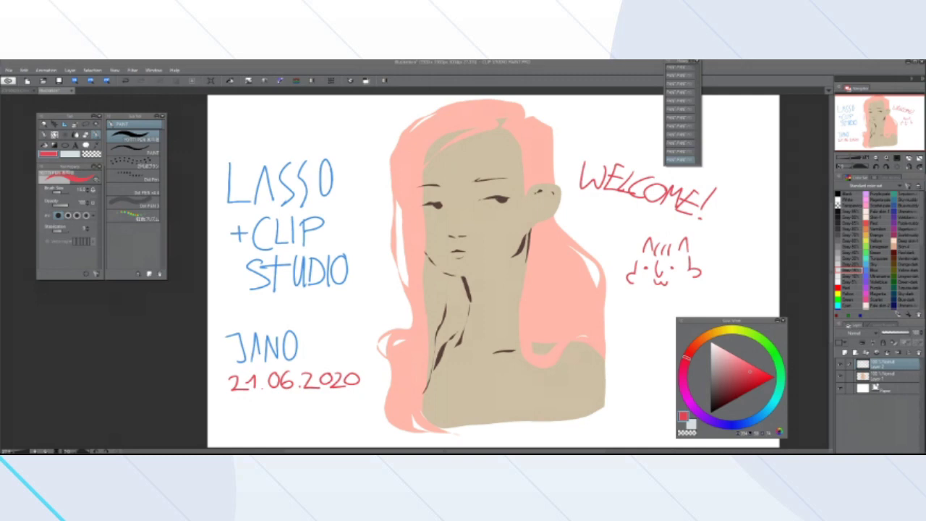
{"action": "scroll", "coordinate": [370, 340], "scroll_direction": "down", "scroll_amount": 2}
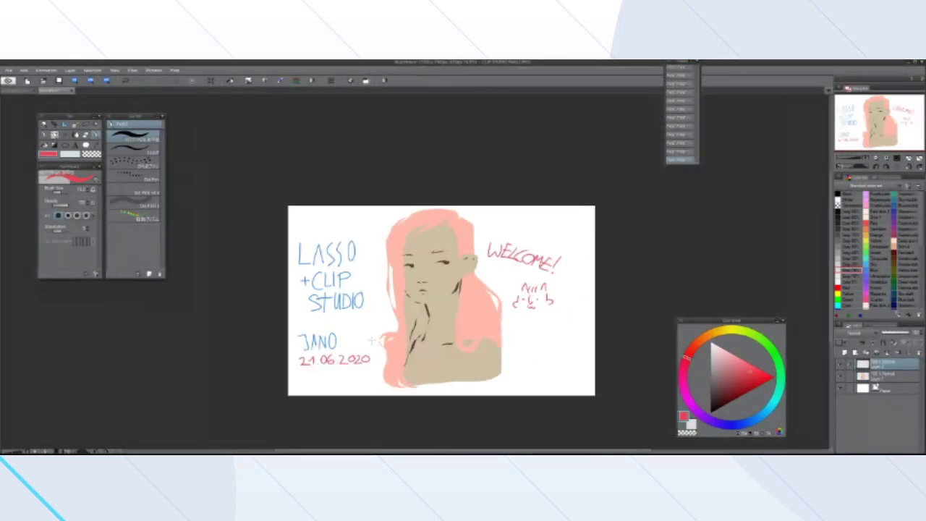
{"action": "scroll", "coordinate": [371, 340], "scroll_direction": "up", "scroll_amount": 1}
{"action": "scroll", "coordinate": [387, 346], "scroll_direction": "up", "scroll_amount": 1}
{"action": "scroll", "coordinate": [387, 345], "scroll_direction": "down", "scroll_amount": 1}
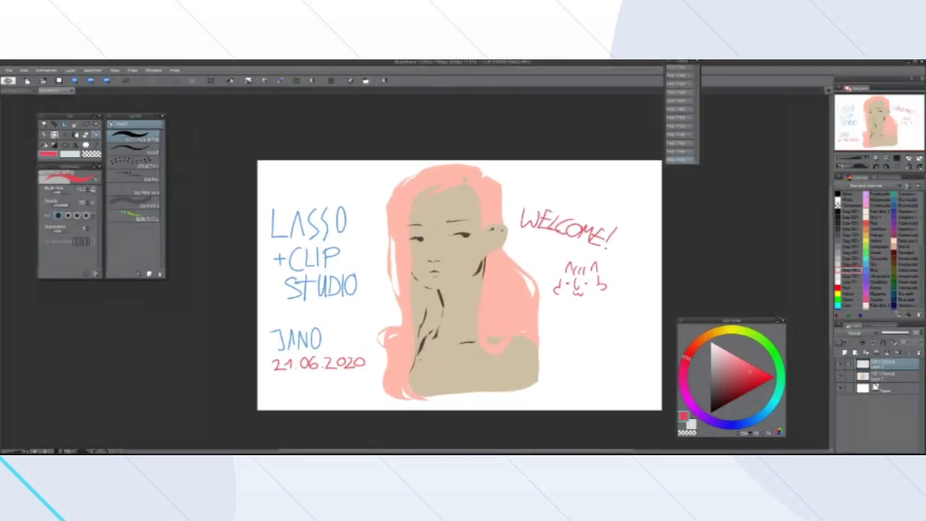
{"action": "scroll", "coordinate": [391, 346], "scroll_direction": "up", "scroll_amount": 1}
{"action": "scroll", "coordinate": [387, 346], "scroll_direction": "down", "scroll_amount": 1}
{"action": "scroll", "coordinate": [521, 311], "scroll_direction": "up", "scroll_amount": 1}
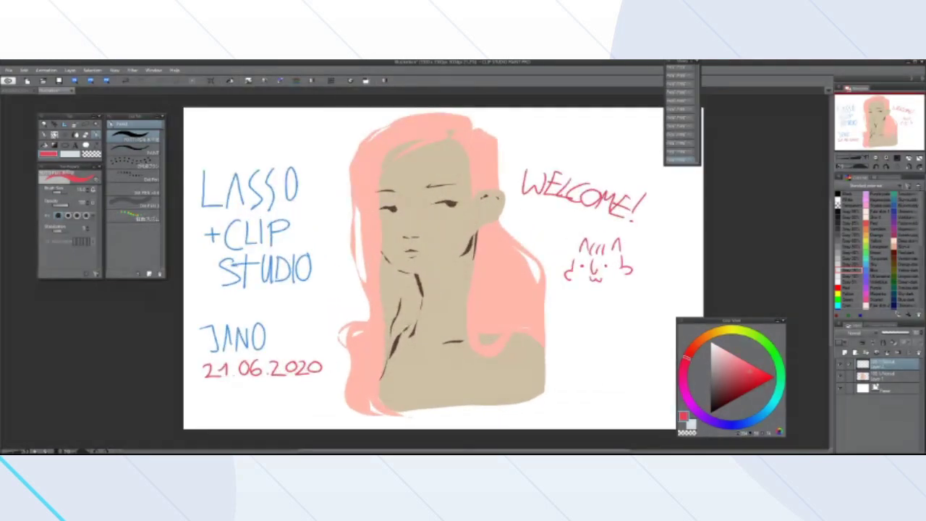
{"action": "scroll", "coordinate": [434, 289], "scroll_direction": "down", "scroll_amount": 3}
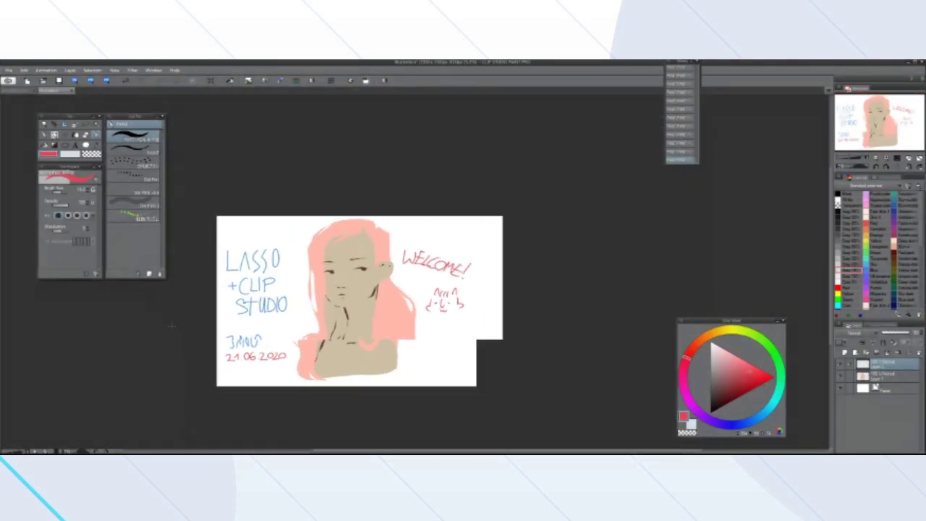
{"action": "scroll", "coordinate": [434, 289], "scroll_direction": "up", "scroll_amount": 2}
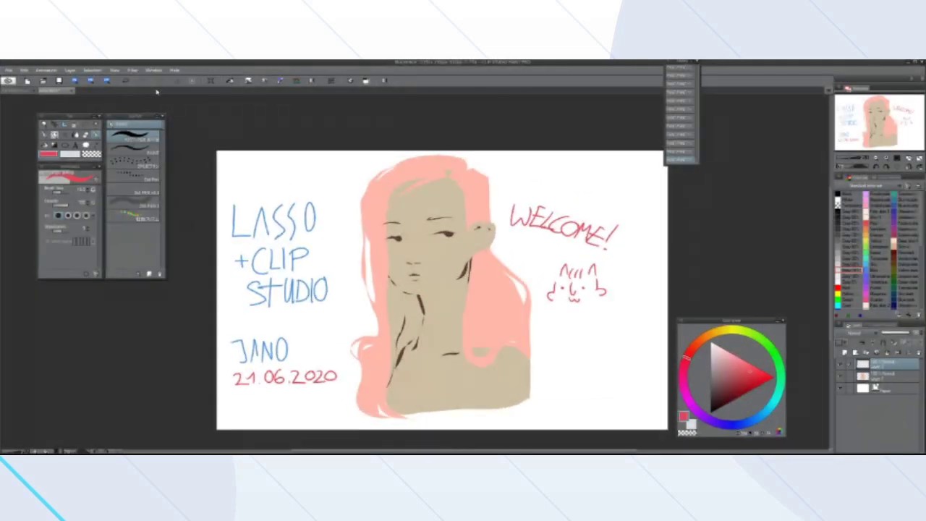
{"action": "left_click", "coordinate": [155, 71]}
{"action": "left_click", "coordinate": [155, 71]}
{"action": "scroll", "coordinate": [282, 231], "scroll_direction": "down", "scroll_amount": 2}
{"action": "scroll", "coordinate": [293, 242], "scroll_direction": "up", "scroll_amount": 2}
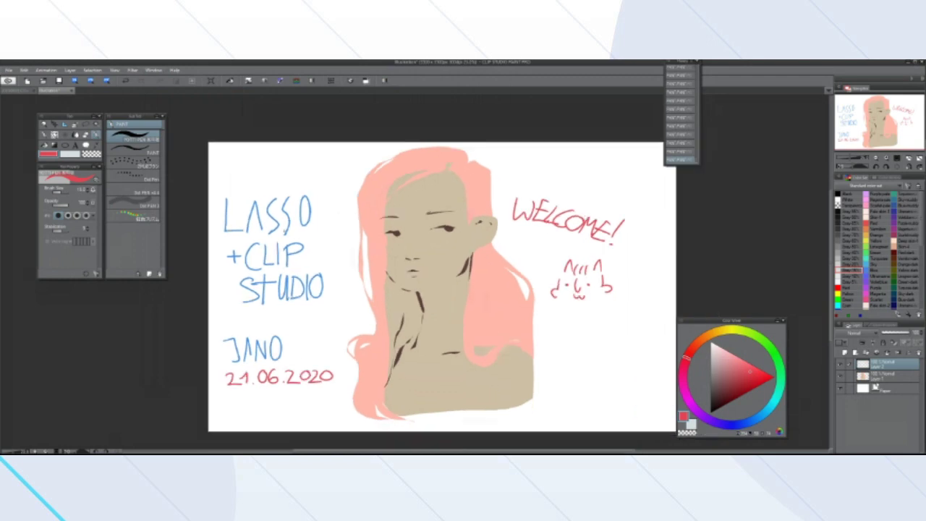
{"action": "scroll", "coordinate": [348, 300], "scroll_direction": "down", "scroll_amount": 3}
{"action": "scroll", "coordinate": [348, 300], "scroll_direction": "up", "scroll_amount": 4}
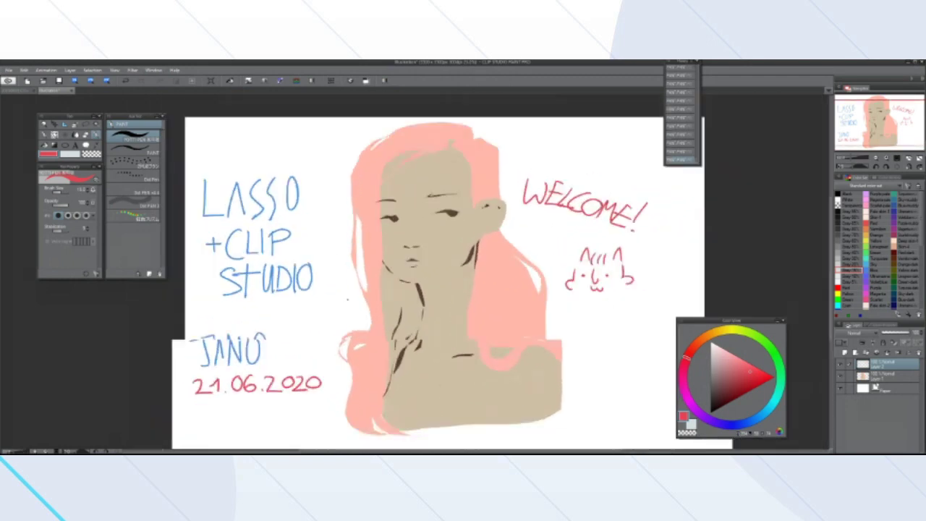
{"action": "scroll", "coordinate": [347, 300], "scroll_direction": "up", "scroll_amount": 1}
{"action": "scroll", "coordinate": [348, 299], "scroll_direction": "down", "scroll_amount": 3}
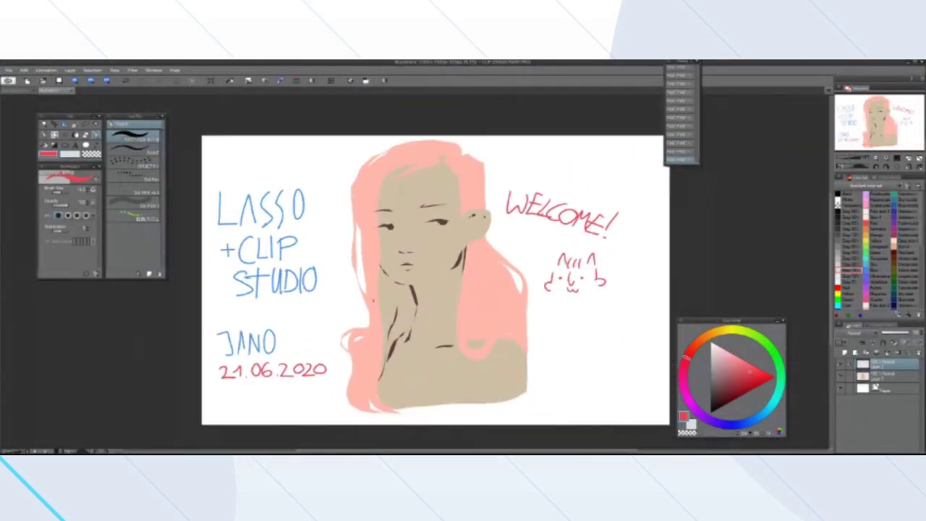
{"action": "left_click", "coordinate": [118, 120]}
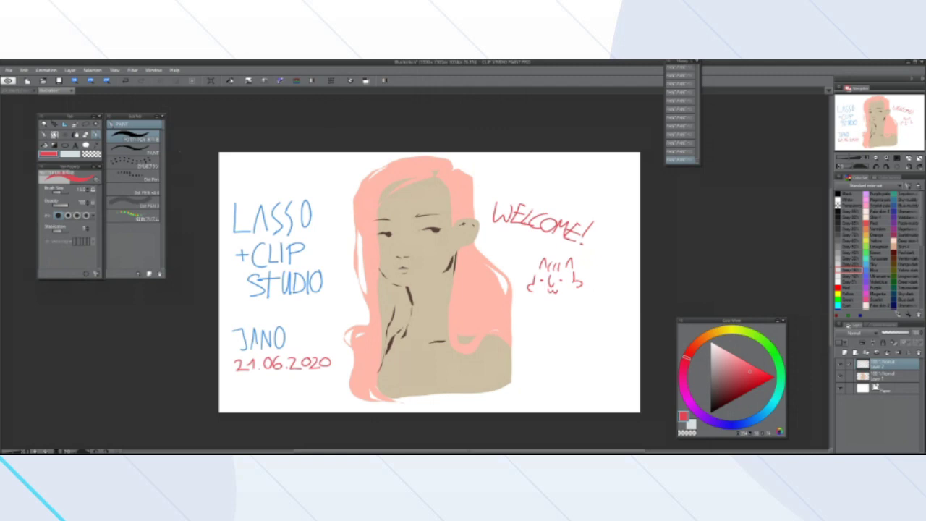
{"action": "scroll", "coordinate": [210, 151], "scroll_direction": "down", "scroll_amount": 1}
{"action": "scroll", "coordinate": [210, 151], "scroll_direction": "down", "scroll_amount": 1}
{"action": "scroll", "coordinate": [202, 217], "scroll_direction": "up", "scroll_amount": 4}
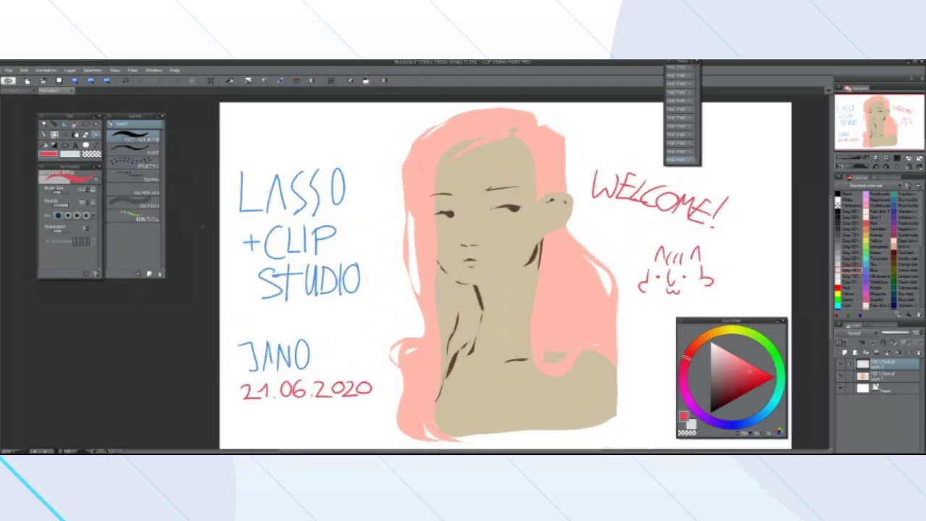
{"action": "scroll", "coordinate": [203, 226], "scroll_direction": "down", "scroll_amount": 3}
{"action": "scroll", "coordinate": [341, 235], "scroll_direction": "up", "scroll_amount": 1}
{"action": "scroll", "coordinate": [340, 235], "scroll_direction": "down", "scroll_amount": 2}
{"action": "scroll", "coordinate": [340, 235], "scroll_direction": "up", "scroll_amount": 3}
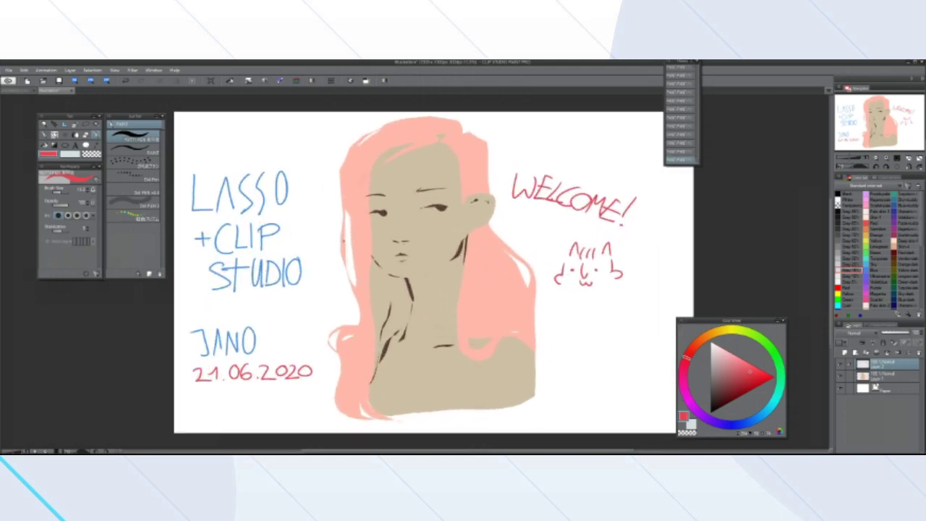
{"action": "scroll", "coordinate": [343, 240], "scroll_direction": "up", "scroll_amount": 1}
{"action": "scroll", "coordinate": [344, 240], "scroll_direction": "down", "scroll_amount": 1}
{"action": "scroll", "coordinate": [341, 238], "scroll_direction": "down", "scroll_amount": 1}
{"action": "scroll", "coordinate": [341, 238], "scroll_direction": "up", "scroll_amount": 1}
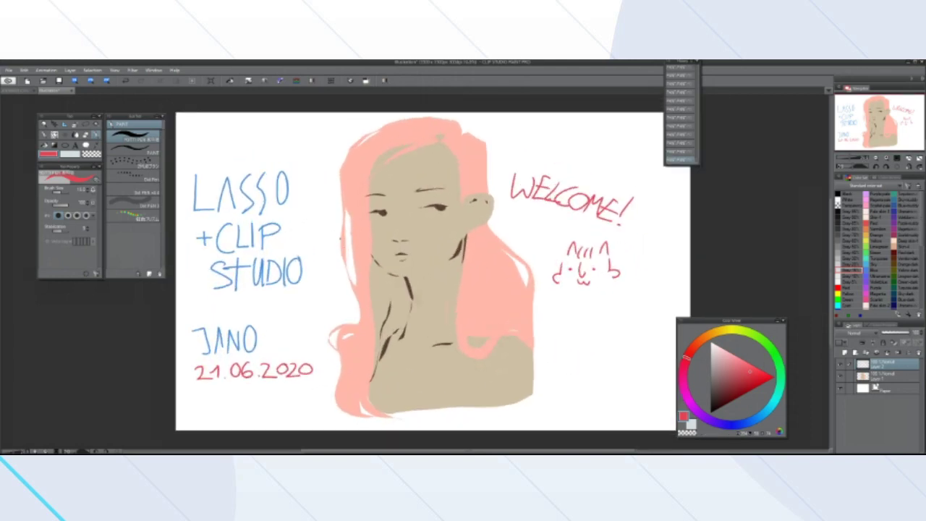
{"action": "scroll", "coordinate": [340, 238], "scroll_direction": "down", "scroll_amount": 1}
{"action": "scroll", "coordinate": [340, 238], "scroll_direction": "up", "scroll_amount": 1}
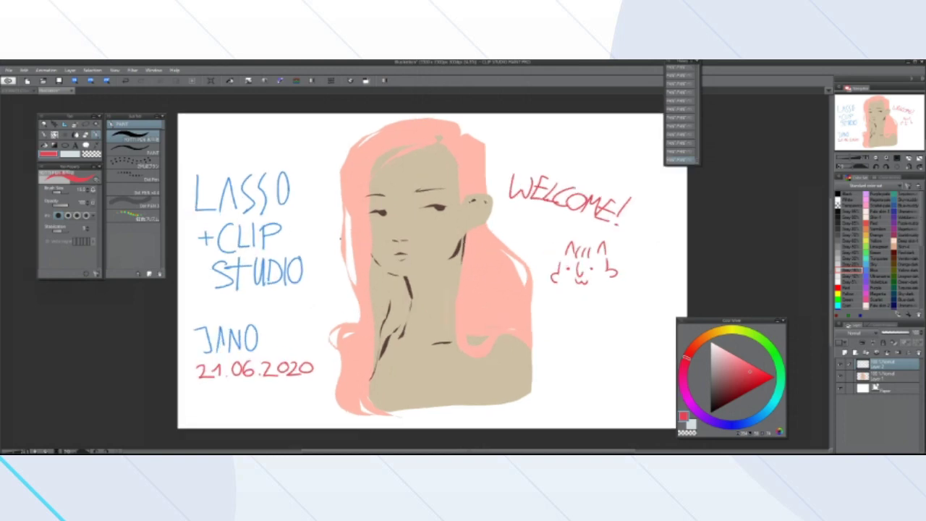
{"action": "scroll", "coordinate": [432, 271], "scroll_direction": "down", "scroll_amount": 1}
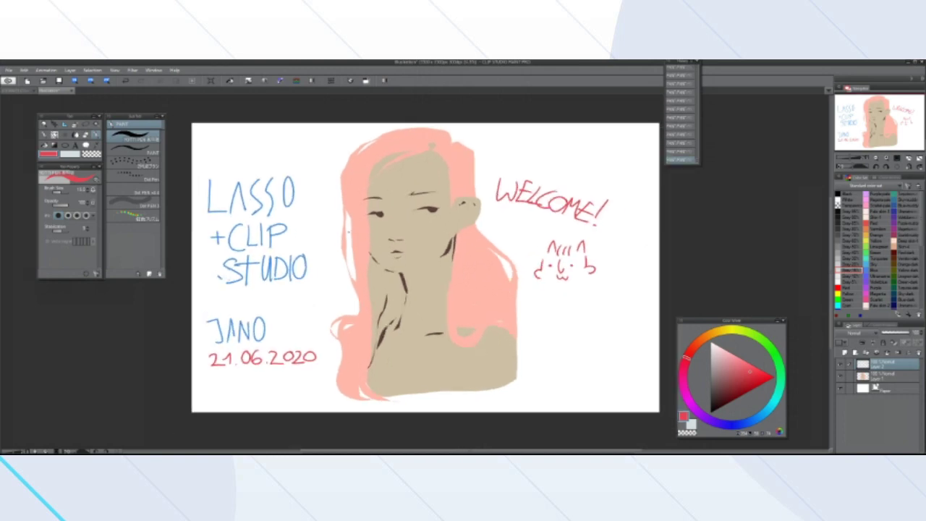
{"action": "scroll", "coordinate": [432, 271], "scroll_direction": "up", "scroll_amount": 1}
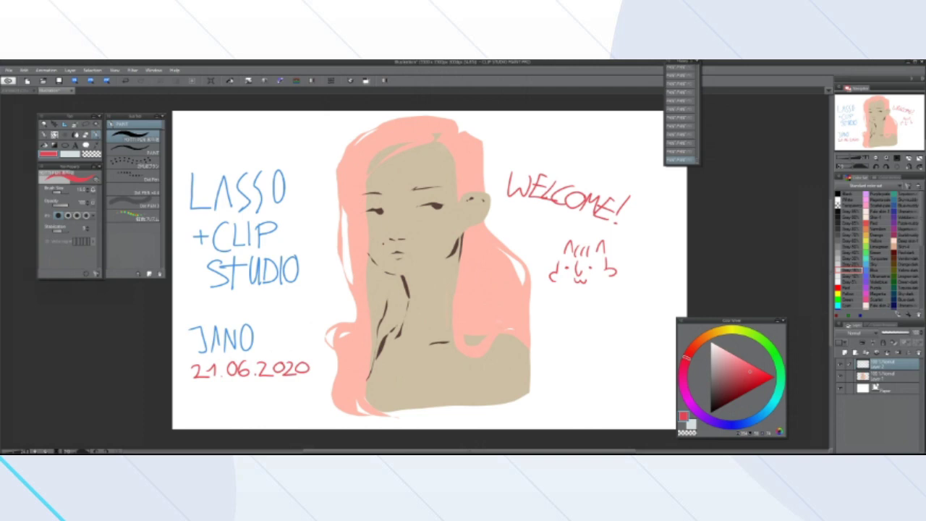
{"action": "scroll", "coordinate": [429, 269], "scroll_direction": "up", "scroll_amount": 1}
{"action": "scroll", "coordinate": [429, 269], "scroll_direction": "down", "scroll_amount": 1}
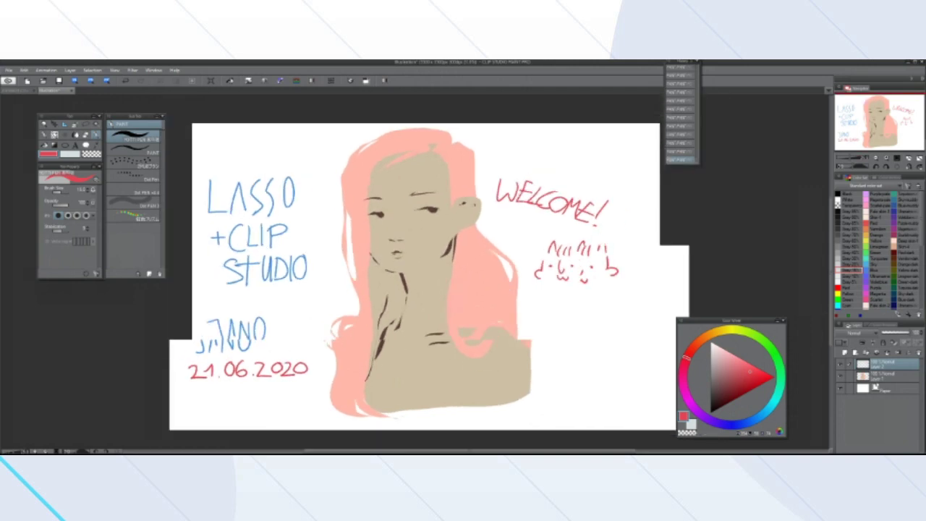
{"action": "scroll", "coordinate": [429, 269], "scroll_direction": "down", "scroll_amount": 1}
{"action": "scroll", "coordinate": [429, 270], "scroll_direction": "up", "scroll_amount": 1}
{"action": "scroll", "coordinate": [433, 271], "scroll_direction": "up", "scroll_amount": 1}
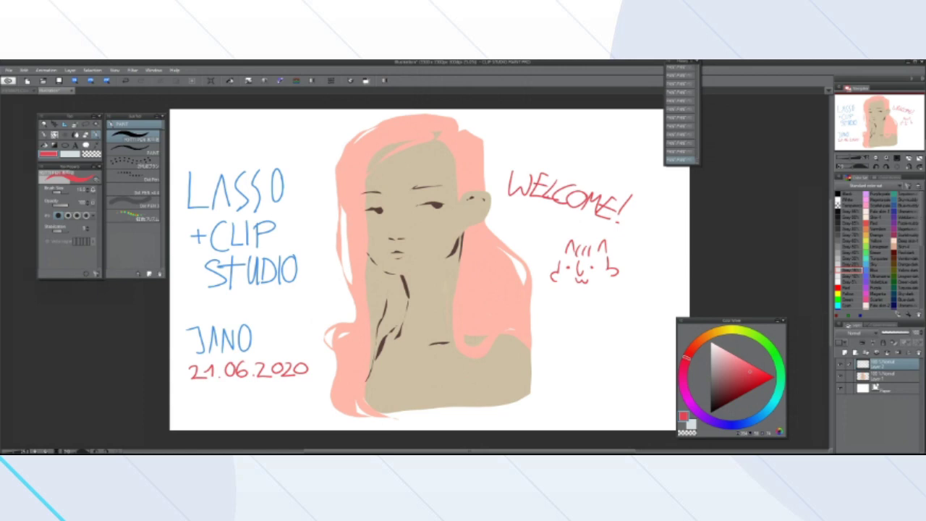
{"action": "scroll", "coordinate": [433, 271], "scroll_direction": "down", "scroll_amount": 1}
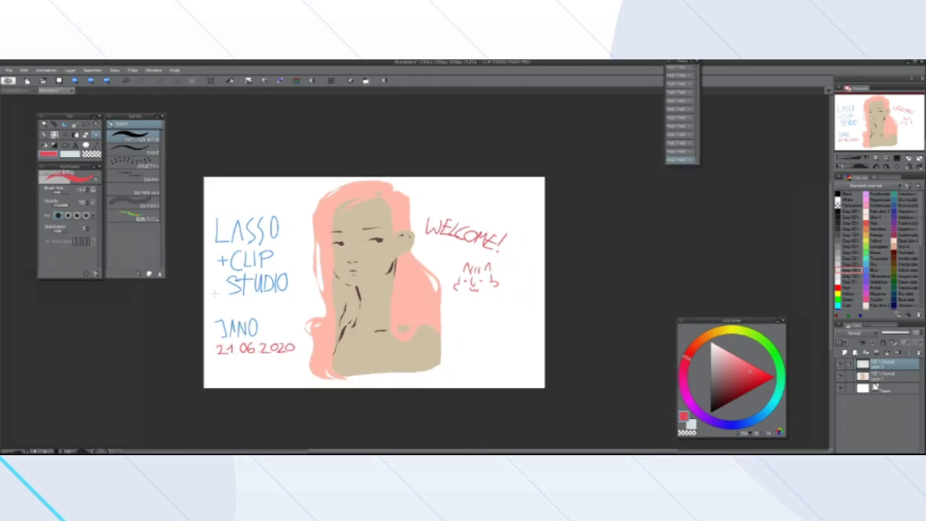
{"action": "scroll", "coordinate": [433, 272], "scroll_direction": "up", "scroll_amount": 1}
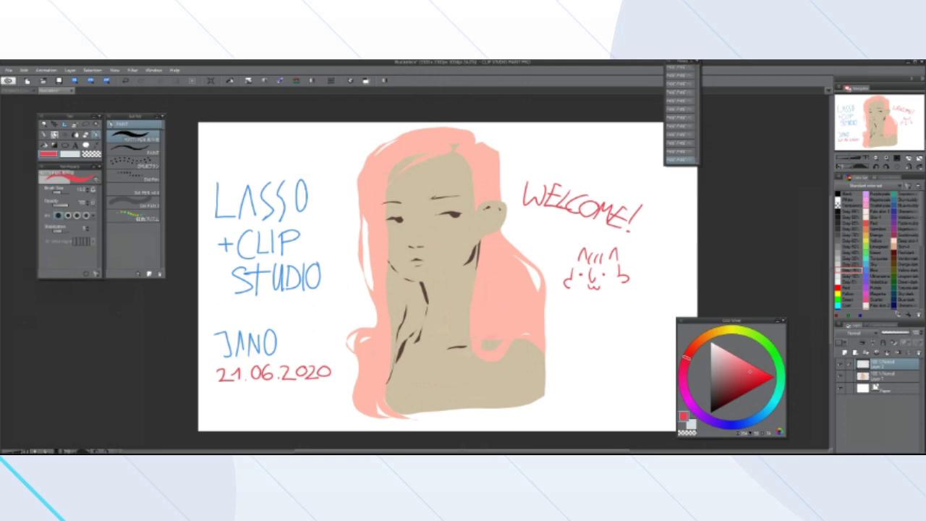
{"action": "scroll", "coordinate": [232, 308], "scroll_direction": "down", "scroll_amount": 3}
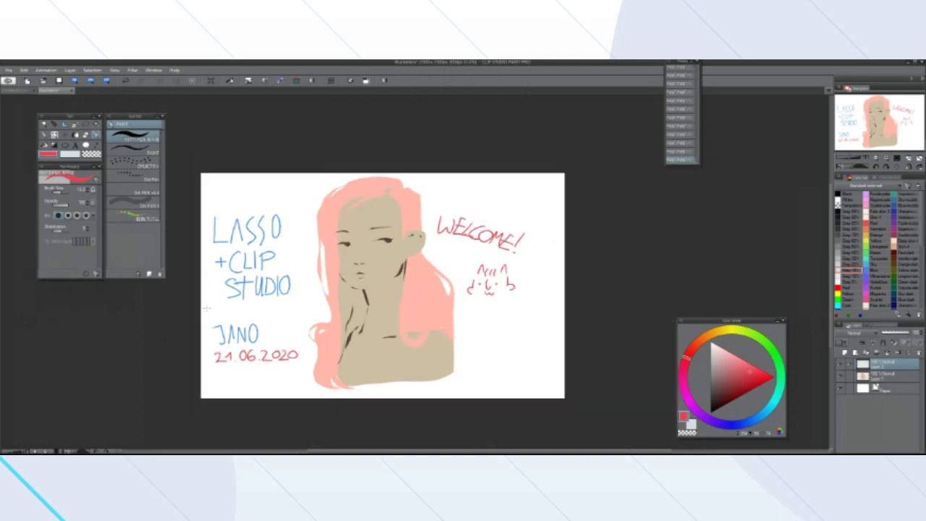
{"action": "scroll", "coordinate": [230, 310], "scroll_direction": "up", "scroll_amount": 3}
{"action": "scroll", "coordinate": [229, 312], "scroll_direction": "down", "scroll_amount": 1}
{"action": "scroll", "coordinate": [228, 314], "scroll_direction": "up", "scroll_amount": 2}
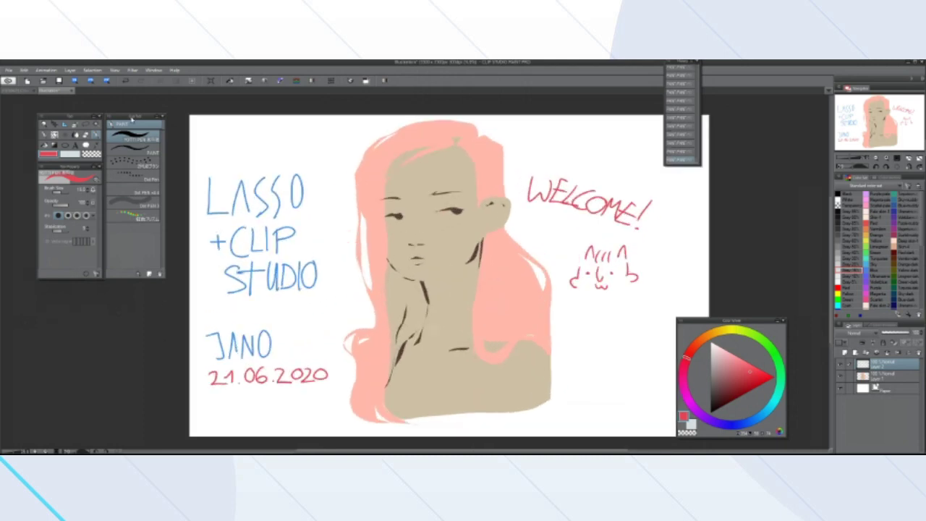
{"action": "mouse_move", "coordinate": [133, 118]}
{"action": "left_mouse_down"}
{"action": "mouse_move", "coordinate": [133, 212]}
{"action": "mouse_move", "coordinate": [131, 121]}
{"action": "left_mouse_up"}
{"action": "scroll", "coordinate": [321, 397], "scroll_direction": "down", "scroll_amount": 2}
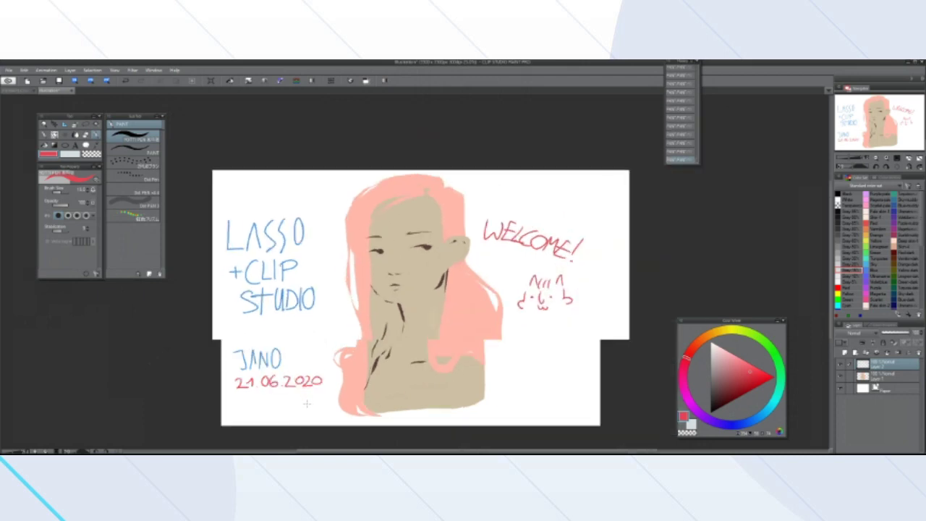
{"action": "scroll", "coordinate": [322, 397], "scroll_direction": "up", "scroll_amount": 2}
{"action": "scroll", "coordinate": [321, 397], "scroll_direction": "down", "scroll_amount": 1}
{"action": "scroll", "coordinate": [322, 397], "scroll_direction": "up", "scroll_amount": 1}
Reset the workspace layout to its default arrangement and accept the reset
{"action": "left_click", "coordinate": [132, 70]}
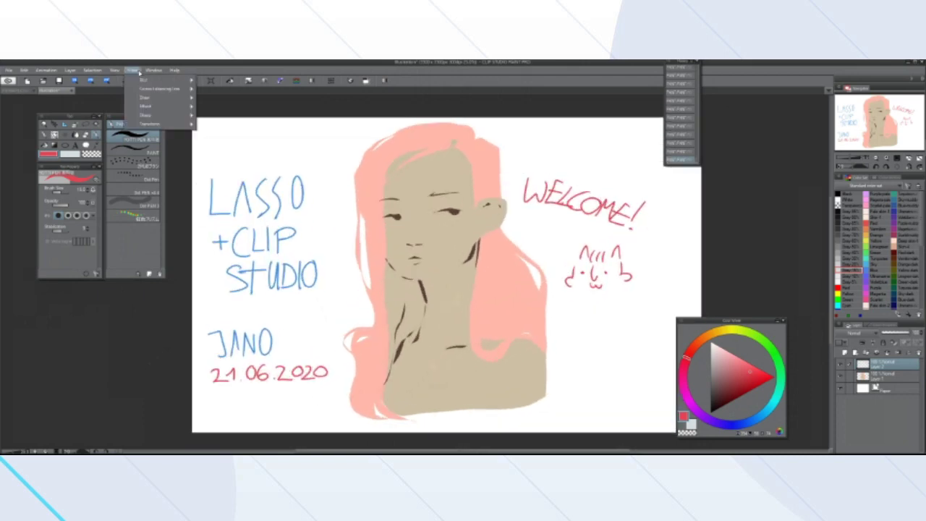
{"action": "mouse_move", "coordinate": [154, 70]}
{"action": "mouse_move", "coordinate": [173, 91]}
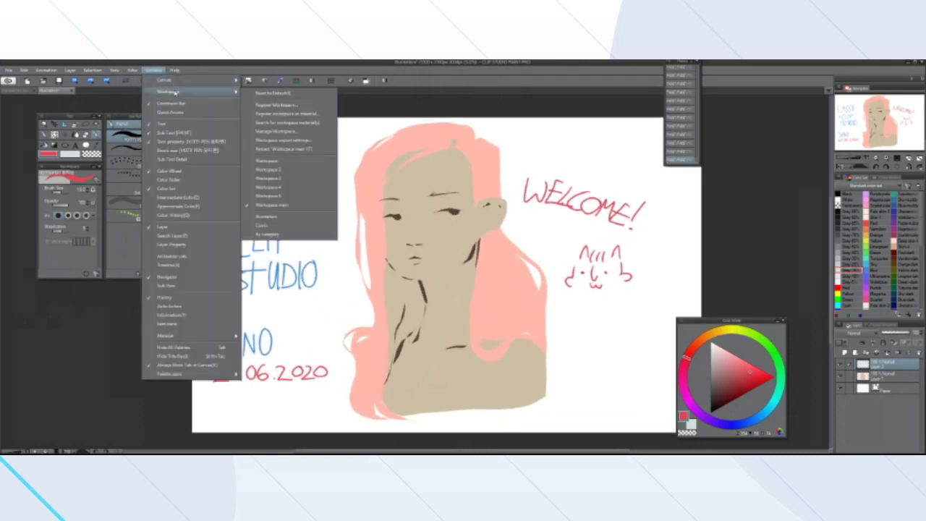
{"action": "left_click", "coordinate": [275, 93]}
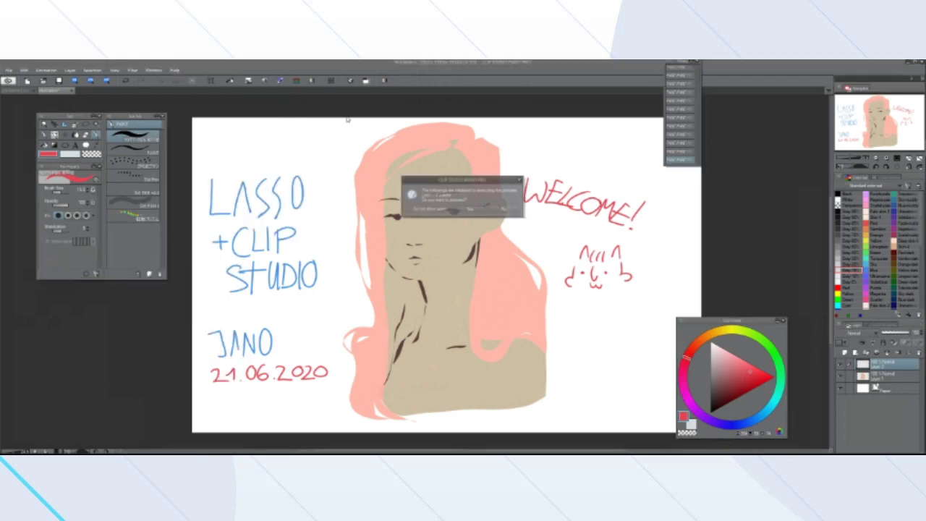
{"action": "left_click", "coordinate": [474, 210]}
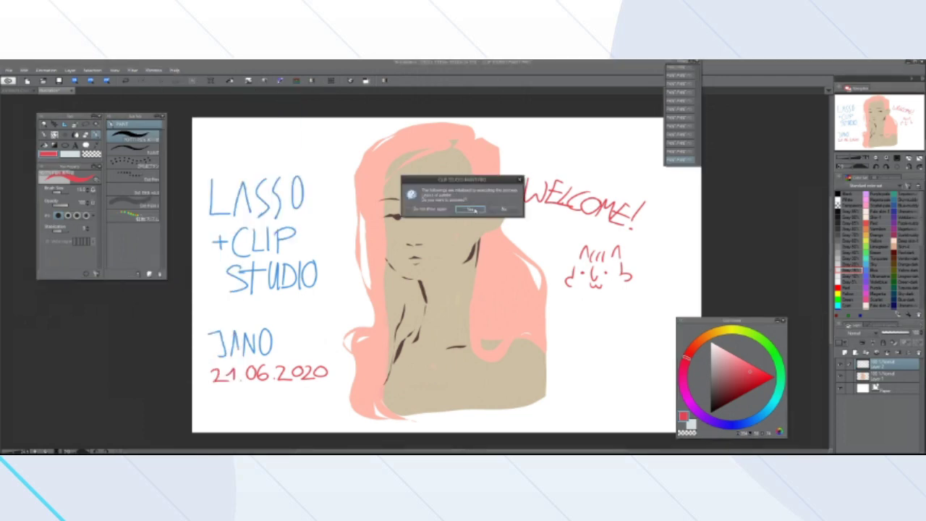
{"action": "scroll", "coordinate": [493, 241], "scroll_direction": "up", "scroll_amount": 3}
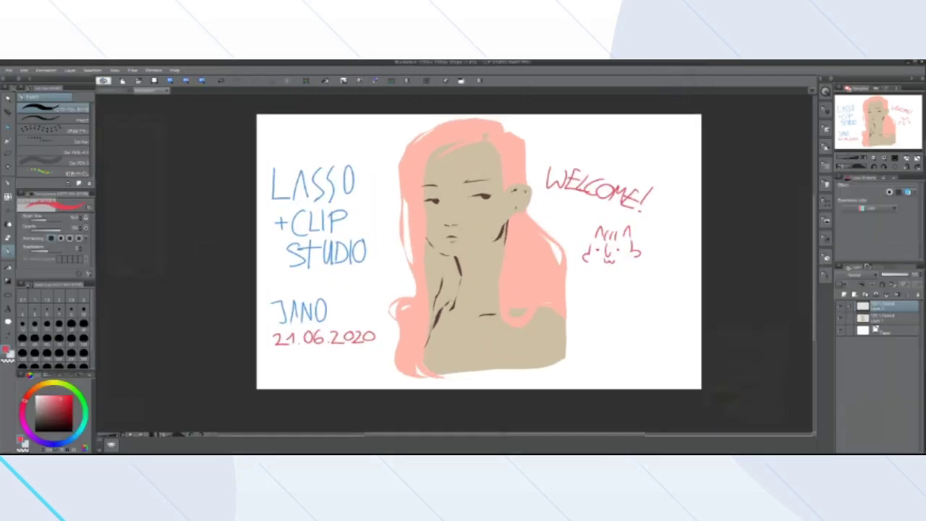
{"action": "scroll", "coordinate": [492, 239], "scroll_direction": "down", "scroll_amount": 2}
{"action": "scroll", "coordinate": [501, 228], "scroll_direction": "up", "scroll_amount": 3}
{"action": "scroll", "coordinate": [501, 229], "scroll_direction": "down", "scroll_amount": 1}
{"action": "scroll", "coordinate": [501, 229], "scroll_direction": "up", "scroll_amount": 1}
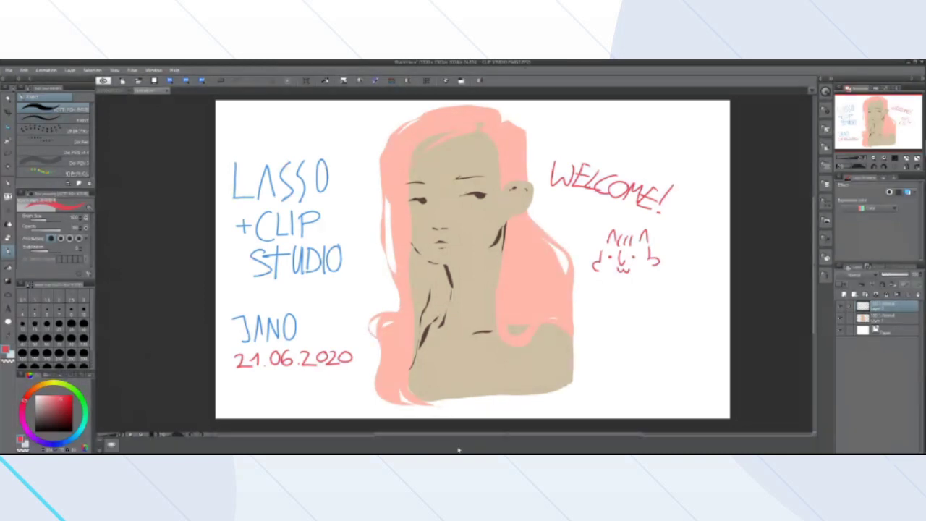
{"action": "scroll", "coordinate": [326, 228], "scroll_direction": "down", "scroll_amount": 1}
{"action": "scroll", "coordinate": [377, 221], "scroll_direction": "up", "scroll_amount": 1}
{"action": "scroll", "coordinate": [405, 217], "scroll_direction": "down", "scroll_amount": 1}
{"action": "scroll", "coordinate": [413, 214], "scroll_direction": "up", "scroll_amount": 1}
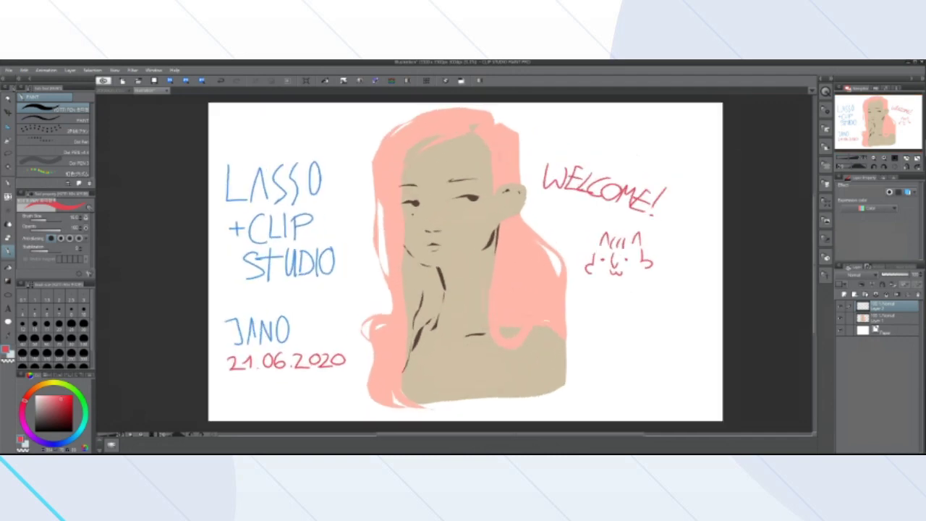
{"action": "scroll", "coordinate": [473, 130], "scroll_direction": "down", "scroll_amount": 1}
{"action": "scroll", "coordinate": [473, 130], "scroll_direction": "up", "scroll_amount": 1}
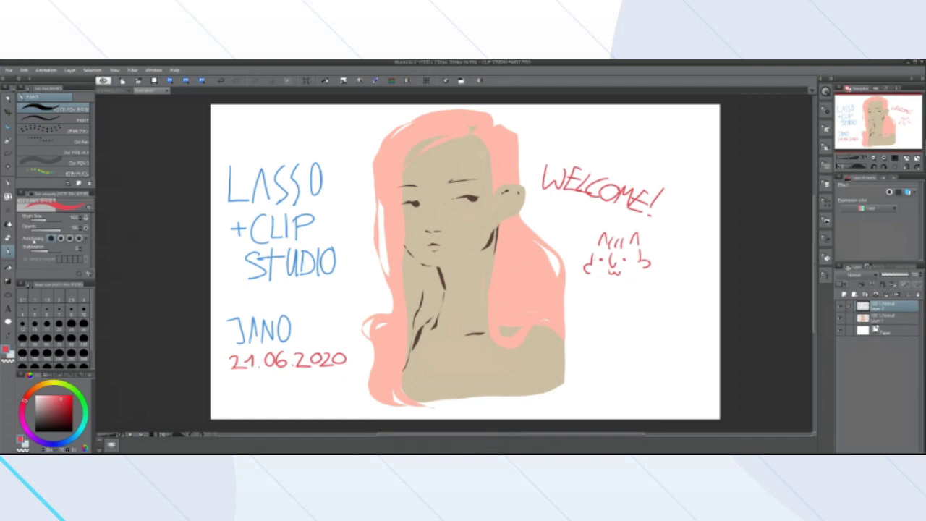
{"action": "left_click_drag", "start_coordinate": [778, 282], "coordinate": [773, 281]}
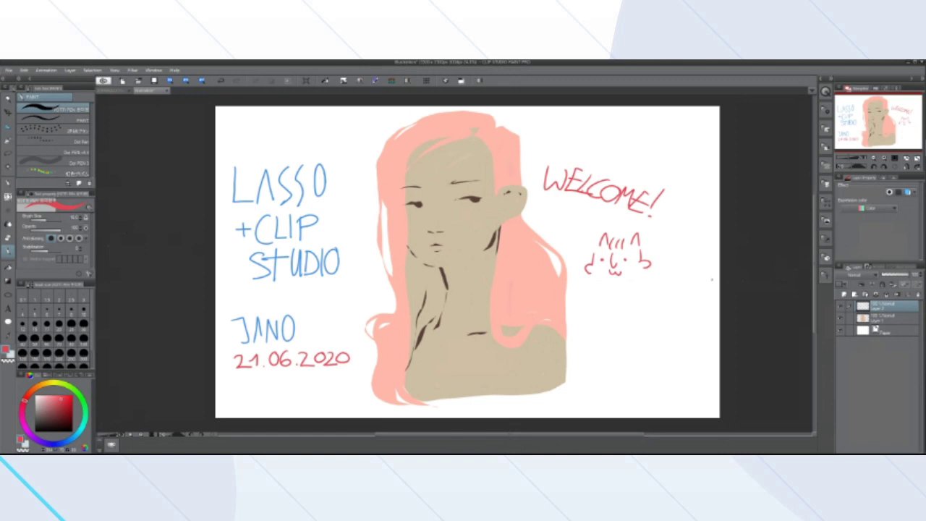
{"action": "scroll", "coordinate": [610, 281], "scroll_direction": "down", "scroll_amount": 3}
{"action": "scroll", "coordinate": [610, 280], "scroll_direction": "up", "scroll_amount": 3}
{"action": "scroll", "coordinate": [610, 281], "scroll_direction": "down", "scroll_amount": 1}
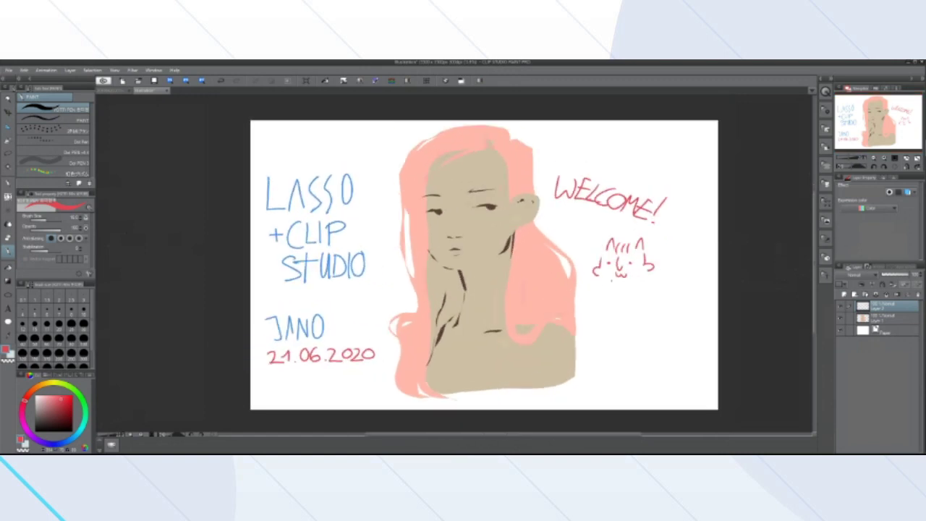
{"action": "scroll", "coordinate": [610, 281], "scroll_direction": "up", "scroll_amount": 1}
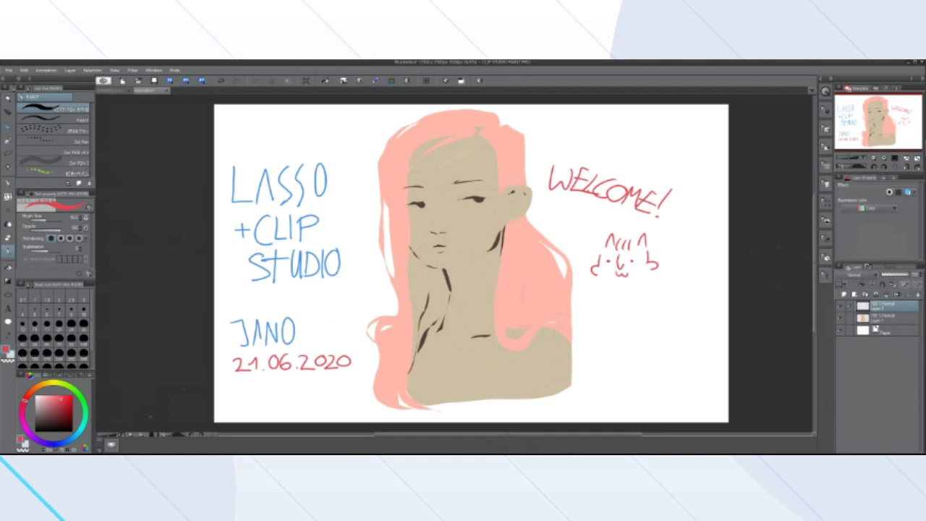
Expand the collapsed Timeline palette below the canvas
{"action": "right_click", "coordinate": [144, 442]}
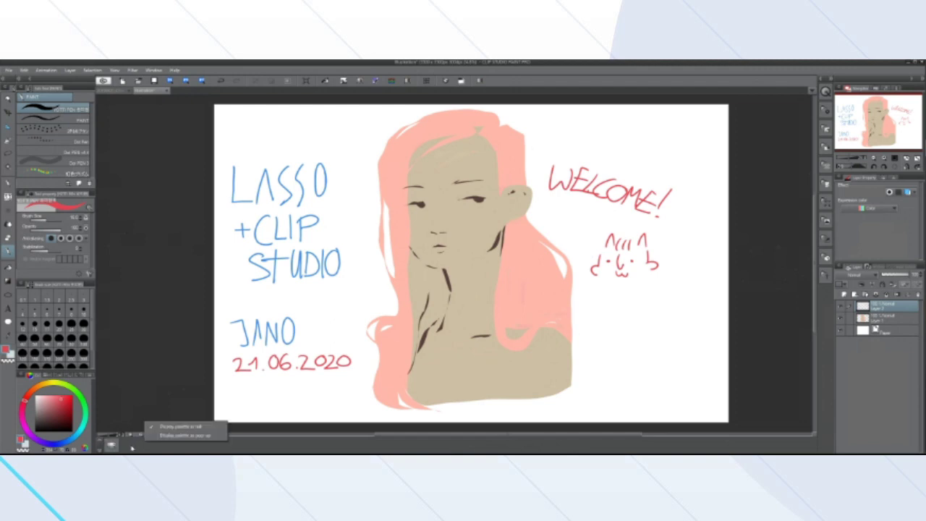
{"action": "left_click", "coordinate": [132, 449]}
{"action": "left_click", "coordinate": [115, 442]}
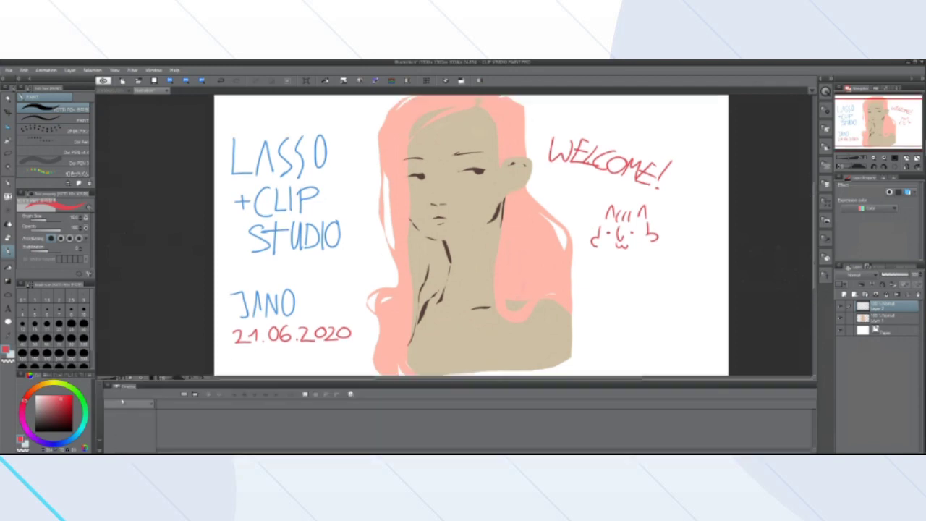
{"action": "left_click_drag", "start_coordinate": [214, 268], "coordinate": [200, 318]}
{"action": "scroll", "coordinate": [199, 316], "scroll_direction": "up", "scroll_amount": 1}
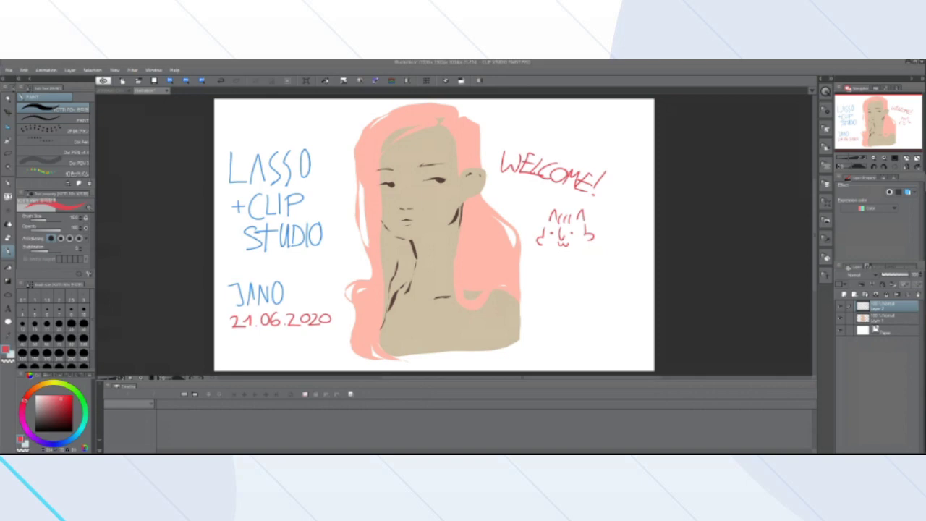
{"action": "scroll", "coordinate": [434, 235], "scroll_direction": "down", "scroll_amount": 1}
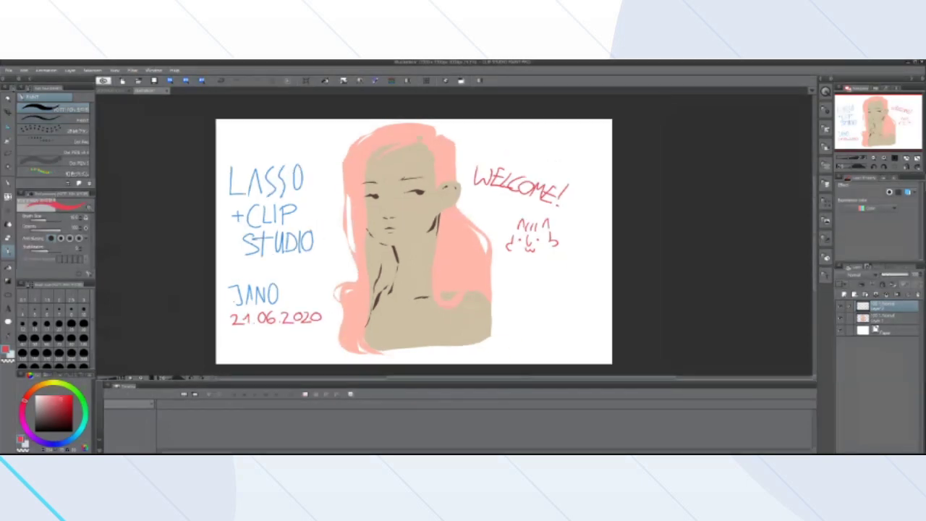
{"action": "scroll", "coordinate": [434, 235], "scroll_direction": "up", "scroll_amount": 1}
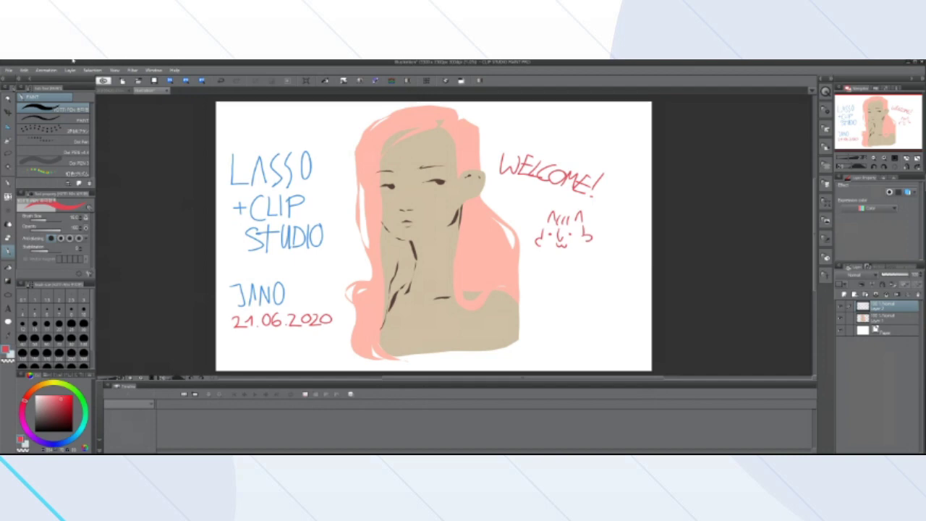
Set the interface color theme to Light color in the preferences
{"action": "left_click", "coordinate": [10, 71]}
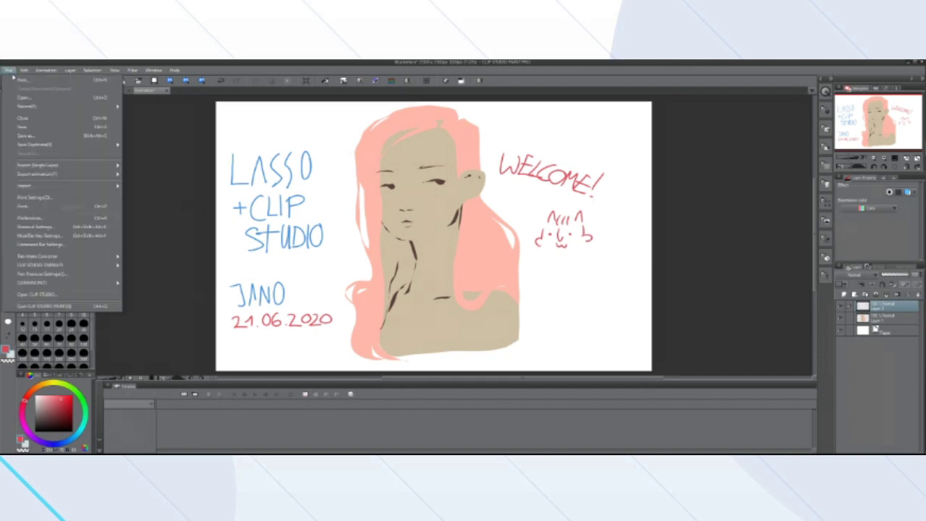
{"action": "left_click", "coordinate": [44, 221]}
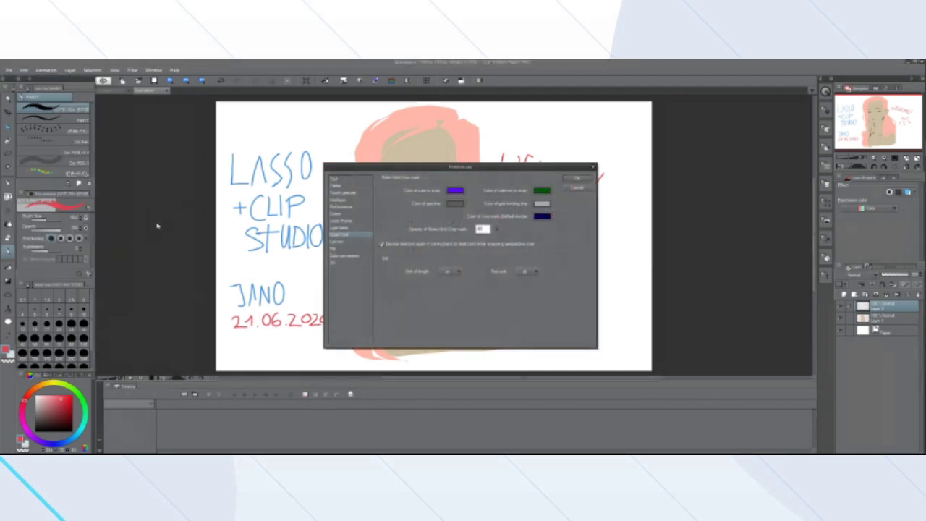
{"action": "left_click", "coordinate": [350, 214]}
{"action": "left_click", "coordinate": [342, 193]}
{"action": "left_click", "coordinate": [335, 179]}
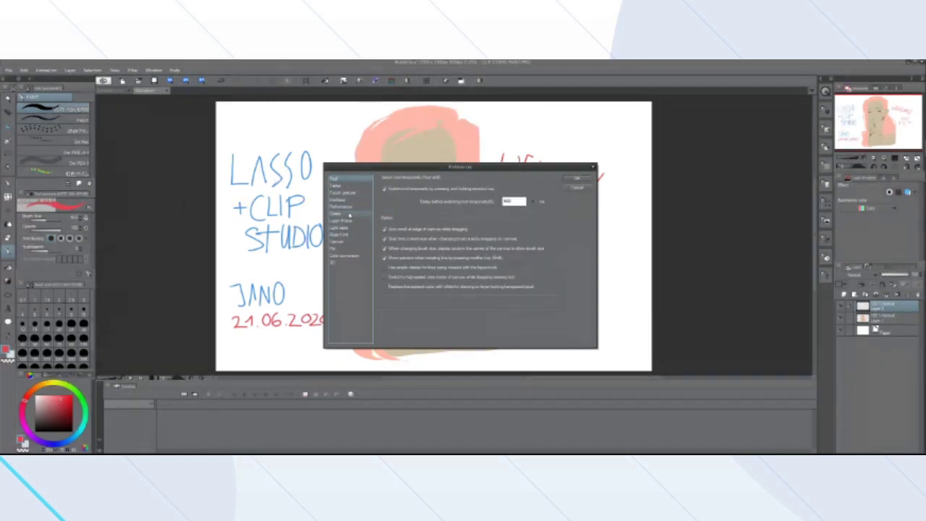
{"action": "left_click", "coordinate": [340, 200]}
{"action": "left_click", "coordinate": [459, 217]}
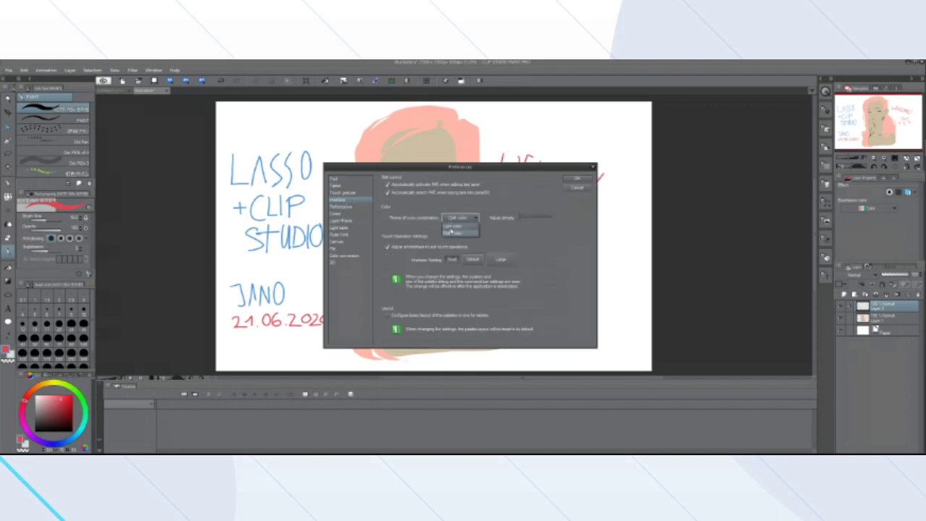
{"action": "left_click", "coordinate": [457, 226]}
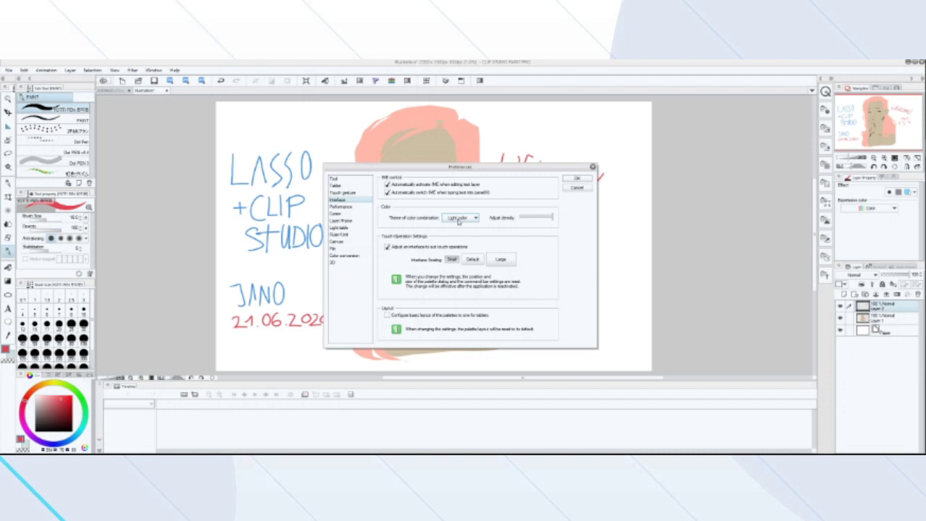
Set the interface theme to Dark color, adjust its density, and accept the preferences
{"action": "left_click", "coordinate": [458, 220]}
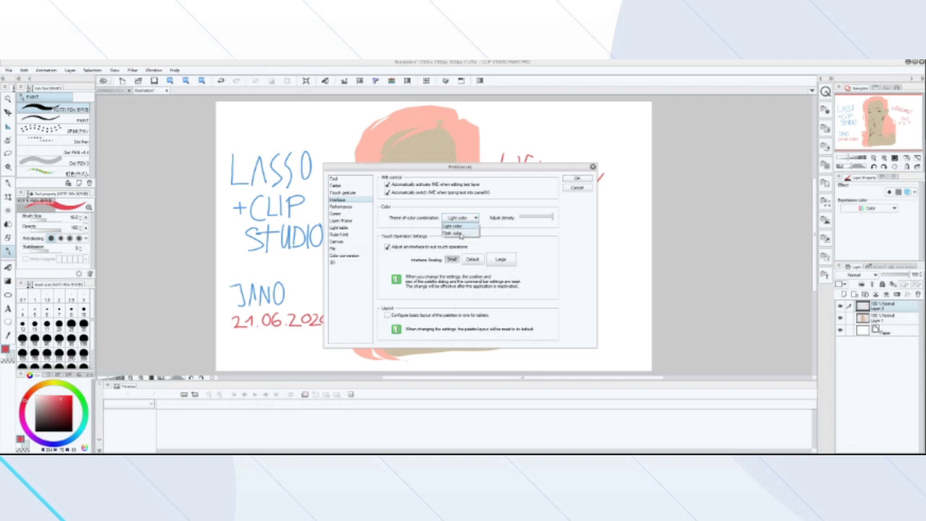
{"action": "left_click", "coordinate": [454, 233]}
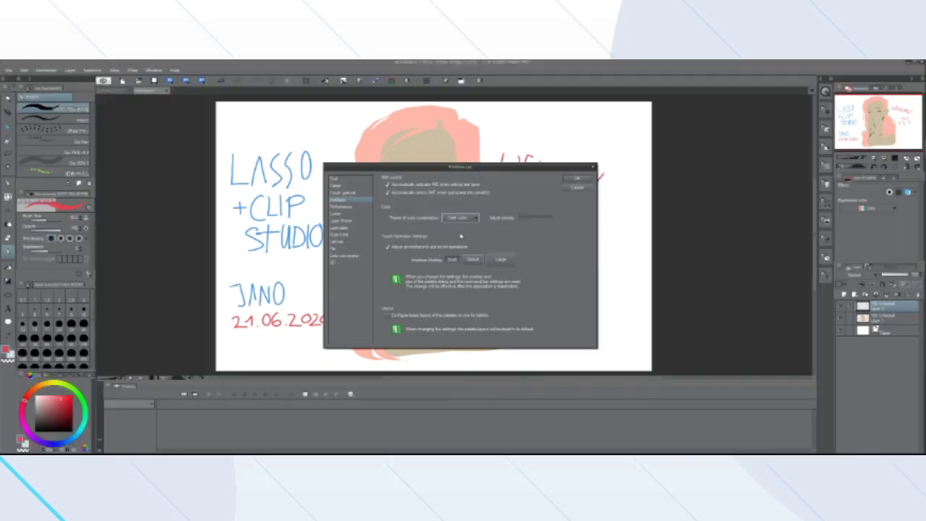
{"action": "mouse_move", "coordinate": [533, 218]}
{"action": "left_mouse_down"}
{"action": "mouse_move", "coordinate": [559, 219]}
{"action": "mouse_move", "coordinate": [517, 221]}
{"action": "mouse_move", "coordinate": [526, 220]}
{"action": "left_mouse_up"}
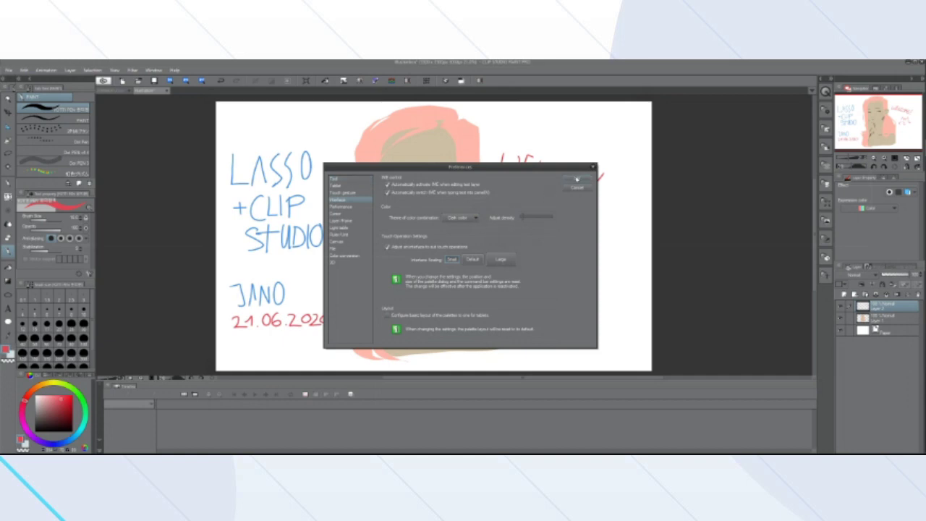
{"action": "left_click", "coordinate": [577, 179]}
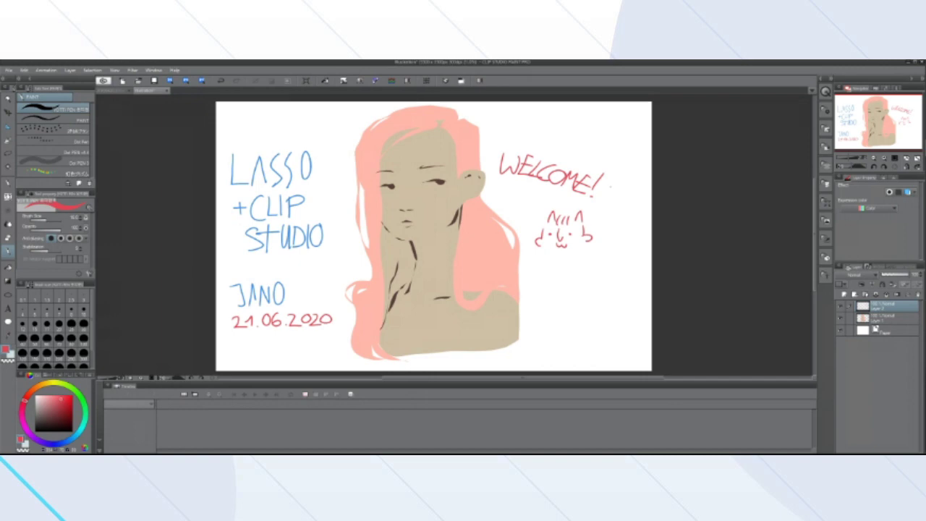
{"action": "scroll", "coordinate": [609, 186], "scroll_direction": "down", "scroll_amount": 2}
{"action": "scroll", "coordinate": [608, 187], "scroll_direction": "up", "scroll_amount": 2}
{"action": "scroll", "coordinate": [606, 187], "scroll_direction": "down", "scroll_amount": 1}
{"action": "scroll", "coordinate": [607, 187], "scroll_direction": "up", "scroll_amount": 1}
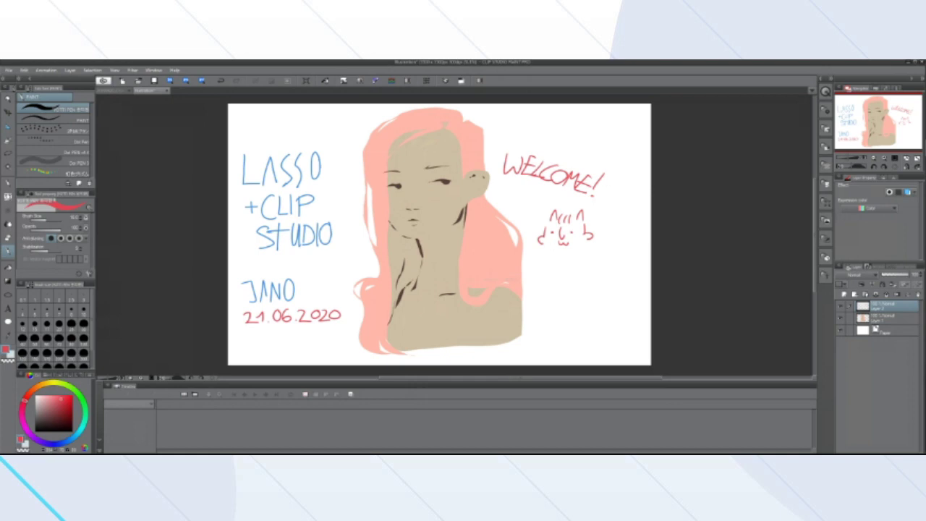
{"action": "scroll", "coordinate": [634, 179], "scroll_direction": "down", "scroll_amount": 1}
{"action": "scroll", "coordinate": [634, 179], "scroll_direction": "up", "scroll_amount": 1}
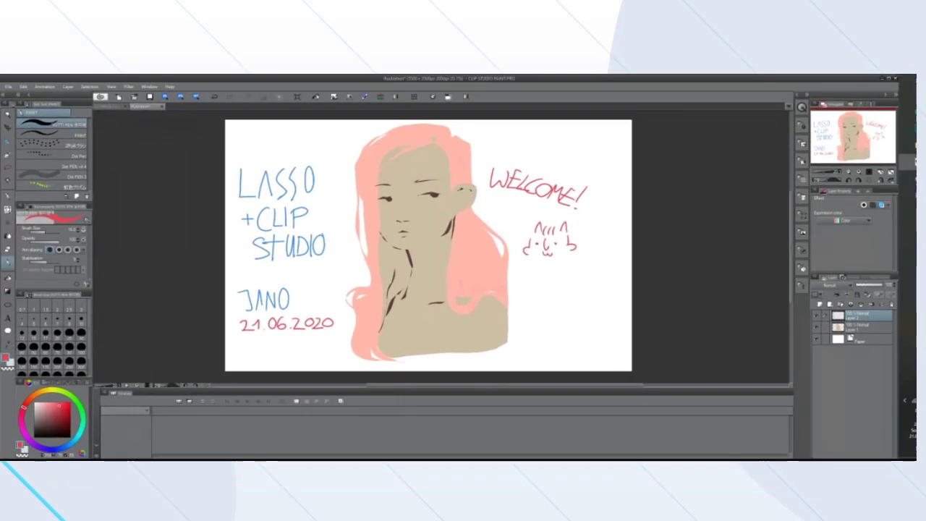
{"action": "scroll", "coordinate": [479, 245], "scroll_direction": "down", "scroll_amount": 2}
{"action": "scroll", "coordinate": [479, 245], "scroll_direction": "up", "scroll_amount": 3}
{"action": "scroll", "coordinate": [479, 245], "scroll_direction": "down", "scroll_amount": 1}
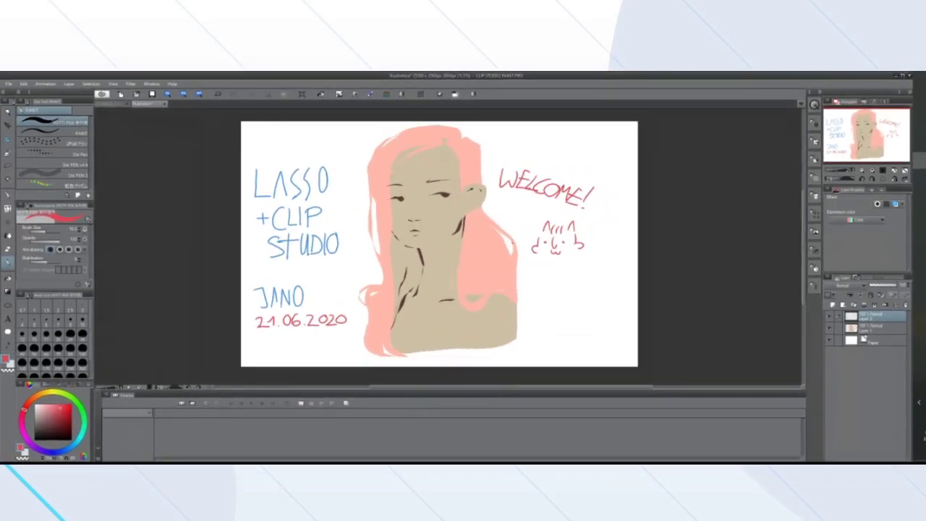
{"action": "scroll", "coordinate": [479, 245], "scroll_direction": "up", "scroll_amount": 1}
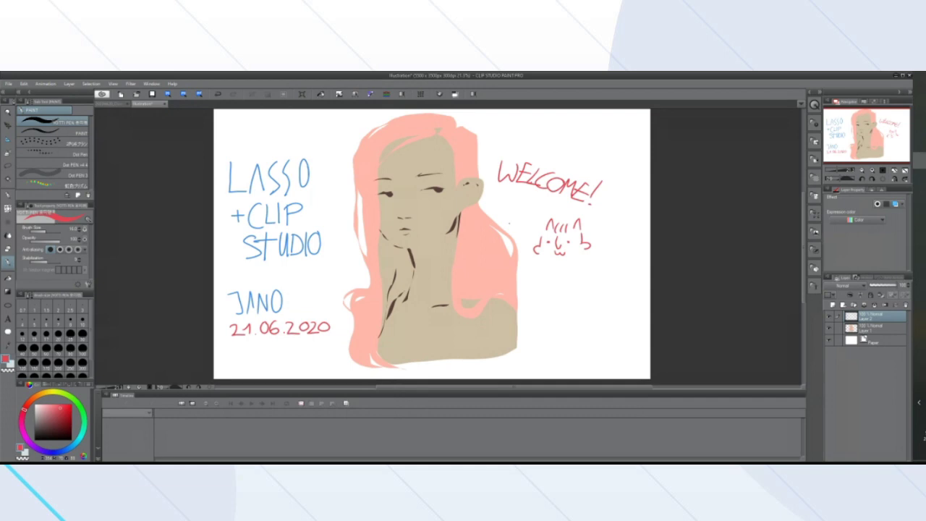
{"action": "scroll", "coordinate": [499, 158], "scroll_direction": "down", "scroll_amount": 1}
{"action": "scroll", "coordinate": [499, 158], "scroll_direction": "up", "scroll_amount": 1}
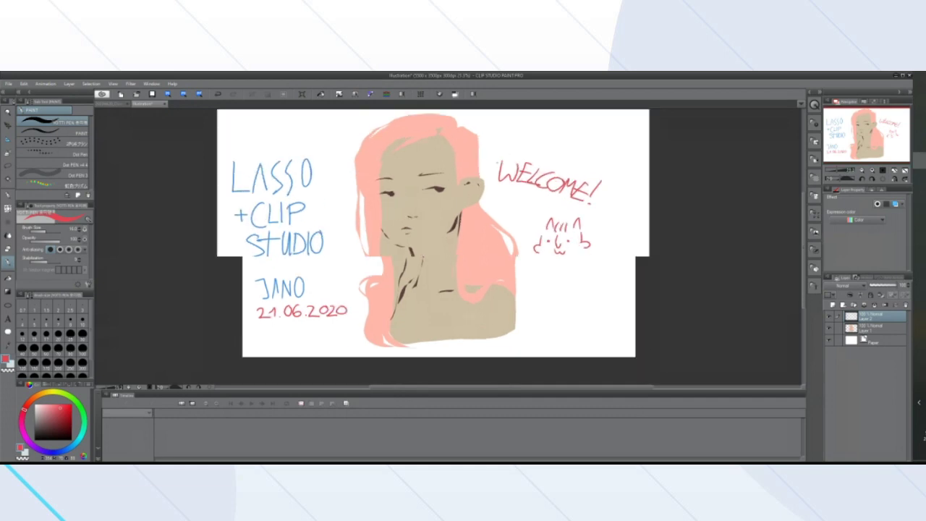
{"action": "scroll", "coordinate": [500, 158], "scroll_direction": "down", "scroll_amount": 2}
{"action": "scroll", "coordinate": [499, 158], "scroll_direction": "up", "scroll_amount": 2}
{"action": "scroll", "coordinate": [489, 186], "scroll_direction": "up", "scroll_amount": 1}
{"action": "scroll", "coordinate": [490, 186], "scroll_direction": "down", "scroll_amount": 2}
{"action": "scroll", "coordinate": [489, 186], "scroll_direction": "up", "scroll_amount": 1}
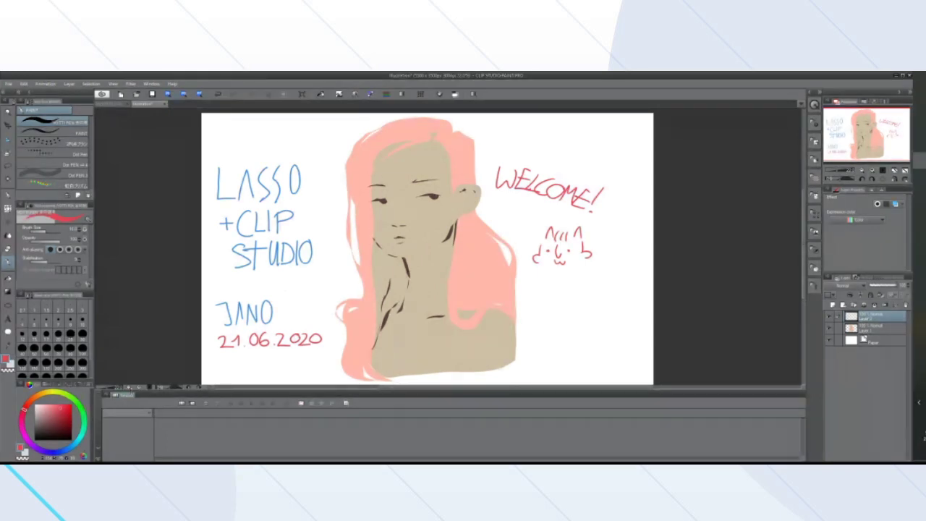
{"action": "left_click", "coordinate": [9, 84]}
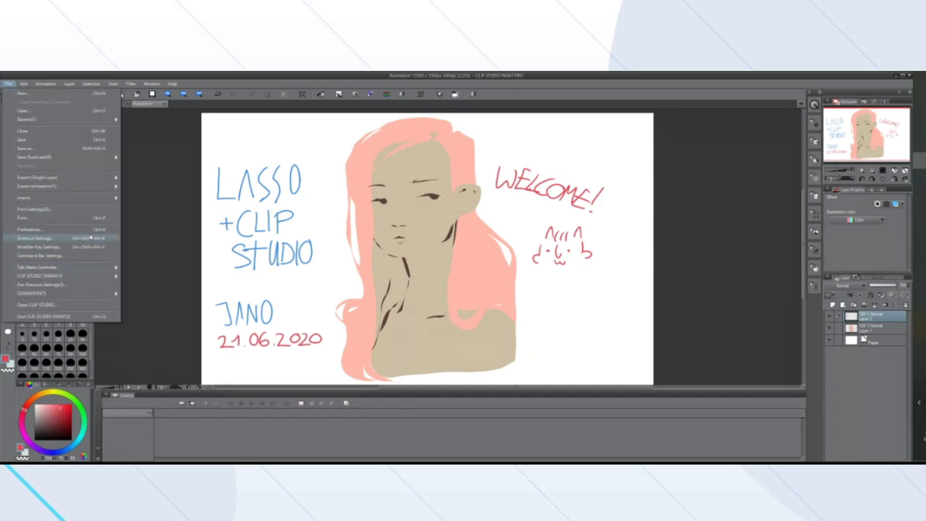
{"action": "key", "text": "Escape"}
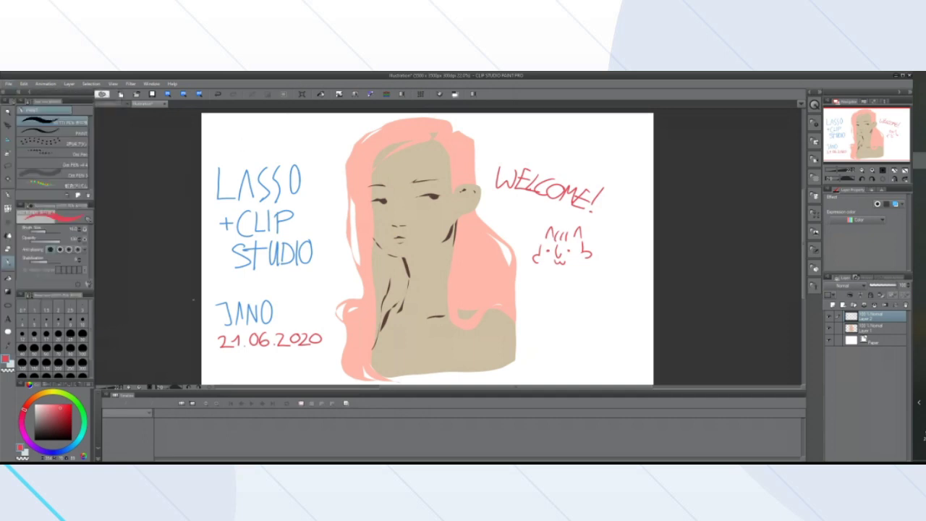
{"action": "left_click_drag", "start_coordinate": [193, 300], "coordinate": [189, 300]}
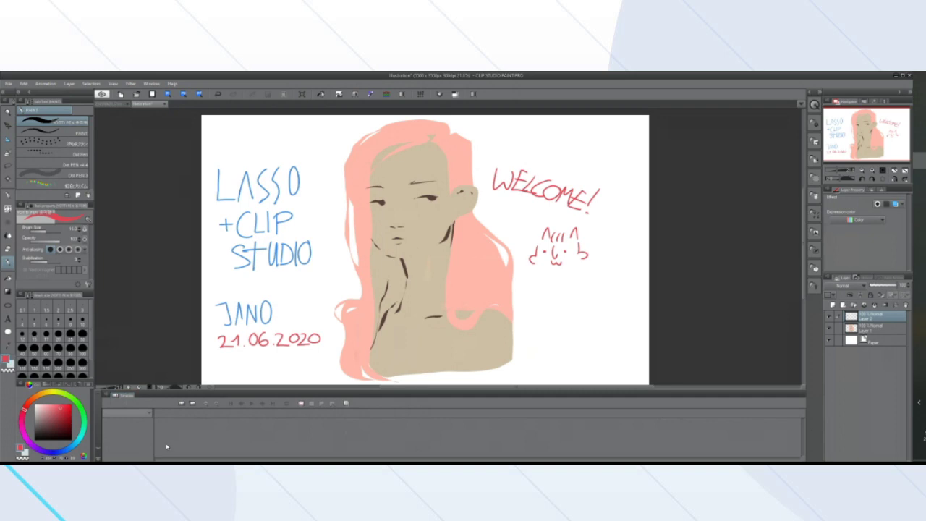
Hide the Timeline palette below the canvas
{"action": "left_click", "coordinate": [105, 396]}
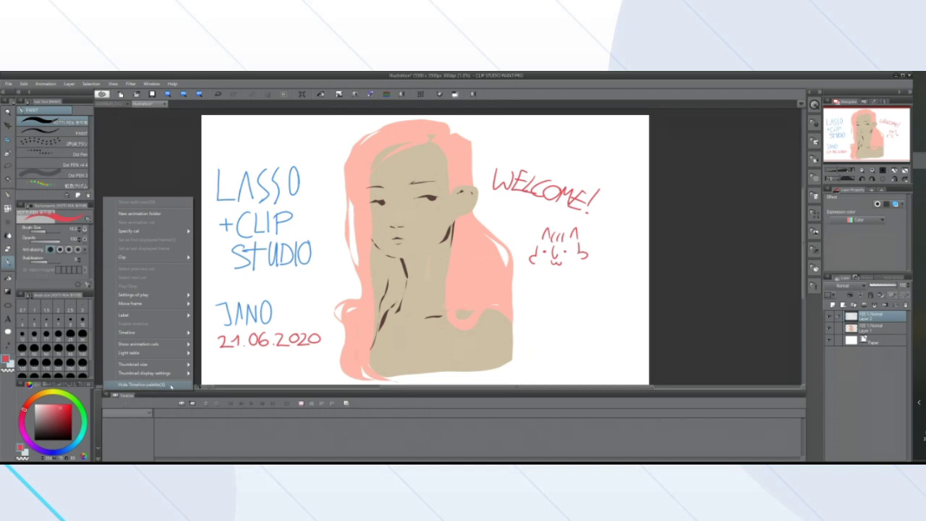
{"action": "left_click", "coordinate": [106, 398]}
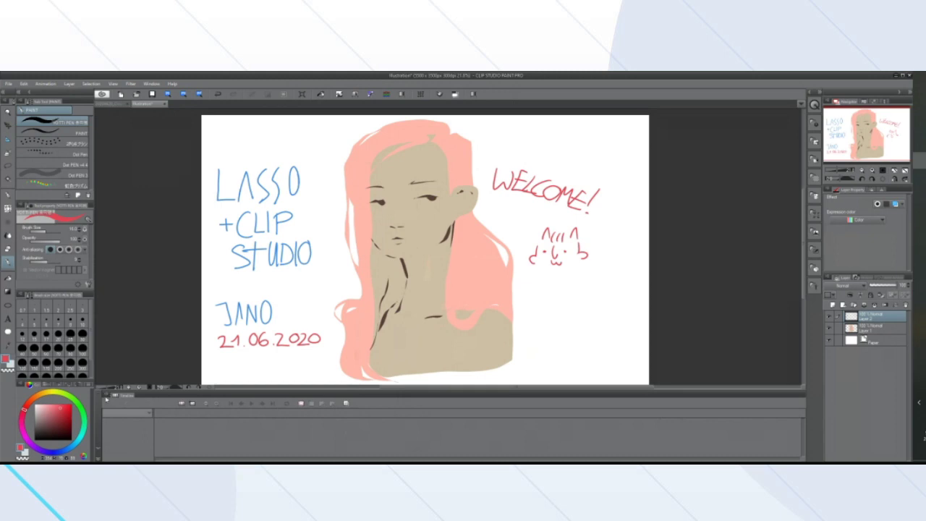
{"action": "left_click", "coordinate": [107, 397]}
{"action": "left_click", "coordinate": [149, 389]}
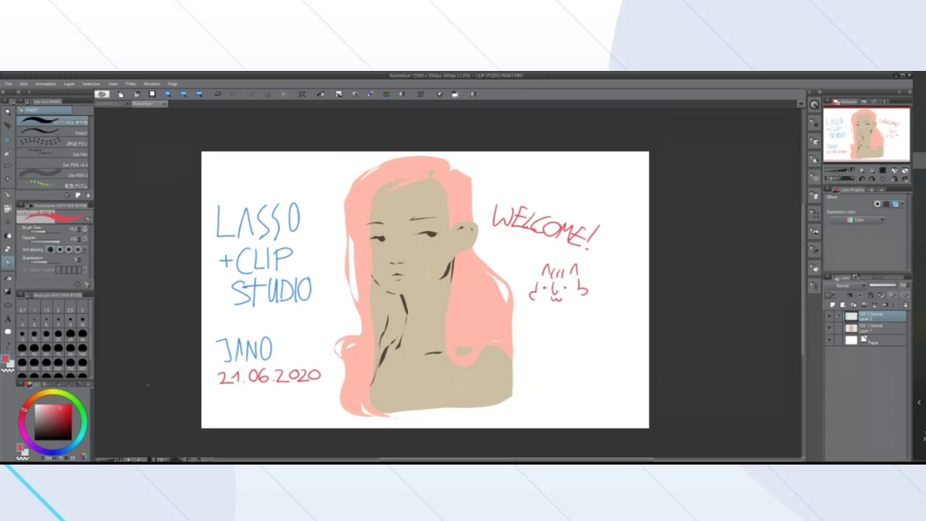
{"action": "key", "text": "ctrl+0"}
{"action": "scroll", "coordinate": [348, 345], "scroll_direction": "up", "scroll_amount": 1}
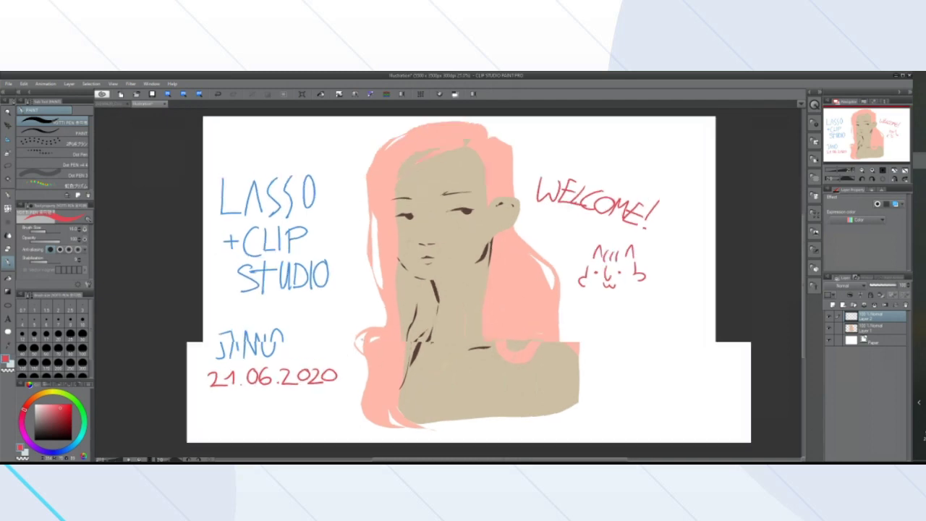
{"action": "scroll", "coordinate": [347, 346], "scroll_direction": "down", "scroll_amount": 3}
{"action": "scroll", "coordinate": [355, 340], "scroll_direction": "up", "scroll_amount": 2}
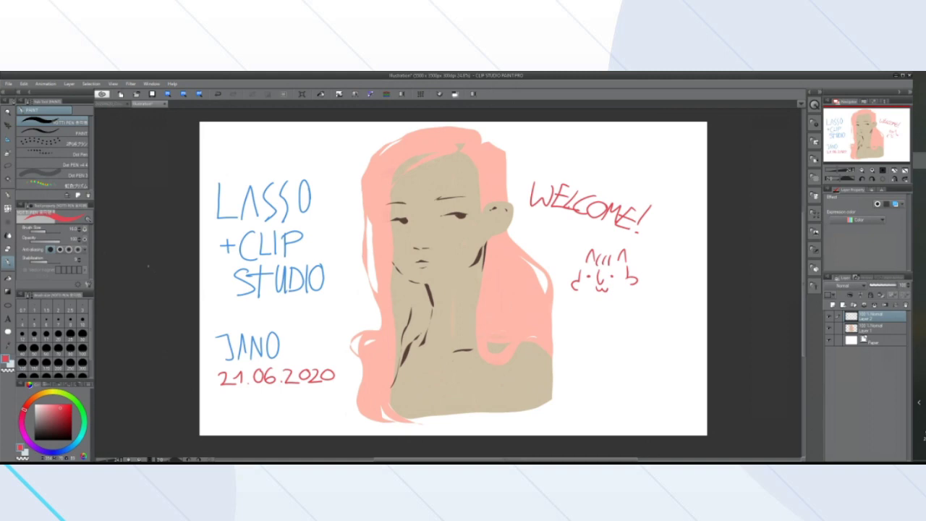
{"action": "scroll", "coordinate": [165, 220], "scroll_direction": "down", "scroll_amount": 2}
{"action": "scroll", "coordinate": [165, 221], "scroll_direction": "up", "scroll_amount": 2}
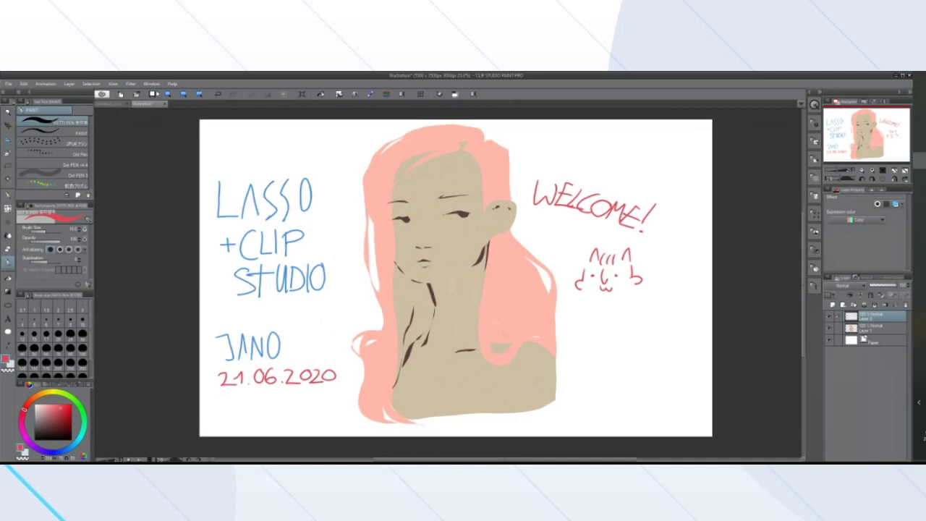
Show the Timeline palette below the canvas again
{"action": "left_click", "coordinate": [152, 84]}
{"action": "left_click", "coordinate": [152, 86]}
{"action": "left_click", "coordinate": [152, 84]}
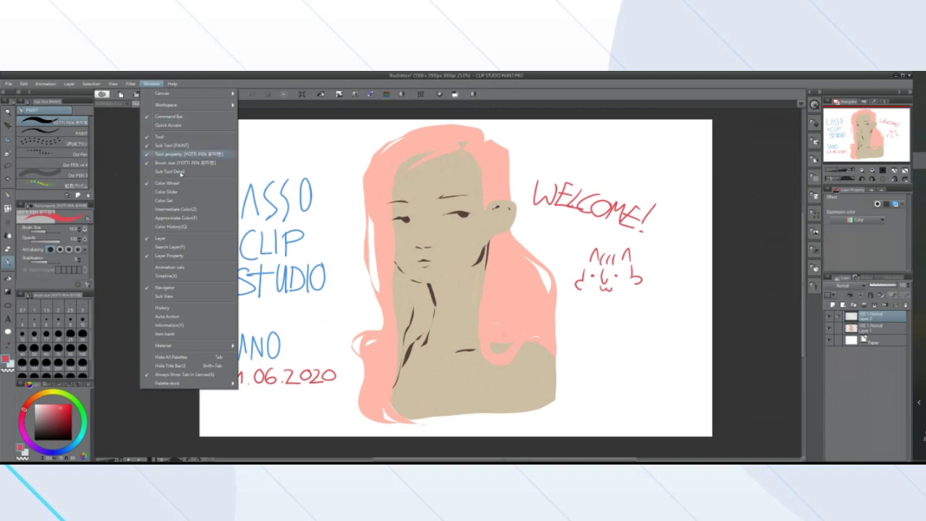
{"action": "left_click", "coordinate": [172, 276]}
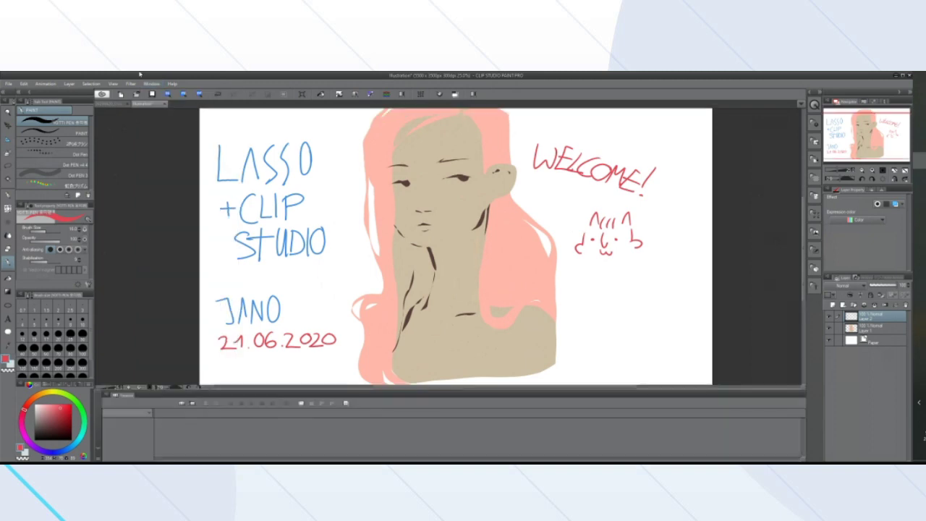
Show the Animation cels palette, detach it as a floating window over the canvas and close it
{"action": "left_click", "coordinate": [131, 84]}
{"action": "mouse_move", "coordinate": [150, 84]}
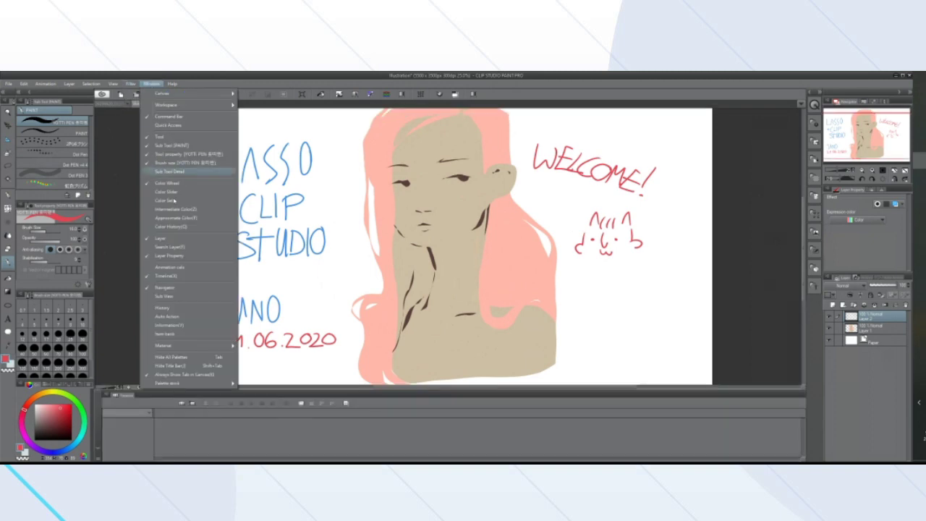
{"action": "left_click", "coordinate": [185, 270]}
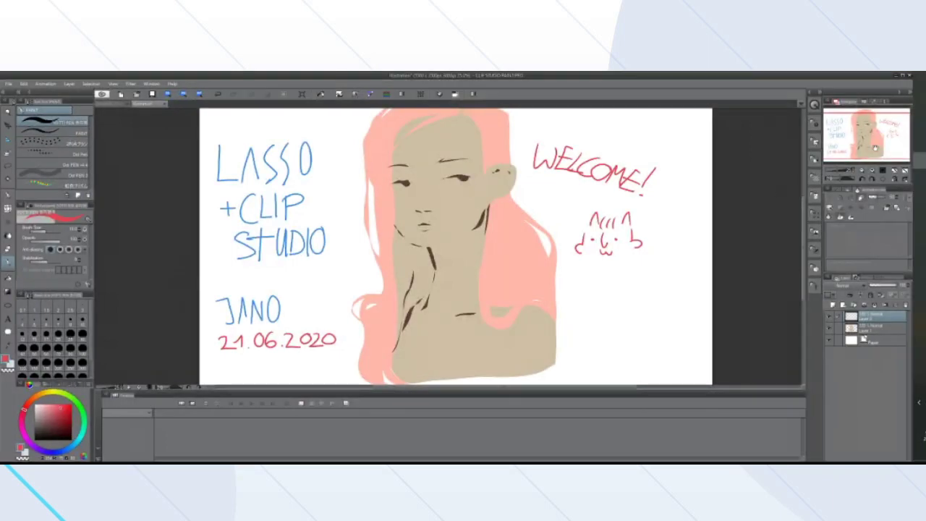
{"action": "left_click_drag", "start_coordinate": [858, 191], "coordinate": [620, 195]}
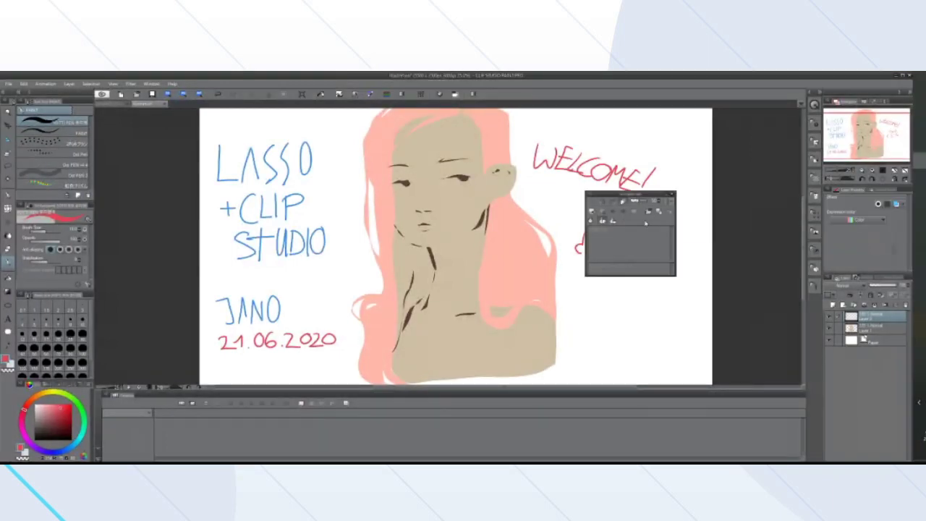
{"action": "left_click", "coordinate": [672, 195]}
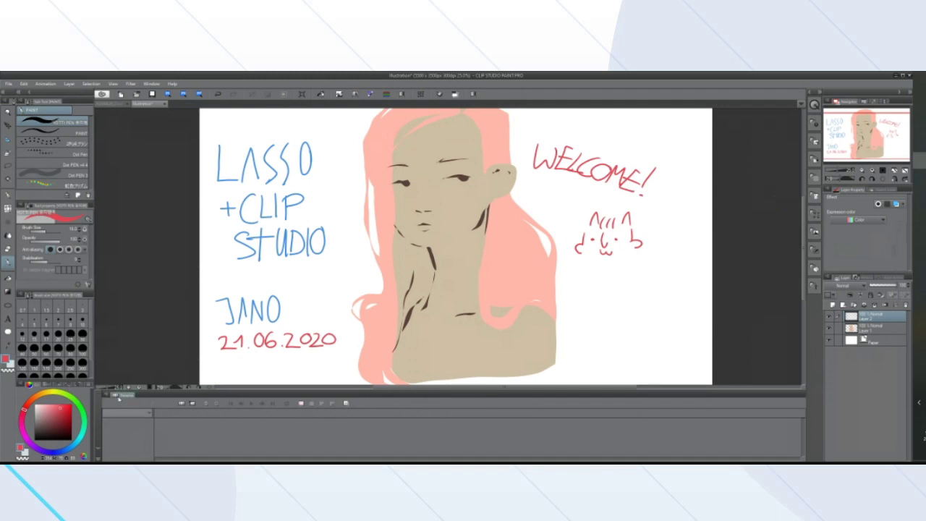
Dock the Timeline palette as a tab alongside the Layer palette
{"action": "left_click_drag", "start_coordinate": [116, 397], "coordinate": [903, 283]}
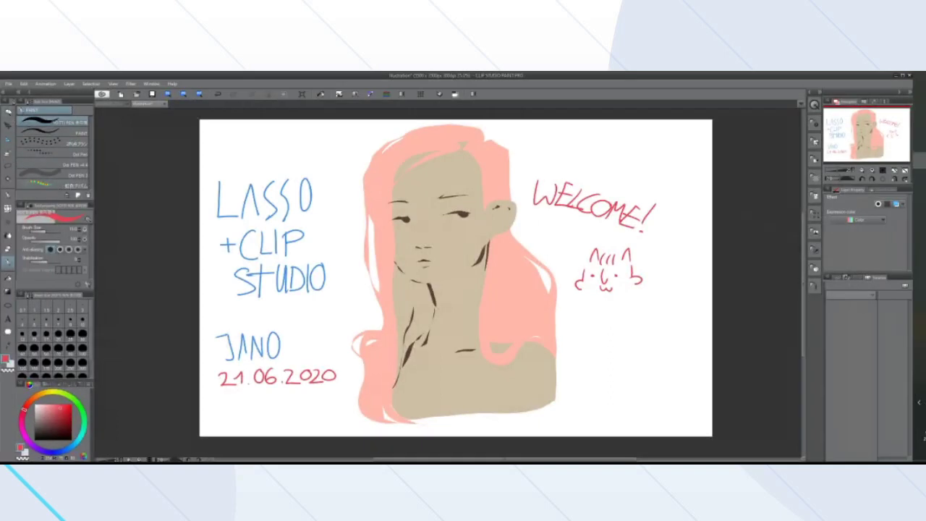
Switch between the Zoom, Move layer, Ruler, Pen and Selection tools to examine the sub tools each one offers
{"action": "left_click", "coordinate": [8, 113]}
{"action": "left_click", "coordinate": [8, 126]}
{"action": "left_click", "coordinate": [9, 139]}
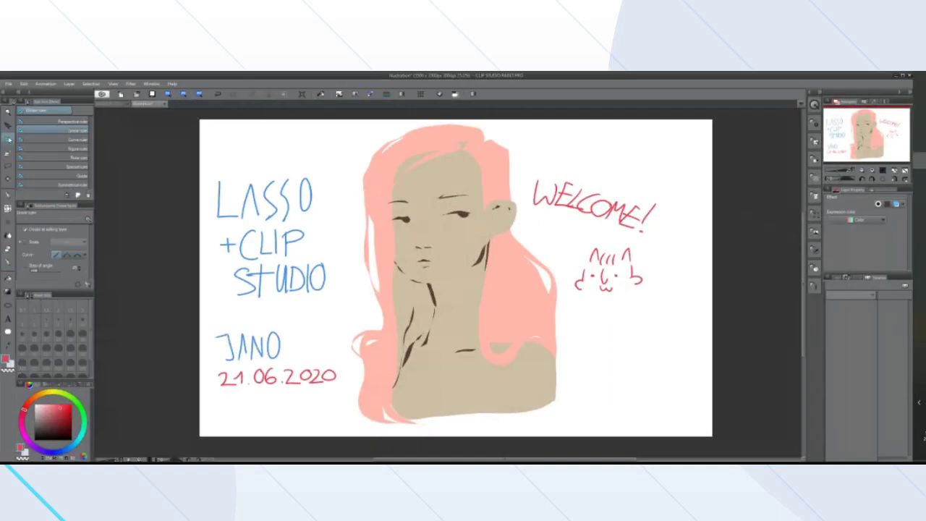
{"action": "left_click", "coordinate": [7, 125]}
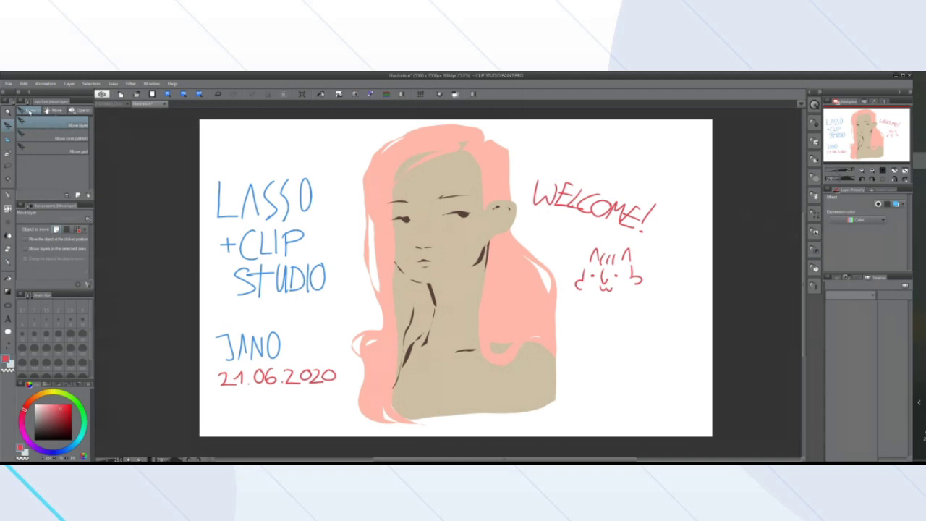
{"action": "left_click", "coordinate": [9, 195]}
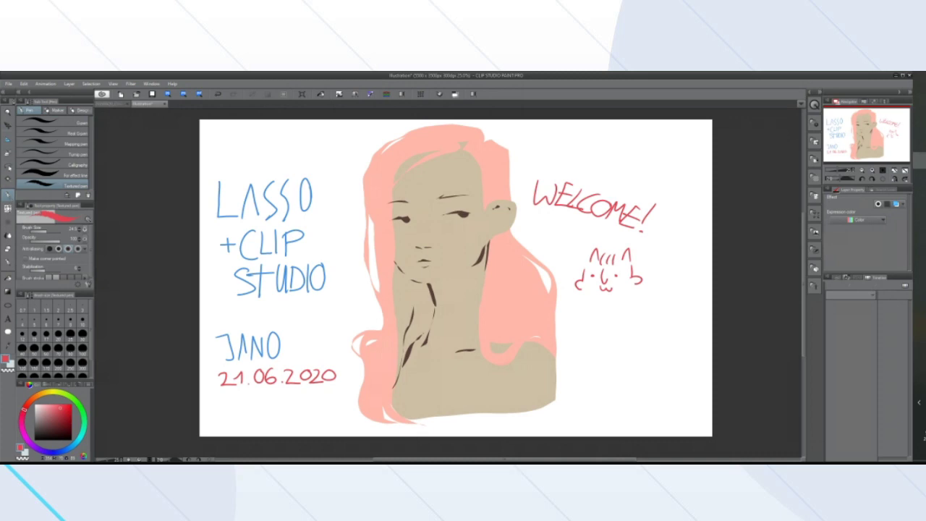
{"action": "left_click", "coordinate": [7, 166]}
{"action": "left_click", "coordinate": [8, 113]}
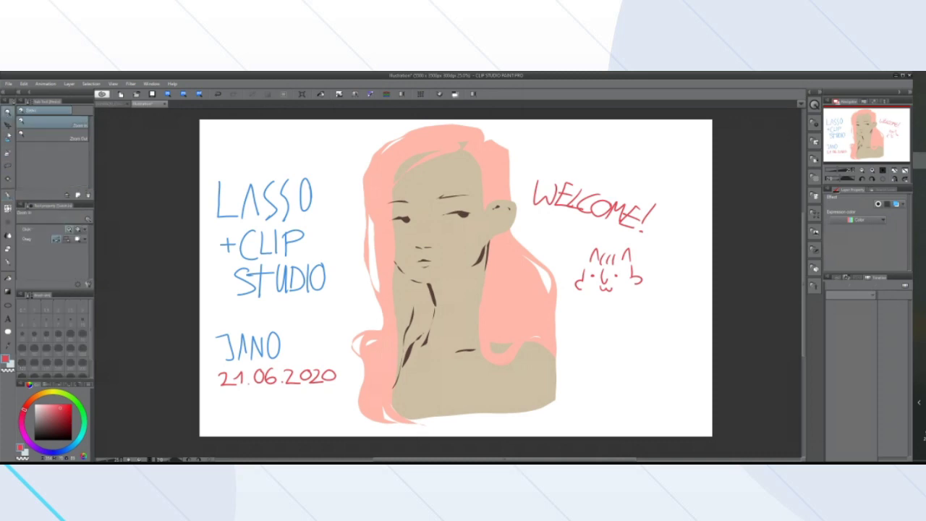
{"action": "left_click", "coordinate": [7, 166]}
Activate the Zoom tool and zoom the canvas in and out, finishing with the whole illustration small in view
{"action": "left_click", "coordinate": [8, 114]}
{"action": "scroll", "coordinate": [338, 252], "scroll_direction": "down", "scroll_amount": 2}
{"action": "scroll", "coordinate": [336, 252], "scroll_direction": "up", "scroll_amount": 2}
{"action": "scroll", "coordinate": [336, 252], "scroll_direction": "down", "scroll_amount": 2}
{"action": "scroll", "coordinate": [367, 256], "scroll_direction": "up", "scroll_amount": 2}
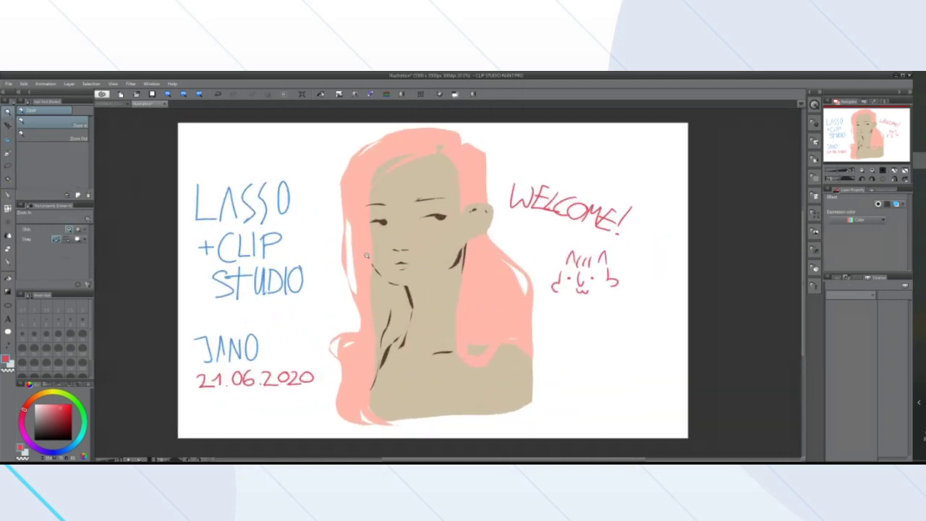
{"action": "scroll", "coordinate": [367, 255], "scroll_direction": "down", "scroll_amount": 4}
{"action": "scroll", "coordinate": [363, 258], "scroll_direction": "up", "scroll_amount": 3}
{"action": "scroll", "coordinate": [356, 259], "scroll_direction": "down", "scroll_amount": 2}
{"action": "scroll", "coordinate": [338, 260], "scroll_direction": "up", "scroll_amount": 2}
{"action": "scroll", "coordinate": [362, 258], "scroll_direction": "down", "scroll_amount": 1}
{"action": "scroll", "coordinate": [383, 259], "scroll_direction": "up", "scroll_amount": 2}
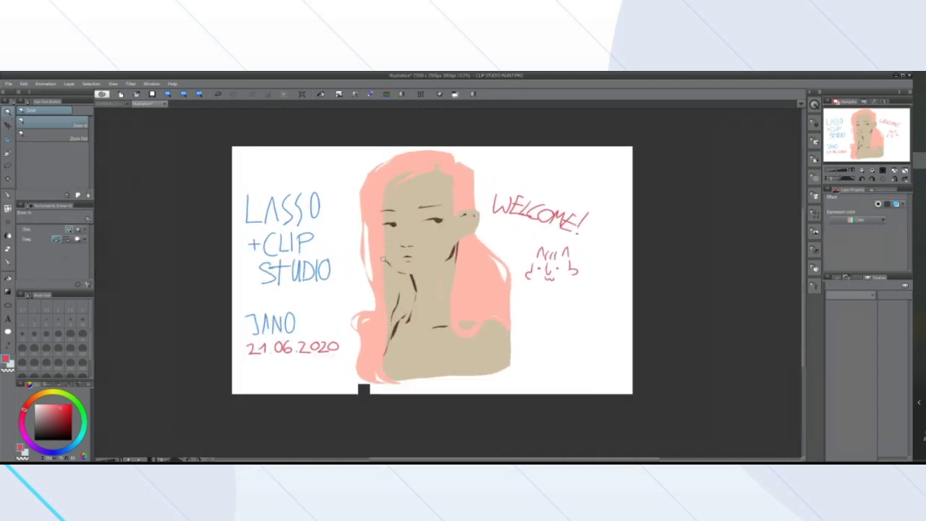
{"action": "left_click", "coordinate": [383, 259], "text": "alt"}
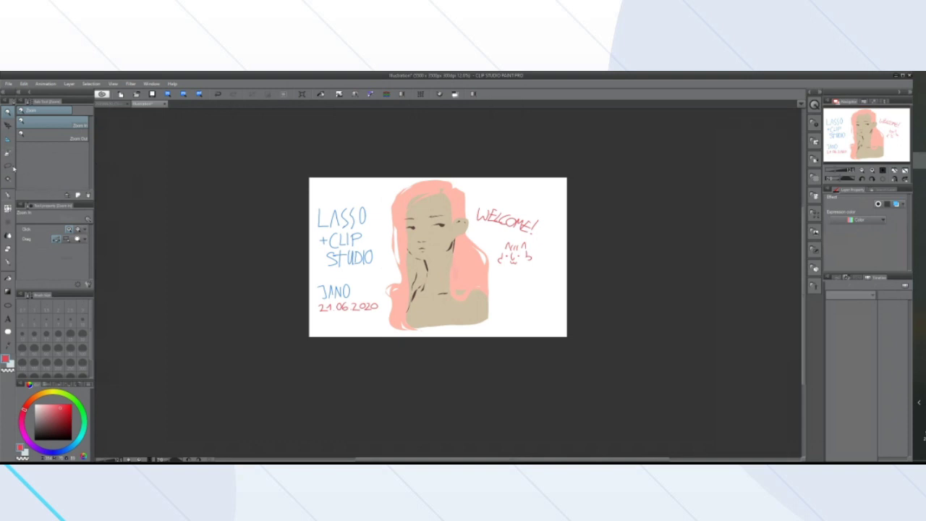
Activate the Pen tool and choose its Calligraphy sub tool
{"action": "left_click", "coordinate": [8, 196]}
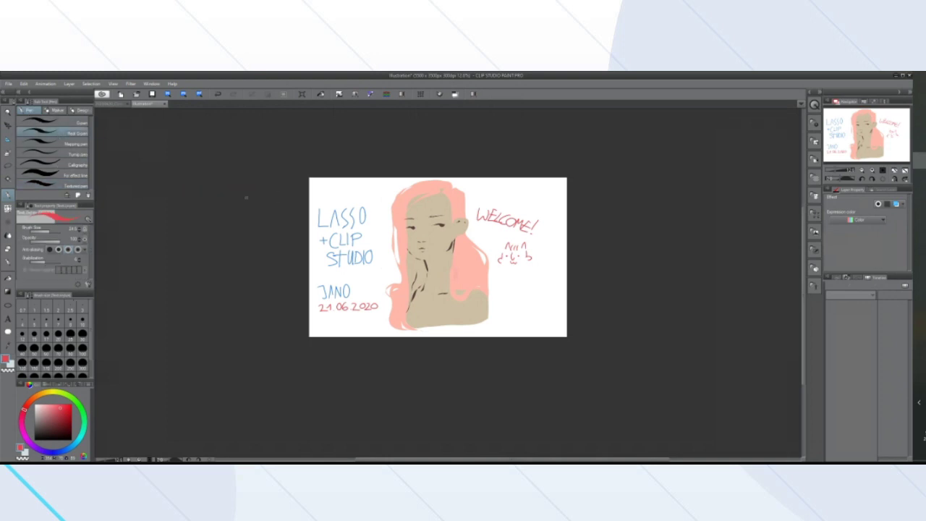
{"action": "left_click", "coordinate": [45, 122]}
{"action": "left_click", "coordinate": [56, 164]}
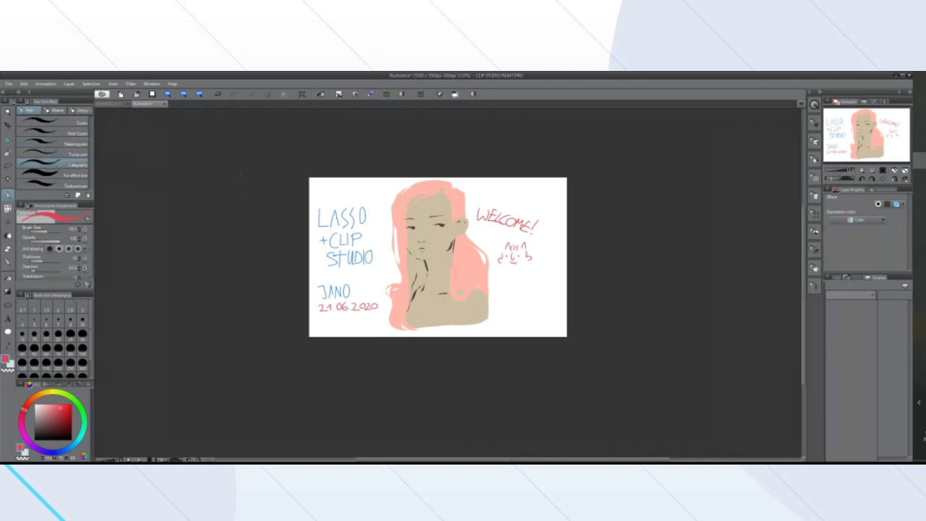
Detach the Sub Tool palette as a floating window beside the artwork and enlarge its height
{"action": "mouse_move", "coordinate": [40, 101]}
{"action": "left_mouse_down"}
{"action": "mouse_move", "coordinate": [158, 154]}
{"action": "mouse_move", "coordinate": [621, 178]}
{"action": "left_mouse_up"}
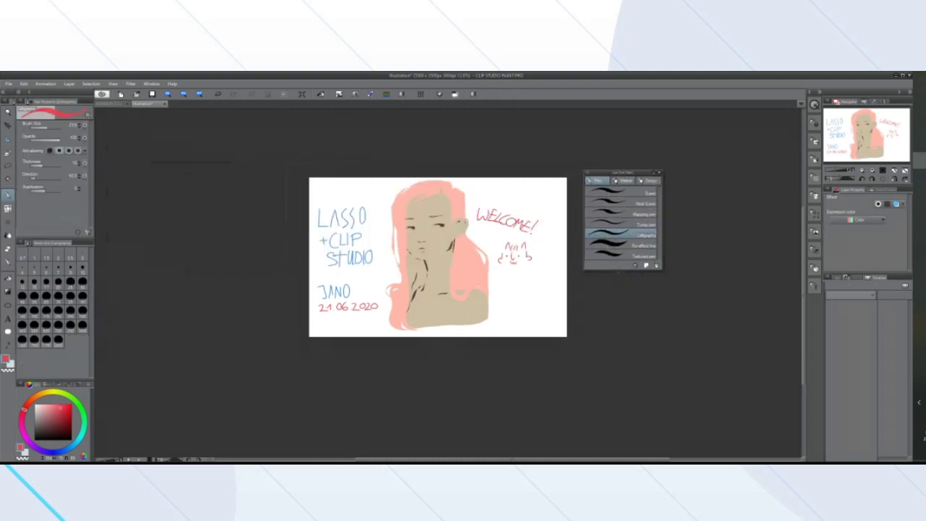
{"action": "left_click_drag", "start_coordinate": [619, 269], "coordinate": [626, 303]}
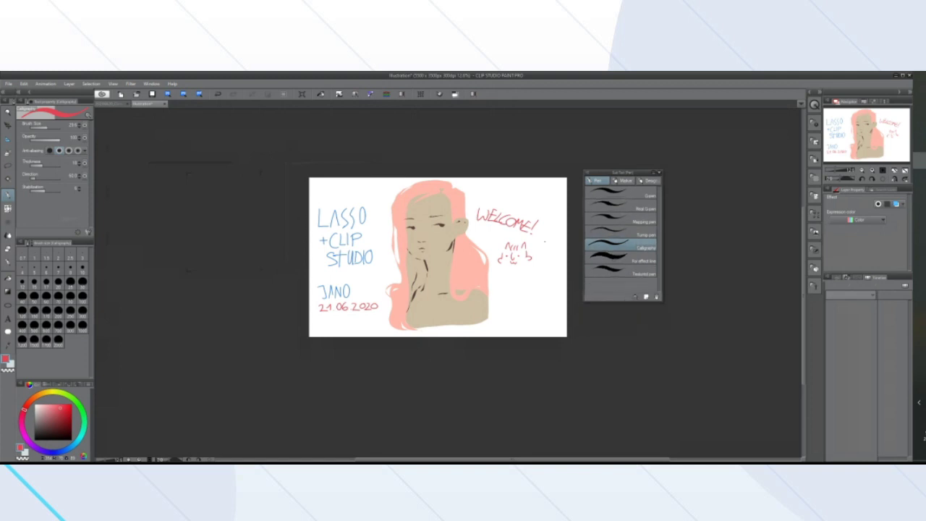
{"action": "scroll", "coordinate": [545, 242], "scroll_direction": "up", "scroll_amount": 4}
{"action": "scroll", "coordinate": [443, 230], "scroll_direction": "down", "scroll_amount": 2}
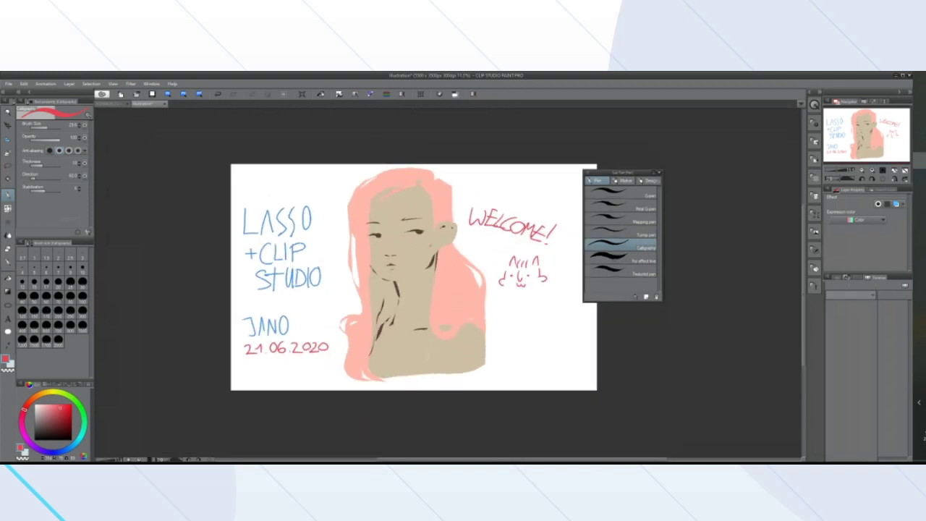
{"action": "scroll", "coordinate": [414, 277], "scroll_direction": "up", "scroll_amount": 3}
View the Marker and Design pencil sub tool groups and return to the Pen group
{"action": "left_click", "coordinate": [624, 180]}
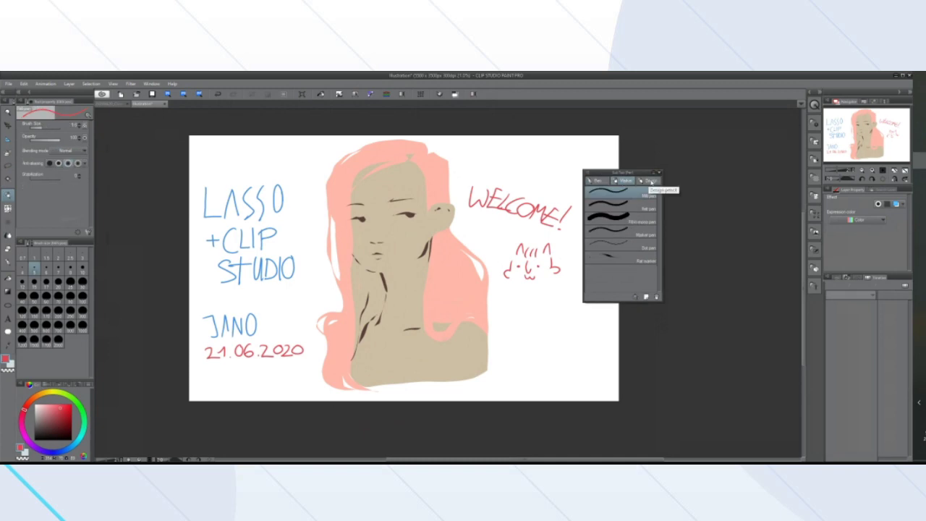
{"action": "left_click", "coordinate": [649, 180]}
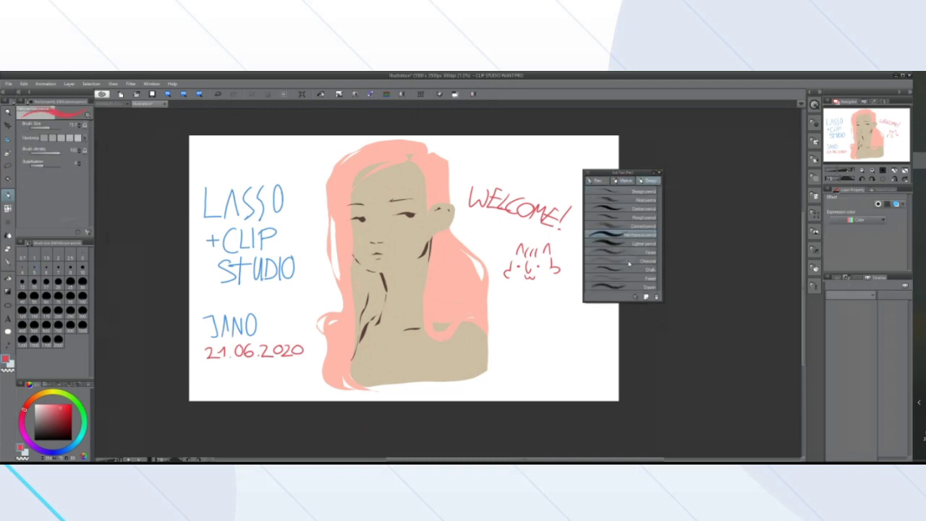
{"action": "left_click", "coordinate": [624, 181]}
{"action": "left_click", "coordinate": [597, 181]}
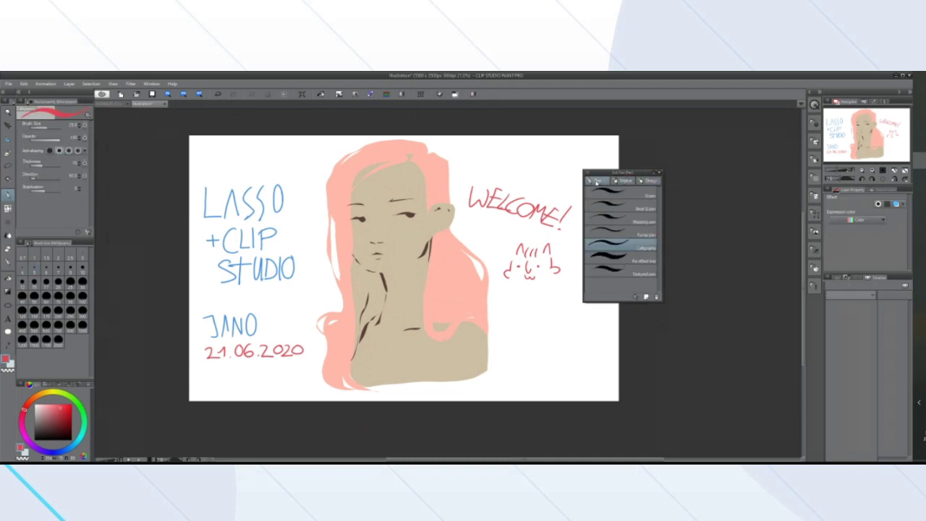
Go through the pen sub tools, select Textured pen and dock the Sub Tool palette back above the Brush Size palette
{"action": "left_click", "coordinate": [616, 196]}
{"action": "left_click", "coordinate": [621, 209]}
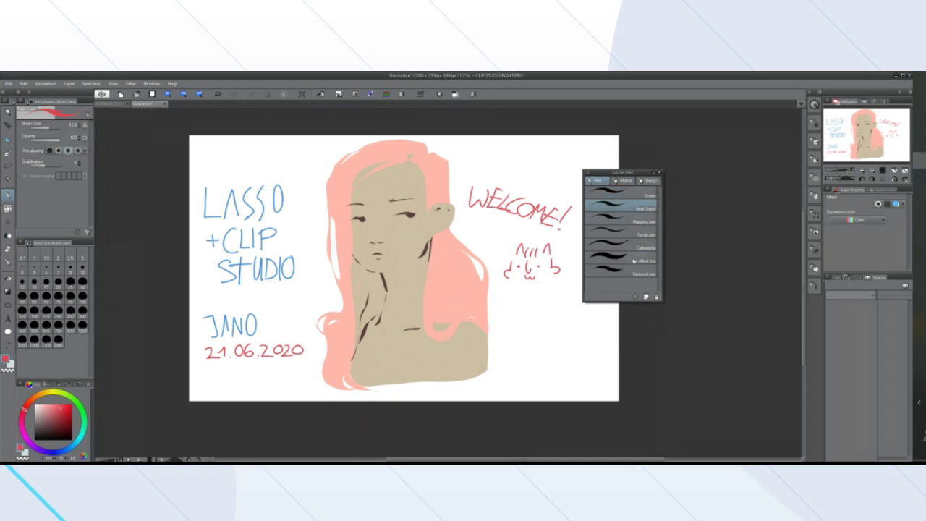
{"action": "left_click", "coordinate": [626, 260]}
{"action": "left_click", "coordinate": [632, 275]}
{"action": "left_click_drag", "start_coordinate": [619, 174], "coordinate": [38, 84]}
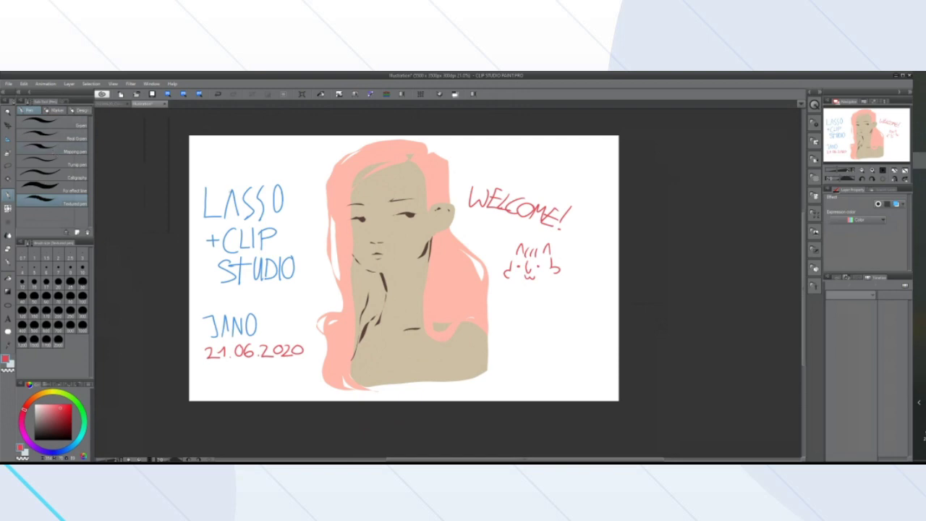
{"action": "scroll", "coordinate": [424, 243], "scroll_direction": "down", "scroll_amount": 3}
{"action": "scroll", "coordinate": [397, 239], "scroll_direction": "up", "scroll_amount": 3}
{"action": "scroll", "coordinate": [396, 239], "scroll_direction": "down", "scroll_amount": 1}
{"action": "scroll", "coordinate": [325, 232], "scroll_direction": "up", "scroll_amount": 4}
{"action": "scroll", "coordinate": [330, 233], "scroll_direction": "down", "scroll_amount": 3}
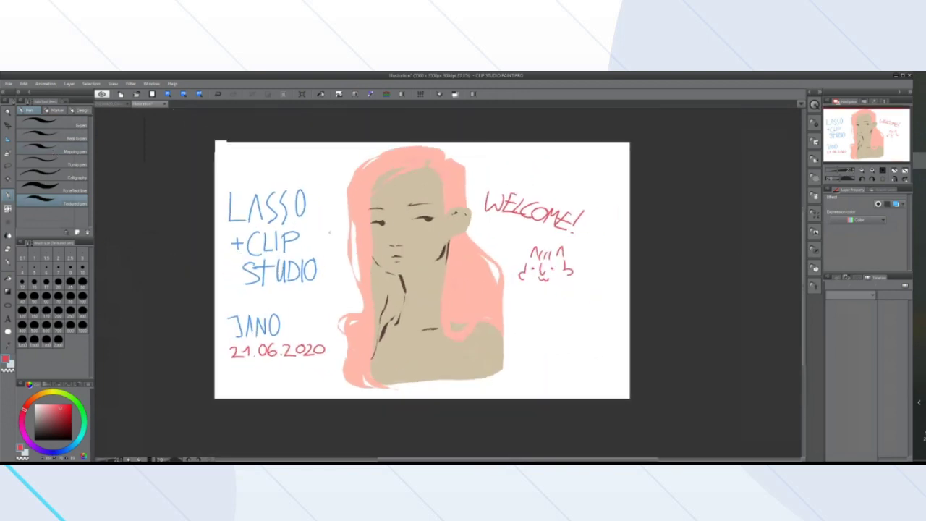
{"action": "scroll", "coordinate": [330, 233], "scroll_direction": "up", "scroll_amount": 1}
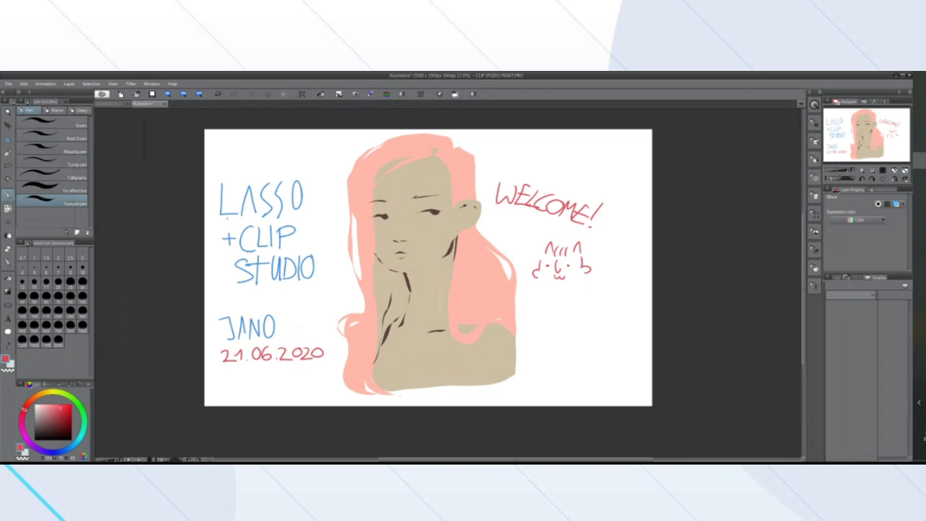
{"action": "scroll", "coordinate": [321, 255], "scroll_direction": "up", "scroll_amount": 1}
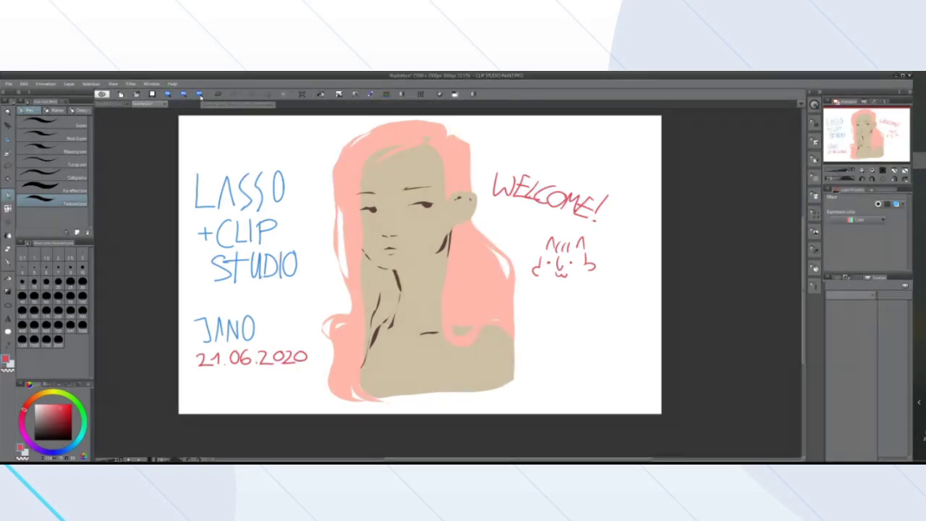
{"action": "scroll", "coordinate": [261, 166], "scroll_direction": "down", "scroll_amount": 3}
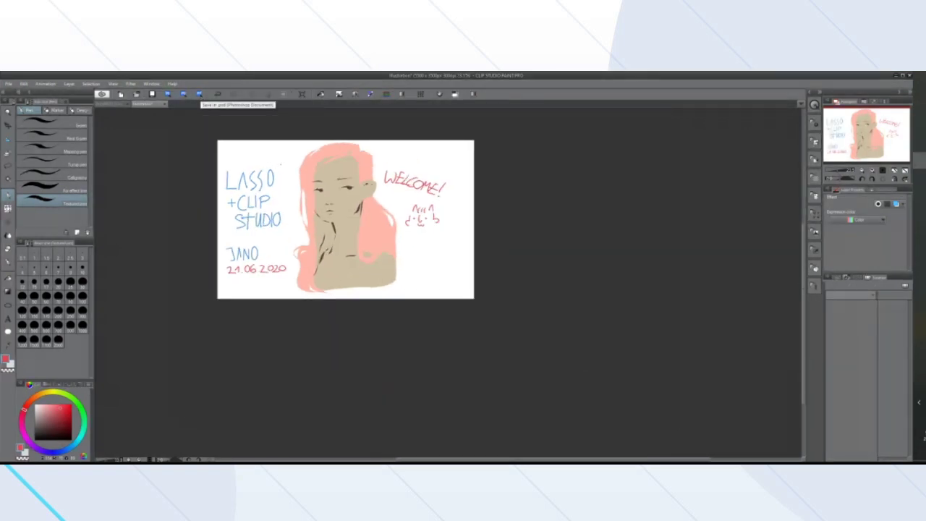
{"action": "scroll", "coordinate": [275, 164], "scroll_direction": "up", "scroll_amount": 3}
{"action": "scroll", "coordinate": [239, 130], "scroll_direction": "down", "scroll_amount": 2}
{"action": "scroll", "coordinate": [236, 132], "scroll_direction": "down", "scroll_amount": 1}
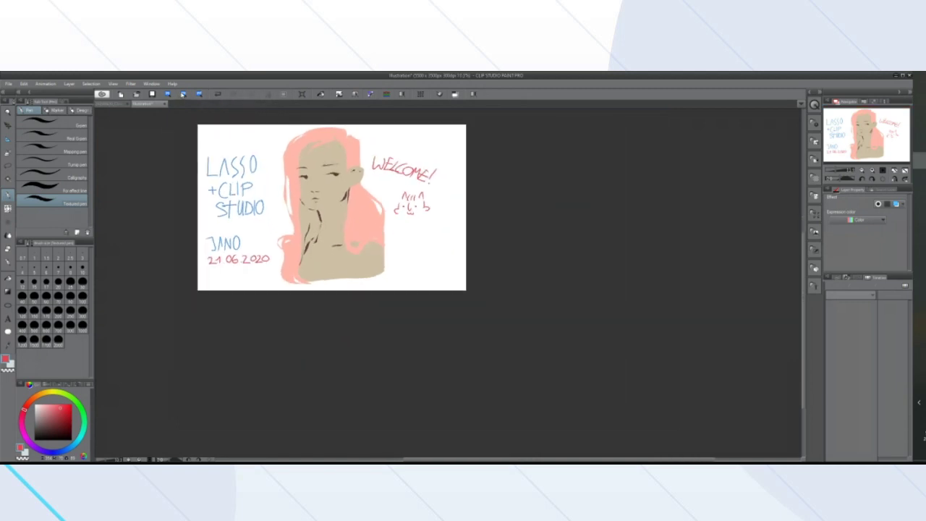
{"action": "scroll", "coordinate": [253, 165], "scroll_direction": "down", "scroll_amount": 2}
{"action": "scroll", "coordinate": [227, 149], "scroll_direction": "up", "scroll_amount": 5}
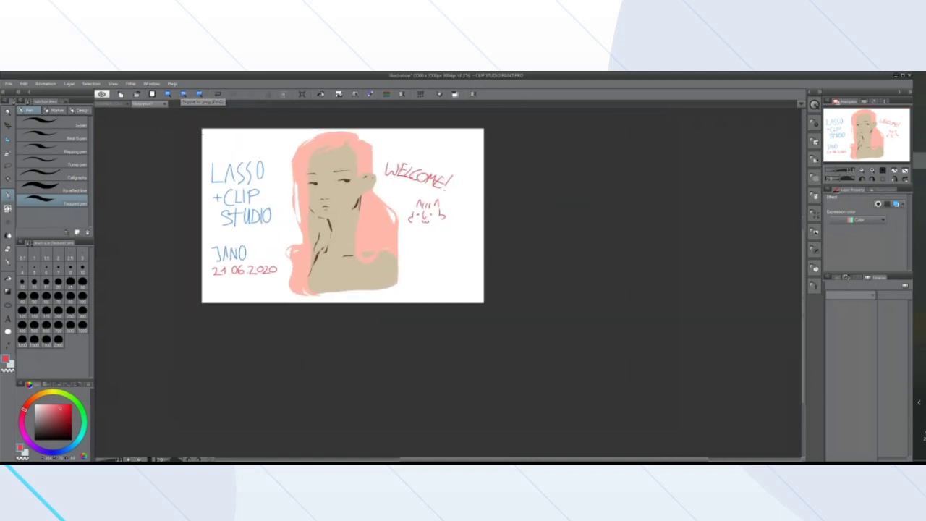
{"action": "key", "text": "ctrl+minus"}
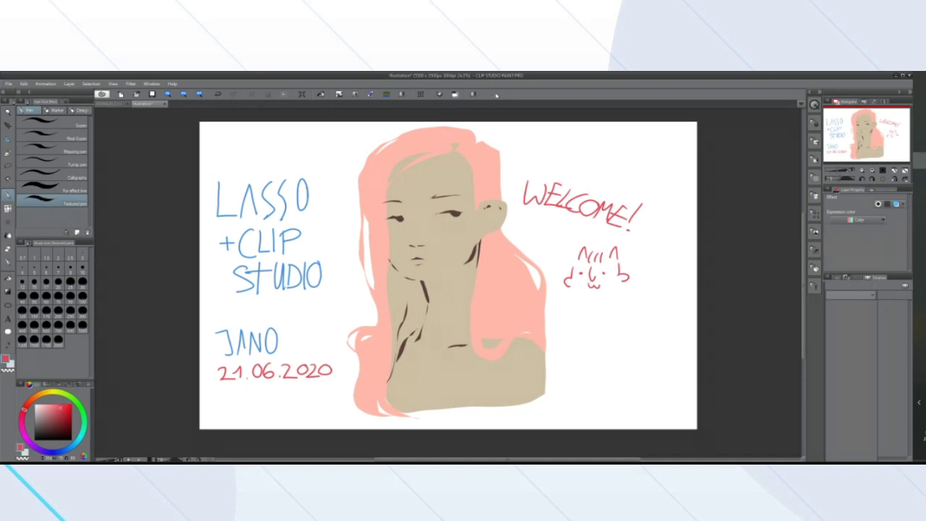
Start a single-layer JPEG export of Illustration to the Desktop, bring up the JPEG export settings and cancel the export
{"action": "left_click", "coordinate": [168, 97]}
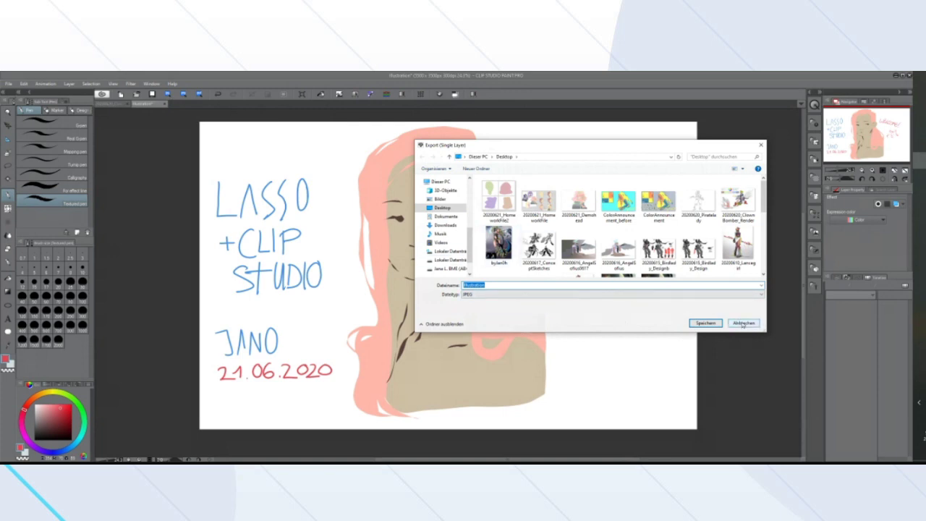
{"action": "left_click", "coordinate": [447, 207]}
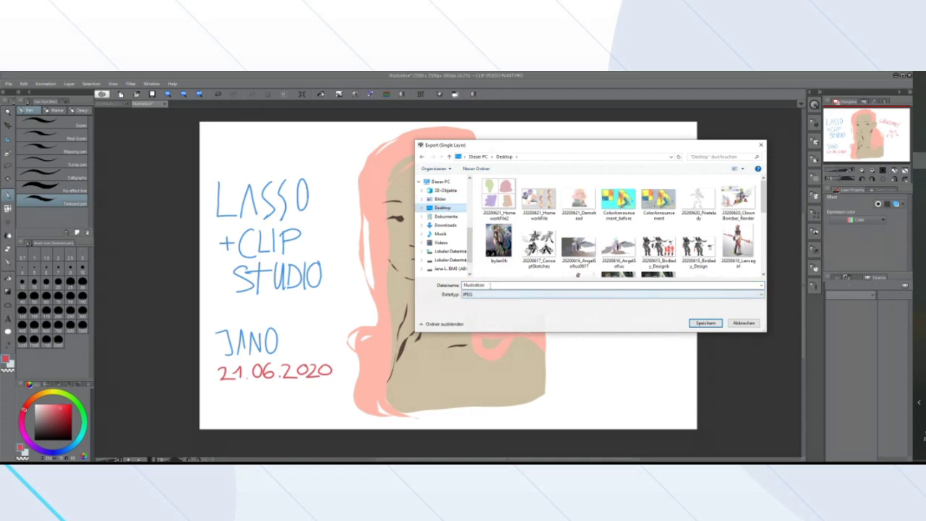
{"action": "left_click", "coordinate": [498, 297]}
{"action": "left_click", "coordinate": [497, 302]}
{"action": "left_click", "coordinate": [706, 323]}
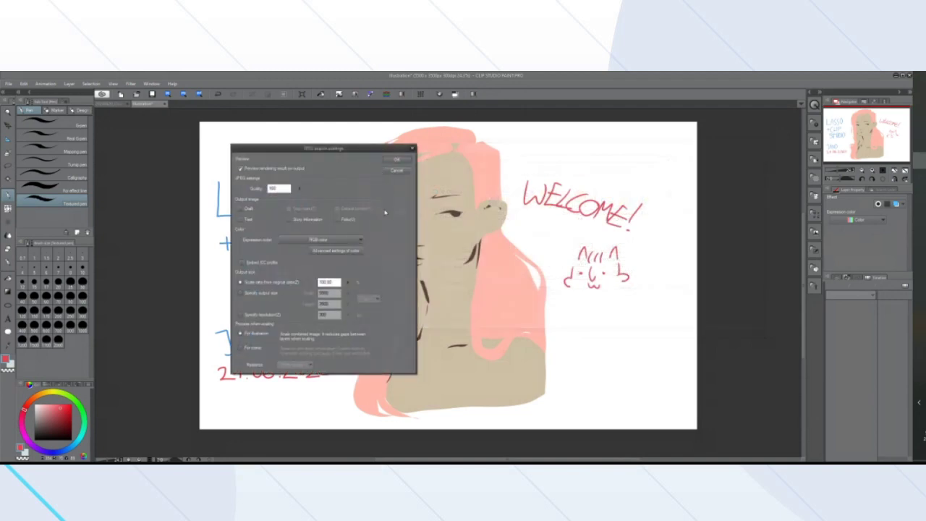
{"action": "left_click", "coordinate": [395, 171]}
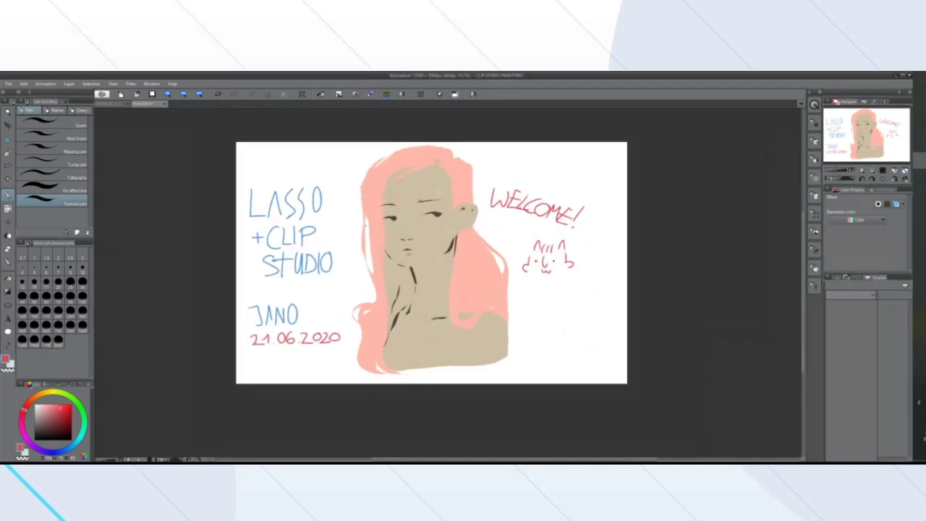
{"action": "scroll", "coordinate": [419, 210], "scroll_direction": "up", "scroll_amount": 3}
{"action": "scroll", "coordinate": [419, 211], "scroll_direction": "down", "scroll_amount": 2}
{"action": "scroll", "coordinate": [418, 211], "scroll_direction": "up", "scroll_amount": 1}
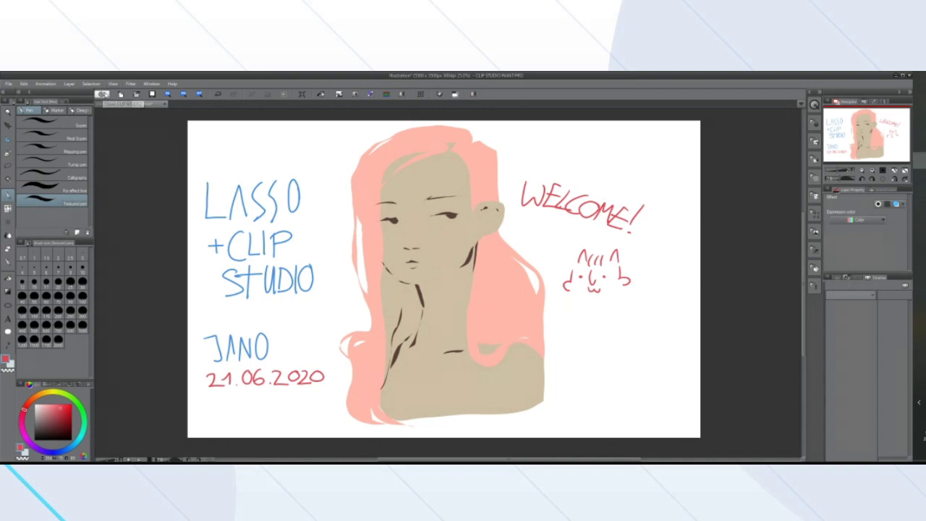
{"action": "left_click", "coordinate": [101, 94]}
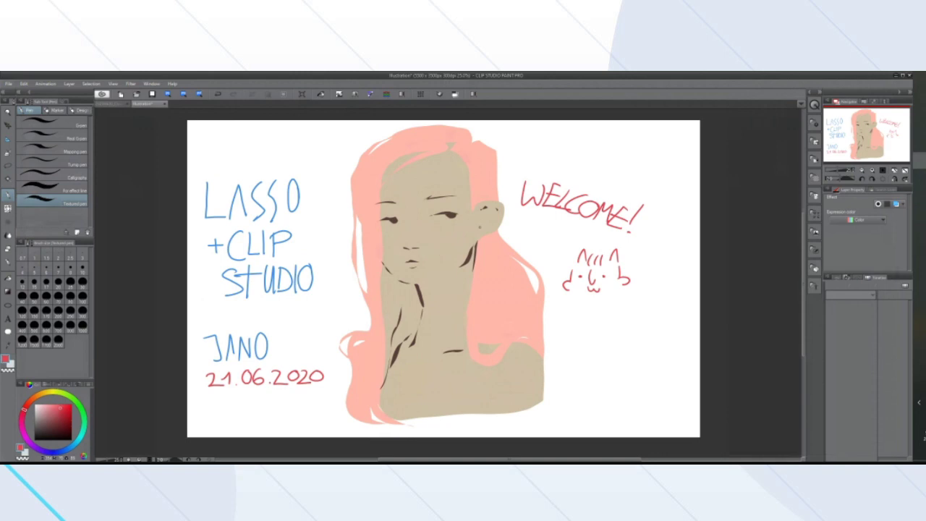
{"action": "scroll", "coordinate": [480, 226], "scroll_direction": "down", "scroll_amount": 1}
{"action": "scroll", "coordinate": [480, 226], "scroll_direction": "up", "scroll_amount": 1}
{"action": "scroll", "coordinate": [485, 226], "scroll_direction": "down", "scroll_amount": 1}
{"action": "scroll", "coordinate": [486, 226], "scroll_direction": "up", "scroll_amount": 2}
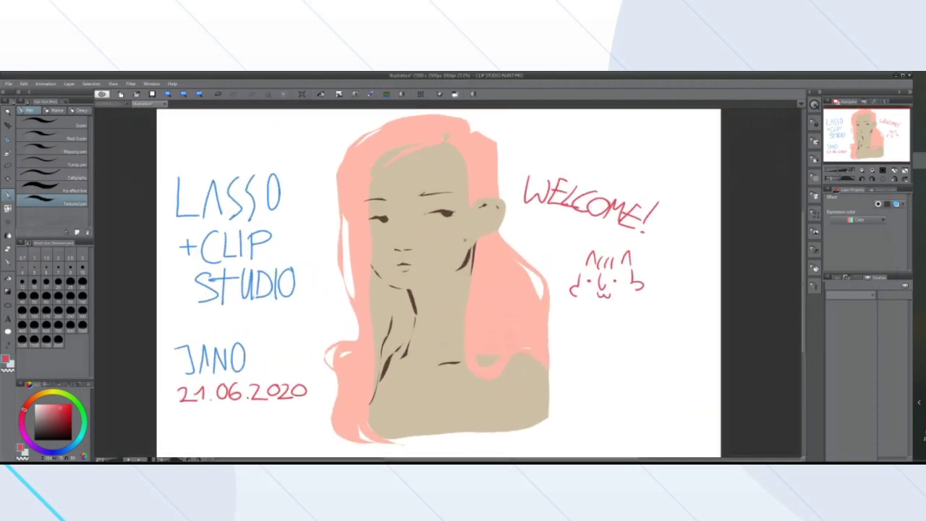
{"action": "scroll", "coordinate": [465, 240], "scroll_direction": "down", "scroll_amount": 1}
{"action": "scroll", "coordinate": [456, 244], "scroll_direction": "up", "scroll_amount": 1}
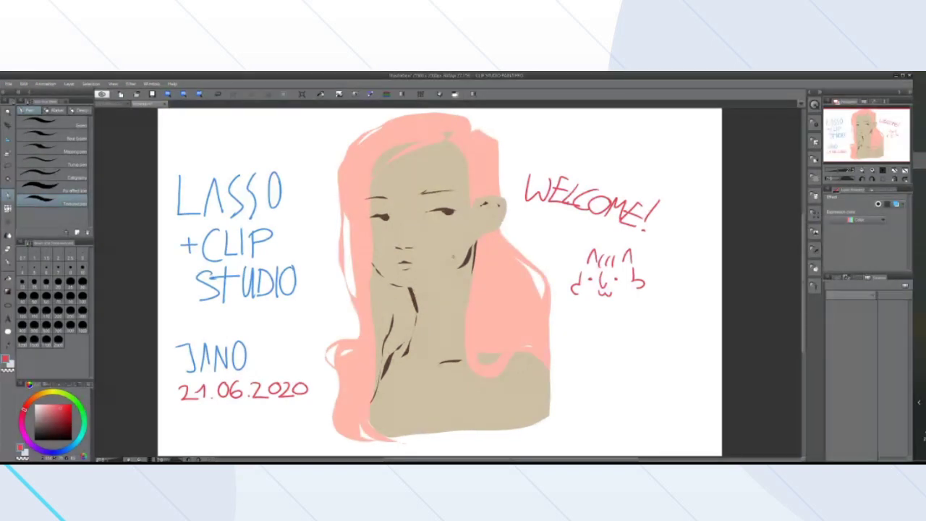
{"action": "scroll", "coordinate": [441, 280], "scroll_direction": "down", "scroll_amount": 2}
{"action": "scroll", "coordinate": [441, 281], "scroll_direction": "up", "scroll_amount": 1}
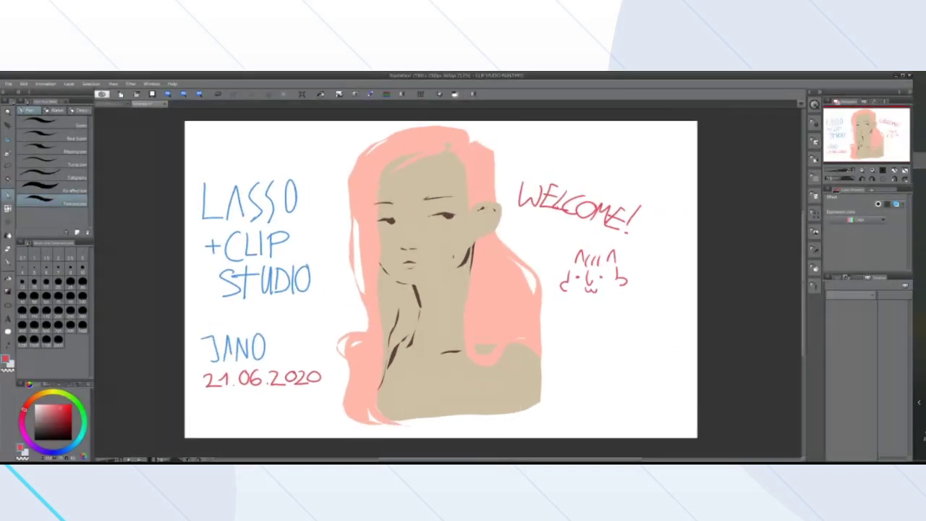
{"action": "scroll", "coordinate": [448, 255], "scroll_direction": "up", "scroll_amount": 1}
{"action": "scroll", "coordinate": [442, 252], "scroll_direction": "down", "scroll_amount": 1}
{"action": "scroll", "coordinate": [437, 249], "scroll_direction": "down", "scroll_amount": 1}
{"action": "scroll", "coordinate": [437, 250], "scroll_direction": "up", "scroll_amount": 1}
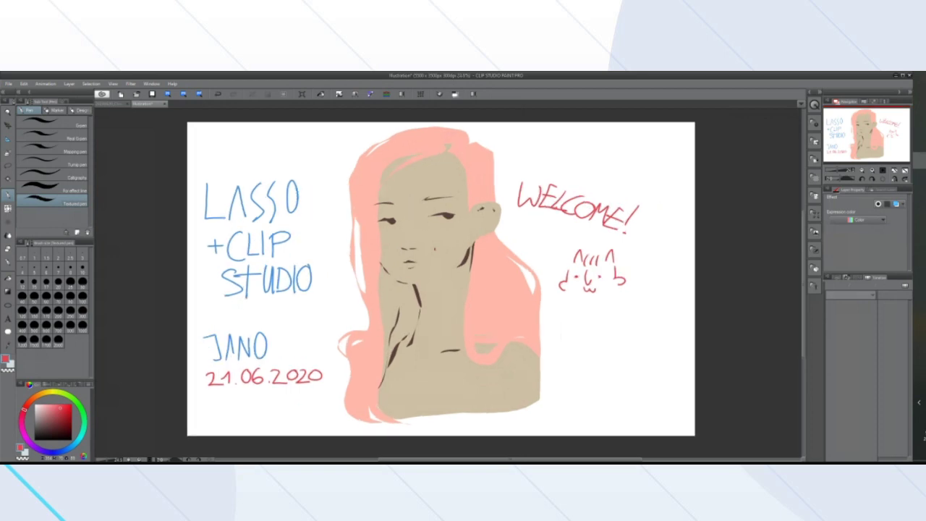
{"action": "scroll", "coordinate": [437, 250], "scroll_direction": "up", "scroll_amount": 1}
{"action": "scroll", "coordinate": [441, 281], "scroll_direction": "down", "scroll_amount": 1}
{"action": "scroll", "coordinate": [442, 281], "scroll_direction": "up", "scroll_amount": 1}
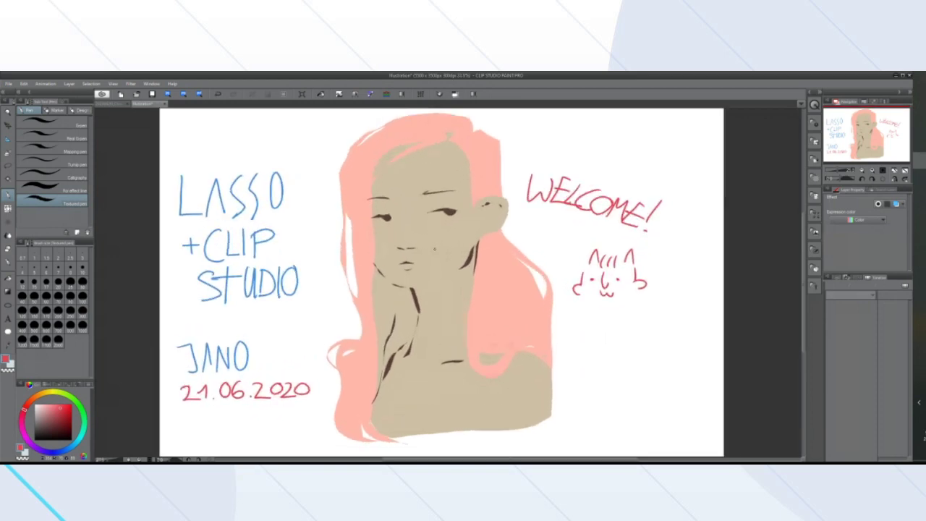
Bring up the Command Bar Settings and move the dialog slightly higher over the artwork
{"action": "scroll", "coordinate": [435, 249], "scroll_direction": "down", "scroll_amount": 1}
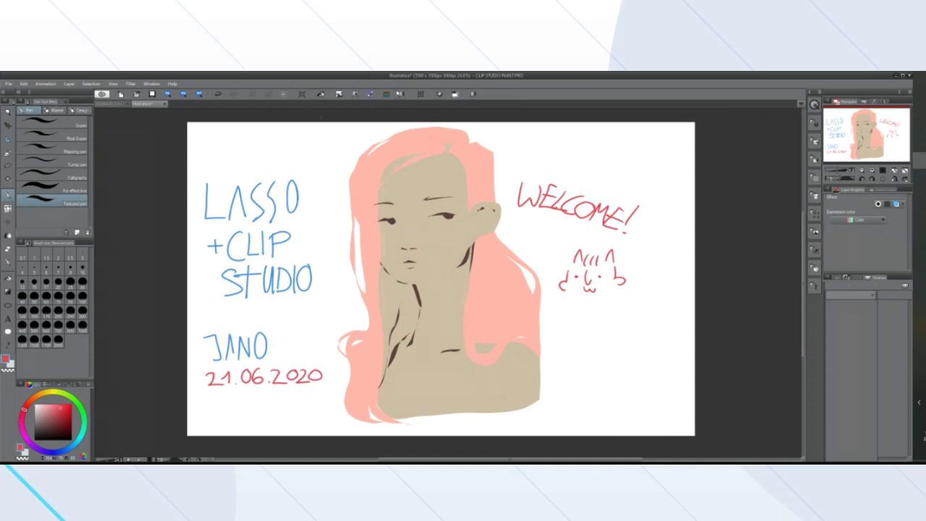
{"action": "right_click", "coordinate": [498, 99]}
{"action": "right_click", "coordinate": [613, 94]}
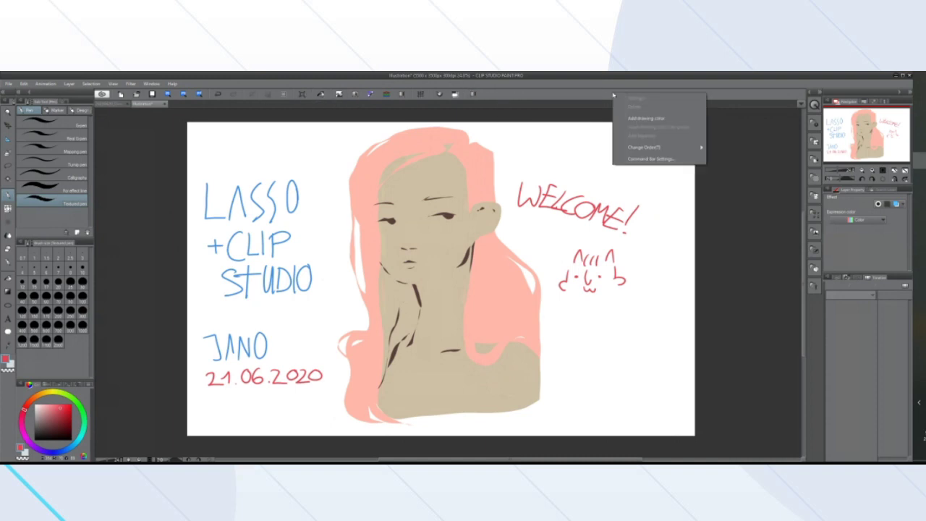
{"action": "left_click", "coordinate": [688, 160]}
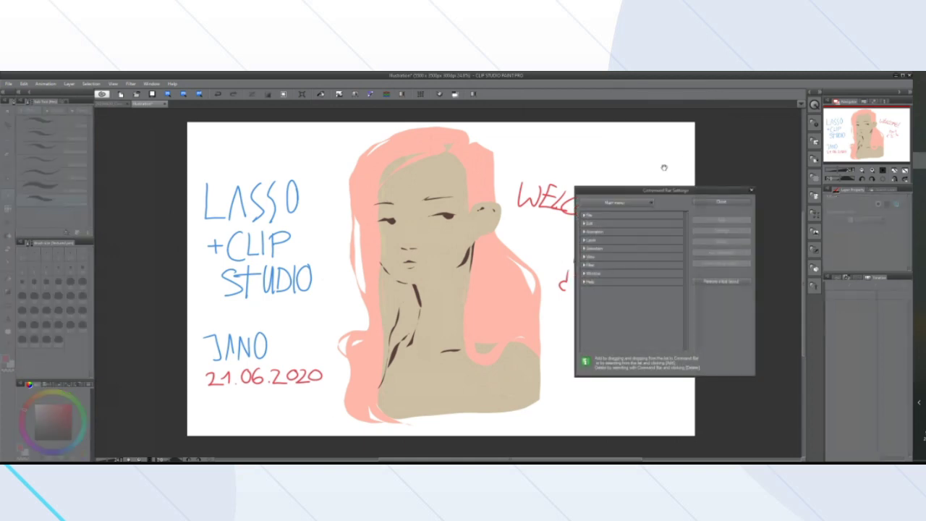
{"action": "left_click_drag", "start_coordinate": [660, 195], "coordinate": [670, 163]}
Look through the File and Animation command groups and place the settings dialog over the handwritten LASSO title
{"action": "left_click", "coordinate": [588, 188]}
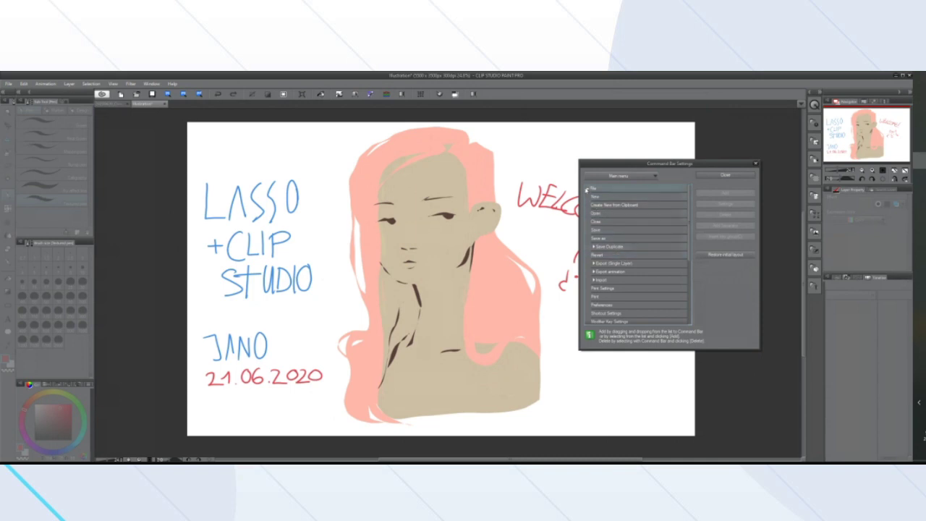
{"action": "left_click", "coordinate": [587, 188]}
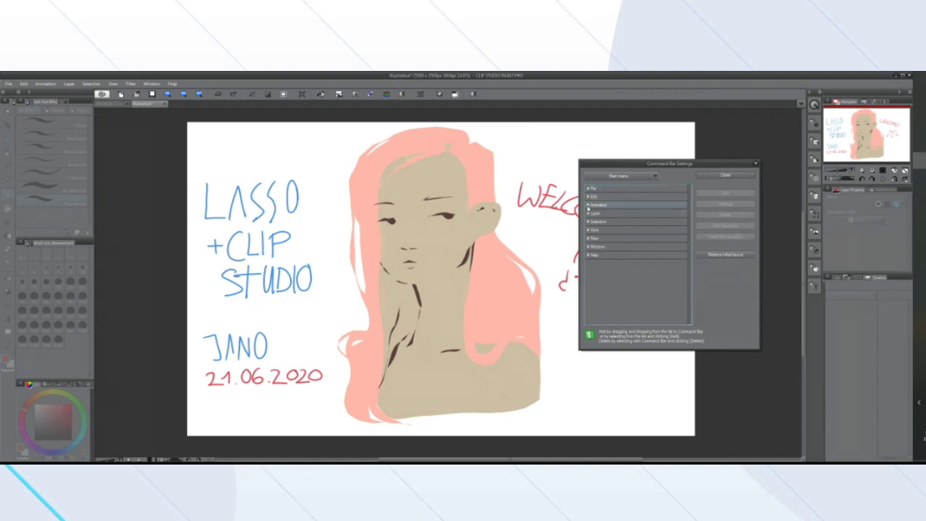
{"action": "left_click", "coordinate": [588, 205]}
{"action": "left_click", "coordinate": [621, 207]}
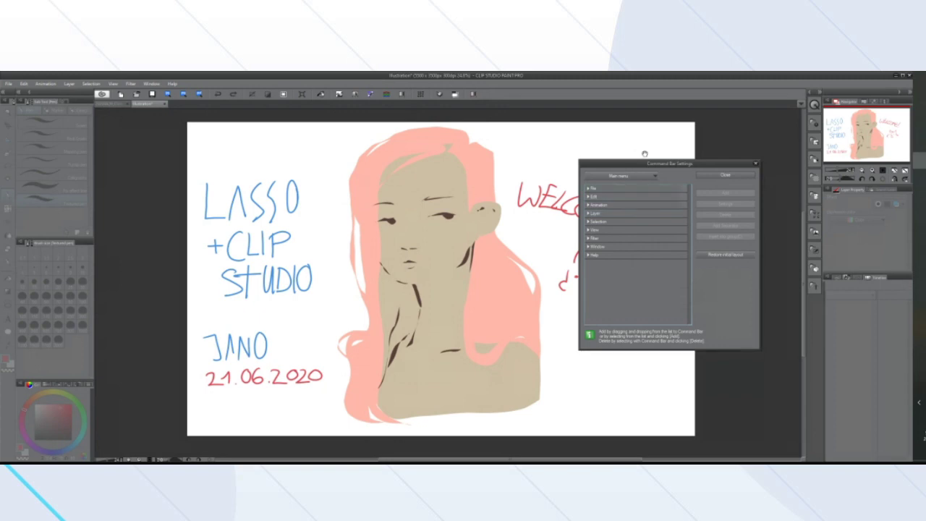
{"action": "left_click_drag", "start_coordinate": [604, 162], "coordinate": [97, 106]}
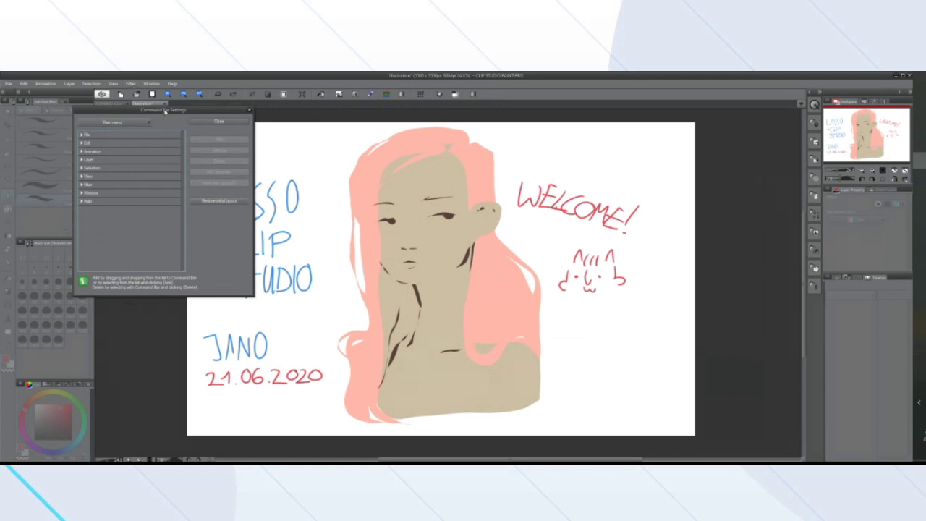
{"action": "left_click_drag", "start_coordinate": [167, 111], "coordinate": [277, 124]}
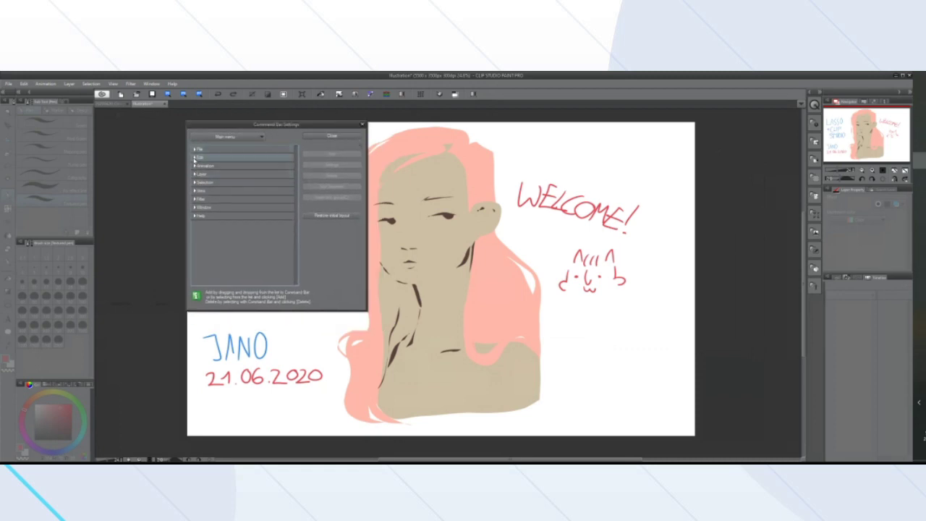
Add the Gradient map, Tone Curve, Posterization and Hue/Saturation/Luminosity tonal corrections to the end of the command bar
{"action": "left_click", "coordinate": [195, 158]}
{"action": "scroll", "coordinate": [208, 202], "scroll_direction": "down", "scroll_amount": 2}
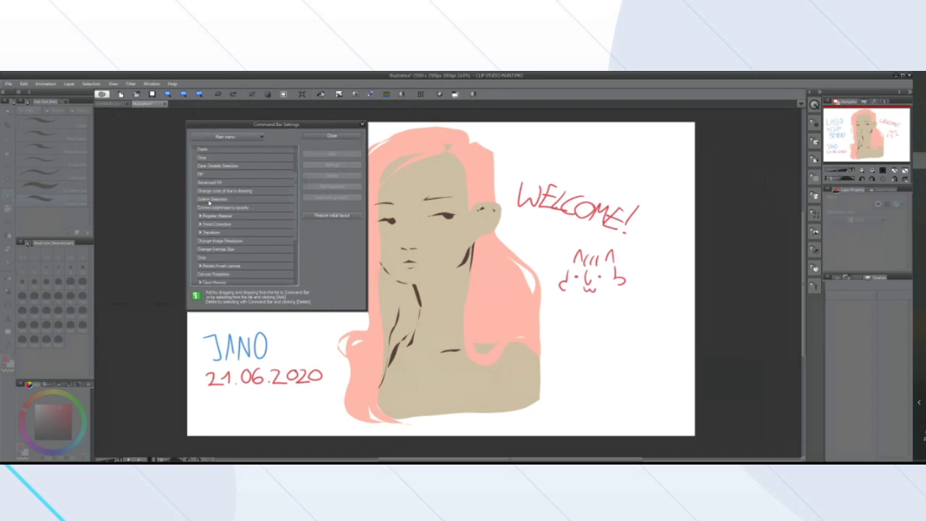
{"action": "scroll", "coordinate": [207, 202], "scroll_direction": "down", "scroll_amount": 1}
{"action": "left_click", "coordinate": [200, 208]}
{"action": "scroll", "coordinate": [220, 228], "scroll_direction": "down", "scroll_amount": 2}
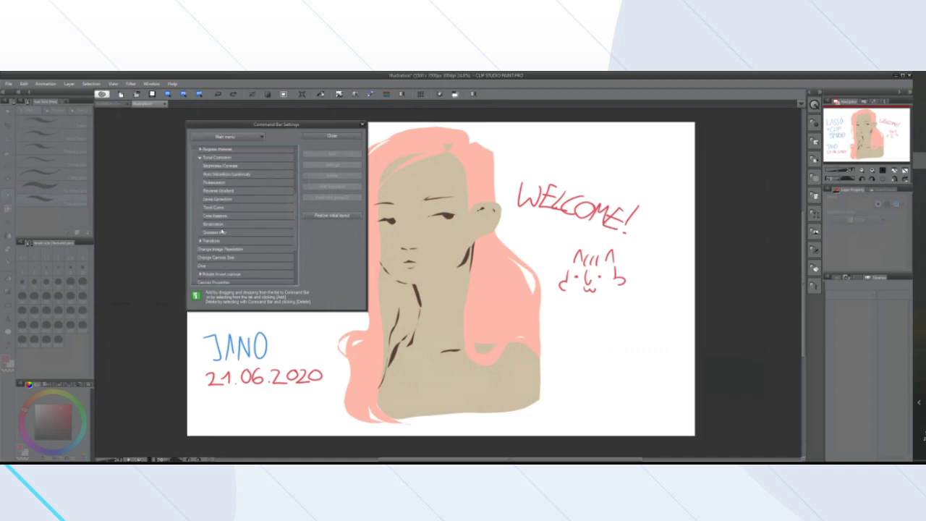
{"action": "left_click", "coordinate": [258, 202]}
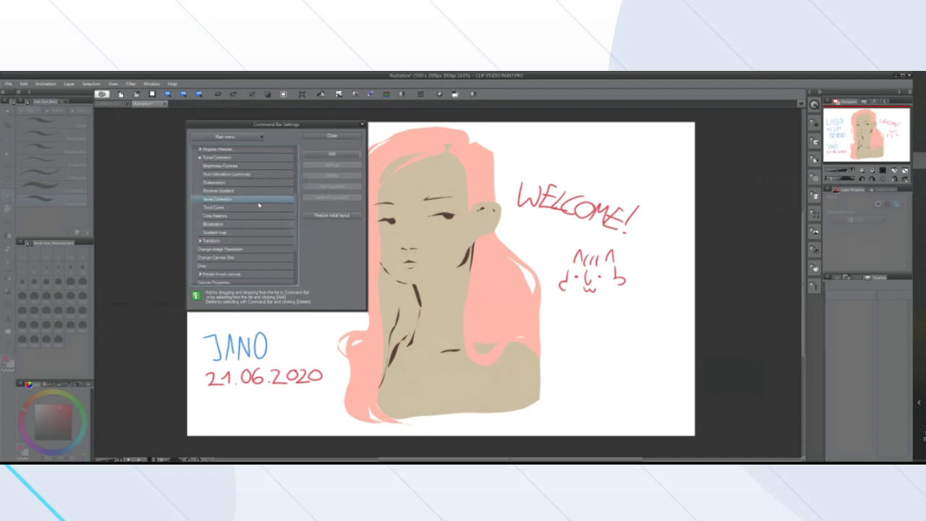
{"action": "left_click", "coordinate": [233, 233]}
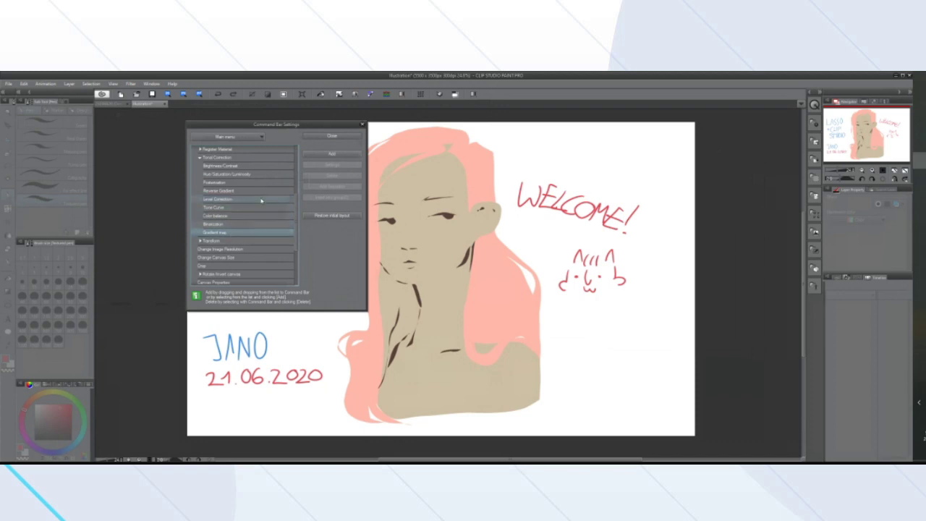
{"action": "scroll", "coordinate": [261, 201], "scroll_direction": "up", "scroll_amount": 3}
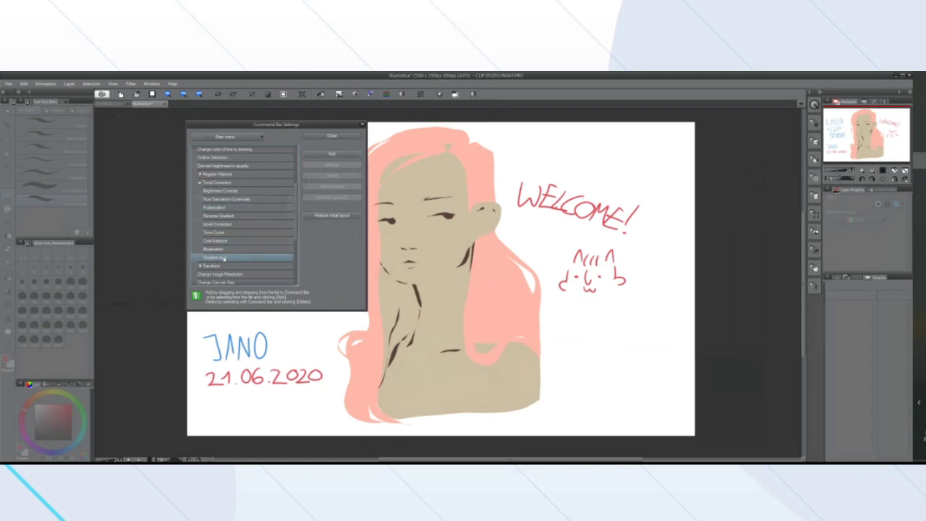
{"action": "left_click_drag", "start_coordinate": [224, 259], "coordinate": [467, 93]}
{"action": "left_click_drag", "start_coordinate": [239, 232], "coordinate": [533, 96]}
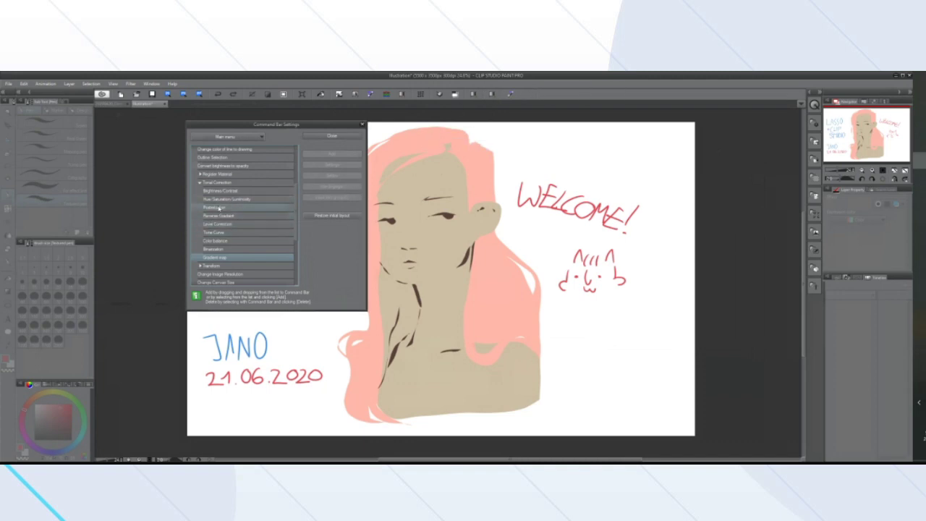
{"action": "left_click_drag", "start_coordinate": [220, 206], "coordinate": [528, 95]}
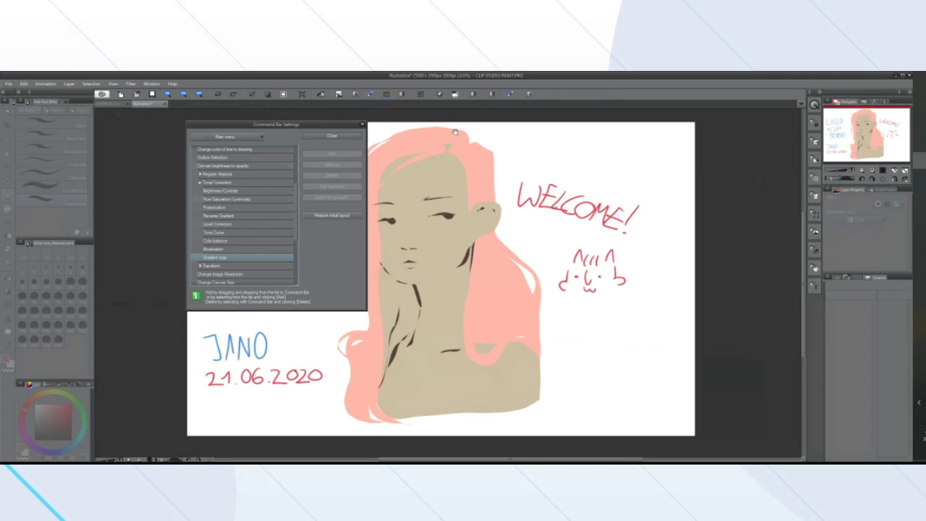
{"action": "left_click_drag", "start_coordinate": [228, 200], "coordinate": [548, 94]}
Delete the four newly added tonal correction commands from the command bar
{"action": "right_click", "coordinate": [548, 94]}
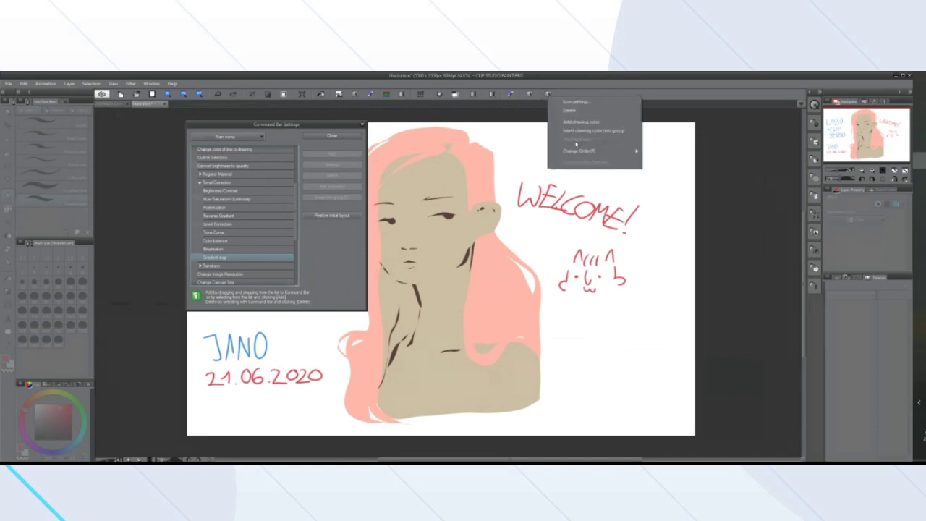
{"action": "left_click", "coordinate": [572, 110]}
{"action": "right_click", "coordinate": [529, 94]}
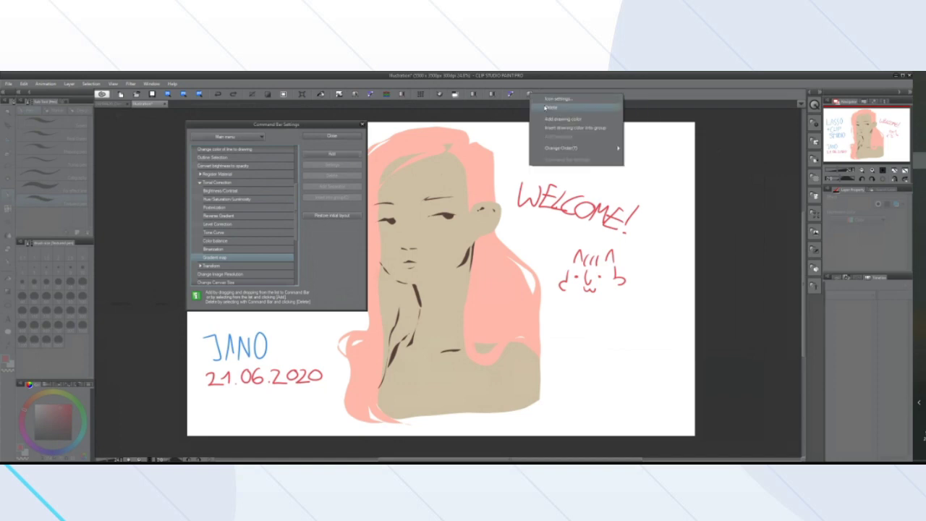
{"action": "left_click", "coordinate": [552, 110]}
{"action": "right_click", "coordinate": [492, 95]}
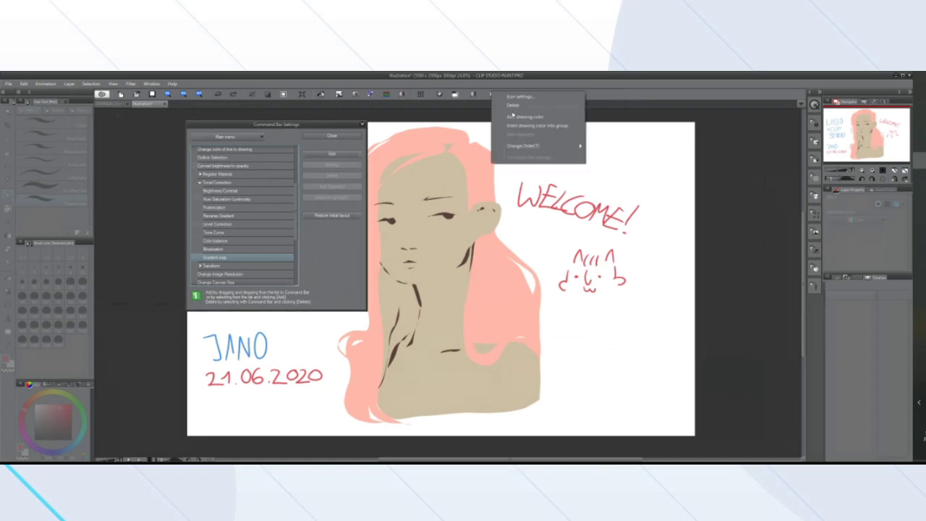
{"action": "left_click", "coordinate": [515, 110]}
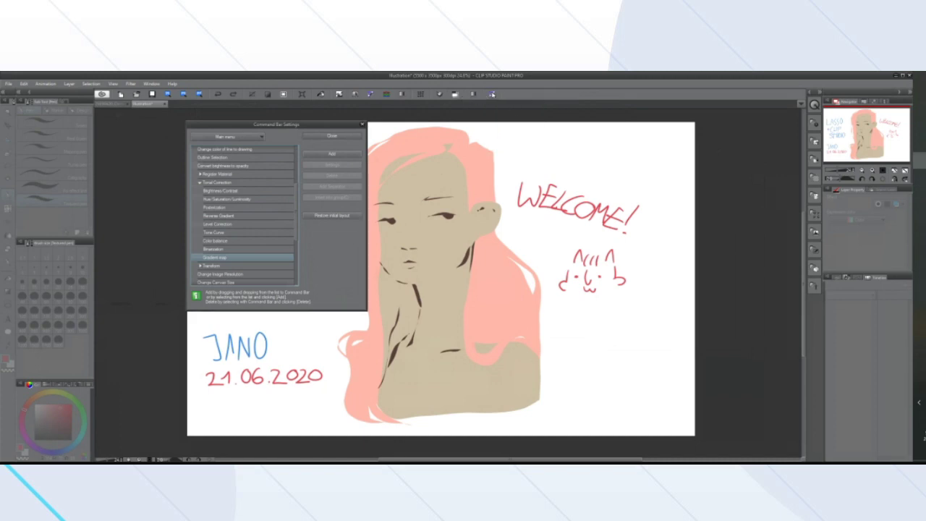
{"action": "right_click", "coordinate": [493, 95]}
{"action": "left_click", "coordinate": [514, 107]}
Add the New Window canvas command from the Window group to the end of the command bar and close the settings
{"action": "scroll", "coordinate": [195, 217], "scroll_direction": "up", "scroll_amount": 4}
{"action": "scroll", "coordinate": [198, 232], "scroll_direction": "up", "scroll_amount": 1}
{"action": "left_click", "coordinate": [195, 158]}
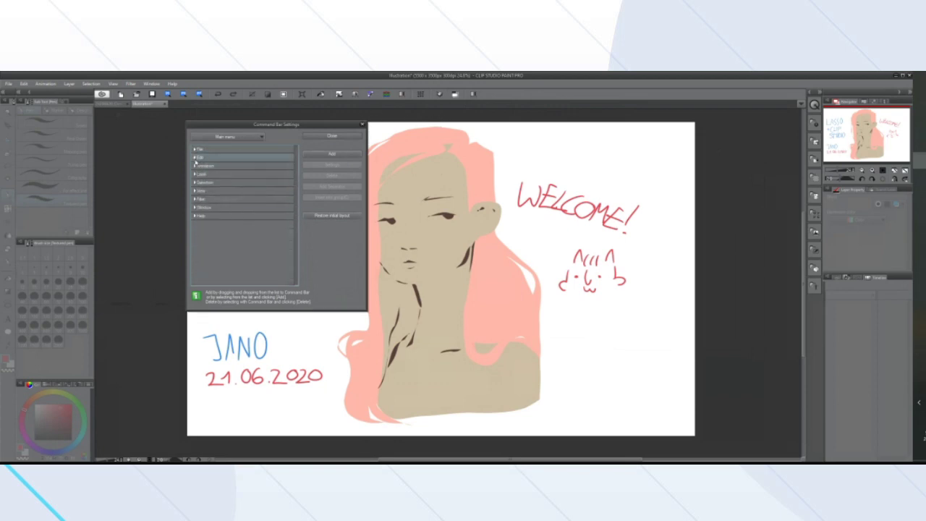
{"action": "left_click", "coordinate": [194, 191]}
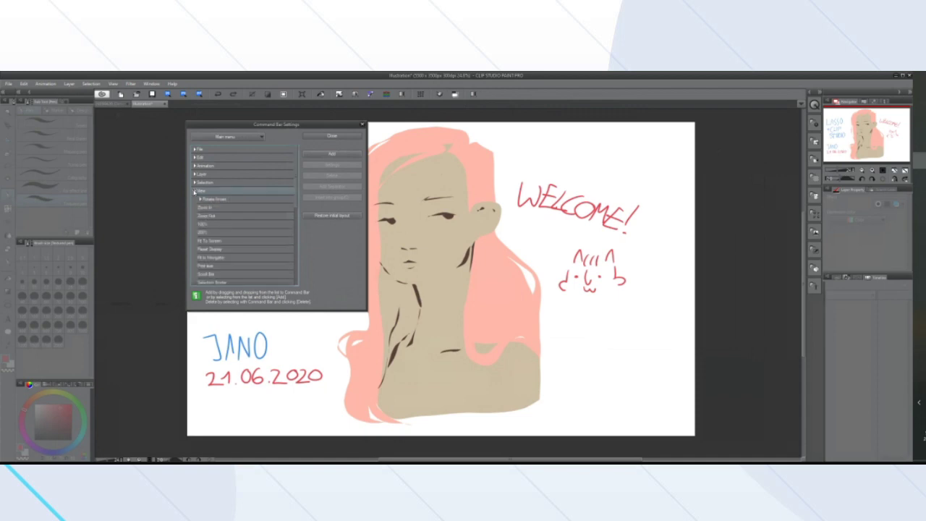
{"action": "left_click", "coordinate": [194, 191]}
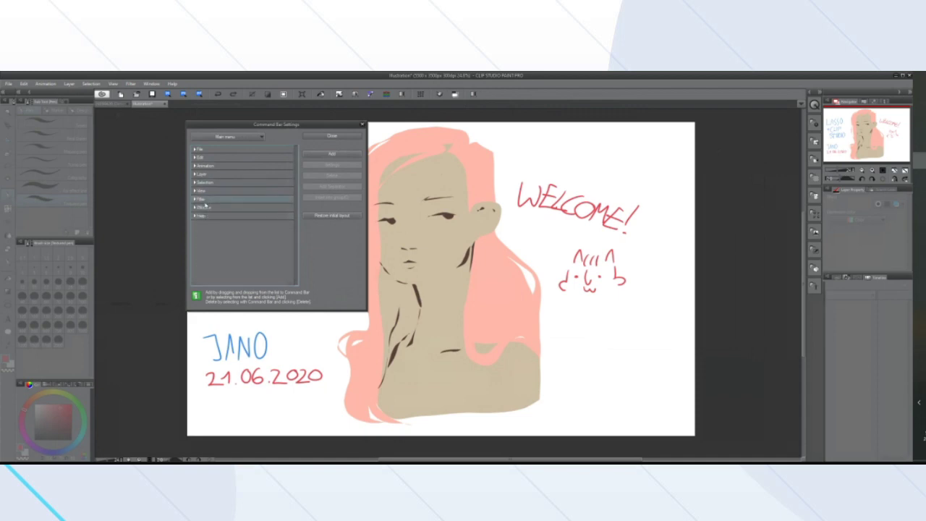
{"action": "left_click", "coordinate": [193, 208]}
{"action": "scroll", "coordinate": [201, 215], "scroll_direction": "down", "scroll_amount": 1}
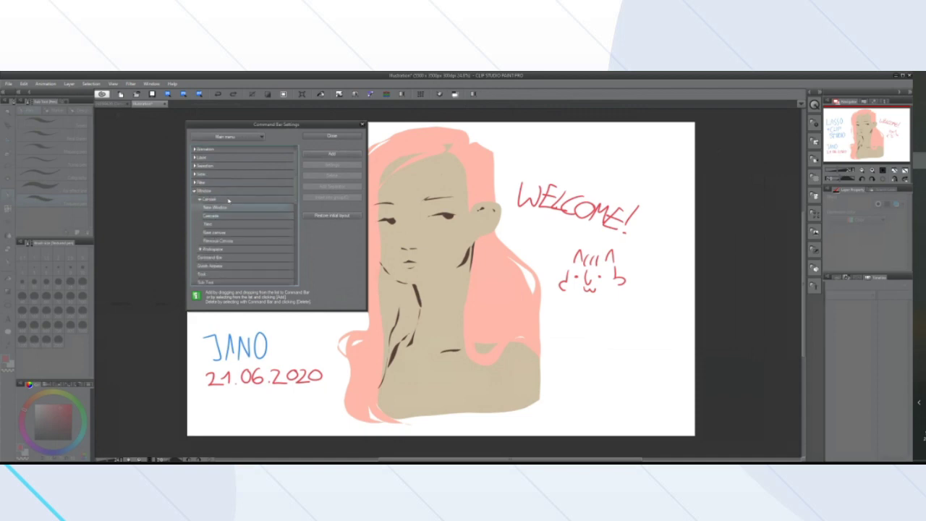
{"action": "left_click_drag", "start_coordinate": [229, 208], "coordinate": [492, 94]}
{"action": "left_click", "coordinate": [344, 136]}
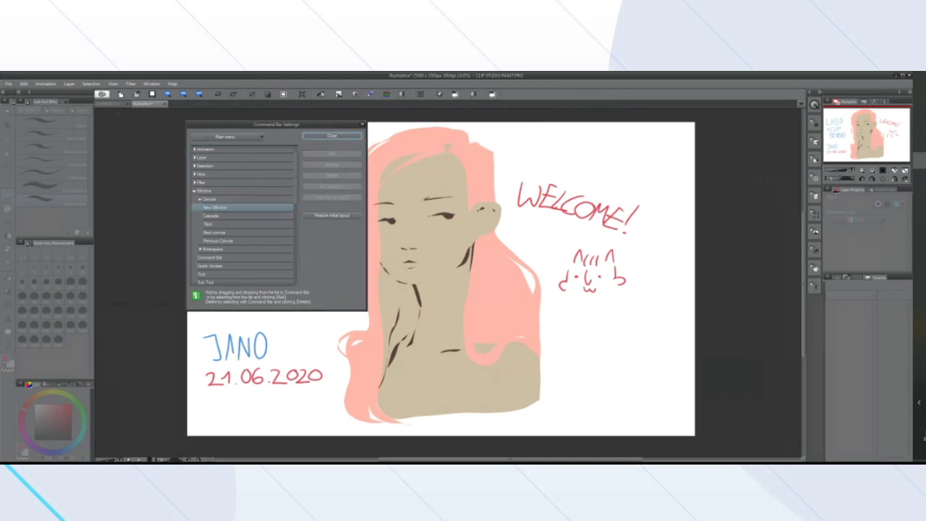
View the artwork at thumbnail size and enlarge it again to compare how it reads small and large
{"action": "scroll", "coordinate": [349, 178], "scroll_direction": "down", "scroll_amount": 1}
{"action": "scroll", "coordinate": [349, 177], "scroll_direction": "up", "scroll_amount": 2}
{"action": "scroll", "coordinate": [348, 177], "scroll_direction": "down", "scroll_amount": 3}
{"action": "scroll", "coordinate": [427, 174], "scroll_direction": "down", "scroll_amount": 4}
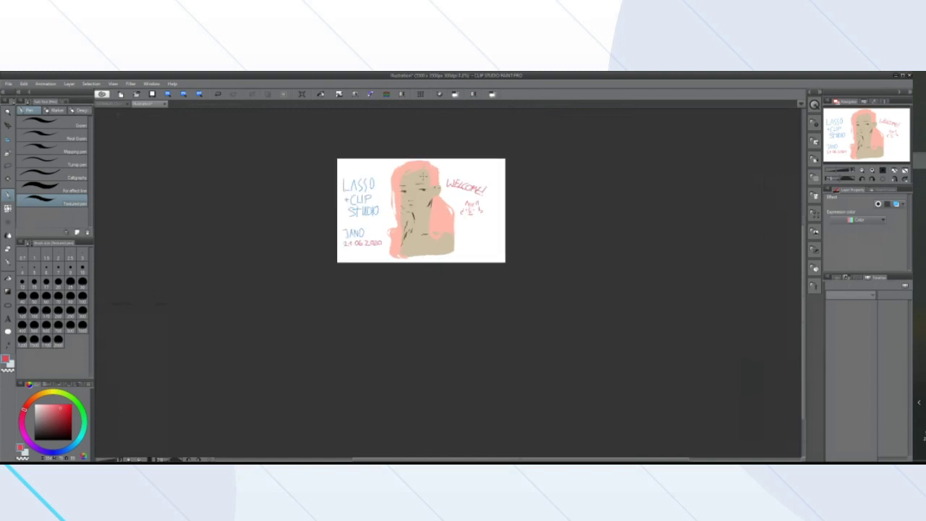
{"action": "scroll", "coordinate": [429, 170], "scroll_direction": "up", "scroll_amount": 2}
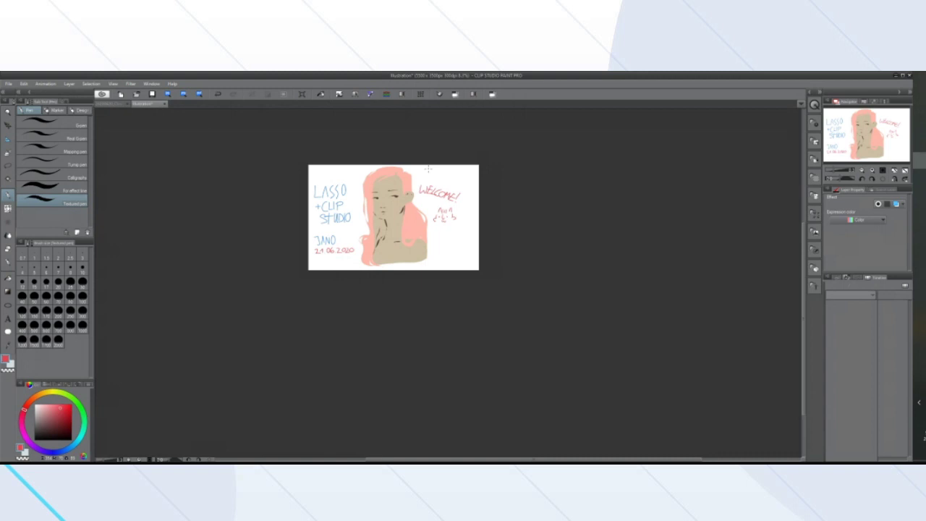
{"action": "scroll", "coordinate": [416, 238], "scroll_direction": "up", "scroll_amount": 2}
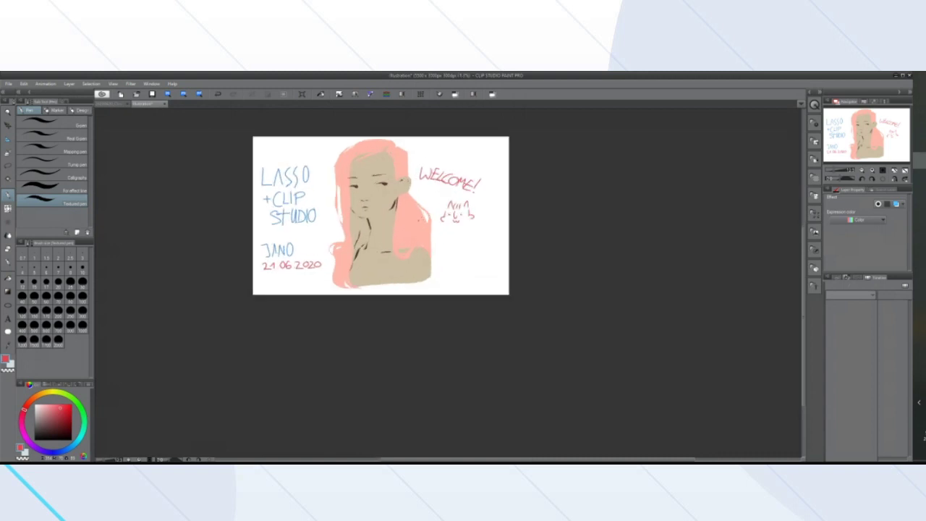
{"action": "scroll", "coordinate": [395, 204], "scroll_direction": "down", "scroll_amount": 2}
{"action": "scroll", "coordinate": [347, 156], "scroll_direction": "up", "scroll_amount": 4}
{"action": "scroll", "coordinate": [443, 295], "scroll_direction": "down", "scroll_amount": 1}
{"action": "scroll", "coordinate": [443, 295], "scroll_direction": "up", "scroll_amount": 2}
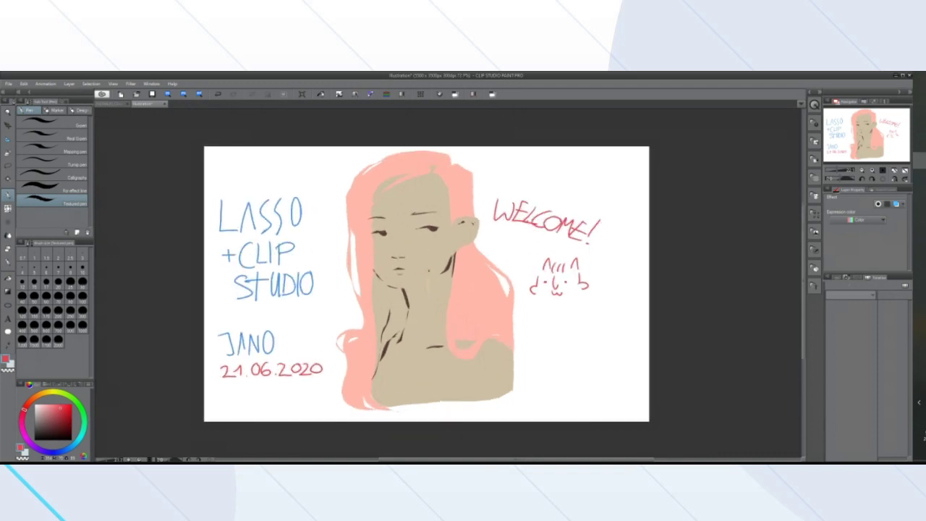
{"action": "scroll", "coordinate": [443, 295], "scroll_direction": "down", "scroll_amount": 1}
{"action": "scroll", "coordinate": [443, 295], "scroll_direction": "up", "scroll_amount": 1}
{"action": "scroll", "coordinate": [443, 296], "scroll_direction": "down", "scroll_amount": 1}
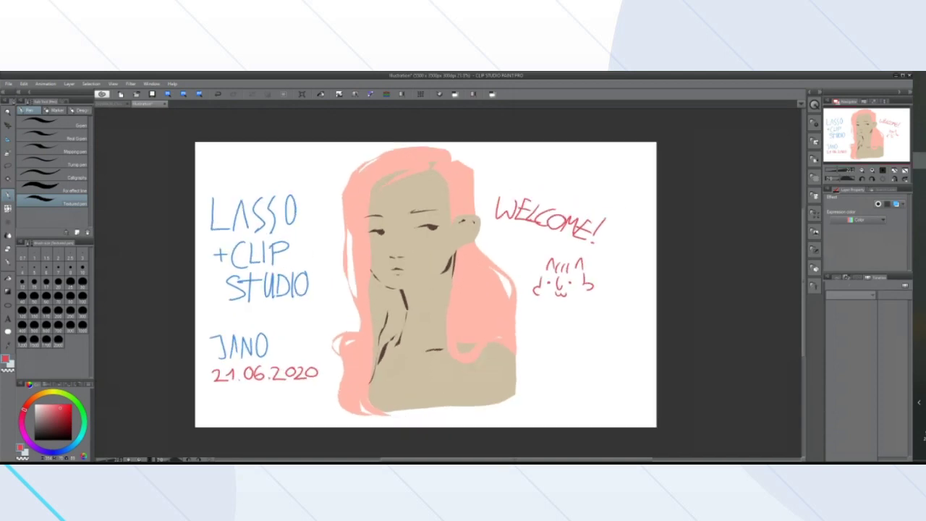
Create a second window of Illustration, float it over the WELCOME lettering, and size and zoom it to show the whole artwork
{"action": "scroll", "coordinate": [429, 287], "scroll_direction": "up", "scroll_amount": 1}
{"action": "scroll", "coordinate": [449, 283], "scroll_direction": "up", "scroll_amount": 1}
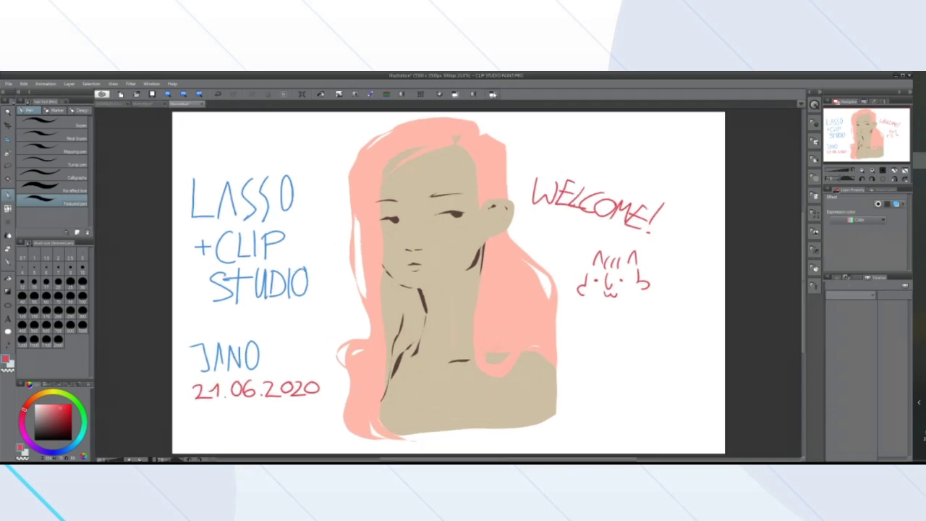
{"action": "left_click_drag", "start_coordinate": [181, 105], "coordinate": [541, 99]}
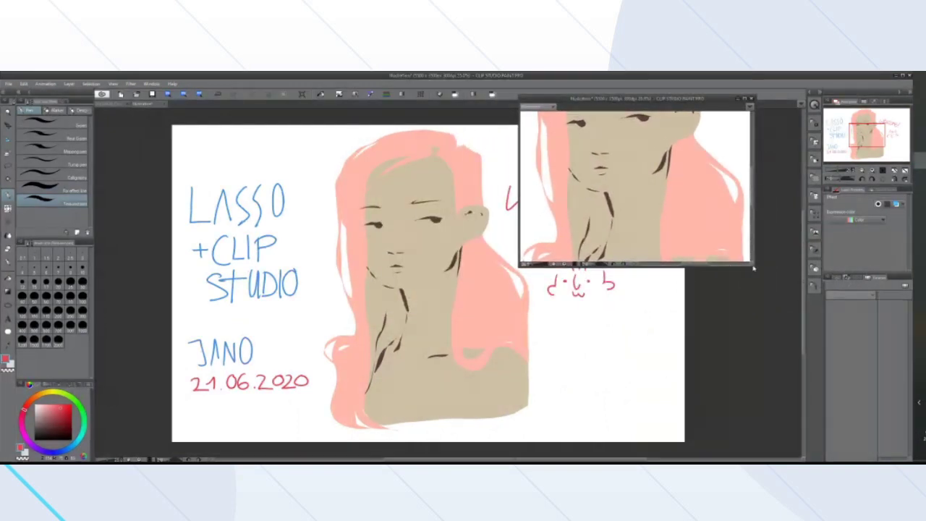
{"action": "left_click_drag", "start_coordinate": [755, 267], "coordinate": [824, 388]}
{"action": "scroll", "coordinate": [720, 278], "scroll_direction": "down", "scroll_amount": 4}
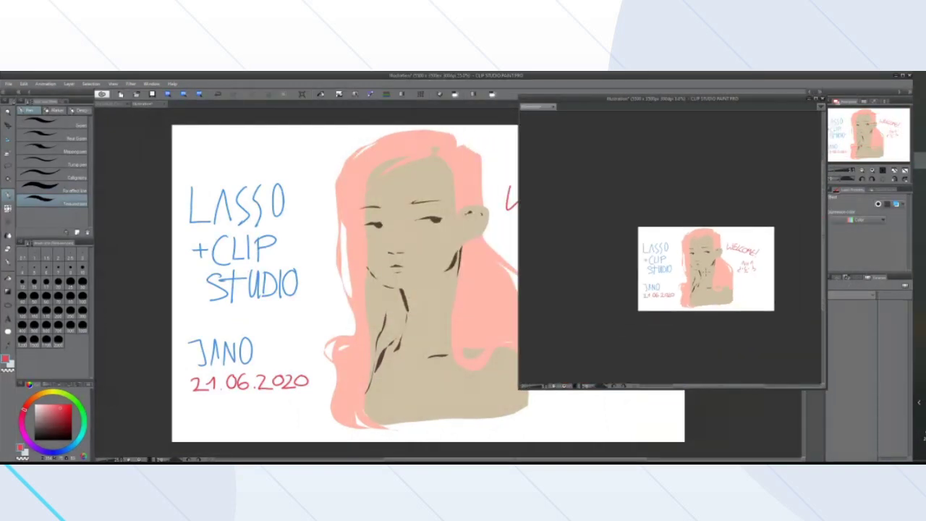
{"action": "scroll", "coordinate": [773, 297], "scroll_direction": "up", "scroll_amount": 2}
{"action": "scroll", "coordinate": [671, 250], "scroll_direction": "up", "scroll_amount": 2}
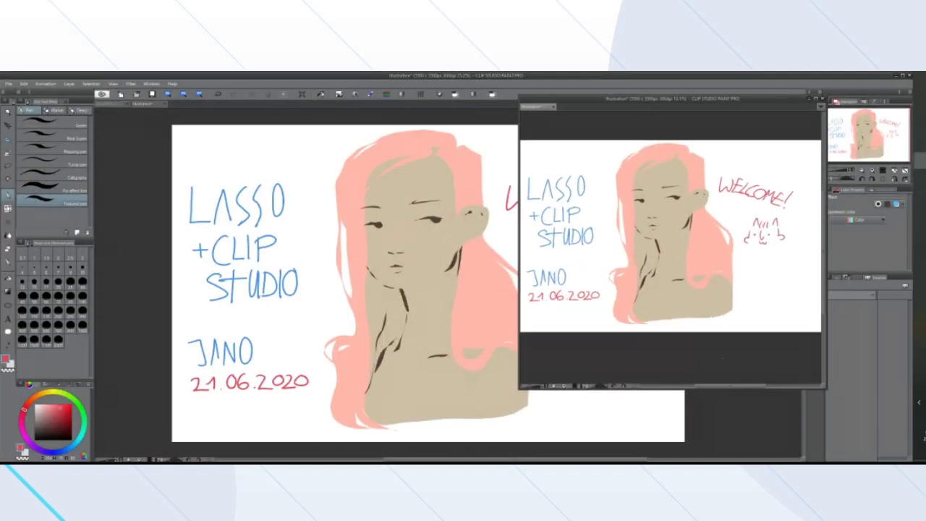
{"action": "left_click_drag", "start_coordinate": [683, 397], "coordinate": [683, 316]}
Return to the docked Illustration canvas and zoom it independently of the floating window
{"action": "left_click", "coordinate": [150, 104]}
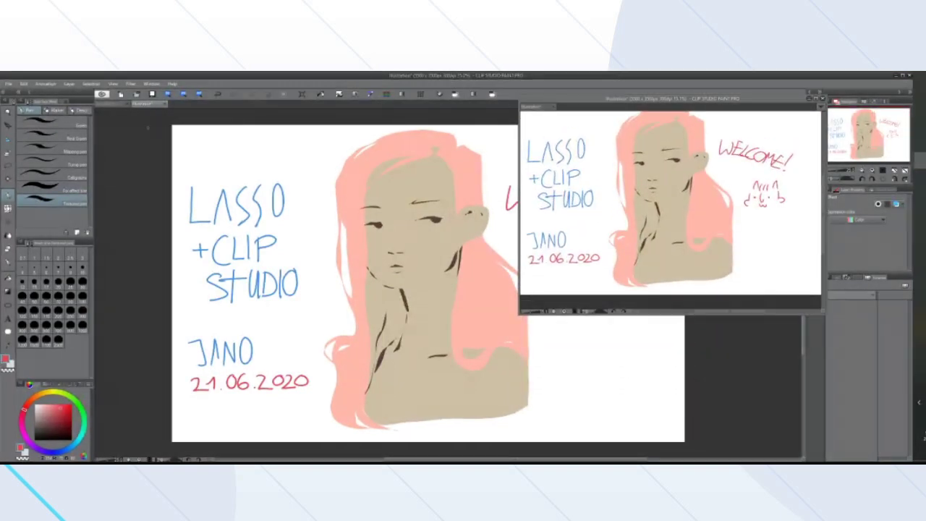
{"action": "scroll", "coordinate": [316, 289], "scroll_direction": "up", "scroll_amount": 1}
{"action": "scroll", "coordinate": [384, 239], "scroll_direction": "down", "scroll_amount": 1}
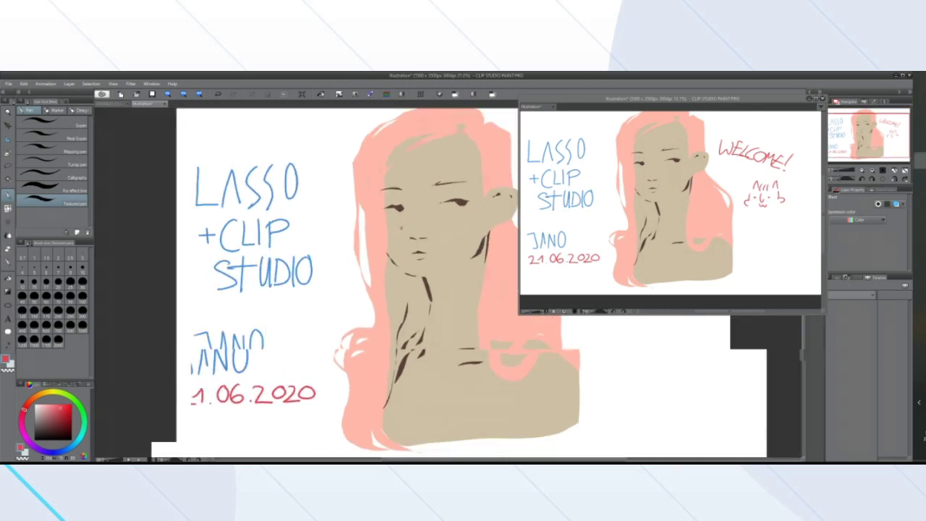
Paint a bright green iris into the portrait's eye beside the long left-hand lock of pink hair
{"action": "scroll", "coordinate": [419, 191], "scroll_direction": "up", "scroll_amount": 3}
{"action": "scroll", "coordinate": [417, 191], "scroll_direction": "up", "scroll_amount": 3}
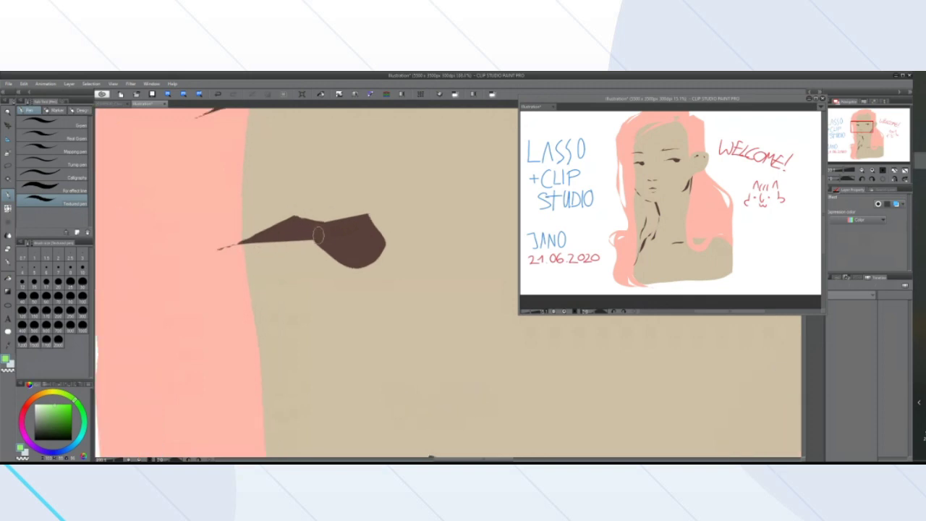
{"action": "scroll", "coordinate": [302, 252], "scroll_direction": "up", "scroll_amount": 2}
{"action": "left_click_drag", "start_coordinate": [331, 244], "coordinate": [360, 257]}
{"action": "scroll", "coordinate": [355, 253], "scroll_direction": "down", "scroll_amount": 5}
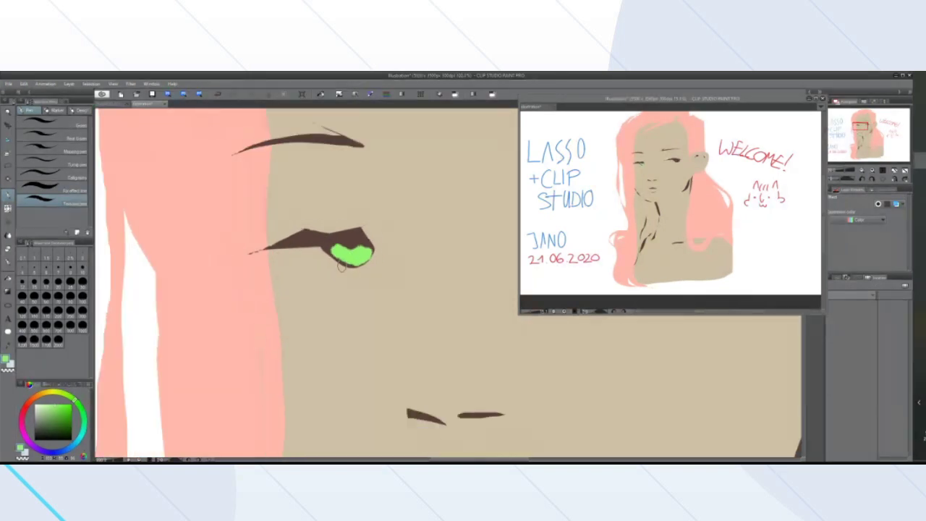
Change the drawing color to light blue and paint the iris of the portrait's other eye
{"action": "scroll", "coordinate": [461, 254], "scroll_direction": "up", "scroll_amount": 6}
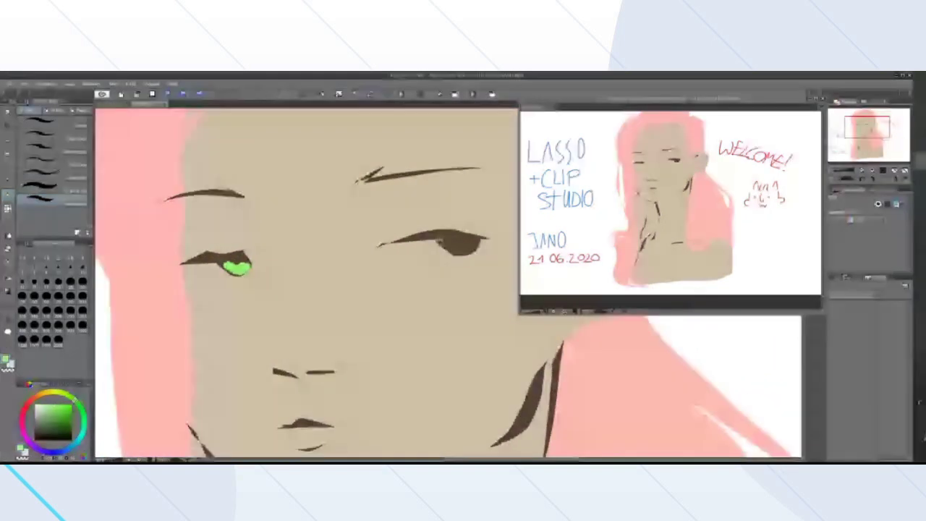
{"action": "left_click", "coordinate": [77, 442]}
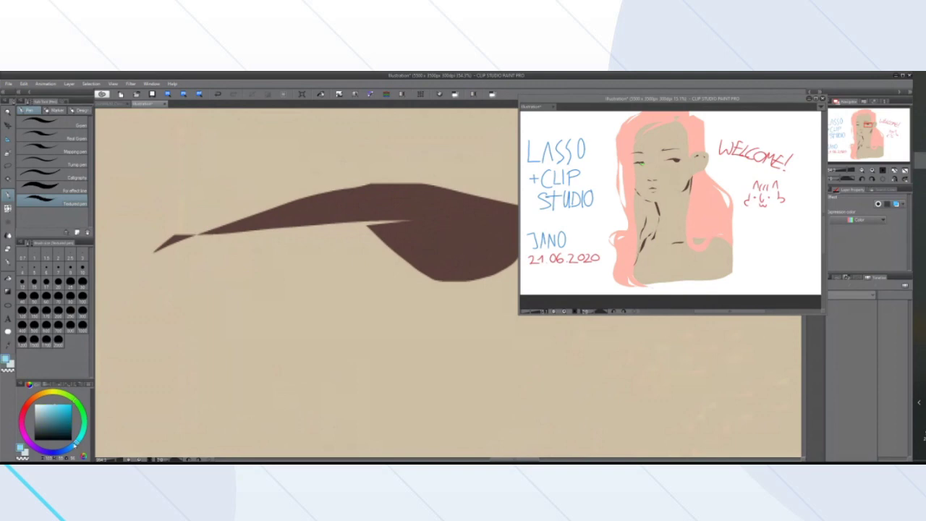
{"action": "mouse_move", "coordinate": [427, 243]}
{"action": "left_mouse_down"}
{"action": "mouse_move", "coordinate": [445, 253]}
{"action": "mouse_move", "coordinate": [487, 247]}
{"action": "mouse_move", "coordinate": [474, 272]}
{"action": "mouse_move", "coordinate": [418, 255]}
{"action": "mouse_move", "coordinate": [428, 252]}
{"action": "left_mouse_up"}
{"action": "scroll", "coordinate": [428, 252], "scroll_direction": "down", "scroll_amount": 5}
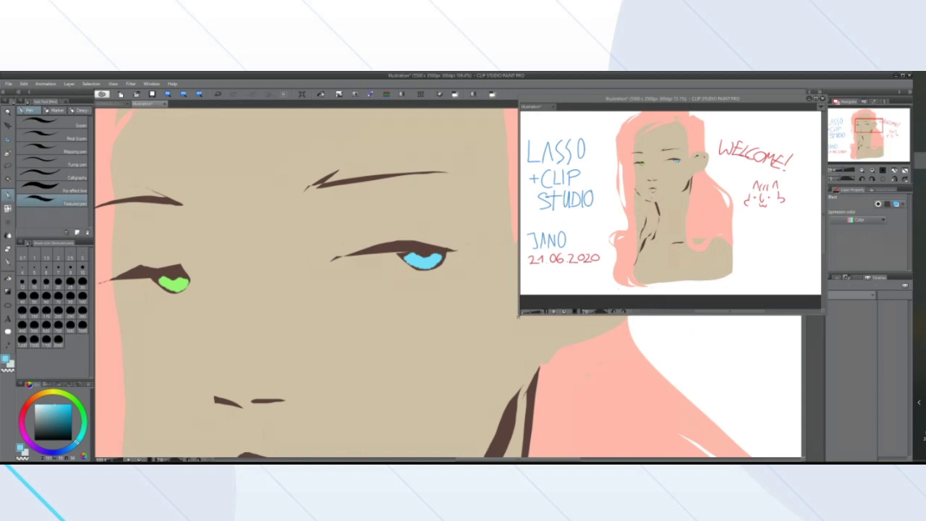
Shrink the floating Illustration window to a small preview and zoom it so the whole artwork fits inside
{"action": "left_click_drag", "start_coordinate": [516, 313], "coordinate": [598, 221]}
{"action": "scroll", "coordinate": [691, 172], "scroll_direction": "down", "scroll_amount": 3}
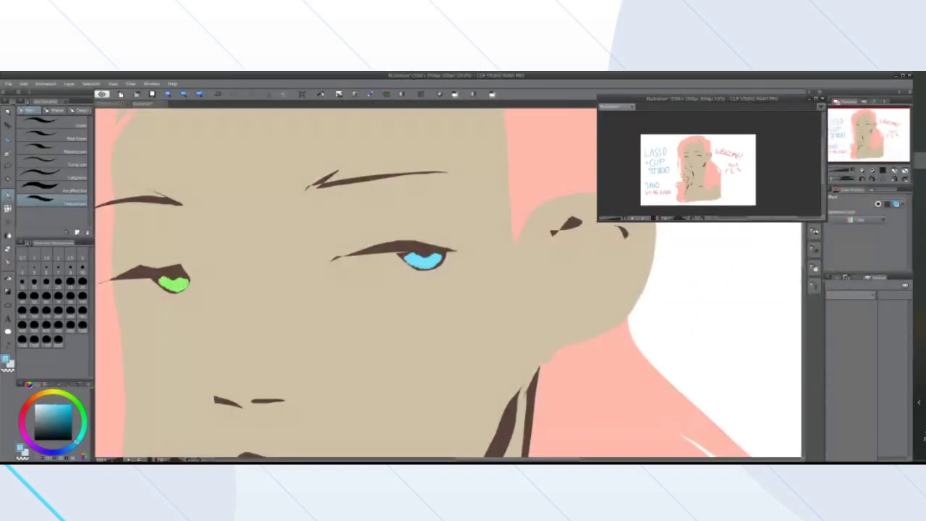
{"action": "scroll", "coordinate": [680, 181], "scroll_direction": "up", "scroll_amount": 1}
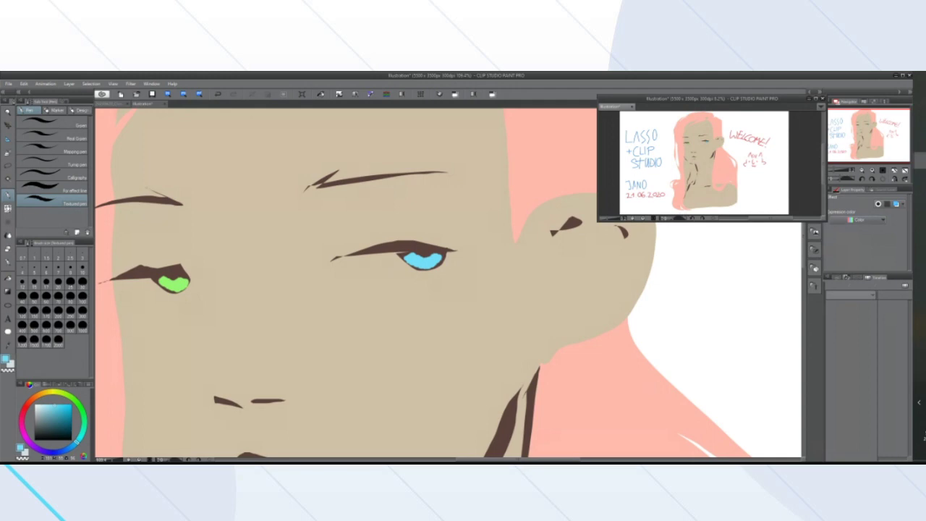
{"action": "left_click_drag", "start_coordinate": [595, 165], "coordinate": [656, 172]}
{"action": "scroll", "coordinate": [666, 164], "scroll_direction": "down", "scroll_amount": 2}
{"action": "scroll", "coordinate": [666, 164], "scroll_direction": "up", "scroll_amount": 2}
{"action": "scroll", "coordinate": [666, 164], "scroll_direction": "down", "scroll_amount": 2}
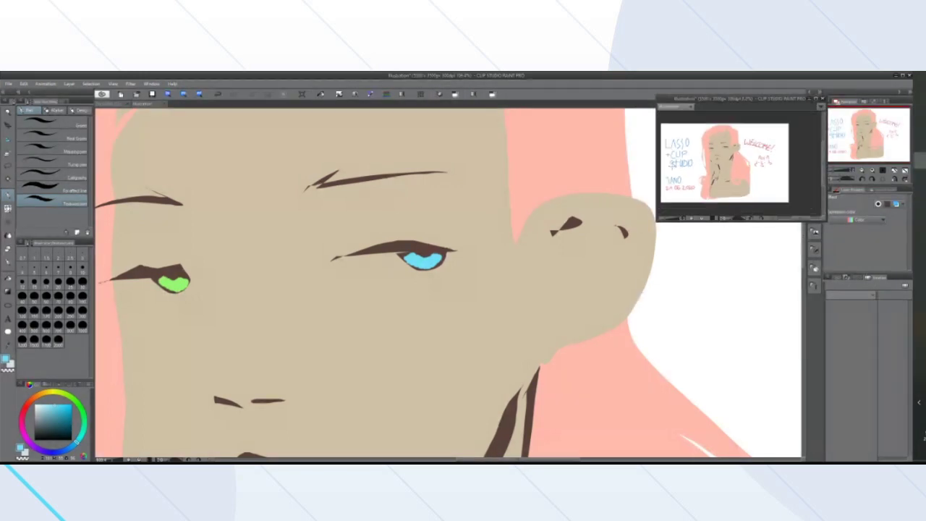
{"action": "scroll", "coordinate": [666, 164], "scroll_direction": "up", "scroll_amount": 1}
{"action": "scroll", "coordinate": [664, 165], "scroll_direction": "up", "scroll_amount": 1}
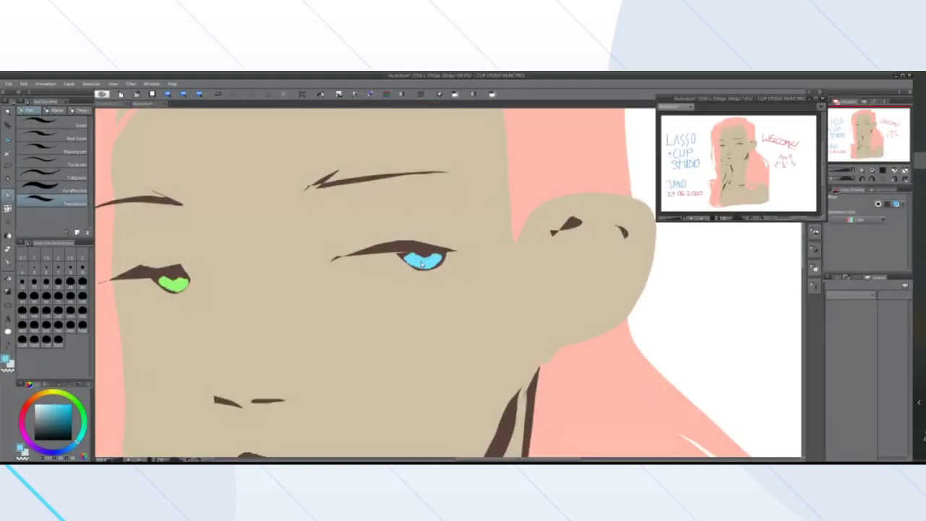
Close the floating second window of Illustration
{"action": "left_click", "coordinate": [822, 98]}
{"action": "scroll", "coordinate": [517, 153], "scroll_direction": "down", "scroll_amount": 6}
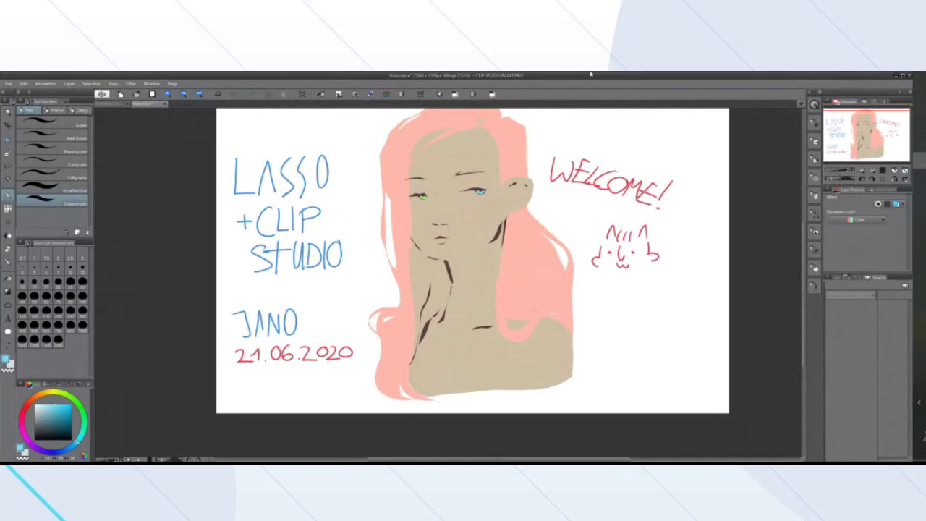
Open the Command Bar Settings to review the main menu command groups, and close them without adding a command
{"action": "right_click", "coordinate": [568, 97]}
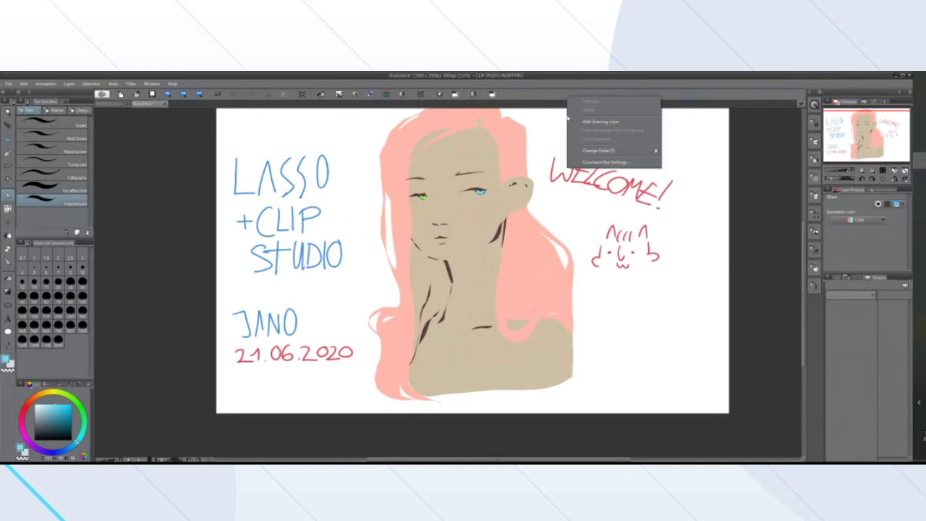
{"action": "mouse_move", "coordinate": [596, 154]}
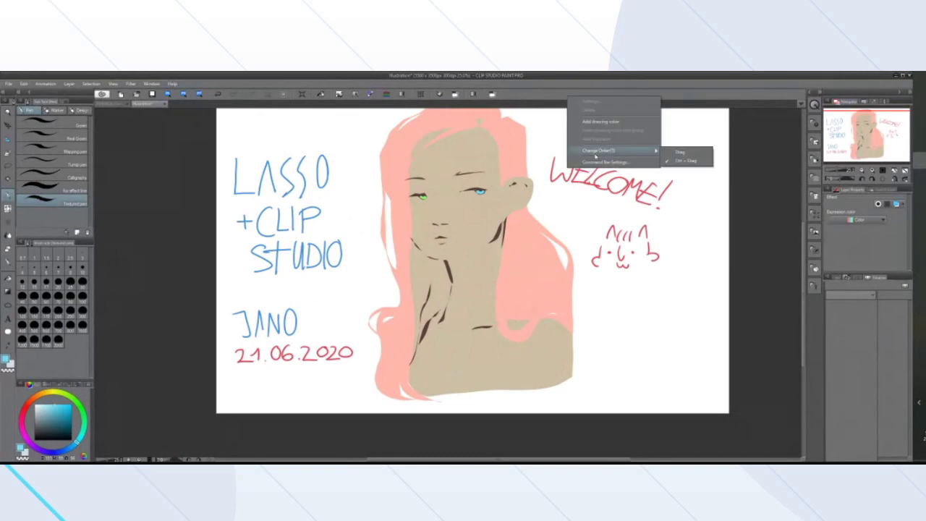
{"action": "left_click", "coordinate": [602, 162]}
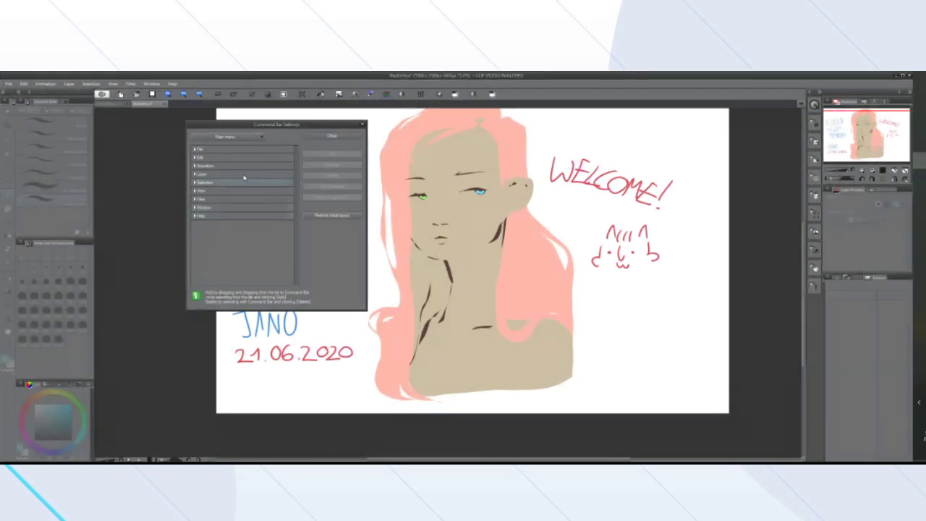
{"action": "left_click", "coordinate": [332, 137]}
{"action": "scroll", "coordinate": [260, 150], "scroll_direction": "down", "scroll_amount": 4}
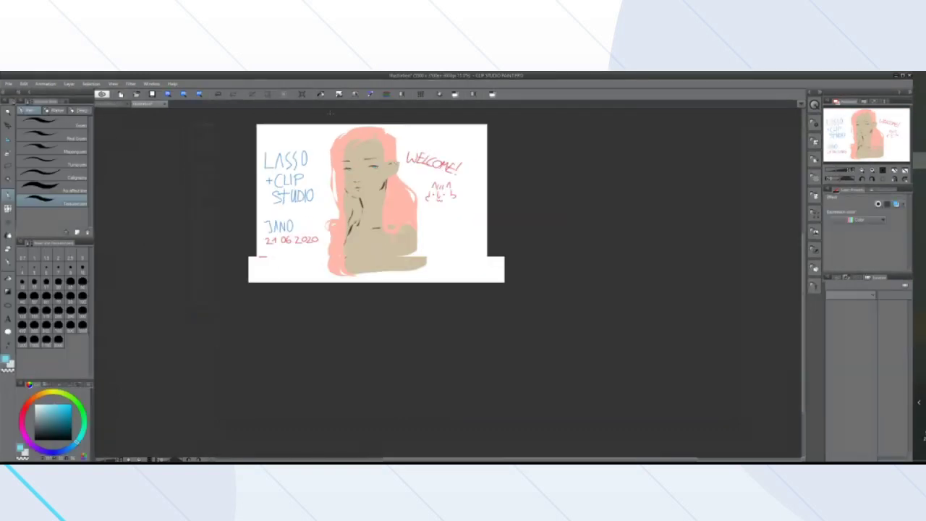
{"action": "scroll", "coordinate": [337, 131], "scroll_direction": "up", "scroll_amount": 5}
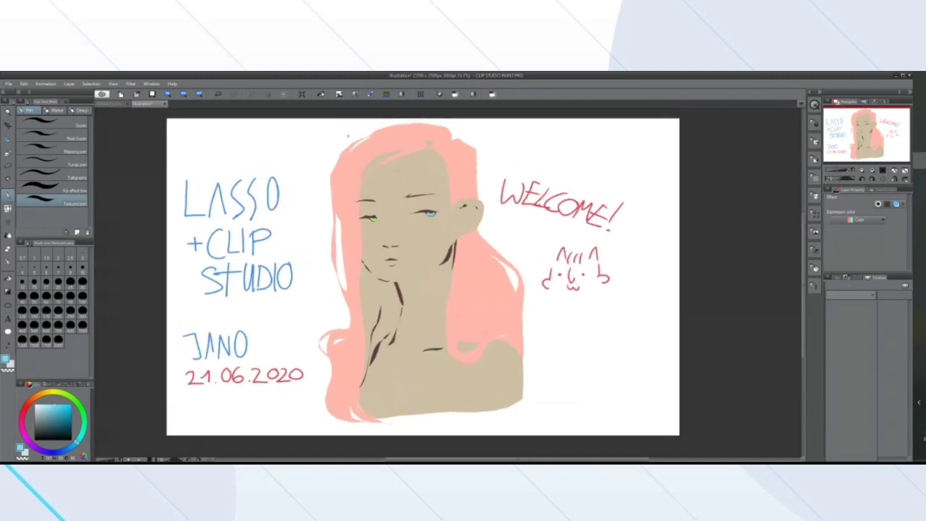
{"action": "scroll", "coordinate": [343, 159], "scroll_direction": "down", "scroll_amount": 1}
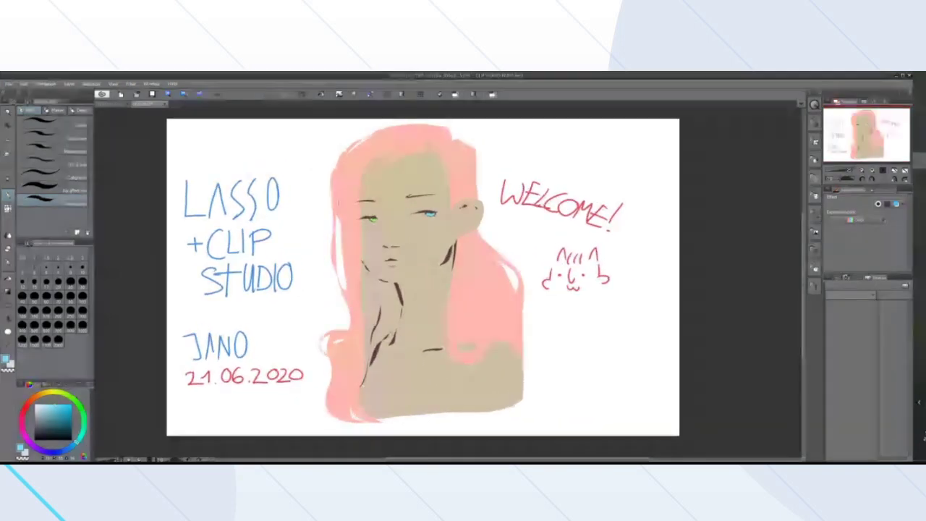
{"action": "scroll", "coordinate": [333, 178], "scroll_direction": "up", "scroll_amount": 1}
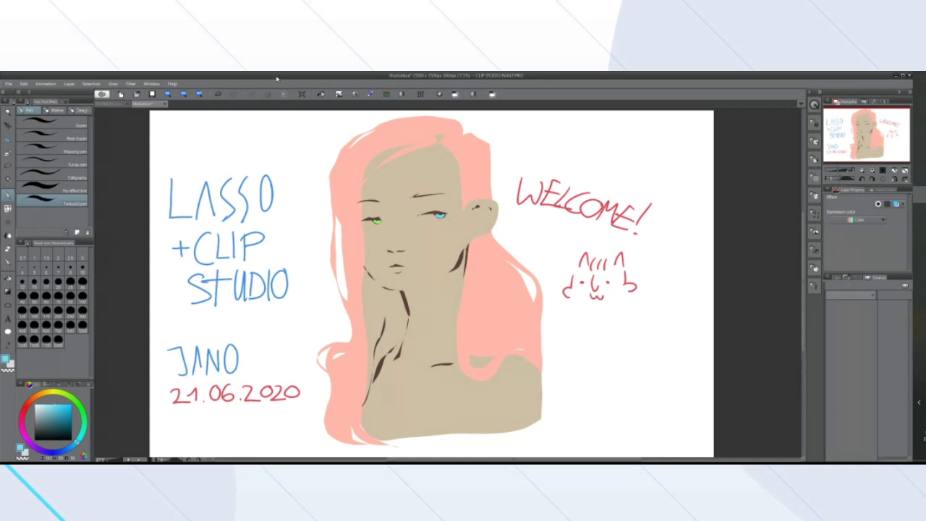
{"action": "scroll", "coordinate": [304, 299], "scroll_direction": "down", "scroll_amount": 3}
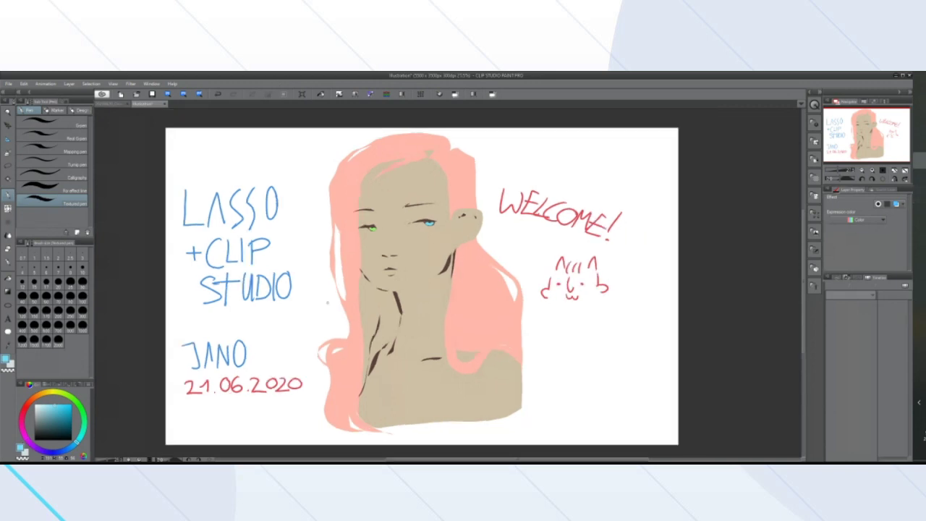
{"action": "scroll", "coordinate": [304, 299], "scroll_direction": "up", "scroll_amount": 3}
{"action": "scroll", "coordinate": [304, 298], "scroll_direction": "down", "scroll_amount": 2}
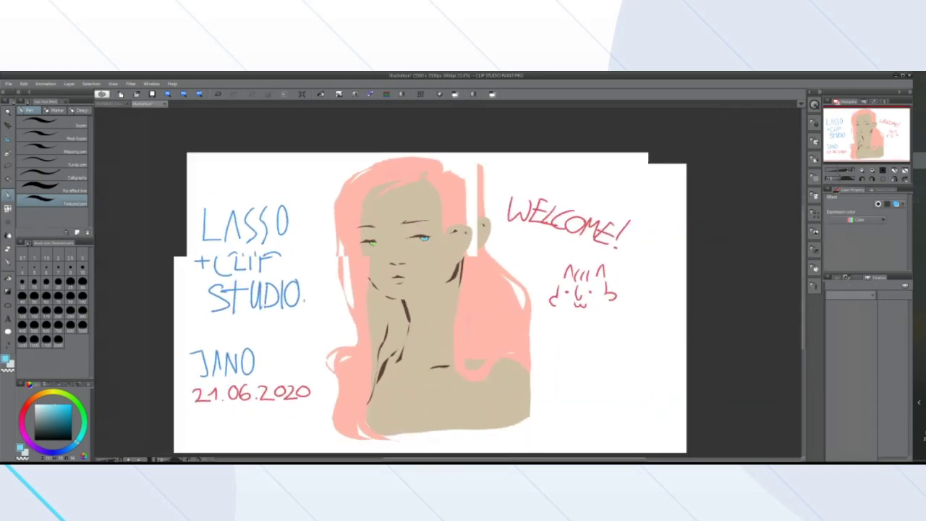
{"action": "scroll", "coordinate": [304, 299], "scroll_direction": "up", "scroll_amount": 1}
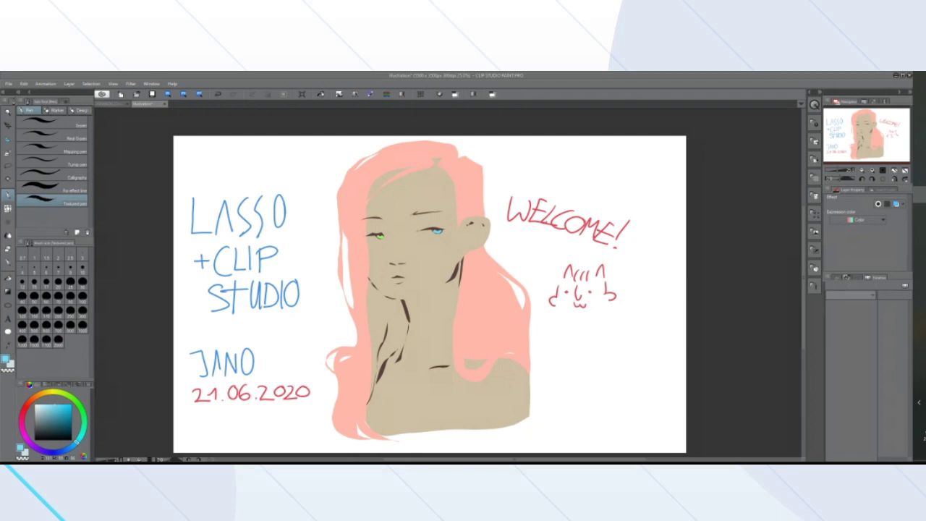
{"action": "scroll", "coordinate": [216, 283], "scroll_direction": "down", "scroll_amount": 2}
{"action": "scroll", "coordinate": [213, 282], "scroll_direction": "up", "scroll_amount": 1}
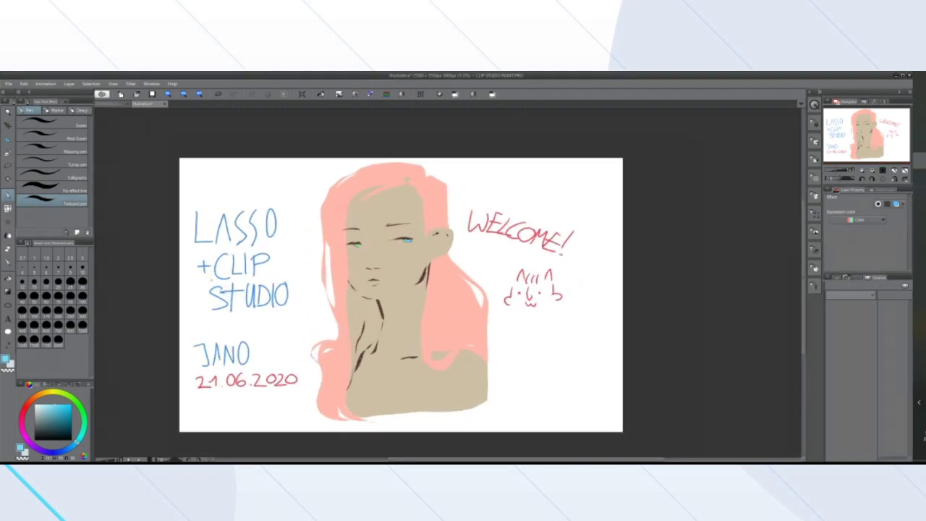
{"action": "scroll", "coordinate": [212, 281], "scroll_direction": "up", "scroll_amount": 2}
{"action": "scroll", "coordinate": [212, 280], "scroll_direction": "down", "scroll_amount": 2}
{"action": "scroll", "coordinate": [217, 319], "scroll_direction": "up", "scroll_amount": 1}
{"action": "scroll", "coordinate": [224, 333], "scroll_direction": "down", "scroll_amount": 2}
{"action": "scroll", "coordinate": [230, 343], "scroll_direction": "up", "scroll_amount": 1}
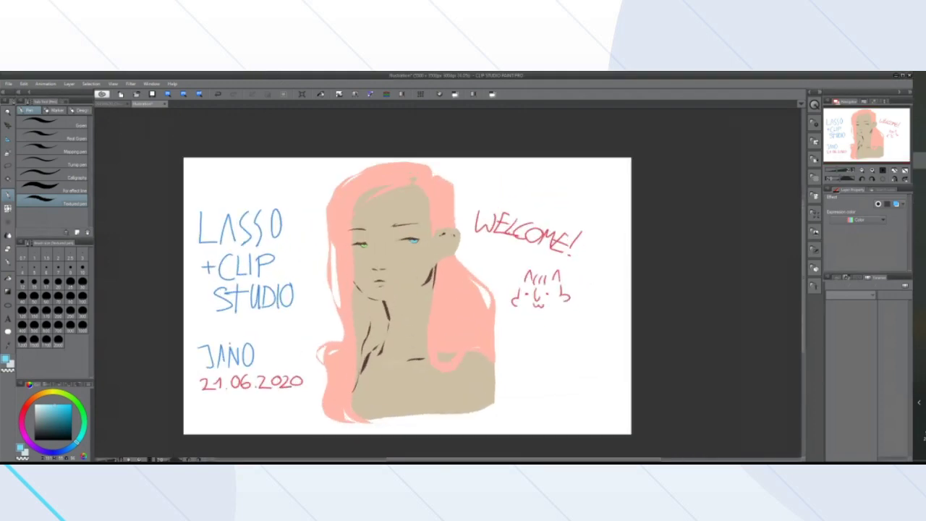
{"action": "scroll", "coordinate": [233, 342], "scroll_direction": "up", "scroll_amount": 1}
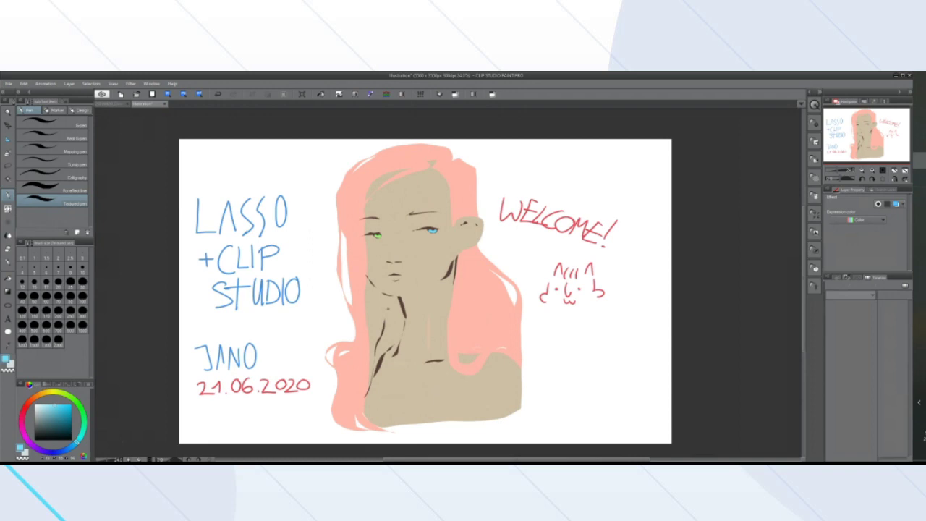
{"action": "scroll", "coordinate": [426, 291], "scroll_direction": "down", "scroll_amount": 2}
{"action": "scroll", "coordinate": [426, 291], "scroll_direction": "up", "scroll_amount": 2}
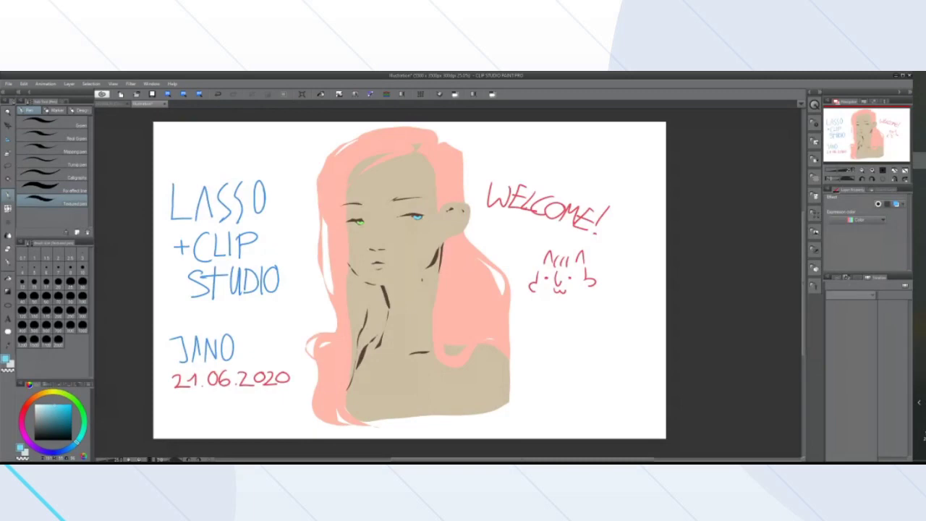
{"action": "scroll", "coordinate": [471, 300], "scroll_direction": "down", "scroll_amount": 3}
{"action": "scroll", "coordinate": [471, 300], "scroll_direction": "up", "scroll_amount": 1}
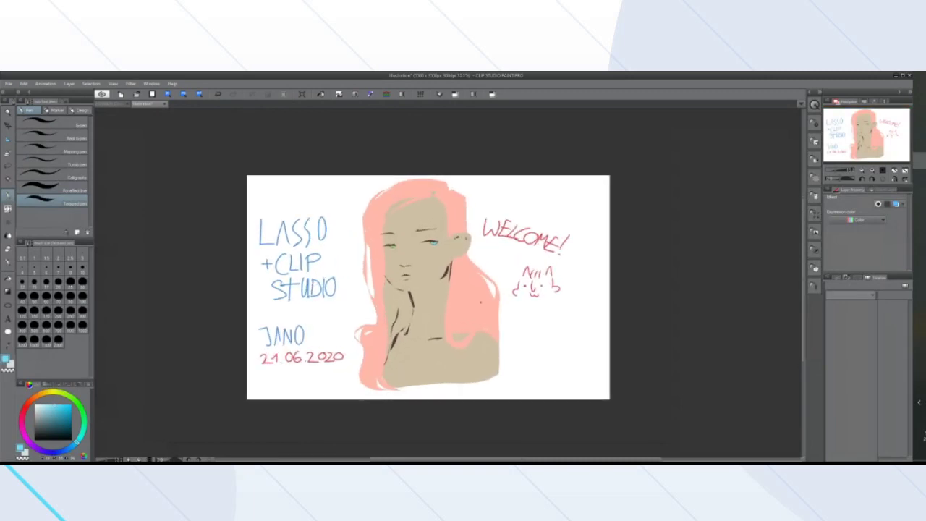
{"action": "scroll", "coordinate": [471, 300], "scroll_direction": "down", "scroll_amount": 2}
{"action": "scroll", "coordinate": [507, 297], "scroll_direction": "up", "scroll_amount": 3}
{"action": "scroll", "coordinate": [447, 293], "scroll_direction": "down", "scroll_amount": 1}
{"action": "scroll", "coordinate": [278, 347], "scroll_direction": "up", "scroll_amount": 3}
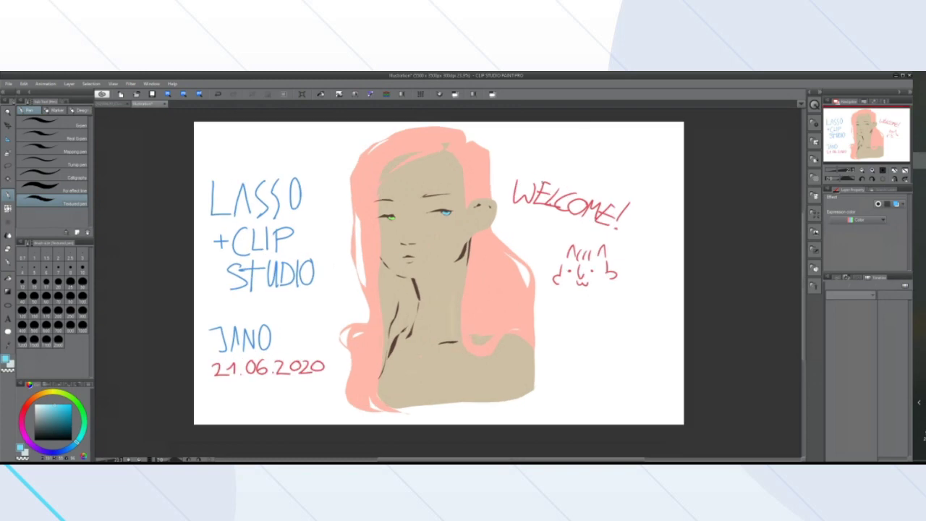
{"action": "scroll", "coordinate": [607, 289], "scroll_direction": "down", "scroll_amount": 3}
{"action": "scroll", "coordinate": [615, 290], "scroll_direction": "up", "scroll_amount": 2}
{"action": "scroll", "coordinate": [615, 297], "scroll_direction": "down", "scroll_amount": 1}
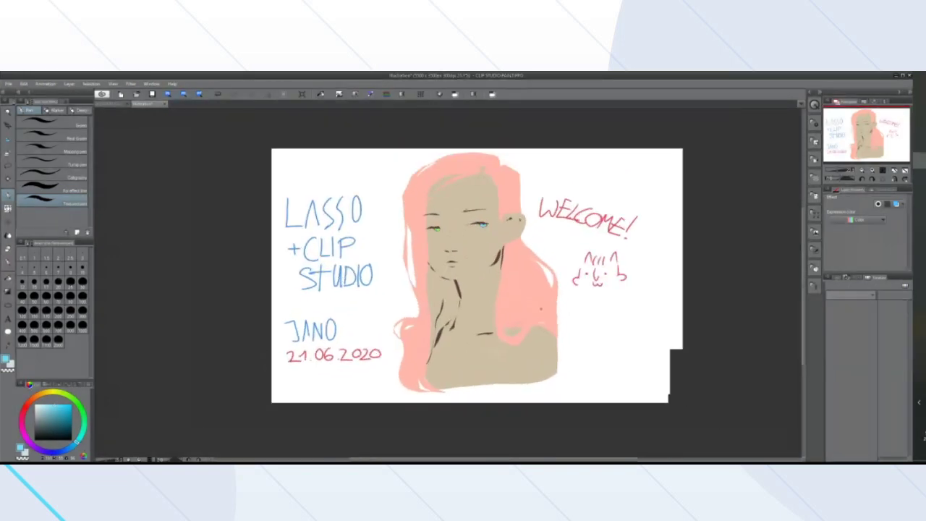
{"action": "scroll", "coordinate": [565, 278], "scroll_direction": "up", "scroll_amount": 1}
{"action": "scroll", "coordinate": [527, 262], "scroll_direction": "down", "scroll_amount": 3}
{"action": "scroll", "coordinate": [482, 258], "scroll_direction": "up", "scroll_amount": 2}
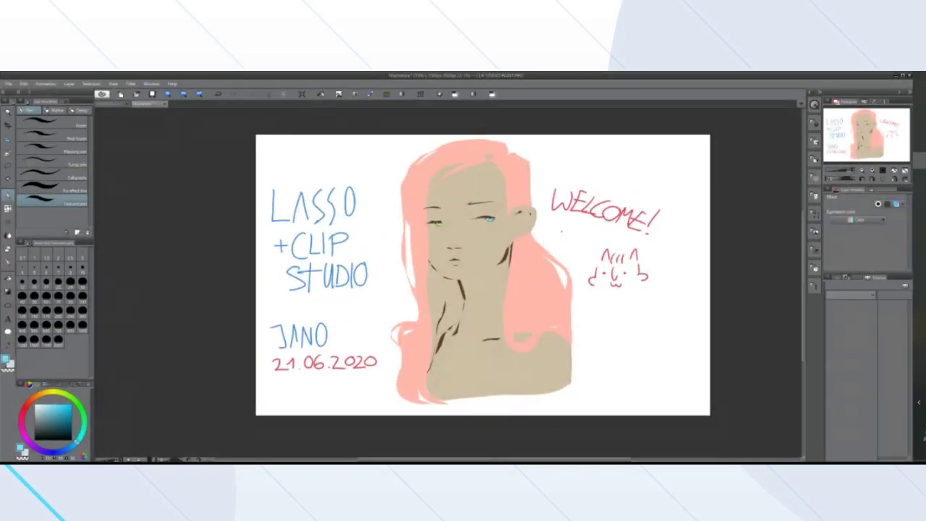
{"action": "scroll", "coordinate": [561, 218], "scroll_direction": "down", "scroll_amount": 2}
{"action": "scroll", "coordinate": [543, 216], "scroll_direction": "up", "scroll_amount": 2}
{"action": "scroll", "coordinate": [652, 196], "scroll_direction": "down", "scroll_amount": 3}
{"action": "scroll", "coordinate": [666, 193], "scroll_direction": "up", "scroll_amount": 2}
{"action": "scroll", "coordinate": [705, 141], "scroll_direction": "down", "scroll_amount": 2}
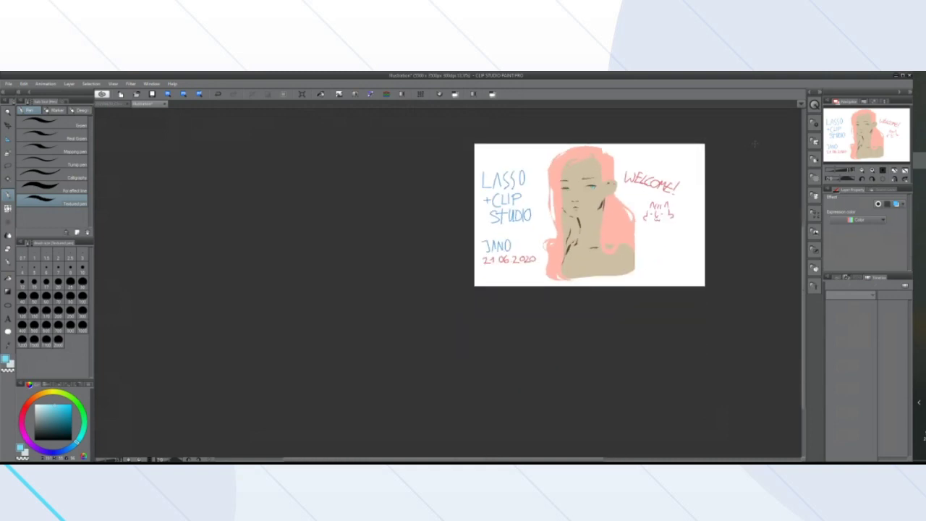
{"action": "left_click_drag", "start_coordinate": [755, 143], "coordinate": [754, 368]}
{"action": "scroll", "coordinate": [749, 369], "scroll_direction": "down", "scroll_amount": 4}
{"action": "scroll", "coordinate": [745, 394], "scroll_direction": "up", "scroll_amount": 3}
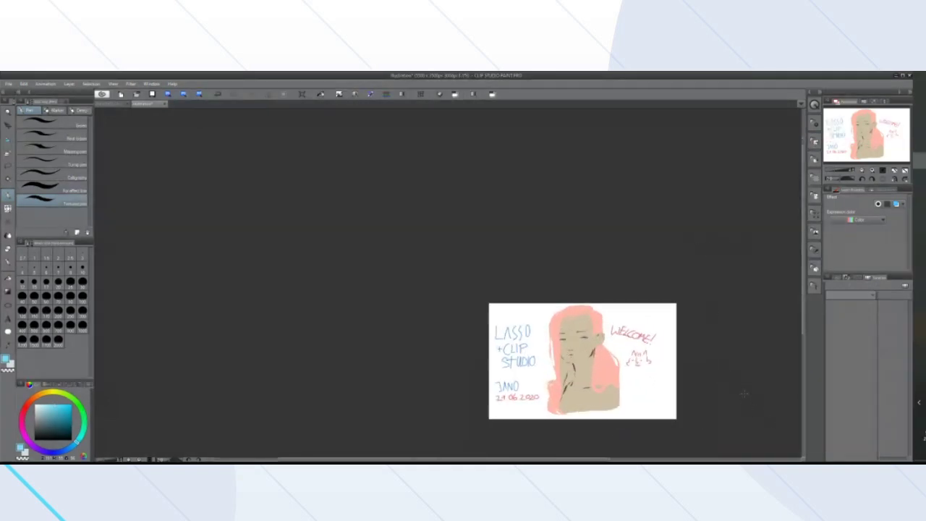
{"action": "scroll", "coordinate": [744, 394], "scroll_direction": "up", "scroll_amount": 3}
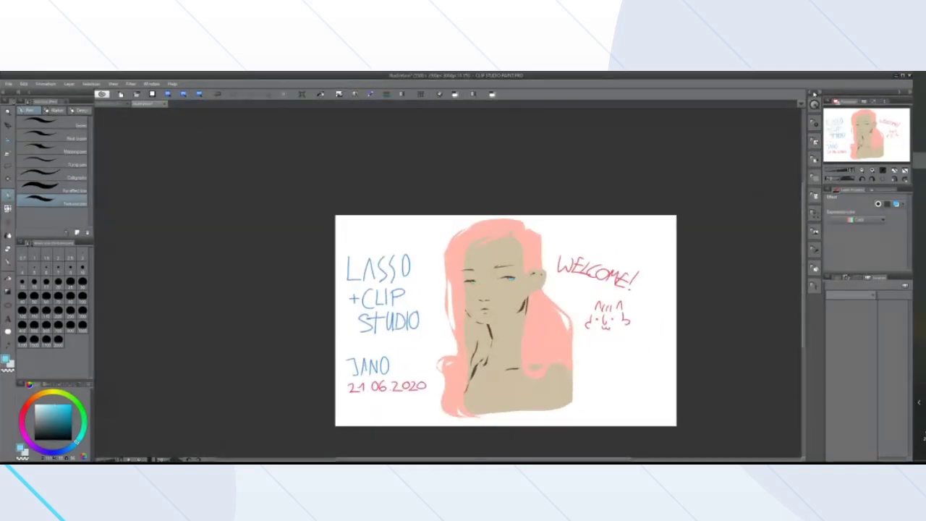
Expand the collapsed palette dock and look through the Quick Access palette and each of the material palettes
{"action": "left_click", "coordinate": [810, 93]}
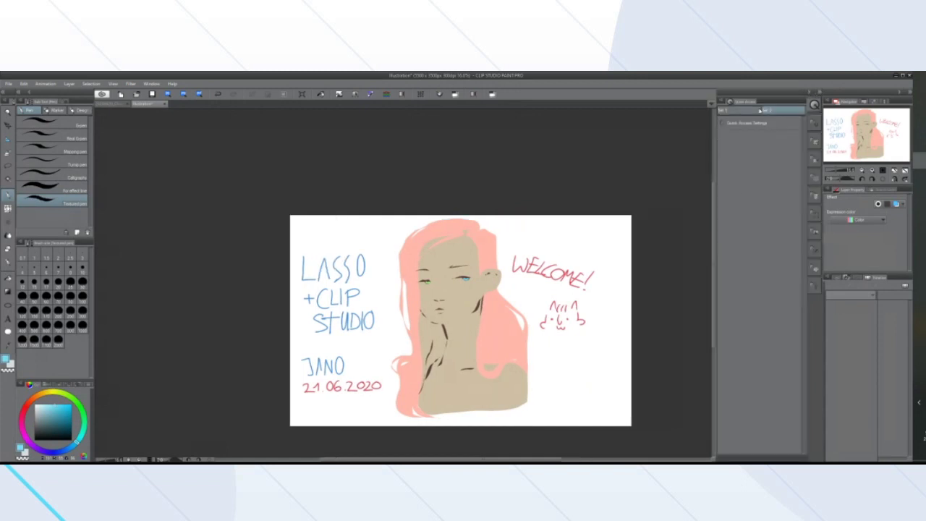
{"action": "left_click", "coordinate": [815, 123]}
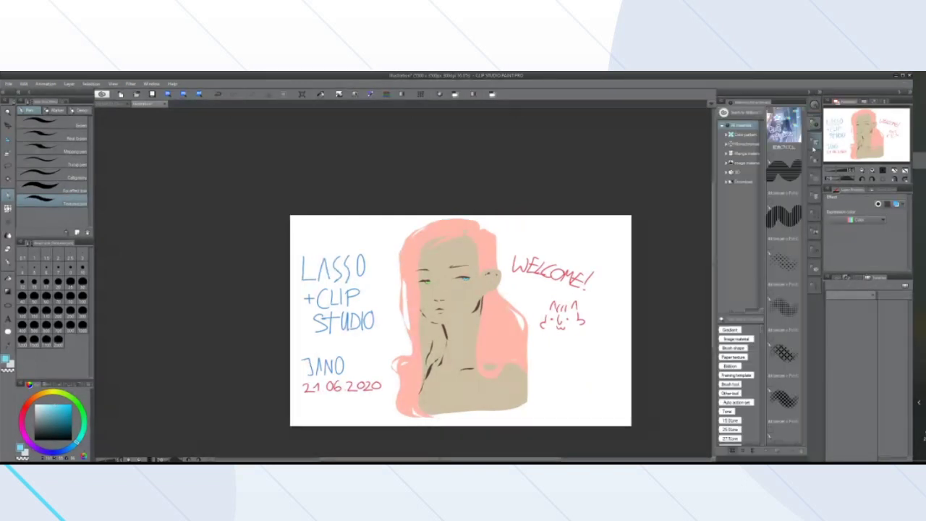
{"action": "left_click", "coordinate": [814, 144]}
{"action": "left_click", "coordinate": [815, 160]}
{"action": "left_click", "coordinate": [815, 178]}
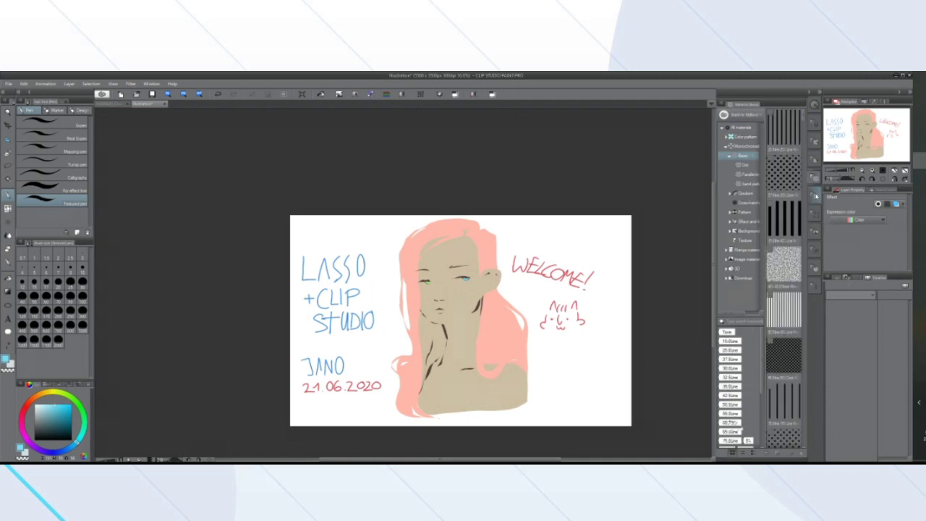
{"action": "left_click", "coordinate": [816, 197]}
{"action": "left_click", "coordinate": [816, 215]}
{"action": "left_click", "coordinate": [817, 232]}
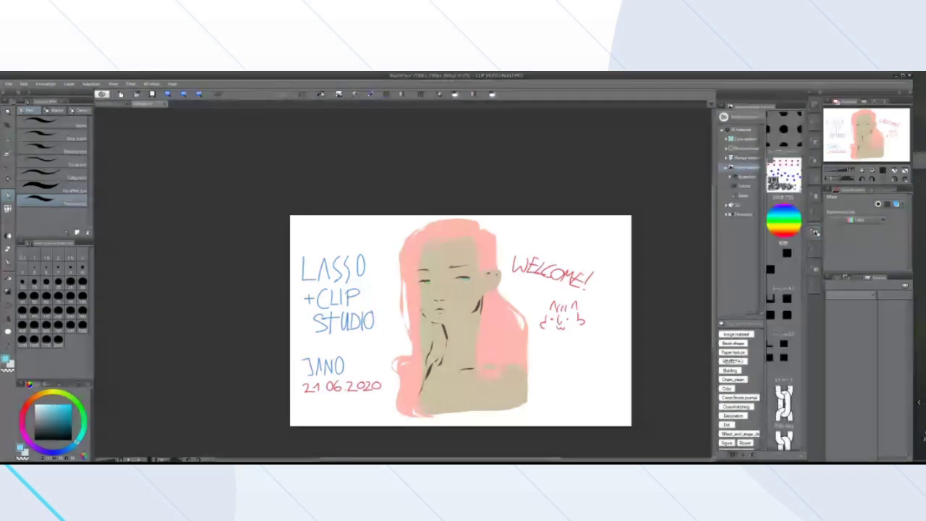
{"action": "left_click", "coordinate": [816, 250]}
{"action": "left_click", "coordinate": [816, 269]}
{"action": "left_click", "coordinate": [816, 287]}
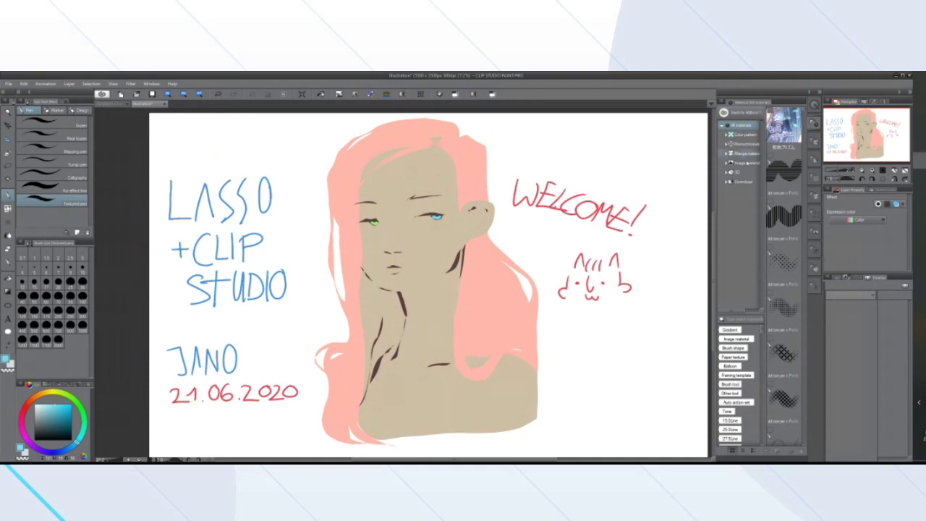
Collapse the material palette dock to icons, hide it completely, and show it expanded again
{"action": "left_click", "coordinate": [810, 93]}
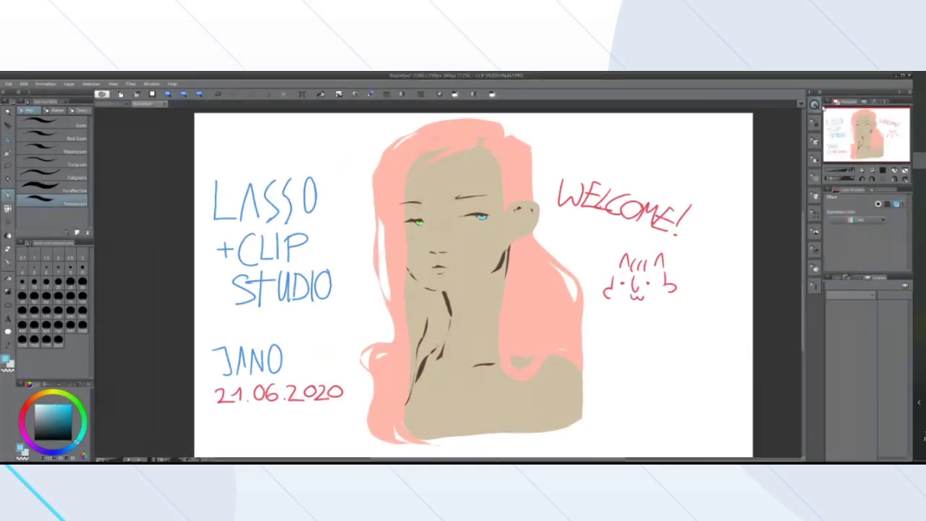
{"action": "left_click", "coordinate": [820, 94]}
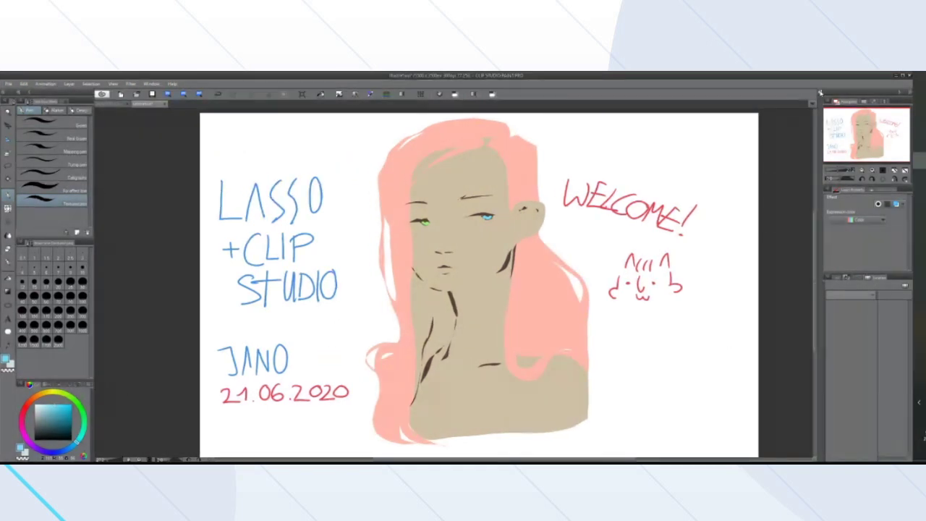
{"action": "left_click", "coordinate": [820, 93]}
{"action": "left_click", "coordinate": [820, 93]}
{"action": "left_click", "coordinate": [820, 94]}
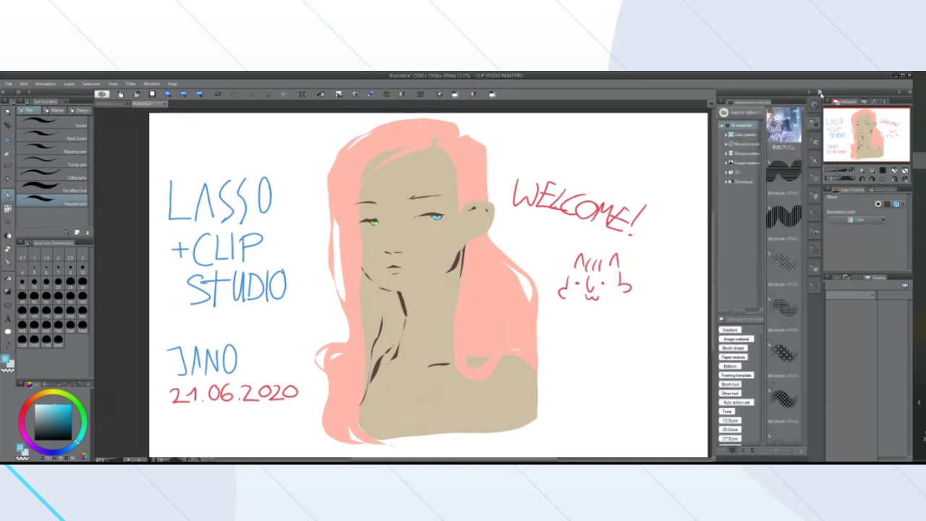
{"action": "left_click", "coordinate": [820, 93]}
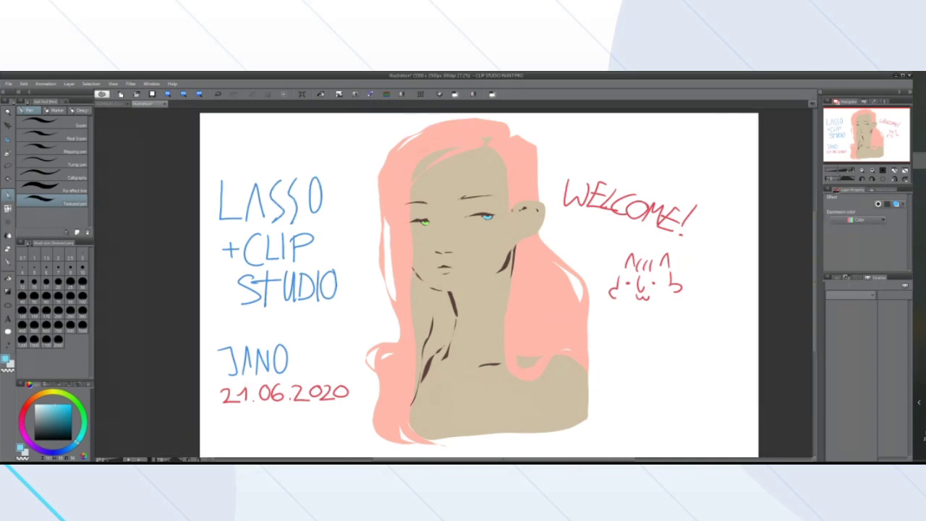
{"action": "left_click", "coordinate": [821, 93]}
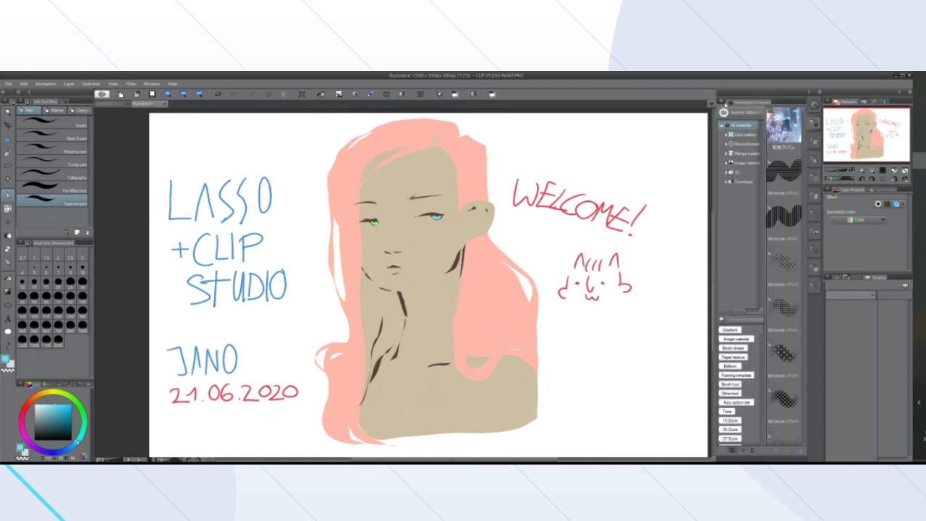
Review the material palette's options and the list of material palettes that can be shown or hidden
{"action": "left_click", "coordinate": [723, 104]}
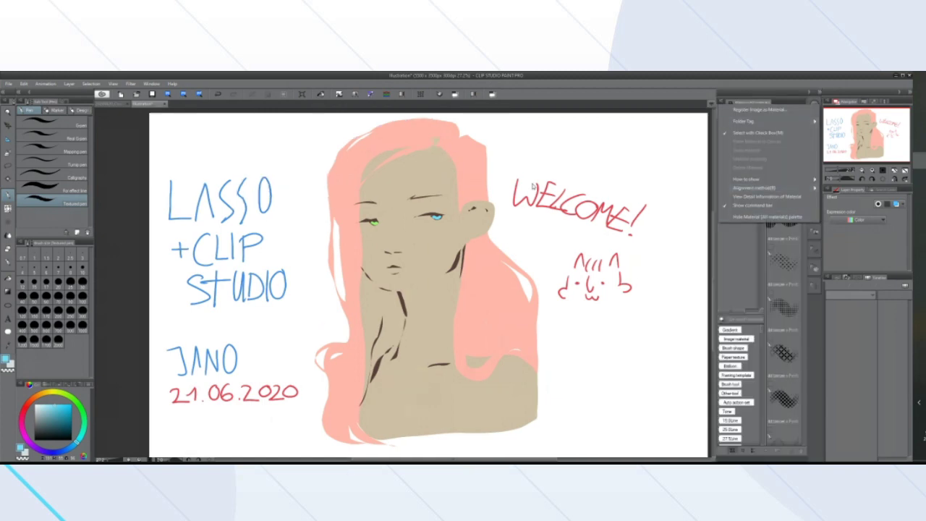
{"action": "left_click", "coordinate": [152, 84]}
{"action": "left_click", "coordinate": [152, 84]}
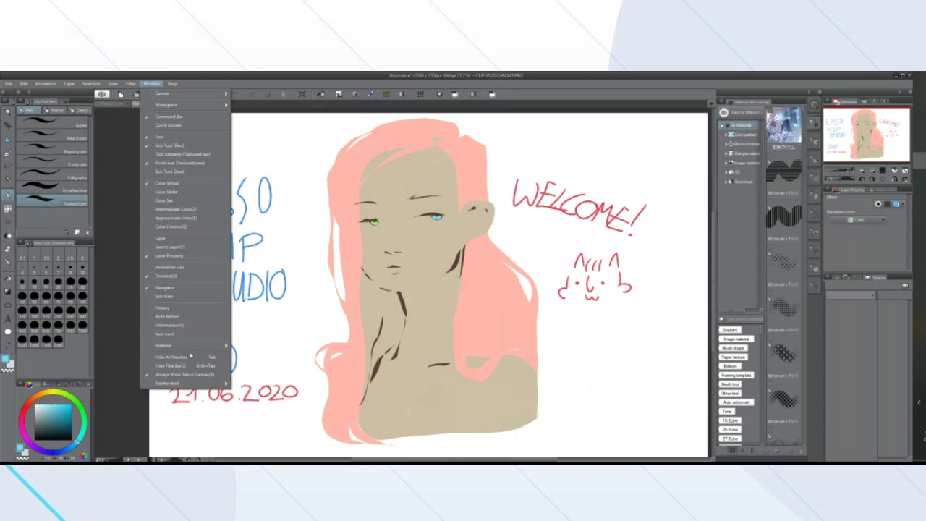
{"action": "mouse_move", "coordinate": [190, 346]}
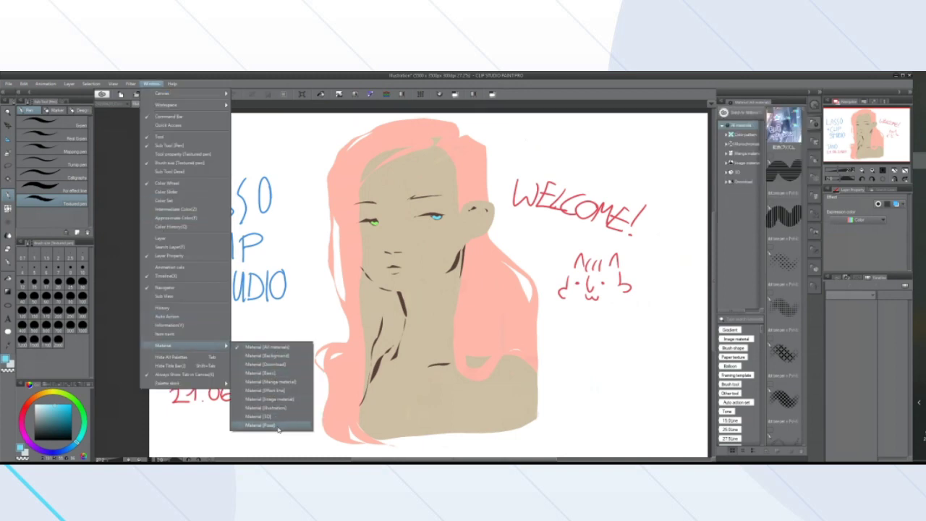
{"action": "left_click", "coordinate": [721, 104]}
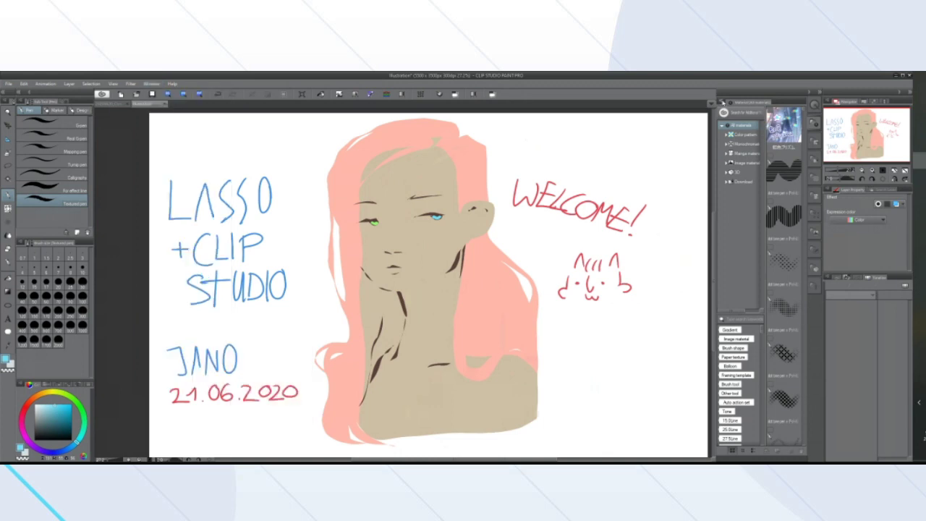
Hide the Quick Access palette and the All materials, Background, Download and Basic material palettes
{"action": "left_click", "coordinate": [720, 103]}
{"action": "left_click", "coordinate": [760, 216]}
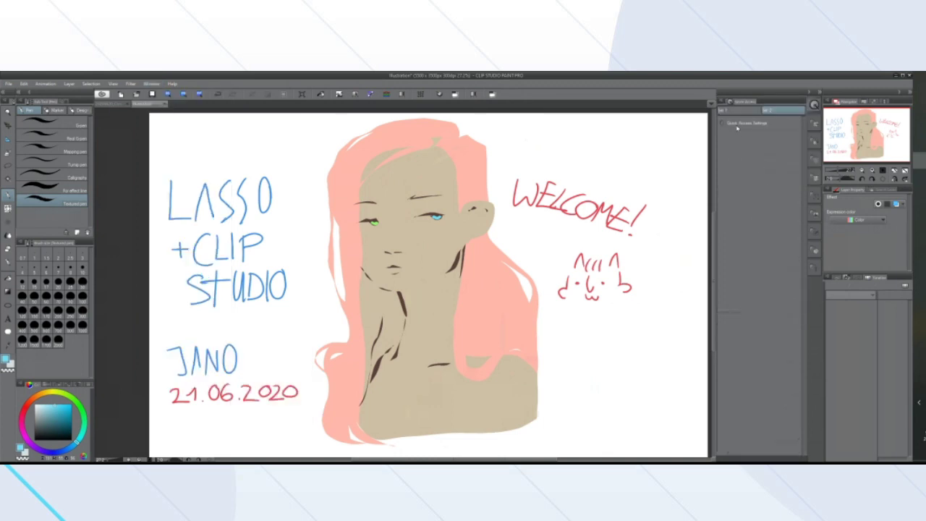
{"action": "left_click", "coordinate": [728, 101]}
{"action": "left_click", "coordinate": [746, 196]}
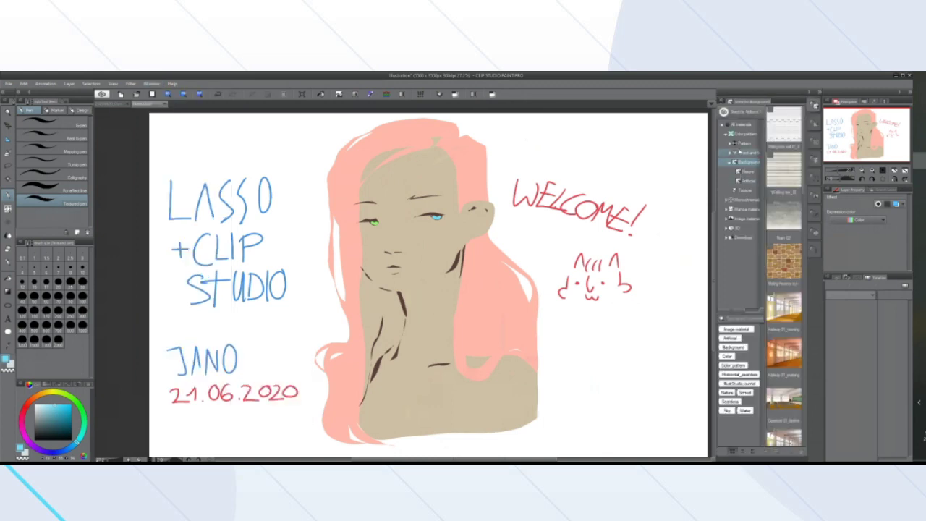
{"action": "left_click", "coordinate": [722, 102]}
{"action": "left_click", "coordinate": [756, 217]}
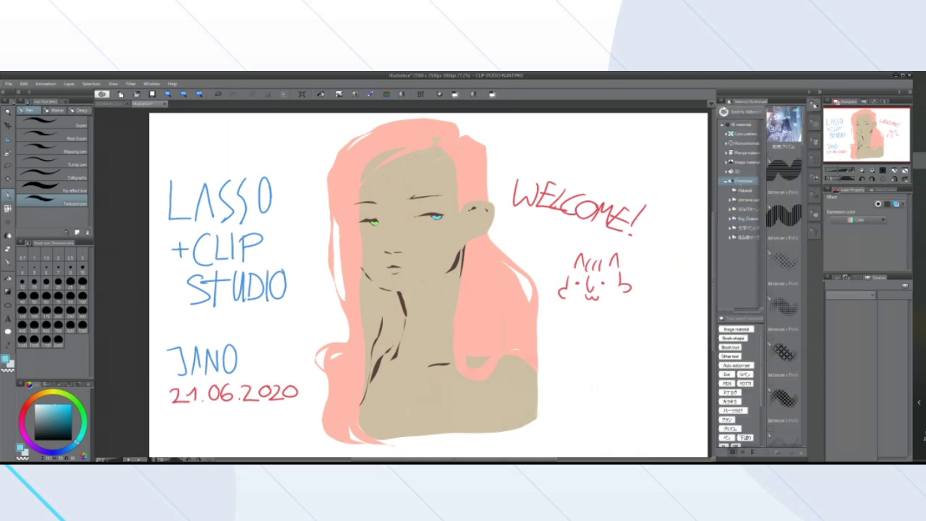
{"action": "left_click", "coordinate": [723, 103]}
{"action": "left_click", "coordinate": [757, 217]}
{"action": "left_click", "coordinate": [723, 103]}
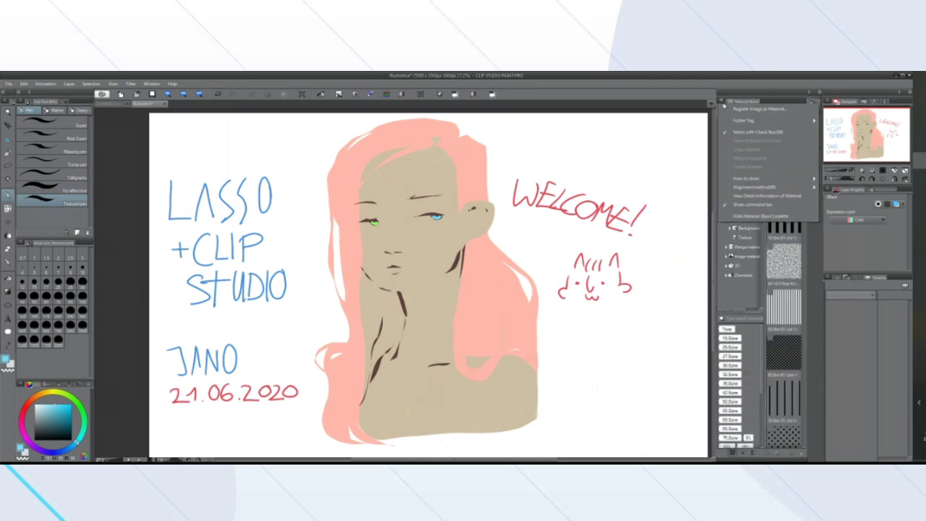
{"action": "left_click", "coordinate": [762, 217]}
Hide the remaining material palettes: Manga material, Effect line, Image material, Illustration, 3D and Pose
{"action": "left_click", "coordinate": [723, 103]}
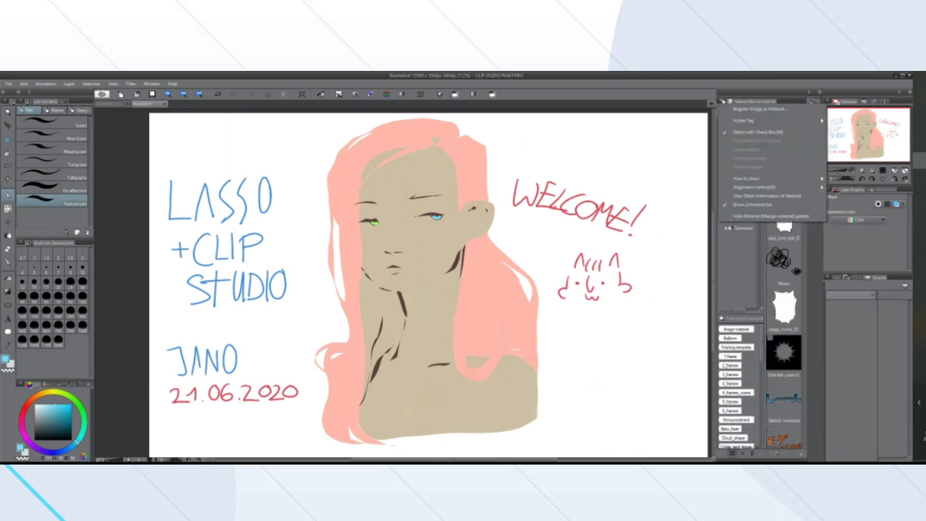
{"action": "left_click", "coordinate": [753, 216]}
{"action": "left_click", "coordinate": [723, 103]}
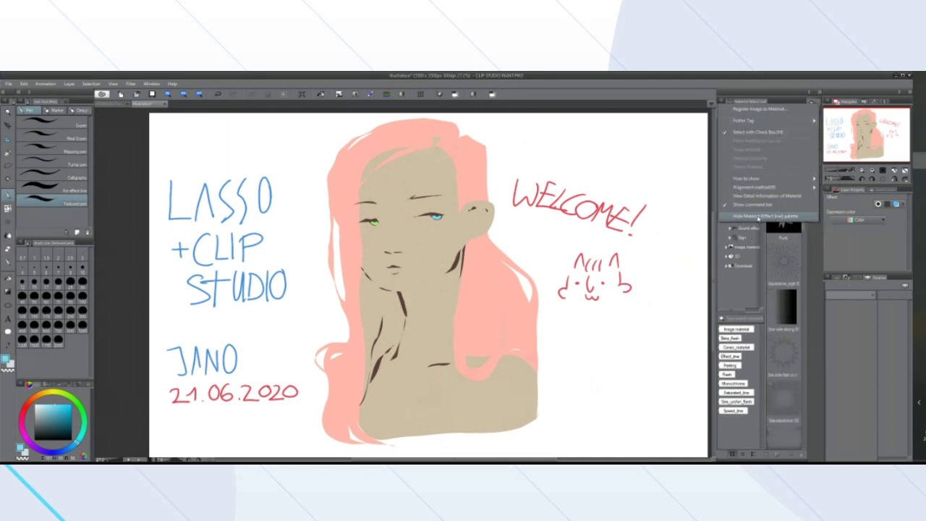
{"action": "left_click", "coordinate": [759, 216]}
{"action": "left_click", "coordinate": [723, 102]}
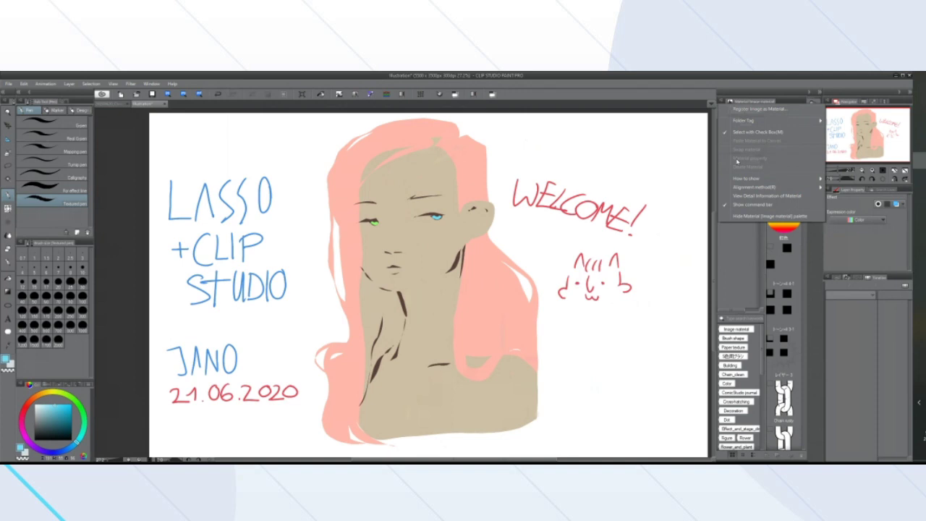
{"action": "left_click", "coordinate": [758, 216]}
{"action": "left_click", "coordinate": [723, 103]}
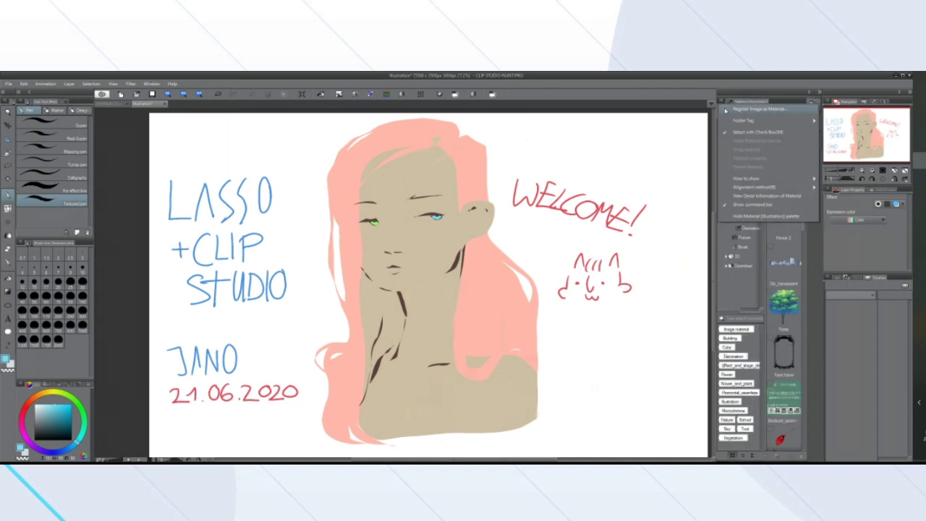
{"action": "left_click", "coordinate": [758, 216]}
{"action": "left_click", "coordinate": [723, 102]}
{"action": "left_click", "coordinate": [756, 216]}
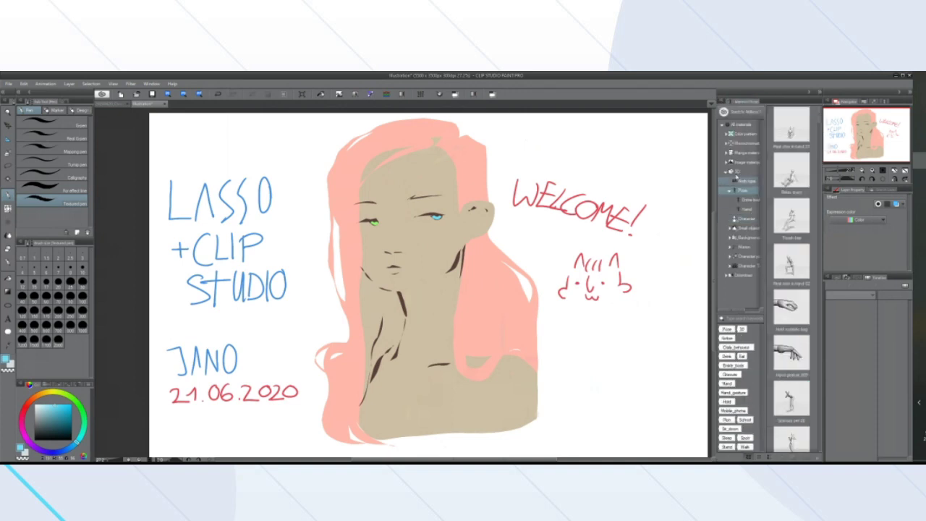
{"action": "left_click", "coordinate": [723, 103]}
{"action": "left_click", "coordinate": [759, 216]}
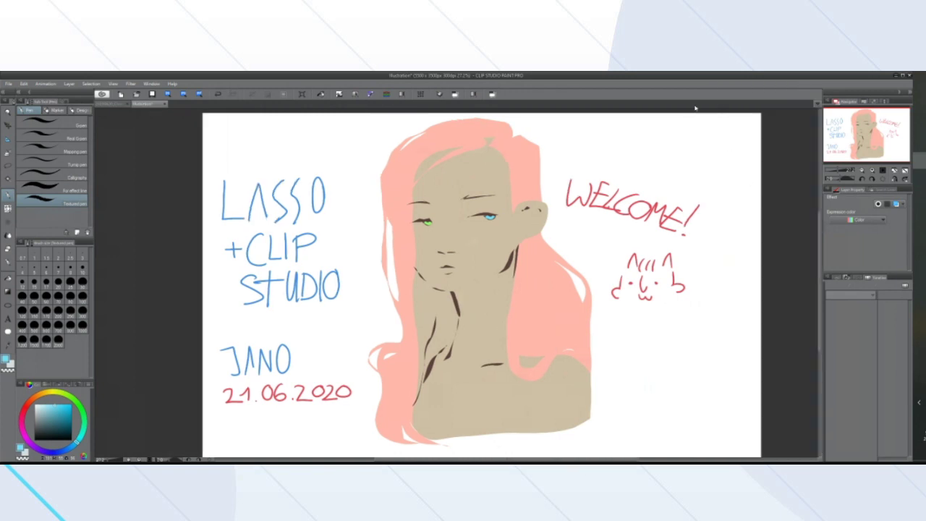
{"action": "key", "text": "ctrl+minus"}
{"action": "scroll", "coordinate": [376, 272], "scroll_direction": "up", "scroll_amount": 2}
{"action": "scroll", "coordinate": [356, 286], "scroll_direction": "down", "scroll_amount": 4}
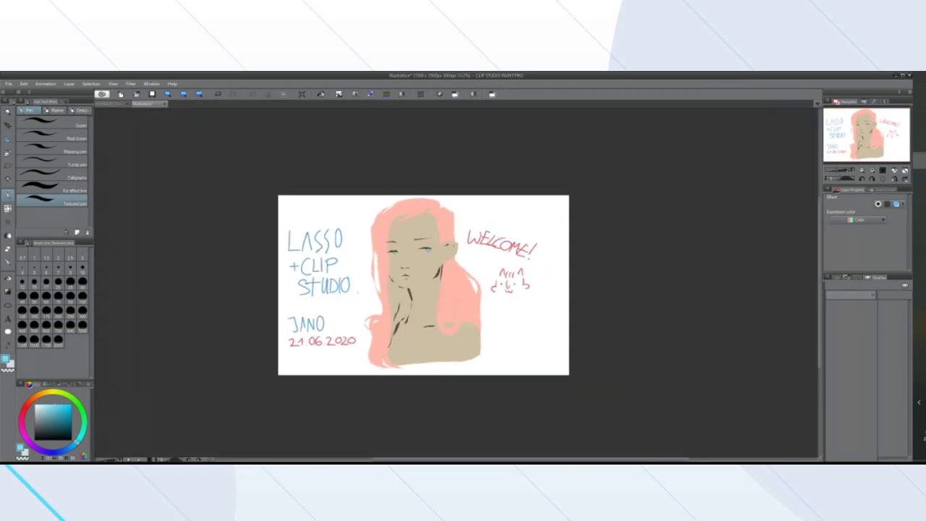
{"action": "scroll", "coordinate": [407, 307], "scroll_direction": "up", "scroll_amount": 5}
{"action": "scroll", "coordinate": [391, 297], "scroll_direction": "down", "scroll_amount": 2}
{"action": "scroll", "coordinate": [268, 255], "scroll_direction": "up", "scroll_amount": 3}
{"action": "scroll", "coordinate": [271, 254], "scroll_direction": "up", "scroll_amount": 1}
{"action": "scroll", "coordinate": [395, 275], "scroll_direction": "down", "scroll_amount": 2}
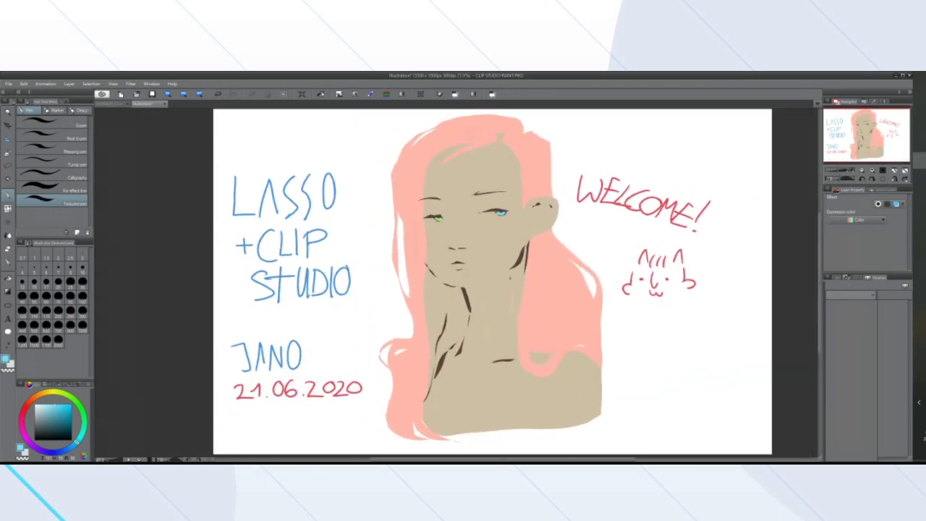
{"action": "scroll", "coordinate": [561, 266], "scroll_direction": "up", "scroll_amount": 1}
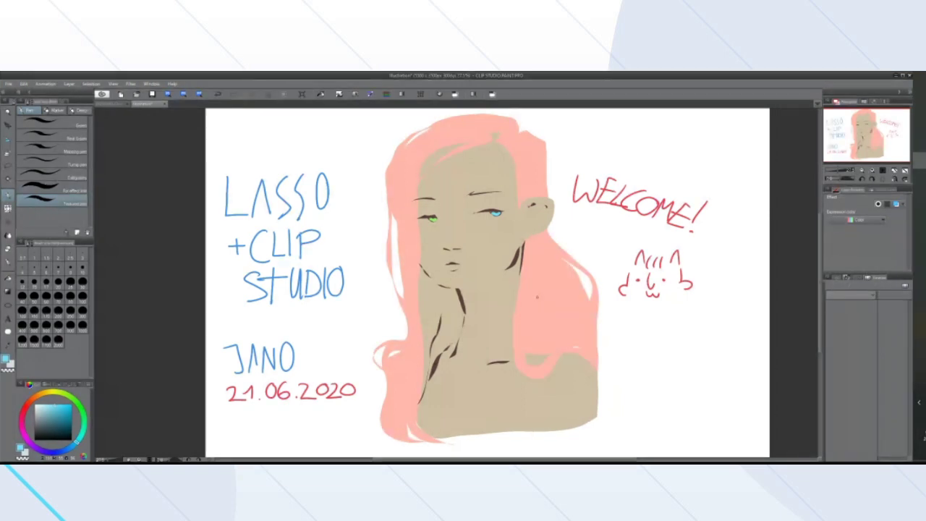
{"action": "scroll", "coordinate": [537, 296], "scroll_direction": "down", "scroll_amount": 3}
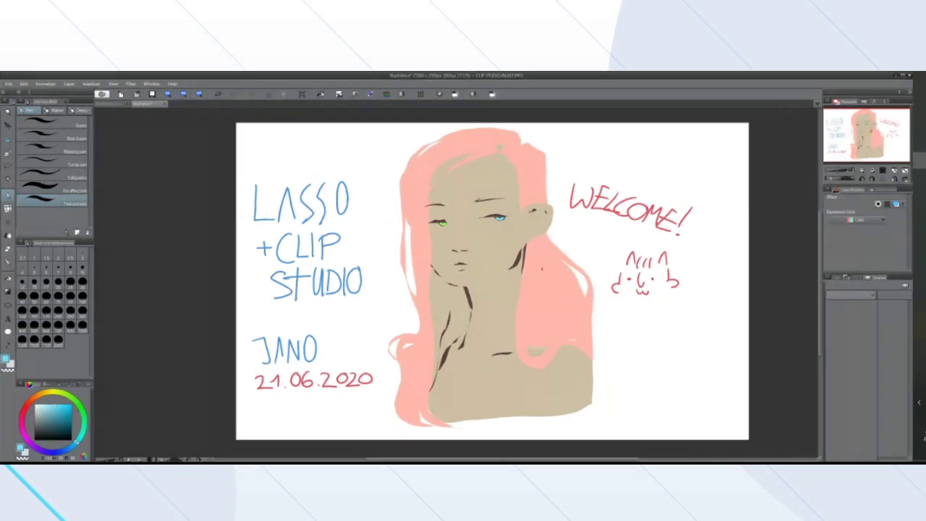
{"action": "scroll", "coordinate": [532, 282], "scroll_direction": "up", "scroll_amount": 3}
{"action": "scroll", "coordinate": [516, 275], "scroll_direction": "up", "scroll_amount": 2}
{"action": "scroll", "coordinate": [515, 275], "scroll_direction": "down", "scroll_amount": 1}
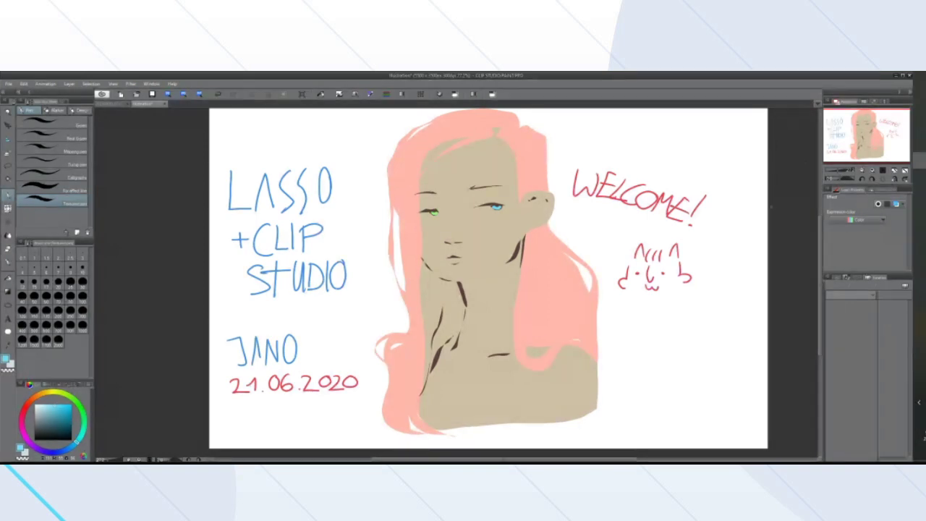
{"action": "scroll", "coordinate": [772, 207], "scroll_direction": "down", "scroll_amount": 2}
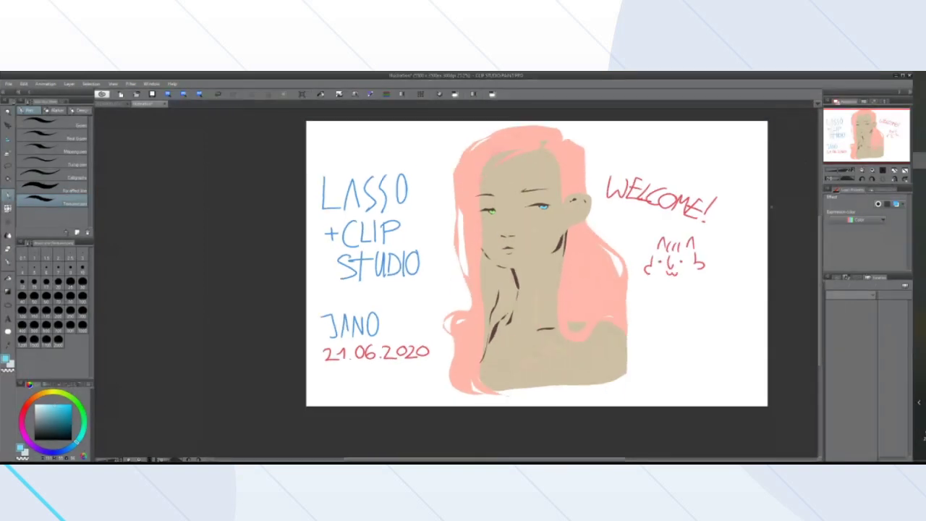
{"action": "scroll", "coordinate": [772, 207], "scroll_direction": "up", "scroll_amount": 1}
{"action": "scroll", "coordinate": [772, 207], "scroll_direction": "down", "scroll_amount": 2}
{"action": "scroll", "coordinate": [771, 207], "scroll_direction": "up", "scroll_amount": 3}
{"action": "scroll", "coordinate": [485, 279], "scroll_direction": "down", "scroll_amount": 1}
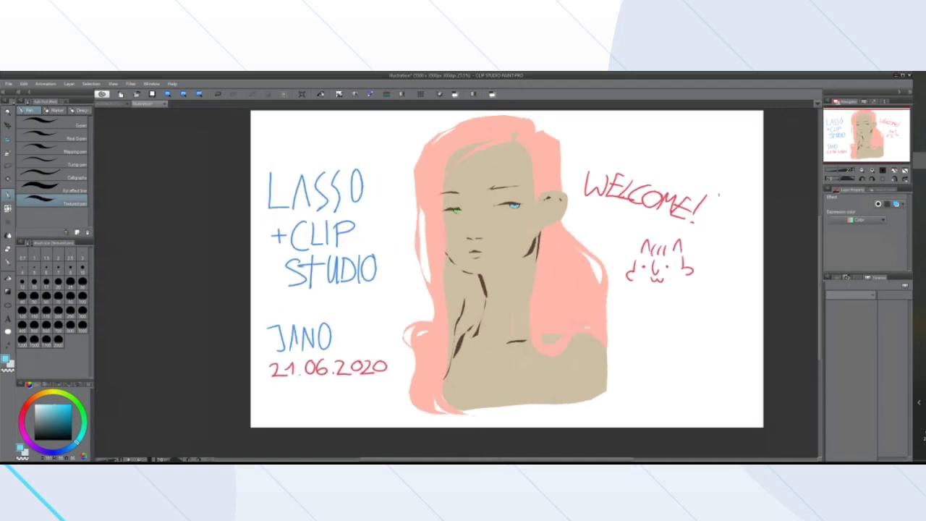
Hide all palettes so only the canvas and command bar remain, and show the palettes again
{"action": "key", "text": "Tab"}
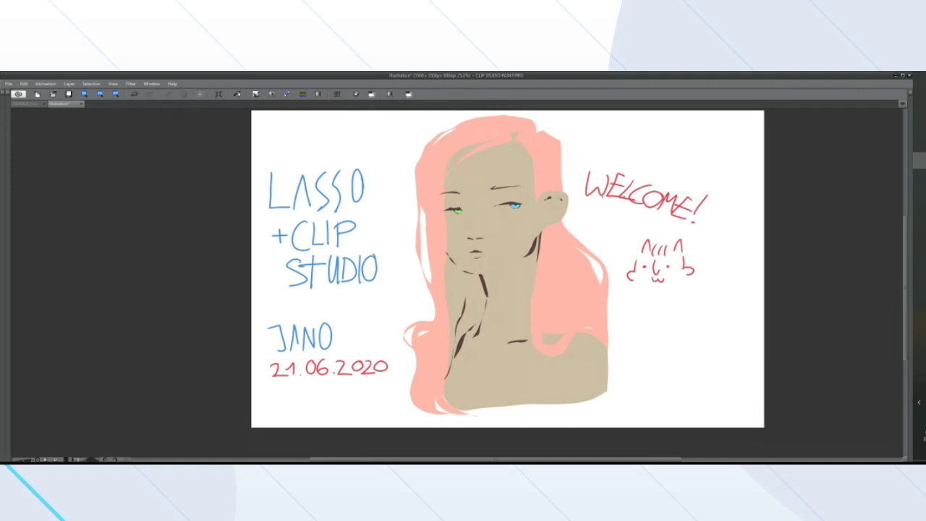
{"action": "key", "text": "Tab"}
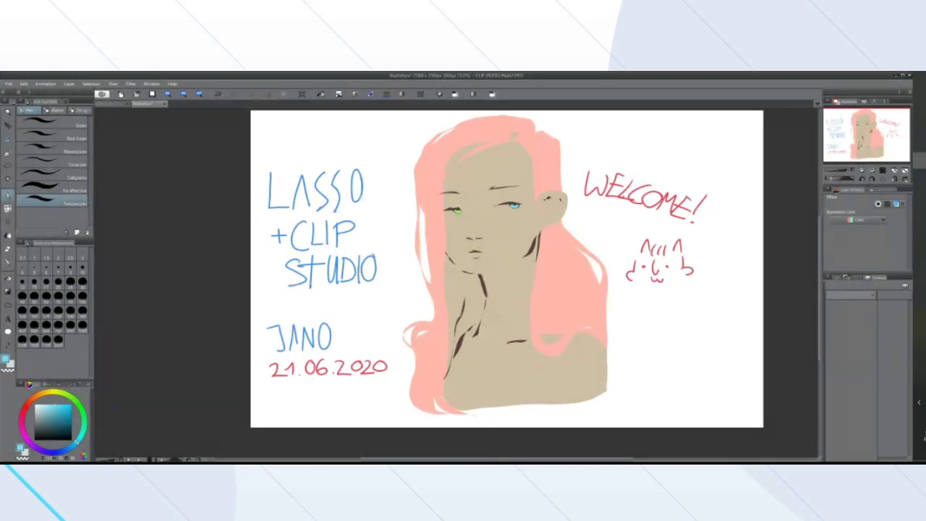
{"action": "scroll", "coordinate": [820, 196], "scroll_direction": "down", "scroll_amount": 3}
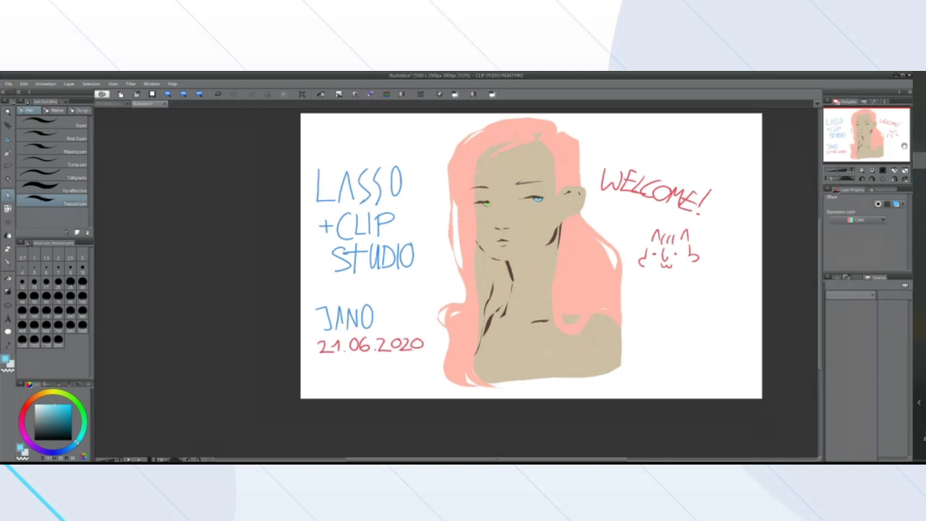
{"action": "scroll", "coordinate": [820, 196], "scroll_direction": "up", "scroll_amount": 4}
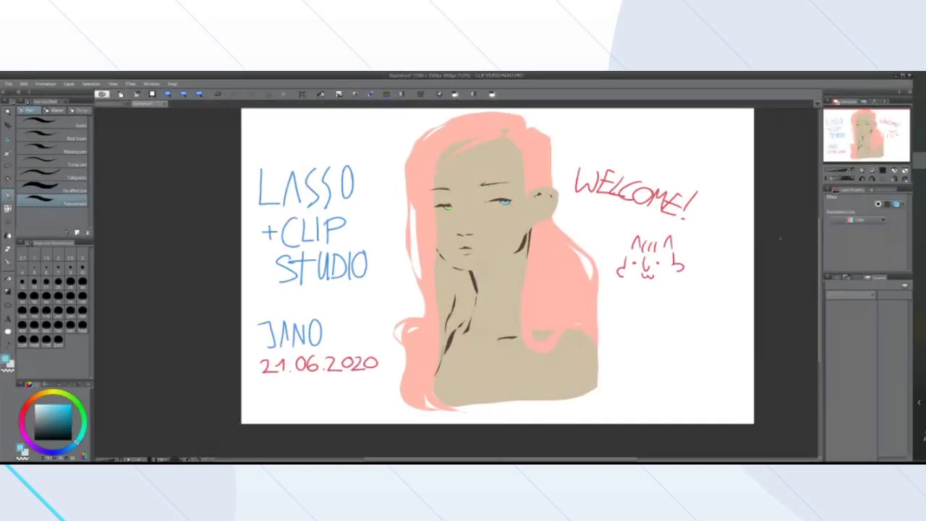
{"action": "scroll", "coordinate": [781, 238], "scroll_direction": "down", "scroll_amount": 3}
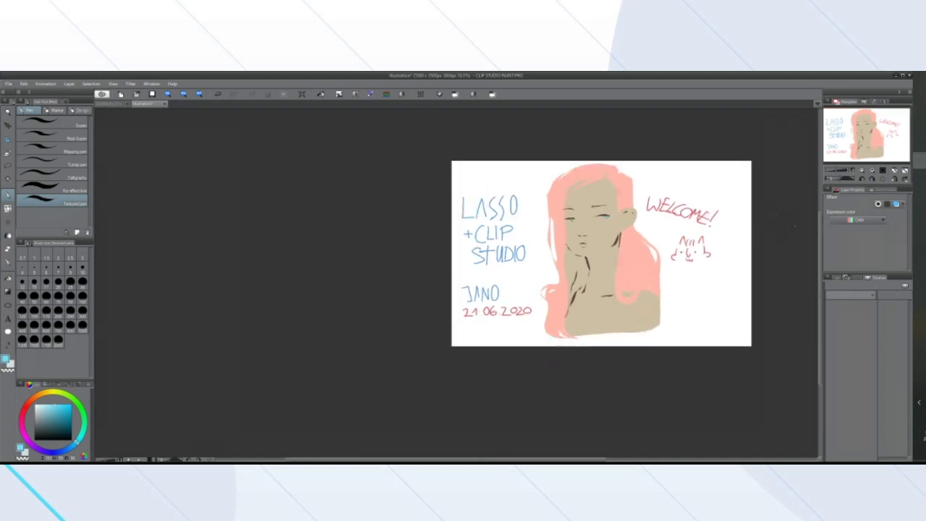
{"action": "scroll", "coordinate": [774, 231], "scroll_direction": "up", "scroll_amount": 2}
{"action": "scroll", "coordinate": [767, 224], "scroll_direction": "down", "scroll_amount": 1}
{"action": "scroll", "coordinate": [767, 224], "scroll_direction": "up", "scroll_amount": 1}
{"action": "scroll", "coordinate": [765, 226], "scroll_direction": "up", "scroll_amount": 2}
{"action": "scroll", "coordinate": [775, 239], "scroll_direction": "down", "scroll_amount": 4}
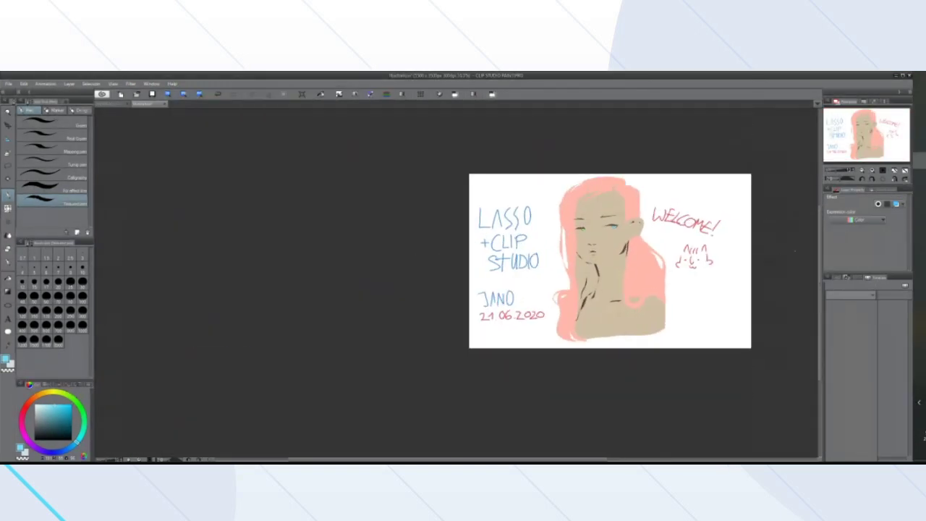
{"action": "scroll", "coordinate": [786, 257], "scroll_direction": "up", "scroll_amount": 2}
{"action": "scroll", "coordinate": [786, 257], "scroll_direction": "down", "scroll_amount": 3}
{"action": "scroll", "coordinate": [796, 261], "scroll_direction": "up", "scroll_amount": 5}
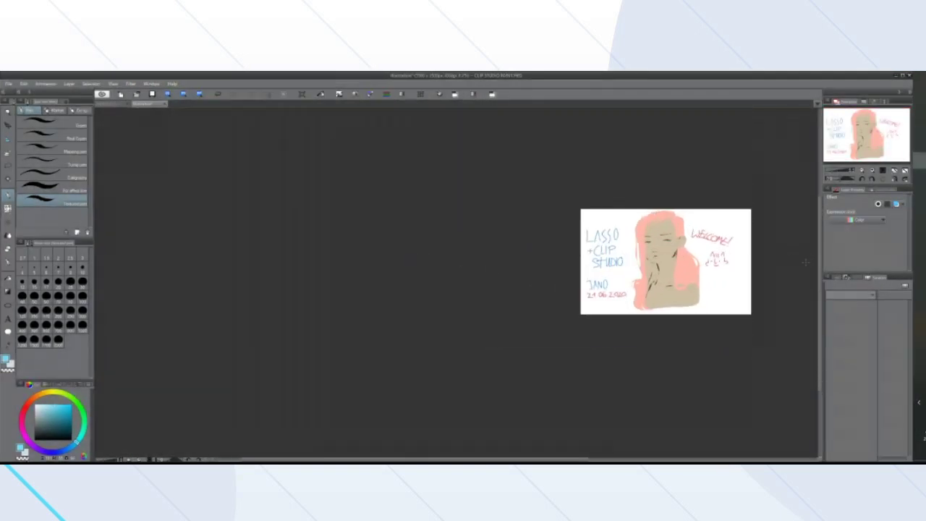
{"action": "scroll", "coordinate": [800, 254], "scroll_direction": "down", "scroll_amount": 2}
{"action": "scroll", "coordinate": [789, 173], "scroll_direction": "up", "scroll_amount": 3}
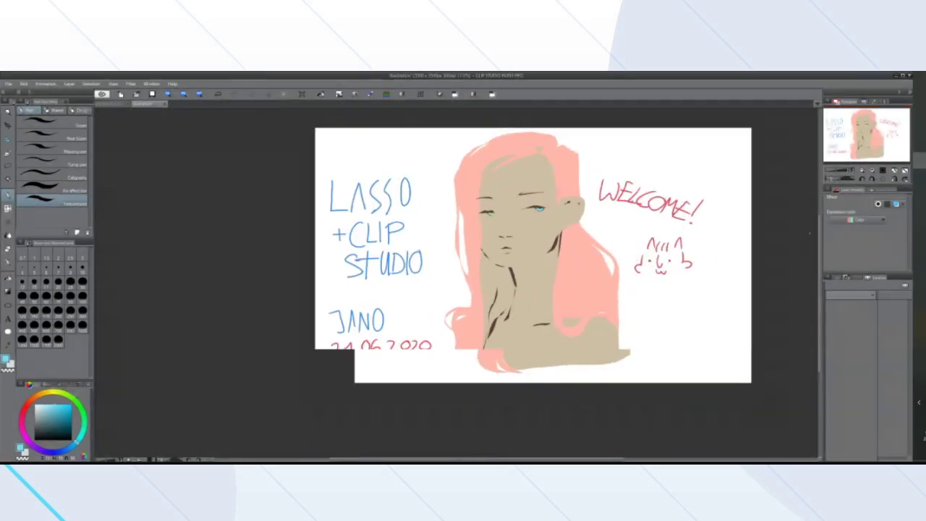
{"action": "scroll", "coordinate": [787, 168], "scroll_direction": "down", "scroll_amount": 2}
{"action": "scroll", "coordinate": [787, 167], "scroll_direction": "up", "scroll_amount": 1}
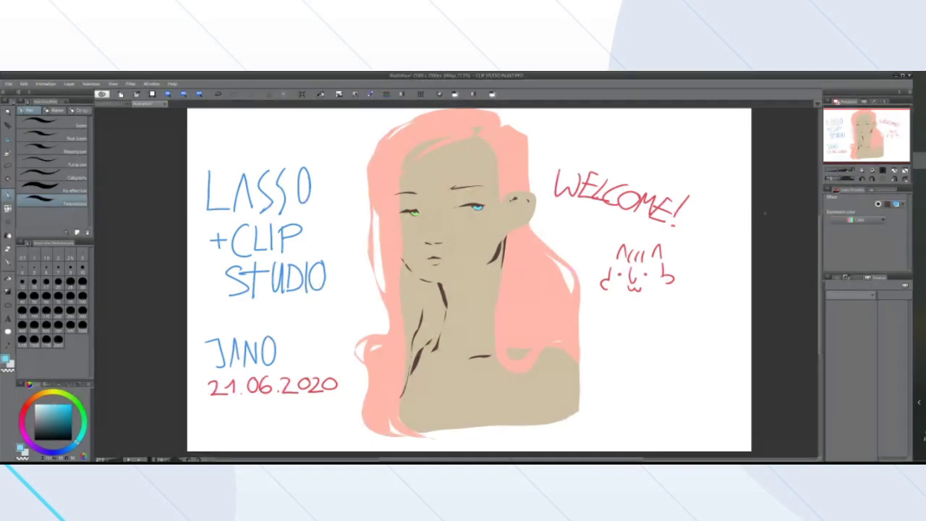
{"action": "scroll", "coordinate": [765, 214], "scroll_direction": "down", "scroll_amount": 1}
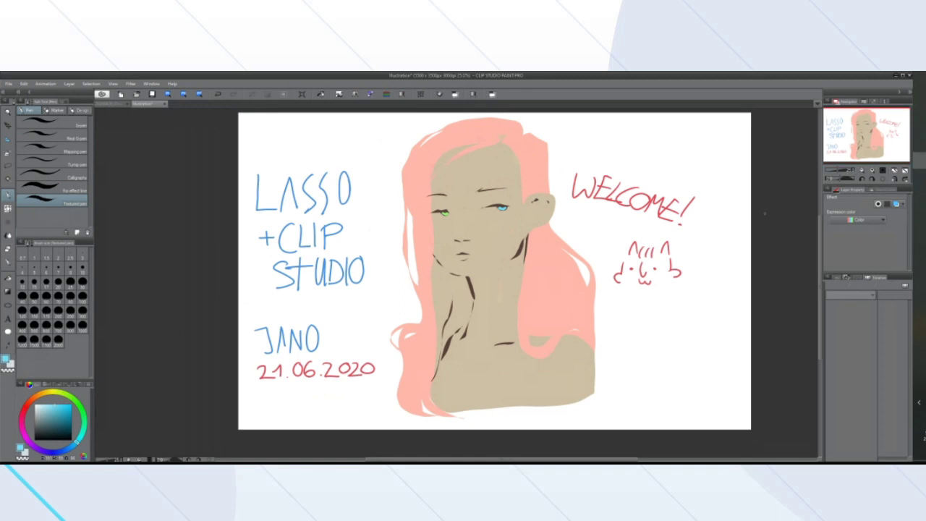
{"action": "scroll", "coordinate": [765, 214], "scroll_direction": "down", "scroll_amount": 1}
{"action": "scroll", "coordinate": [733, 208], "scroll_direction": "up", "scroll_amount": 1}
Toggle every palette around the canvas off and back on
{"action": "key", "text": "Tab"}
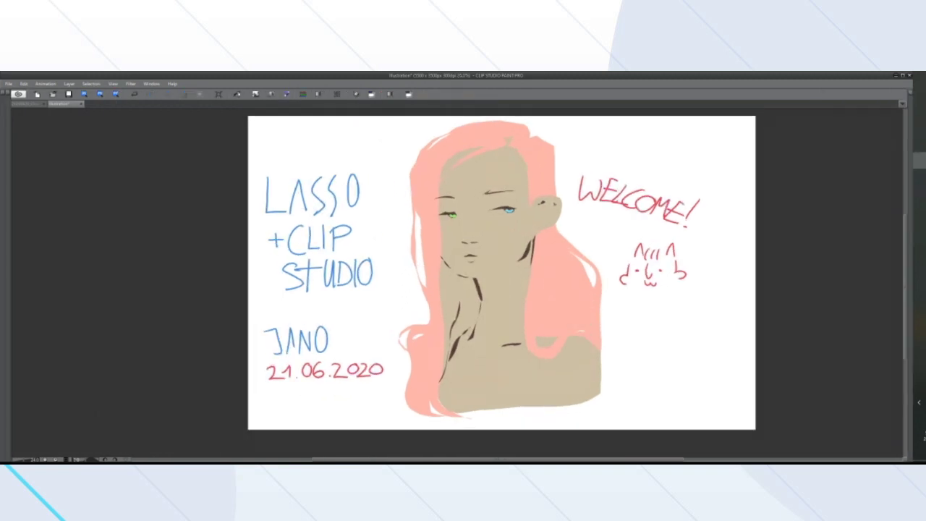
{"action": "key", "text": "Tab"}
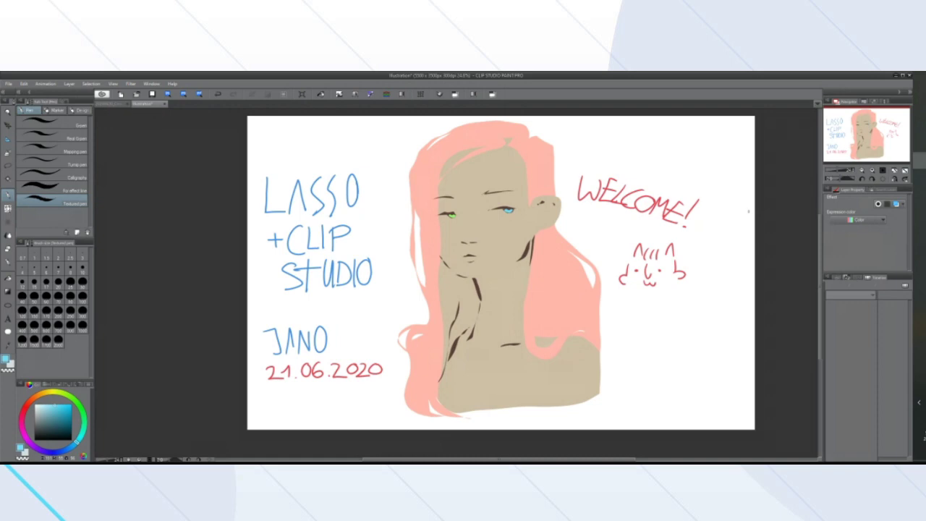
{"action": "scroll", "coordinate": [591, 233], "scroll_direction": "down", "scroll_amount": 5}
{"action": "scroll", "coordinate": [608, 239], "scroll_direction": "up", "scroll_amount": 5}
{"action": "scroll", "coordinate": [602, 241], "scroll_direction": "down", "scroll_amount": 2}
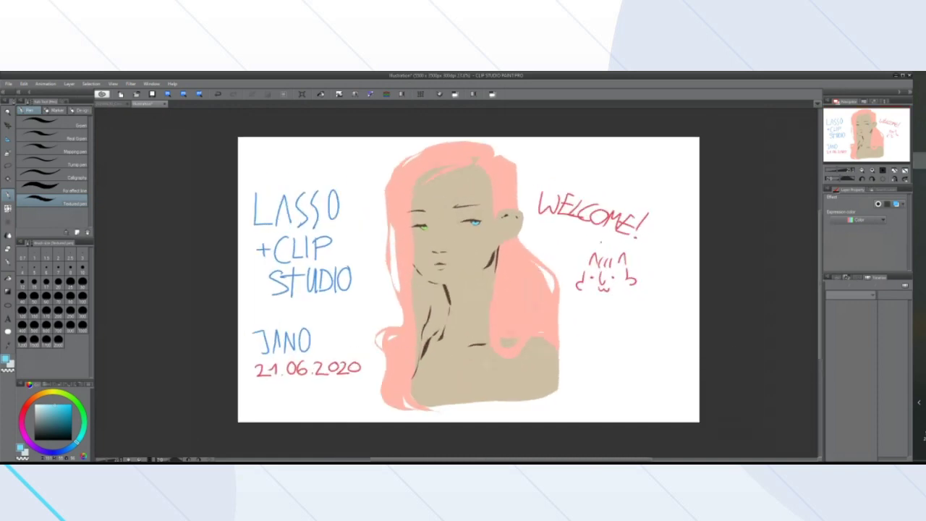
{"action": "scroll", "coordinate": [603, 240], "scroll_direction": "up", "scroll_amount": 1}
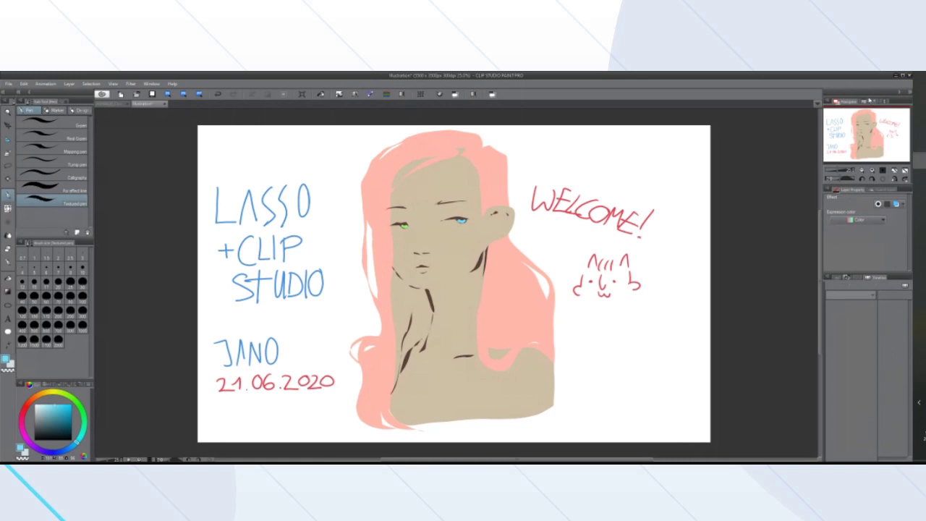
Hide the Timeline palette in the layer palette group and show it again
{"action": "left_click", "coordinate": [830, 277]}
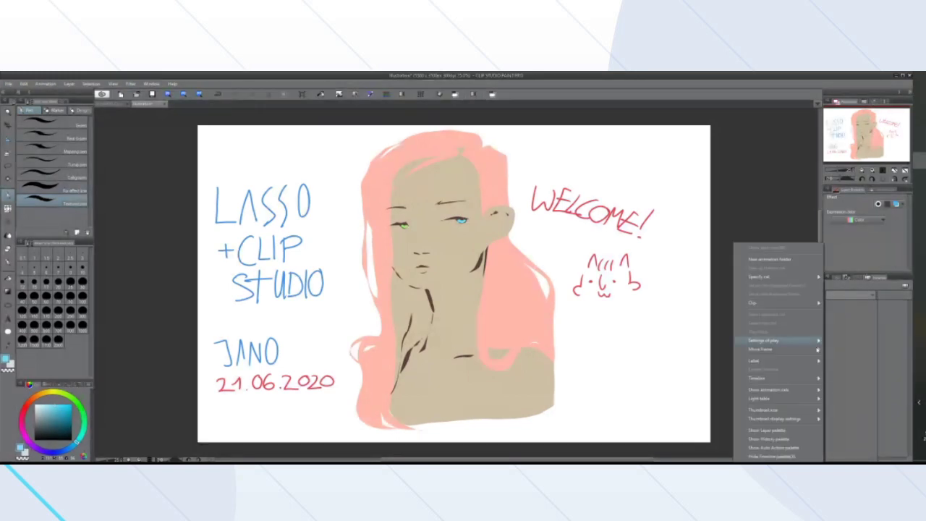
{"action": "left_click", "coordinate": [766, 454]}
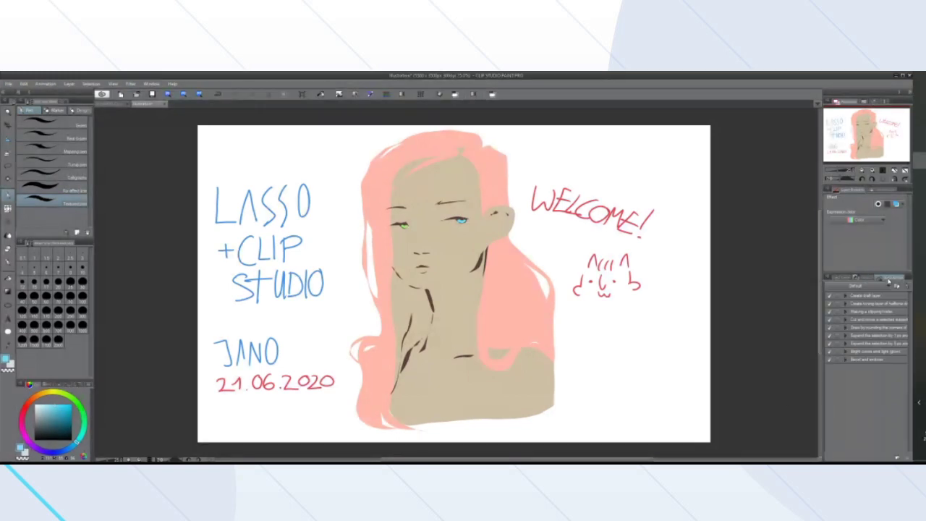
{"action": "left_click", "coordinate": [829, 279]}
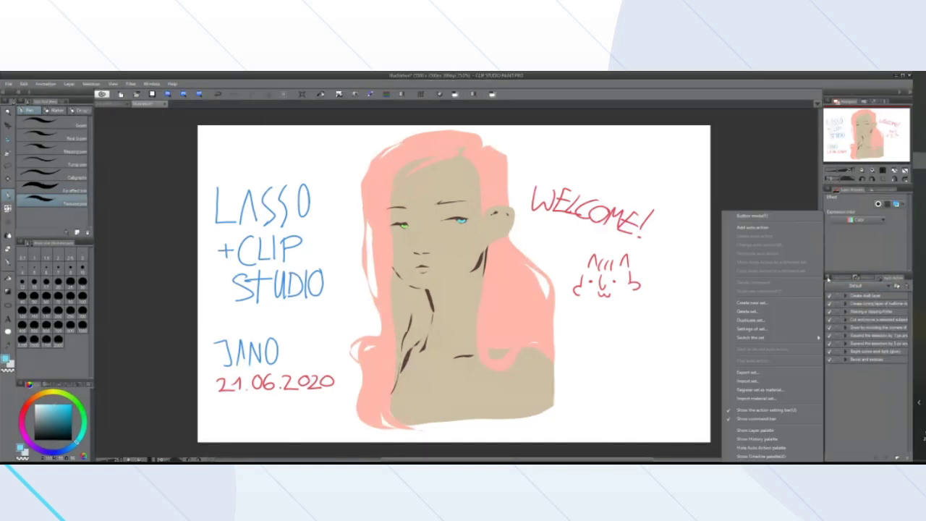
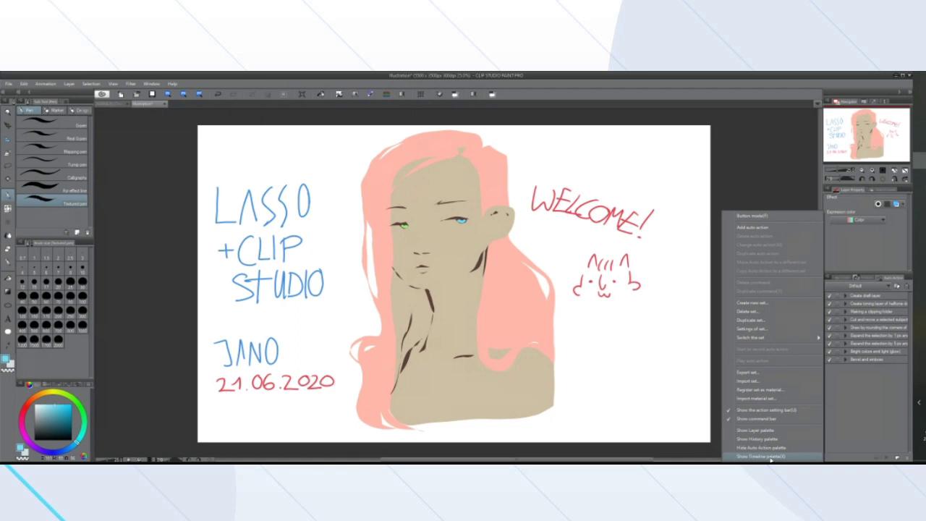
{"action": "left_click", "coordinate": [767, 457]}
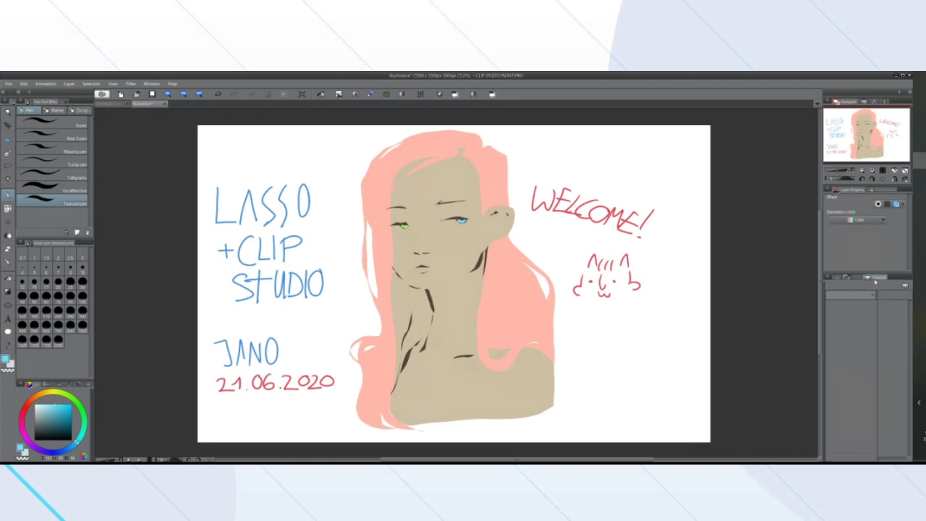
Hide the Timeline and Auto Action palettes from the layer palette group
{"action": "left_click", "coordinate": [836, 279]}
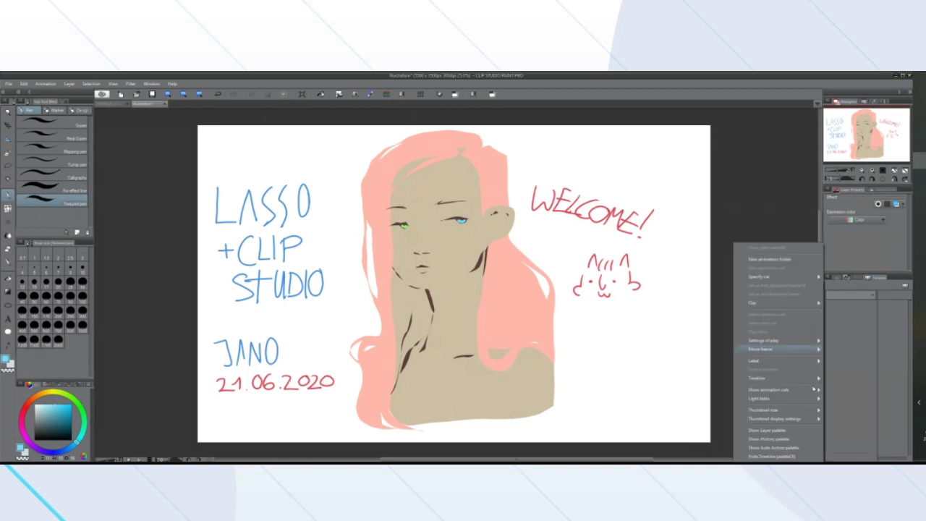
{"action": "left_click", "coordinate": [771, 456]}
{"action": "left_click", "coordinate": [888, 278]}
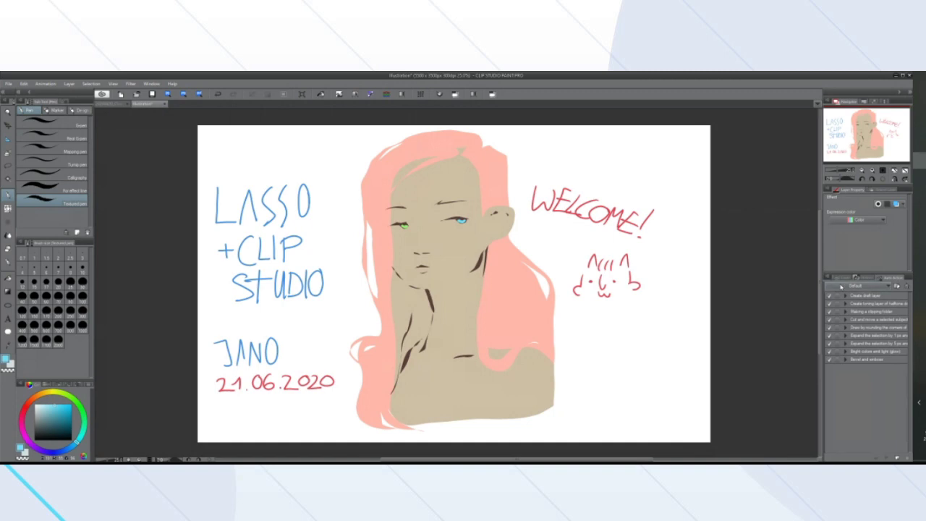
{"action": "left_click", "coordinate": [836, 279]}
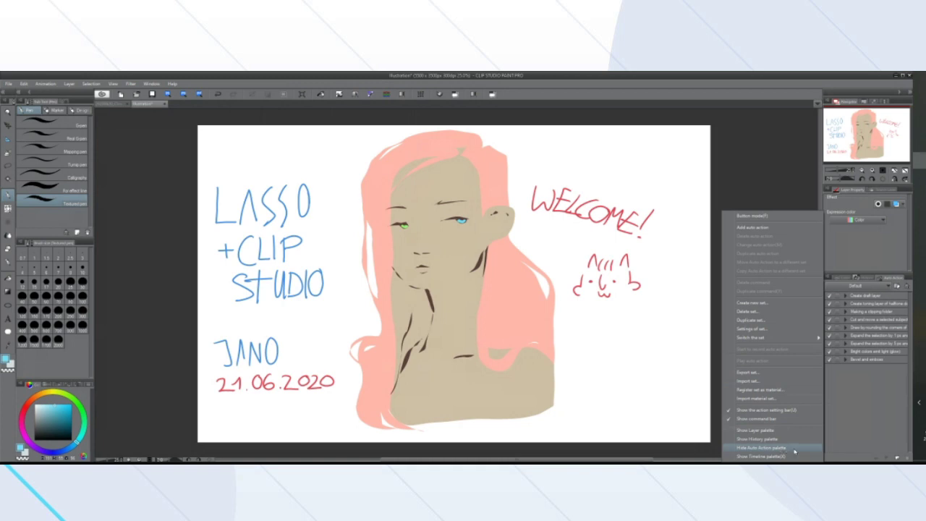
{"action": "left_click", "coordinate": [795, 450]}
Detach the History palette, float it over the upper edge of the canvas, make it shorter and narrower, and undo the stray pen dot
{"action": "left_click_drag", "start_coordinate": [857, 278], "coordinate": [559, 75]}
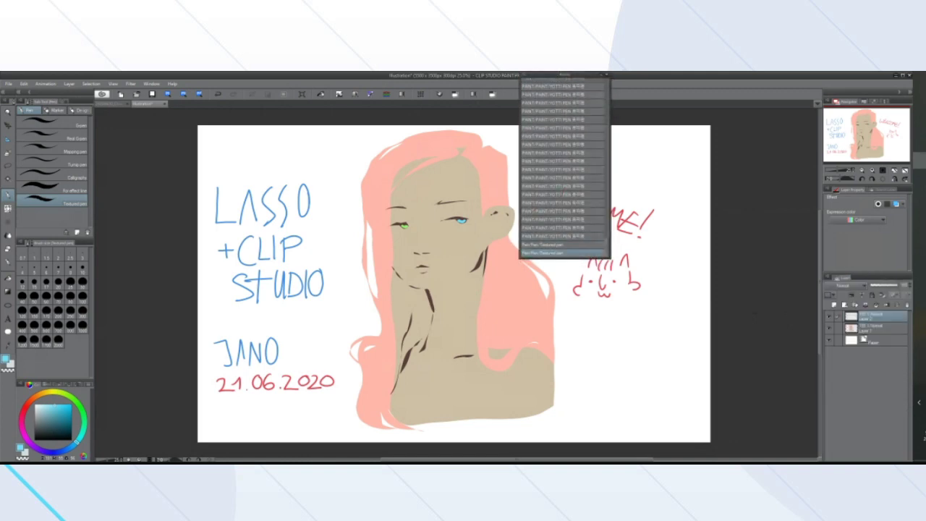
{"action": "left_click_drag", "start_coordinate": [552, 258], "coordinate": [552, 198]}
{"action": "left_click", "coordinate": [611, 143]}
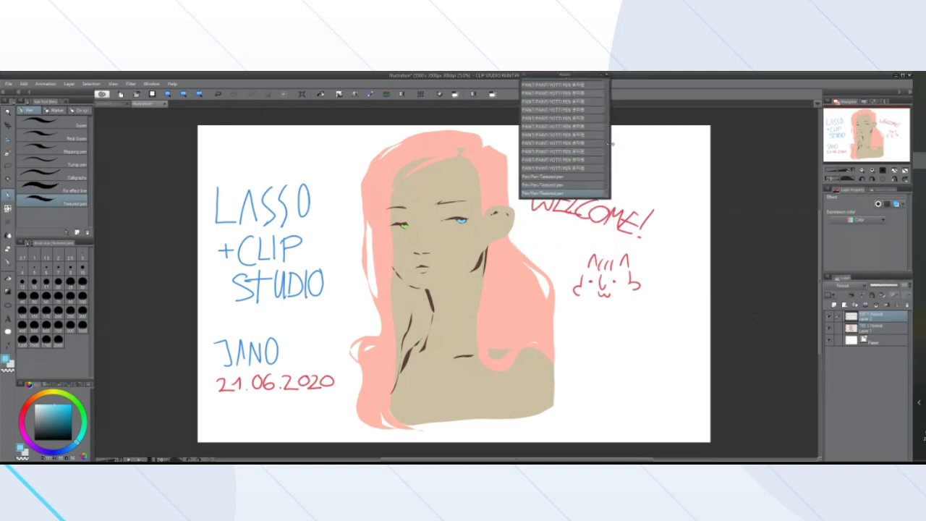
{"action": "left_click_drag", "start_coordinate": [609, 144], "coordinate": [574, 144]}
{"action": "scroll", "coordinate": [628, 176], "scroll_direction": "down", "scroll_amount": 1}
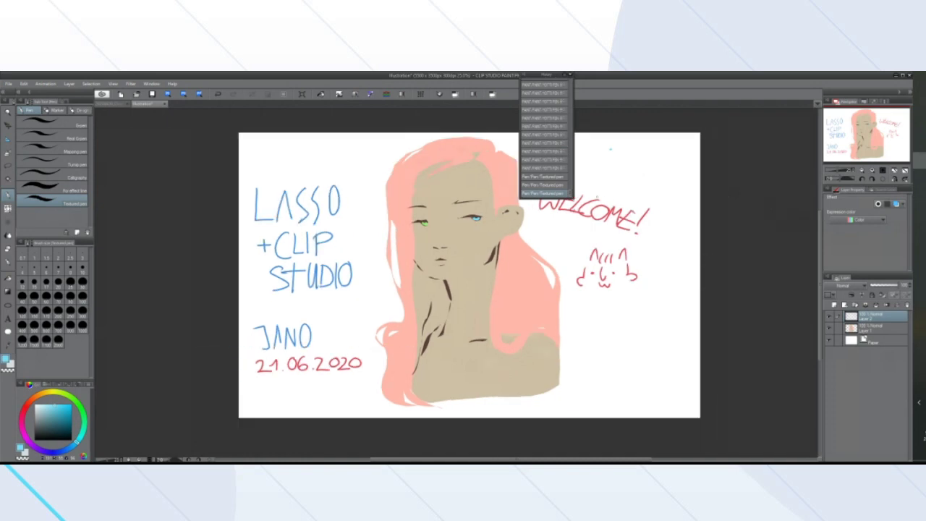
{"action": "scroll", "coordinate": [628, 175], "scroll_direction": "up", "scroll_amount": 1}
{"action": "key", "text": "ctrl+z"}
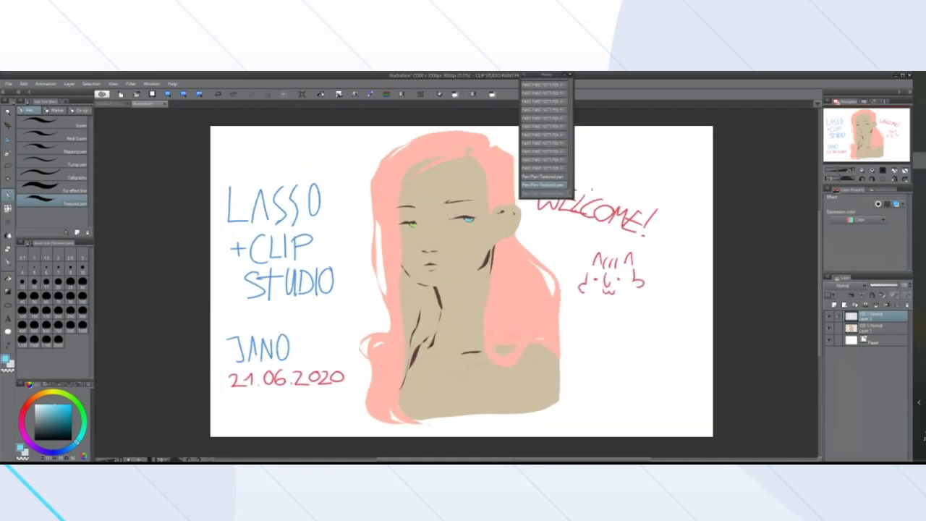
Jump back to one of the earliest states in the History palette and return to the latest Textured pen state
{"action": "scroll", "coordinate": [398, 235], "scroll_direction": "down", "scroll_amount": 2}
{"action": "scroll", "coordinate": [396, 221], "scroll_direction": "up", "scroll_amount": 2}
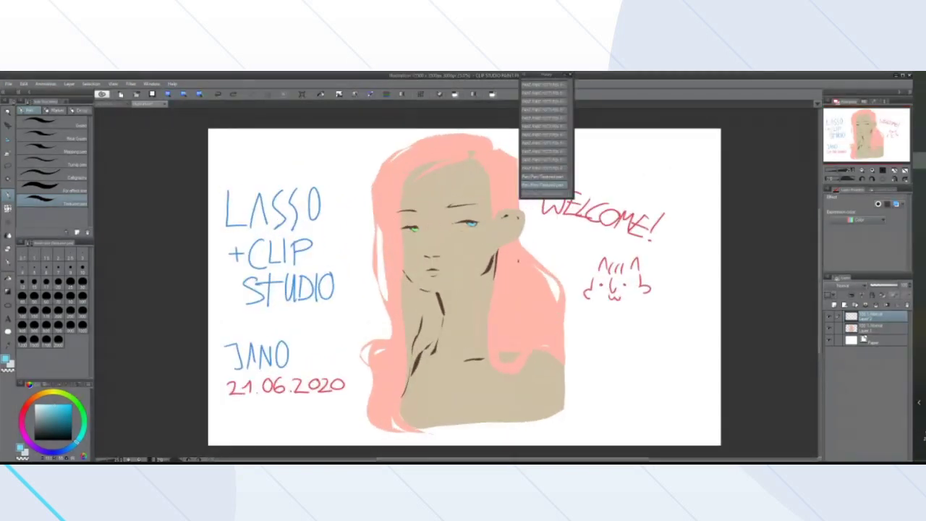
{"action": "scroll", "coordinate": [518, 260], "scroll_direction": "down", "scroll_amount": 1}
{"action": "scroll", "coordinate": [518, 261], "scroll_direction": "up", "scroll_amount": 2}
{"action": "left_click_drag", "start_coordinate": [571, 189], "coordinate": [578, 75]}
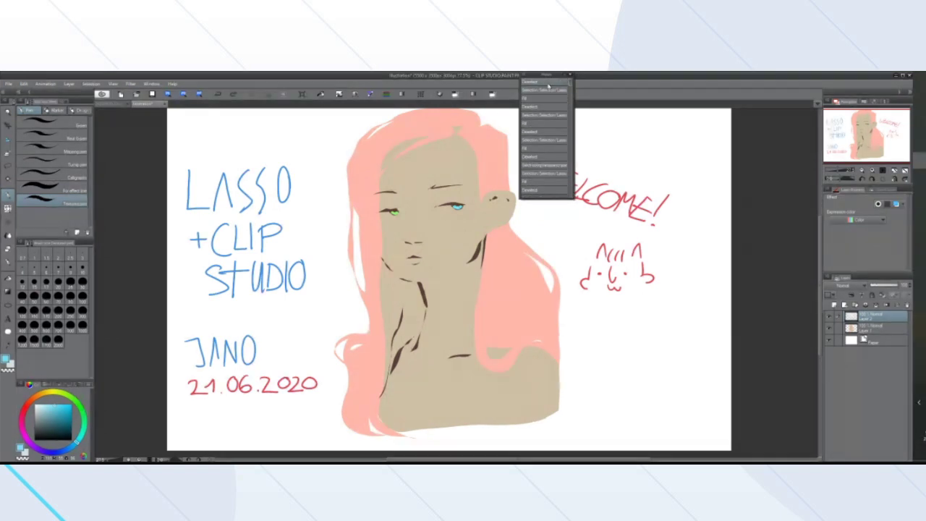
{"action": "left_click", "coordinate": [549, 86]}
{"action": "left_click_drag", "start_coordinate": [569, 84], "coordinate": [569, 192]}
{"action": "left_click", "coordinate": [552, 194]}
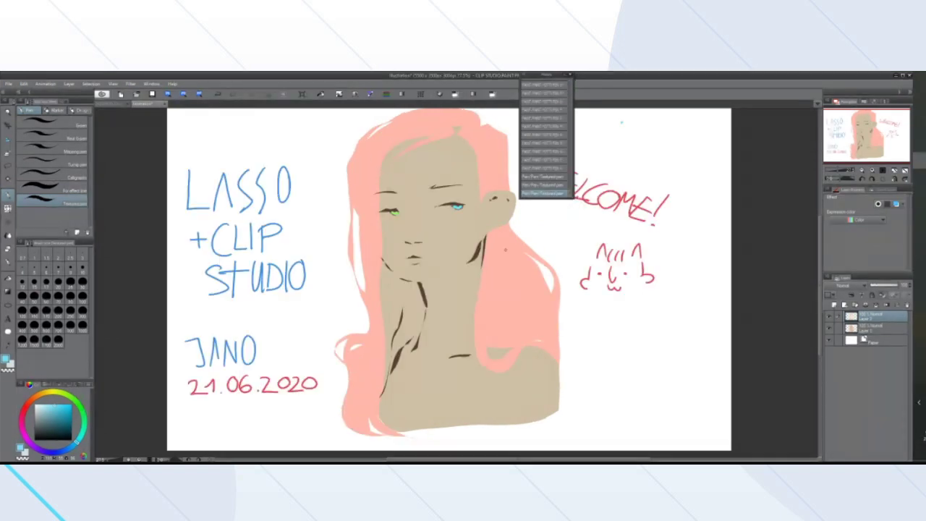
{"action": "scroll", "coordinate": [502, 260], "scroll_direction": "down", "scroll_amount": 3}
{"action": "scroll", "coordinate": [502, 260], "scroll_direction": "up", "scroll_amount": 3}
{"action": "scroll", "coordinate": [502, 264], "scroll_direction": "down", "scroll_amount": 1}
{"action": "scroll", "coordinate": [502, 264], "scroll_direction": "up", "scroll_amount": 1}
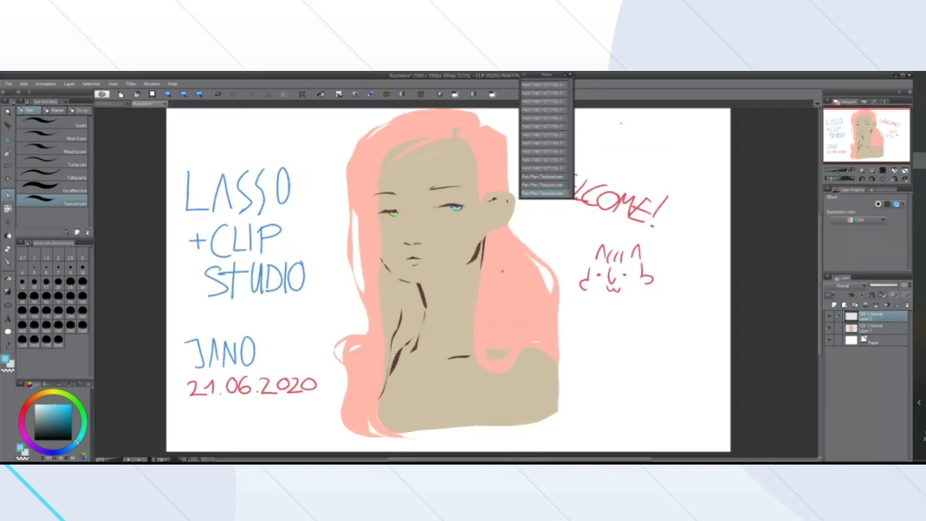
Browse the History palette's entries from the early lasso selections and fills to the latest pen strokes
{"action": "left_click_drag", "start_coordinate": [569, 192], "coordinate": [571, 123]}
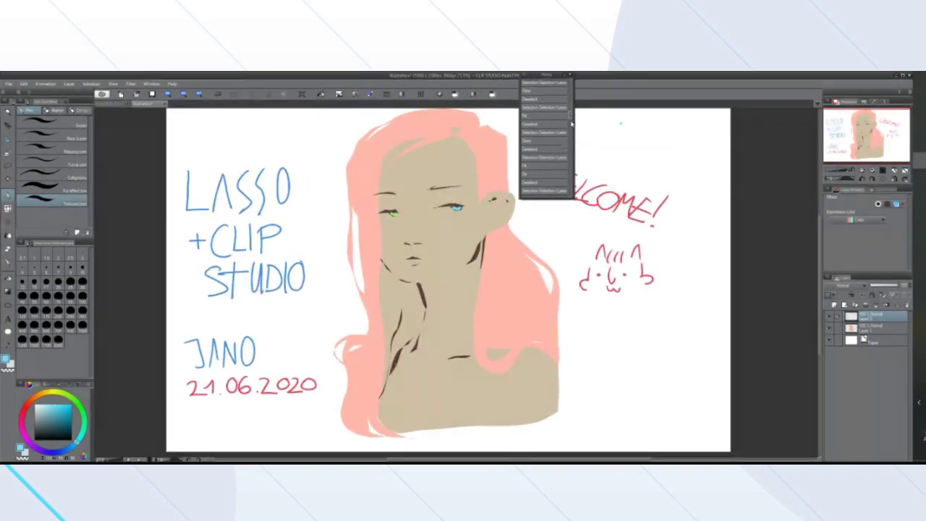
{"action": "scroll", "coordinate": [572, 125], "scroll_direction": "down", "scroll_amount": 5}
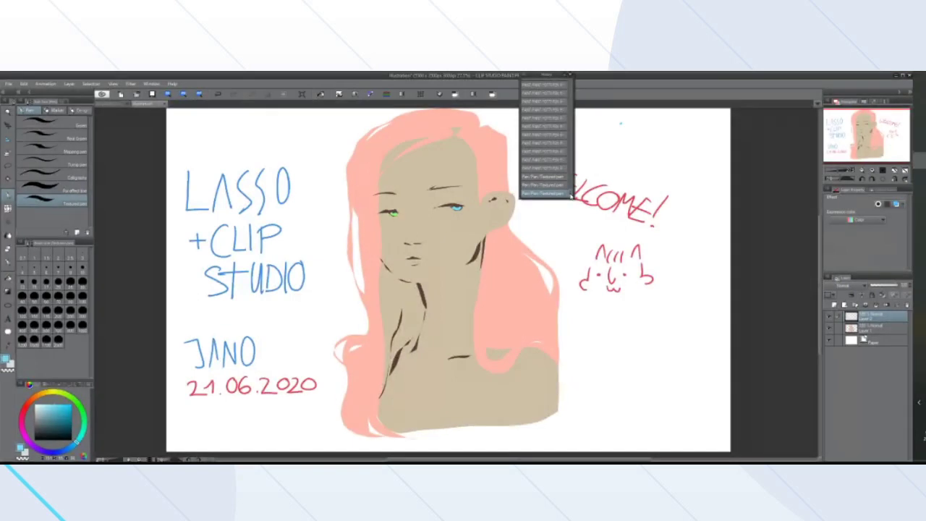
{"action": "scroll", "coordinate": [546, 138], "scroll_direction": "up", "scroll_amount": 5}
{"action": "left_click", "coordinate": [553, 89]}
{"action": "scroll", "coordinate": [548, 144], "scroll_direction": "down", "scroll_amount": 5}
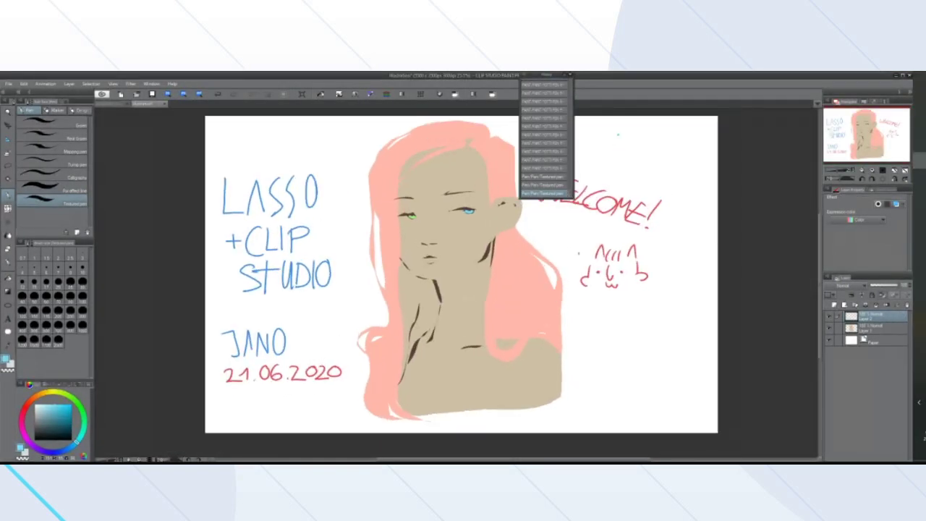
{"action": "mouse_move", "coordinate": [541, 74]}
{"action": "left_mouse_down"}
{"action": "mouse_move", "coordinate": [519, 74]}
{"action": "mouse_move", "coordinate": [553, 74]}
{"action": "mouse_move", "coordinate": [541, 75]}
{"action": "left_mouse_up"}
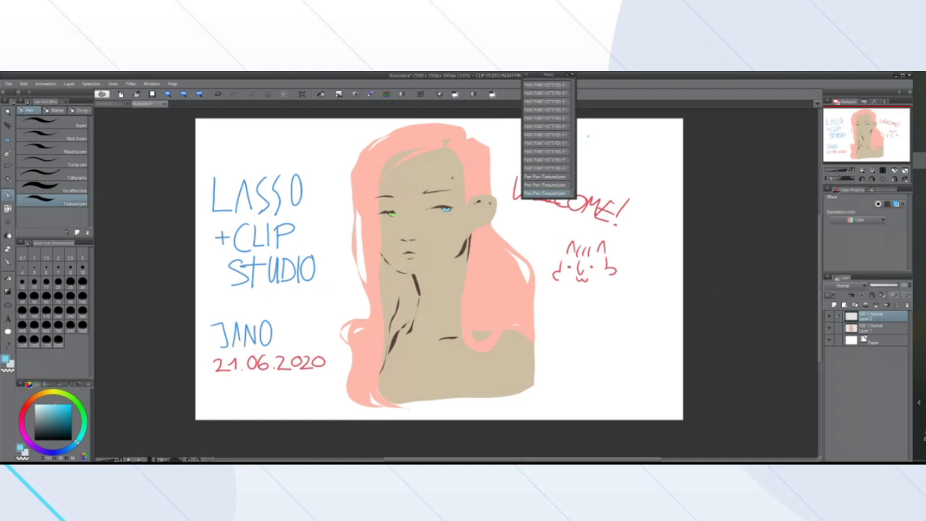
Paint four small test dots on the portrait's forehead with the Textured pen
{"action": "left_click", "coordinate": [453, 177]}
{"action": "left_click", "coordinate": [449, 176]}
{"action": "left_click", "coordinate": [447, 176]}
{"action": "left_click", "coordinate": [445, 174]}
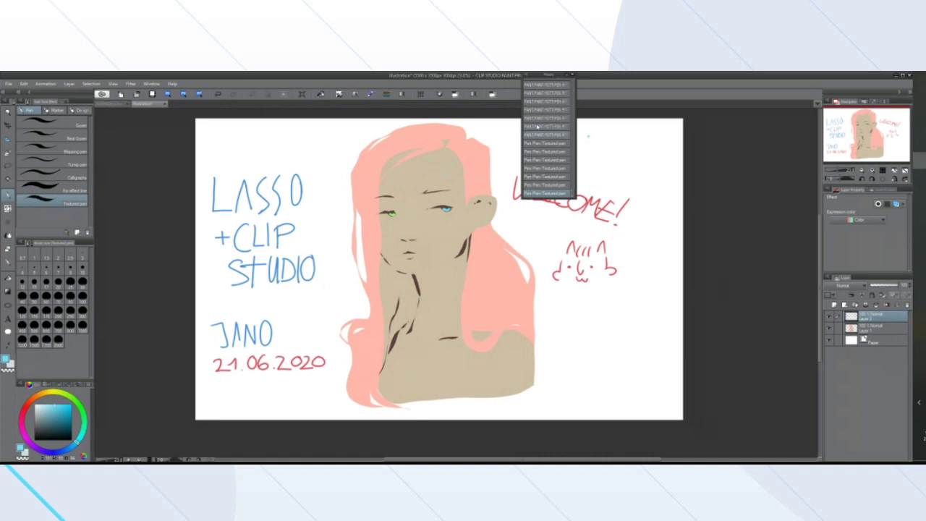
Revert the drawing in the History palette to the last state before the Textured pen strokes
{"action": "left_click", "coordinate": [535, 135]}
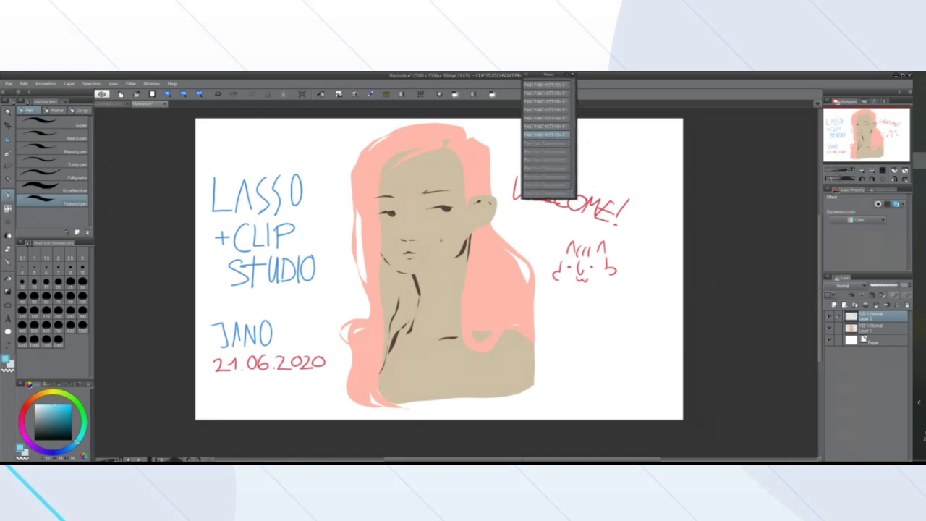
{"action": "scroll", "coordinate": [456, 257], "scroll_direction": "down", "scroll_amount": 2}
{"action": "scroll", "coordinate": [448, 254], "scroll_direction": "up", "scroll_amount": 3}
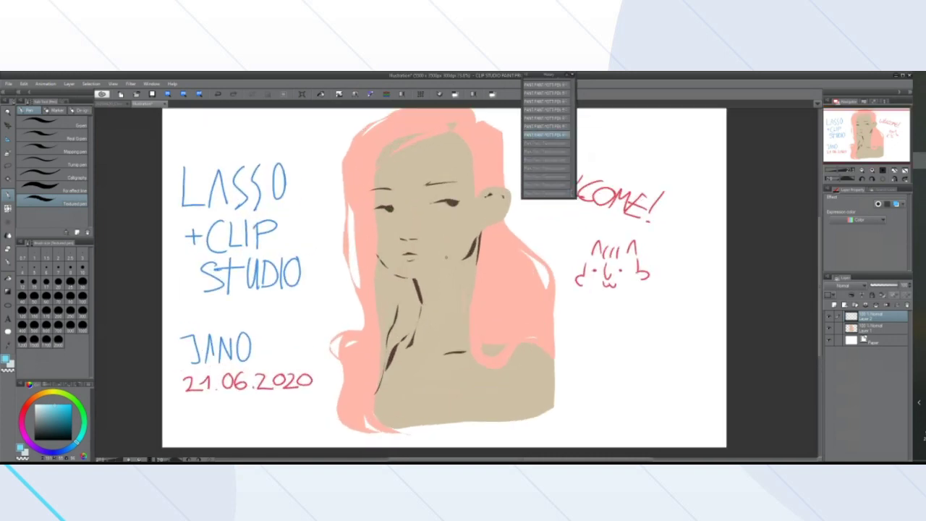
{"action": "scroll", "coordinate": [445, 260], "scroll_direction": "down", "scroll_amount": 1}
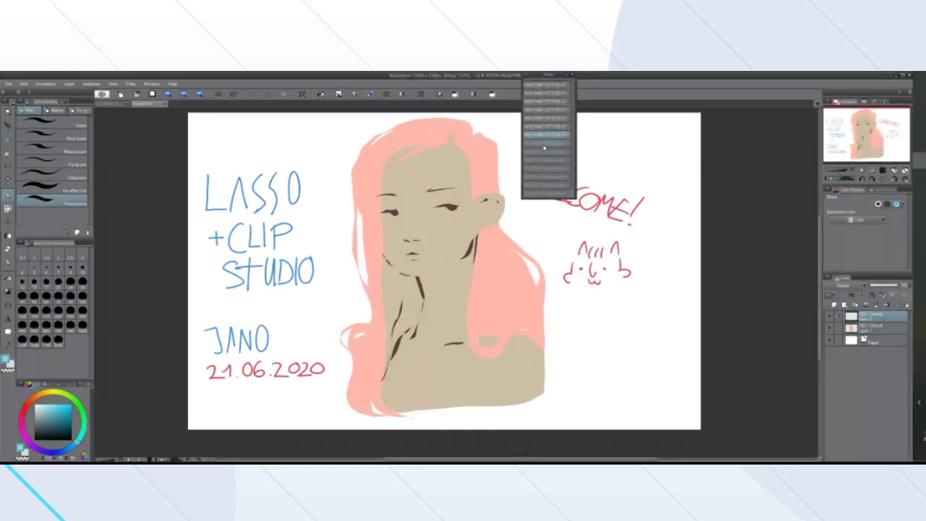
{"action": "scroll", "coordinate": [470, 194], "scroll_direction": "down", "scroll_amount": 3}
{"action": "scroll", "coordinate": [457, 194], "scroll_direction": "up", "scroll_amount": 2}
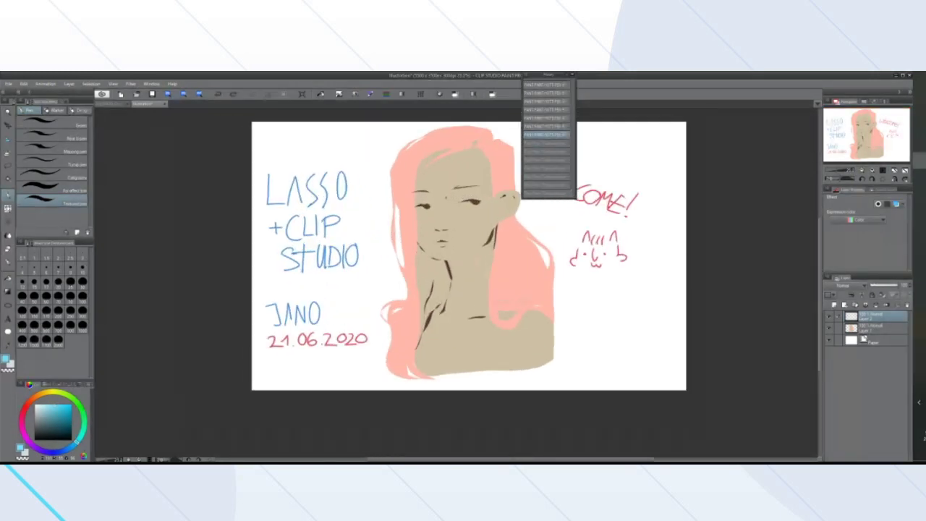
Paint a small light-blue scribble below the portrait's eye with the Textured pen and undo it
{"action": "scroll", "coordinate": [458, 194], "scroll_direction": "down", "scroll_amount": 2}
{"action": "scroll", "coordinate": [457, 194], "scroll_direction": "up", "scroll_amount": 1}
{"action": "scroll", "coordinate": [518, 166], "scroll_direction": "down", "scroll_amount": 2}
{"action": "scroll", "coordinate": [517, 167], "scroll_direction": "up", "scroll_amount": 4}
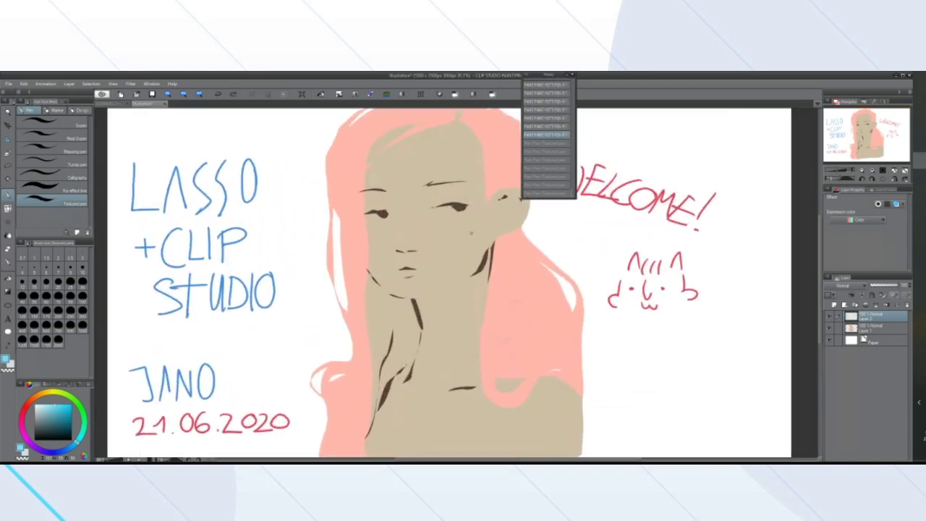
{"action": "scroll", "coordinate": [518, 166], "scroll_direction": "down", "scroll_amount": 1}
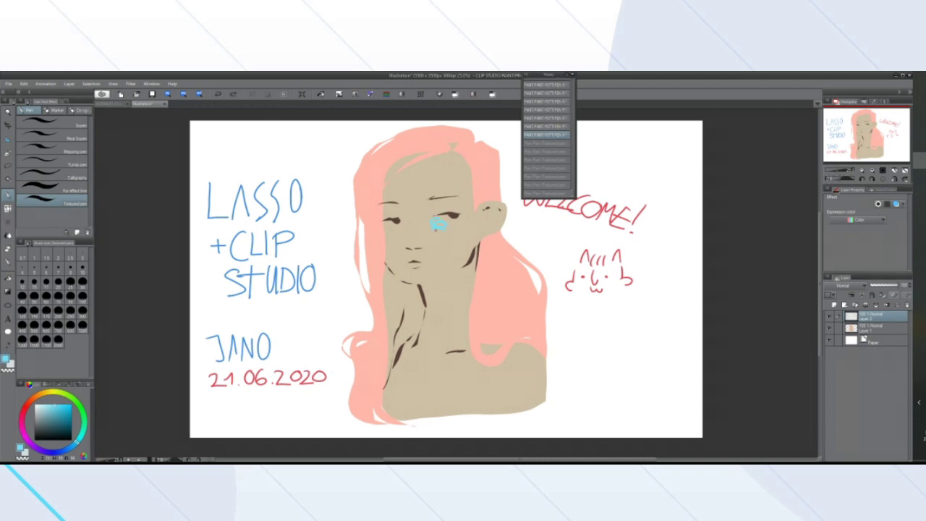
{"action": "left_click_drag", "start_coordinate": [436, 230], "coordinate": [439, 225]}
{"action": "key", "text": "ctrl+z"}
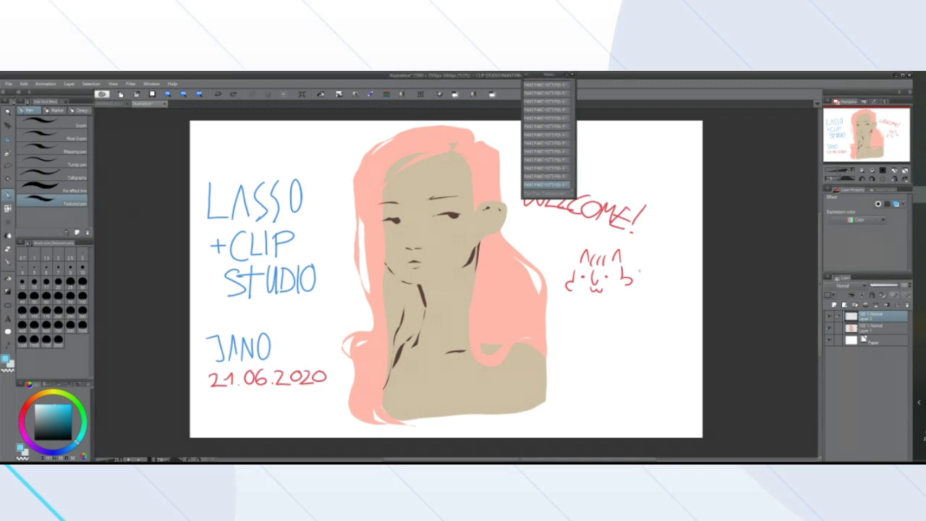
{"action": "mouse_move", "coordinate": [573, 195]}
{"action": "left_mouse_down"}
{"action": "mouse_move", "coordinate": [575, 181]}
{"action": "mouse_move", "coordinate": [577, 197]}
{"action": "left_mouse_up"}
{"action": "scroll", "coordinate": [480, 281], "scroll_direction": "up", "scroll_amount": 2}
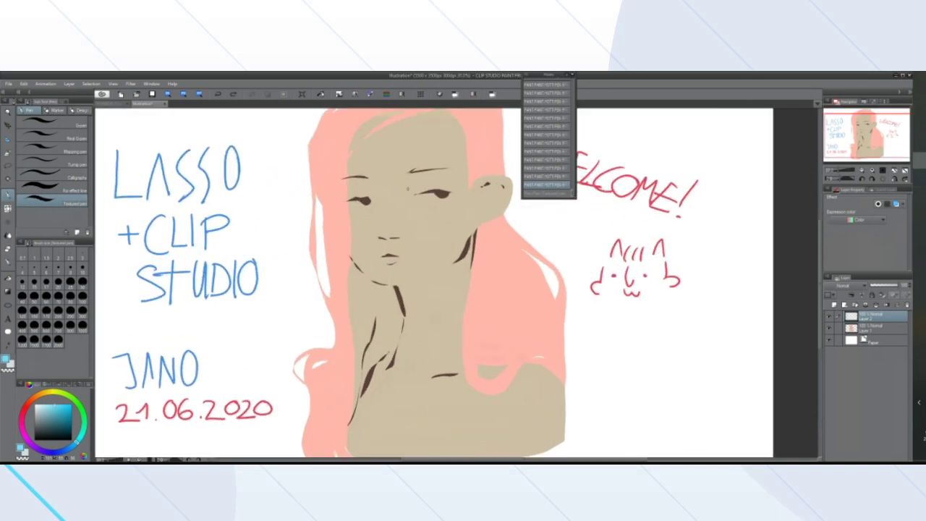
{"action": "scroll", "coordinate": [414, 177], "scroll_direction": "down", "scroll_amount": 1}
{"action": "scroll", "coordinate": [403, 187], "scroll_direction": "down", "scroll_amount": 2}
{"action": "scroll", "coordinate": [384, 203], "scroll_direction": "up", "scroll_amount": 3}
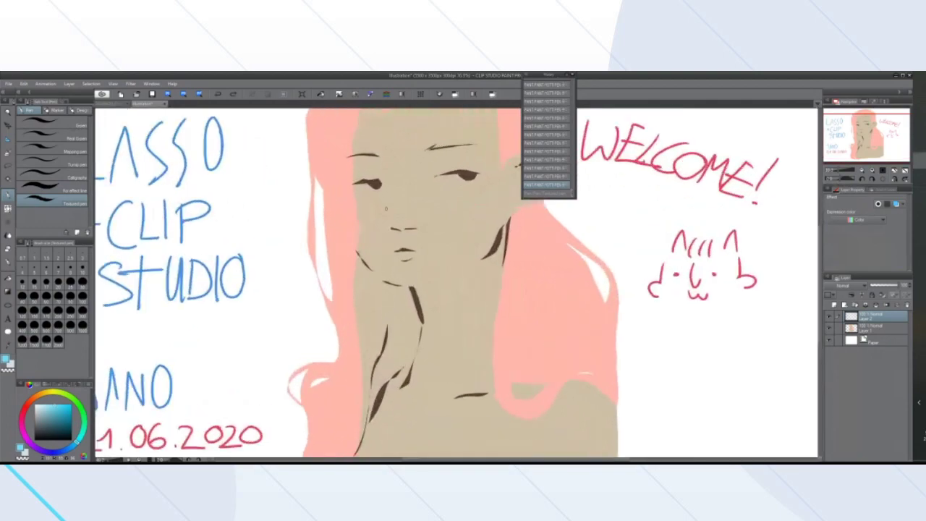
{"action": "scroll", "coordinate": [384, 202], "scroll_direction": "down", "scroll_amount": 2}
{"action": "scroll", "coordinate": [411, 180], "scroll_direction": "up", "scroll_amount": 4}
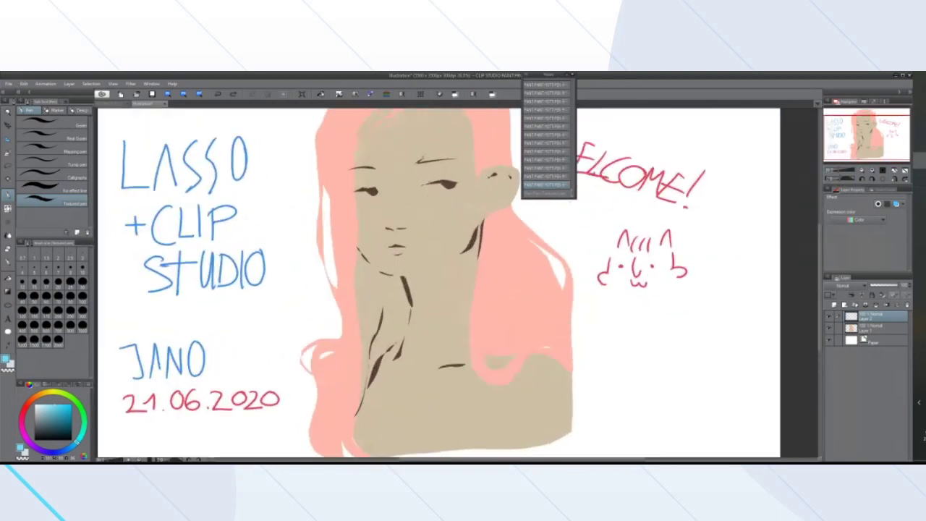
{"action": "scroll", "coordinate": [411, 180], "scroll_direction": "down", "scroll_amount": 3}
{"action": "scroll", "coordinate": [443, 283], "scroll_direction": "up", "scroll_amount": 4}
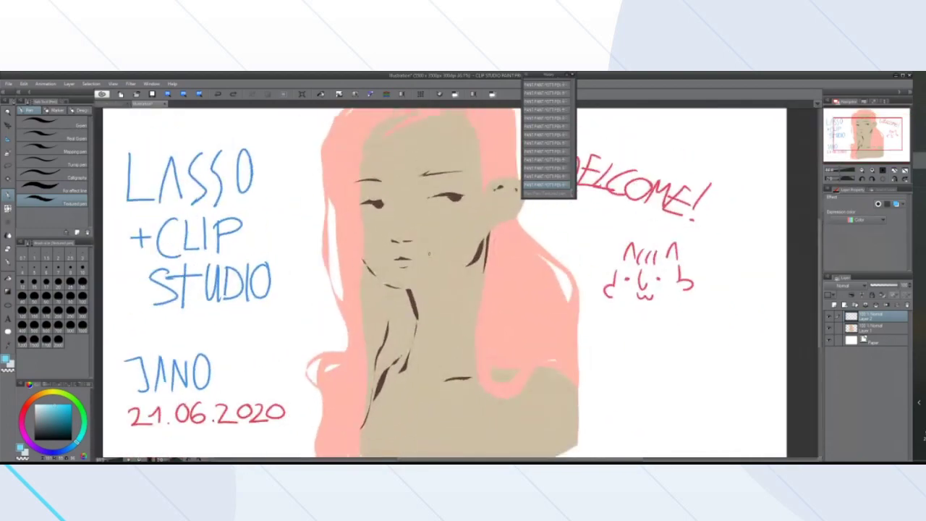
{"action": "scroll", "coordinate": [443, 284], "scroll_direction": "down", "scroll_amount": 2}
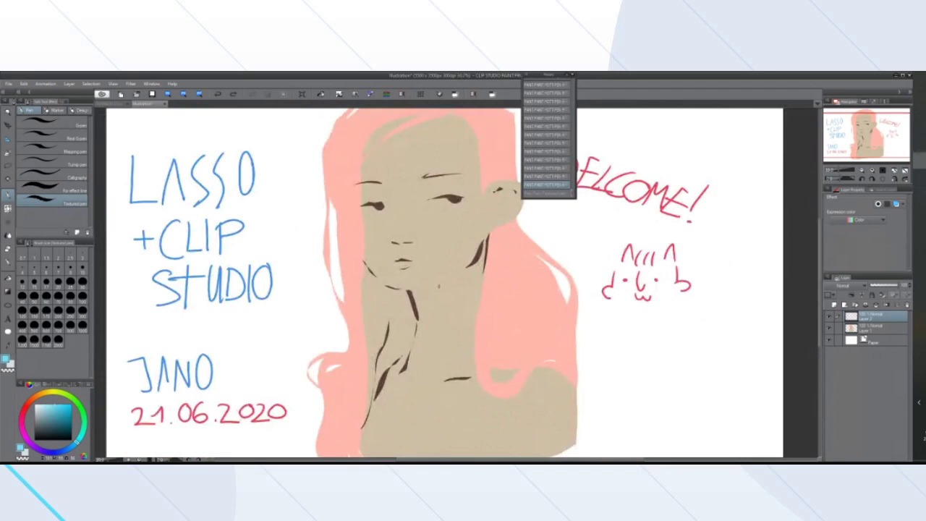
{"action": "mouse_move", "coordinate": [572, 194]}
{"action": "left_mouse_down"}
{"action": "mouse_move", "coordinate": [577, 96]}
{"action": "mouse_move", "coordinate": [588, 241]}
{"action": "left_mouse_up"}
{"action": "scroll", "coordinate": [622, 195], "scroll_direction": "down", "scroll_amount": 2}
{"action": "scroll", "coordinate": [608, 203], "scroll_direction": "up", "scroll_amount": 2}
{"action": "scroll", "coordinate": [579, 224], "scroll_direction": "down", "scroll_amount": 2}
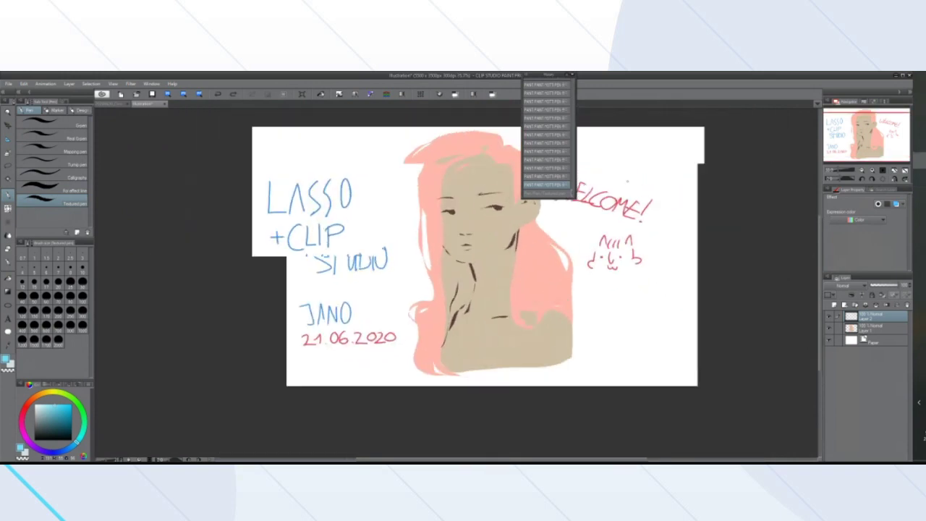
{"action": "scroll", "coordinate": [565, 232], "scroll_direction": "up", "scroll_amount": 2}
{"action": "scroll", "coordinate": [564, 231], "scroll_direction": "down", "scroll_amount": 2}
{"action": "scroll", "coordinate": [618, 207], "scroll_direction": "down", "scroll_amount": 1}
{"action": "scroll", "coordinate": [617, 207], "scroll_direction": "up", "scroll_amount": 3}
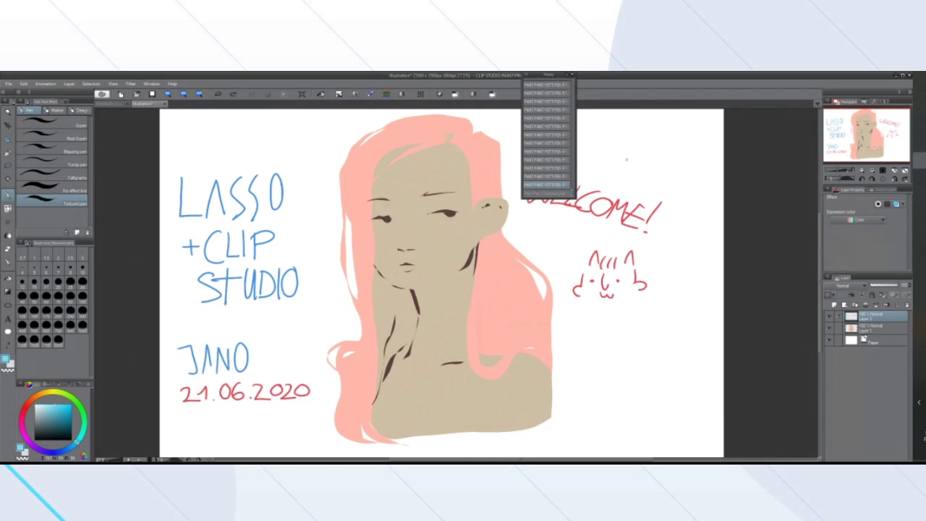
Jump back to the earliest lasso selection state in the History palette
{"action": "left_click_drag", "start_coordinate": [573, 193], "coordinate": [570, 82]}
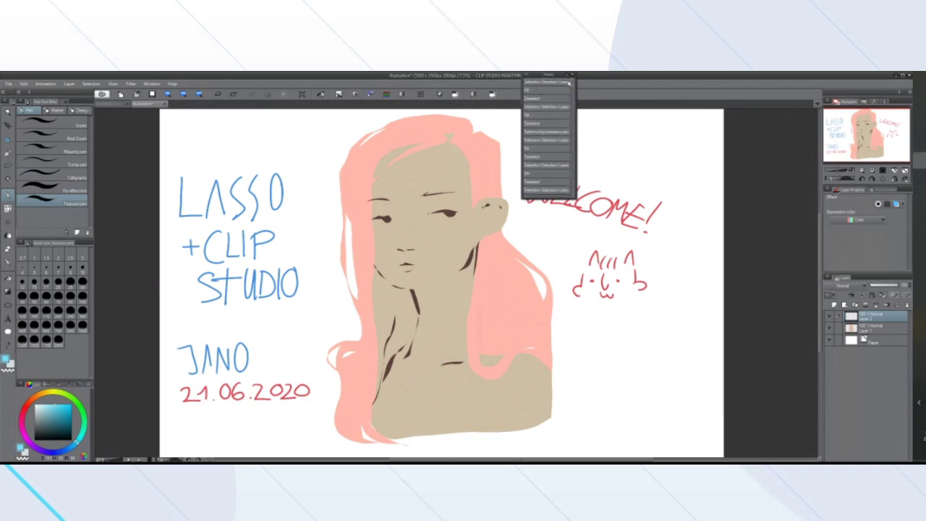
{"action": "key", "text": "ctrl+minus"}
{"action": "key", "text": "ctrl+minus"}
{"action": "key", "text": "ctrl+minus"}
{"action": "key", "text": "ctrl+minus"}
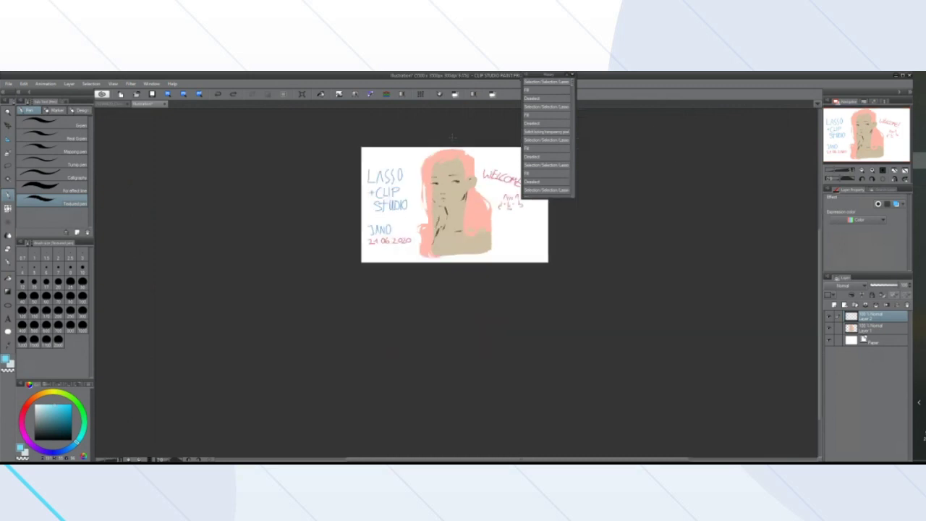
{"action": "key", "text": "ctrl+minus"}
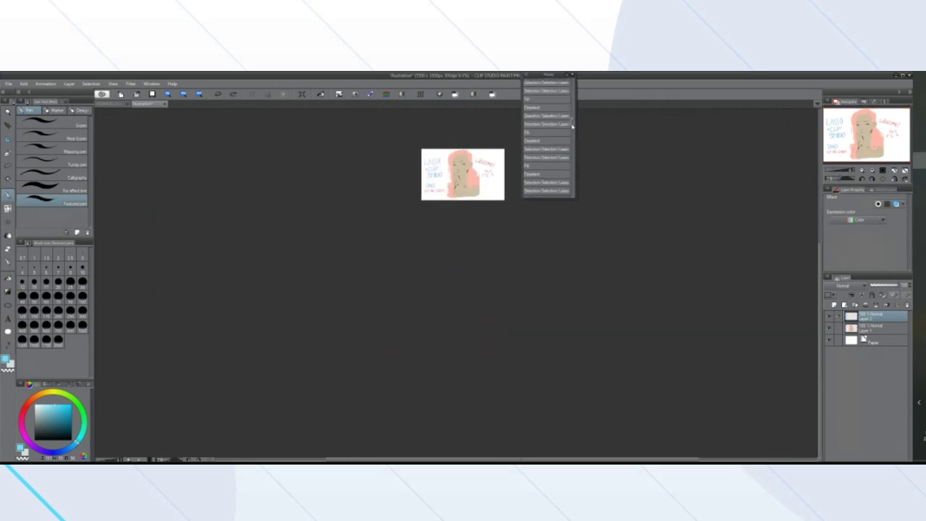
{"action": "left_click", "coordinate": [555, 82]}
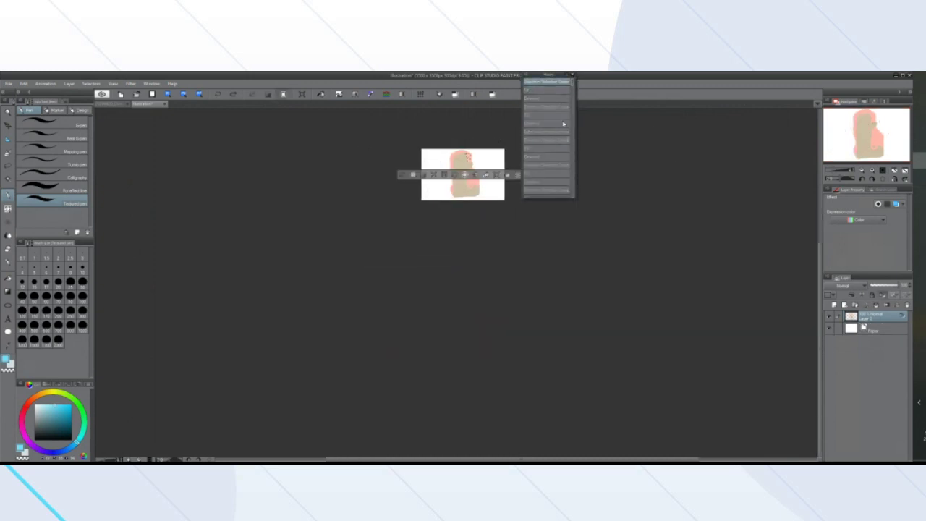
Browse the History palette from the latest pen entries back to the earliest lasso selection
{"action": "left_click_drag", "start_coordinate": [571, 84], "coordinate": [584, 201]}
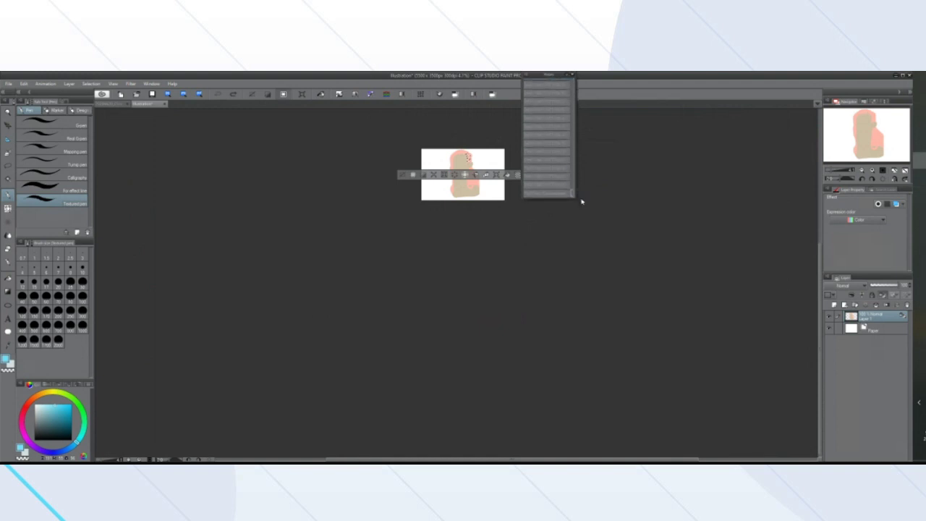
{"action": "scroll", "coordinate": [438, 194], "scroll_direction": "down", "scroll_amount": 1}
{"action": "scroll", "coordinate": [432, 186], "scroll_direction": "up", "scroll_amount": 2}
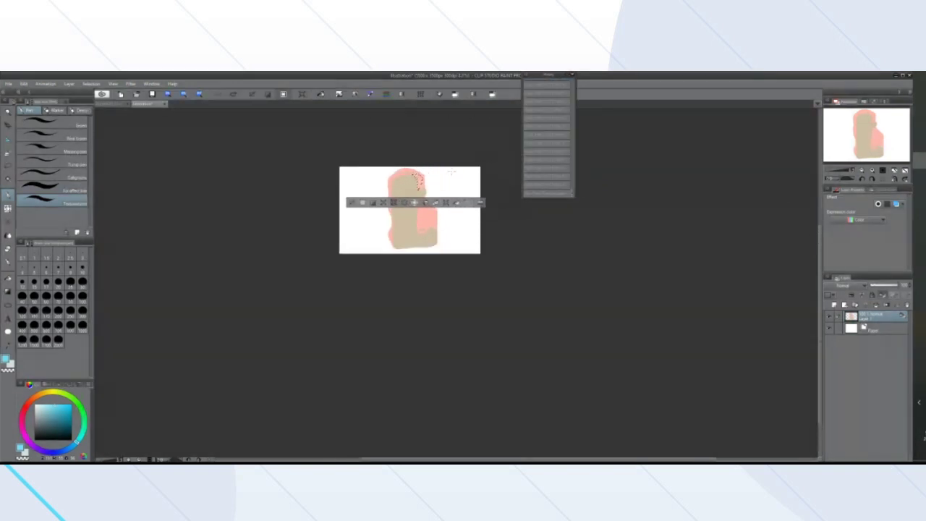
{"action": "scroll", "coordinate": [378, 208], "scroll_direction": "up", "scroll_amount": 5}
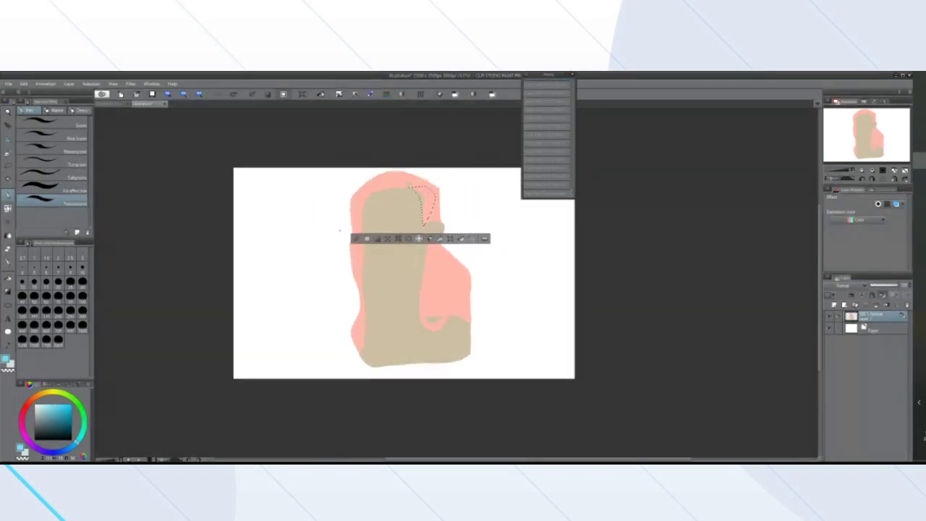
{"action": "scroll", "coordinate": [456, 259], "scroll_direction": "down", "scroll_amount": 2}
{"action": "scroll", "coordinate": [475, 262], "scroll_direction": "up", "scroll_amount": 1}
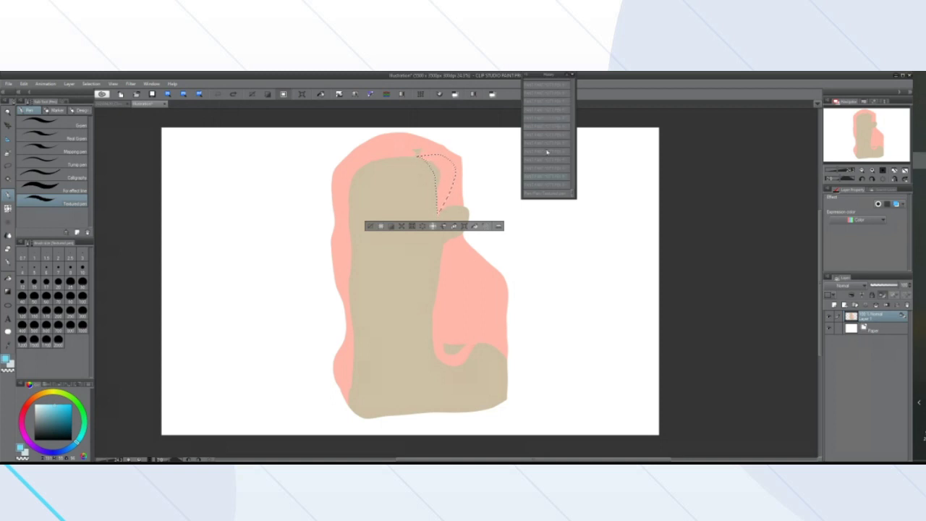
{"action": "left_click_drag", "start_coordinate": [572, 193], "coordinate": [570, 80]}
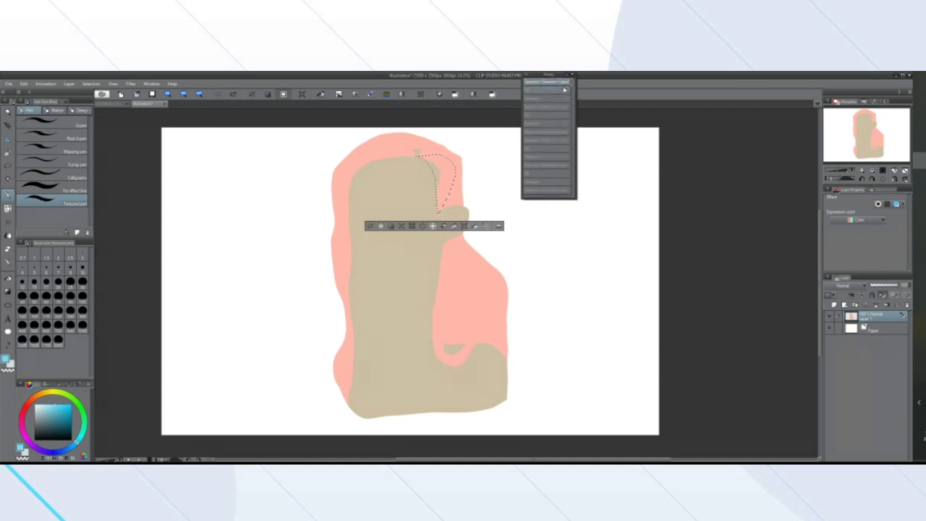
{"action": "left_click", "coordinate": [565, 88]}
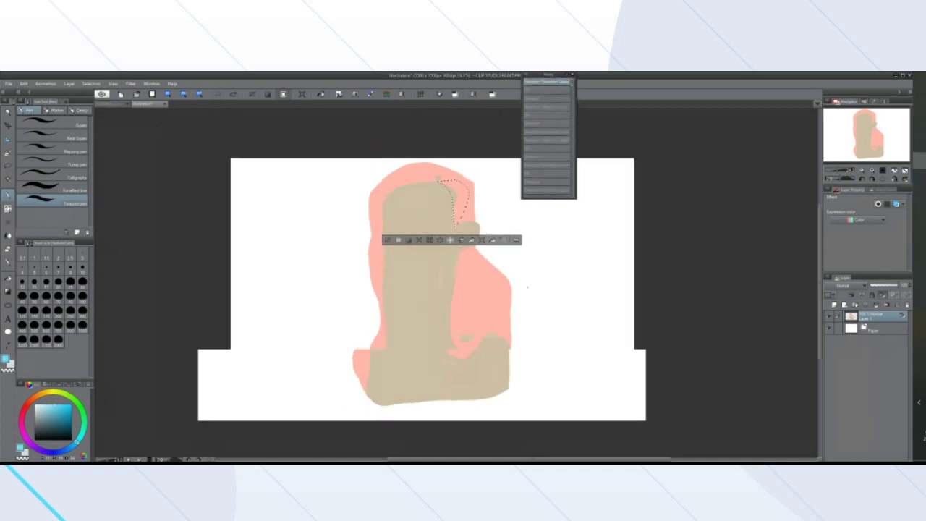
{"action": "scroll", "coordinate": [566, 272], "scroll_direction": "down", "scroll_amount": 3}
{"action": "scroll", "coordinate": [576, 293], "scroll_direction": "up", "scroll_amount": 1}
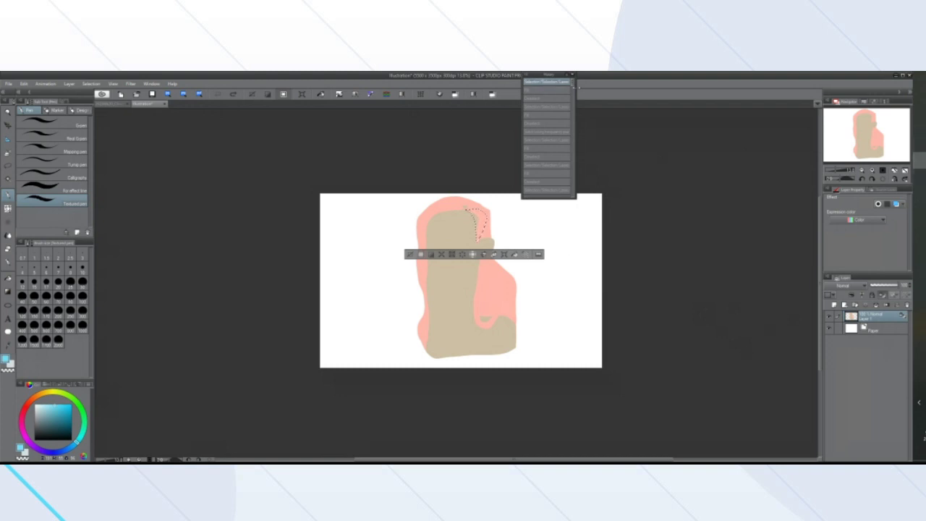
Restore the latest Textured pen state in the History palette and step back to the entry just before it
{"action": "left_click_drag", "start_coordinate": [572, 84], "coordinate": [577, 207]}
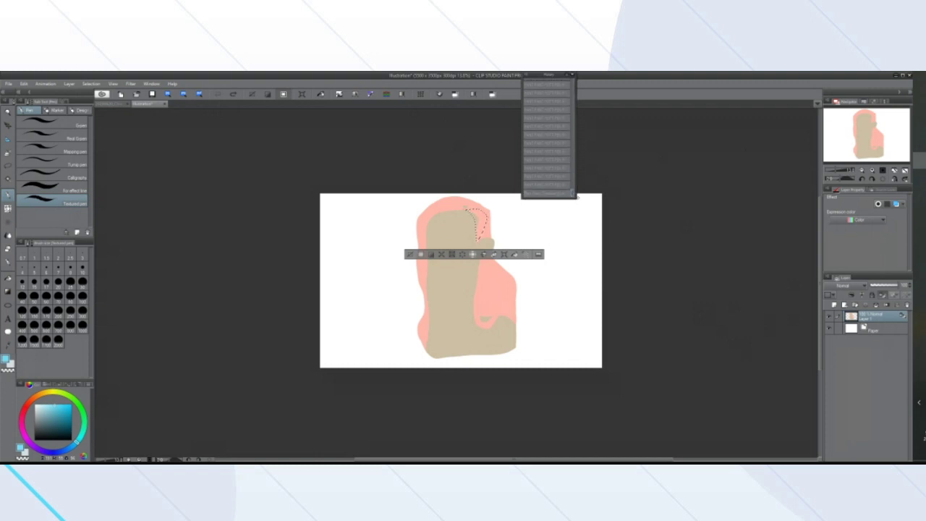
{"action": "mouse_move", "coordinate": [576, 197]}
{"action": "left_mouse_down"}
{"action": "mouse_move", "coordinate": [568, 111]}
{"action": "mouse_move", "coordinate": [571, 202]}
{"action": "left_mouse_up"}
{"action": "left_click", "coordinate": [546, 193]}
{"action": "scroll", "coordinate": [455, 218], "scroll_direction": "up", "scroll_amount": 3}
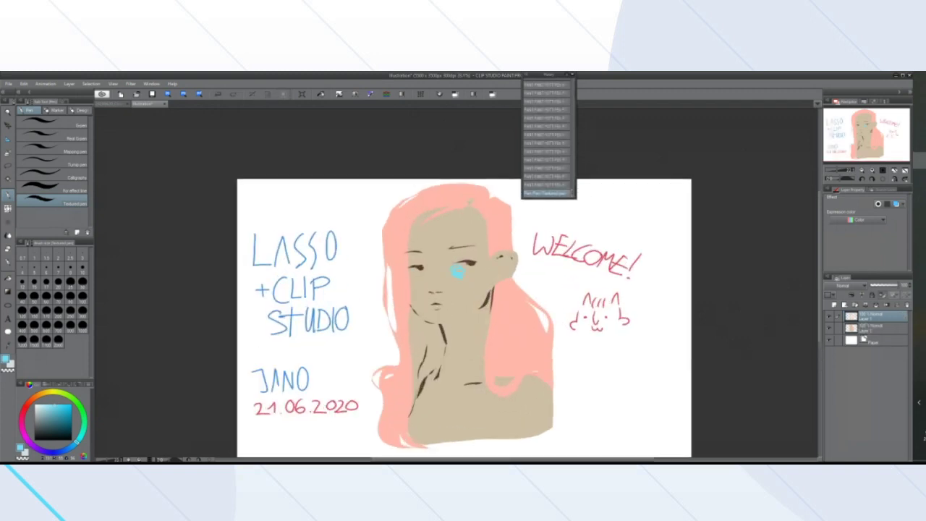
{"action": "left_click", "coordinate": [541, 187]}
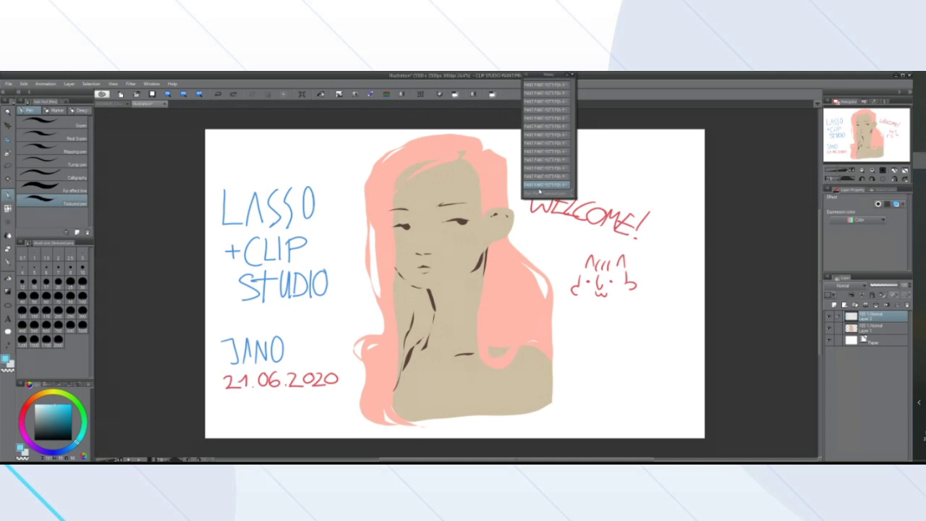
{"action": "scroll", "coordinate": [557, 119], "scroll_direction": "up", "scroll_amount": 1}
{"action": "scroll", "coordinate": [530, 202], "scroll_direction": "down", "scroll_amount": 2}
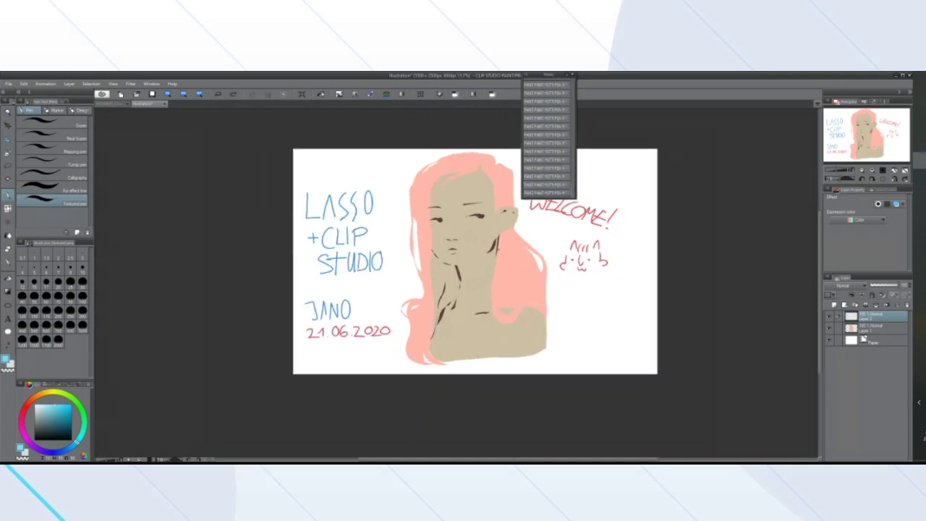
{"action": "scroll", "coordinate": [502, 302], "scroll_direction": "down", "scroll_amount": 2}
{"action": "scroll", "coordinate": [610, 256], "scroll_direction": "up", "scroll_amount": 3}
{"action": "scroll", "coordinate": [609, 256], "scroll_direction": "down", "scroll_amount": 2}
{"action": "scroll", "coordinate": [609, 256], "scroll_direction": "up", "scroll_amount": 2}
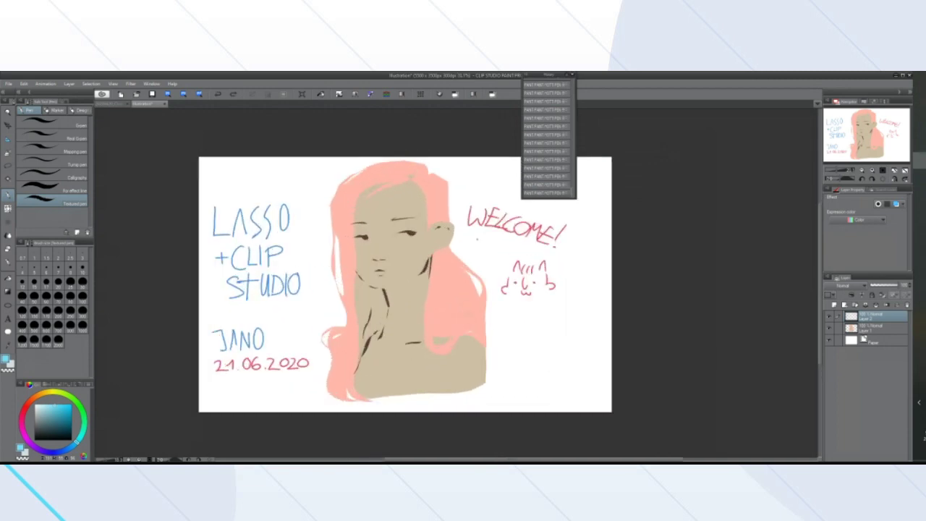
{"action": "scroll", "coordinate": [478, 238], "scroll_direction": "down", "scroll_amount": 1}
{"action": "scroll", "coordinate": [433, 282], "scroll_direction": "up", "scroll_amount": 3}
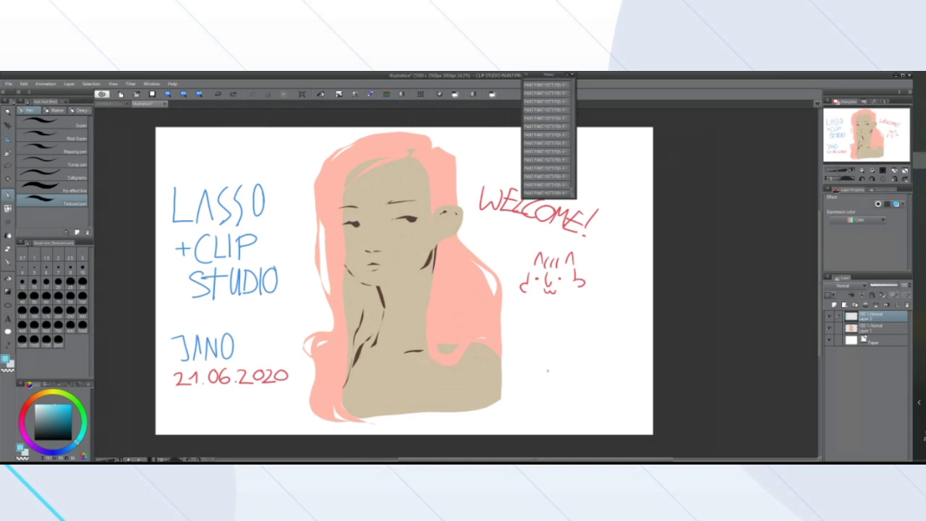
{"action": "scroll", "coordinate": [547, 371], "scroll_direction": "down", "scroll_amount": 1}
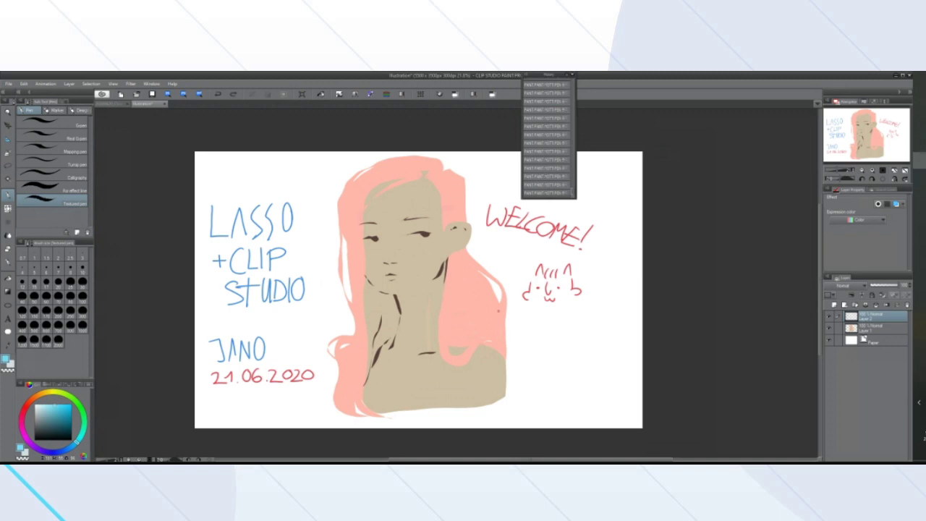
{"action": "scroll", "coordinate": [510, 305], "scroll_direction": "down", "scroll_amount": 4}
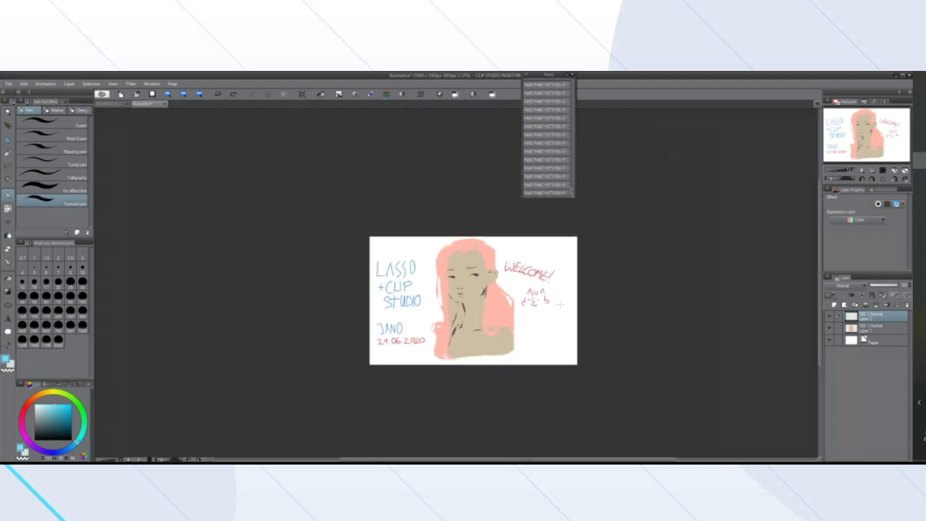
{"action": "scroll", "coordinate": [556, 301], "scroll_direction": "up", "scroll_amount": 4}
{"action": "scroll", "coordinate": [531, 327], "scroll_direction": "down", "scroll_amount": 4}
{"action": "scroll", "coordinate": [434, 372], "scroll_direction": "up", "scroll_amount": 3}
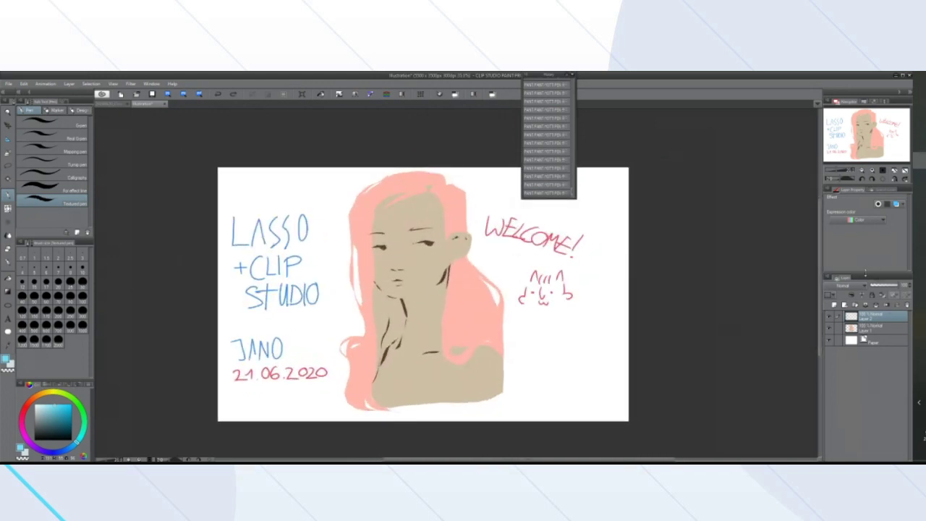
Resize the Layer palette's height several times, leaving it just tall enough to show its three layers
{"action": "left_click_drag", "start_coordinate": [868, 274], "coordinate": [870, 244]}
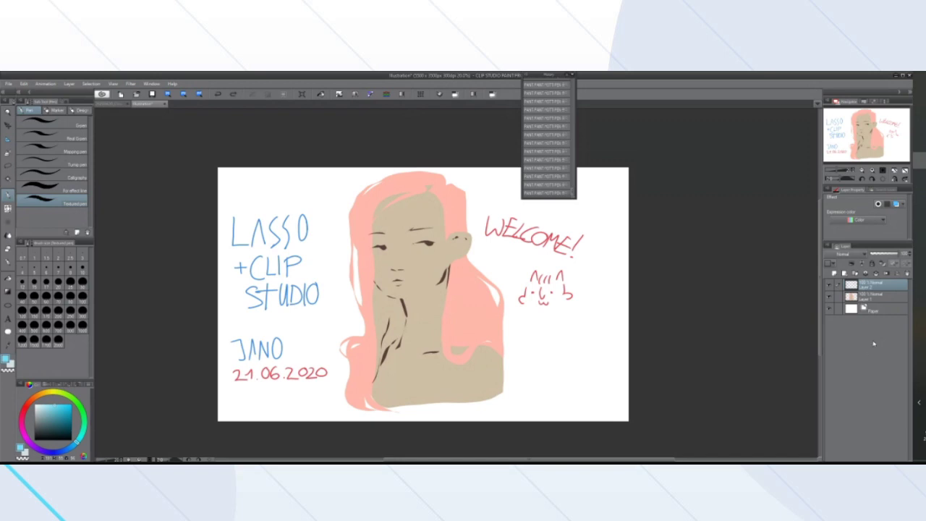
{"action": "left_click_drag", "start_coordinate": [854, 243], "coordinate": [854, 238]}
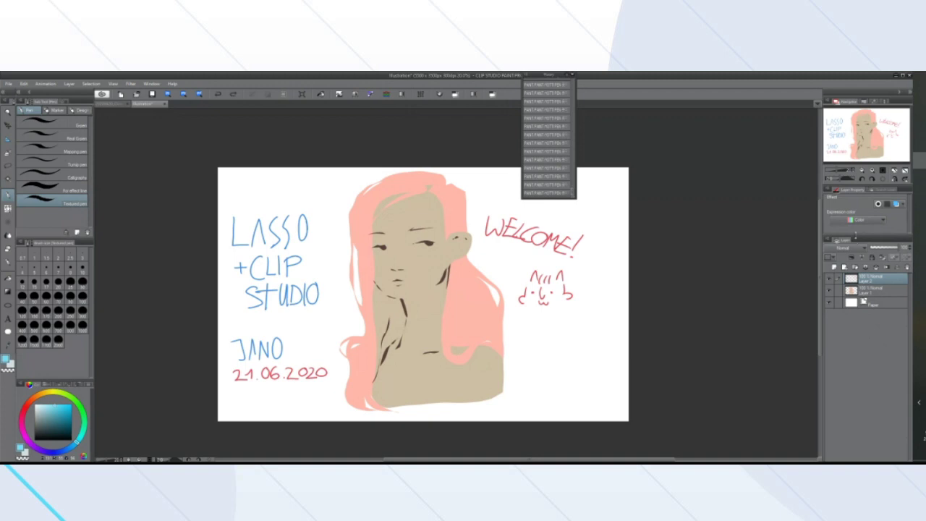
{"action": "left_click_drag", "start_coordinate": [855, 235], "coordinate": [855, 370]}
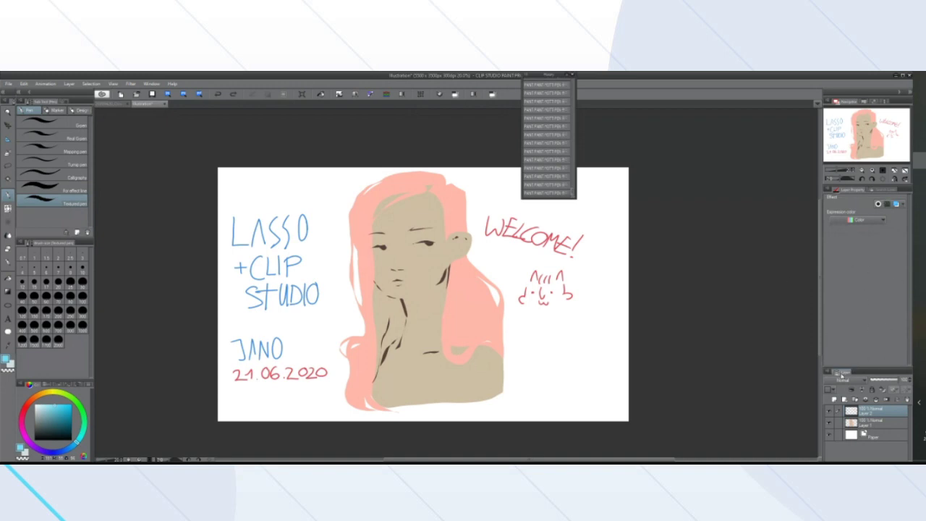
{"action": "left_click_drag", "start_coordinate": [844, 369], "coordinate": [843, 262]}
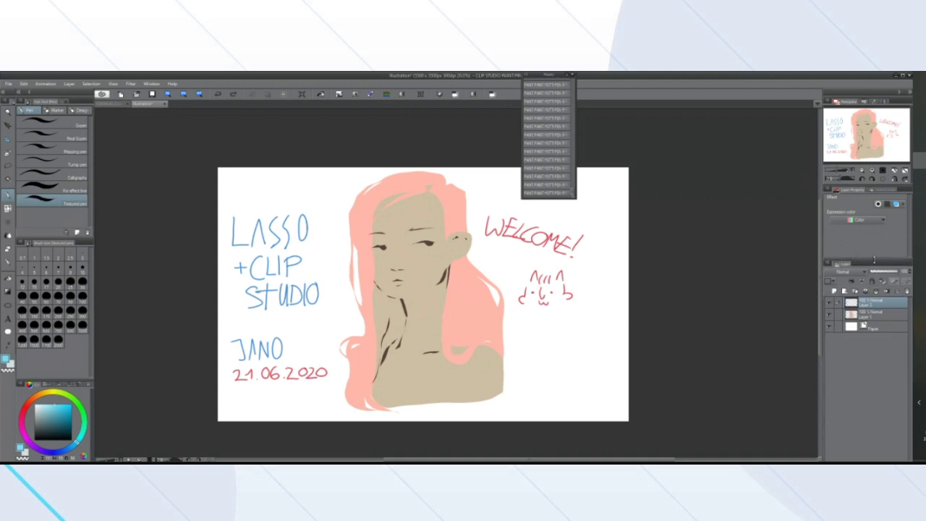
{"action": "left_click_drag", "start_coordinate": [873, 261], "coordinate": [873, 389]}
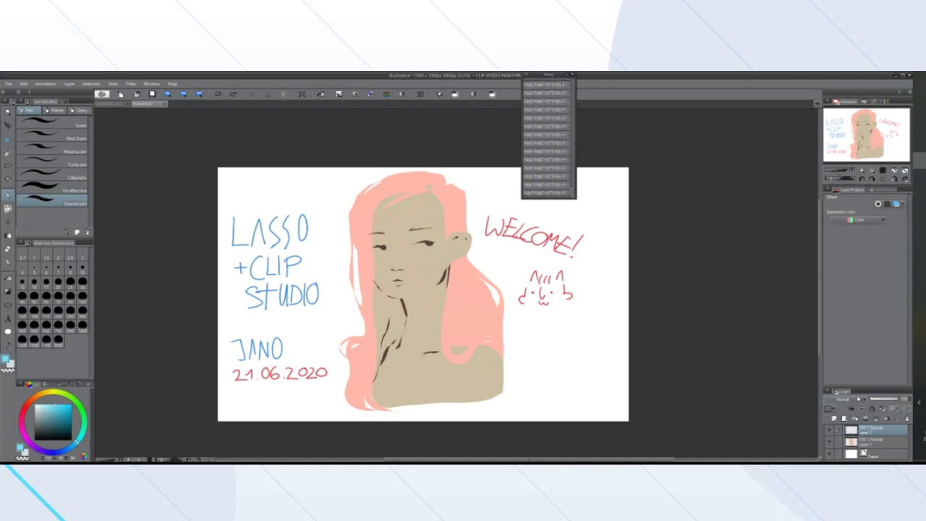
Increase the Layer palette's height well beyond its three layers and hide the portrait on Layer 1
{"action": "left_click_drag", "start_coordinate": [861, 391], "coordinate": [854, 269]}
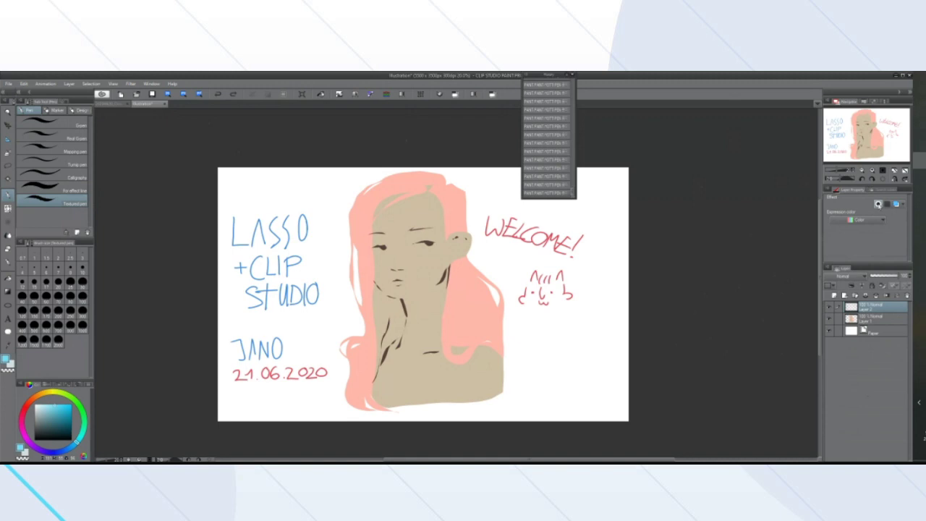
{"action": "scroll", "coordinate": [423, 294], "scroll_direction": "down", "scroll_amount": 2}
{"action": "scroll", "coordinate": [423, 294], "scroll_direction": "up", "scroll_amount": 4}
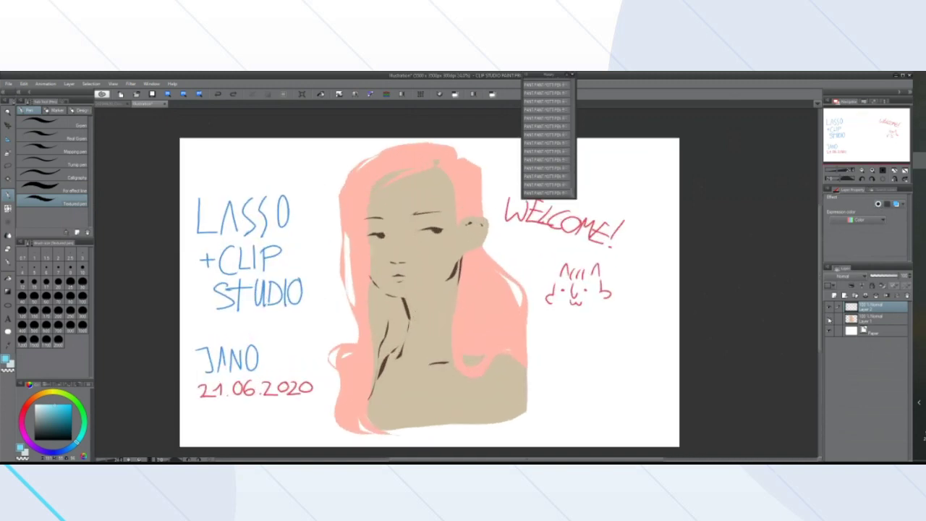
{"action": "left_click", "coordinate": [829, 319]}
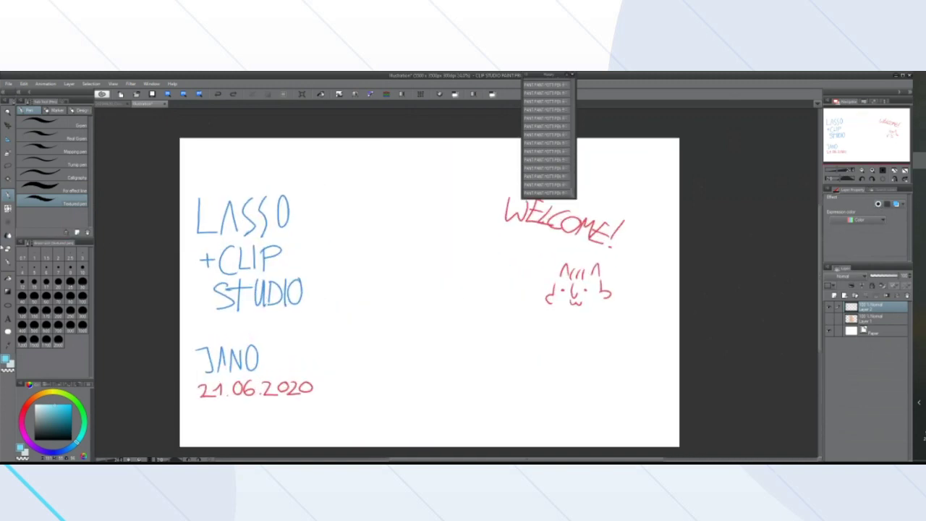
Switch to the PAINT pens and give Layer 2's handwriting a border effect with a black edge colour and increased edge thickness
{"action": "left_click", "coordinate": [8, 265]}
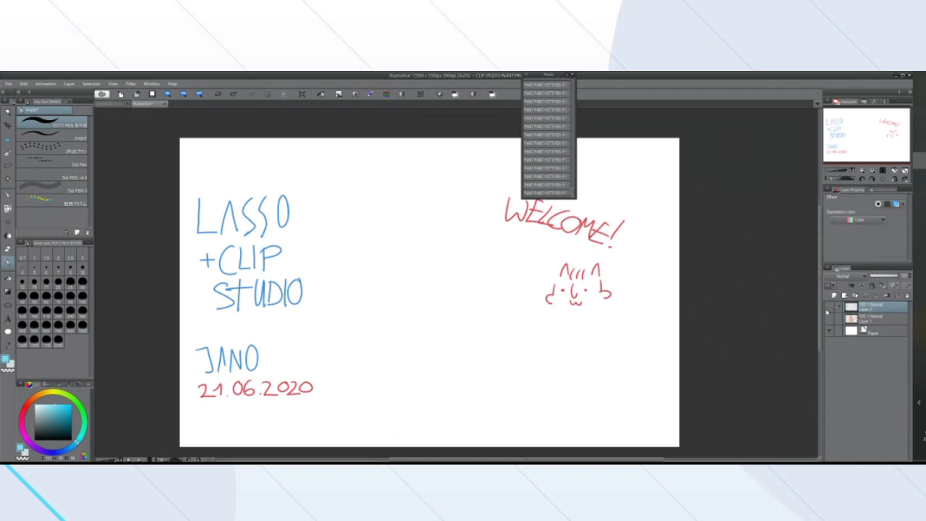
{"action": "left_click", "coordinate": [878, 203]}
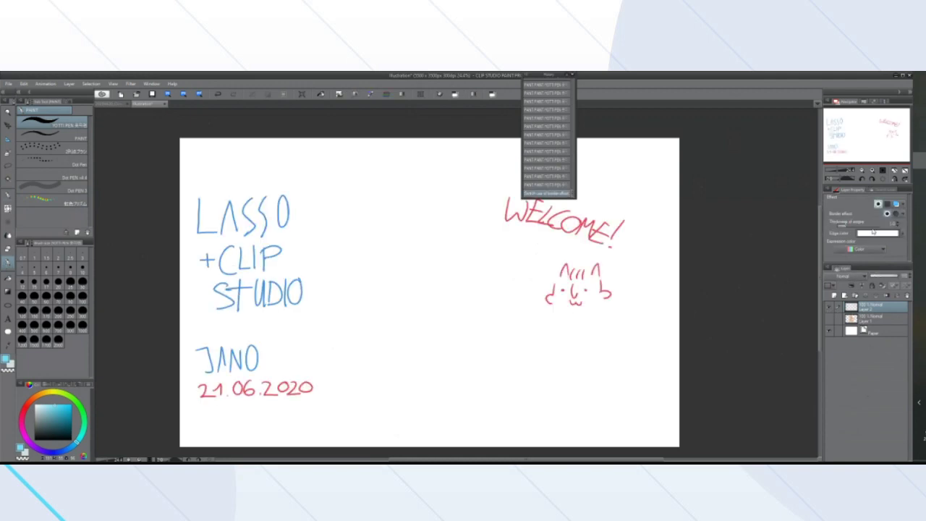
{"action": "left_click", "coordinate": [874, 232]}
{"action": "left_click_drag", "start_coordinate": [51, 427], "coordinate": [34, 439]}
{"action": "left_click", "coordinate": [885, 231]}
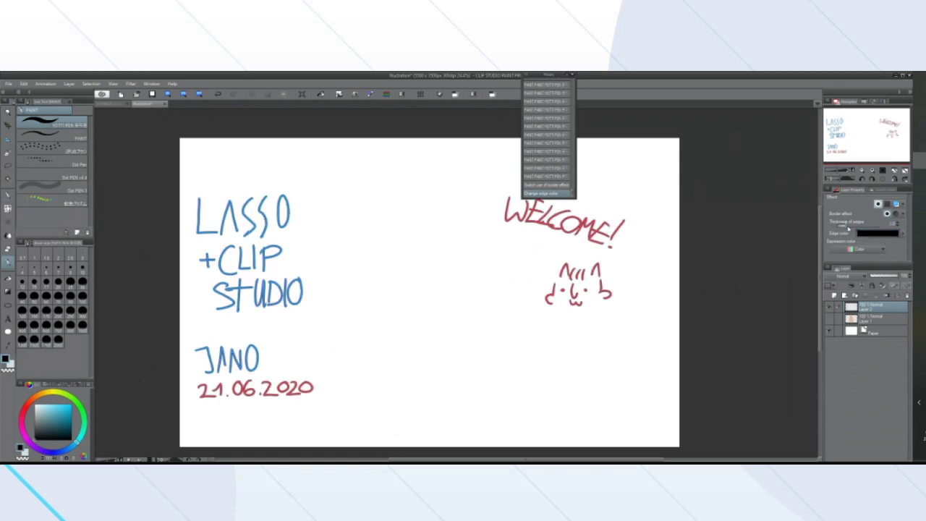
{"action": "left_click_drag", "start_coordinate": [847, 226], "coordinate": [858, 228]}
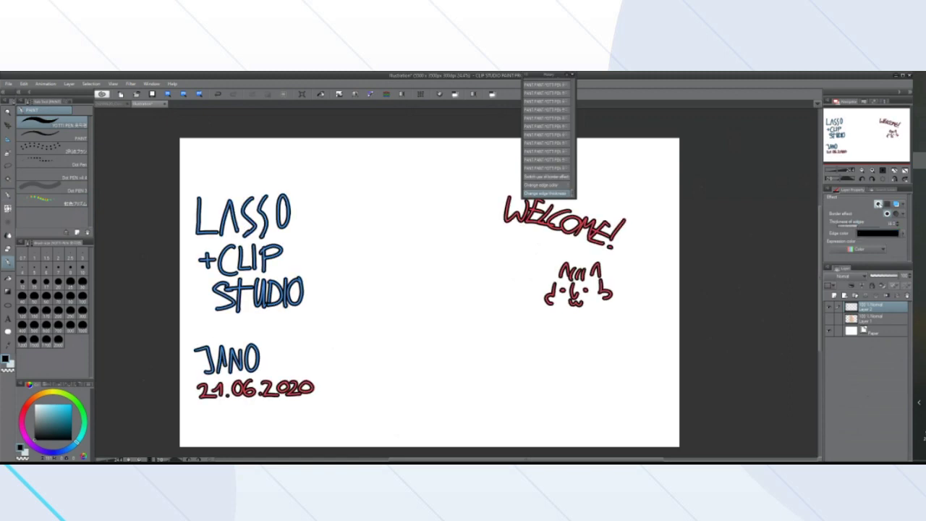
Toggle Layer 2's border effect off and on several times to compare the lettering with and without outlines
{"action": "left_click", "coordinate": [879, 204]}
{"action": "left_click", "coordinate": [879, 204]}
{"action": "left_click", "coordinate": [878, 204]}
{"action": "left_click", "coordinate": [879, 204]}
{"action": "left_click", "coordinate": [878, 204]}
{"action": "left_click", "coordinate": [879, 204]}
Examine the black-outlined lettering and face doodle on Layer 2 at different zoom levels
{"action": "scroll", "coordinate": [502, 312], "scroll_direction": "down", "scroll_amount": 3}
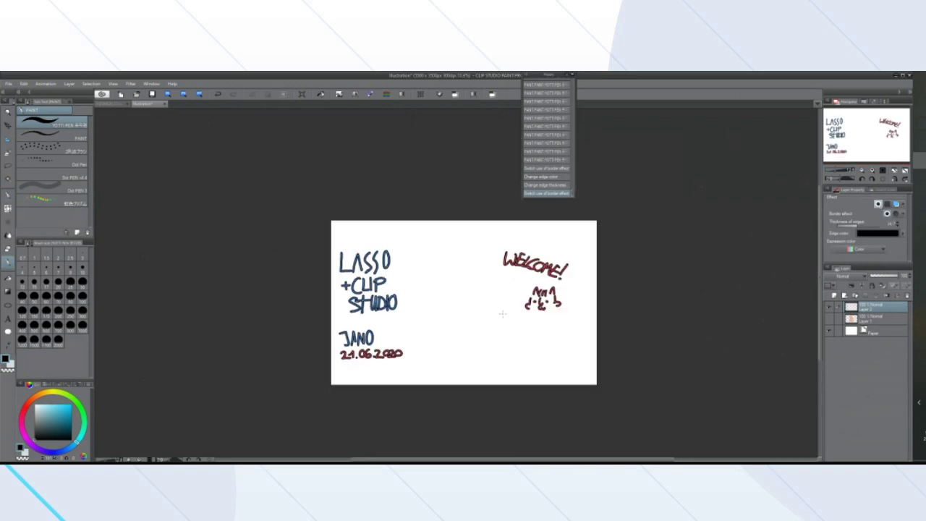
{"action": "scroll", "coordinate": [502, 312], "scroll_direction": "up", "scroll_amount": 4}
{"action": "scroll", "coordinate": [500, 316], "scroll_direction": "down", "scroll_amount": 1}
{"action": "scroll", "coordinate": [498, 316], "scroll_direction": "up", "scroll_amount": 1}
{"action": "scroll", "coordinate": [495, 316], "scroll_direction": "down", "scroll_amount": 2}
{"action": "scroll", "coordinate": [494, 316], "scroll_direction": "down", "scroll_amount": 1}
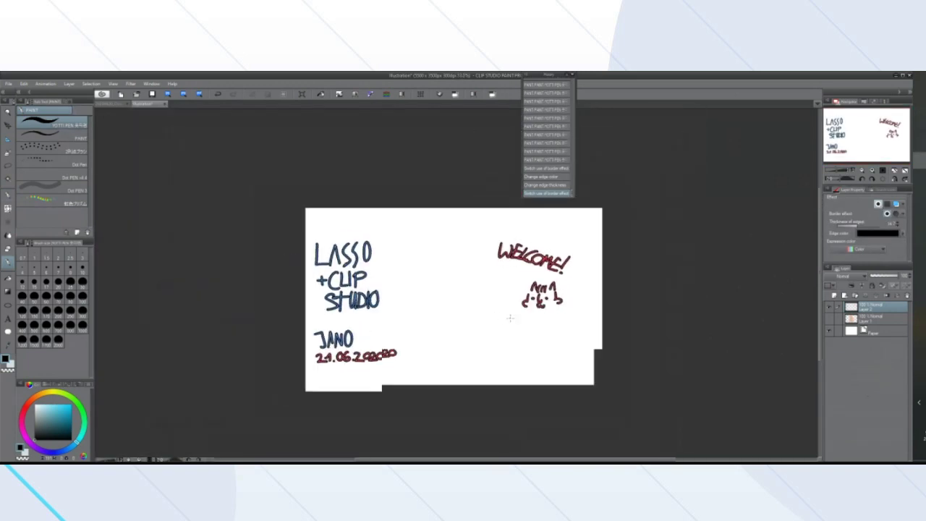
{"action": "scroll", "coordinate": [496, 313], "scroll_direction": "up", "scroll_amount": 3}
{"action": "scroll", "coordinate": [381, 308], "scroll_direction": "down", "scroll_amount": 2}
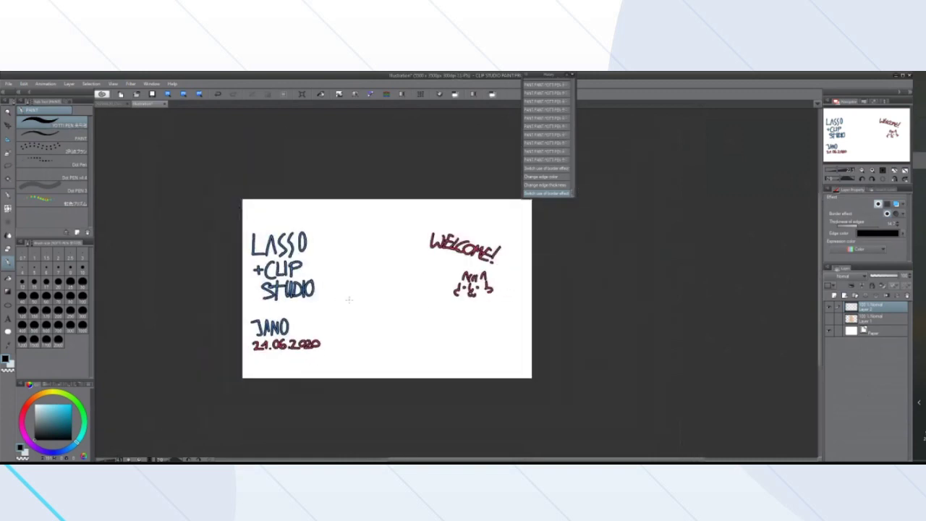
{"action": "scroll", "coordinate": [352, 300], "scroll_direction": "up", "scroll_amount": 1}
{"action": "scroll", "coordinate": [345, 297], "scroll_direction": "up", "scroll_amount": 1}
{"action": "scroll", "coordinate": [341, 286], "scroll_direction": "down", "scroll_amount": 1}
{"action": "scroll", "coordinate": [328, 242], "scroll_direction": "up", "scroll_amount": 1}
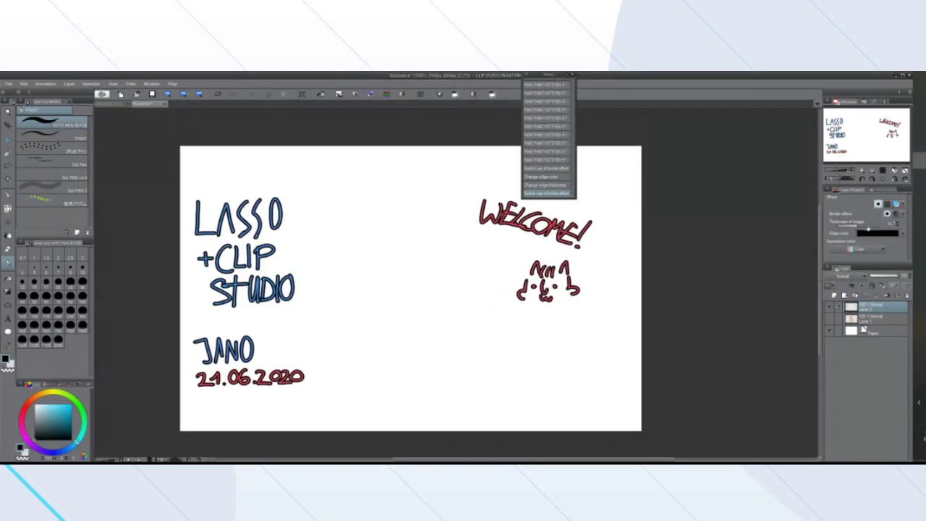
Reapply the black edge colour to Layer 2's border and turn on the Tone effect
{"action": "left_click", "coordinate": [876, 234]}
{"action": "left_click", "coordinate": [879, 204]}
{"action": "left_click", "coordinate": [888, 205]}
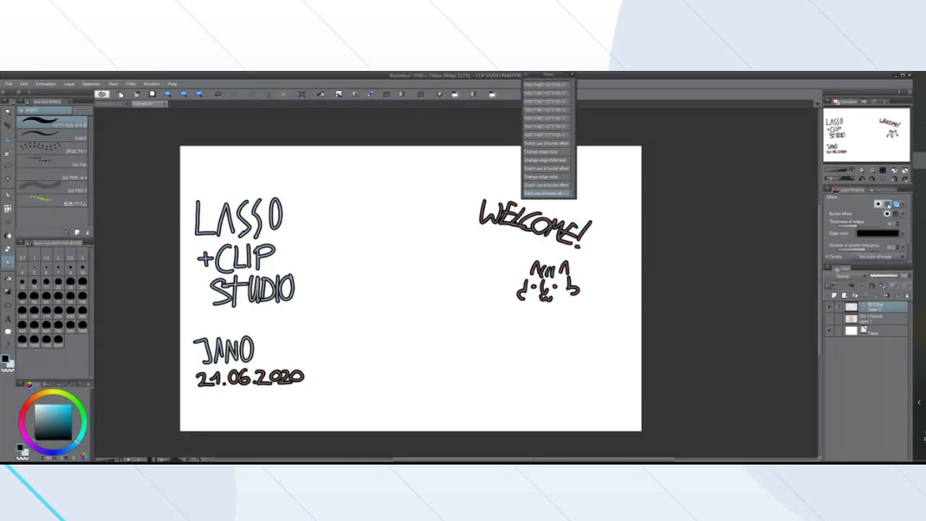
Examine the tone dots inside the LASSO + CLIP STUDIO lettering, both close up and from a distance
{"action": "scroll", "coordinate": [323, 304], "scroll_direction": "up", "scroll_amount": 8}
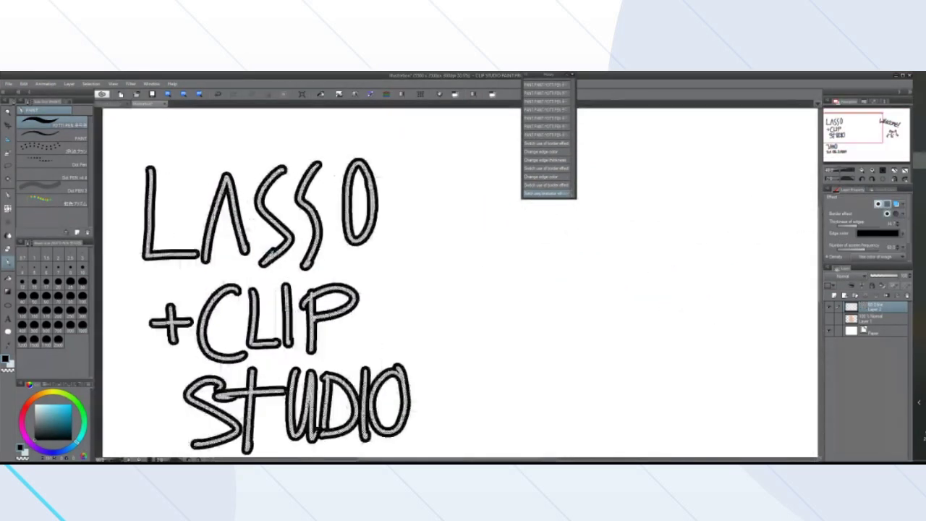
{"action": "scroll", "coordinate": [551, 295], "scroll_direction": "down", "scroll_amount": 10}
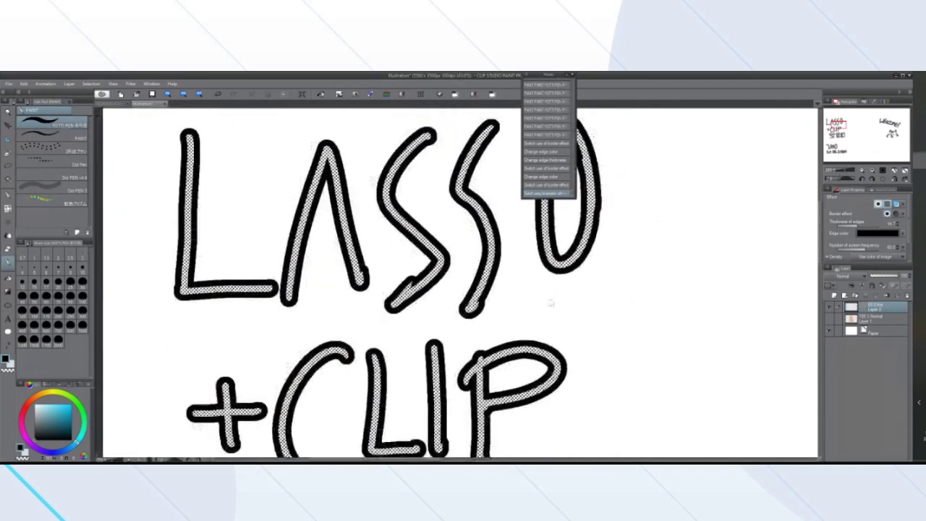
{"action": "scroll", "coordinate": [686, 368], "scroll_direction": "up", "scroll_amount": 5}
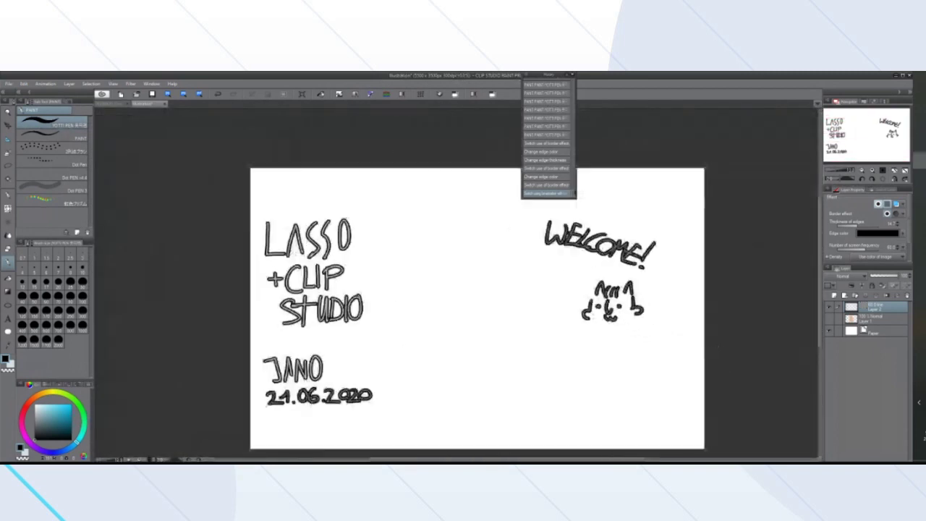
{"action": "scroll", "coordinate": [614, 310], "scroll_direction": "down", "scroll_amount": 4}
{"action": "scroll", "coordinate": [668, 327], "scroll_direction": "up", "scroll_amount": 4}
{"action": "scroll", "coordinate": [556, 339], "scroll_direction": "down", "scroll_amount": 3}
{"action": "scroll", "coordinate": [528, 331], "scroll_direction": "up", "scroll_amount": 3}
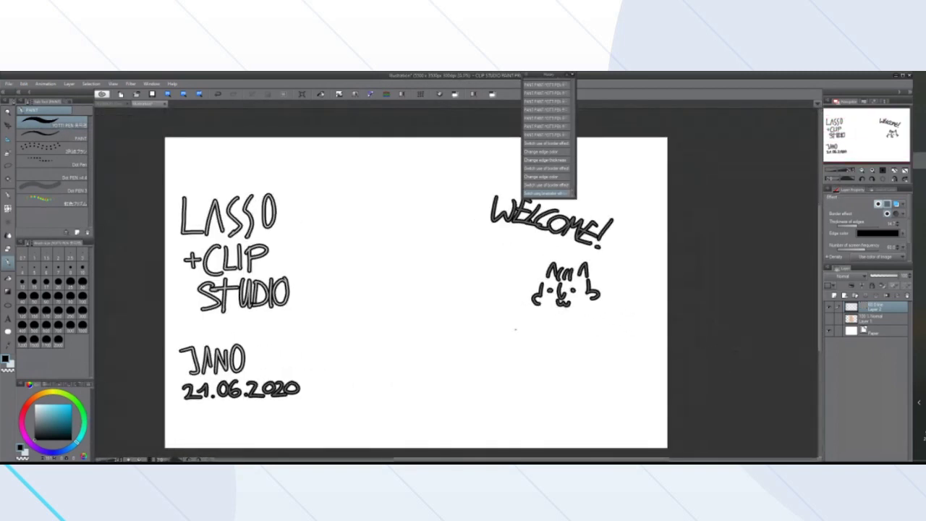
Examine the tone dots in the WELCOME! lettering and the face doodle below it
{"action": "scroll", "coordinate": [627, 195], "scroll_direction": "up", "scroll_amount": 2}
{"action": "scroll", "coordinate": [626, 196], "scroll_direction": "down", "scroll_amount": 2}
{"action": "scroll", "coordinate": [627, 196], "scroll_direction": "up", "scroll_amount": 4}
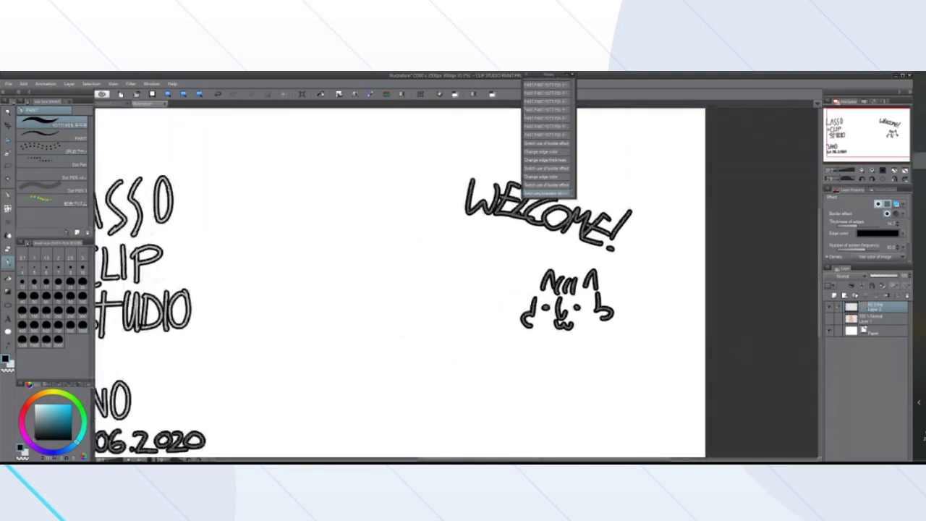
{"action": "scroll", "coordinate": [626, 195], "scroll_direction": "up", "scroll_amount": 4}
{"action": "scroll", "coordinate": [510, 315], "scroll_direction": "down", "scroll_amount": 5}
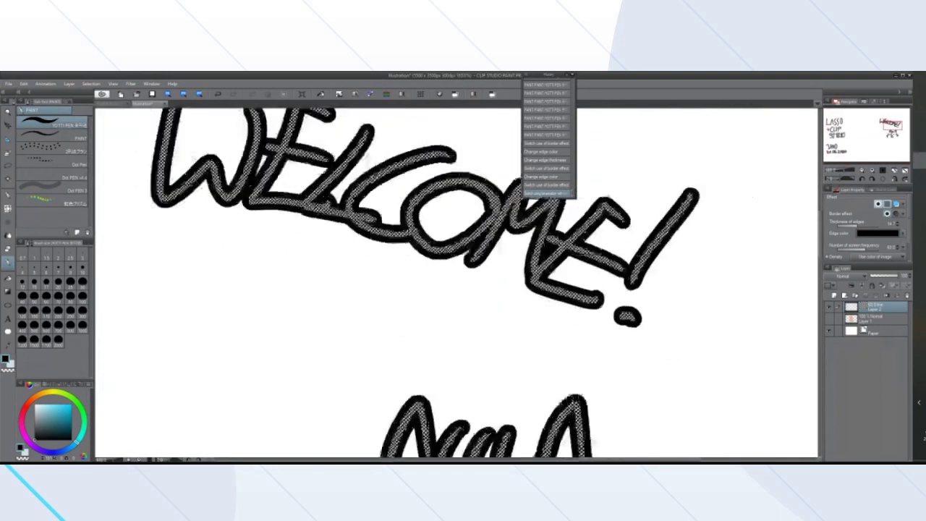
{"action": "scroll", "coordinate": [509, 315], "scroll_direction": "up", "scroll_amount": 2}
{"action": "scroll", "coordinate": [507, 369], "scroll_direction": "down", "scroll_amount": 1}
{"action": "scroll", "coordinate": [497, 418], "scroll_direction": "up", "scroll_amount": 3}
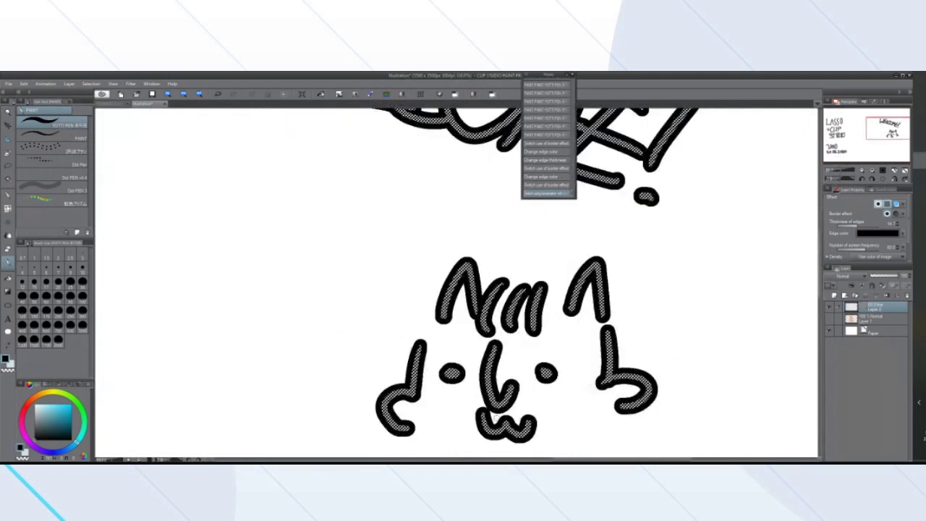
Review the tone's dot settings in the layer properties and inspect the dots in the face doodle's strokes up close
{"action": "scroll", "coordinate": [836, 240], "scroll_direction": "down", "scroll_amount": 2}
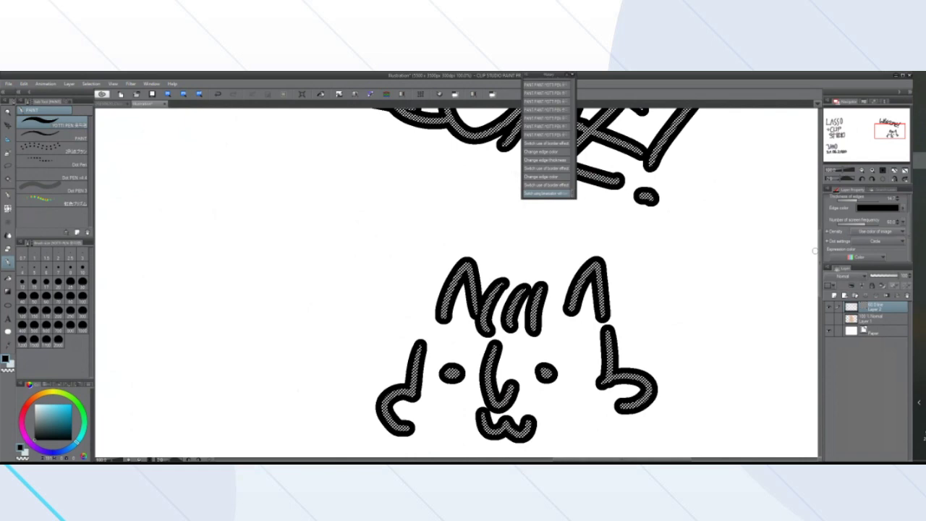
{"action": "scroll", "coordinate": [482, 324], "scroll_direction": "up", "scroll_amount": 2}
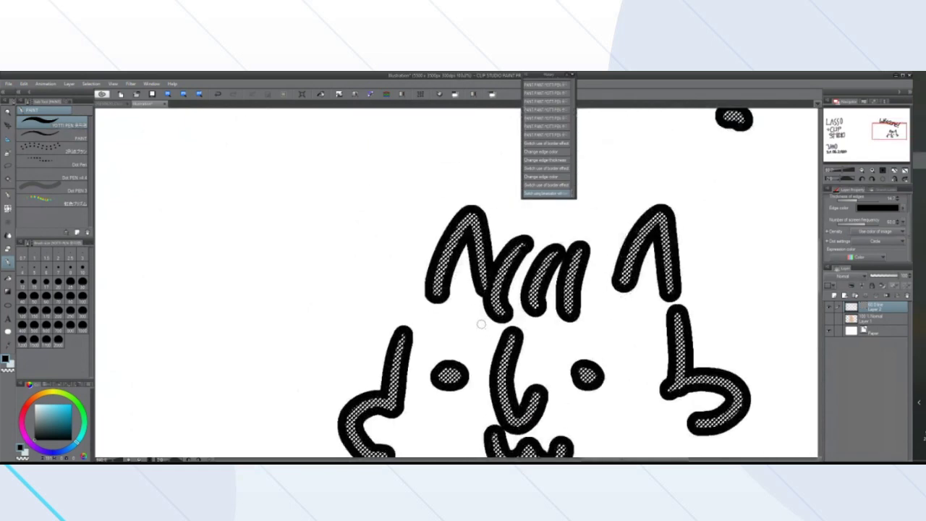
{"action": "scroll", "coordinate": [394, 289], "scroll_direction": "down", "scroll_amount": 2}
{"action": "scroll", "coordinate": [405, 289], "scroll_direction": "up", "scroll_amount": 4}
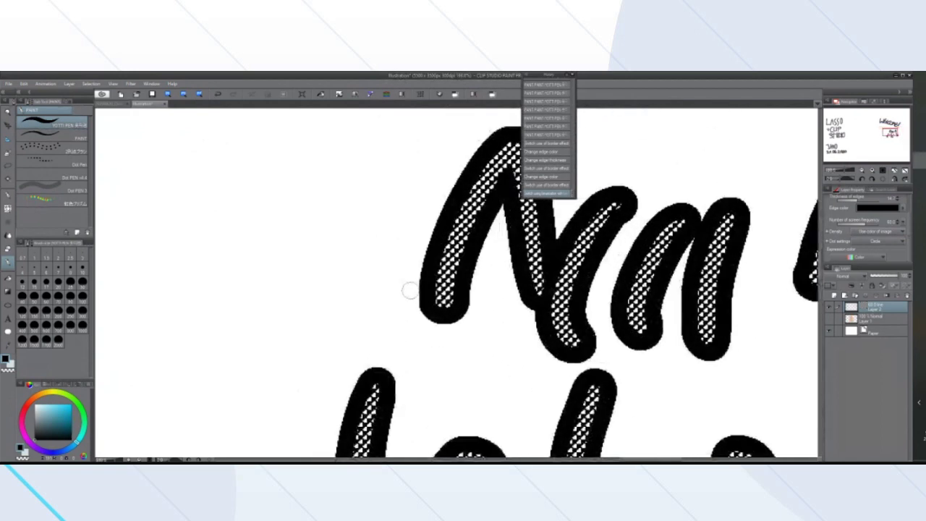
{"action": "scroll", "coordinate": [409, 289], "scroll_direction": "up", "scroll_amount": 1}
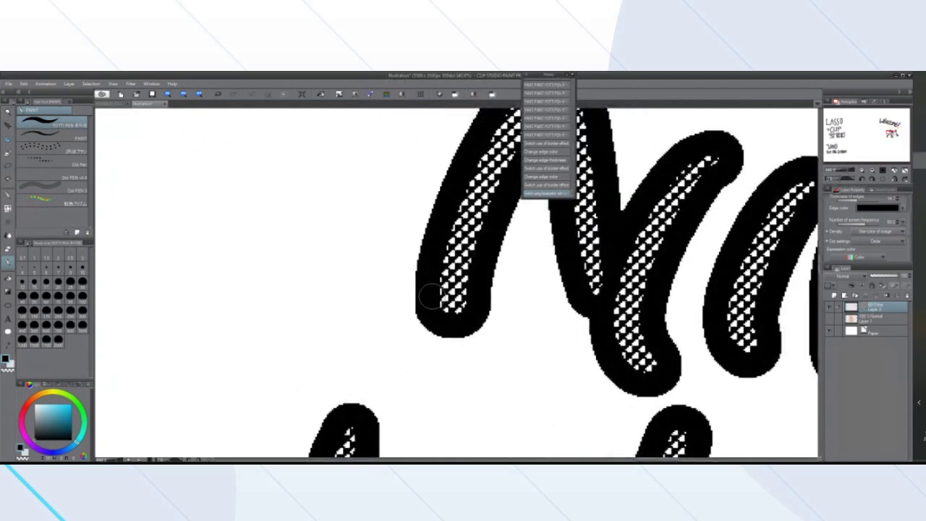
{"action": "scroll", "coordinate": [430, 296], "scroll_direction": "down", "scroll_amount": 5}
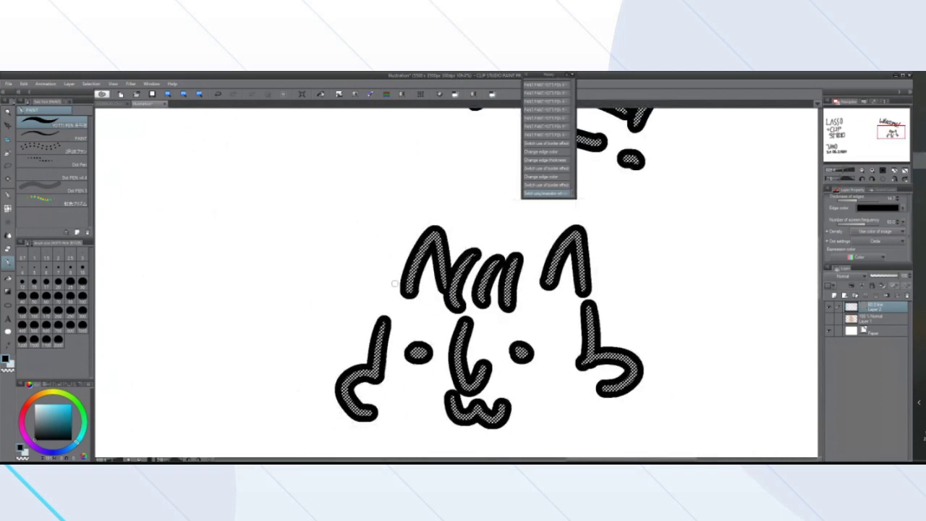
{"action": "scroll", "coordinate": [418, 275], "scroll_direction": "down", "scroll_amount": 3}
{"action": "scroll", "coordinate": [323, 211], "scroll_direction": "up", "scroll_amount": 2}
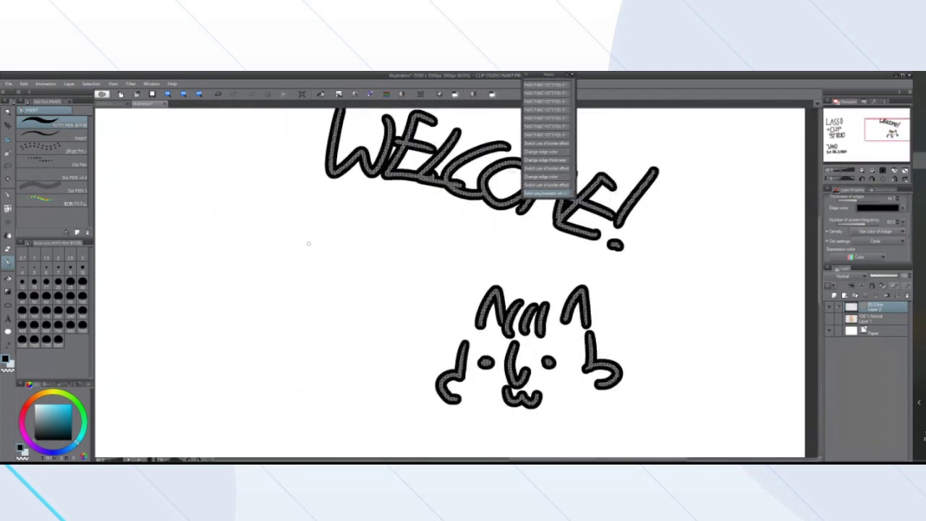
Inspect the tone dots in the handwritten name and date up close and return to the layer's effect options
{"action": "scroll", "coordinate": [293, 270], "scroll_direction": "down", "scroll_amount": 3}
{"action": "scroll", "coordinate": [192, 336], "scroll_direction": "up", "scroll_amount": 4}
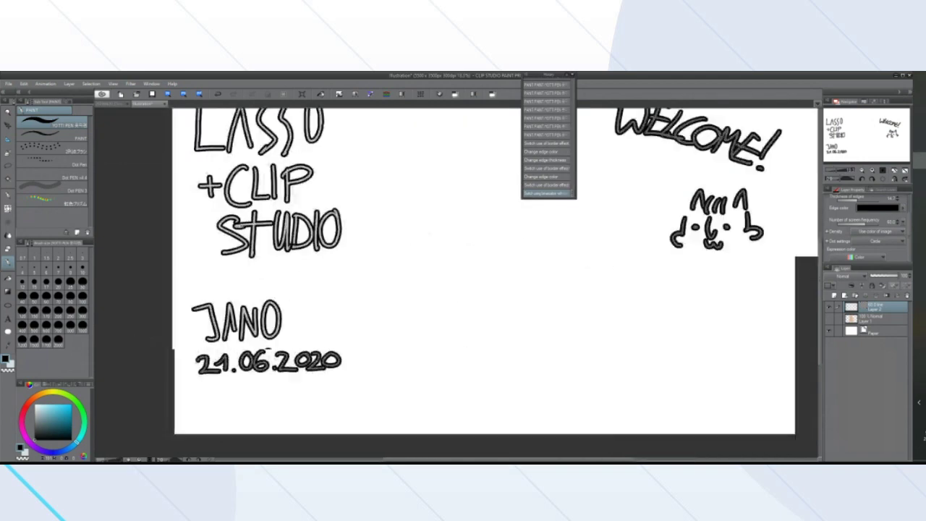
{"action": "scroll", "coordinate": [191, 336], "scroll_direction": "up", "scroll_amount": 5}
{"action": "scroll", "coordinate": [264, 359], "scroll_direction": "down", "scroll_amount": 1}
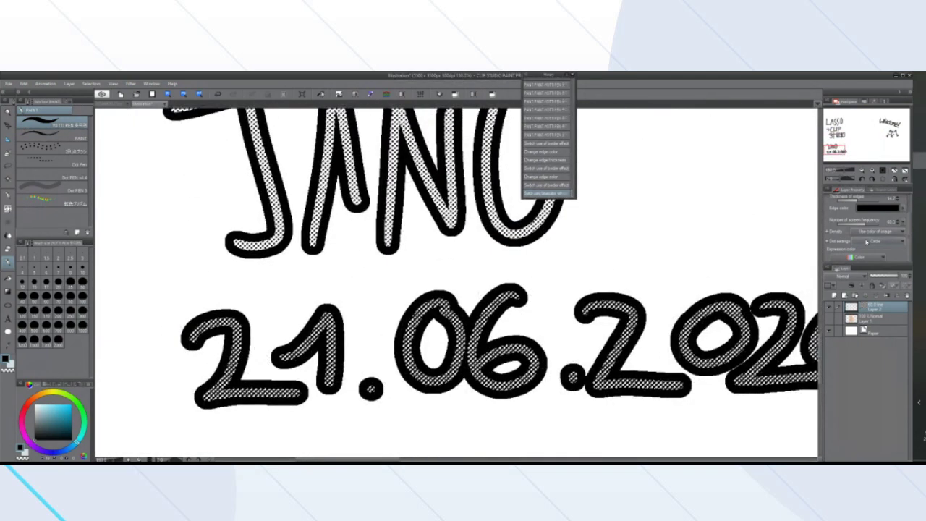
{"action": "scroll", "coordinate": [886, 204], "scroll_direction": "up", "scroll_amount": 1}
{"action": "scroll", "coordinate": [893, 200], "scroll_direction": "up", "scroll_amount": 1}
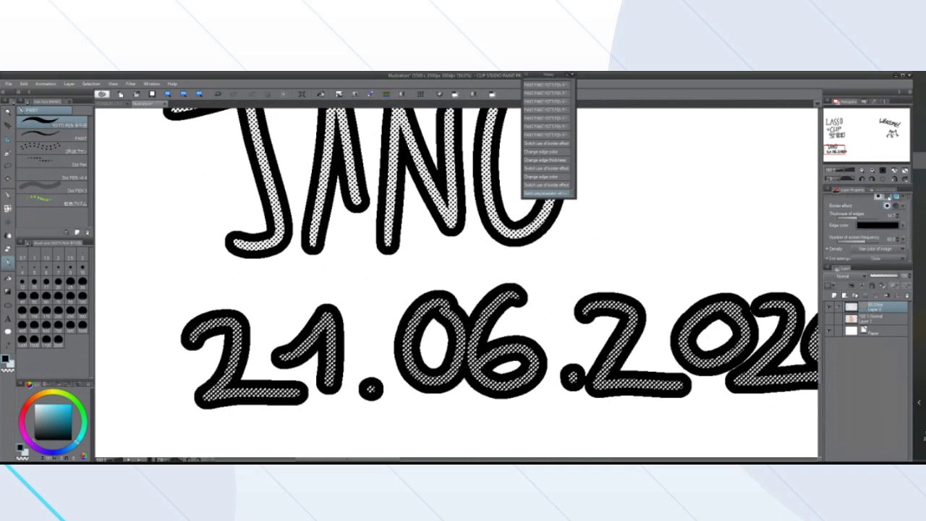
Toggle Layer 2's Tone effect repeatedly to compare it with the plain colours, leaving it off
{"action": "left_click", "coordinate": [888, 202]}
{"action": "left_click", "coordinate": [888, 202]}
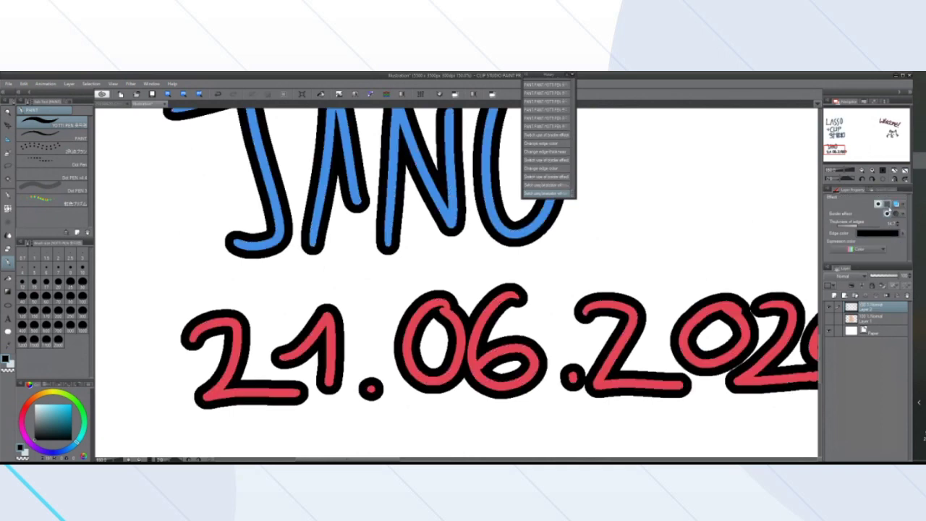
{"action": "left_click", "coordinate": [888, 209]}
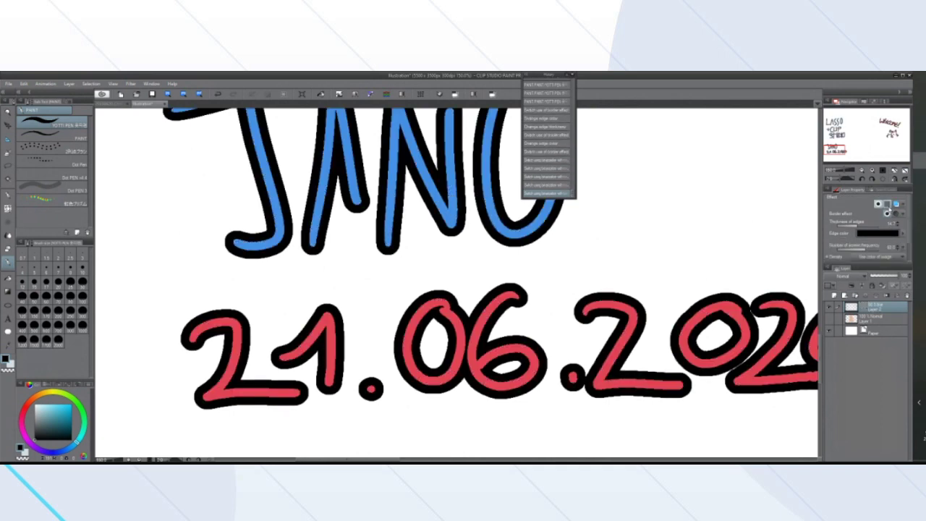
{"action": "left_click", "coordinate": [888, 208]}
{"action": "left_click", "coordinate": [888, 208]}
{"action": "left_click", "coordinate": [888, 209]}
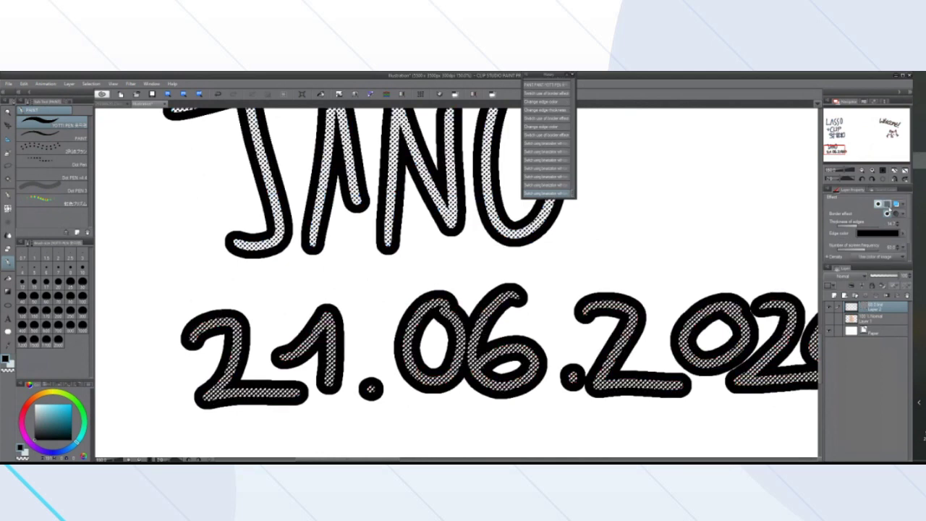
{"action": "left_click", "coordinate": [888, 209]}
{"action": "left_click", "coordinate": [888, 208]}
{"action": "left_click", "coordinate": [888, 208]}
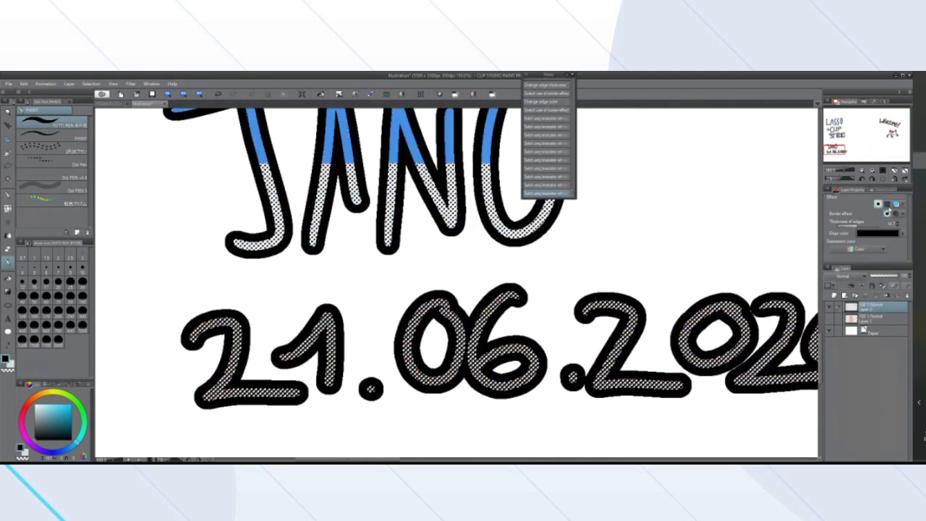
Turn off the border effect on Layer 2 and bring the whole canvas back into view
{"action": "mouse_move", "coordinate": [881, 454]}
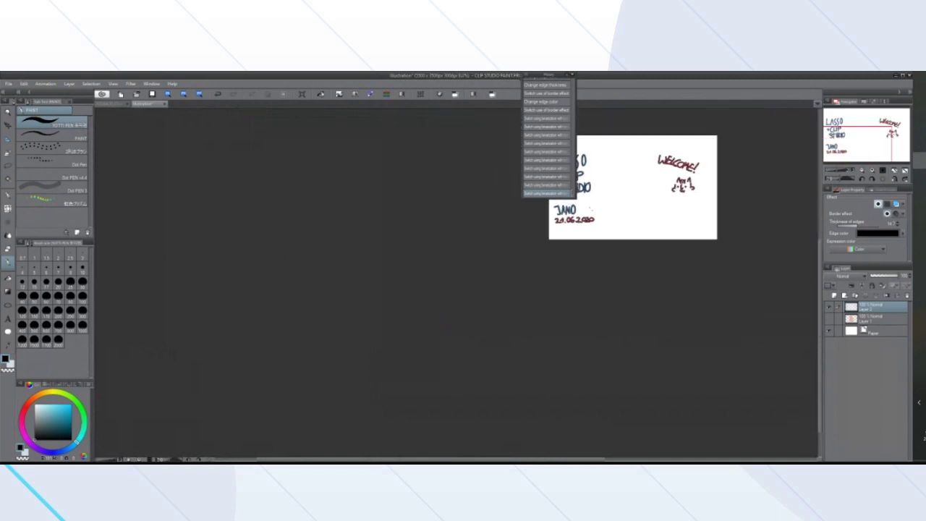
{"action": "scroll", "coordinate": [727, 150], "scroll_direction": "up", "scroll_amount": 2}
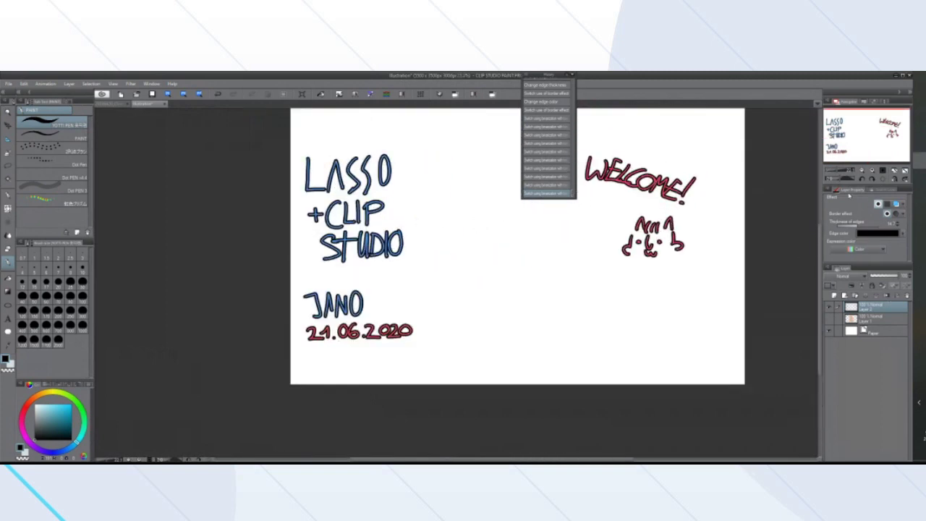
{"action": "left_click", "coordinate": [878, 204]}
{"action": "scroll", "coordinate": [528, 262], "scroll_direction": "down", "scroll_amount": 2}
{"action": "scroll", "coordinate": [528, 263], "scroll_direction": "up", "scroll_amount": 3}
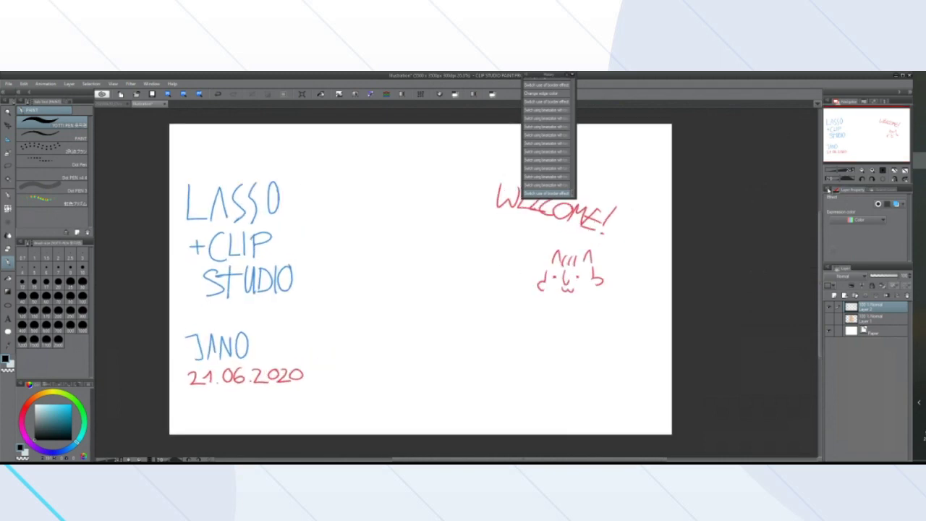
Hide the Layer Property palette from its dock above the layer list
{"action": "left_click", "coordinate": [828, 189]}
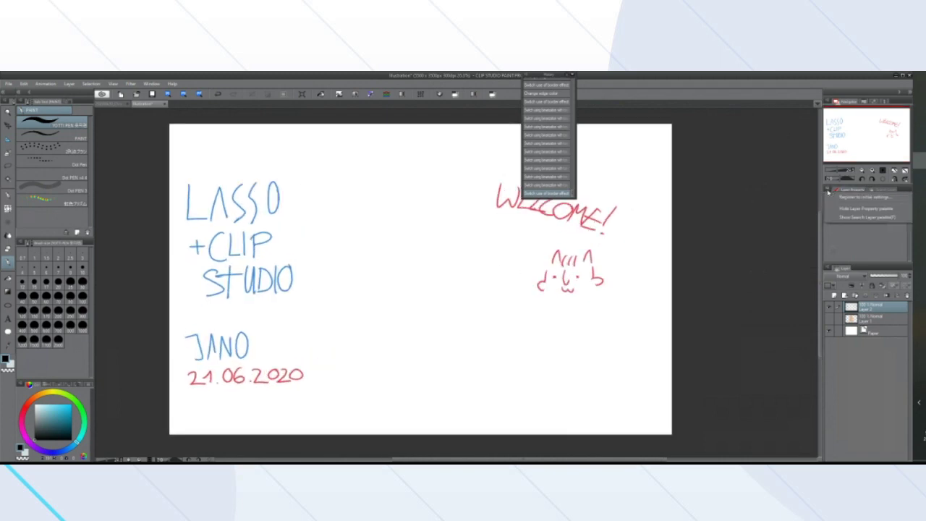
{"action": "left_click", "coordinate": [857, 214]}
{"action": "left_click", "coordinate": [828, 190]}
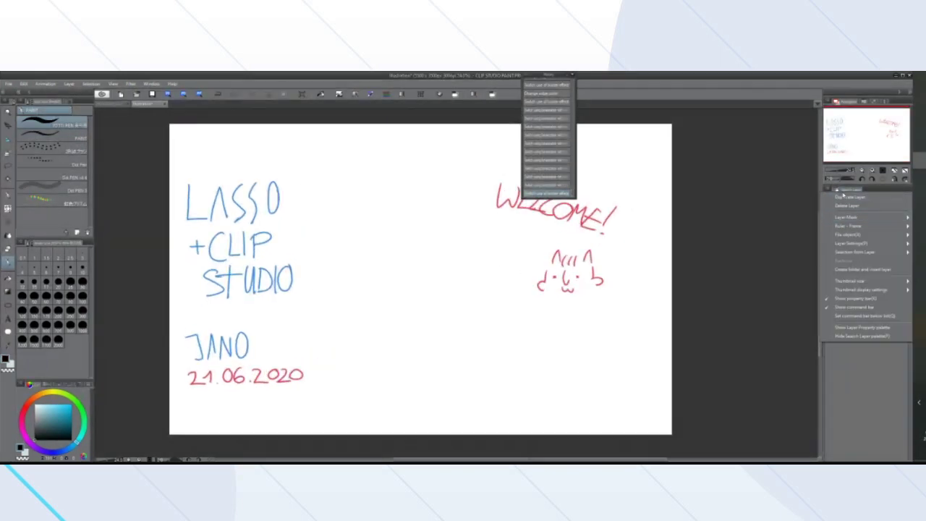
{"action": "left_click", "coordinate": [852, 190]}
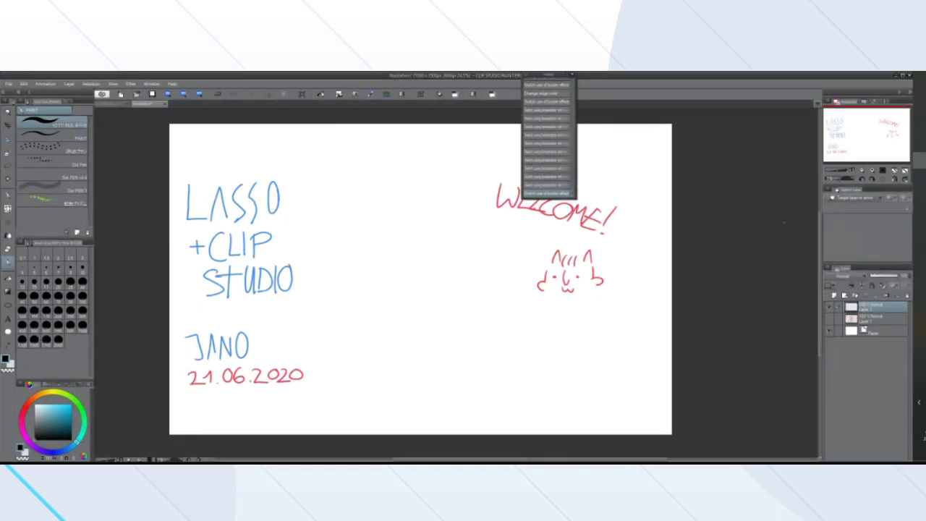
{"action": "scroll", "coordinate": [439, 251], "scroll_direction": "down", "scroll_amount": 3}
{"action": "scroll", "coordinate": [449, 238], "scroll_direction": "up", "scroll_amount": 4}
{"action": "scroll", "coordinate": [464, 242], "scroll_direction": "down", "scroll_amount": 3}
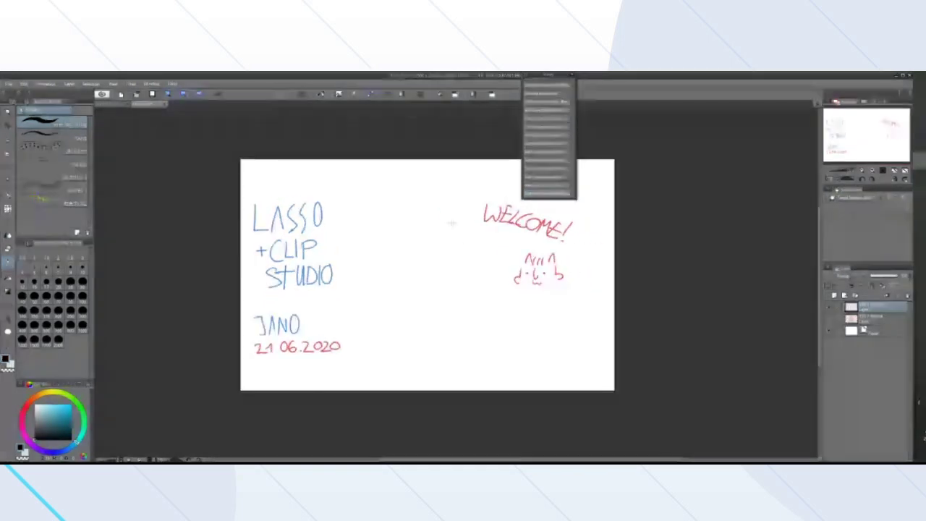
{"action": "scroll", "coordinate": [452, 223], "scroll_direction": "up", "scroll_amount": 3}
{"action": "scroll", "coordinate": [451, 223], "scroll_direction": "down", "scroll_amount": 2}
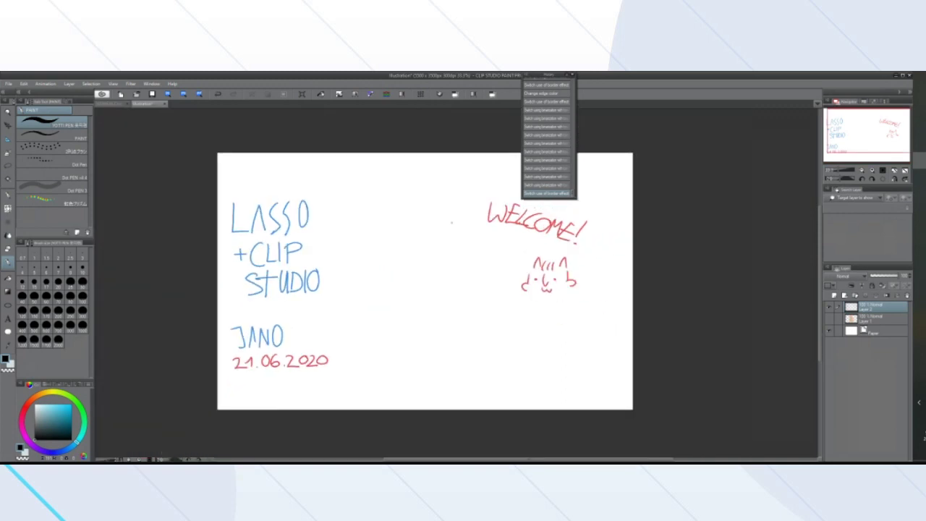
{"action": "scroll", "coordinate": [452, 223], "scroll_direction": "up", "scroll_amount": 2}
{"action": "scroll", "coordinate": [452, 221], "scroll_direction": "down", "scroll_amount": 2}
{"action": "scroll", "coordinate": [449, 215], "scroll_direction": "up", "scroll_amount": 2}
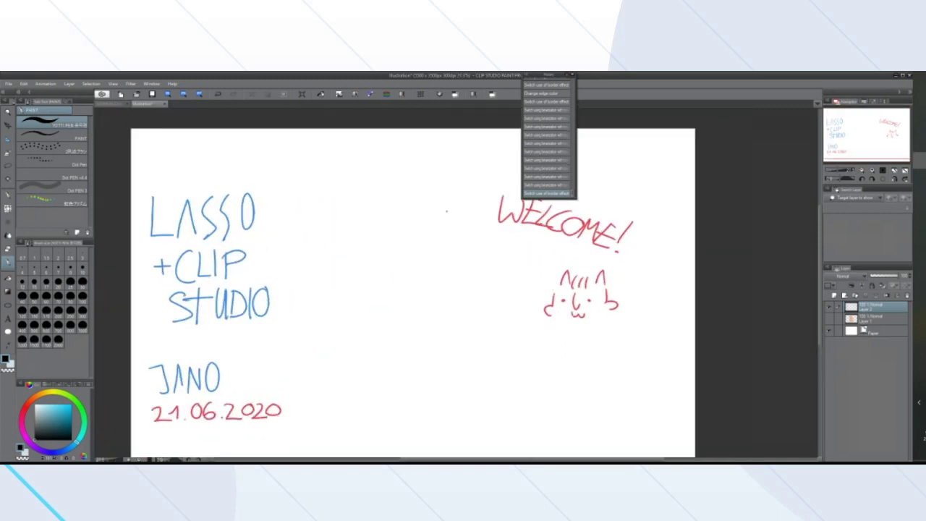
Hide the Search Layer palette and shift the canvas view slightly using the Navigator preview
{"action": "left_click", "coordinate": [830, 189]}
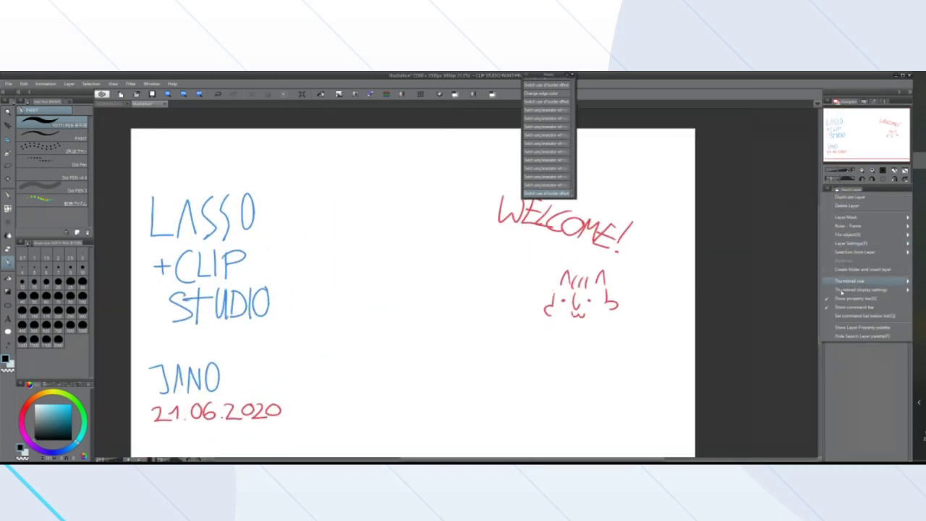
{"action": "left_click", "coordinate": [858, 336]}
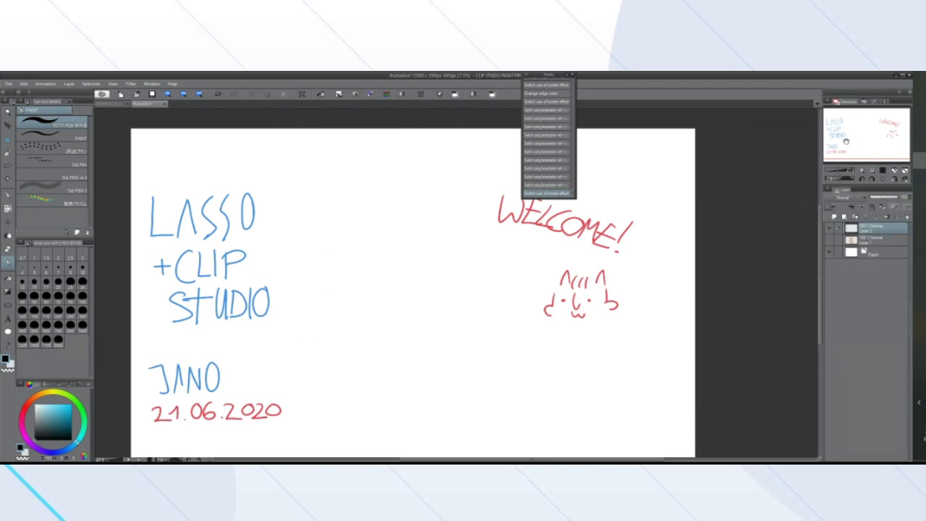
{"action": "mouse_move", "coordinate": [847, 139]}
{"action": "left_mouse_down"}
{"action": "mouse_move", "coordinate": [853, 148]}
{"action": "mouse_move", "coordinate": [844, 141]}
{"action": "left_mouse_up"}
{"action": "scroll", "coordinate": [722, 173], "scroll_direction": "down", "scroll_amount": 2}
{"action": "scroll", "coordinate": [672, 181], "scroll_direction": "up", "scroll_amount": 2}
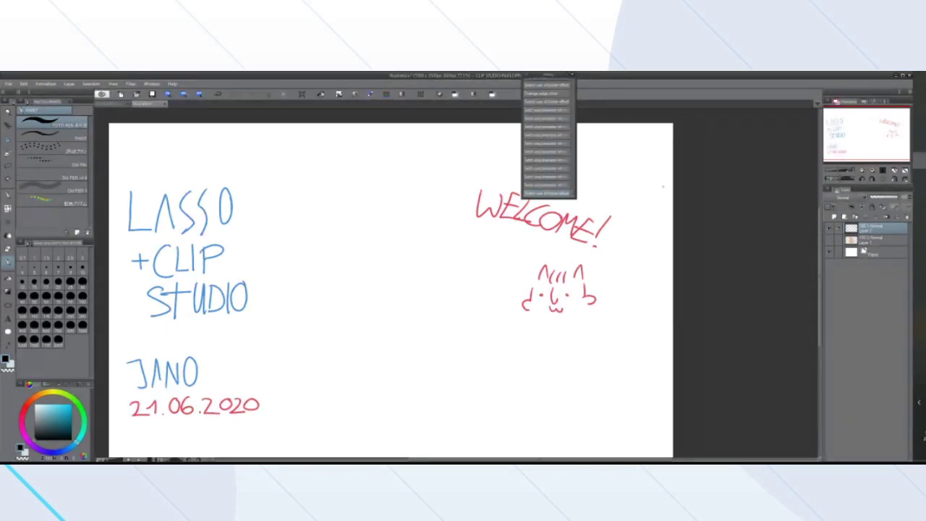
Flip the canvas view horizontally back and forth from the Navigator, returning it to its original orientation
{"action": "left_click", "coordinate": [895, 180]}
{"action": "left_click", "coordinate": [895, 180]}
{"action": "left_click", "coordinate": [895, 180]}
{"action": "left_click", "coordinate": [895, 180]}
{"action": "left_click", "coordinate": [895, 180]}
{"action": "left_click", "coordinate": [895, 180]}
{"action": "scroll", "coordinate": [471, 300], "scroll_direction": "down", "scroll_amount": 4}
{"action": "scroll", "coordinate": [453, 338], "scroll_direction": "up", "scroll_amount": 3}
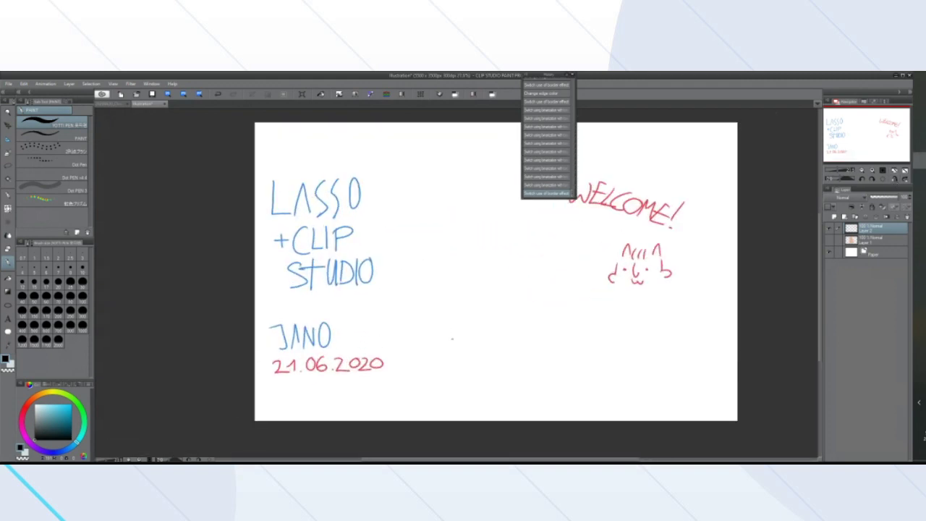
{"action": "scroll", "coordinate": [463, 325], "scroll_direction": "down", "scroll_amount": 2}
{"action": "scroll", "coordinate": [481, 313], "scroll_direction": "up", "scroll_amount": 2}
{"action": "scroll", "coordinate": [507, 253], "scroll_direction": "down", "scroll_amount": 2}
{"action": "scroll", "coordinate": [579, 210], "scroll_direction": "up", "scroll_amount": 2}
{"action": "scroll", "coordinate": [582, 214], "scroll_direction": "down", "scroll_amount": 4}
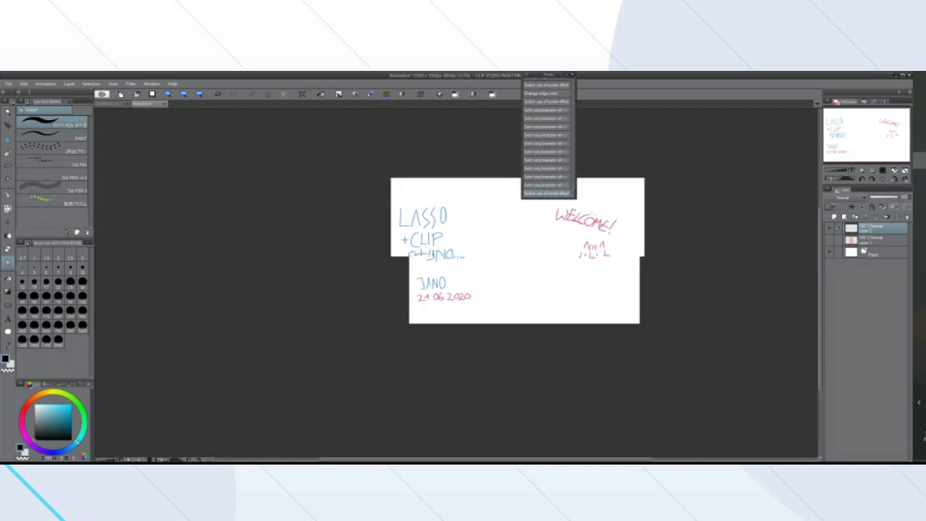
{"action": "scroll", "coordinate": [592, 215], "scroll_direction": "up", "scroll_amount": 3}
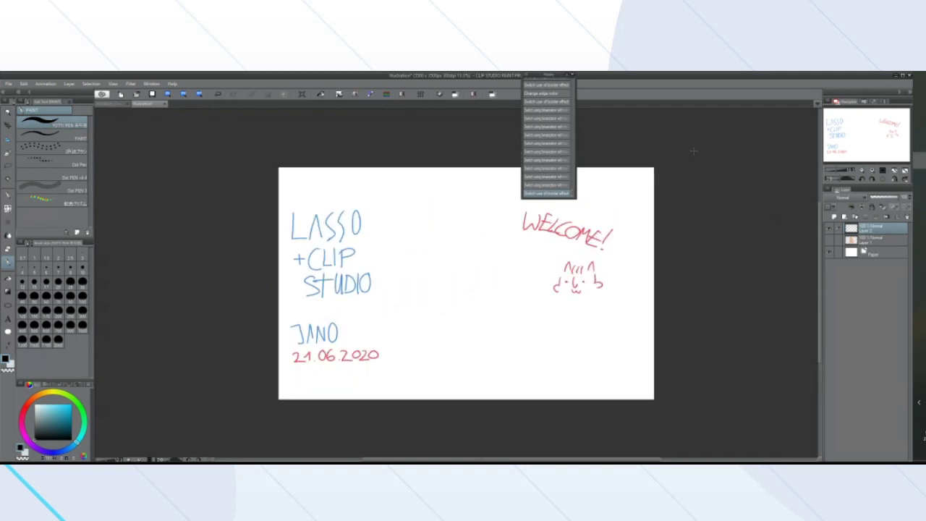
{"action": "scroll", "coordinate": [592, 213], "scroll_direction": "up", "scroll_amount": 2}
{"action": "scroll", "coordinate": [549, 275], "scroll_direction": "down", "scroll_amount": 3}
{"action": "scroll", "coordinate": [500, 319], "scroll_direction": "up", "scroll_amount": 3}
{"action": "scroll", "coordinate": [528, 340], "scroll_direction": "down", "scroll_amount": 2}
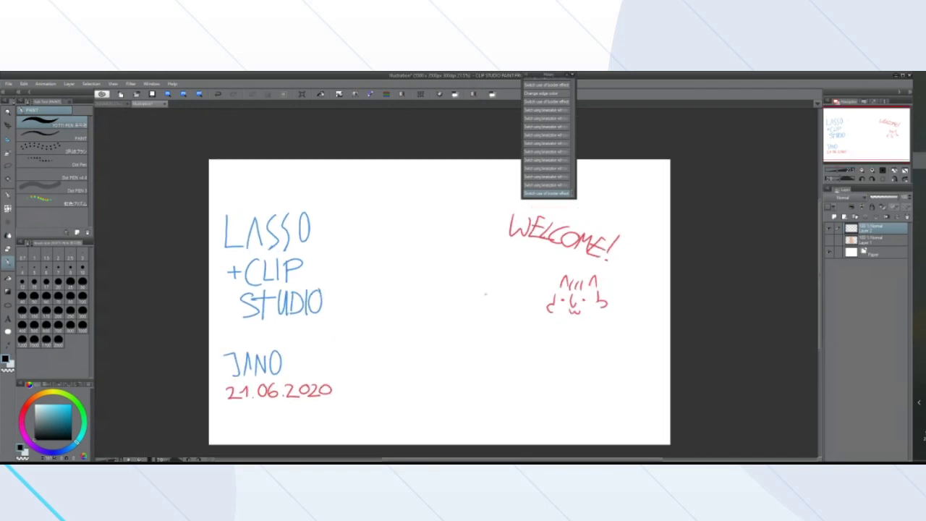
{"action": "scroll", "coordinate": [474, 283], "scroll_direction": "up", "scroll_amount": 1}
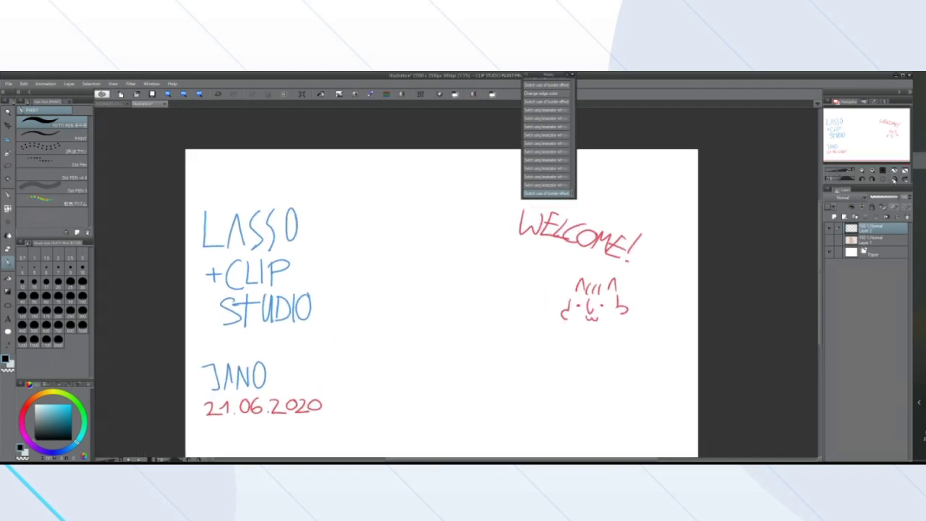
Hide the Sub View and Item Bank palettes that share the dock with the Navigator
{"action": "left_click", "coordinate": [864, 102]}
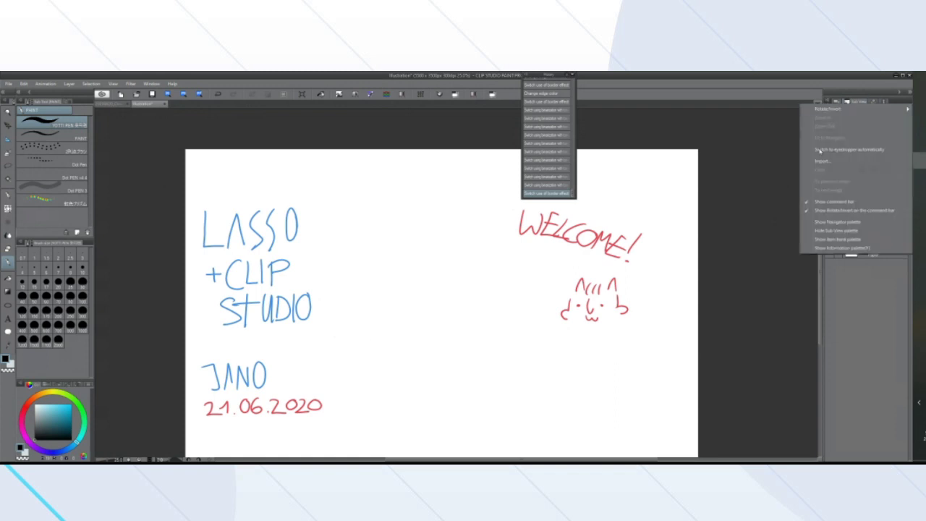
{"action": "left_click", "coordinate": [831, 101]}
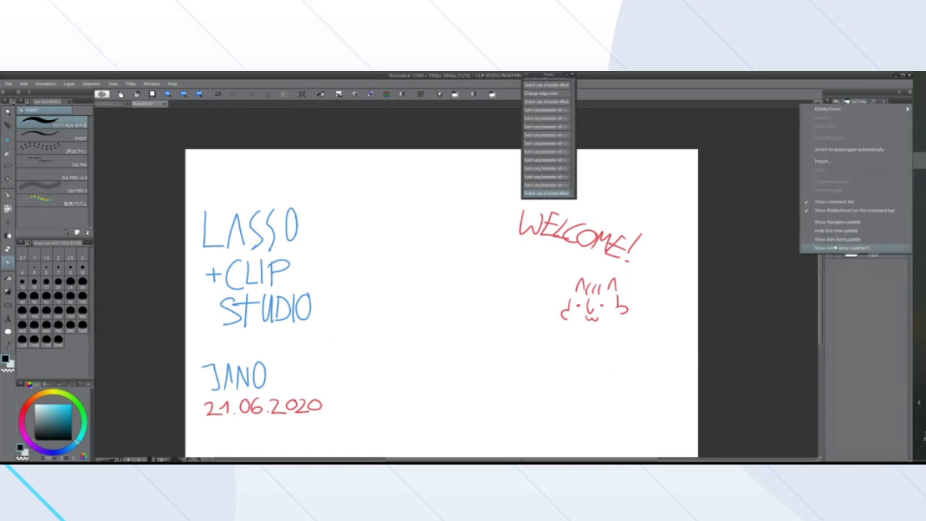
{"action": "left_click", "coordinate": [842, 230]}
{"action": "left_click", "coordinate": [865, 102]}
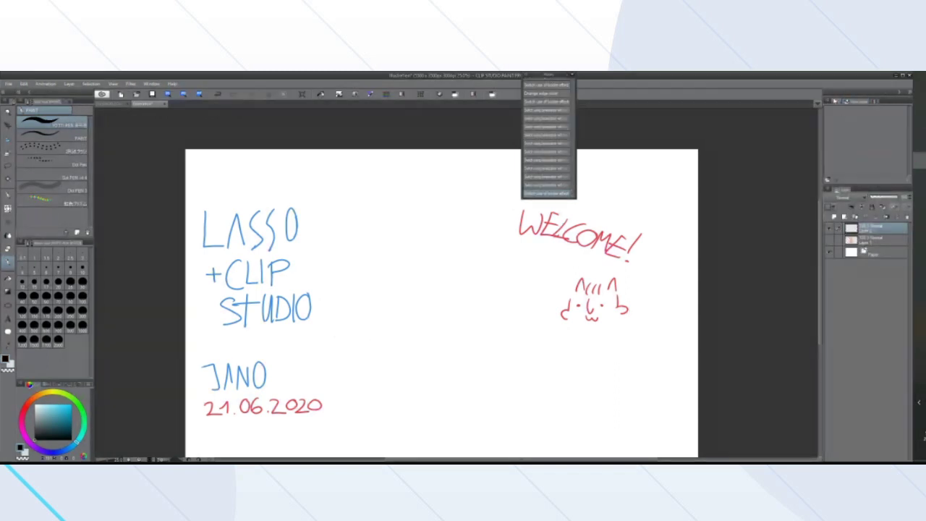
{"action": "left_click", "coordinate": [831, 102]}
{"action": "left_click", "coordinate": [848, 126]}
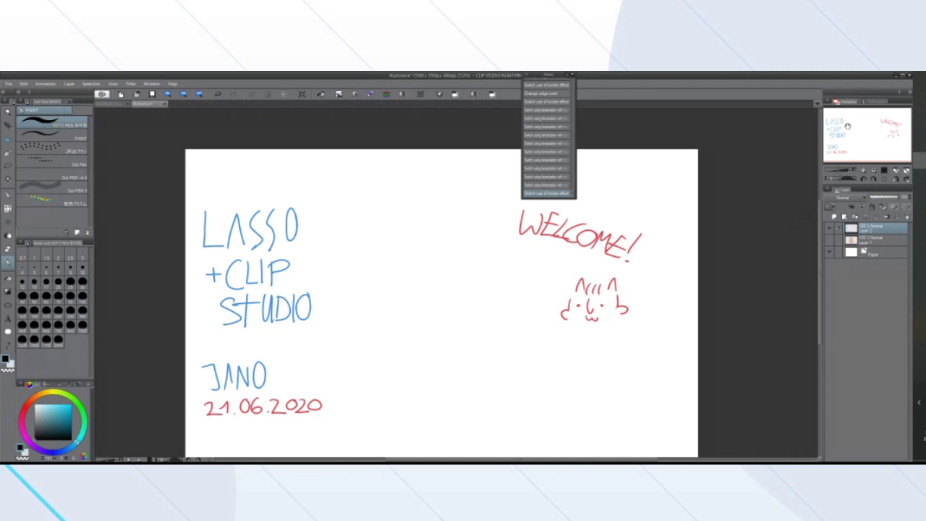
Hide the Information palette so only the Navigator remains in its dock
{"action": "left_click", "coordinate": [868, 102]}
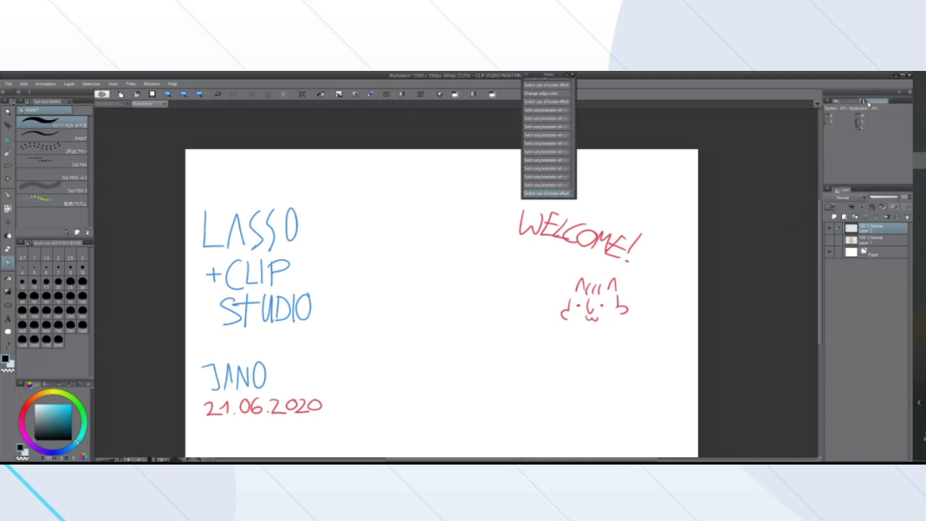
{"action": "left_click", "coordinate": [830, 105]}
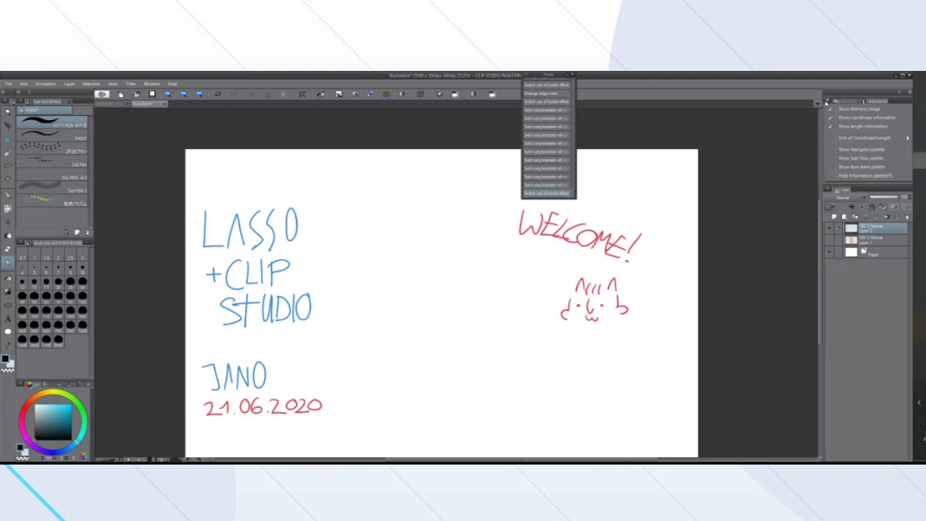
{"action": "left_click", "coordinate": [856, 175]}
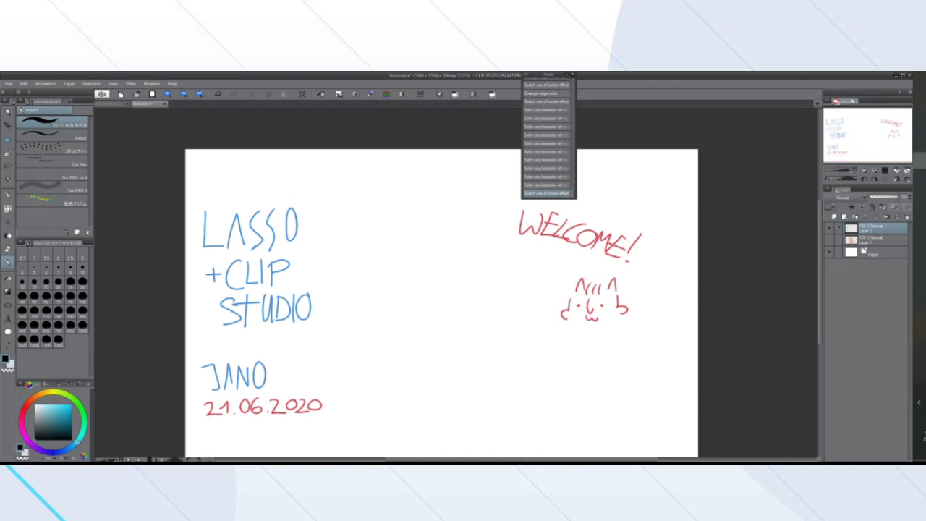
{"action": "left_click", "coordinate": [828, 102]}
{"action": "key", "text": "Escape"}
Review the list of available palettes, material categories and saved workspaces without switching the workspace
{"action": "left_click", "coordinate": [152, 84]}
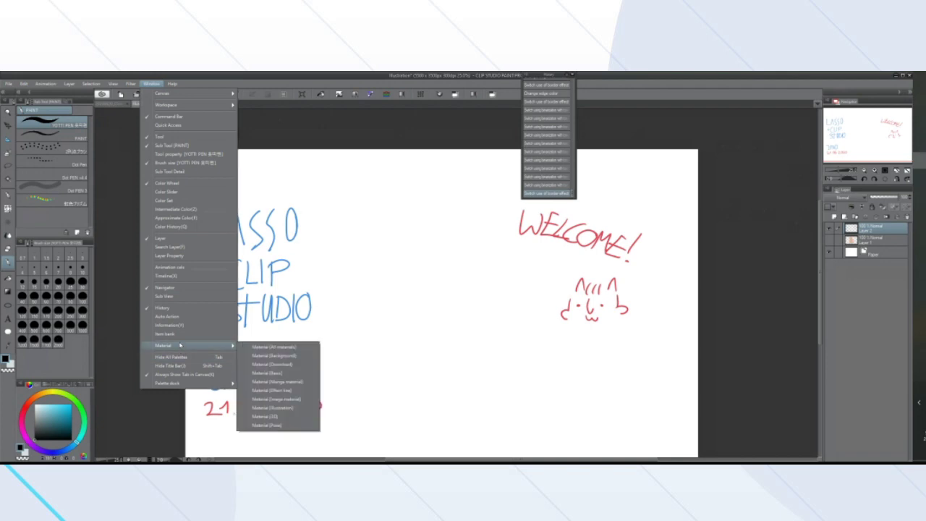
{"action": "mouse_move", "coordinate": [181, 106]}
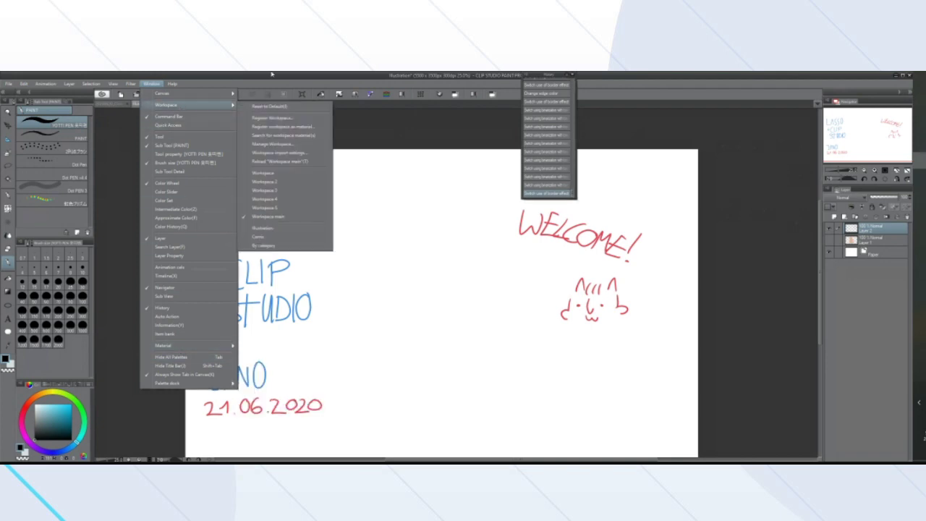
{"action": "left_click", "coordinate": [272, 74]}
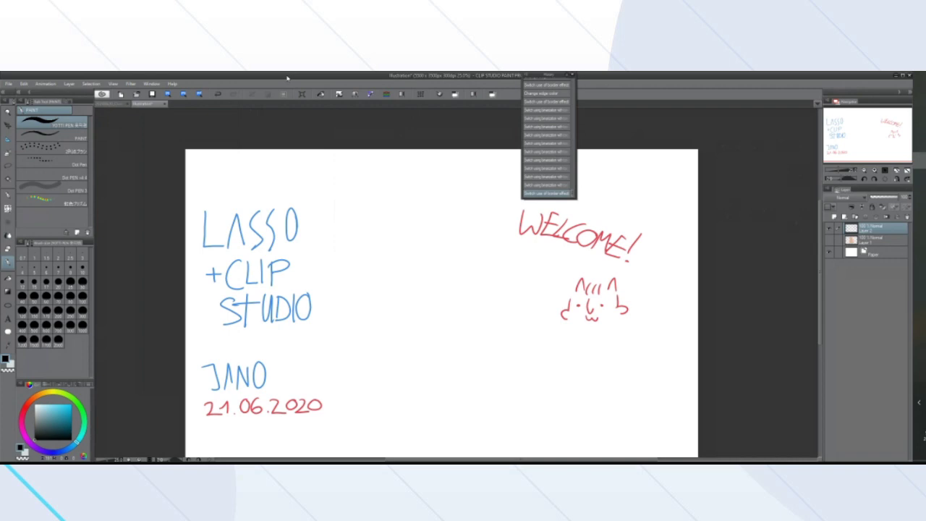
Inspect the YOTTI PEN sub tool's modifier key settings and its temporary tool change list, leaving everything unchanged
{"action": "left_click", "coordinate": [9, 84]}
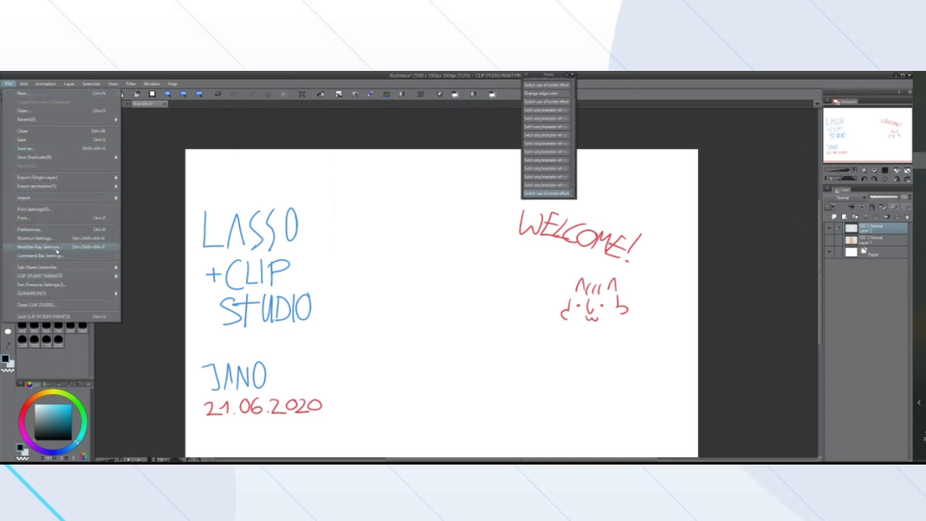
{"action": "left_click", "coordinate": [63, 247]}
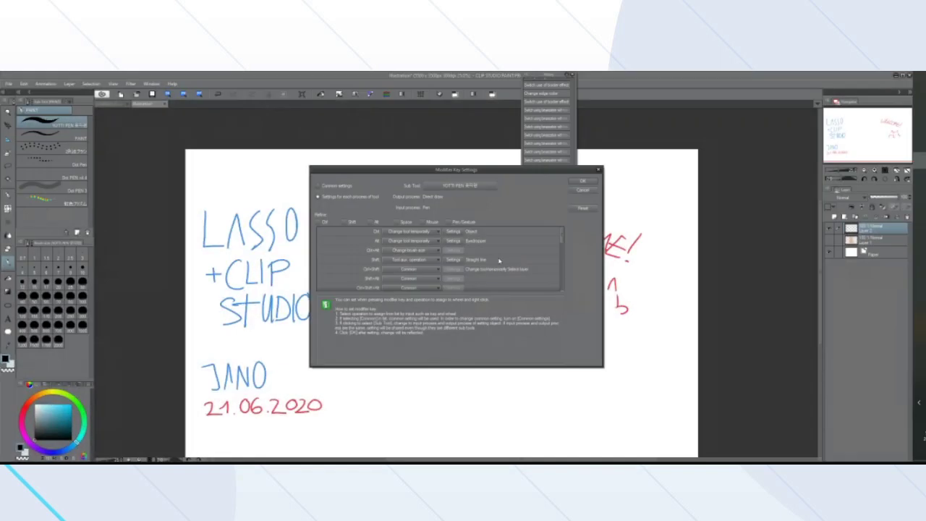
{"action": "scroll", "coordinate": [498, 261], "scroll_direction": "down", "scroll_amount": 5}
{"action": "left_click", "coordinate": [468, 259]}
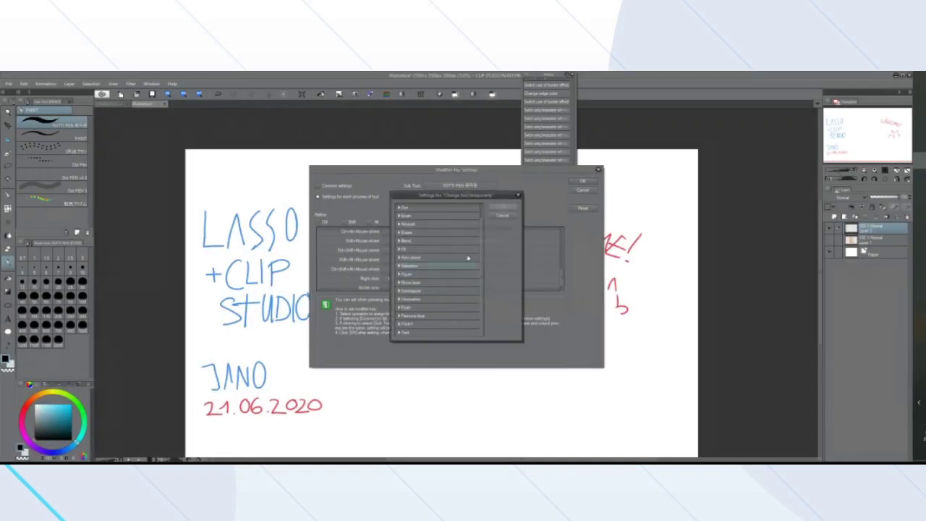
{"action": "left_click", "coordinate": [502, 216]}
{"action": "left_click", "coordinate": [582, 190]}
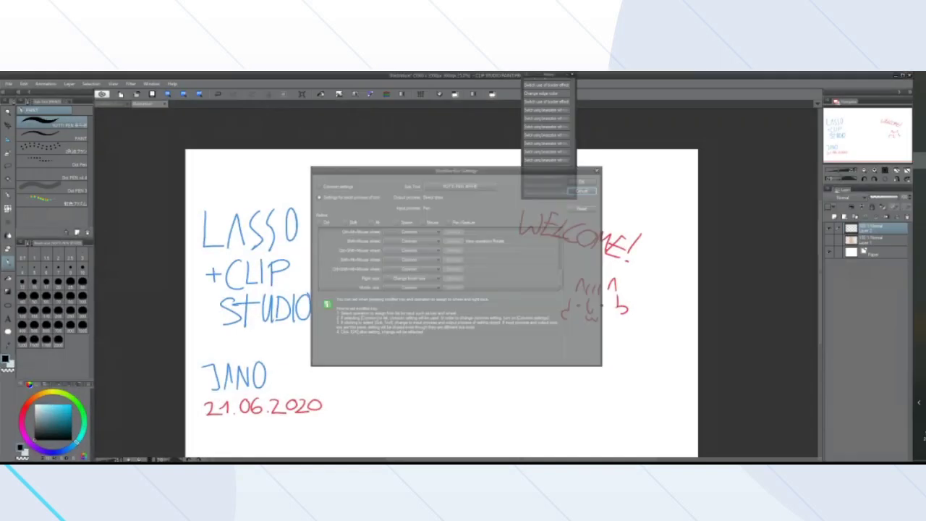
{"action": "scroll", "coordinate": [424, 282], "scroll_direction": "down", "scroll_amount": 3}
{"action": "scroll", "coordinate": [424, 281], "scroll_direction": "up", "scroll_amount": 3}
{"action": "scroll", "coordinate": [434, 285], "scroll_direction": "down", "scroll_amount": 2}
{"action": "scroll", "coordinate": [432, 287], "scroll_direction": "up", "scroll_amount": 2}
{"action": "scroll", "coordinate": [433, 287], "scroll_direction": "down", "scroll_amount": 1}
{"action": "scroll", "coordinate": [424, 271], "scroll_direction": "up", "scroll_amount": 1}
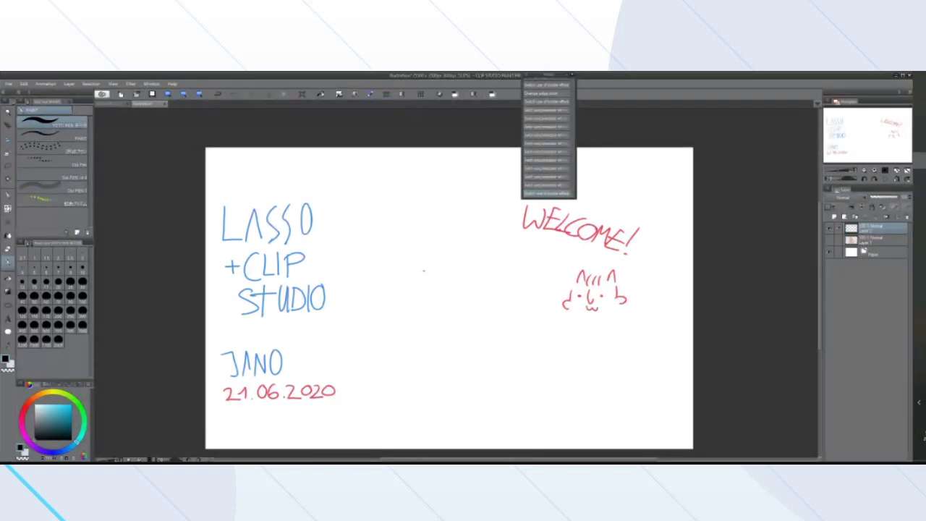
{"action": "scroll", "coordinate": [406, 284], "scroll_direction": "down", "scroll_amount": 3}
{"action": "scroll", "coordinate": [432, 269], "scroll_direction": "up", "scroll_amount": 3}
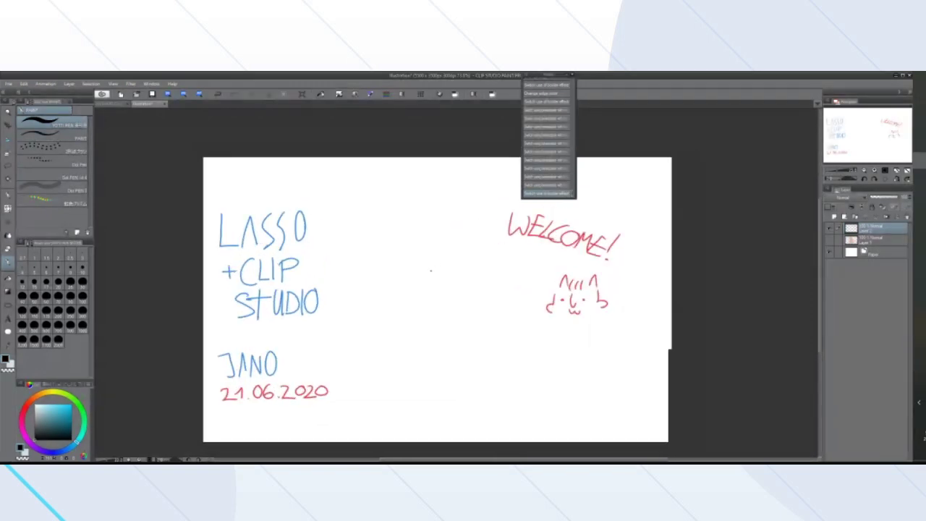
{"action": "scroll", "coordinate": [436, 266], "scroll_direction": "up", "scroll_amount": 1}
{"action": "scroll", "coordinate": [427, 266], "scroll_direction": "down", "scroll_amount": 2}
{"action": "scroll", "coordinate": [427, 266], "scroll_direction": "up", "scroll_amount": 1}
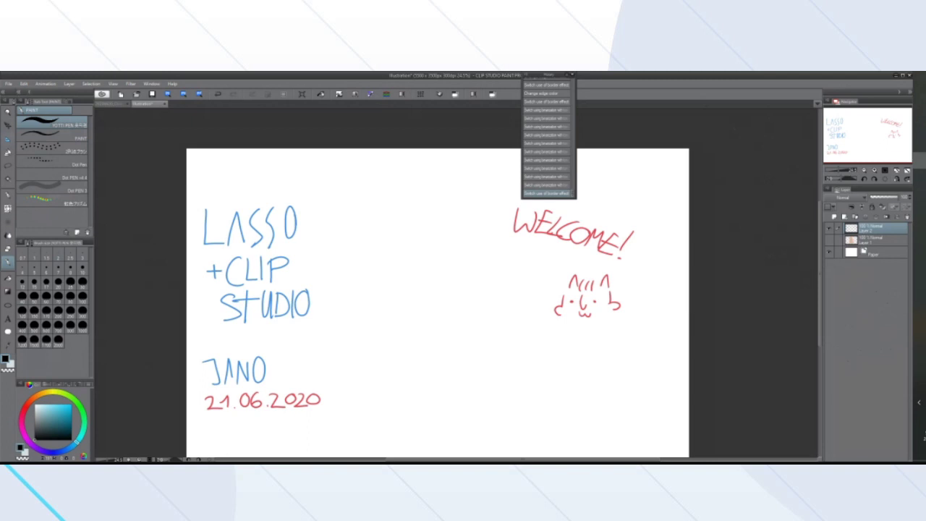
Browse through several tools, including Pen and Decoration, to view their sub tools
{"action": "left_click", "coordinate": [8, 112]}
{"action": "left_click", "coordinate": [7, 125]}
{"action": "left_click", "coordinate": [7, 194]}
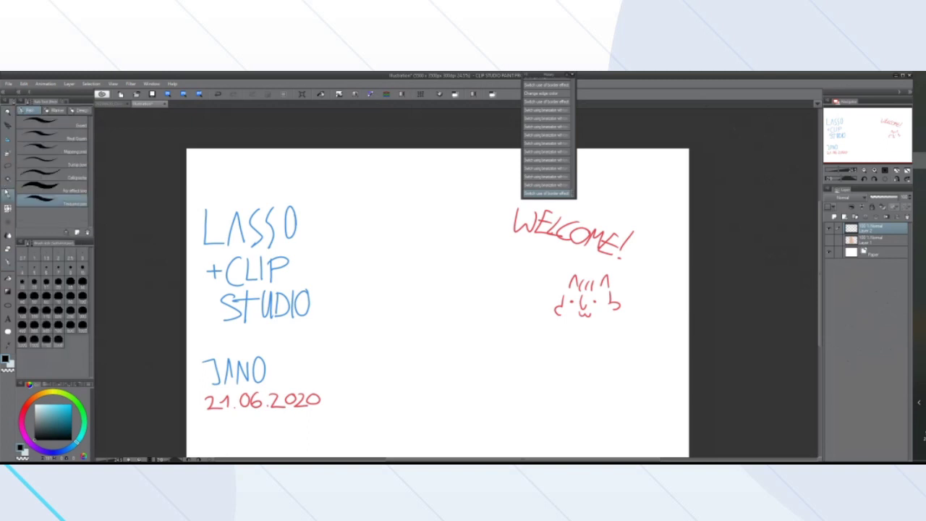
{"action": "left_click", "coordinate": [7, 209]}
Show the Color Slider, switch to the Move layer tool and detach the Color Wheel as a floating palette over the canvas
{"action": "left_click", "coordinate": [42, 385]}
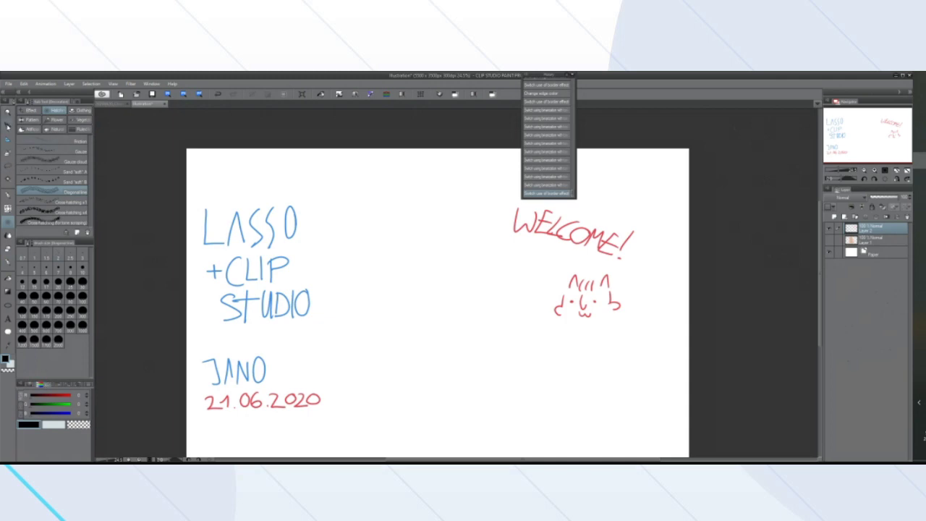
{"action": "key", "text": "k"}
{"action": "left_click_drag", "start_coordinate": [29, 387], "coordinate": [625, 347]}
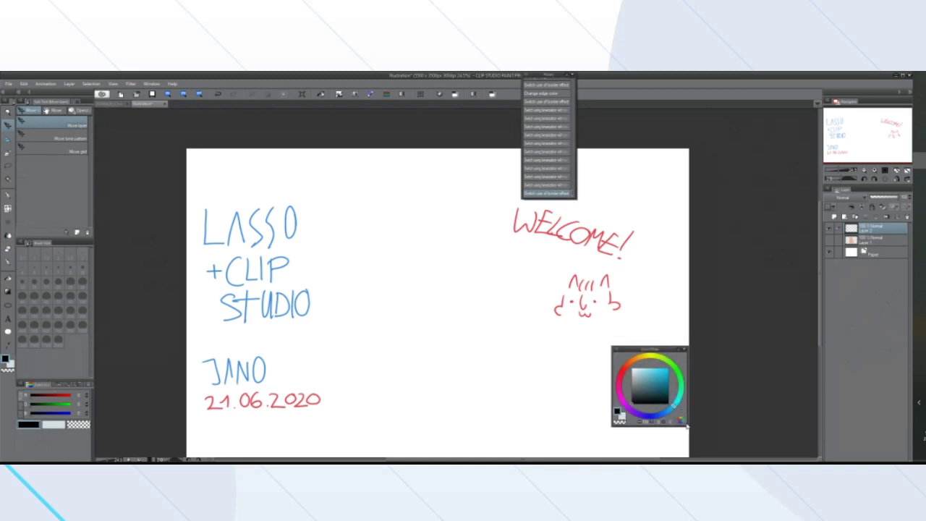
Switch the color wheel to its triangle color space, enlarge the floating palette, and place it just below the cat doodle
{"action": "left_click", "coordinate": [680, 420]}
{"action": "left_click_drag", "start_coordinate": [688, 427], "coordinate": [726, 454]}
{"action": "left_click_drag", "start_coordinate": [676, 351], "coordinate": [648, 334]}
{"action": "left_click_drag", "start_coordinate": [698, 378], "coordinate": [686, 379]}
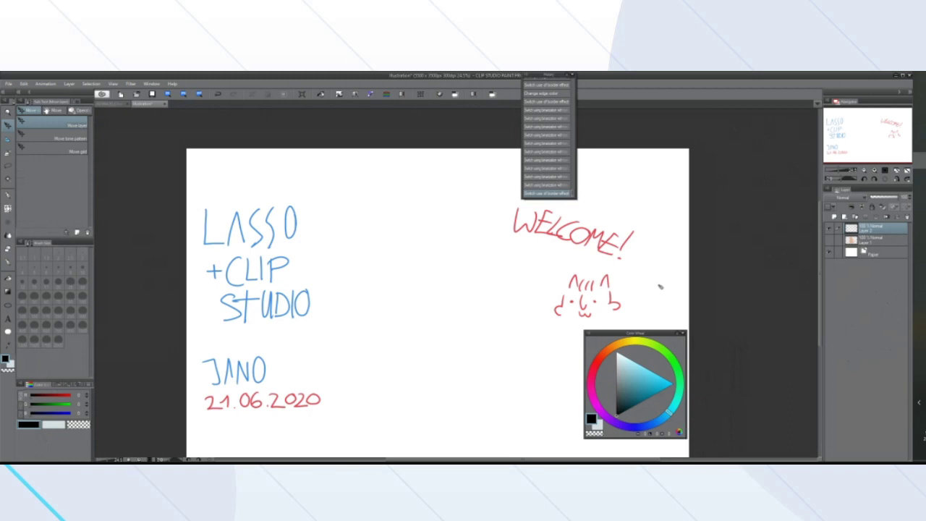
{"action": "left_click_drag", "start_coordinate": [640, 337], "coordinate": [538, 329]}
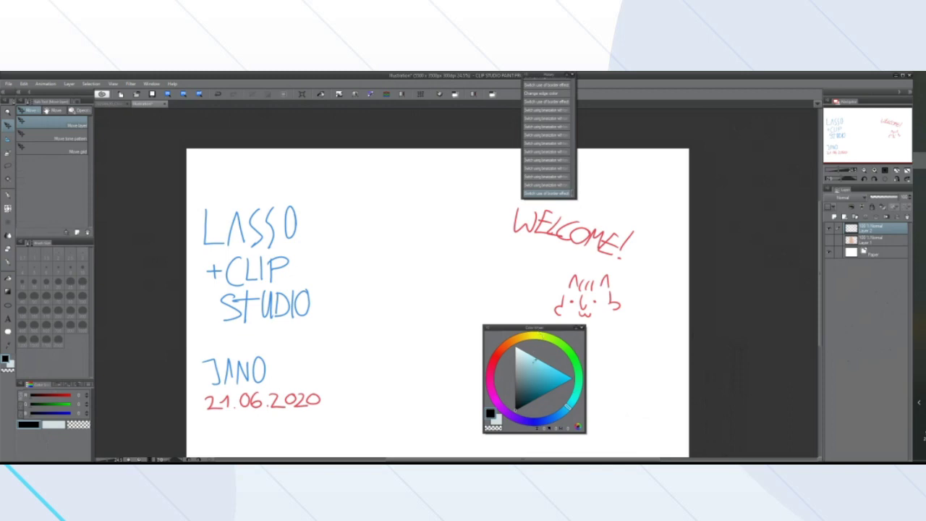
{"action": "mouse_move", "coordinate": [543, 331]}
{"action": "left_mouse_down"}
{"action": "mouse_move", "coordinate": [483, 307]}
{"action": "mouse_move", "coordinate": [11, 405]}
{"action": "mouse_move", "coordinate": [482, 292]}
{"action": "mouse_move", "coordinate": [619, 343]}
{"action": "mouse_move", "coordinate": [599, 338]}
{"action": "left_mouse_up"}
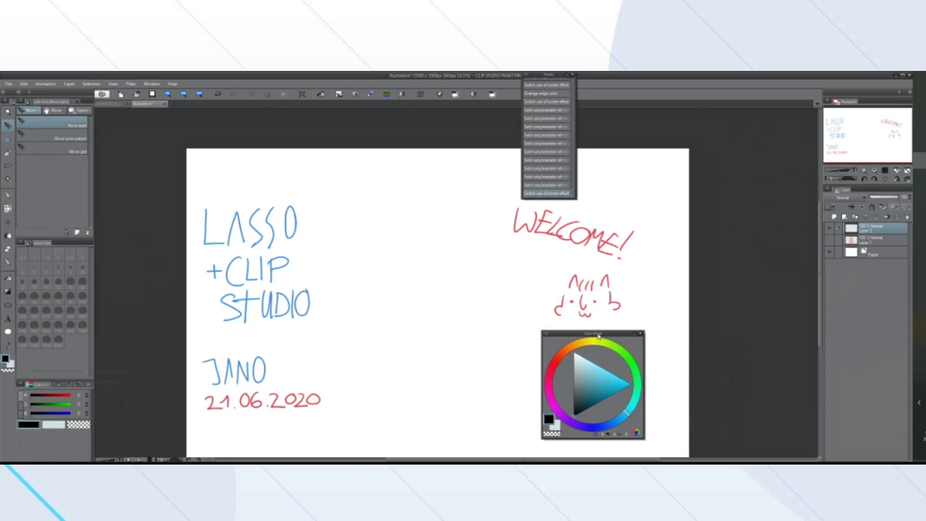
{"action": "mouse_move", "coordinate": [613, 336]}
{"action": "left_mouse_down"}
{"action": "mouse_move", "coordinate": [459, 319]}
{"action": "mouse_move", "coordinate": [33, 377]}
{"action": "mouse_move", "coordinate": [10, 448]}
{"action": "mouse_move", "coordinate": [28, 458]}
{"action": "mouse_move", "coordinate": [9, 434]}
{"action": "mouse_move", "coordinate": [14, 405]}
{"action": "mouse_move", "coordinate": [311, 338]}
{"action": "mouse_move", "coordinate": [610, 346]}
{"action": "left_mouse_up"}
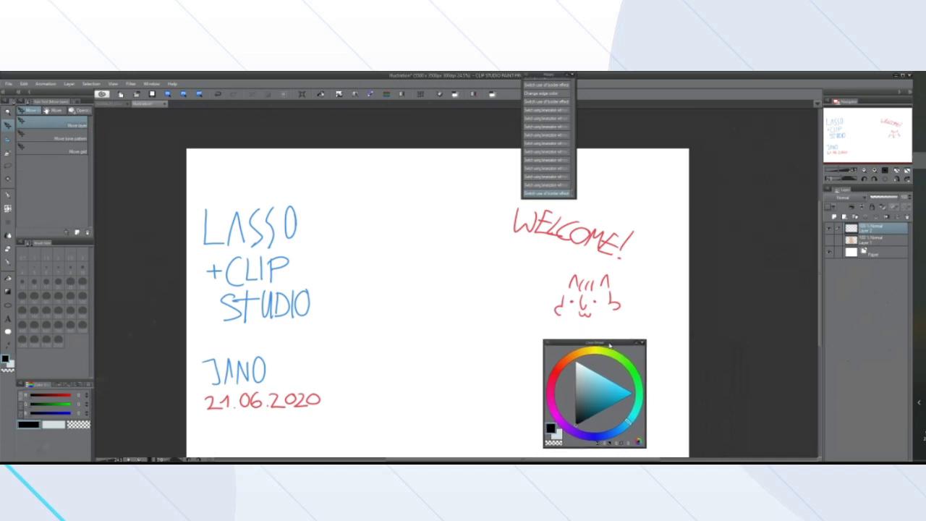
Set the hue to yellow-orange, and sample the portrait's beige skin color below the mouth as the drawing color
{"action": "left_click", "coordinate": [586, 352]}
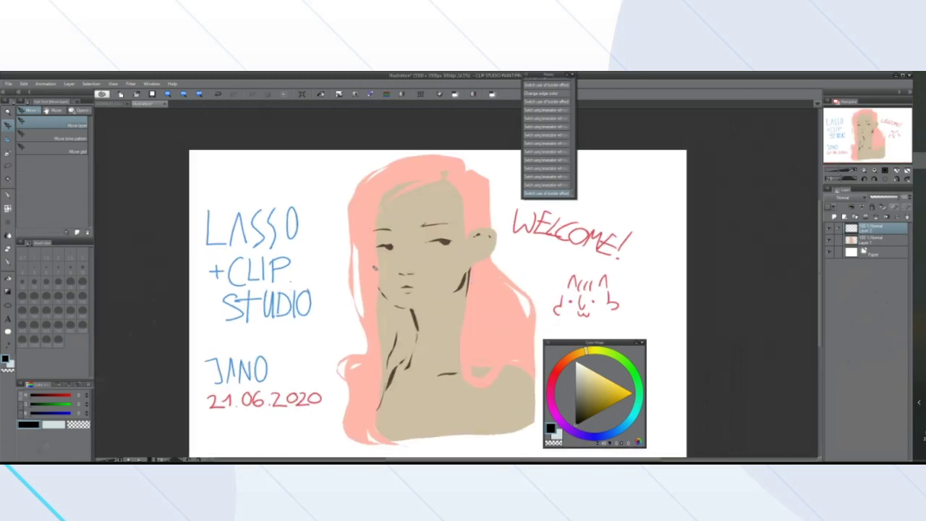
{"action": "scroll", "coordinate": [376, 269], "scroll_direction": "down", "scroll_amount": 2}
{"action": "scroll", "coordinate": [394, 277], "scroll_direction": "up", "scroll_amount": 3}
{"action": "scroll", "coordinate": [395, 277], "scroll_direction": "down", "scroll_amount": 1}
{"action": "scroll", "coordinate": [406, 273], "scroll_direction": "up", "scroll_amount": 5}
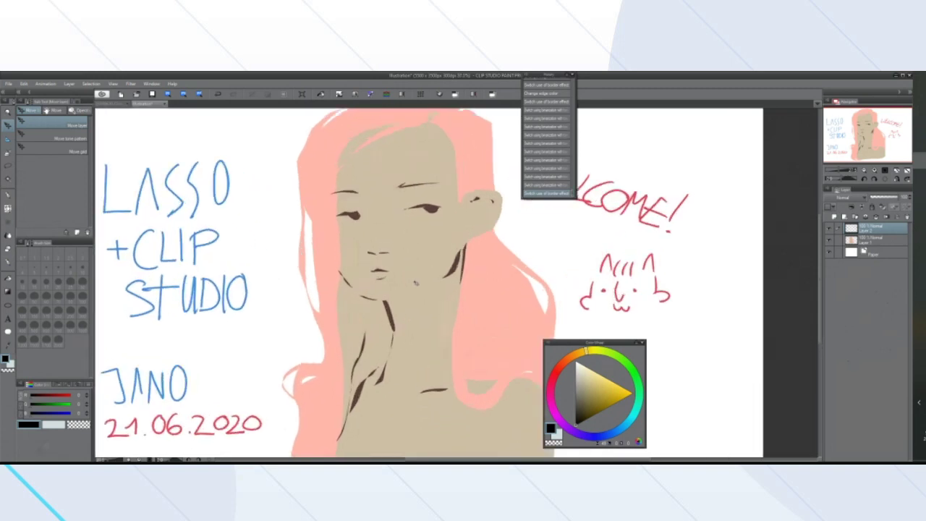
{"action": "left_click", "coordinate": [415, 294], "text": "alt"}
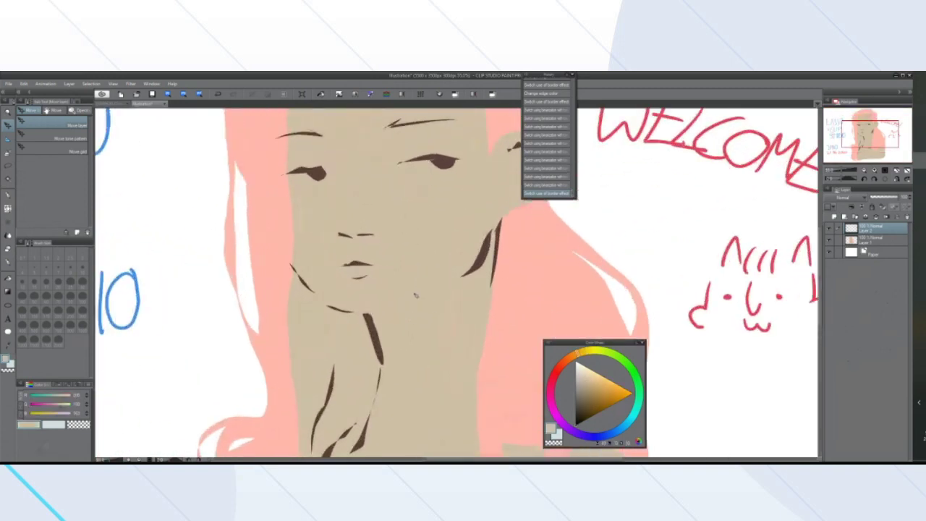
Outline the portrait's nose with a lasso selection, and choose a soft red drawing color
{"action": "key", "text": "m"}
{"action": "mouse_move", "coordinate": [357, 233]}
{"action": "left_mouse_down"}
{"action": "mouse_move", "coordinate": [386, 216]}
{"action": "mouse_move", "coordinate": [337, 200]}
{"action": "mouse_move", "coordinate": [340, 228]}
{"action": "left_mouse_up"}
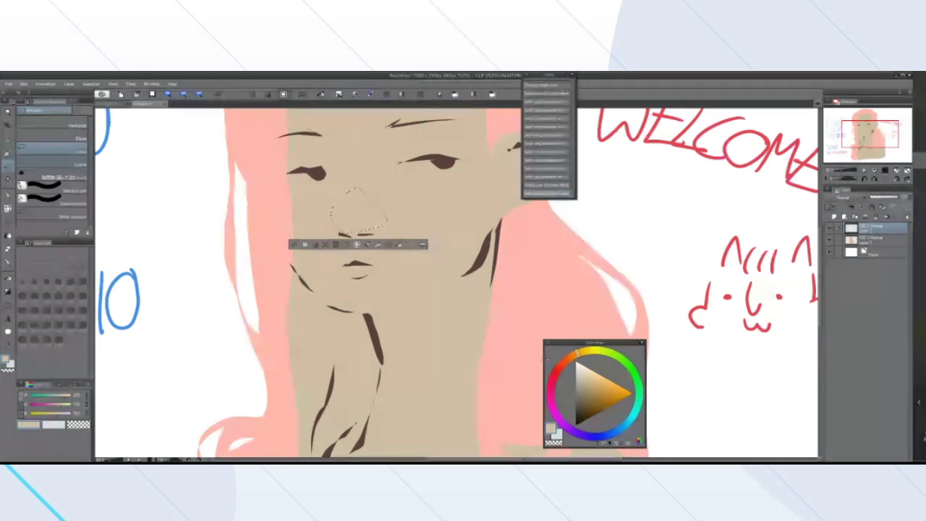
{"action": "left_click", "coordinate": [556, 371]}
{"action": "left_click", "coordinate": [595, 386]}
{"action": "left_click", "coordinate": [599, 378]}
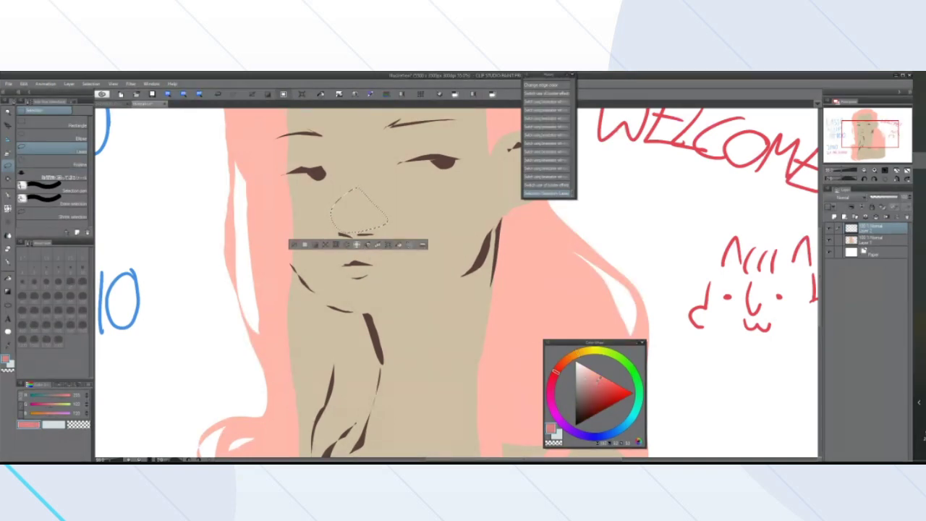
{"action": "mouse_move", "coordinate": [614, 393]}
{"action": "left_mouse_down"}
{"action": "mouse_move", "coordinate": [590, 388]}
{"action": "mouse_move", "coordinate": [596, 381]}
{"action": "left_mouse_up"}
Dock the color wheel with the color slider palette, and shift the hue from red to red-orange
{"action": "left_click_drag", "start_coordinate": [591, 346], "coordinate": [58, 456]}
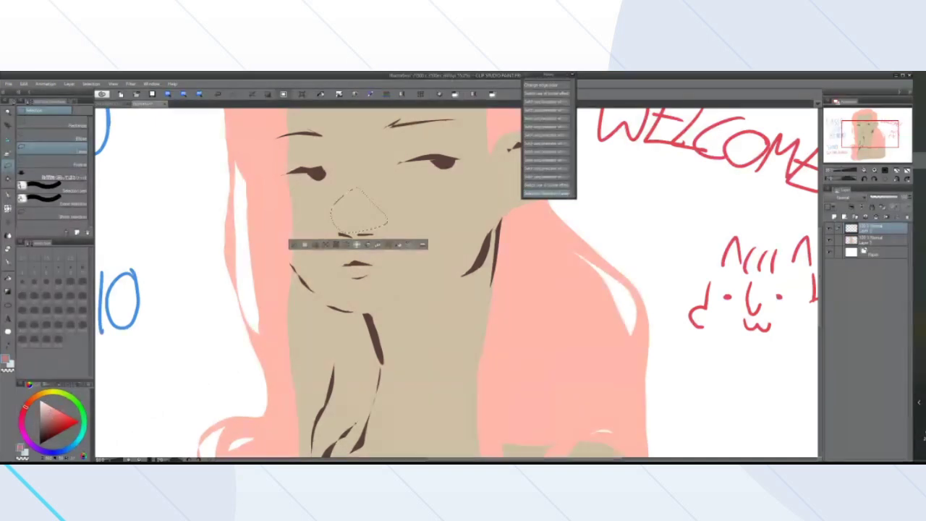
{"action": "left_click", "coordinate": [36, 398]}
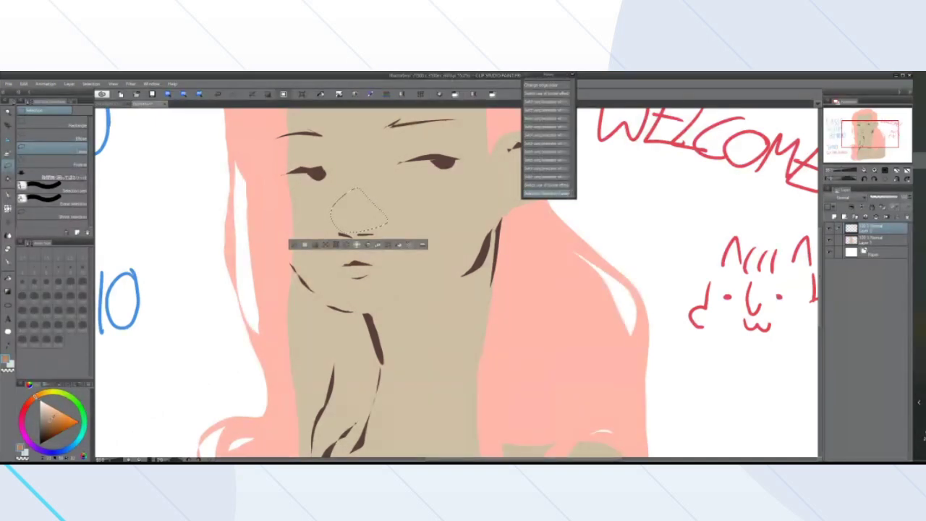
{"action": "left_click", "coordinate": [31, 401]}
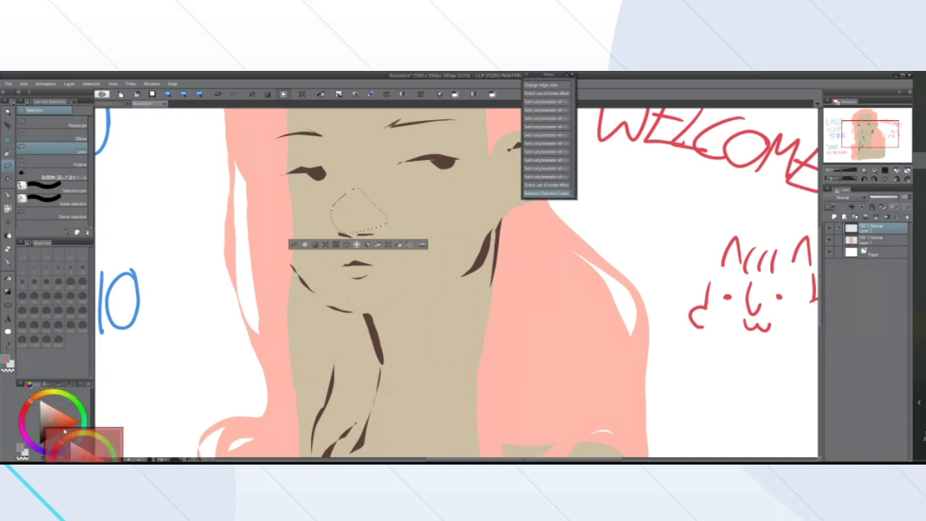
Float the color wheel over the portrait's hair again, enlarge it, and choose a dark red-orange drawing color
{"action": "left_click_drag", "start_coordinate": [473, 364], "coordinate": [571, 319]}
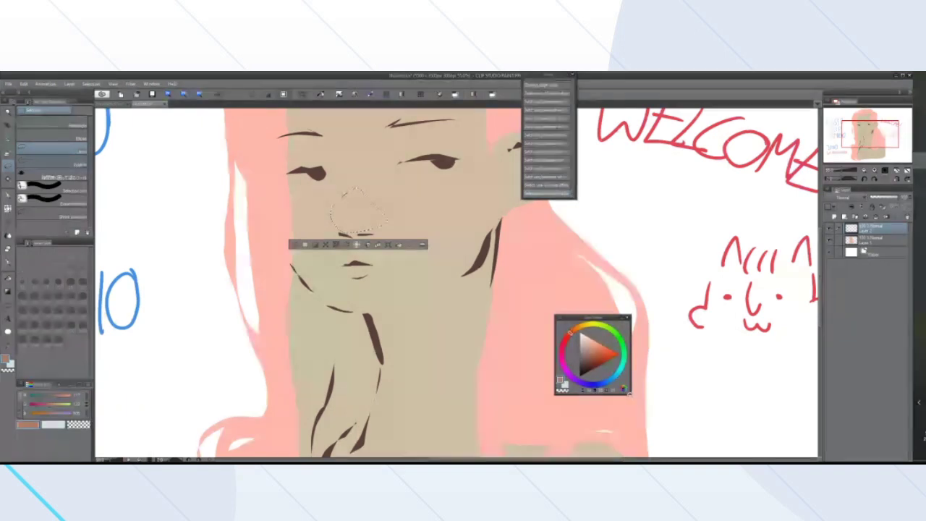
{"action": "left_click_drag", "start_coordinate": [632, 395], "coordinate": [687, 449]}
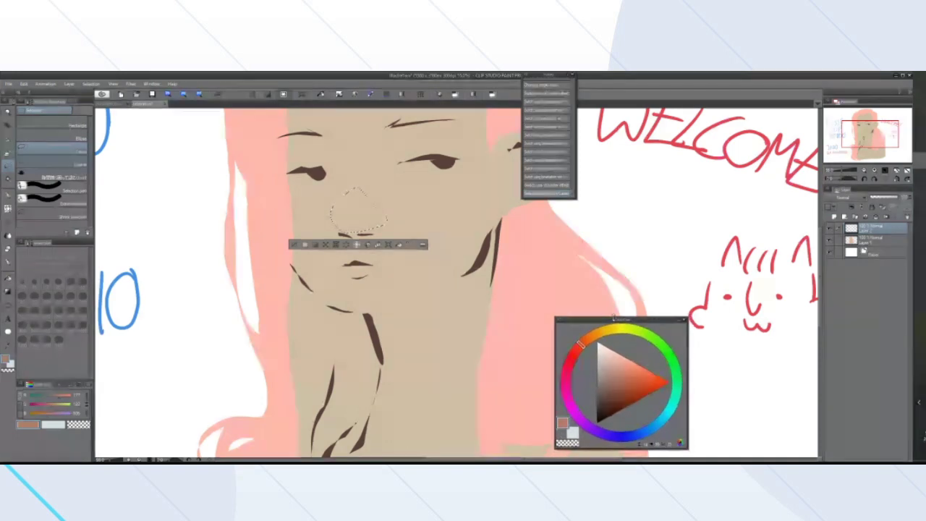
{"action": "left_click_drag", "start_coordinate": [621, 321], "coordinate": [609, 306]}
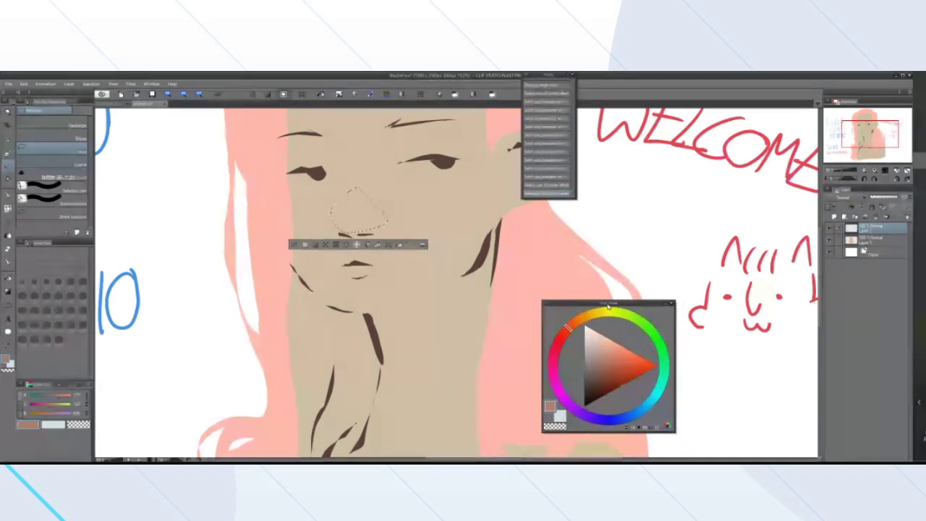
{"action": "left_click_drag", "start_coordinate": [605, 346], "coordinate": [624, 374]}
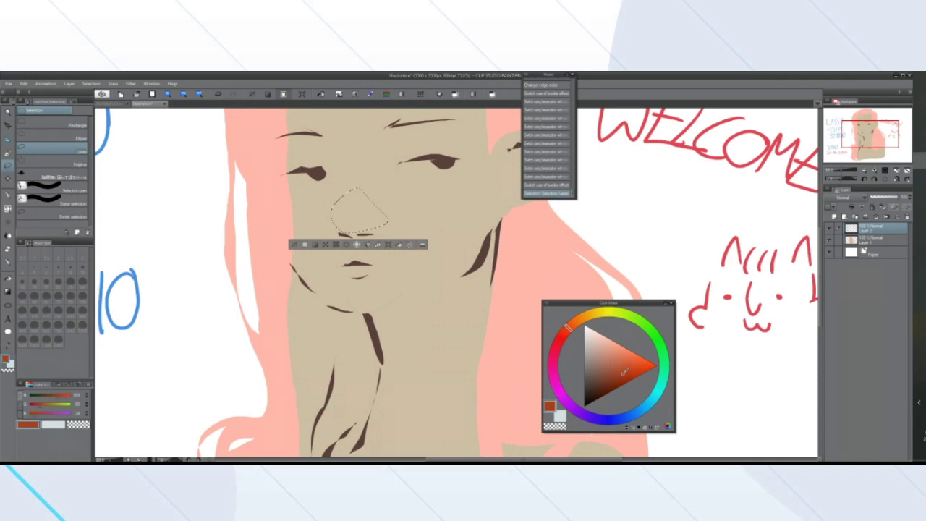
{"action": "mouse_move", "coordinate": [598, 306]}
{"action": "left_mouse_down"}
{"action": "mouse_move", "coordinate": [585, 319]}
{"action": "mouse_move", "coordinate": [684, 319]}
{"action": "mouse_move", "coordinate": [611, 319]}
{"action": "left_mouse_up"}
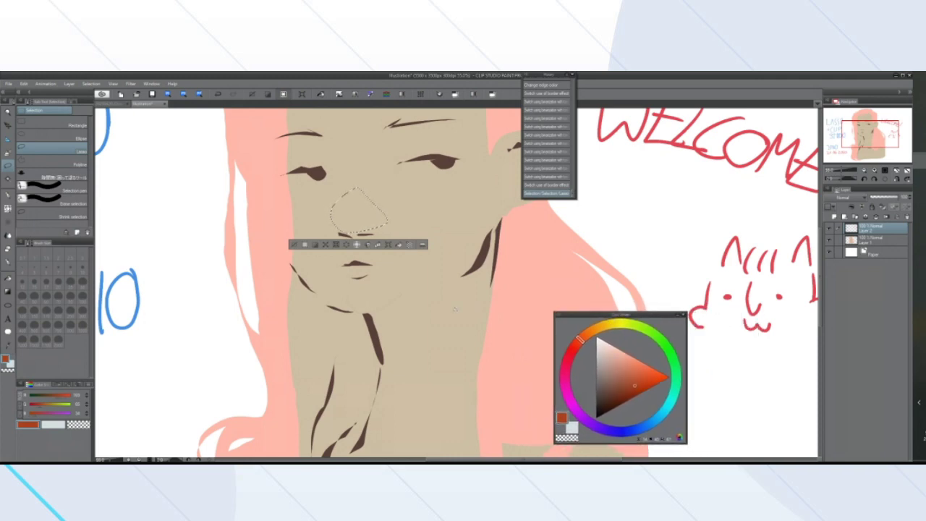
Choose a muted salmon-orange drawing color, shift the color wheel slightly, and clear the lasso selection around the nose
{"action": "scroll", "coordinate": [438, 301], "scroll_direction": "down", "scroll_amount": 1}
{"action": "scroll", "coordinate": [440, 300], "scroll_direction": "down", "scroll_amount": 2}
{"action": "mouse_move", "coordinate": [631, 371]}
{"action": "left_mouse_down"}
{"action": "mouse_move", "coordinate": [610, 370]}
{"action": "mouse_move", "coordinate": [618, 366]}
{"action": "left_mouse_up"}
{"action": "mouse_move", "coordinate": [621, 315]}
{"action": "left_mouse_down"}
{"action": "mouse_move", "coordinate": [616, 334]}
{"action": "mouse_move", "coordinate": [613, 324]}
{"action": "left_mouse_up"}
{"action": "scroll", "coordinate": [443, 306], "scroll_direction": "down", "scroll_amount": 1}
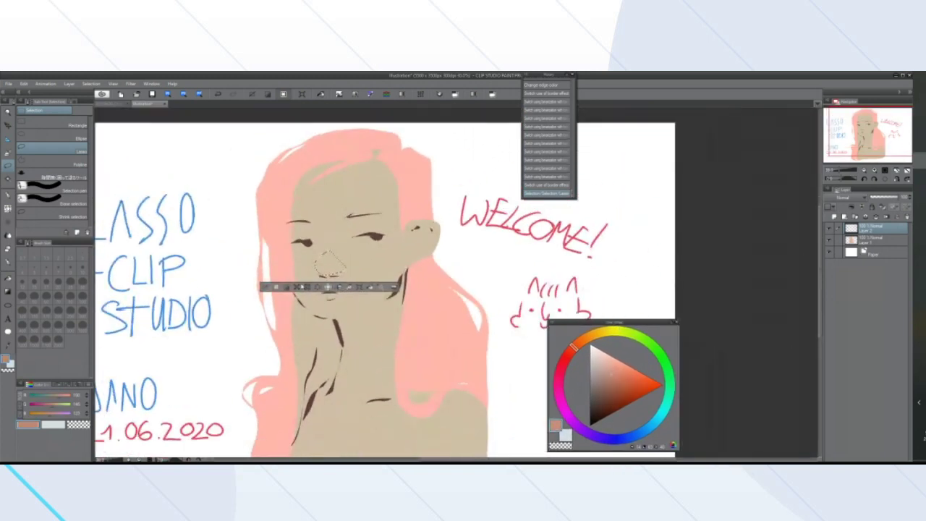
{"action": "scroll", "coordinate": [278, 255], "scroll_direction": "up", "scroll_amount": 2}
{"action": "key", "text": "ctrl+d"}
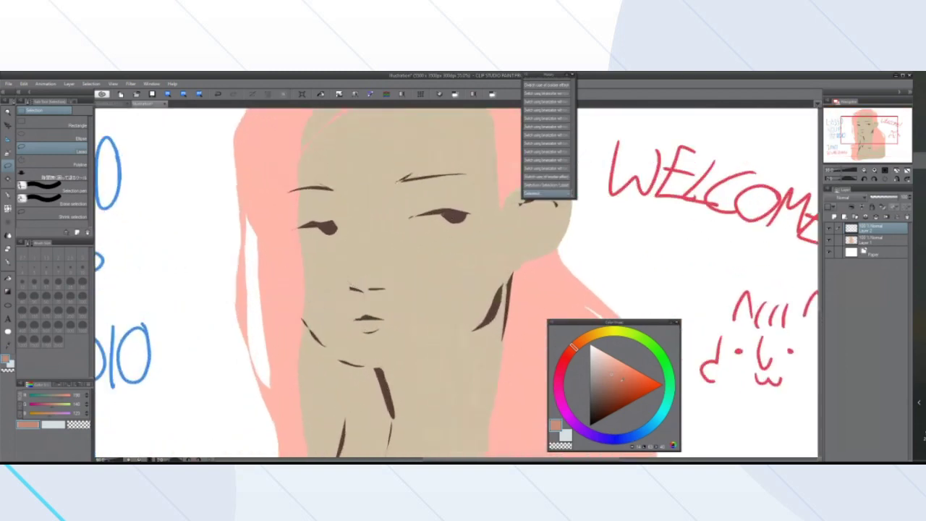
Move the hue to magenta-pink, and choose a light, soft pink drawing color in the triangle
{"action": "left_click", "coordinate": [588, 353]}
{"action": "mouse_move", "coordinate": [579, 343]}
{"action": "left_mouse_down"}
{"action": "mouse_move", "coordinate": [609, 333]}
{"action": "mouse_move", "coordinate": [559, 380]}
{"action": "left_mouse_up"}
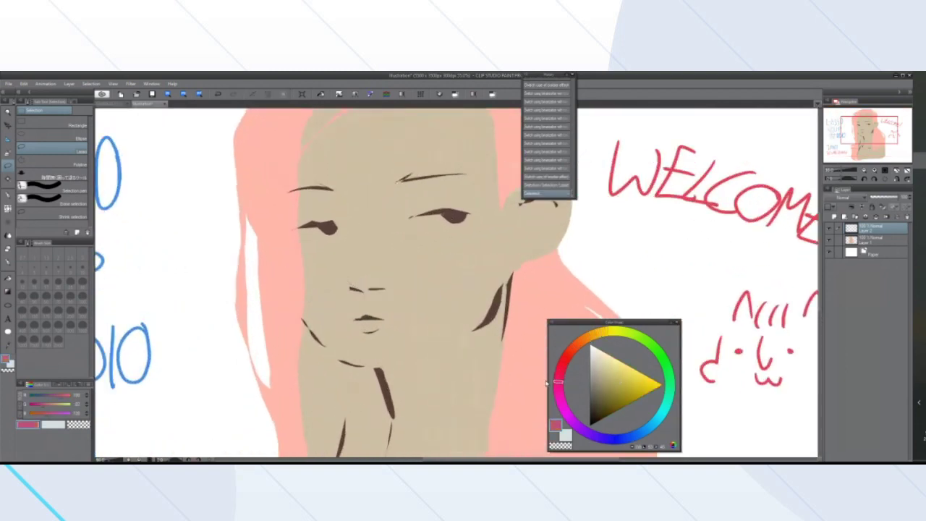
{"action": "left_click", "coordinate": [614, 361]}
{"action": "left_click", "coordinate": [613, 359]}
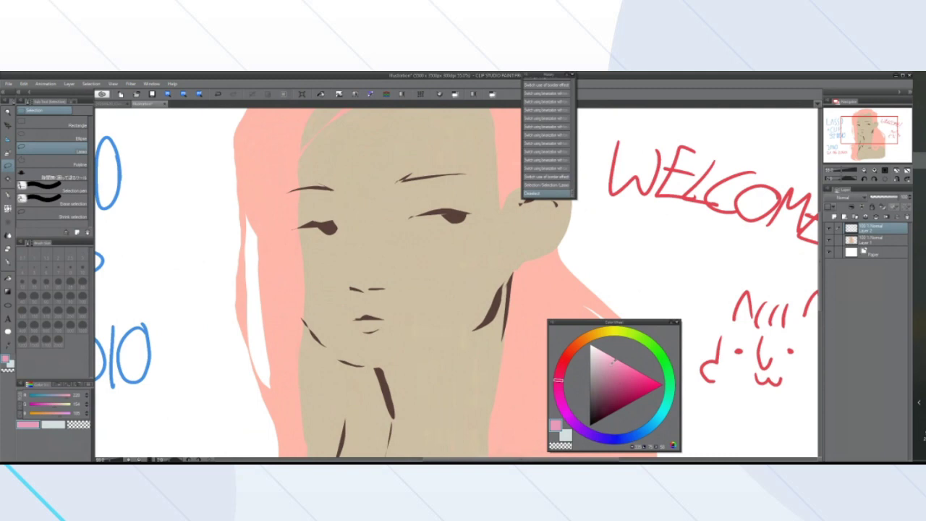
{"action": "scroll", "coordinate": [480, 287], "scroll_direction": "down", "scroll_amount": 4}
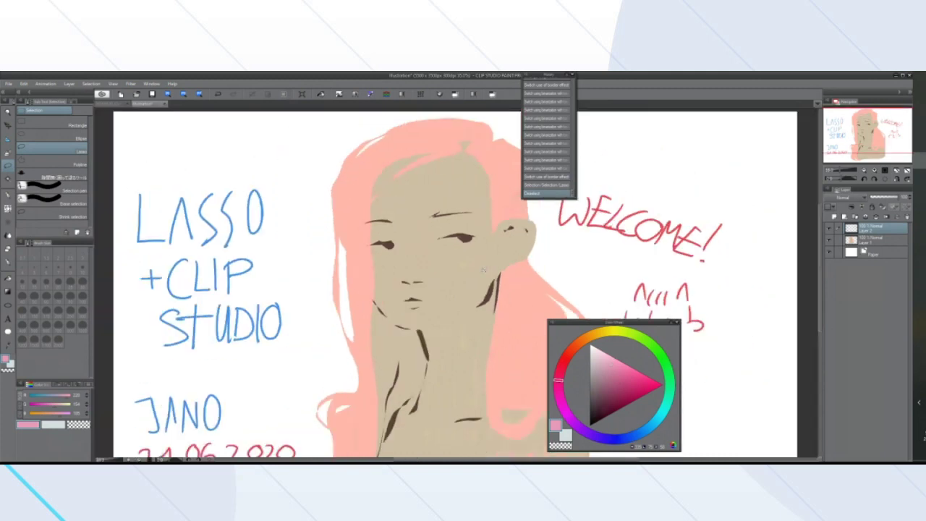
{"action": "scroll", "coordinate": [480, 286], "scroll_direction": "up", "scroll_amount": 2}
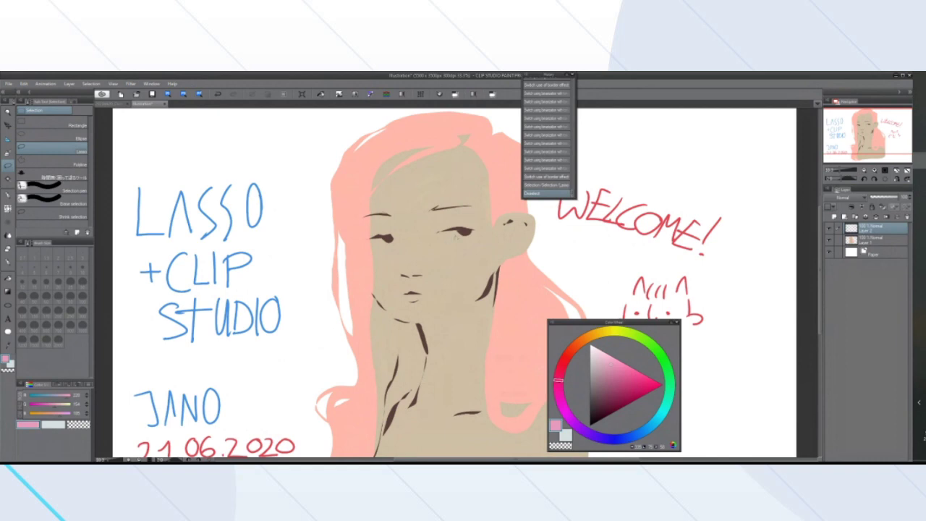
{"action": "scroll", "coordinate": [456, 235], "scroll_direction": "down", "scroll_amount": 3}
{"action": "scroll", "coordinate": [453, 250], "scroll_direction": "up", "scroll_amount": 3}
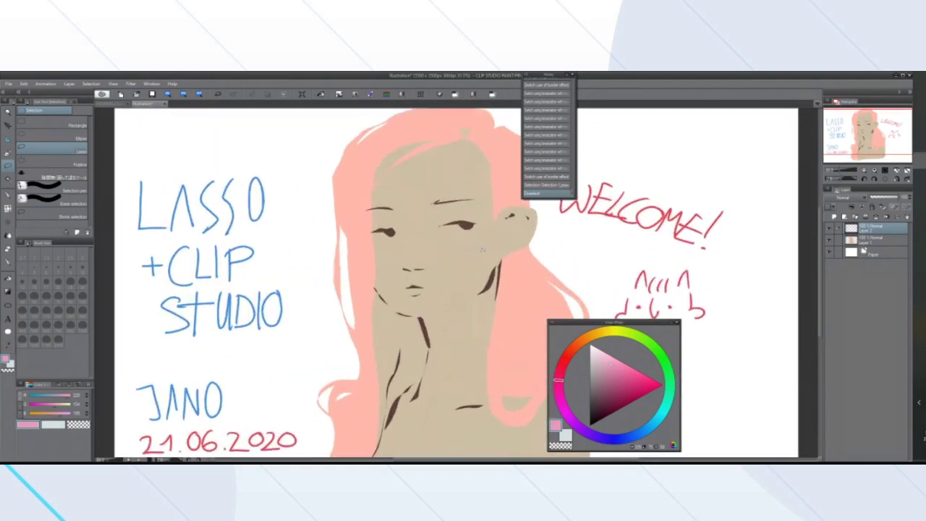
{"action": "scroll", "coordinate": [482, 249], "scroll_direction": "up", "scroll_amount": 2}
{"action": "scroll", "coordinate": [464, 245], "scroll_direction": "down", "scroll_amount": 3}
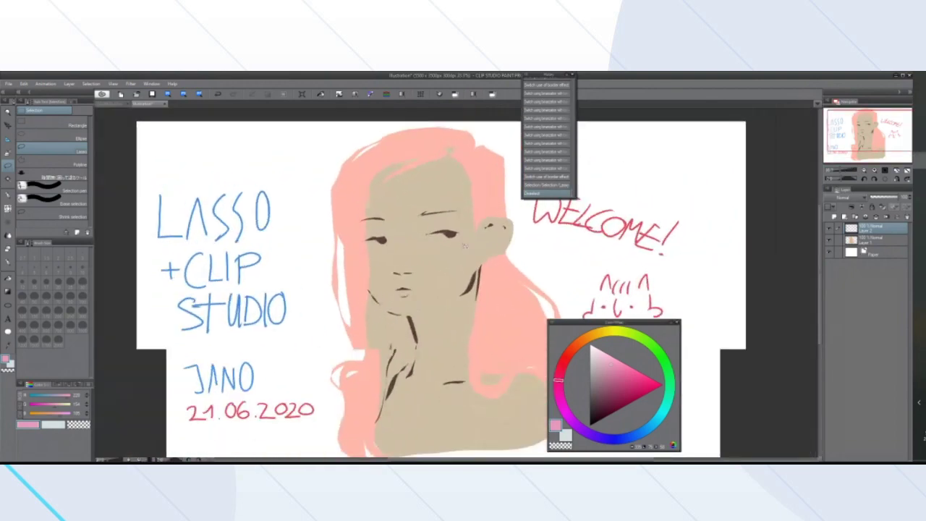
{"action": "scroll", "coordinate": [464, 246], "scroll_direction": "up", "scroll_amount": 1}
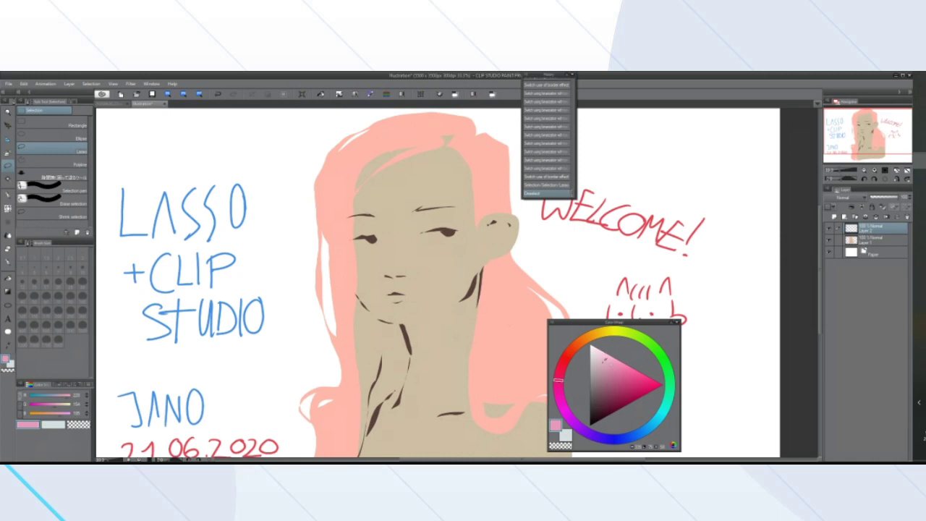
Try vivid pink, black, dark magenta and light pink within the triangle, and end on fully saturated pink
{"action": "left_click_drag", "start_coordinate": [605, 361], "coordinate": [671, 384]}
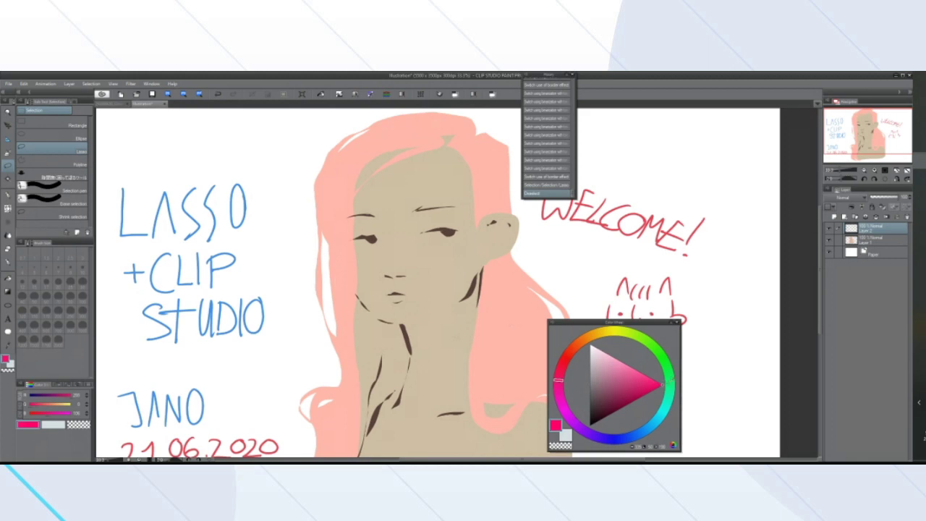
{"action": "left_click", "coordinate": [591, 423]}
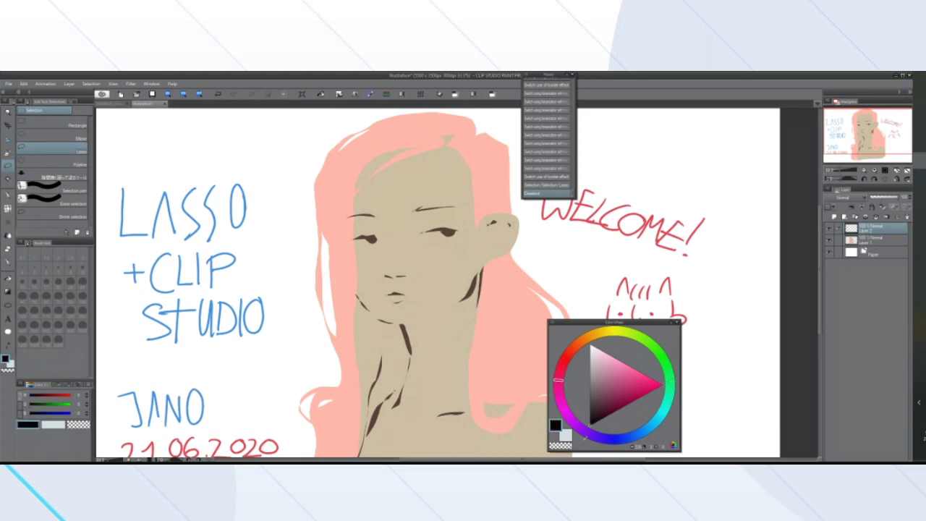
{"action": "left_click_drag", "start_coordinate": [641, 410], "coordinate": [643, 409]}
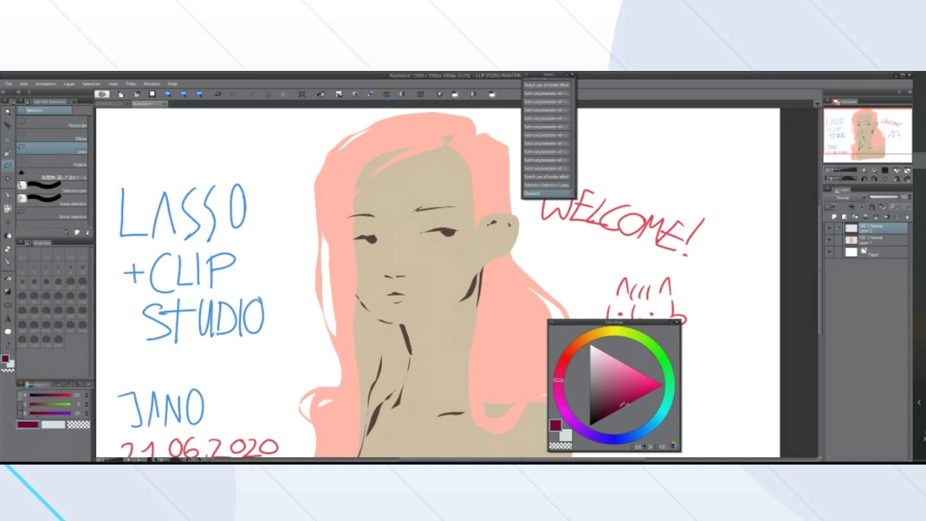
{"action": "left_click_drag", "start_coordinate": [626, 403], "coordinate": [616, 360]}
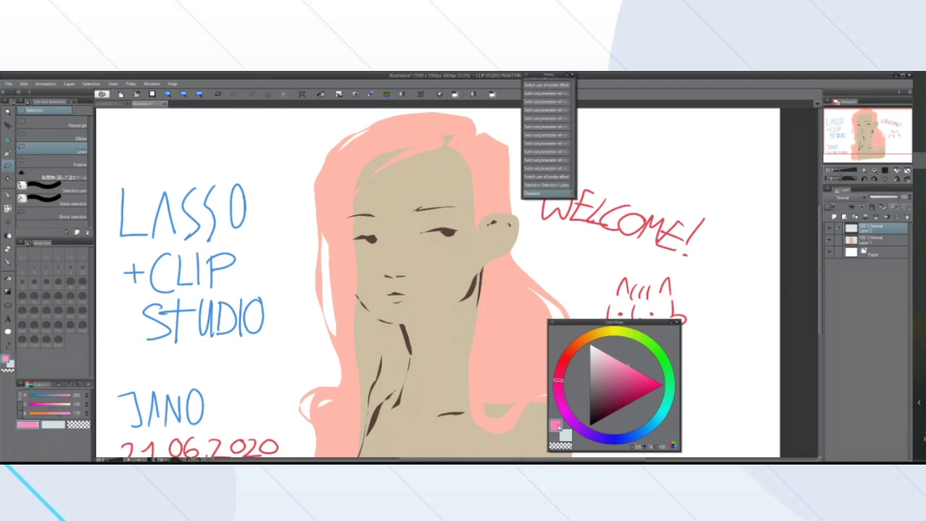
{"action": "left_click_drag", "start_coordinate": [598, 385], "coordinate": [575, 337]}
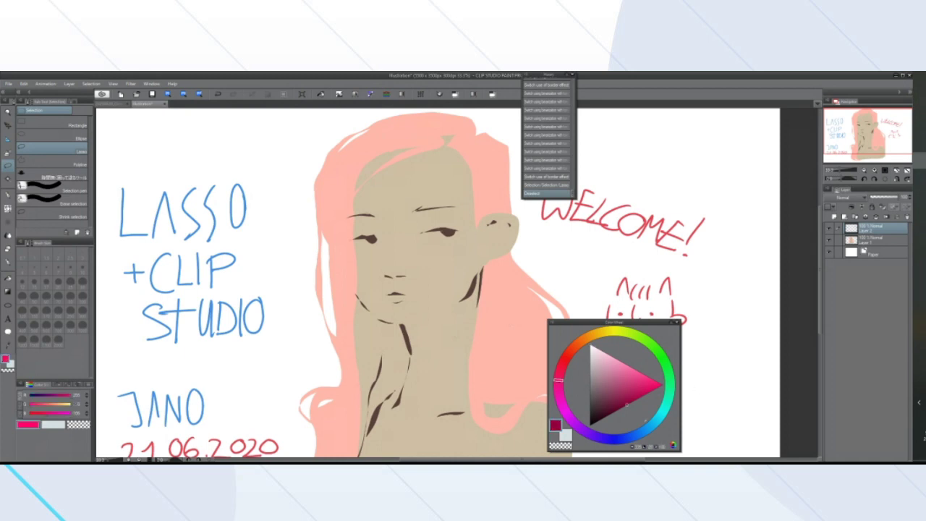
{"action": "mouse_move", "coordinate": [560, 388]}
{"action": "left_mouse_down"}
{"action": "mouse_move", "coordinate": [569, 356]}
{"action": "mouse_move", "coordinate": [634, 336]}
{"action": "mouse_move", "coordinate": [669, 411]}
{"action": "mouse_move", "coordinate": [601, 438]}
{"action": "mouse_move", "coordinate": [576, 346]}
{"action": "mouse_move", "coordinate": [648, 345]}
{"action": "mouse_move", "coordinate": [602, 447]}
{"action": "mouse_move", "coordinate": [566, 360]}
{"action": "mouse_move", "coordinate": [664, 361]}
{"action": "mouse_move", "coordinate": [614, 441]}
{"action": "mouse_move", "coordinate": [580, 355]}
{"action": "mouse_move", "coordinate": [600, 416]}
{"action": "mouse_move", "coordinate": [594, 309]}
{"action": "mouse_move", "coordinate": [592, 422]}
{"action": "mouse_move", "coordinate": [594, 362]}
{"action": "mouse_move", "coordinate": [599, 383]}
{"action": "mouse_move", "coordinate": [661, 385]}
{"action": "left_mouse_up"}
Shift the hue to yellow-orange, switch the color wheel to its square color space, and choose black
{"action": "mouse_move", "coordinate": [568, 355]}
{"action": "left_mouse_down"}
{"action": "mouse_move", "coordinate": [668, 365]}
{"action": "mouse_move", "coordinate": [580, 356]}
{"action": "mouse_move", "coordinate": [600, 331]}
{"action": "left_mouse_up"}
{"action": "left_click", "coordinate": [673, 445]}
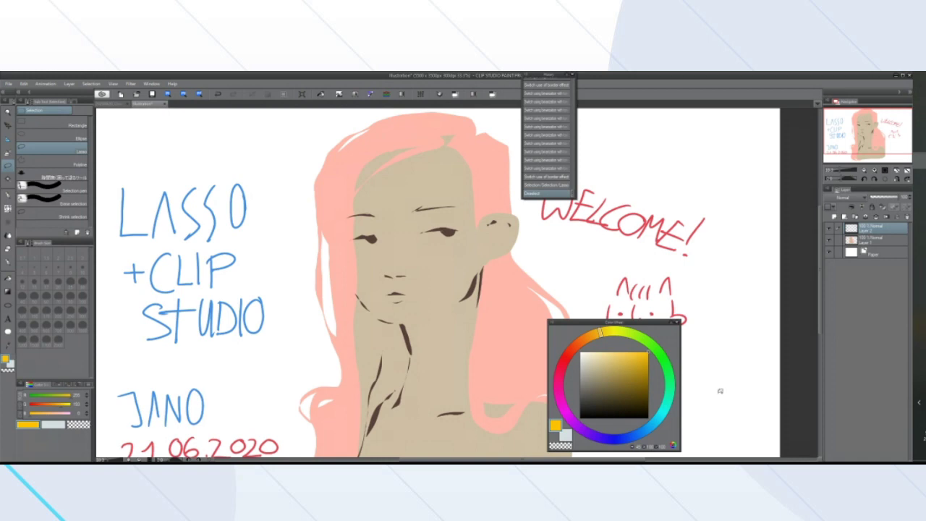
{"action": "mouse_move", "coordinate": [616, 417]}
{"action": "left_mouse_down"}
{"action": "mouse_move", "coordinate": [580, 417]}
{"action": "mouse_move", "coordinate": [687, 425]}
{"action": "left_mouse_up"}
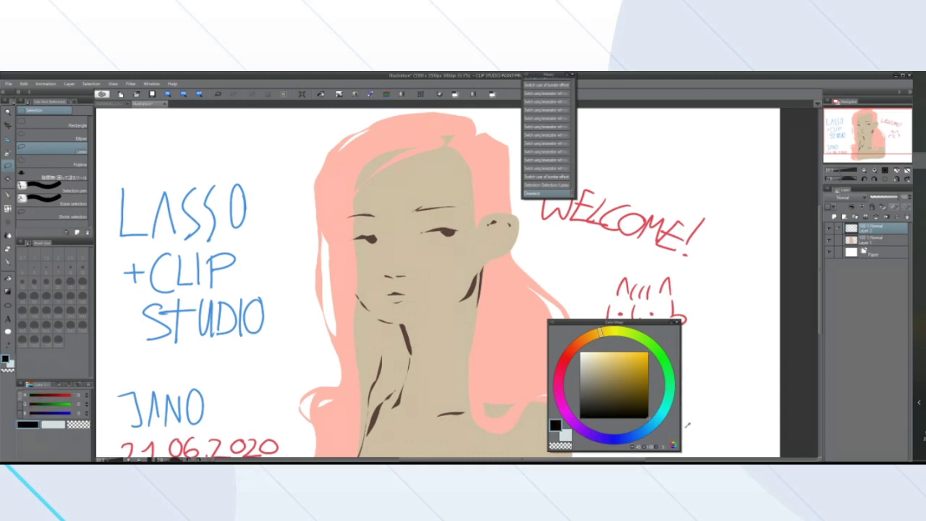
Return the color wheel to its triangle color space, and choose a dark yellow-brown drawing color
{"action": "left_click_drag", "start_coordinate": [627, 406], "coordinate": [668, 425]}
{"action": "left_click", "coordinate": [673, 446]}
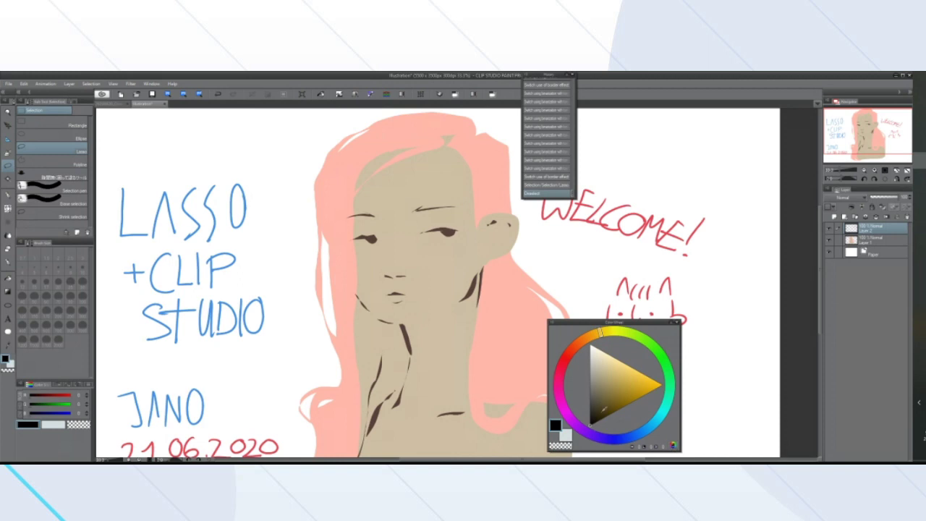
{"action": "left_click_drag", "start_coordinate": [600, 409], "coordinate": [640, 407]}
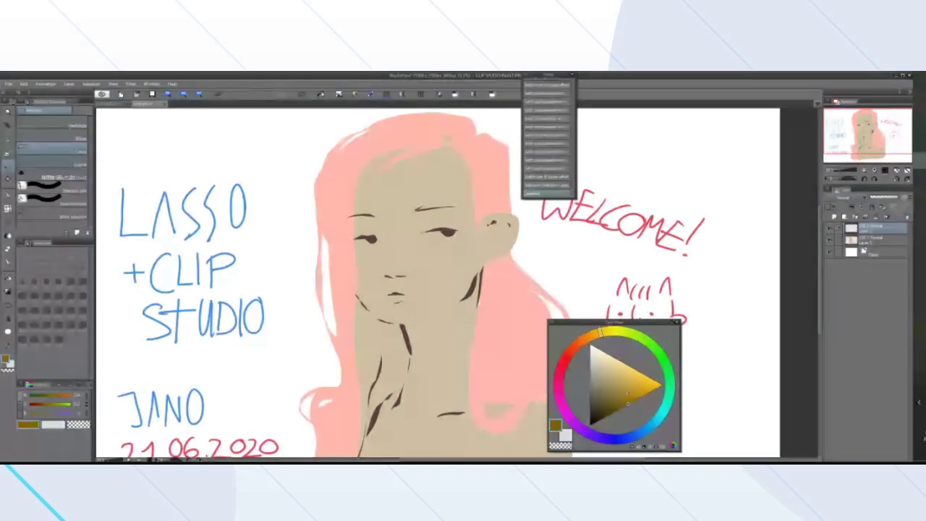
Try bright yellow-orange and white in the triangle, choose mid-gray, and shift the hue to yellow-green
{"action": "left_click_drag", "start_coordinate": [628, 393], "coordinate": [626, 356]}
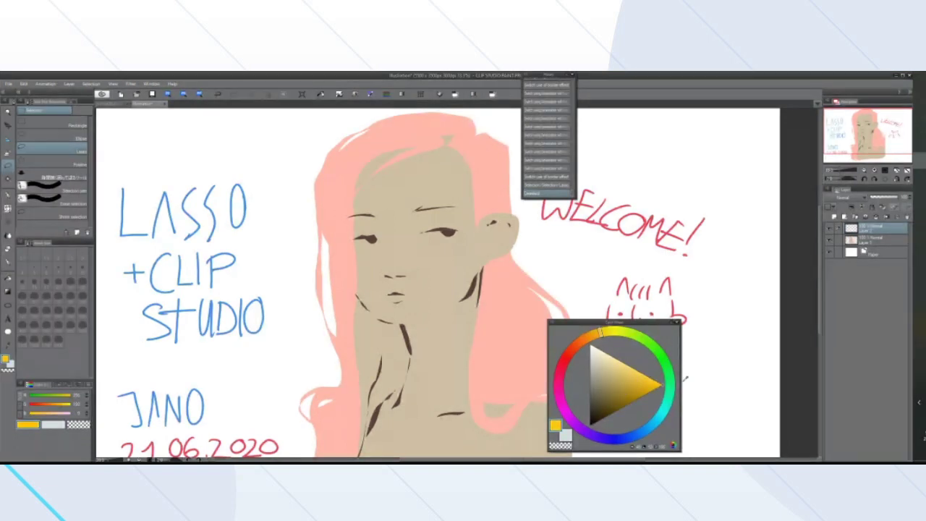
{"action": "left_click", "coordinate": [587, 352]}
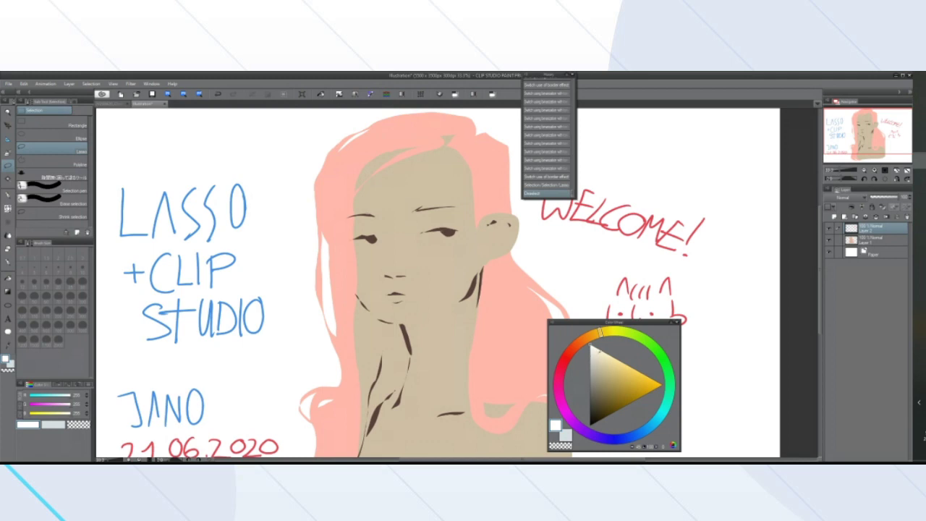
{"action": "mouse_move", "coordinate": [600, 352]}
{"action": "left_mouse_down"}
{"action": "mouse_move", "coordinate": [590, 427]}
{"action": "mouse_move", "coordinate": [588, 344]}
{"action": "left_mouse_up"}
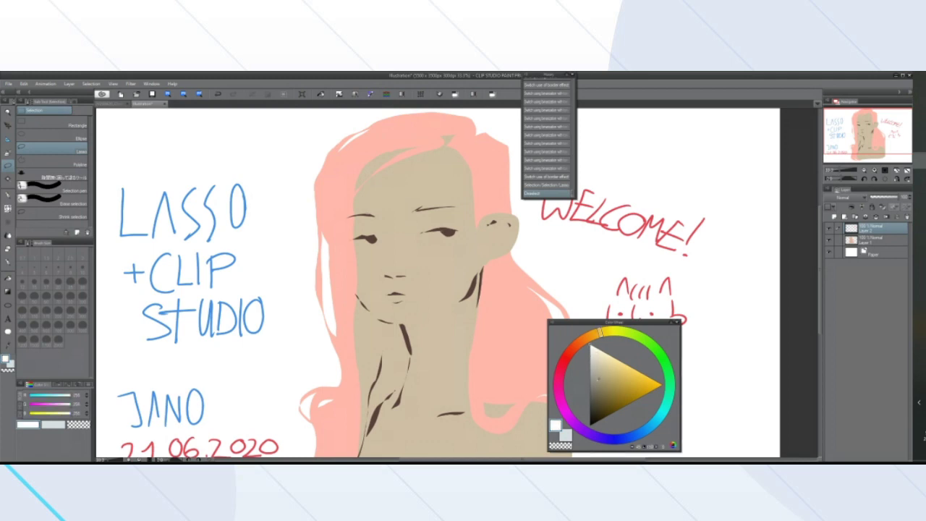
{"action": "mouse_move", "coordinate": [598, 379]}
{"action": "left_mouse_down"}
{"action": "mouse_move", "coordinate": [641, 383]}
{"action": "mouse_move", "coordinate": [590, 380]}
{"action": "left_mouse_up"}
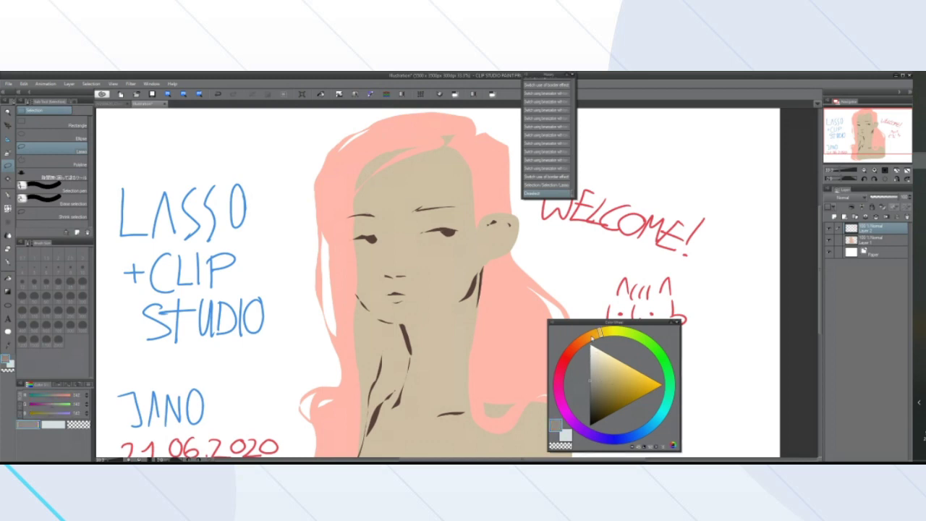
{"action": "mouse_move", "coordinate": [592, 339]}
{"action": "left_mouse_down"}
{"action": "mouse_move", "coordinate": [626, 332]}
{"action": "mouse_move", "coordinate": [560, 372]}
{"action": "mouse_move", "coordinate": [614, 317]}
{"action": "mouse_move", "coordinate": [620, 348]}
{"action": "left_mouse_up"}
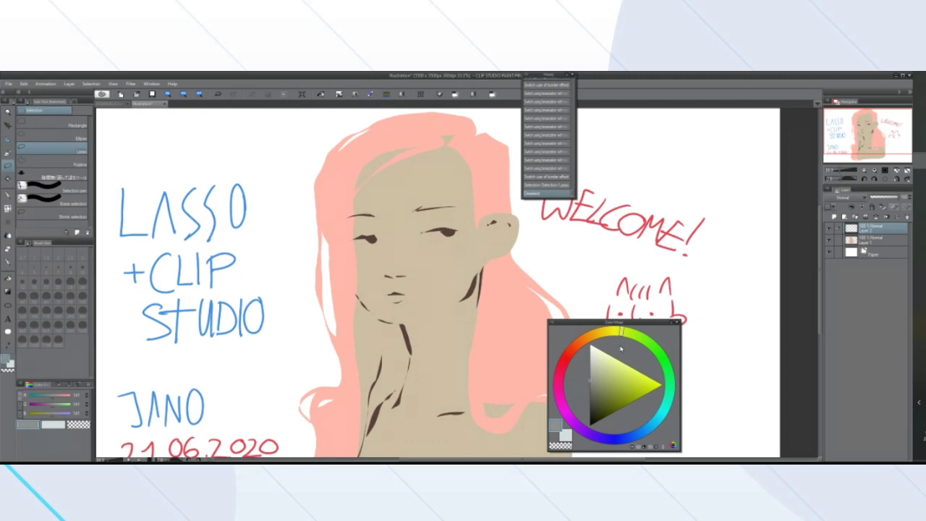
Examine the undo count in the Performance preferences, and leave the preferences without saving any change
{"action": "left_click", "coordinate": [8, 84]}
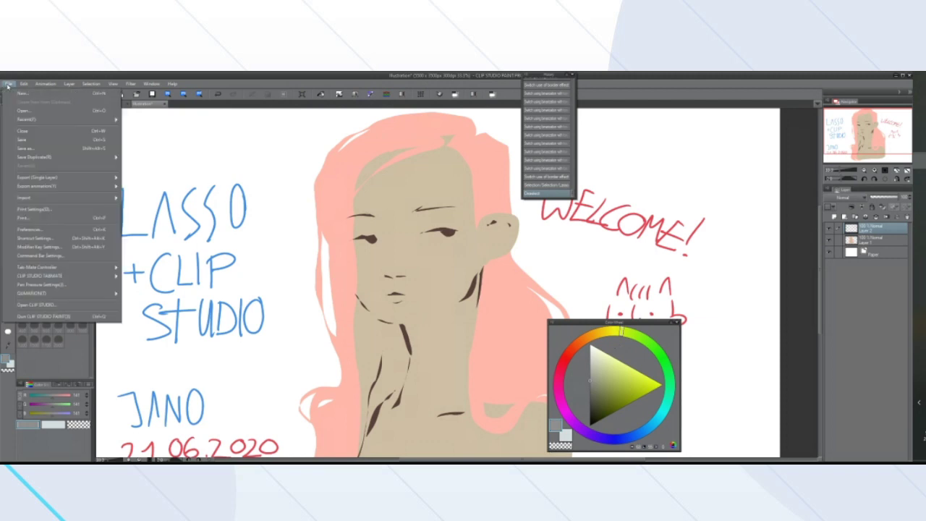
{"action": "left_click", "coordinate": [54, 230]}
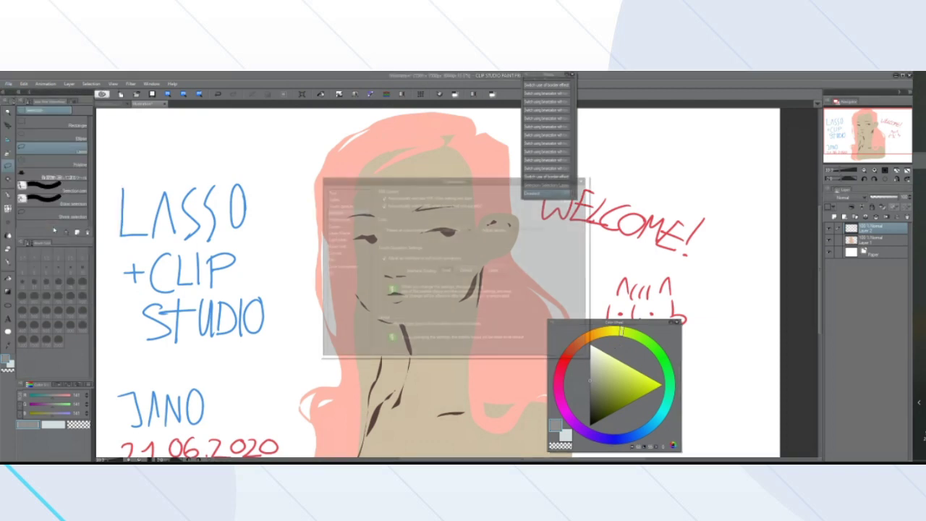
{"action": "left_click", "coordinate": [346, 219]}
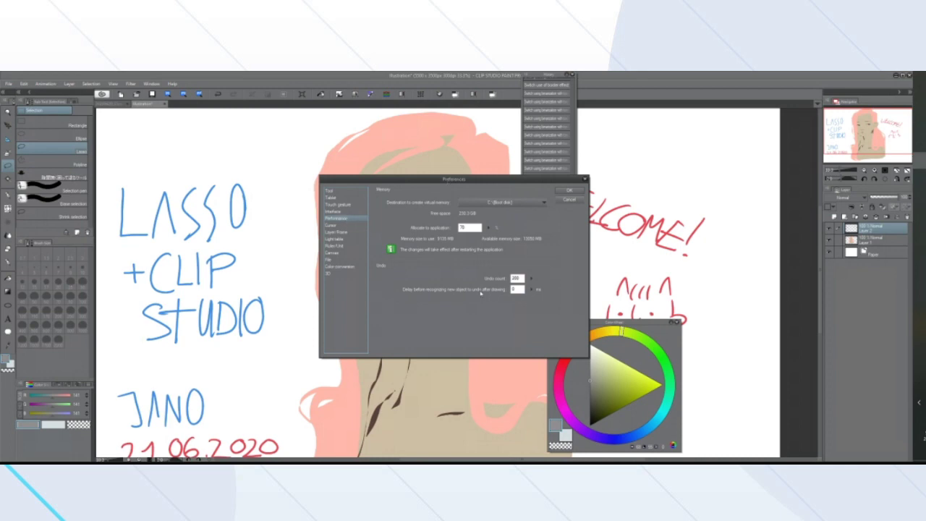
{"action": "double_click", "coordinate": [517, 278]}
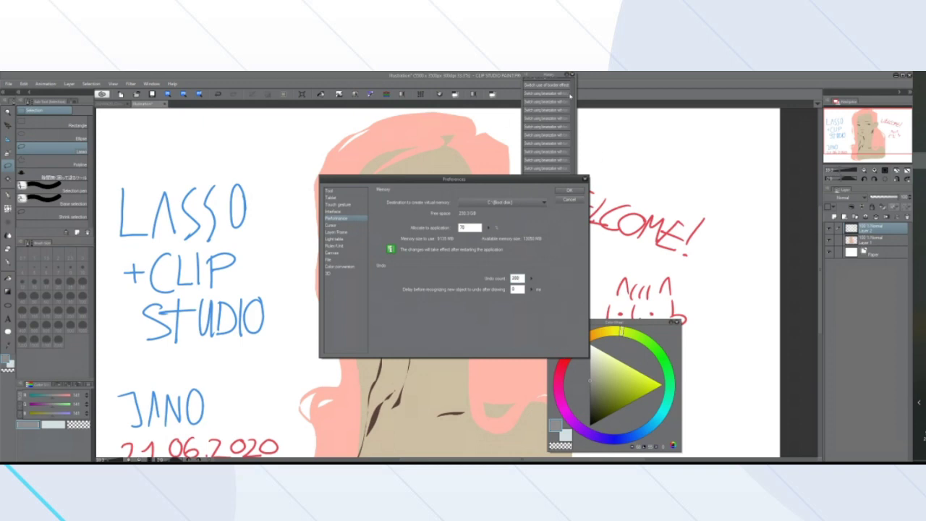
{"action": "double_click", "coordinate": [517, 278]}
{"action": "left_click", "coordinate": [570, 201]}
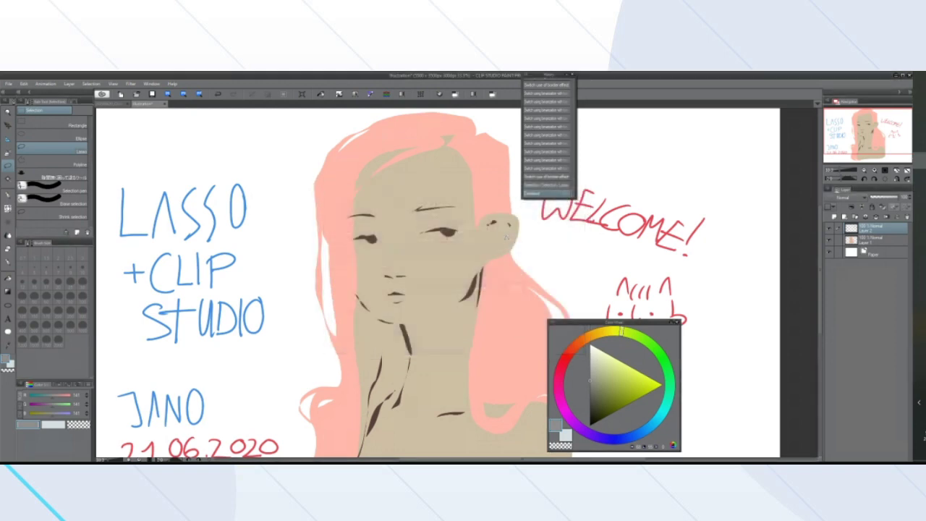
{"action": "scroll", "coordinate": [495, 243], "scroll_direction": "down", "scroll_amount": 4}
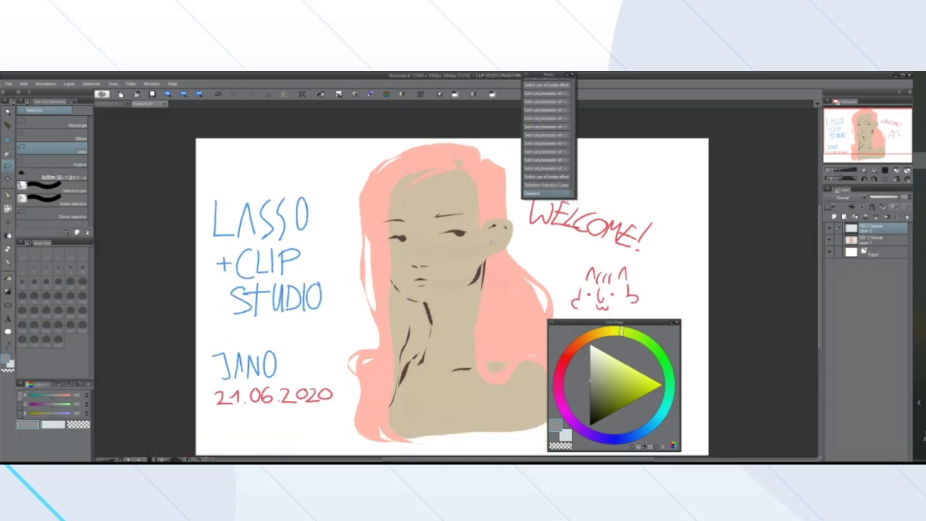
{"action": "scroll", "coordinate": [550, 279], "scroll_direction": "up", "scroll_amount": 3}
{"action": "scroll", "coordinate": [464, 244], "scroll_direction": "down", "scroll_amount": 1}
{"action": "scroll", "coordinate": [464, 246], "scroll_direction": "up", "scroll_amount": 2}
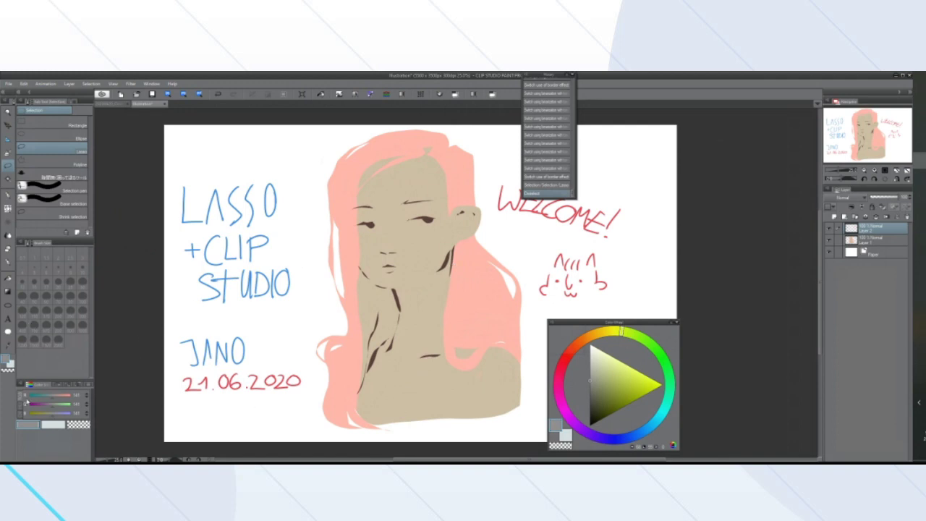
Enlarge the Color Slider palette group, look through its Intermediate Color and Color History palettes, and return to the color sliders
{"action": "left_click_drag", "start_coordinate": [66, 382], "coordinate": [50, 256]}
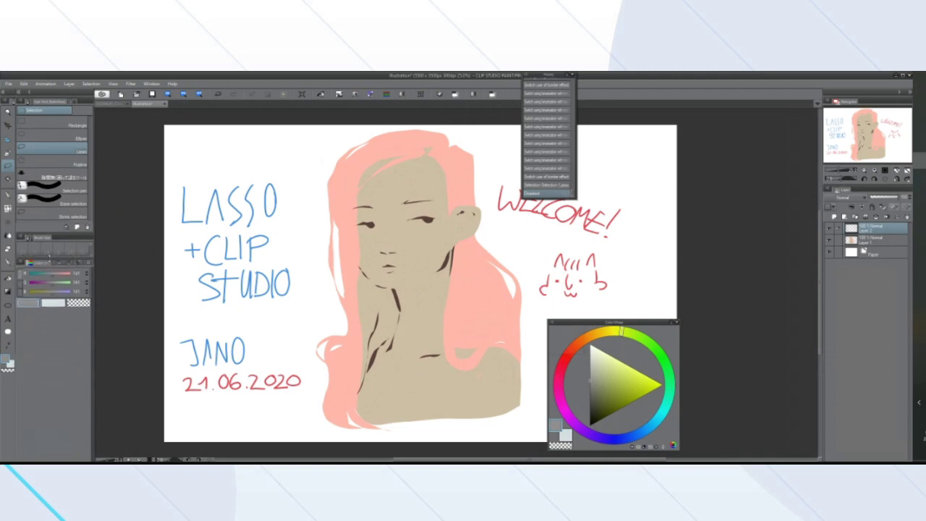
{"action": "left_click", "coordinate": [58, 264]}
{"action": "left_click", "coordinate": [68, 263]}
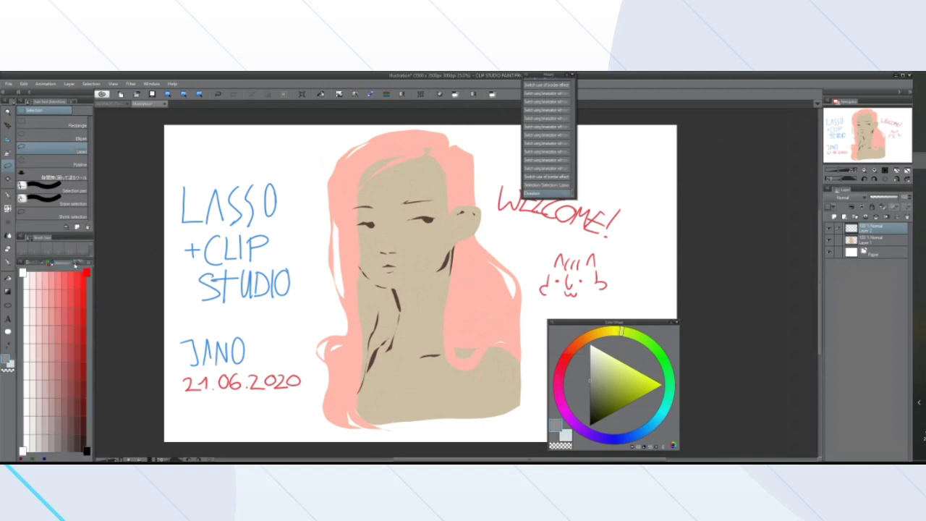
{"action": "left_click", "coordinate": [77, 264]}
{"action": "left_click", "coordinate": [88, 264]}
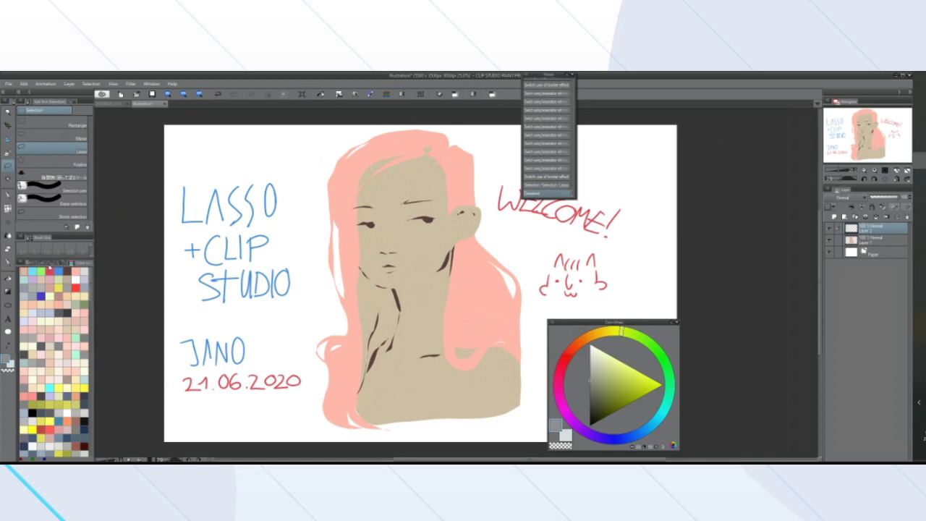
{"action": "left_click", "coordinate": [50, 265]}
{"action": "left_click", "coordinate": [30, 263]}
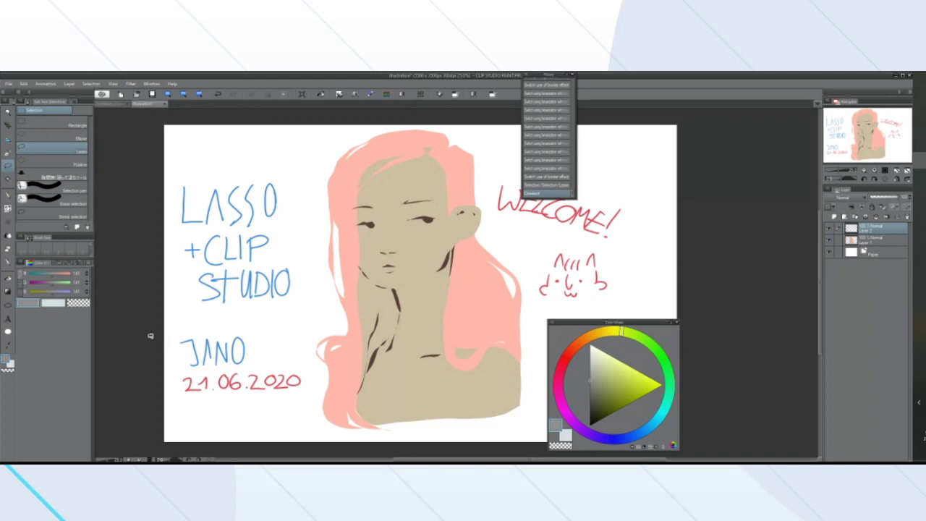
Show the Color Set palette, dock it between the Navigator and Layer palettes, and keep Standard color set selected
{"action": "left_click", "coordinate": [21, 263]}
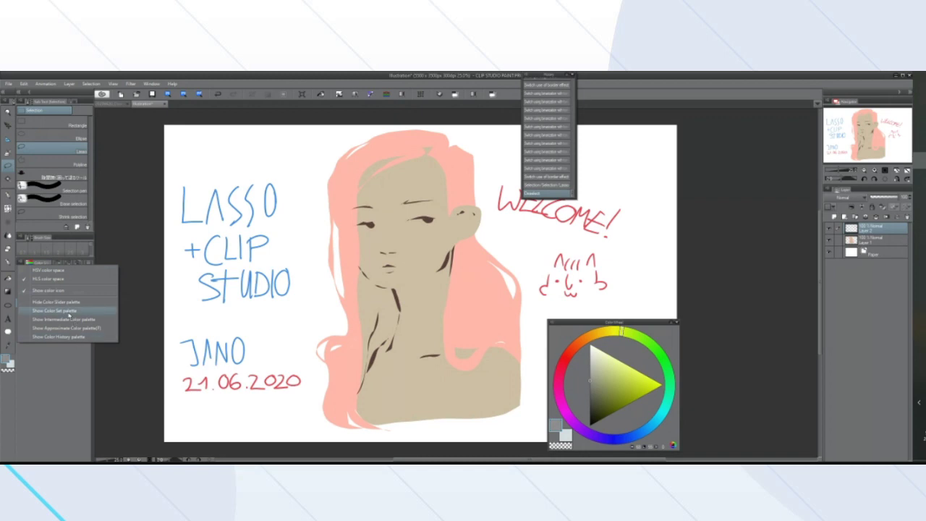
{"action": "left_click", "coordinate": [71, 311]}
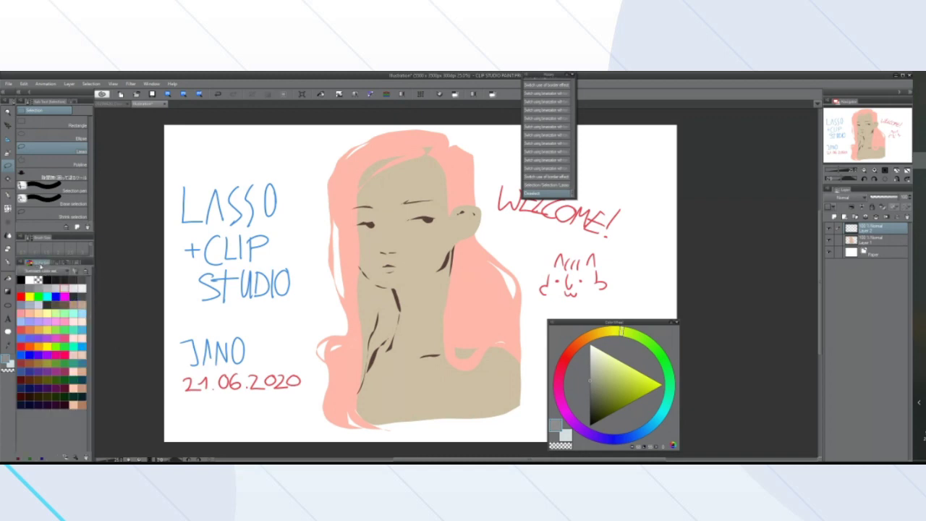
{"action": "left_click_drag", "start_coordinate": [40, 262], "coordinate": [849, 141]}
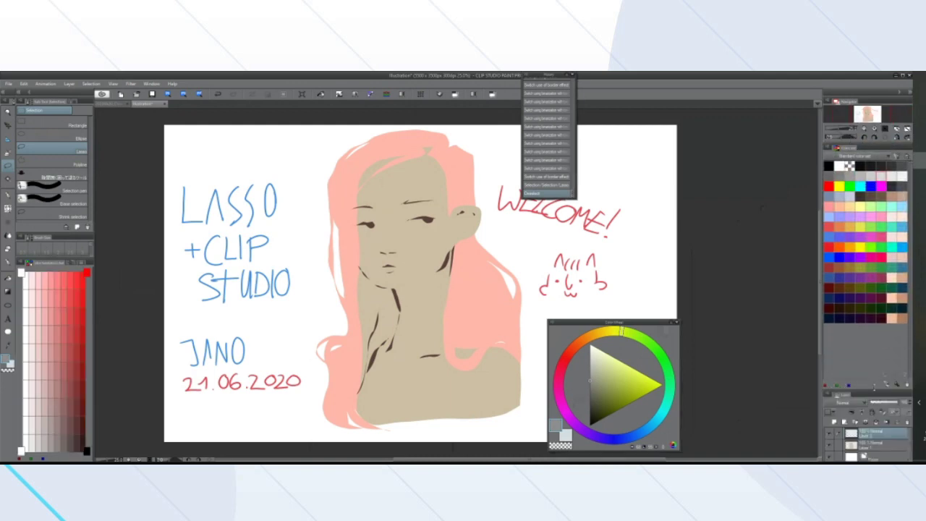
{"action": "left_click", "coordinate": [856, 156]}
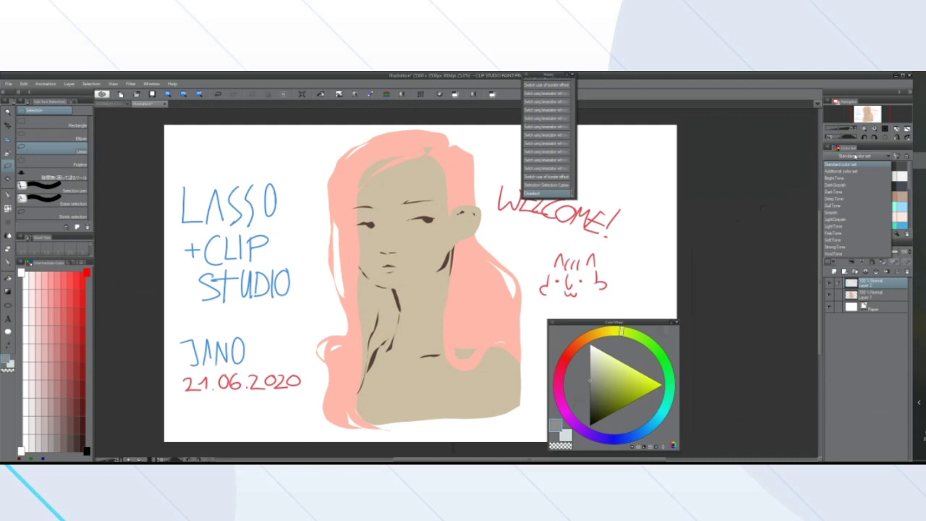
{"action": "left_click", "coordinate": [845, 164]}
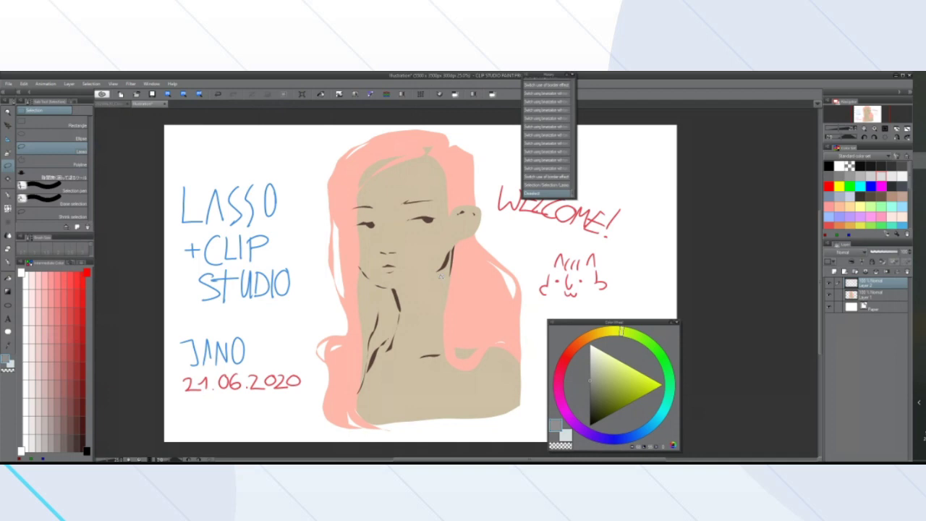
Try a larger list view for the color set, settle on List small, and make the Color Set palette taller
{"action": "scroll", "coordinate": [396, 284], "scroll_direction": "down", "scroll_amount": 5}
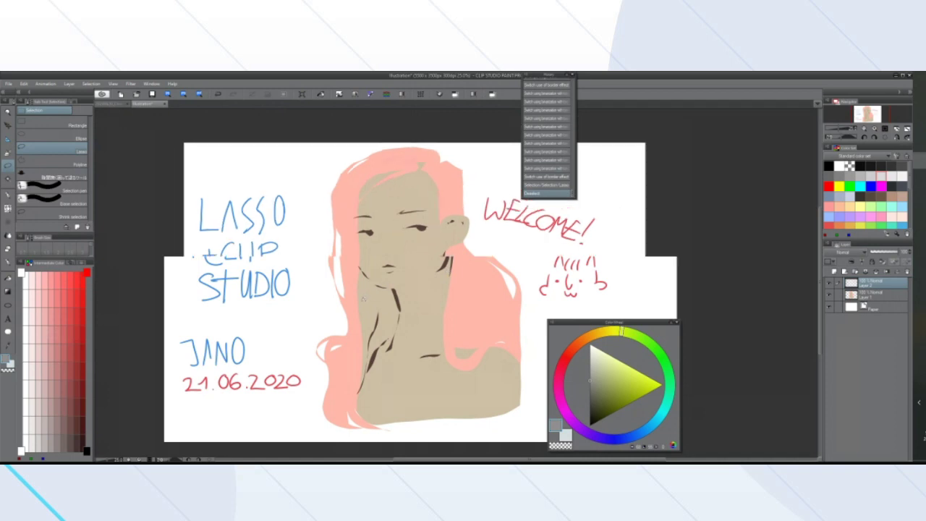
{"action": "scroll", "coordinate": [458, 275], "scroll_direction": "up", "scroll_amount": 4}
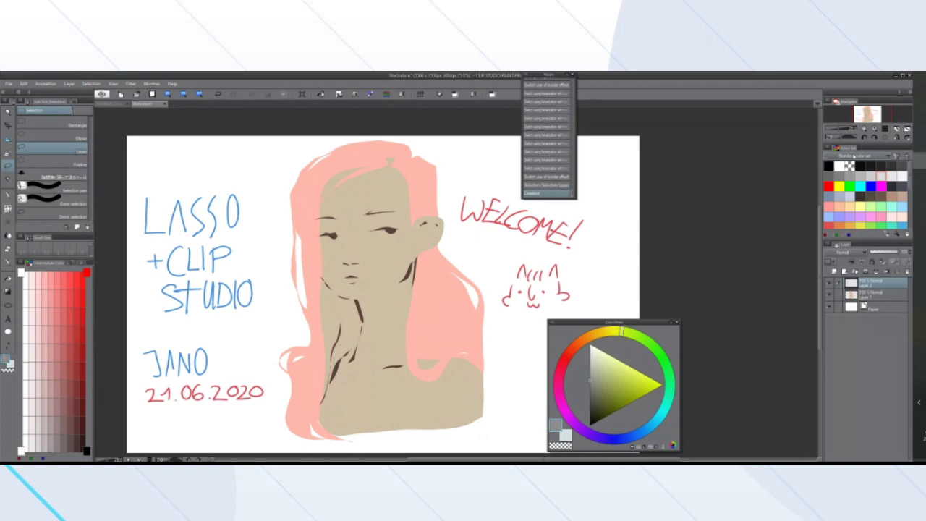
{"action": "left_click", "coordinate": [829, 149]}
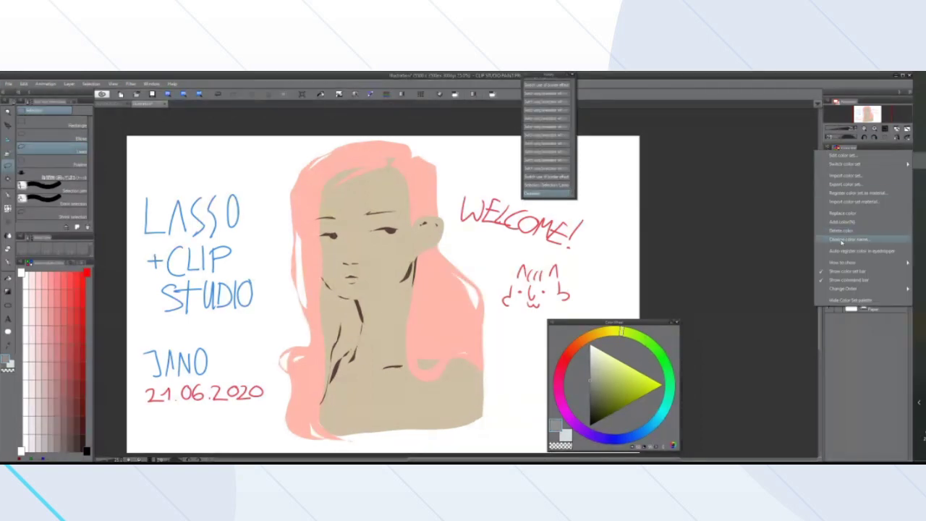
{"action": "mouse_move", "coordinate": [854, 266]}
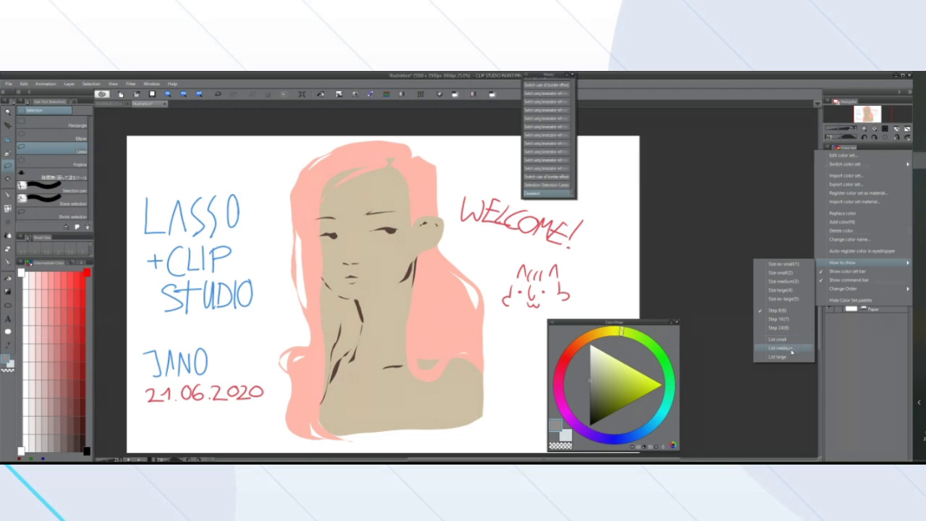
{"action": "left_click", "coordinate": [796, 343]}
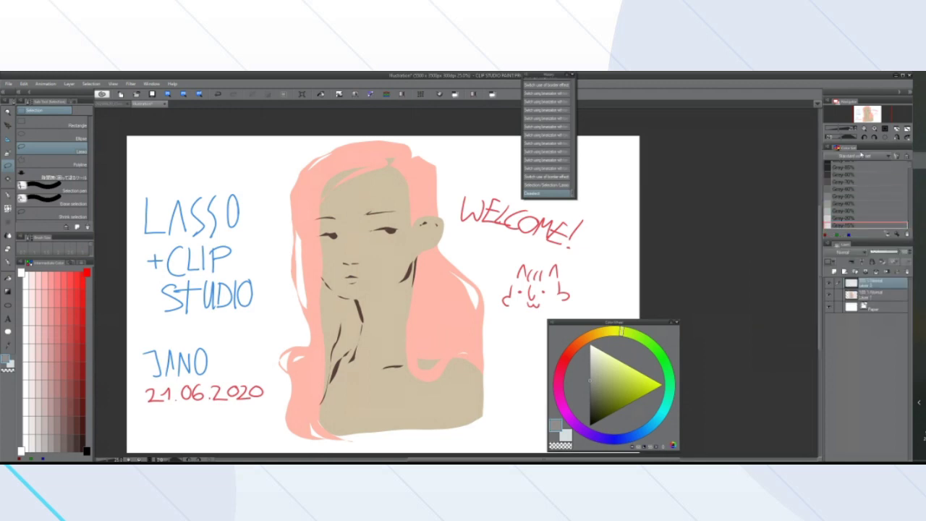
{"action": "left_click", "coordinate": [828, 148]}
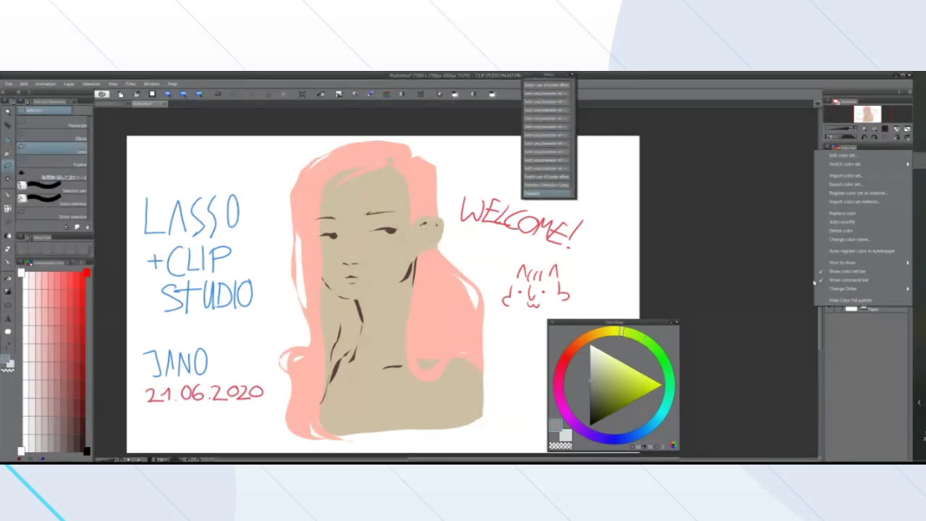
{"action": "mouse_move", "coordinate": [857, 262]}
{"action": "left_click", "coordinate": [794, 339]}
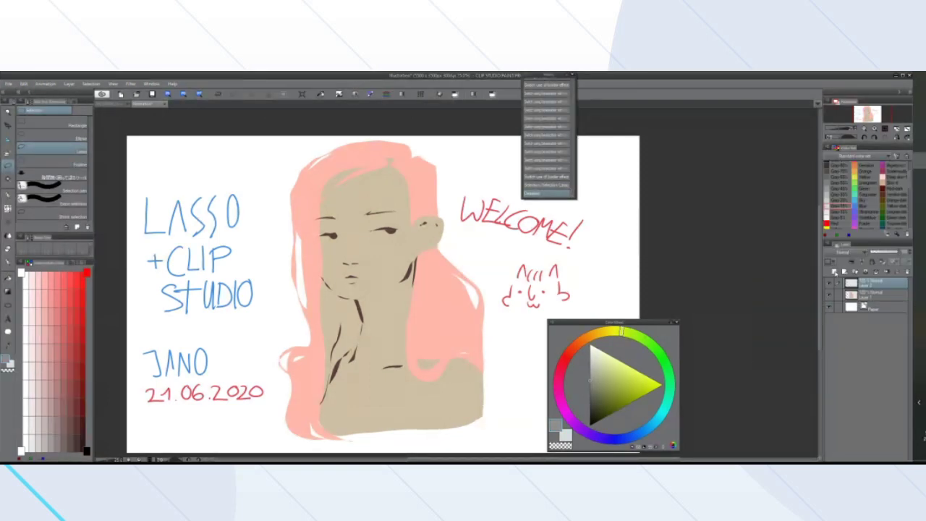
{"action": "left_click_drag", "start_coordinate": [870, 304], "coordinate": [867, 271]}
{"action": "scroll", "coordinate": [868, 194], "scroll_direction": "up", "scroll_amount": 2}
Try black, white and gray swatches from the color set, and end on the lightest gray just above Red
{"action": "left_click", "coordinate": [840, 251]}
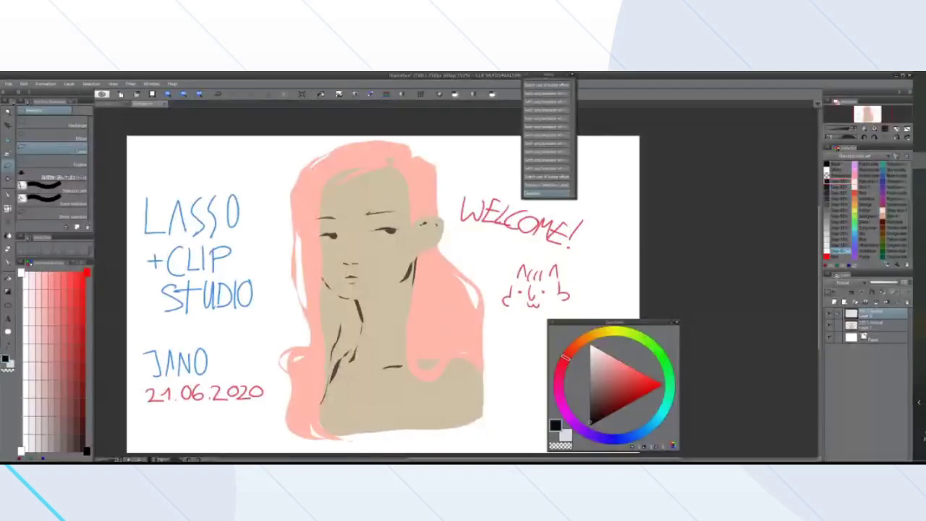
{"action": "left_click", "coordinate": [840, 180]}
{"action": "left_click", "coordinate": [840, 250]}
{"action": "left_click", "coordinate": [838, 180]}
{"action": "left_click", "coordinate": [837, 169]}
{"action": "left_click", "coordinate": [837, 169]}
{"action": "left_click", "coordinate": [837, 164]}
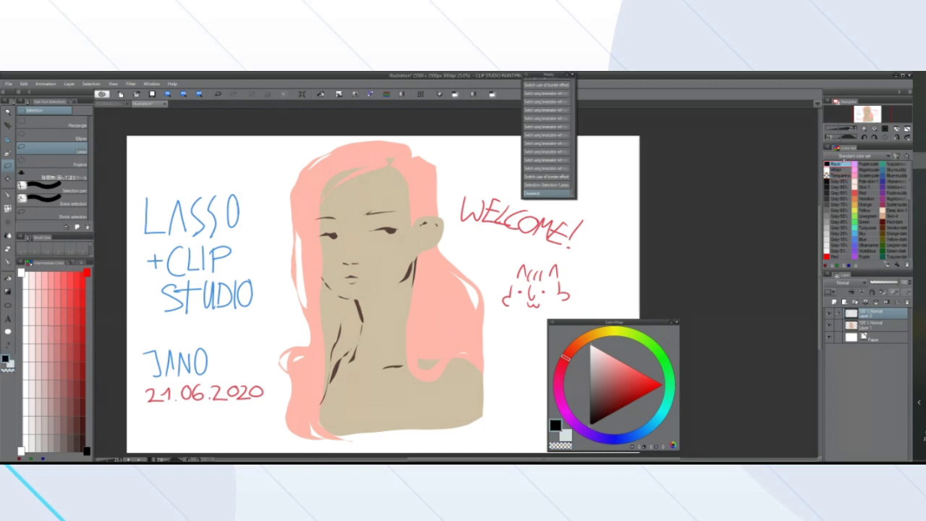
{"action": "left_click", "coordinate": [843, 250]}
Shorten the floating History palette above the canvas, and zoom out until the whole illustration fits in view
{"action": "scroll", "coordinate": [439, 321], "scroll_direction": "down", "scroll_amount": 7}
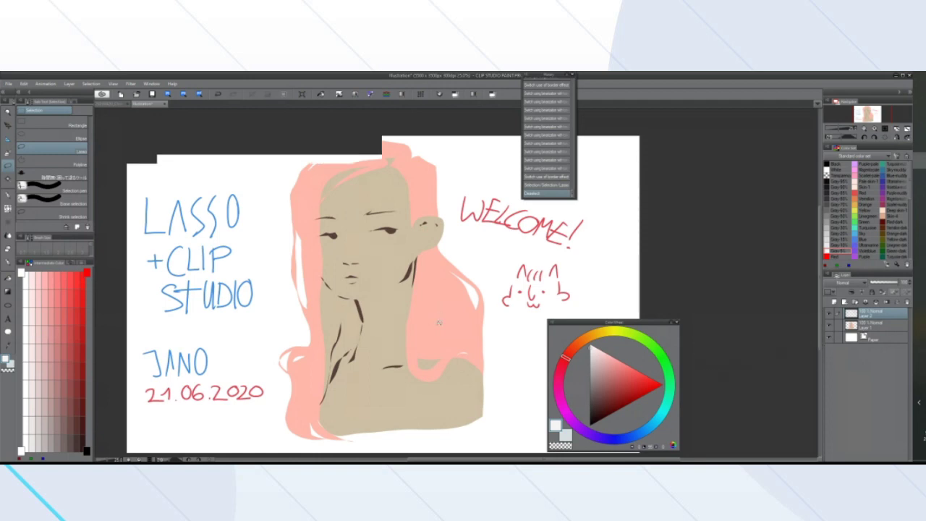
{"action": "scroll", "coordinate": [457, 304], "scroll_direction": "up", "scroll_amount": 6}
{"action": "scroll", "coordinate": [333, 311], "scroll_direction": "down", "scroll_amount": 2}
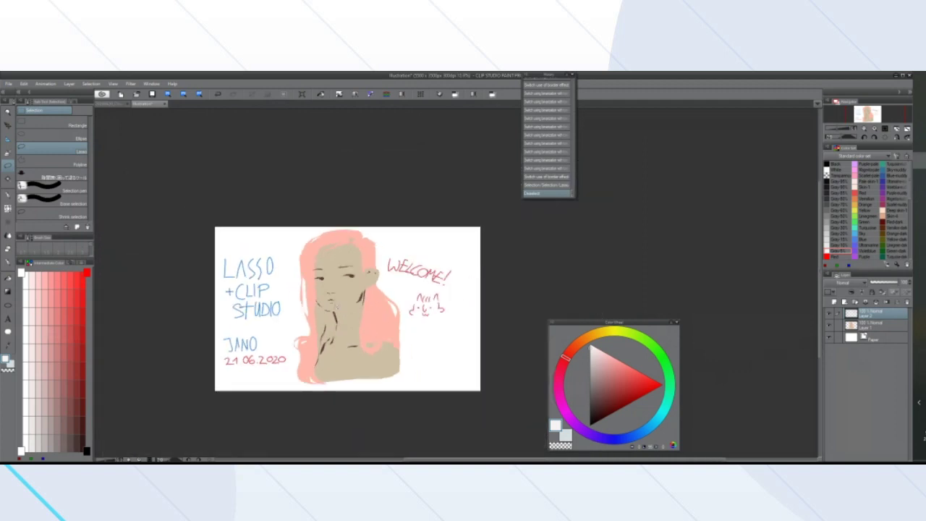
{"action": "scroll", "coordinate": [333, 311], "scroll_direction": "up", "scroll_amount": 3}
{"action": "left_click_drag", "start_coordinate": [540, 199], "coordinate": [540, 161]}
{"action": "scroll", "coordinate": [423, 281], "scroll_direction": "down", "scroll_amount": 2}
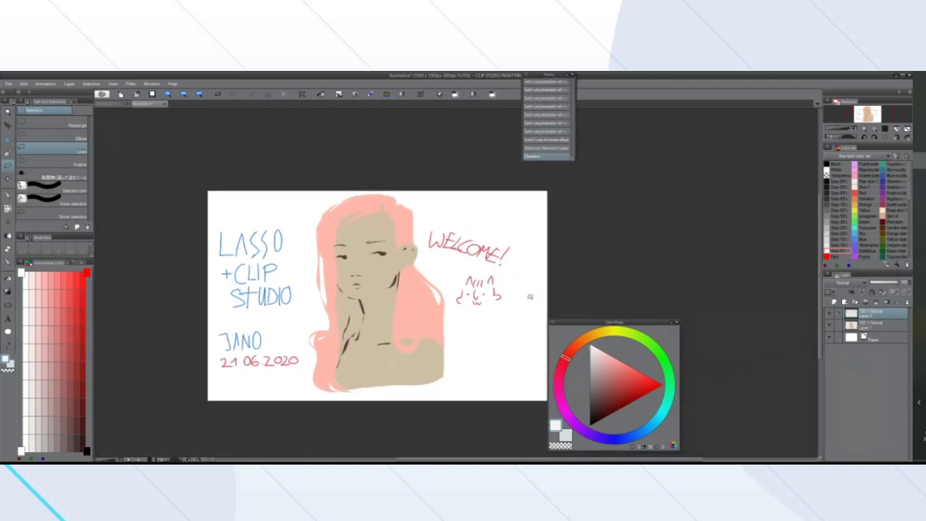
Hide the portrait on Layer 1 and the handwritten notes on Layer 2, leaving only the Paper layer shown
{"action": "left_click", "coordinate": [831, 325]}
{"action": "scroll", "coordinate": [382, 301], "scroll_direction": "down", "scroll_amount": 2}
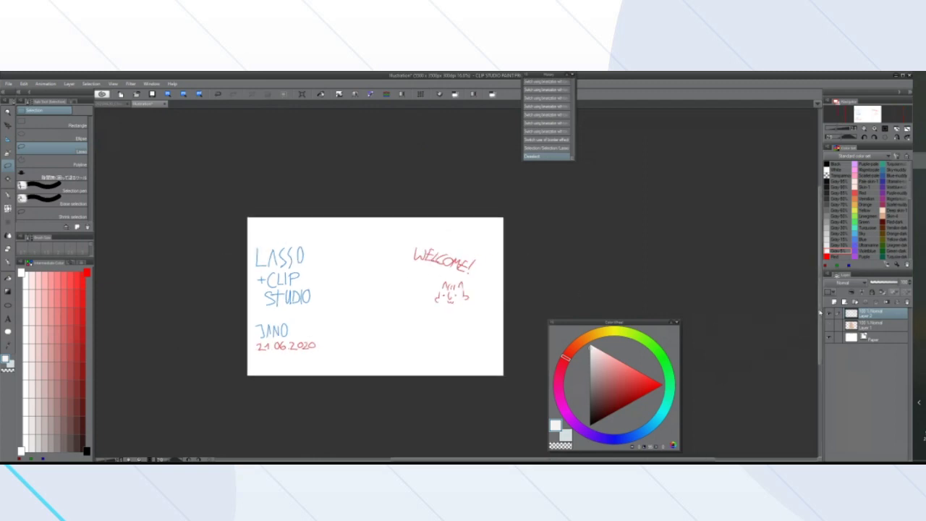
{"action": "left_click", "coordinate": [829, 314]}
{"action": "scroll", "coordinate": [220, 326], "scroll_direction": "down", "scroll_amount": 2}
{"action": "scroll", "coordinate": [283, 307], "scroll_direction": "up", "scroll_amount": 4}
{"action": "scroll", "coordinate": [239, 322], "scroll_direction": "down", "scroll_amount": 1}
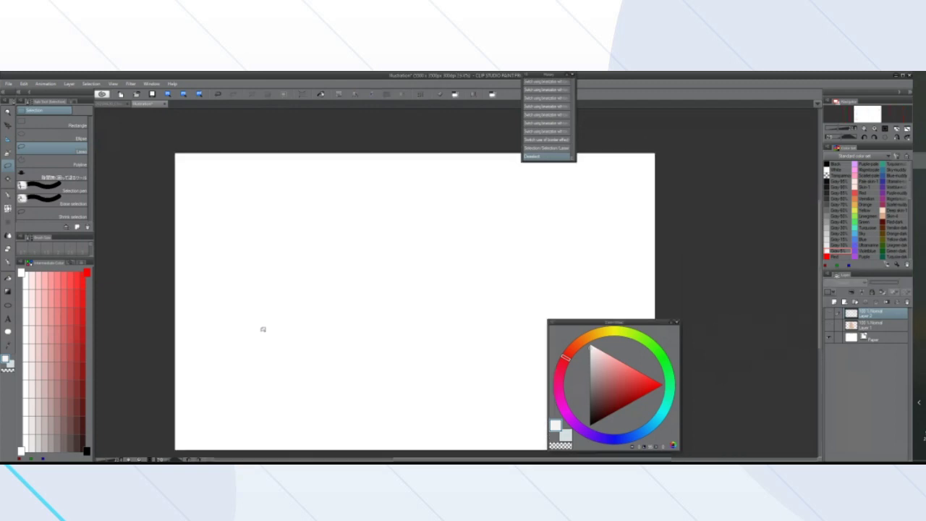
Look through the Pen, Blend, Decoration and other sub tool sets, and settle on the YOTTI PEN brush in the PAINT group
{"action": "scroll", "coordinate": [326, 329], "scroll_direction": "up", "scroll_amount": 2}
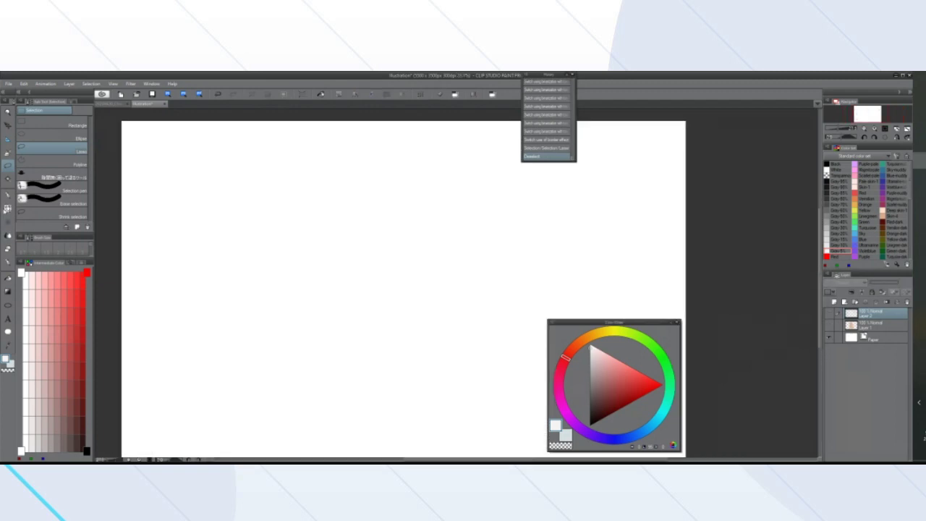
{"action": "left_click", "coordinate": [8, 195]}
{"action": "left_click", "coordinate": [52, 123]}
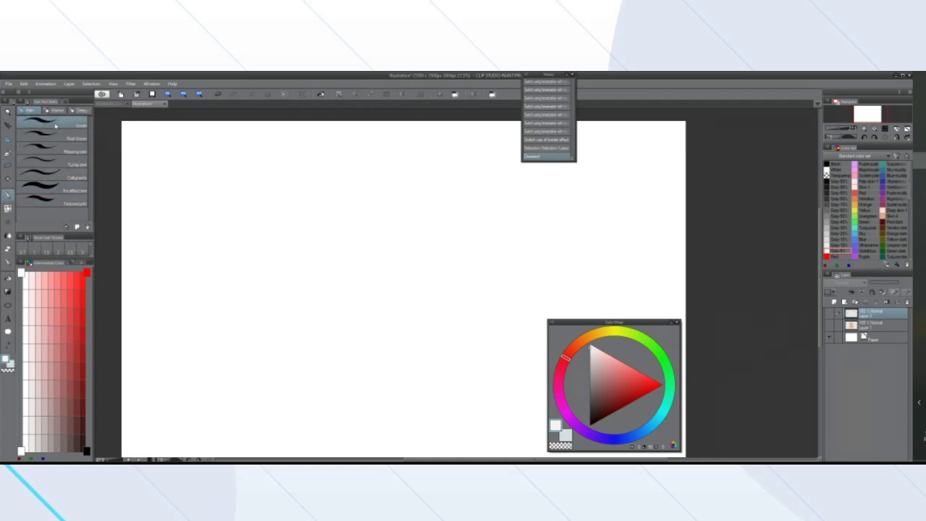
{"action": "left_click", "coordinate": [8, 235]}
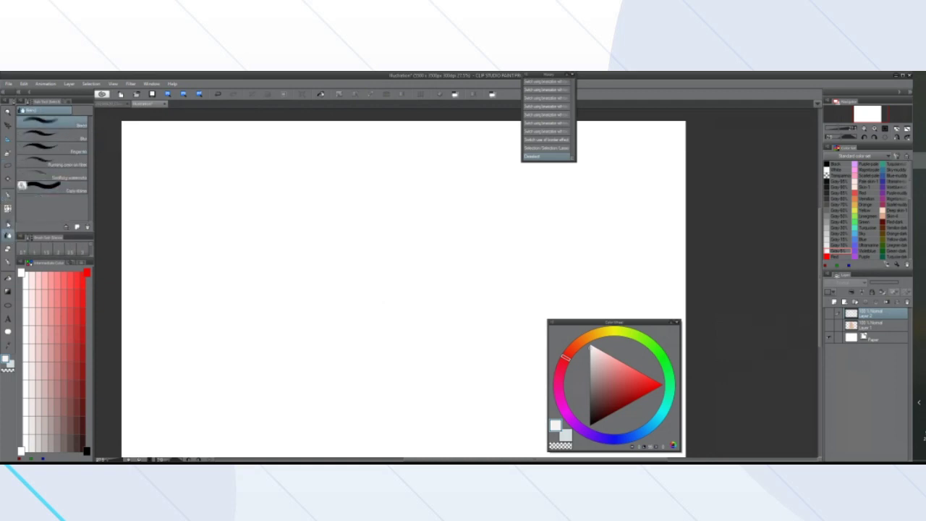
{"action": "left_click", "coordinate": [7, 222]}
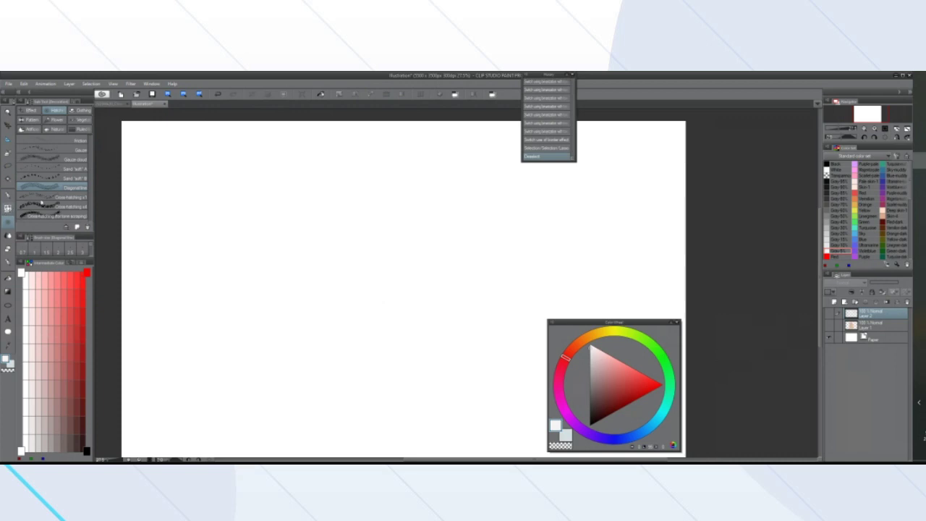
{"action": "left_click", "coordinate": [8, 208]}
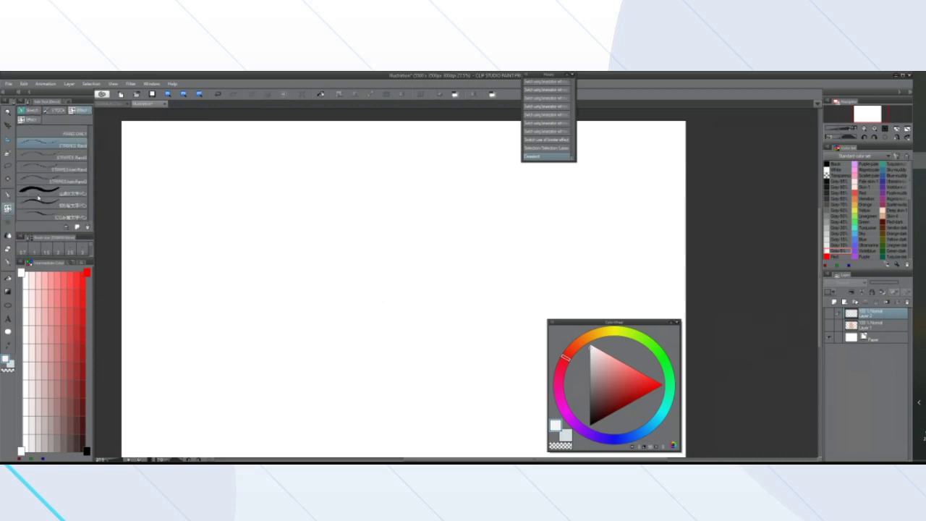
{"action": "left_click", "coordinate": [7, 262]}
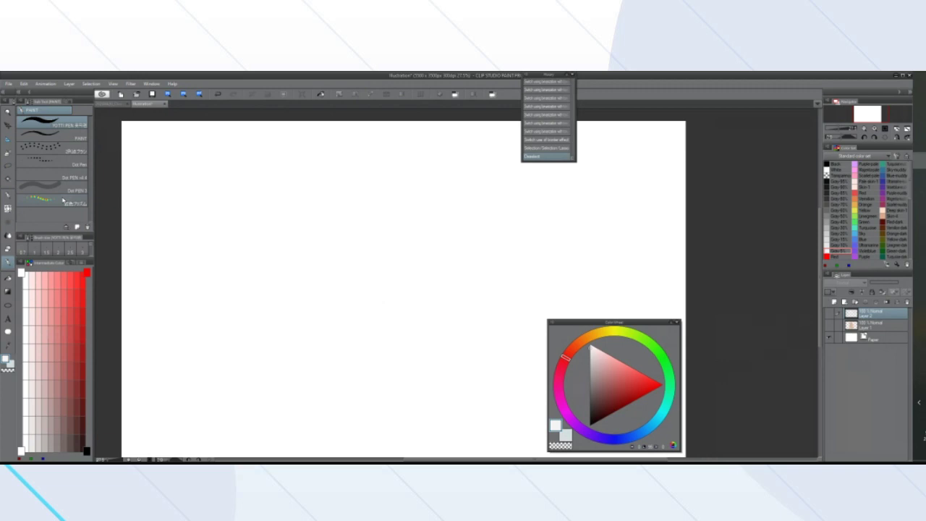
Choose a mid gray, add a new raster layer, and draw a rectangular thumbnail frame with connected straight lines in the canvas's upper-left area
{"action": "left_click", "coordinate": [589, 382]}
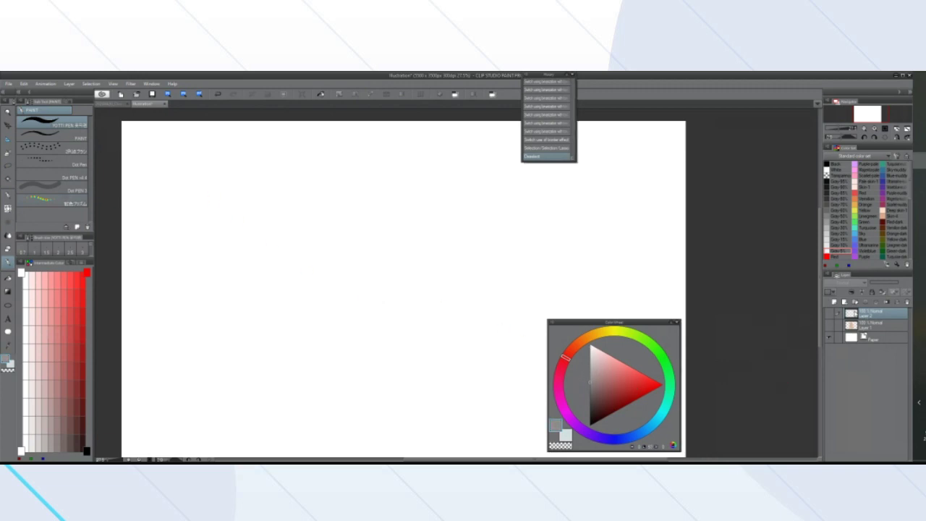
{"action": "left_click", "coordinate": [834, 302]}
{"action": "left_click", "coordinate": [207, 171]}
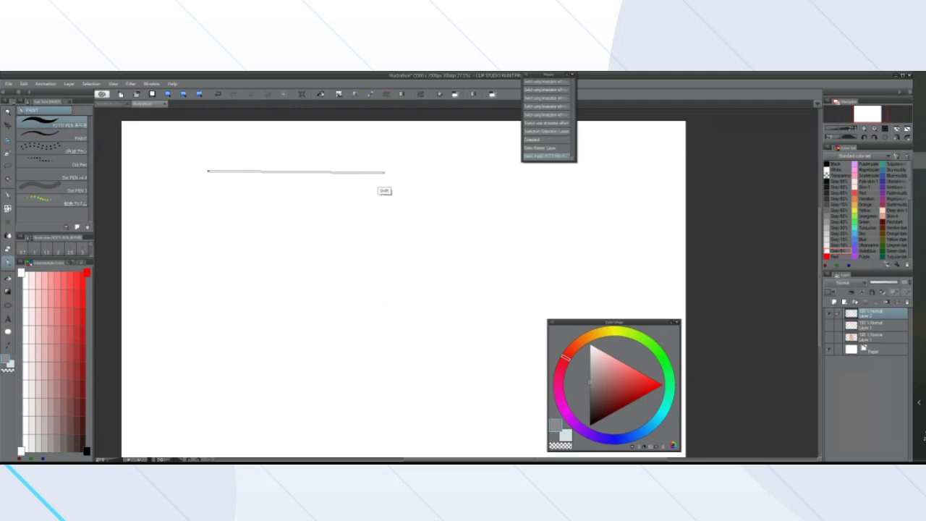
{"action": "left_click", "coordinate": [397, 168], "text": "shift"}
{"action": "left_click", "coordinate": [396, 272], "text": "shift"}
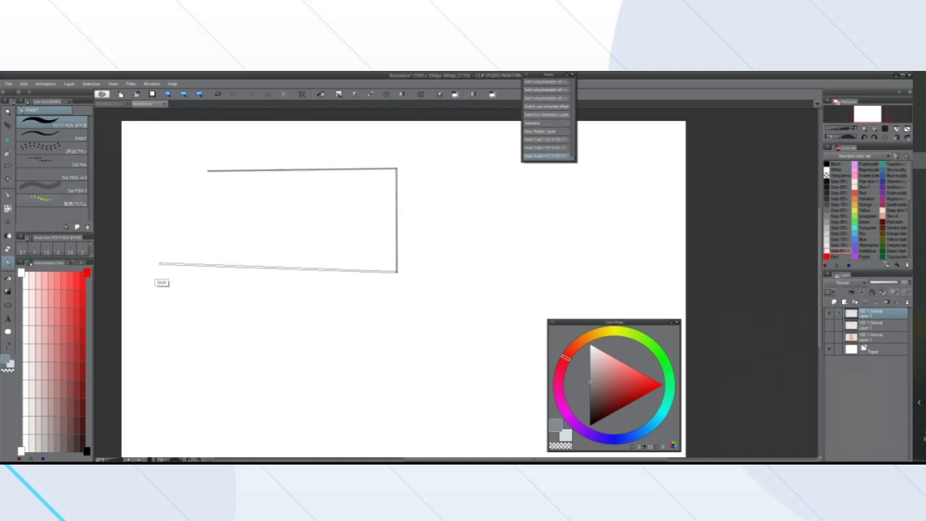
{"action": "left_click", "coordinate": [206, 272], "text": "shift"}
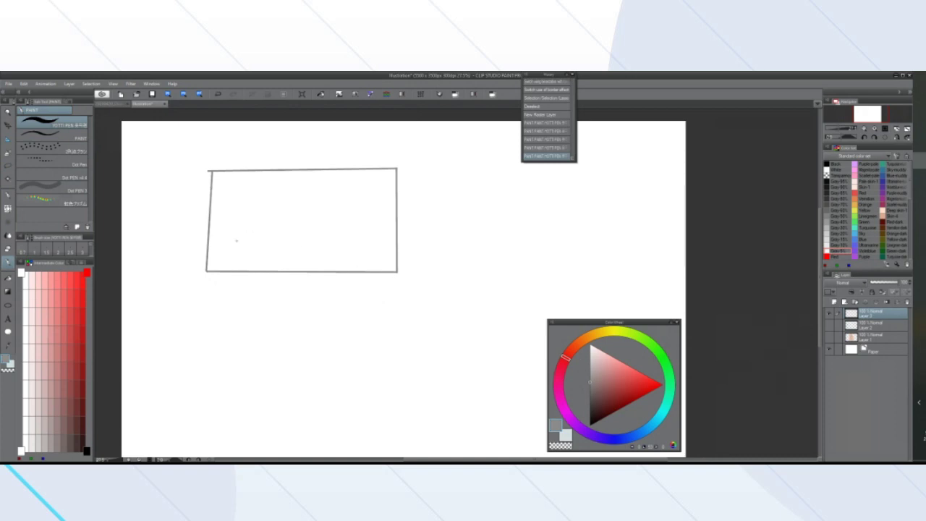
Sketch a small standing figure raising a sword at the left side of the thumbnail frame
{"action": "mouse_move", "coordinate": [237, 241]}
{"action": "left_mouse_down"}
{"action": "mouse_move", "coordinate": [236, 250]}
{"action": "mouse_move", "coordinate": [231, 220]}
{"action": "mouse_move", "coordinate": [265, 225]}
{"action": "mouse_move", "coordinate": [287, 198]}
{"action": "left_mouse_up"}
{"action": "mouse_move", "coordinate": [242, 219]}
{"action": "left_mouse_down"}
{"action": "mouse_move", "coordinate": [249, 210]}
{"action": "mouse_move", "coordinate": [238, 255]}
{"action": "mouse_move", "coordinate": [246, 226]}
{"action": "mouse_move", "coordinate": [236, 246]}
{"action": "left_mouse_up"}
{"action": "left_click_drag", "start_coordinate": [225, 214], "coordinate": [220, 209]}
{"action": "left_click_drag", "start_coordinate": [248, 236], "coordinate": [245, 266]}
{"action": "left_click_drag", "start_coordinate": [243, 262], "coordinate": [256, 267]}
{"action": "mouse_move", "coordinate": [242, 251]}
{"action": "left_mouse_down"}
{"action": "mouse_move", "coordinate": [238, 267]}
{"action": "mouse_move", "coordinate": [213, 266]}
{"action": "left_mouse_up"}
{"action": "left_click_drag", "start_coordinate": [226, 264], "coordinate": [217, 269]}
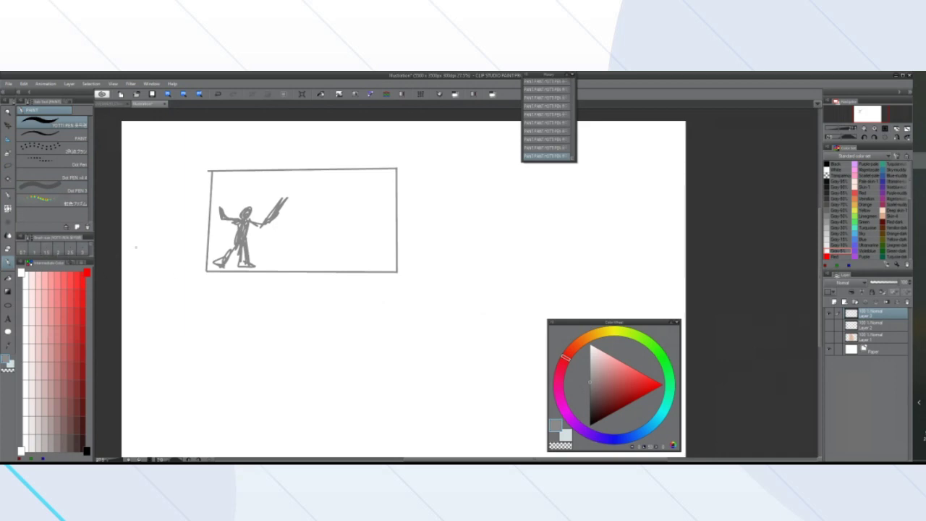
Enlarge the Brush Size palette, pick a larger brush size, and thicken the sketched figure into a solid gray silhouette
{"action": "left_click_drag", "start_coordinate": [31, 258], "coordinate": [31, 296]}
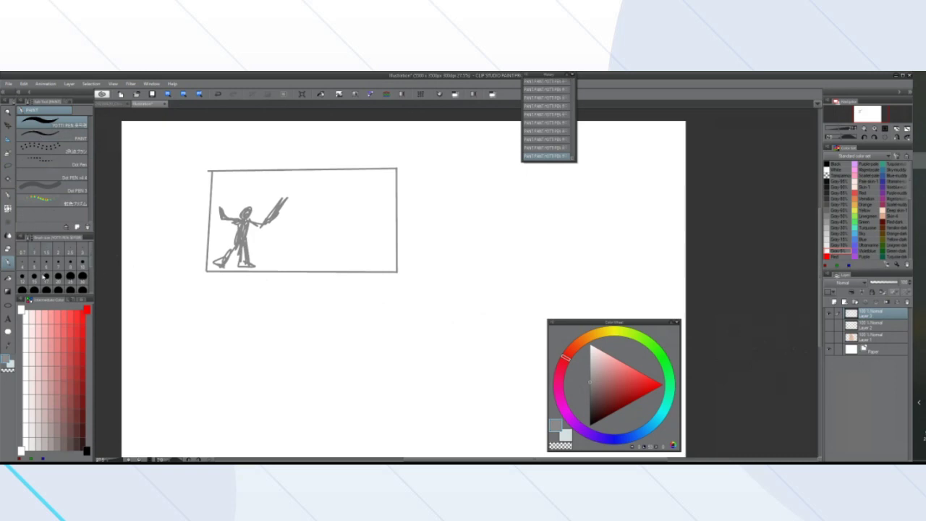
{"action": "scroll", "coordinate": [45, 276], "scroll_direction": "down", "scroll_amount": 2}
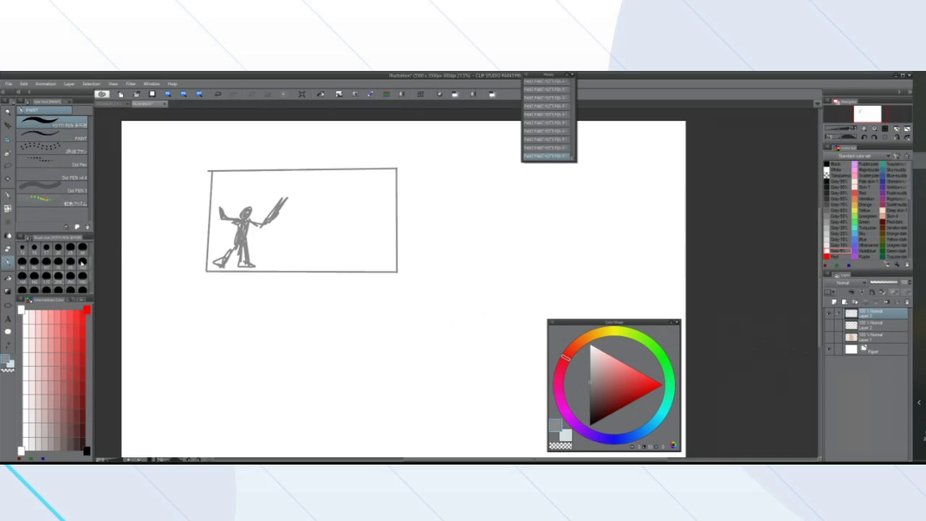
{"action": "left_click", "coordinate": [58, 262]}
{"action": "left_click_drag", "start_coordinate": [246, 241], "coordinate": [246, 265]}
{"action": "mouse_move", "coordinate": [244, 225]}
{"action": "left_mouse_down"}
{"action": "mouse_move", "coordinate": [220, 262]}
{"action": "mouse_move", "coordinate": [221, 215]}
{"action": "mouse_move", "coordinate": [237, 221]}
{"action": "left_mouse_up"}
{"action": "mouse_move", "coordinate": [247, 225]}
{"action": "left_mouse_down"}
{"action": "mouse_move", "coordinate": [276, 207]}
{"action": "mouse_move", "coordinate": [235, 222]}
{"action": "mouse_move", "coordinate": [243, 204]}
{"action": "mouse_move", "coordinate": [215, 212]}
{"action": "mouse_move", "coordinate": [221, 217]}
{"action": "left_mouse_up"}
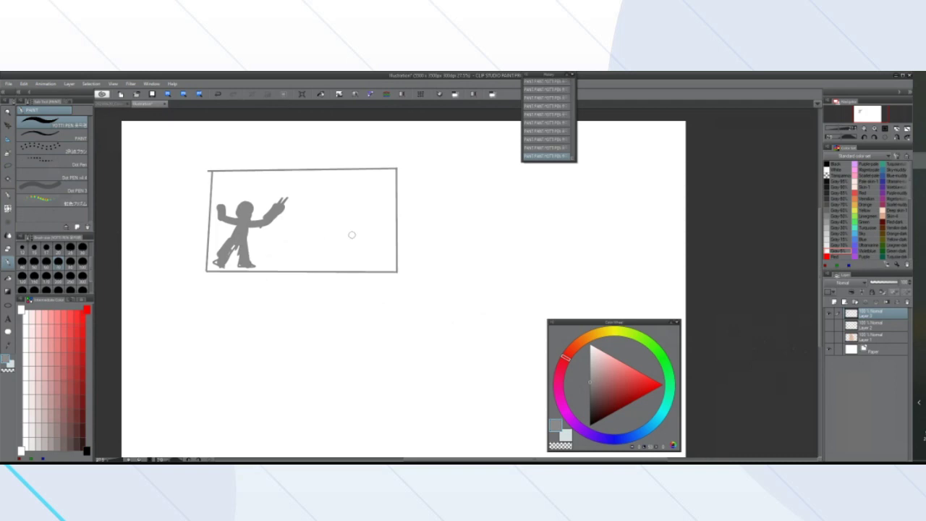
Paint a large gray creature shape at the right of the frame and a sloping light gray ground along its lower part
{"action": "left_click_drag", "start_coordinate": [332, 185], "coordinate": [327, 210]}
{"action": "mouse_move", "coordinate": [317, 165]}
{"action": "left_mouse_down"}
{"action": "mouse_move", "coordinate": [340, 218]}
{"action": "mouse_move", "coordinate": [400, 221]}
{"action": "mouse_move", "coordinate": [405, 235]}
{"action": "mouse_move", "coordinate": [333, 261]}
{"action": "mouse_move", "coordinate": [332, 270]}
{"action": "mouse_move", "coordinate": [396, 266]}
{"action": "mouse_move", "coordinate": [373, 237]}
{"action": "left_mouse_up"}
{"action": "left_click", "coordinate": [585, 354]}
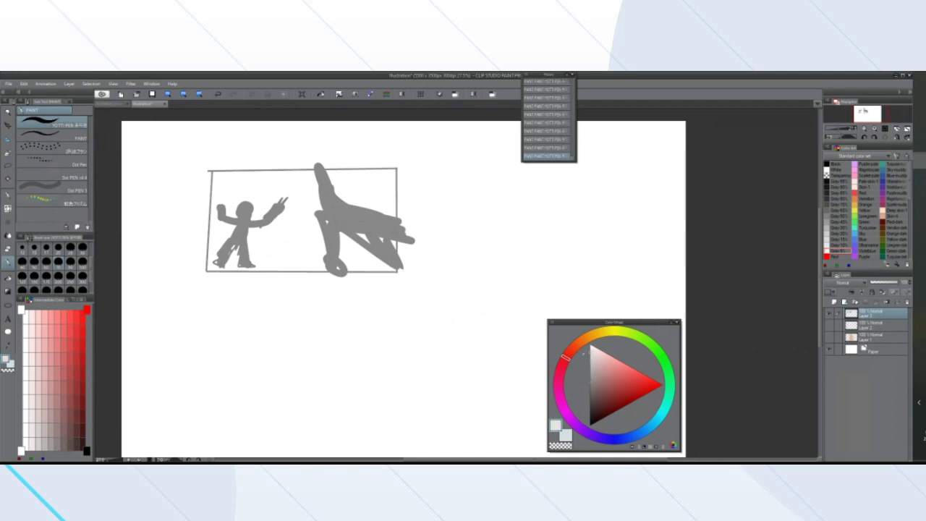
{"action": "left_click_drag", "start_coordinate": [584, 355], "coordinate": [582, 360]}
{"action": "mouse_move", "coordinate": [320, 270]}
{"action": "left_mouse_down"}
{"action": "mouse_move", "coordinate": [288, 266]}
{"action": "mouse_move", "coordinate": [399, 277]}
{"action": "left_mouse_up"}
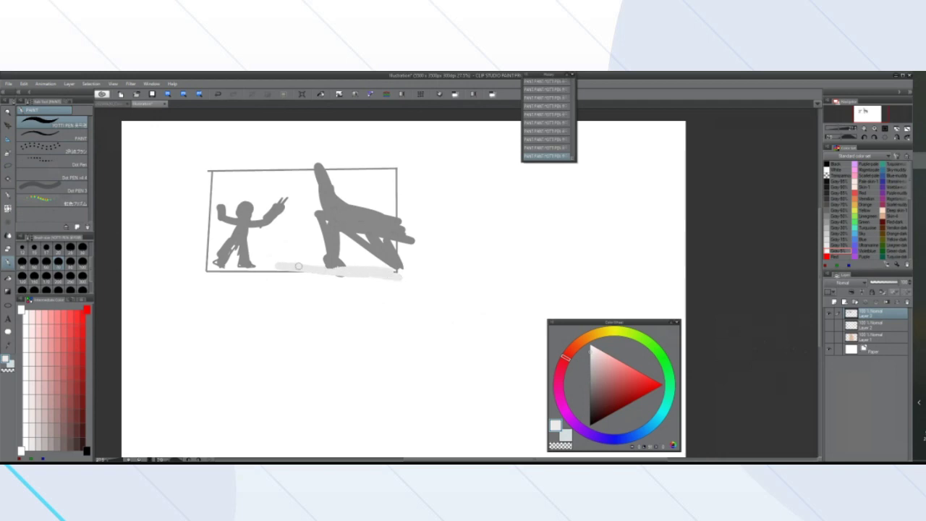
{"action": "mouse_move", "coordinate": [299, 264]}
{"action": "left_mouse_down"}
{"action": "mouse_move", "coordinate": [205, 266]}
{"action": "mouse_move", "coordinate": [317, 260]}
{"action": "mouse_move", "coordinate": [325, 258]}
{"action": "mouse_move", "coordinate": [269, 252]}
{"action": "mouse_move", "coordinate": [275, 261]}
{"action": "mouse_move", "coordinate": [346, 249]}
{"action": "mouse_move", "coordinate": [360, 235]}
{"action": "mouse_move", "coordinate": [391, 246]}
{"action": "mouse_move", "coordinate": [354, 241]}
{"action": "mouse_move", "coordinate": [392, 269]}
{"action": "mouse_move", "coordinate": [308, 257]}
{"action": "mouse_move", "coordinate": [336, 272]}
{"action": "left_mouse_up"}
Pick a very dark gray from the color wheel and paint the background of the frame around the figure and the creature
{"action": "left_click", "coordinate": [601, 399]}
{"action": "left_click_drag", "start_coordinate": [601, 399], "coordinate": [591, 412]}
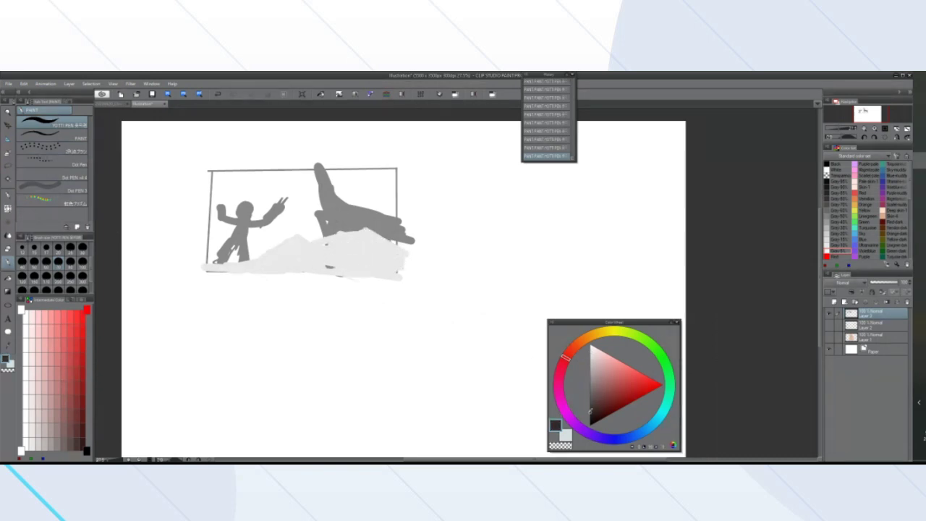
{"action": "mouse_move", "coordinate": [308, 216]}
{"action": "left_mouse_down"}
{"action": "mouse_move", "coordinate": [265, 175]}
{"action": "mouse_move", "coordinate": [212, 169]}
{"action": "mouse_move", "coordinate": [305, 197]}
{"action": "mouse_move", "coordinate": [307, 223]}
{"action": "mouse_move", "coordinate": [296, 231]}
{"action": "mouse_move", "coordinate": [307, 194]}
{"action": "mouse_move", "coordinate": [295, 226]}
{"action": "mouse_move", "coordinate": [318, 242]}
{"action": "mouse_move", "coordinate": [306, 194]}
{"action": "mouse_move", "coordinate": [313, 209]}
{"action": "mouse_move", "coordinate": [301, 225]}
{"action": "mouse_move", "coordinate": [259, 248]}
{"action": "mouse_move", "coordinate": [290, 230]}
{"action": "mouse_move", "coordinate": [269, 236]}
{"action": "mouse_move", "coordinate": [272, 210]}
{"action": "mouse_move", "coordinate": [265, 240]}
{"action": "left_mouse_up"}
{"action": "mouse_move", "coordinate": [236, 258]}
{"action": "left_mouse_down"}
{"action": "mouse_move", "coordinate": [237, 248]}
{"action": "mouse_move", "coordinate": [230, 254]}
{"action": "mouse_move", "coordinate": [210, 247]}
{"action": "mouse_move", "coordinate": [229, 232]}
{"action": "mouse_move", "coordinate": [211, 173]}
{"action": "mouse_move", "coordinate": [220, 232]}
{"action": "mouse_move", "coordinate": [207, 257]}
{"action": "mouse_move", "coordinate": [268, 186]}
{"action": "mouse_move", "coordinate": [255, 192]}
{"action": "mouse_move", "coordinate": [262, 213]}
{"action": "mouse_move", "coordinate": [239, 199]}
{"action": "mouse_move", "coordinate": [235, 211]}
{"action": "mouse_move", "coordinate": [215, 175]}
{"action": "mouse_move", "coordinate": [311, 190]}
{"action": "mouse_move", "coordinate": [288, 184]}
{"action": "mouse_move", "coordinate": [290, 172]}
{"action": "mouse_move", "coordinate": [329, 179]}
{"action": "mouse_move", "coordinate": [340, 202]}
{"action": "mouse_move", "coordinate": [404, 214]}
{"action": "mouse_move", "coordinate": [391, 165]}
{"action": "mouse_move", "coordinate": [346, 169]}
{"action": "mouse_move", "coordinate": [384, 187]}
{"action": "mouse_move", "coordinate": [355, 202]}
{"action": "mouse_move", "coordinate": [366, 177]}
{"action": "left_mouse_up"}
{"action": "left_click_drag", "start_coordinate": [311, 172], "coordinate": [203, 171]}
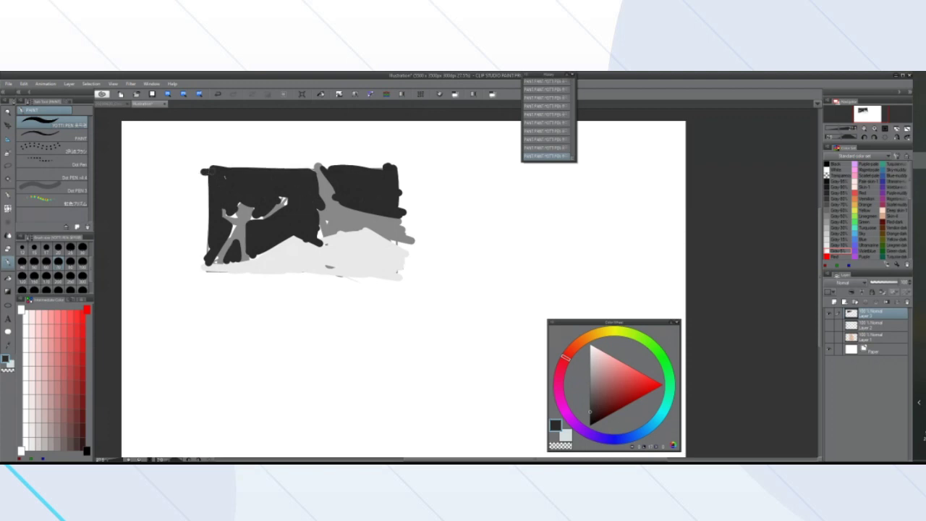
Sample the figure's mid gray and repaint its head, arms, body and legs over the dark background
{"action": "scroll", "coordinate": [240, 215], "scroll_direction": "down", "scroll_amount": 1}
{"action": "left_click", "coordinate": [242, 216], "text": "alt"}
{"action": "mouse_move", "coordinate": [245, 216]}
{"action": "left_mouse_down"}
{"action": "mouse_move", "coordinate": [239, 207]}
{"action": "mouse_move", "coordinate": [252, 204]}
{"action": "mouse_move", "coordinate": [253, 216]}
{"action": "mouse_move", "coordinate": [281, 202]}
{"action": "mouse_move", "coordinate": [250, 222]}
{"action": "mouse_move", "coordinate": [223, 199]}
{"action": "mouse_move", "coordinate": [228, 244]}
{"action": "mouse_move", "coordinate": [238, 230]}
{"action": "mouse_move", "coordinate": [247, 253]}
{"action": "mouse_move", "coordinate": [216, 264]}
{"action": "mouse_move", "coordinate": [243, 267]}
{"action": "mouse_move", "coordinate": [248, 276]}
{"action": "left_mouse_up"}
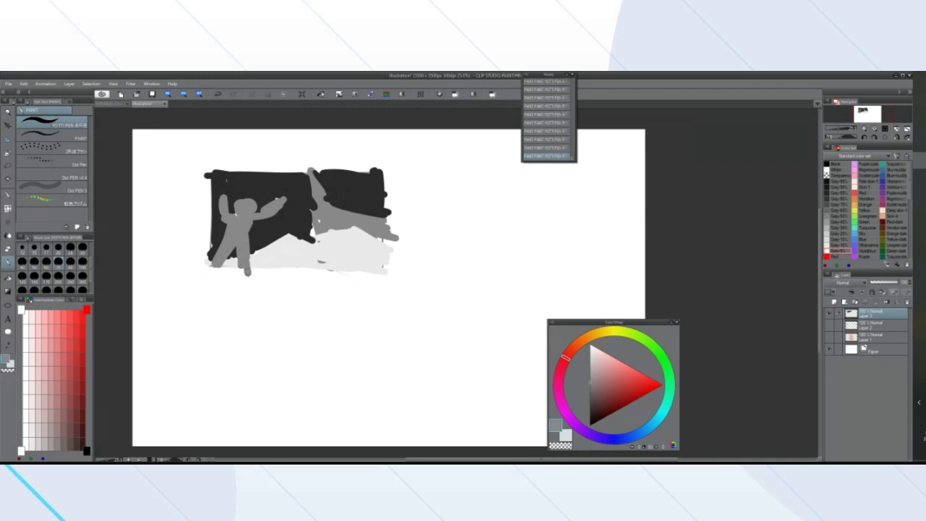
{"action": "scroll", "coordinate": [314, 203], "scroll_direction": "up", "scroll_amount": 1}
{"action": "scroll", "coordinate": [274, 202], "scroll_direction": "up", "scroll_amount": 1}
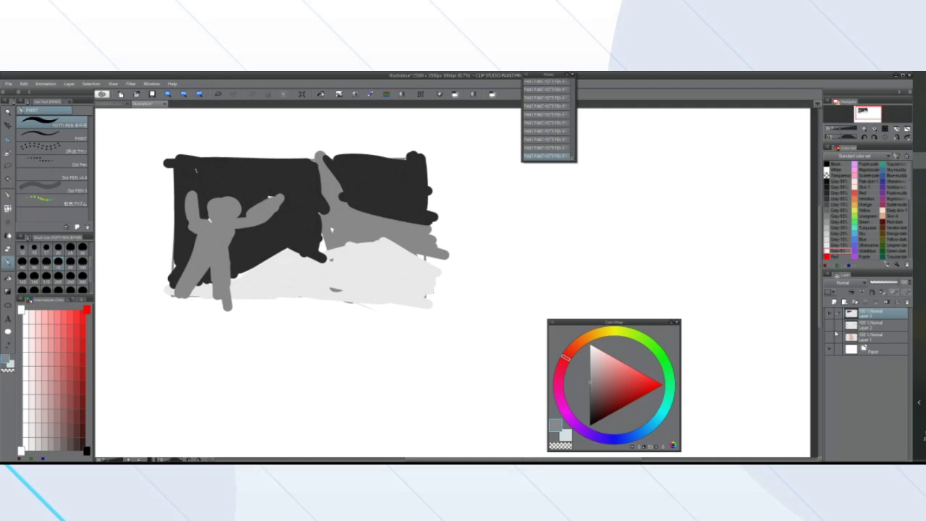
Fill the background with a near-black gray, the creature with a mid gray, and the ground with Gray-5% from the color set
{"action": "left_click", "coordinate": [840, 181]}
{"action": "left_click", "coordinate": [8, 281]}
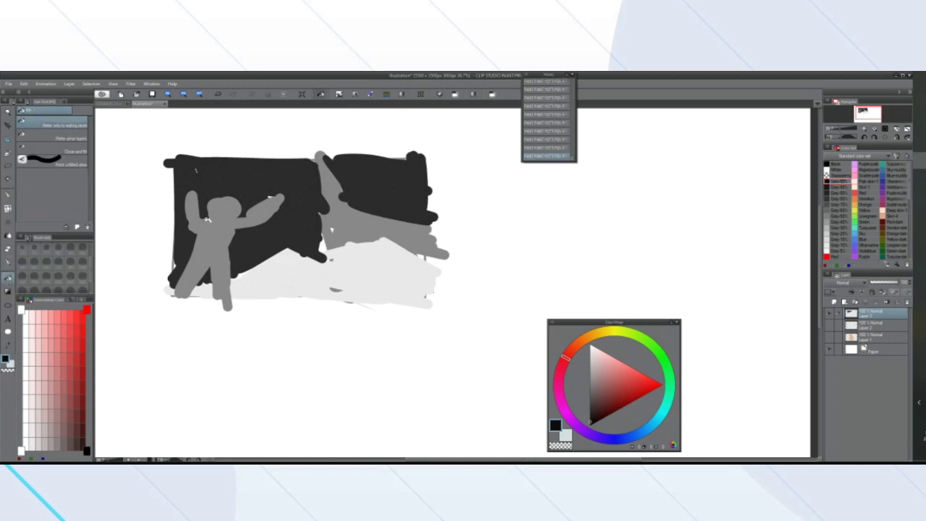
{"action": "left_click", "coordinate": [266, 193]}
{"action": "left_click", "coordinate": [377, 181]}
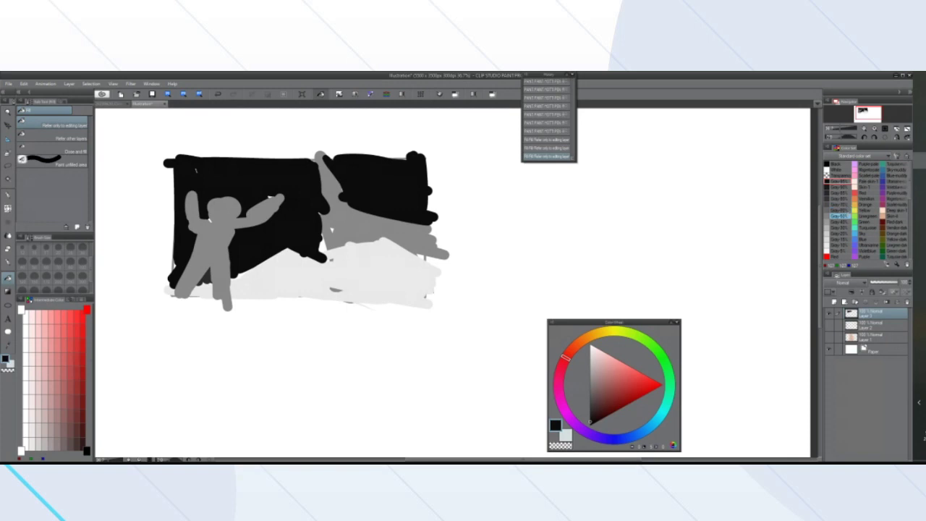
{"action": "left_click", "coordinate": [838, 216]}
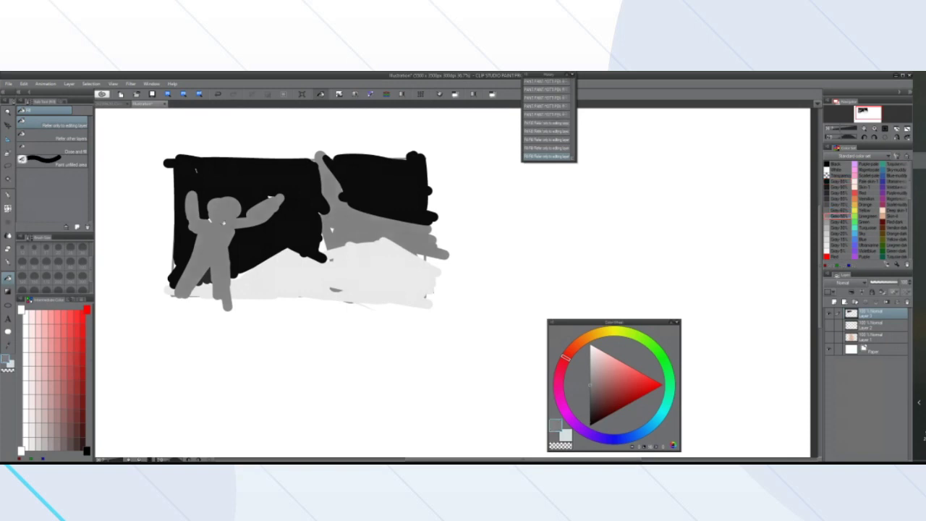
{"action": "left_click", "coordinate": [839, 249]}
{"action": "left_click", "coordinate": [345, 255]}
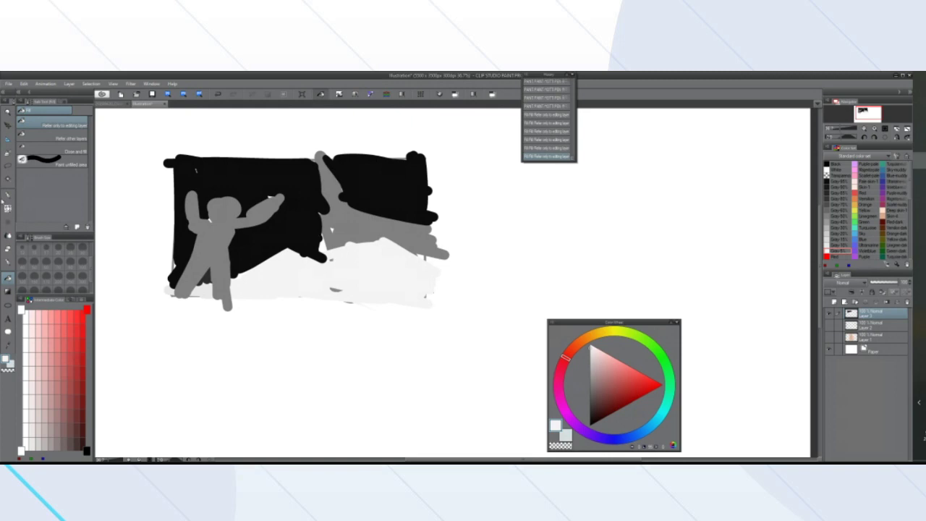
Switch to the Pen tool and enlarge the view of the value thumbnail
{"action": "left_click", "coordinate": [7, 195]}
{"action": "scroll", "coordinate": [278, 277], "scroll_direction": "down", "scroll_amount": 1}
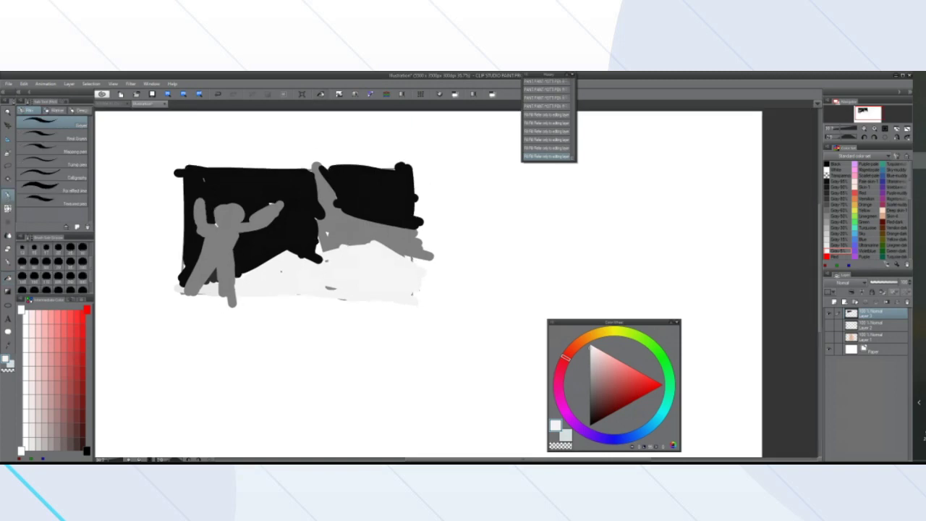
{"action": "key", "text": "ctrl+plus"}
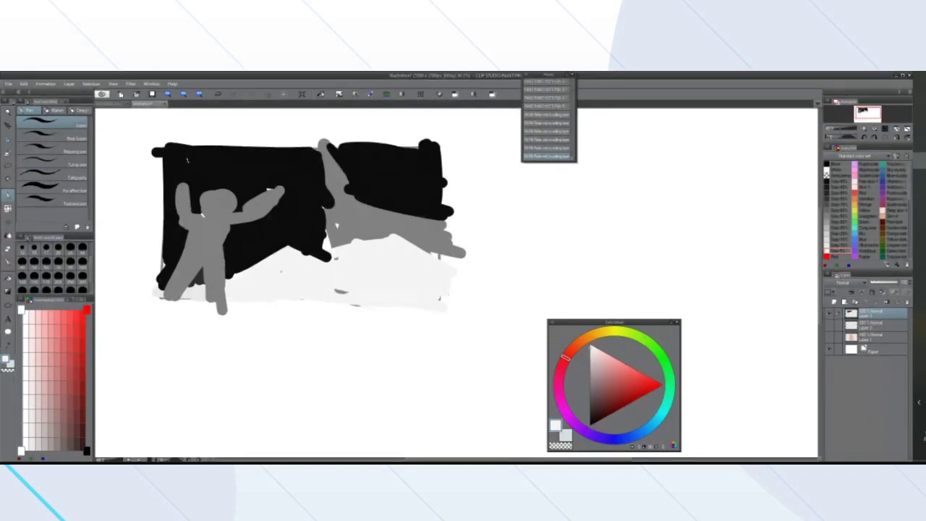
Examine the Color Set palette's options for editing, importing, exporting and registering color sets and for managing colors
{"action": "left_click", "coordinate": [829, 149]}
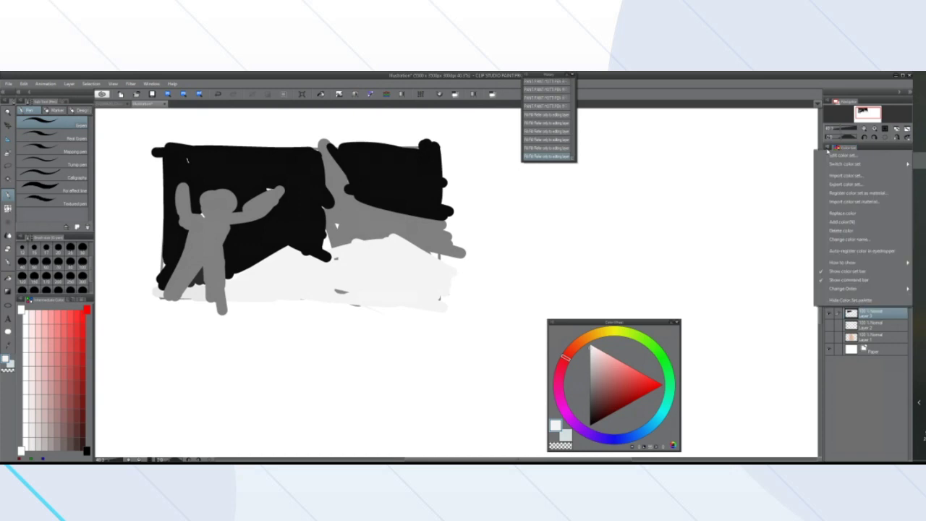
{"action": "left_click", "coordinate": [840, 150]}
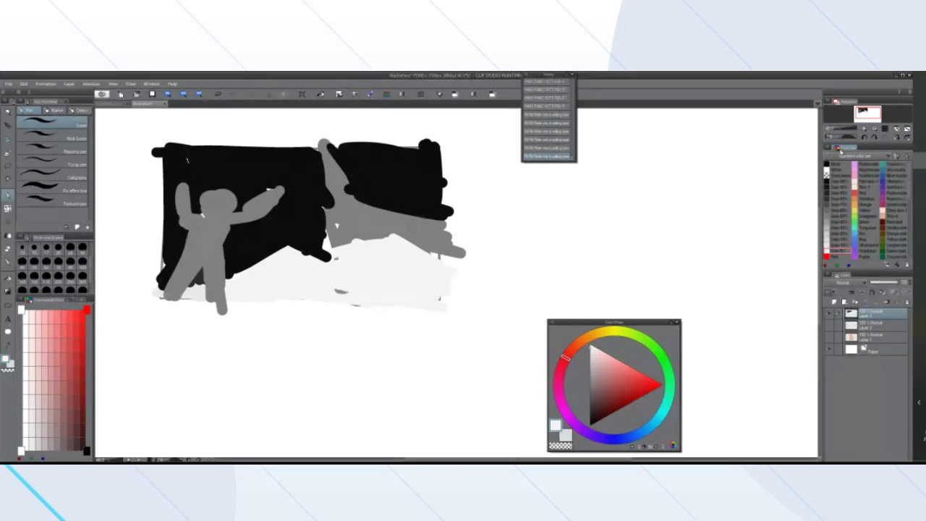
{"action": "left_click", "coordinate": [828, 150]}
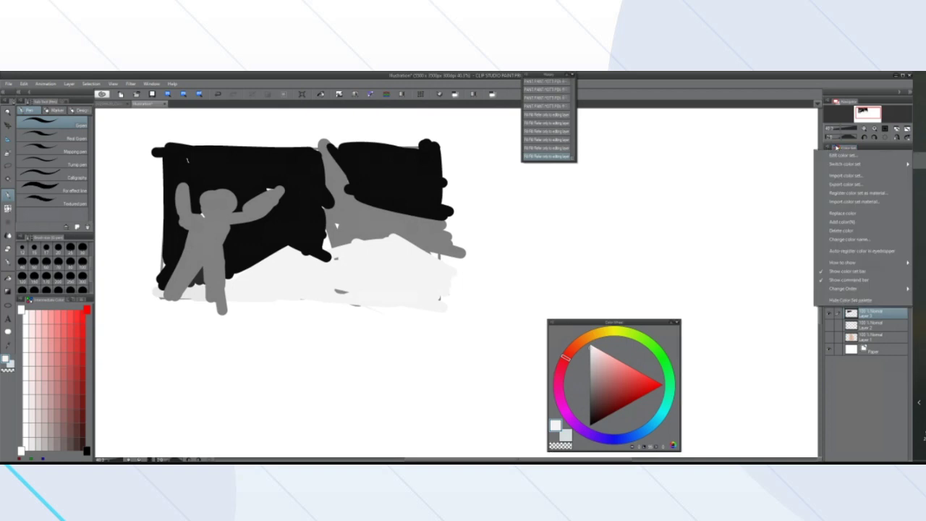
{"action": "left_click", "coordinate": [829, 148]}
{"action": "left_click", "coordinate": [829, 149]}
{"action": "left_click", "coordinate": [829, 149]}
Try the List medium view for the Standard color set, and switch back to List small
{"action": "left_click", "coordinate": [828, 149]}
{"action": "mouse_move", "coordinate": [851, 265]}
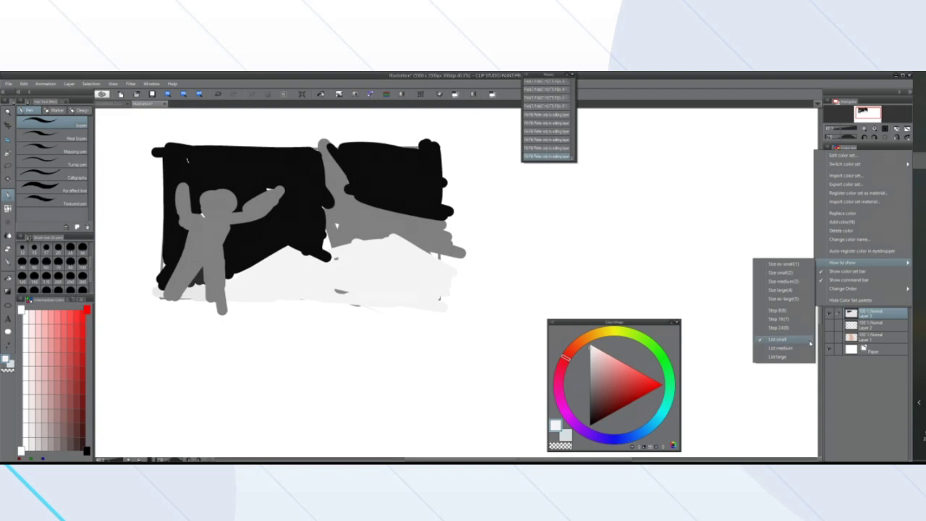
{"action": "left_click", "coordinate": [795, 340]}
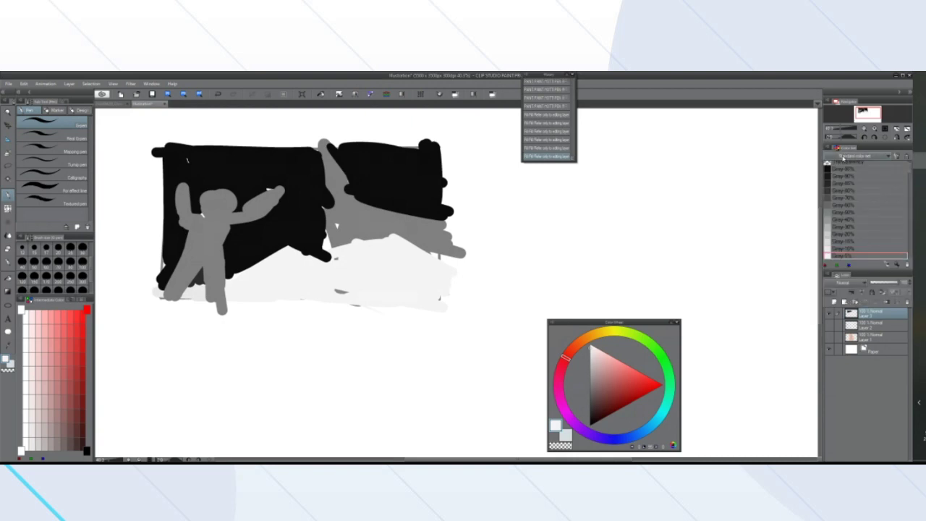
{"action": "left_click", "coordinate": [865, 156]}
{"action": "left_click", "coordinate": [854, 168]}
{"action": "left_click", "coordinate": [836, 148]}
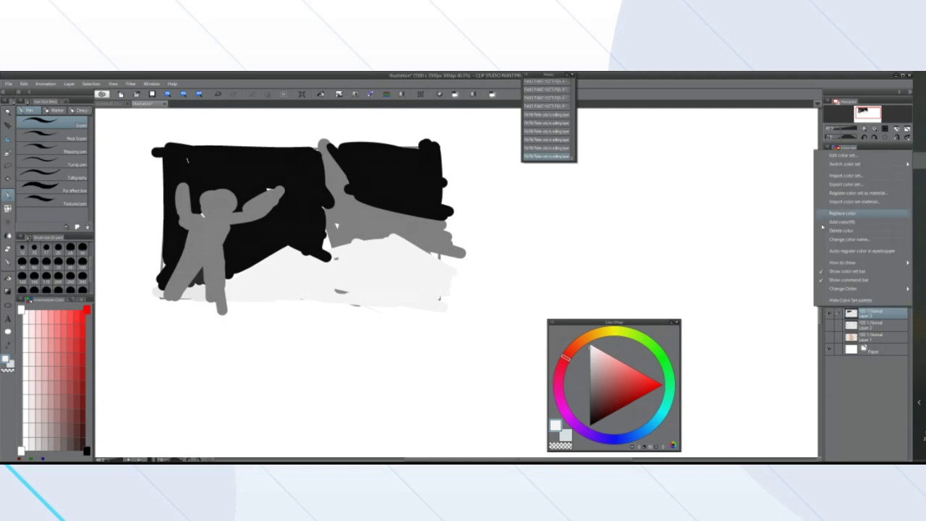
{"action": "mouse_move", "coordinate": [847, 262]}
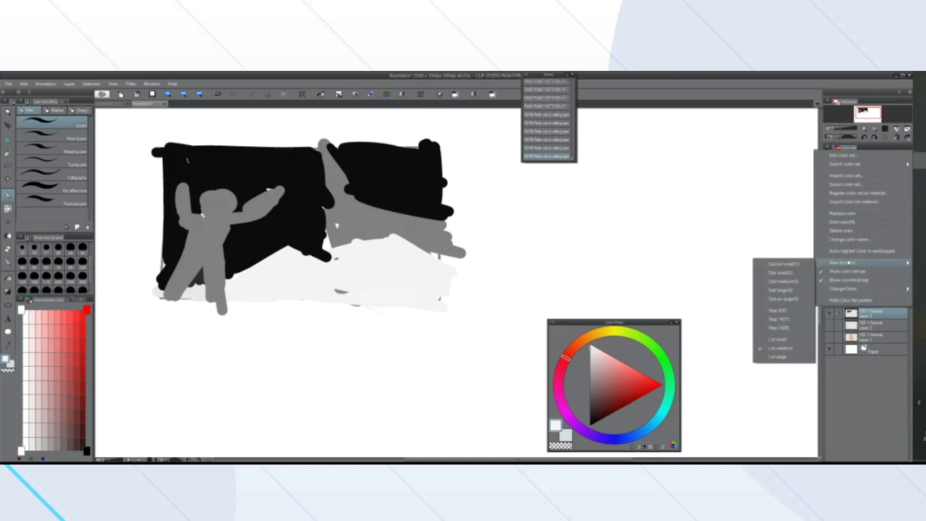
{"action": "left_click", "coordinate": [787, 340]}
Fit the whole canvas in view, and shift the floating History palette slightly sideways
{"action": "scroll", "coordinate": [645, 215], "scroll_direction": "down", "scroll_amount": 2}
{"action": "scroll", "coordinate": [548, 222], "scroll_direction": "up", "scroll_amount": 1}
{"action": "scroll", "coordinate": [548, 222], "scroll_direction": "down", "scroll_amount": 1}
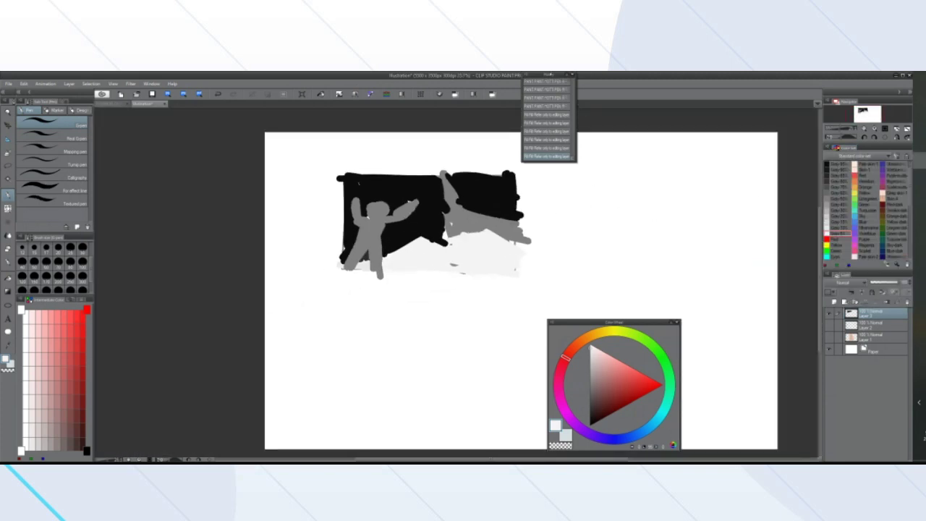
{"action": "left_click_drag", "start_coordinate": [548, 75], "coordinate": [564, 74]}
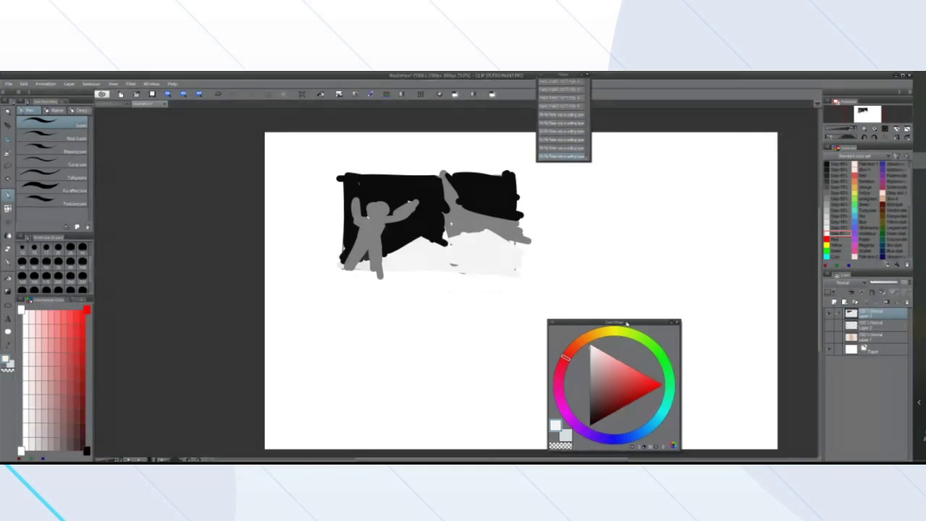
Reposition the floating Color Wheel palette lower over the canvas and nudge the floating History palette sideways
{"action": "left_click_drag", "start_coordinate": [627, 319], "coordinate": [649, 331]}
{"action": "scroll", "coordinate": [605, 251], "scroll_direction": "down", "scroll_amount": 1}
{"action": "scroll", "coordinate": [604, 252], "scroll_direction": "up", "scroll_amount": 1}
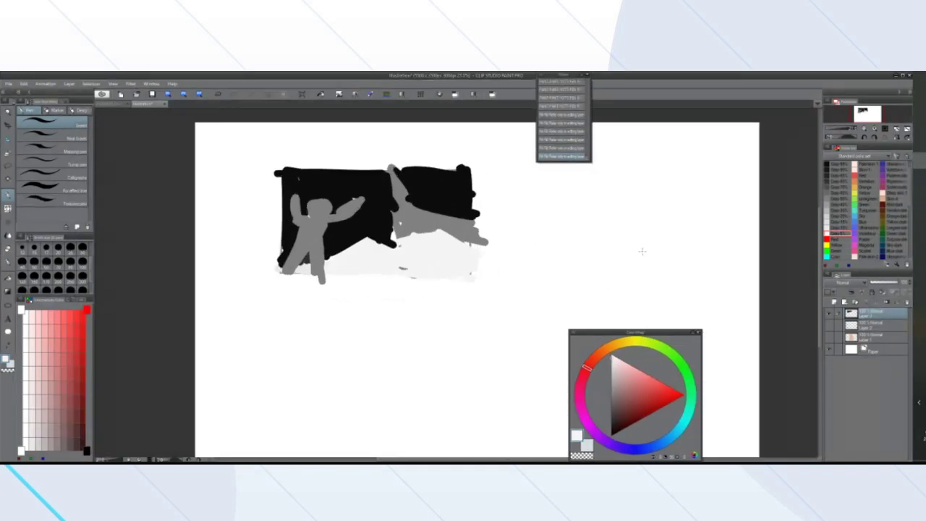
{"action": "scroll", "coordinate": [605, 251], "scroll_direction": "down", "scroll_amount": 1}
{"action": "scroll", "coordinate": [604, 251], "scroll_direction": "up", "scroll_amount": 1}
{"action": "left_click_drag", "start_coordinate": [556, 76], "coordinate": [522, 74]}
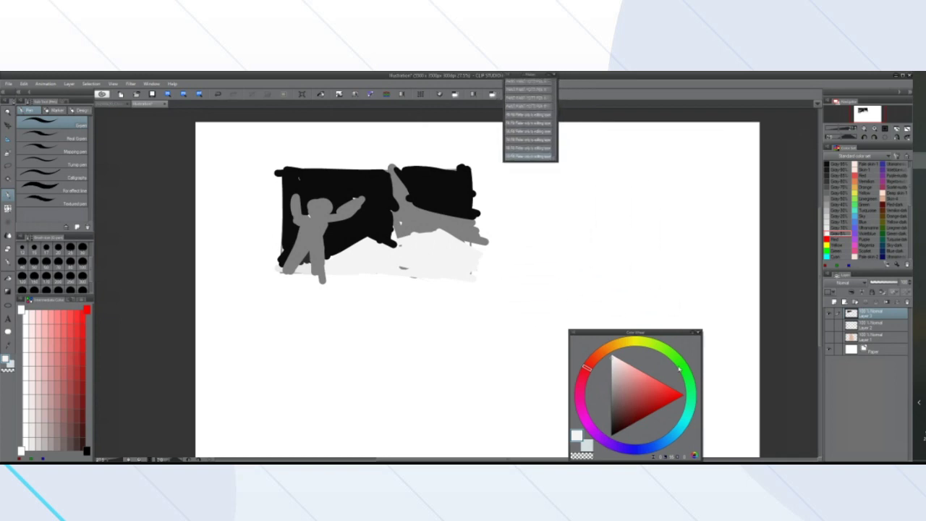
{"action": "left_click_drag", "start_coordinate": [645, 333], "coordinate": [616, 334]}
{"action": "mouse_move", "coordinate": [465, 454]}
{"action": "left_mouse_down"}
{"action": "mouse_move", "coordinate": [523, 454]}
{"action": "mouse_move", "coordinate": [434, 454]}
{"action": "mouse_move", "coordinate": [475, 457]}
{"action": "mouse_move", "coordinate": [465, 458]}
{"action": "left_mouse_up"}
{"action": "scroll", "coordinate": [424, 181], "scroll_direction": "up", "scroll_amount": 1}
{"action": "scroll", "coordinate": [430, 172], "scroll_direction": "down", "scroll_amount": 2}
{"action": "scroll", "coordinate": [430, 172], "scroll_direction": "up", "scroll_amount": 2}
{"action": "scroll", "coordinate": [429, 175], "scroll_direction": "up", "scroll_amount": 3}
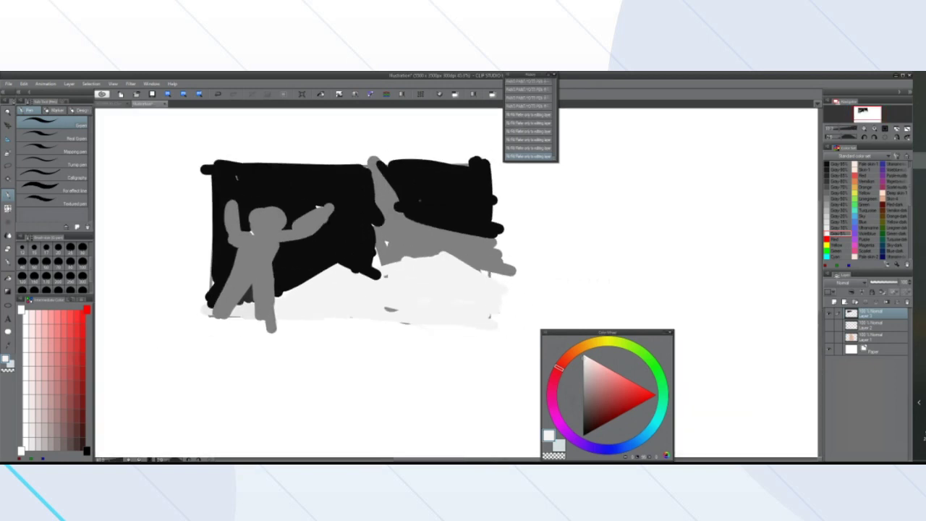
{"action": "scroll", "coordinate": [429, 175], "scroll_direction": "down", "scroll_amount": 2}
{"action": "scroll", "coordinate": [428, 175], "scroll_direction": "up", "scroll_amount": 2}
{"action": "scroll", "coordinate": [429, 175], "scroll_direction": "down", "scroll_amount": 1}
{"action": "mouse_move", "coordinate": [422, 265]}
{"action": "left_mouse_down"}
{"action": "mouse_move", "coordinate": [402, 276]}
{"action": "mouse_move", "coordinate": [271, 239]}
{"action": "mouse_move", "coordinate": [490, 222]}
{"action": "mouse_move", "coordinate": [514, 347]}
{"action": "mouse_move", "coordinate": [448, 261]}
{"action": "mouse_move", "coordinate": [328, 275]}
{"action": "mouse_move", "coordinate": [434, 290]}
{"action": "mouse_move", "coordinate": [459, 336]}
{"action": "mouse_move", "coordinate": [383, 300]}
{"action": "left_mouse_up"}
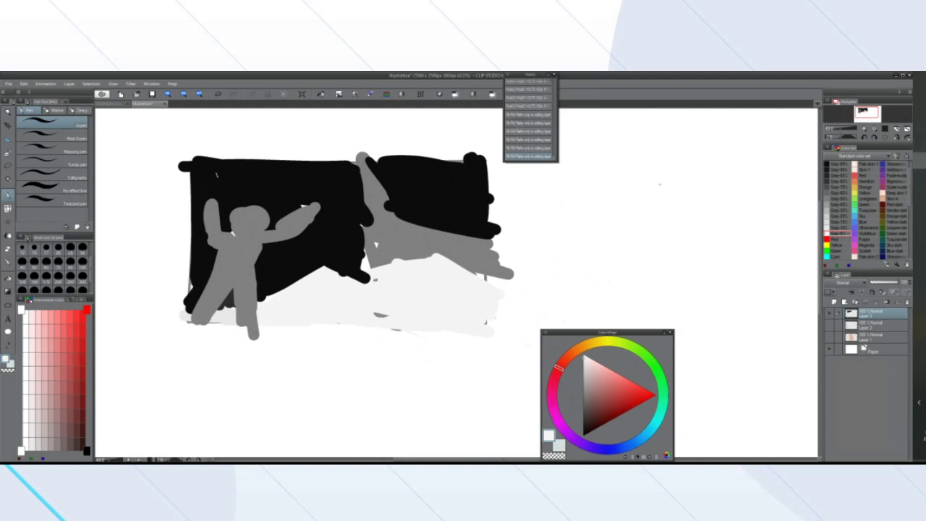
Shift the floating Color Wheel and History palettes slightly away from the value thumbnail
{"action": "scroll", "coordinate": [438, 206], "scroll_direction": "down", "scroll_amount": 2}
{"action": "scroll", "coordinate": [380, 229], "scroll_direction": "up", "scroll_amount": 3}
{"action": "scroll", "coordinate": [380, 229], "scroll_direction": "down", "scroll_amount": 2}
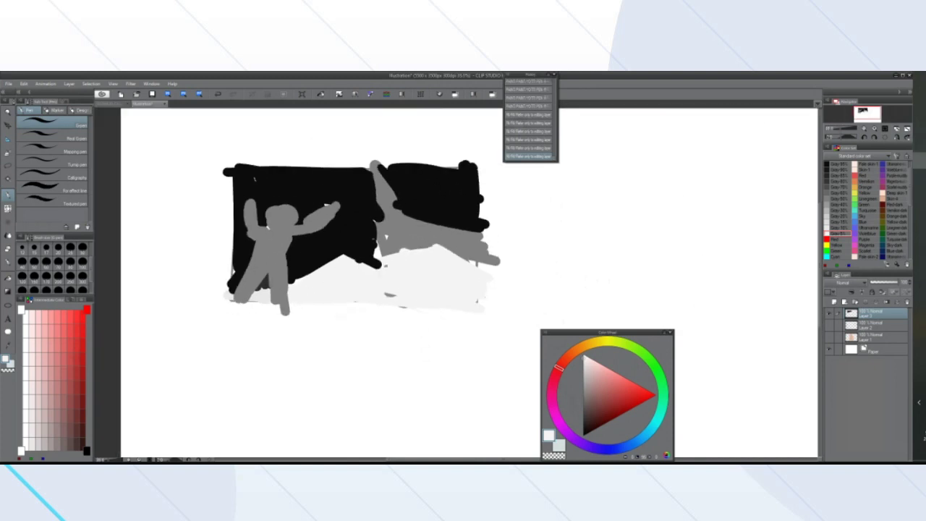
{"action": "scroll", "coordinate": [380, 229], "scroll_direction": "up", "scroll_amount": 1}
{"action": "left_click_drag", "start_coordinate": [608, 338], "coordinate": [641, 337]}
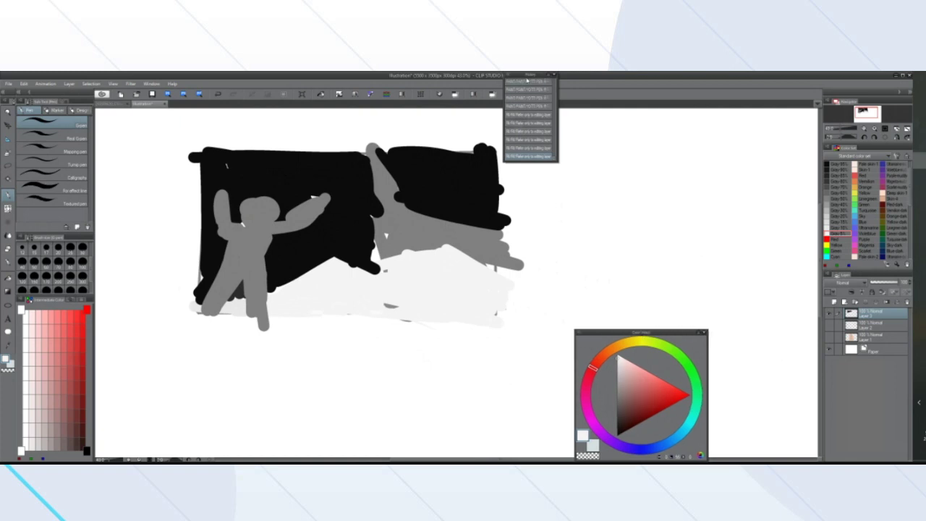
{"action": "left_click_drag", "start_coordinate": [529, 78], "coordinate": [553, 81]}
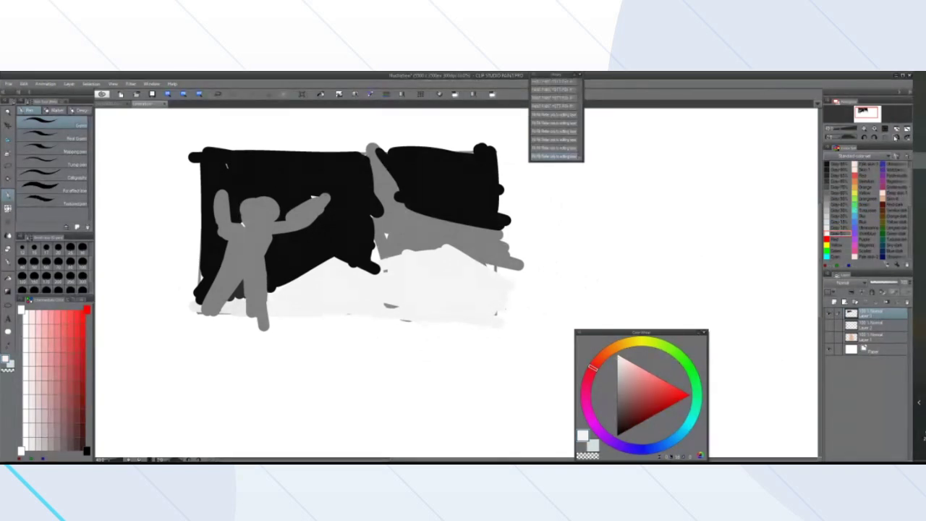
Try the Navigator's canvas flip and return to the original orientation
{"action": "left_click", "coordinate": [896, 136]}
{"action": "left_click", "coordinate": [897, 137]}
{"action": "left_click", "coordinate": [897, 137]}
{"action": "left_click", "coordinate": [896, 137]}
Pick a light pink from the Intermediate Color palette
{"action": "left_click", "coordinate": [22, 298]}
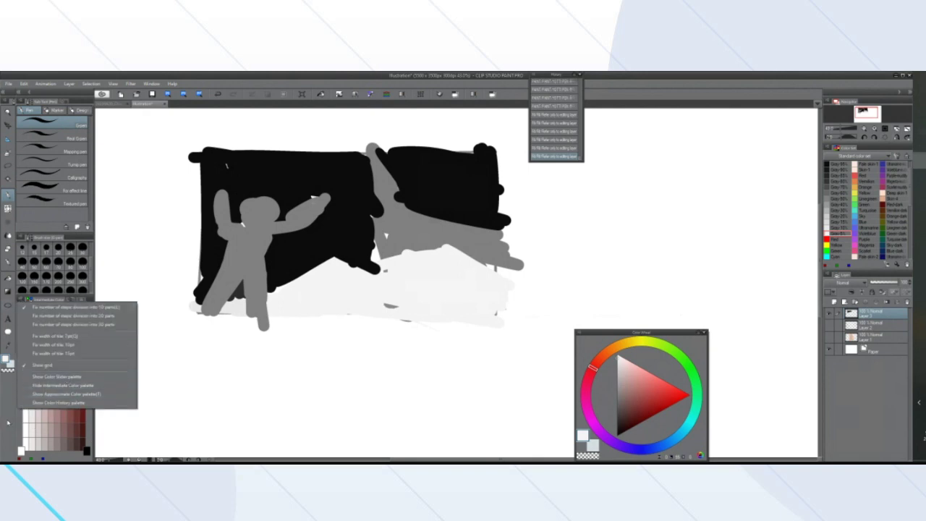
{"action": "left_click", "coordinate": [67, 385]}
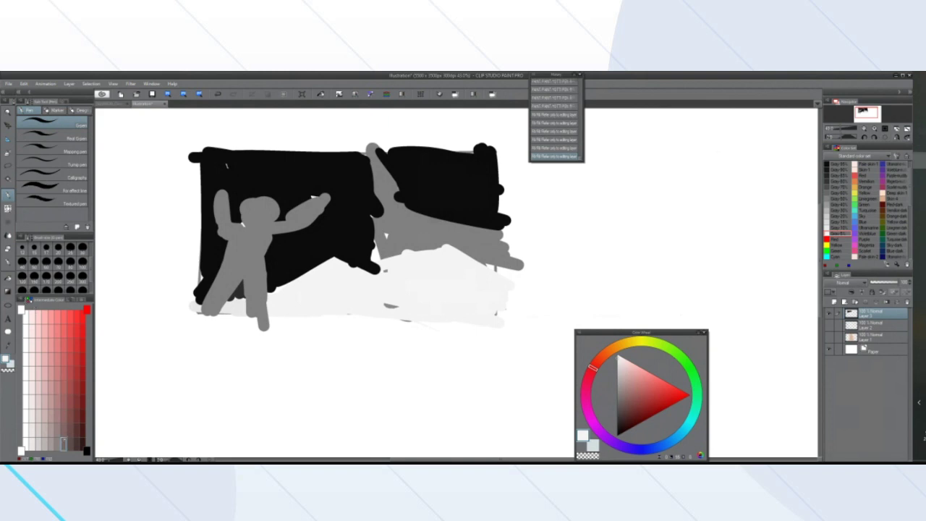
{"action": "left_click", "coordinate": [54, 354]}
{"action": "left_click_drag", "start_coordinate": [55, 355], "coordinate": [42, 331]}
{"action": "left_click", "coordinate": [42, 329]}
Hide the Intermediate Color, Approximate Color and Color History palettes
{"action": "left_click", "coordinate": [22, 299]}
{"action": "left_click", "coordinate": [50, 386]}
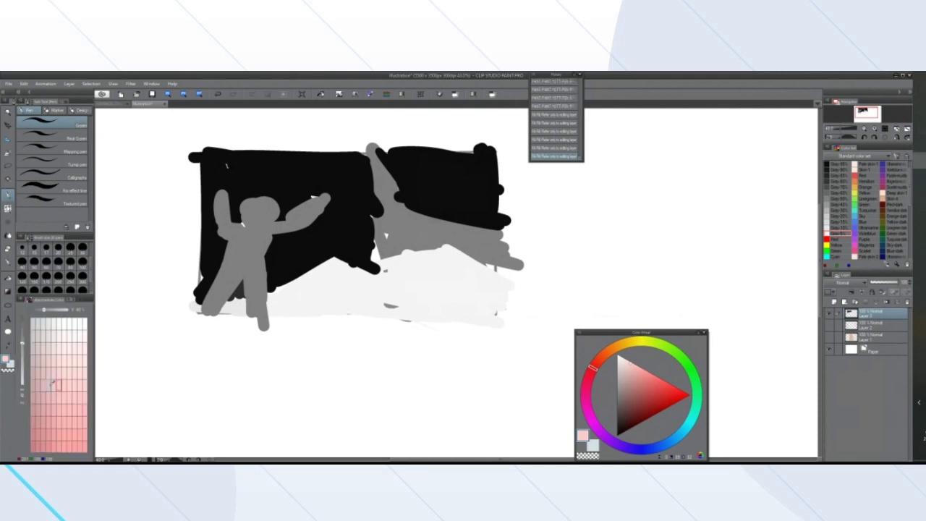
{"action": "left_click", "coordinate": [20, 300]}
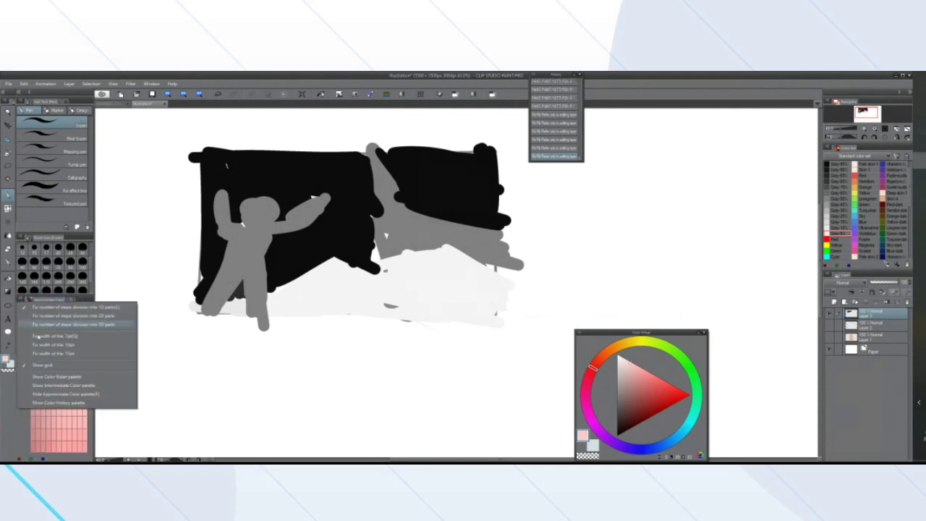
{"action": "left_click", "coordinate": [62, 397]}
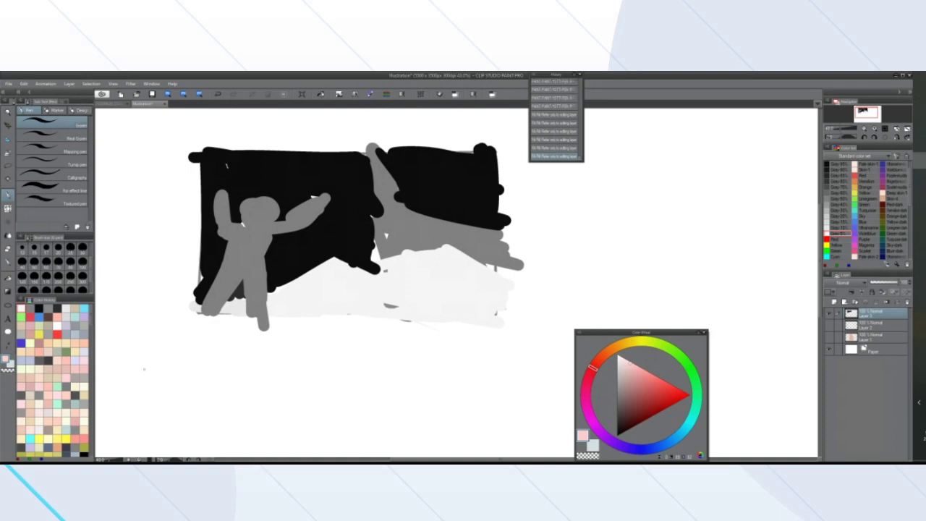
{"action": "left_click", "coordinate": [23, 299]}
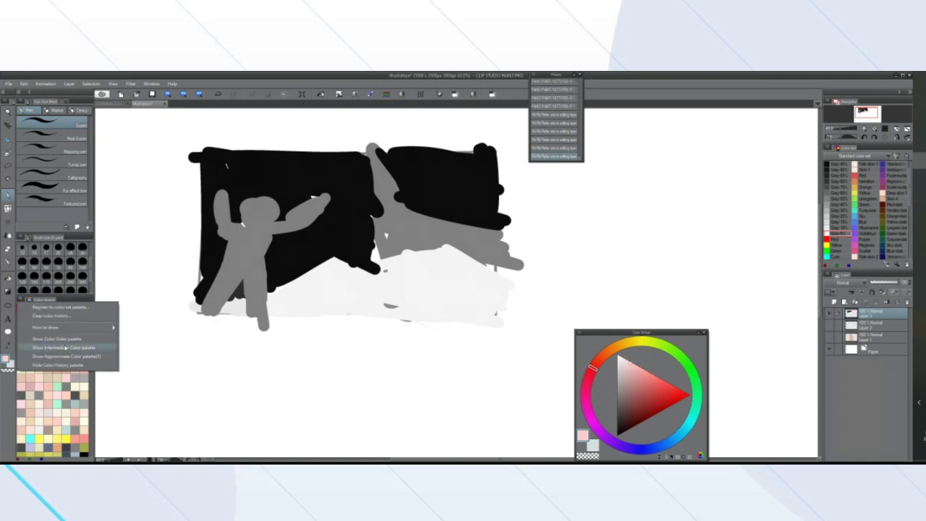
{"action": "left_click", "coordinate": [54, 365]}
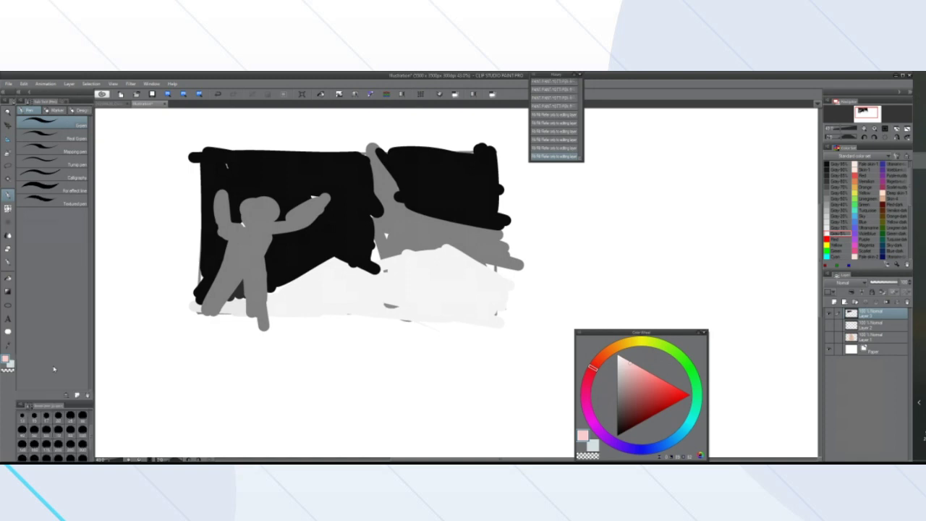
Choose a bright yellow on the color wheel and draw cat ears, eyes and a mouth on the gray figure's head
{"action": "left_click", "coordinate": [151, 84]}
{"action": "left_click", "coordinate": [322, 239]}
{"action": "left_click", "coordinate": [644, 350]}
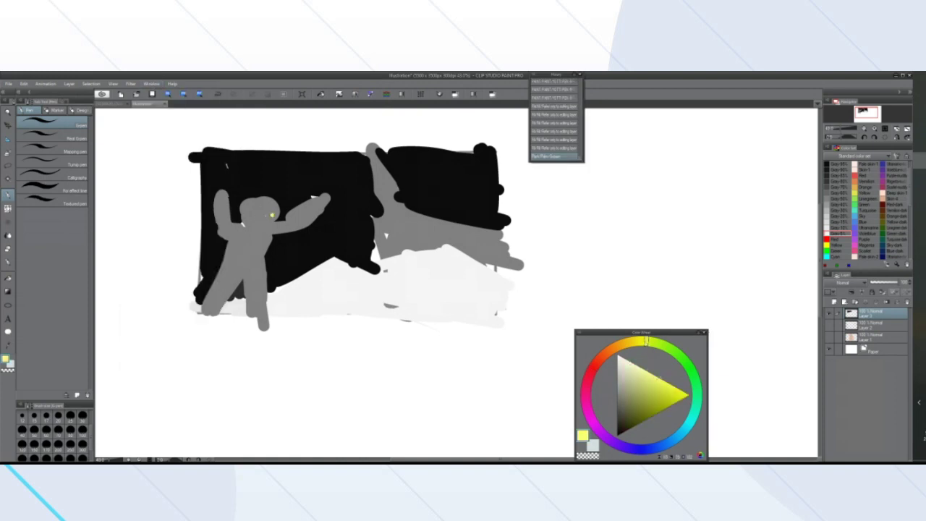
{"action": "left_click", "coordinate": [272, 215]}
{"action": "left_click", "coordinate": [254, 213]}
{"action": "mouse_move", "coordinate": [255, 219]}
{"action": "left_mouse_down"}
{"action": "mouse_move", "coordinate": [268, 220]}
{"action": "mouse_move", "coordinate": [265, 197]}
{"action": "mouse_move", "coordinate": [280, 208]}
{"action": "left_mouse_up"}
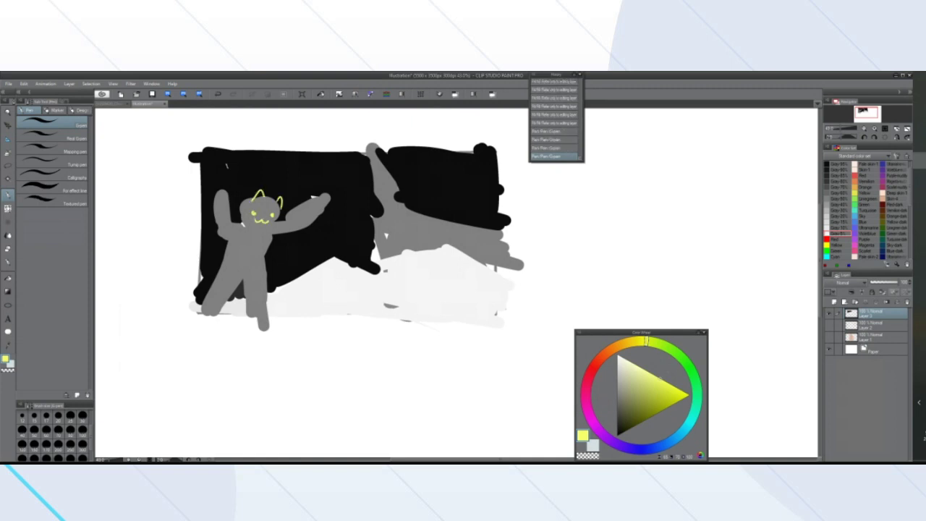
Try scribbling pinkish-red curves over the figure, and revert them through the History palette
{"action": "left_click", "coordinate": [591, 378]}
{"action": "left_click_drag", "start_coordinate": [216, 224], "coordinate": [280, 262]}
{"action": "left_click_drag", "start_coordinate": [230, 190], "coordinate": [243, 224]}
{"action": "left_click_drag", "start_coordinate": [243, 225], "coordinate": [277, 286]}
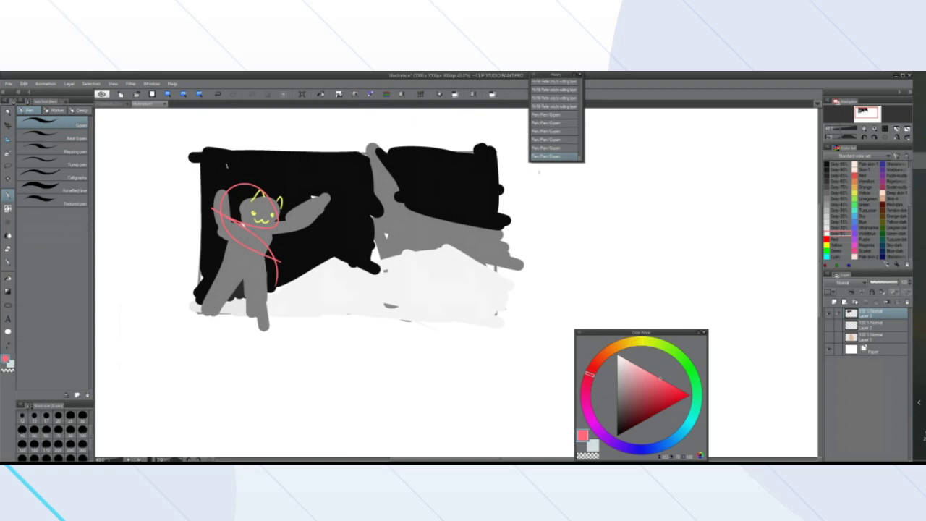
{"action": "left_click", "coordinate": [548, 148]}
{"action": "scroll", "coordinate": [264, 183], "scroll_direction": "down", "scroll_amount": 1}
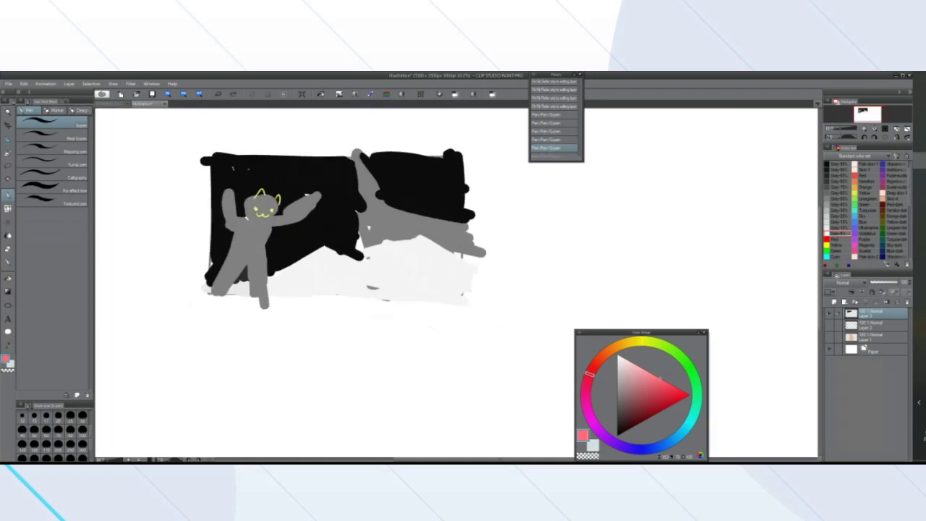
{"action": "scroll", "coordinate": [267, 192], "scroll_direction": "up", "scroll_amount": 1}
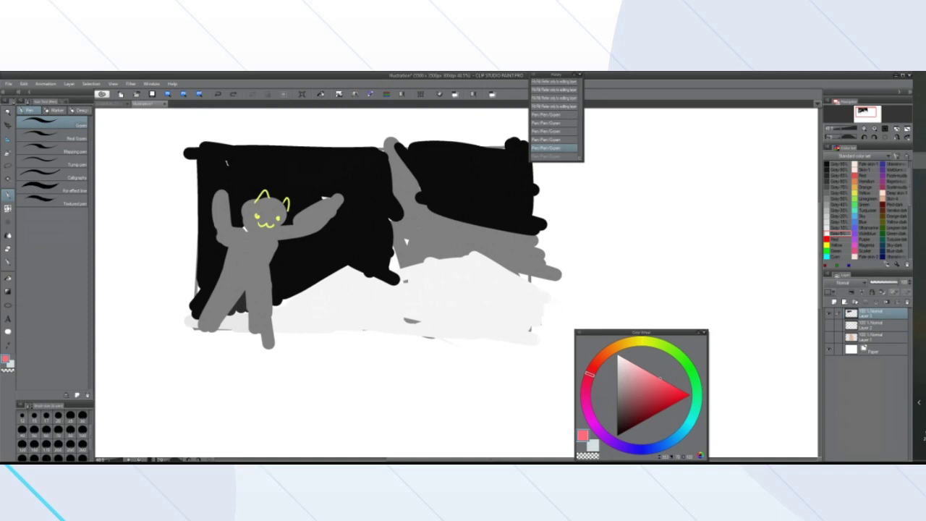
Show the Color History palette, pick the recently used yellow from it, and hide the palette again
{"action": "left_click", "coordinate": [113, 84]}
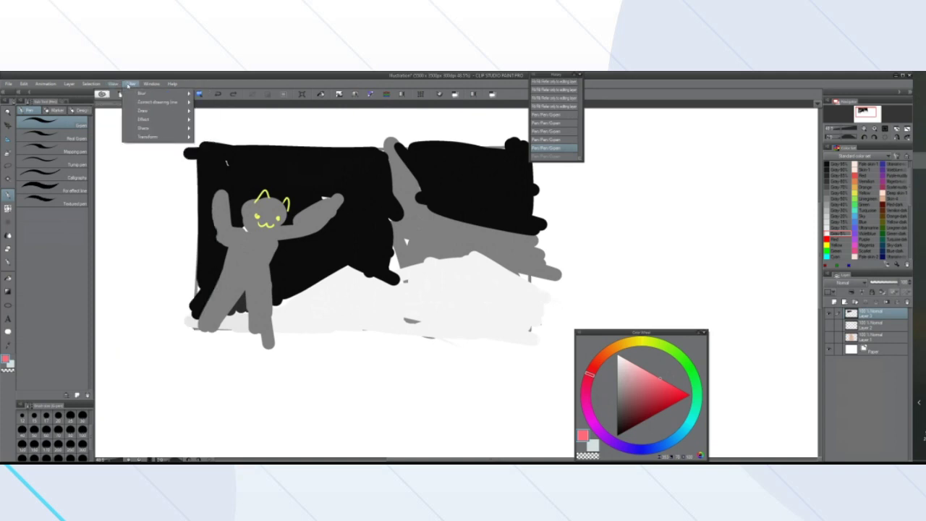
{"action": "left_click", "coordinate": [131, 84]}
{"action": "left_click", "coordinate": [152, 84]}
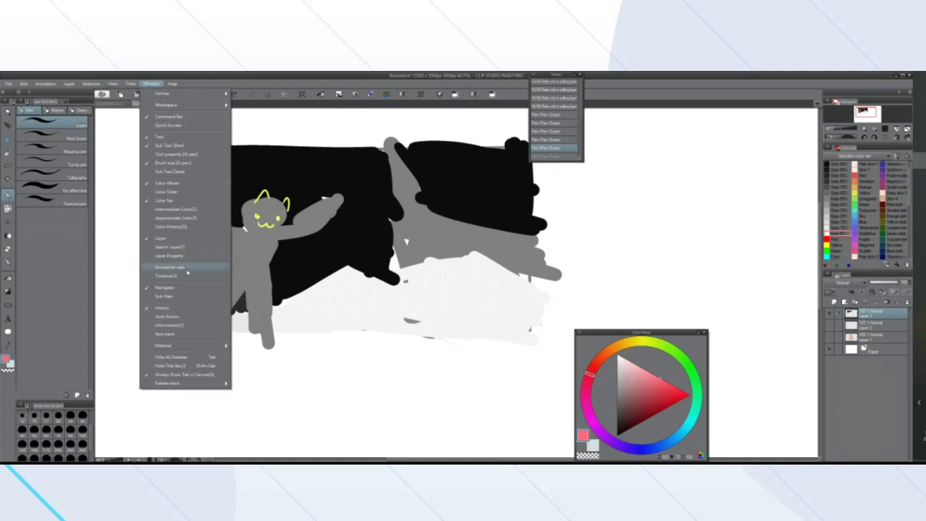
{"action": "left_click", "coordinate": [191, 227]}
{"action": "left_click", "coordinate": [31, 309]}
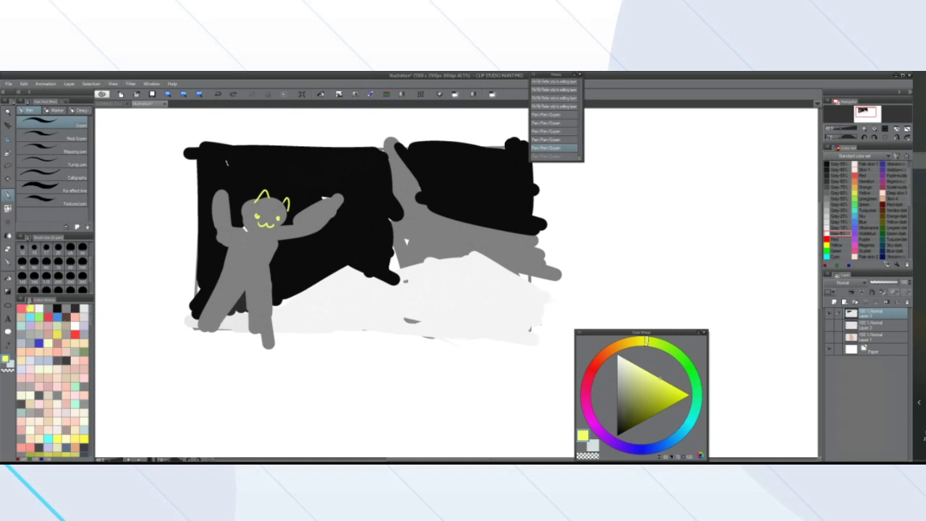
{"action": "left_click", "coordinate": [21, 299]}
{"action": "left_click", "coordinate": [69, 365]}
Enlarge the Brush Size palette, choose a slightly larger size preset for the pen, and hide the palette
{"action": "left_click_drag", "start_coordinate": [48, 398], "coordinate": [47, 303]}
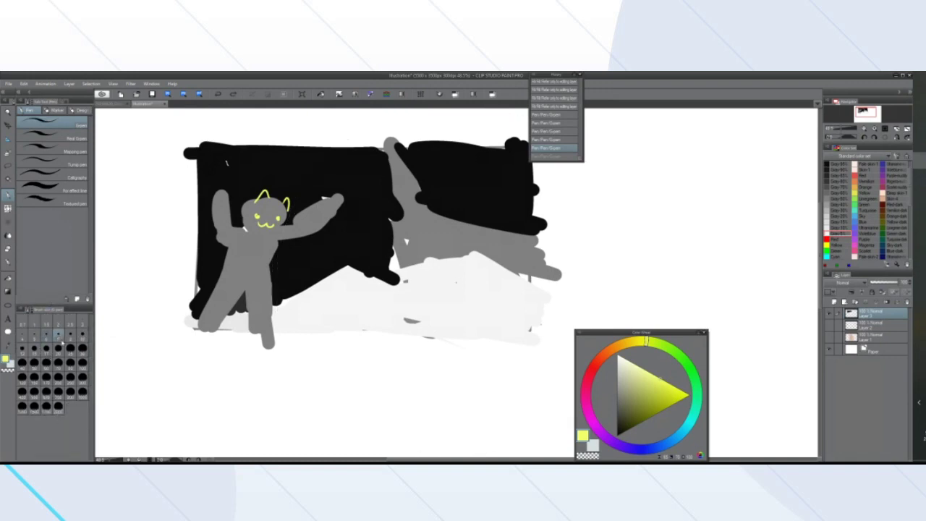
{"action": "left_click", "coordinate": [82, 336]}
{"action": "right_click", "coordinate": [72, 413]}
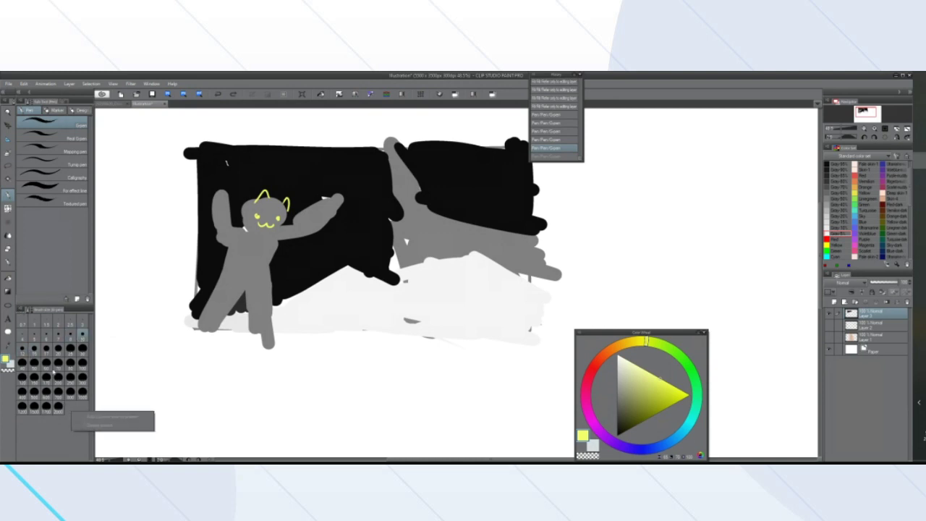
{"action": "left_click", "coordinate": [22, 310]}
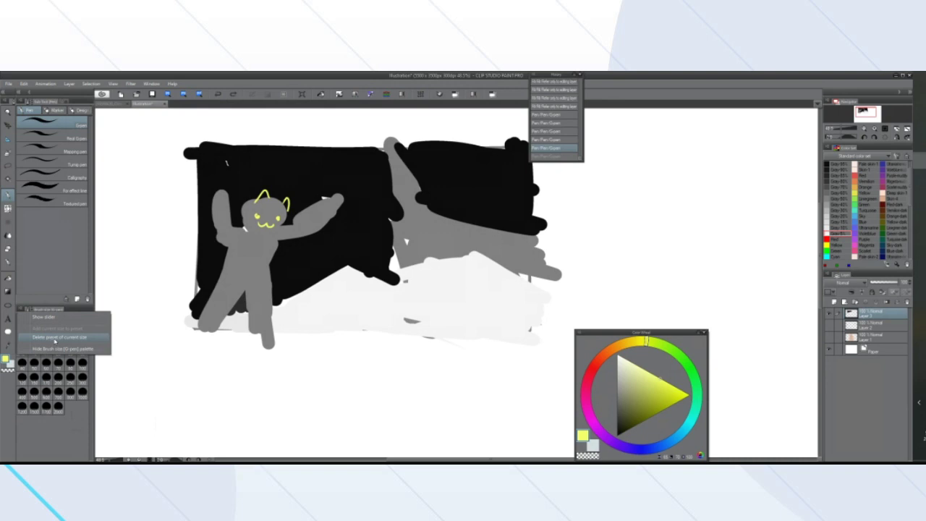
{"action": "left_click", "coordinate": [55, 349]}
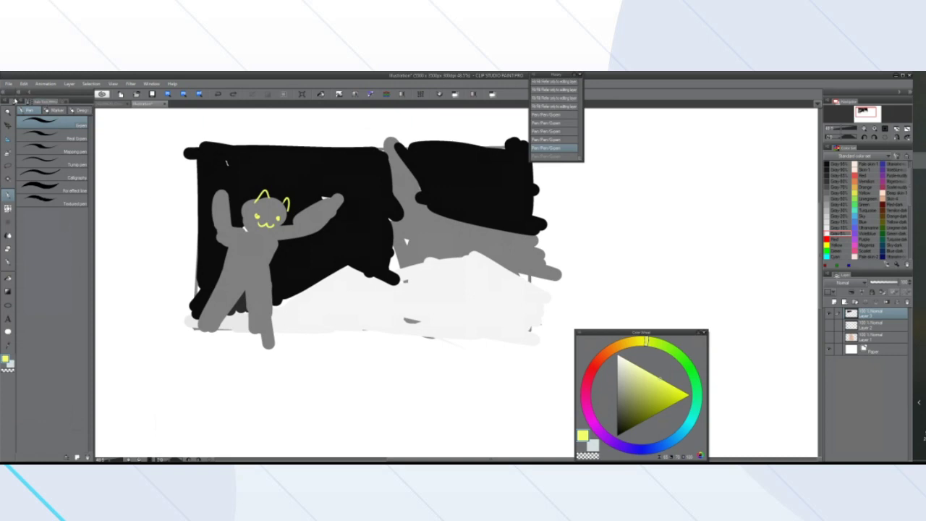
Try outlining a small yellow frame above the thumbnail, and undo it
{"action": "scroll", "coordinate": [293, 217], "scroll_direction": "down", "scroll_amount": 3}
{"action": "scroll", "coordinate": [269, 212], "scroll_direction": "up", "scroll_amount": 2}
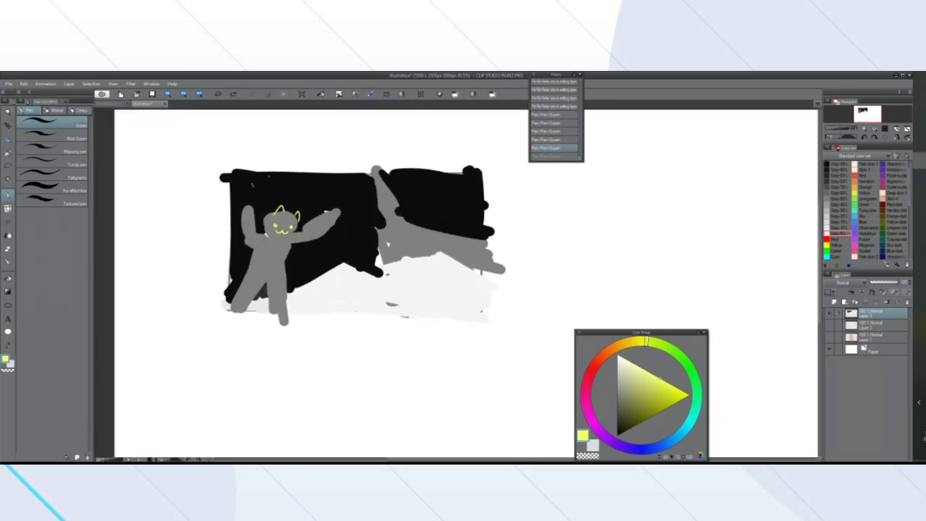
{"action": "scroll", "coordinate": [264, 207], "scroll_direction": "down", "scroll_amount": 1}
{"action": "scroll", "coordinate": [261, 202], "scroll_direction": "up", "scroll_amount": 2}
{"action": "scroll", "coordinate": [374, 272], "scroll_direction": "down", "scroll_amount": 1}
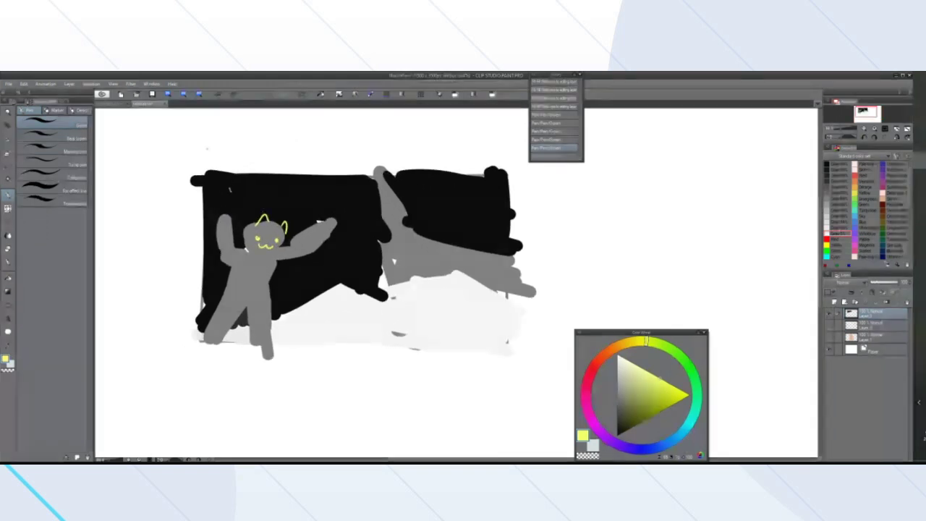
{"action": "mouse_move", "coordinate": [218, 122]}
{"action": "left_mouse_down"}
{"action": "mouse_move", "coordinate": [159, 138]}
{"action": "mouse_move", "coordinate": [232, 134]}
{"action": "left_mouse_up"}
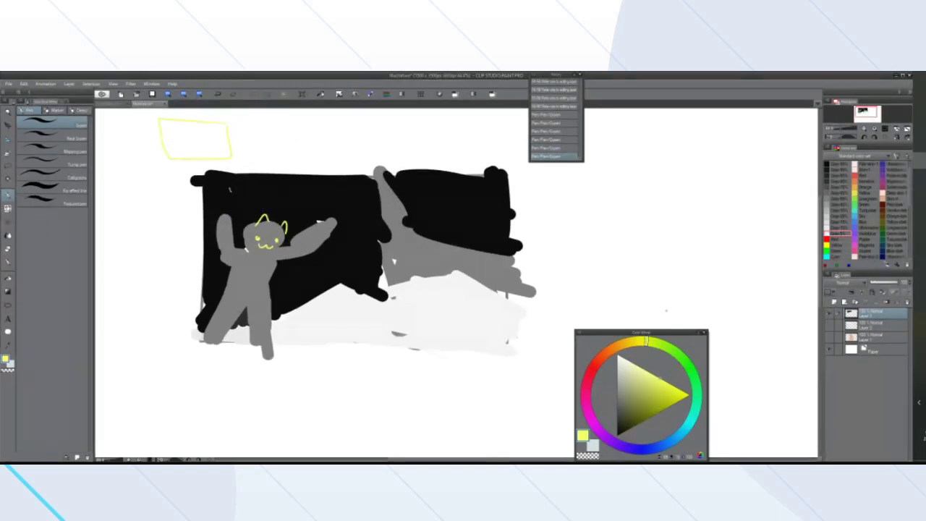
{"action": "key", "text": "ctrl+z"}
Choose near-black and sketch a small framed panel diagram with marks and three boxes above the thumbnail, shading the middle box
{"action": "left_click_drag", "start_coordinate": [663, 419], "coordinate": [616, 429]}
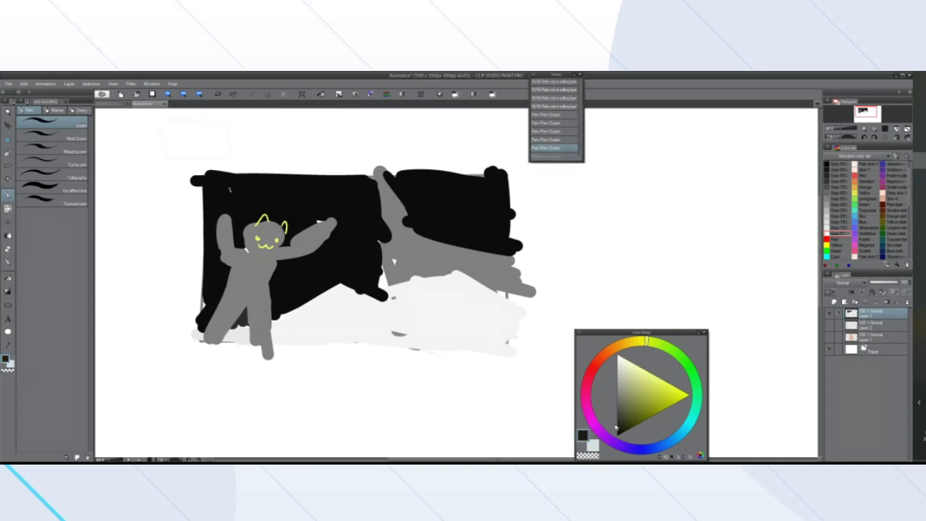
{"action": "mouse_move", "coordinate": [194, 123]}
{"action": "left_mouse_down"}
{"action": "mouse_move", "coordinate": [119, 118]}
{"action": "mouse_move", "coordinate": [121, 158]}
{"action": "mouse_move", "coordinate": [198, 167]}
{"action": "mouse_move", "coordinate": [109, 158]}
{"action": "mouse_move", "coordinate": [142, 149]}
{"action": "mouse_move", "coordinate": [125, 159]}
{"action": "mouse_move", "coordinate": [139, 159]}
{"action": "left_mouse_up"}
{"action": "mouse_move", "coordinate": [125, 158]}
{"action": "left_mouse_down"}
{"action": "mouse_move", "coordinate": [160, 149]}
{"action": "mouse_move", "coordinate": [151, 161]}
{"action": "left_mouse_up"}
{"action": "mouse_move", "coordinate": [166, 148]}
{"action": "left_mouse_down"}
{"action": "mouse_move", "coordinate": [165, 160]}
{"action": "mouse_move", "coordinate": [147, 159]}
{"action": "mouse_move", "coordinate": [190, 148]}
{"action": "mouse_move", "coordinate": [193, 164]}
{"action": "left_mouse_up"}
{"action": "mouse_move", "coordinate": [120, 126]}
{"action": "left_mouse_down"}
{"action": "mouse_move", "coordinate": [174, 128]}
{"action": "mouse_move", "coordinate": [152, 133]}
{"action": "mouse_move", "coordinate": [202, 143]}
{"action": "left_mouse_up"}
{"action": "left_click", "coordinate": [165, 128]}
{"action": "left_click_drag", "start_coordinate": [147, 146], "coordinate": [188, 145]}
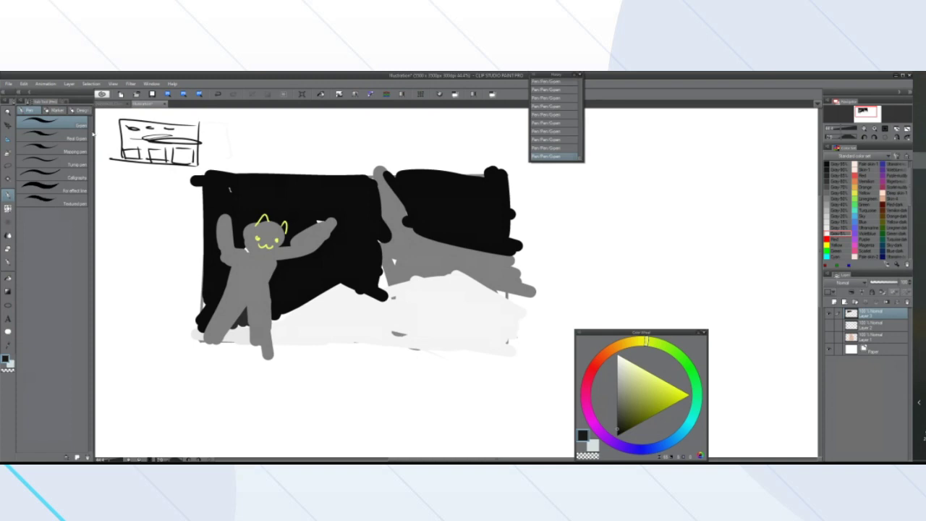
{"action": "mouse_move", "coordinate": [156, 151]}
{"action": "left_mouse_down"}
{"action": "mouse_move", "coordinate": [167, 160]}
{"action": "mouse_move", "coordinate": [125, 158]}
{"action": "mouse_move", "coordinate": [193, 160]}
{"action": "mouse_move", "coordinate": [176, 162]}
{"action": "left_mouse_up"}
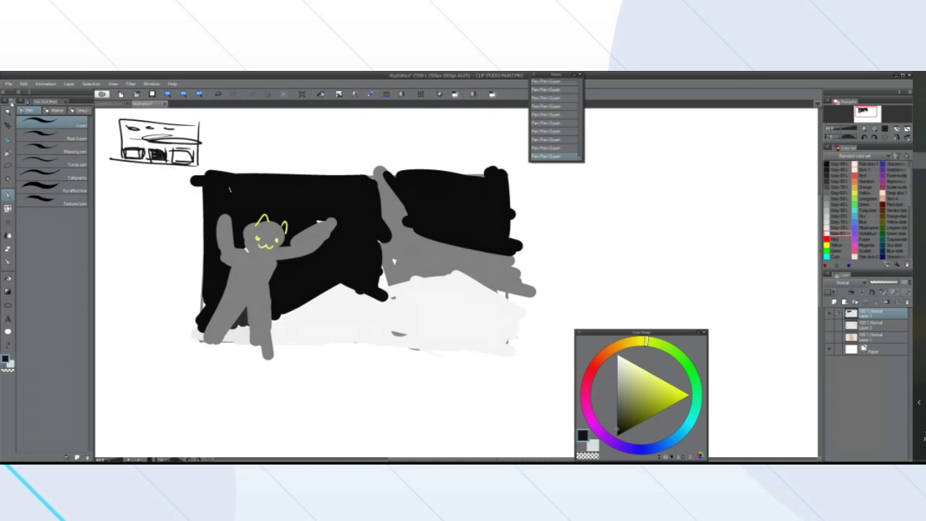
Undock the Tool palette, shrink it to a compact floating block, and place it over the thumbnail's center
{"action": "left_click_drag", "start_coordinate": [12, 103], "coordinate": [350, 181]}
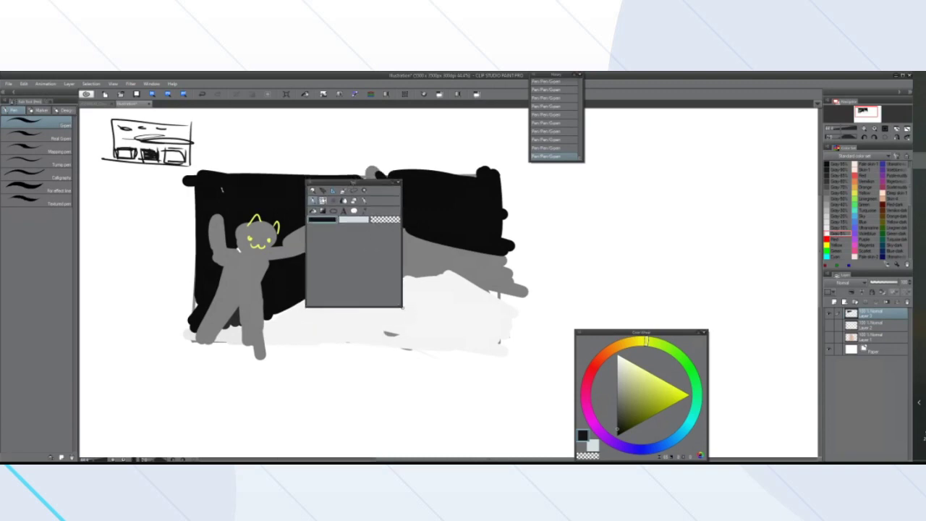
{"action": "left_click_drag", "start_coordinate": [403, 307], "coordinate": [369, 229]}
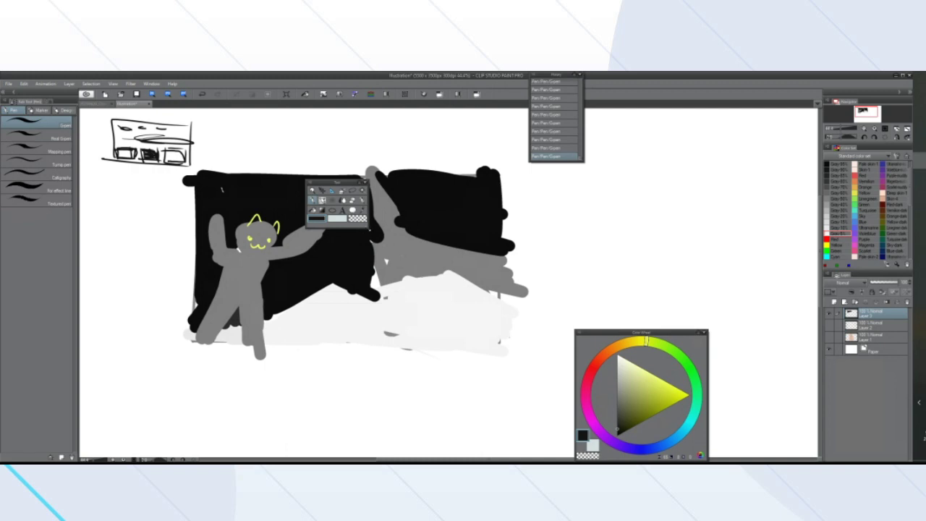
{"action": "left_click_drag", "start_coordinate": [369, 229], "coordinate": [368, 225]}
{"action": "left_click_drag", "start_coordinate": [338, 190], "coordinate": [396, 237]}
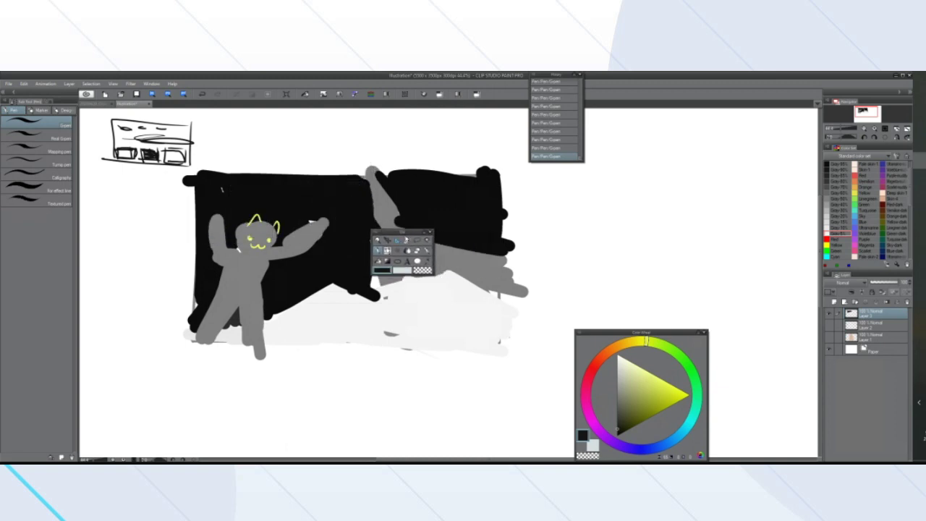
Activate the Zoom tool and move the floating Tool palette off the thumbnail onto the blank canvas beside the figure
{"action": "left_click", "coordinate": [404, 240]}
{"action": "left_click", "coordinate": [386, 240]}
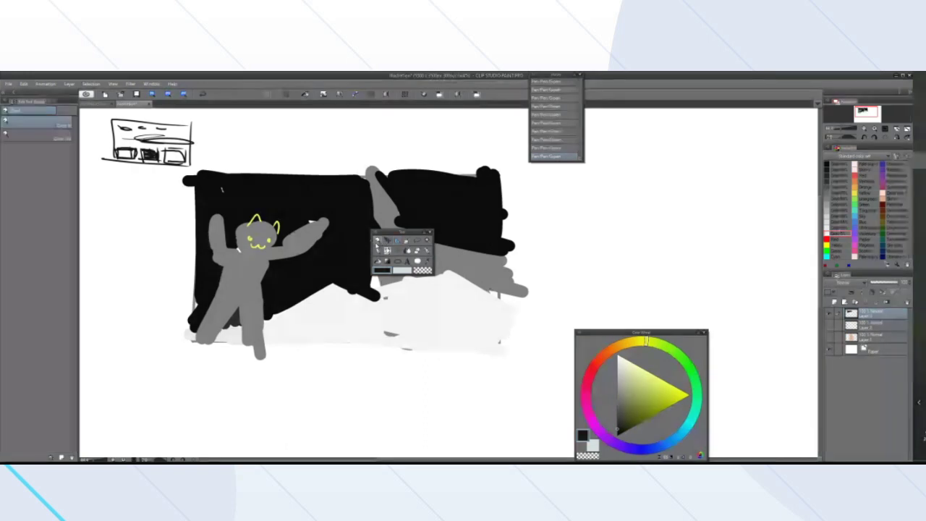
{"action": "left_click_drag", "start_coordinate": [392, 235], "coordinate": [114, 196]}
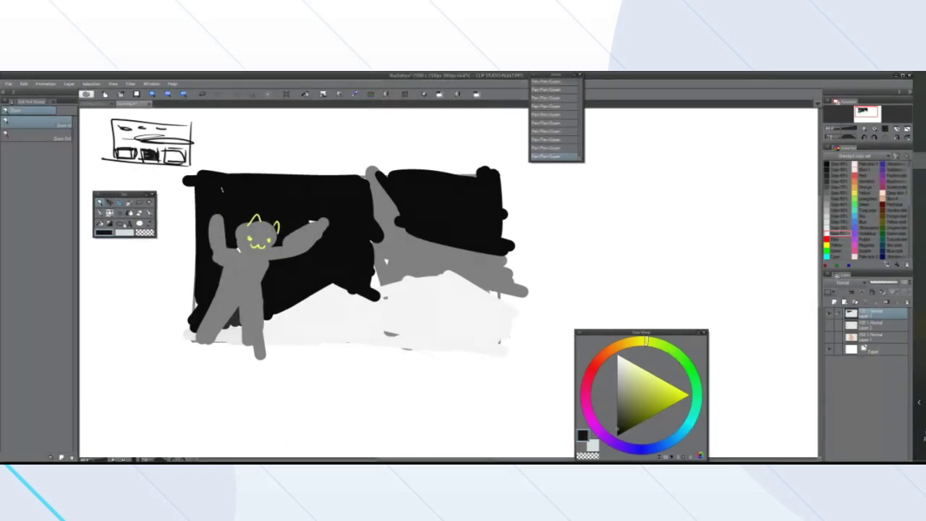
Switch between the main, sub and transparent colors, choose the PAINT brush tool, and activate the light blue sub color
{"action": "left_click", "coordinate": [125, 233]}
{"action": "left_click", "coordinate": [151, 234]}
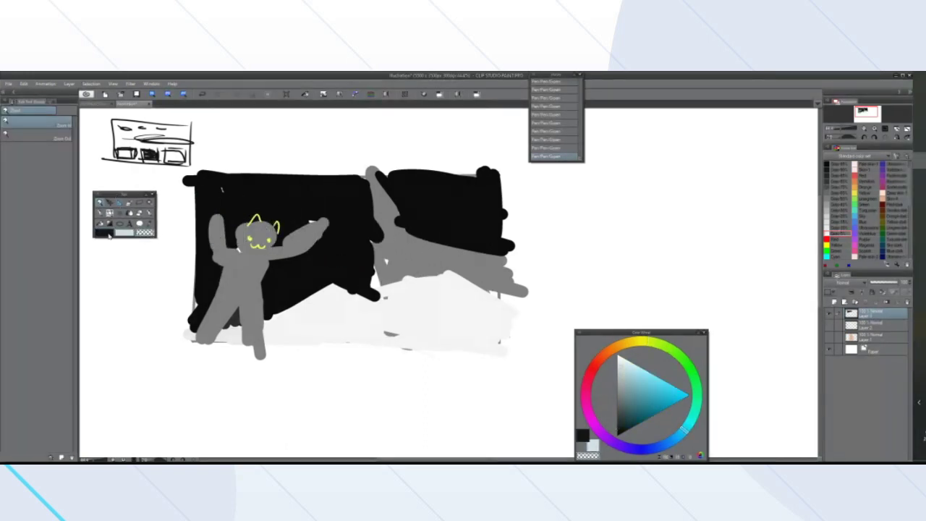
{"action": "left_click", "coordinate": [108, 234]}
{"action": "left_click", "coordinate": [124, 234]}
{"action": "left_click", "coordinate": [142, 234]}
{"action": "left_click", "coordinate": [103, 233]}
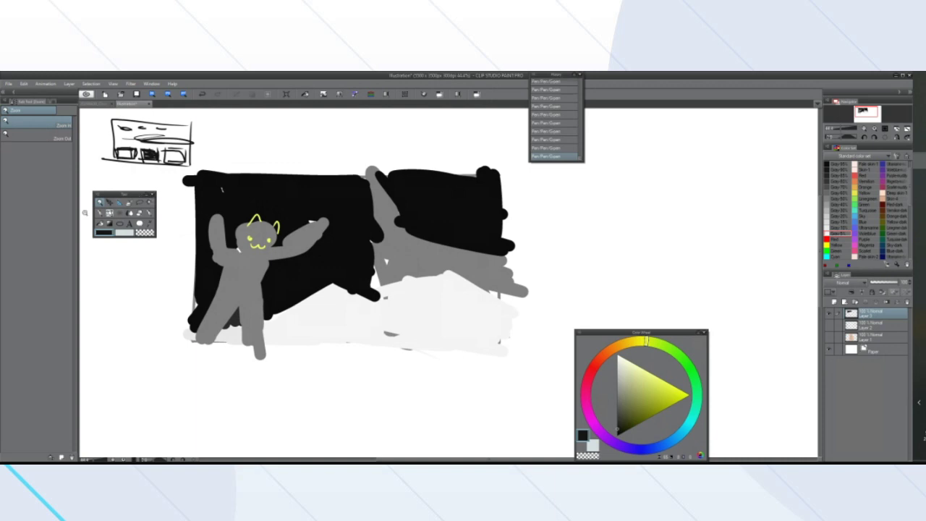
{"action": "left_click", "coordinate": [147, 214]}
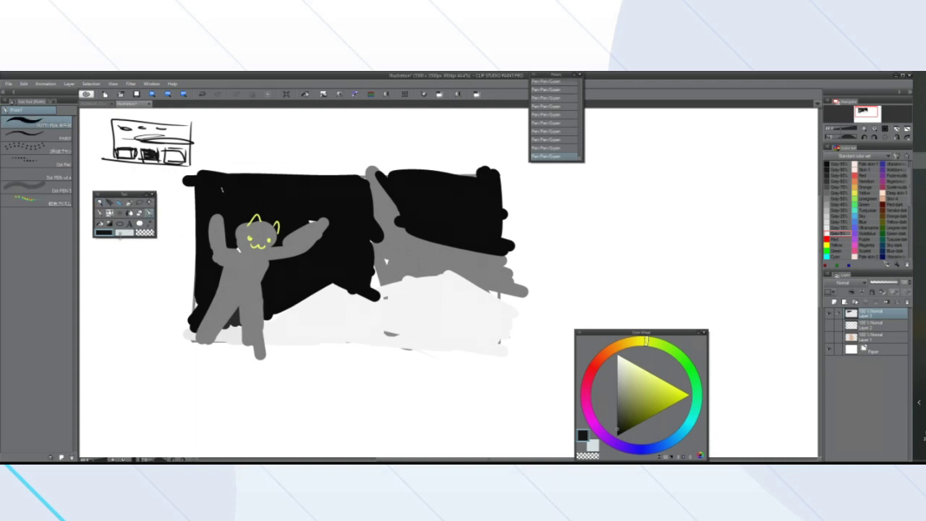
{"action": "left_click", "coordinate": [127, 233]}
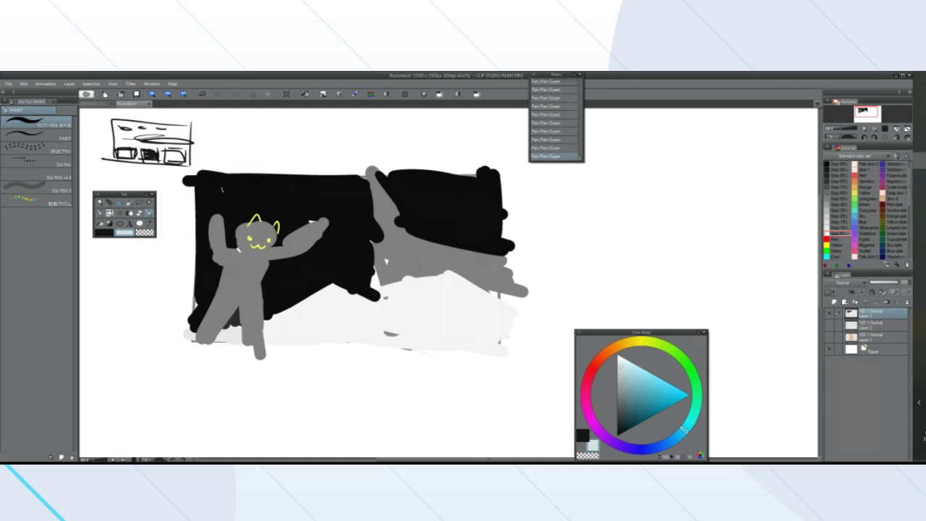
Move the Tool palette closer to the figure, overlapping the blank canvas, and switch to the Text tool
{"action": "scroll", "coordinate": [282, 282], "scroll_direction": "down", "scroll_amount": 3}
{"action": "scroll", "coordinate": [222, 250], "scroll_direction": "up", "scroll_amount": 3}
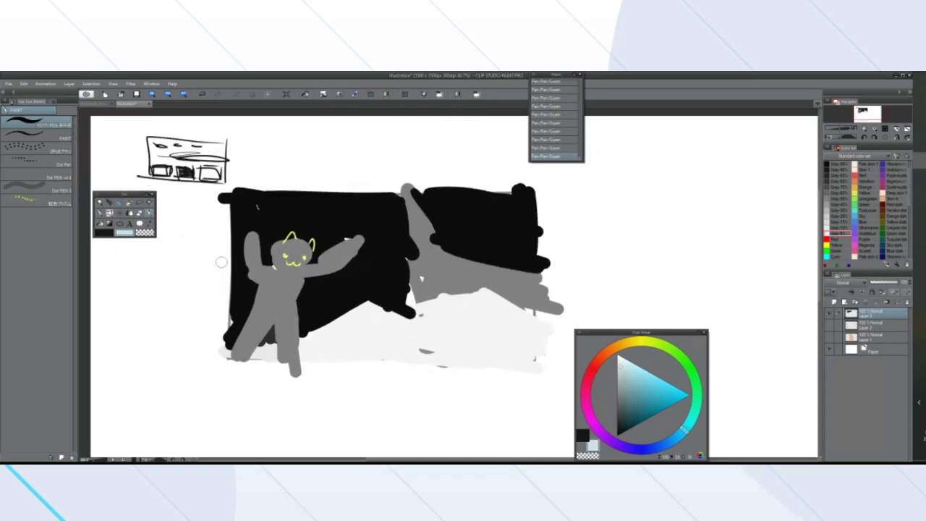
{"action": "scroll", "coordinate": [284, 246], "scroll_direction": "down", "scroll_amount": 1}
{"action": "left_click_drag", "start_coordinate": [120, 194], "coordinate": [171, 219]}
{"action": "left_click", "coordinate": [196, 248]}
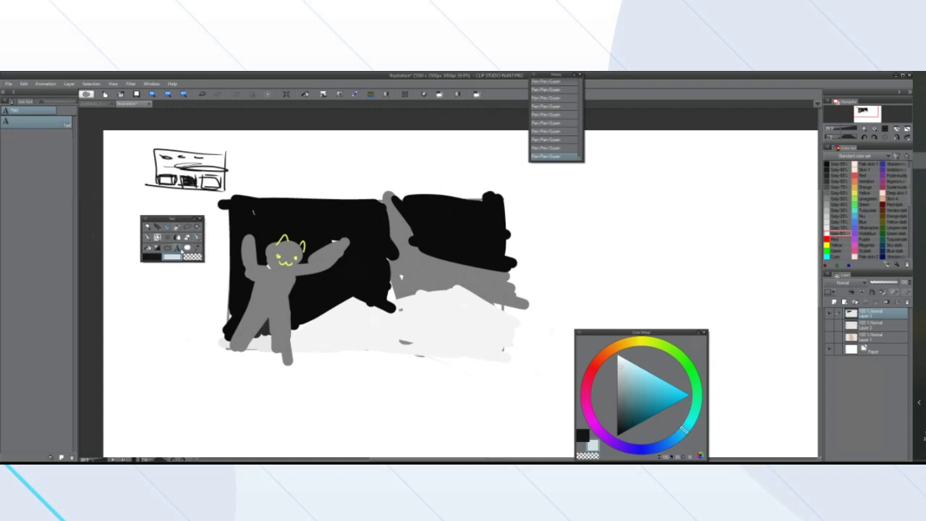
Activate the Selection tool, undock the Sub Tool palette beside the Tool palette, and make it narrower
{"action": "left_click", "coordinate": [188, 227]}
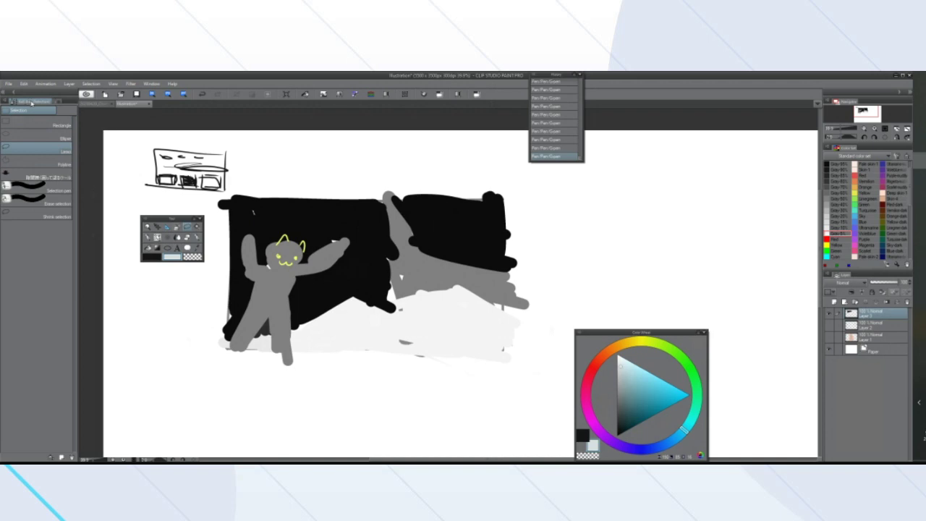
{"action": "mouse_move", "coordinate": [32, 102]}
{"action": "left_mouse_down"}
{"action": "mouse_move", "coordinate": [222, 143]}
{"action": "mouse_move", "coordinate": [281, 142]}
{"action": "mouse_move", "coordinate": [312, 346]}
{"action": "mouse_move", "coordinate": [276, 211]}
{"action": "mouse_move", "coordinate": [257, 219]}
{"action": "left_mouse_up"}
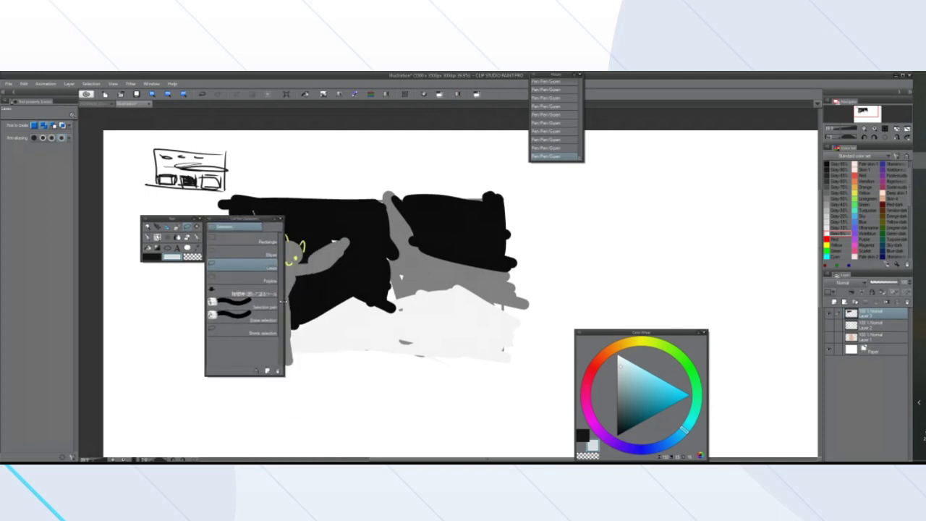
{"action": "left_click_drag", "start_coordinate": [283, 306], "coordinate": [255, 306]}
Switch through several tools, including Blend and the decoration brushes, to view their sub tools, and return to the PAINT group
{"action": "left_click", "coordinate": [197, 239]}
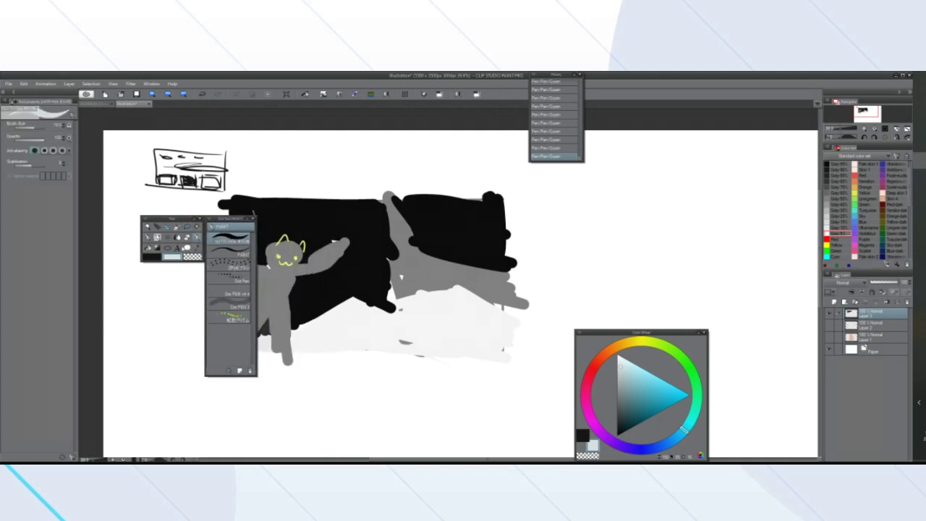
{"action": "left_click", "coordinate": [157, 238]}
{"action": "left_click", "coordinate": [167, 238]}
{"action": "left_click", "coordinate": [177, 238]}
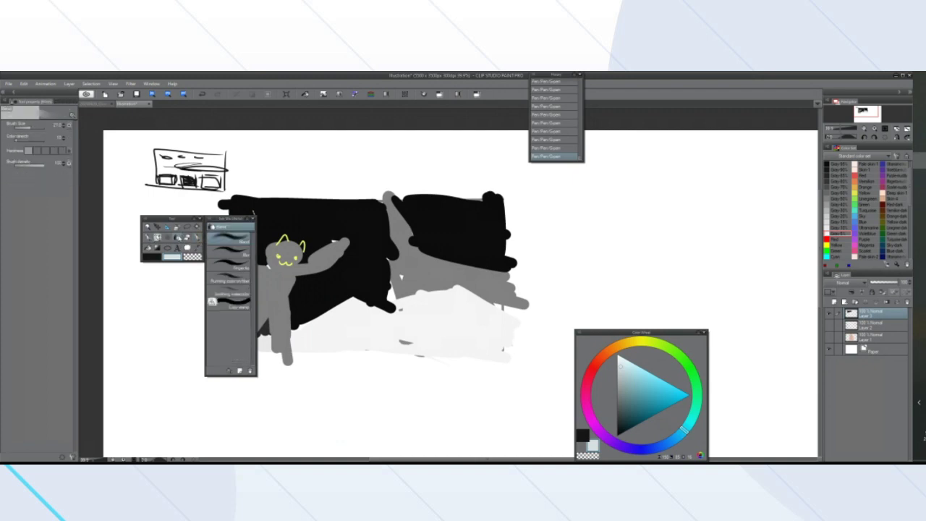
{"action": "left_click", "coordinate": [158, 238]}
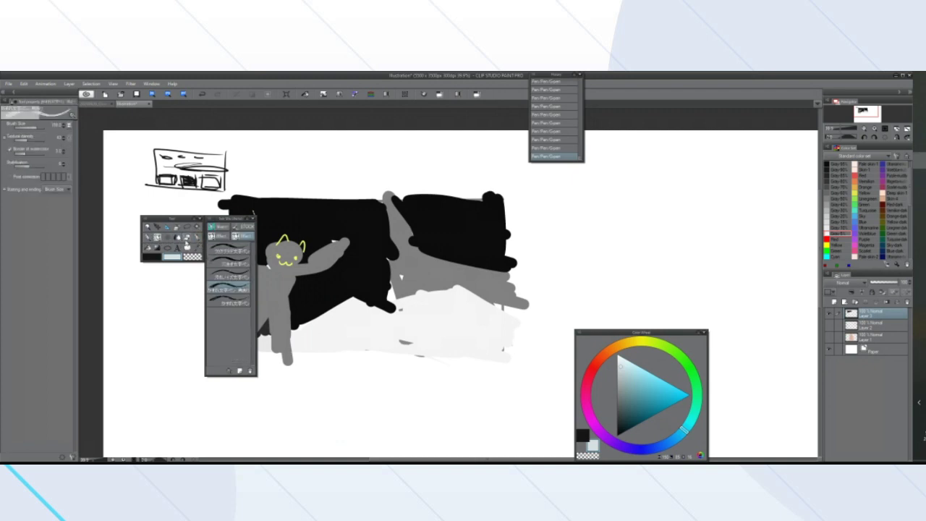
{"action": "left_click", "coordinate": [186, 239]}
{"action": "left_click", "coordinate": [197, 238]}
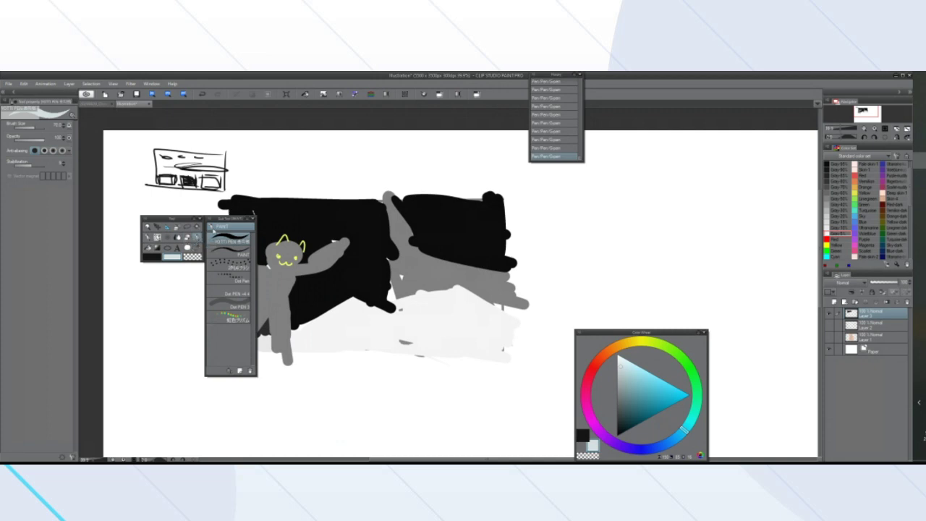
Browse the PAINT group's sub tools, including the dot pens and PAINT brush, and pick the multicolored brush last
{"action": "left_click", "coordinate": [233, 252]}
{"action": "left_click", "coordinate": [232, 276]}
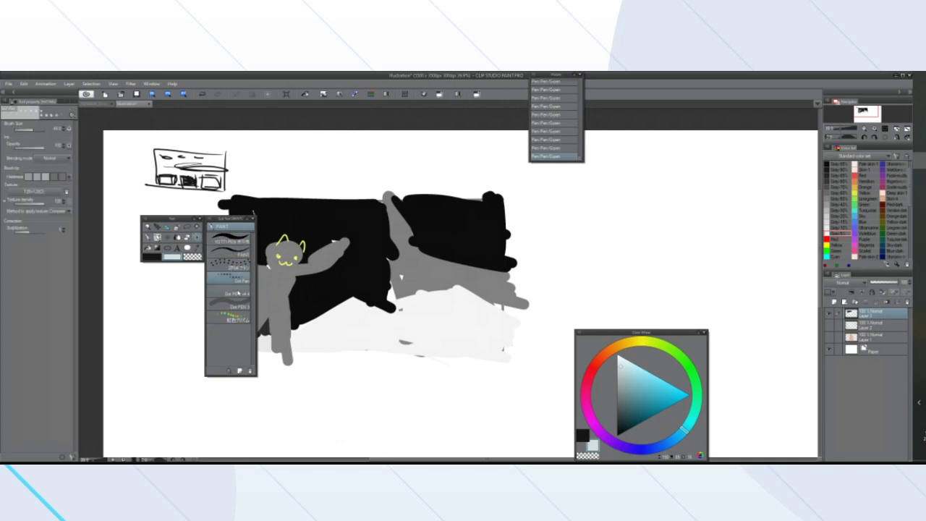
{"action": "left_click", "coordinate": [230, 316]}
{"action": "left_click", "coordinate": [232, 304]}
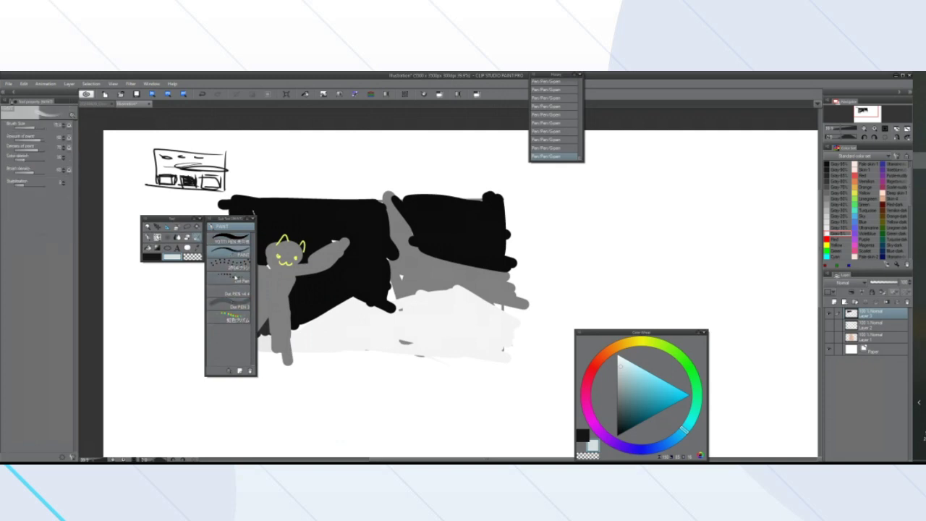
{"action": "left_click", "coordinate": [237, 321]}
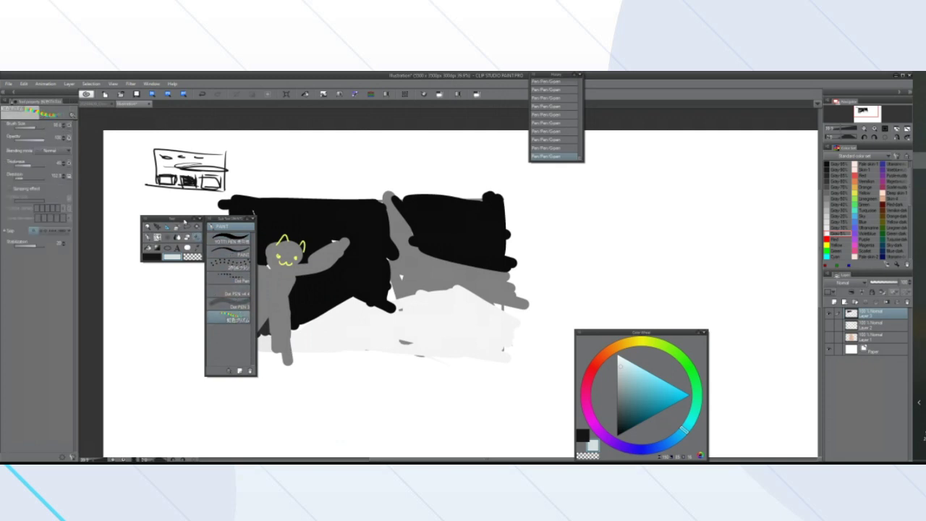
Shift the floating Tool and Sub Tool palettes together away from the figure, and choose the first pen in the PAINT group
{"action": "left_click_drag", "start_coordinate": [187, 221], "coordinate": [162, 213]}
{"action": "left_click_drag", "start_coordinate": [221, 218], "coordinate": [199, 211]}
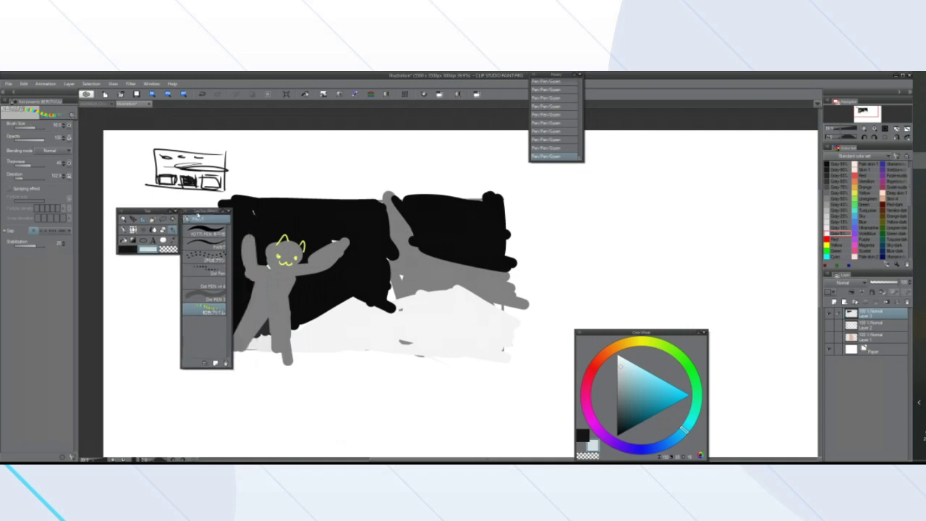
{"action": "scroll", "coordinate": [290, 251], "scroll_direction": "down", "scroll_amount": 3}
{"action": "scroll", "coordinate": [266, 247], "scroll_direction": "up", "scroll_amount": 5}
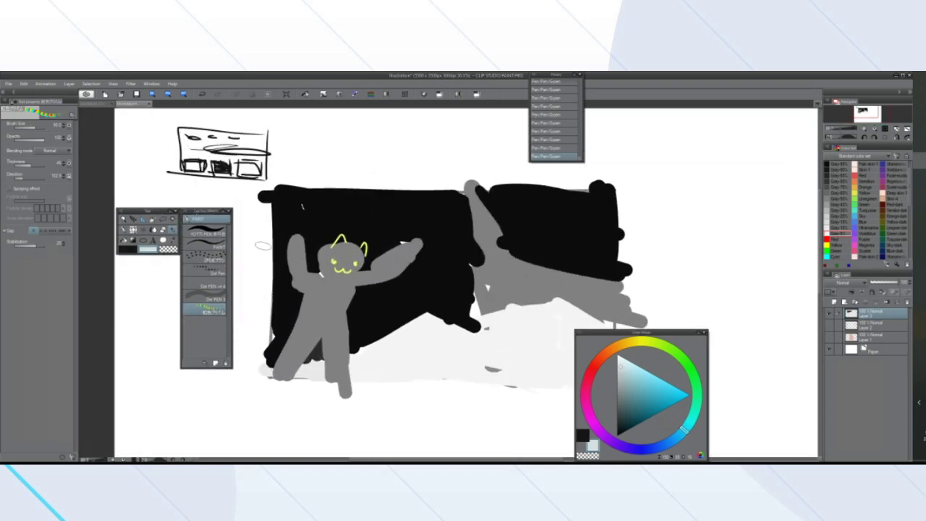
{"action": "left_click", "coordinate": [213, 233]}
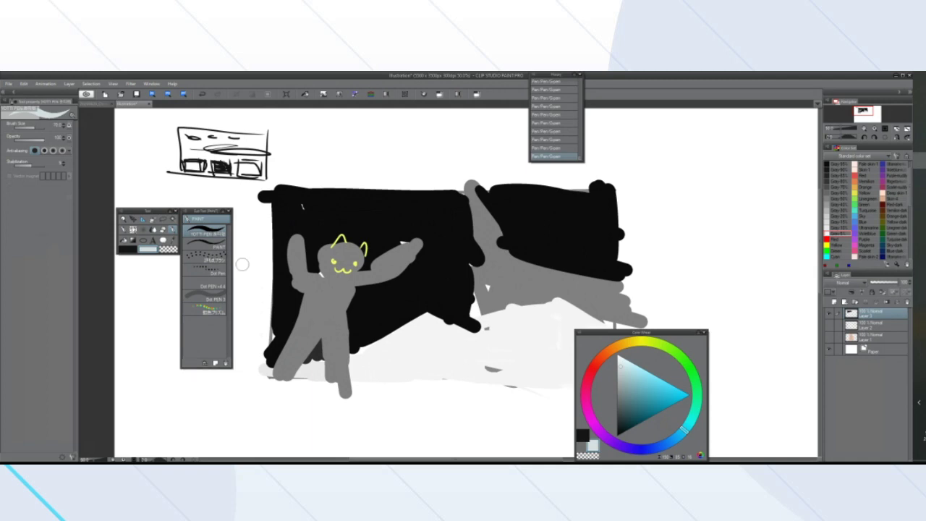
{"action": "scroll", "coordinate": [279, 269], "scroll_direction": "down", "scroll_amount": 3}
{"action": "scroll", "coordinate": [279, 269], "scroll_direction": "up", "scroll_amount": 2}
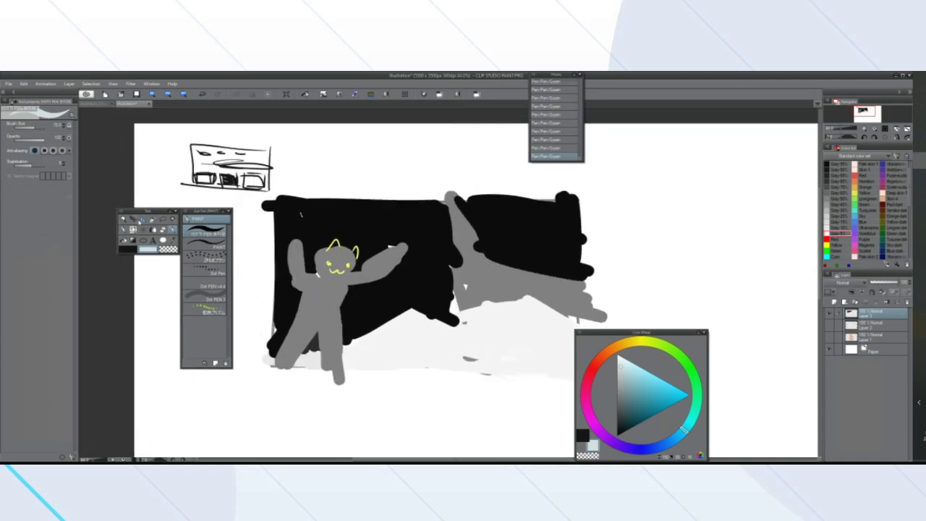
Enclose the small panel diagram with the Japanese-named fill sub tool of the Selection group to fill it light blue, and return to Lasso
{"action": "left_click", "coordinate": [141, 222]}
{"action": "left_click", "coordinate": [151, 222]}
{"action": "left_click", "coordinate": [162, 219]}
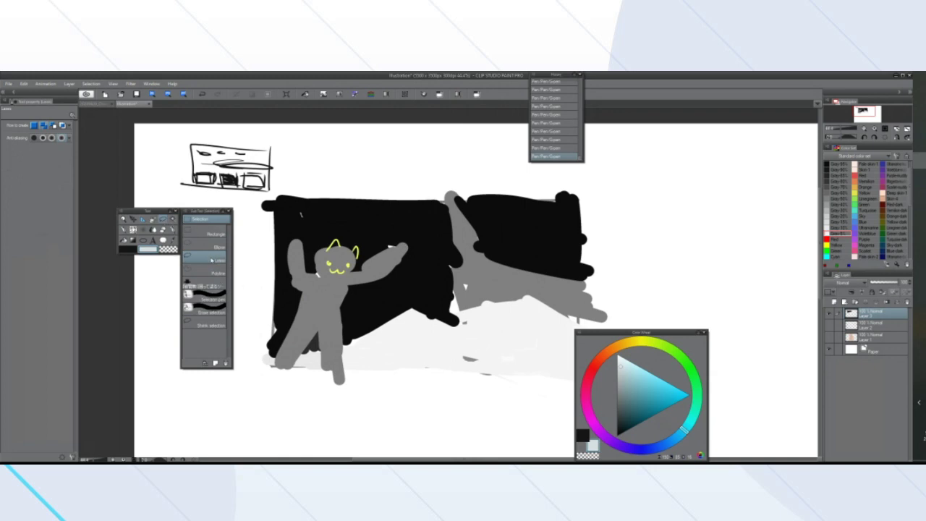
{"action": "left_click", "coordinate": [211, 283]}
{"action": "scroll", "coordinate": [262, 297], "scroll_direction": "down", "scroll_amount": 2}
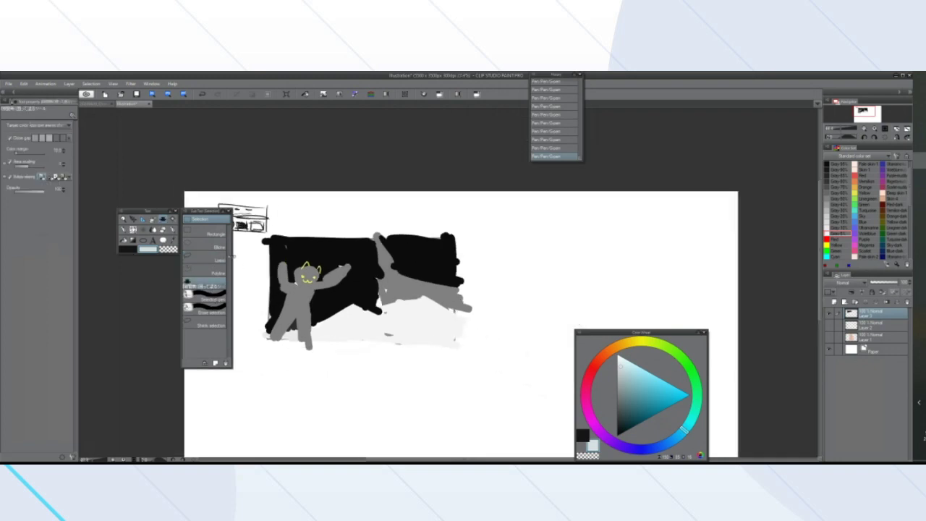
{"action": "scroll", "coordinate": [293, 267], "scroll_direction": "down", "scroll_amount": 4}
{"action": "scroll", "coordinate": [269, 257], "scroll_direction": "up", "scroll_amount": 6}
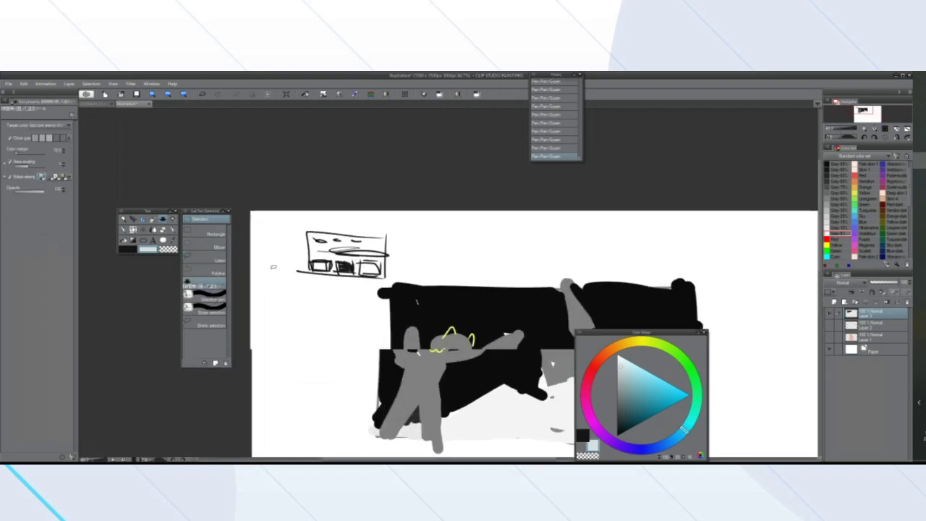
{"action": "key", "text": "ctrl+plus"}
{"action": "mouse_move", "coordinate": [373, 294]}
{"action": "left_mouse_down"}
{"action": "mouse_move", "coordinate": [471, 248]}
{"action": "mouse_move", "coordinate": [348, 165]}
{"action": "mouse_move", "coordinate": [369, 317]}
{"action": "left_mouse_up"}
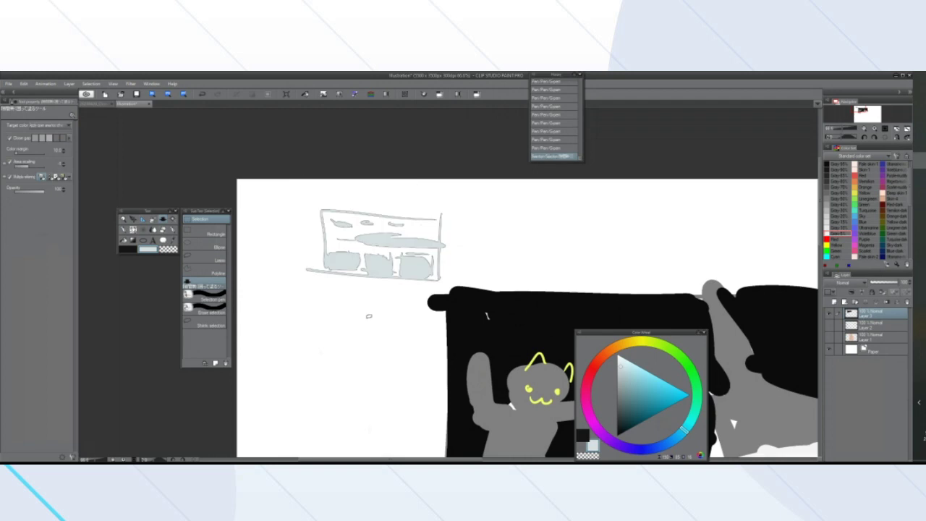
{"action": "scroll", "coordinate": [369, 316], "scroll_direction": "up", "scroll_amount": 3}
{"action": "scroll", "coordinate": [369, 316], "scroll_direction": "down", "scroll_amount": 4}
{"action": "scroll", "coordinate": [369, 317], "scroll_direction": "up", "scroll_amount": 2}
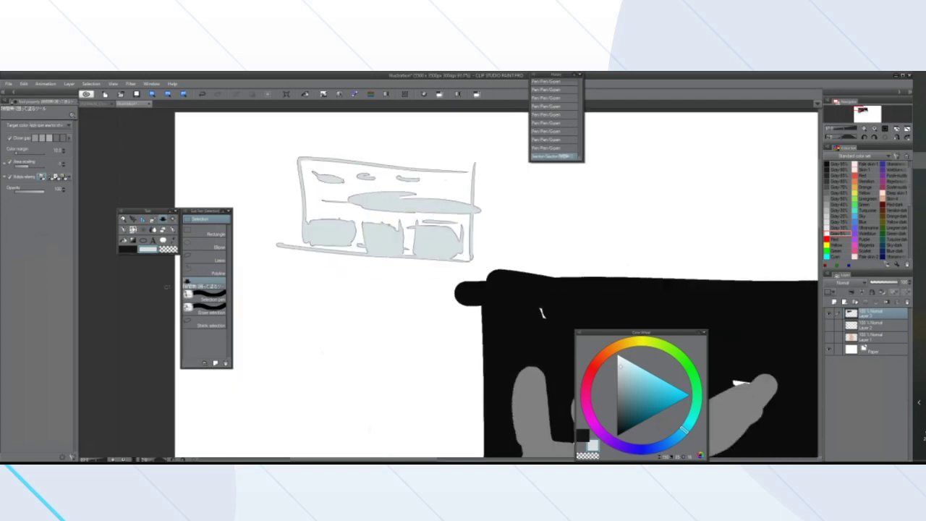
{"action": "left_click", "coordinate": [203, 261]}
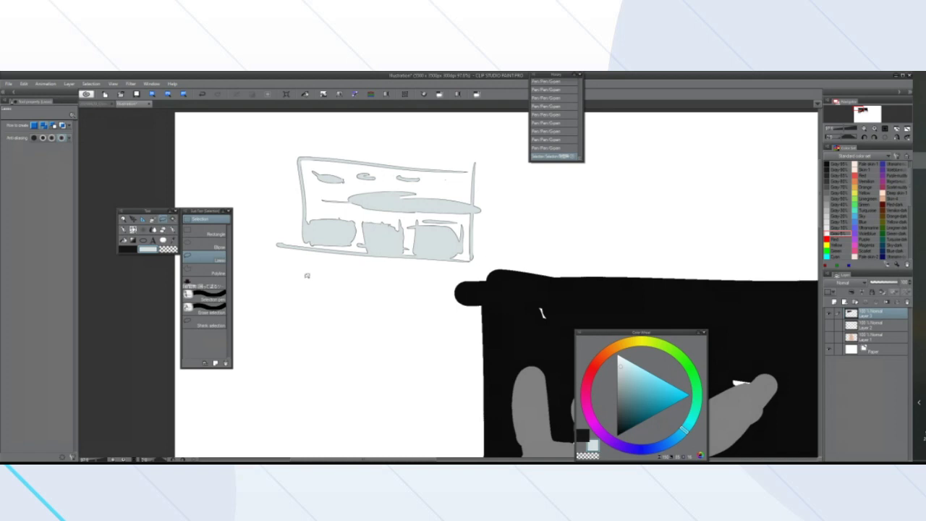
{"action": "scroll", "coordinate": [366, 268], "scroll_direction": "down", "scroll_amount": 5}
{"action": "scroll", "coordinate": [461, 319], "scroll_direction": "up", "scroll_amount": 3}
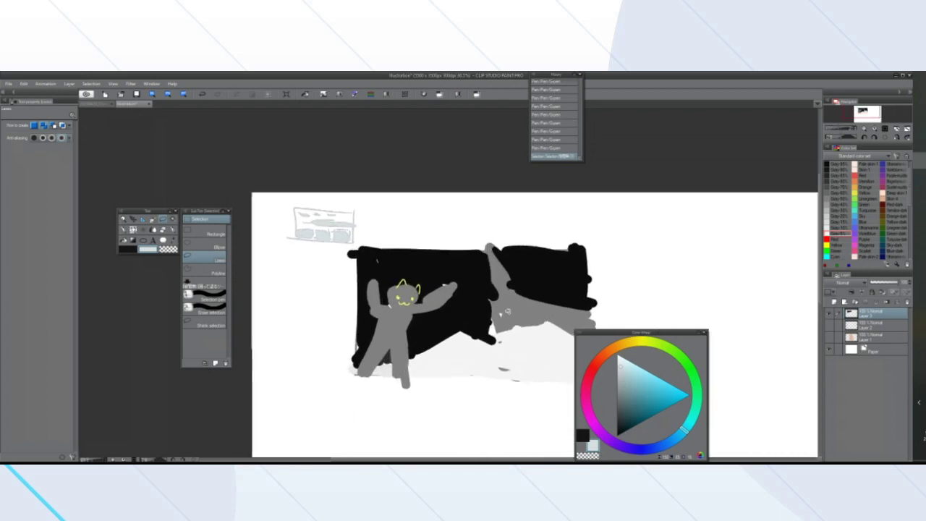
{"action": "scroll", "coordinate": [463, 304], "scroll_direction": "up", "scroll_amount": 2}
{"action": "scroll", "coordinate": [448, 310], "scroll_direction": "down", "scroll_amount": 2}
{"action": "scroll", "coordinate": [483, 361], "scroll_direction": "up", "scroll_amount": 3}
{"action": "scroll", "coordinate": [398, 313], "scroll_direction": "down", "scroll_amount": 2}
{"action": "scroll", "coordinate": [348, 311], "scroll_direction": "up", "scroll_amount": 2}
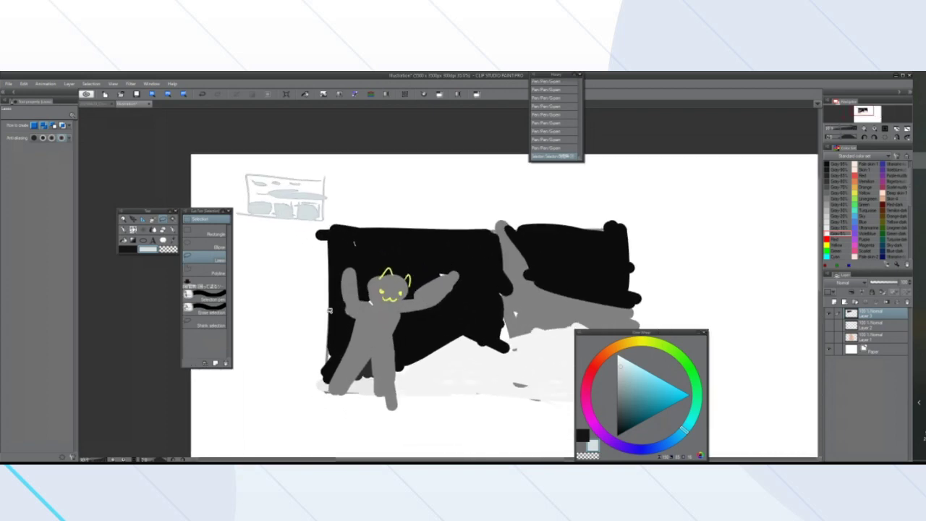
{"action": "scroll", "coordinate": [330, 310], "scroll_direction": "down", "scroll_amount": 2}
{"action": "scroll", "coordinate": [322, 315], "scroll_direction": "up", "scroll_amount": 2}
{"action": "scroll", "coordinate": [315, 318], "scroll_direction": "down", "scroll_amount": 2}
{"action": "scroll", "coordinate": [301, 325], "scroll_direction": "up", "scroll_amount": 1}
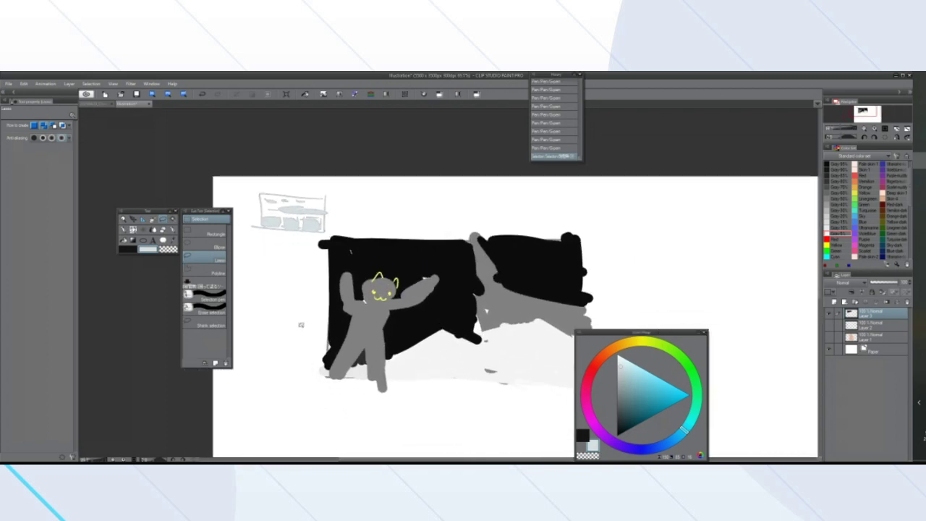
{"action": "scroll", "coordinate": [301, 325], "scroll_direction": "up", "scroll_amount": 1}
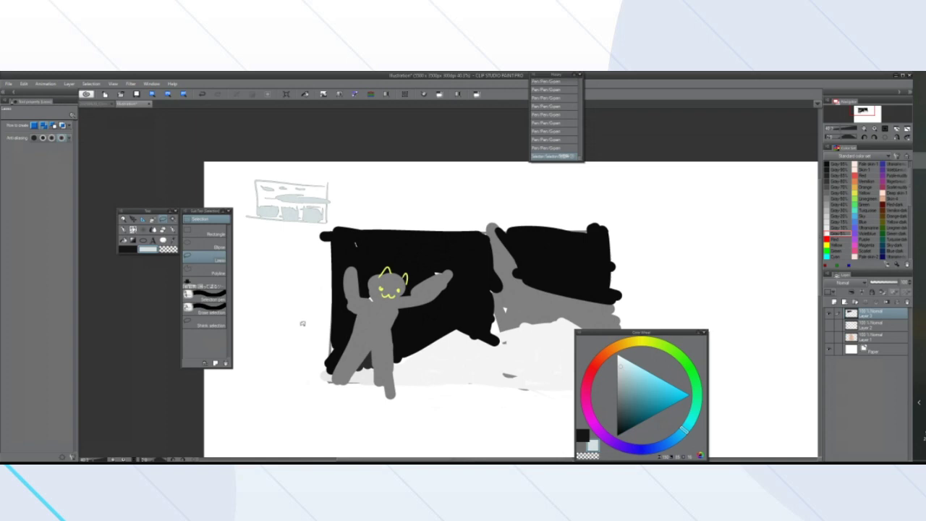
{"action": "scroll", "coordinate": [311, 296], "scroll_direction": "down", "scroll_amount": 2}
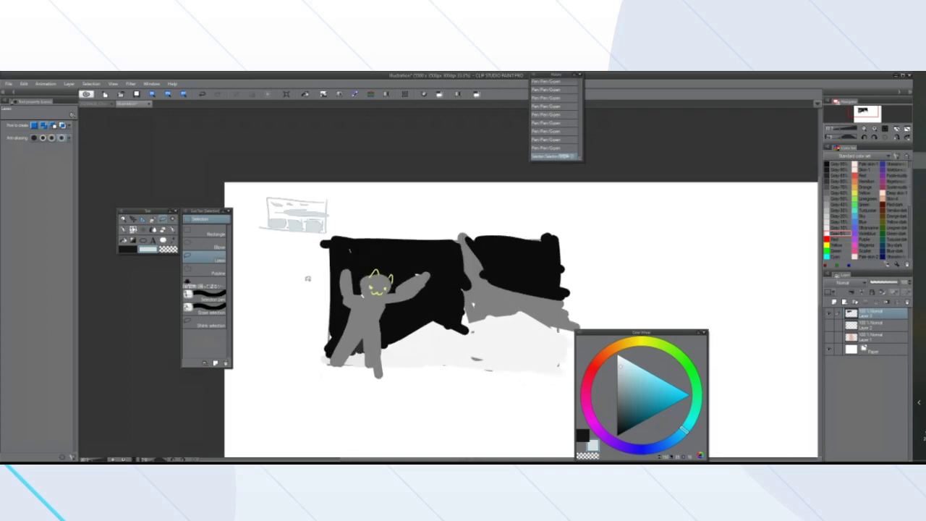
{"action": "scroll", "coordinate": [304, 279], "scroll_direction": "up", "scroll_amount": 1}
{"action": "scroll", "coordinate": [303, 287], "scroll_direction": "down", "scroll_amount": 2}
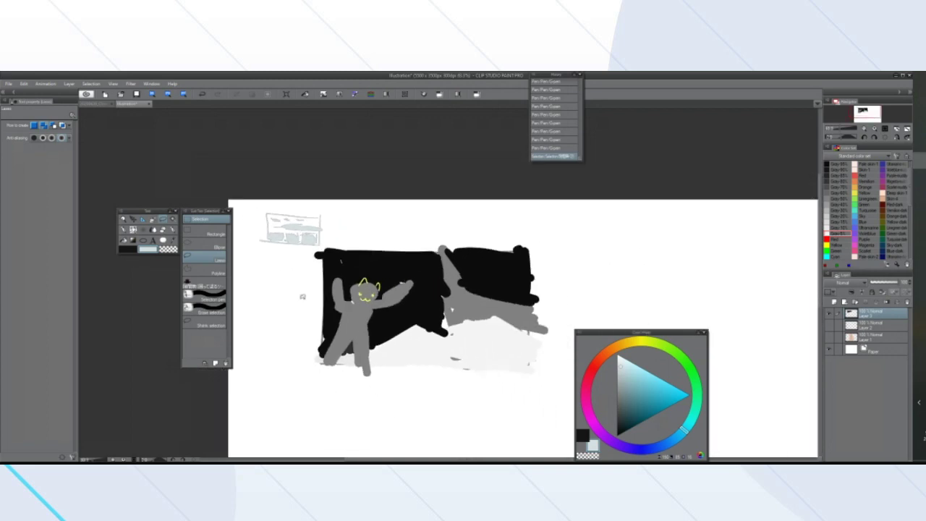
{"action": "scroll", "coordinate": [280, 297], "scroll_direction": "up", "scroll_amount": 1}
{"action": "scroll", "coordinate": [278, 299], "scroll_direction": "up", "scroll_amount": 1}
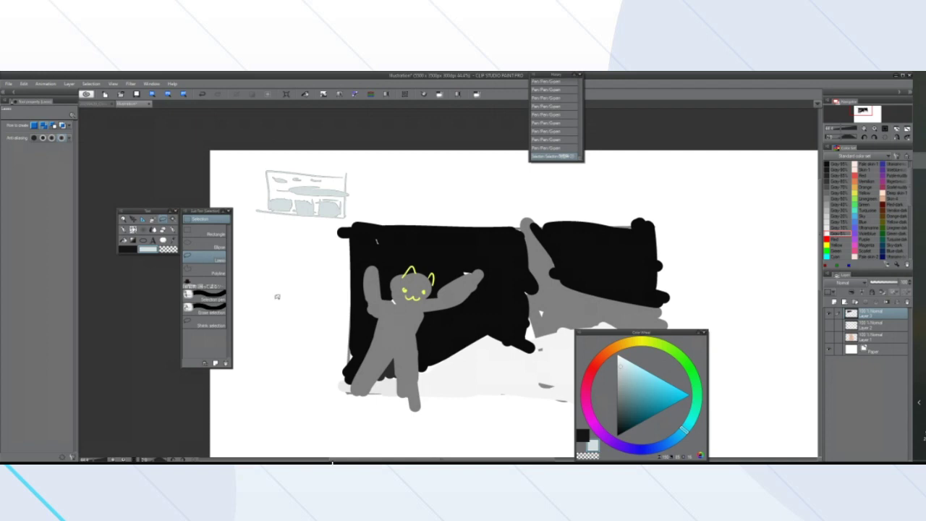
{"action": "scroll", "coordinate": [287, 277], "scroll_direction": "down", "scroll_amount": 2}
{"action": "scroll", "coordinate": [309, 277], "scroll_direction": "up", "scroll_amount": 1}
{"action": "scroll", "coordinate": [303, 276], "scroll_direction": "down", "scroll_amount": 1}
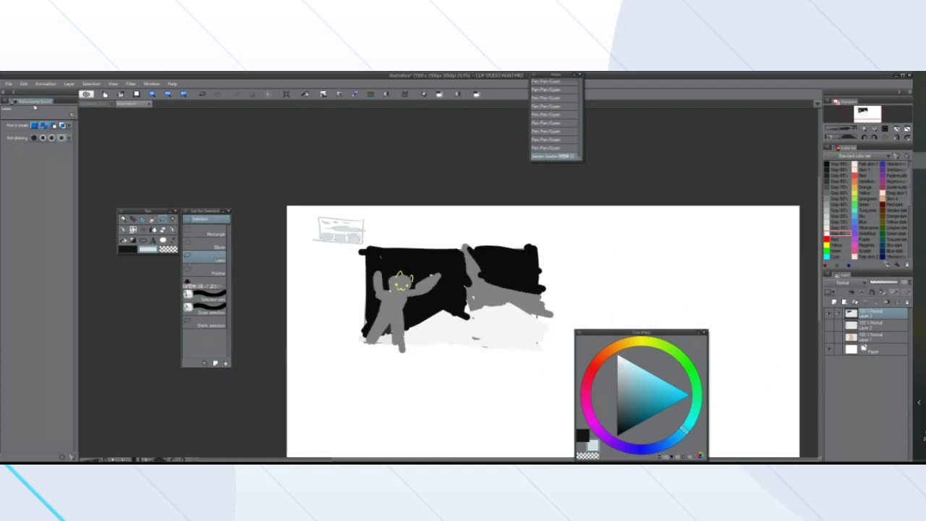
Undock the Tool Property palette, dock it beneath the floating Tool palette and lengthen it to match the Sub Tool palette, with the Ruler tool chosen
{"action": "left_click_drag", "start_coordinate": [34, 107], "coordinate": [332, 229]}
{"action": "left_click_drag", "start_coordinate": [326, 326], "coordinate": [326, 281]}
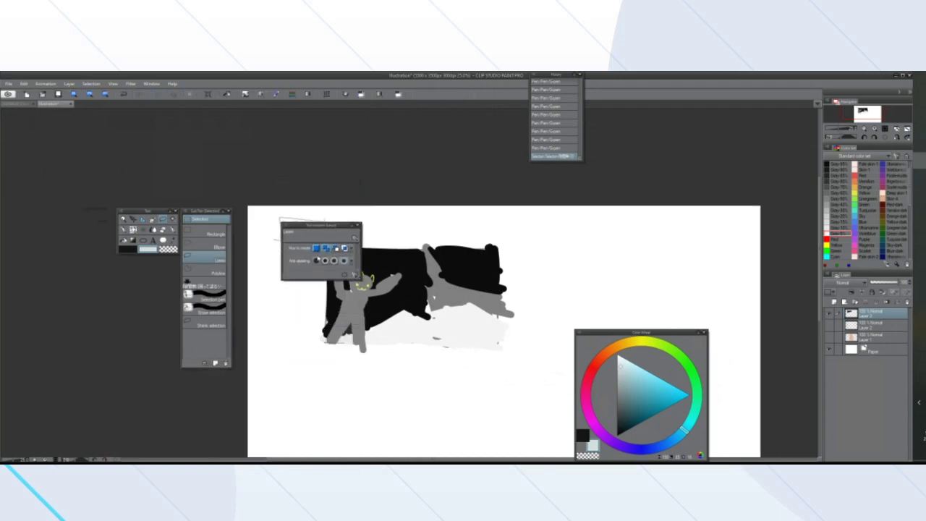
{"action": "left_click_drag", "start_coordinate": [362, 247], "coordinate": [149, 259]}
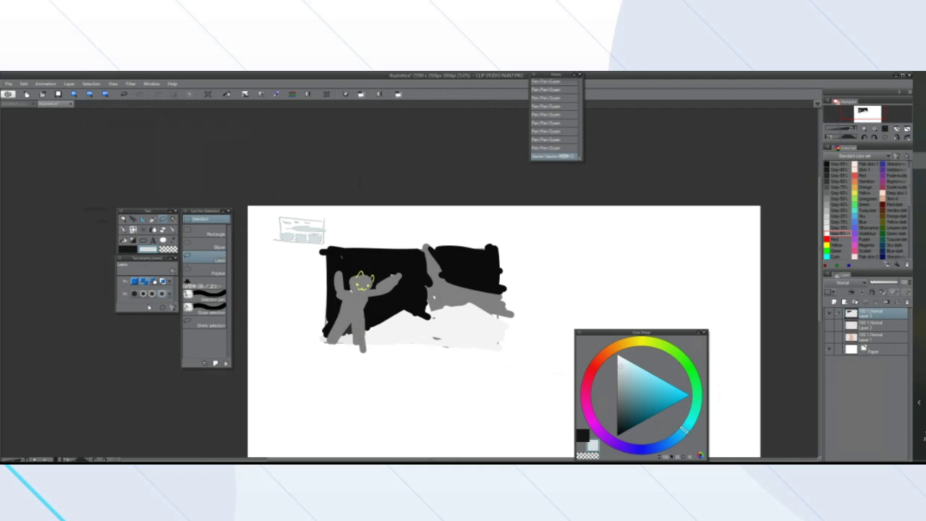
{"action": "left_click_drag", "start_coordinate": [149, 313], "coordinate": [150, 342]}
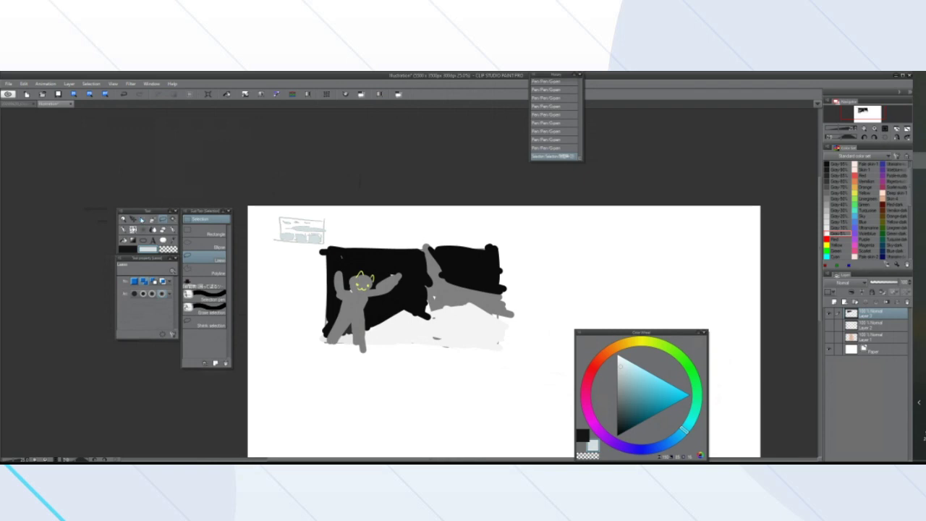
{"action": "left_click", "coordinate": [151, 219]}
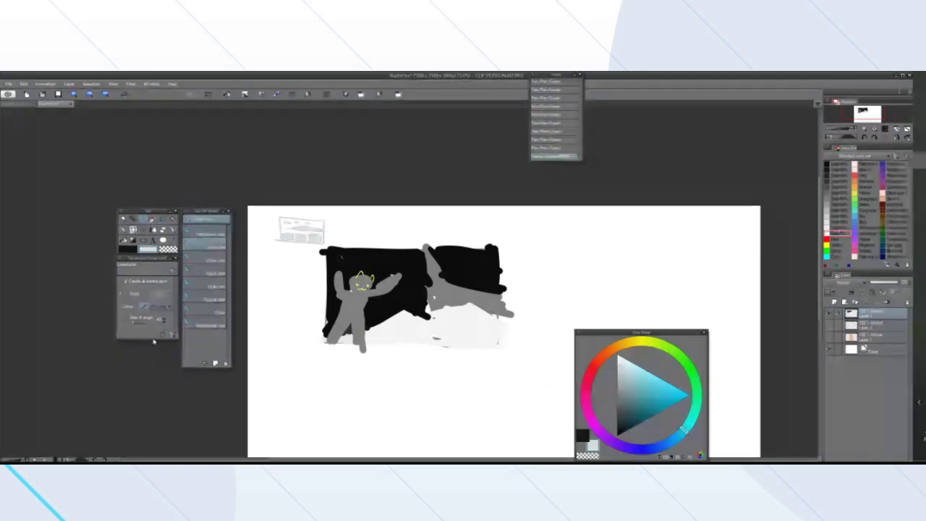
{"action": "left_click_drag", "start_coordinate": [155, 339], "coordinate": [151, 369]}
Add a new raster layer above the thumbnail layer and pick a muted teal on the color wheel
{"action": "scroll", "coordinate": [357, 299], "scroll_direction": "down", "scroll_amount": 2}
{"action": "left_click_drag", "start_coordinate": [516, 330], "coordinate": [430, 323]}
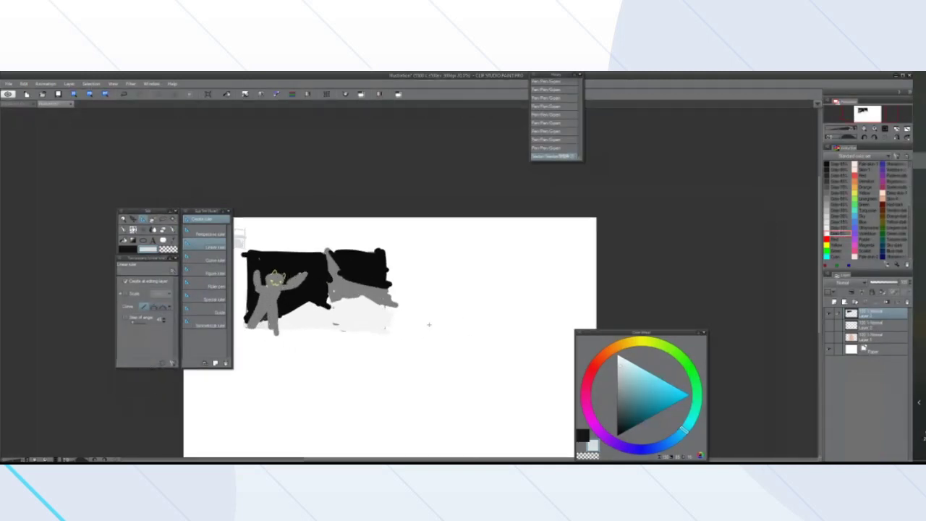
{"action": "left_click", "coordinate": [833, 303]}
{"action": "scroll", "coordinate": [409, 331], "scroll_direction": "down", "scroll_amount": 2}
{"action": "scroll", "coordinate": [372, 360], "scroll_direction": "up", "scroll_amount": 2}
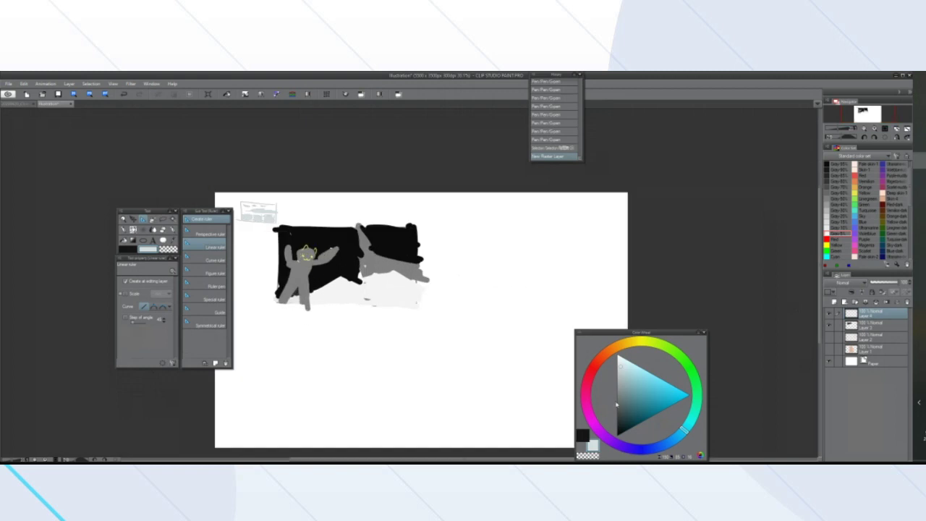
{"action": "left_click", "coordinate": [633, 395]}
Create a perspective ruler below the thumbnail from two lines converging on one vanishing point near the canvas centre
{"action": "left_click", "coordinate": [204, 234]}
{"action": "left_click_drag", "start_coordinate": [406, 343], "coordinate": [550, 301]}
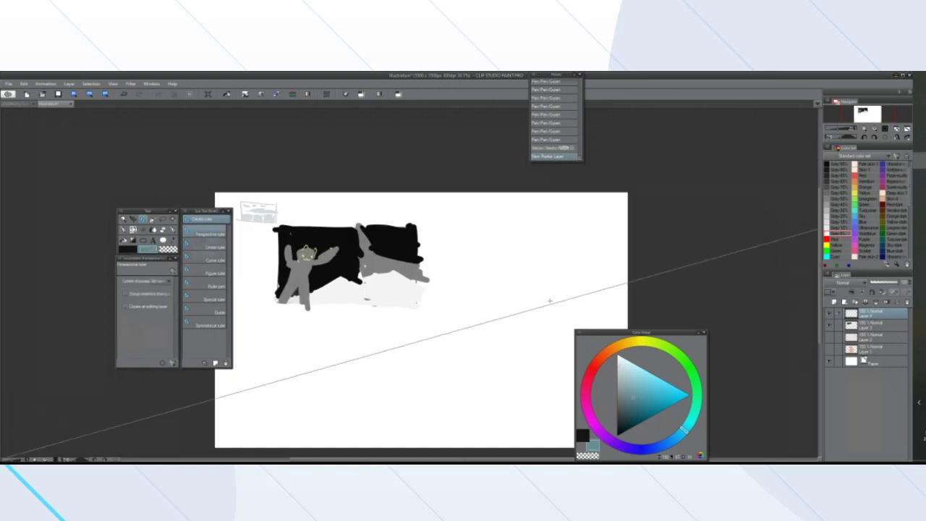
{"action": "left_click_drag", "start_coordinate": [409, 343], "coordinate": [325, 336]}
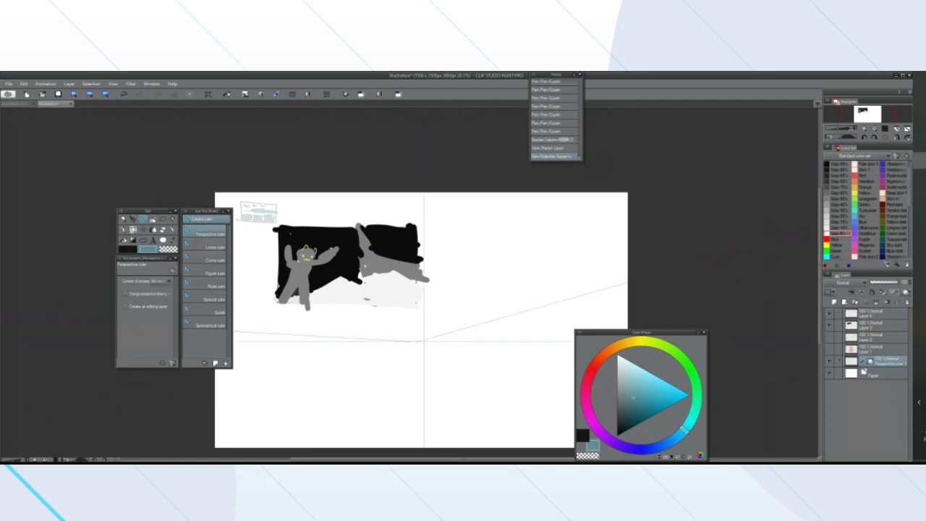
Choose the Object sub tool, then toggle the perspective ruler's layer link twice, picking Select layer in between
{"action": "left_click", "coordinate": [135, 223]}
{"action": "left_click", "coordinate": [197, 230]}
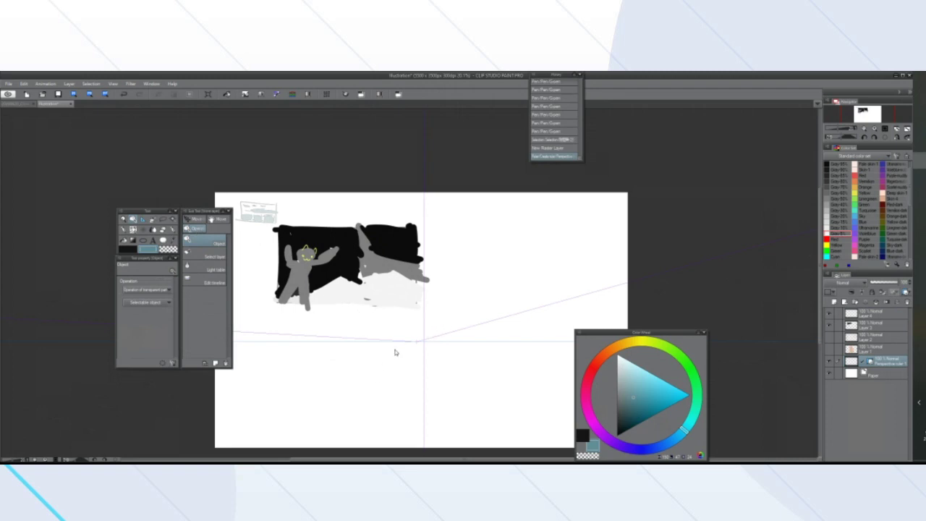
{"action": "scroll", "coordinate": [395, 353], "scroll_direction": "up", "scroll_amount": 3}
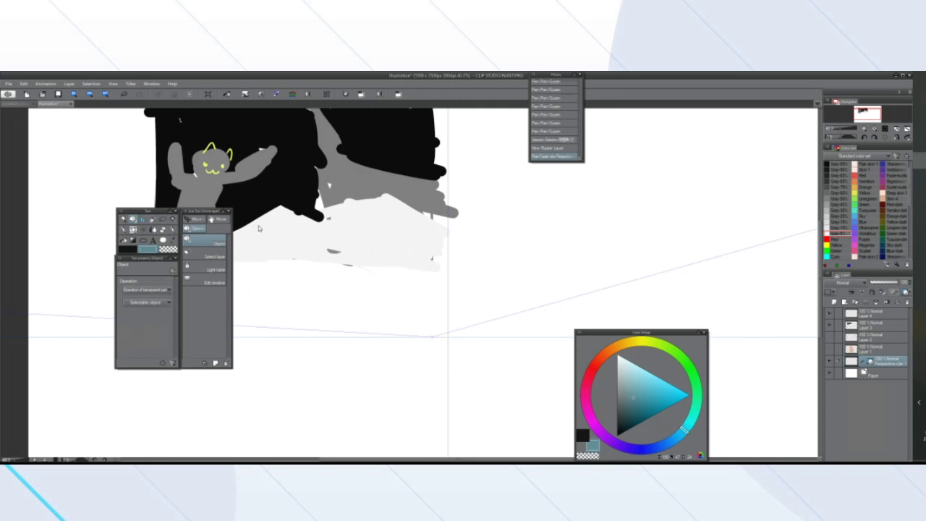
{"action": "left_click", "coordinate": [862, 361]}
{"action": "scroll", "coordinate": [296, 250], "scroll_direction": "down", "scroll_amount": 3}
{"action": "left_click", "coordinate": [210, 256]}
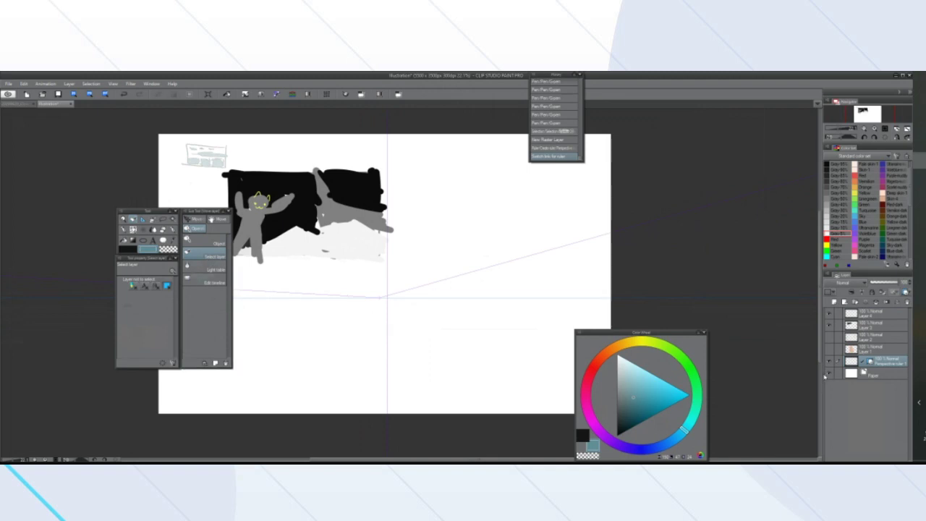
{"action": "left_click", "coordinate": [865, 362]}
View the Object sub tool's selectable object types and the Zoom sub tools, and return to the Operation tool
{"action": "left_click", "coordinate": [200, 242]}
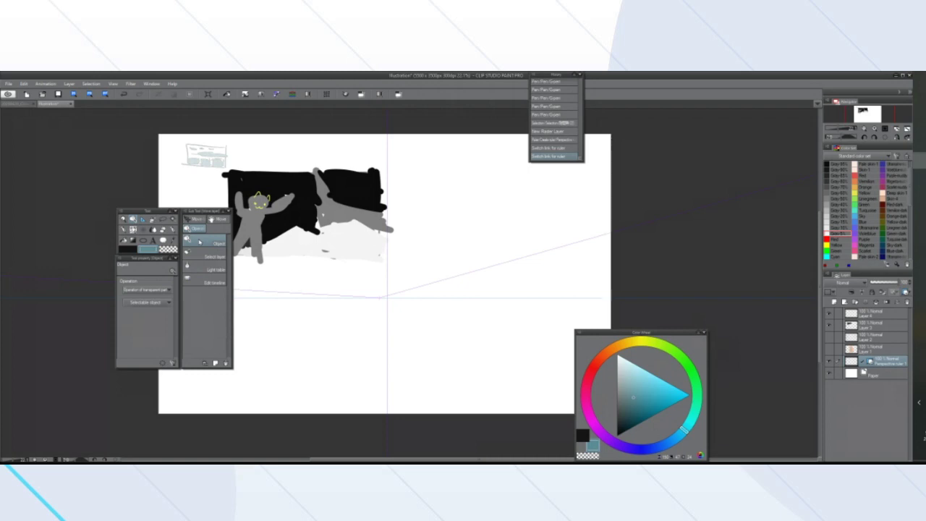
{"action": "left_click", "coordinate": [153, 288]}
{"action": "left_click", "coordinate": [151, 292]}
{"action": "left_click", "coordinate": [152, 301]}
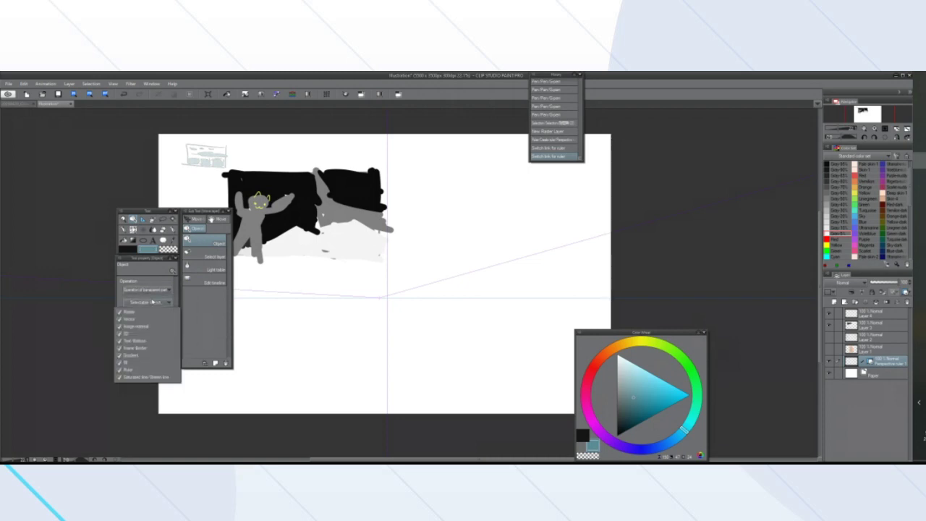
{"action": "left_click", "coordinate": [153, 301]}
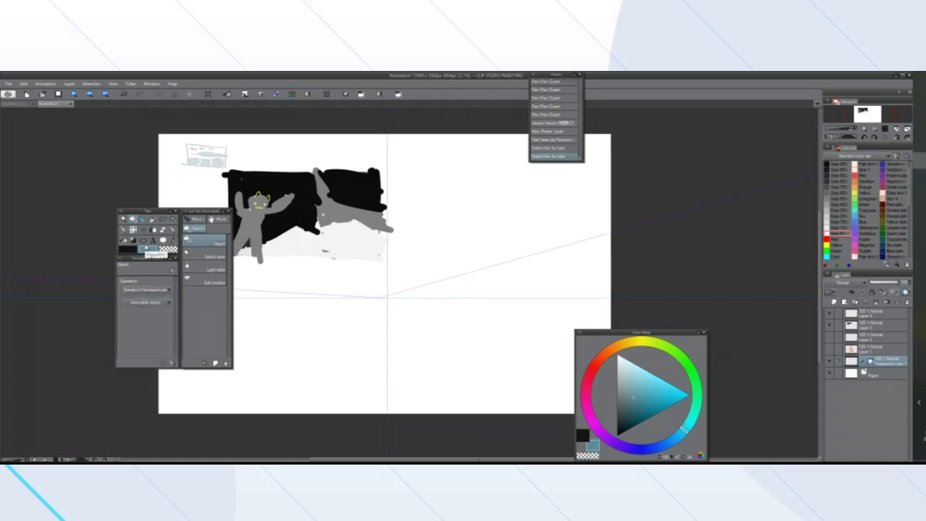
{"action": "left_click", "coordinate": [124, 218]}
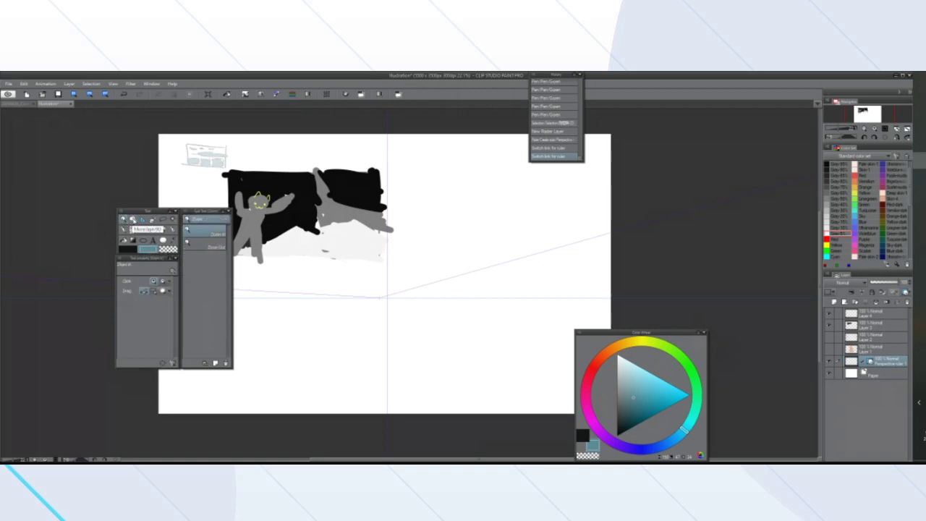
{"action": "left_click", "coordinate": [143, 220]}
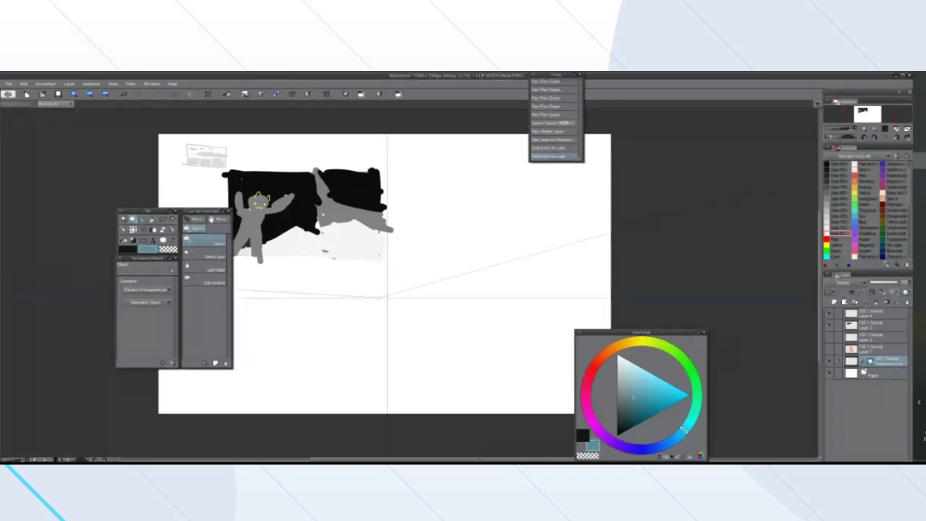
{"action": "scroll", "coordinate": [286, 330], "scroll_direction": "down", "scroll_amount": 3}
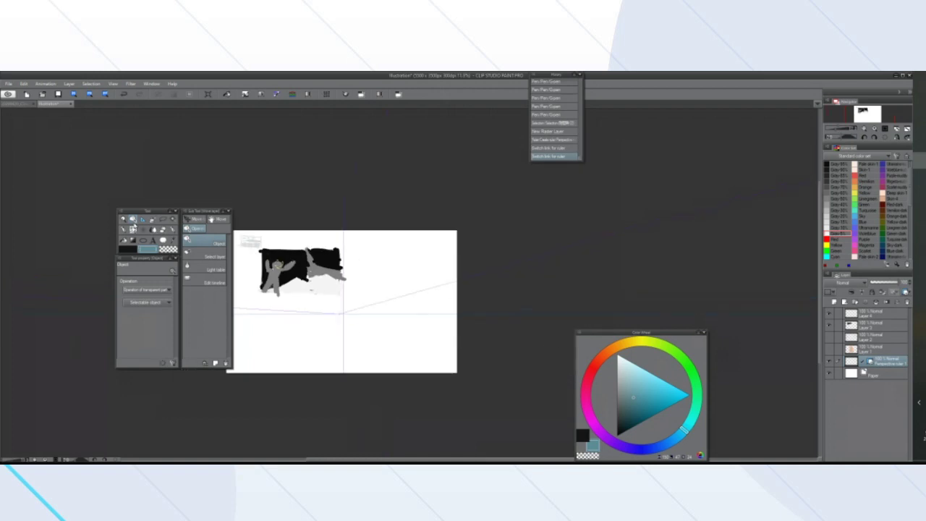
Draw three crossing linear rulers near the horizon line below the thumbnail with the Linear ruler sub tool
{"action": "left_click", "coordinate": [133, 228]}
{"action": "scroll", "coordinate": [285, 267], "scroll_direction": "down", "scroll_amount": 2}
{"action": "scroll", "coordinate": [253, 288], "scroll_direction": "up", "scroll_amount": 3}
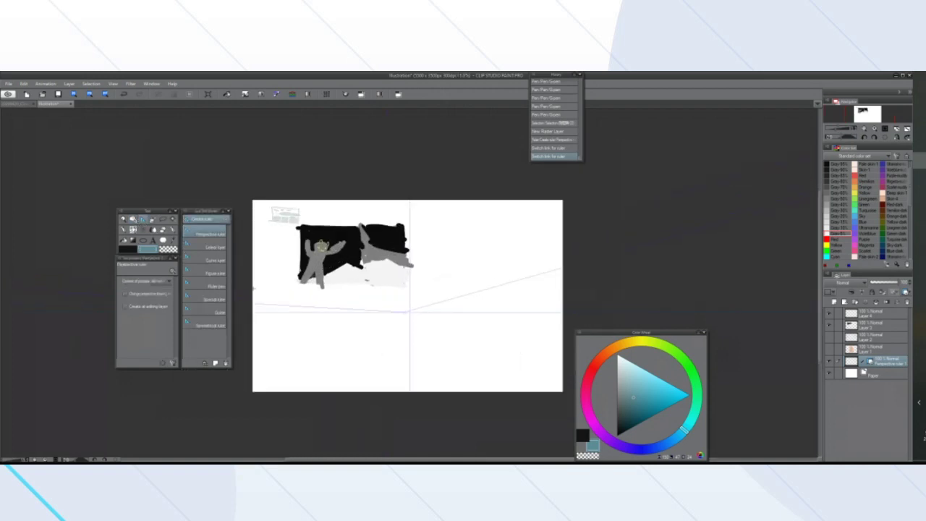
{"action": "scroll", "coordinate": [254, 288], "scroll_direction": "up", "scroll_amount": 3}
{"action": "left_click", "coordinate": [209, 247]}
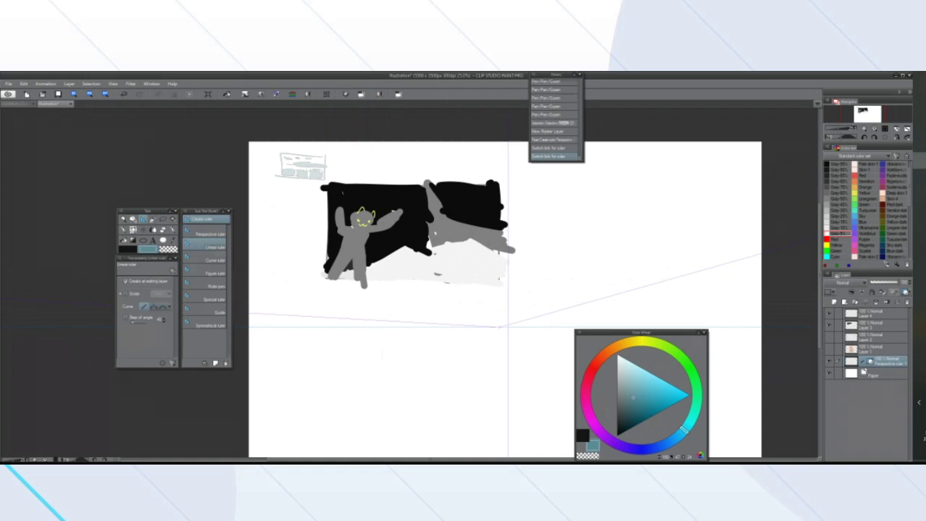
{"action": "left_click_drag", "start_coordinate": [495, 331], "coordinate": [246, 323]}
{"action": "left_click_drag", "start_coordinate": [626, 317], "coordinate": [211, 351]}
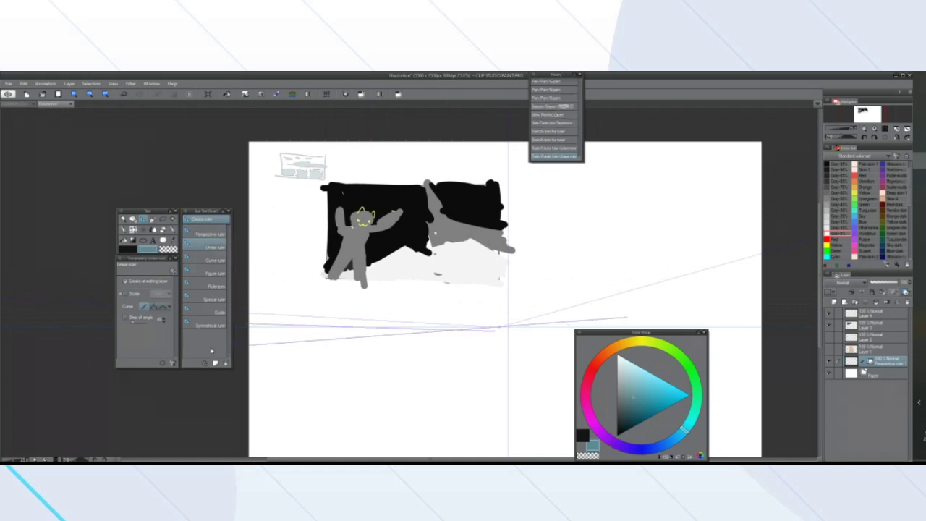
{"action": "left_click_drag", "start_coordinate": [337, 295], "coordinate": [707, 330]}
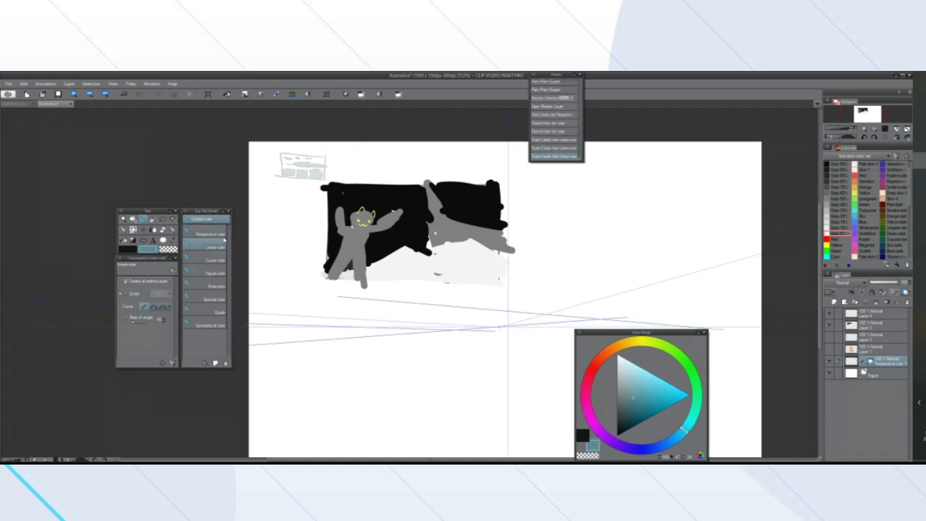
Add a nearly horizontal line across the canvas below the thumbnail with the Perspective ruler sub tool
{"action": "left_click", "coordinate": [209, 234]}
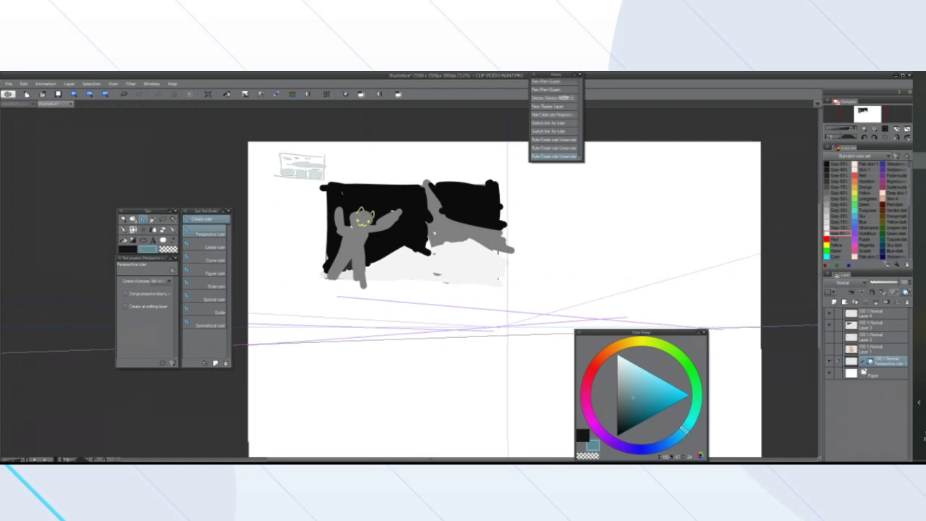
{"action": "left_click_drag", "start_coordinate": [760, 336], "coordinate": [207, 336]}
{"action": "scroll", "coordinate": [207, 337], "scroll_direction": "down", "scroll_amount": 6}
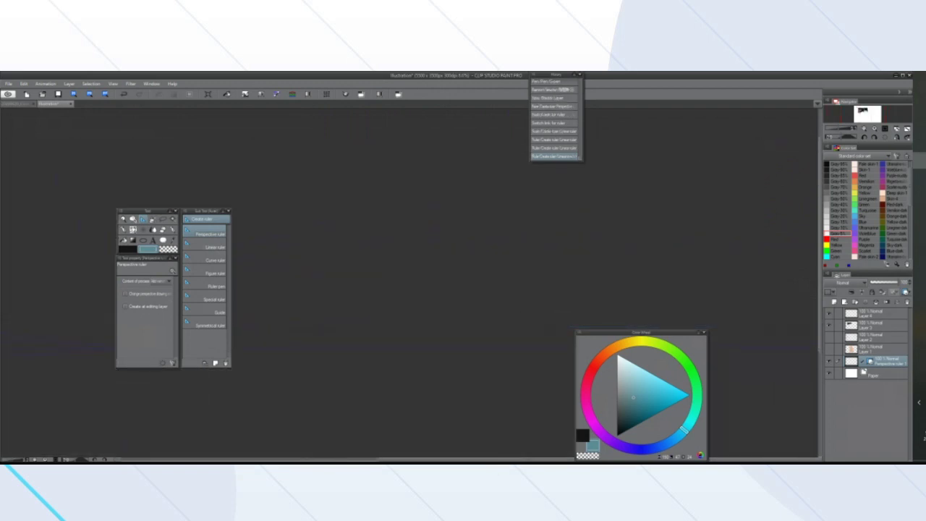
{"action": "scroll", "coordinate": [307, 258], "scroll_direction": "up", "scroll_amount": 6}
{"action": "scroll", "coordinate": [307, 259], "scroll_direction": "down", "scroll_amount": 3}
{"action": "scroll", "coordinate": [308, 259], "scroll_direction": "up", "scroll_amount": 1}
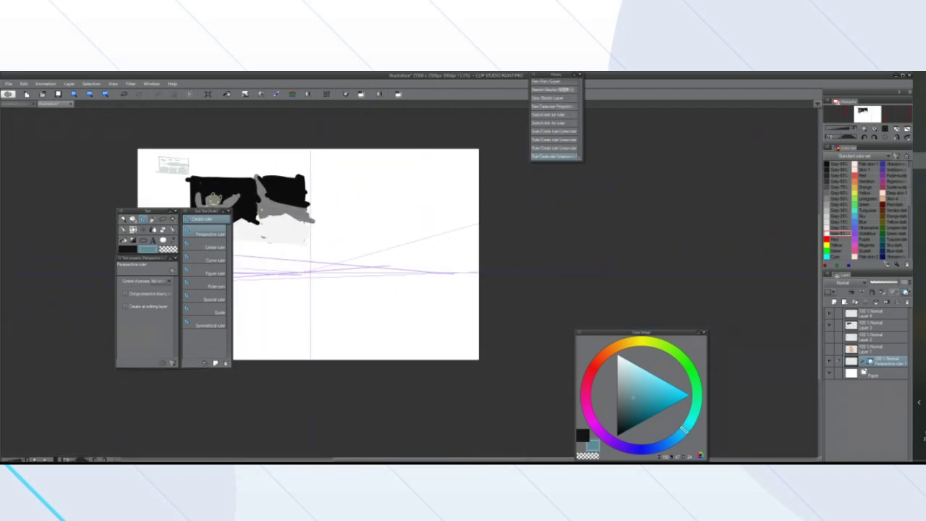
{"action": "scroll", "coordinate": [309, 254], "scroll_direction": "up", "scroll_amount": 3}
{"action": "scroll", "coordinate": [308, 254], "scroll_direction": "down", "scroll_amount": 6}
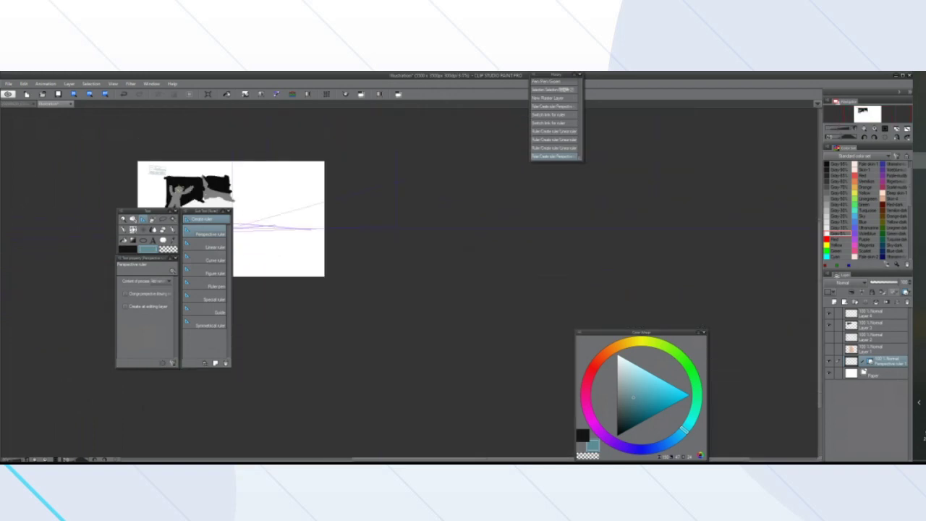
{"action": "scroll", "coordinate": [308, 254], "scroll_direction": "down", "scroll_amount": 1}
{"action": "scroll", "coordinate": [308, 253], "scroll_direction": "up", "scroll_amount": 4}
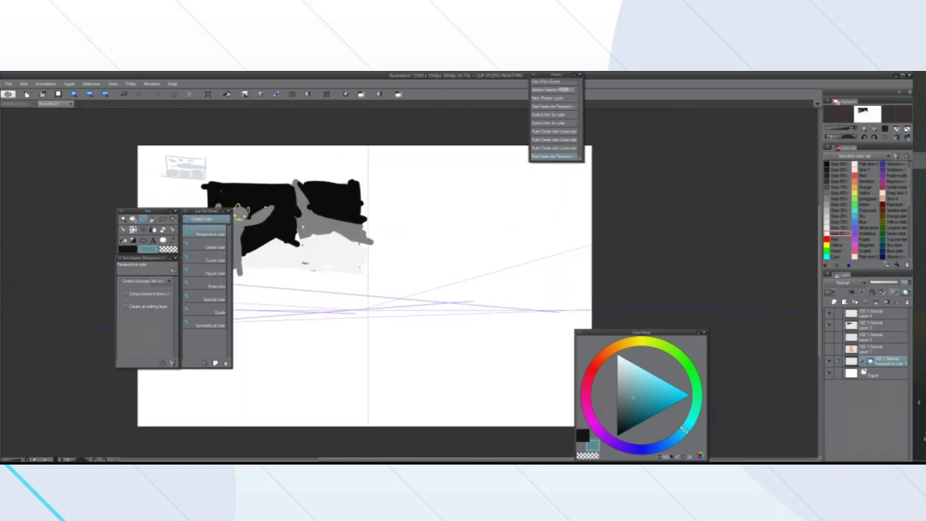
{"action": "scroll", "coordinate": [307, 254], "scroll_direction": "down", "scroll_amount": 1}
{"action": "scroll", "coordinate": [307, 253], "scroll_direction": "up", "scroll_amount": 2}
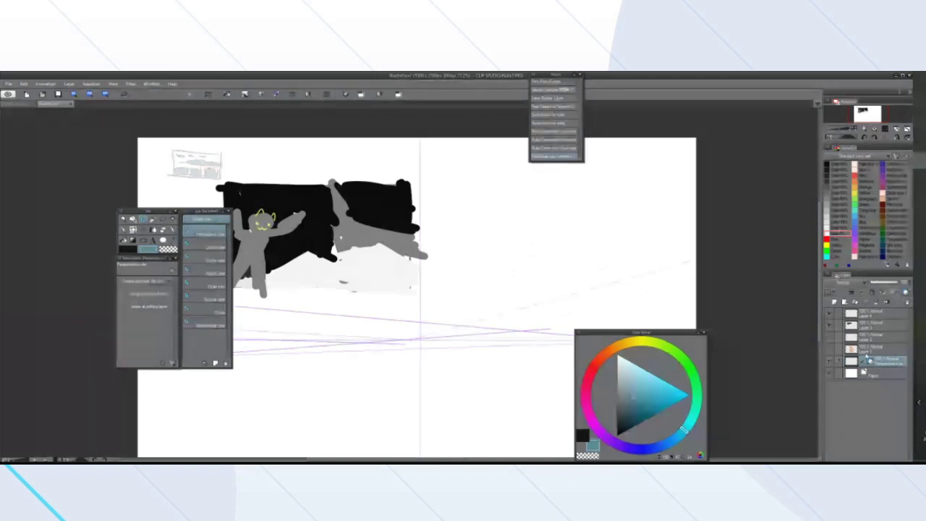
Clear the rulers and delete the perspective ruler layer
{"action": "left_click", "coordinate": [870, 361]}
{"action": "left_click", "coordinate": [870, 362]}
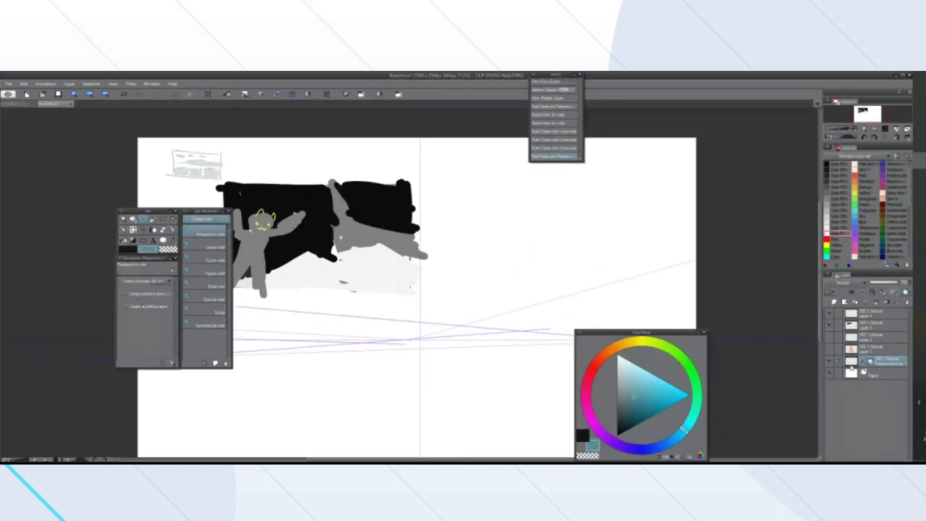
{"action": "left_click", "coordinate": [908, 303]}
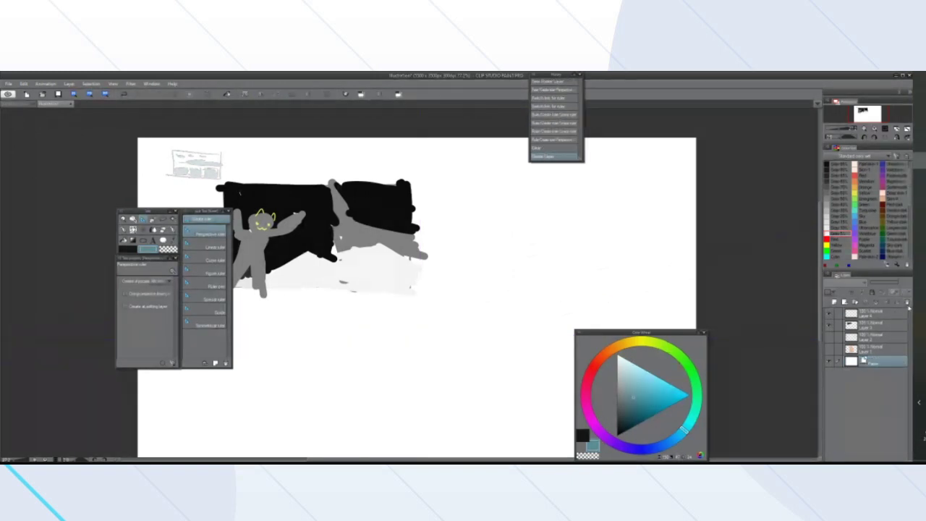
Create a new perspective ruler from two nearly horizontal lines below the thumbnail, and switch to the PAINT group
{"action": "scroll", "coordinate": [289, 312], "scroll_direction": "down", "scroll_amount": 6}
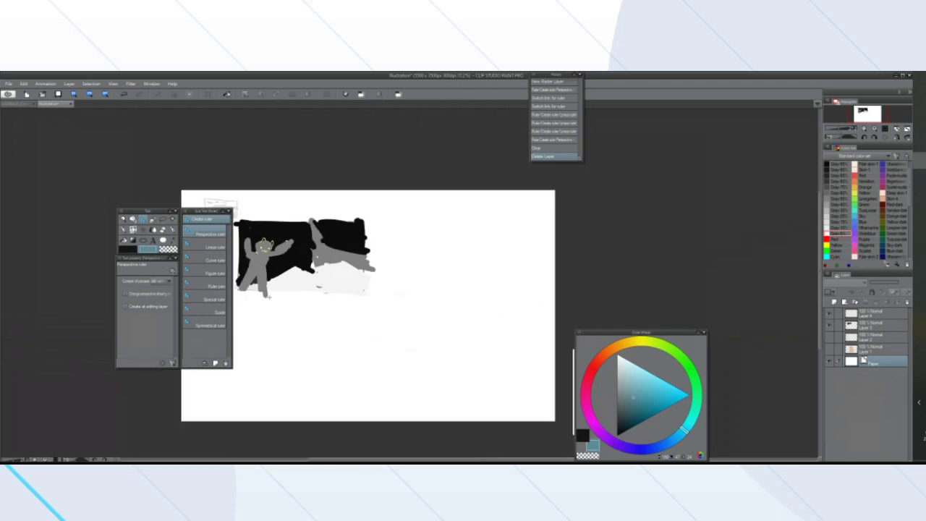
{"action": "scroll", "coordinate": [275, 329], "scroll_direction": "up", "scroll_amount": 2}
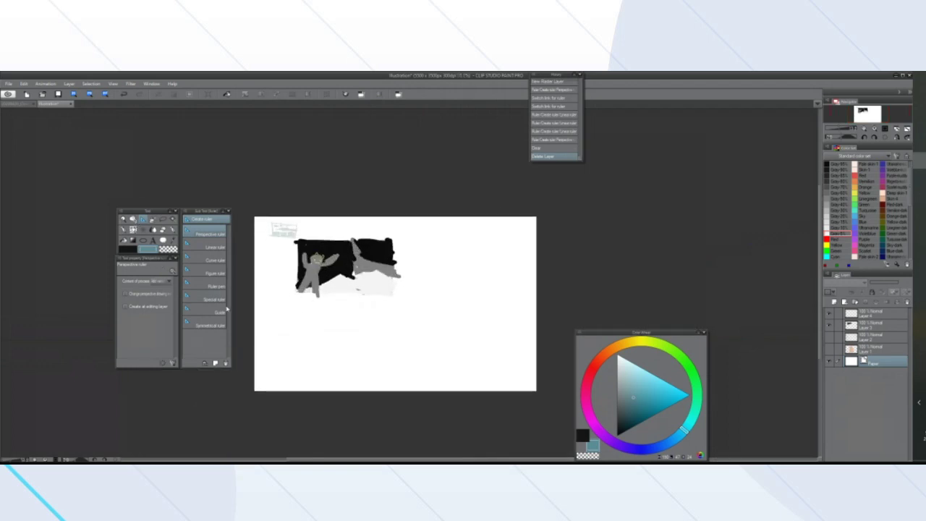
{"action": "left_click_drag", "start_coordinate": [253, 320], "coordinate": [399, 317]}
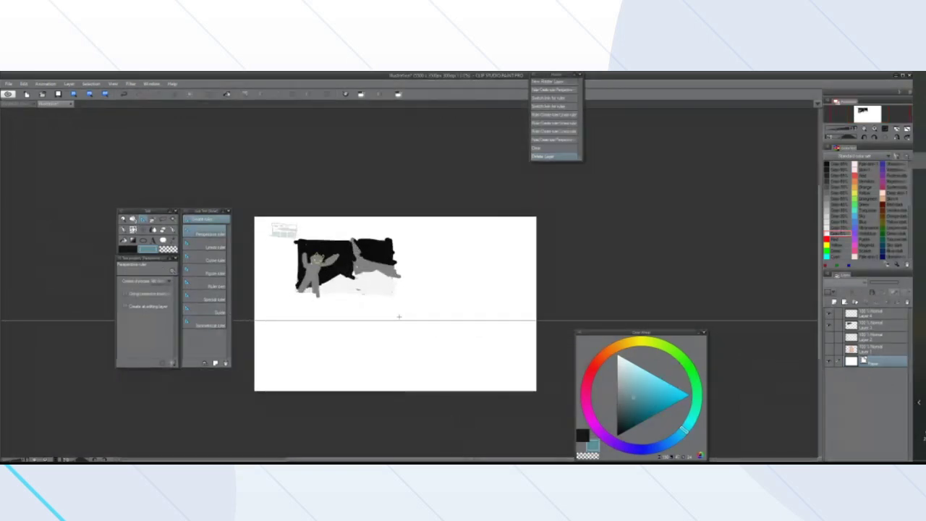
{"action": "scroll", "coordinate": [318, 320], "scroll_direction": "up", "scroll_amount": 2}
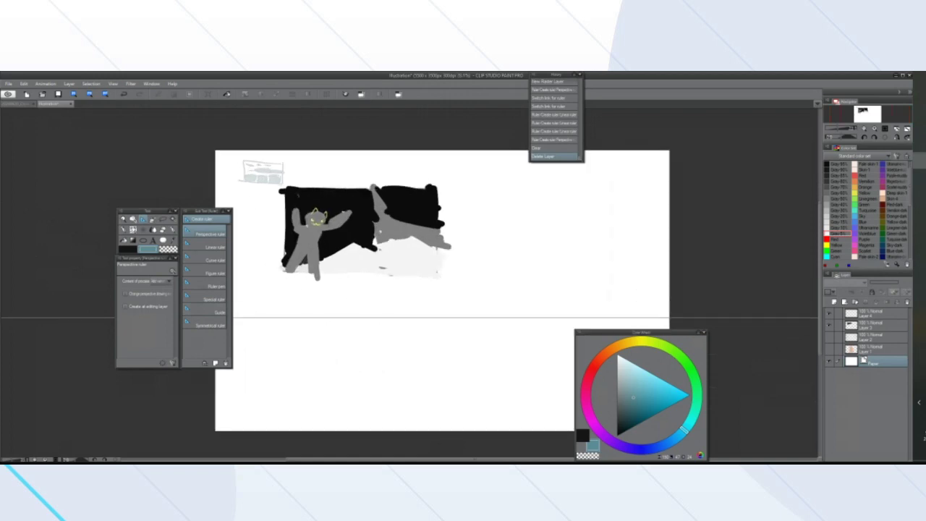
{"action": "left_click_drag", "start_coordinate": [338, 316], "coordinate": [380, 312]}
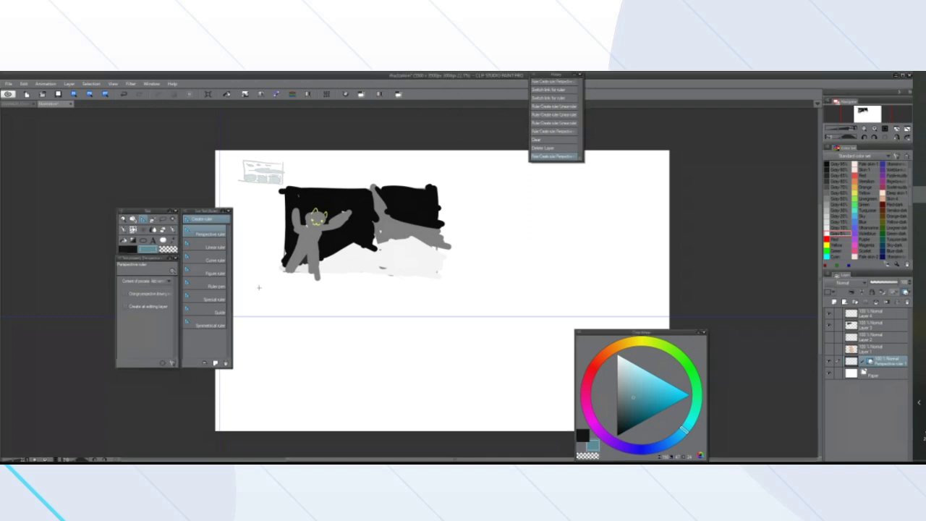
{"action": "left_click", "coordinate": [174, 233]}
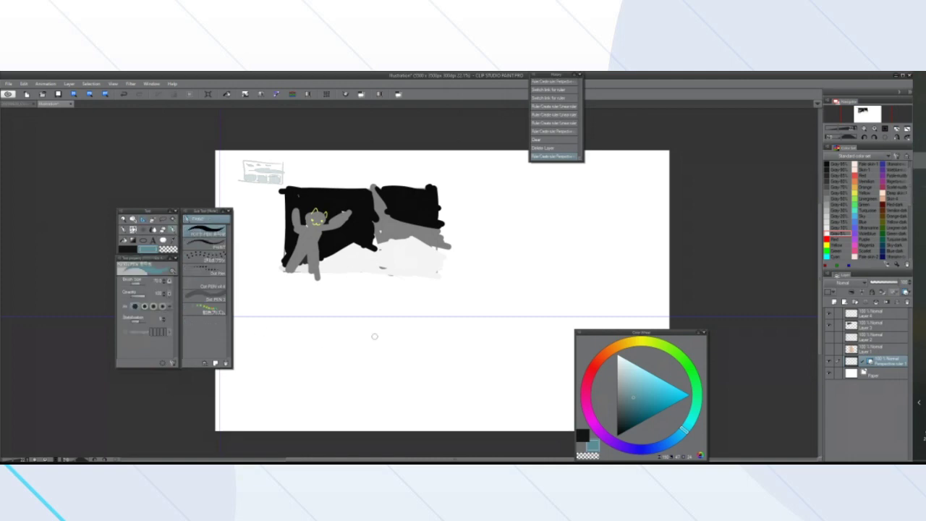
{"action": "scroll", "coordinate": [374, 333], "scroll_direction": "up", "scroll_amount": 1}
{"action": "scroll", "coordinate": [373, 329], "scroll_direction": "down", "scroll_amount": 3}
{"action": "scroll", "coordinate": [348, 311], "scroll_direction": "up", "scroll_amount": 3}
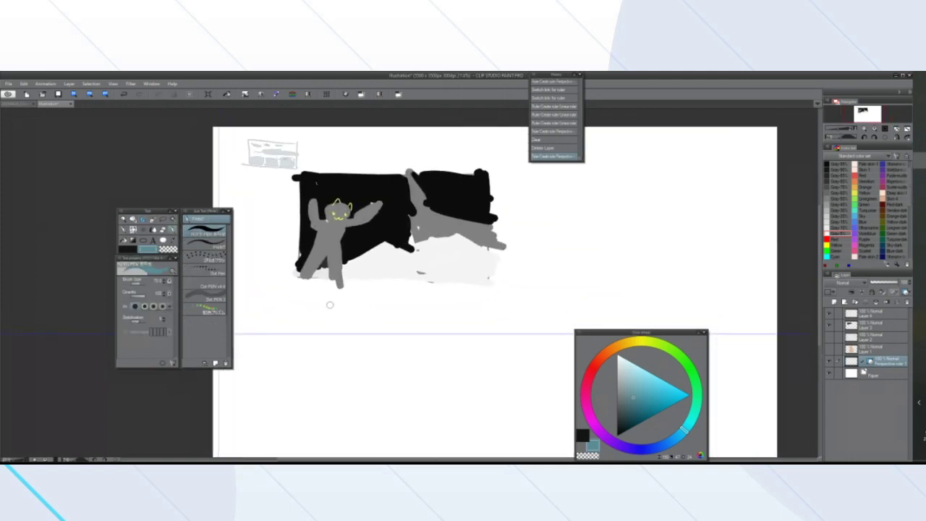
{"action": "scroll", "coordinate": [335, 302], "scroll_direction": "down", "scroll_amount": 3}
{"action": "scroll", "coordinate": [335, 302], "scroll_direction": "up", "scroll_amount": 3}
{"action": "scroll", "coordinate": [402, 289], "scroll_direction": "down", "scroll_amount": 2}
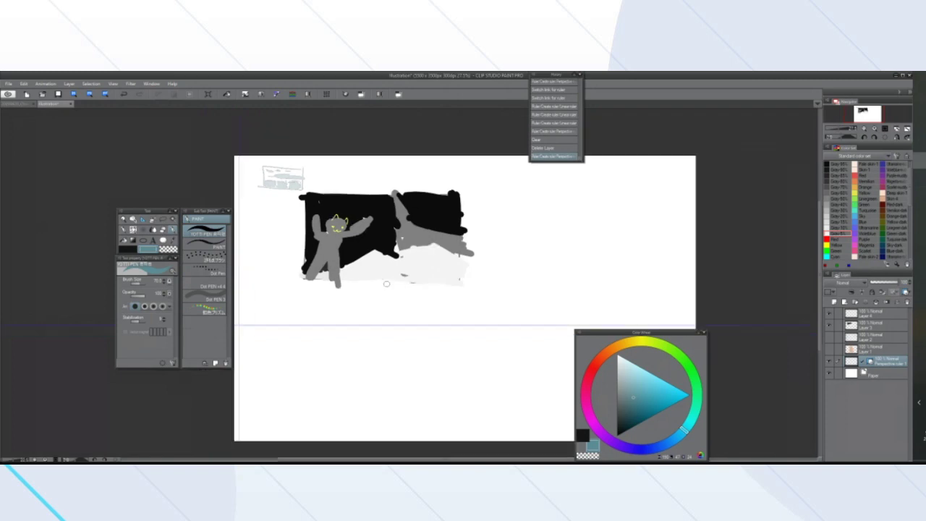
{"action": "scroll", "coordinate": [387, 282], "scroll_direction": "up", "scroll_amount": 2}
{"action": "scroll", "coordinate": [377, 271], "scroll_direction": "down", "scroll_amount": 2}
{"action": "scroll", "coordinate": [377, 271], "scroll_direction": "up", "scroll_amount": 2}
{"action": "scroll", "coordinate": [374, 272], "scroll_direction": "down", "scroll_amount": 2}
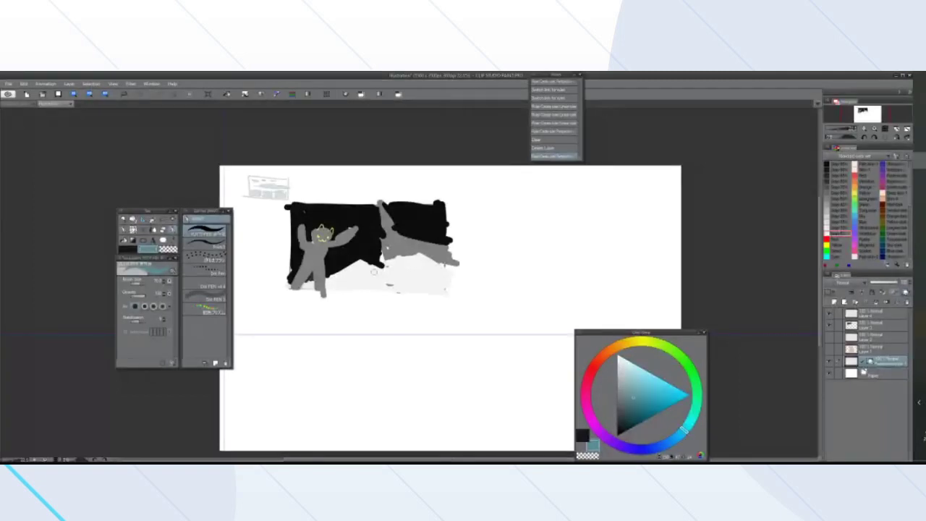
{"action": "scroll", "coordinate": [343, 276], "scroll_direction": "down", "scroll_amount": 3}
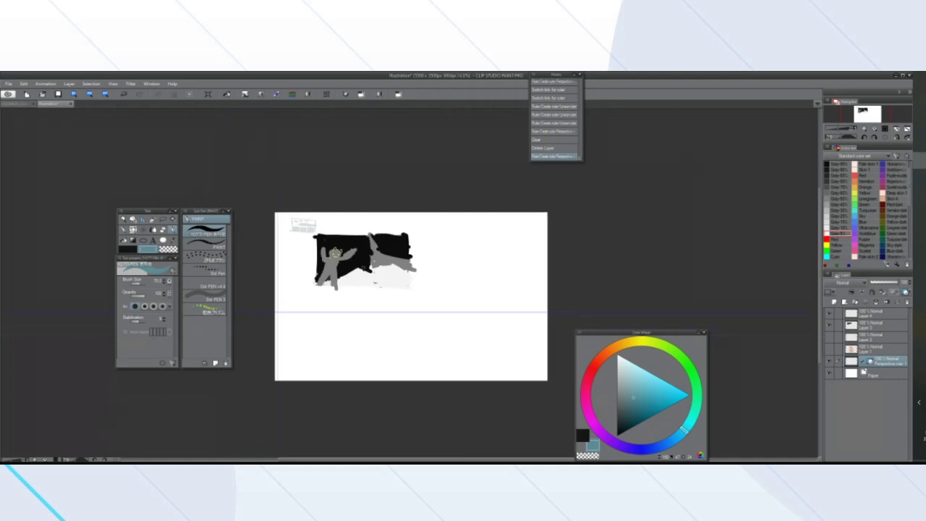
{"action": "scroll", "coordinate": [321, 323], "scroll_direction": "up", "scroll_amount": 2}
{"action": "scroll", "coordinate": [321, 323], "scroll_direction": "down", "scroll_amount": 2}
{"action": "scroll", "coordinate": [347, 297], "scroll_direction": "up", "scroll_amount": 5}
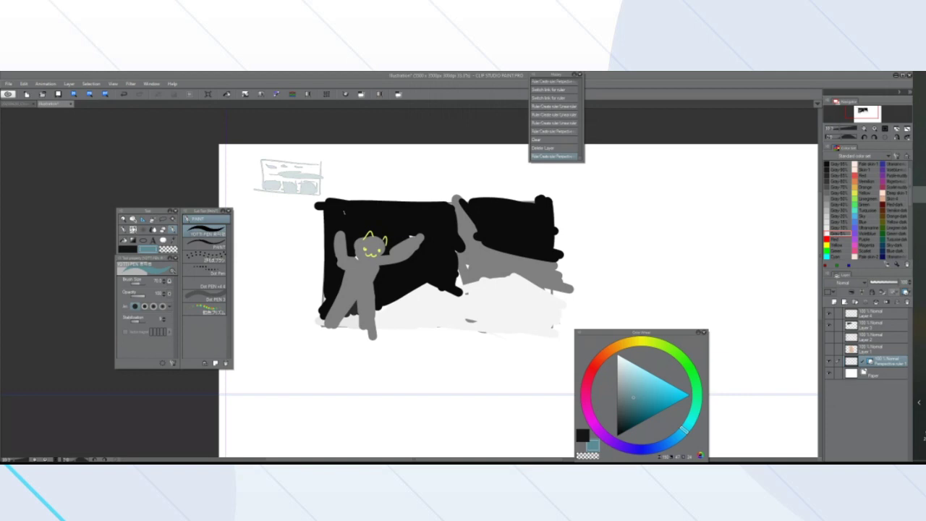
{"action": "scroll", "coordinate": [289, 257], "scroll_direction": "down", "scroll_amount": 5}
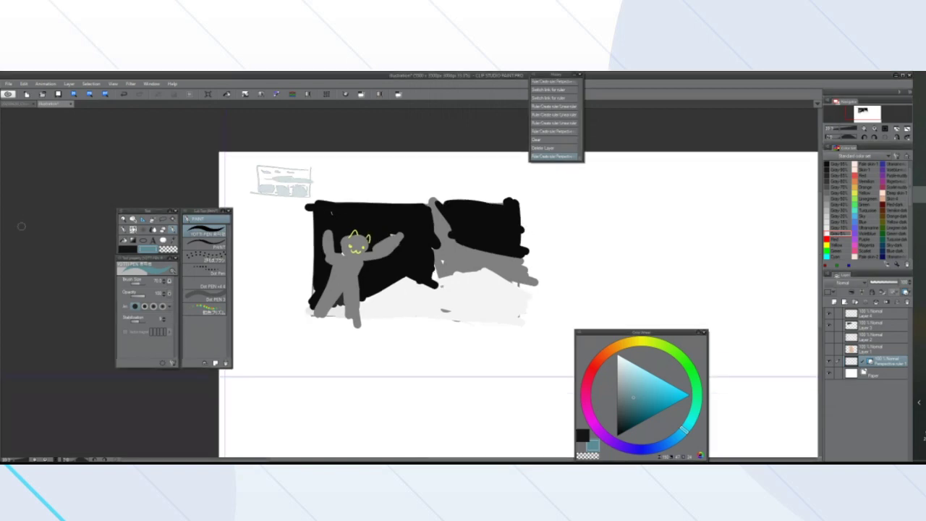
{"action": "scroll", "coordinate": [290, 257], "scroll_direction": "up", "scroll_amount": 1}
{"action": "scroll", "coordinate": [289, 257], "scroll_direction": "up", "scroll_amount": 2}
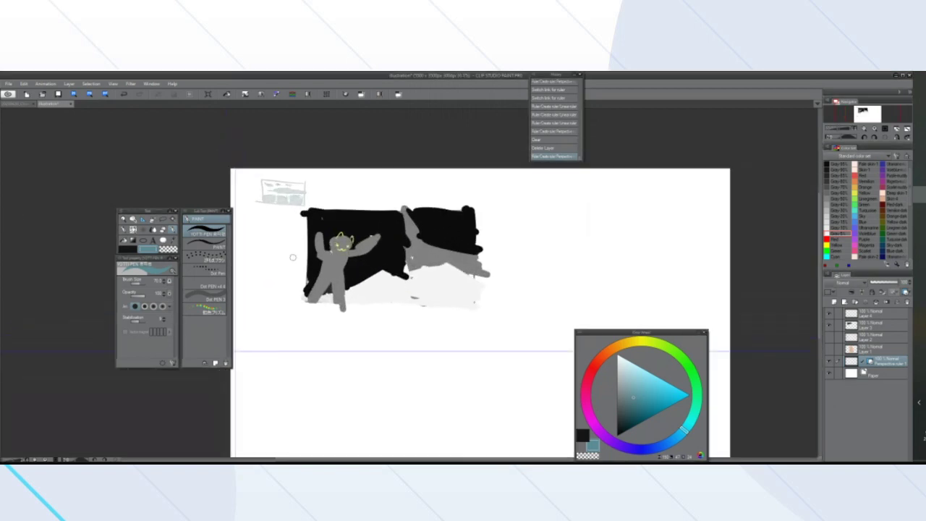
{"action": "scroll", "coordinate": [369, 344], "scroll_direction": "down", "scroll_amount": 3}
{"action": "scroll", "coordinate": [372, 334], "scroll_direction": "up", "scroll_amount": 3}
{"action": "scroll", "coordinate": [373, 334], "scroll_direction": "up", "scroll_amount": 1}
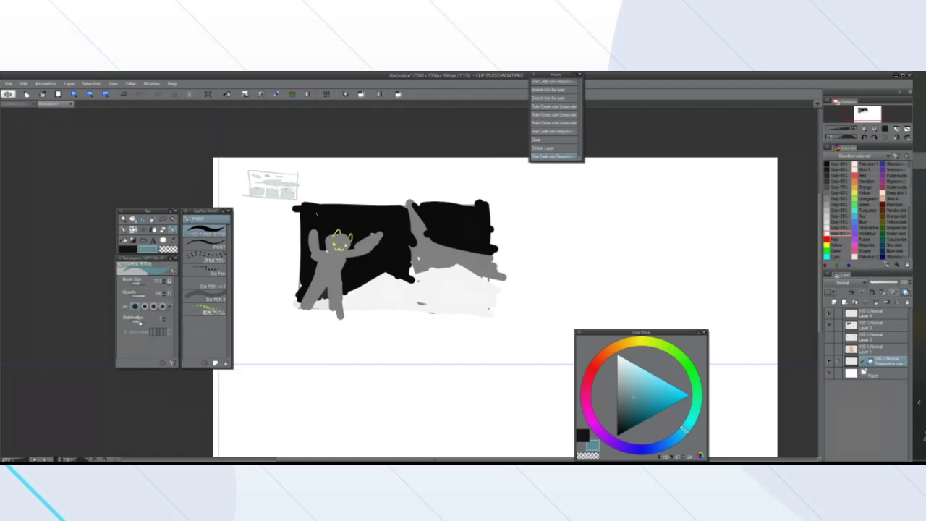
Examine the pen's Sub Tool Detail categories, including anti-aliasing, brush shape, brush tip, watercolor border and correction, and close the detail settings
{"action": "left_click", "coordinate": [174, 362]}
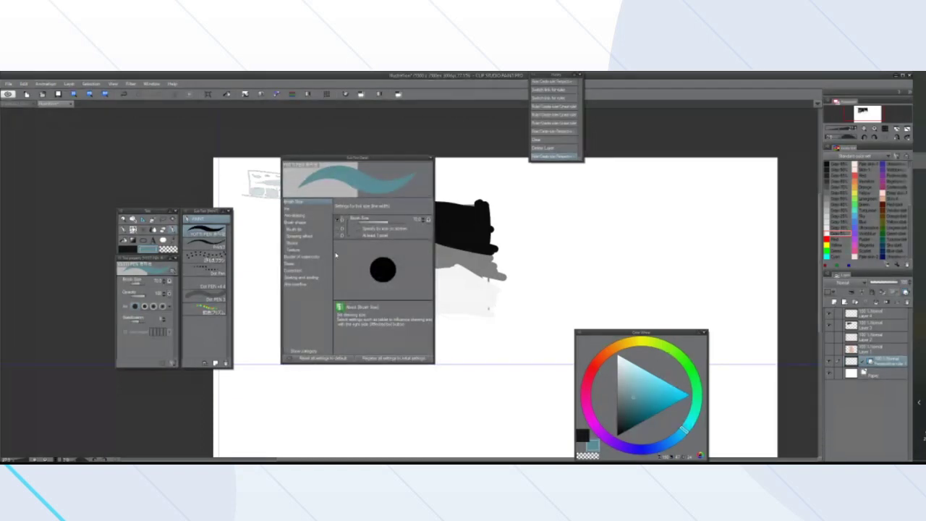
{"action": "left_click", "coordinate": [294, 215]}
{"action": "left_click", "coordinate": [295, 222]}
{"action": "left_click", "coordinate": [296, 229]}
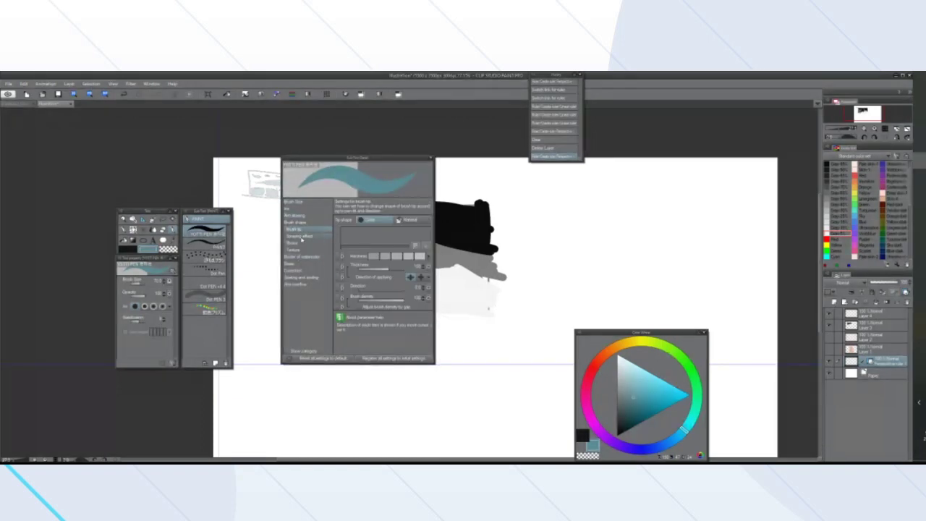
{"action": "left_click", "coordinate": [299, 257]}
{"action": "left_click", "coordinate": [294, 270]}
{"action": "left_click", "coordinate": [431, 158]}
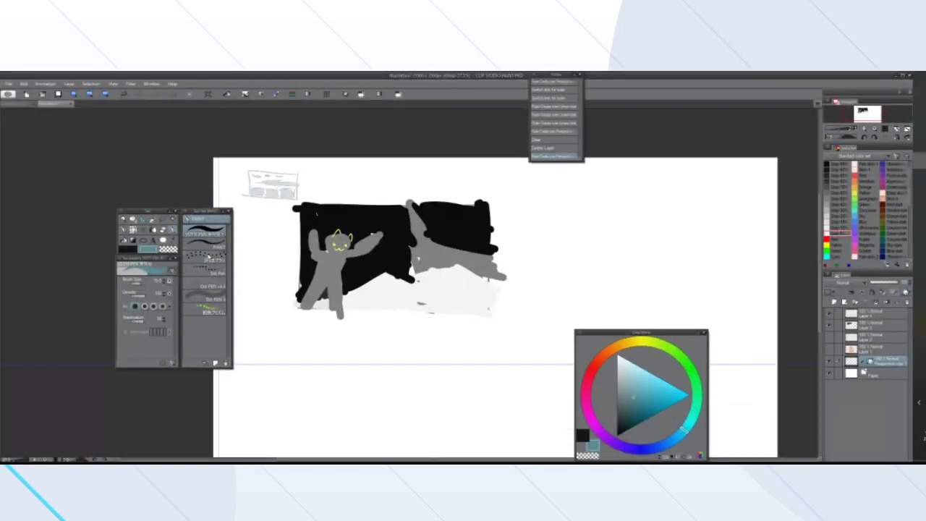
Compare the tool properties of several sub tools in the PAINT group, finishing on the first pen
{"action": "left_click", "coordinate": [207, 257]}
{"action": "left_click", "coordinate": [208, 235]}
{"action": "left_click", "coordinate": [212, 311]}
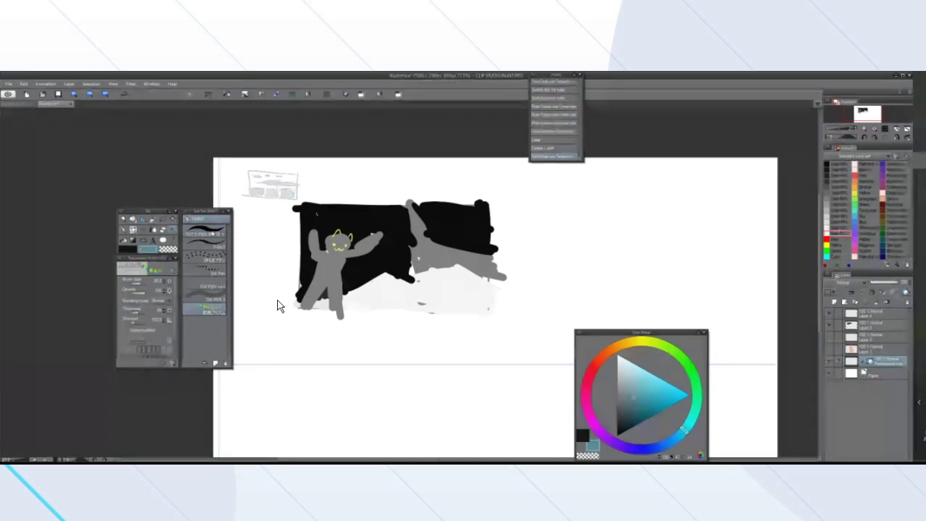
{"action": "key", "text": "."}
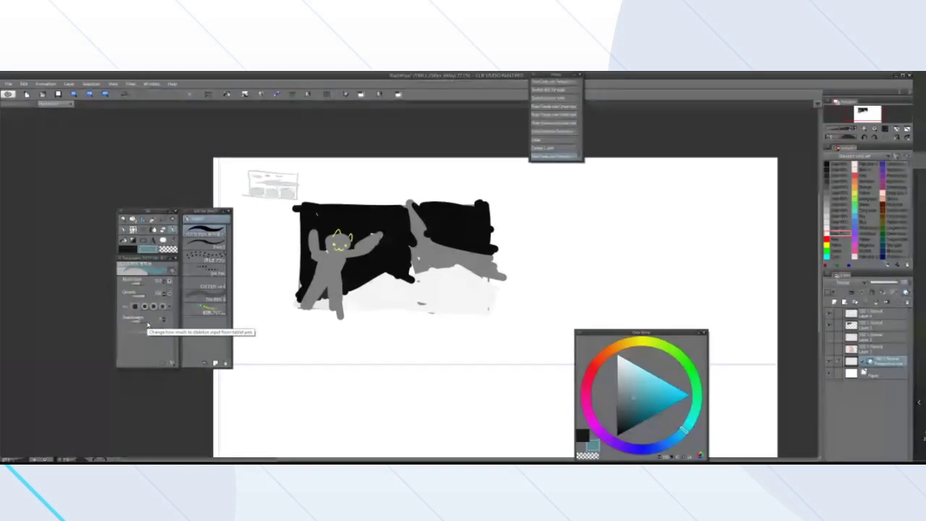
{"action": "left_click", "coordinate": [149, 326]}
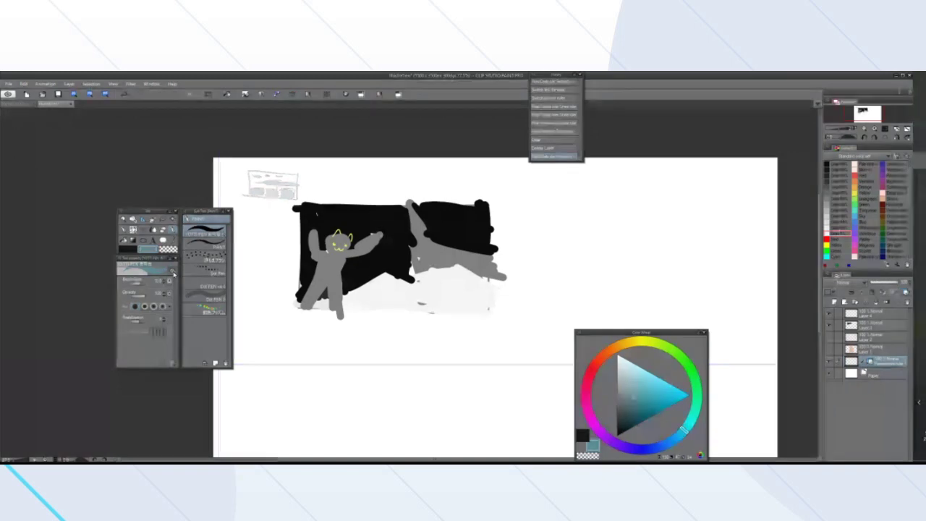
{"action": "left_click_drag", "start_coordinate": [142, 283], "coordinate": [147, 288]}
{"action": "left_click", "coordinate": [219, 284]}
{"action": "left_click", "coordinate": [206, 233]}
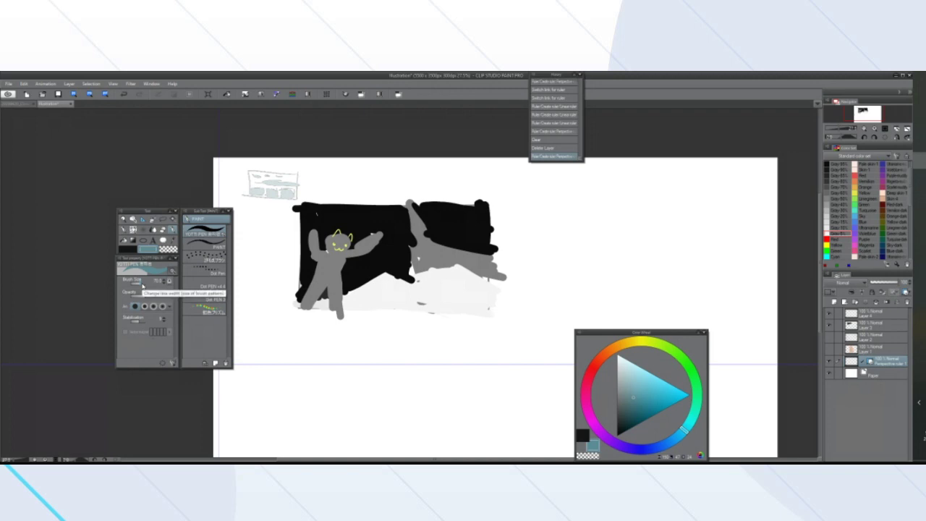
Try to register the current palette arrangement as a new workspace
{"action": "key", "text": "ctrl+minus"}
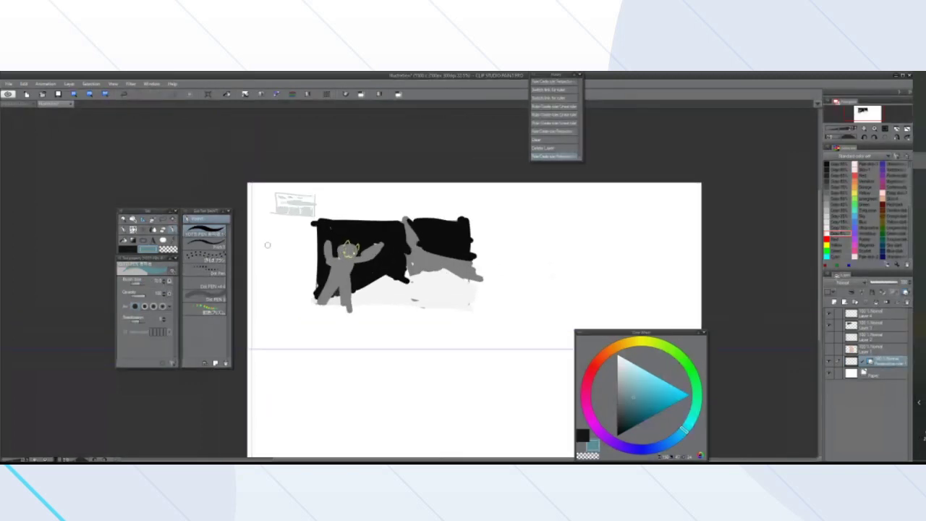
{"action": "scroll", "coordinate": [287, 276], "scroll_direction": "down", "scroll_amount": 1}
{"action": "scroll", "coordinate": [289, 275], "scroll_direction": "up", "scroll_amount": 3}
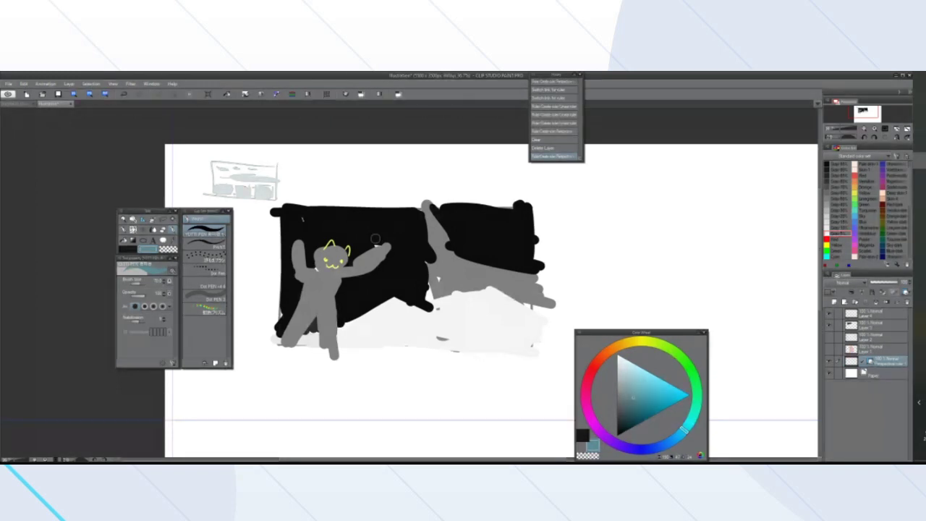
{"action": "left_click", "coordinate": [149, 83]}
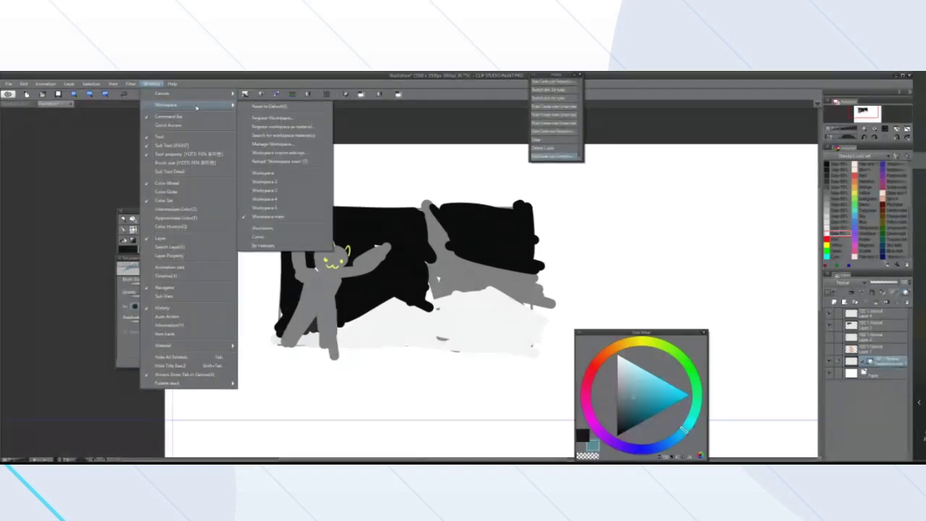
{"action": "left_click", "coordinate": [305, 118]}
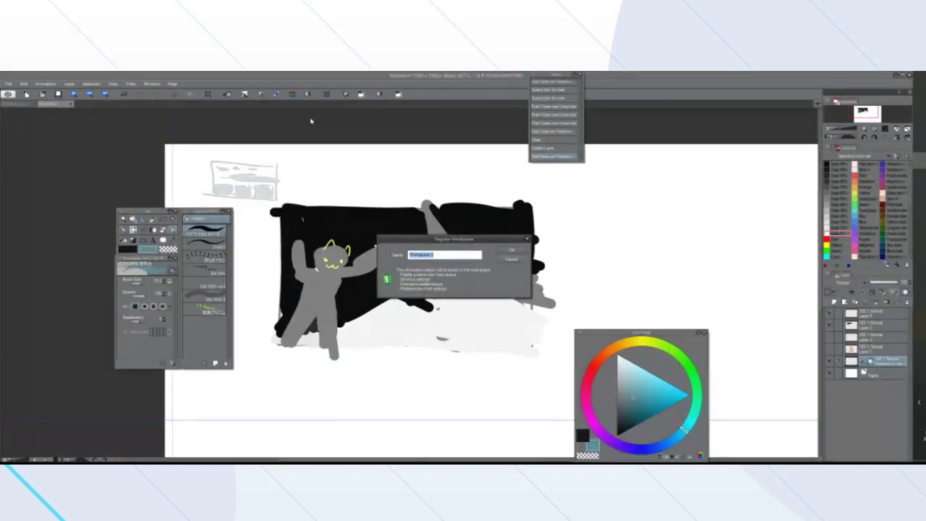
{"action": "left_click", "coordinate": [461, 253]}
{"action": "left_click_drag", "start_coordinate": [462, 253], "coordinate": [387, 255]}
{"action": "left_click", "coordinate": [455, 255]}
{"action": "left_click", "coordinate": [515, 250]}
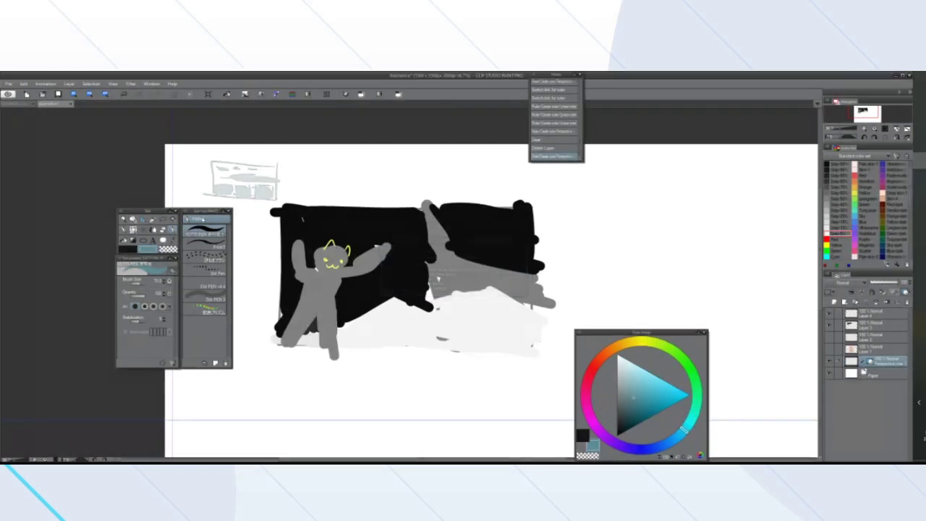
Load a saved workspace that has the Timeline palette docked below the canvas, accepting its import settings
{"action": "left_click", "coordinate": [152, 84]}
{"action": "mouse_move", "coordinate": [167, 105]}
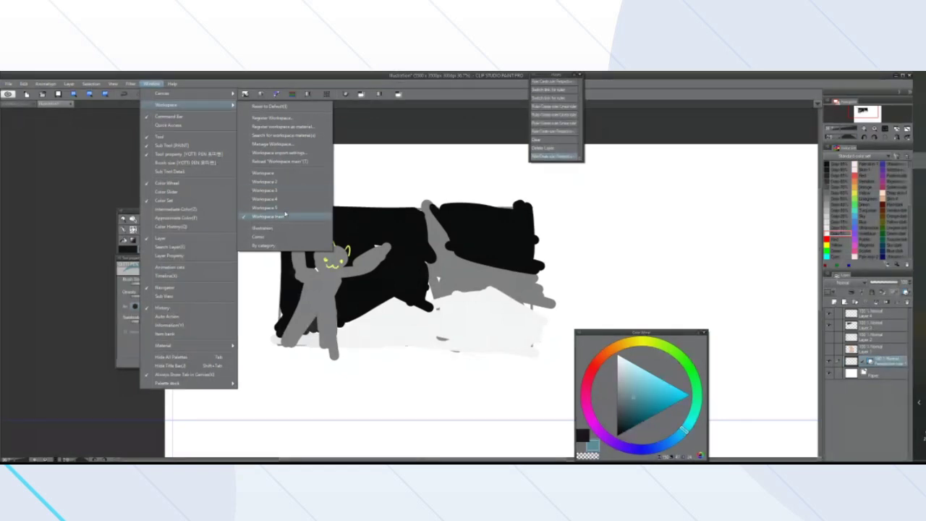
{"action": "left_click", "coordinate": [286, 217]}
{"action": "left_click", "coordinate": [518, 240]}
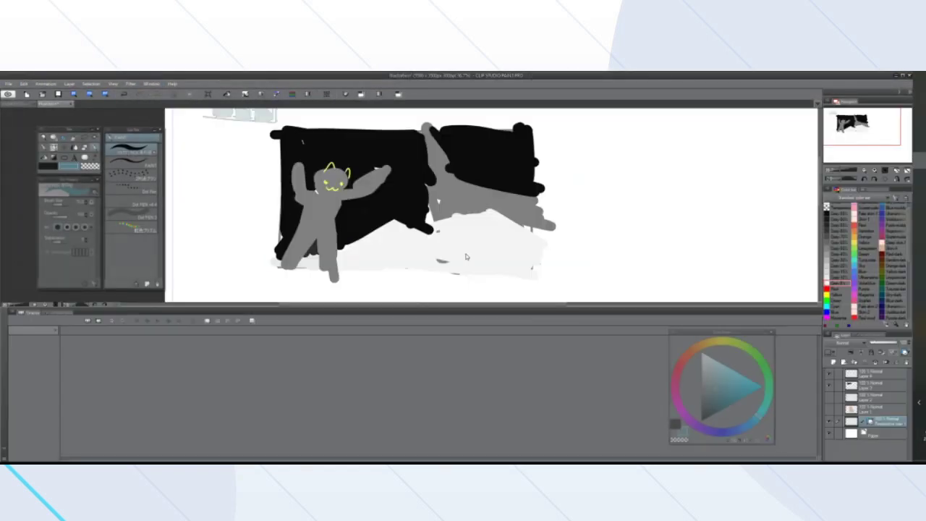
Load the workspace named Workspace main, importing its shortcut settings, command bar layout and unit preferences
{"action": "left_click", "coordinate": [151, 83]}
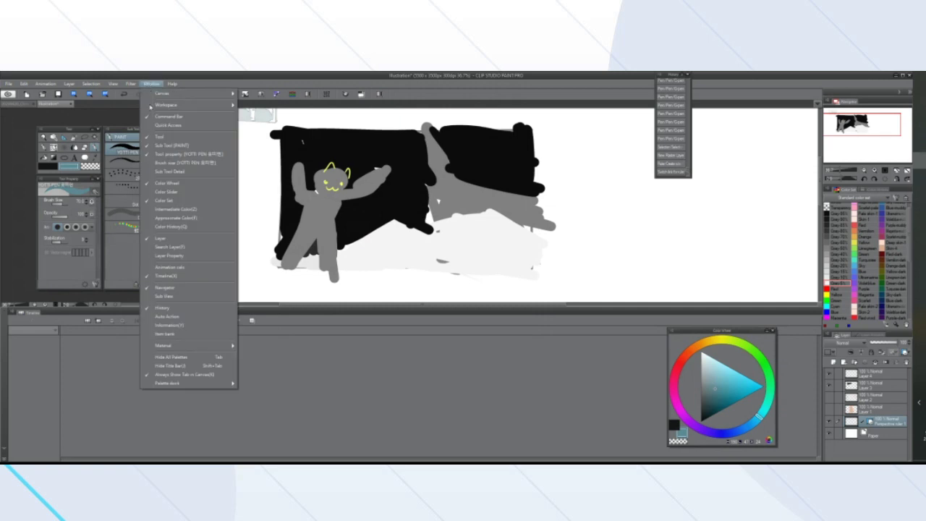
{"action": "left_click", "coordinate": [268, 216]}
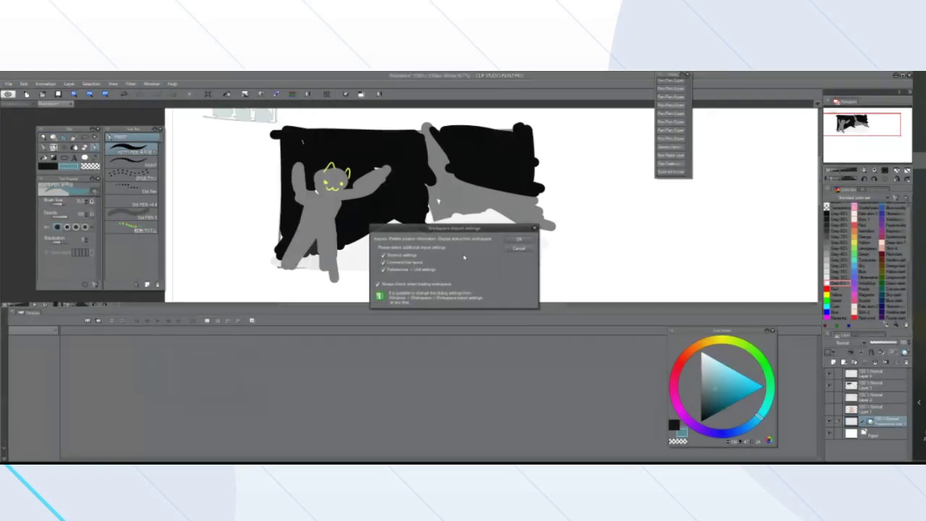
{"action": "left_click", "coordinate": [520, 241]}
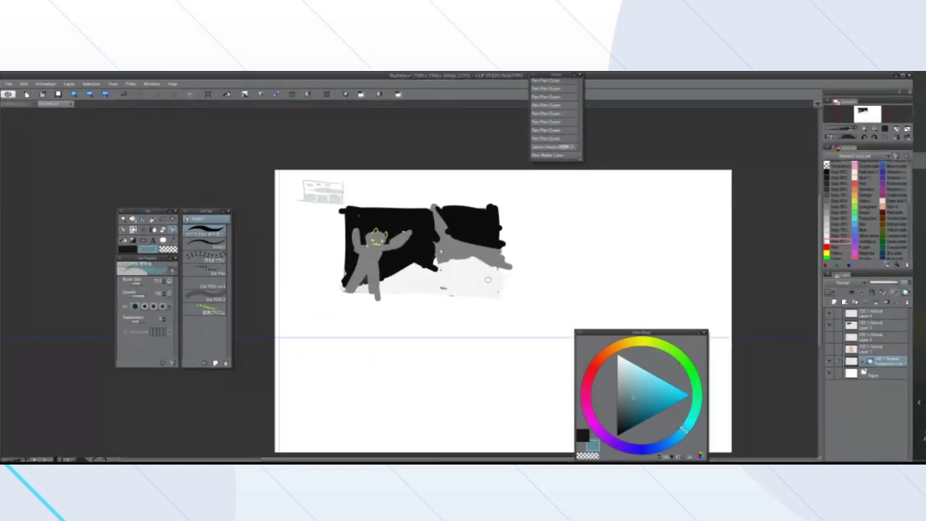
{"action": "scroll", "coordinate": [517, 239], "scroll_direction": "down", "scroll_amount": 5}
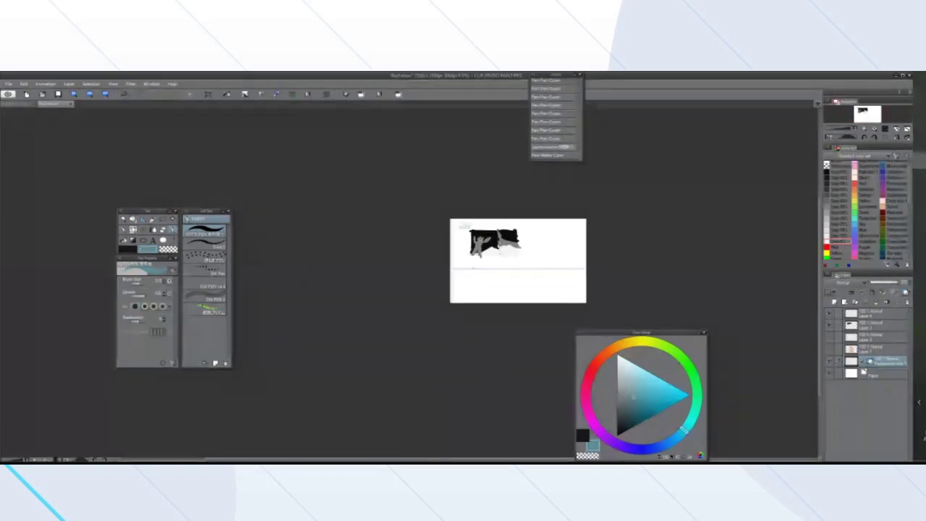
{"action": "scroll", "coordinate": [579, 244], "scroll_direction": "up", "scroll_amount": 3}
{"action": "scroll", "coordinate": [579, 244], "scroll_direction": "down", "scroll_amount": 1}
{"action": "scroll", "coordinate": [573, 244], "scroll_direction": "up", "scroll_amount": 4}
{"action": "scroll", "coordinate": [529, 239], "scroll_direction": "down", "scroll_amount": 3}
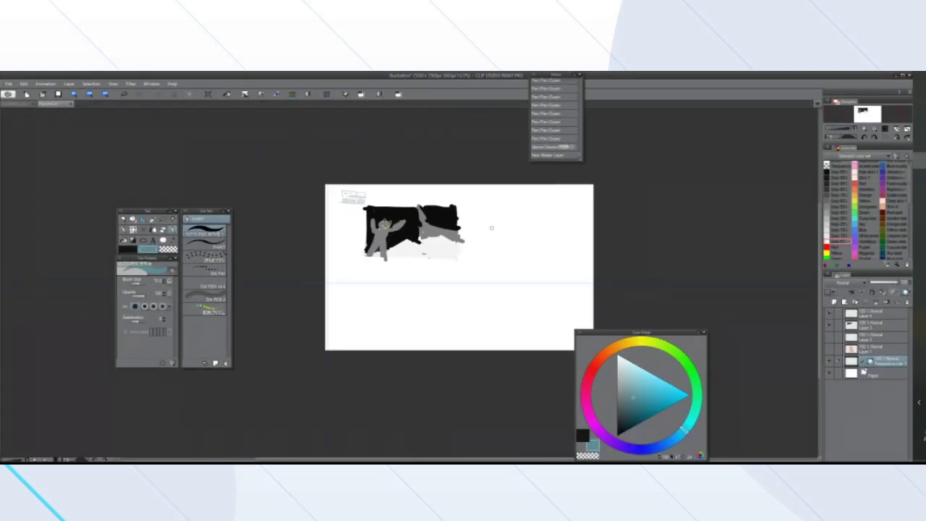
{"action": "scroll", "coordinate": [492, 228], "scroll_direction": "up", "scroll_amount": 3}
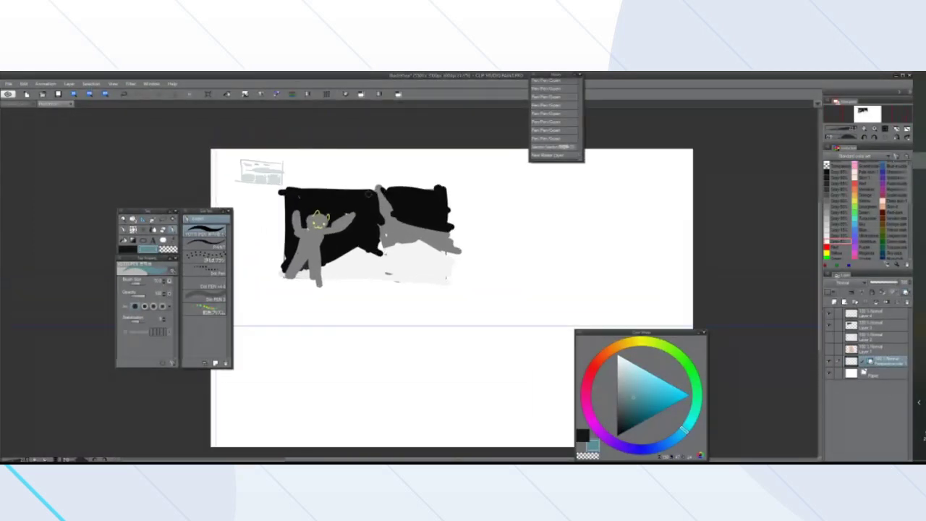
{"action": "left_click", "coordinate": [293, 94]}
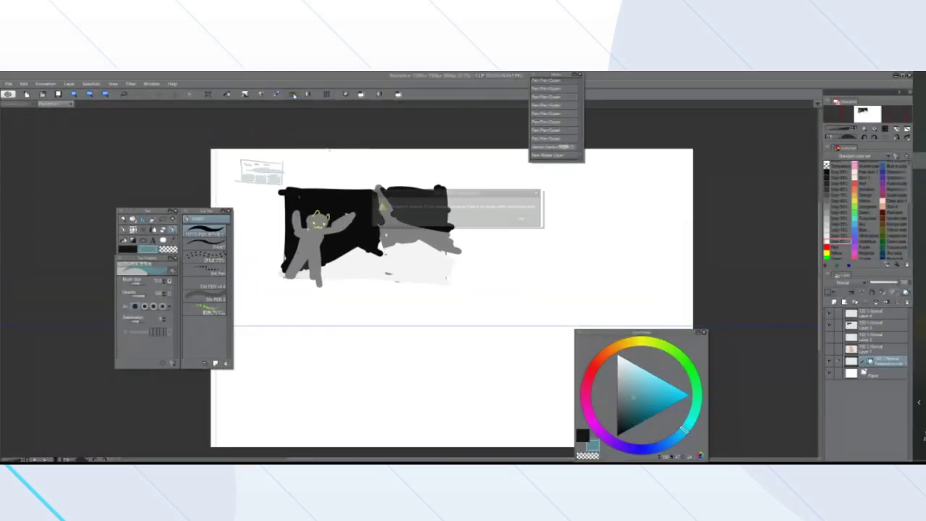
{"action": "left_click", "coordinate": [520, 220]}
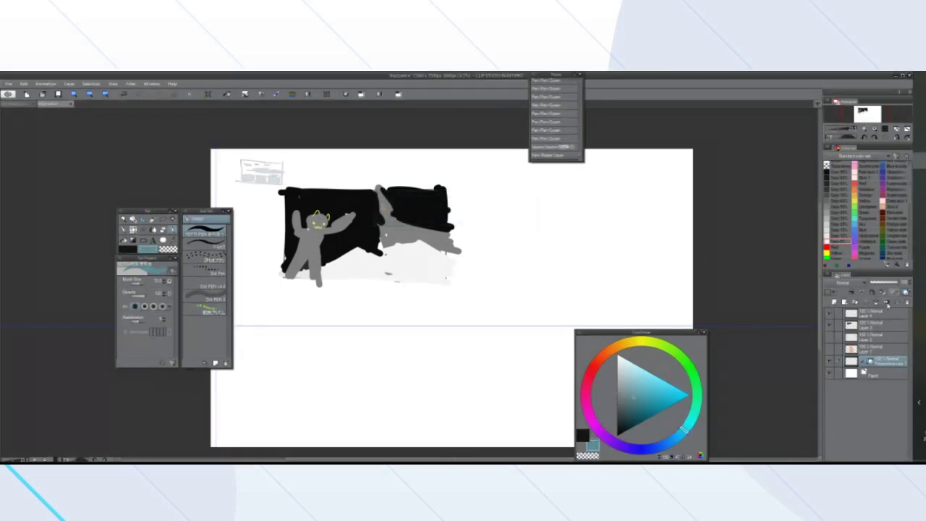
{"action": "left_click", "coordinate": [910, 303]}
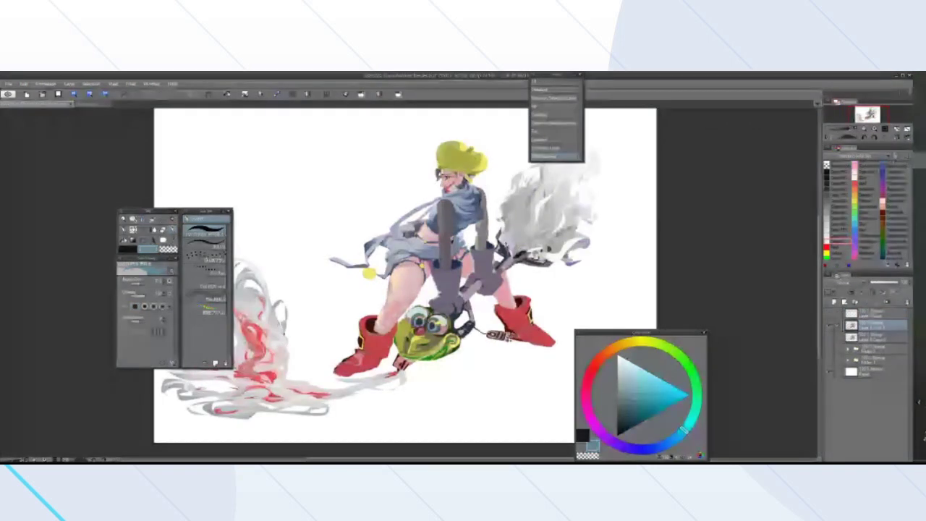
Open the 20200621_HomeworkFile.jpg image from the Desktop folder
{"action": "left_click", "coordinate": [9, 84]}
{"action": "left_click", "coordinate": [31, 114]}
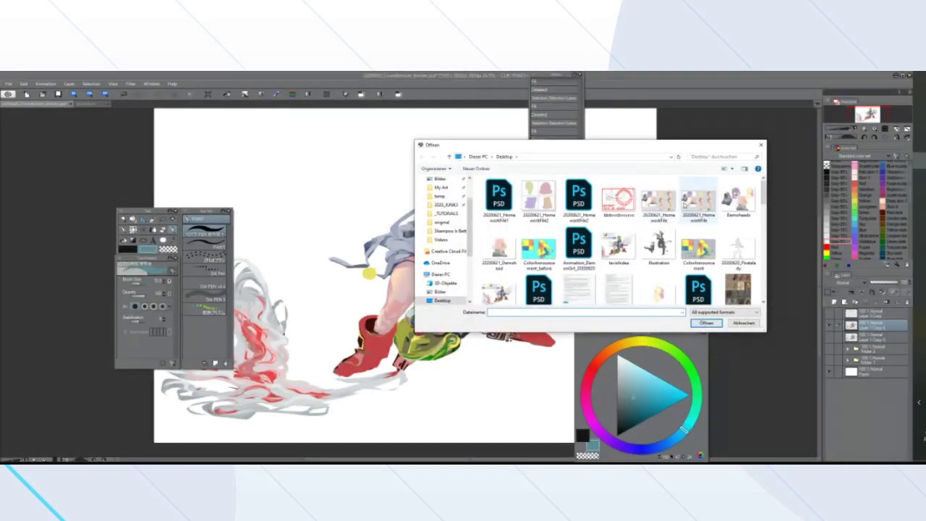
{"action": "left_click", "coordinate": [662, 204]}
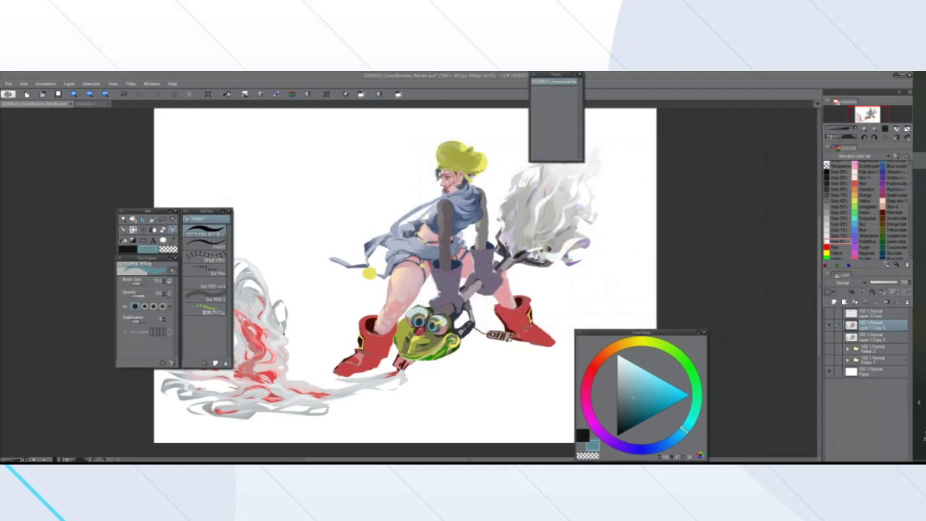
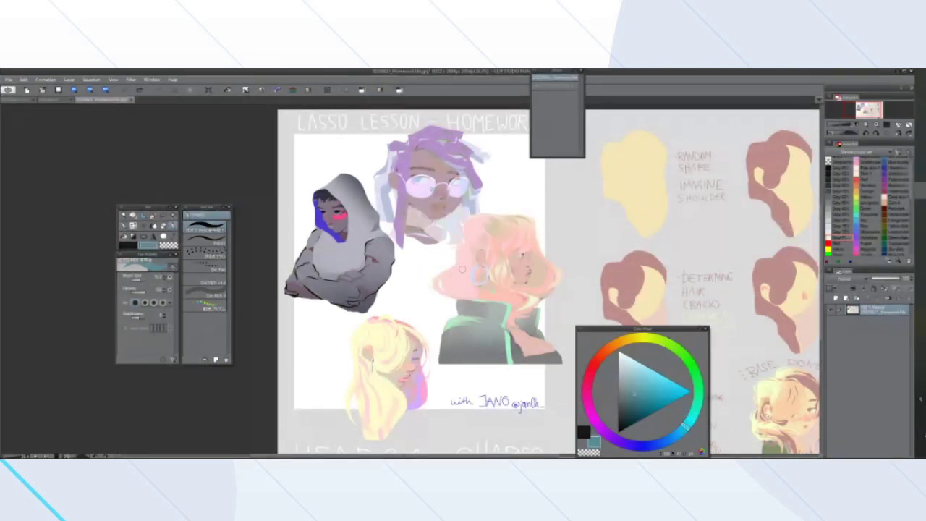
{"action": "scroll", "coordinate": [442, 224], "scroll_direction": "down", "scroll_amount": 1}
{"action": "scroll", "coordinate": [480, 251], "scroll_direction": "up", "scroll_amount": 1}
{"action": "scroll", "coordinate": [480, 251], "scroll_direction": "down", "scroll_amount": 1}
{"action": "scroll", "coordinate": [474, 232], "scroll_direction": "up", "scroll_amount": 1}
{"action": "scroll", "coordinate": [475, 224], "scroll_direction": "up", "scroll_amount": 2}
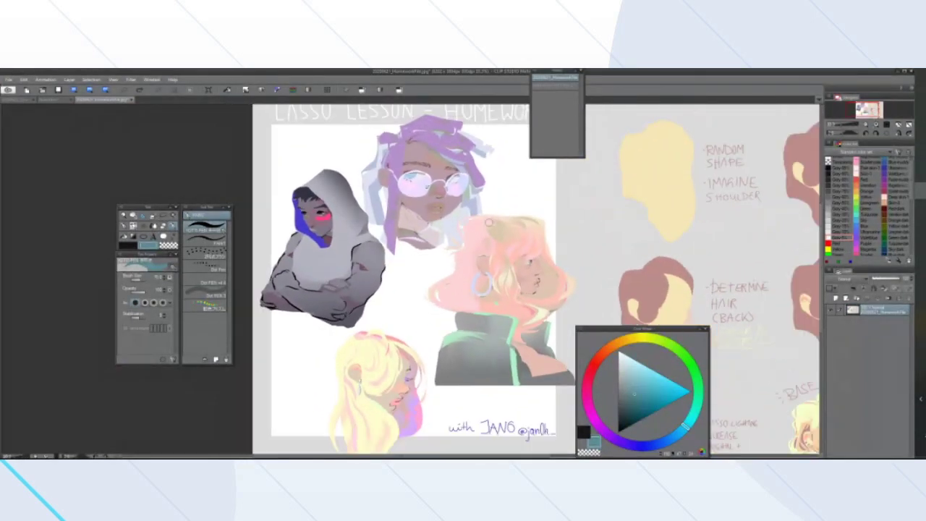
Examine the lasso lesson homework sheet's character paintings and the step-by-step hair and head shape examples
{"action": "scroll", "coordinate": [498, 212], "scroll_direction": "down", "scroll_amount": 1}
{"action": "scroll", "coordinate": [495, 203], "scroll_direction": "down", "scroll_amount": 1}
{"action": "scroll", "coordinate": [493, 195], "scroll_direction": "up", "scroll_amount": 1}
{"action": "scroll", "coordinate": [493, 195], "scroll_direction": "up", "scroll_amount": 1}
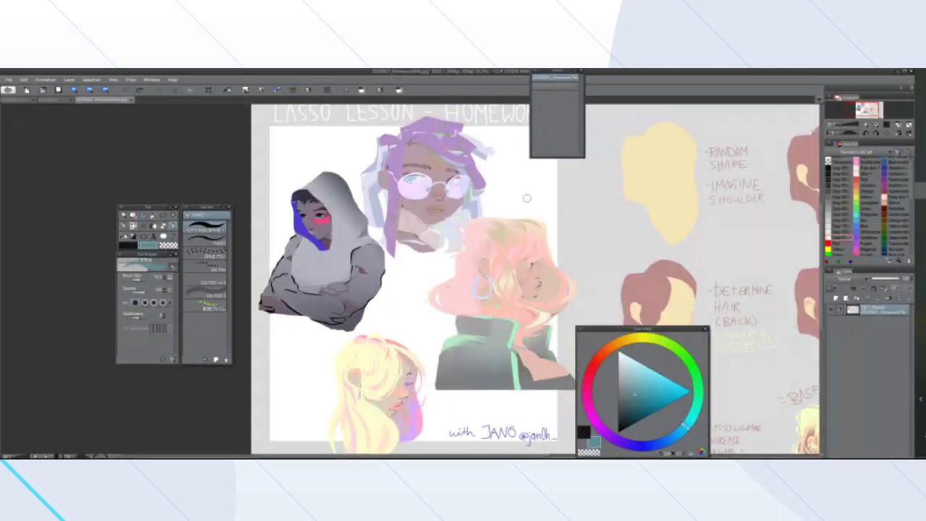
{"action": "scroll", "coordinate": [496, 207], "scroll_direction": "down", "scroll_amount": 6}
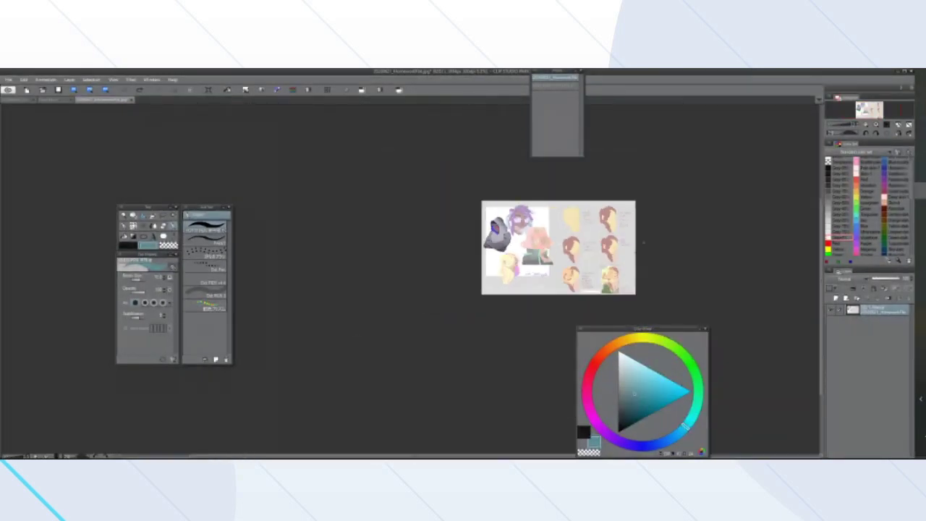
{"action": "scroll", "coordinate": [644, 243], "scroll_direction": "up", "scroll_amount": 6}
{"action": "scroll", "coordinate": [220, 161], "scroll_direction": "down", "scroll_amount": 3}
{"action": "scroll", "coordinate": [202, 134], "scroll_direction": "up", "scroll_amount": 2}
{"action": "scroll", "coordinate": [248, 126], "scroll_direction": "up", "scroll_amount": 2}
Create a new blank illustration canvas
{"action": "left_click", "coordinate": [8, 80]}
{"action": "left_click", "coordinate": [17, 88]}
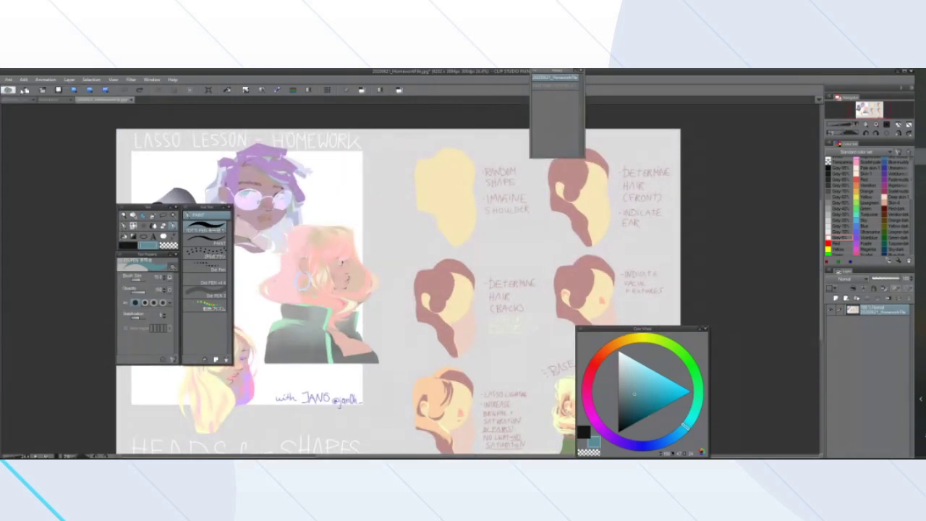
{"action": "left_click", "coordinate": [467, 177]}
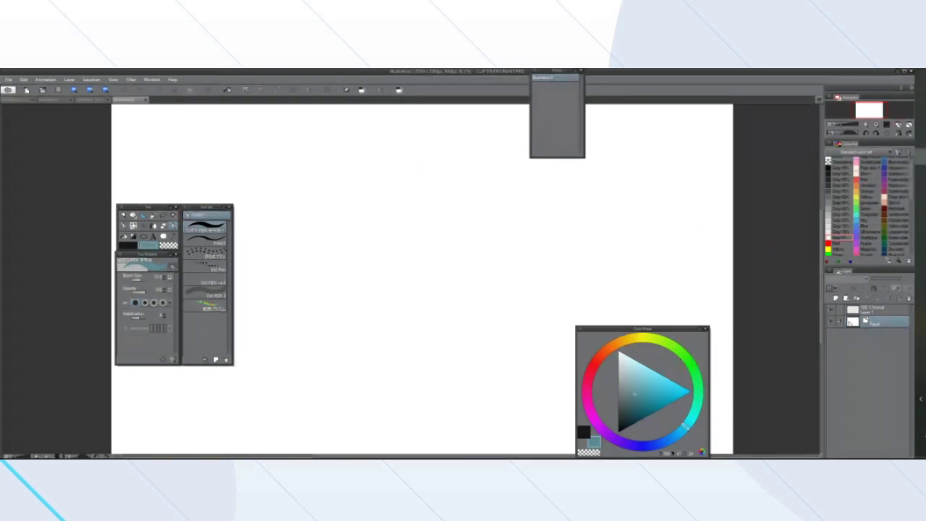
Fill Layer 1 of the new canvas with a light grey from the standard color set
{"action": "left_click", "coordinate": [841, 214]}
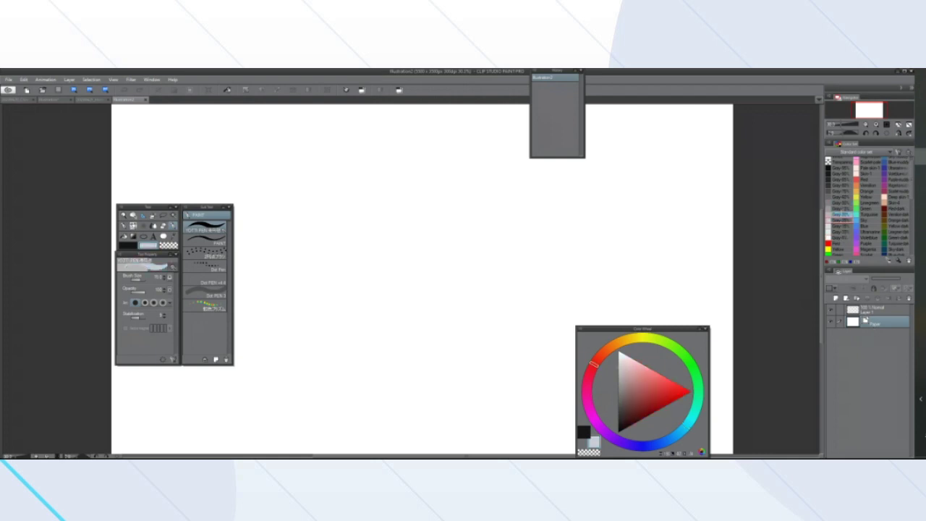
{"action": "left_click", "coordinate": [874, 310]}
{"action": "left_click", "coordinate": [841, 230]}
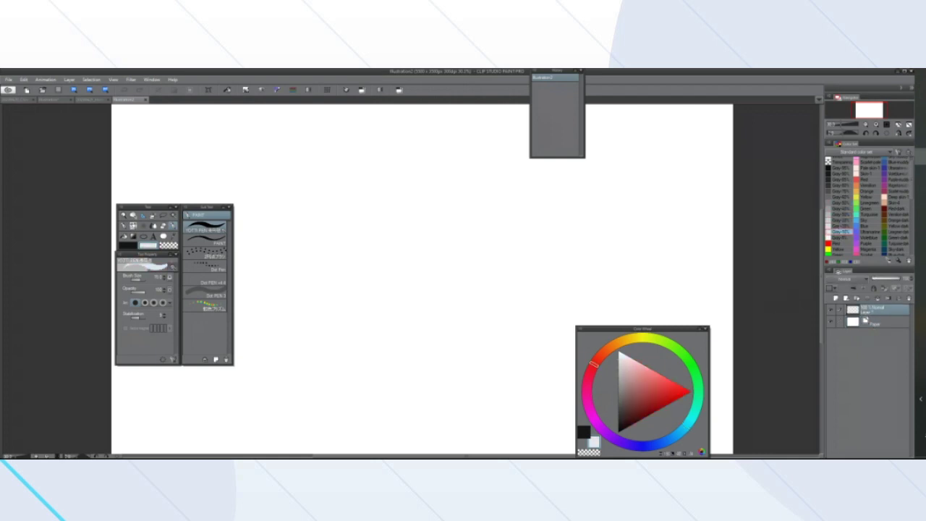
{"action": "left_click", "coordinate": [129, 231]}
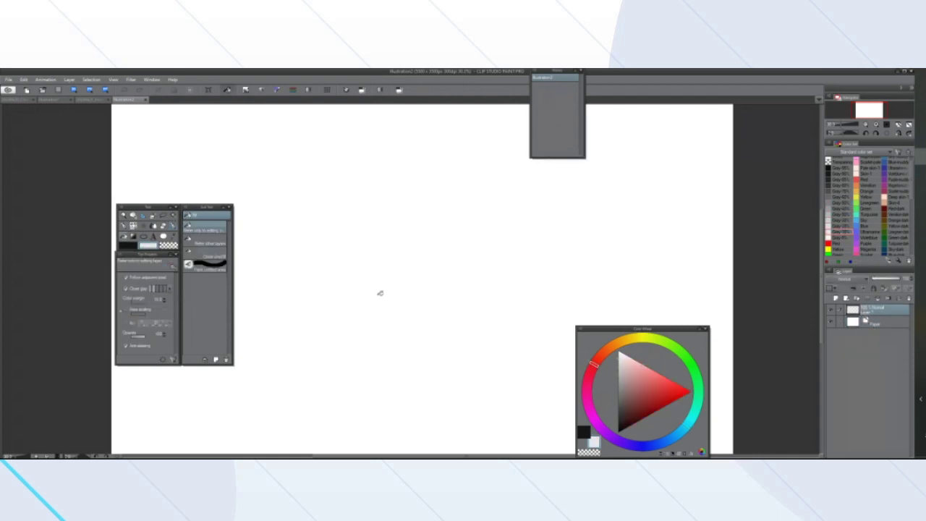
{"action": "left_click", "coordinate": [378, 293]}
{"action": "scroll", "coordinate": [385, 296], "scroll_direction": "down", "scroll_amount": 2}
{"action": "scroll", "coordinate": [380, 299], "scroll_direction": "up", "scroll_amount": 1}
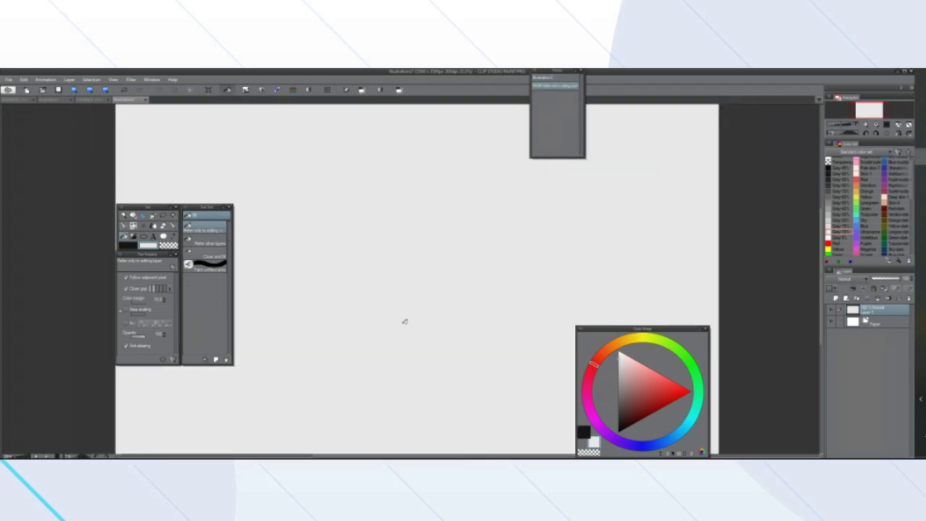
Add a new raster layer above the grey background and activate the Lasso selection sub tool
{"action": "left_click", "coordinate": [836, 298]}
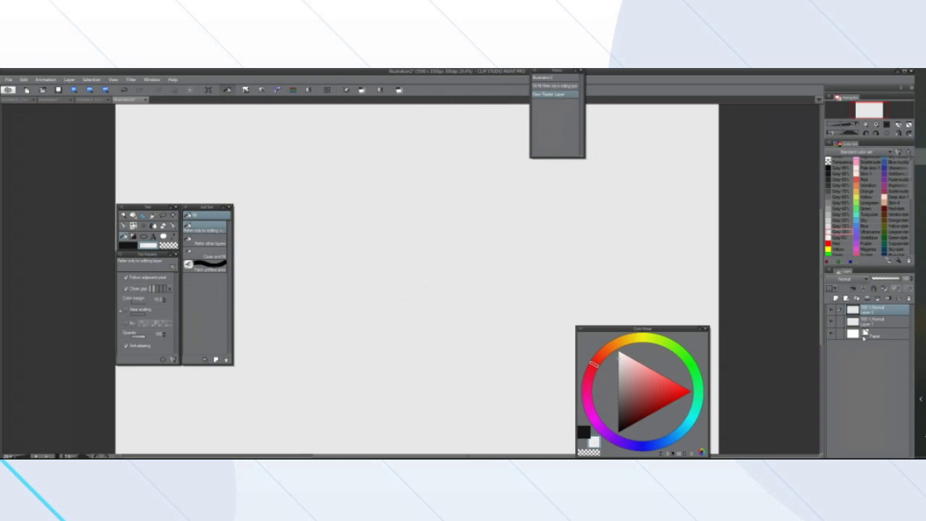
{"action": "scroll", "coordinate": [448, 271], "scroll_direction": "down", "scroll_amount": 1}
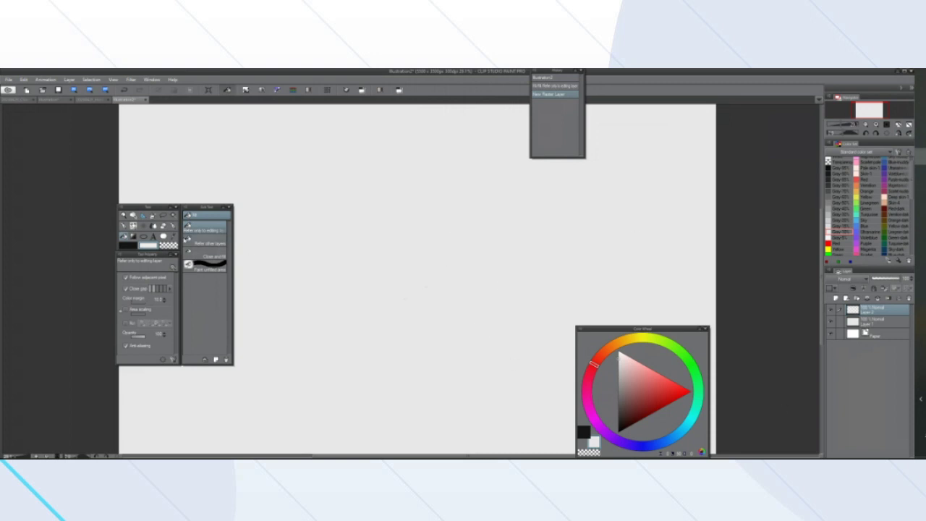
{"action": "left_click", "coordinate": [164, 215]}
{"action": "scroll", "coordinate": [358, 253], "scroll_direction": "down", "scroll_amount": 2}
{"action": "scroll", "coordinate": [353, 253], "scroll_direction": "up", "scroll_amount": 1}
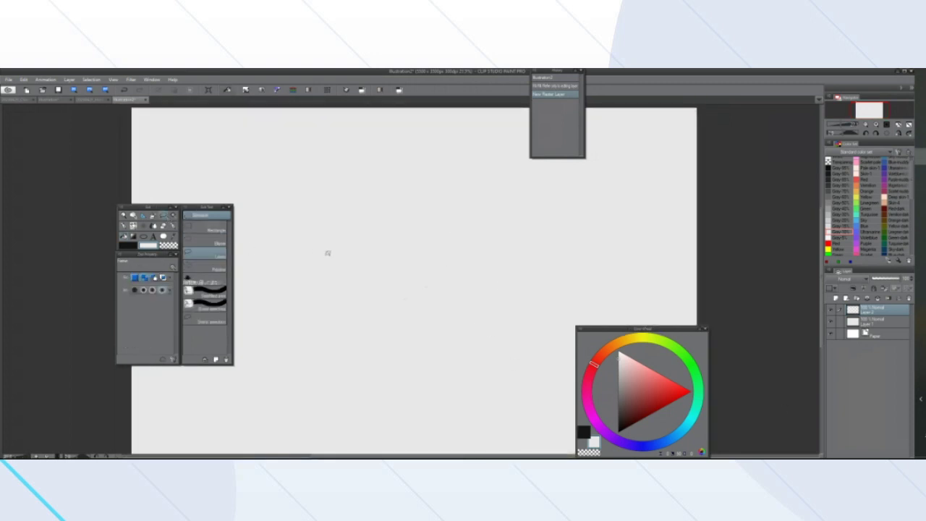
Move the floating Tool, Tool Property and Sub Tool palettes away from the drawing area toward the canvas edge
{"action": "left_click_drag", "start_coordinate": [146, 210], "coordinate": [79, 178]}
{"action": "left_click_drag", "start_coordinate": [146, 258], "coordinate": [79, 226]}
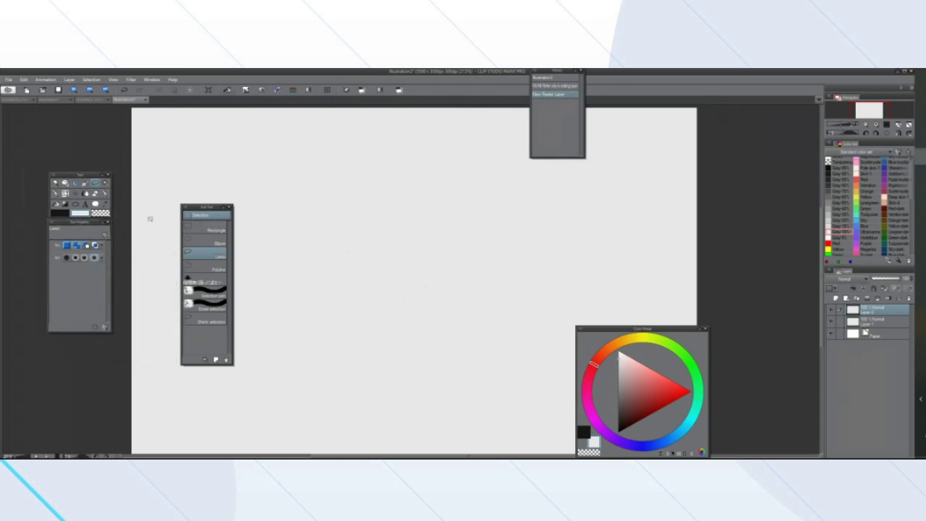
{"action": "left_click_drag", "start_coordinate": [204, 213], "coordinate": [139, 183]}
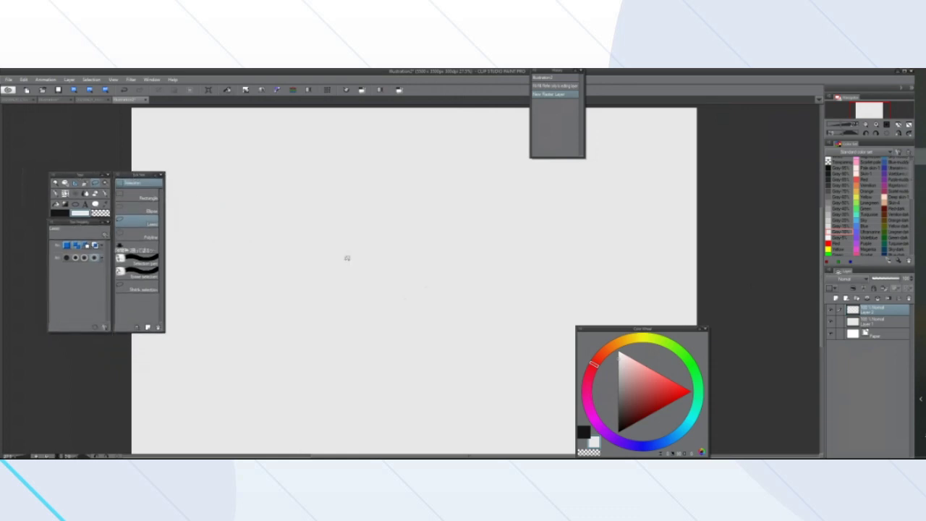
{"action": "scroll", "coordinate": [343, 256], "scroll_direction": "down", "scroll_amount": 1}
{"action": "scroll", "coordinate": [366, 263], "scroll_direction": "up", "scroll_amount": 1}
{"action": "scroll", "coordinate": [371, 268], "scroll_direction": "down", "scroll_amount": 1}
{"action": "scroll", "coordinate": [393, 300], "scroll_direction": "up", "scroll_amount": 2}
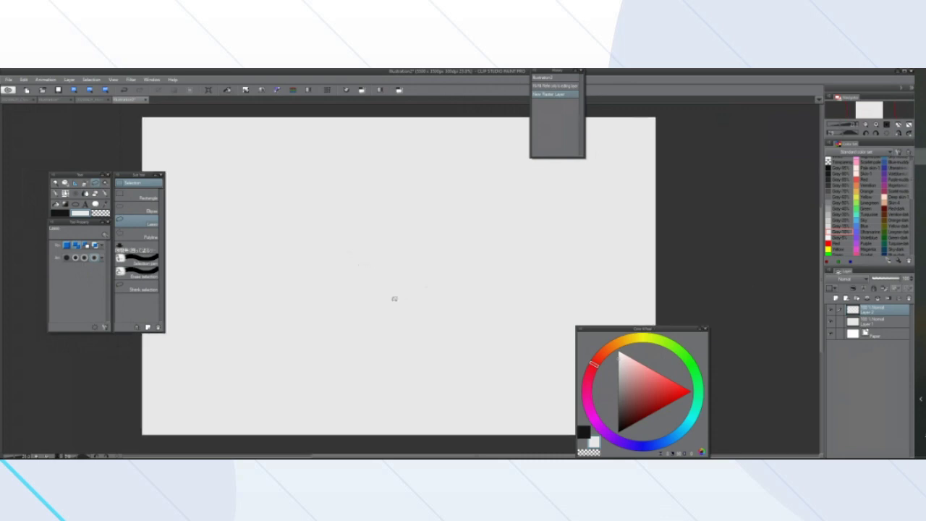
{"action": "scroll", "coordinate": [396, 300], "scroll_direction": "down", "scroll_amount": 1}
{"action": "scroll", "coordinate": [386, 291], "scroll_direction": "down", "scroll_amount": 3}
{"action": "scroll", "coordinate": [352, 309], "scroll_direction": "up", "scroll_amount": 4}
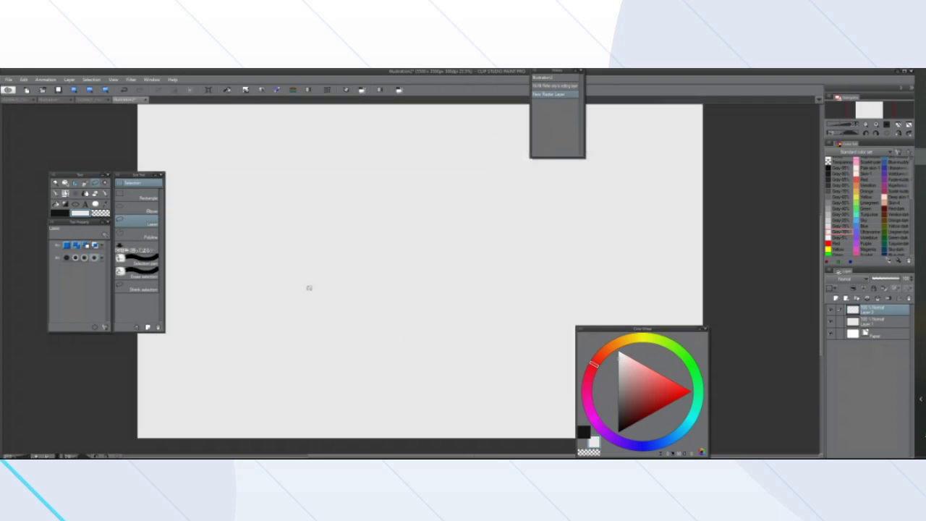
{"action": "scroll", "coordinate": [234, 166], "scroll_direction": "down", "scroll_amount": 1}
{"action": "scroll", "coordinate": [252, 152], "scroll_direction": "up", "scroll_amount": 2}
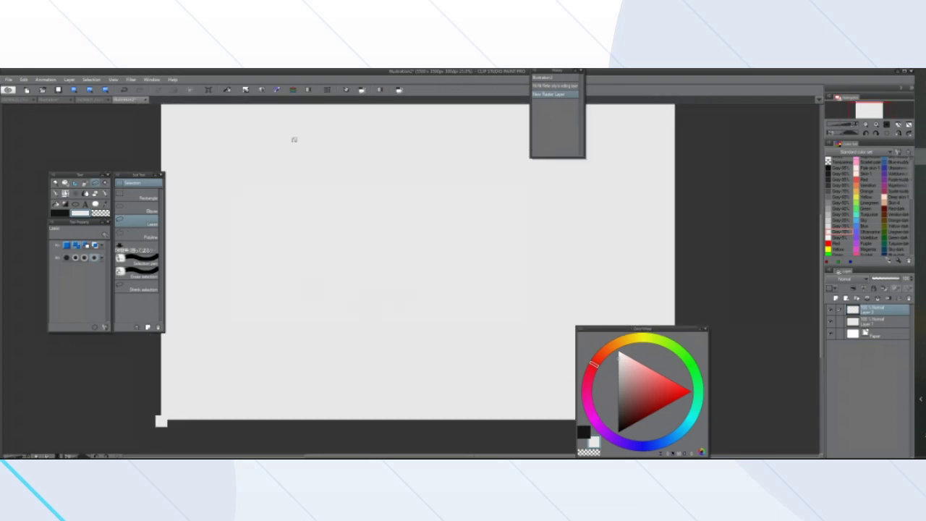
{"action": "scroll", "coordinate": [349, 146], "scroll_direction": "down", "scroll_amount": 1}
{"action": "scroll", "coordinate": [403, 106], "scroll_direction": "up", "scroll_amount": 1}
{"action": "scroll", "coordinate": [402, 108], "scroll_direction": "down", "scroll_amount": 2}
{"action": "scroll", "coordinate": [403, 109], "scroll_direction": "up", "scroll_amount": 1}
{"action": "scroll", "coordinate": [403, 108], "scroll_direction": "down", "scroll_amount": 2}
{"action": "scroll", "coordinate": [405, 132], "scroll_direction": "up", "scroll_amount": 5}
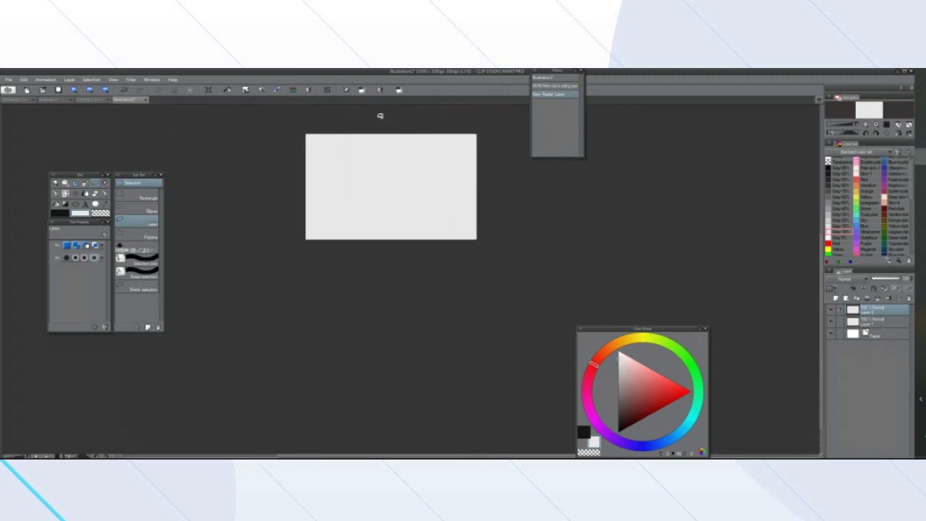
{"action": "scroll", "coordinate": [428, 213], "scroll_direction": "down", "scroll_amount": 2}
{"action": "scroll", "coordinate": [465, 134], "scroll_direction": "up", "scroll_amount": 1}
{"action": "left_click_drag", "start_coordinate": [465, 134], "coordinate": [403, 200]}
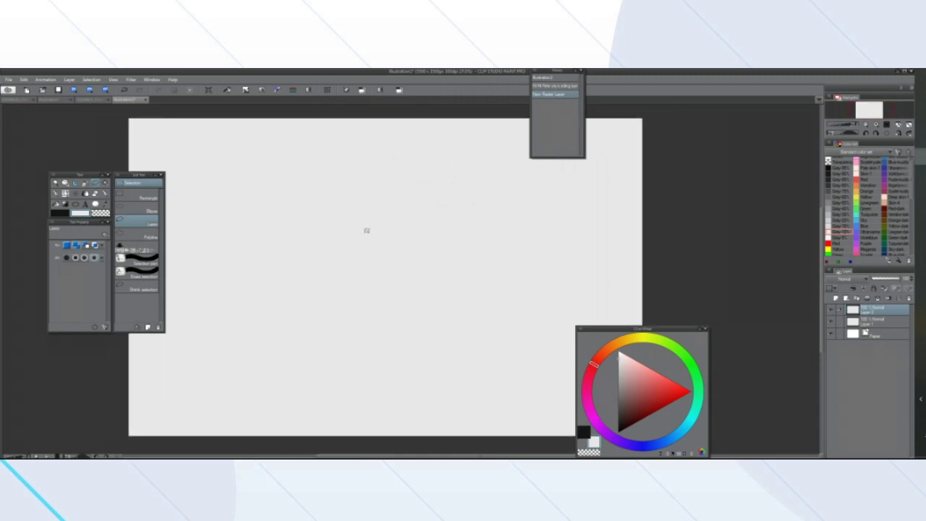
Set the drawing color to a light, skin-toned orange on the color wheel
{"action": "mouse_move", "coordinate": [594, 362]}
{"action": "left_mouse_down"}
{"action": "mouse_move", "coordinate": [639, 338]}
{"action": "mouse_move", "coordinate": [610, 348]}
{"action": "mouse_move", "coordinate": [618, 344]}
{"action": "left_mouse_up"}
{"action": "left_click_drag", "start_coordinate": [631, 367], "coordinate": [646, 374]}
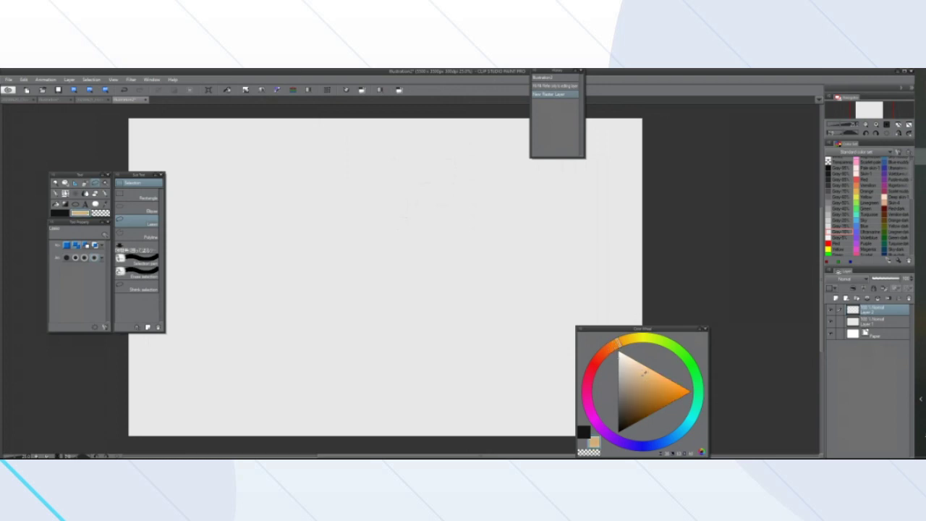
{"action": "left_click_drag", "start_coordinate": [645, 373], "coordinate": [650, 373]}
{"action": "mouse_move", "coordinate": [633, 368]}
{"action": "left_mouse_down"}
{"action": "mouse_move", "coordinate": [646, 373]}
{"action": "mouse_move", "coordinate": [630, 360]}
{"action": "mouse_move", "coordinate": [641, 368]}
{"action": "left_mouse_up"}
Lasso a tall, irregular rounded shape in the middle of Layer 2, fill it with the skin tone and deselect
{"action": "mouse_move", "coordinate": [361, 162]}
{"action": "left_mouse_down"}
{"action": "mouse_move", "coordinate": [418, 130]}
{"action": "mouse_move", "coordinate": [454, 167]}
{"action": "mouse_move", "coordinate": [475, 294]}
{"action": "mouse_move", "coordinate": [442, 333]}
{"action": "mouse_move", "coordinate": [416, 334]}
{"action": "mouse_move", "coordinate": [349, 277]}
{"action": "mouse_move", "coordinate": [343, 246]}
{"action": "mouse_move", "coordinate": [358, 201]}
{"action": "mouse_move", "coordinate": [360, 163]}
{"action": "left_mouse_up"}
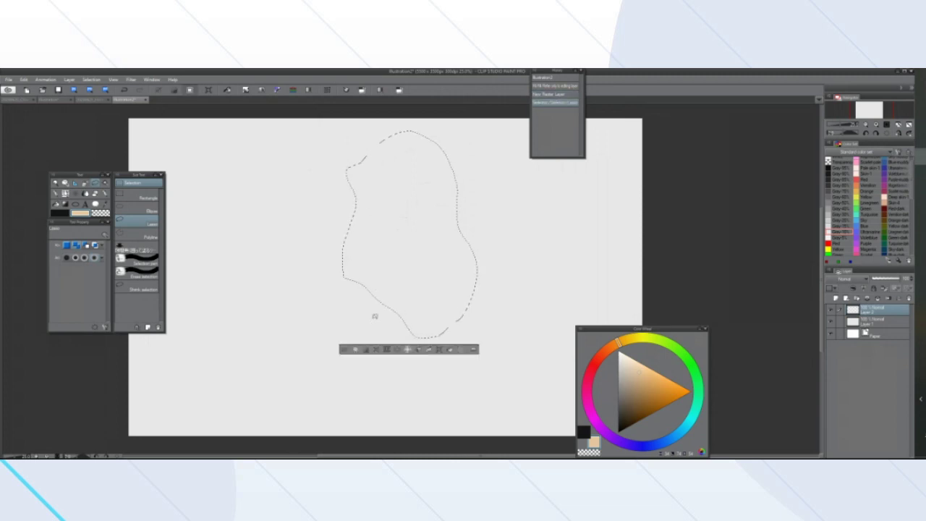
{"action": "left_click", "coordinate": [450, 350]}
{"action": "left_click", "coordinate": [344, 350]}
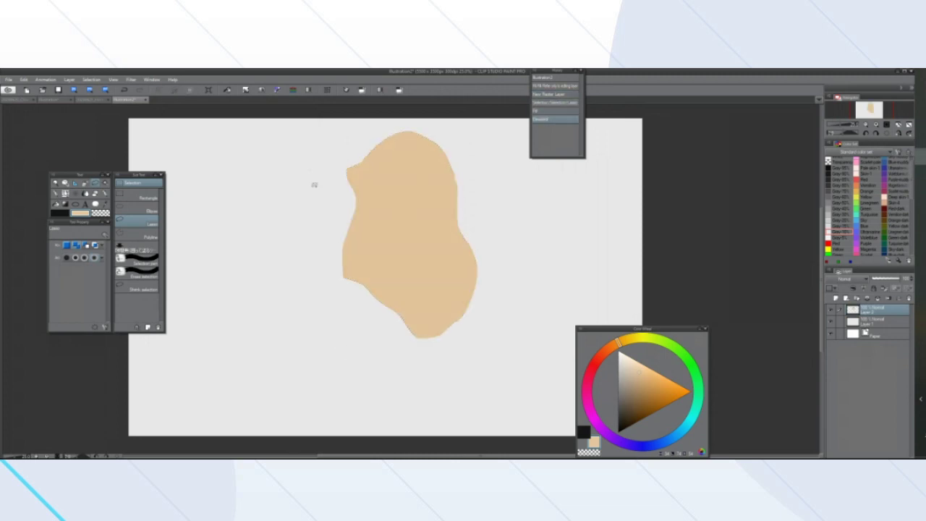
{"action": "scroll", "coordinate": [316, 185], "scroll_direction": "down", "scroll_amount": 2}
{"action": "scroll", "coordinate": [307, 157], "scroll_direction": "up", "scroll_amount": 2}
{"action": "scroll", "coordinate": [323, 201], "scroll_direction": "up", "scroll_amount": 1}
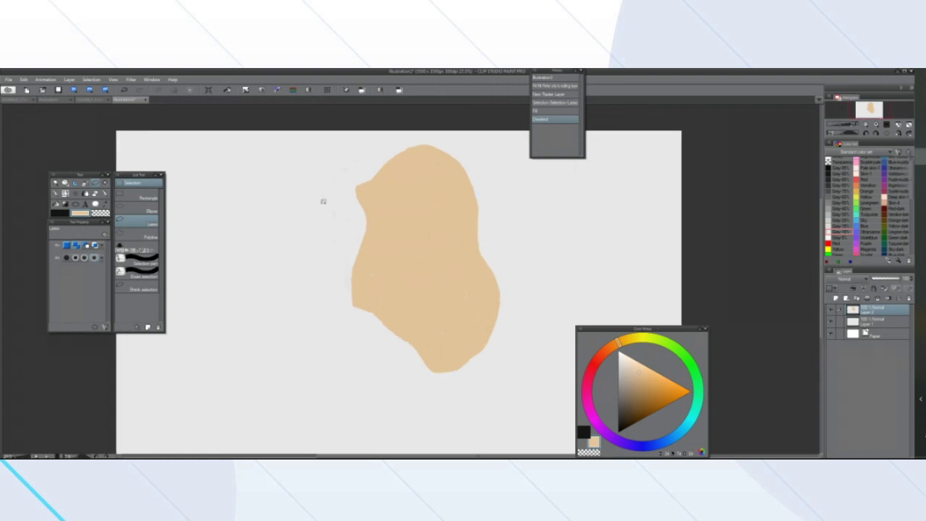
{"action": "scroll", "coordinate": [321, 200], "scroll_direction": "up", "scroll_amount": 1}
{"action": "scroll", "coordinate": [335, 232], "scroll_direction": "down", "scroll_amount": 1}
{"action": "scroll", "coordinate": [331, 242], "scroll_direction": "up", "scroll_amount": 1}
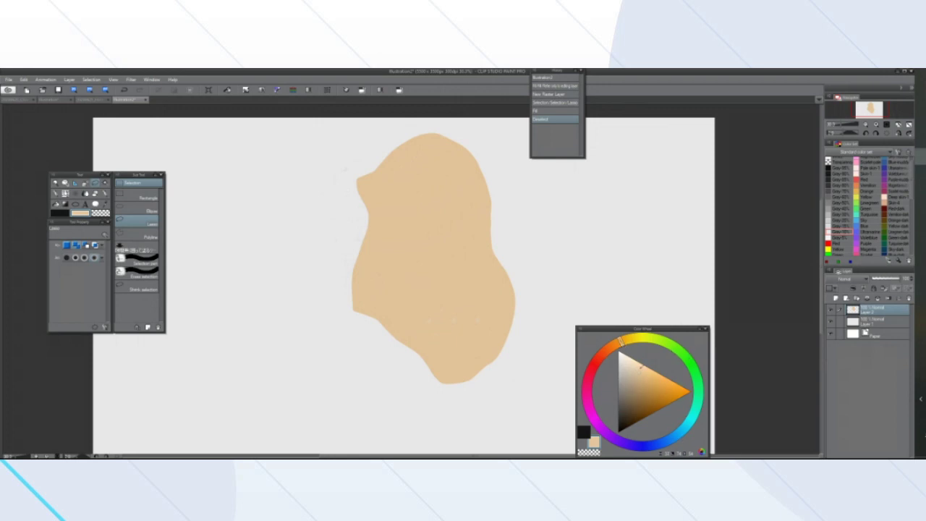
{"action": "scroll", "coordinate": [416, 288], "scroll_direction": "down", "scroll_amount": 1}
{"action": "scroll", "coordinate": [416, 288], "scroll_direction": "up", "scroll_amount": 1}
{"action": "scroll", "coordinate": [383, 172], "scroll_direction": "down", "scroll_amount": 1}
{"action": "scroll", "coordinate": [383, 171], "scroll_direction": "up", "scroll_amount": 1}
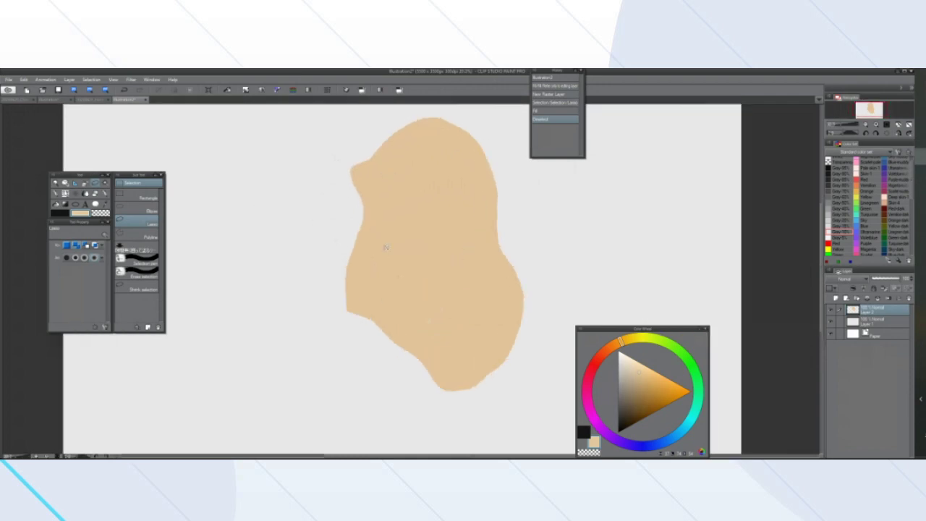
Try yellow-green, orange, green and blue hues on the color wheel, ending on a pale yellow drawing color
{"action": "left_click_drag", "start_coordinate": [620, 342], "coordinate": [652, 340]}
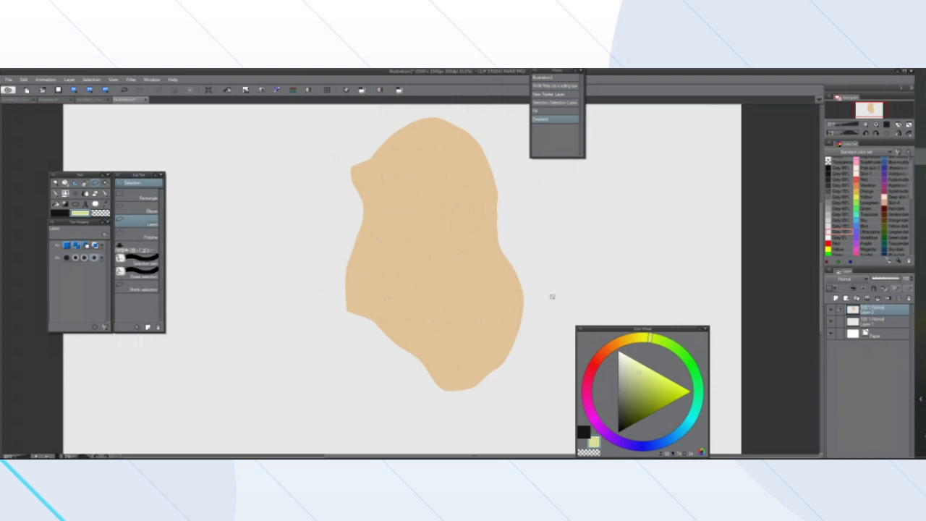
{"action": "left_click", "coordinate": [620, 337]}
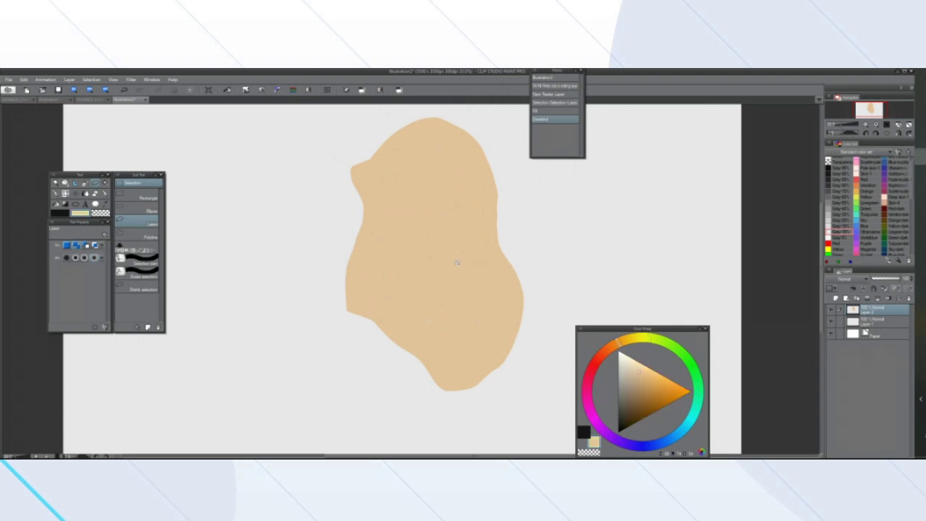
{"action": "mouse_move", "coordinate": [620, 340]}
{"action": "left_mouse_down"}
{"action": "mouse_move", "coordinate": [592, 365]}
{"action": "mouse_move", "coordinate": [661, 342]}
{"action": "mouse_move", "coordinate": [672, 349]}
{"action": "mouse_move", "coordinate": [663, 342]}
{"action": "left_mouse_up"}
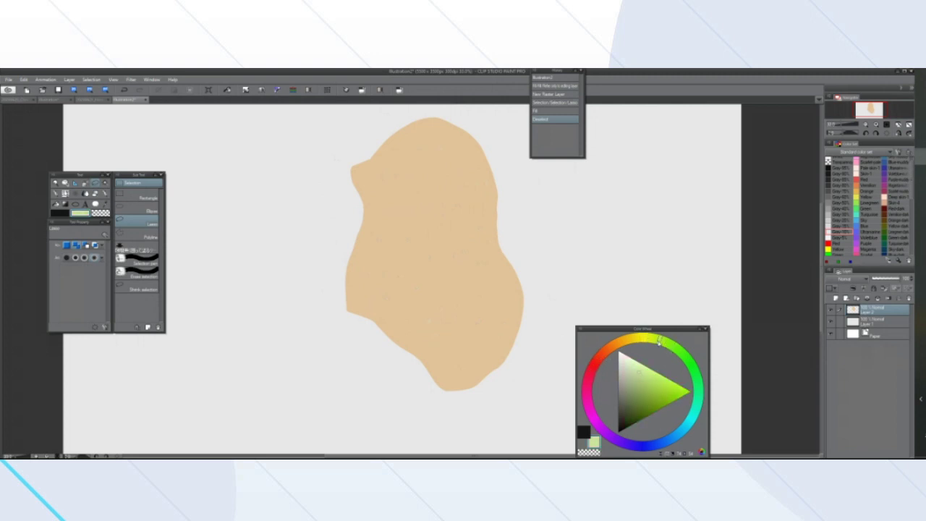
{"action": "left_click_drag", "start_coordinate": [688, 423], "coordinate": [676, 439]}
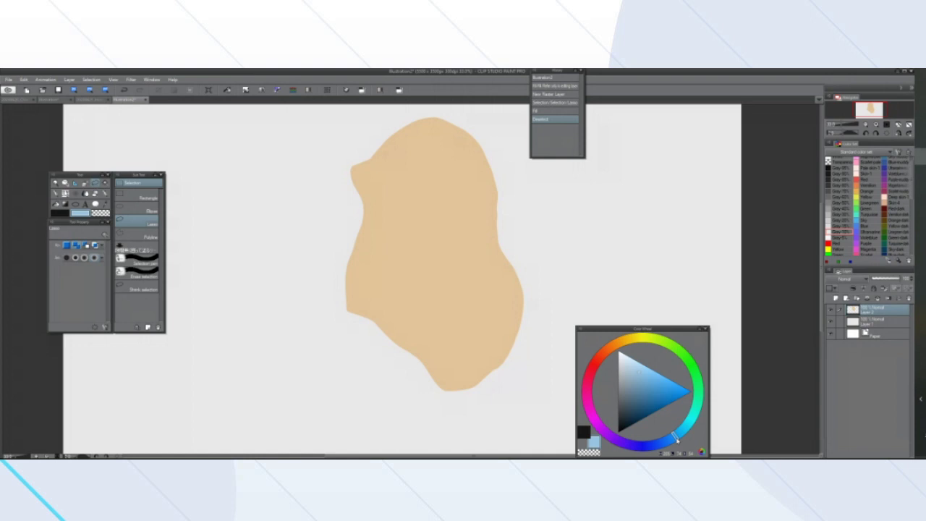
{"action": "mouse_move", "coordinate": [675, 438]}
{"action": "left_mouse_down"}
{"action": "mouse_move", "coordinate": [729, 348]}
{"action": "mouse_move", "coordinate": [637, 321]}
{"action": "mouse_move", "coordinate": [648, 320]}
{"action": "left_mouse_up"}
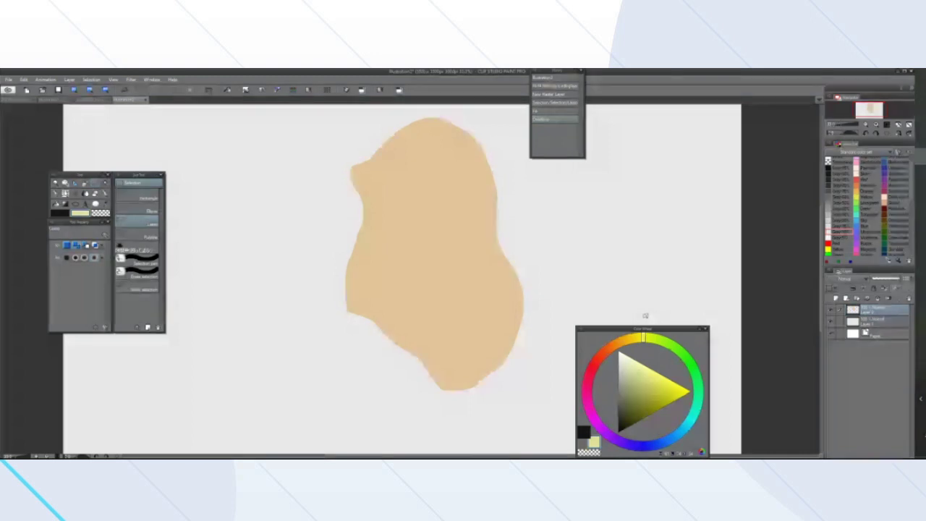
{"action": "scroll", "coordinate": [451, 227], "scroll_direction": "down", "scroll_amount": 1}
{"action": "scroll", "coordinate": [442, 214], "scroll_direction": "up", "scroll_amount": 1}
{"action": "scroll", "coordinate": [440, 209], "scroll_direction": "down", "scroll_amount": 2}
{"action": "scroll", "coordinate": [437, 200], "scroll_direction": "up", "scroll_amount": 2}
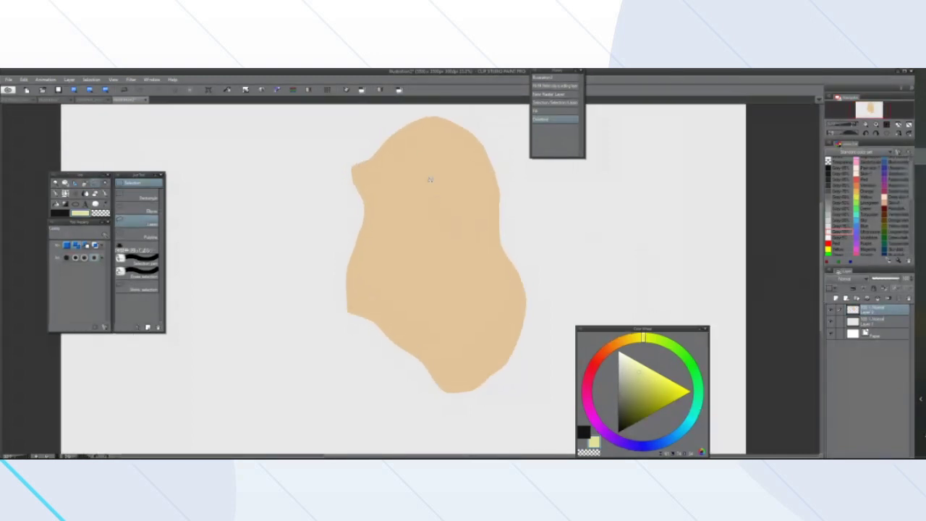
{"action": "scroll", "coordinate": [433, 196], "scroll_direction": "down", "scroll_amount": 4}
{"action": "scroll", "coordinate": [424, 174], "scroll_direction": "up", "scroll_amount": 4}
{"action": "scroll", "coordinate": [412, 159], "scroll_direction": "down", "scroll_amount": 1}
{"action": "scroll", "coordinate": [407, 186], "scroll_direction": "up", "scroll_amount": 1}
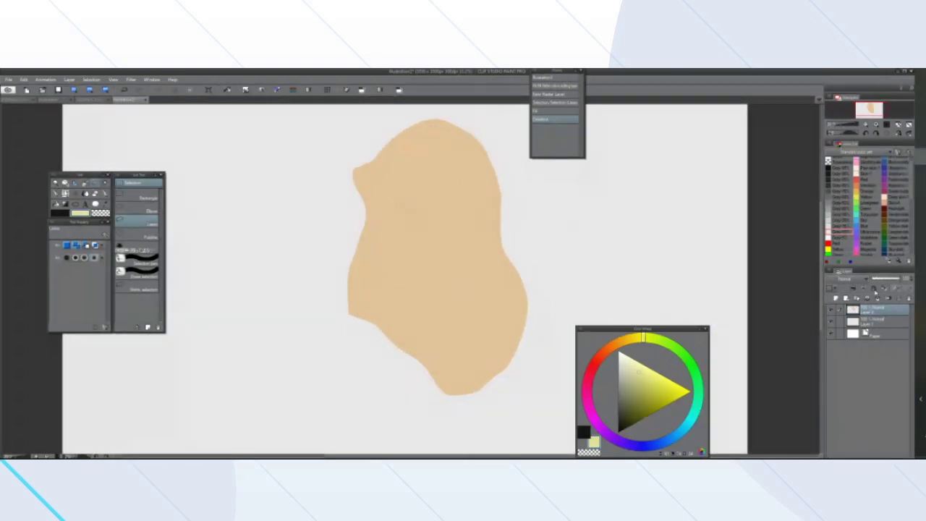
Add a new raster layer above the skin-toned shape and clip it to the layer below
{"action": "left_click", "coordinate": [886, 289]}
{"action": "left_click", "coordinate": [836, 299]}
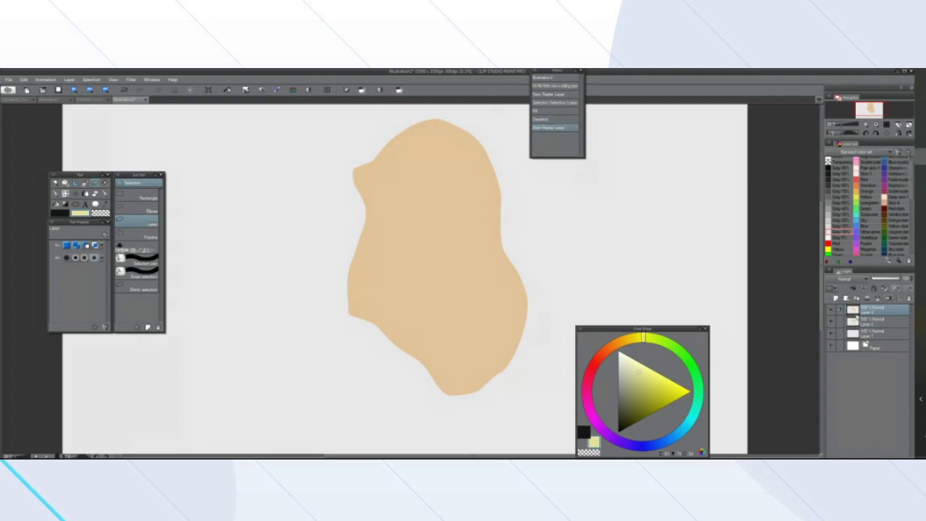
{"action": "right_click", "coordinate": [845, 304]}
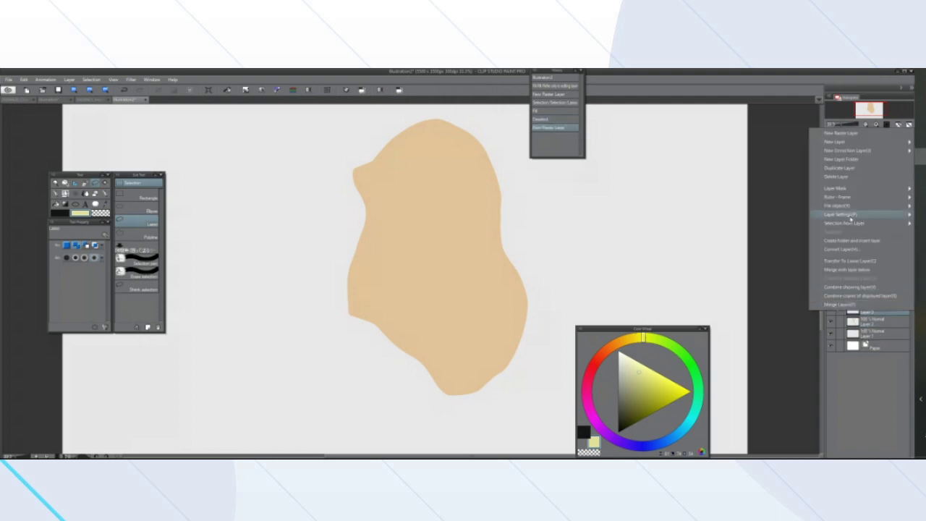
{"action": "left_click", "coordinate": [871, 310]}
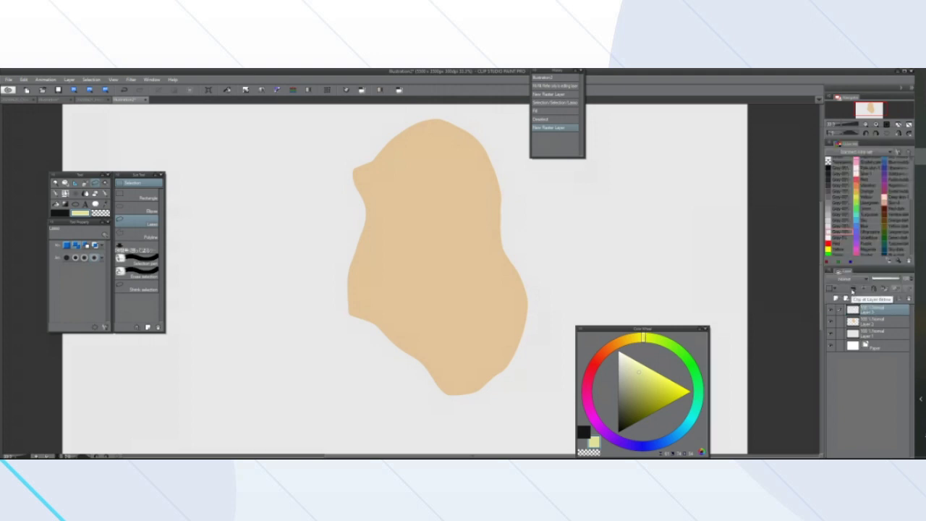
{"action": "left_click", "coordinate": [852, 291]}
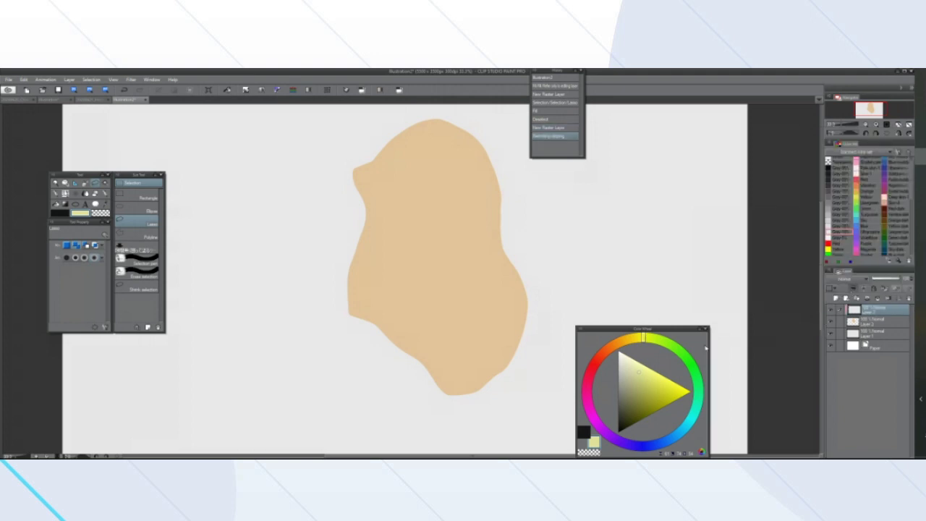
Pick a light red and paint a thick brush stroke across the skin-toned shape on the clipped layer
{"action": "left_click", "coordinate": [594, 366]}
{"action": "left_click", "coordinate": [661, 367]}
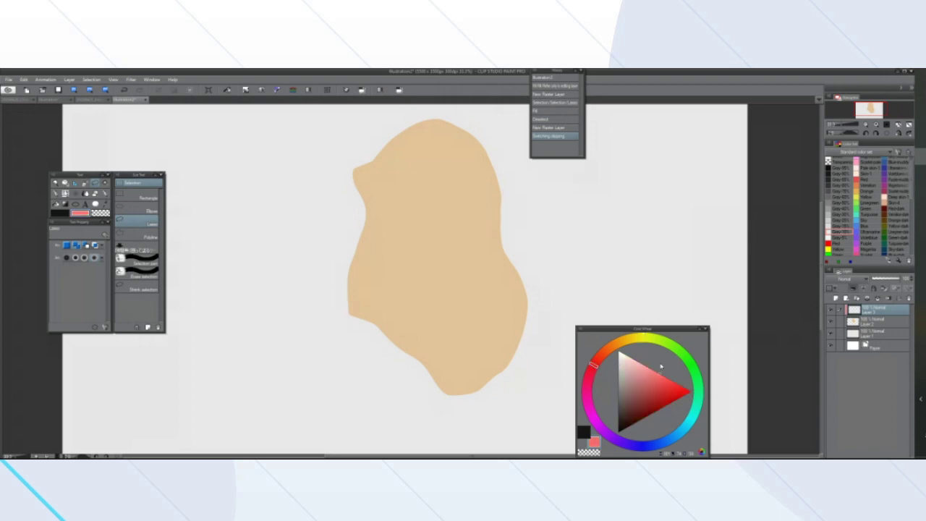
{"action": "key", "text": "b"}
{"action": "left_click_drag", "start_coordinate": [289, 217], "coordinate": [552, 216]}
Toggle the visibility of the clipped layer with the red band, and delete that layer
{"action": "left_click", "coordinate": [851, 321]}
{"action": "left_click", "coordinate": [831, 311]}
{"action": "left_click", "coordinate": [831, 312]}
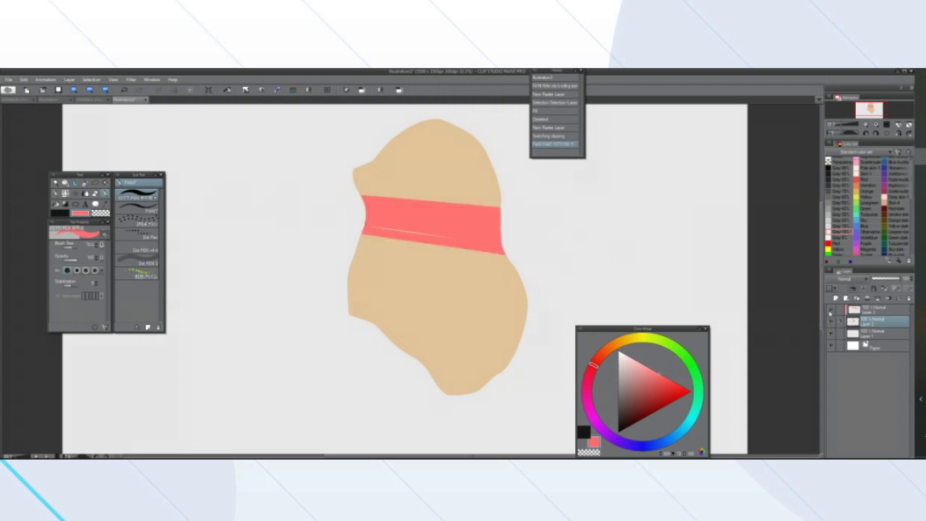
{"action": "left_click", "coordinate": [876, 309]}
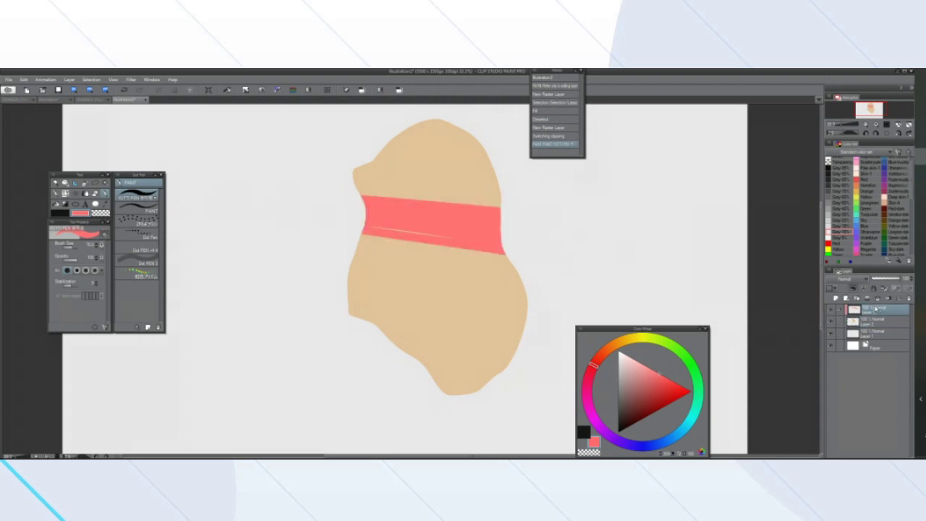
{"action": "left_click", "coordinate": [909, 299]}
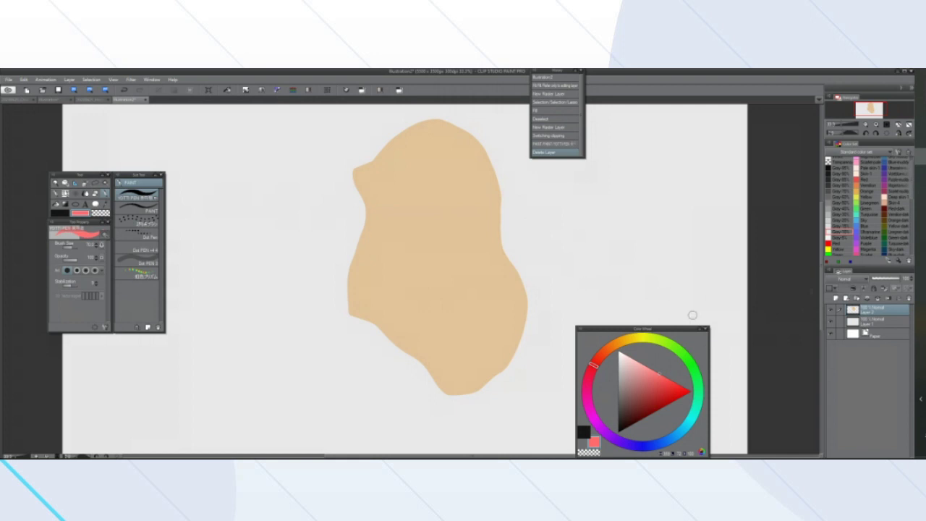
{"action": "left_click", "coordinate": [831, 310]}
{"action": "left_click", "coordinate": [831, 310]}
{"action": "scroll", "coordinate": [463, 266], "scroll_direction": "down", "scroll_amount": 1}
{"action": "scroll", "coordinate": [468, 256], "scroll_direction": "up", "scroll_amount": 1}
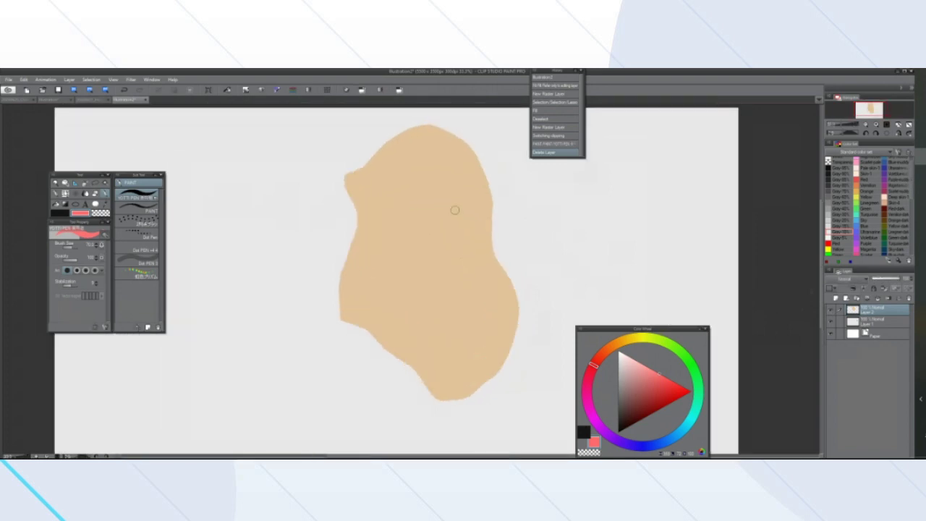
{"action": "scroll", "coordinate": [455, 210], "scroll_direction": "down", "scroll_amount": 2}
{"action": "scroll", "coordinate": [456, 209], "scroll_direction": "up", "scroll_amount": 3}
{"action": "scroll", "coordinate": [438, 196], "scroll_direction": "down", "scroll_amount": 1}
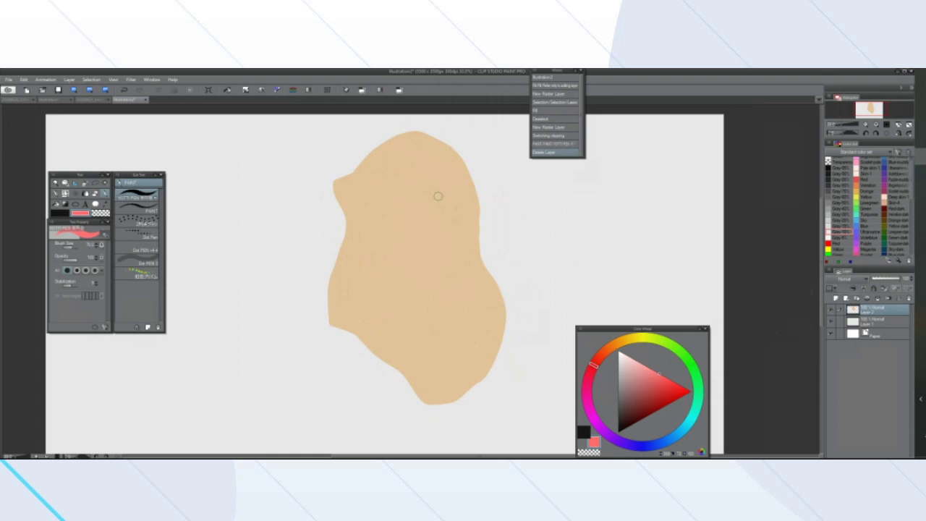
{"action": "scroll", "coordinate": [401, 201], "scroll_direction": "down", "scroll_amount": 1}
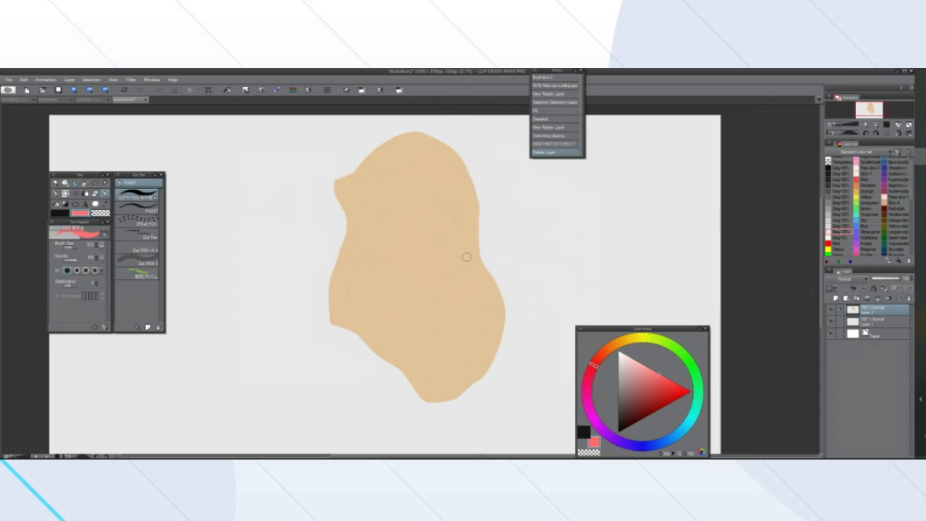
{"action": "scroll", "coordinate": [458, 258], "scroll_direction": "down", "scroll_amount": 1}
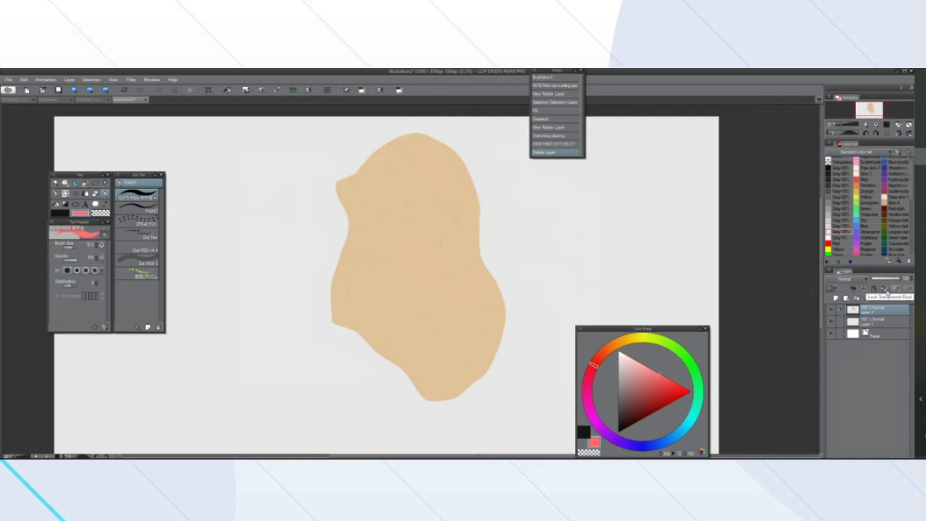
Lock the transparent pixels of the shape's layer at 100% opacity, and try a light red stroke across the shape before reverting it
{"action": "left_click", "coordinate": [887, 291]}
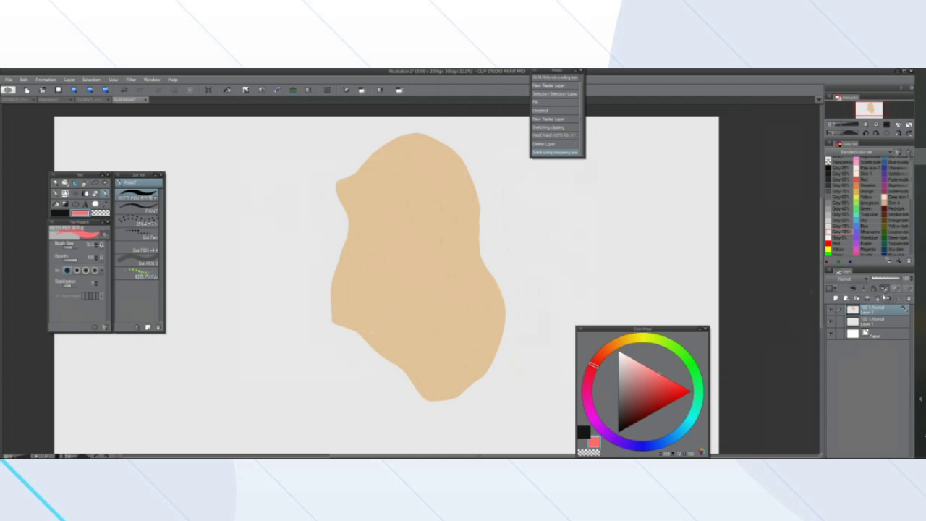
{"action": "left_click_drag", "start_coordinate": [887, 279], "coordinate": [916, 283]}
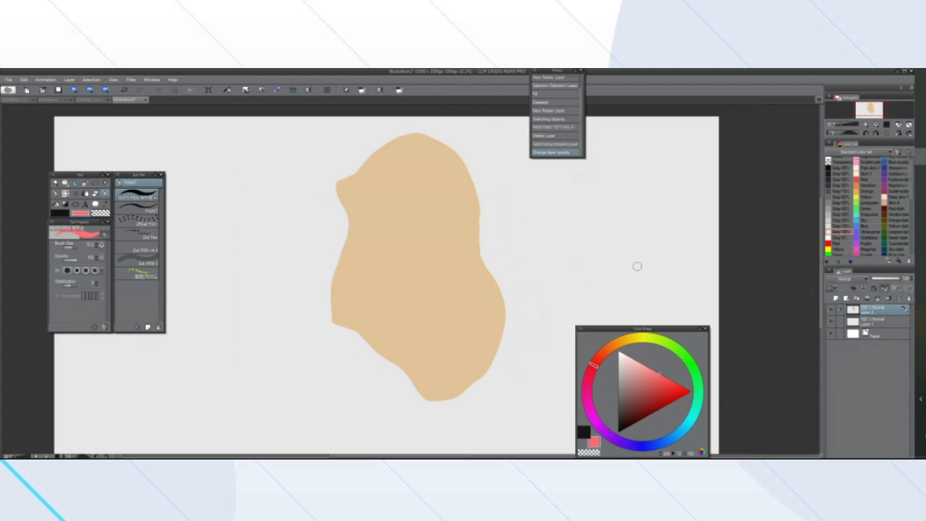
{"action": "mouse_move", "coordinate": [382, 248]}
{"action": "left_mouse_down"}
{"action": "mouse_move", "coordinate": [340, 260]}
{"action": "mouse_move", "coordinate": [481, 244]}
{"action": "left_mouse_up"}
{"action": "left_click", "coordinate": [540, 147]}
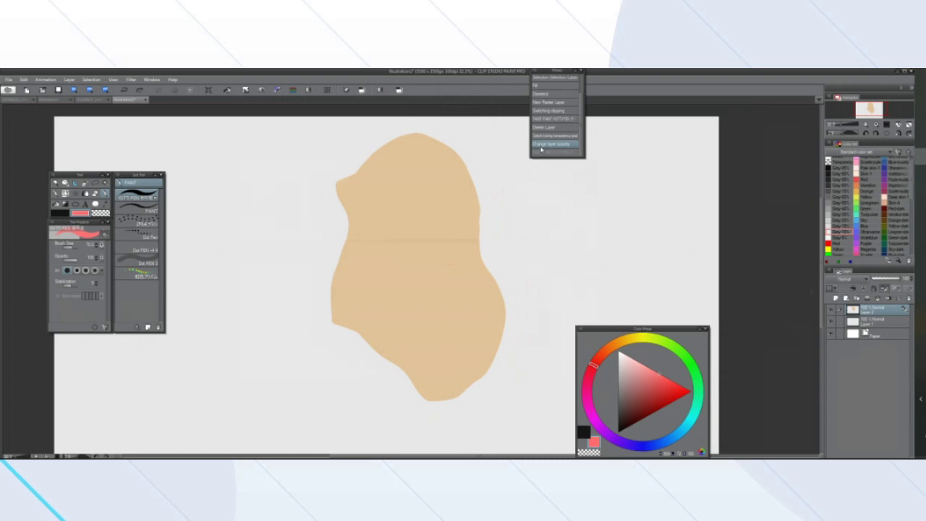
Choose a light orange and, with the transparency lock off, paint translucent strokes past the shape's sides using a very large blending brush
{"action": "left_click_drag", "start_coordinate": [624, 357], "coordinate": [610, 446]}
{"action": "left_click", "coordinate": [593, 441]}
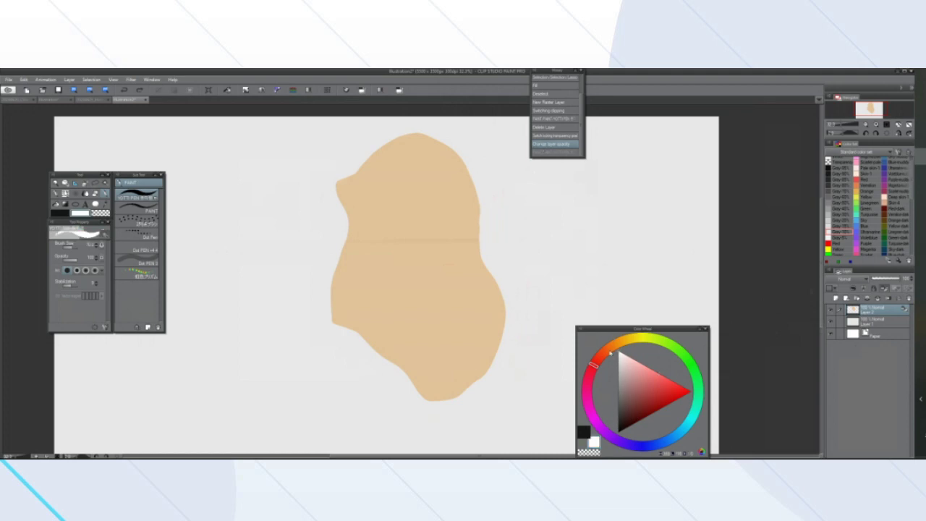
{"action": "mouse_move", "coordinate": [622, 394]}
{"action": "left_mouse_down"}
{"action": "mouse_move", "coordinate": [656, 389]}
{"action": "mouse_move", "coordinate": [639, 385]}
{"action": "mouse_move", "coordinate": [655, 377]}
{"action": "left_mouse_up"}
{"action": "left_click", "coordinate": [614, 354]}
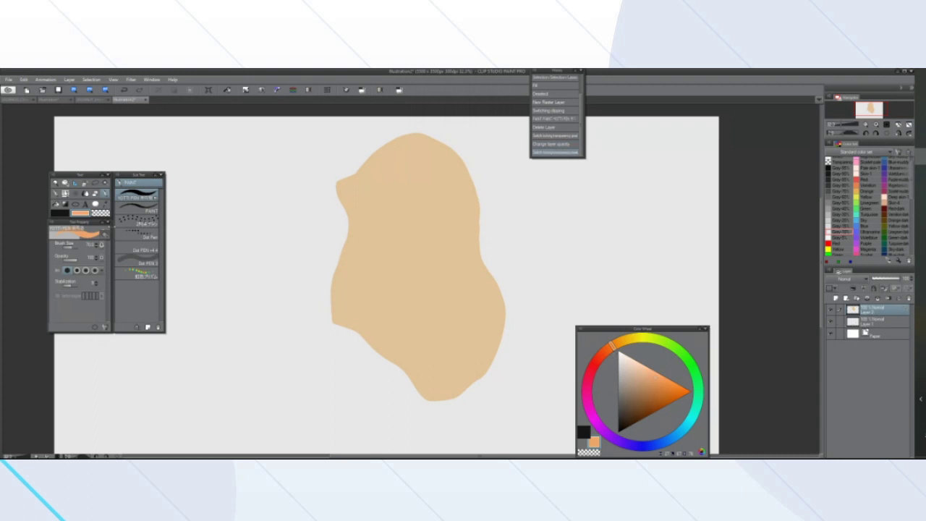
{"action": "left_click", "coordinate": [124, 210]}
{"action": "left_click_drag", "start_coordinate": [75, 251], "coordinate": [97, 249]}
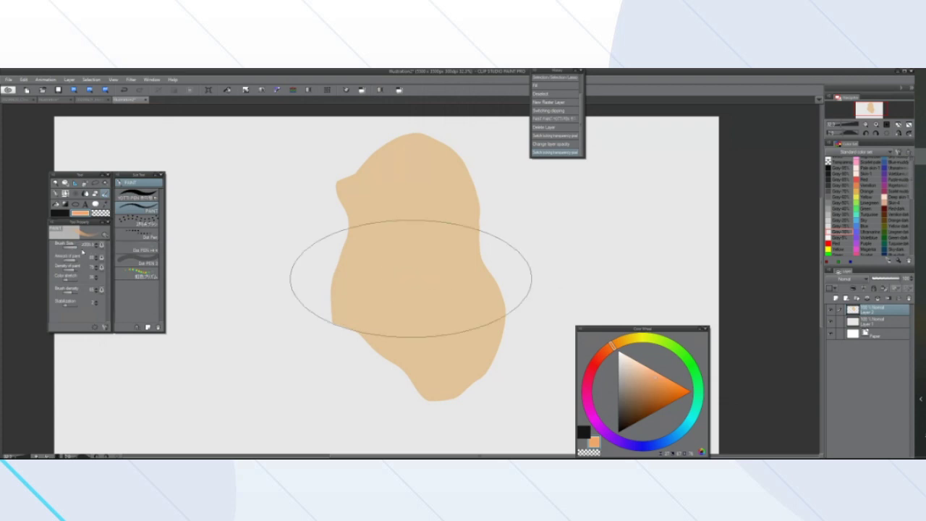
{"action": "mouse_move", "coordinate": [445, 249]}
{"action": "left_mouse_down"}
{"action": "mouse_move", "coordinate": [414, 251]}
{"action": "mouse_move", "coordinate": [486, 253]}
{"action": "mouse_move", "coordinate": [428, 242]}
{"action": "left_mouse_up"}
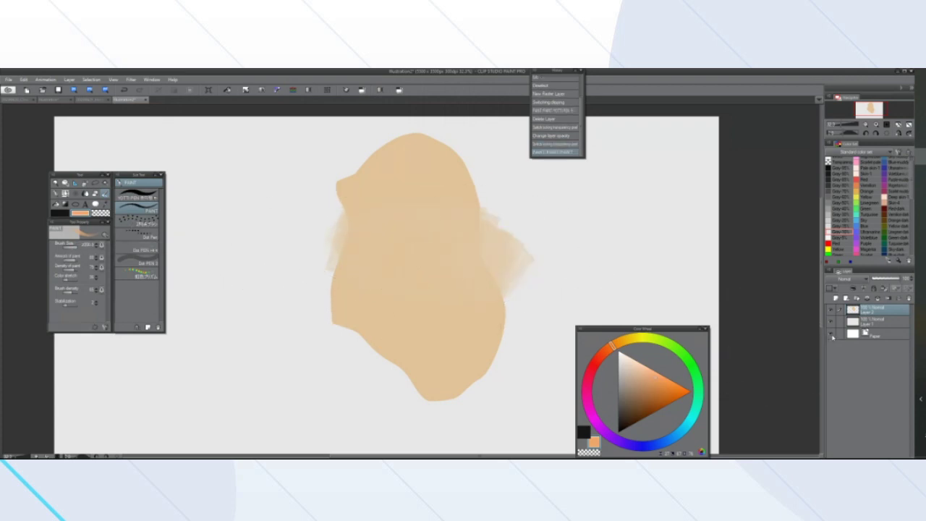
Hide Layer 1 and the paper layer, and examine the translucent paint at the shape's edges against the transparent background
{"action": "left_click", "coordinate": [831, 327]}
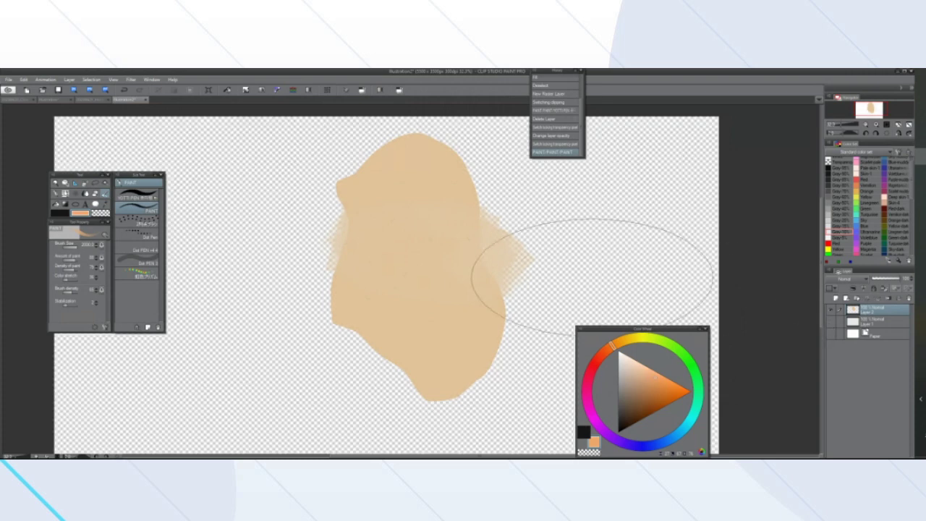
{"action": "scroll", "coordinate": [481, 246], "scroll_direction": "up", "scroll_amount": 1}
{"action": "scroll", "coordinate": [499, 260], "scroll_direction": "up", "scroll_amount": 2}
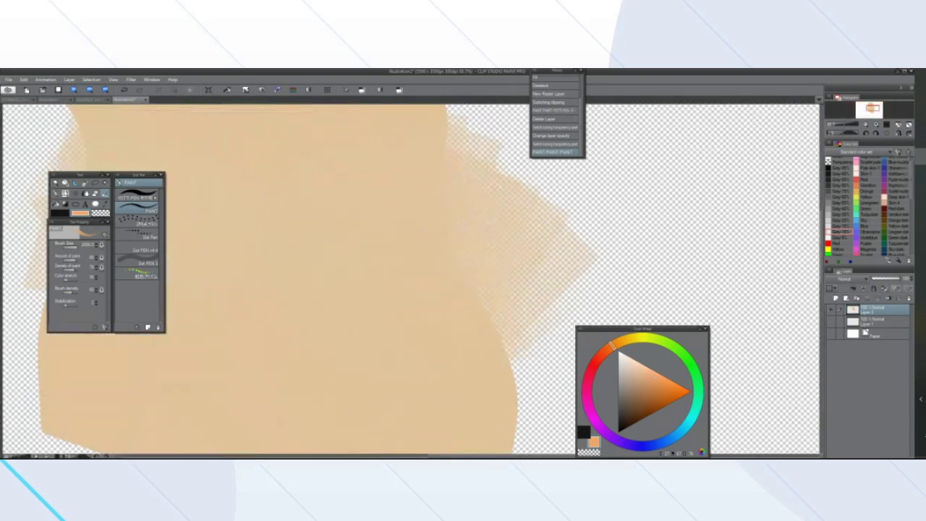
{"action": "scroll", "coordinate": [362, 248], "scroll_direction": "down", "scroll_amount": 4}
{"action": "scroll", "coordinate": [372, 260], "scroll_direction": "up", "scroll_amount": 4}
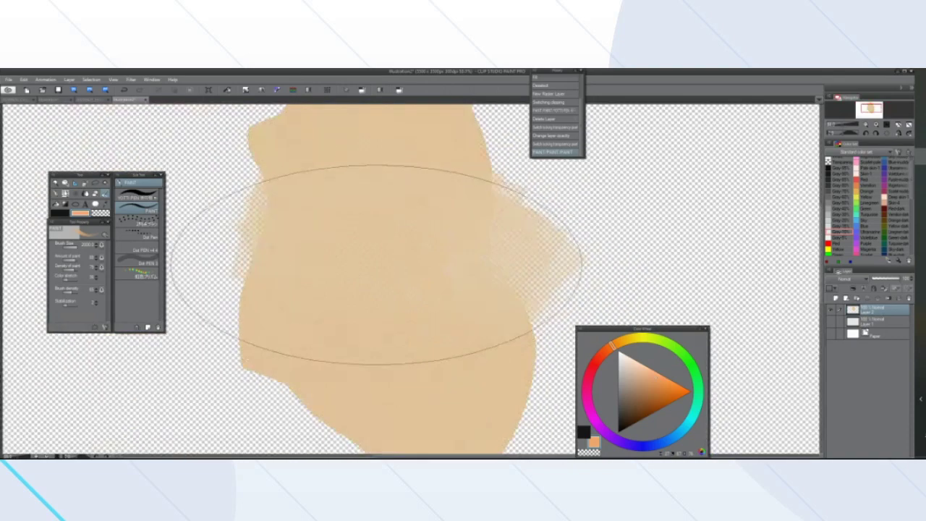
{"action": "scroll", "coordinate": [314, 248], "scroll_direction": "down", "scroll_amount": 1}
Lock the layer's transparent pixels again and paint wide black strokes across the shape and its translucent edges
{"action": "left_click", "coordinate": [885, 288]}
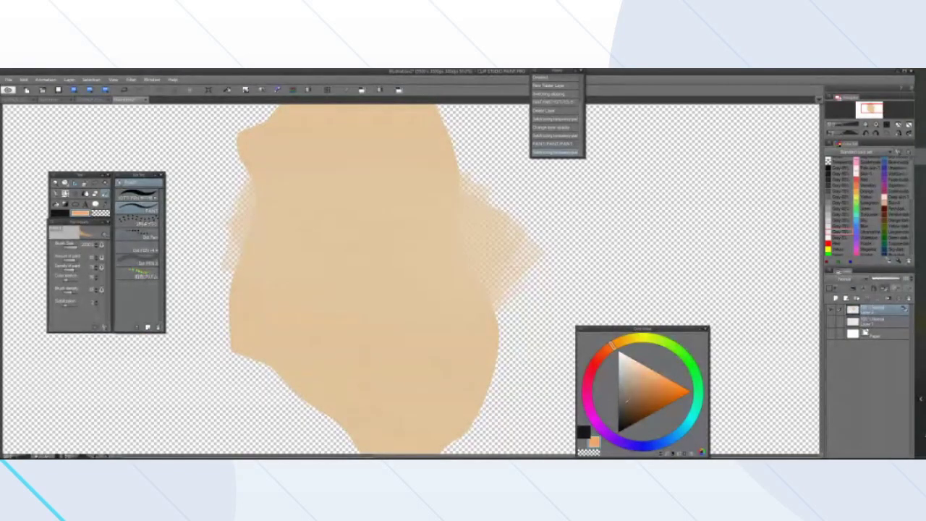
{"action": "left_click", "coordinate": [597, 360]}
{"action": "left_click_drag", "start_coordinate": [637, 409], "coordinate": [619, 431]}
{"action": "mouse_move", "coordinate": [434, 282]}
{"action": "left_mouse_down"}
{"action": "mouse_move", "coordinate": [563, 262]}
{"action": "mouse_move", "coordinate": [351, 211]}
{"action": "mouse_move", "coordinate": [43, 244]}
{"action": "left_mouse_up"}
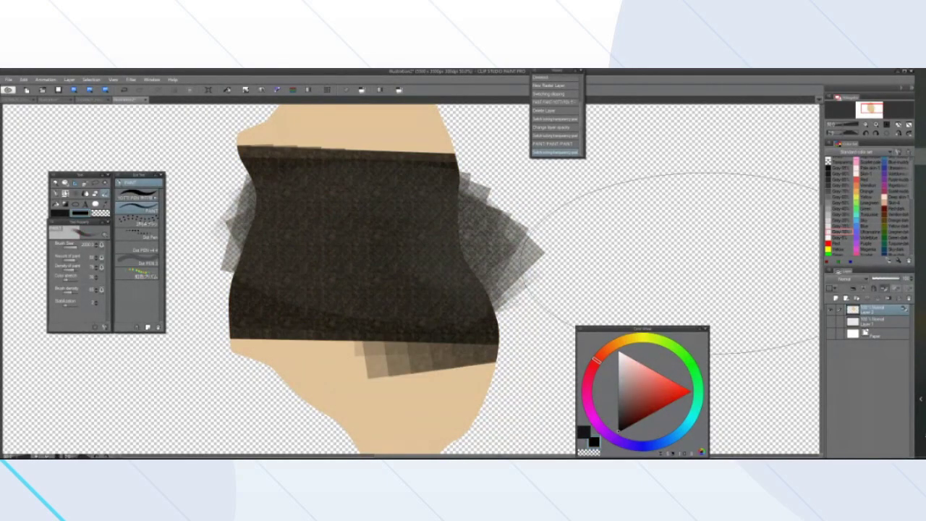
{"action": "mouse_move", "coordinate": [448, 253]}
{"action": "left_mouse_down"}
{"action": "mouse_move", "coordinate": [249, 268]}
{"action": "mouse_move", "coordinate": [804, 235]}
{"action": "left_mouse_up"}
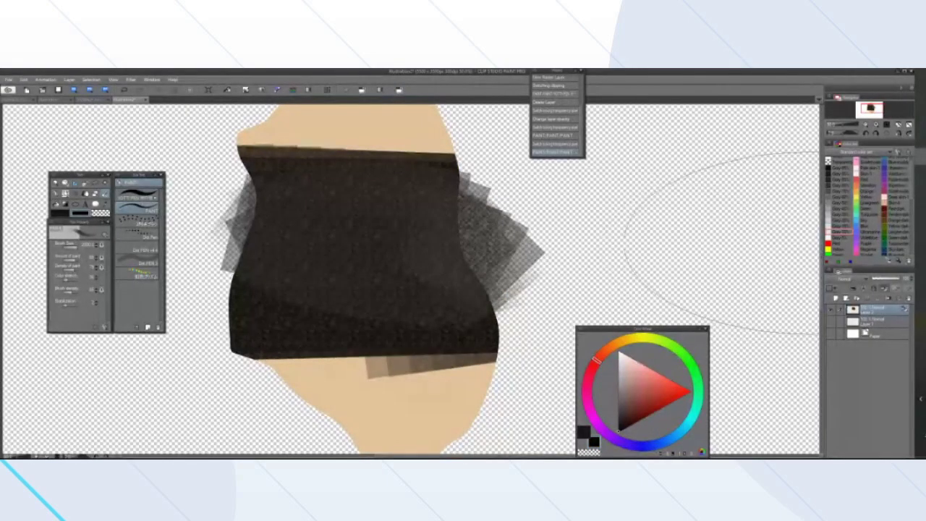
Examine the black paint on the translucent edges up close, and brush smaller black strokes over the shape's right edge
{"action": "scroll", "coordinate": [661, 200], "scroll_direction": "down", "scroll_amount": 2}
{"action": "scroll", "coordinate": [583, 199], "scroll_direction": "up", "scroll_amount": 1}
{"action": "scroll", "coordinate": [582, 199], "scroll_direction": "down", "scroll_amount": 2}
{"action": "scroll", "coordinate": [572, 188], "scroll_direction": "up", "scroll_amount": 4}
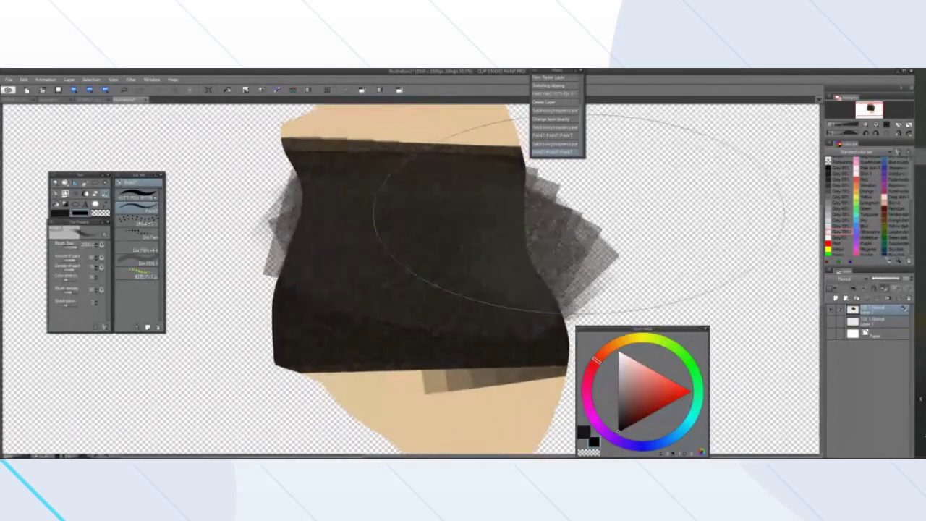
{"action": "scroll", "coordinate": [572, 226], "scroll_direction": "down", "scroll_amount": 3}
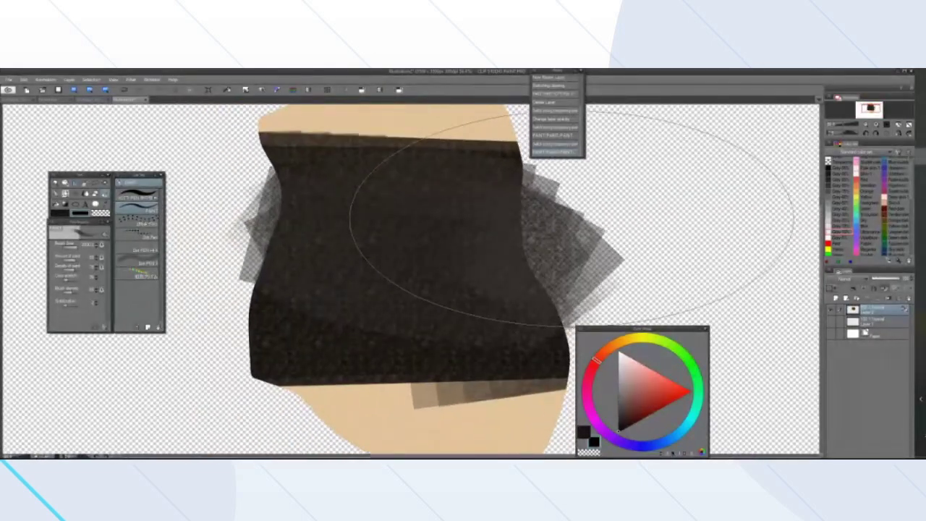
{"action": "scroll", "coordinate": [572, 225], "scroll_direction": "down", "scroll_amount": 1}
{"action": "scroll", "coordinate": [571, 226], "scroll_direction": "up", "scroll_amount": 4}
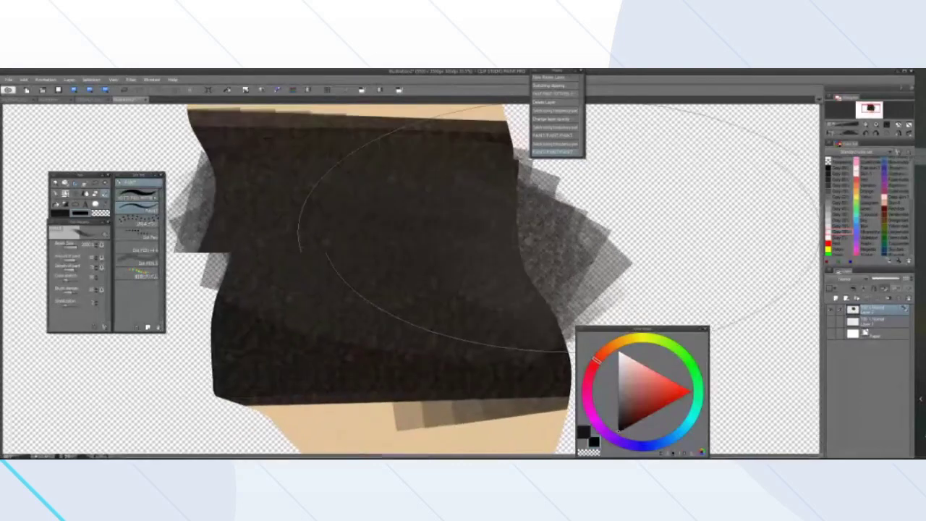
{"action": "scroll", "coordinate": [572, 226], "scroll_direction": "down", "scroll_amount": 3}
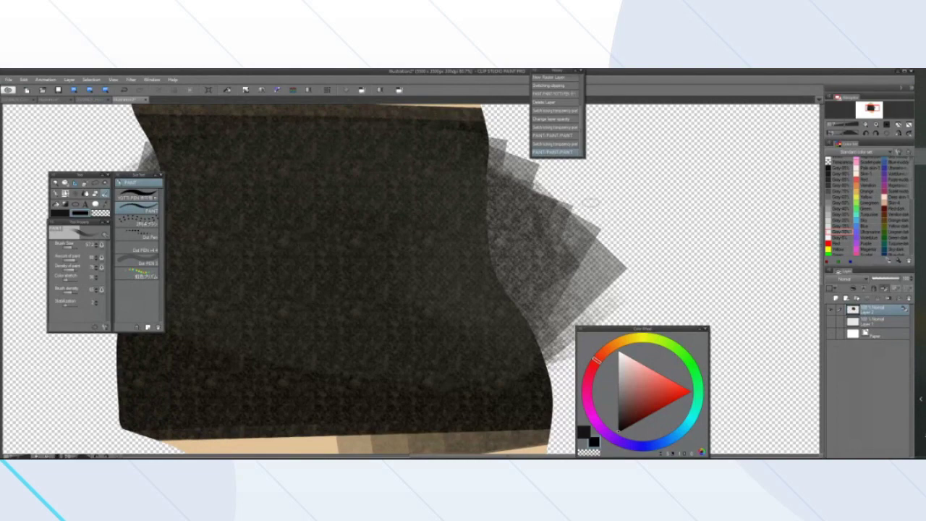
{"action": "mouse_move", "coordinate": [556, 264]}
{"action": "left_mouse_down"}
{"action": "mouse_move", "coordinate": [498, 169]}
{"action": "mouse_move", "coordinate": [523, 253]}
{"action": "mouse_move", "coordinate": [492, 178]}
{"action": "mouse_move", "coordinate": [500, 260]}
{"action": "mouse_move", "coordinate": [476, 259]}
{"action": "left_mouse_up"}
{"action": "scroll", "coordinate": [478, 260], "scroll_direction": "up", "scroll_amount": 1}
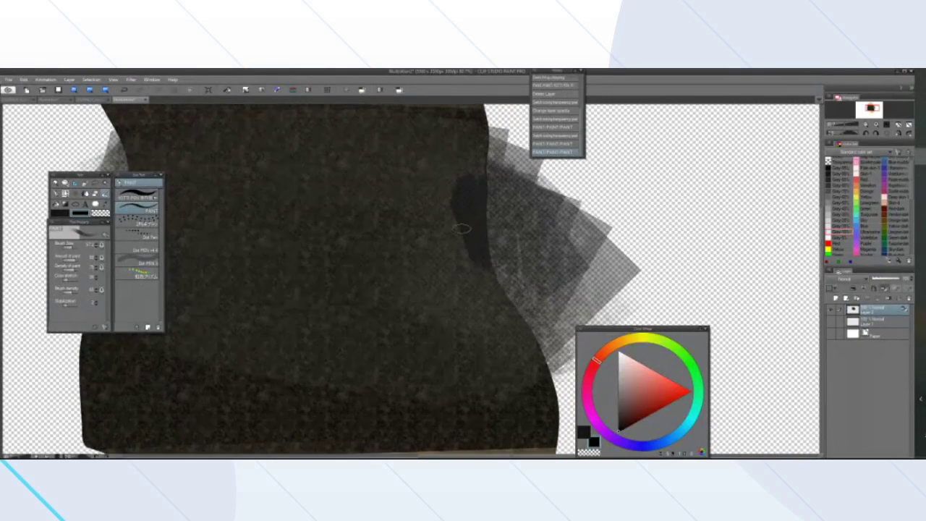
Revert the drawing to the history state of the new raster layer, and show Layer 1 and the paper layer again
{"action": "scroll", "coordinate": [464, 224], "scroll_direction": "down", "scroll_amount": 5}
{"action": "scroll", "coordinate": [470, 213], "scroll_direction": "up", "scroll_amount": 1}
{"action": "scroll", "coordinate": [510, 158], "scroll_direction": "down", "scroll_amount": 3}
{"action": "scroll", "coordinate": [558, 139], "scroll_direction": "up", "scroll_amount": 3}
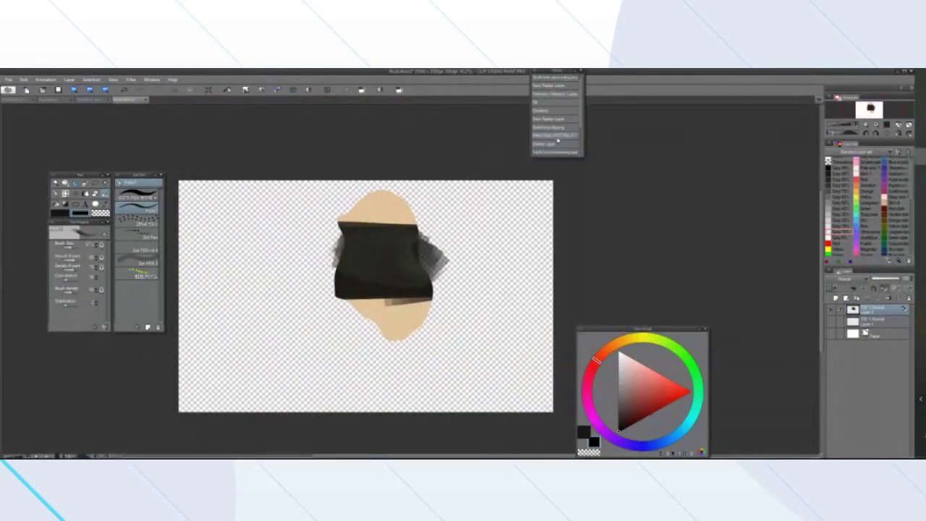
{"action": "left_click", "coordinate": [556, 129]}
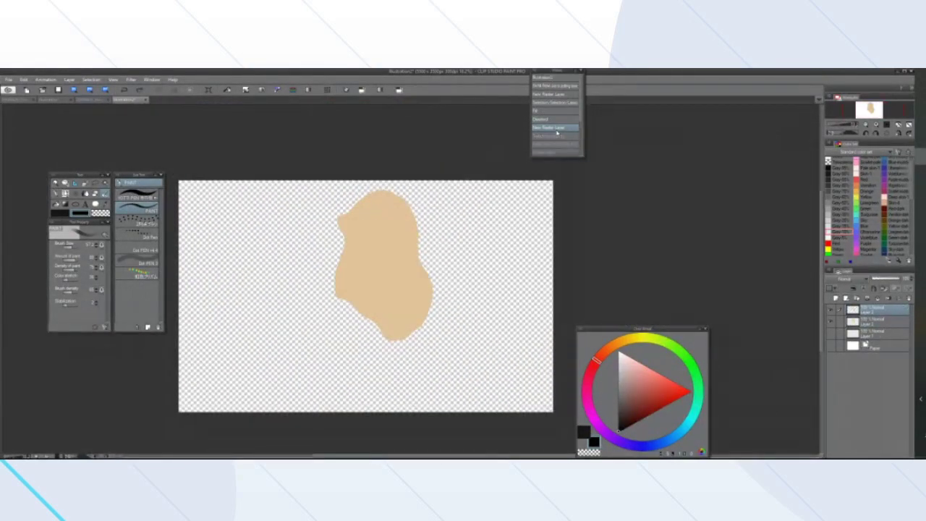
{"action": "left_click", "coordinate": [831, 347]}
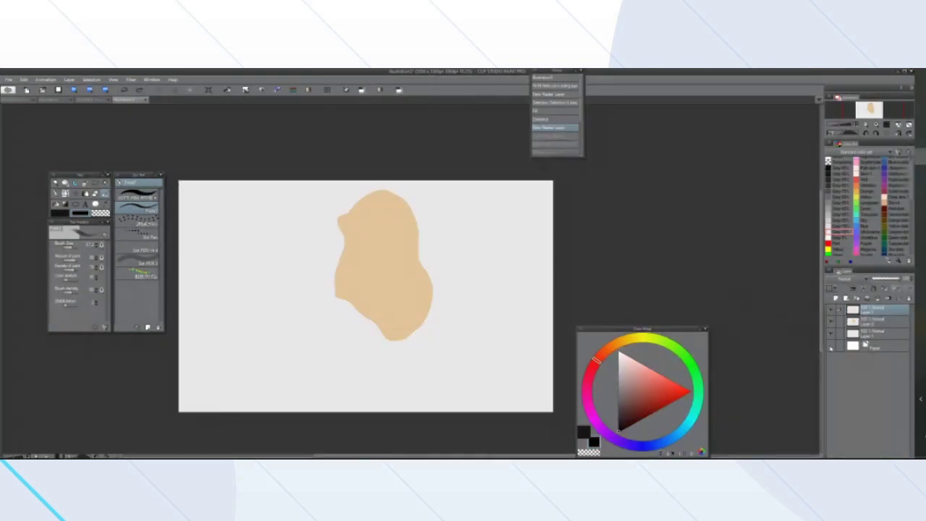
Delete the empty raster layer above the shape and lock the transparent pixels of the skin-toned shape's layer
{"action": "scroll", "coordinate": [381, 309], "scroll_direction": "down", "scroll_amount": 3}
{"action": "scroll", "coordinate": [381, 308], "scroll_direction": "up", "scroll_amount": 4}
{"action": "scroll", "coordinate": [381, 308], "scroll_direction": "down", "scroll_amount": 2}
{"action": "scroll", "coordinate": [382, 308], "scroll_direction": "up", "scroll_amount": 2}
{"action": "scroll", "coordinate": [382, 309], "scroll_direction": "down", "scroll_amount": 1}
{"action": "left_click", "coordinate": [887, 289]}
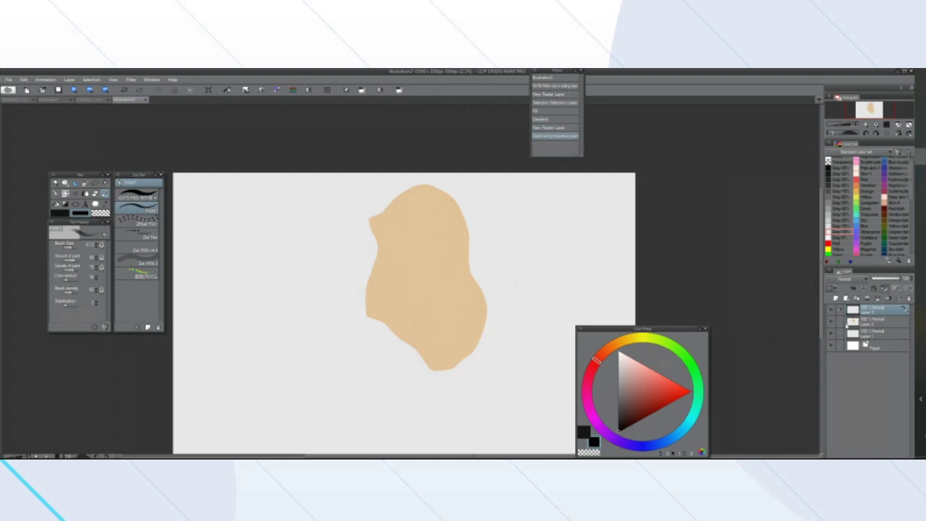
{"action": "left_click", "coordinate": [910, 298]}
{"action": "scroll", "coordinate": [529, 261], "scroll_direction": "down", "scroll_amount": 1}
{"action": "scroll", "coordinate": [453, 263], "scroll_direction": "up", "scroll_amount": 2}
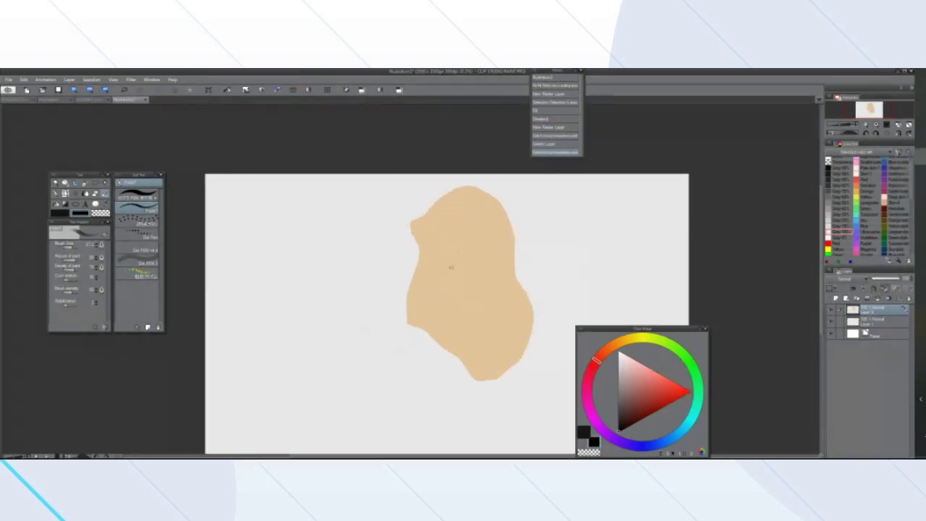
{"action": "scroll", "coordinate": [482, 314], "scroll_direction": "up", "scroll_amount": 1}
{"action": "scroll", "coordinate": [488, 310], "scroll_direction": "down", "scroll_amount": 1}
{"action": "scroll", "coordinate": [492, 314], "scroll_direction": "up", "scroll_amount": 2}
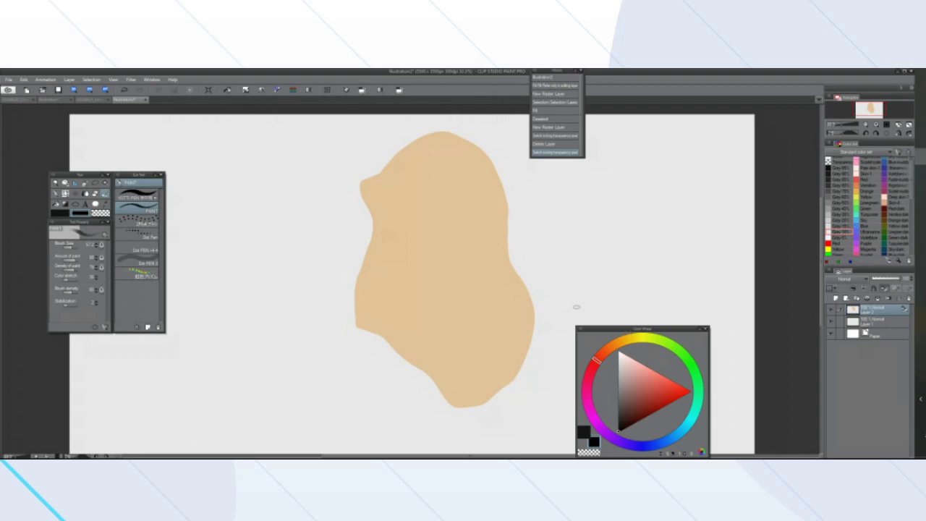
{"action": "scroll", "coordinate": [576, 307], "scroll_direction": "down", "scroll_amount": 4}
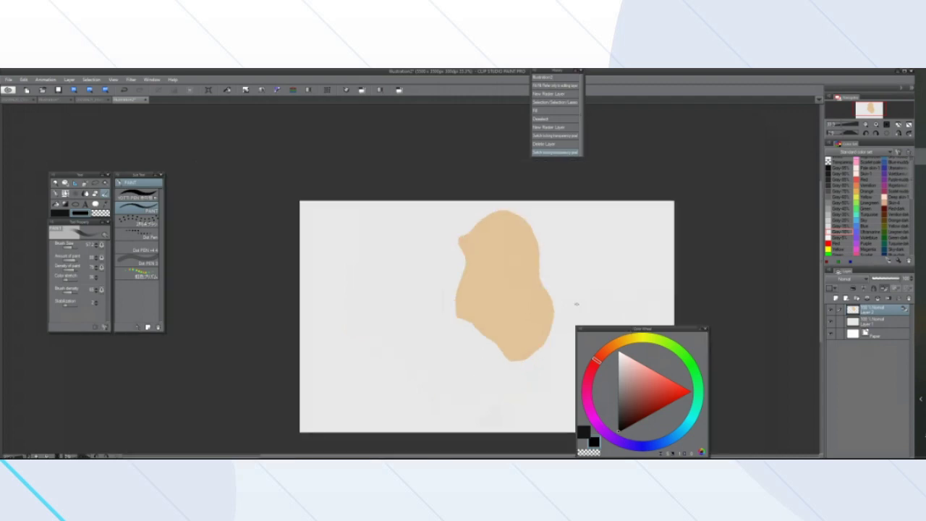
{"action": "scroll", "coordinate": [555, 307], "scroll_direction": "up", "scroll_amount": 2}
{"action": "scroll", "coordinate": [565, 297], "scroll_direction": "down", "scroll_amount": 1}
{"action": "scroll", "coordinate": [570, 294], "scroll_direction": "up", "scroll_amount": 3}
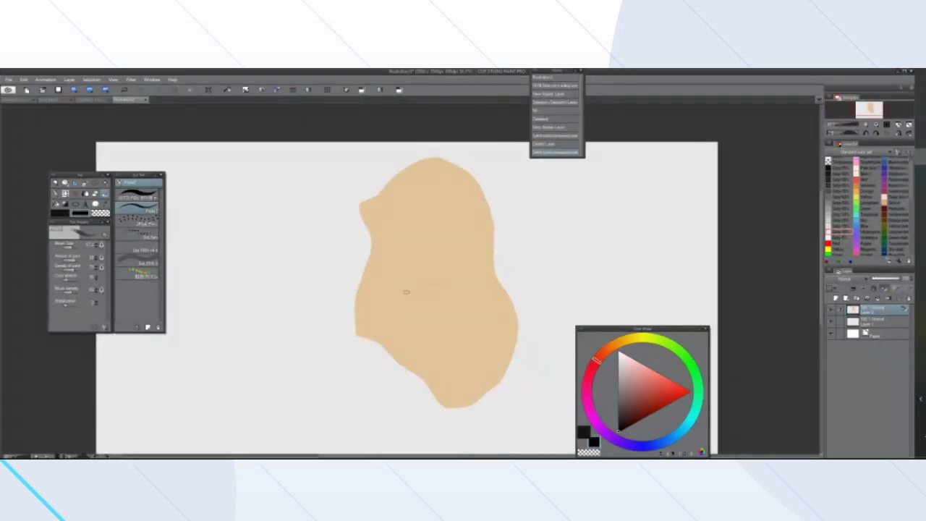
{"action": "scroll", "coordinate": [435, 290], "scroll_direction": "down", "scroll_amount": 1}
{"action": "scroll", "coordinate": [444, 297], "scroll_direction": "up", "scroll_amount": 2}
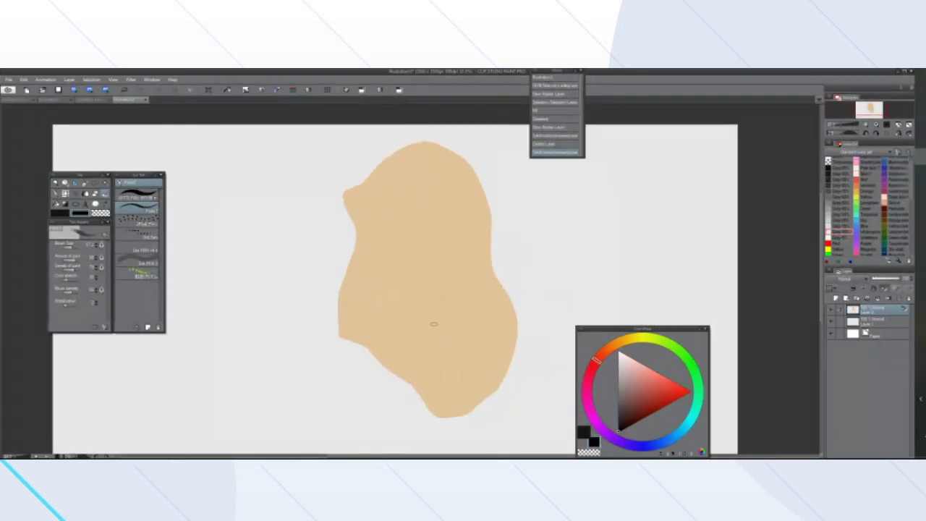
Sample the skin tone, shift its hue to green, lasso a winding area across the shape and beyond its edge, and fill it
{"action": "scroll", "coordinate": [434, 322], "scroll_direction": "up", "scroll_amount": 1}
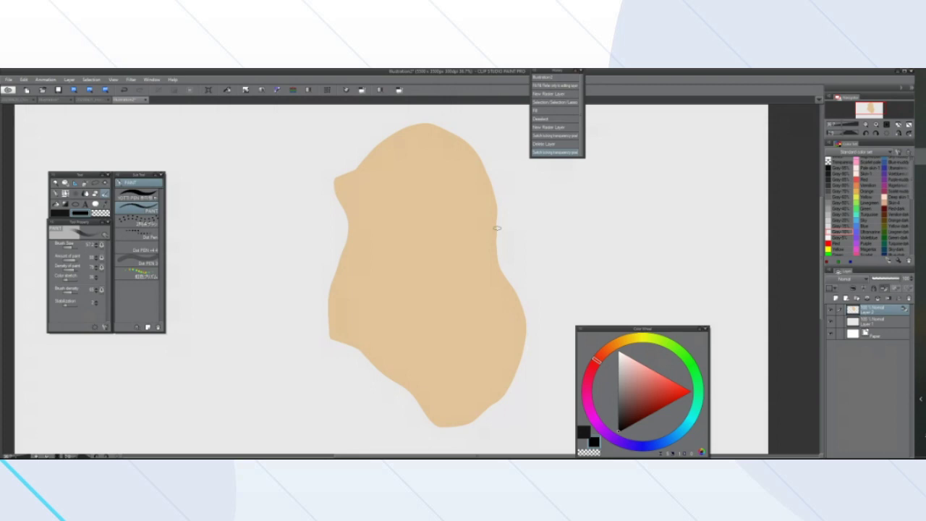
{"action": "left_click", "coordinate": [105, 186]}
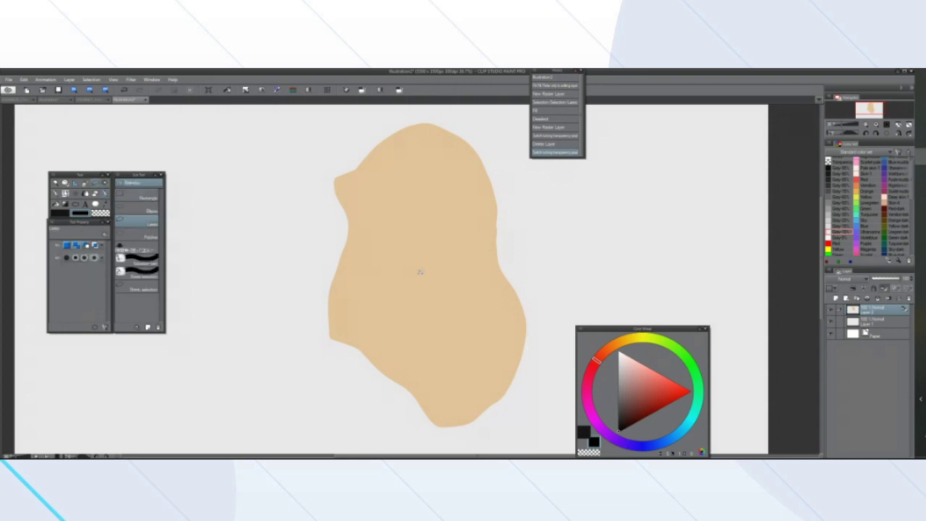
{"action": "scroll", "coordinate": [417, 271], "scroll_direction": "down", "scroll_amount": 1}
{"action": "left_click", "coordinate": [412, 271], "text": "alt"}
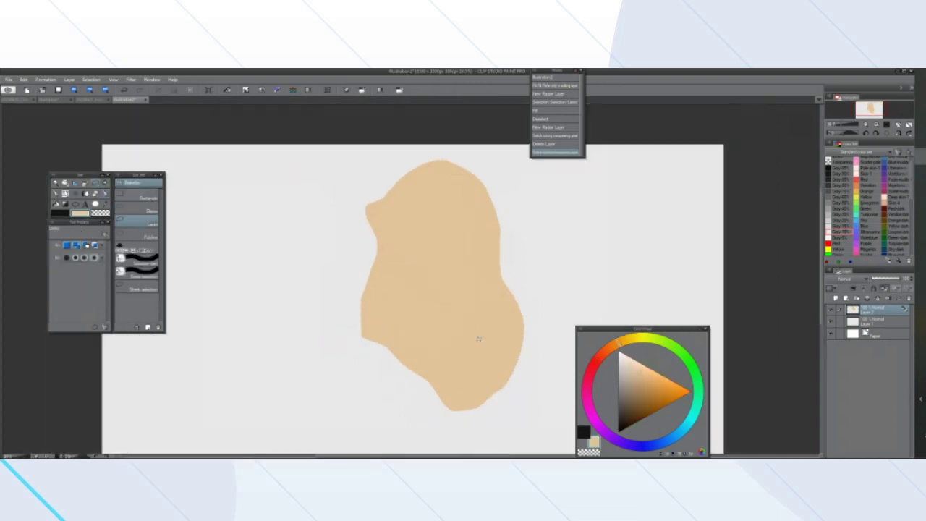
{"action": "scroll", "coordinate": [472, 325], "scroll_direction": "up", "scroll_amount": 1}
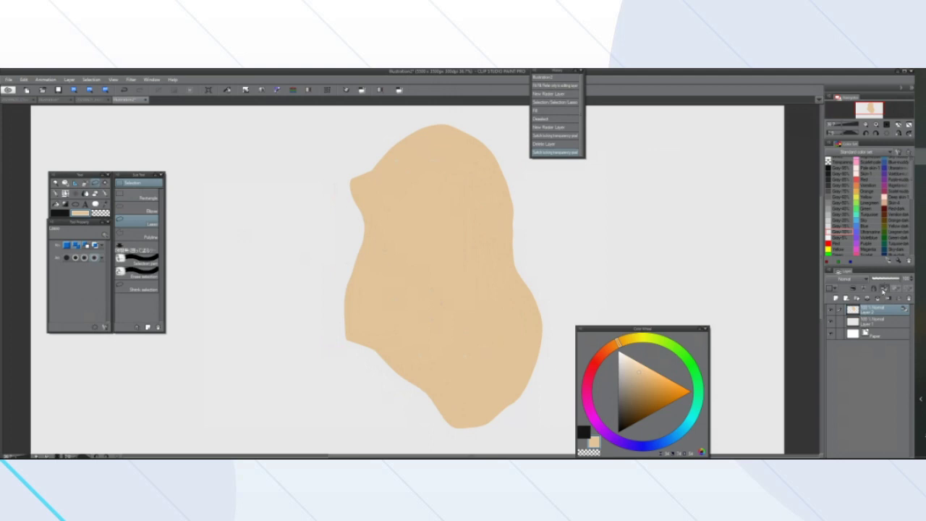
{"action": "mouse_move", "coordinate": [619, 349]}
{"action": "left_mouse_down"}
{"action": "mouse_move", "coordinate": [641, 336]}
{"action": "mouse_move", "coordinate": [673, 344]}
{"action": "left_mouse_up"}
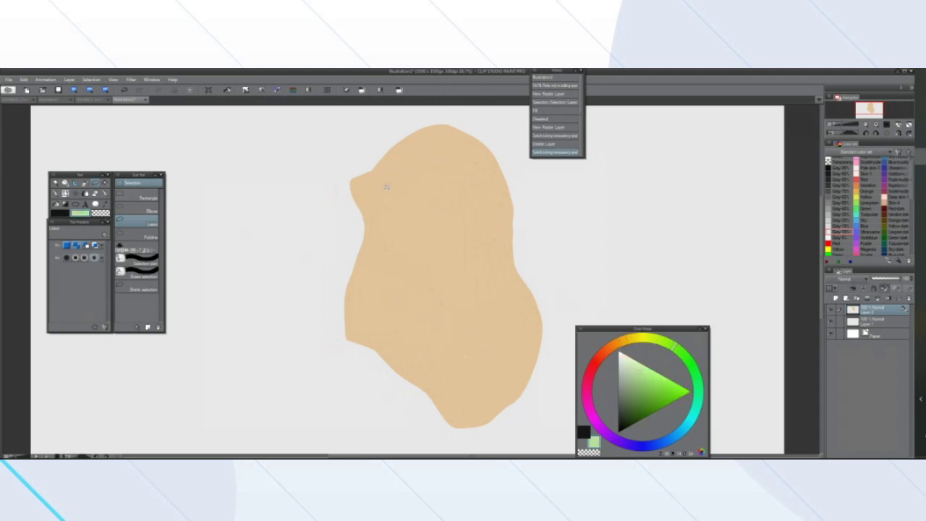
{"action": "mouse_move", "coordinate": [352, 183]}
{"action": "left_mouse_down"}
{"action": "mouse_move", "coordinate": [384, 226]}
{"action": "mouse_move", "coordinate": [388, 267]}
{"action": "mouse_move", "coordinate": [414, 273]}
{"action": "mouse_move", "coordinate": [392, 211]}
{"action": "mouse_move", "coordinate": [399, 202]}
{"action": "mouse_move", "coordinate": [421, 215]}
{"action": "mouse_move", "coordinate": [403, 242]}
{"action": "mouse_move", "coordinate": [414, 256]}
{"action": "mouse_move", "coordinate": [461, 257]}
{"action": "mouse_move", "coordinate": [470, 276]}
{"action": "mouse_move", "coordinate": [444, 300]}
{"action": "mouse_move", "coordinate": [378, 271]}
{"action": "mouse_move", "coordinate": [341, 323]}
{"action": "mouse_move", "coordinate": [391, 307]}
{"action": "mouse_move", "coordinate": [398, 343]}
{"action": "mouse_move", "coordinate": [418, 370]}
{"action": "mouse_move", "coordinate": [467, 393]}
{"action": "mouse_move", "coordinate": [532, 380]}
{"action": "mouse_move", "coordinate": [563, 300]}
{"action": "mouse_move", "coordinate": [549, 201]}
{"action": "mouse_move", "coordinate": [503, 137]}
{"action": "mouse_move", "coordinate": [463, 114]}
{"action": "mouse_move", "coordinate": [315, 152]}
{"action": "mouse_move", "coordinate": [308, 194]}
{"action": "left_mouse_up"}
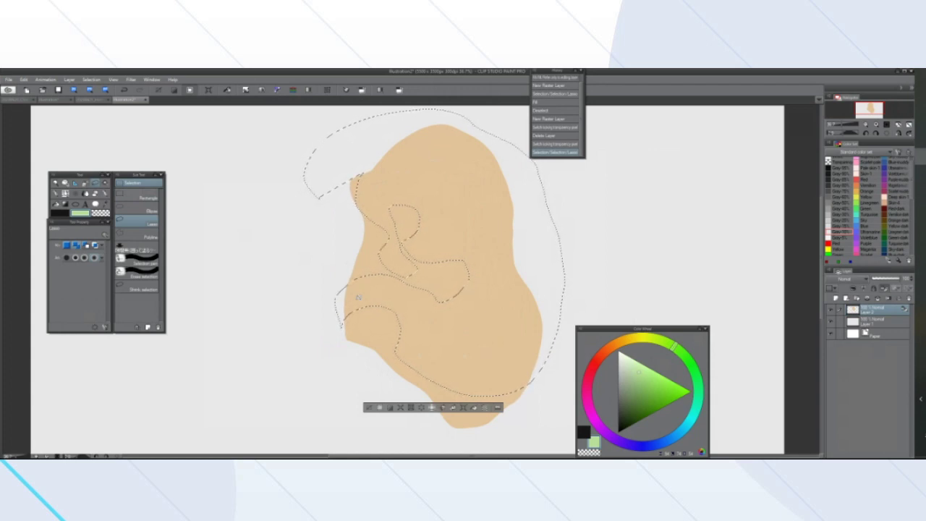
{"action": "left_click", "coordinate": [475, 409]}
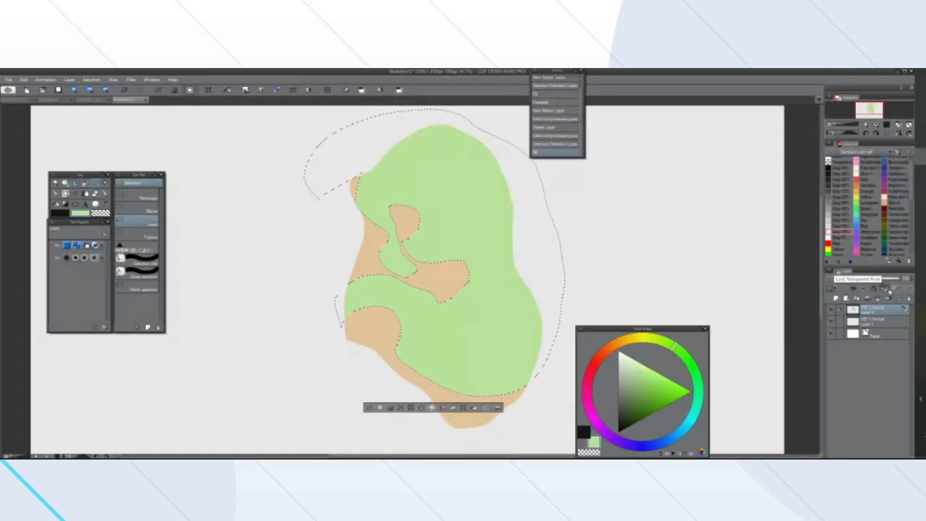
Shift the color's hue to yellow-green, refill the lassoed area with it, and deselect
{"action": "left_click", "coordinate": [888, 291]}
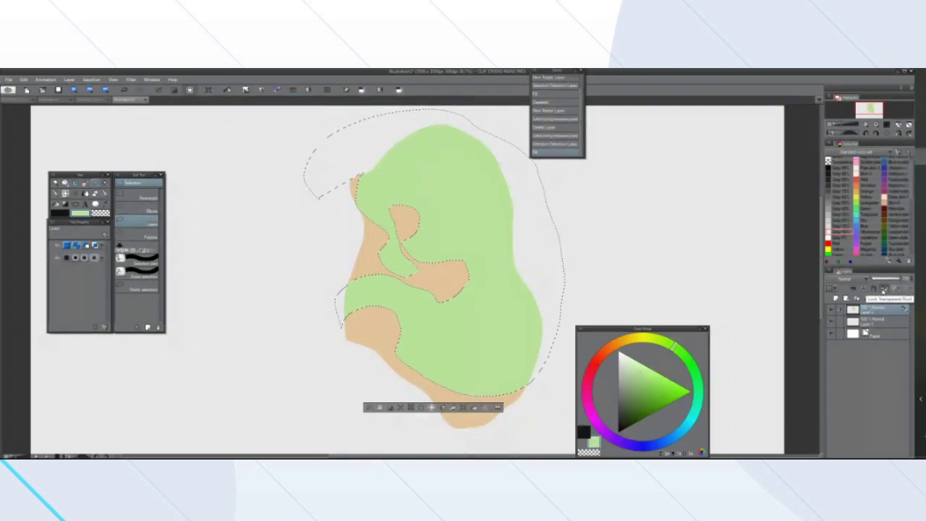
{"action": "left_click", "coordinate": [884, 290]}
{"action": "left_click_drag", "start_coordinate": [609, 348], "coordinate": [618, 343]}
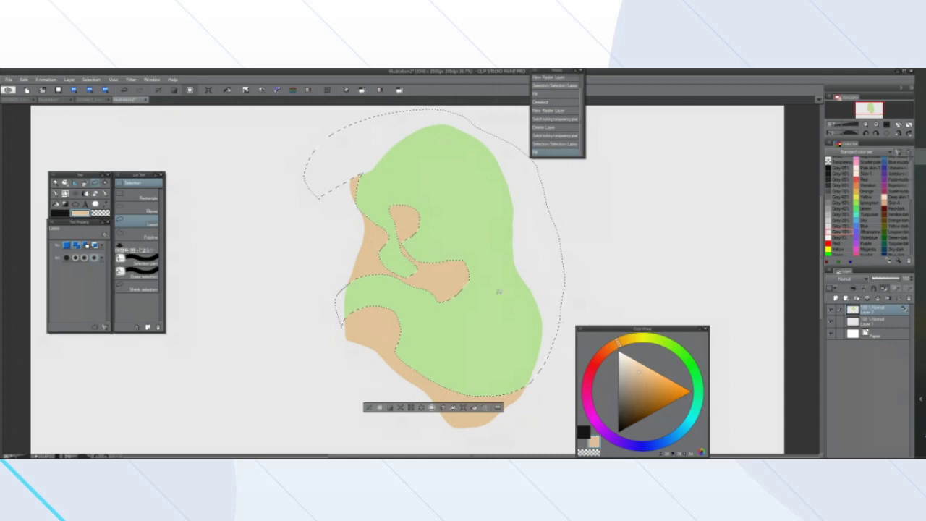
{"action": "left_click", "coordinate": [660, 340]}
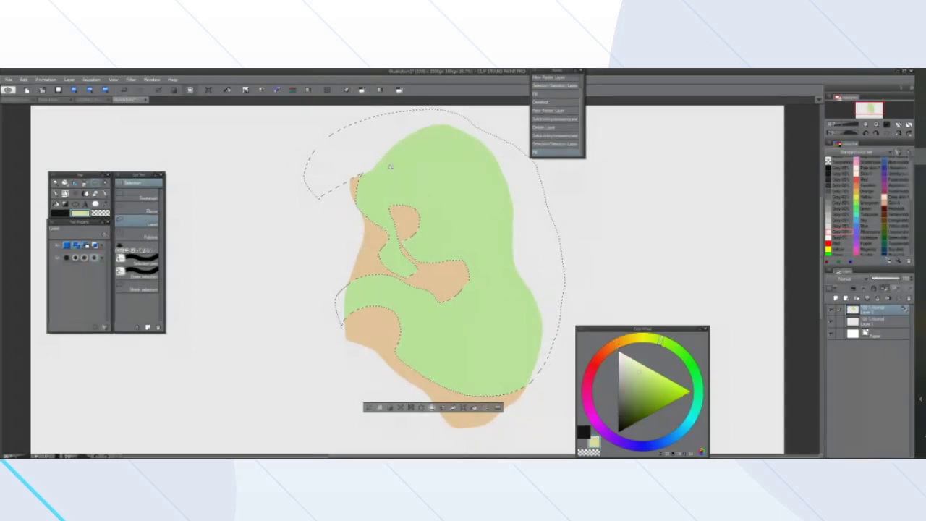
{"action": "left_click", "coordinate": [475, 408]}
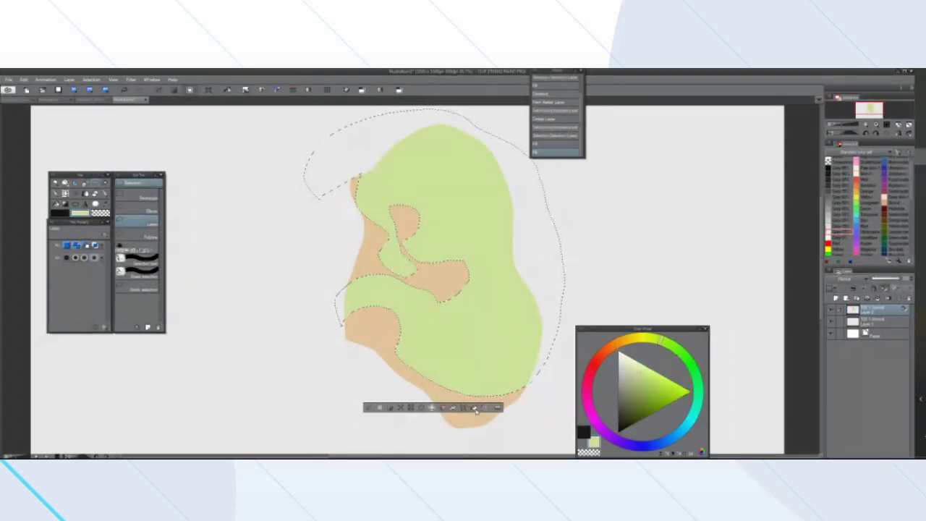
{"action": "left_click", "coordinate": [367, 409]}
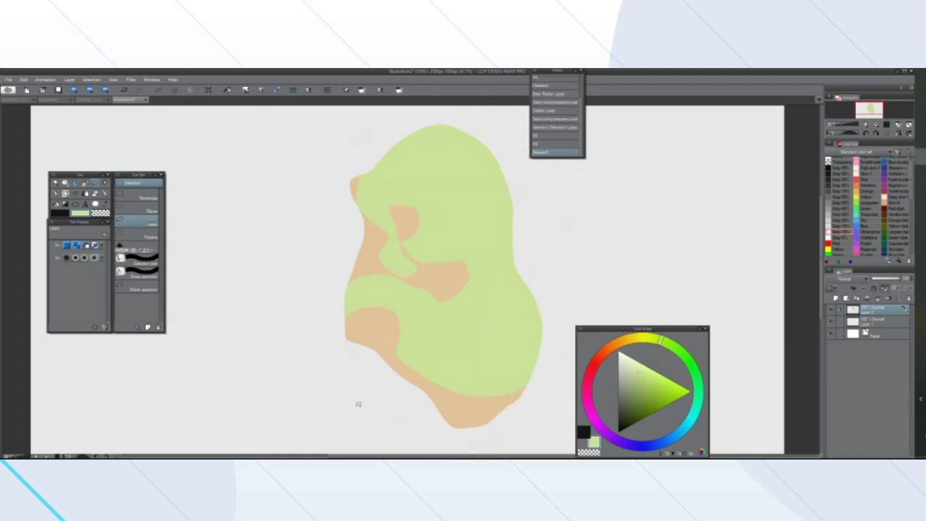
Examine the green and skin-toned areas of the shape at several zoom levels
{"action": "scroll", "coordinate": [290, 348], "scroll_direction": "down", "scroll_amount": 2}
{"action": "scroll", "coordinate": [312, 368], "scroll_direction": "up", "scroll_amount": 1}
{"action": "scroll", "coordinate": [301, 372], "scroll_direction": "down", "scroll_amount": 3}
{"action": "scroll", "coordinate": [311, 384], "scroll_direction": "up", "scroll_amount": 5}
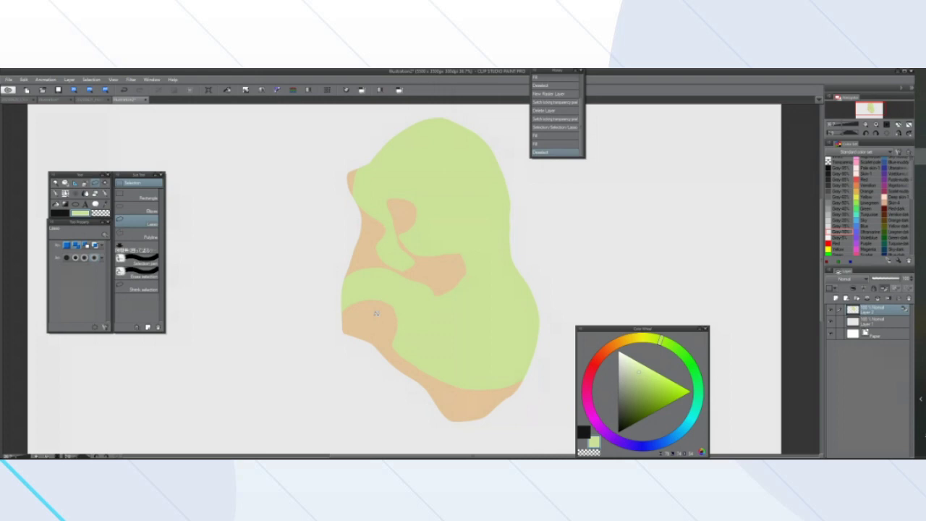
{"action": "scroll", "coordinate": [368, 286], "scroll_direction": "down", "scroll_amount": 6}
{"action": "scroll", "coordinate": [345, 297], "scroll_direction": "up", "scroll_amount": 5}
{"action": "scroll", "coordinate": [402, 212], "scroll_direction": "down", "scroll_amount": 3}
{"action": "scroll", "coordinate": [393, 187], "scroll_direction": "up", "scroll_amount": 2}
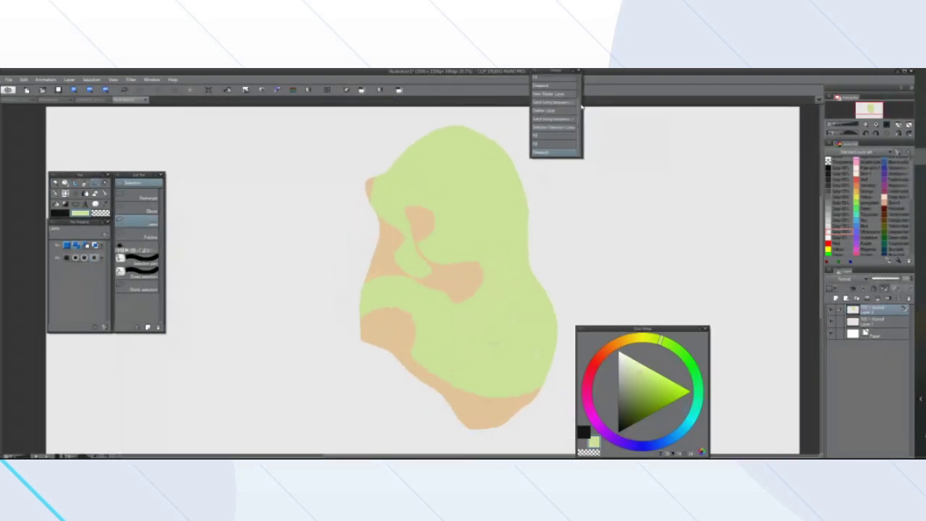
Review the earlier history states, from the original shape fill through the lasso selection, and return to the latest state
{"action": "left_click", "coordinate": [556, 78]}
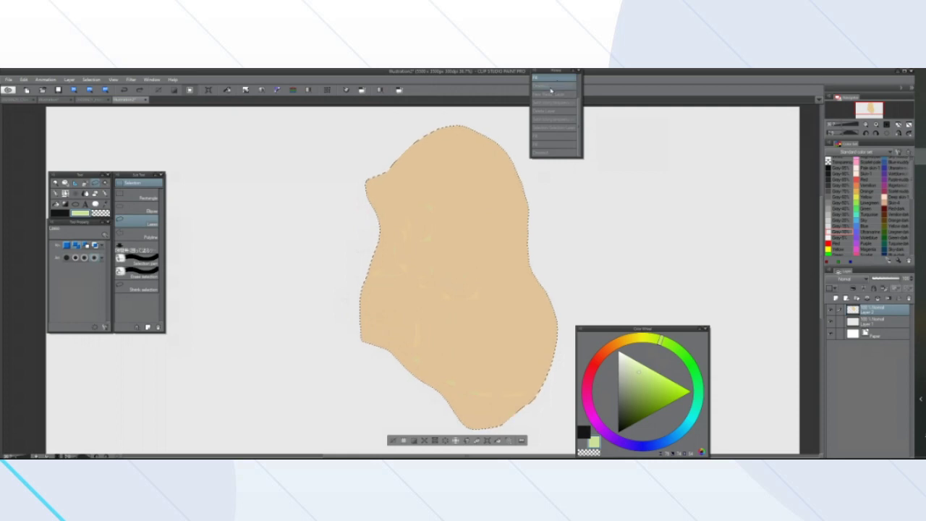
{"action": "left_click", "coordinate": [553, 87]}
{"action": "left_click", "coordinate": [556, 95]}
{"action": "left_click", "coordinate": [554, 103]}
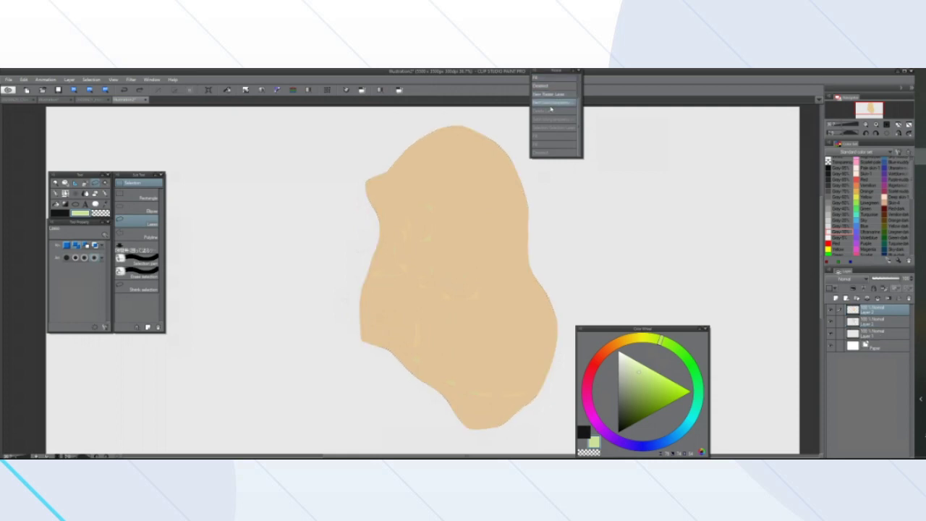
{"action": "left_click", "coordinate": [553, 111]}
{"action": "left_click", "coordinate": [557, 105]}
{"action": "left_click", "coordinate": [556, 109]}
{"action": "left_click", "coordinate": [557, 127]}
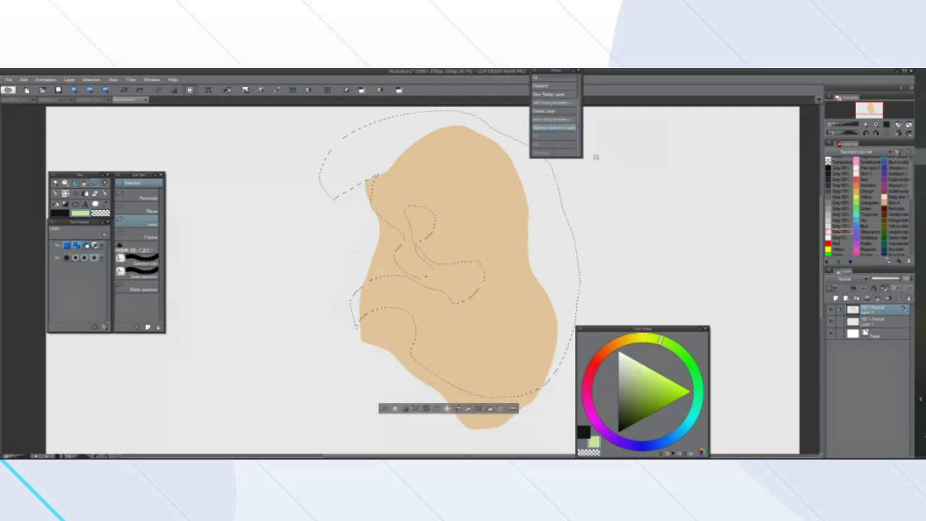
{"action": "left_click", "coordinate": [555, 152]}
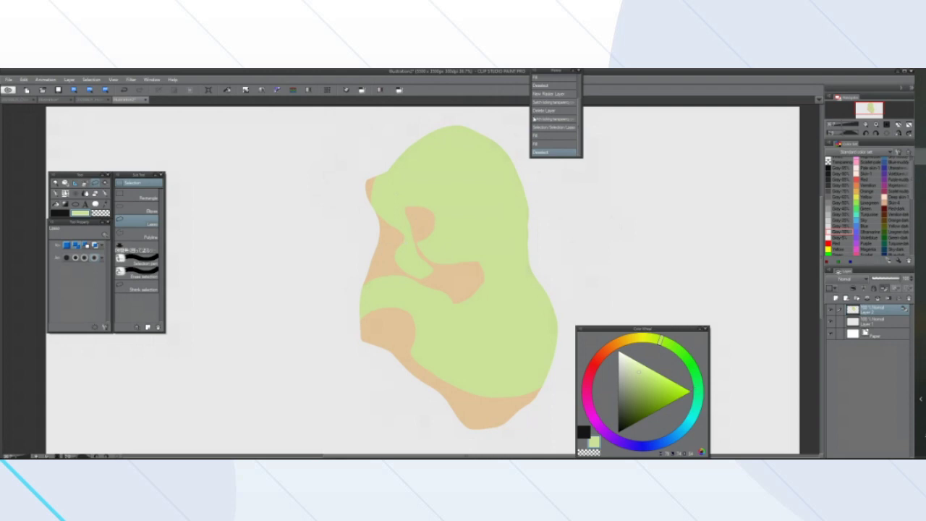
{"action": "left_click", "coordinate": [544, 86]}
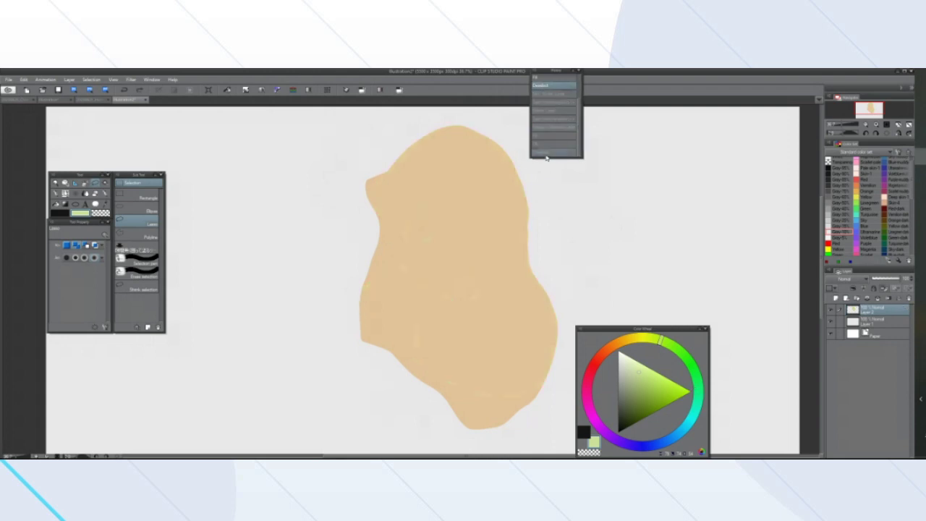
Duplicate the two-colored shape's layer, hide the original, and set the drawing color's hue back to orange for the skin tone
{"action": "right_click", "coordinate": [873, 313]}
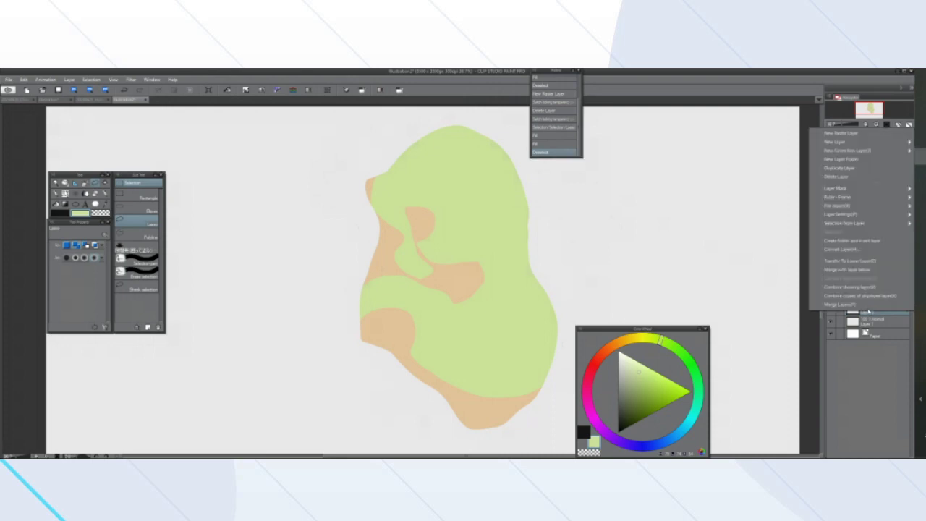
{"action": "left_click", "coordinate": [842, 168]}
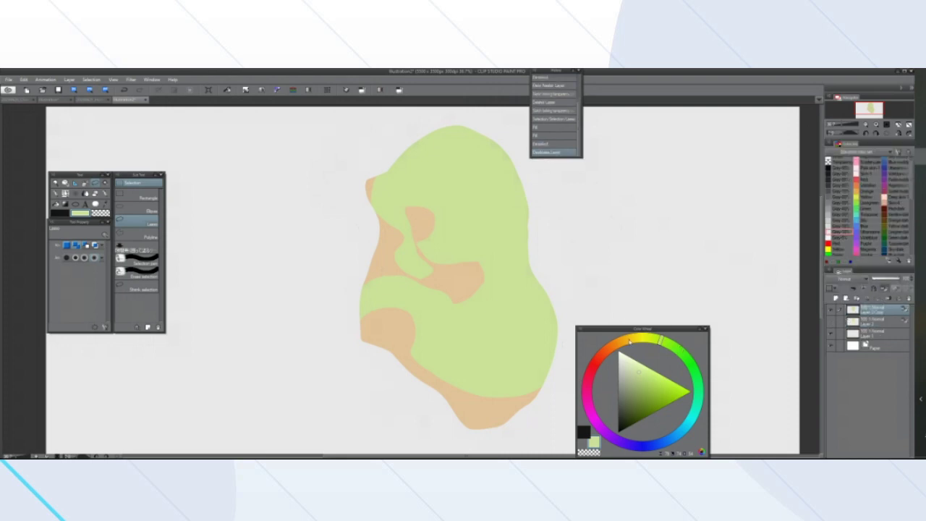
{"action": "left_click", "coordinate": [615, 345]}
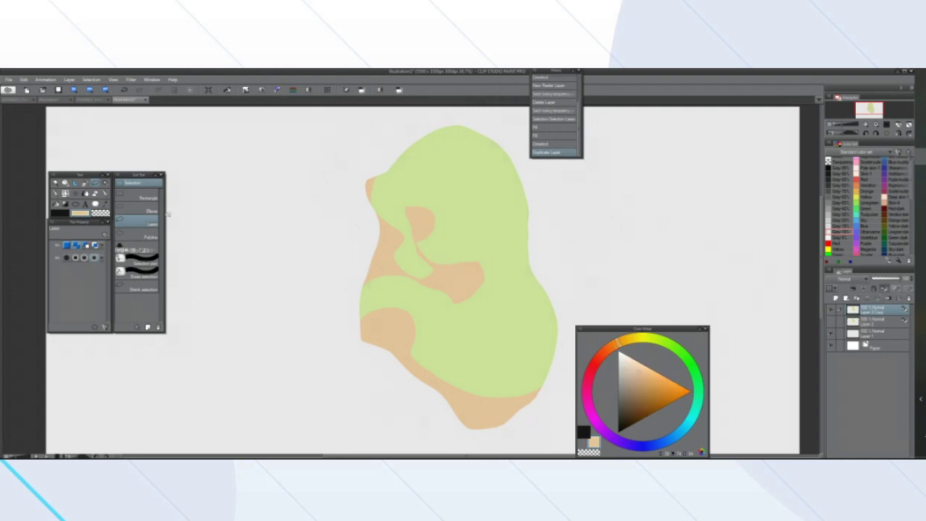
Select the copied layer's painted pixels, fill the whole selection with the skin tone, and deselect
{"action": "left_click", "coordinate": [853, 311], "text": "ctrl"}
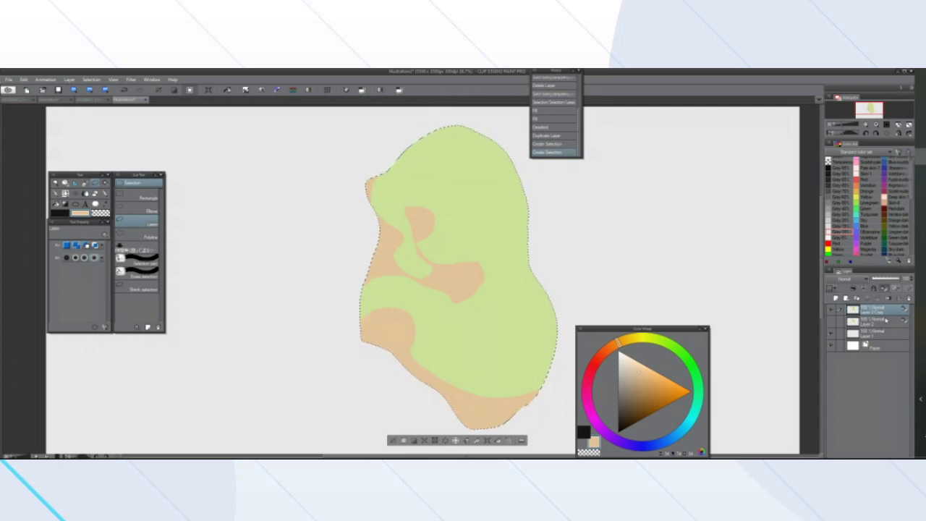
{"action": "left_click", "coordinate": [24, 79]}
{"action": "mouse_move", "coordinate": [46, 79]}
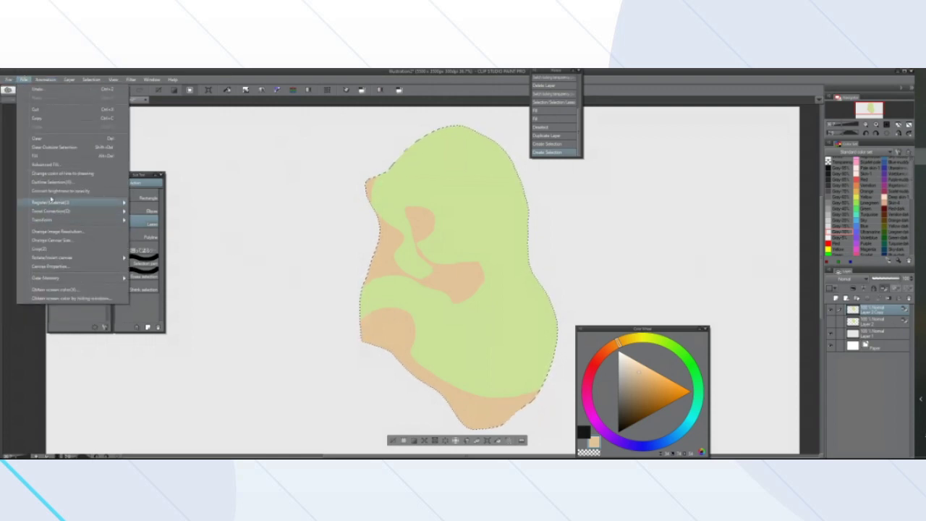
{"action": "left_click", "coordinate": [36, 156]}
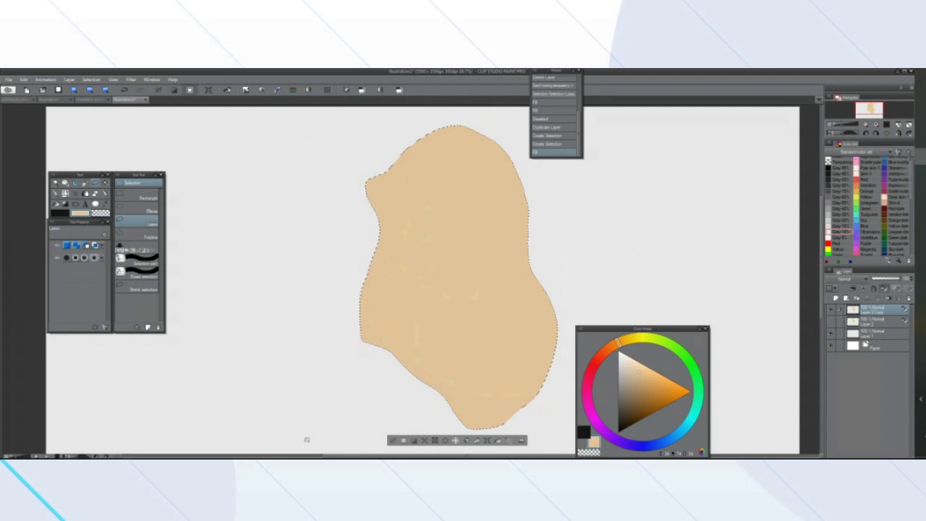
{"action": "left_click", "coordinate": [393, 441]}
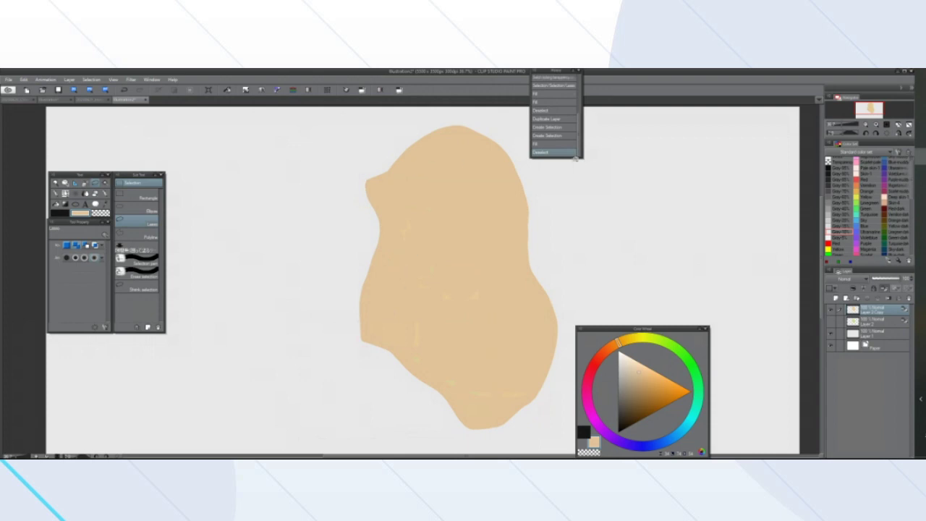
Revert the drawing to the history state of the layer duplication
{"action": "scroll", "coordinate": [549, 139], "scroll_direction": "up", "scroll_amount": 2}
{"action": "scroll", "coordinate": [548, 137], "scroll_direction": "down", "scroll_amount": 2}
{"action": "left_click", "coordinate": [550, 136]}
{"action": "left_click", "coordinate": [551, 145]}
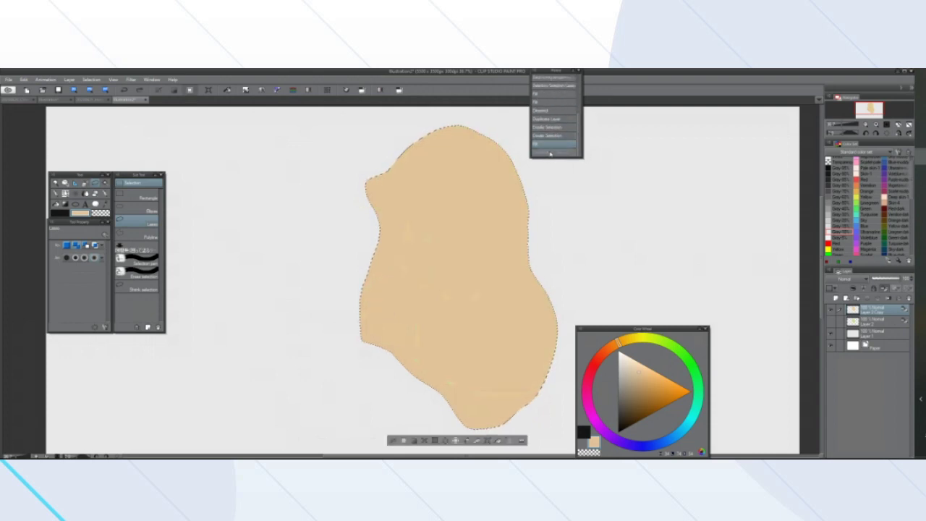
{"action": "left_click", "coordinate": [556, 119]}
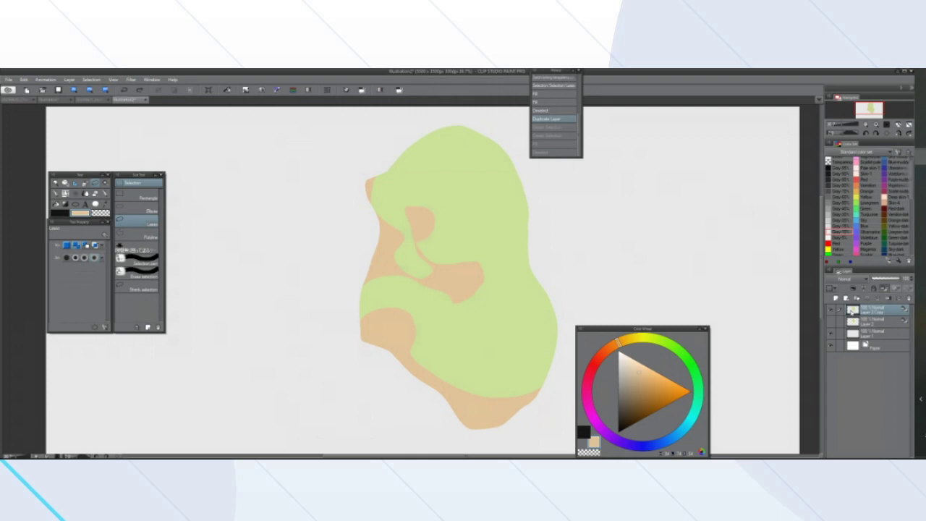
Load a selection from the copied layer's shape again, refill it with the skin tone, and clear the selection
{"action": "left_click", "coordinate": [852, 312], "text": "ctrl"}
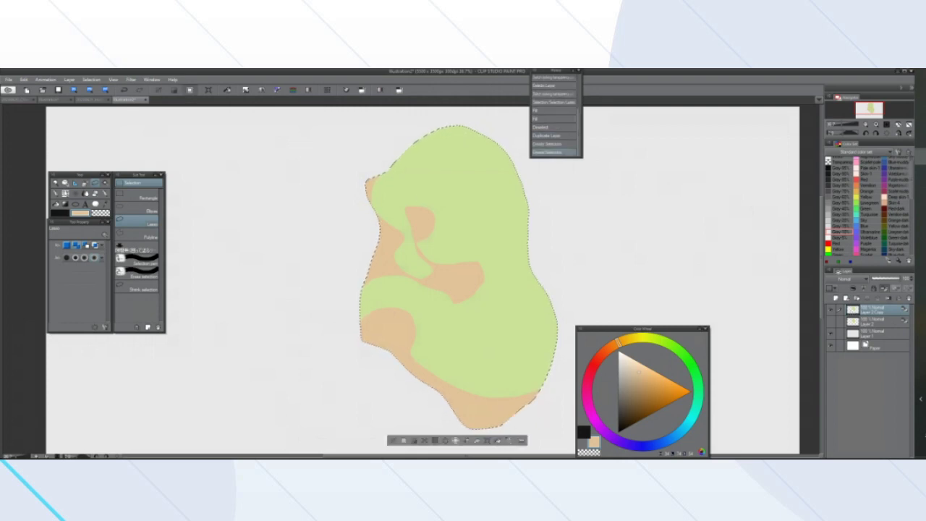
{"action": "left_click", "coordinate": [497, 441]}
{"action": "left_click", "coordinate": [391, 440]}
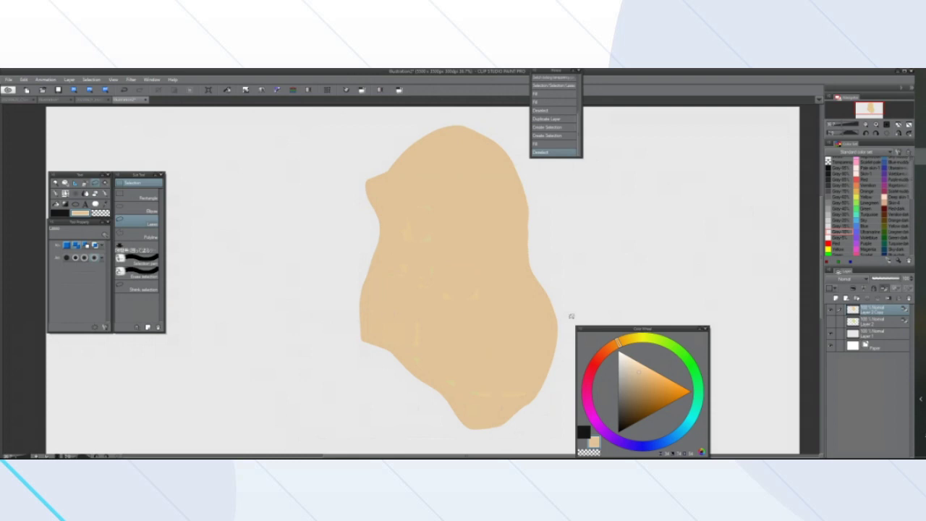
Sample the light green from the first colour layout on Layer 2, leaving the plain tan duplicate layer as the one shown
{"action": "left_click", "coordinate": [831, 321]}
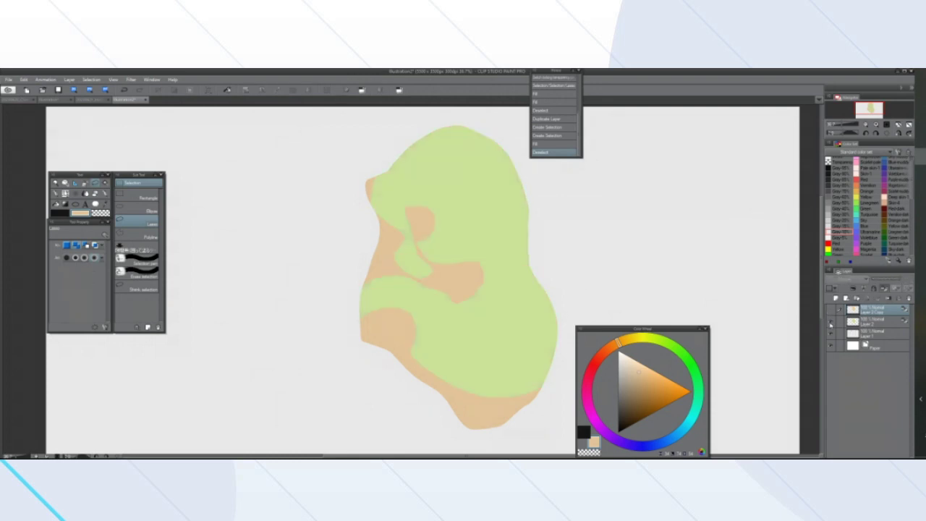
{"action": "right_click", "coordinate": [482, 164]}
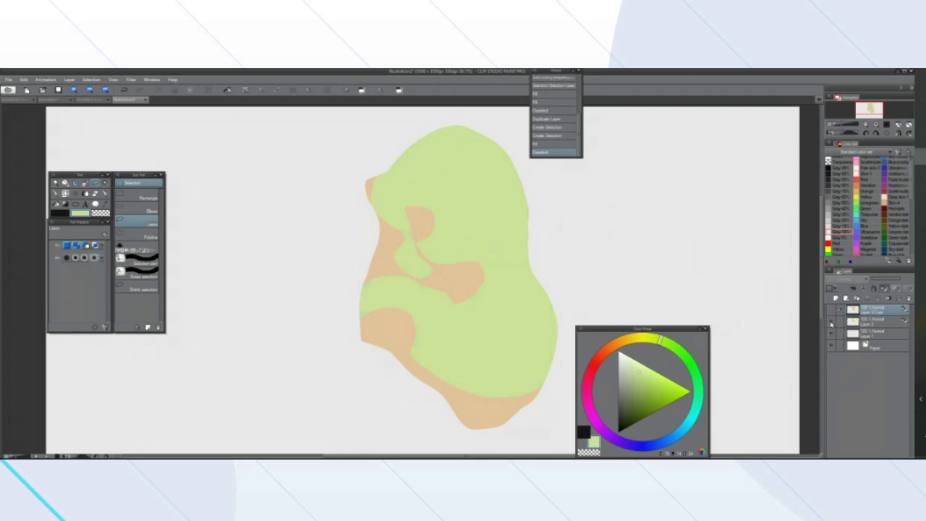
{"action": "left_click", "coordinate": [831, 322]}
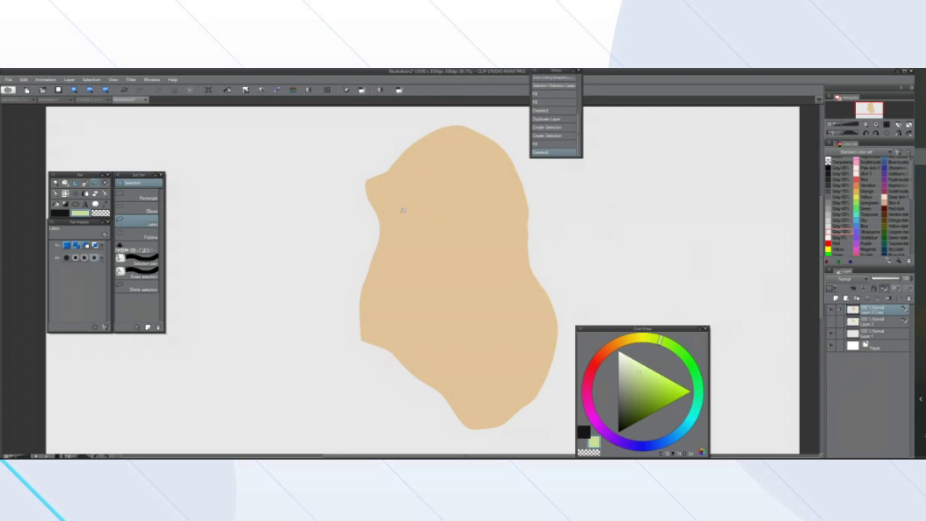
{"action": "mouse_move", "coordinate": [385, 180]}
{"action": "left_mouse_down"}
{"action": "mouse_move", "coordinate": [433, 236]}
{"action": "mouse_move", "coordinate": [456, 230]}
{"action": "left_mouse_up"}
{"action": "left_click_drag", "start_coordinate": [513, 230], "coordinate": [478, 246]}
{"action": "key", "text": "ctrl+d"}
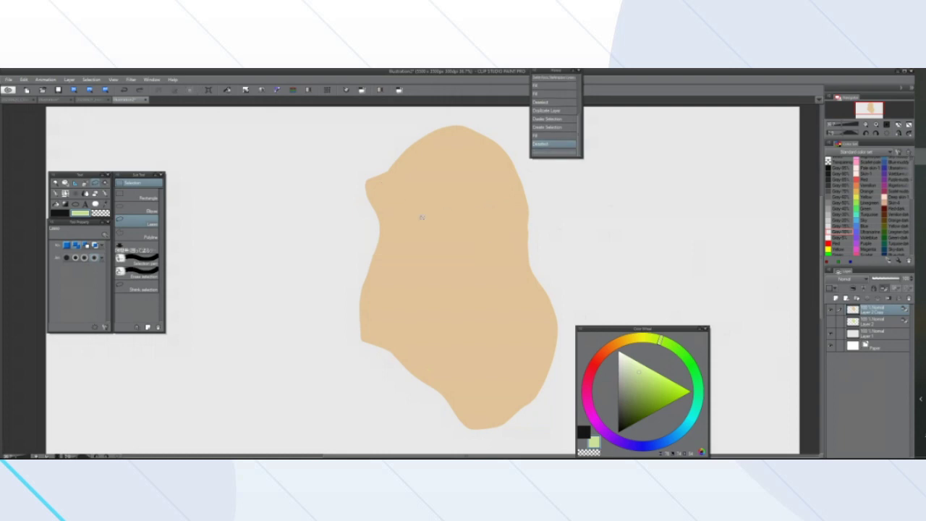
Lasso a hair-like shape over the top and right of the tan silhouette, fill it with light green and deselect
{"action": "mouse_move", "coordinate": [389, 194]}
{"action": "left_mouse_down"}
{"action": "mouse_move", "coordinate": [445, 228]}
{"action": "mouse_move", "coordinate": [471, 234]}
{"action": "mouse_move", "coordinate": [475, 215]}
{"action": "mouse_move", "coordinate": [491, 208]}
{"action": "mouse_move", "coordinate": [501, 219]}
{"action": "mouse_move", "coordinate": [463, 269]}
{"action": "left_mouse_up"}
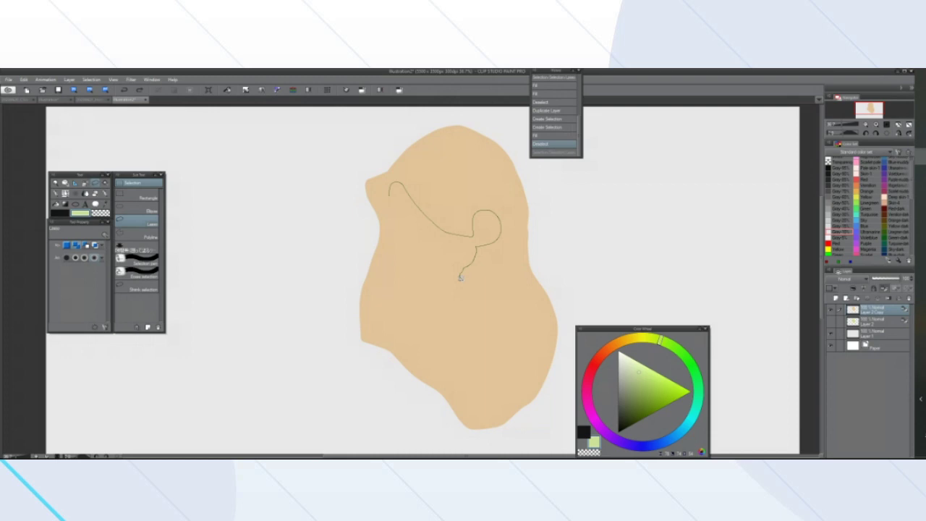
{"action": "mouse_move", "coordinate": [461, 277]}
{"action": "left_mouse_down"}
{"action": "mouse_move", "coordinate": [455, 361]}
{"action": "mouse_move", "coordinate": [438, 386]}
{"action": "mouse_move", "coordinate": [446, 429]}
{"action": "mouse_move", "coordinate": [499, 441]}
{"action": "mouse_move", "coordinate": [494, 420]}
{"action": "mouse_move", "coordinate": [558, 290]}
{"action": "mouse_move", "coordinate": [577, 195]}
{"action": "mouse_move", "coordinate": [535, 115]}
{"action": "mouse_move", "coordinate": [405, 124]}
{"action": "mouse_move", "coordinate": [342, 183]}
{"action": "mouse_move", "coordinate": [389, 238]}
{"action": "mouse_move", "coordinate": [385, 197]}
{"action": "left_mouse_up"}
{"action": "left_click", "coordinate": [496, 449]}
{"action": "left_click", "coordinate": [392, 446]}
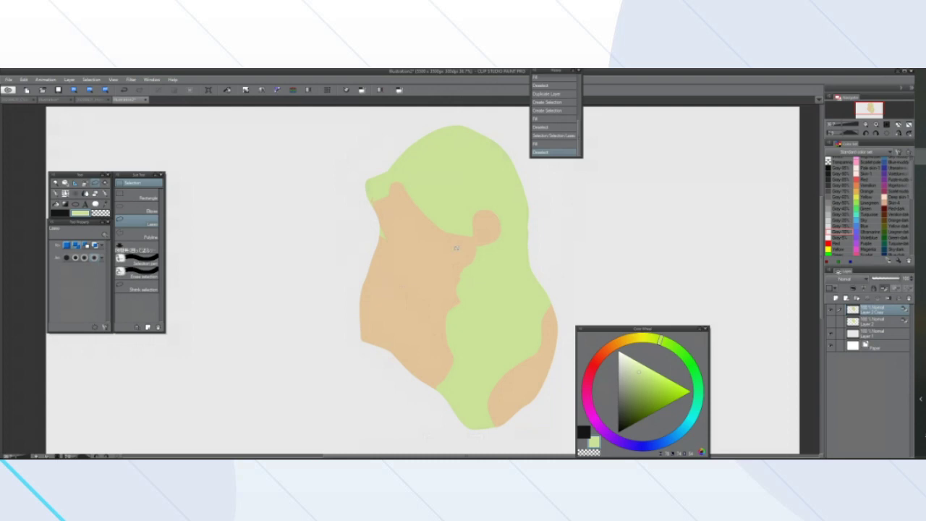
Compare the new hair-and-face layout with the first colour layout on Layer 2, examining the area near its left edge
{"action": "left_click", "coordinate": [832, 315]}
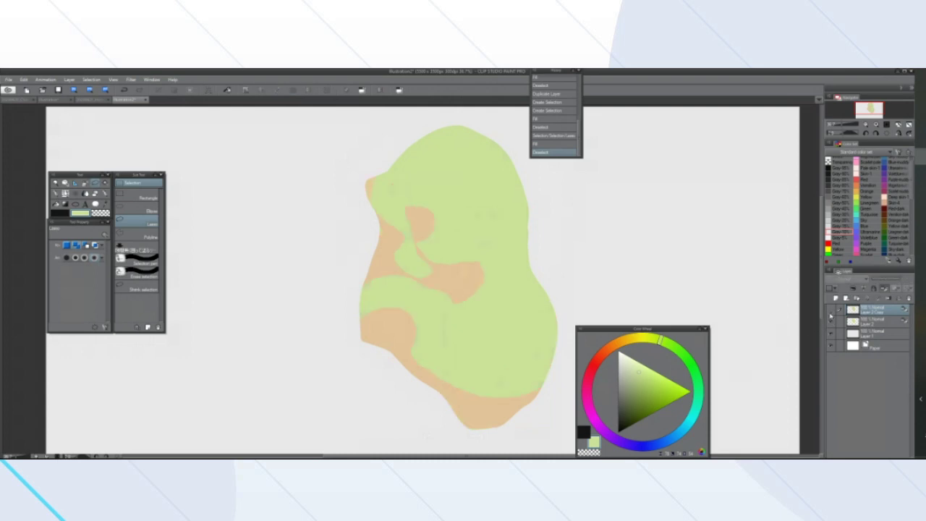
{"action": "mouse_move", "coordinate": [387, 229]}
{"action": "left_mouse_down"}
{"action": "mouse_move", "coordinate": [377, 241]}
{"action": "mouse_move", "coordinate": [385, 236]}
{"action": "mouse_move", "coordinate": [378, 217]}
{"action": "mouse_move", "coordinate": [403, 264]}
{"action": "mouse_move", "coordinate": [391, 250]}
{"action": "left_mouse_up"}
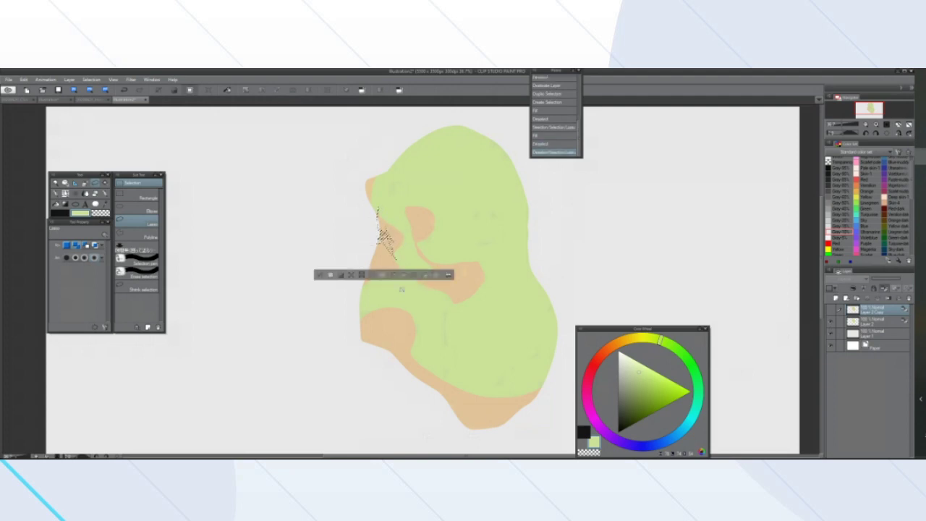
{"action": "left_click", "coordinate": [322, 278]}
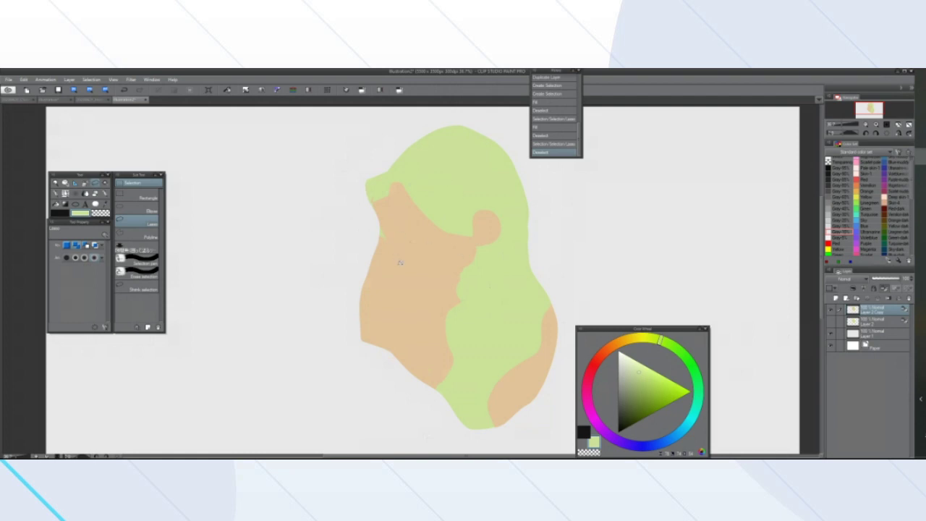
{"action": "scroll", "coordinate": [446, 318], "scroll_direction": "up", "scroll_amount": 3}
{"action": "scroll", "coordinate": [445, 317], "scroll_direction": "down", "scroll_amount": 4}
{"action": "scroll", "coordinate": [442, 317], "scroll_direction": "up", "scroll_amount": 1}
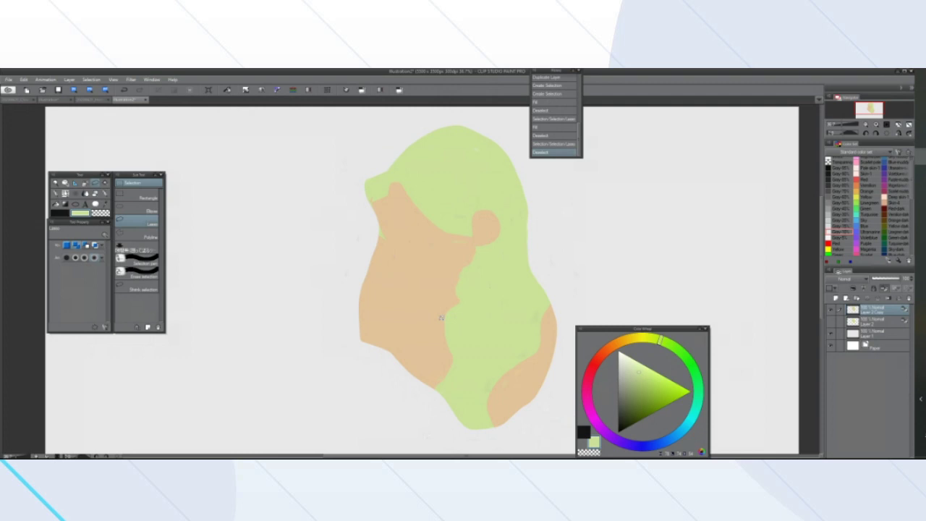
{"action": "left_click", "coordinate": [638, 365]}
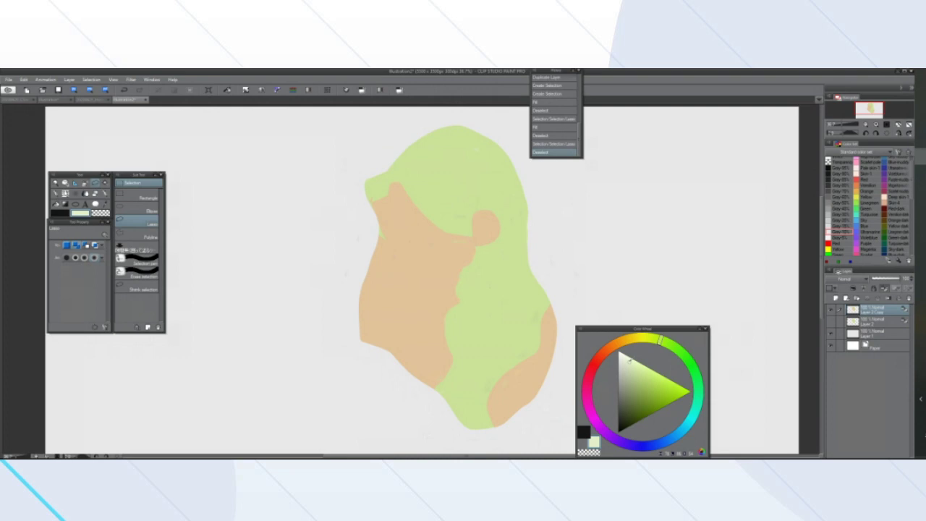
{"action": "mouse_move", "coordinate": [464, 270]}
{"action": "left_mouse_down"}
{"action": "mouse_move", "coordinate": [512, 243]}
{"action": "mouse_move", "coordinate": [422, 185]}
{"action": "mouse_move", "coordinate": [465, 266]}
{"action": "left_mouse_up"}
{"action": "left_click", "coordinate": [380, 313]}
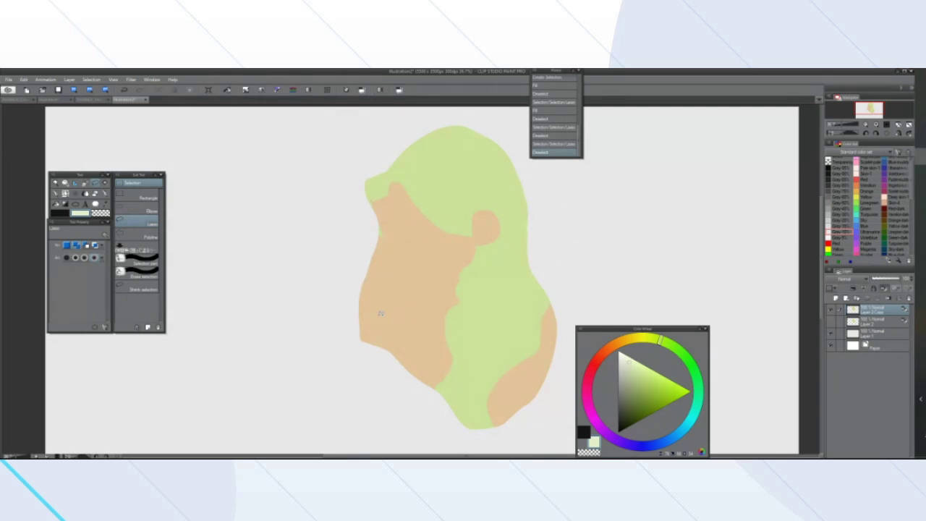
{"action": "mouse_move", "coordinate": [413, 300]}
{"action": "left_mouse_down"}
{"action": "mouse_move", "coordinate": [367, 322]}
{"action": "mouse_move", "coordinate": [378, 339]}
{"action": "mouse_move", "coordinate": [365, 312]}
{"action": "mouse_move", "coordinate": [383, 322]}
{"action": "left_mouse_up"}
{"action": "left_click", "coordinate": [322, 348]}
{"action": "left_click", "coordinate": [323, 339]}
Fill a lassoed region along the lower left of the tan silhouette with a very pale green and deselect
{"action": "left_click", "coordinate": [627, 360]}
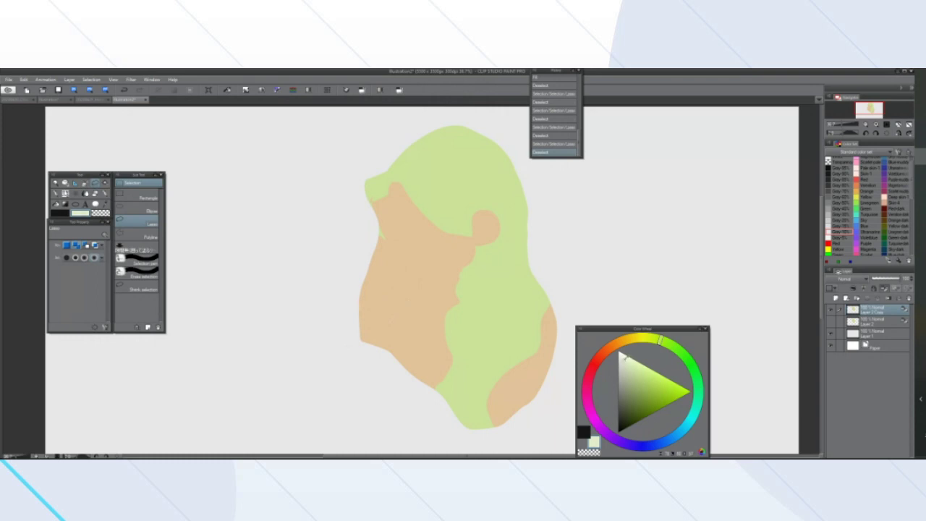
{"action": "mouse_move", "coordinate": [381, 237]}
{"action": "left_mouse_down"}
{"action": "mouse_move", "coordinate": [438, 294]}
{"action": "mouse_move", "coordinate": [403, 388]}
{"action": "mouse_move", "coordinate": [373, 364]}
{"action": "mouse_move", "coordinate": [347, 298]}
{"action": "mouse_move", "coordinate": [366, 223]}
{"action": "left_mouse_up"}
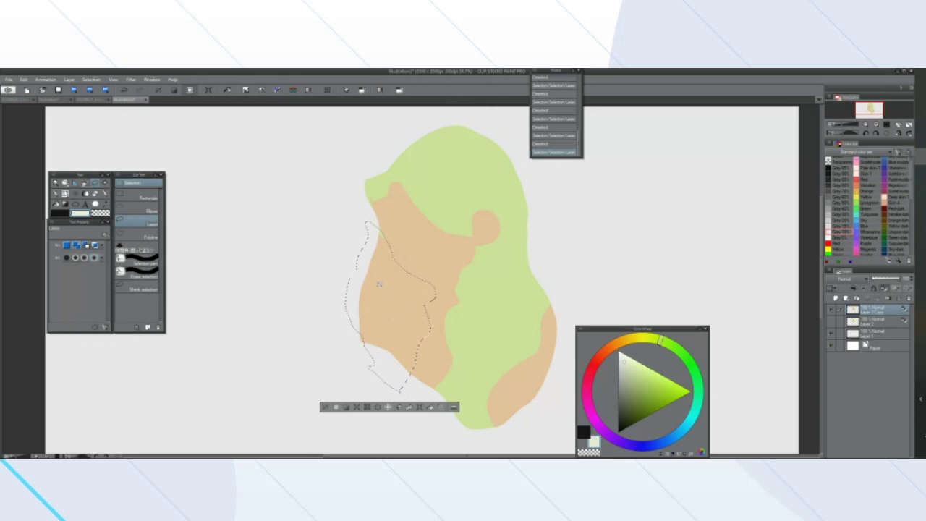
{"action": "left_click", "coordinate": [429, 408]}
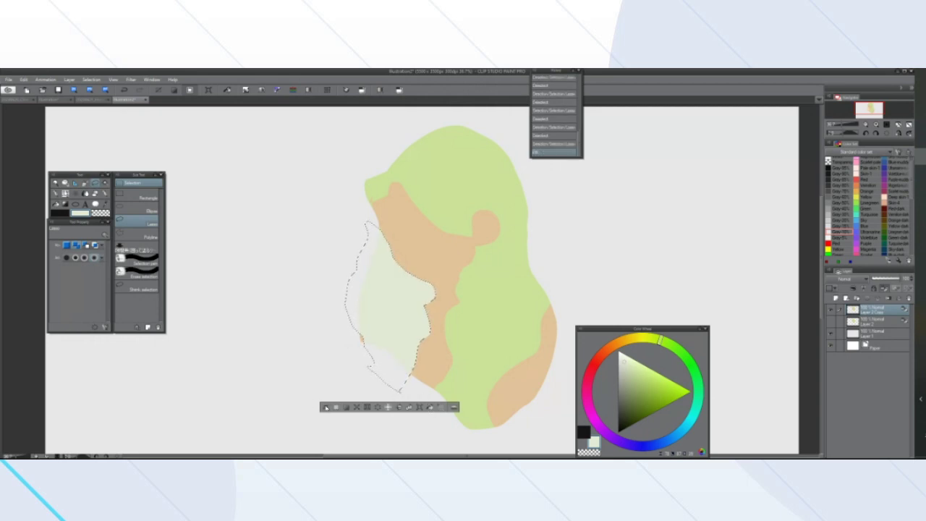
{"action": "left_click", "coordinate": [326, 406]}
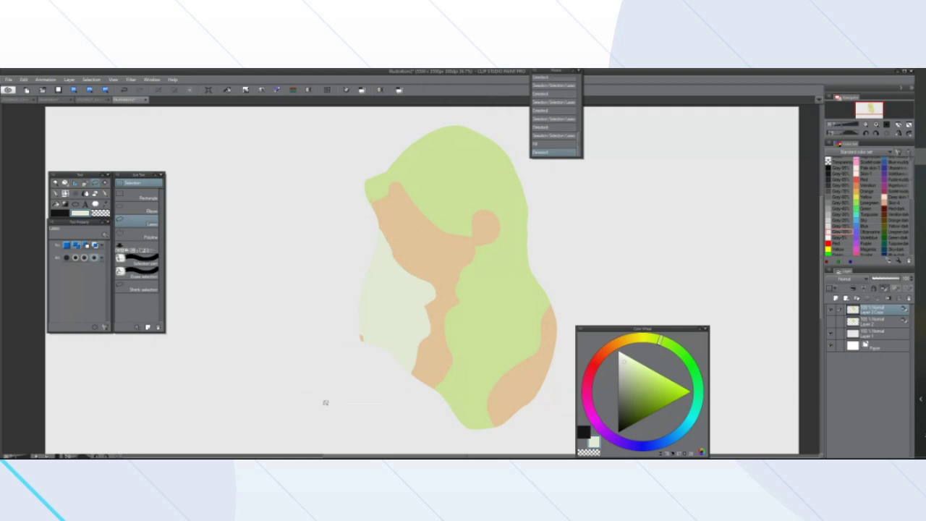
Hide the grey background on Layer 1 and review the three-colour shape against the white paper
{"action": "left_click", "coordinate": [831, 337]}
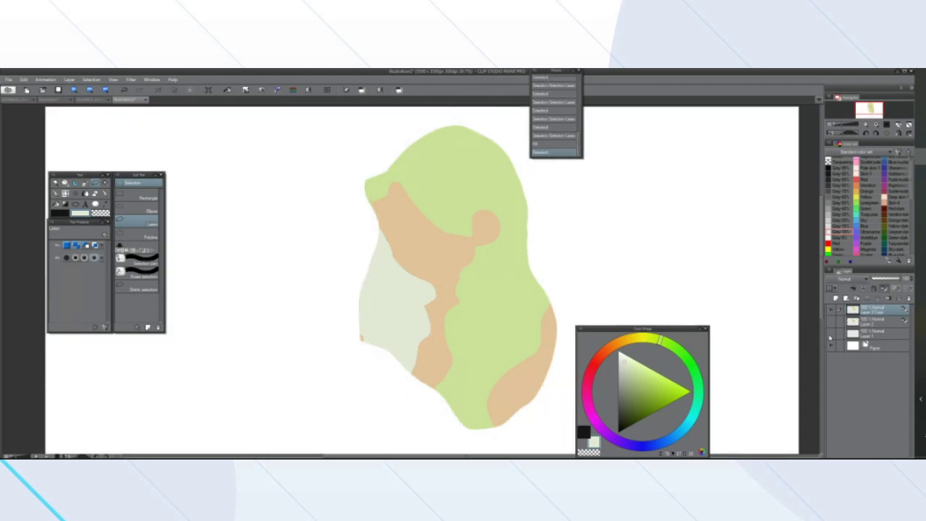
{"action": "scroll", "coordinate": [325, 275], "scroll_direction": "down", "scroll_amount": 3}
{"action": "scroll", "coordinate": [364, 285], "scroll_direction": "up", "scroll_amount": 3}
{"action": "scroll", "coordinate": [364, 285], "scroll_direction": "down", "scroll_amount": 1}
{"action": "scroll", "coordinate": [363, 286], "scroll_direction": "up", "scroll_amount": 1}
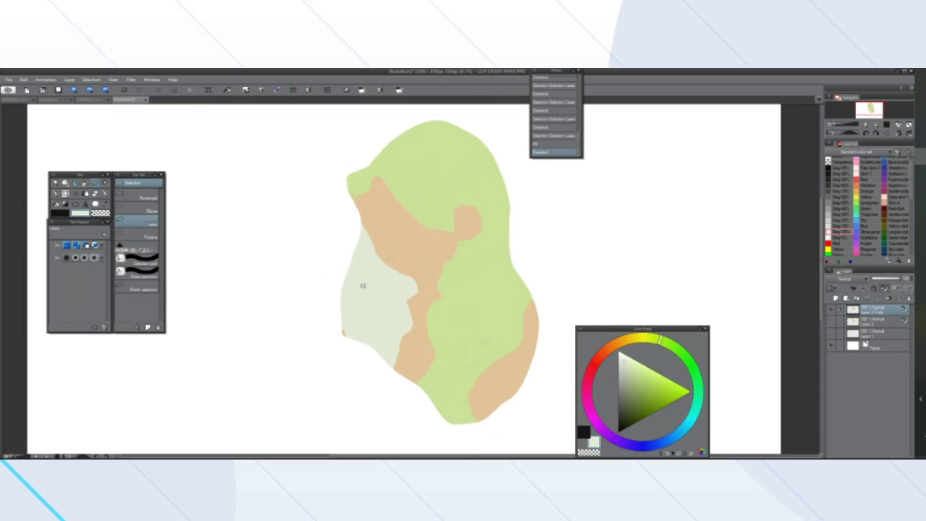
{"action": "scroll", "coordinate": [363, 286], "scroll_direction": "down", "scroll_amount": 1}
{"action": "scroll", "coordinate": [363, 286], "scroll_direction": "up", "scroll_amount": 1}
{"action": "scroll", "coordinate": [359, 285], "scroll_direction": "down", "scroll_amount": 1}
{"action": "scroll", "coordinate": [355, 285], "scroll_direction": "up", "scroll_amount": 1}
{"action": "scroll", "coordinate": [347, 286], "scroll_direction": "up", "scroll_amount": 1}
{"action": "scroll", "coordinate": [346, 285], "scroll_direction": "down", "scroll_amount": 1}
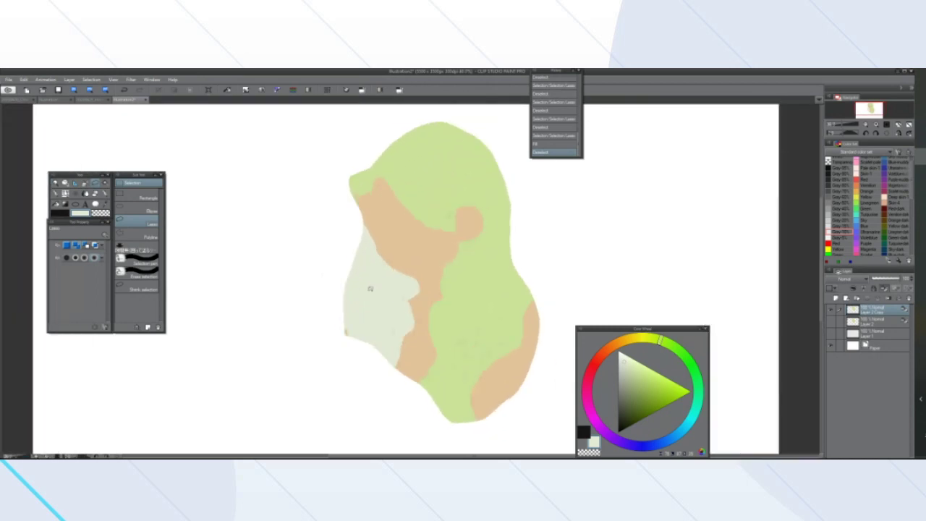
{"action": "left_click", "coordinate": [830, 310]}
{"action": "left_click", "coordinate": [831, 309]}
{"action": "scroll", "coordinate": [505, 239], "scroll_direction": "down", "scroll_amount": 1}
{"action": "scroll", "coordinate": [504, 239], "scroll_direction": "up", "scroll_amount": 1}
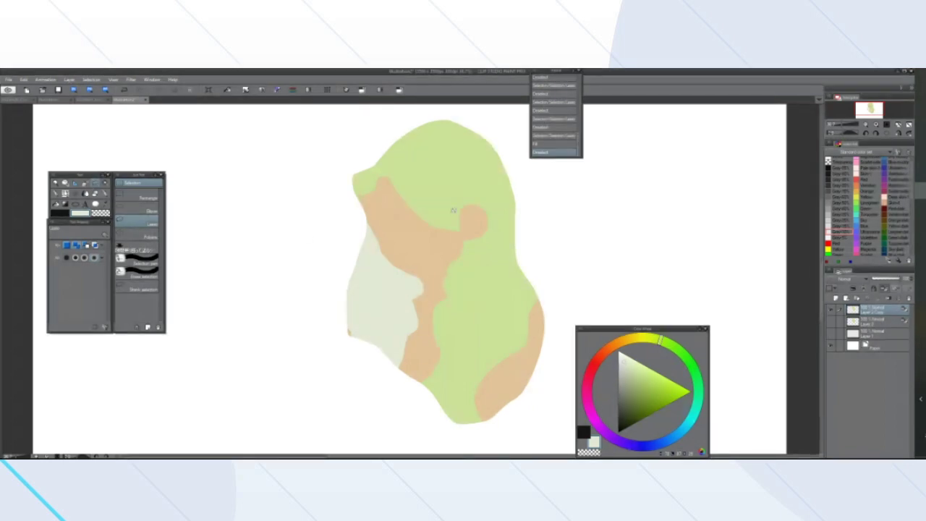
Hide the coloured shape layer, add a new raster layer above it and switch to the paint pen
{"action": "scroll", "coordinate": [397, 221], "scroll_direction": "down", "scroll_amount": 4}
{"action": "scroll", "coordinate": [428, 223], "scroll_direction": "up", "scroll_amount": 2}
{"action": "left_click", "coordinate": [832, 310]}
{"action": "left_click", "coordinate": [836, 298]}
{"action": "left_click", "coordinate": [96, 193]}
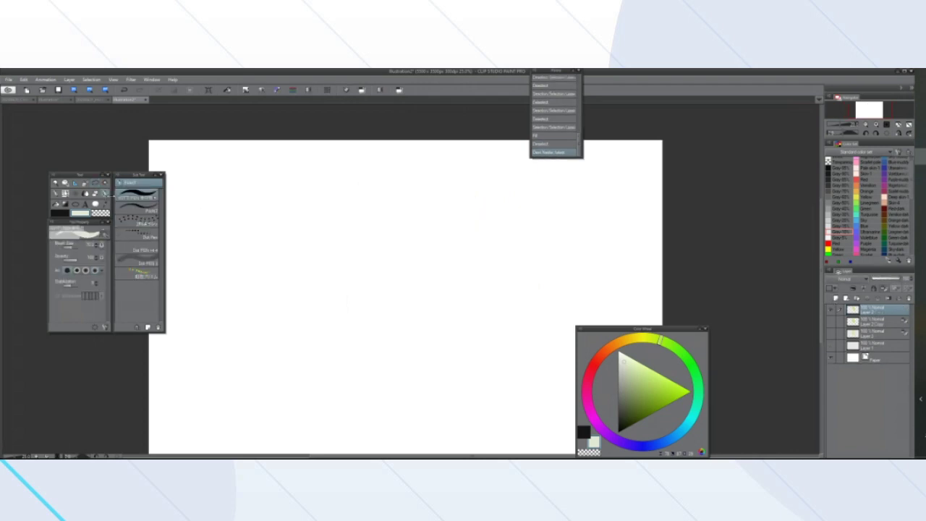
Draw three boxes side by side across the upper canvas with thick medium-grey strokes
{"action": "left_click", "coordinate": [619, 393]}
{"action": "left_click_drag", "start_coordinate": [457, 208], "coordinate": [457, 255]}
{"action": "mouse_move", "coordinate": [454, 204]}
{"action": "left_mouse_down"}
{"action": "mouse_move", "coordinate": [536, 207]}
{"action": "mouse_move", "coordinate": [533, 264]}
{"action": "mouse_move", "coordinate": [454, 254]}
{"action": "left_mouse_up"}
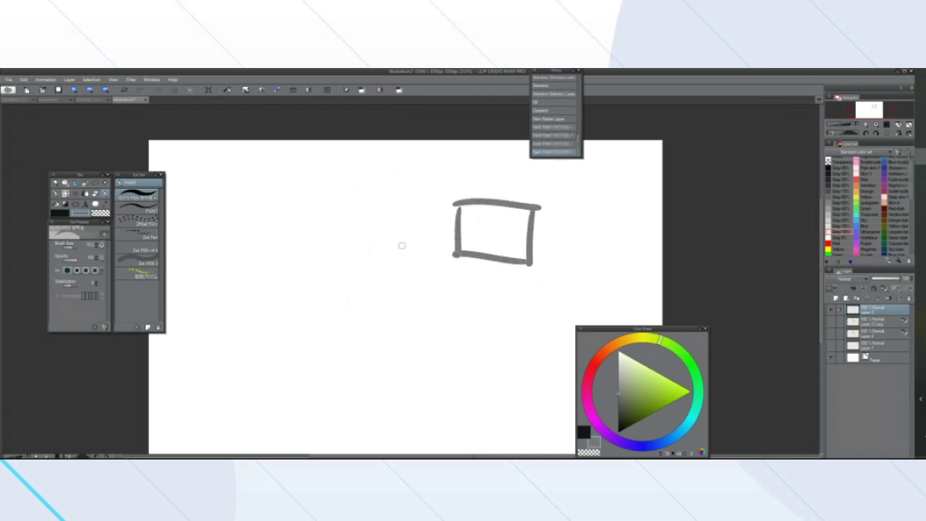
{"action": "mouse_move", "coordinate": [438, 206]}
{"action": "left_mouse_down"}
{"action": "mouse_move", "coordinate": [438, 257]}
{"action": "mouse_move", "coordinate": [353, 197]}
{"action": "mouse_move", "coordinate": [361, 262]}
{"action": "left_mouse_up"}
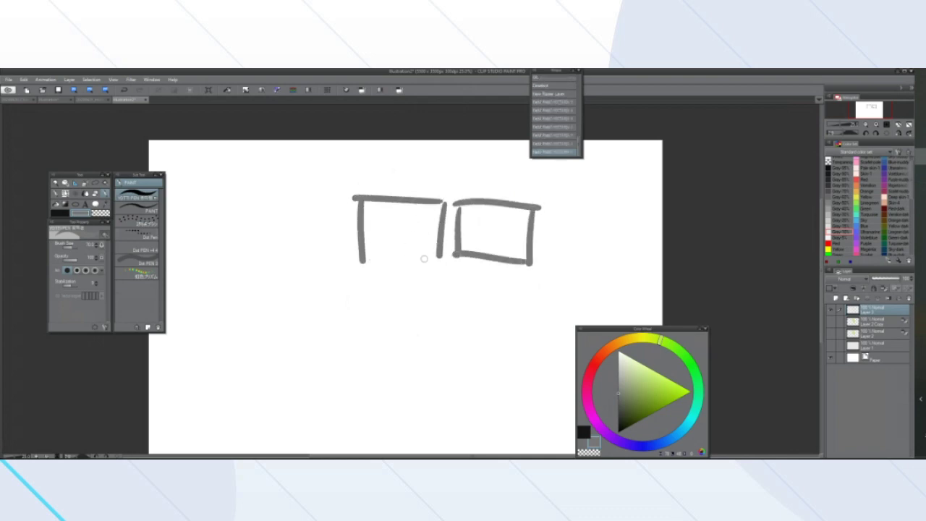
{"action": "left_click_drag", "start_coordinate": [439, 258], "coordinate": [363, 260]}
{"action": "left_click_drag", "start_coordinate": [338, 195], "coordinate": [254, 194]}
{"action": "left_click_drag", "start_coordinate": [254, 197], "coordinate": [260, 256]}
{"action": "left_click_drag", "start_coordinate": [339, 193], "coordinate": [337, 265]}
{"action": "left_click_drag", "start_coordinate": [334, 263], "coordinate": [248, 262]}
{"action": "left_click_drag", "start_coordinate": [257, 227], "coordinate": [256, 258]}
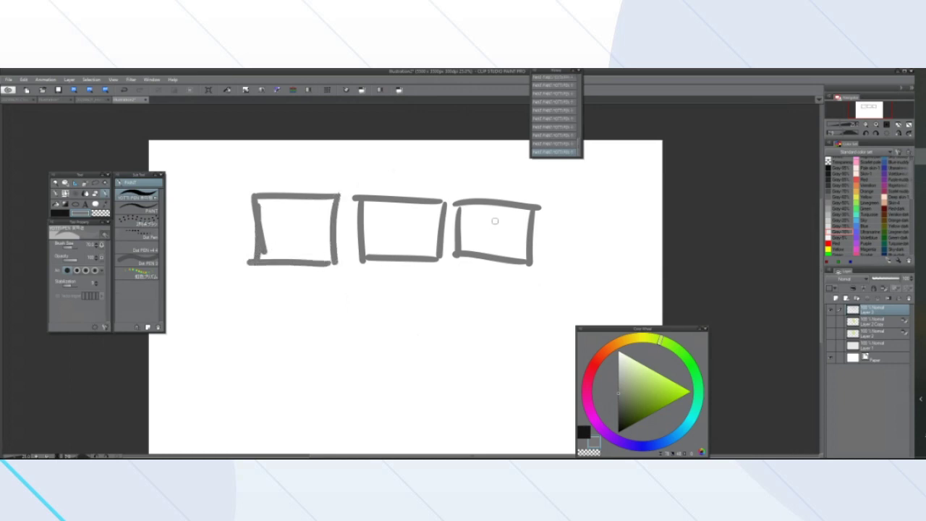
Reduce the pen to a thin brush size and write "Ref" in the right box
{"action": "left_click", "coordinate": [64, 248]}
{"action": "left_click", "coordinate": [68, 247]}
{"action": "mouse_move", "coordinate": [470, 222]}
{"action": "left_mouse_down"}
{"action": "mouse_move", "coordinate": [472, 235]}
{"action": "mouse_move", "coordinate": [501, 220]}
{"action": "left_mouse_up"}
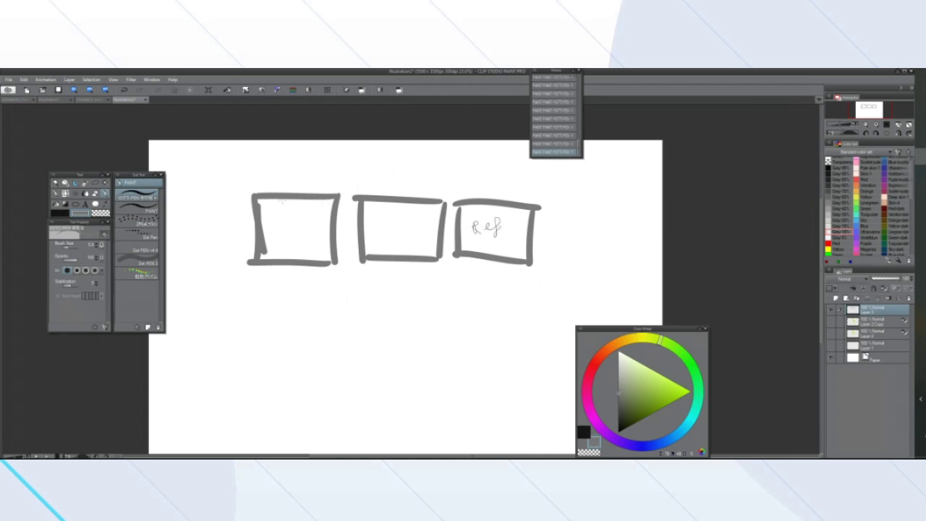
Draw a round loop above the right box and write "Planes of the face" in the left box
{"action": "scroll", "coordinate": [289, 222], "scroll_direction": "up", "scroll_amount": 2}
{"action": "scroll", "coordinate": [289, 222], "scroll_direction": "down", "scroll_amount": 1}
{"action": "scroll", "coordinate": [452, 253], "scroll_direction": "down", "scroll_amount": 1}
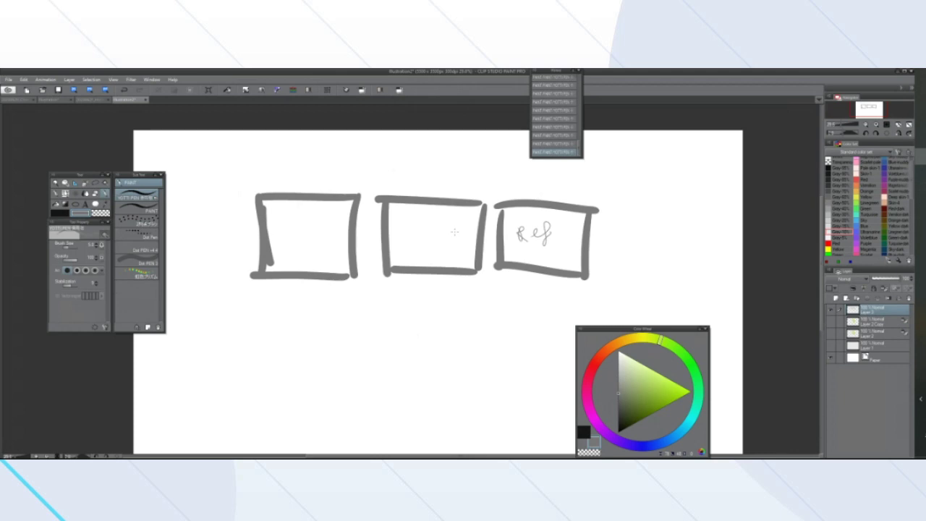
{"action": "mouse_move", "coordinate": [497, 186]}
{"action": "left_mouse_down"}
{"action": "mouse_move", "coordinate": [553, 181]}
{"action": "mouse_move", "coordinate": [511, 188]}
{"action": "left_mouse_up"}
{"action": "mouse_move", "coordinate": [279, 218]}
{"action": "left_mouse_down"}
{"action": "mouse_move", "coordinate": [282, 237]}
{"action": "mouse_move", "coordinate": [281, 225]}
{"action": "mouse_move", "coordinate": [295, 229]}
{"action": "mouse_move", "coordinate": [315, 210]}
{"action": "mouse_move", "coordinate": [317, 219]}
{"action": "left_mouse_up"}
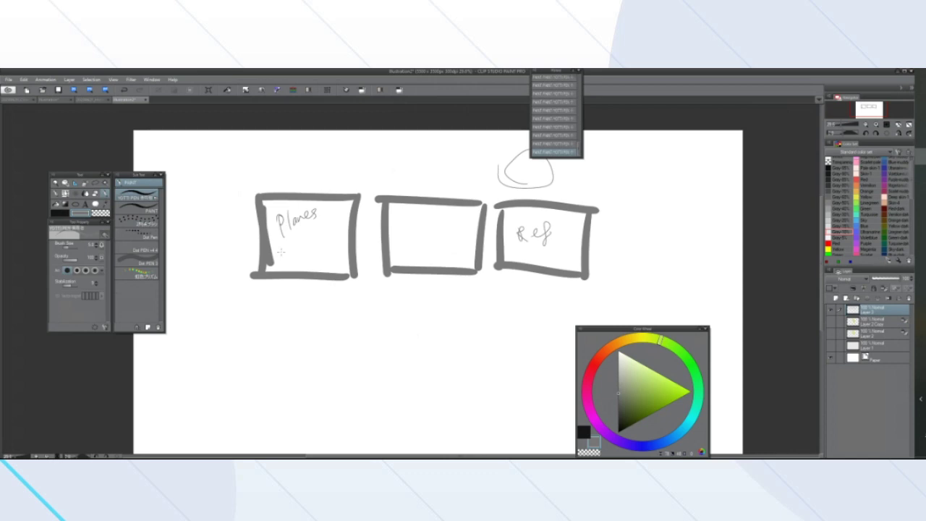
{"action": "mouse_move", "coordinate": [287, 249]}
{"action": "left_mouse_down"}
{"action": "mouse_move", "coordinate": [289, 262]}
{"action": "mouse_move", "coordinate": [323, 236]}
{"action": "mouse_move", "coordinate": [297, 270]}
{"action": "mouse_move", "coordinate": [323, 251]}
{"action": "mouse_move", "coordinate": [331, 259]}
{"action": "left_mouse_up"}
Scribble a circle in the middle box and draw lines linking it to both outer boxes
{"action": "mouse_move", "coordinate": [443, 245]}
{"action": "left_mouse_down"}
{"action": "mouse_move", "coordinate": [406, 233]}
{"action": "mouse_move", "coordinate": [457, 226]}
{"action": "mouse_move", "coordinate": [433, 214]}
{"action": "left_mouse_up"}
{"action": "left_click_drag", "start_coordinate": [308, 239], "coordinate": [434, 248]}
{"action": "left_click_drag", "start_coordinate": [324, 221], "coordinate": [425, 250]}
{"action": "left_click_drag", "start_coordinate": [358, 259], "coordinate": [398, 242]}
{"action": "mouse_move", "coordinate": [526, 224]}
{"action": "left_mouse_down"}
{"action": "mouse_move", "coordinate": [444, 225]}
{"action": "mouse_move", "coordinate": [473, 243]}
{"action": "mouse_move", "coordinate": [493, 218]}
{"action": "left_mouse_up"}
{"action": "mouse_move", "coordinate": [405, 233]}
{"action": "left_mouse_down"}
{"action": "mouse_move", "coordinate": [448, 246]}
{"action": "mouse_move", "coordinate": [427, 231]}
{"action": "left_mouse_up"}
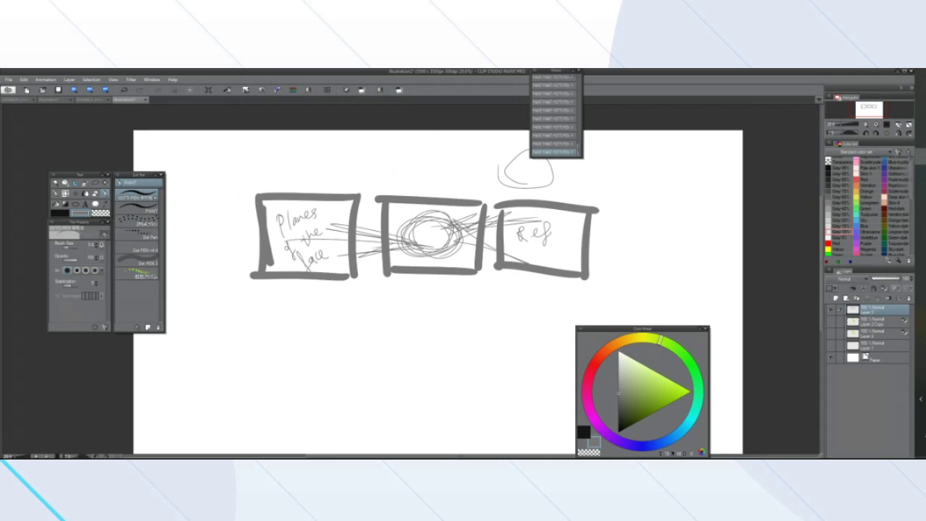
{"action": "scroll", "coordinate": [210, 296], "scroll_direction": "down", "scroll_amount": 3}
{"action": "scroll", "coordinate": [210, 297], "scroll_direction": "up", "scroll_amount": 4}
{"action": "scroll", "coordinate": [210, 300], "scroll_direction": "down", "scroll_amount": 1}
{"action": "scroll", "coordinate": [227, 306], "scroll_direction": "up", "scroll_amount": 2}
{"action": "scroll", "coordinate": [229, 309], "scroll_direction": "down", "scroll_amount": 2}
{"action": "scroll", "coordinate": [229, 309], "scroll_direction": "down", "scroll_amount": 1}
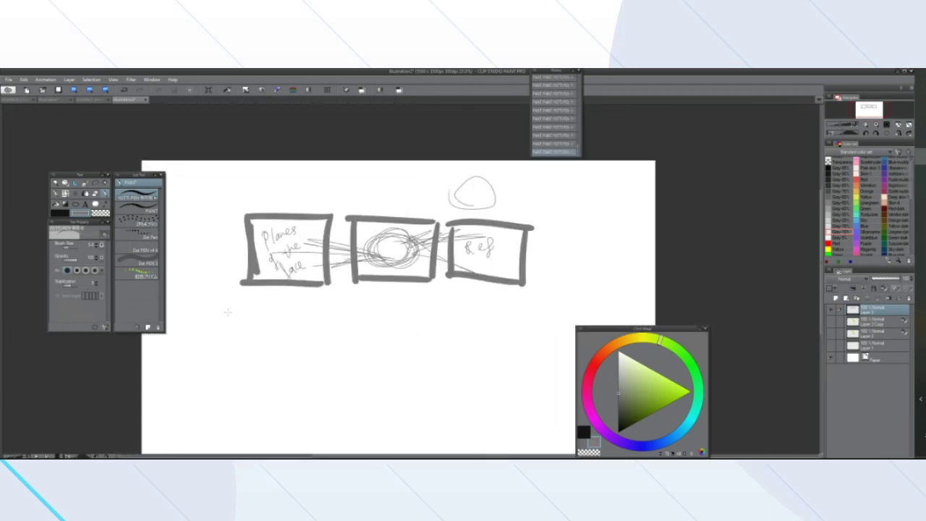
{"action": "scroll", "coordinate": [228, 314], "scroll_direction": "up", "scroll_amount": 2}
{"action": "scroll", "coordinate": [270, 324], "scroll_direction": "down", "scroll_amount": 1}
{"action": "scroll", "coordinate": [365, 320], "scroll_direction": "down", "scroll_amount": 1}
{"action": "scroll", "coordinate": [434, 293], "scroll_direction": "up", "scroll_amount": 2}
{"action": "scroll", "coordinate": [456, 290], "scroll_direction": "down", "scroll_amount": 1}
{"action": "scroll", "coordinate": [447, 284], "scroll_direction": "up", "scroll_amount": 1}
{"action": "scroll", "coordinate": [448, 284], "scroll_direction": "down", "scroll_amount": 1}
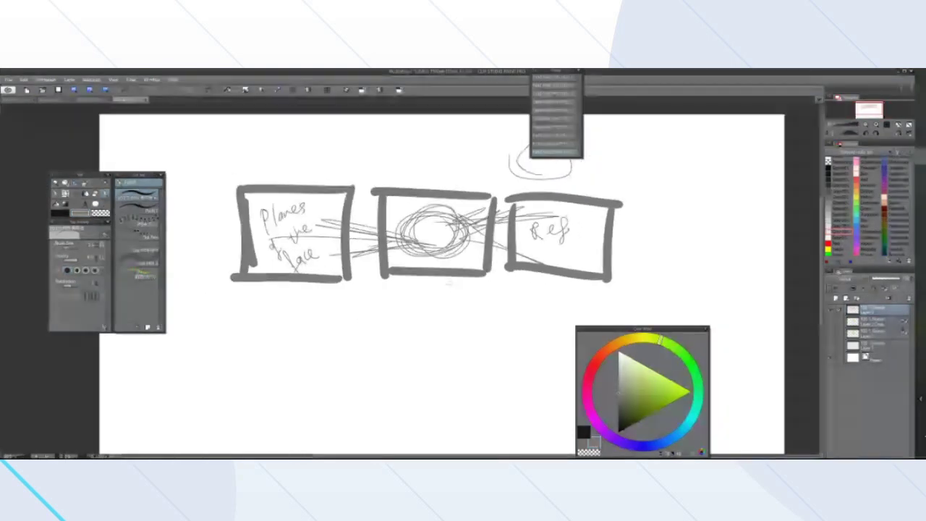
{"action": "scroll", "coordinate": [492, 280], "scroll_direction": "up", "scroll_amount": 2}
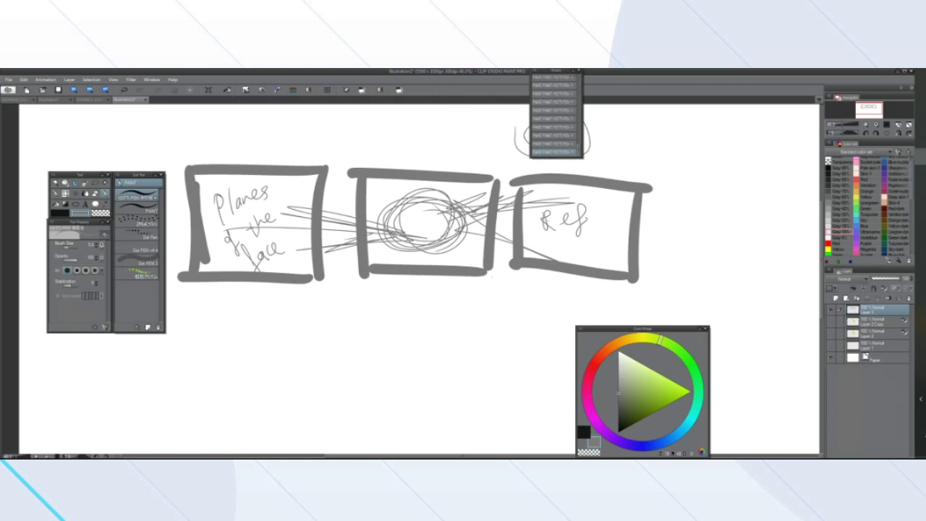
{"action": "scroll", "coordinate": [491, 280], "scroll_direction": "down", "scroll_amount": 5}
{"action": "scroll", "coordinate": [399, 294], "scroll_direction": "up", "scroll_amount": 5}
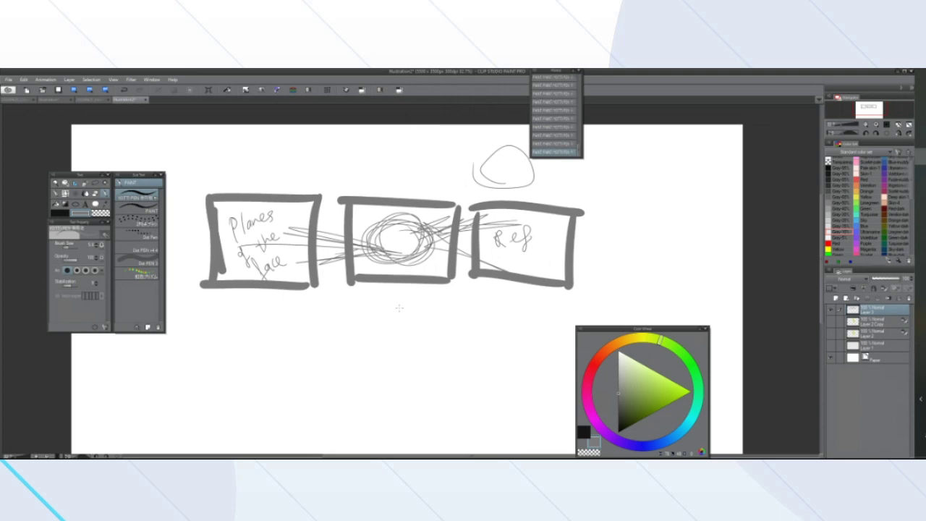
Delete the diagram layer, show the coloured shape layer and switch back to the Lasso selection tool
{"action": "left_click", "coordinate": [910, 299]}
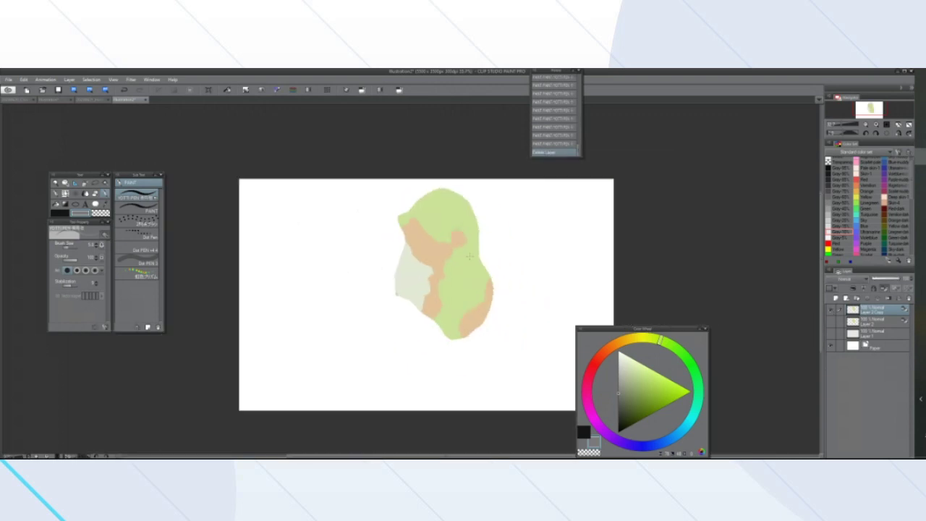
{"action": "scroll", "coordinate": [434, 275], "scroll_direction": "up", "scroll_amount": 5}
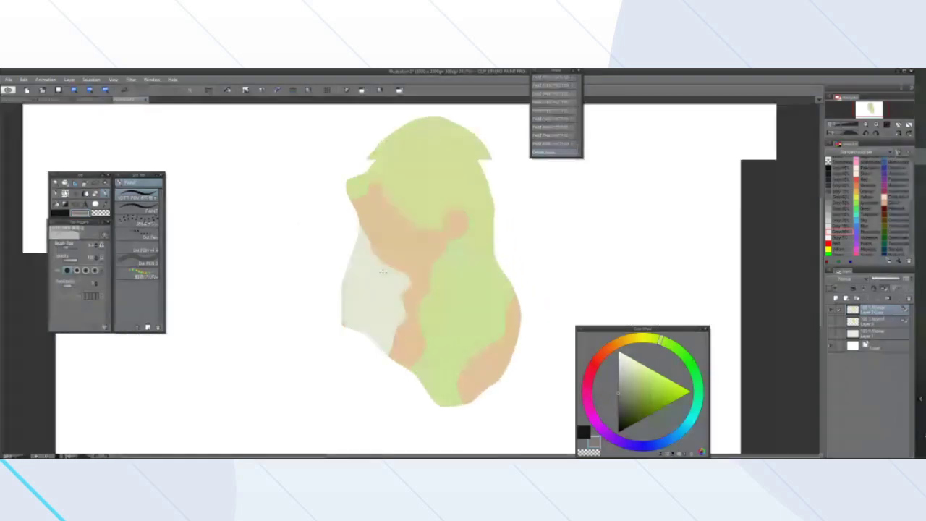
{"action": "left_click", "coordinate": [95, 184]}
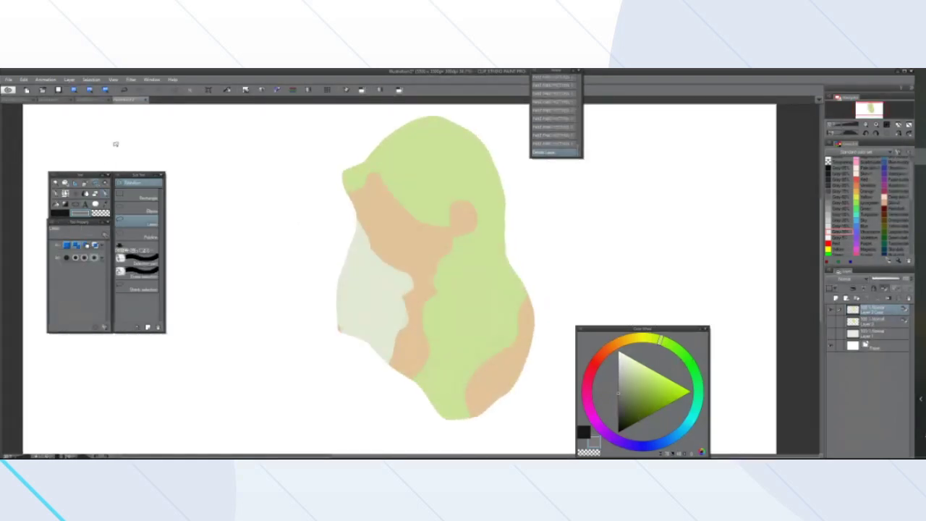
{"action": "scroll", "coordinate": [123, 150], "scroll_direction": "down", "scroll_amount": 7}
{"action": "scroll", "coordinate": [202, 182], "scroll_direction": "up", "scroll_amount": 8}
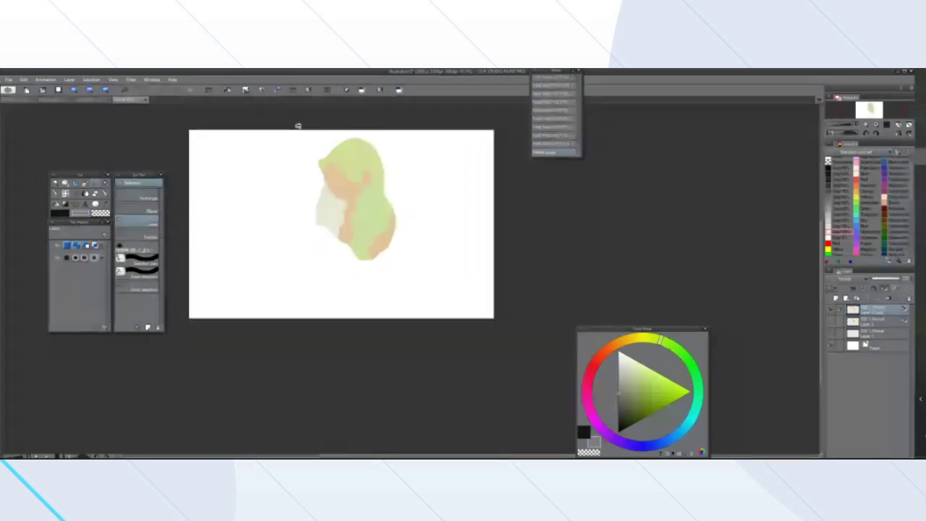
{"action": "scroll", "coordinate": [375, 238], "scroll_direction": "down", "scroll_amount": 3}
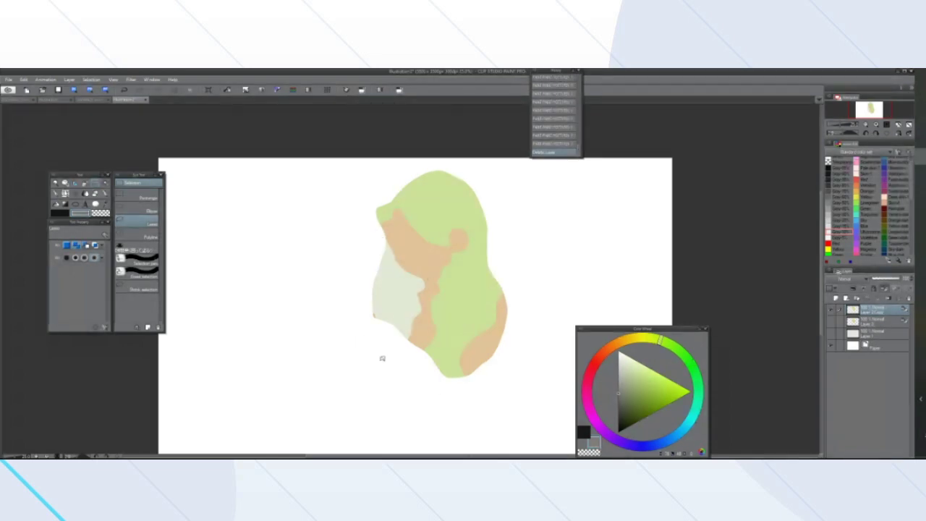
{"action": "scroll", "coordinate": [356, 378], "scroll_direction": "up", "scroll_amount": 1}
{"action": "scroll", "coordinate": [377, 346], "scroll_direction": "down", "scroll_amount": 1}
{"action": "scroll", "coordinate": [378, 345], "scroll_direction": "up", "scroll_amount": 2}
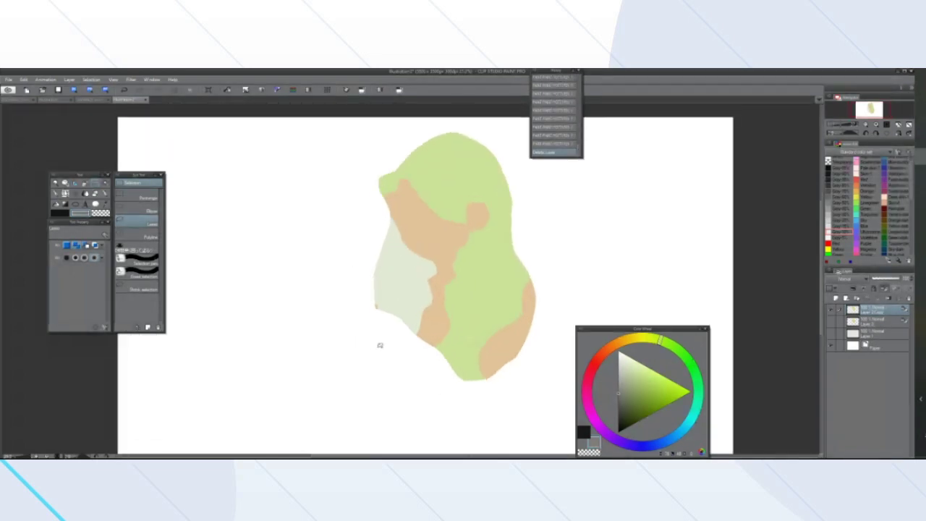
{"action": "scroll", "coordinate": [375, 326], "scroll_direction": "down", "scroll_amount": 1}
{"action": "scroll", "coordinate": [370, 299], "scroll_direction": "up", "scroll_amount": 2}
{"action": "scroll", "coordinate": [384, 289], "scroll_direction": "down", "scroll_amount": 2}
{"action": "scroll", "coordinate": [400, 245], "scroll_direction": "up", "scroll_amount": 3}
{"action": "scroll", "coordinate": [384, 285], "scroll_direction": "down", "scroll_amount": 3}
{"action": "scroll", "coordinate": [412, 246], "scroll_direction": "up", "scroll_amount": 3}
{"action": "scroll", "coordinate": [413, 244], "scroll_direction": "down", "scroll_amount": 1}
{"action": "scroll", "coordinate": [412, 249], "scroll_direction": "up", "scroll_amount": 1}
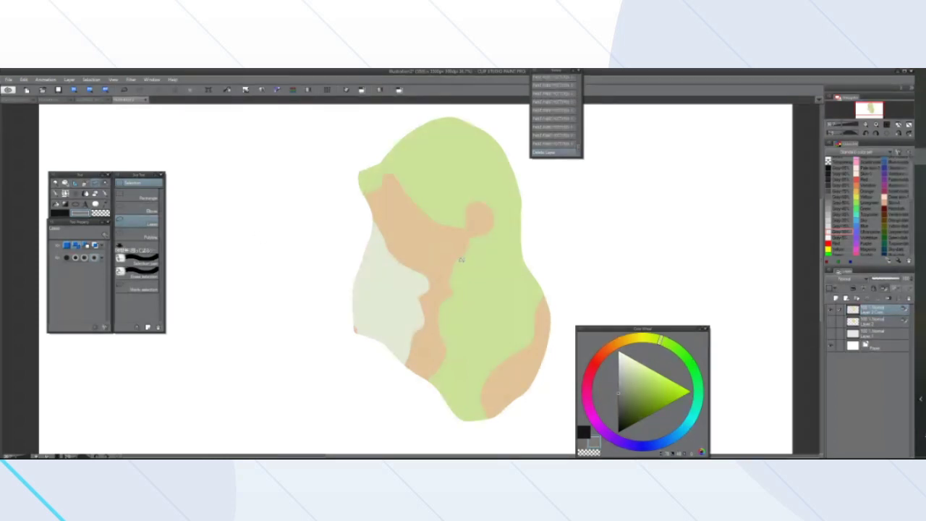
{"action": "scroll", "coordinate": [288, 314], "scroll_direction": "down", "scroll_amount": 1}
{"action": "scroll", "coordinate": [276, 315], "scroll_direction": "up", "scroll_amount": 1}
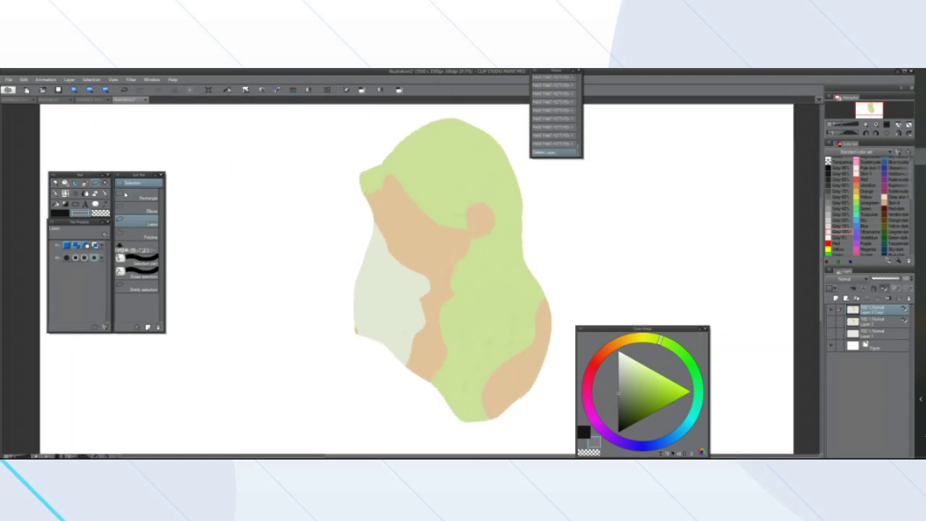
Open the lasso lesson homework sheet and examine its example heads and step-by-step shape breakdown
{"action": "left_click", "coordinate": [93, 100]}
{"action": "scroll", "coordinate": [390, 271], "scroll_direction": "down", "scroll_amount": 3}
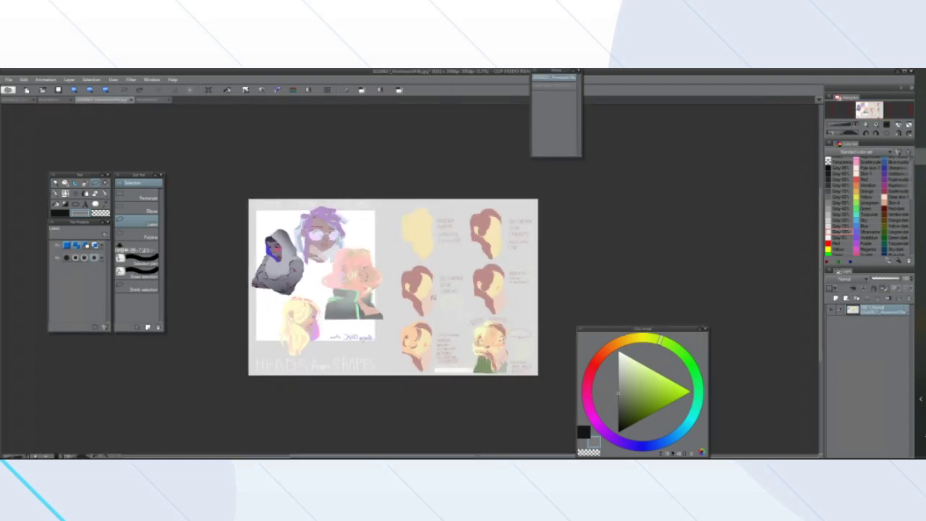
{"action": "scroll", "coordinate": [506, 293], "scroll_direction": "up", "scroll_amount": 3}
{"action": "scroll", "coordinate": [504, 294], "scroll_direction": "up", "scroll_amount": 2}
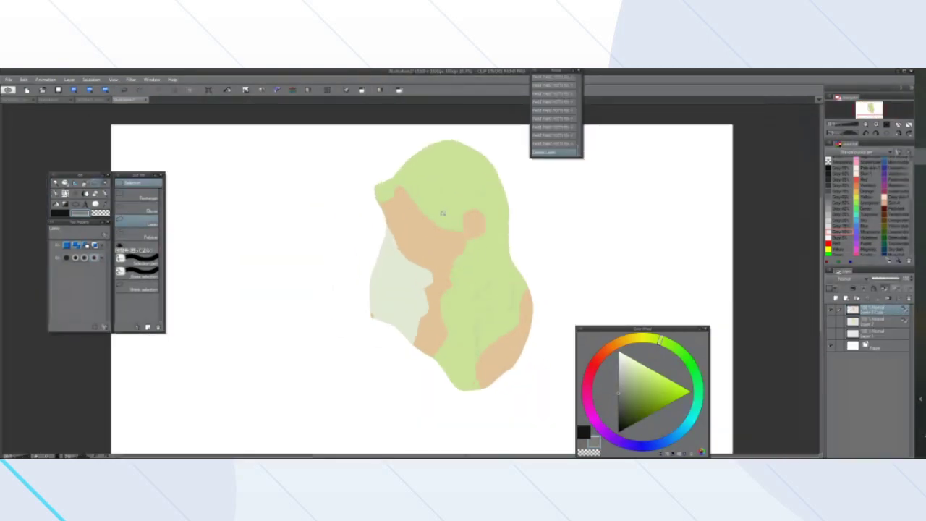
{"action": "scroll", "coordinate": [425, 238], "scroll_direction": "down", "scroll_amount": 2}
{"action": "scroll", "coordinate": [427, 236], "scroll_direction": "up", "scroll_amount": 3}
{"action": "scroll", "coordinate": [431, 232], "scroll_direction": "down", "scroll_amount": 2}
{"action": "scroll", "coordinate": [440, 222], "scroll_direction": "up", "scroll_amount": 3}
{"action": "scroll", "coordinate": [449, 217], "scroll_direction": "down", "scroll_amount": 2}
{"action": "scroll", "coordinate": [466, 207], "scroll_direction": "up", "scroll_amount": 2}
{"action": "scroll", "coordinate": [465, 207], "scroll_direction": "down", "scroll_amount": 1}
{"action": "scroll", "coordinate": [449, 203], "scroll_direction": "up", "scroll_amount": 2}
{"action": "scroll", "coordinate": [451, 209], "scroll_direction": "down", "scroll_amount": 2}
{"action": "scroll", "coordinate": [451, 211], "scroll_direction": "up", "scroll_amount": 1}
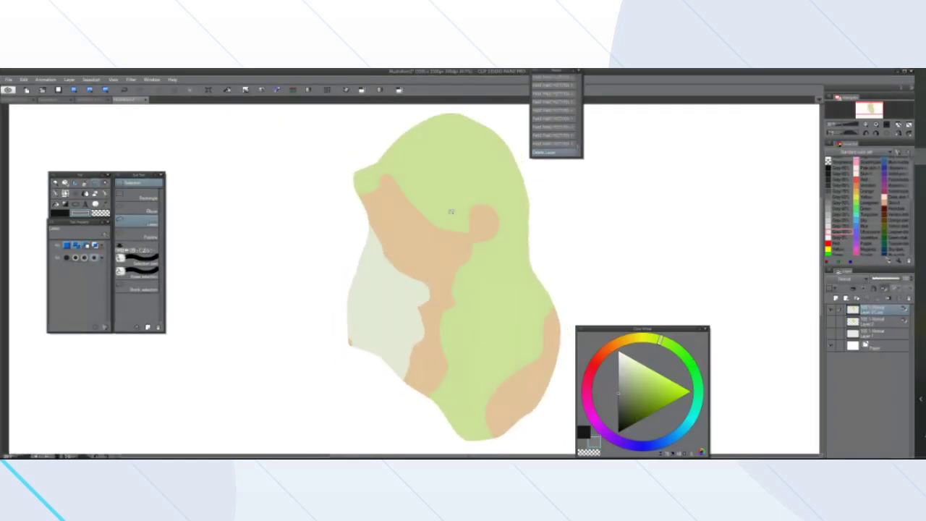
{"action": "left_click", "coordinate": [619, 343]}
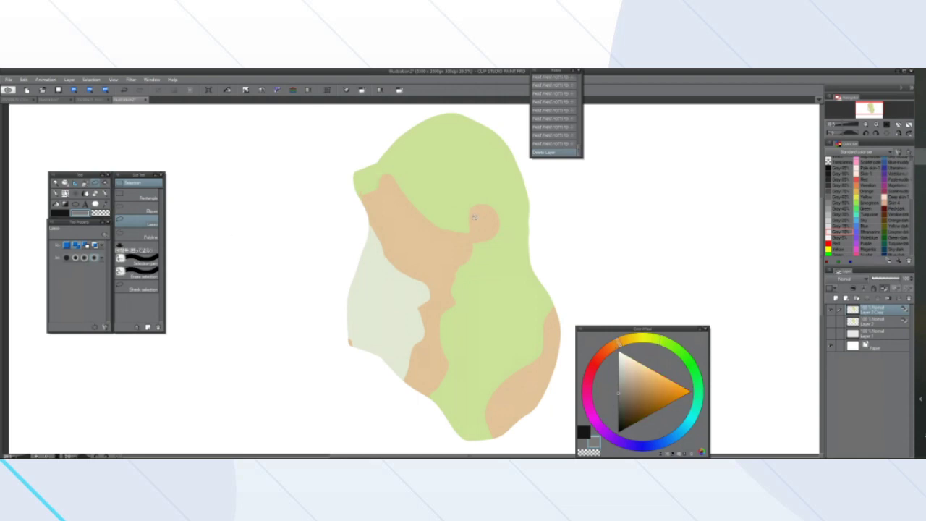
{"action": "mouse_move", "coordinate": [478, 210]}
{"action": "left_mouse_down"}
{"action": "mouse_move", "coordinate": [495, 216]}
{"action": "mouse_move", "coordinate": [476, 216]}
{"action": "left_mouse_up"}
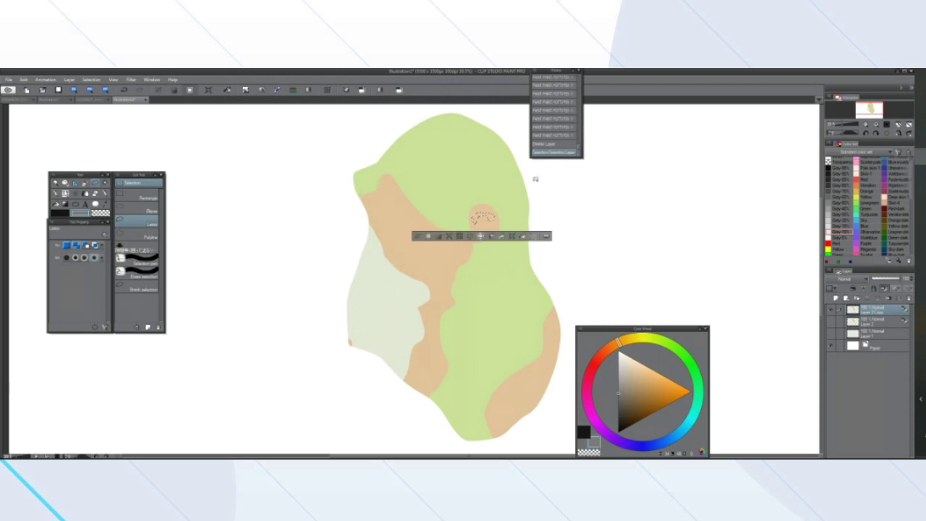
{"action": "left_click", "coordinate": [550, 144]}
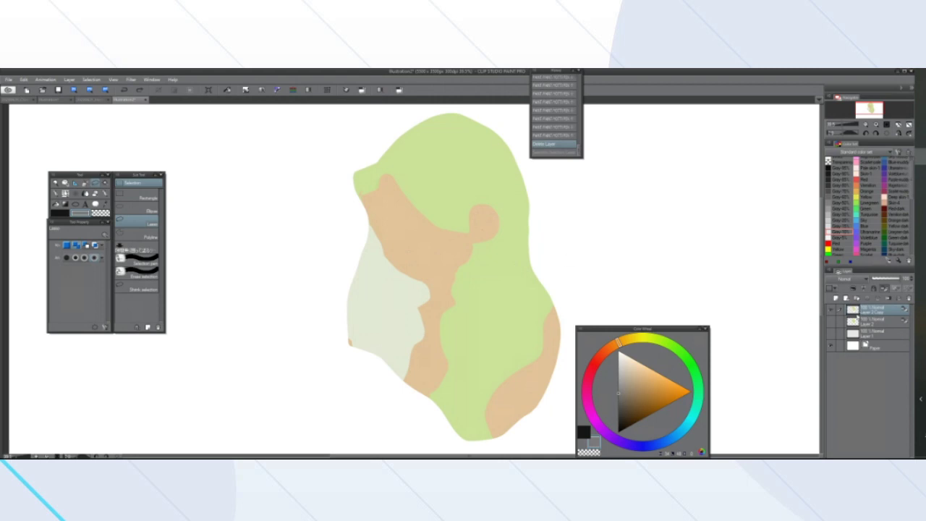
Duplicate the coloured shape layer and lasso a slanted sliver inside the ear plus a small triangle at the face's front edge
{"action": "right_click", "coordinate": [874, 314]}
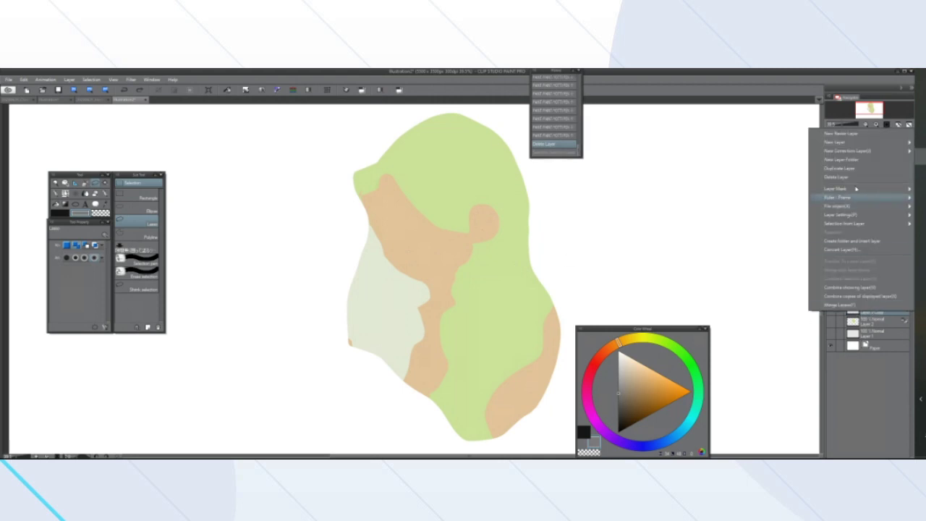
{"action": "left_click", "coordinate": [847, 169]}
{"action": "scroll", "coordinate": [340, 236], "scroll_direction": "up", "scroll_amount": 2}
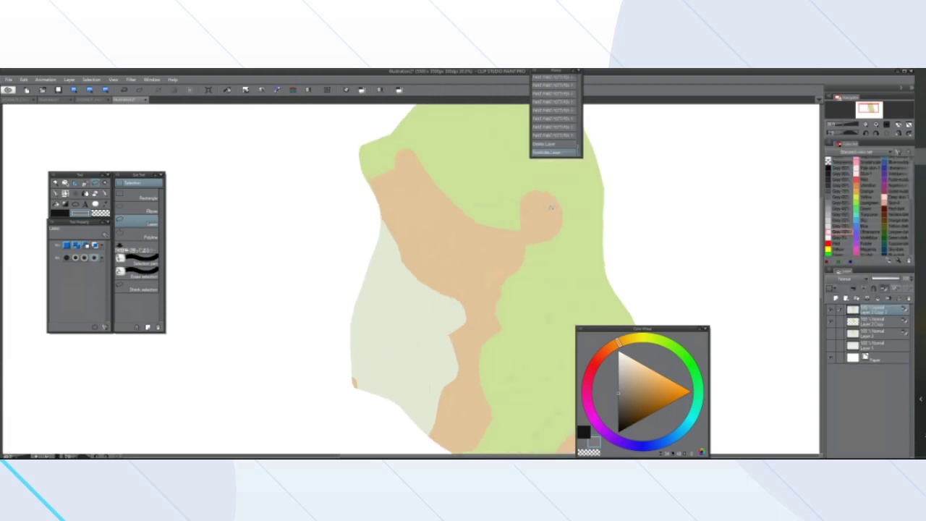
{"action": "mouse_move", "coordinate": [548, 194]}
{"action": "left_mouse_down"}
{"action": "mouse_move", "coordinate": [529, 229]}
{"action": "mouse_move", "coordinate": [539, 210]}
{"action": "left_mouse_up"}
{"action": "mouse_move", "coordinate": [420, 248]}
{"action": "left_mouse_down"}
{"action": "mouse_move", "coordinate": [412, 268]}
{"action": "mouse_move", "coordinate": [419, 252]}
{"action": "left_mouse_up"}
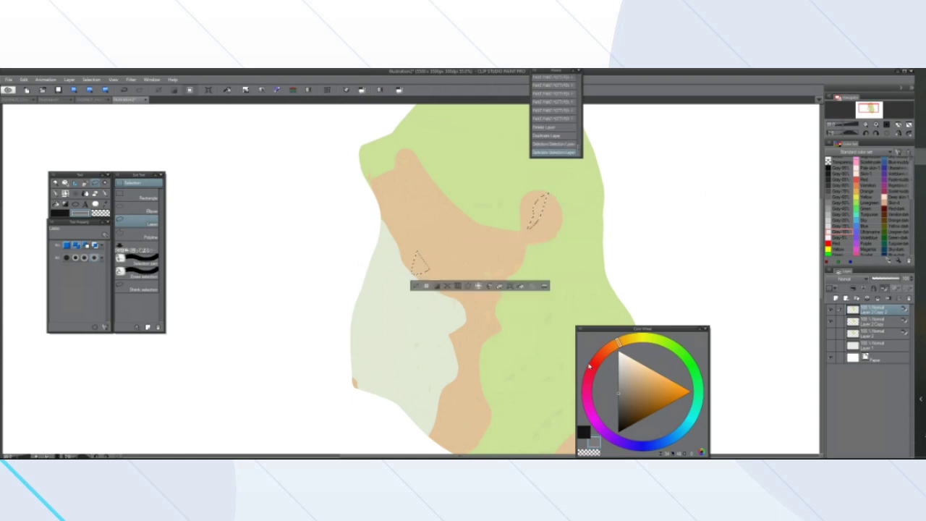
Choose a soft pink, fill the ear and face selections with it, and deselect
{"action": "left_click", "coordinate": [590, 367]}
{"action": "left_click", "coordinate": [520, 288]}
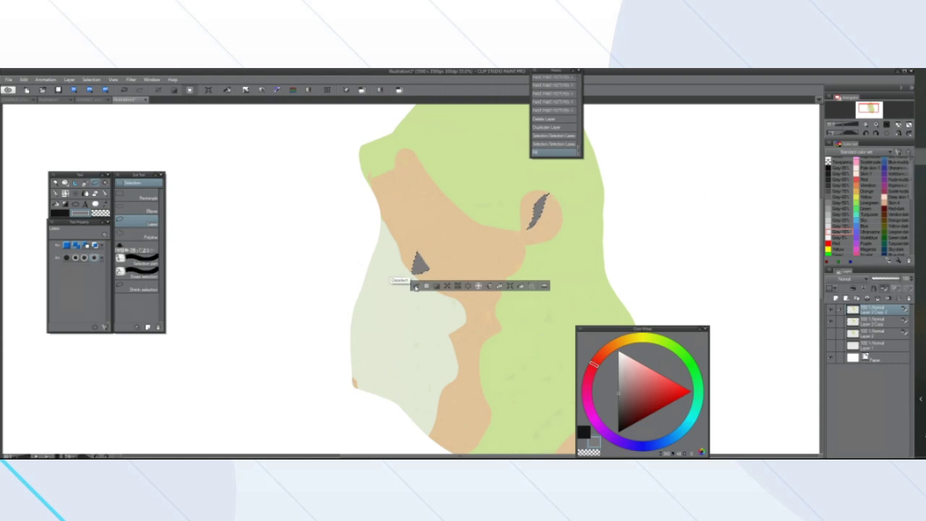
{"action": "left_click_drag", "start_coordinate": [619, 379], "coordinate": [645, 371]}
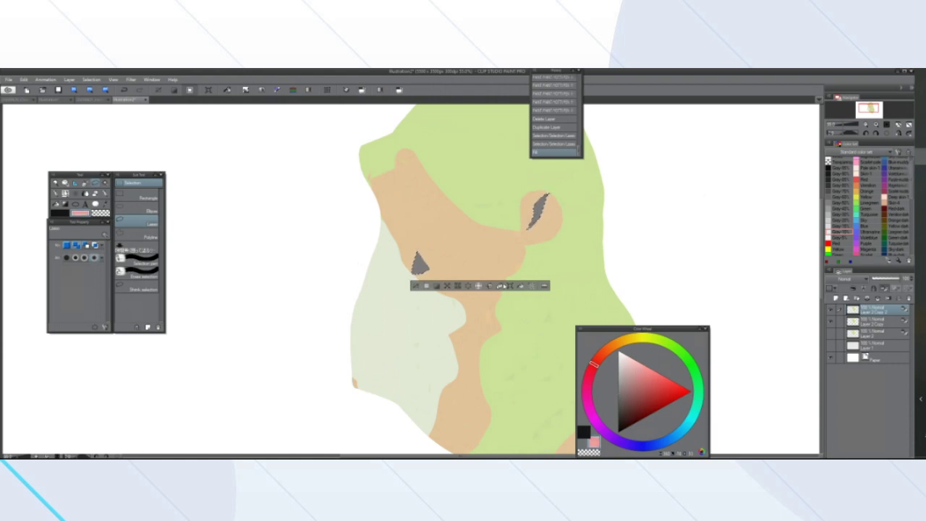
{"action": "left_click", "coordinate": [501, 286]}
{"action": "left_click", "coordinate": [416, 285]}
{"action": "scroll", "coordinate": [416, 286], "scroll_direction": "down", "scroll_amount": 3}
{"action": "scroll", "coordinate": [417, 282], "scroll_direction": "up", "scroll_amount": 2}
{"action": "scroll", "coordinate": [417, 282], "scroll_direction": "down", "scroll_amount": 1}
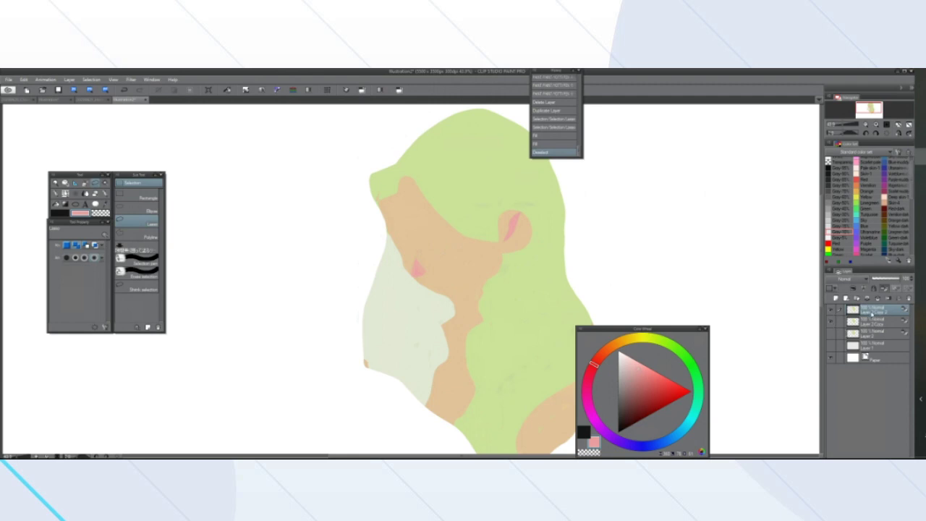
Copy the layer with the pink marks and undo its fills and selections back to the layer duplication
{"action": "left_click", "coordinate": [24, 79]}
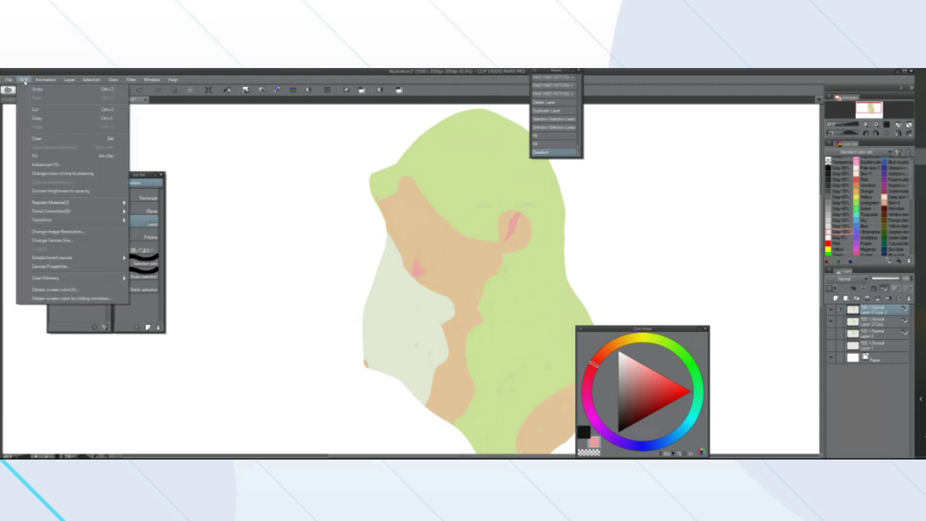
{"action": "left_click", "coordinate": [38, 121]}
{"action": "key", "text": "ctrl+z"}
{"action": "key", "text": "ctrl+z"}
{"action": "key", "text": "ctrl+z"}
{"action": "key", "text": "ctrl+z"}
{"action": "key", "text": "ctrl+z"}
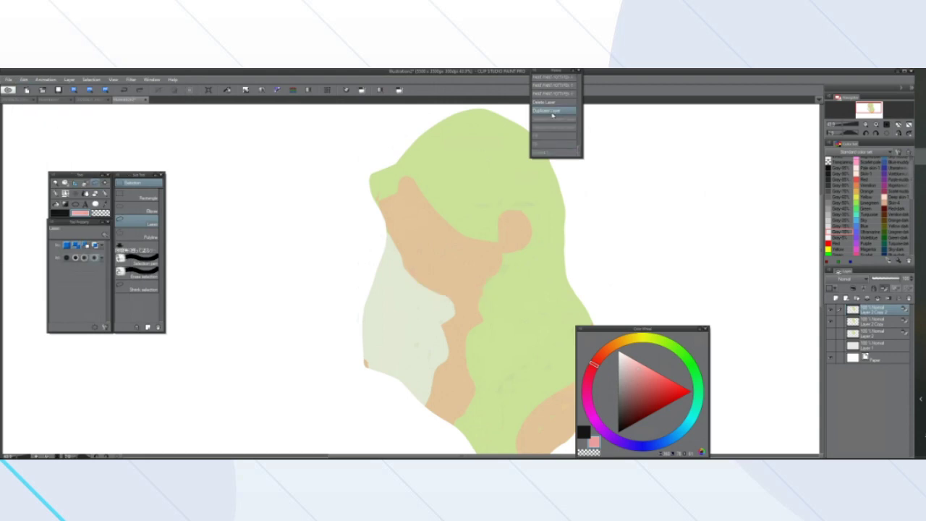
Paste the pink-marked version as a new layer, hide it and select the unmarked duplicate below it
{"action": "left_click", "coordinate": [24, 80]}
{"action": "left_click", "coordinate": [31, 129]}
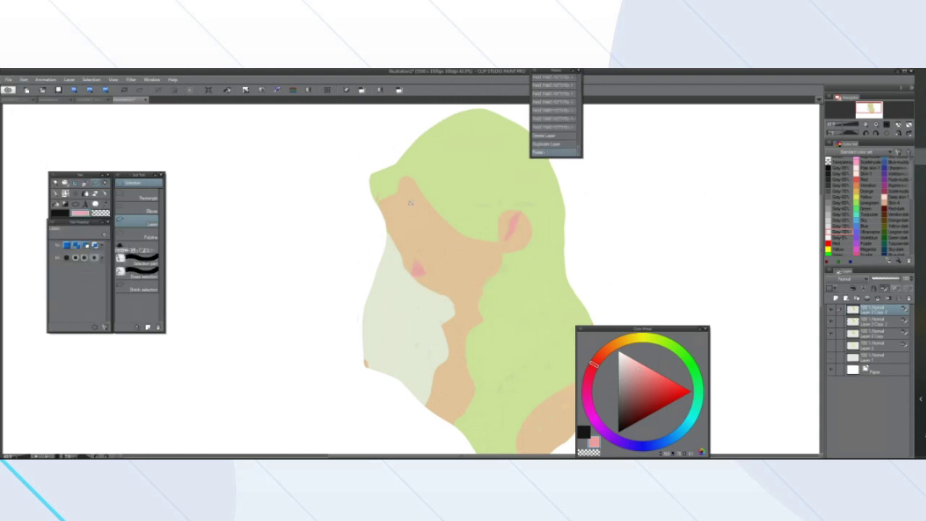
{"action": "left_click", "coordinate": [831, 310]}
{"action": "left_click", "coordinate": [876, 321]}
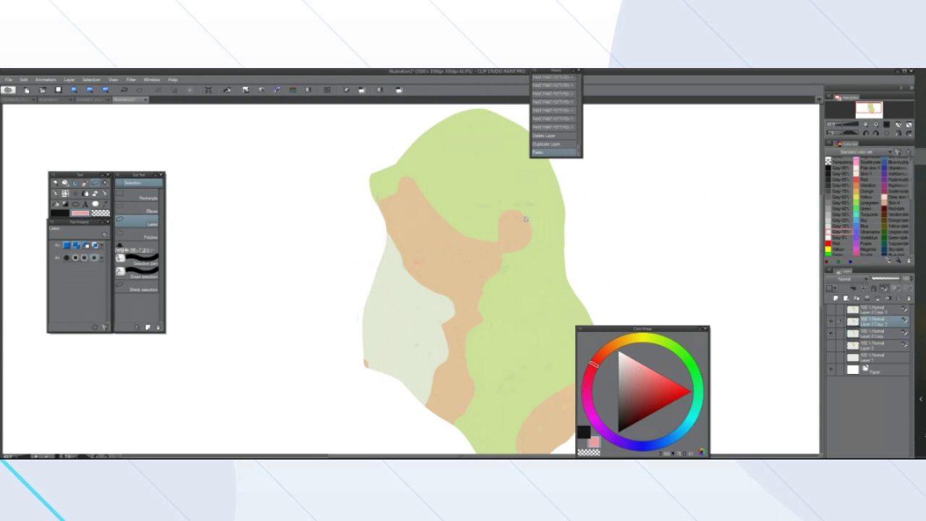
{"action": "left_click_drag", "start_coordinate": [509, 222], "coordinate": [504, 224]}
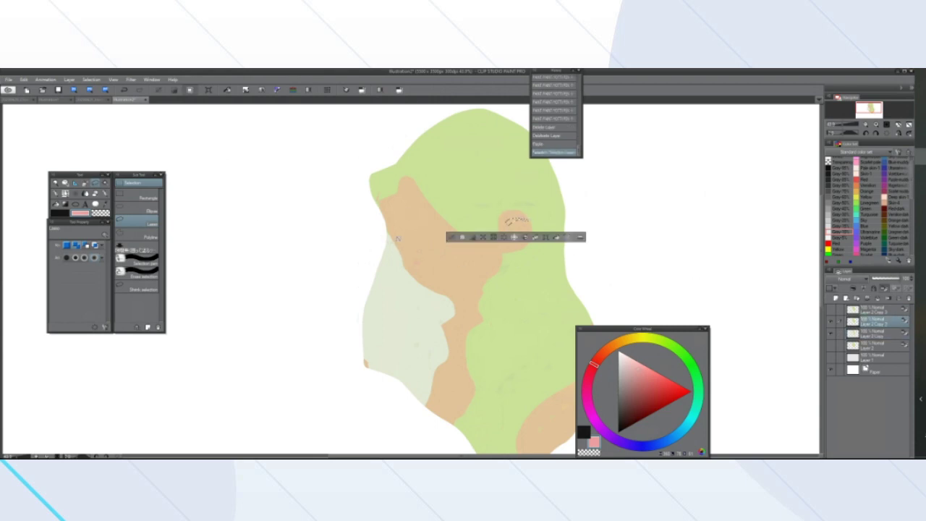
{"action": "mouse_move", "coordinate": [402, 248]}
{"action": "left_mouse_down"}
{"action": "mouse_move", "coordinate": [393, 261]}
{"action": "mouse_move", "coordinate": [406, 254]}
{"action": "left_mouse_up"}
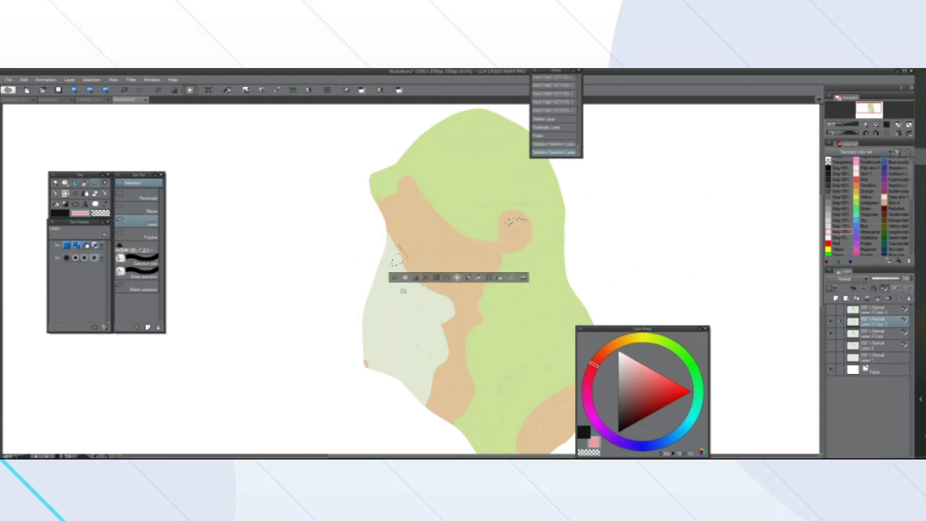
{"action": "left_click", "coordinate": [396, 278]}
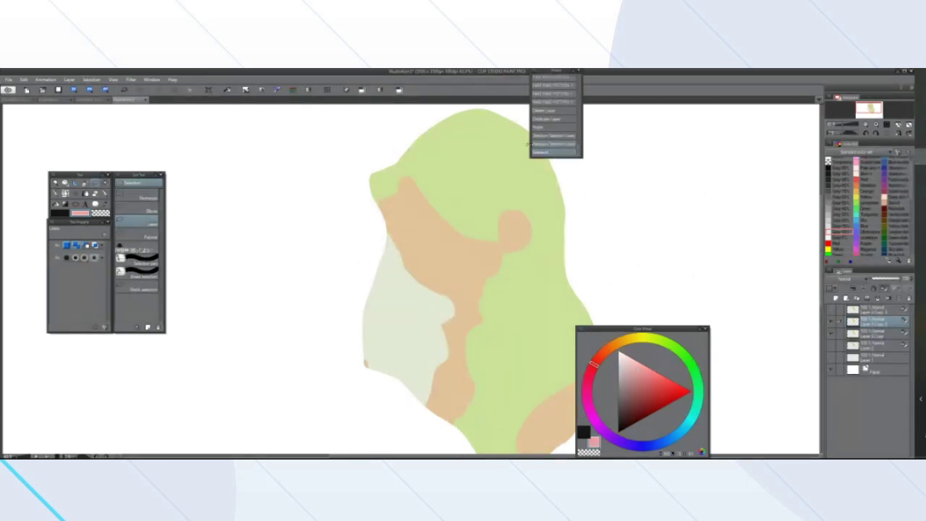
Lasso a flatter sliver in the ear and a rounded patch further inside the face, fill both with pink and deselect
{"action": "mouse_move", "coordinate": [512, 214]}
{"action": "left_mouse_down"}
{"action": "mouse_move", "coordinate": [507, 225]}
{"action": "mouse_move", "coordinate": [511, 215]}
{"action": "left_mouse_up"}
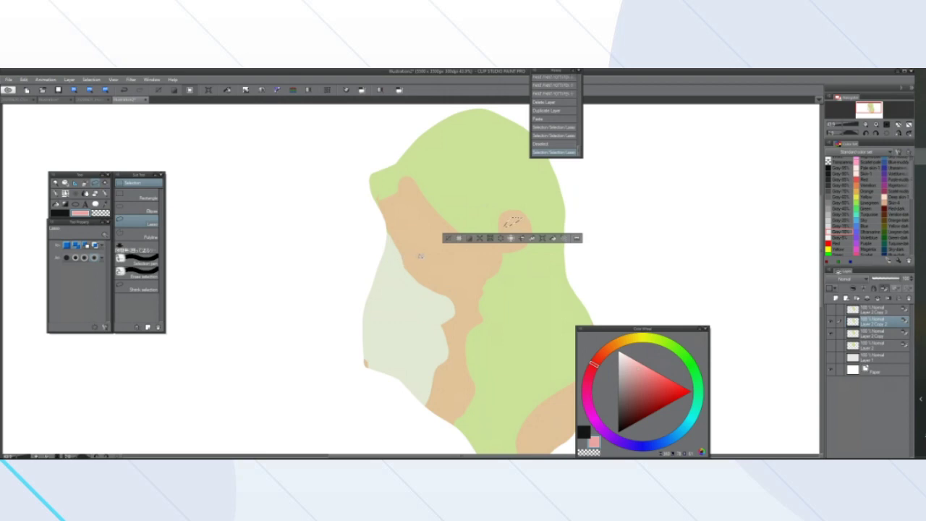
{"action": "mouse_move", "coordinate": [435, 262]}
{"action": "left_mouse_down"}
{"action": "mouse_move", "coordinate": [421, 261]}
{"action": "mouse_move", "coordinate": [422, 250]}
{"action": "mouse_move", "coordinate": [435, 257]}
{"action": "left_mouse_up"}
{"action": "left_click", "coordinate": [503, 276]}
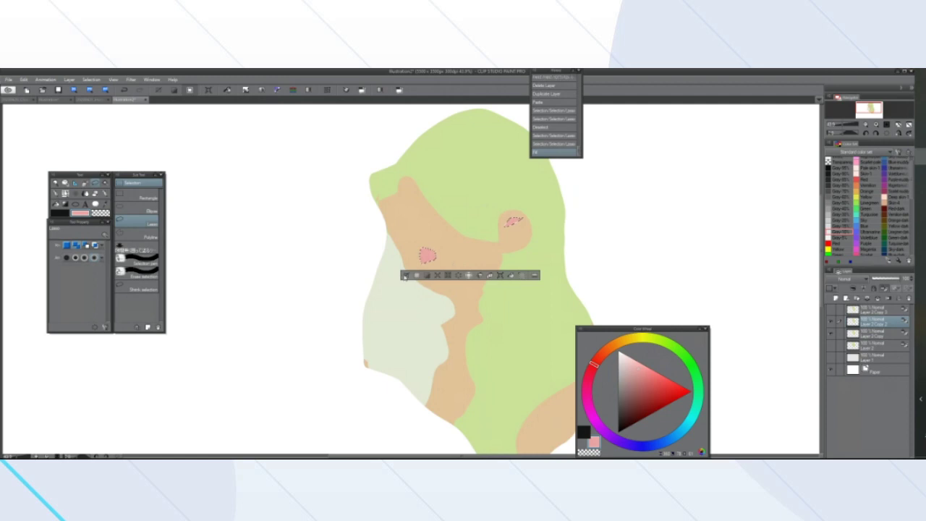
{"action": "key", "text": "ctrl+d"}
Compare the two pink ear and face placements by toggling the upper layer's visibility, leaving it hidden
{"action": "left_click", "coordinate": [833, 313]}
{"action": "left_click", "coordinate": [833, 313]}
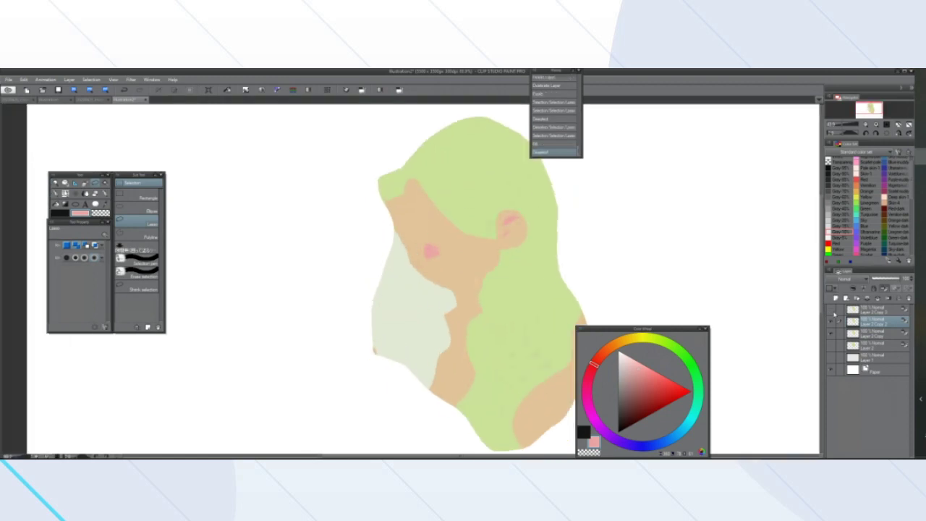
{"action": "left_click", "coordinate": [833, 313]}
{"action": "left_click", "coordinate": [832, 312]}
{"action": "left_click", "coordinate": [833, 313]}
{"action": "left_click", "coordinate": [832, 313]}
{"action": "scroll", "coordinate": [320, 232], "scroll_direction": "down", "scroll_amount": 3}
{"action": "scroll", "coordinate": [412, 236], "scroll_direction": "up", "scroll_amount": 2}
{"action": "scroll", "coordinate": [413, 238], "scroll_direction": "down", "scroll_amount": 1}
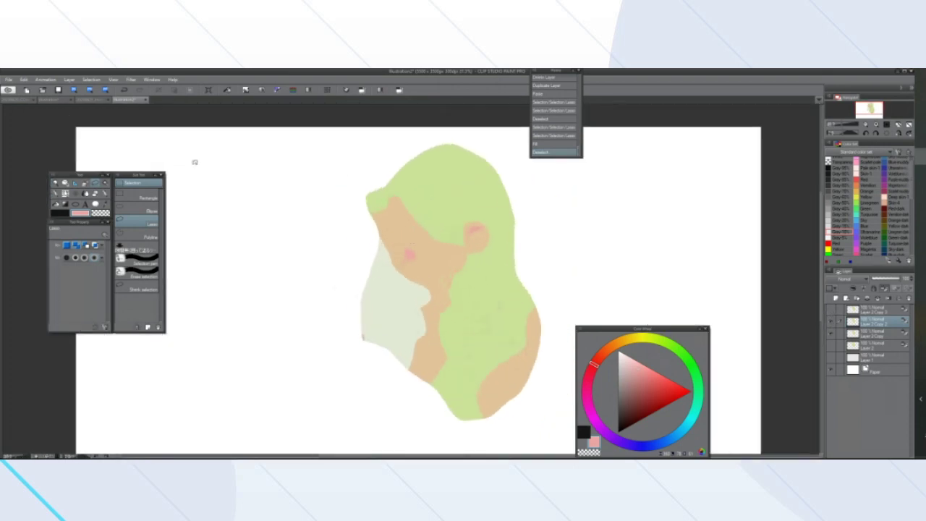
Return to the homework sheet and examine the finished example heads up close
{"action": "left_click", "coordinate": [95, 100]}
{"action": "scroll", "coordinate": [429, 292], "scroll_direction": "up", "scroll_amount": 5}
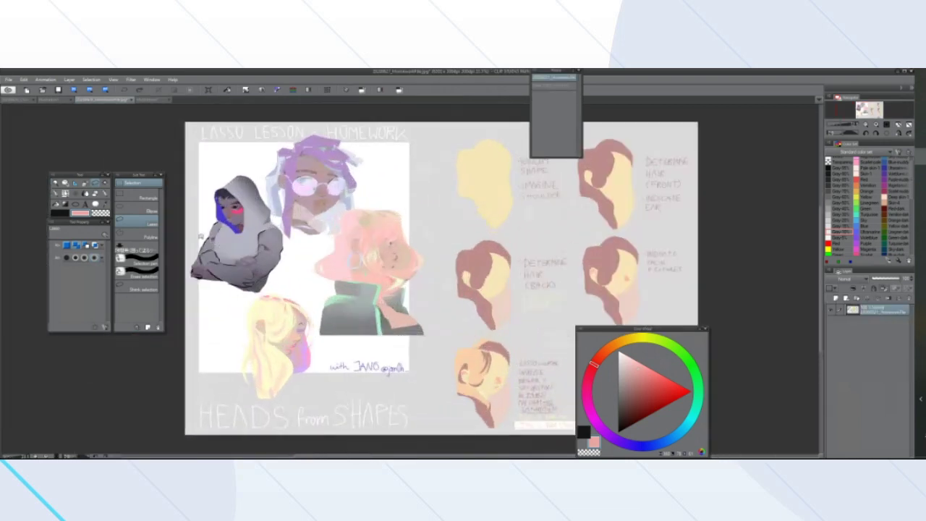
{"action": "scroll", "coordinate": [429, 292], "scroll_direction": "down", "scroll_amount": 4}
{"action": "scroll", "coordinate": [423, 304], "scroll_direction": "up", "scroll_amount": 2}
{"action": "scroll", "coordinate": [419, 330], "scroll_direction": "down", "scroll_amount": 2}
{"action": "scroll", "coordinate": [418, 330], "scroll_direction": "up", "scroll_amount": 2}
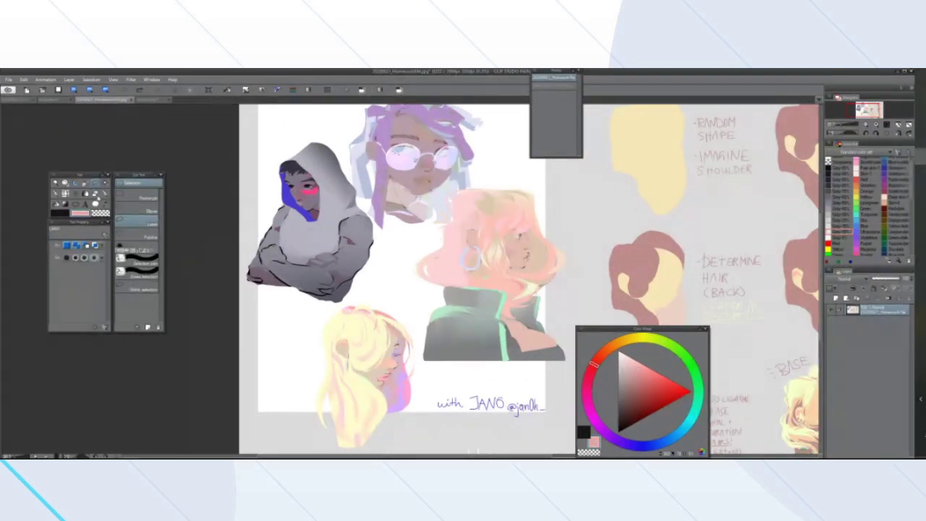
Switch to the pen and make two strokes over the blonde head on the homework sheet
{"action": "key", "text": "p"}
{"action": "mouse_move", "coordinate": [383, 322]}
{"action": "left_mouse_down"}
{"action": "mouse_move", "coordinate": [410, 341]}
{"action": "mouse_move", "coordinate": [400, 359]}
{"action": "mouse_move", "coordinate": [407, 356]}
{"action": "mouse_move", "coordinate": [364, 360]}
{"action": "mouse_move", "coordinate": [384, 370]}
{"action": "mouse_move", "coordinate": [385, 320]}
{"action": "mouse_move", "coordinate": [376, 316]}
{"action": "mouse_move", "coordinate": [413, 339]}
{"action": "left_mouse_up"}
{"action": "mouse_move", "coordinate": [390, 370]}
{"action": "left_mouse_down"}
{"action": "mouse_move", "coordinate": [370, 396]}
{"action": "mouse_move", "coordinate": [349, 381]}
{"action": "left_mouse_up"}
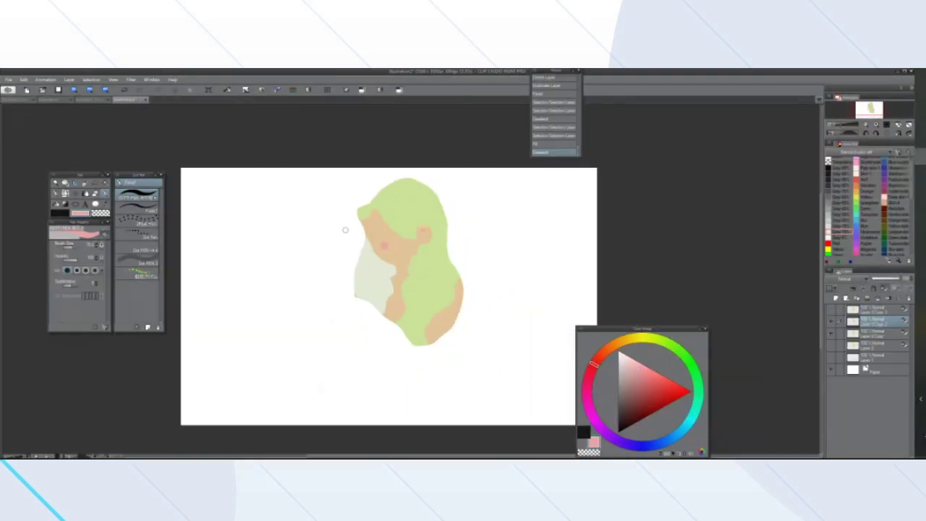
{"action": "scroll", "coordinate": [451, 205], "scroll_direction": "down", "scroll_amount": 2}
{"action": "scroll", "coordinate": [451, 204], "scroll_direction": "up", "scroll_amount": 3}
{"action": "scroll", "coordinate": [451, 205], "scroll_direction": "down", "scroll_amount": 2}
{"action": "scroll", "coordinate": [442, 230], "scroll_direction": "up", "scroll_amount": 3}
{"action": "scroll", "coordinate": [435, 243], "scroll_direction": "down", "scroll_amount": 3}
{"action": "scroll", "coordinate": [434, 243], "scroll_direction": "up", "scroll_amount": 1}
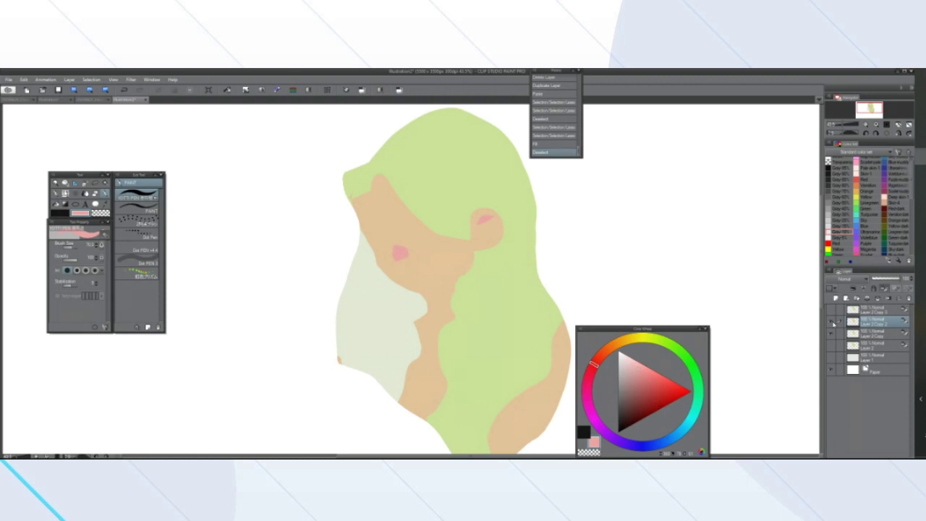
{"action": "scroll", "coordinate": [595, 316], "scroll_direction": "down", "scroll_amount": 2}
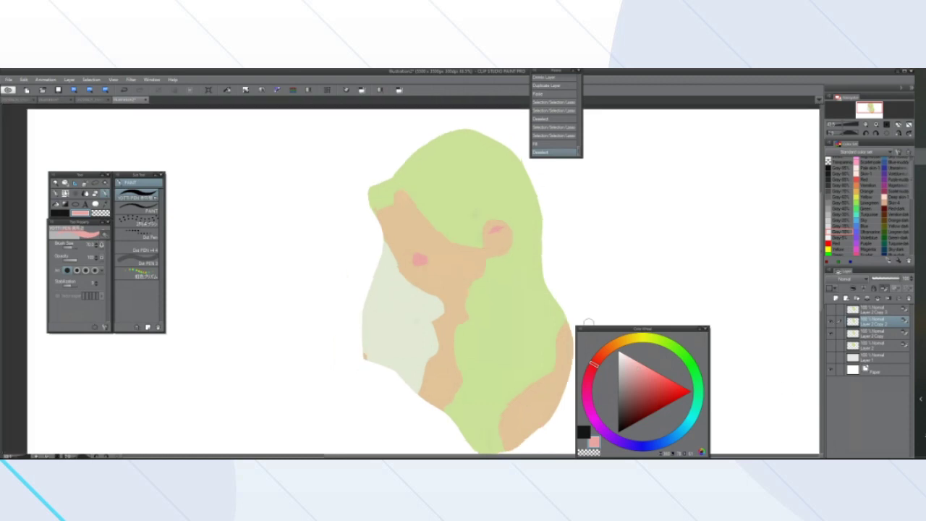
{"action": "scroll", "coordinate": [593, 316], "scroll_direction": "up", "scroll_amount": 2}
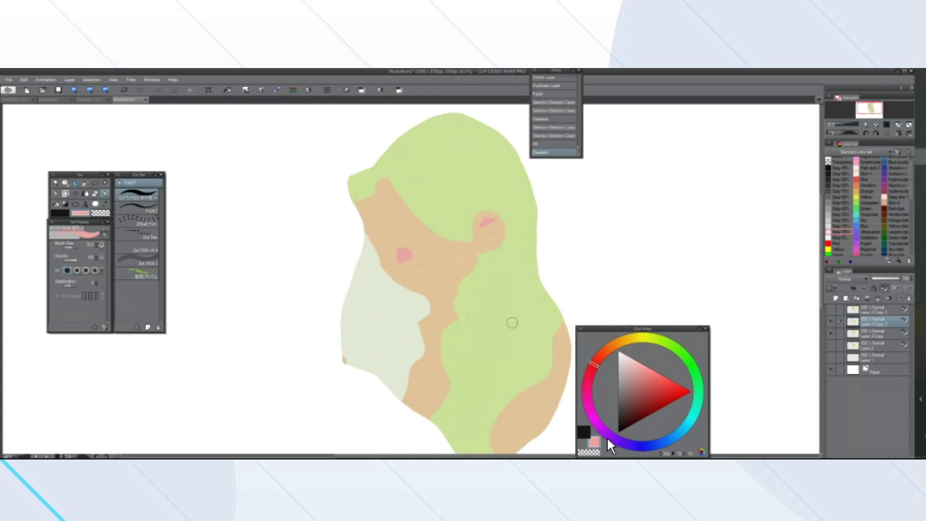
{"action": "scroll", "coordinate": [401, 309], "scroll_direction": "down", "scroll_amount": 3}
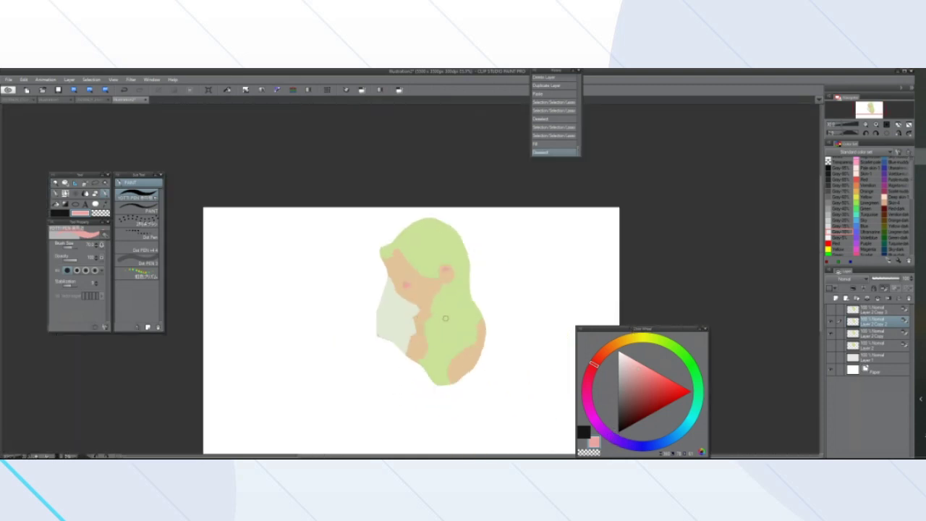
Examine how the flat pink ear sliver and inner face patch read on the head, up close and as a whole
{"action": "scroll", "coordinate": [455, 319], "scroll_direction": "up", "scroll_amount": 2}
{"action": "scroll", "coordinate": [376, 327], "scroll_direction": "up", "scroll_amount": 3}
{"action": "scroll", "coordinate": [378, 327], "scroll_direction": "down", "scroll_amount": 1}
{"action": "scroll", "coordinate": [380, 326], "scroll_direction": "up", "scroll_amount": 1}
{"action": "scroll", "coordinate": [380, 326], "scroll_direction": "up", "scroll_amount": 1}
{"action": "scroll", "coordinate": [380, 326], "scroll_direction": "down", "scroll_amount": 1}
{"action": "scroll", "coordinate": [380, 326], "scroll_direction": "up", "scroll_amount": 2}
{"action": "scroll", "coordinate": [380, 327], "scroll_direction": "down", "scroll_amount": 1}
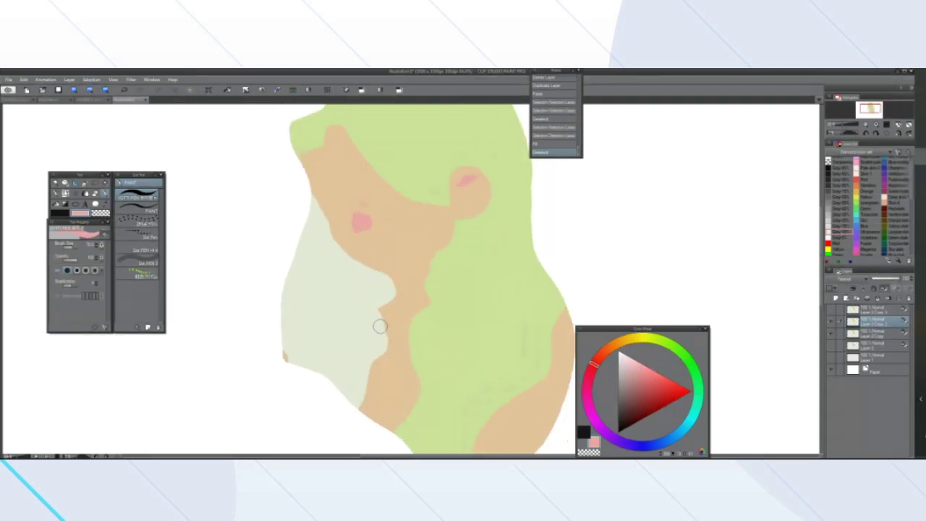
{"action": "scroll", "coordinate": [380, 326], "scroll_direction": "down", "scroll_amount": 1}
{"action": "scroll", "coordinate": [380, 326], "scroll_direction": "up", "scroll_amount": 1}
{"action": "scroll", "coordinate": [380, 326], "scroll_direction": "down", "scroll_amount": 1}
{"action": "scroll", "coordinate": [380, 327], "scroll_direction": "up", "scroll_amount": 1}
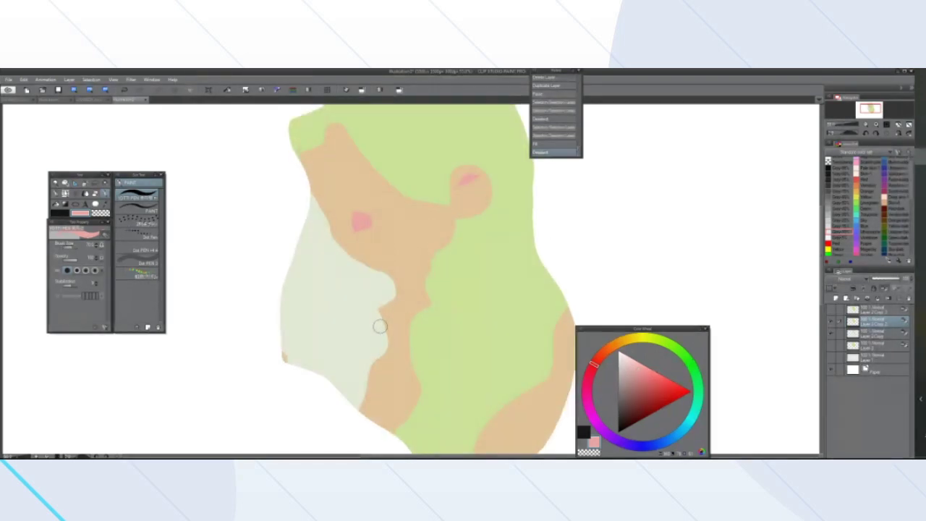
{"action": "scroll", "coordinate": [380, 326], "scroll_direction": "down", "scroll_amount": 3}
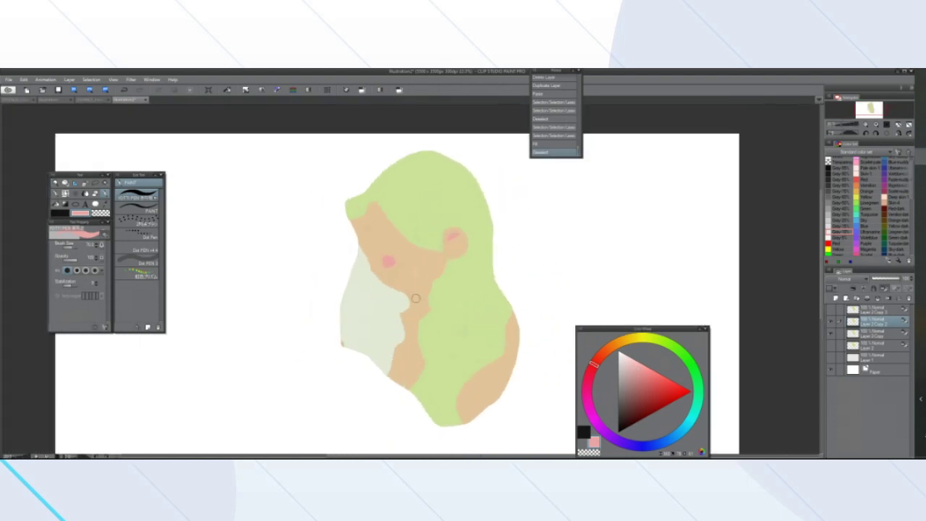
{"action": "scroll", "coordinate": [411, 292], "scroll_direction": "up", "scroll_amount": 1}
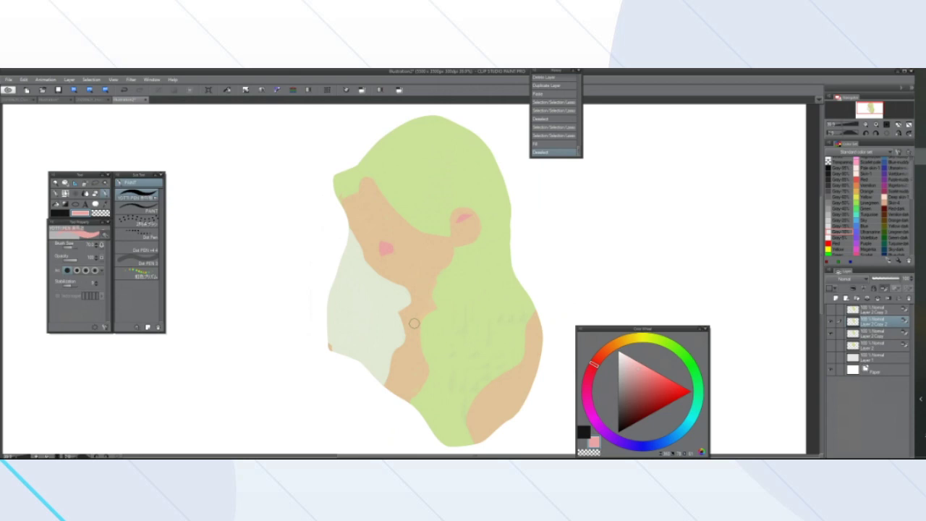
{"action": "scroll", "coordinate": [410, 268], "scroll_direction": "down", "scroll_amount": 2}
{"action": "scroll", "coordinate": [409, 289], "scroll_direction": "up", "scroll_amount": 2}
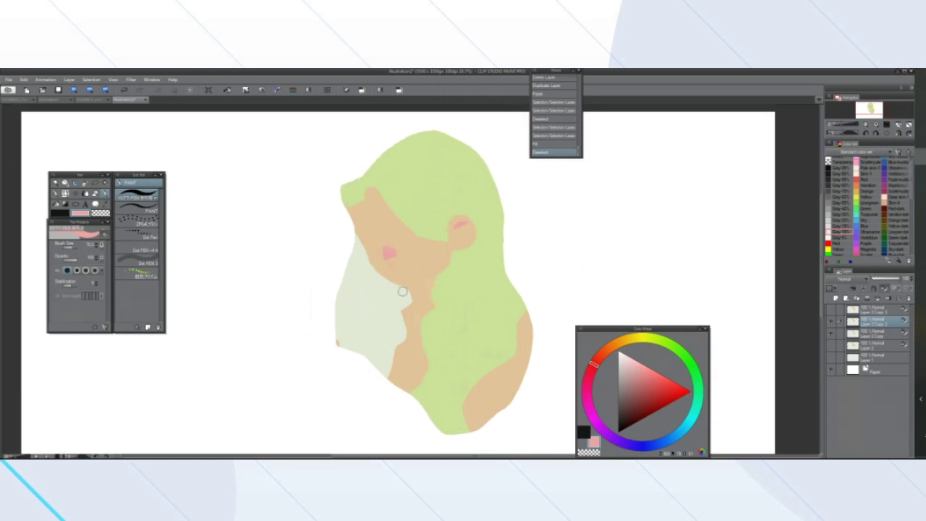
Show the layer with the upright ear mark and edge-placed face patch, and hide and delete the alternative layer
{"action": "left_click", "coordinate": [831, 311]}
{"action": "left_click", "coordinate": [831, 322]}
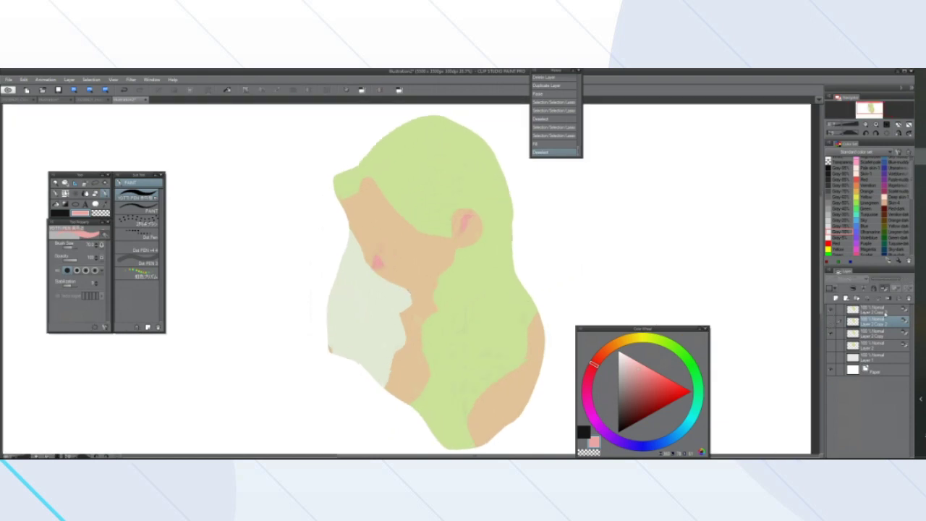
{"action": "left_click", "coordinate": [908, 299]}
{"action": "scroll", "coordinate": [492, 242], "scroll_direction": "down", "scroll_amount": 1}
{"action": "scroll", "coordinate": [485, 250], "scroll_direction": "up", "scroll_amount": 2}
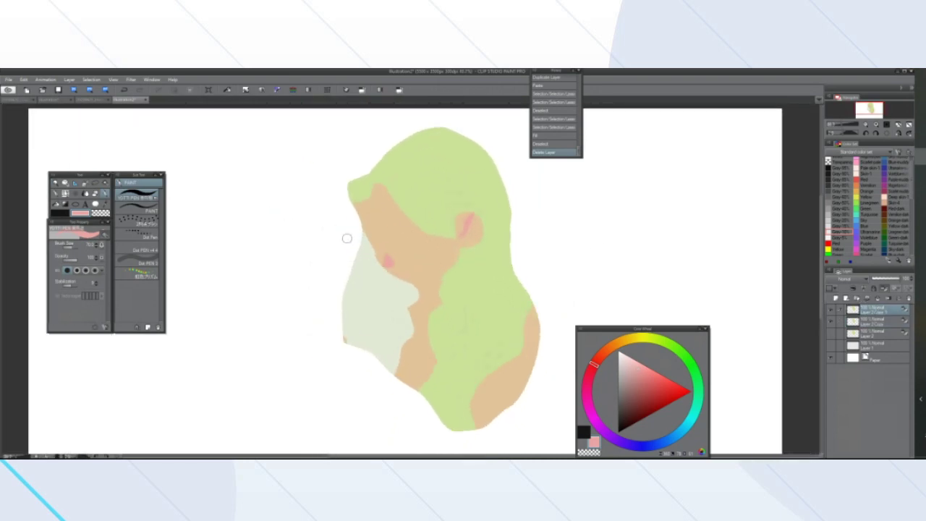
Try three parallel slanted guide strokes across the face and undo them
{"action": "mouse_move", "coordinate": [380, 187]}
{"action": "left_mouse_down"}
{"action": "mouse_move", "coordinate": [409, 222]}
{"action": "mouse_move", "coordinate": [463, 253]}
{"action": "left_mouse_up"}
{"action": "left_click_drag", "start_coordinate": [370, 214], "coordinate": [443, 280]}
{"action": "left_click_drag", "start_coordinate": [360, 242], "coordinate": [417, 287]}
{"action": "key", "text": "ctrl+z"}
{"action": "key", "text": "ctrl+z"}
{"action": "key", "text": "ctrl+z"}
Reduce the pen's brush size and refine the pink nose patch and the inner-ear mark with small strokes
{"action": "left_click", "coordinate": [68, 247]}
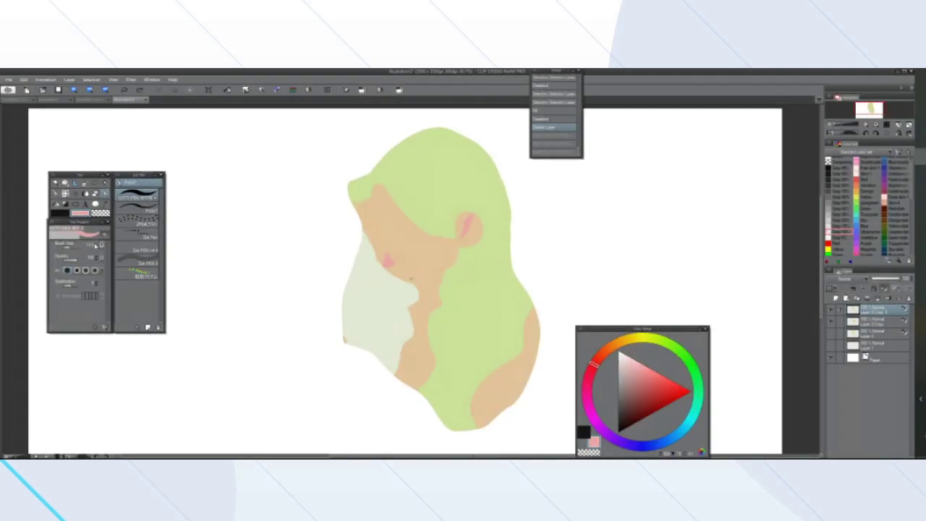
{"action": "scroll", "coordinate": [259, 314], "scroll_direction": "down", "scroll_amount": 2}
{"action": "scroll", "coordinate": [265, 312], "scroll_direction": "up", "scroll_amount": 3}
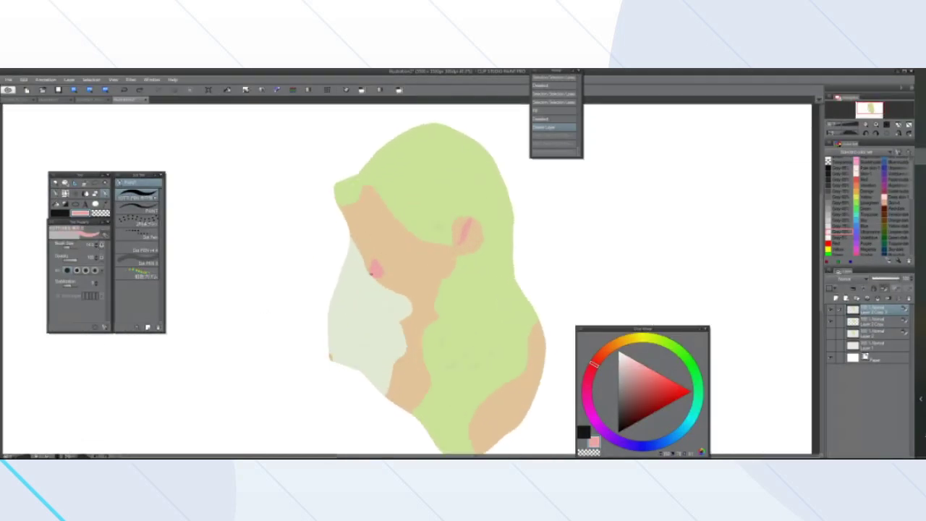
{"action": "left_click_drag", "start_coordinate": [372, 270], "coordinate": [379, 270]}
{"action": "scroll", "coordinate": [379, 270], "scroll_direction": "down", "scroll_amount": 3}
{"action": "scroll", "coordinate": [378, 271], "scroll_direction": "up", "scroll_amount": 2}
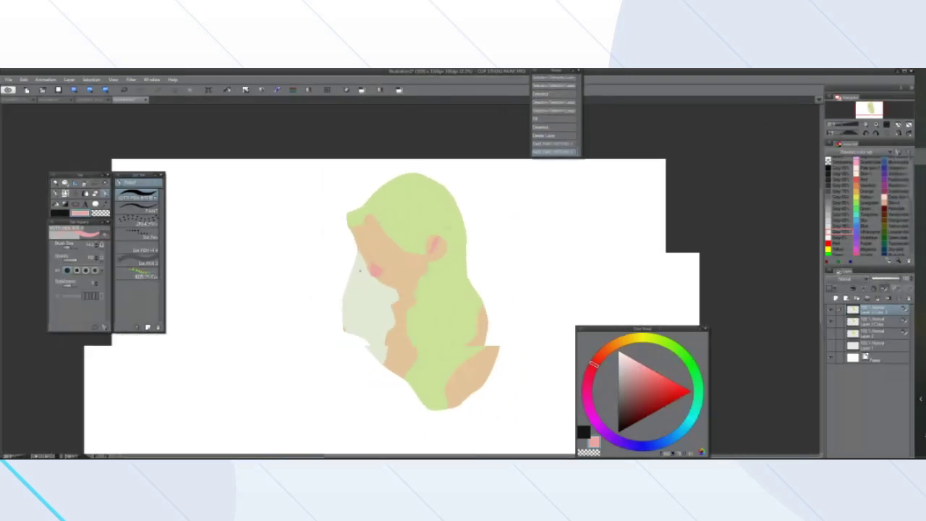
{"action": "scroll", "coordinate": [364, 271], "scroll_direction": "up", "scroll_amount": 1}
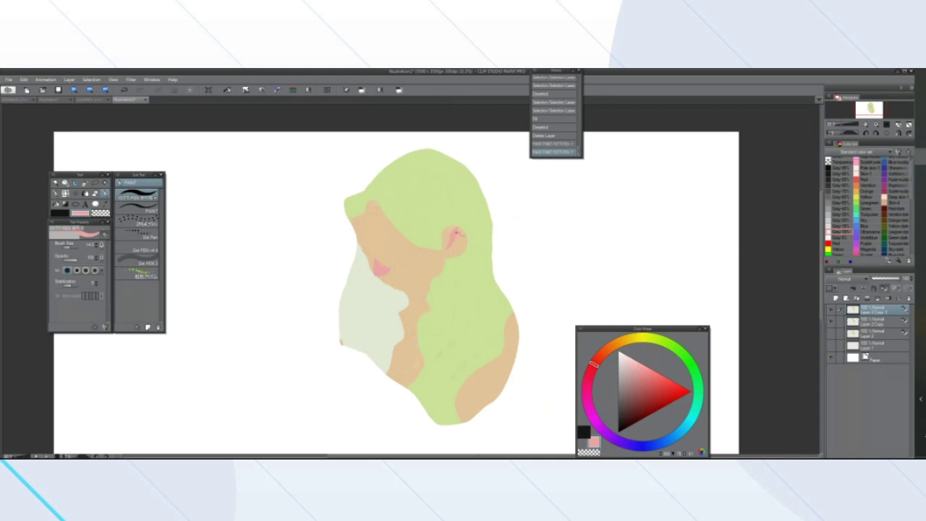
{"action": "scroll", "coordinate": [365, 270], "scroll_direction": "down", "scroll_amount": 1}
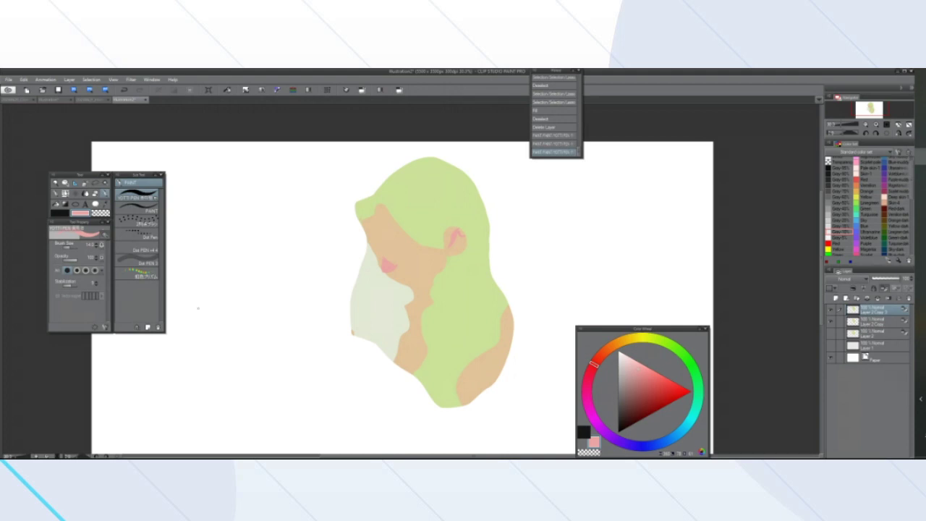
Examine the whole head with its reshaped pink nose and ear marks
{"action": "scroll", "coordinate": [376, 315], "scroll_direction": "down", "scroll_amount": 3}
{"action": "scroll", "coordinate": [369, 304], "scroll_direction": "up", "scroll_amount": 3}
{"action": "scroll", "coordinate": [368, 305], "scroll_direction": "down", "scroll_amount": 2}
{"action": "scroll", "coordinate": [368, 304], "scroll_direction": "up", "scroll_amount": 1}
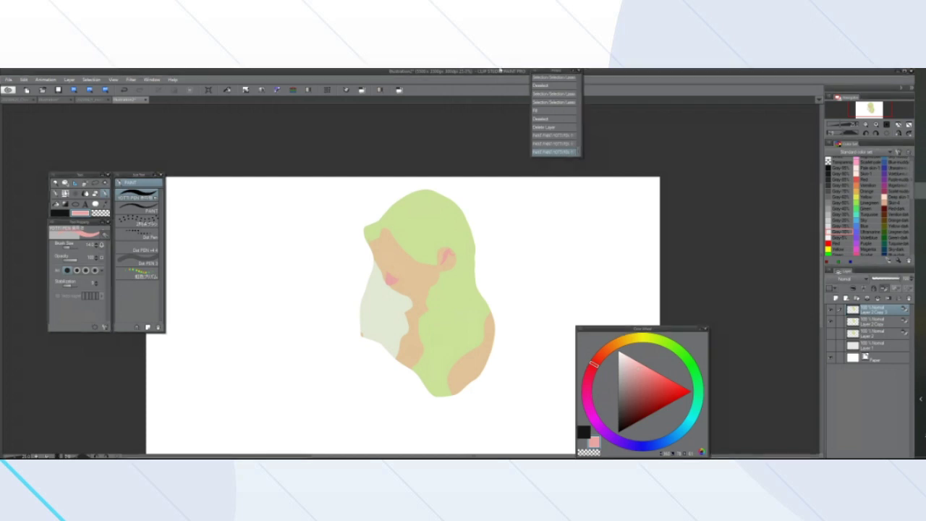
{"action": "scroll", "coordinate": [366, 331], "scroll_direction": "down", "scroll_amount": 3}
{"action": "scroll", "coordinate": [446, 331], "scroll_direction": "up", "scroll_amount": 3}
{"action": "scroll", "coordinate": [262, 262], "scroll_direction": "down", "scroll_amount": 2}
{"action": "scroll", "coordinate": [233, 297], "scroll_direction": "up", "scroll_amount": 2}
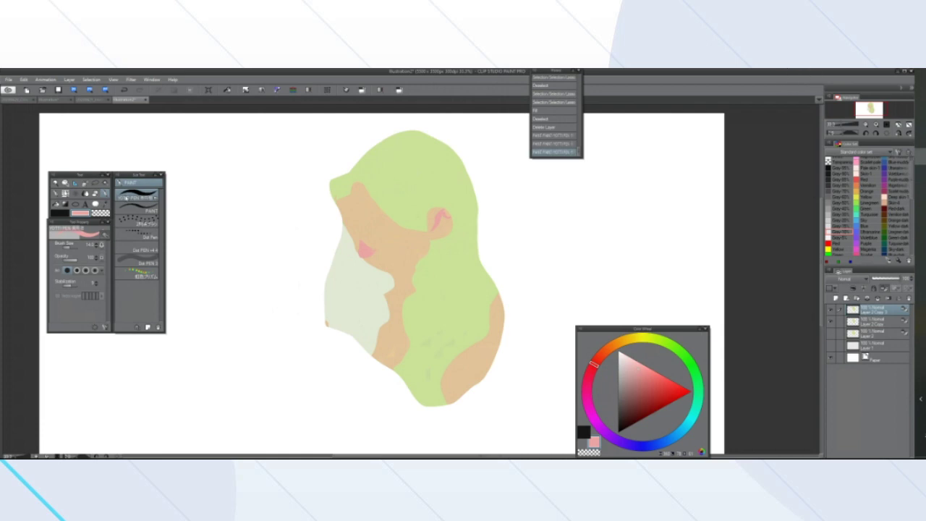
Pick a dark brown drawing colour and set a finer brush size for line details
{"action": "left_click", "coordinate": [610, 348]}
{"action": "left_click", "coordinate": [641, 396]}
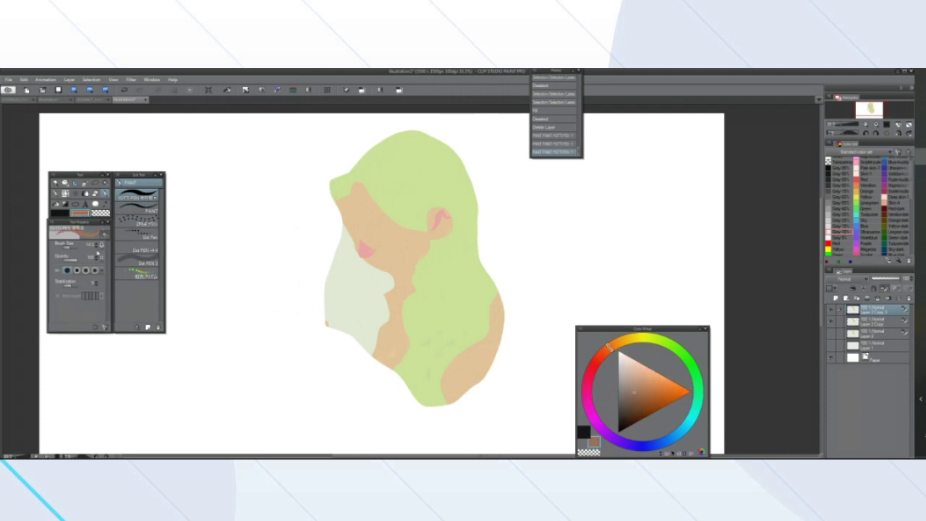
{"action": "left_click", "coordinate": [89, 245]}
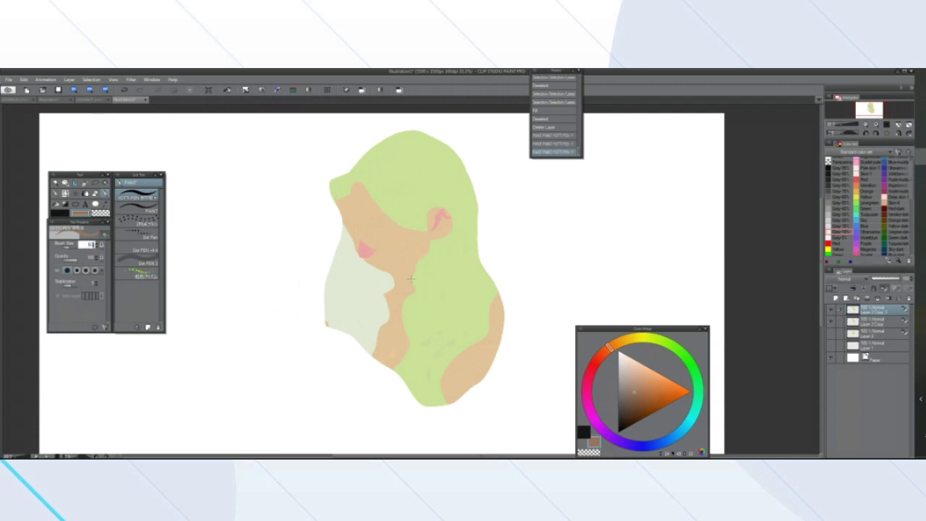
{"action": "key", "text": "Return"}
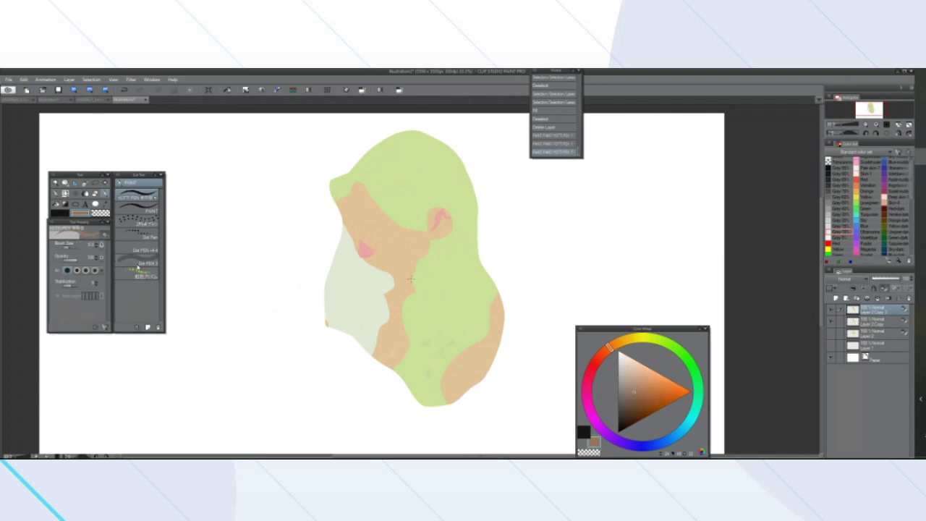
Try curved dark brown lines beside and below the pink nose patch, and undo them
{"action": "scroll", "coordinate": [352, 264], "scroll_direction": "up", "scroll_amount": 1}
{"action": "scroll", "coordinate": [346, 263], "scroll_direction": "down", "scroll_amount": 2}
{"action": "scroll", "coordinate": [345, 263], "scroll_direction": "up", "scroll_amount": 3}
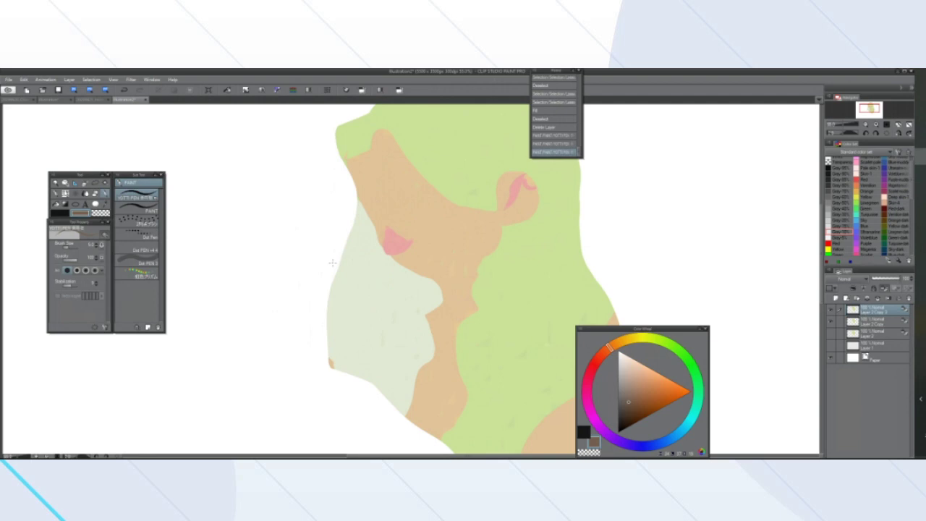
{"action": "scroll", "coordinate": [332, 262], "scroll_direction": "up", "scroll_amount": 3}
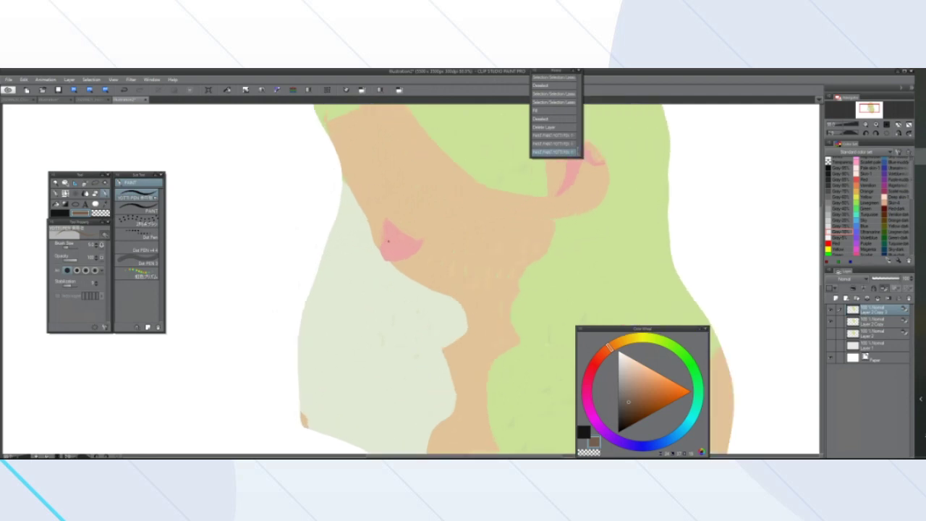
{"action": "scroll", "coordinate": [385, 247], "scroll_direction": "up", "scroll_amount": 1}
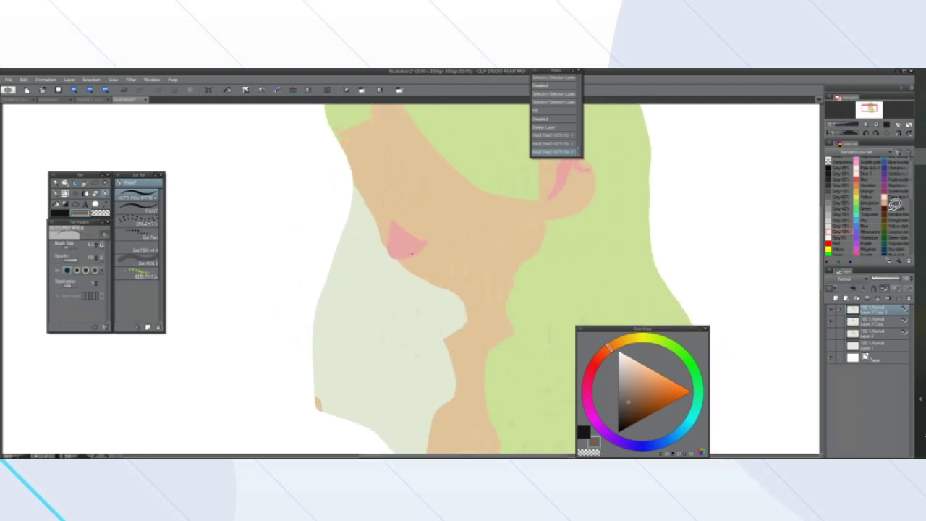
{"action": "left_click_drag", "start_coordinate": [451, 234], "coordinate": [413, 233]}
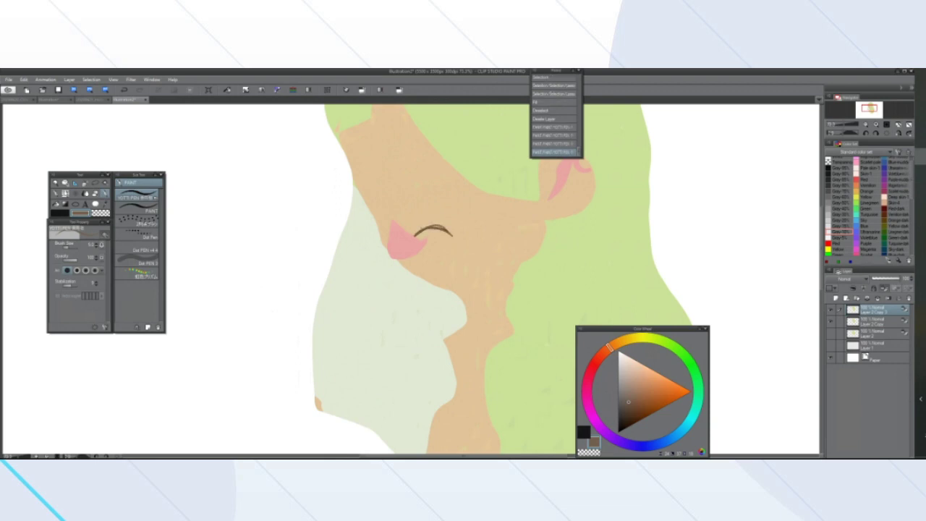
{"action": "key", "text": "ctrl+z"}
{"action": "key", "text": "ctrl+y"}
{"action": "scroll", "coordinate": [406, 240], "scroll_direction": "down", "scroll_amount": 2}
{"action": "scroll", "coordinate": [406, 240], "scroll_direction": "down", "scroll_amount": 2}
{"action": "scroll", "coordinate": [412, 203], "scroll_direction": "up", "scroll_amount": 3}
{"action": "mouse_move", "coordinate": [388, 268]}
{"action": "left_mouse_down"}
{"action": "mouse_move", "coordinate": [370, 263]}
{"action": "mouse_move", "coordinate": [420, 287]}
{"action": "mouse_move", "coordinate": [403, 288]}
{"action": "left_mouse_up"}
{"action": "scroll", "coordinate": [405, 281], "scroll_direction": "down", "scroll_amount": 1}
{"action": "scroll", "coordinate": [405, 281], "scroll_direction": "up", "scroll_amount": 3}
{"action": "left_click_drag", "start_coordinate": [412, 286], "coordinate": [429, 274]}
{"action": "key", "text": "ctrl+z"}
{"action": "key", "text": "ctrl+z"}
{"action": "key", "text": "ctrl+z"}
{"action": "key", "text": "ctrl+z"}
{"action": "key", "text": "ctrl+z"}
{"action": "key", "text": "ctrl+z"}
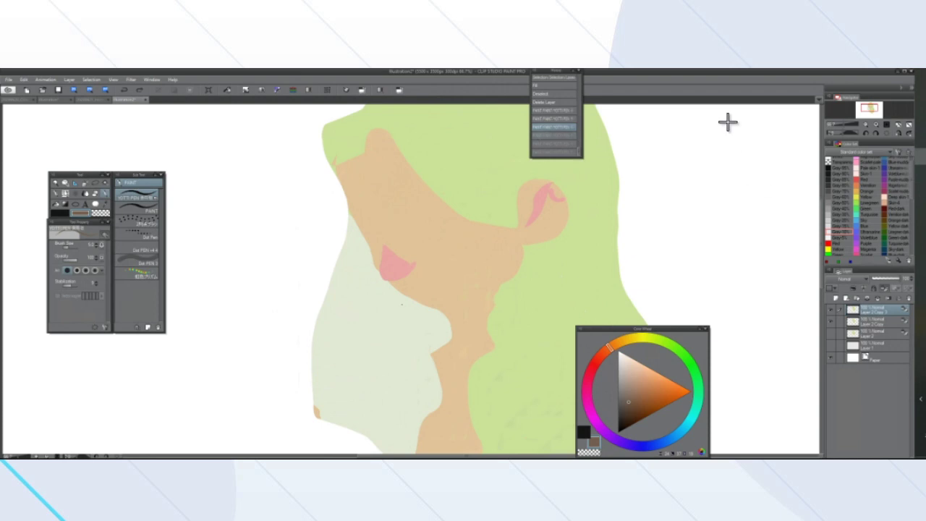
Draw a short slanted brown nostril line on the nose patch's lower edge facing the ear, undoing the longer curved attempts
{"action": "scroll", "coordinate": [735, 142], "scroll_direction": "up", "scroll_amount": 2}
{"action": "left_click_drag", "start_coordinate": [420, 254], "coordinate": [401, 259]}
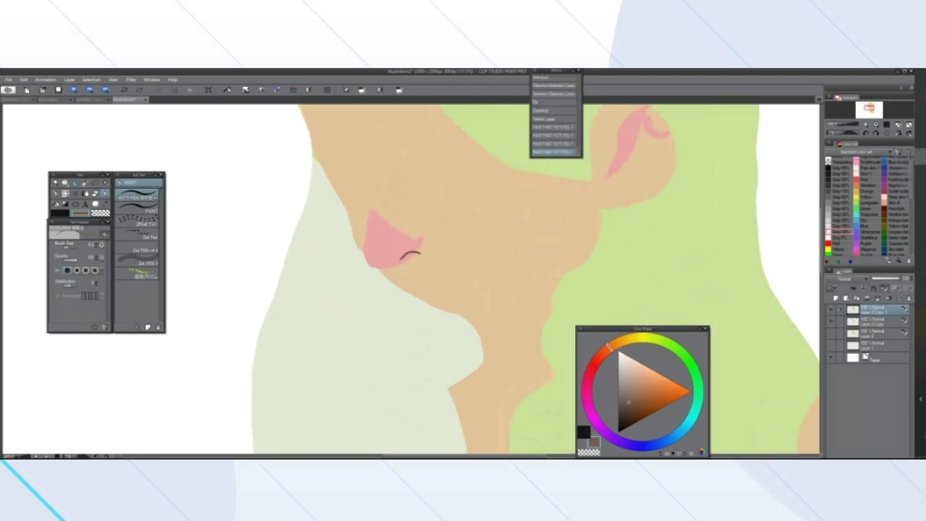
{"action": "key", "text": "ctrl+z"}
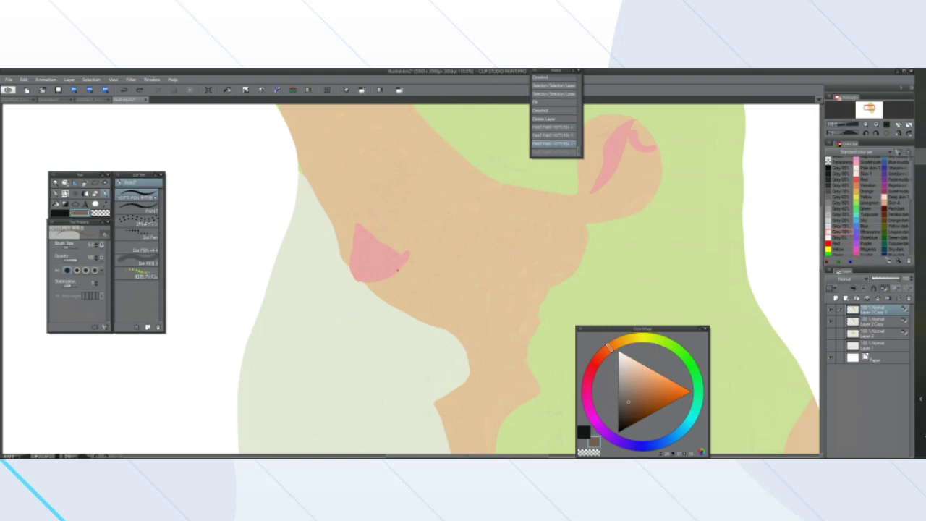
{"action": "left_click_drag", "start_coordinate": [413, 261], "coordinate": [382, 277]}
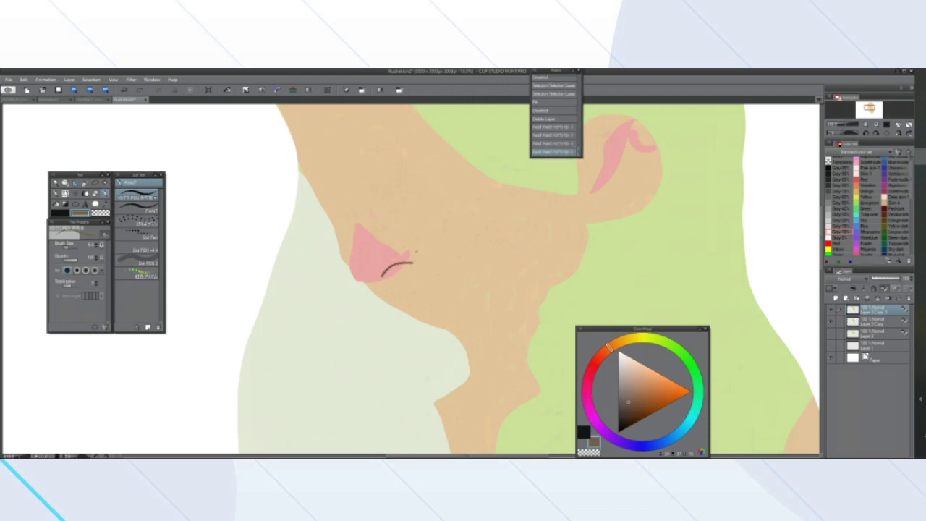
{"action": "key", "text": "ctrl+z"}
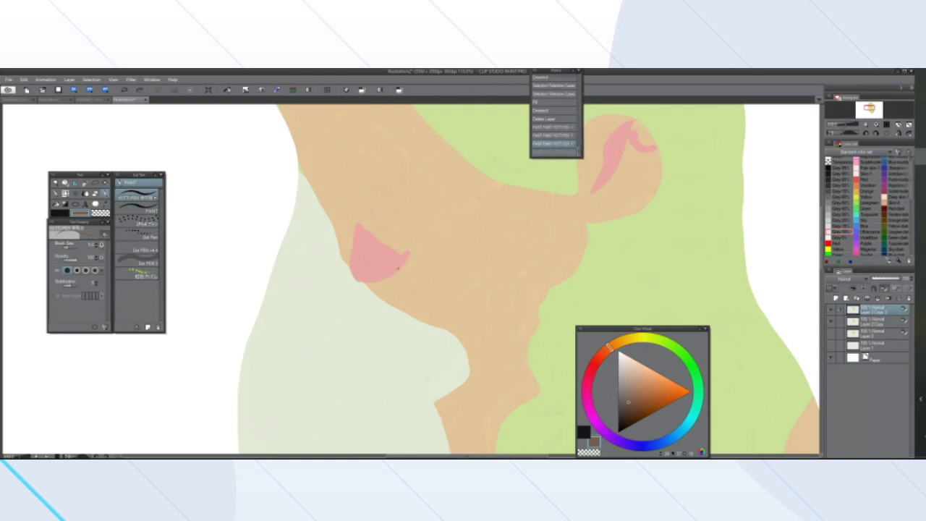
{"action": "left_click_drag", "start_coordinate": [406, 263], "coordinate": [389, 275]}
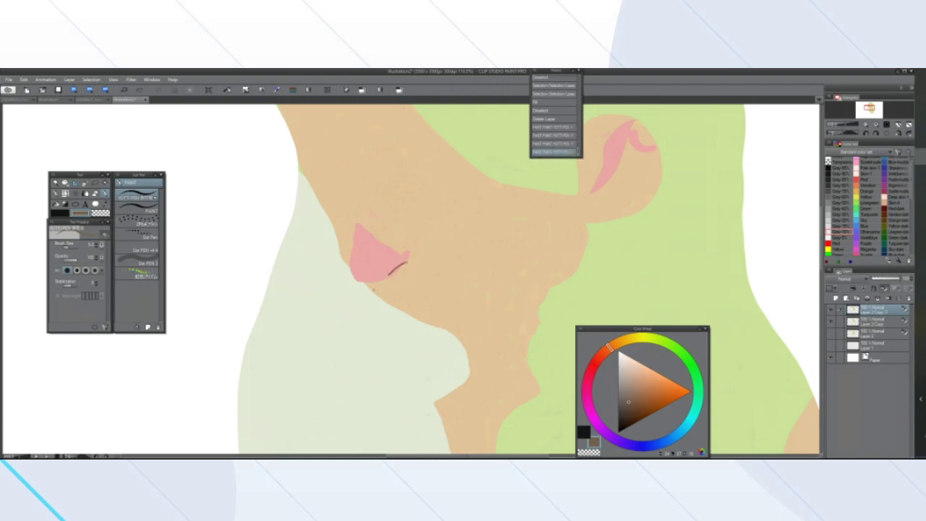
{"action": "scroll", "coordinate": [375, 249], "scroll_direction": "down", "scroll_amount": 5}
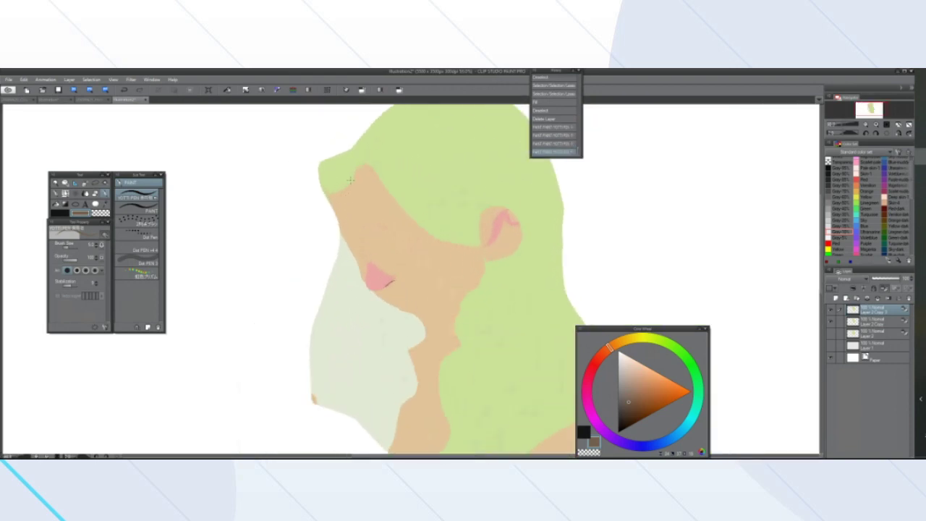
Examine the head with the nostril line, comparing it with the top layer hidden and shown
{"action": "scroll", "coordinate": [375, 249], "scroll_direction": "up", "scroll_amount": 1}
{"action": "scroll", "coordinate": [304, 179], "scroll_direction": "up", "scroll_amount": 2}
{"action": "scroll", "coordinate": [377, 246], "scroll_direction": "down", "scroll_amount": 3}
{"action": "scroll", "coordinate": [341, 266], "scroll_direction": "up", "scroll_amount": 2}
{"action": "scroll", "coordinate": [389, 246], "scroll_direction": "up", "scroll_amount": 2}
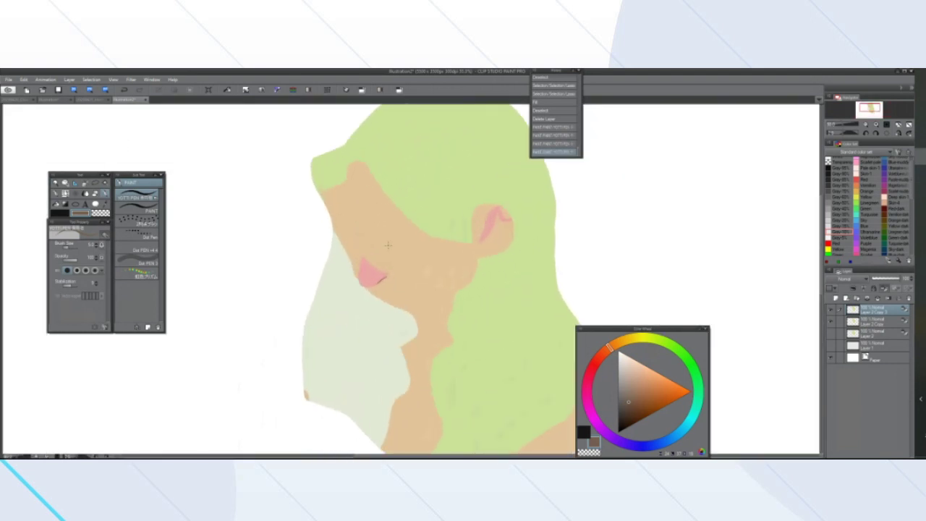
{"action": "scroll", "coordinate": [389, 245], "scroll_direction": "down", "scroll_amount": 1}
{"action": "scroll", "coordinate": [389, 245], "scroll_direction": "up", "scroll_amount": 3}
{"action": "scroll", "coordinate": [389, 245], "scroll_direction": "down", "scroll_amount": 3}
{"action": "scroll", "coordinate": [389, 245], "scroll_direction": "up", "scroll_amount": 2}
{"action": "scroll", "coordinate": [388, 246], "scroll_direction": "up", "scroll_amount": 1}
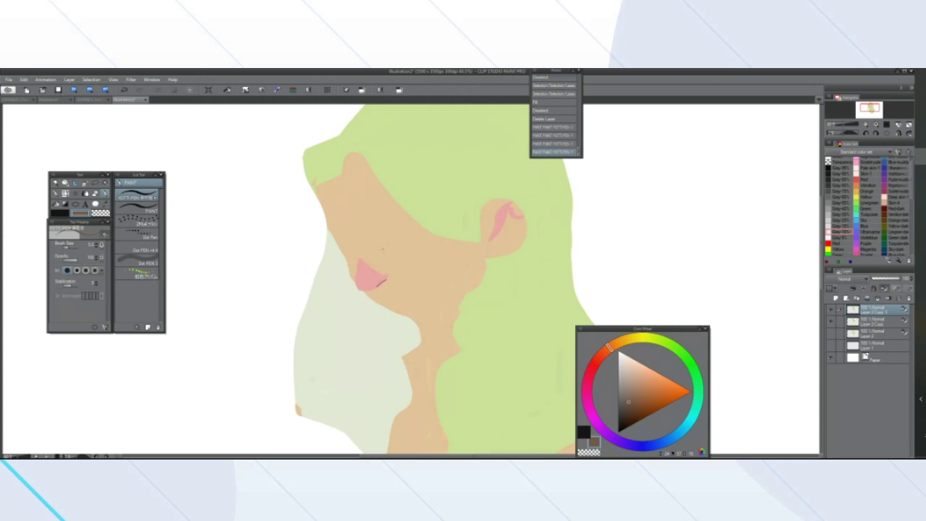
{"action": "scroll", "coordinate": [434, 224], "scroll_direction": "down", "scroll_amount": 1}
{"action": "scroll", "coordinate": [414, 237], "scroll_direction": "up", "scroll_amount": 1}
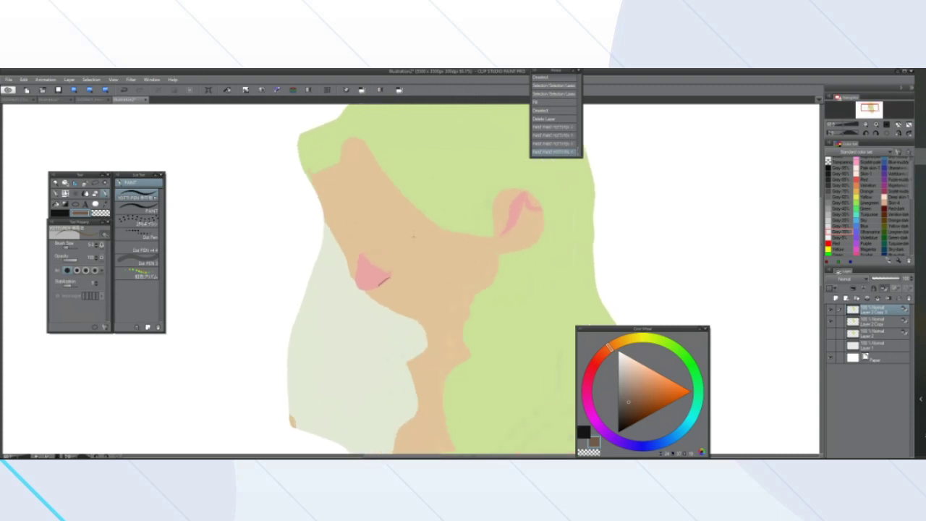
{"action": "scroll", "coordinate": [407, 257], "scroll_direction": "down", "scroll_amount": 1}
{"action": "scroll", "coordinate": [408, 256], "scroll_direction": "up", "scroll_amount": 1}
{"action": "left_click", "coordinate": [830, 310]}
{"action": "left_click", "coordinate": [830, 312]}
{"action": "scroll", "coordinate": [479, 256], "scroll_direction": "down", "scroll_amount": 3}
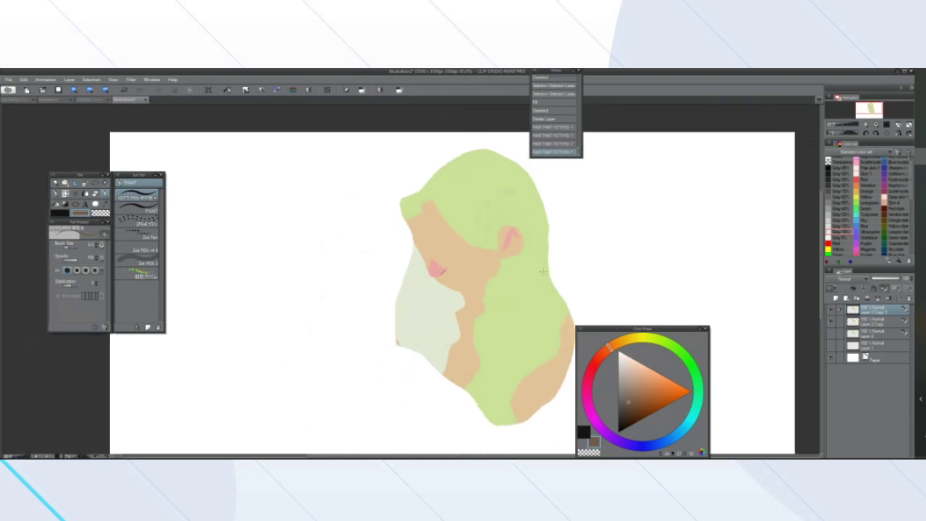
Draw fine dark brown accent lines along the upper part of the pink inner-ear mark
{"action": "scroll", "coordinate": [520, 250], "scroll_direction": "up", "scroll_amount": 4}
{"action": "mouse_move", "coordinate": [488, 210]}
{"action": "left_mouse_down"}
{"action": "mouse_move", "coordinate": [497, 211]}
{"action": "mouse_move", "coordinate": [477, 215]}
{"action": "left_mouse_up"}
{"action": "scroll", "coordinate": [447, 261], "scroll_direction": "down", "scroll_amount": 5}
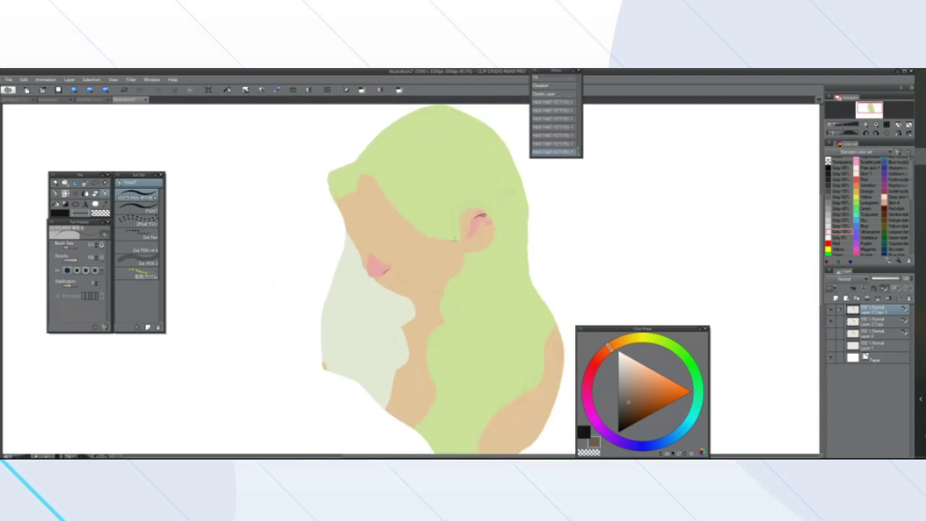
Draw a curved dark brown line below the nose where the face meets the pale area
{"action": "scroll", "coordinate": [447, 260], "scroll_direction": "up", "scroll_amount": 3}
{"action": "scroll", "coordinate": [398, 244], "scroll_direction": "down", "scroll_amount": 5}
{"action": "scroll", "coordinate": [397, 245], "scroll_direction": "up", "scroll_amount": 5}
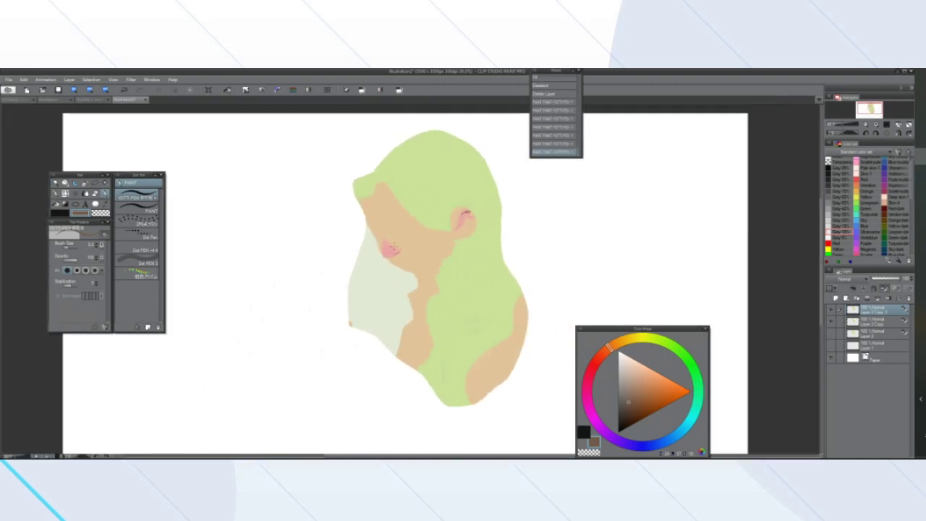
{"action": "mouse_move", "coordinate": [440, 288]}
{"action": "left_mouse_down"}
{"action": "mouse_move", "coordinate": [399, 287]}
{"action": "mouse_move", "coordinate": [429, 289]}
{"action": "left_mouse_up"}
{"action": "scroll", "coordinate": [432, 286], "scroll_direction": "down", "scroll_amount": 4}
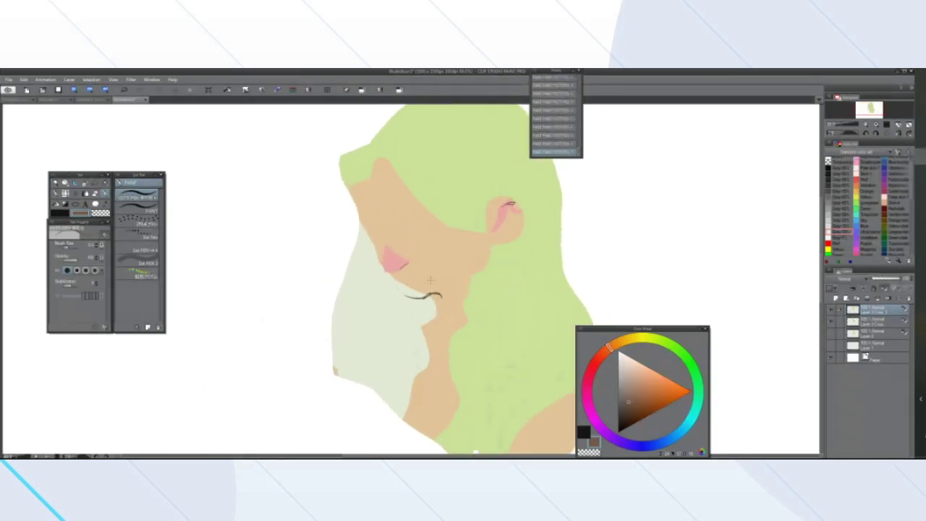
Sample the skin tone, lasso a patch along the face edge between the nose and mouth line, and fill it
{"action": "scroll", "coordinate": [427, 282], "scroll_direction": "up", "scroll_amount": 3}
{"action": "scroll", "coordinate": [427, 282], "scroll_direction": "down", "scroll_amount": 2}
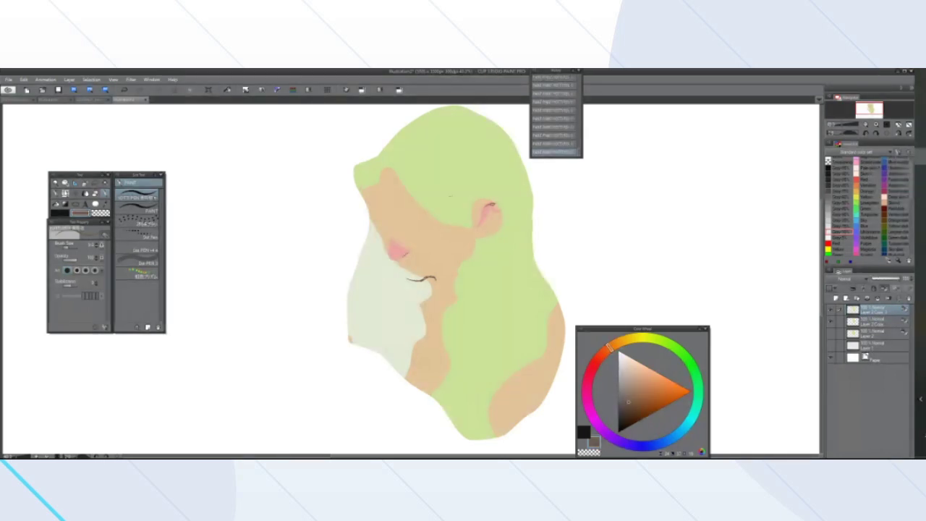
{"action": "scroll", "coordinate": [423, 247], "scroll_direction": "down", "scroll_amount": 2}
{"action": "scroll", "coordinate": [424, 203], "scroll_direction": "up", "scroll_amount": 4}
{"action": "scroll", "coordinate": [369, 326], "scroll_direction": "down", "scroll_amount": 2}
{"action": "scroll", "coordinate": [365, 374], "scroll_direction": "up", "scroll_amount": 2}
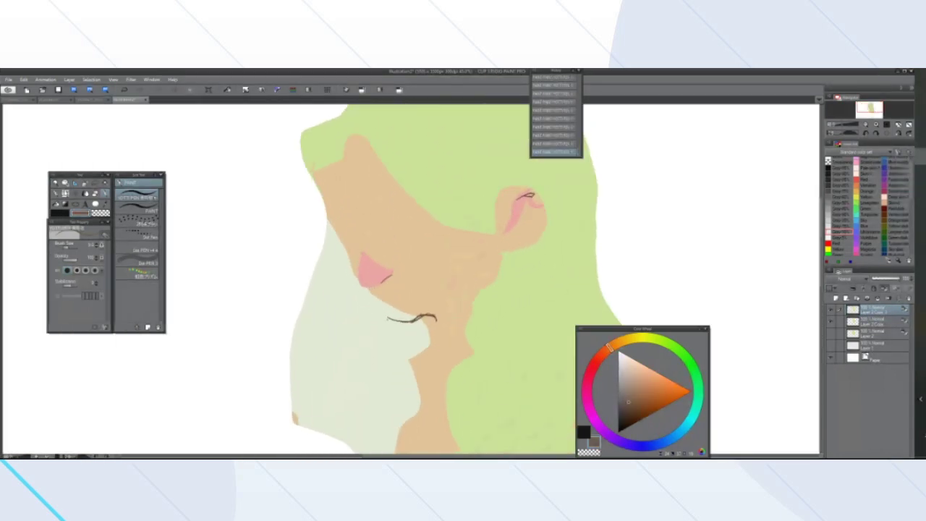
{"action": "left_click", "coordinate": [407, 286], "text": "alt"}
{"action": "left_click", "coordinate": [95, 184]}
{"action": "mouse_move", "coordinate": [378, 288]}
{"action": "left_mouse_down"}
{"action": "mouse_move", "coordinate": [364, 290]}
{"action": "mouse_move", "coordinate": [390, 315]}
{"action": "mouse_move", "coordinate": [414, 319]}
{"action": "mouse_move", "coordinate": [438, 295]}
{"action": "mouse_move", "coordinate": [364, 287]}
{"action": "left_mouse_up"}
{"action": "left_click", "coordinate": [340, 333]}
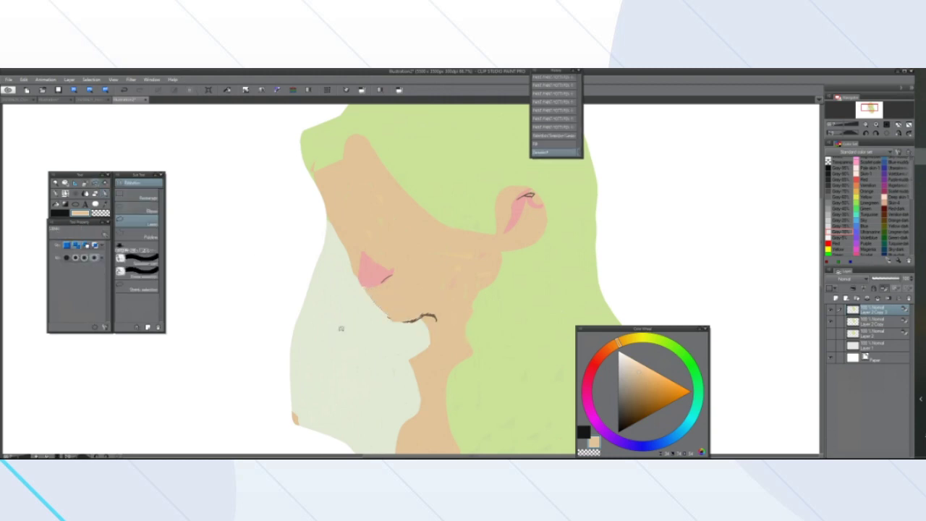
Lasso a sliver of the face edge just above the nose patch and fill it with the skin tone
{"action": "scroll", "coordinate": [319, 347], "scroll_direction": "down", "scroll_amount": 3}
{"action": "scroll", "coordinate": [321, 359], "scroll_direction": "up", "scroll_amount": 3}
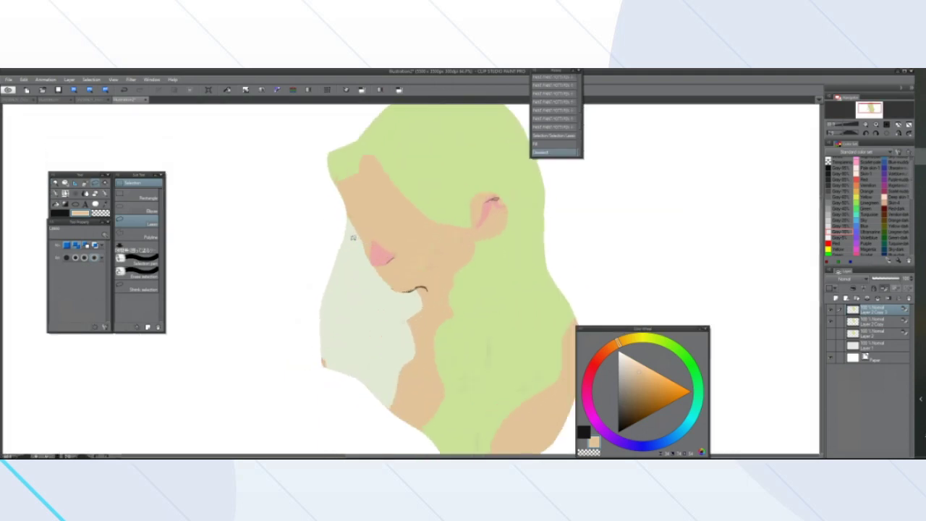
{"action": "left_click_drag", "start_coordinate": [356, 223], "coordinate": [372, 259]}
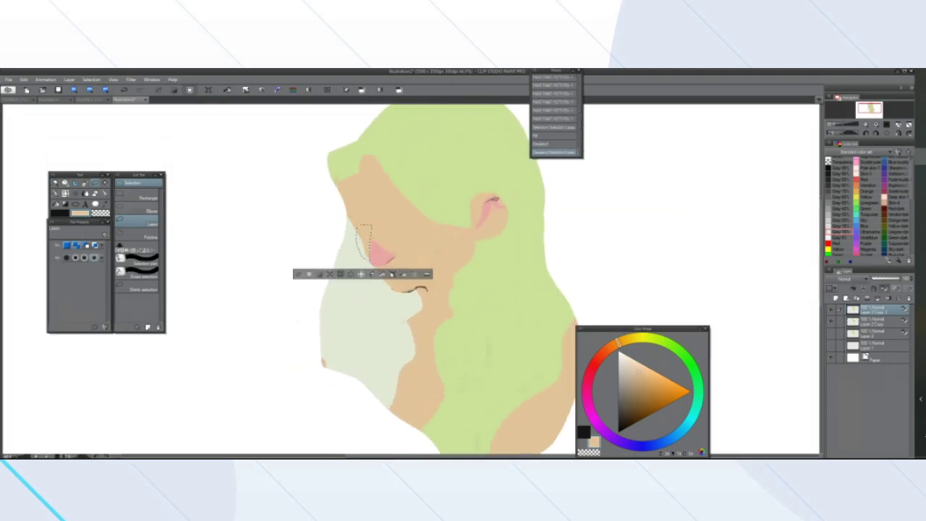
{"action": "left_click", "coordinate": [297, 274]}
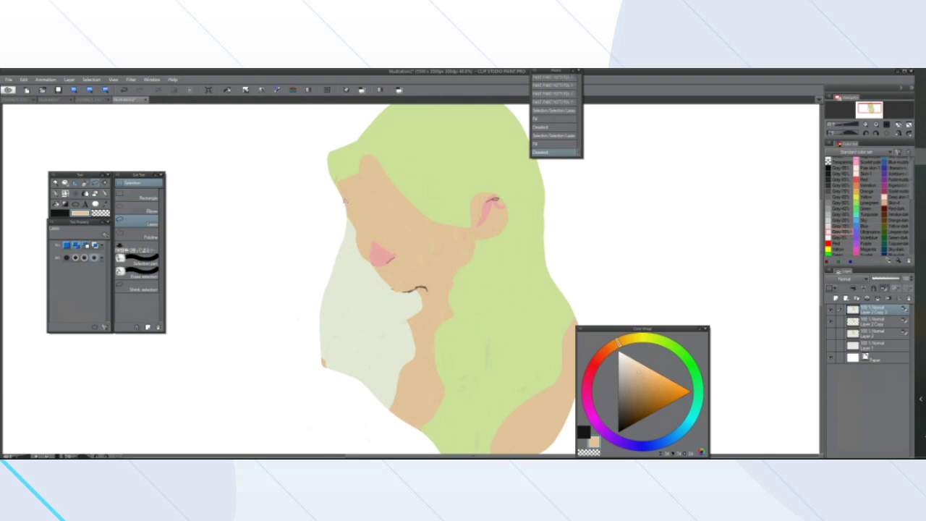
Lasso the forehead edge below the hair and fill it with the skin tone to reshape the brow profile
{"action": "mouse_move", "coordinate": [341, 187]}
{"action": "left_mouse_down"}
{"action": "mouse_move", "coordinate": [347, 214]}
{"action": "mouse_move", "coordinate": [361, 221]}
{"action": "left_mouse_up"}
{"action": "left_click", "coordinate": [393, 236]}
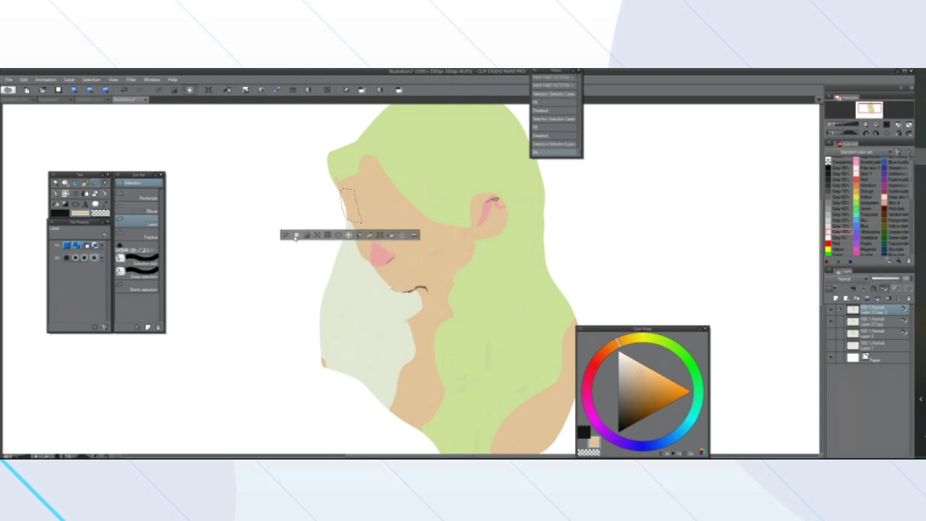
{"action": "left_click", "coordinate": [286, 236]}
{"action": "scroll", "coordinate": [277, 239], "scroll_direction": "down", "scroll_amount": 3}
{"action": "scroll", "coordinate": [278, 240], "scroll_direction": "up", "scroll_amount": 2}
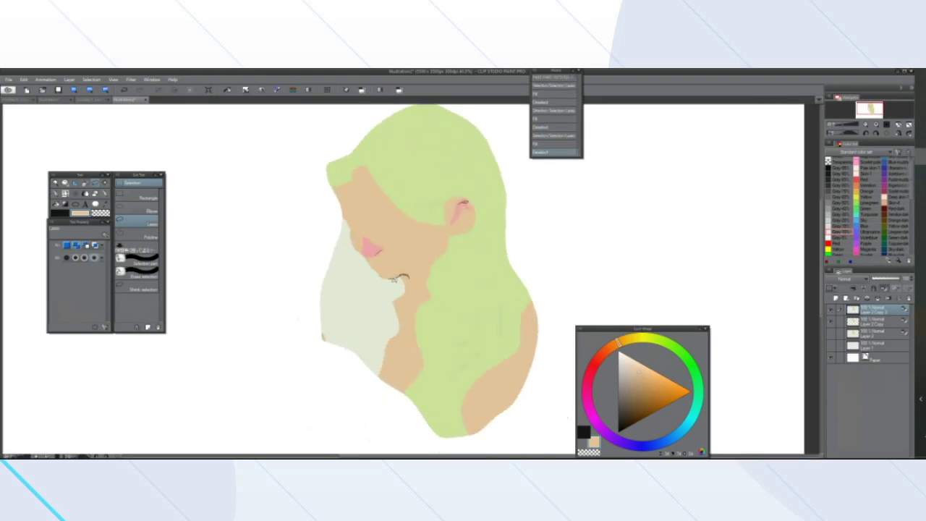
Sample the pale green, lasso a rounded shape over the dark line below the nose and the neck edge, and fill it
{"action": "scroll", "coordinate": [387, 290], "scroll_direction": "up", "scroll_amount": 2}
{"action": "left_click", "coordinate": [359, 255], "text": "alt"}
{"action": "left_click_drag", "start_coordinate": [370, 259], "coordinate": [433, 270]}
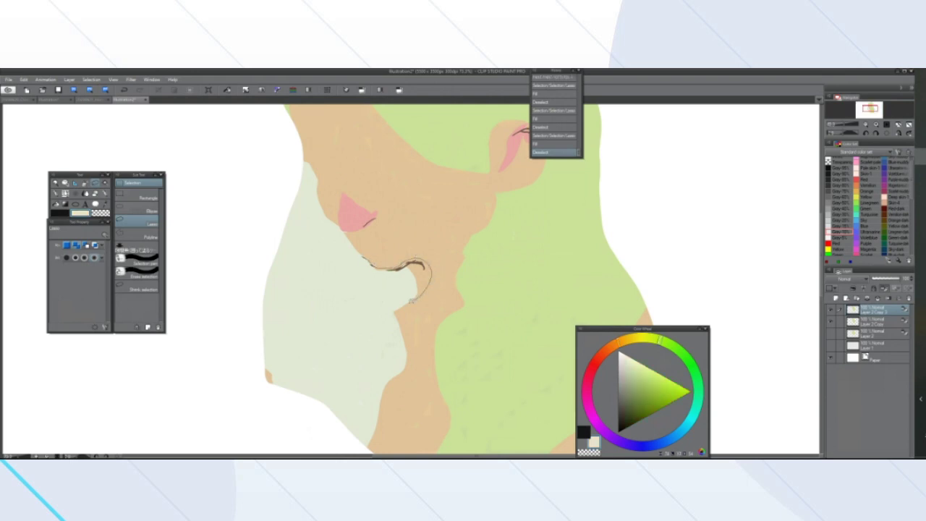
{"action": "mouse_move", "coordinate": [412, 335]}
{"action": "left_mouse_down"}
{"action": "mouse_move", "coordinate": [341, 267]}
{"action": "mouse_move", "coordinate": [358, 257]}
{"action": "left_mouse_up"}
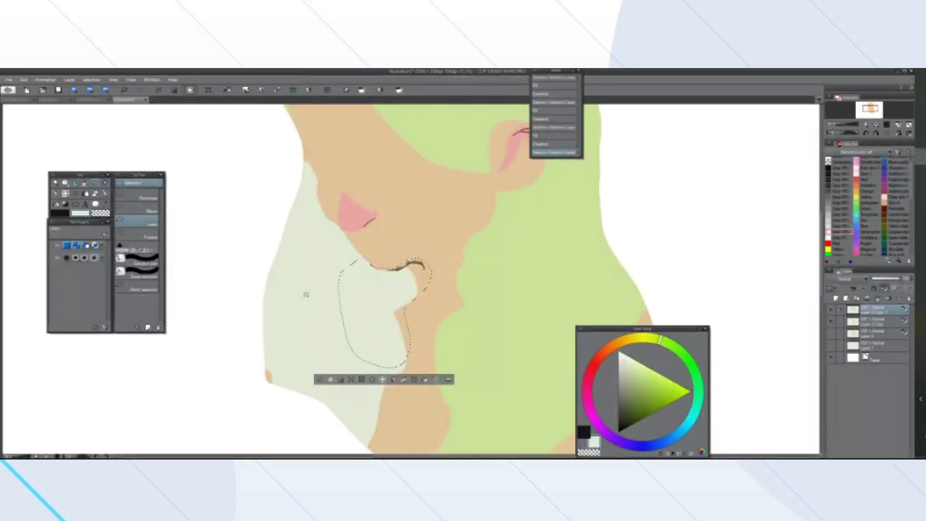
{"action": "left_click", "coordinate": [425, 380]}
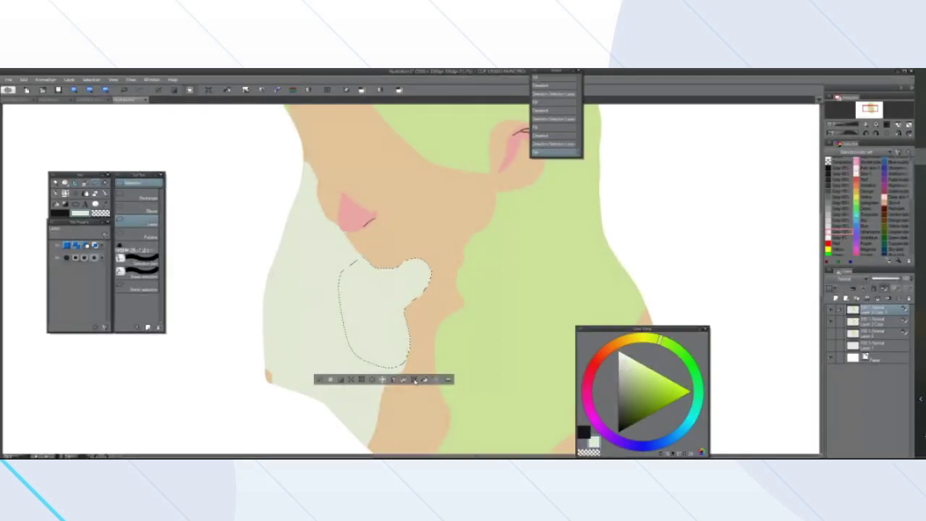
{"action": "left_click", "coordinate": [319, 379]}
{"action": "scroll", "coordinate": [311, 352], "scroll_direction": "down", "scroll_amount": 3}
{"action": "scroll", "coordinate": [275, 331], "scroll_direction": "down", "scroll_amount": 3}
{"action": "scroll", "coordinate": [267, 367], "scroll_direction": "up", "scroll_amount": 3}
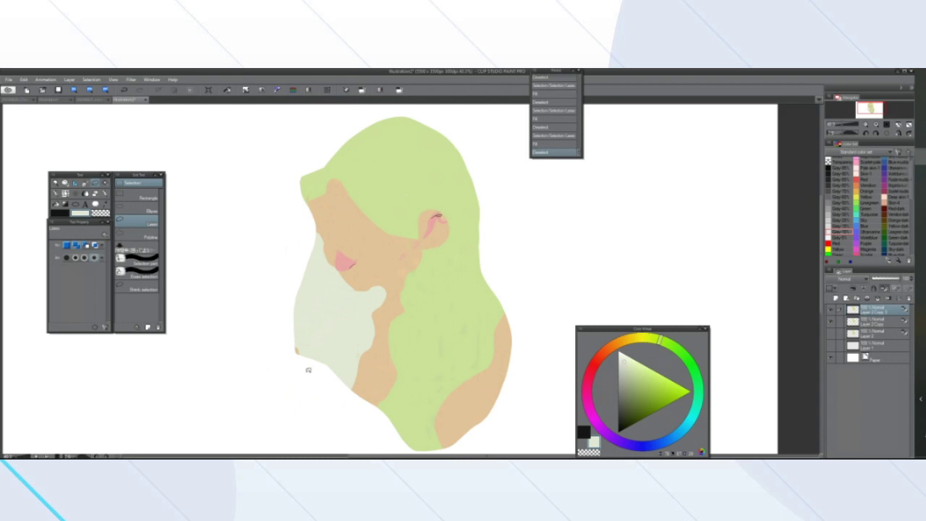
{"action": "scroll", "coordinate": [308, 370], "scroll_direction": "up", "scroll_amount": 1}
{"action": "scroll", "coordinate": [310, 285], "scroll_direction": "down", "scroll_amount": 1}
{"action": "scroll", "coordinate": [293, 250], "scroll_direction": "up", "scroll_amount": 1}
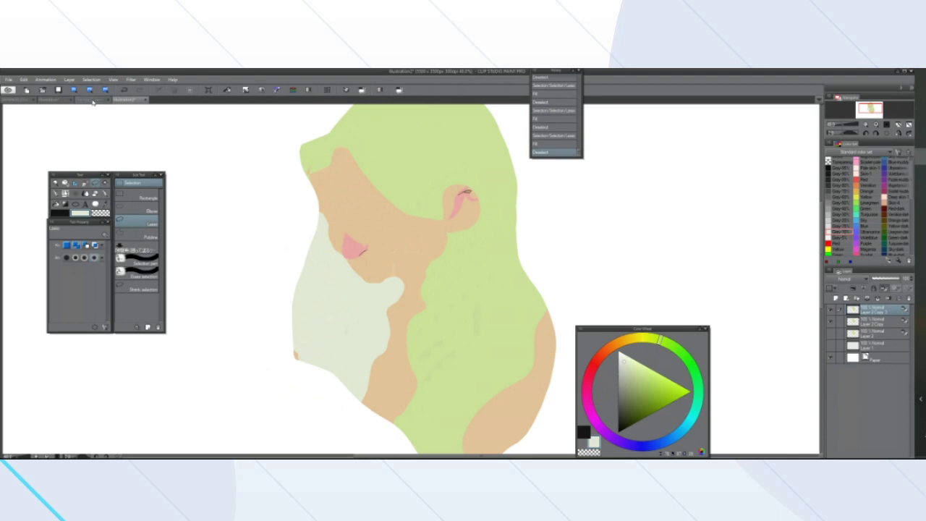
Open the homework reference image and examine its head-from-shapes stages and notes, returning to the illustration
{"action": "left_click", "coordinate": [93, 101]}
{"action": "scroll", "coordinate": [353, 236], "scroll_direction": "down", "scroll_amount": 5}
{"action": "scroll", "coordinate": [515, 277], "scroll_direction": "up", "scroll_amount": 3}
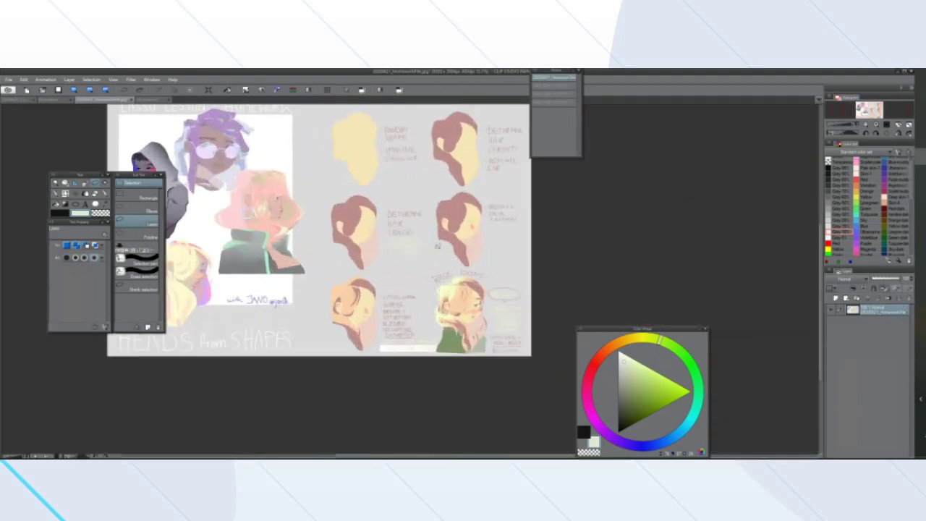
{"action": "scroll", "coordinate": [436, 245], "scroll_direction": "up", "scroll_amount": 2}
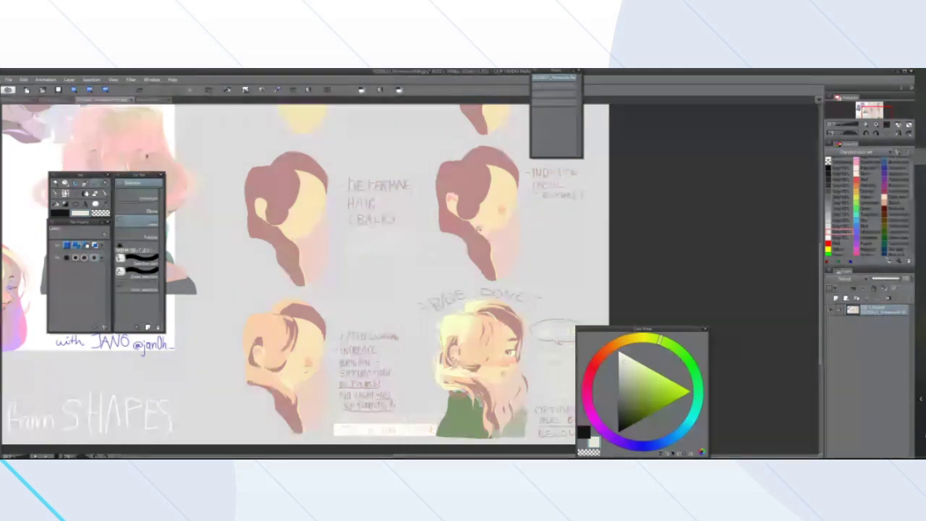
{"action": "scroll", "coordinate": [427, 226], "scroll_direction": "down", "scroll_amount": 2}
{"action": "scroll", "coordinate": [385, 291], "scroll_direction": "up", "scroll_amount": 2}
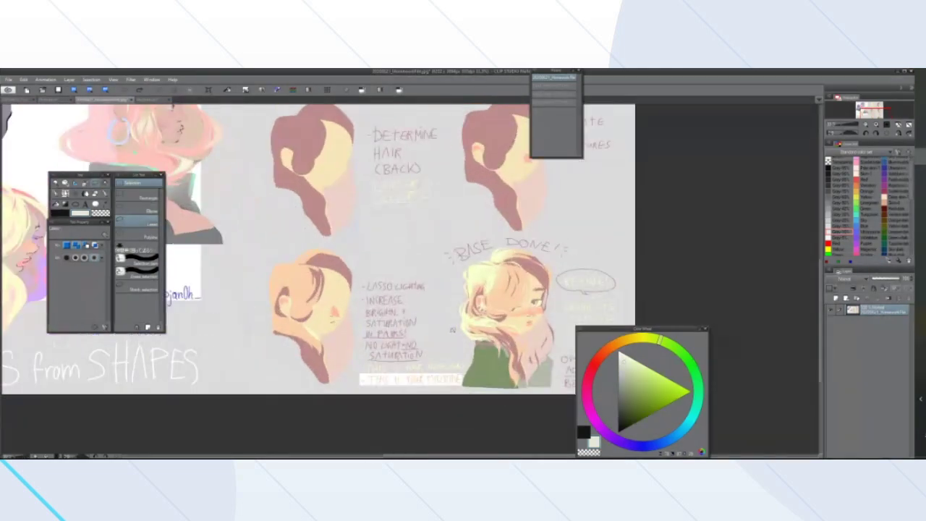
{"action": "scroll", "coordinate": [460, 330], "scroll_direction": "down", "scroll_amount": 2}
{"action": "scroll", "coordinate": [463, 341], "scroll_direction": "up", "scroll_amount": 3}
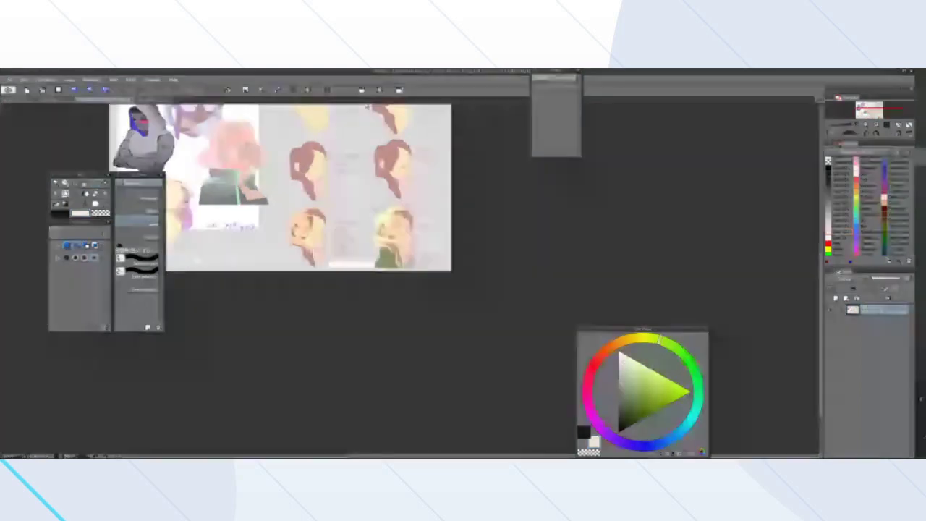
{"action": "scroll", "coordinate": [356, 203], "scroll_direction": "up", "scroll_amount": 4}
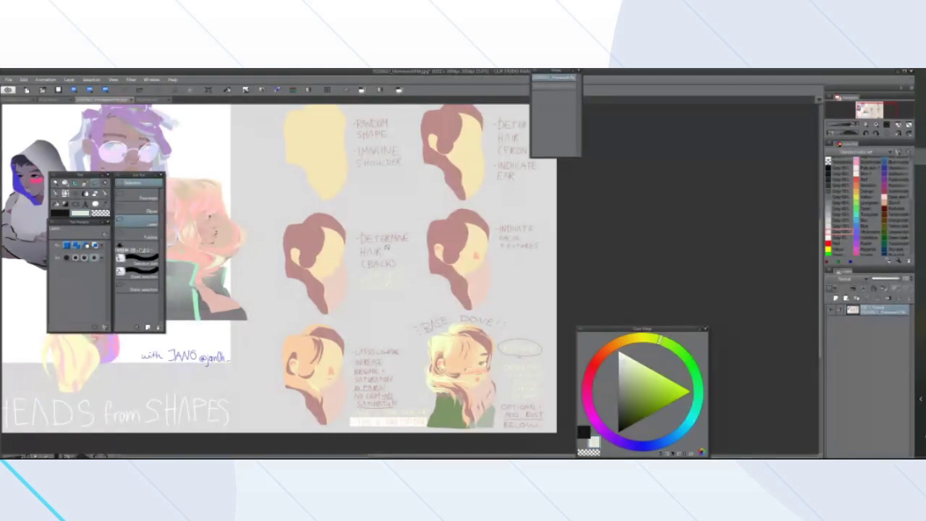
{"action": "scroll", "coordinate": [364, 261], "scroll_direction": "down", "scroll_amount": 4}
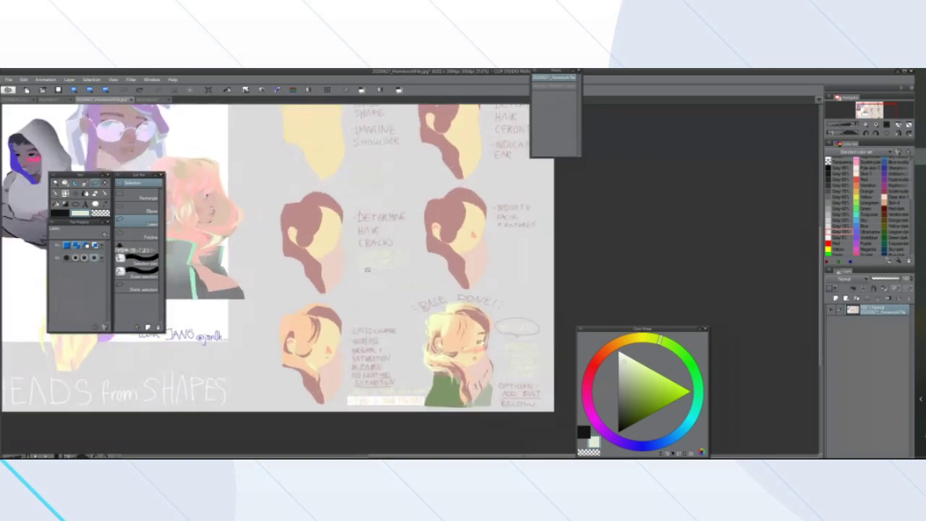
{"action": "scroll", "coordinate": [297, 331], "scroll_direction": "up", "scroll_amount": 5}
{"action": "scroll", "coordinate": [297, 331], "scroll_direction": "down", "scroll_amount": 1}
{"action": "scroll", "coordinate": [278, 361], "scroll_direction": "up", "scroll_amount": 2}
{"action": "scroll", "coordinate": [271, 364], "scroll_direction": "down", "scroll_amount": 2}
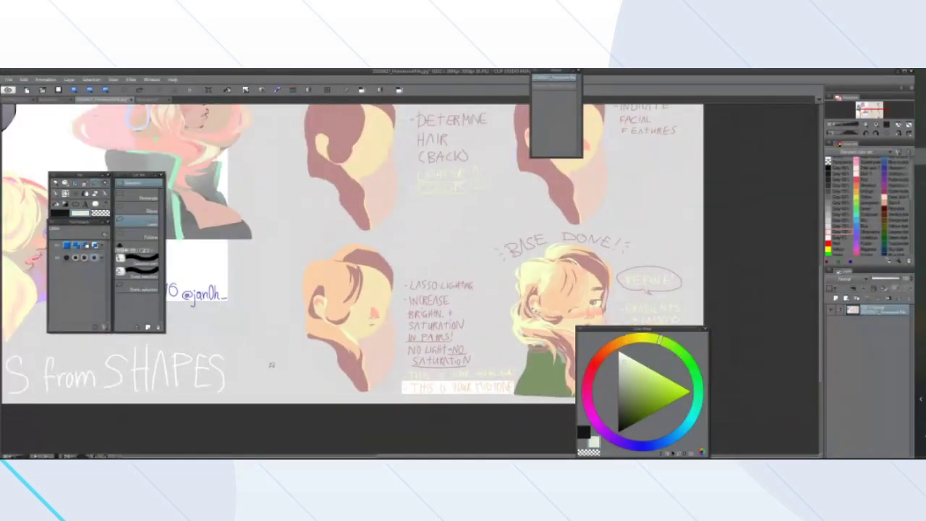
{"action": "scroll", "coordinate": [269, 353], "scroll_direction": "down", "scroll_amount": 2}
{"action": "scroll", "coordinate": [267, 350], "scroll_direction": "up", "scroll_amount": 1}
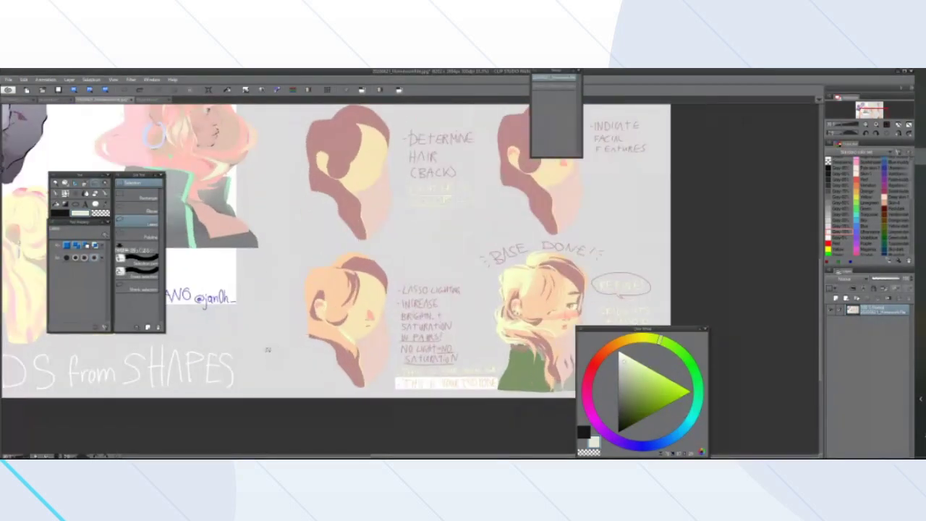
{"action": "left_click", "coordinate": [151, 101]}
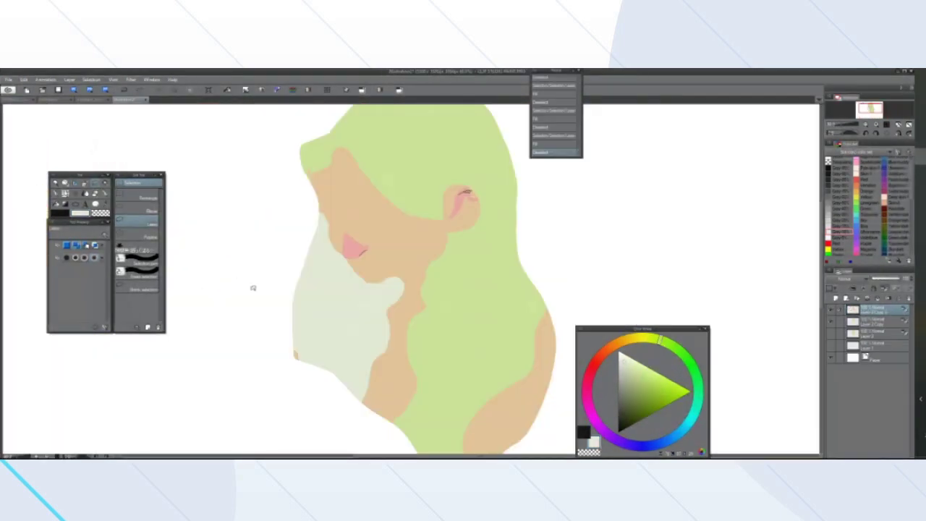
{"action": "scroll", "coordinate": [253, 286], "scroll_direction": "down", "scroll_amount": 1}
{"action": "scroll", "coordinate": [251, 279], "scroll_direction": "up", "scroll_amount": 3}
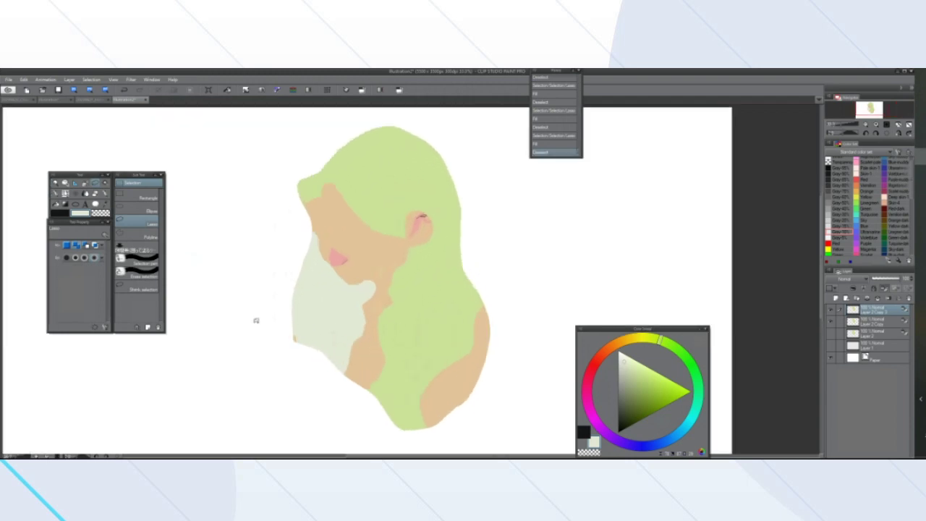
{"action": "left_click_drag", "start_coordinate": [365, 308], "coordinate": [405, 308]}
{"action": "key", "text": "ctrl+d"}
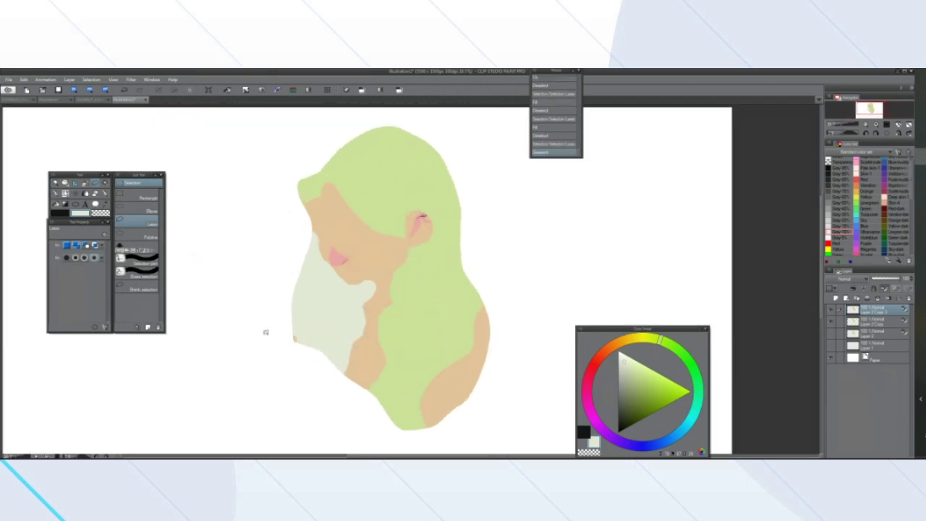
Sample the hair, skin and pale areas with the Eyedropper to compare their colours on the colour wheel
{"action": "left_click", "coordinate": [56, 193]}
{"action": "left_click", "coordinate": [104, 204]}
{"action": "left_click", "coordinate": [393, 180]}
{"action": "left_click", "coordinate": [364, 233]}
{"action": "left_click", "coordinate": [413, 263]}
{"action": "left_click", "coordinate": [376, 305]}
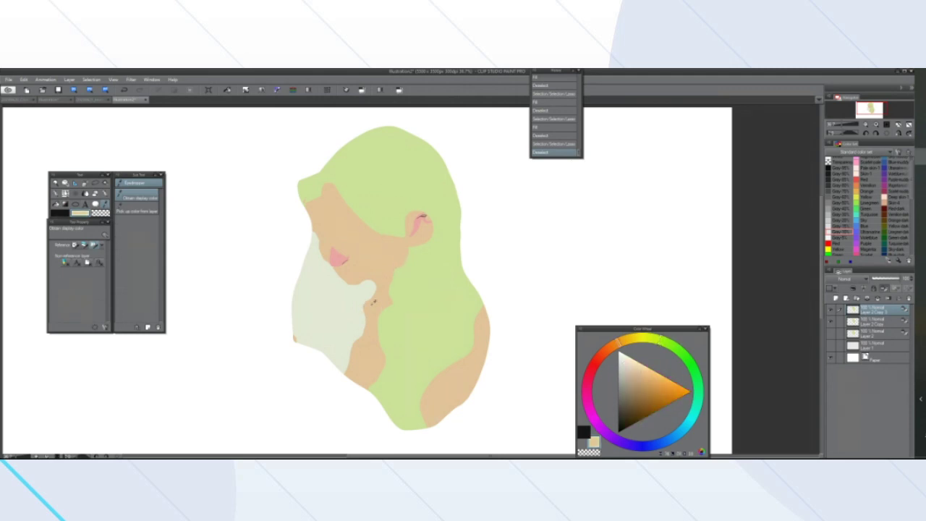
{"action": "left_click", "coordinate": [348, 298]}
{"action": "left_click", "coordinate": [361, 263]}
{"action": "left_click", "coordinate": [408, 271]}
{"action": "left_click", "coordinate": [379, 230]}
{"action": "left_click", "coordinate": [419, 268]}
{"action": "scroll", "coordinate": [397, 285], "scroll_direction": "up", "scroll_amount": 3}
{"action": "scroll", "coordinate": [319, 304], "scroll_direction": "down", "scroll_amount": 7}
{"action": "scroll", "coordinate": [289, 300], "scroll_direction": "up", "scroll_amount": 5}
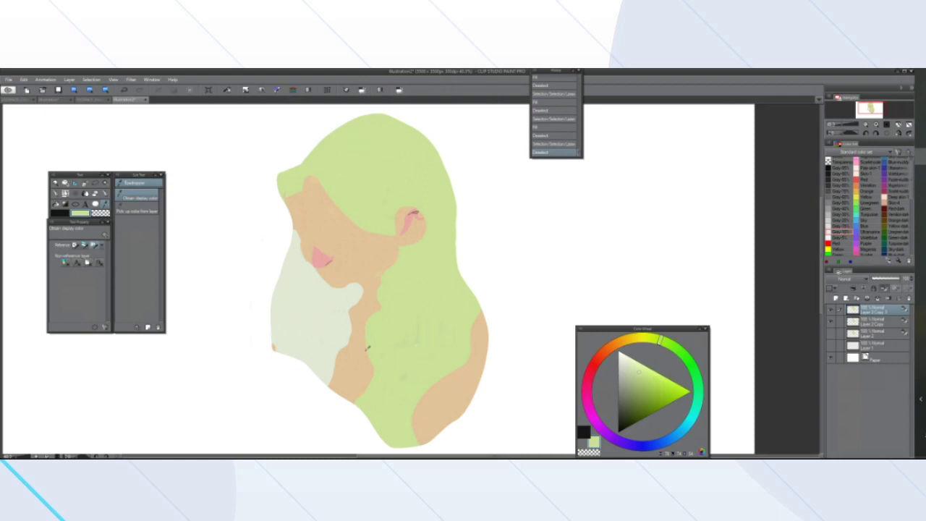
Preview a Gradient Map tonal correction on the head layer and cancel it
{"action": "left_click", "coordinate": [24, 79]}
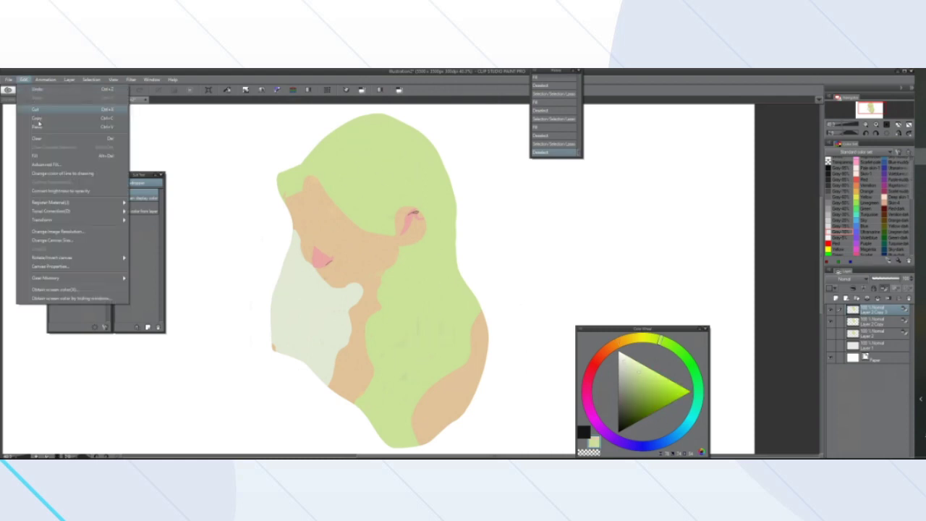
{"action": "mouse_move", "coordinate": [81, 214]}
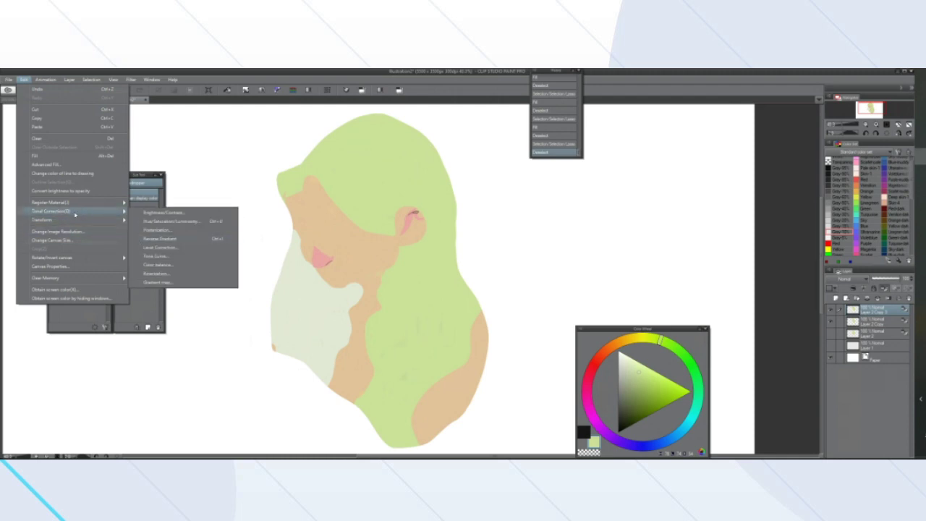
{"action": "left_click", "coordinate": [153, 282]}
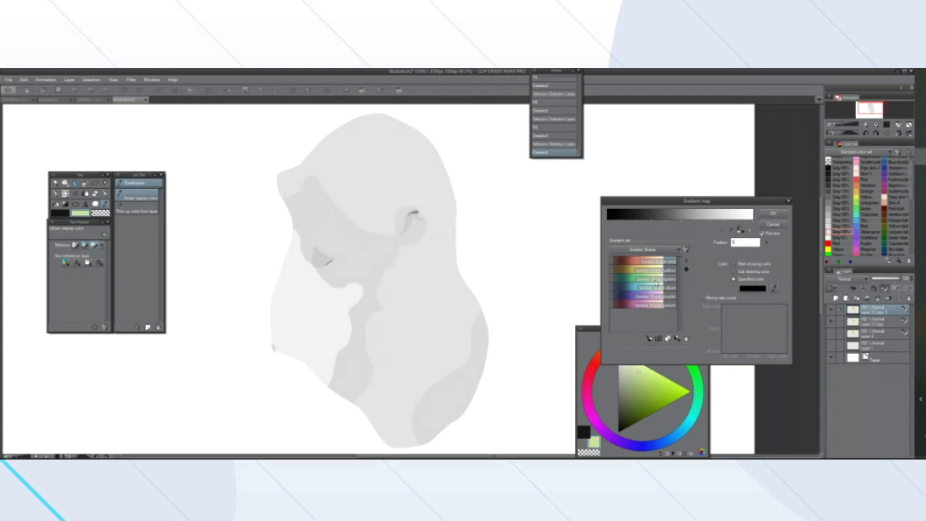
{"action": "left_click", "coordinate": [773, 214]}
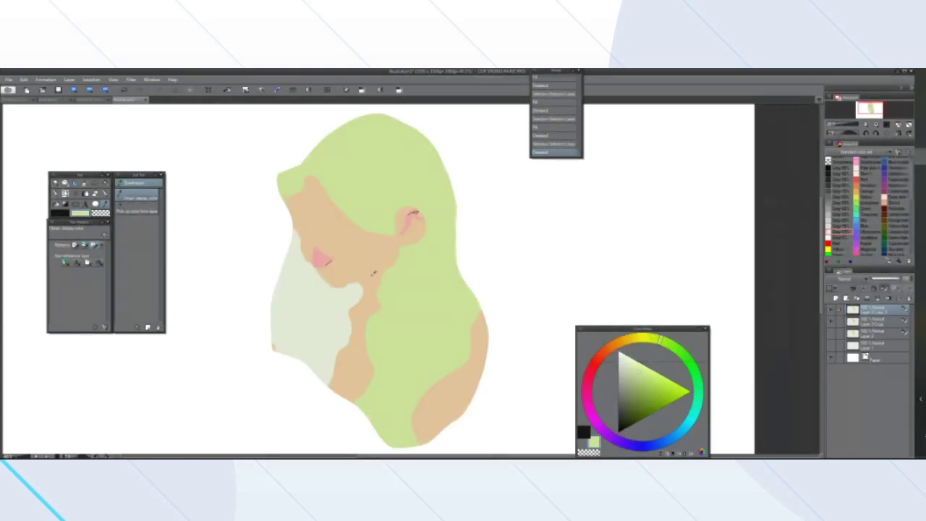
Examine the whole head's silhouette and flat colour shapes at different zoom levels
{"action": "scroll", "coordinate": [371, 262], "scroll_direction": "down", "scroll_amount": 3}
{"action": "scroll", "coordinate": [372, 262], "scroll_direction": "up", "scroll_amount": 1}
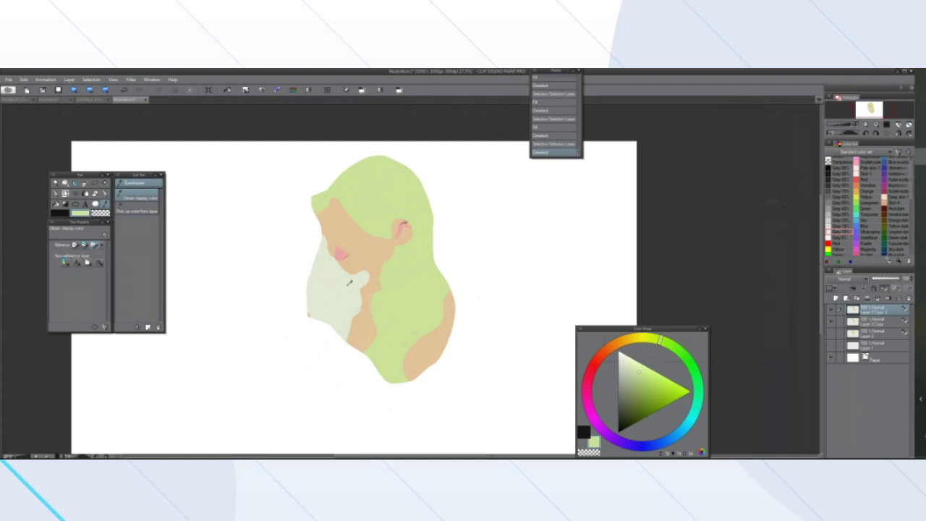
{"action": "scroll", "coordinate": [349, 283], "scroll_direction": "down", "scroll_amount": 3}
{"action": "scroll", "coordinate": [311, 283], "scroll_direction": "up", "scroll_amount": 2}
{"action": "scroll", "coordinate": [351, 254], "scroll_direction": "up", "scroll_amount": 1}
{"action": "scroll", "coordinate": [361, 241], "scroll_direction": "down", "scroll_amount": 1}
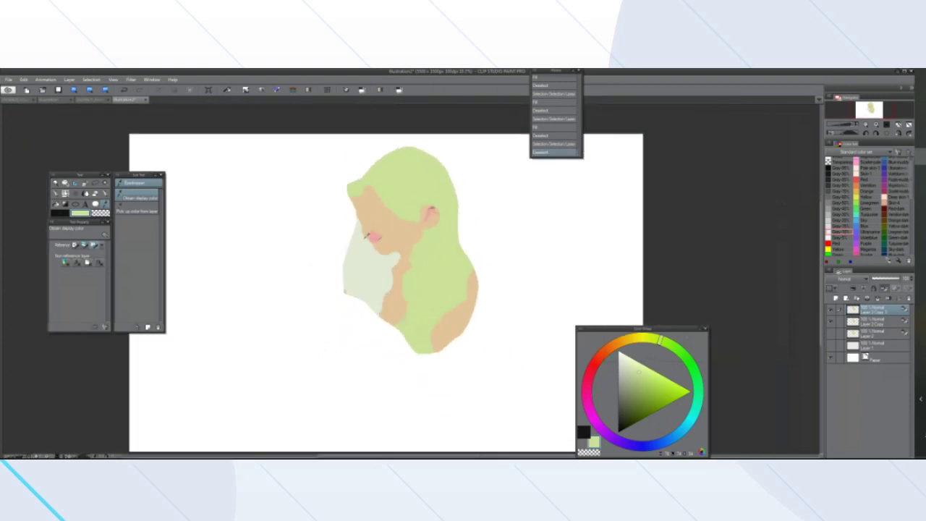
{"action": "scroll", "coordinate": [371, 230], "scroll_direction": "up", "scroll_amount": 2}
{"action": "scroll", "coordinate": [376, 229], "scroll_direction": "down", "scroll_amount": 1}
{"action": "scroll", "coordinate": [393, 217], "scroll_direction": "up", "scroll_amount": 1}
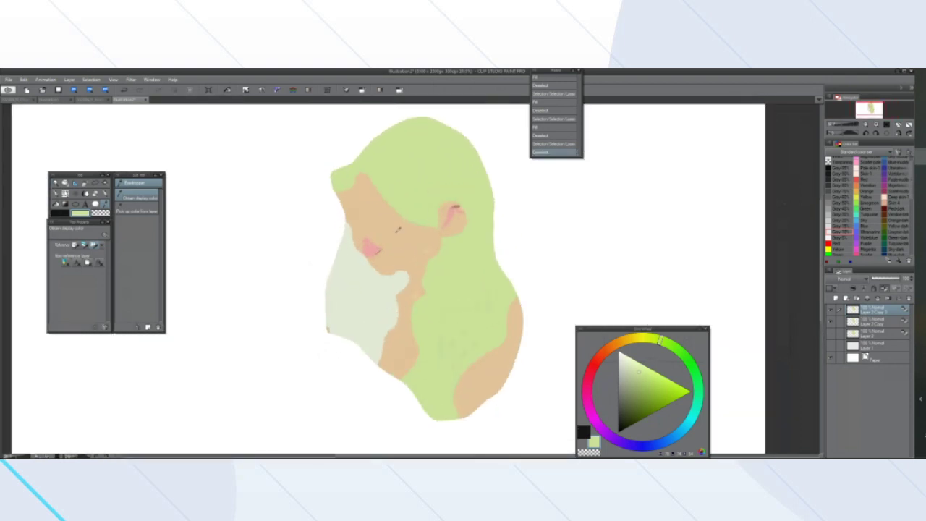
{"action": "scroll", "coordinate": [397, 230], "scroll_direction": "up", "scroll_amount": 1}
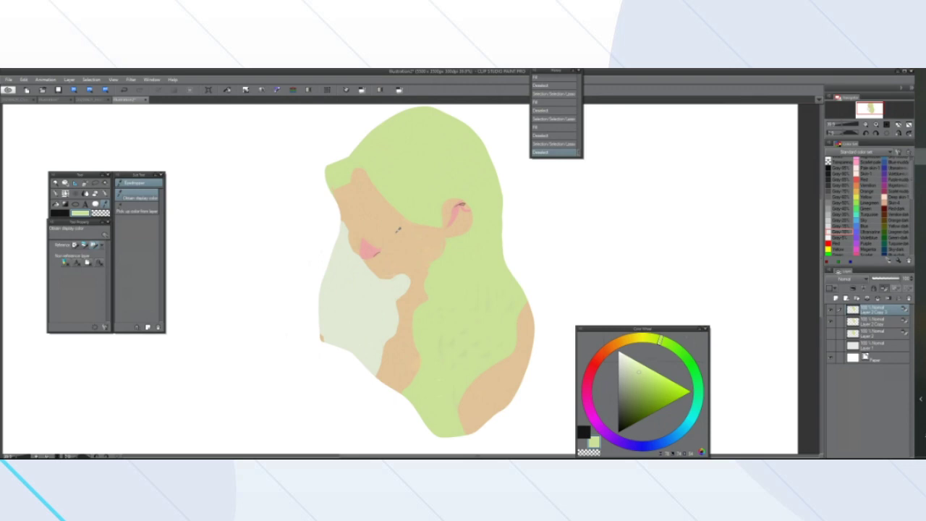
{"action": "scroll", "coordinate": [391, 210], "scroll_direction": "down", "scroll_amount": 3}
{"action": "scroll", "coordinate": [374, 201], "scroll_direction": "up", "scroll_amount": 2}
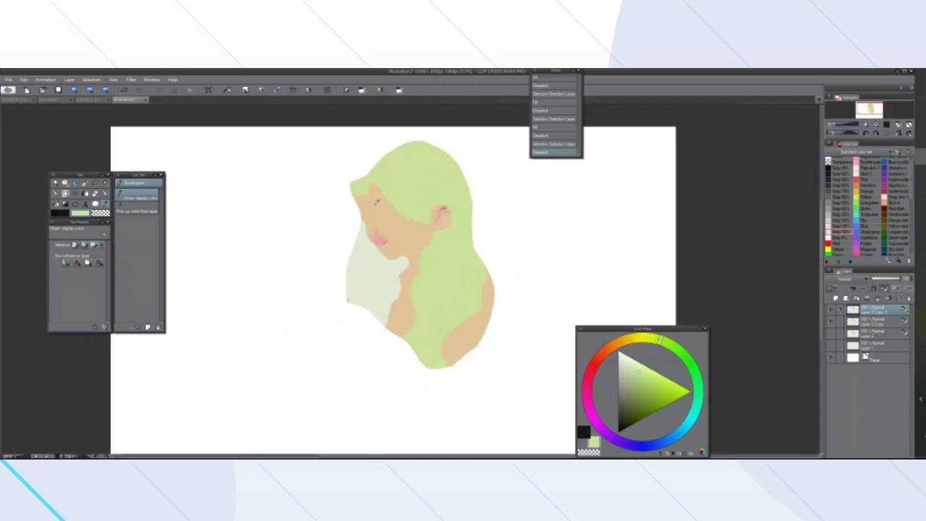
Examine the homework reference sheet's head-from-shapes stages again and return to the illustration
{"action": "left_click", "coordinate": [104, 101]}
{"action": "scroll", "coordinate": [389, 206], "scroll_direction": "down", "scroll_amount": 5}
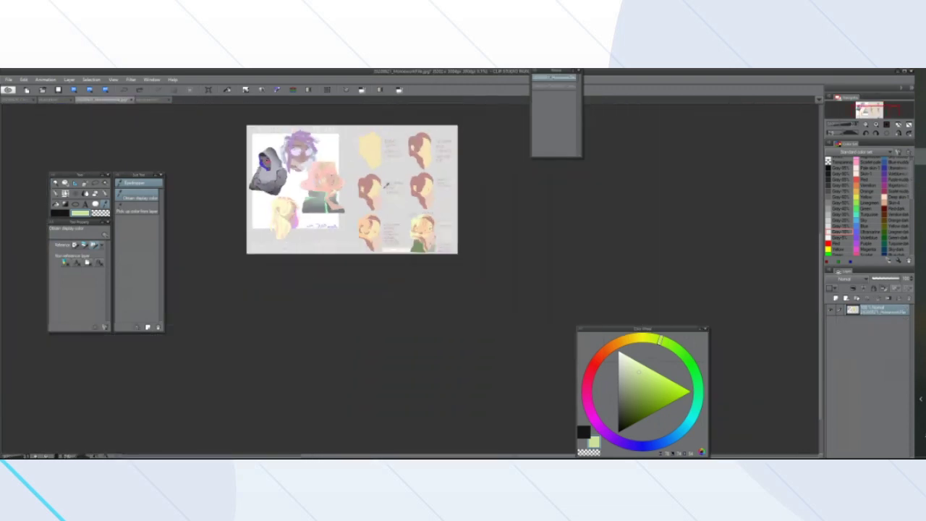
{"action": "scroll", "coordinate": [371, 187], "scroll_direction": "up", "scroll_amount": 1}
{"action": "key", "text": "ctrl+plus"}
{"action": "key", "text": "ctrl+plus"}
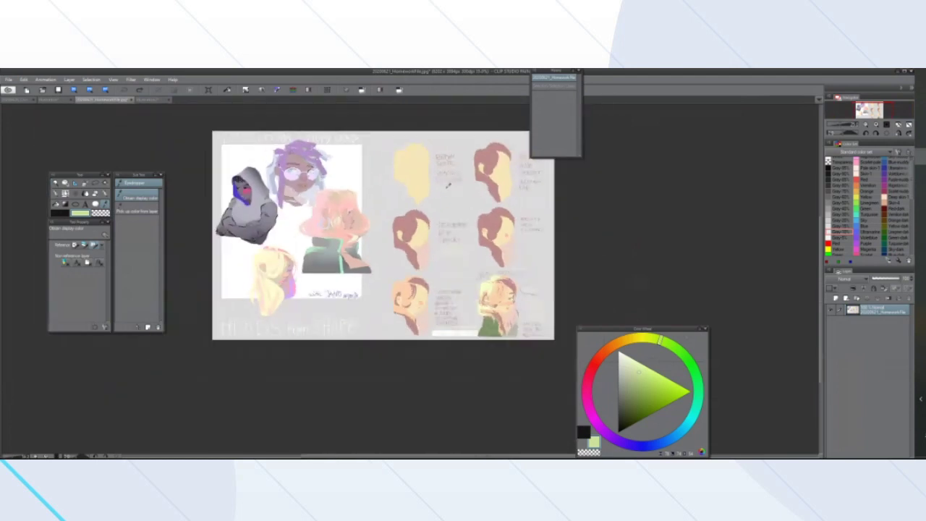
{"action": "scroll", "coordinate": [442, 191], "scroll_direction": "down", "scroll_amount": 1}
{"action": "scroll", "coordinate": [445, 192], "scroll_direction": "up", "scroll_amount": 3}
{"action": "left_click", "coordinate": [147, 101]}
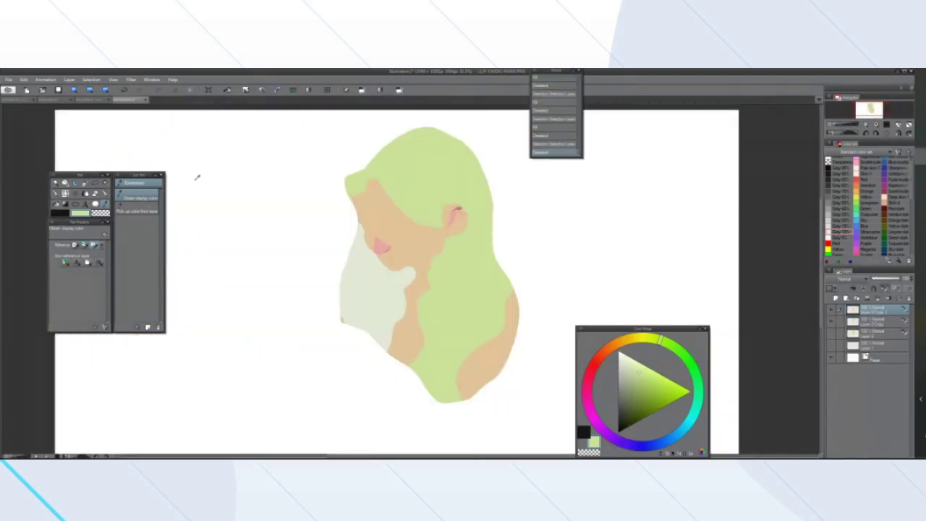
Activate the Lasso selection tool for working on the head layer
{"action": "scroll", "coordinate": [217, 179], "scroll_direction": "down", "scroll_amount": 2}
{"action": "scroll", "coordinate": [244, 178], "scroll_direction": "up", "scroll_amount": 5}
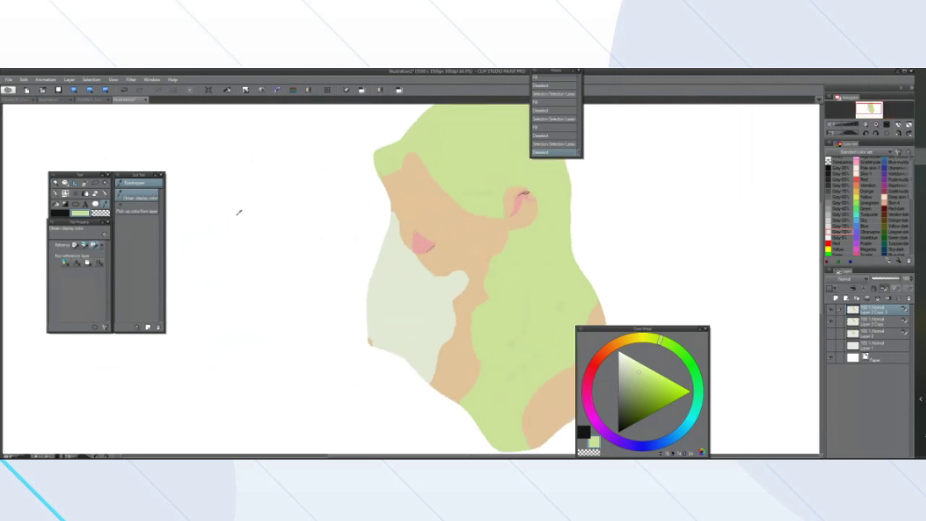
{"action": "key", "text": "m"}
{"action": "key", "text": "ctrl+minus"}
{"action": "key", "text": "ctrl+minus"}
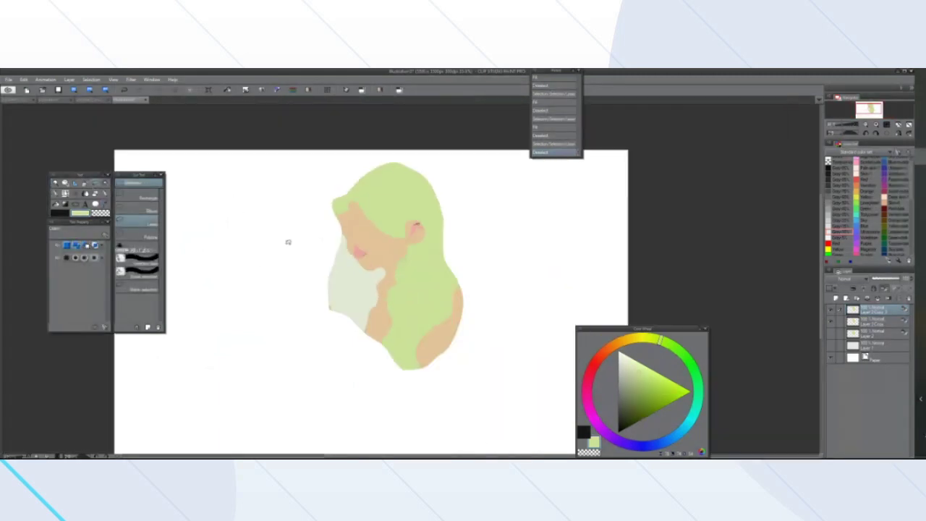
{"action": "scroll", "coordinate": [440, 281], "scroll_direction": "up", "scroll_amount": 2}
{"action": "mouse_move", "coordinate": [469, 313]}
{"action": "left_mouse_down"}
{"action": "mouse_move", "coordinate": [468, 434]}
{"action": "mouse_move", "coordinate": [281, 221]}
{"action": "left_mouse_up"}
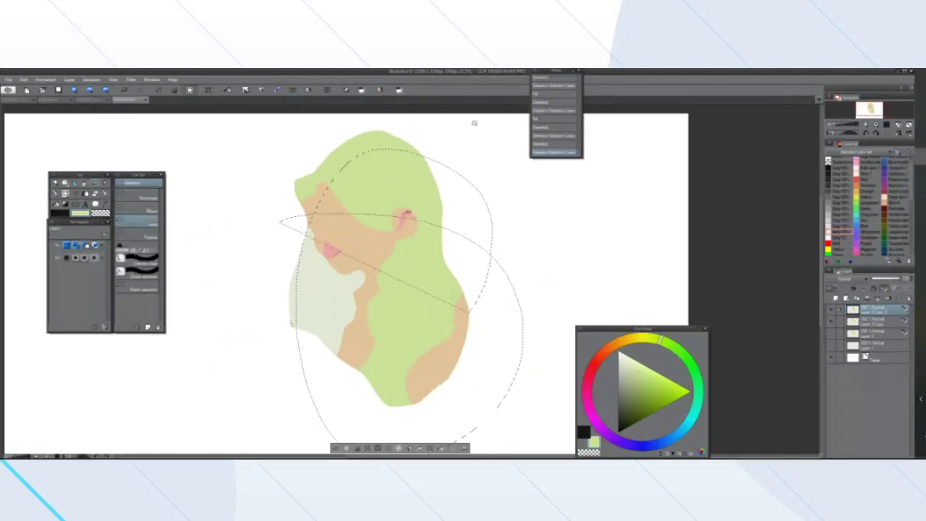
{"action": "key", "text": "ctrl+d"}
{"action": "key", "text": "ctrl+minus"}
{"action": "key", "text": "ctrl+plus"}
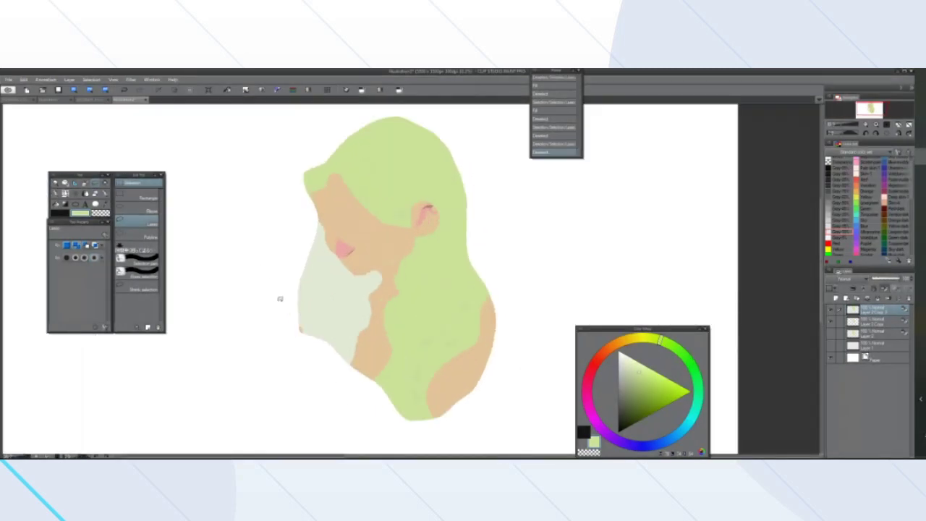
Lasso the upper and back hair, tracing wavy strand edges from the fringe past the ear to the hair tips
{"action": "key", "text": "ctrl+plus"}
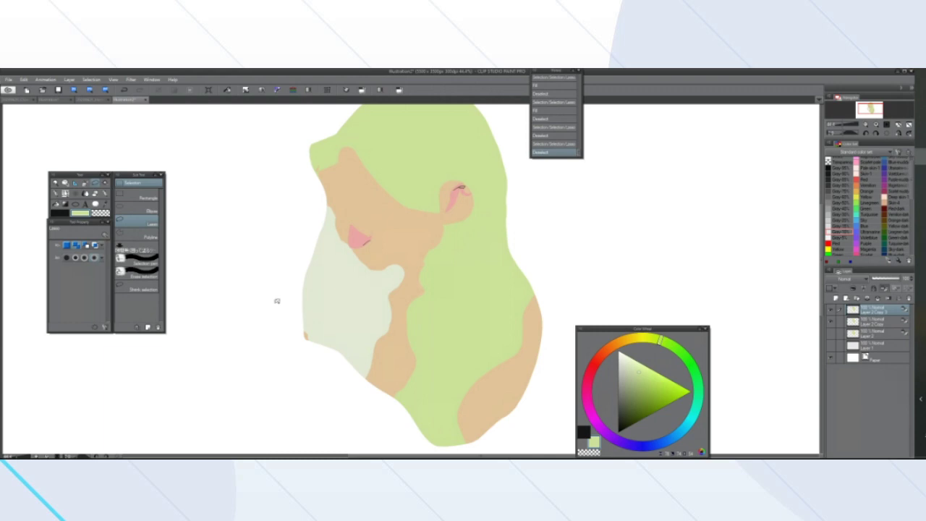
{"action": "scroll", "coordinate": [354, 254], "scroll_direction": "down", "scroll_amount": 2}
{"action": "scroll", "coordinate": [325, 236], "scroll_direction": "up", "scroll_amount": 1}
{"action": "scroll", "coordinate": [345, 249], "scroll_direction": "up", "scroll_amount": 1}
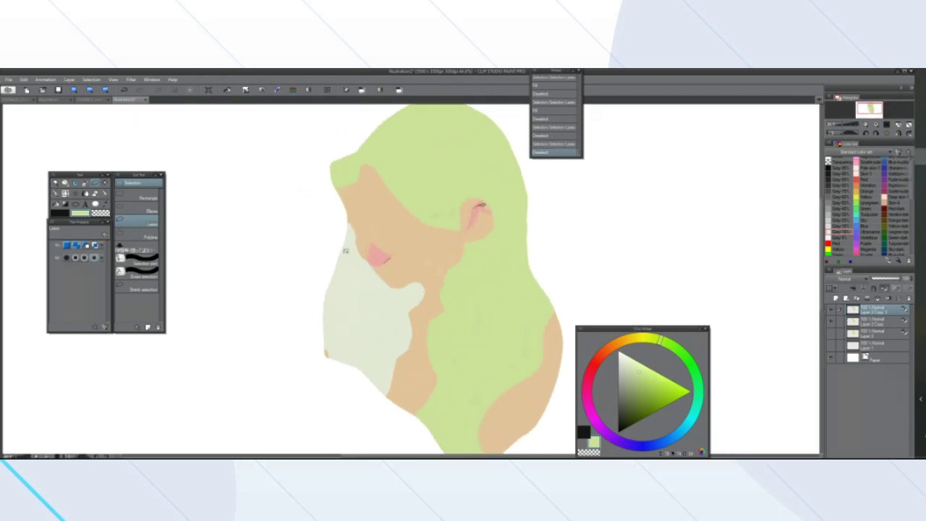
{"action": "scroll", "coordinate": [345, 250], "scroll_direction": "down", "scroll_amount": 1}
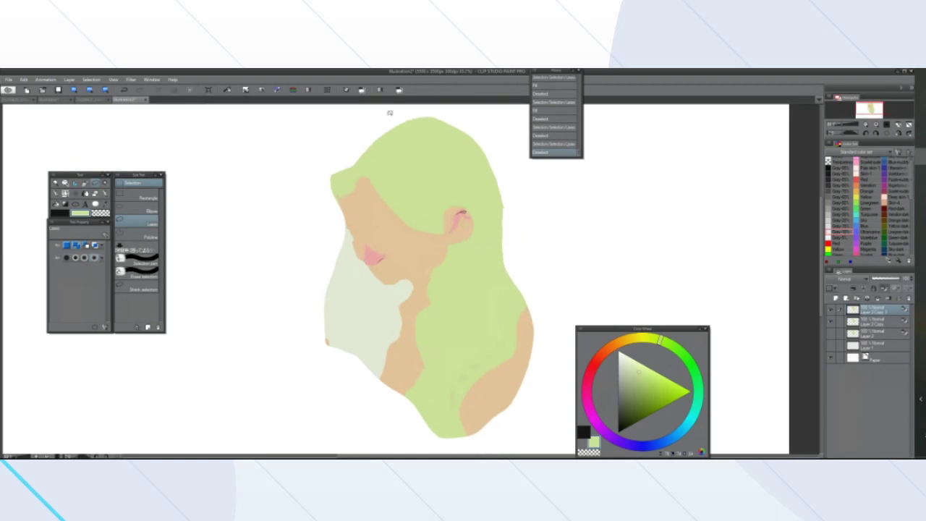
{"action": "scroll", "coordinate": [355, 140], "scroll_direction": "down", "scroll_amount": 2}
{"action": "scroll", "coordinate": [368, 128], "scroll_direction": "up", "scroll_amount": 3}
{"action": "scroll", "coordinate": [368, 129], "scroll_direction": "down", "scroll_amount": 1}
{"action": "mouse_move", "coordinate": [475, 135]}
{"action": "left_mouse_down"}
{"action": "mouse_move", "coordinate": [471, 162]}
{"action": "mouse_move", "coordinate": [392, 140]}
{"action": "mouse_move", "coordinate": [369, 164]}
{"action": "mouse_move", "coordinate": [404, 158]}
{"action": "mouse_move", "coordinate": [429, 180]}
{"action": "mouse_move", "coordinate": [401, 157]}
{"action": "mouse_move", "coordinate": [416, 158]}
{"action": "mouse_move", "coordinate": [441, 172]}
{"action": "mouse_move", "coordinate": [460, 202]}
{"action": "mouse_move", "coordinate": [410, 183]}
{"action": "mouse_move", "coordinate": [423, 204]}
{"action": "mouse_move", "coordinate": [437, 218]}
{"action": "mouse_move", "coordinate": [440, 204]}
{"action": "mouse_move", "coordinate": [464, 211]}
{"action": "mouse_move", "coordinate": [471, 255]}
{"action": "mouse_move", "coordinate": [444, 266]}
{"action": "mouse_move", "coordinate": [429, 337]}
{"action": "mouse_move", "coordinate": [434, 367]}
{"action": "mouse_move", "coordinate": [438, 329]}
{"action": "mouse_move", "coordinate": [444, 443]}
{"action": "mouse_move", "coordinate": [472, 332]}
{"action": "mouse_move", "coordinate": [482, 359]}
{"action": "mouse_move", "coordinate": [485, 326]}
{"action": "mouse_move", "coordinate": [515, 315]}
{"action": "mouse_move", "coordinate": [506, 283]}
{"action": "mouse_move", "coordinate": [521, 214]}
{"action": "mouse_move", "coordinate": [482, 130]}
{"action": "mouse_move", "coordinate": [419, 121]}
{"action": "left_mouse_up"}
{"action": "left_click", "coordinate": [398, 191]}
{"action": "left_click_drag", "start_coordinate": [353, 179], "coordinate": [335, 203]}
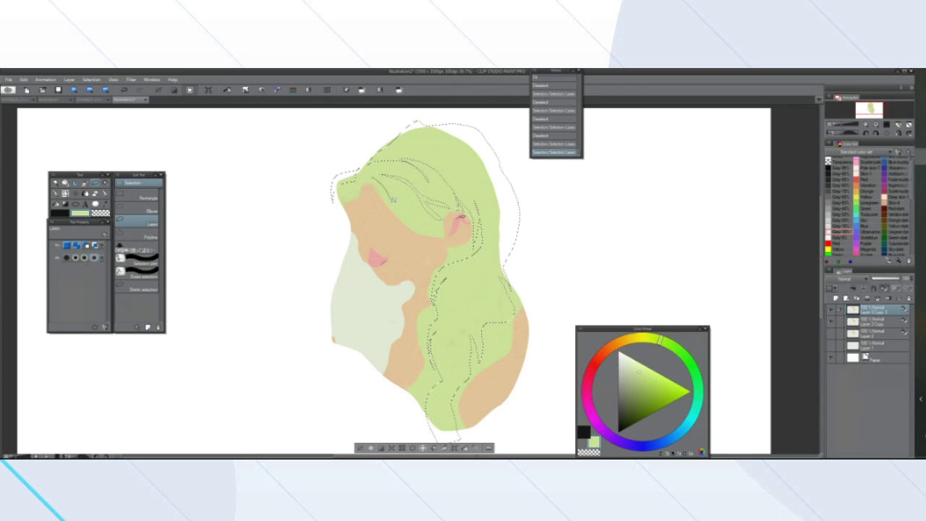
Add thin strand slivers to the selection in the fringe and beside the forehead hairline, undoing the last addition
{"action": "scroll", "coordinate": [361, 185], "scroll_direction": "up", "scroll_amount": 3}
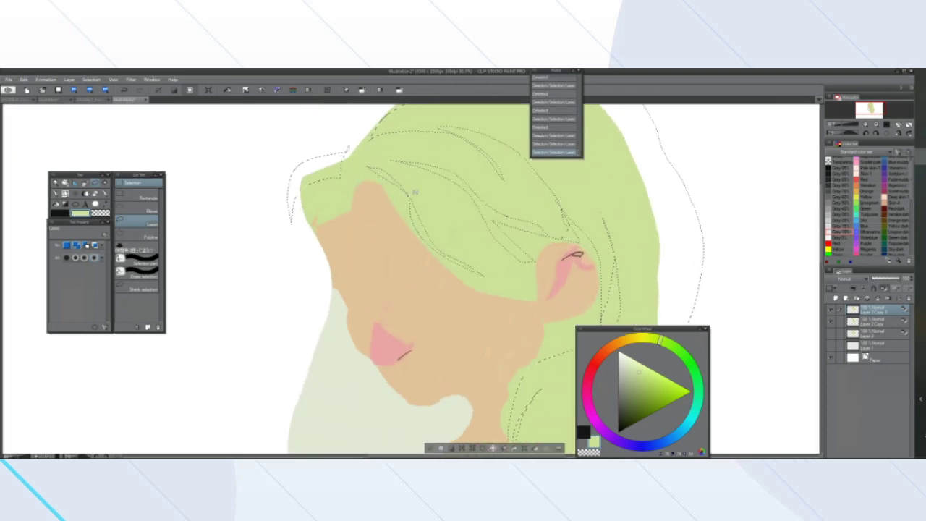
{"action": "scroll", "coordinate": [415, 192], "scroll_direction": "up", "scroll_amount": 3}
{"action": "mouse_move", "coordinate": [448, 249]}
{"action": "left_mouse_down"}
{"action": "mouse_move", "coordinate": [492, 283]}
{"action": "mouse_move", "coordinate": [388, 149]}
{"action": "left_mouse_up"}
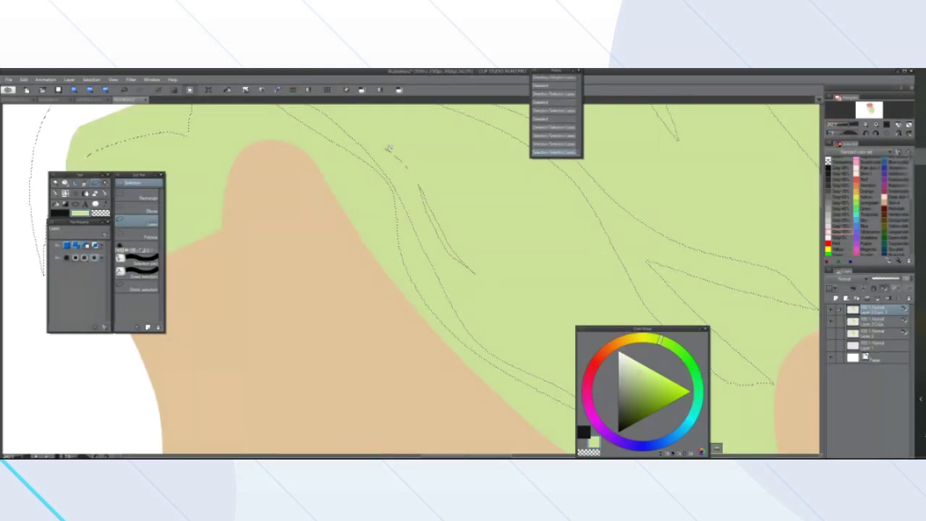
{"action": "scroll", "coordinate": [389, 148], "scroll_direction": "down", "scroll_amount": 5}
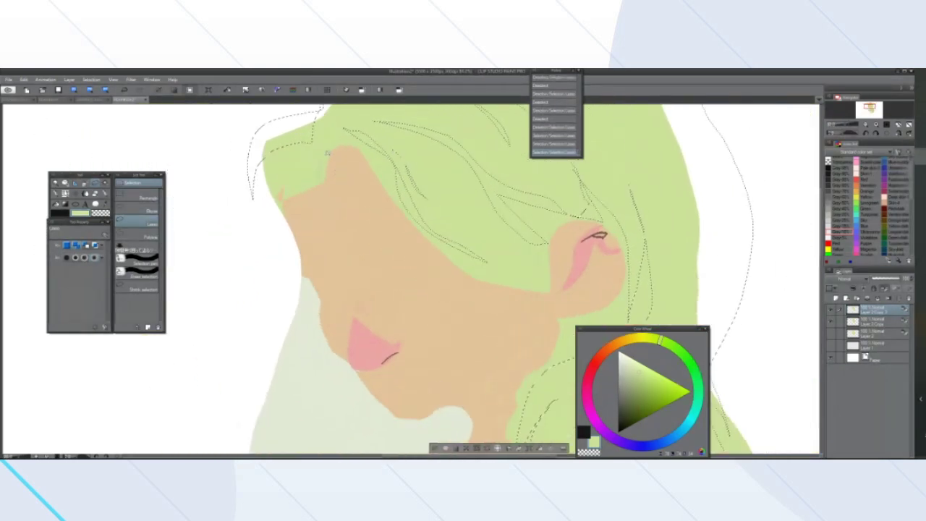
{"action": "mouse_move", "coordinate": [327, 161]}
{"action": "left_mouse_down"}
{"action": "mouse_move", "coordinate": [335, 135]}
{"action": "mouse_move", "coordinate": [329, 157]}
{"action": "left_mouse_up"}
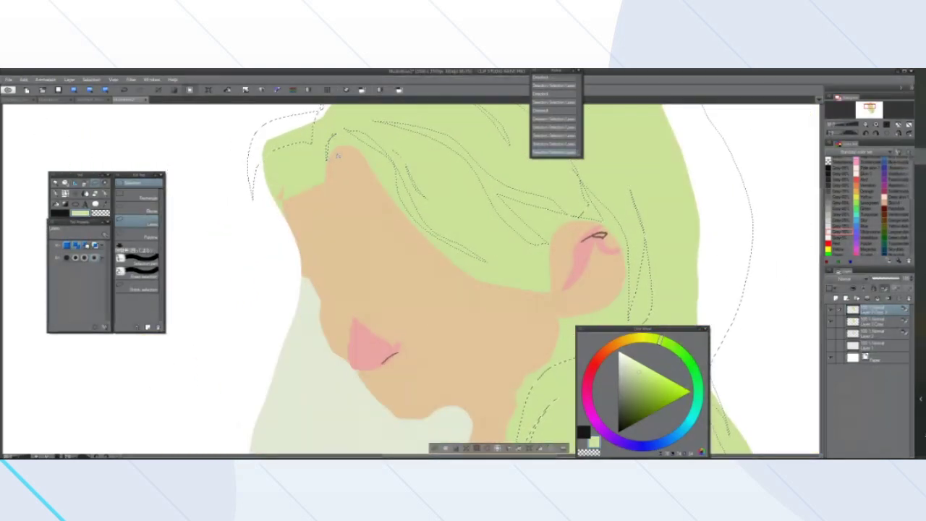
{"action": "mouse_move", "coordinate": [406, 217]}
{"action": "left_mouse_down"}
{"action": "mouse_move", "coordinate": [373, 176]}
{"action": "mouse_move", "coordinate": [333, 202]}
{"action": "mouse_move", "coordinate": [341, 132]}
{"action": "mouse_move", "coordinate": [319, 145]}
{"action": "left_mouse_up"}
{"action": "left_click", "coordinate": [538, 144]}
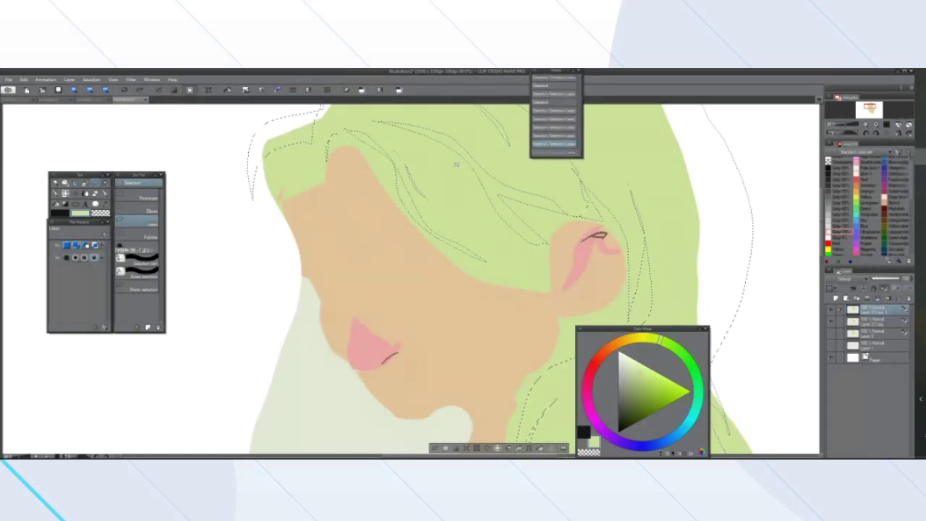
Add the pale area's outer edge to the selection with a long curved strip and narrow strand-like slivers
{"action": "scroll", "coordinate": [320, 154], "scroll_direction": "down", "scroll_amount": 4}
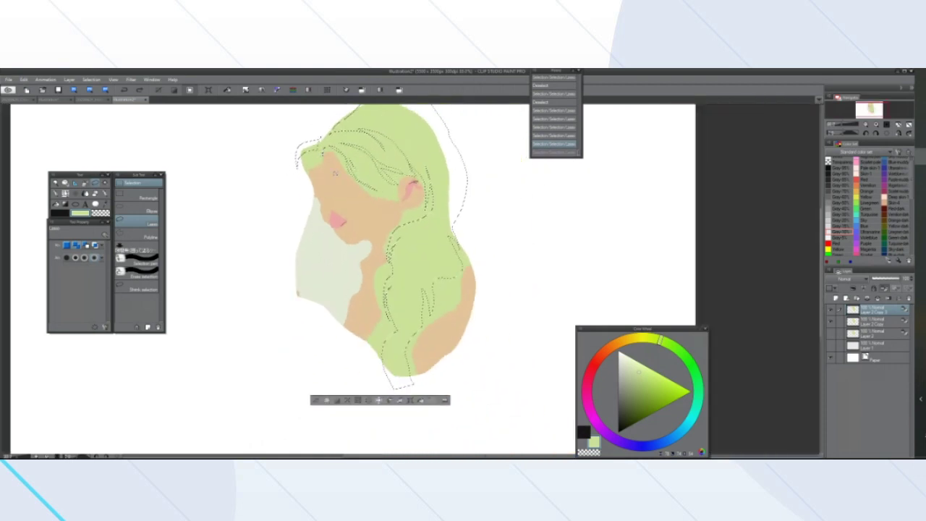
{"action": "scroll", "coordinate": [262, 253], "scroll_direction": "up", "scroll_amount": 6}
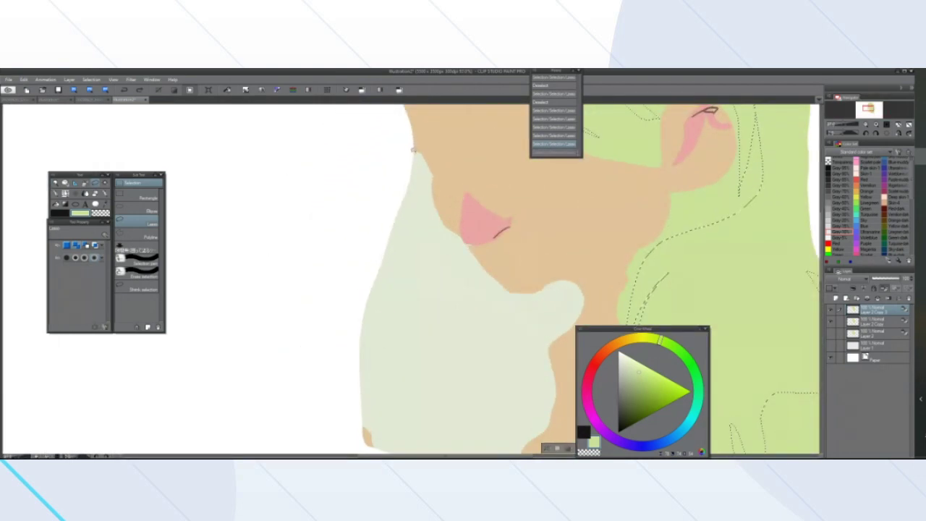
{"action": "left_click_drag", "start_coordinate": [392, 289], "coordinate": [349, 397]}
{"action": "left_click_drag", "start_coordinate": [376, 190], "coordinate": [407, 133]}
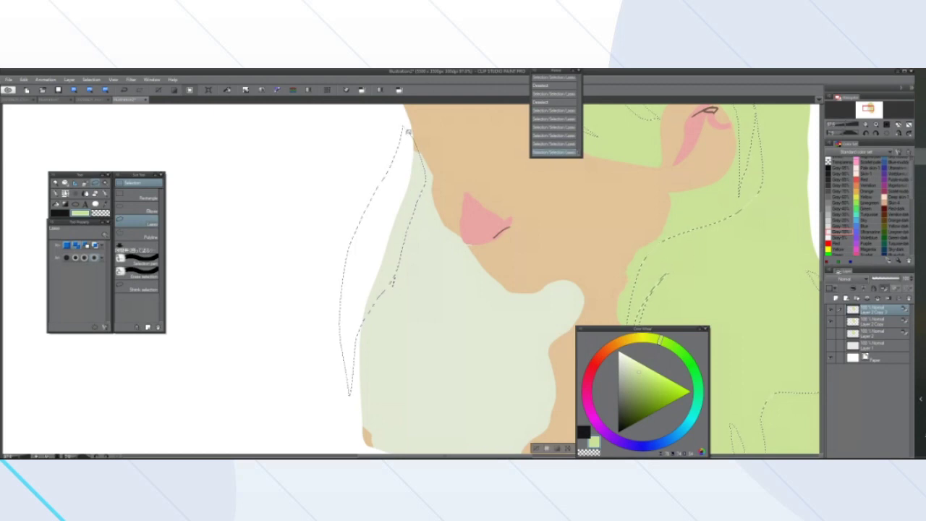
{"action": "mouse_move", "coordinate": [424, 220]}
{"action": "left_mouse_down"}
{"action": "mouse_move", "coordinate": [371, 305]}
{"action": "mouse_move", "coordinate": [413, 148]}
{"action": "left_mouse_up"}
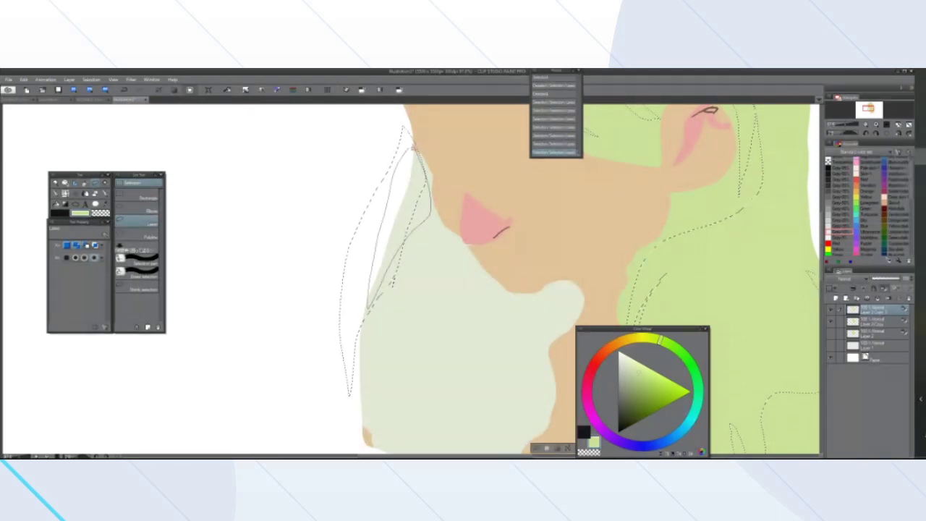
{"action": "mouse_move", "coordinate": [388, 341]}
{"action": "left_mouse_down"}
{"action": "mouse_move", "coordinate": [386, 360]}
{"action": "mouse_move", "coordinate": [415, 213]}
{"action": "left_mouse_up"}
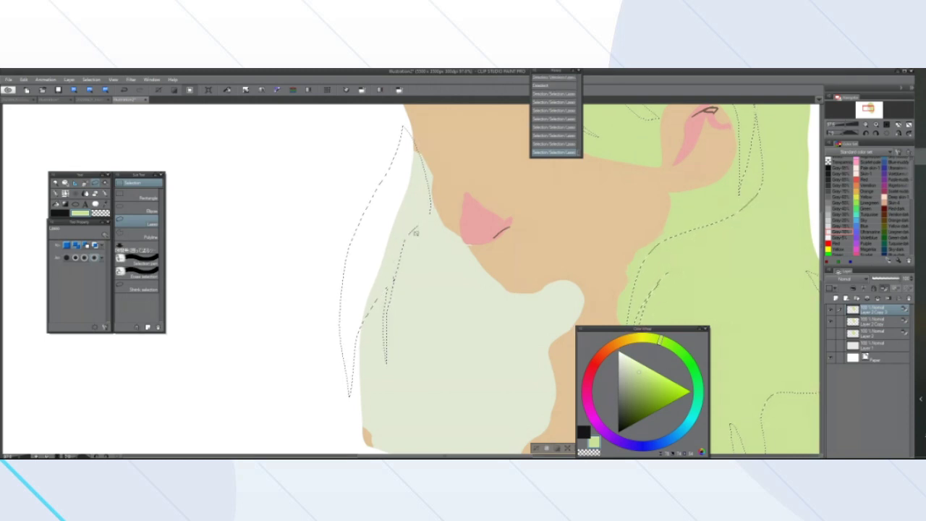
Undo the last sliver added to the selection inside the pale area
{"action": "scroll", "coordinate": [407, 254], "scroll_direction": "up", "scroll_amount": 4}
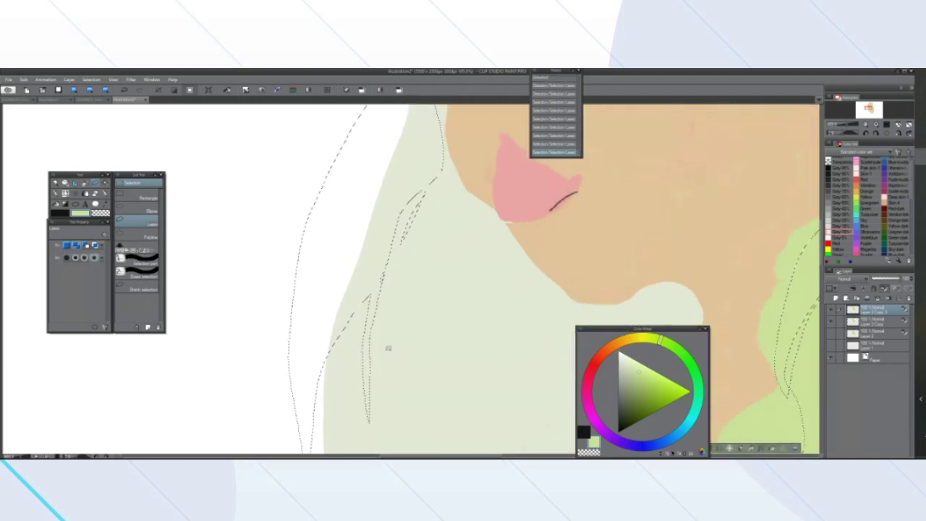
{"action": "scroll", "coordinate": [407, 254], "scroll_direction": "down", "scroll_amount": 5}
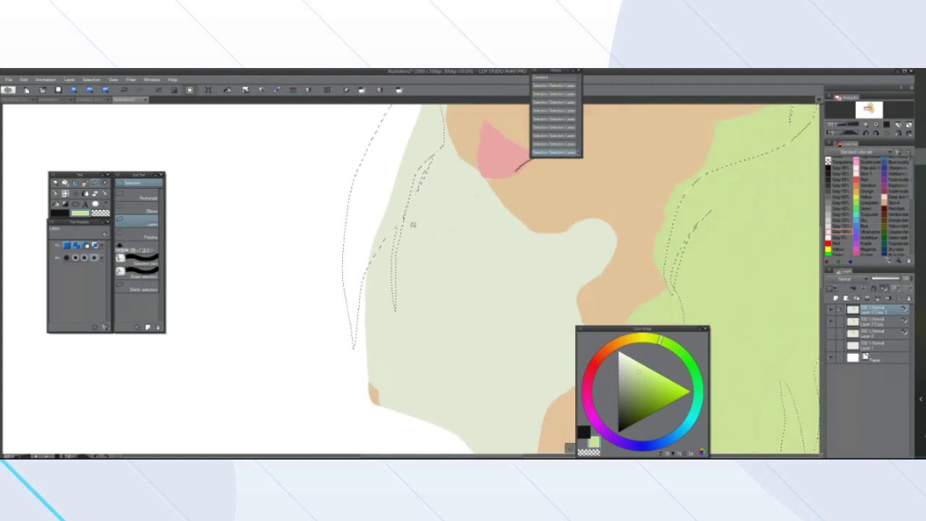
{"action": "scroll", "coordinate": [414, 137], "scroll_direction": "up", "scroll_amount": 3}
{"action": "scroll", "coordinate": [385, 158], "scroll_direction": "down", "scroll_amount": 5}
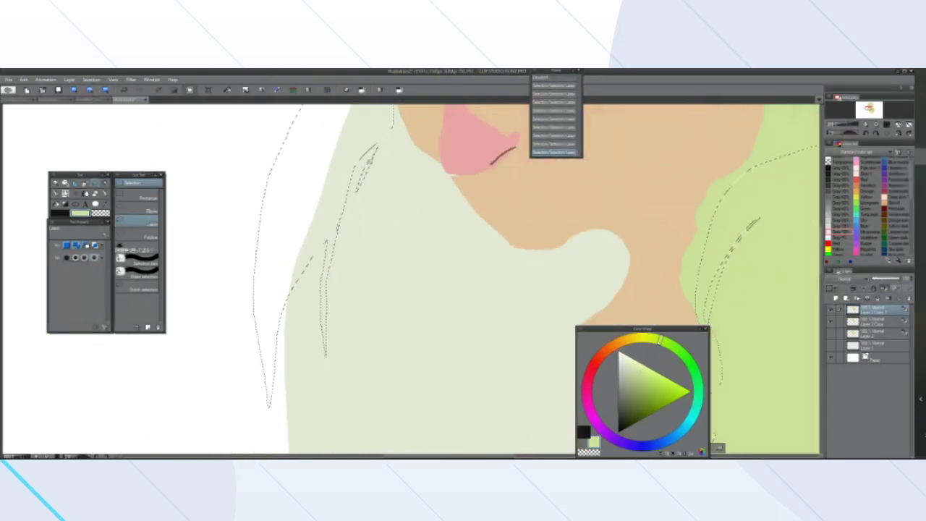
{"action": "scroll", "coordinate": [341, 132], "scroll_direction": "up", "scroll_amount": 6}
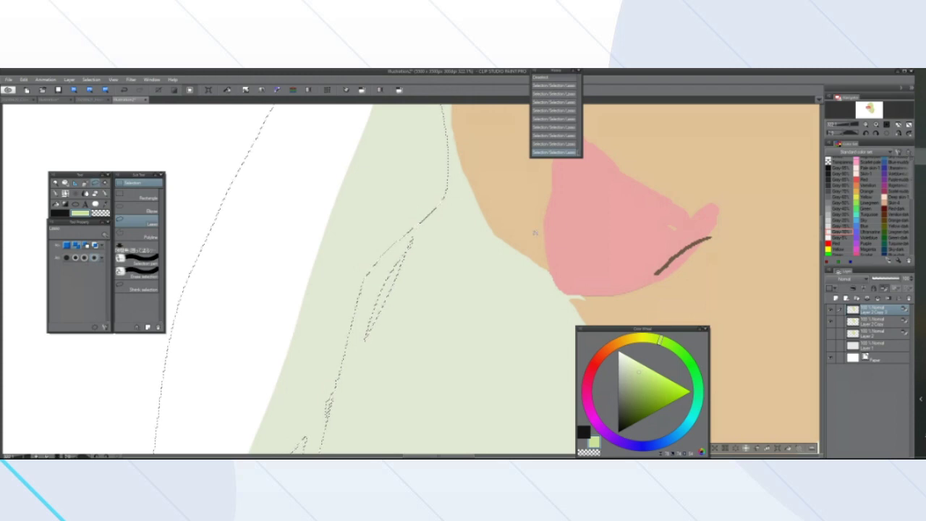
{"action": "left_click", "coordinate": [534, 144]}
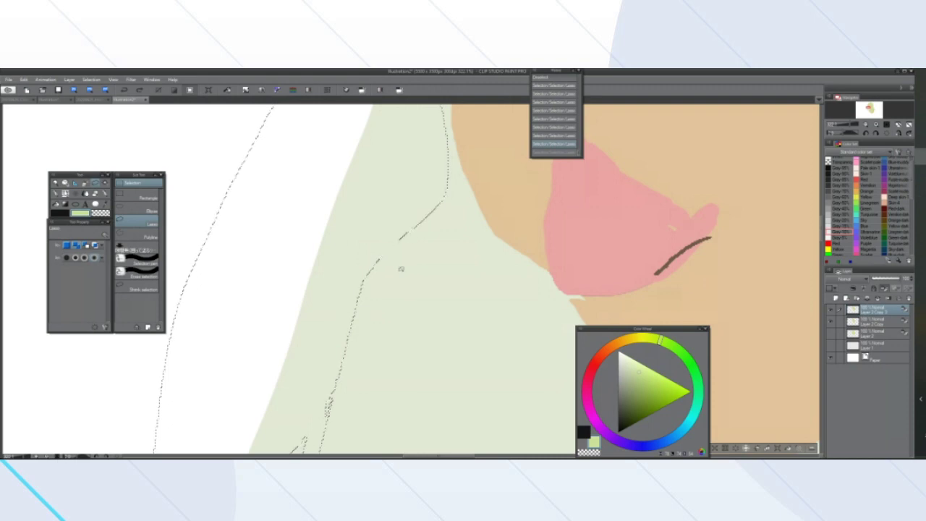
{"action": "mouse_move", "coordinate": [414, 258]}
{"action": "left_mouse_down"}
{"action": "mouse_move", "coordinate": [379, 285]}
{"action": "mouse_move", "coordinate": [377, 321]}
{"action": "mouse_move", "coordinate": [409, 266]}
{"action": "left_mouse_up"}
{"action": "left_click_drag", "start_coordinate": [376, 305], "coordinate": [447, 208]}
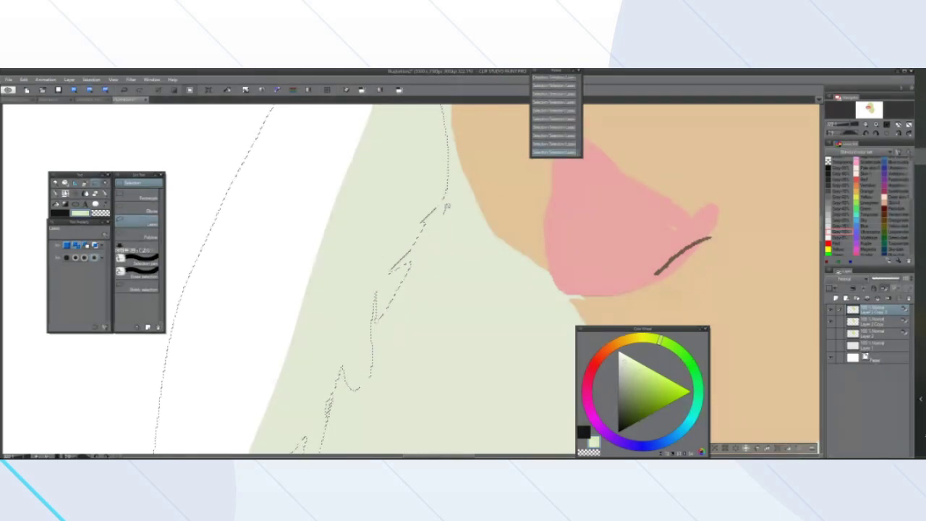
{"action": "left_click", "coordinate": [549, 136]}
{"action": "left_click", "coordinate": [548, 128]}
{"action": "mouse_move", "coordinate": [437, 209]}
{"action": "left_mouse_down"}
{"action": "mouse_move", "coordinate": [373, 287]}
{"action": "mouse_move", "coordinate": [352, 411]}
{"action": "left_mouse_up"}
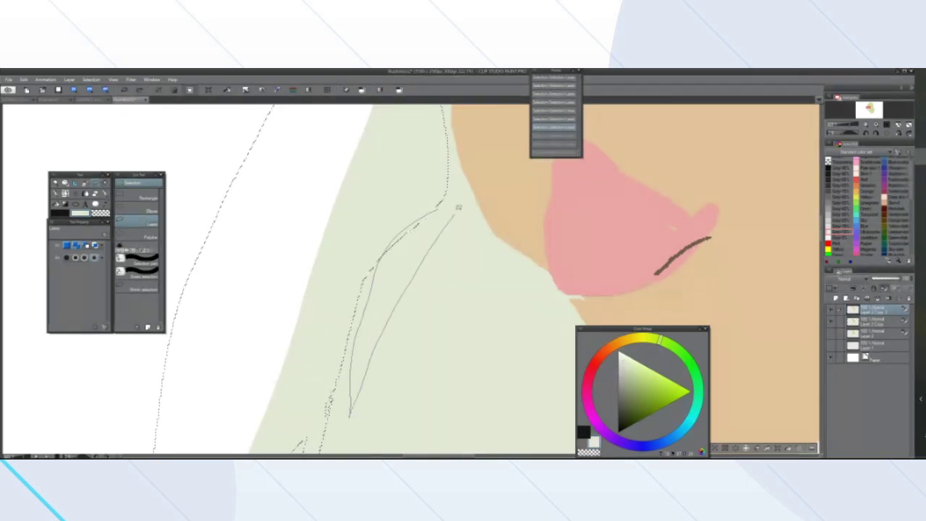
{"action": "left_click_drag", "start_coordinate": [458, 208], "coordinate": [458, 208]}
Add a short, thin strand sliver to the selection along its inner edge in the pale area
{"action": "left_click_drag", "start_coordinate": [411, 251], "coordinate": [372, 310]}
{"action": "left_click_drag", "start_coordinate": [401, 270], "coordinate": [413, 253]}
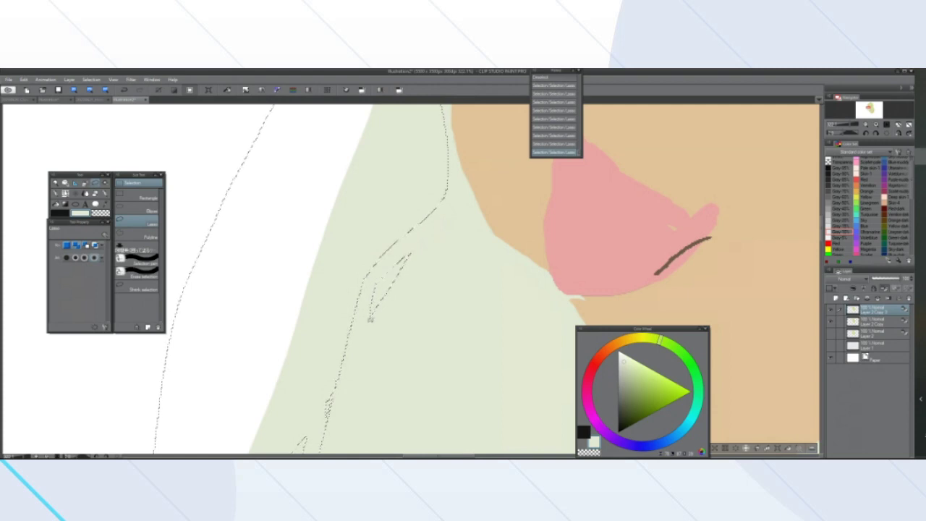
{"action": "left_click_drag", "start_coordinate": [370, 319], "coordinate": [372, 316]}
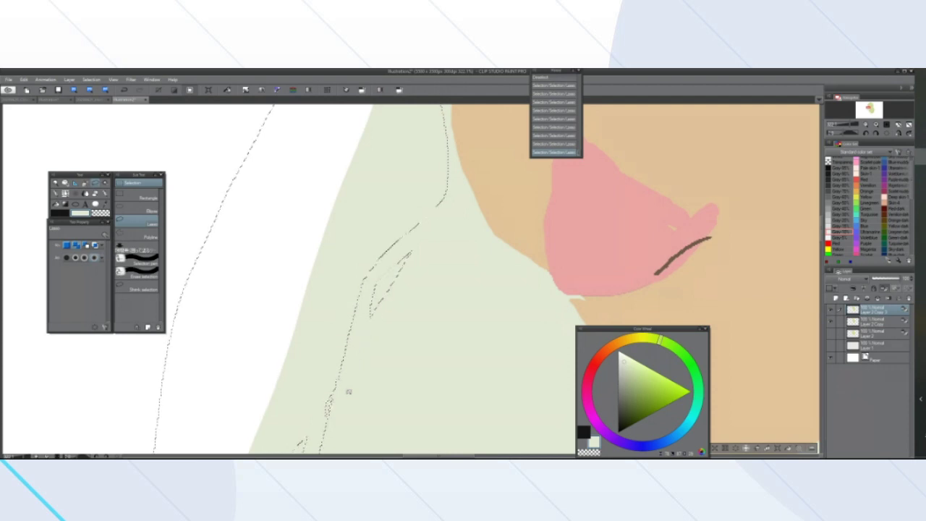
Invert the lasso selection covering the hair and the pale area's outer edge
{"action": "scroll", "coordinate": [348, 391], "scroll_direction": "down", "scroll_amount": 10}
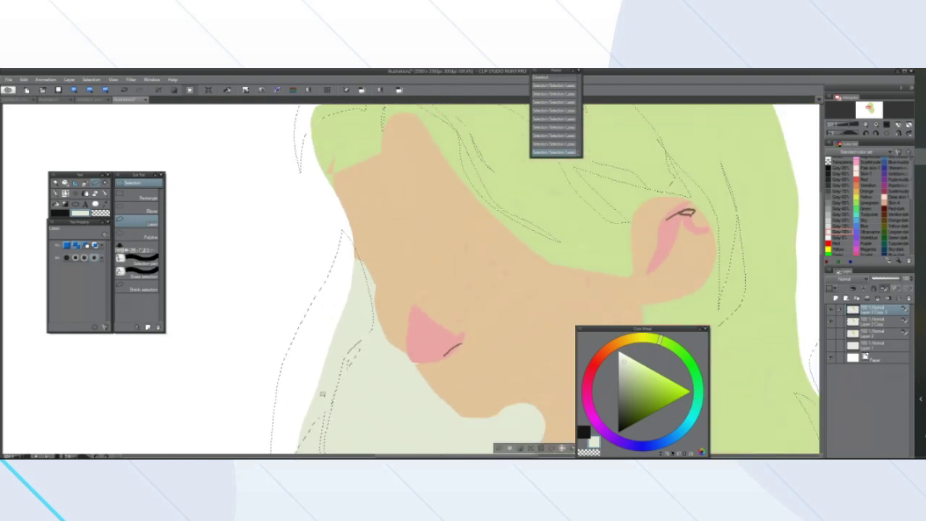
{"action": "scroll", "coordinate": [342, 375], "scroll_direction": "down", "scroll_amount": 10}
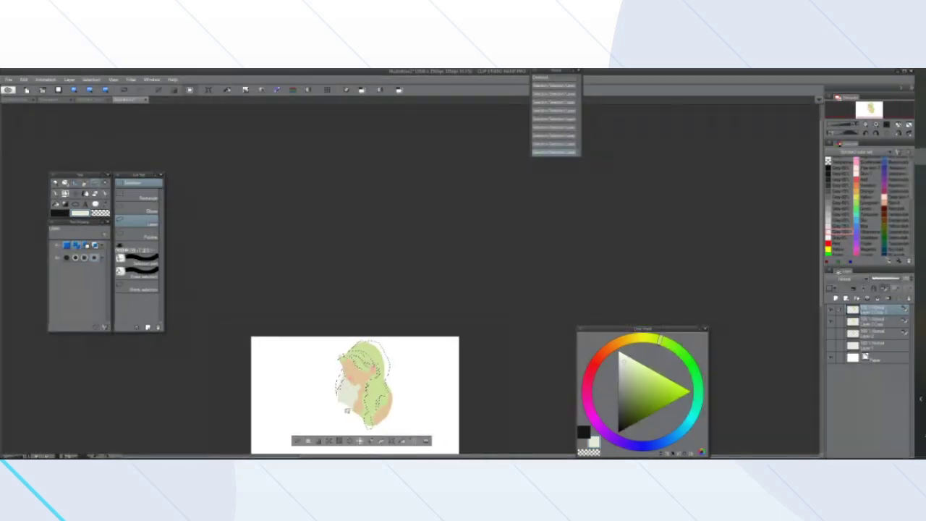
{"action": "scroll", "coordinate": [352, 390], "scroll_direction": "up", "scroll_amount": 8}
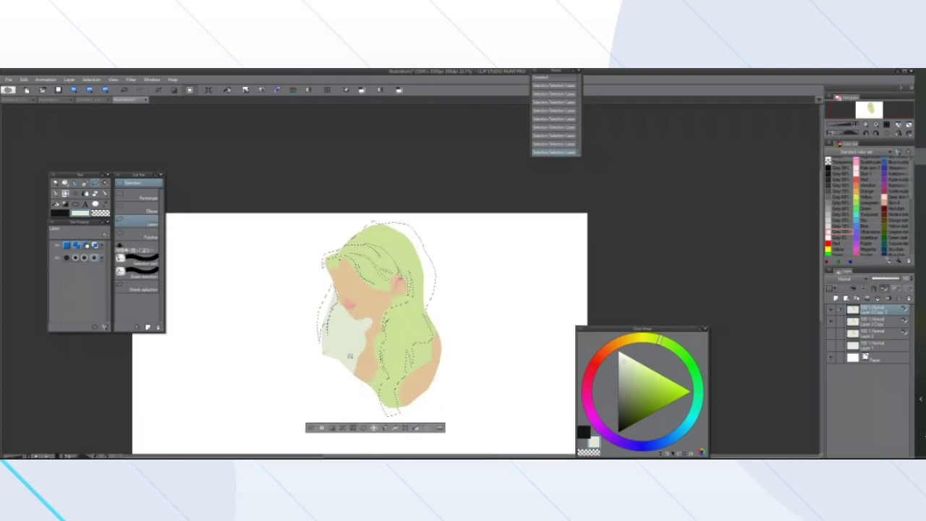
{"action": "scroll", "coordinate": [360, 323], "scroll_direction": "up", "scroll_amount": 4}
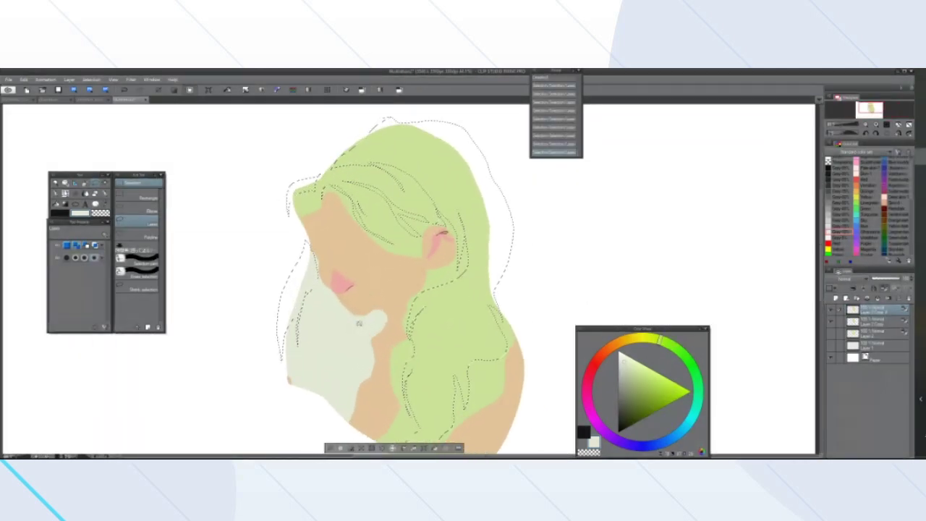
{"action": "left_click", "coordinate": [350, 449]}
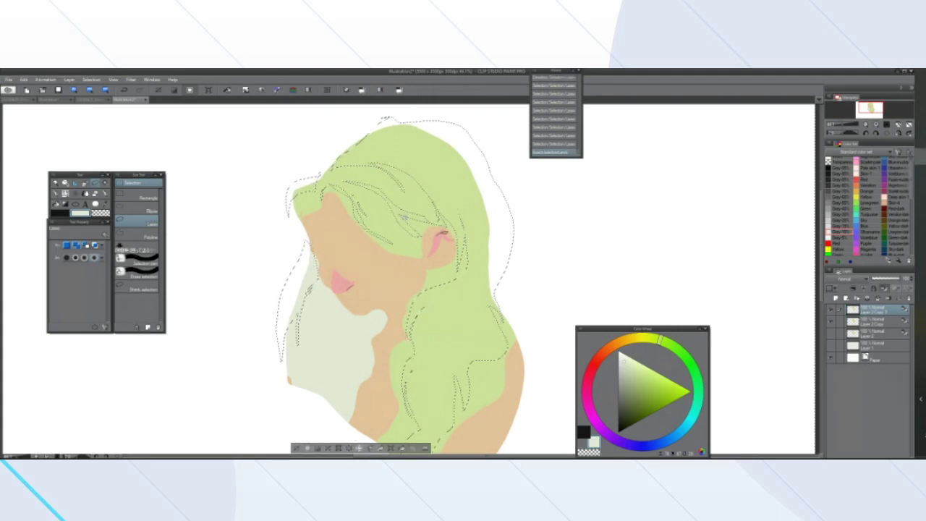
Add two small strand slivers near the ear and in the upper hair to the selection, and invert it again
{"action": "left_click_drag", "start_coordinate": [434, 228], "coordinate": [443, 233]}
{"action": "left_click_drag", "start_coordinate": [418, 176], "coordinate": [403, 167]}
{"action": "left_click", "coordinate": [318, 448]}
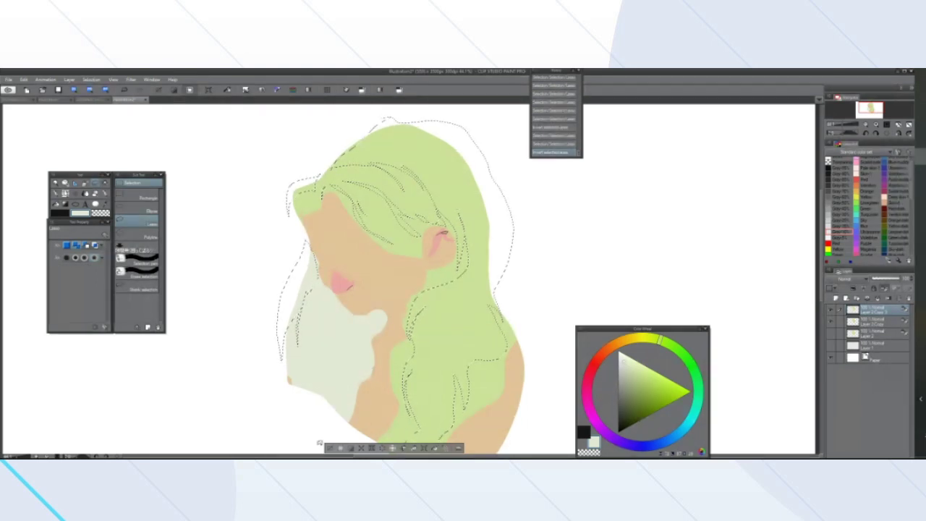
Try recolouring the selected hair pale yellow with a Hue/Saturation/Luminosity correction, and deselect
{"action": "left_click", "coordinate": [24, 79]}
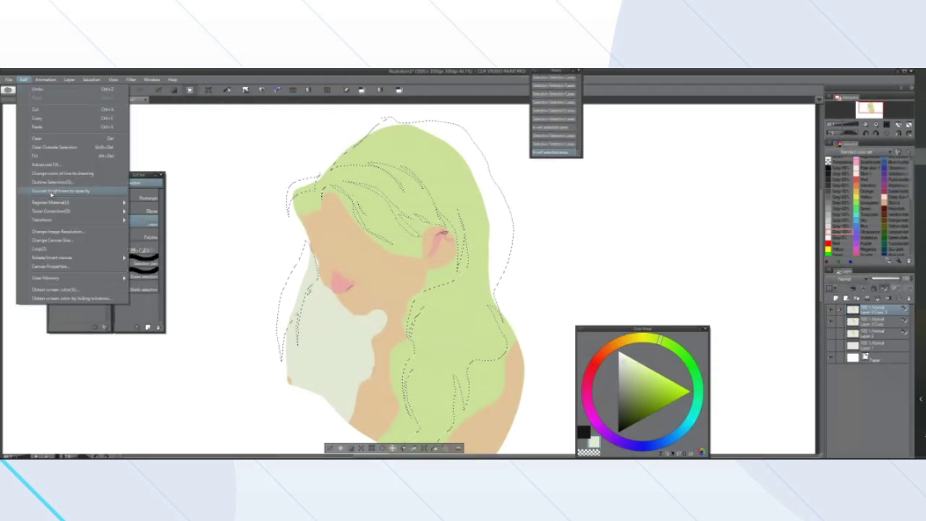
{"action": "mouse_move", "coordinate": [55, 211]}
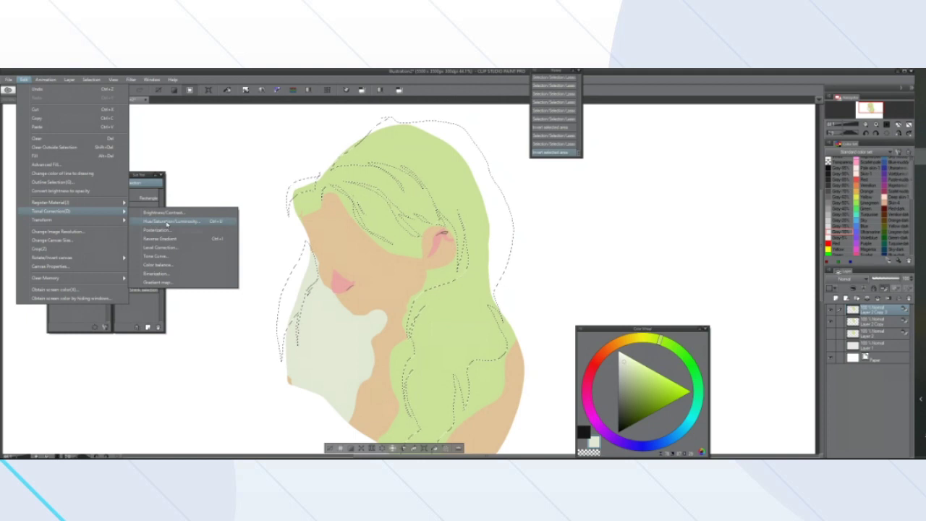
{"action": "left_click", "coordinate": [167, 225]}
{"action": "left_click_drag", "start_coordinate": [241, 249], "coordinate": [616, 213]}
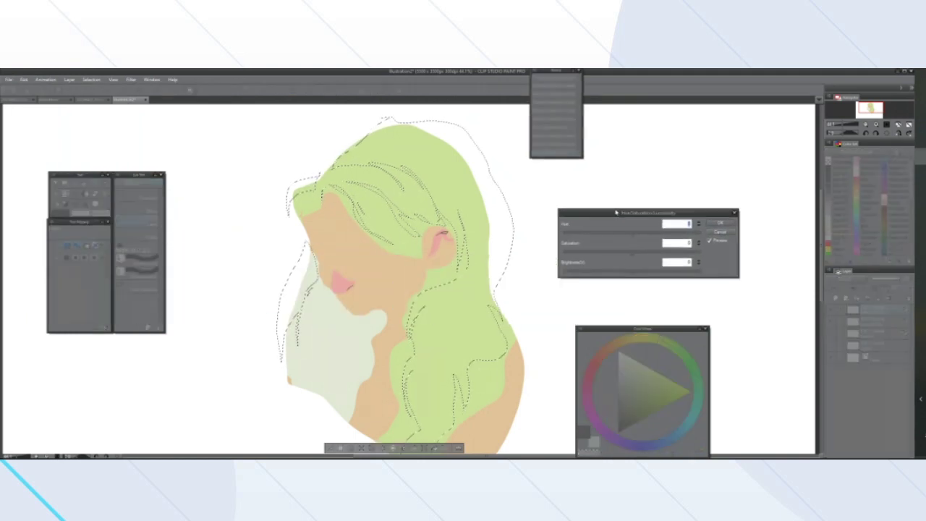
{"action": "left_click", "coordinate": [649, 272]}
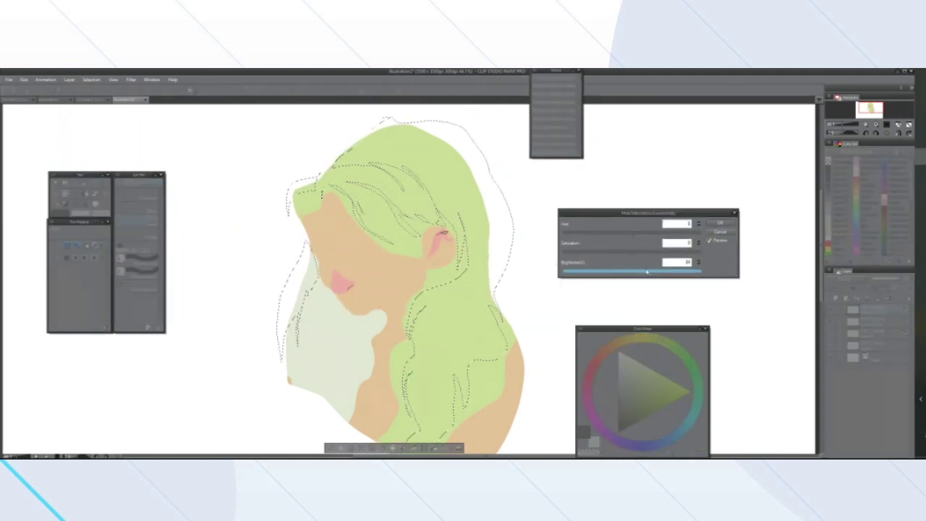
{"action": "left_click", "coordinate": [663, 254]}
{"action": "left_click_drag", "start_coordinate": [634, 235], "coordinate": [626, 235]}
{"action": "left_click", "coordinate": [720, 223]}
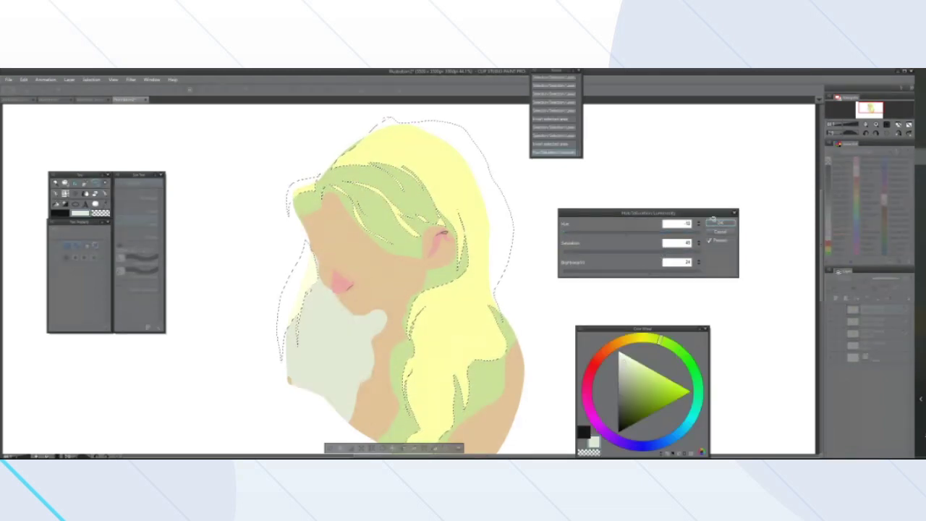
{"action": "left_click", "coordinate": [332, 448]}
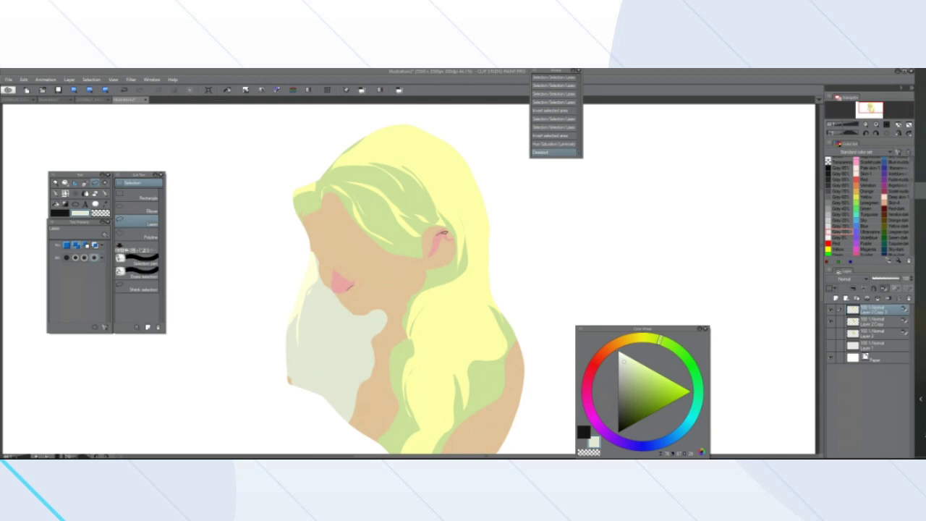
Step back in the history to the inverted selection, undoing the hair recolouring and the deselection
{"action": "left_click", "coordinate": [546, 145]}
{"action": "left_click", "coordinate": [548, 136]}
{"action": "left_click", "coordinate": [548, 144]}
{"action": "left_click", "coordinate": [550, 137]}
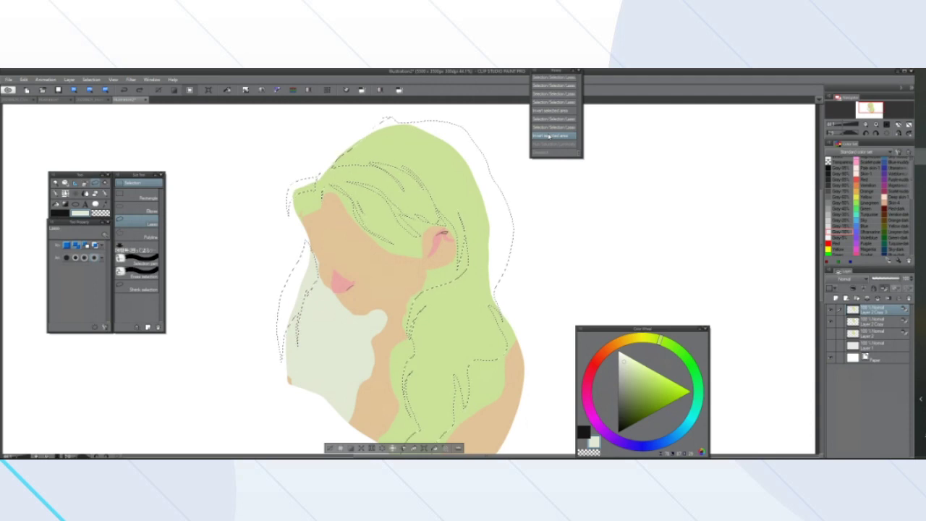
Delete the three spare layers between the top artwork layer and Paper, keeping the top layer active
{"action": "scroll", "coordinate": [354, 327], "scroll_direction": "down", "scroll_amount": 3}
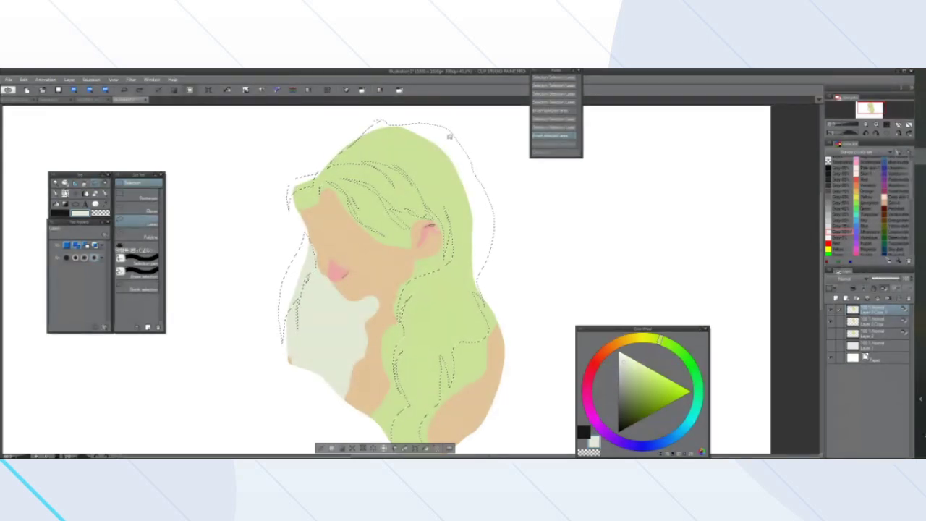
{"action": "left_click", "coordinate": [909, 299]}
{"action": "left_click", "coordinate": [910, 299]}
{"action": "left_click", "coordinate": [910, 298]}
{"action": "left_click", "coordinate": [878, 310]}
{"action": "scroll", "coordinate": [358, 291], "scroll_direction": "down", "scroll_amount": 1}
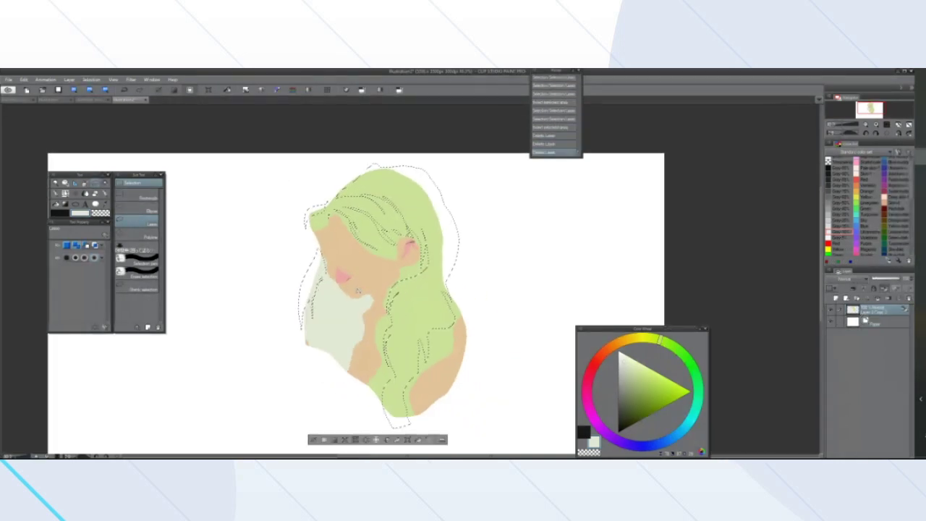
{"action": "scroll", "coordinate": [357, 291], "scroll_direction": "up", "scroll_amount": 1}
{"action": "scroll", "coordinate": [348, 304], "scroll_direction": "down", "scroll_amount": 1}
{"action": "scroll", "coordinate": [330, 335], "scroll_direction": "up", "scroll_amount": 1}
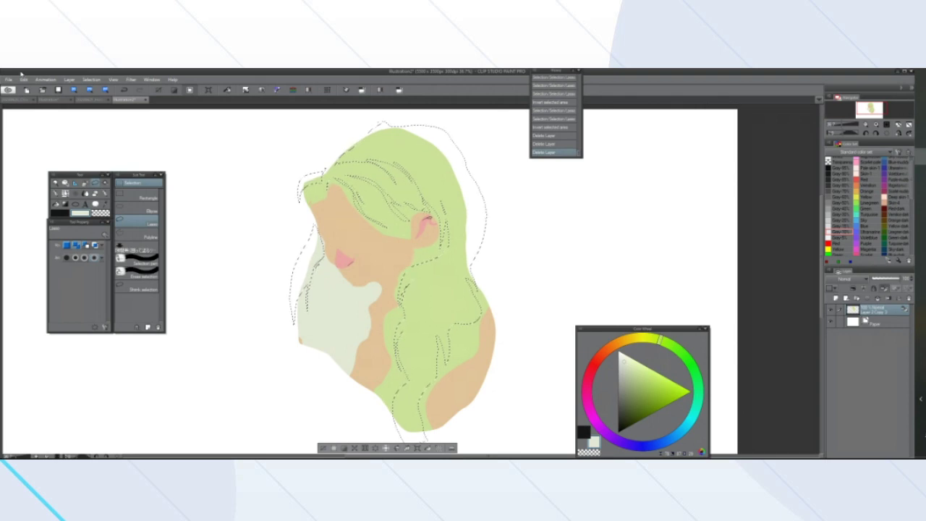
Start a Hue/Saturation/Luminosity correction on the selected hair with saturation 39 and brightness 43
{"action": "left_click", "coordinate": [45, 79]}
{"action": "mouse_move", "coordinate": [24, 79]}
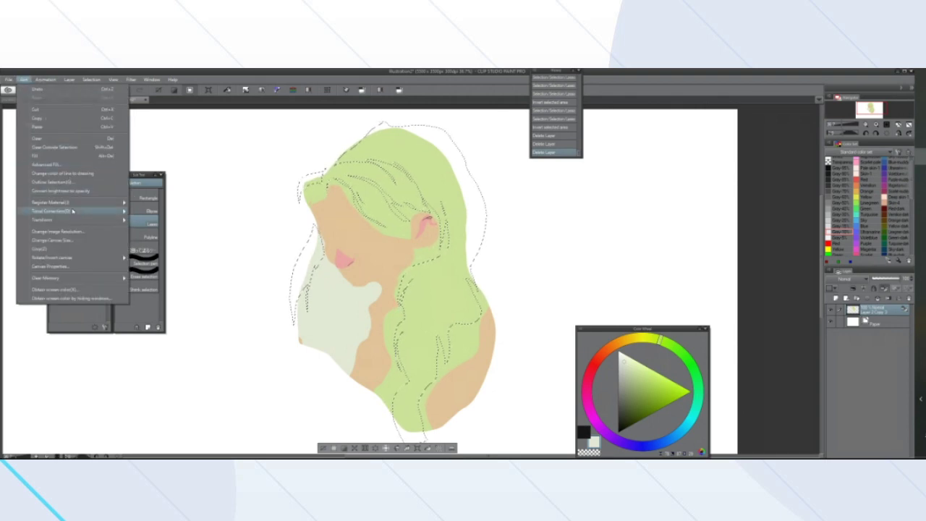
{"action": "mouse_move", "coordinate": [109, 211]}
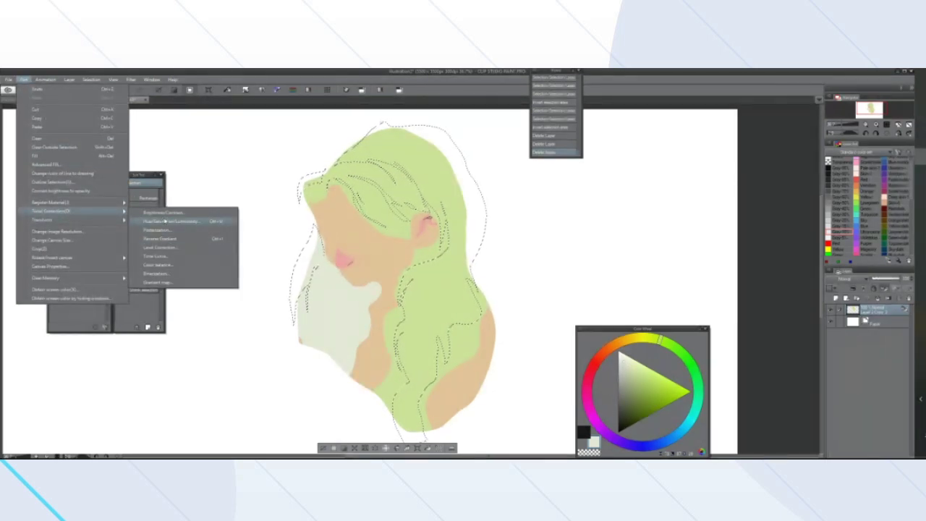
{"action": "left_click", "coordinate": [165, 222]}
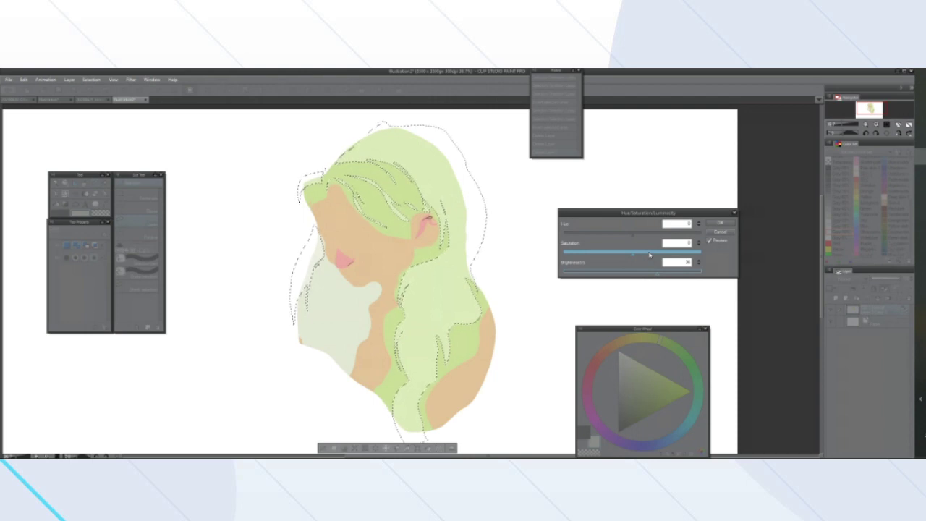
{"action": "left_click", "coordinate": [649, 253]}
{"action": "left_click_drag", "start_coordinate": [649, 253], "coordinate": [658, 253]}
{"action": "left_click", "coordinate": [682, 271]}
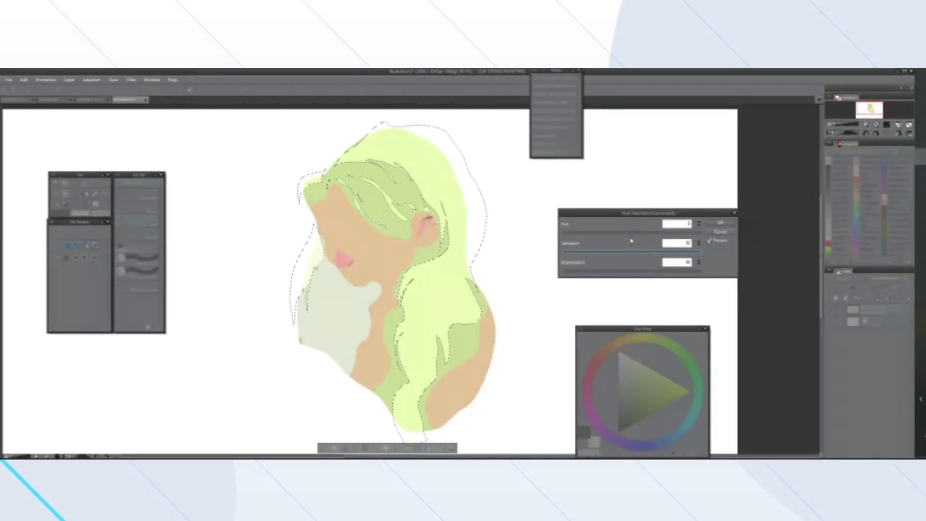
{"action": "left_click", "coordinate": [662, 273]}
{"action": "left_click", "coordinate": [660, 254]}
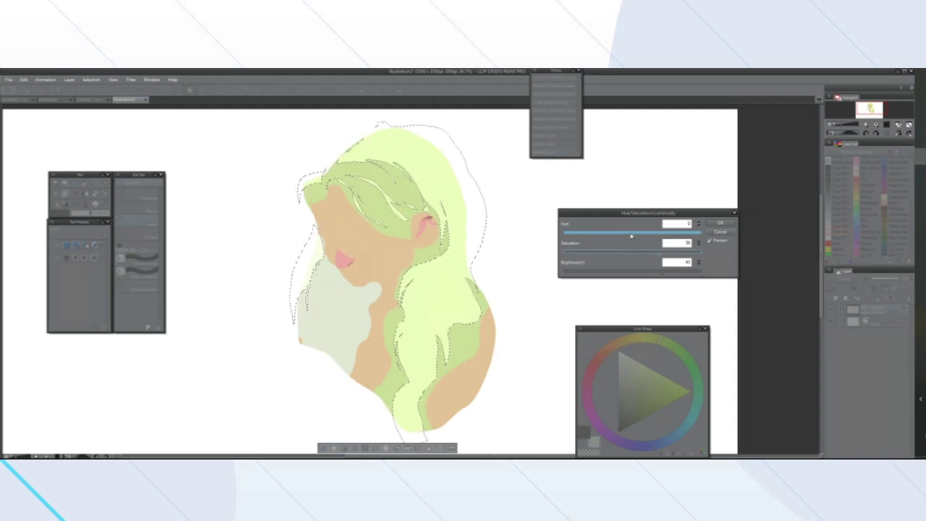
Try shifting the selected hair's hue through yellow and green to light blue at 111, and reduce its saturation
{"action": "left_click_drag", "start_coordinate": [631, 236], "coordinate": [627, 237]}
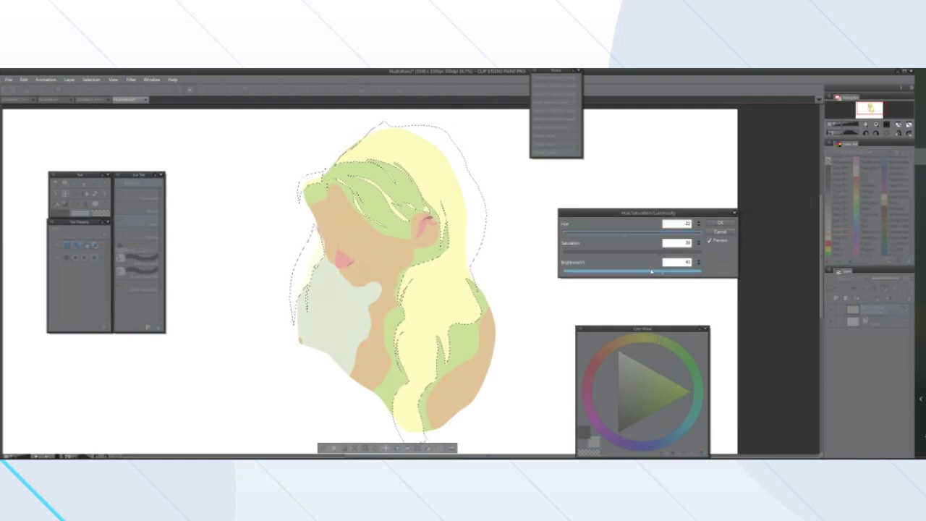
{"action": "left_click", "coordinate": [644, 237]}
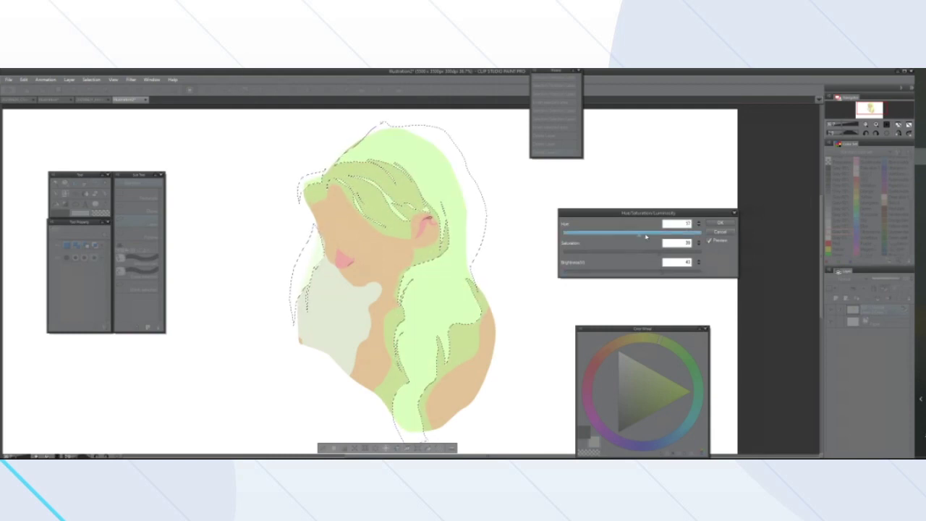
{"action": "left_click_drag", "start_coordinate": [649, 236], "coordinate": [675, 238]}
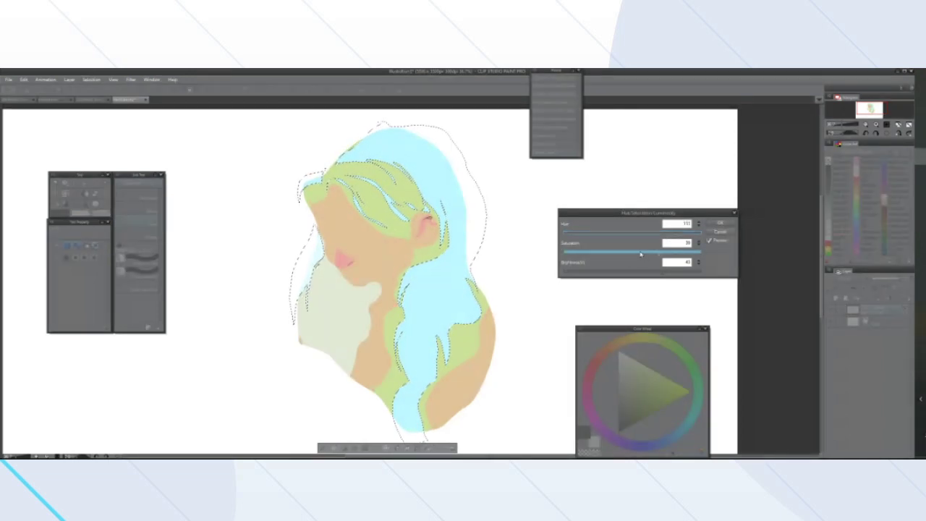
{"action": "left_click_drag", "start_coordinate": [640, 254], "coordinate": [608, 254]}
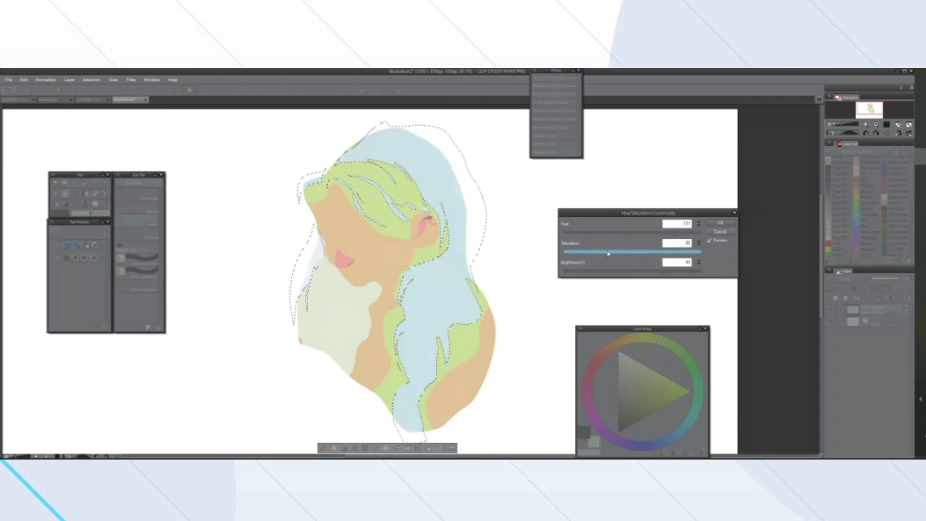
Recolour the selected hair soft yellow with lower brightness, saturation 27 and hue -21, apply the correction and deselect
{"action": "left_click_drag", "start_coordinate": [662, 271], "coordinate": [654, 273]}
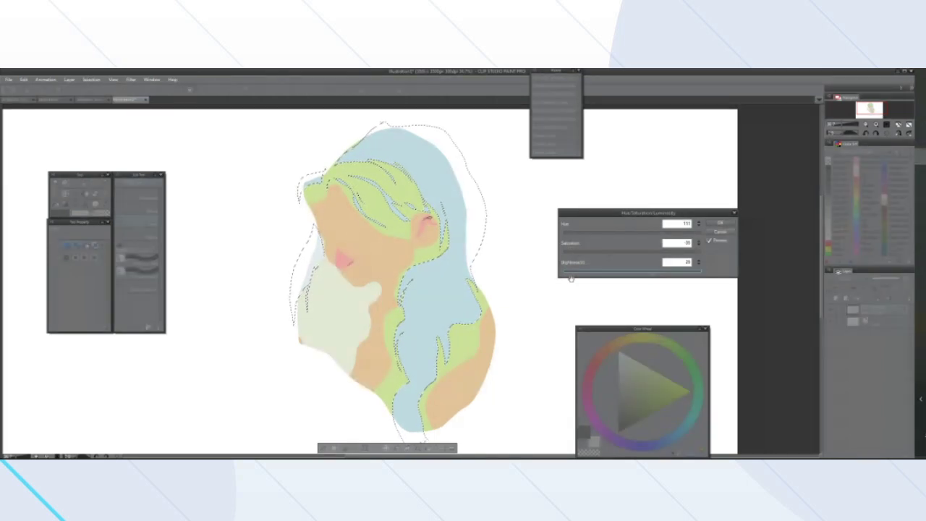
{"action": "left_click", "coordinate": [650, 254]}
{"action": "left_click", "coordinate": [619, 234]}
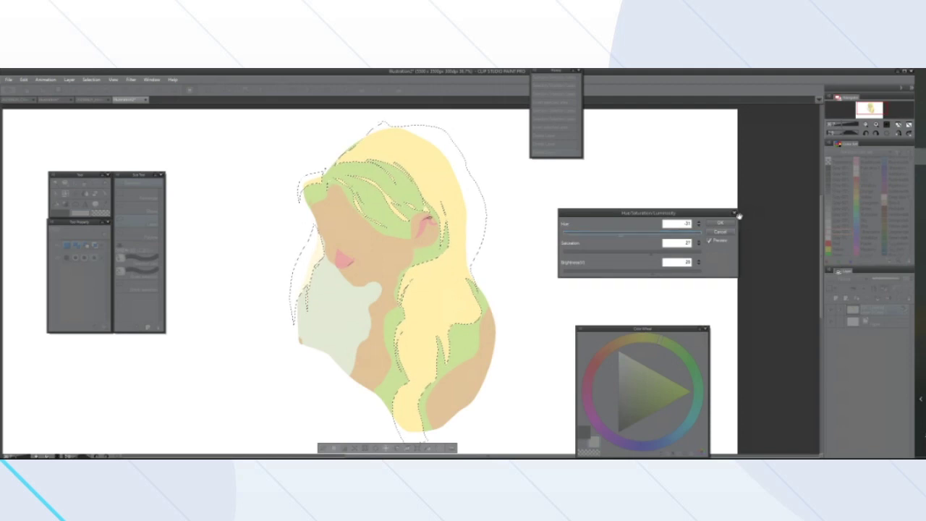
{"action": "left_click", "coordinate": [633, 237]}
{"action": "left_click_drag", "start_coordinate": [633, 236], "coordinate": [629, 237]}
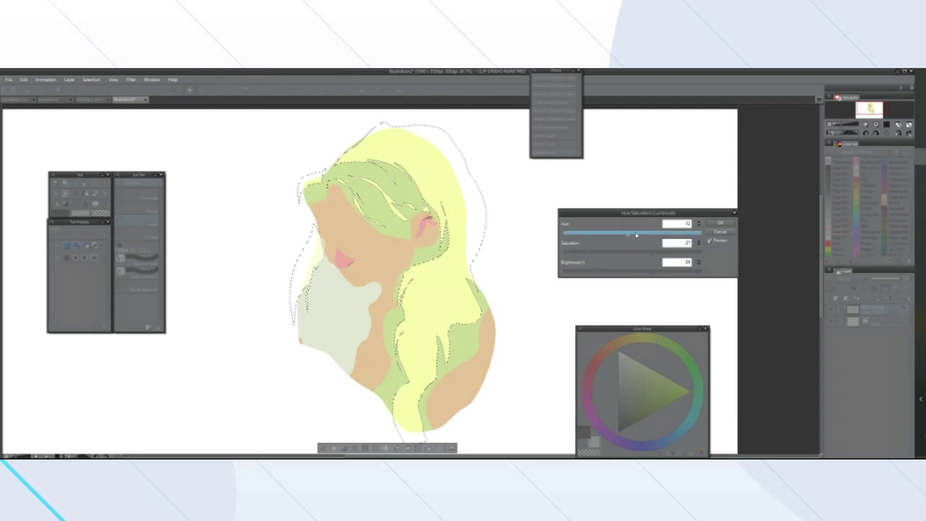
{"action": "left_click_drag", "start_coordinate": [644, 236], "coordinate": [624, 237]}
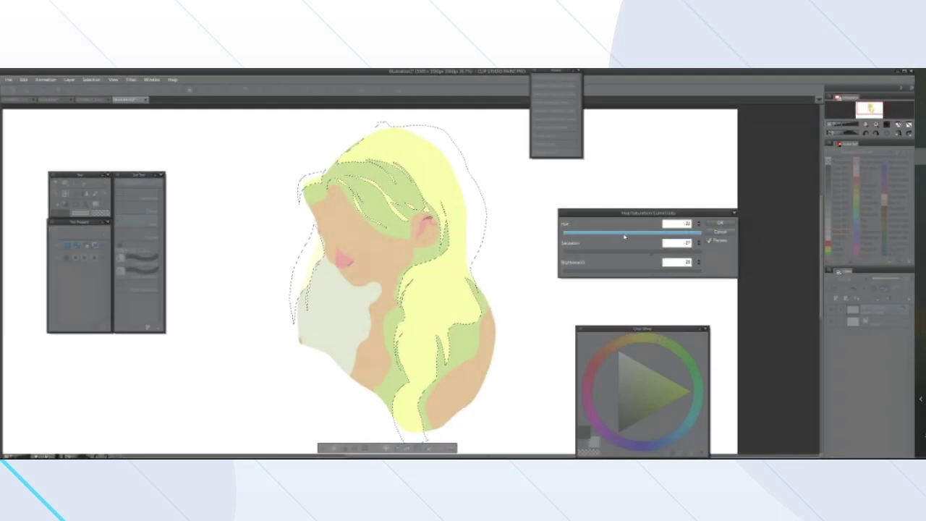
{"action": "left_click", "coordinate": [720, 222]}
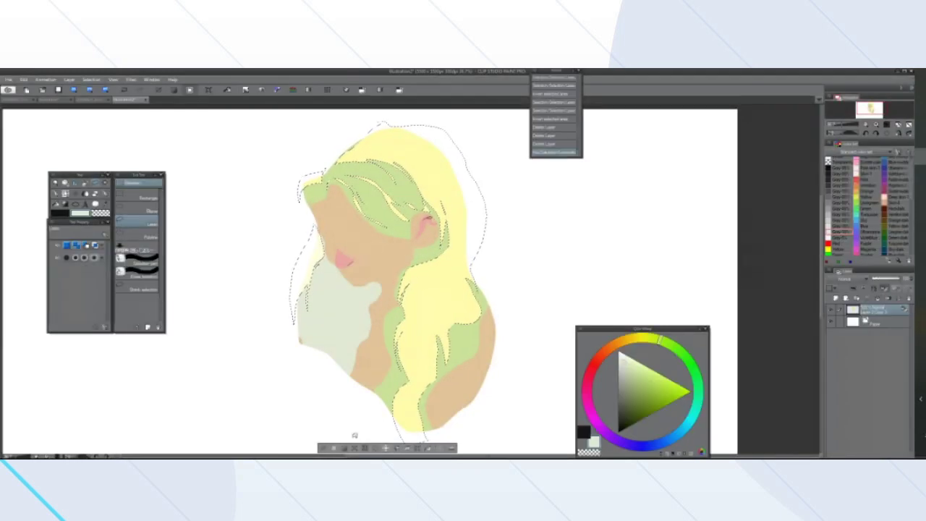
{"action": "left_click", "coordinate": [324, 448]}
{"action": "scroll", "coordinate": [325, 418], "scroll_direction": "down", "scroll_amount": 2}
{"action": "scroll", "coordinate": [315, 370], "scroll_direction": "up", "scroll_amount": 1}
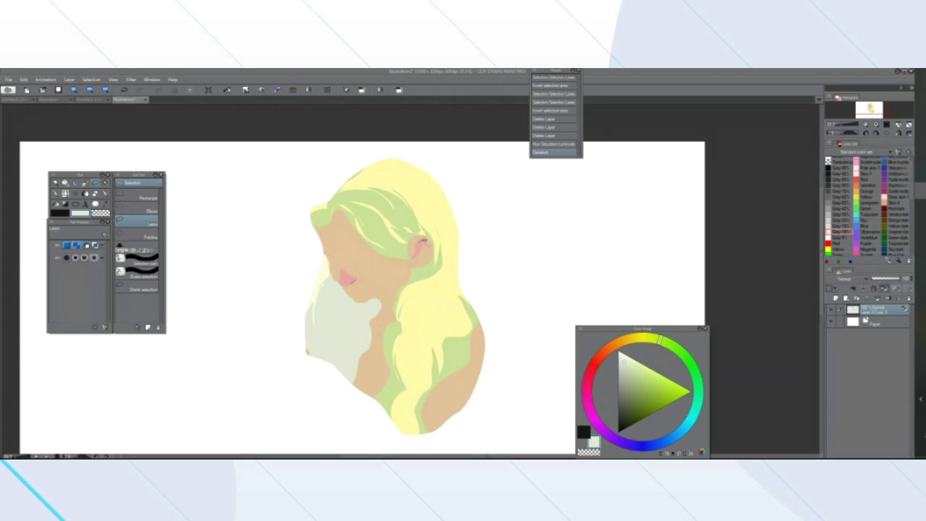
{"action": "left_click", "coordinate": [24, 79]}
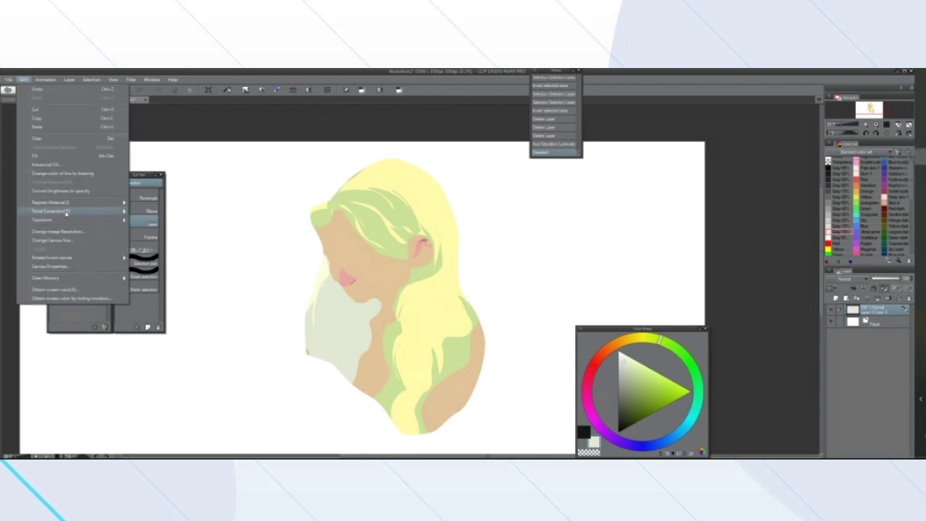
{"action": "mouse_move", "coordinate": [72, 211]}
{"action": "left_click", "coordinate": [192, 221]}
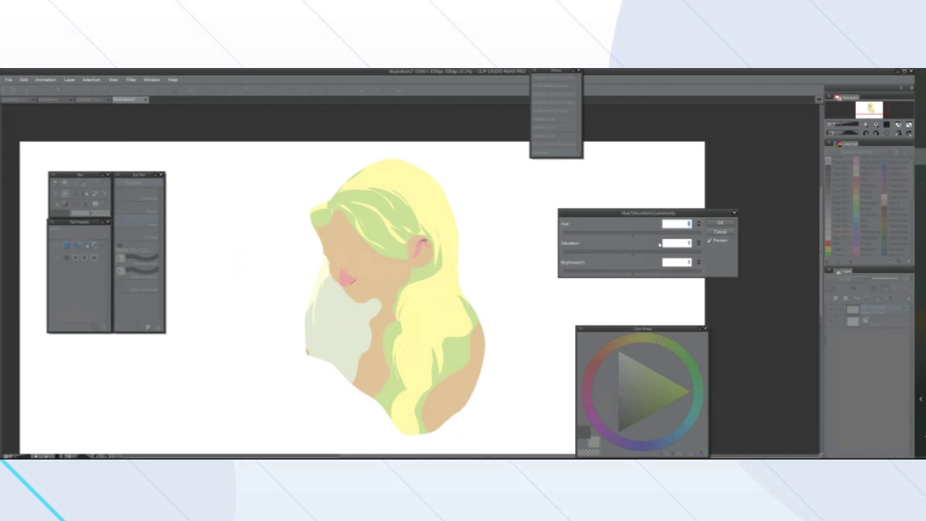
{"action": "left_click", "coordinate": [660, 252]}
{"action": "left_click", "coordinate": [659, 272]}
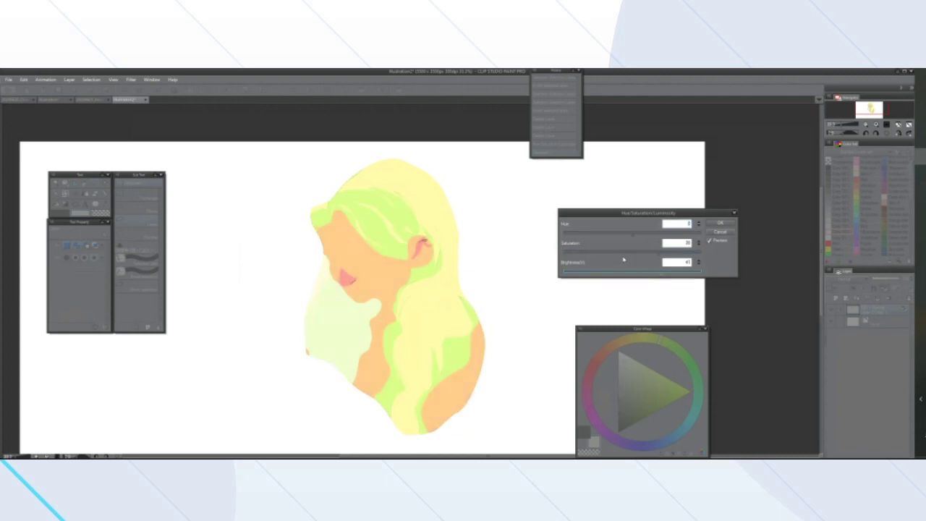
{"action": "left_click", "coordinate": [609, 234]}
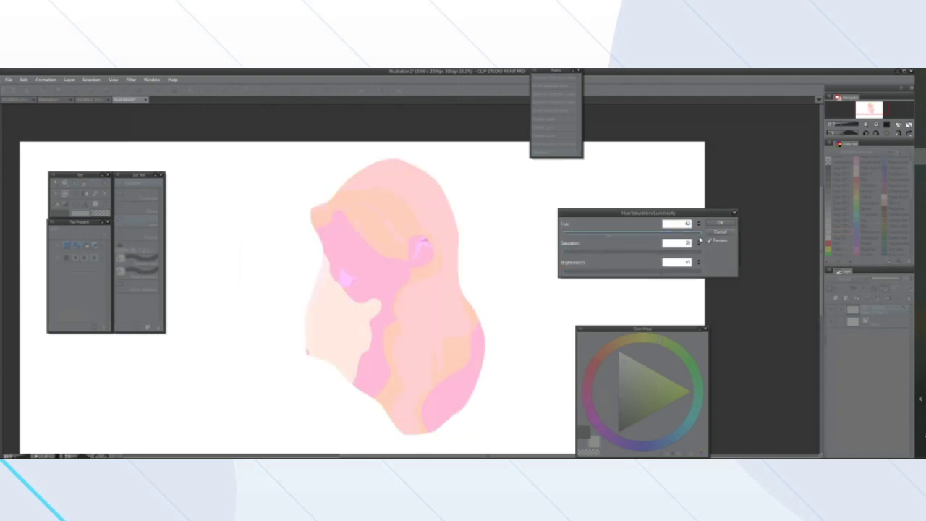
{"action": "left_click", "coordinate": [719, 231]}
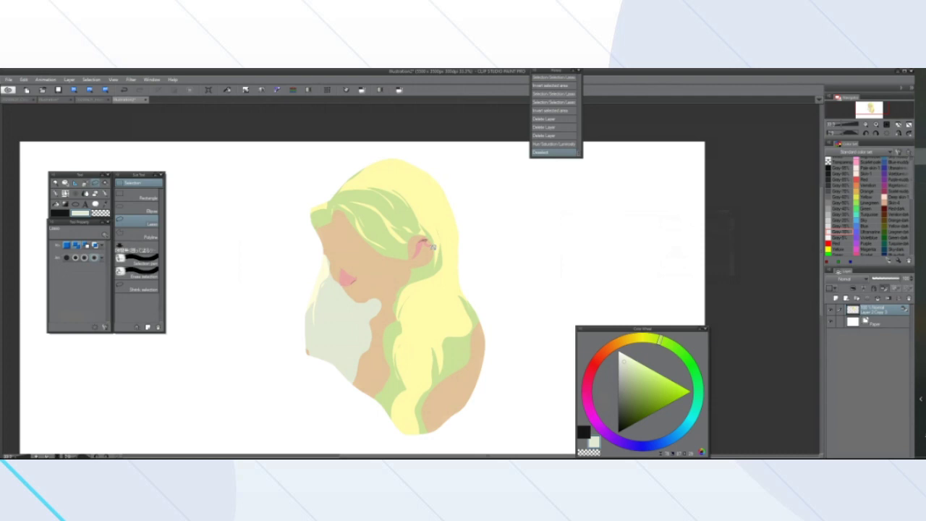
{"action": "scroll", "coordinate": [282, 288], "scroll_direction": "down", "scroll_amount": 2}
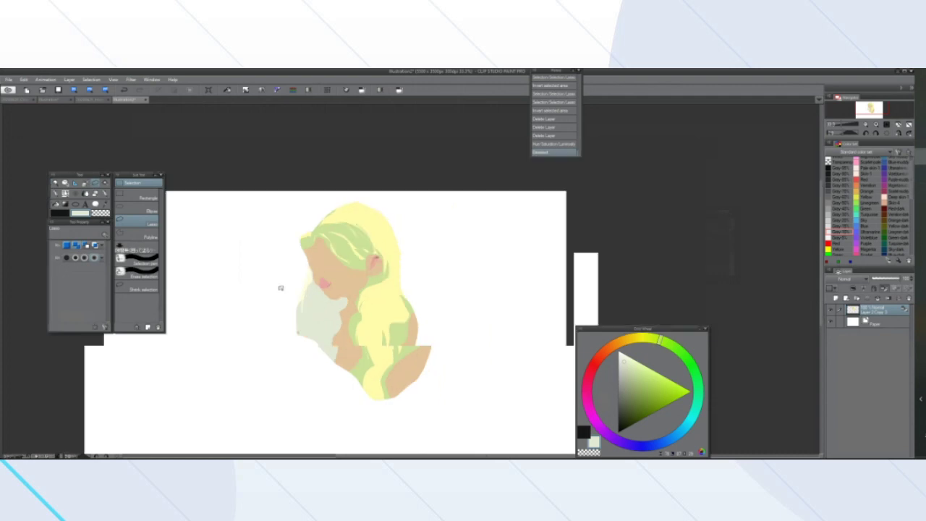
{"action": "scroll", "coordinate": [284, 286], "scroll_direction": "up", "scroll_amount": 2}
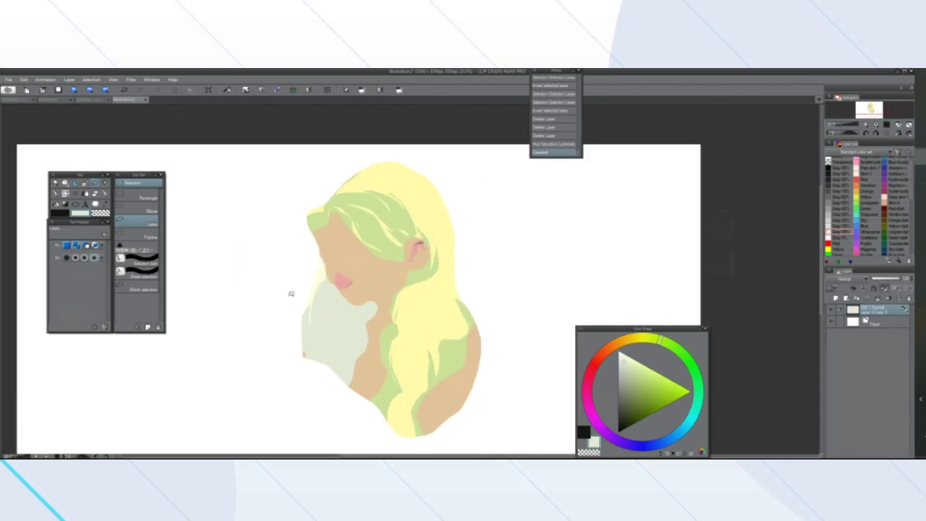
{"action": "scroll", "coordinate": [289, 330], "scroll_direction": "up", "scroll_amount": 2}
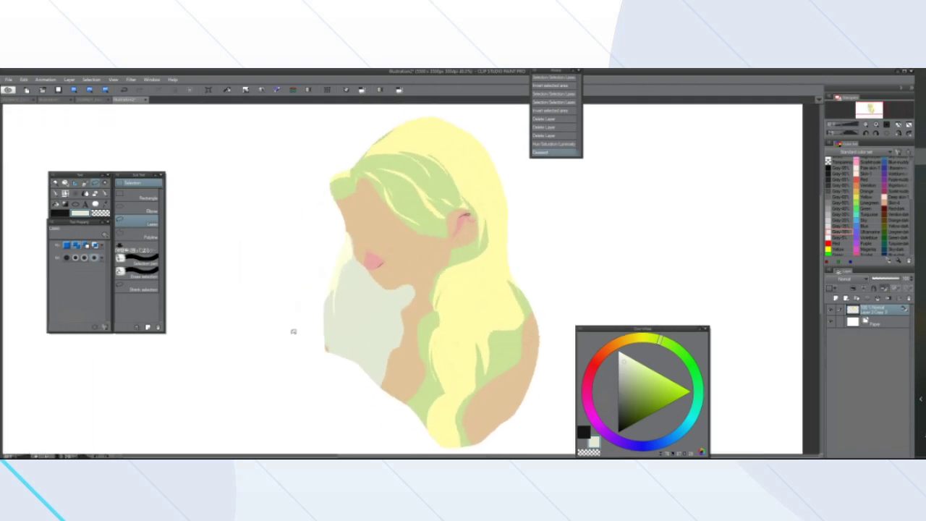
{"action": "scroll", "coordinate": [294, 335], "scroll_direction": "down", "scroll_amount": 1}
{"action": "scroll", "coordinate": [347, 335], "scroll_direction": "up", "scroll_amount": 2}
{"action": "scroll", "coordinate": [357, 333], "scroll_direction": "down", "scroll_amount": 1}
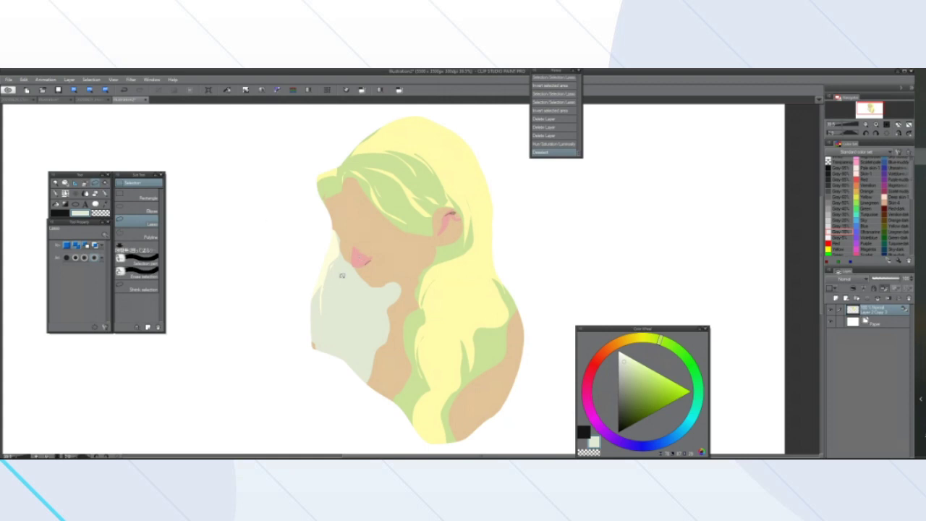
Examine the recoloured yellow hair and the face both up close and as a whole
{"action": "scroll", "coordinate": [345, 274], "scroll_direction": "up", "scroll_amount": 1}
{"action": "scroll", "coordinate": [344, 274], "scroll_direction": "down", "scroll_amount": 1}
{"action": "scroll", "coordinate": [345, 275], "scroll_direction": "up", "scroll_amount": 1}
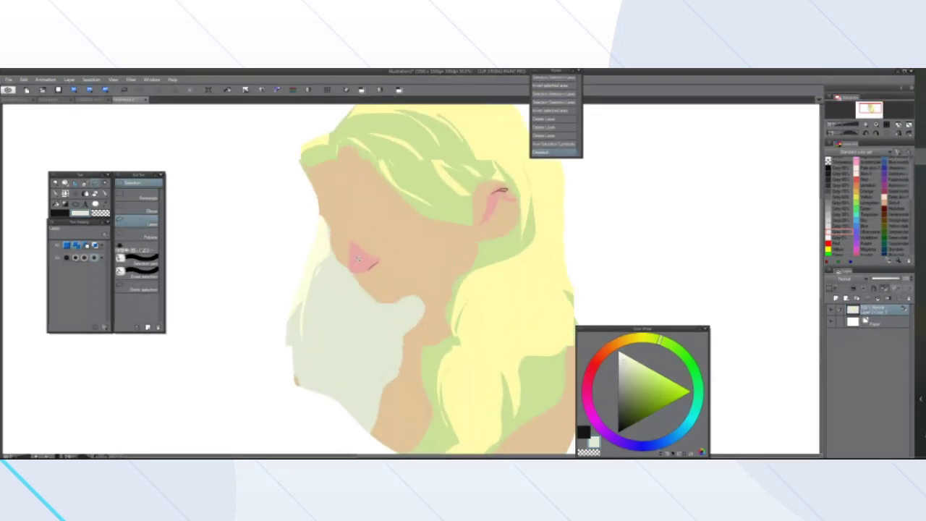
{"action": "scroll", "coordinate": [344, 274], "scroll_direction": "up", "scroll_amount": 1}
{"action": "scroll", "coordinate": [345, 274], "scroll_direction": "down", "scroll_amount": 2}
{"action": "scroll", "coordinate": [434, 264], "scroll_direction": "up", "scroll_amount": 1}
{"action": "scroll", "coordinate": [325, 284], "scroll_direction": "down", "scroll_amount": 1}
{"action": "scroll", "coordinate": [323, 286], "scroll_direction": "down", "scroll_amount": 1}
{"action": "scroll", "coordinate": [286, 269], "scroll_direction": "up", "scroll_amount": 1}
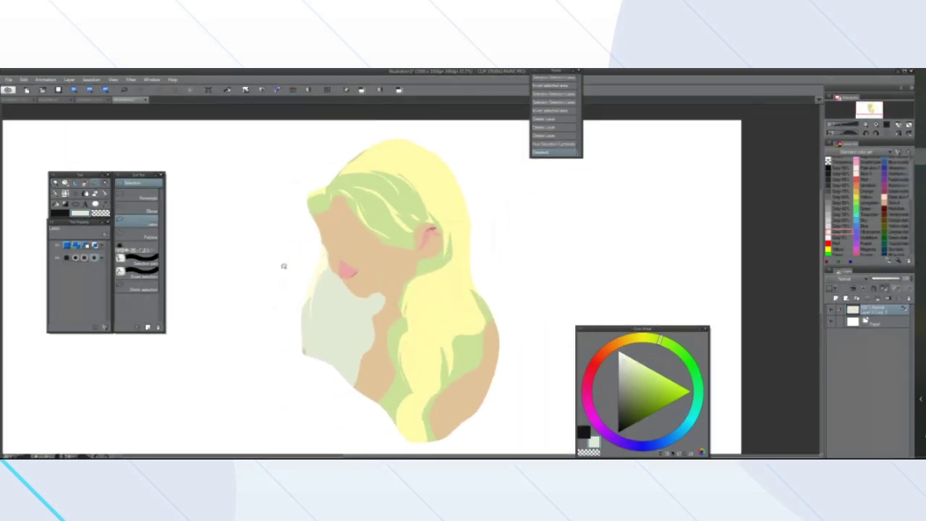
{"action": "mouse_move", "coordinate": [298, 237]}
{"action": "left_mouse_down"}
{"action": "mouse_move", "coordinate": [275, 233]}
{"action": "mouse_move", "coordinate": [309, 247]}
{"action": "left_mouse_up"}
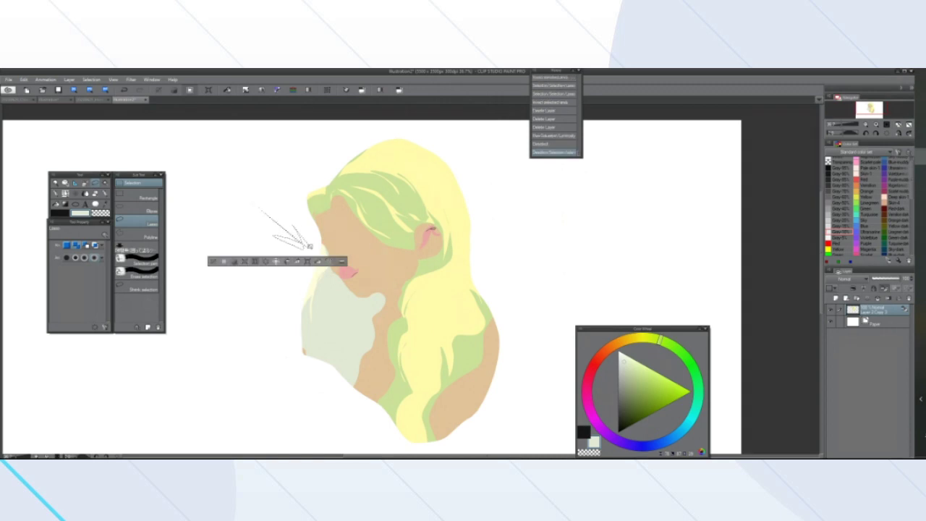
{"action": "left_click", "coordinate": [214, 262]}
{"action": "mouse_move", "coordinate": [582, 248]}
{"action": "left_mouse_down"}
{"action": "mouse_move", "coordinate": [424, 275]}
{"action": "mouse_move", "coordinate": [446, 258]}
{"action": "mouse_move", "coordinate": [414, 273]}
{"action": "mouse_move", "coordinate": [455, 285]}
{"action": "mouse_move", "coordinate": [410, 278]}
{"action": "mouse_move", "coordinate": [433, 264]}
{"action": "mouse_move", "coordinate": [405, 281]}
{"action": "left_mouse_up"}
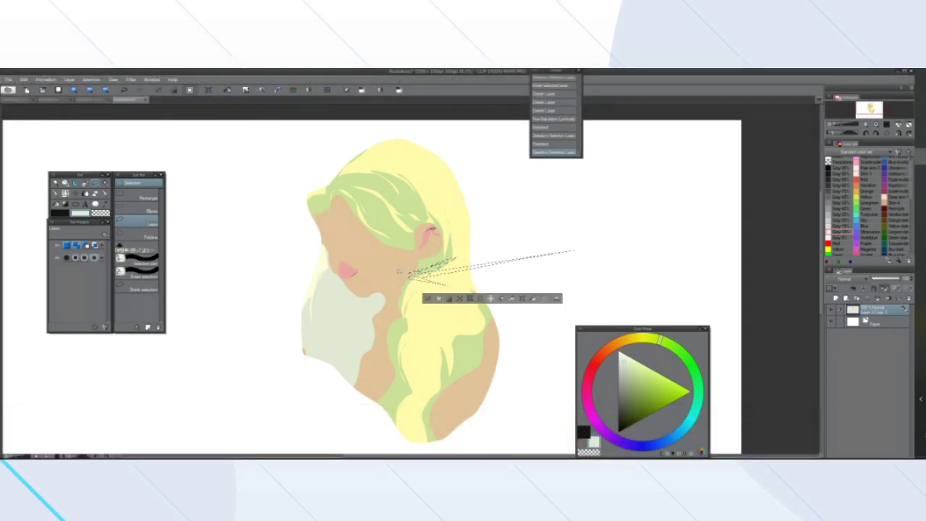
{"action": "left_click", "coordinate": [428, 298]}
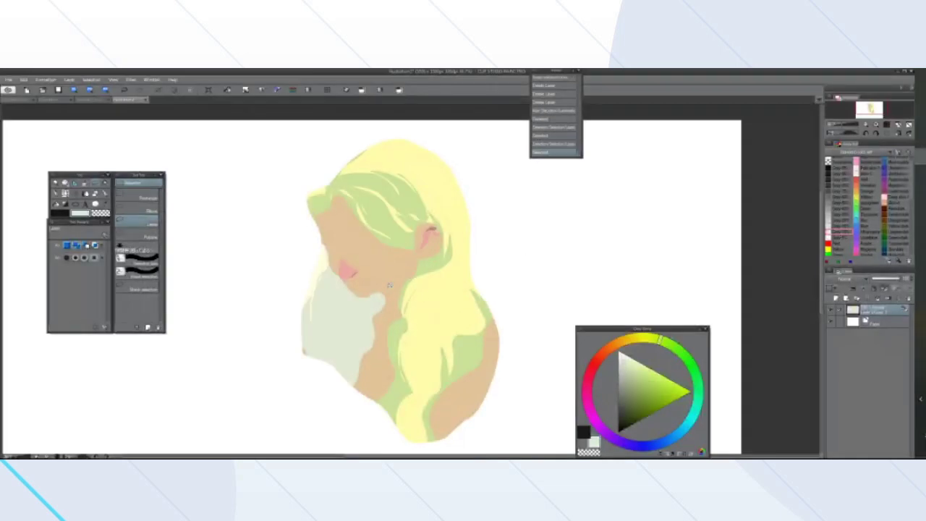
{"action": "scroll", "coordinate": [390, 285], "scroll_direction": "up", "scroll_amount": 1}
{"action": "scroll", "coordinate": [388, 285], "scroll_direction": "up", "scroll_amount": 1}
{"action": "scroll", "coordinate": [362, 290], "scroll_direction": "down", "scroll_amount": 2}
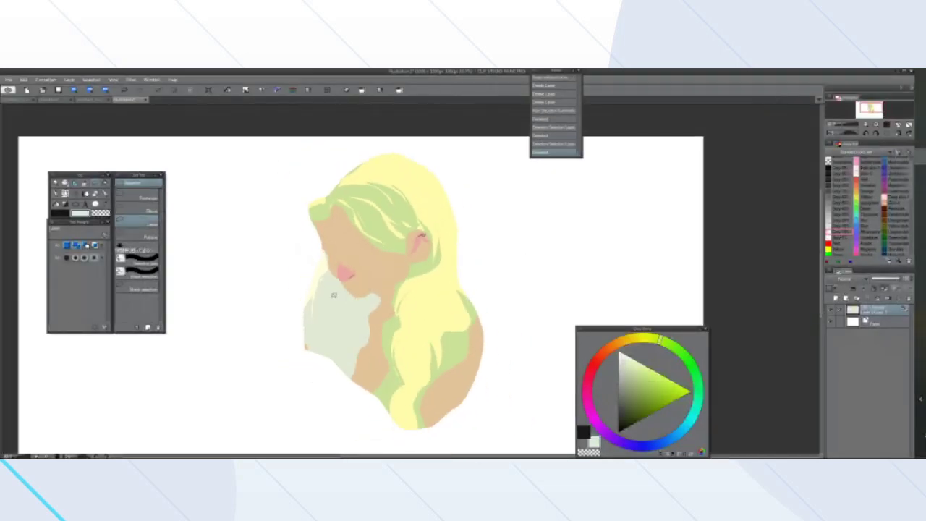
{"action": "scroll", "coordinate": [333, 296], "scroll_direction": "up", "scroll_amount": 3}
{"action": "scroll", "coordinate": [334, 296], "scroll_direction": "up", "scroll_amount": 2}
{"action": "mouse_move", "coordinate": [412, 280]}
{"action": "left_mouse_down"}
{"action": "mouse_move", "coordinate": [460, 275]}
{"action": "mouse_move", "coordinate": [438, 286]}
{"action": "mouse_move", "coordinate": [414, 282]}
{"action": "left_mouse_up"}
{"action": "scroll", "coordinate": [403, 312], "scroll_direction": "down", "scroll_amount": 1}
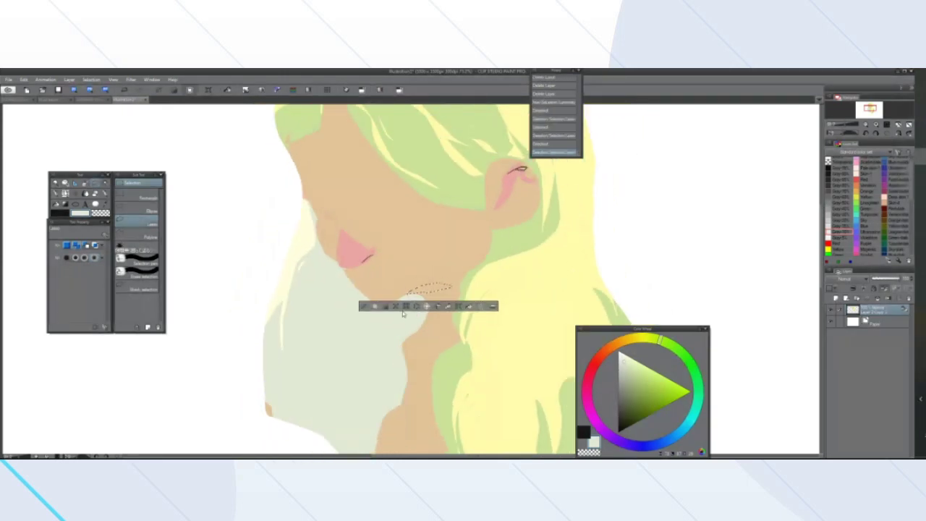
{"action": "scroll", "coordinate": [403, 312], "scroll_direction": "down", "scroll_amount": 1}
{"action": "scroll", "coordinate": [379, 278], "scroll_direction": "up", "scroll_amount": 2}
{"action": "left_click", "coordinate": [364, 306]}
Lasso a thin curved shadow shape along the jaw's back edge just below the ear
{"action": "scroll", "coordinate": [502, 208], "scroll_direction": "up", "scroll_amount": 3}
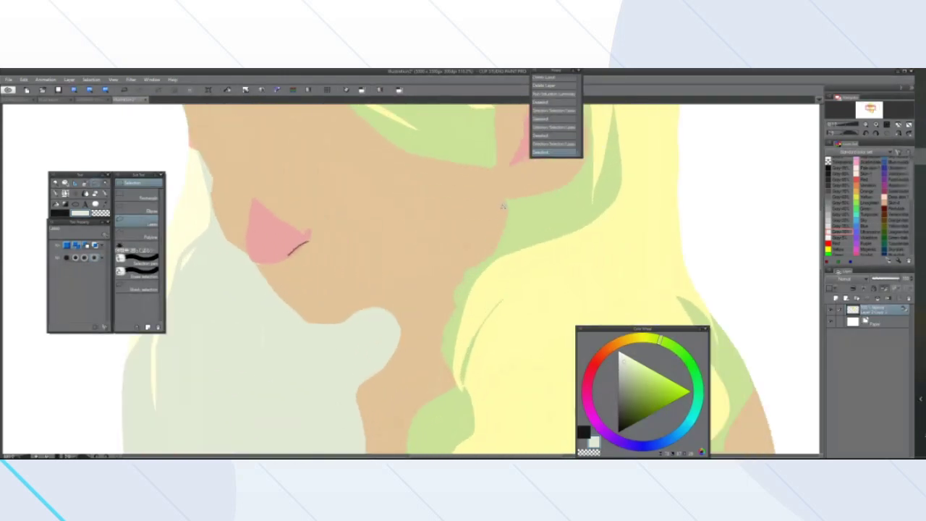
{"action": "mouse_move", "coordinate": [510, 202]}
{"action": "left_mouse_down"}
{"action": "mouse_move", "coordinate": [484, 245]}
{"action": "mouse_move", "coordinate": [510, 232]}
{"action": "mouse_move", "coordinate": [511, 201]}
{"action": "left_mouse_up"}
{"action": "scroll", "coordinate": [511, 201], "scroll_direction": "down", "scroll_amount": 5}
{"action": "scroll", "coordinate": [437, 165], "scroll_direction": "down", "scroll_amount": 2}
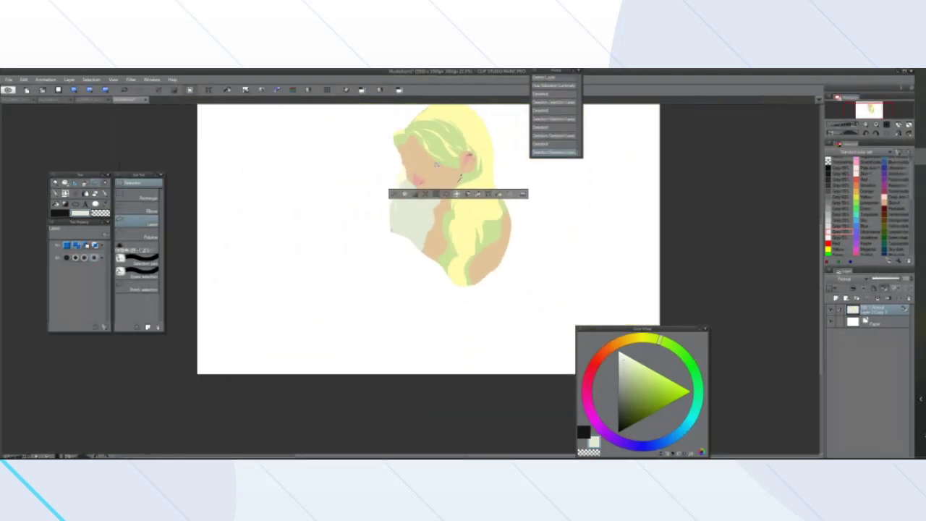
Examine the lassoed jaw shape against the whole head and up close beside the ear
{"action": "scroll", "coordinate": [436, 165], "scroll_direction": "down", "scroll_amount": 2}
{"action": "scroll", "coordinate": [432, 176], "scroll_direction": "up", "scroll_amount": 5}
{"action": "scroll", "coordinate": [428, 184], "scroll_direction": "up", "scroll_amount": 4}
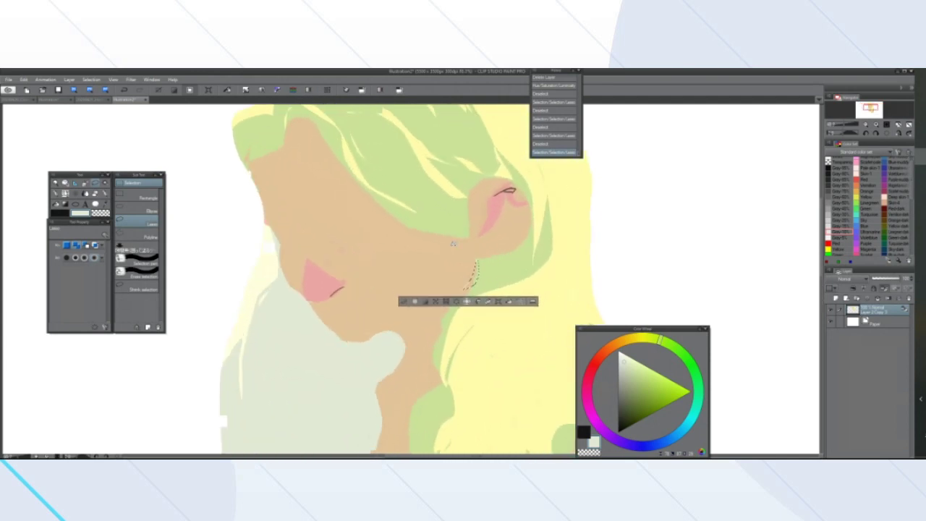
{"action": "scroll", "coordinate": [453, 243], "scroll_direction": "up", "scroll_amount": 1}
{"action": "scroll", "coordinate": [454, 244], "scroll_direction": "down", "scroll_amount": 2}
{"action": "scroll", "coordinate": [452, 243], "scroll_direction": "up", "scroll_amount": 1}
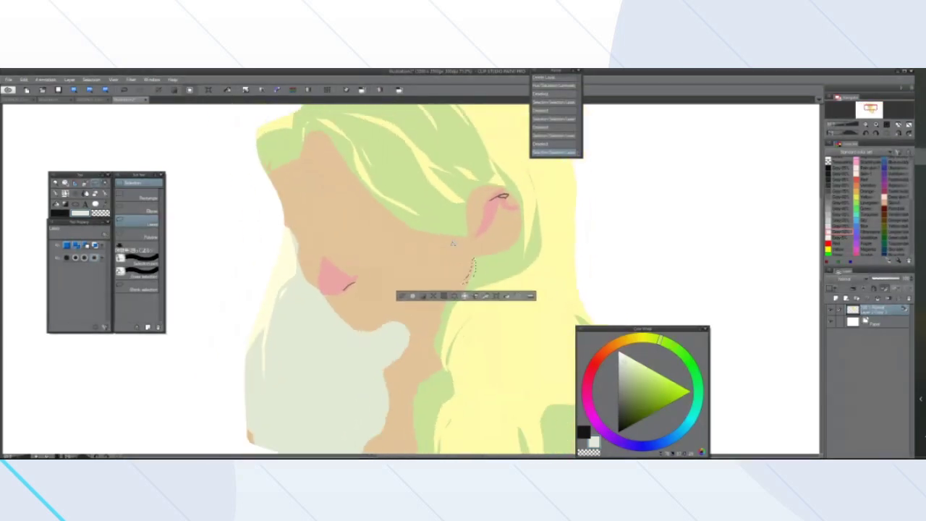
{"action": "scroll", "coordinate": [451, 243], "scroll_direction": "down", "scroll_amount": 3}
{"action": "scroll", "coordinate": [450, 244], "scroll_direction": "up", "scroll_amount": 2}
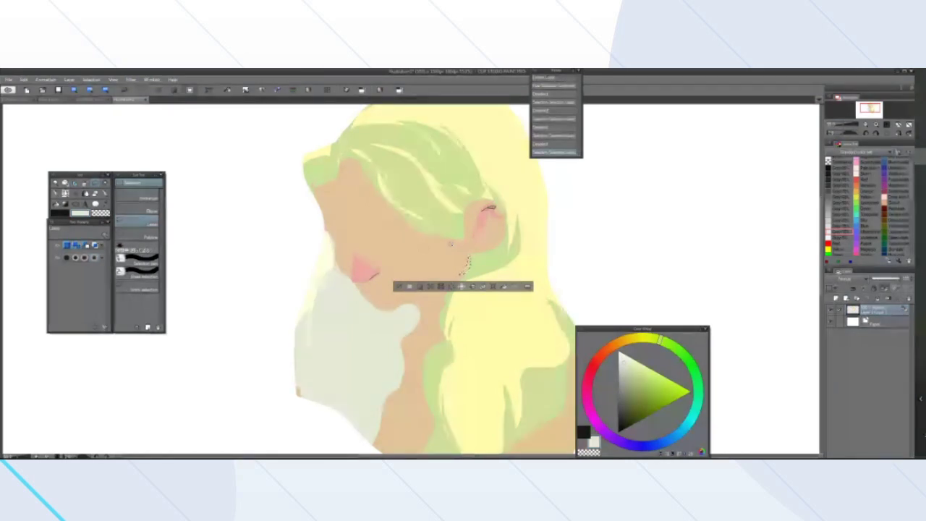
{"action": "scroll", "coordinate": [461, 222], "scroll_direction": "down", "scroll_amount": 3}
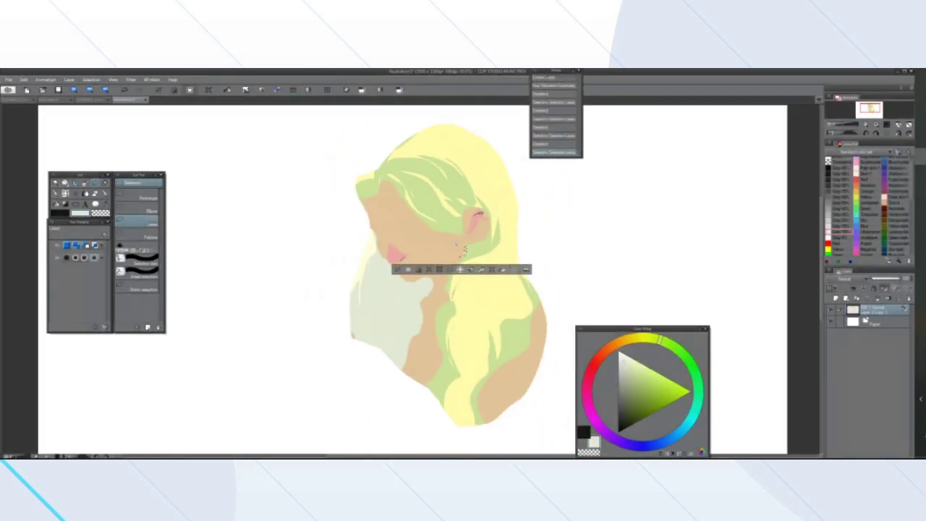
{"action": "scroll", "coordinate": [450, 245], "scroll_direction": "up", "scroll_amount": 3}
{"action": "scroll", "coordinate": [397, 273], "scroll_direction": "down", "scroll_amount": 1}
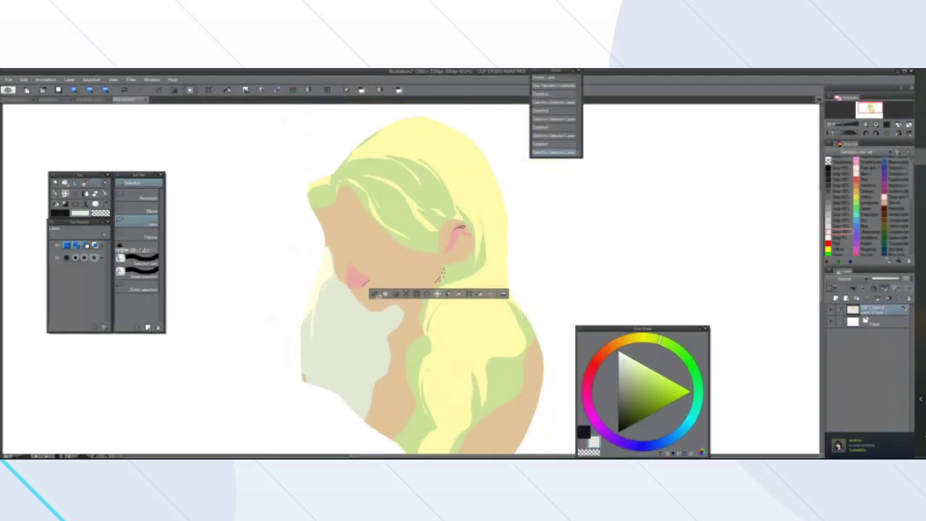
{"action": "scroll", "coordinate": [400, 267], "scroll_direction": "up", "scroll_amount": 3}
{"action": "scroll", "coordinate": [403, 262], "scroll_direction": "up", "scroll_amount": 1}
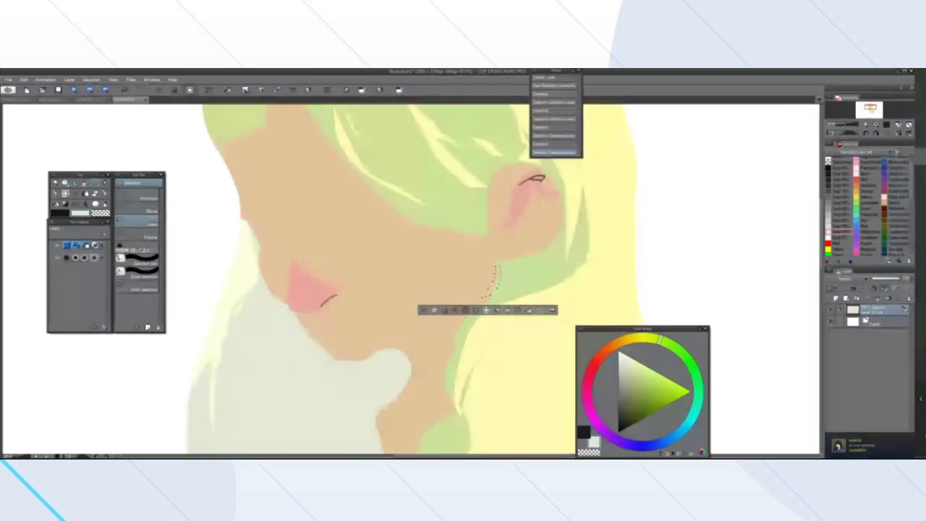
Choose the foreground-to-transparent gradient and sample the dark brown of the mouth line
{"action": "key", "text": "g"}
{"action": "scroll", "coordinate": [417, 337], "scroll_direction": "down", "scroll_amount": 2}
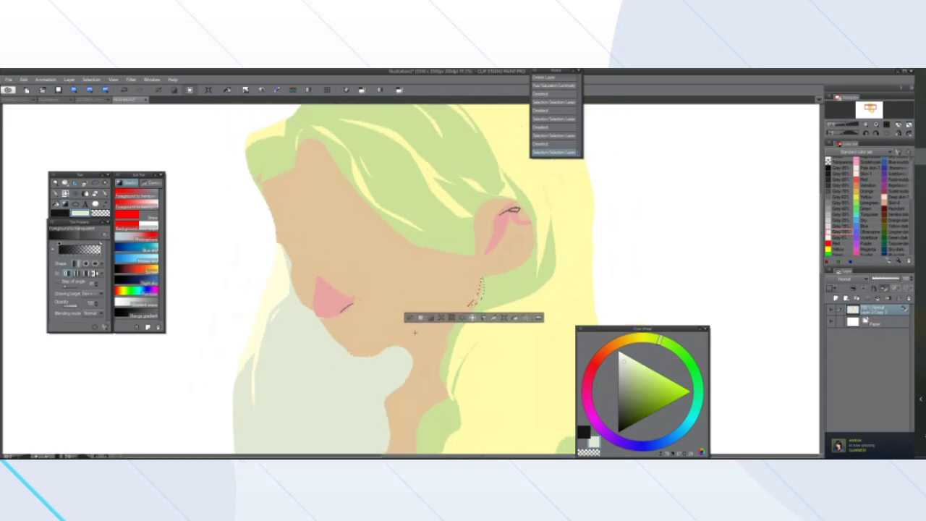
{"action": "scroll", "coordinate": [365, 308], "scroll_direction": "up", "scroll_amount": 3}
{"action": "left_click", "coordinate": [311, 292], "text": "alt"}
{"action": "left_click", "coordinate": [304, 295], "text": "alt"}
{"action": "left_click", "coordinate": [310, 292], "text": "alt"}
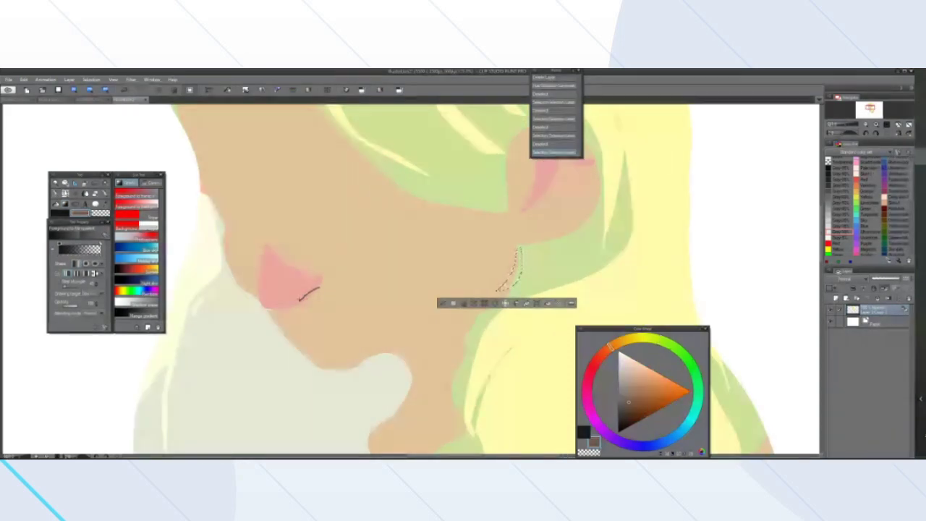
Fill the lassoed jaw shape below the ear with a dark gradient fading towards the chin, and deselect
{"action": "scroll", "coordinate": [337, 292], "scroll_direction": "down", "scroll_amount": 3}
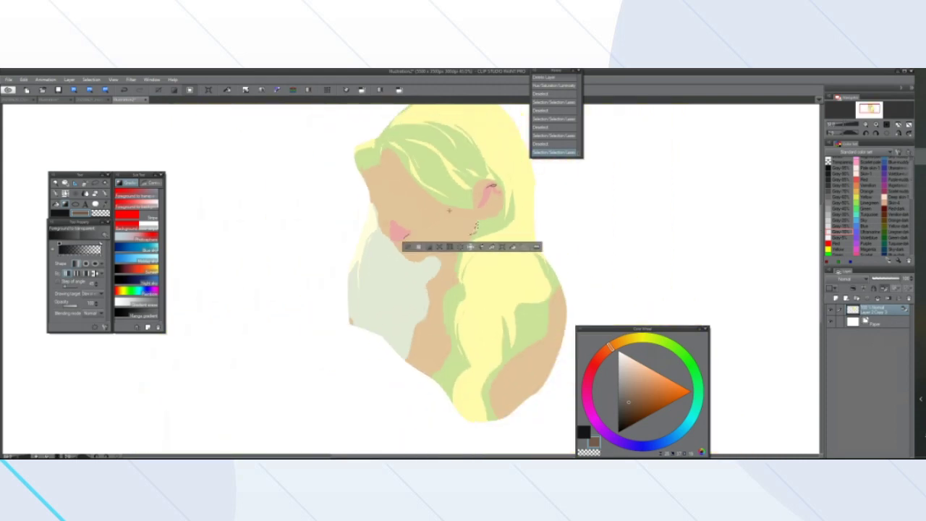
{"action": "scroll", "coordinate": [413, 236], "scroll_direction": "up", "scroll_amount": 2}
{"action": "scroll", "coordinate": [413, 237], "scroll_direction": "up", "scroll_amount": 3}
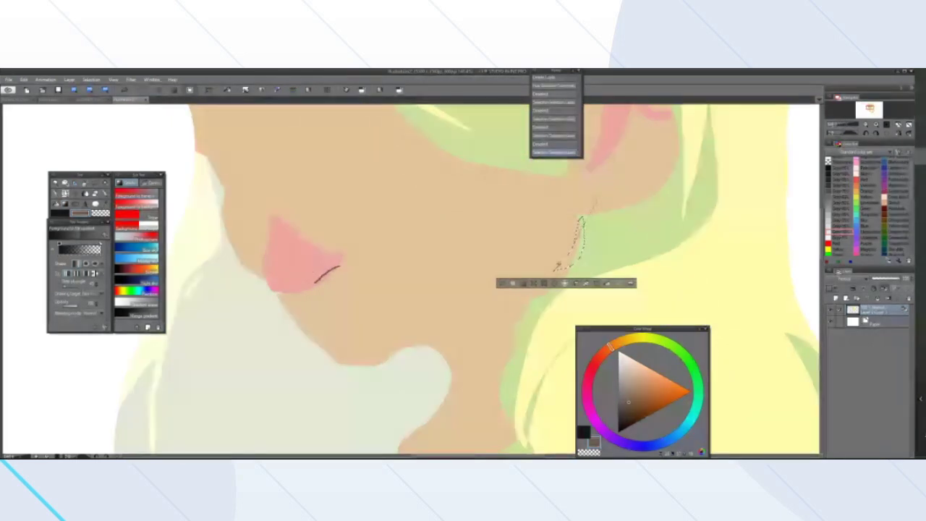
{"action": "left_click_drag", "start_coordinate": [583, 217], "coordinate": [493, 324]}
{"action": "left_click", "coordinate": [504, 282]}
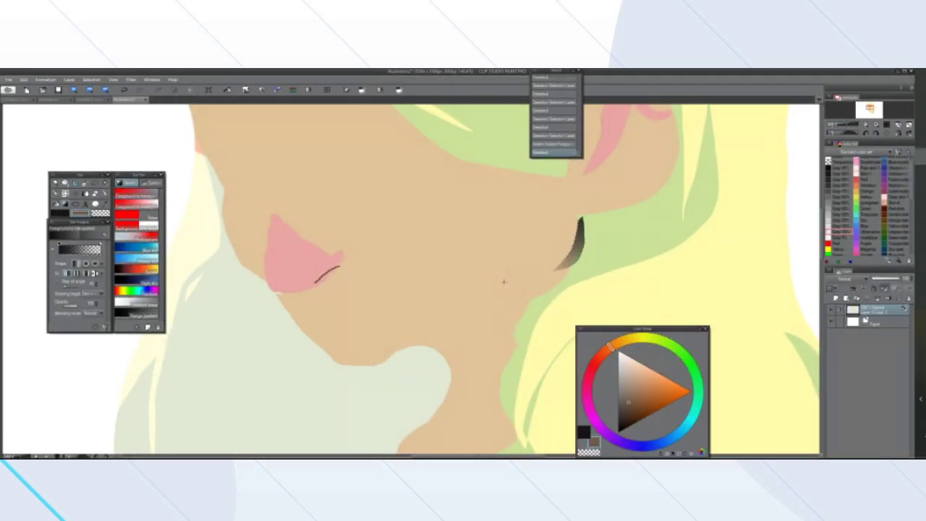
Lasso a narrow shadow wedge beneath the jaw beside the chin and ready the foreground-to-transparent gradient for it
{"action": "left_click", "coordinate": [95, 182]}
{"action": "scroll", "coordinate": [192, 289], "scroll_direction": "down", "scroll_amount": 3}
{"action": "scroll", "coordinate": [323, 340], "scroll_direction": "up", "scroll_amount": 3}
{"action": "mouse_move", "coordinate": [344, 278]}
{"action": "left_mouse_down"}
{"action": "mouse_move", "coordinate": [343, 288]}
{"action": "mouse_move", "coordinate": [291, 297]}
{"action": "mouse_move", "coordinate": [299, 297]}
{"action": "left_mouse_up"}
{"action": "left_click", "coordinate": [65, 204]}
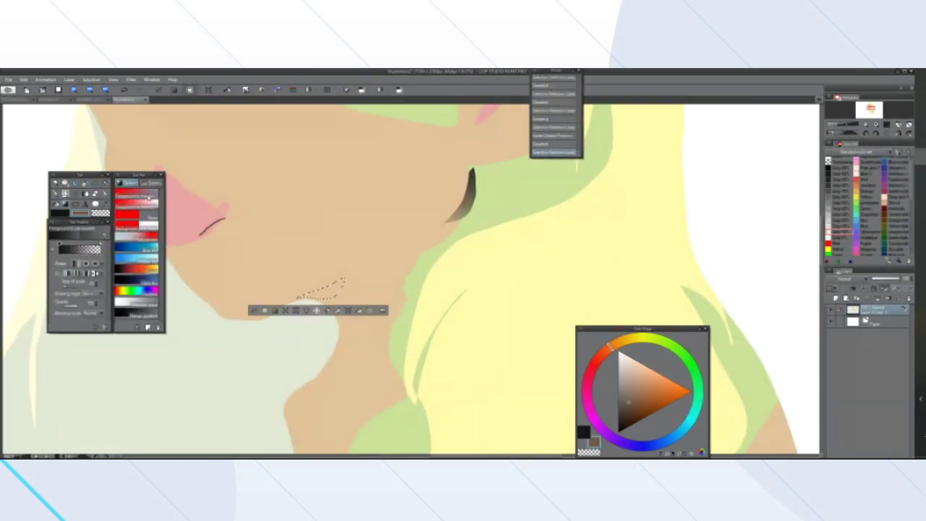
{"action": "left_click", "coordinate": [150, 206]}
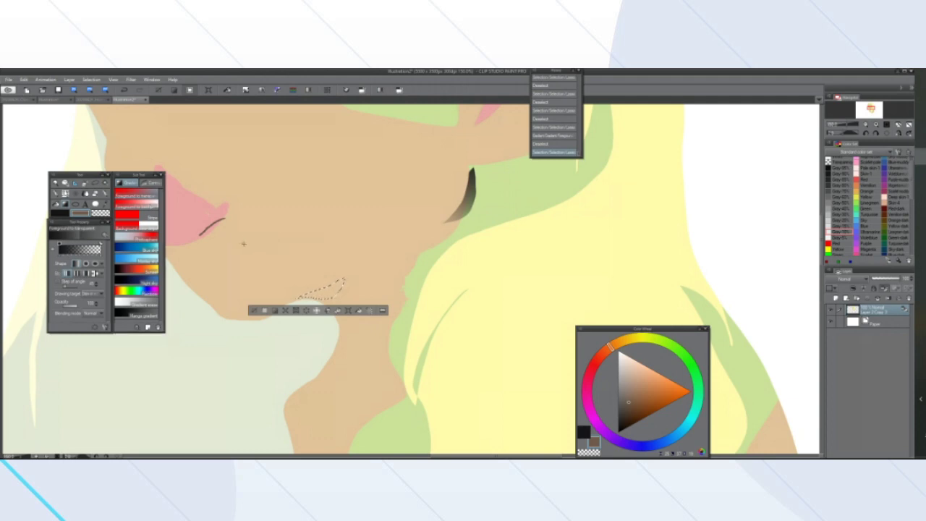
{"action": "left_click_drag", "start_coordinate": [242, 244], "coordinate": [344, 214]}
{"action": "mouse_move", "coordinate": [343, 215]}
{"action": "left_mouse_down"}
{"action": "mouse_move", "coordinate": [236, 247]}
{"action": "mouse_move", "coordinate": [393, 209]}
{"action": "mouse_move", "coordinate": [308, 233]}
{"action": "mouse_move", "coordinate": [331, 225]}
{"action": "left_mouse_up"}
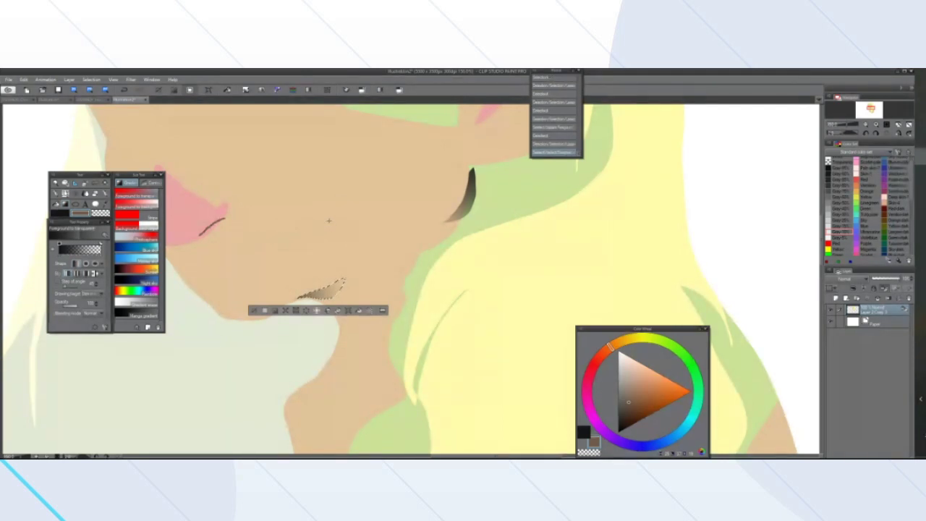
{"action": "key", "text": "ctrl+z"}
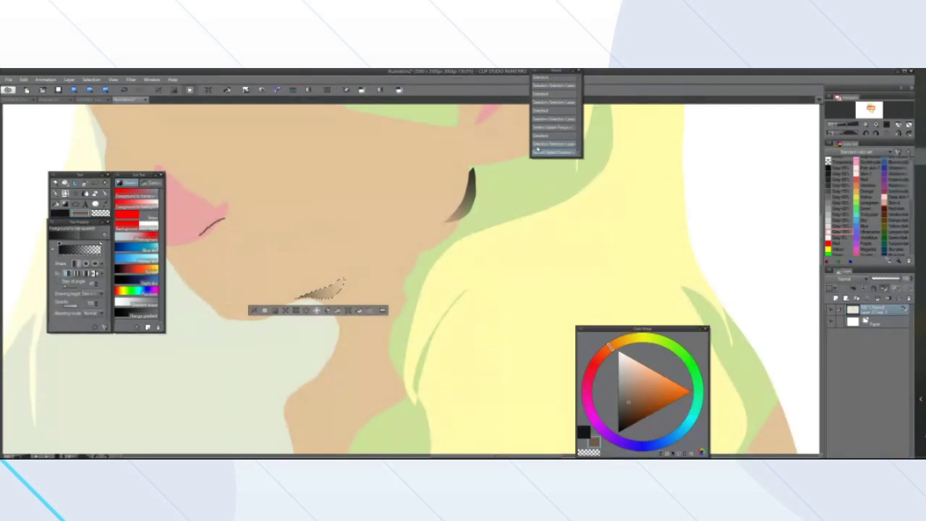
Fill the wedge beneath the jaw with a dark gradient fading away from the chin, deselect and return to lasso selection
{"action": "key", "text": "ctrl+y"}
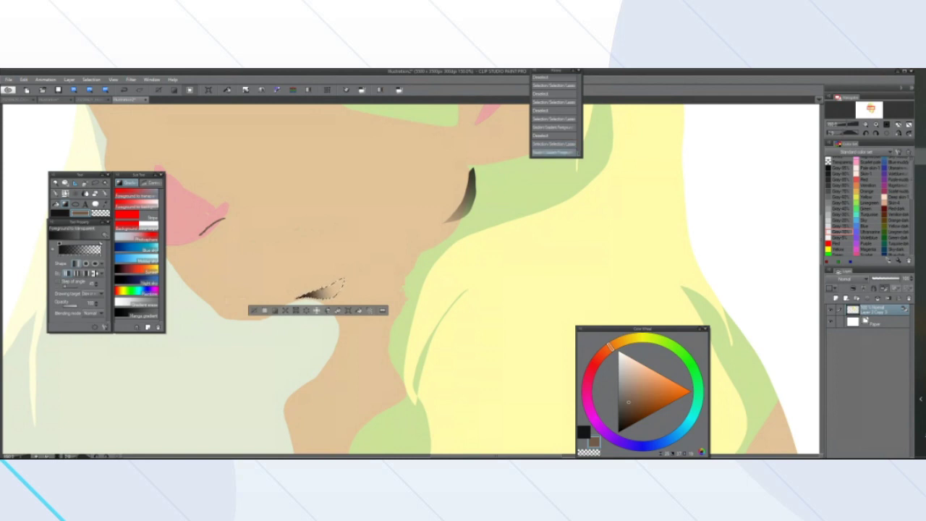
{"action": "left_click", "coordinate": [253, 310]}
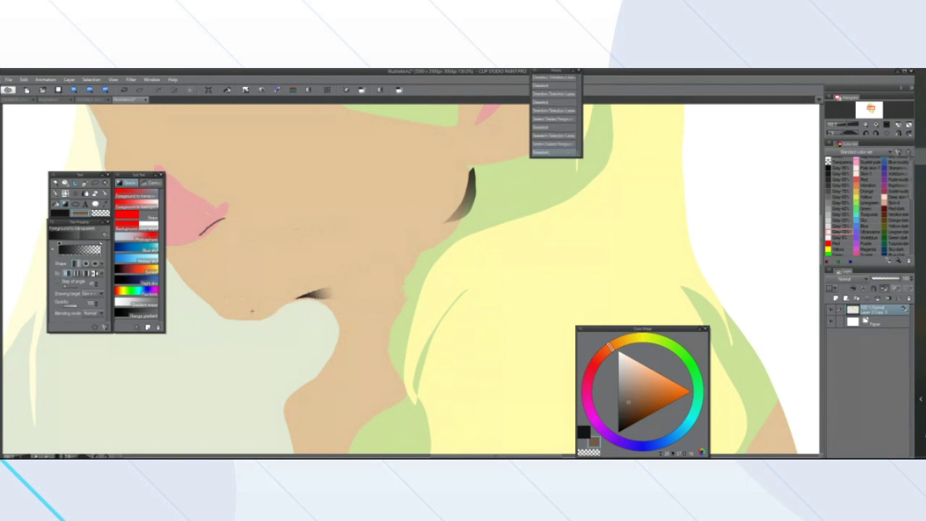
{"action": "left_click", "coordinate": [106, 194]}
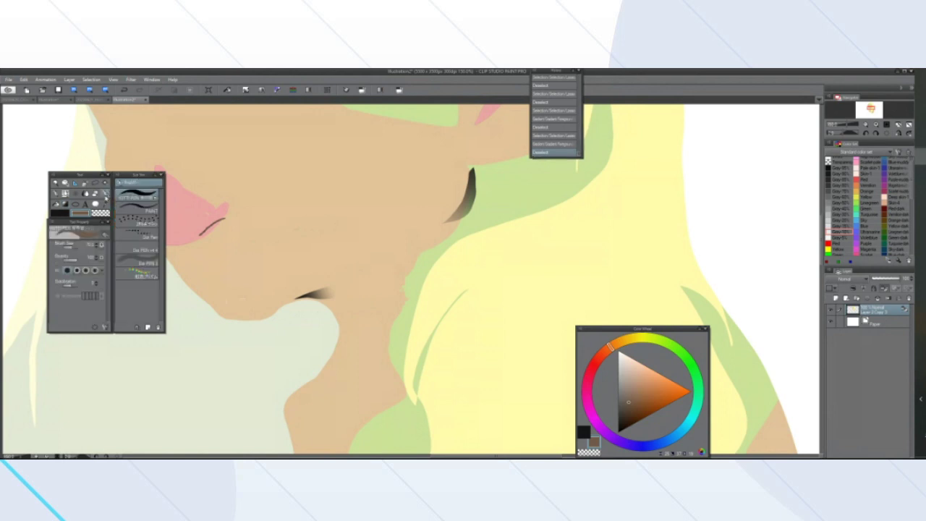
{"action": "left_click", "coordinate": [95, 184]}
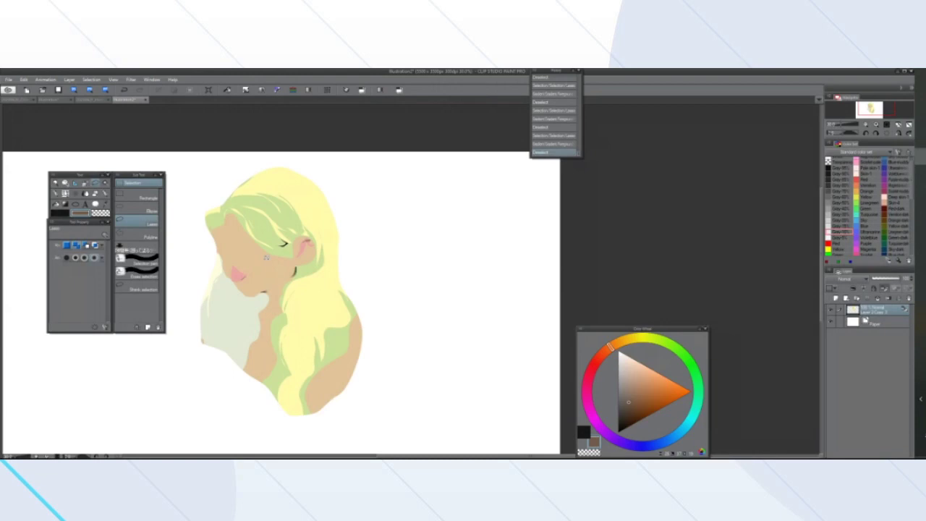
Examine the dark accents on the hair, ear, jaw, chin and mouth up close and across the whole head
{"action": "scroll", "coordinate": [287, 247], "scroll_direction": "up", "scroll_amount": 5}
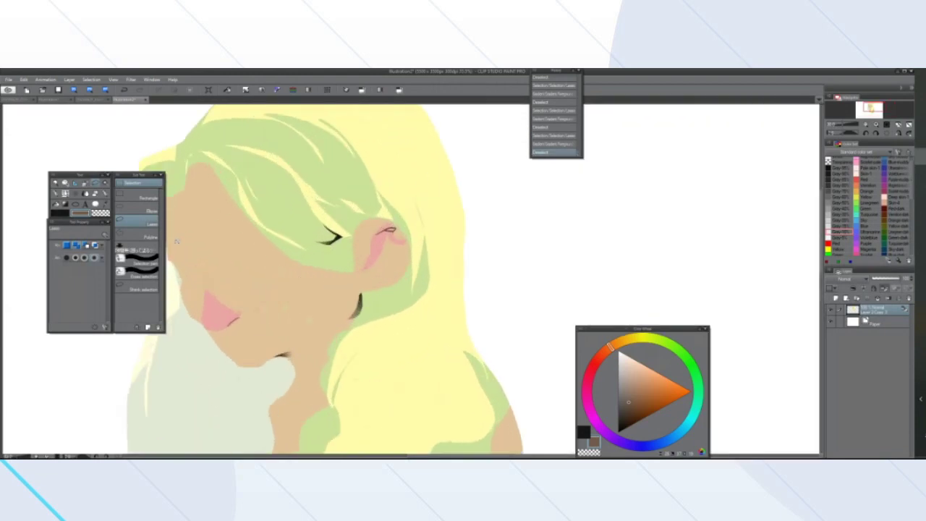
{"action": "scroll", "coordinate": [324, 391], "scroll_direction": "down", "scroll_amount": 8}
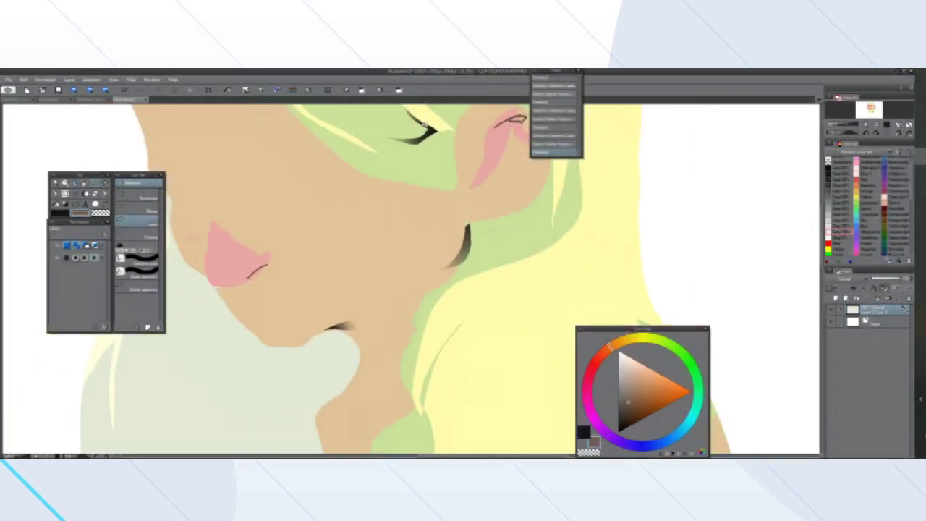
{"action": "scroll", "coordinate": [419, 127], "scroll_direction": "up", "scroll_amount": 6}
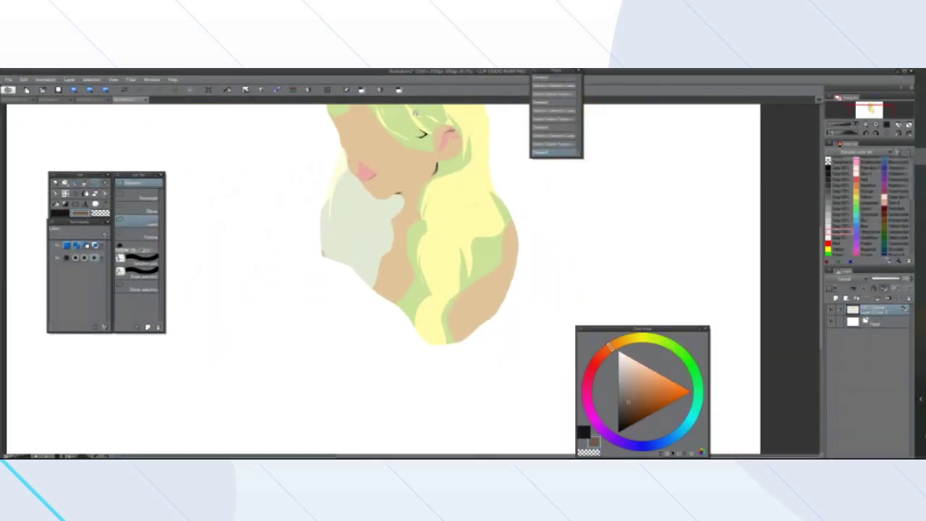
{"action": "scroll", "coordinate": [360, 190], "scroll_direction": "up", "scroll_amount": 6}
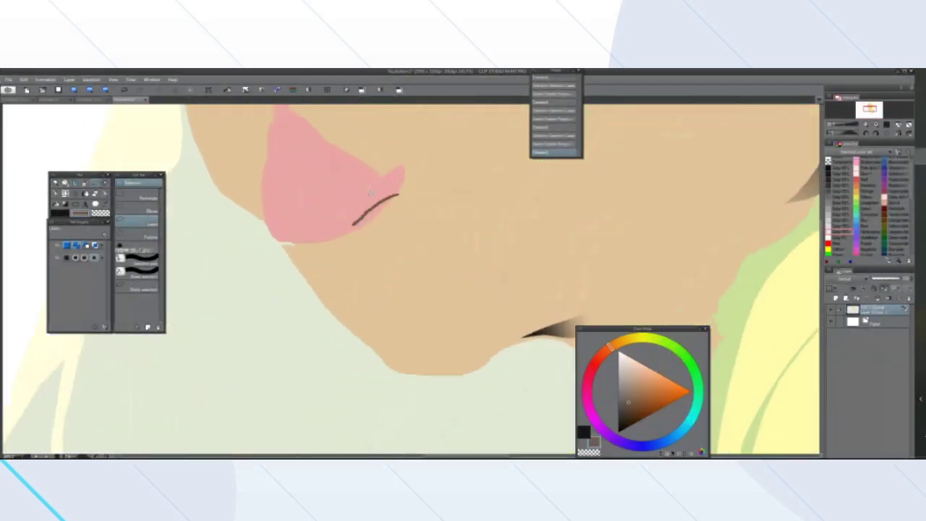
{"action": "scroll", "coordinate": [375, 200], "scroll_direction": "down", "scroll_amount": 6}
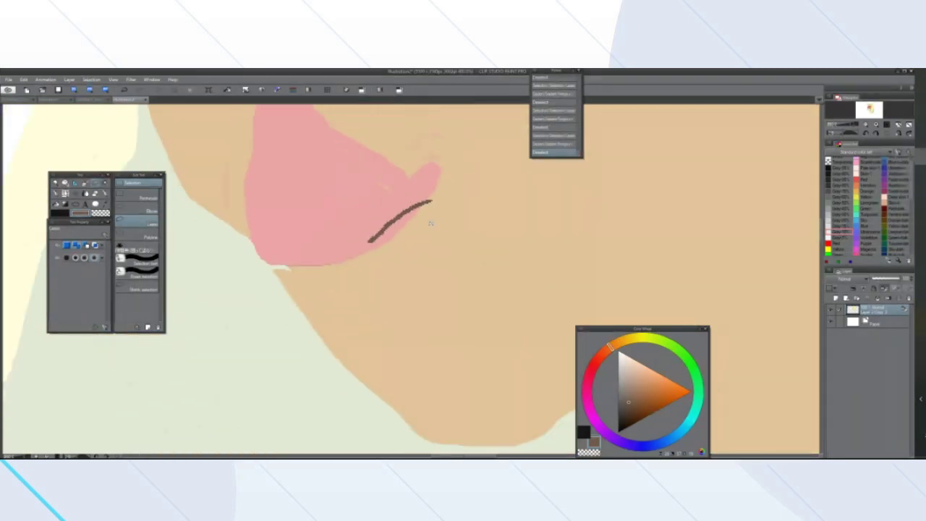
{"action": "scroll", "coordinate": [567, 205], "scroll_direction": "up", "scroll_amount": 1}
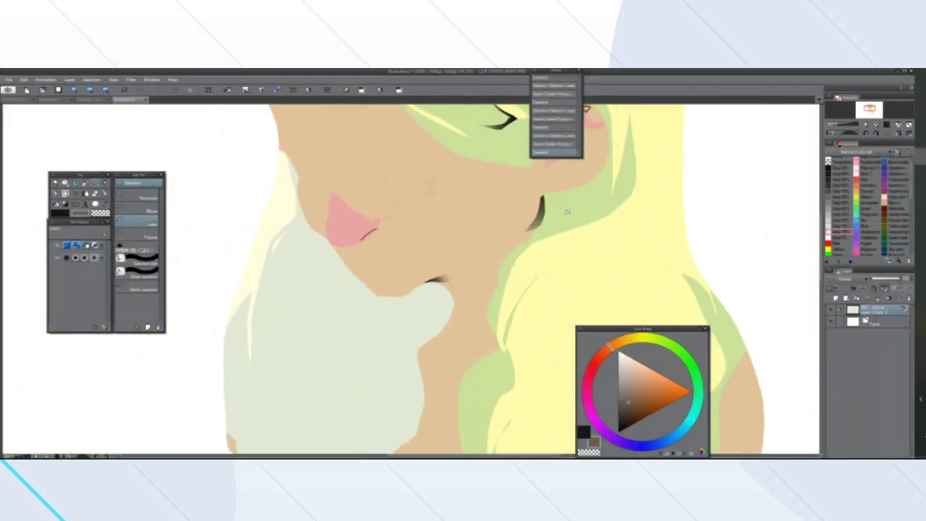
{"action": "scroll", "coordinate": [569, 210], "scroll_direction": "down", "scroll_amount": 3}
{"action": "scroll", "coordinate": [615, 185], "scroll_direction": "up", "scroll_amount": 2}
{"action": "scroll", "coordinate": [617, 183], "scroll_direction": "up", "scroll_amount": 2}
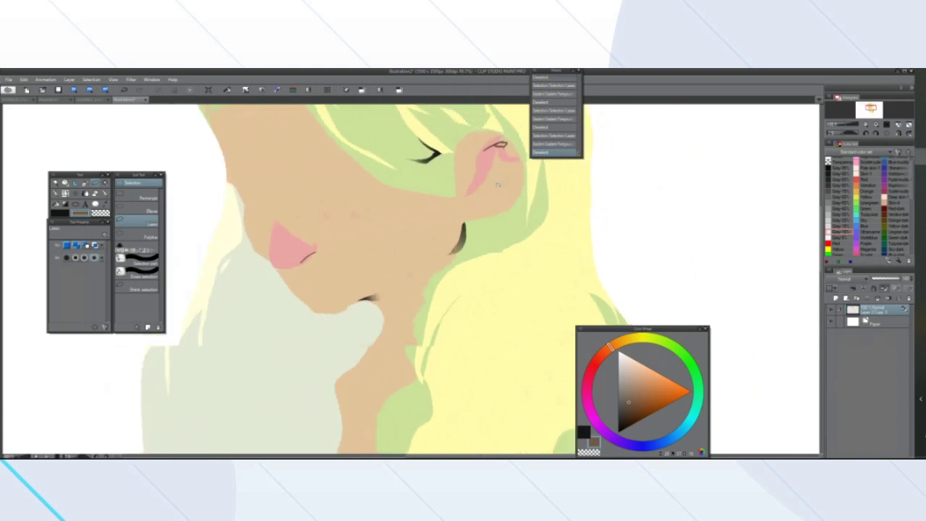
Check the dark accents on the lower face and ear against the whole head from several viewing distances
{"action": "scroll", "coordinate": [617, 183], "scroll_direction": "down", "scroll_amount": 6}
{"action": "scroll", "coordinate": [544, 166], "scroll_direction": "up", "scroll_amount": 6}
{"action": "scroll", "coordinate": [505, 167], "scroll_direction": "down", "scroll_amount": 6}
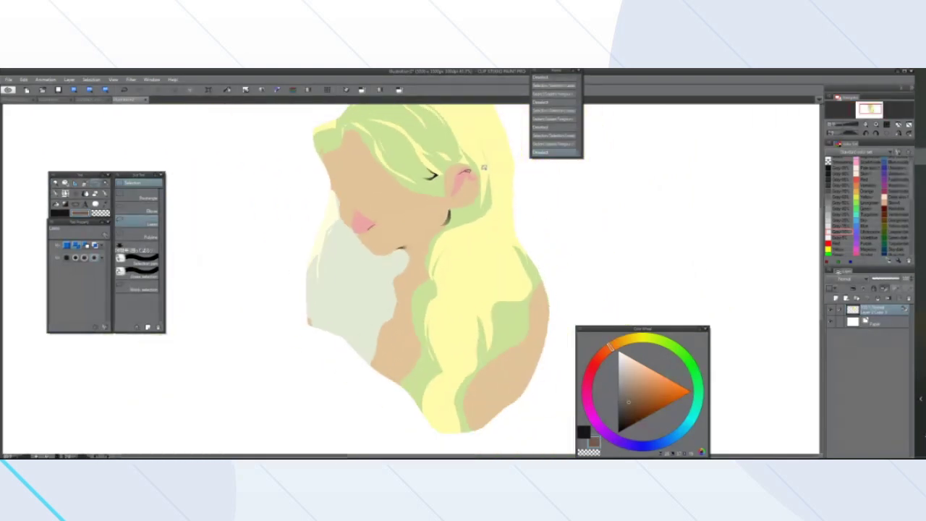
{"action": "scroll", "coordinate": [471, 156], "scroll_direction": "up", "scroll_amount": 6}
{"action": "scroll", "coordinate": [471, 156], "scroll_direction": "up", "scroll_amount": 2}
{"action": "scroll", "coordinate": [471, 155], "scroll_direction": "down", "scroll_amount": 1}
{"action": "scroll", "coordinate": [460, 217], "scroll_direction": "up", "scroll_amount": 3}
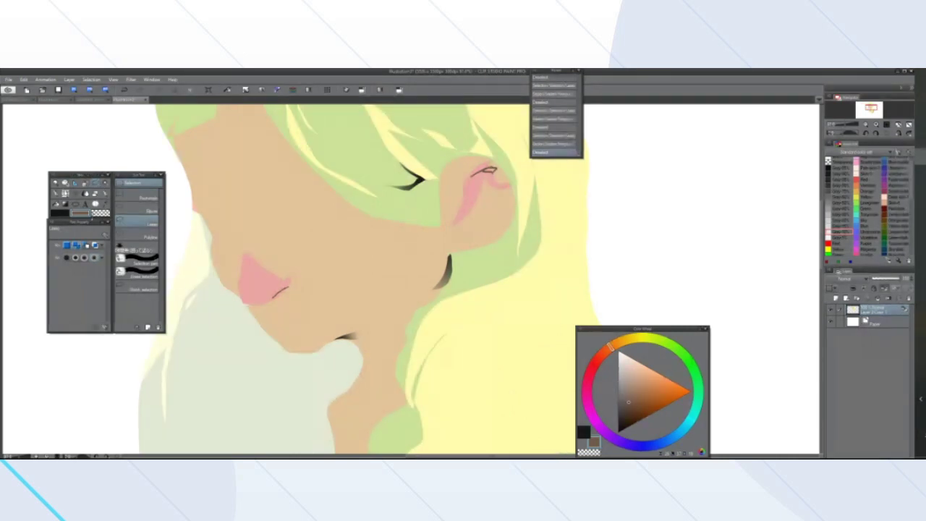
{"action": "scroll", "coordinate": [407, 249], "scroll_direction": "down", "scroll_amount": 3}
{"action": "scroll", "coordinate": [407, 249], "scroll_direction": "up", "scroll_amount": 3}
{"action": "scroll", "coordinate": [413, 250], "scroll_direction": "down", "scroll_amount": 2}
{"action": "scroll", "coordinate": [417, 252], "scroll_direction": "up", "scroll_amount": 3}
Set the background colour to white, sample the mouth line's brown as the foreground colour, and undo the black gradient accents
{"action": "left_click", "coordinate": [65, 206]}
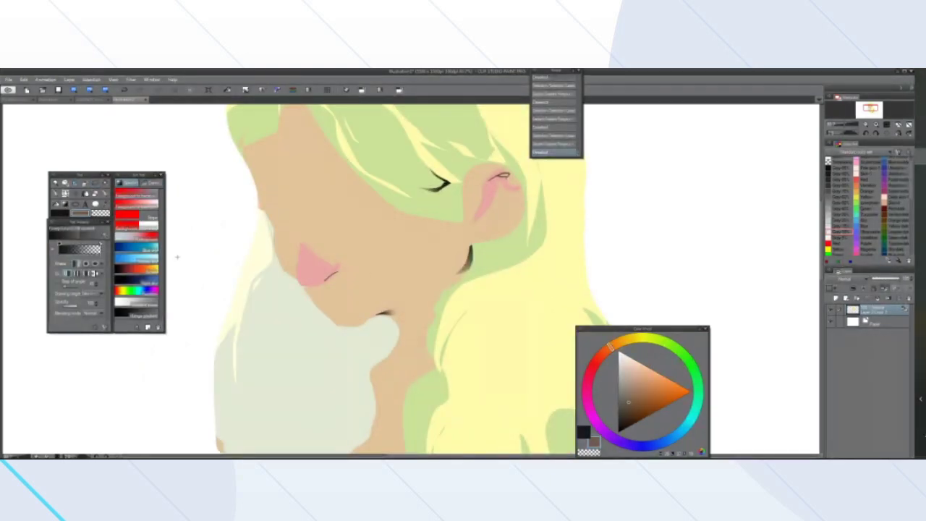
{"action": "scroll", "coordinate": [469, 288], "scroll_direction": "down", "scroll_amount": 2}
{"action": "scroll", "coordinate": [469, 288], "scroll_direction": "up", "scroll_amount": 1}
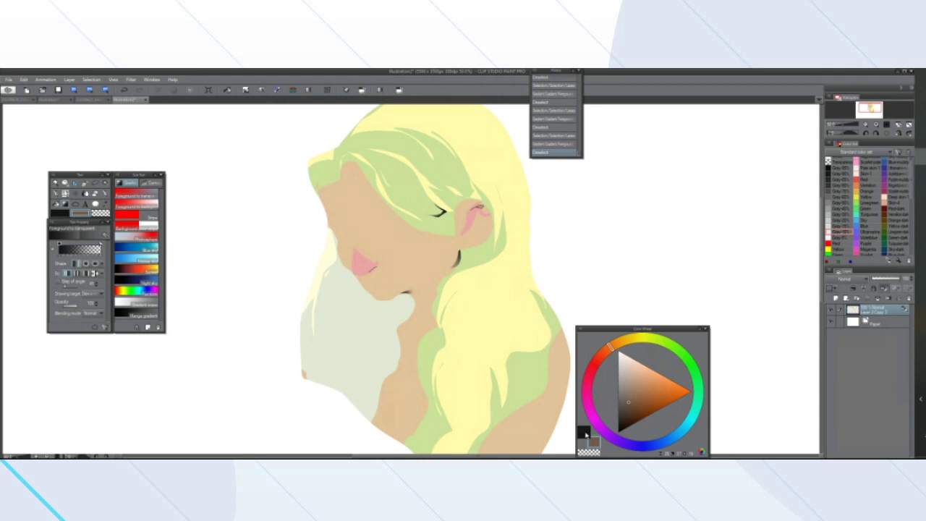
{"action": "left_click_drag", "start_coordinate": [629, 412], "coordinate": [589, 306]}
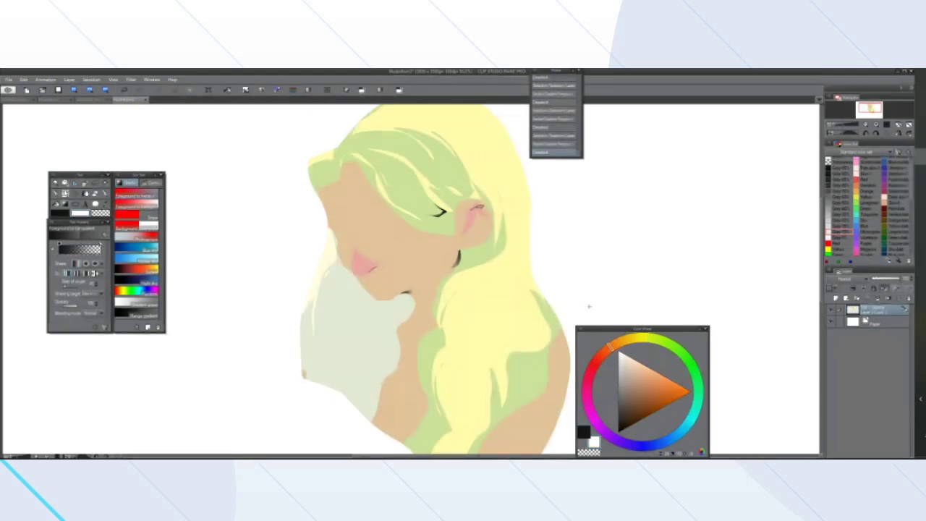
{"action": "left_click", "coordinate": [584, 432]}
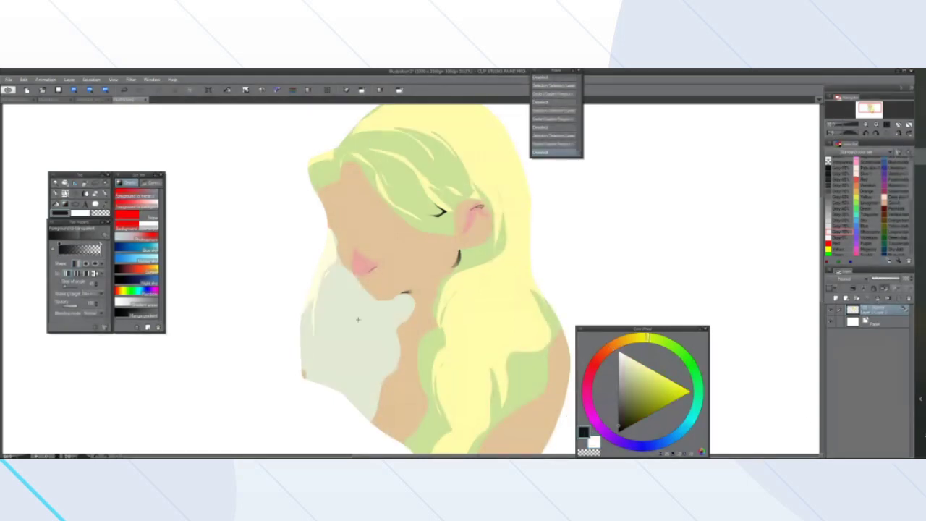
{"action": "scroll", "coordinate": [377, 258], "scroll_direction": "up", "scroll_amount": 7}
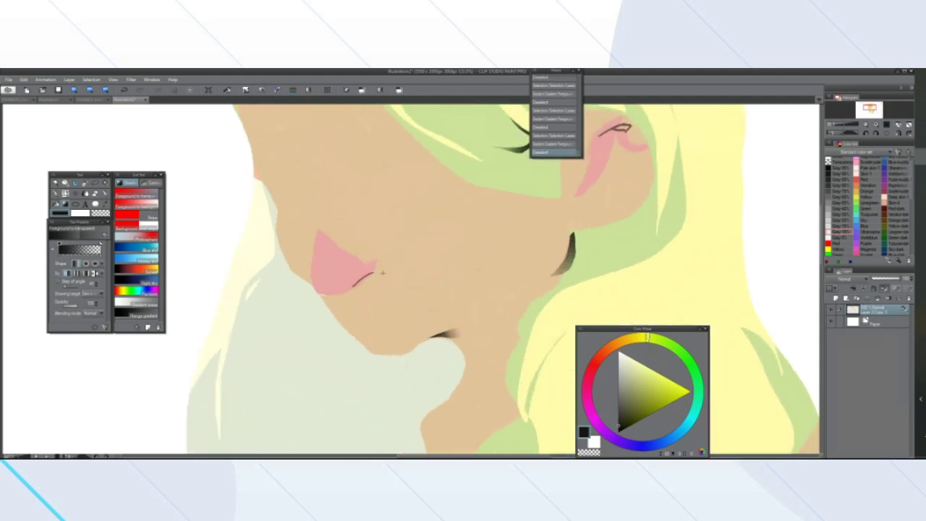
{"action": "left_click", "coordinate": [377, 263], "text": "alt"}
{"action": "scroll", "coordinate": [376, 275], "scroll_direction": "down", "scroll_amount": 10}
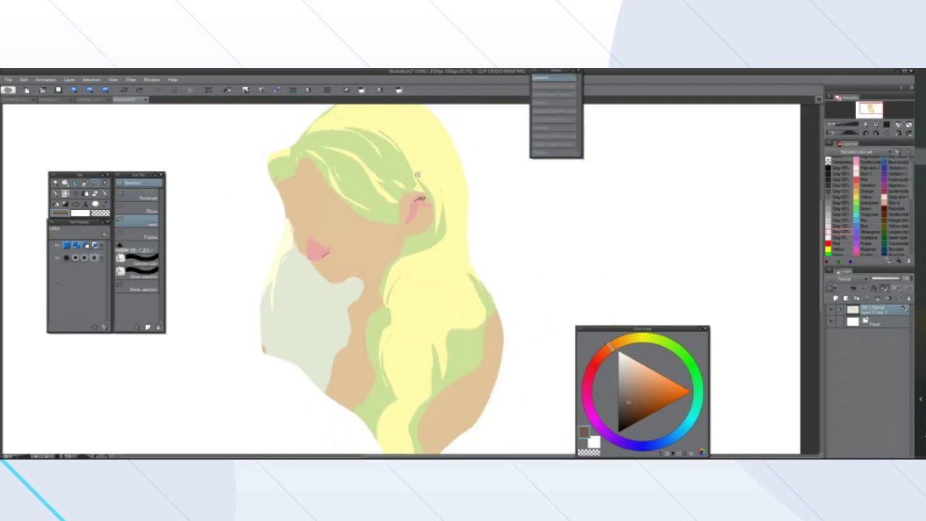
Lasso a curved shadow shape on the jaw below the ear, fill it with a fading brown gradient, and deselect
{"action": "scroll", "coordinate": [441, 158], "scroll_direction": "up", "scroll_amount": 8}
{"action": "mouse_move", "coordinate": [498, 145]}
{"action": "left_mouse_down"}
{"action": "mouse_move", "coordinate": [492, 197]}
{"action": "mouse_move", "coordinate": [451, 212]}
{"action": "mouse_move", "coordinate": [495, 151]}
{"action": "mouse_move", "coordinate": [414, 224]}
{"action": "left_mouse_up"}
{"action": "key", "text": "g"}
{"action": "key", "text": "ctrl+d"}
Lasso a narrow wedge beneath the jaw beside the chin, fill it with a brown foreground-to-transparent gradient, and deselect
{"action": "key", "text": "m"}
{"action": "left_click_drag", "start_coordinate": [281, 323], "coordinate": [340, 317]}
{"action": "key", "text": "g"}
{"action": "key", "text": "ctrl+d"}
{"action": "key", "text": "p"}
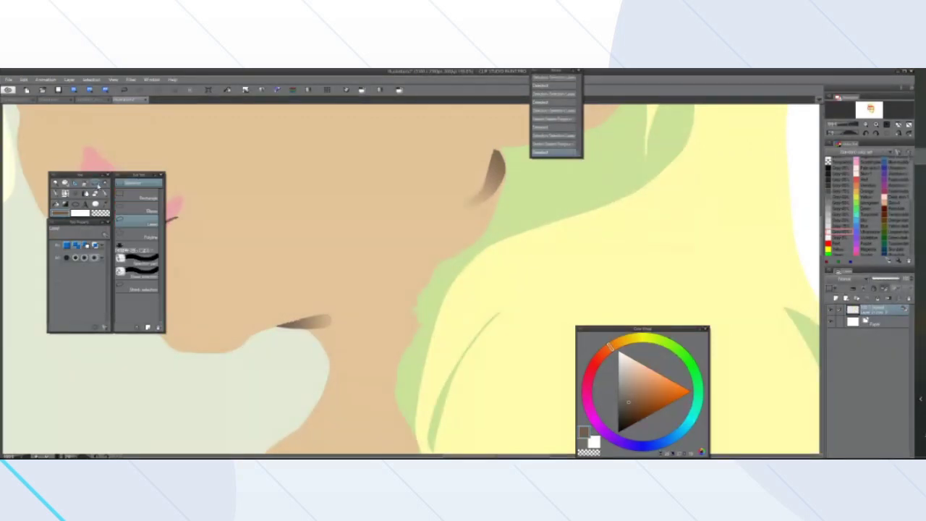
Lasso a small pointed shape where the hair strands meet in front of the ear and fill it with a fading brown gradient
{"action": "scroll", "coordinate": [311, 231], "scroll_direction": "down", "scroll_amount": 5}
{"action": "scroll", "coordinate": [306, 229], "scroll_direction": "down", "scroll_amount": 2}
{"action": "scroll", "coordinate": [331, 160], "scroll_direction": "up", "scroll_amount": 5}
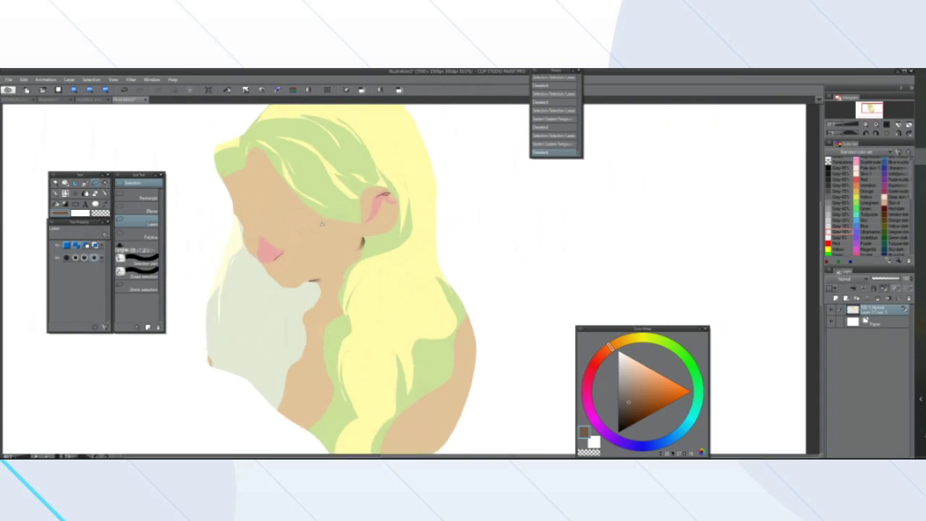
{"action": "scroll", "coordinate": [331, 161], "scroll_direction": "up", "scroll_amount": 4}
{"action": "mouse_move", "coordinate": [413, 224]}
{"action": "left_mouse_down"}
{"action": "mouse_move", "coordinate": [334, 258]}
{"action": "mouse_move", "coordinate": [383, 225]}
{"action": "mouse_move", "coordinate": [346, 190]}
{"action": "mouse_move", "coordinate": [409, 233]}
{"action": "mouse_move", "coordinate": [309, 240]}
{"action": "left_mouse_up"}
{"action": "left_click", "coordinate": [66, 204]}
{"action": "left_click", "coordinate": [273, 273]}
{"action": "scroll", "coordinate": [273, 273], "scroll_direction": "down", "scroll_amount": 6}
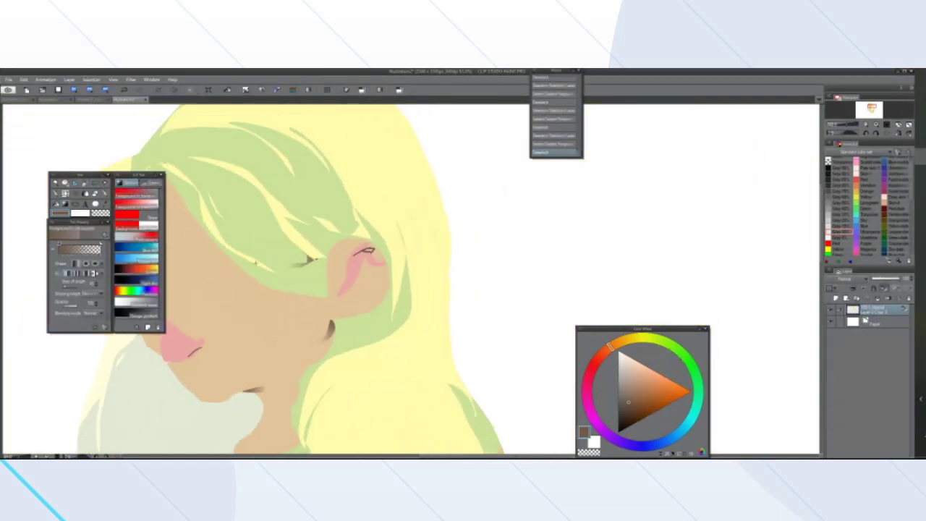
{"action": "scroll", "coordinate": [239, 254], "scroll_direction": "up", "scroll_amount": 2}
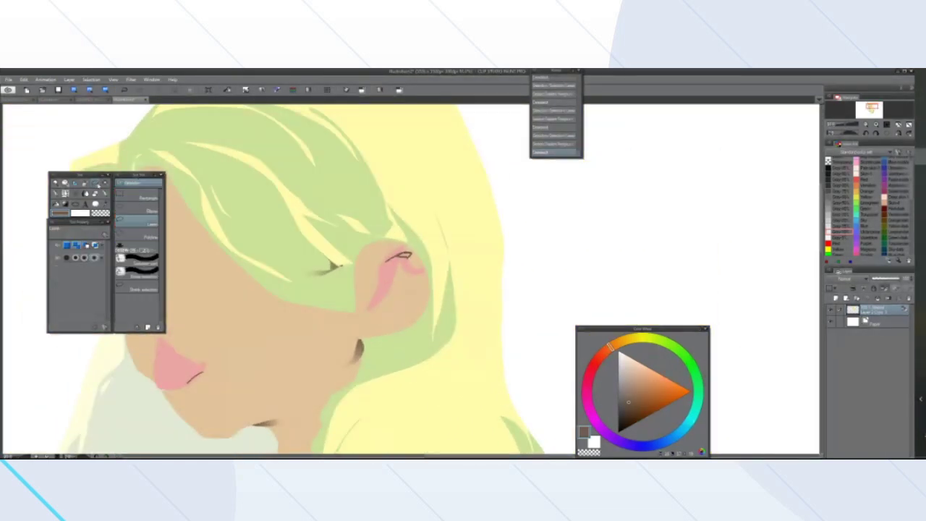
Lasso narrow shadow shapes along the forehead hairline, beside the front hair strand and at a gap in the green hair
{"action": "scroll", "coordinate": [238, 254], "scroll_direction": "down", "scroll_amount": 5}
{"action": "key", "text": "m"}
{"action": "scroll", "coordinate": [185, 219], "scroll_direction": "up", "scroll_amount": 8}
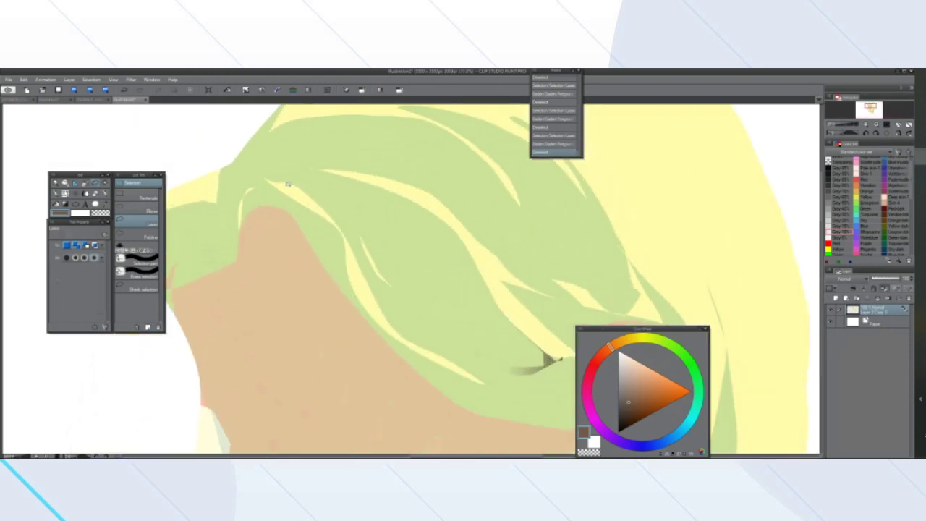
{"action": "mouse_move", "coordinate": [363, 180]}
{"action": "left_mouse_down"}
{"action": "mouse_move", "coordinate": [377, 196]}
{"action": "mouse_move", "coordinate": [350, 175]}
{"action": "mouse_move", "coordinate": [244, 171]}
{"action": "mouse_move", "coordinate": [239, 230]}
{"action": "mouse_move", "coordinate": [298, 180]}
{"action": "left_mouse_up"}
{"action": "scroll", "coordinate": [226, 261], "scroll_direction": "up", "scroll_amount": 2}
{"action": "mouse_move", "coordinate": [218, 255]}
{"action": "left_mouse_down"}
{"action": "mouse_move", "coordinate": [207, 306]}
{"action": "mouse_move", "coordinate": [213, 289]}
{"action": "left_mouse_up"}
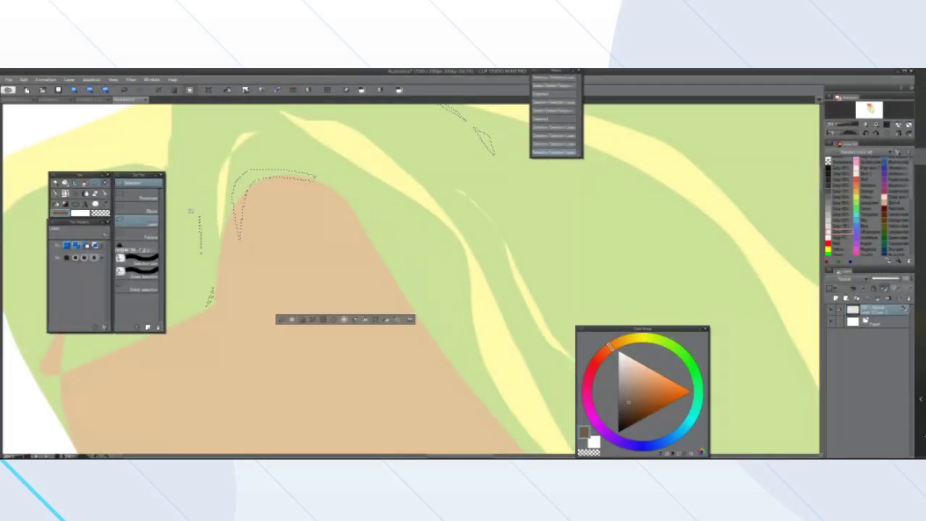
Fill the lassoed hairline and hair shapes with brown foreground-to-transparent gradients, deselect, and return to lasso selection
{"action": "key", "text": "g"}
{"action": "left_click_drag", "start_coordinate": [229, 234], "coordinate": [224, 150]}
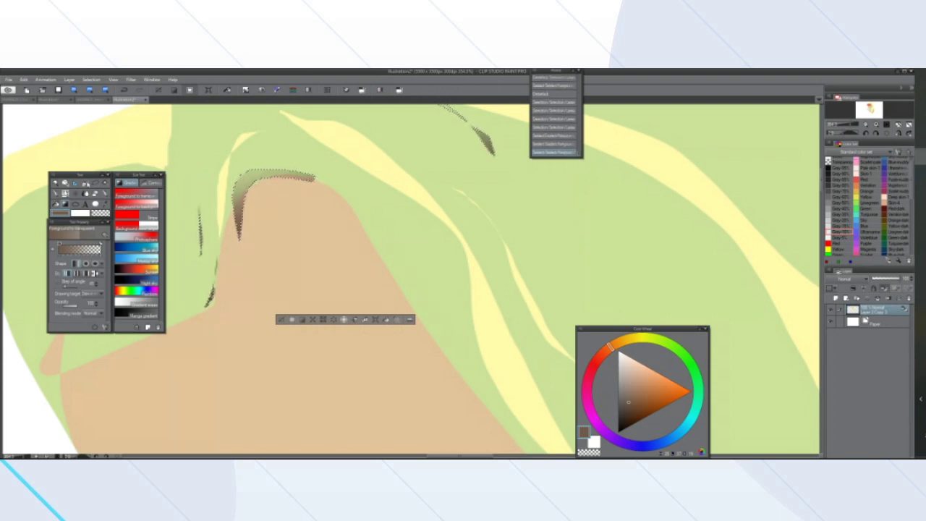
{"action": "key", "text": "m"}
{"action": "left_click", "coordinate": [281, 319]}
{"action": "scroll", "coordinate": [281, 315], "scroll_direction": "down", "scroll_amount": 1}
{"action": "scroll", "coordinate": [279, 314], "scroll_direction": "down", "scroll_amount": 9}
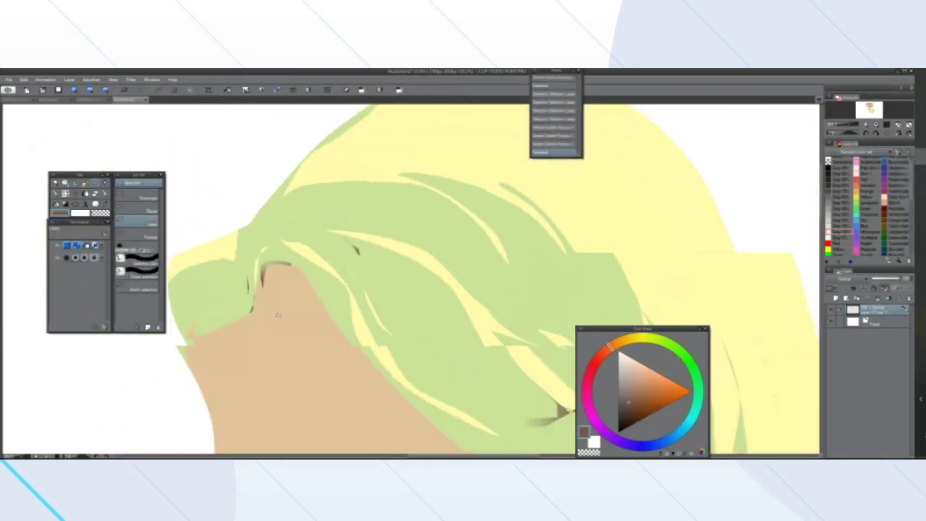
{"action": "scroll", "coordinate": [229, 406], "scroll_direction": "up", "scroll_amount": 10}
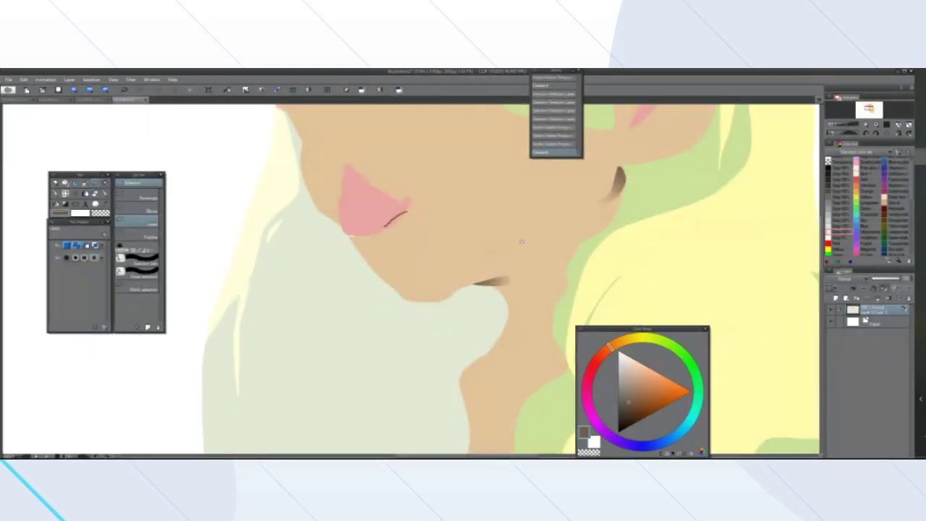
{"action": "scroll", "coordinate": [323, 282], "scroll_direction": "down", "scroll_amount": 8}
{"action": "scroll", "coordinate": [571, 206], "scroll_direction": "up", "scroll_amount": 3}
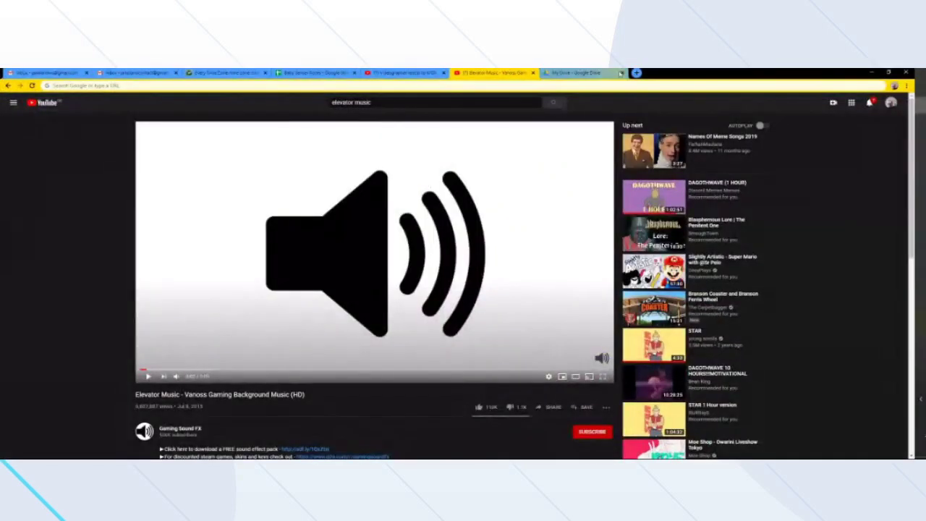
Switch to the web browser and search Google Images for "ambient occlusion" in a new tab
{"action": "left_click", "coordinate": [637, 73]}
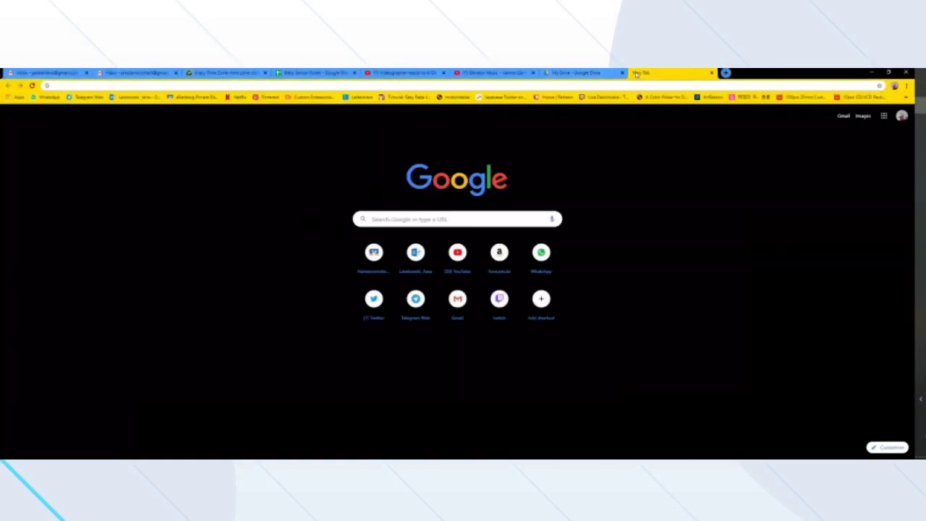
{"action": "type", "text": "ambient occlu"}
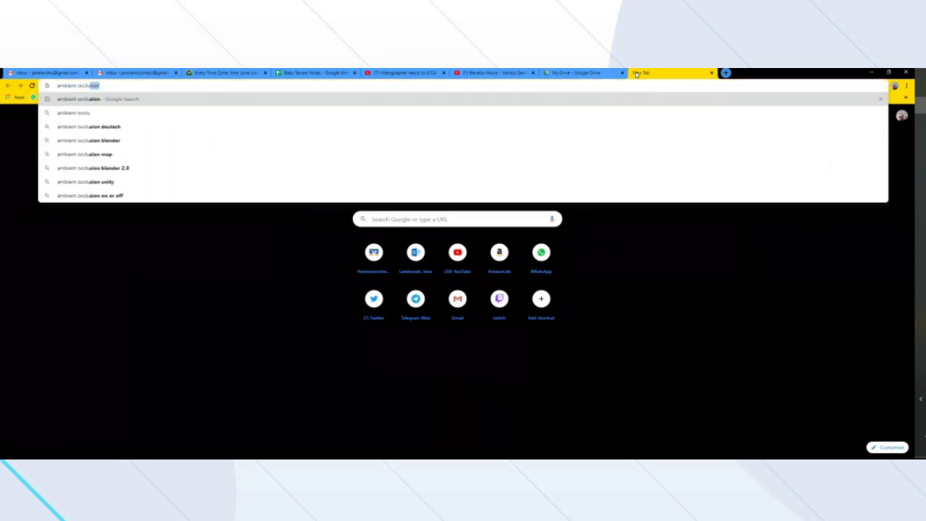
{"action": "key", "text": "Return"}
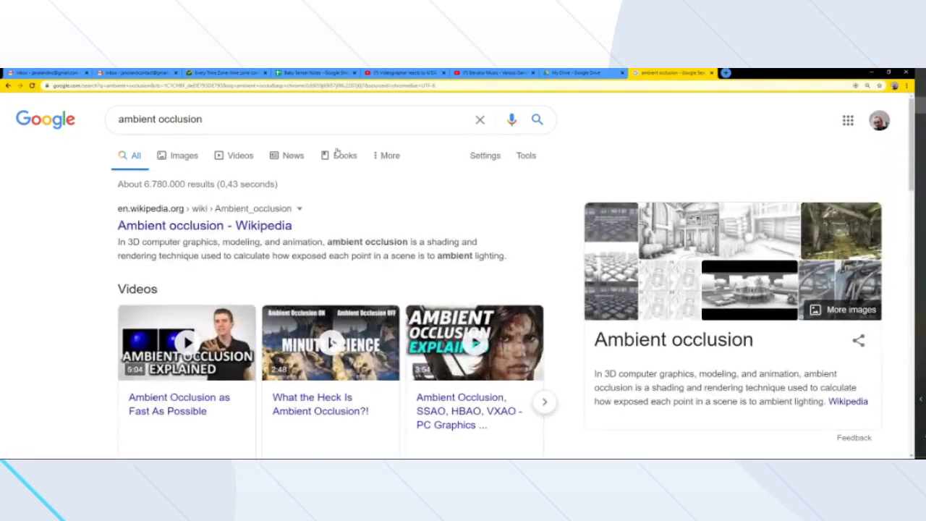
{"action": "left_click", "coordinate": [187, 155]}
Browse the ambient occlusion images and preview the Unity Forum OmniAO example of a white architectural interior
{"action": "scroll", "coordinate": [210, 247], "scroll_direction": "down", "scroll_amount": 3}
{"action": "scroll", "coordinate": [211, 247], "scroll_direction": "up", "scroll_amount": 2}
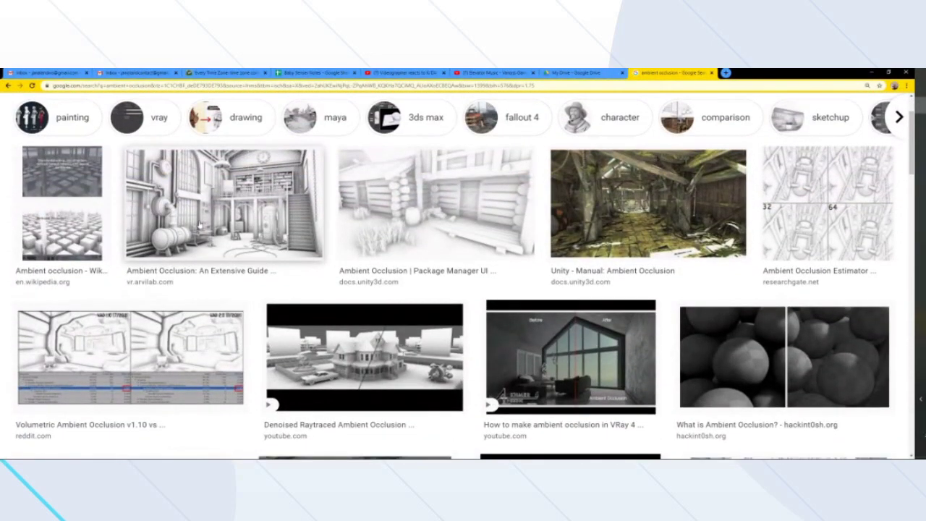
{"action": "scroll", "coordinate": [200, 225], "scroll_direction": "down", "scroll_amount": 2}
{"action": "scroll", "coordinate": [200, 225], "scroll_direction": "down", "scroll_amount": 3}
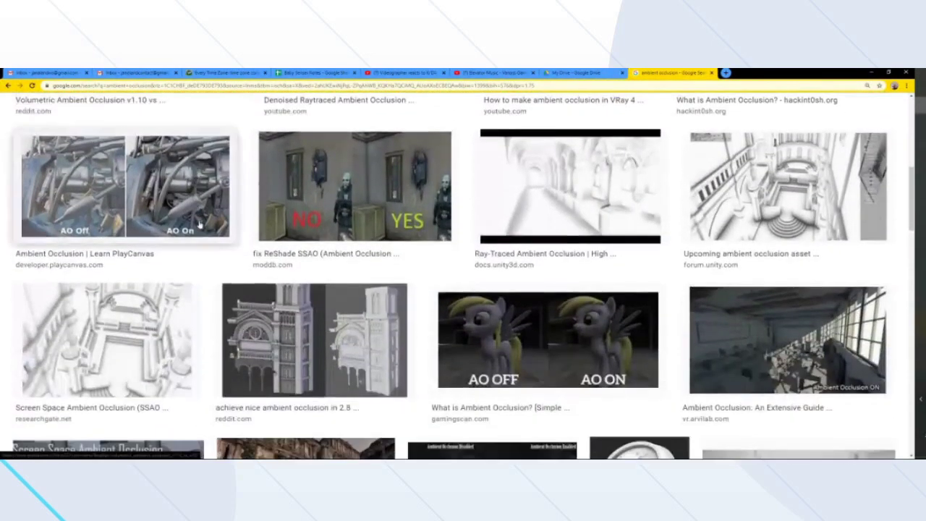
{"action": "left_click", "coordinate": [787, 202]}
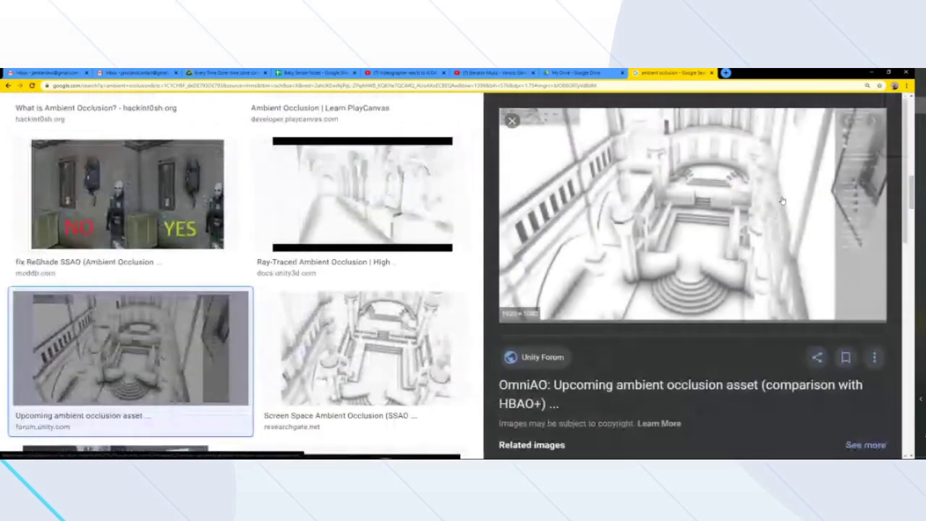
{"action": "scroll", "coordinate": [329, 295], "scroll_direction": "down", "scroll_amount": 5}
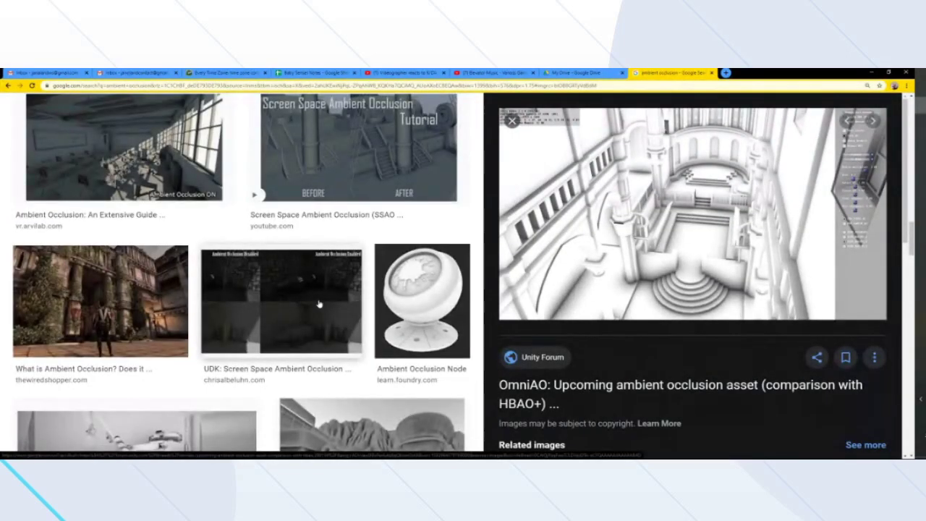
Preview the Blender Artists monkey head comparison and the Semantic Scholar volumetric ambient occlusion example among the image results
{"action": "scroll", "coordinate": [313, 304], "scroll_direction": "down", "scroll_amount": 1}
{"action": "scroll", "coordinate": [314, 304], "scroll_direction": "down", "scroll_amount": 4}
{"action": "scroll", "coordinate": [289, 289], "scroll_direction": "up", "scroll_amount": 4}
{"action": "scroll", "coordinate": [275, 275], "scroll_direction": "down", "scroll_amount": 4}
{"action": "scroll", "coordinate": [261, 264], "scroll_direction": "up", "scroll_amount": 1}
{"action": "scroll", "coordinate": [262, 263], "scroll_direction": "down", "scroll_amount": 3}
{"action": "left_click", "coordinate": [147, 134]}
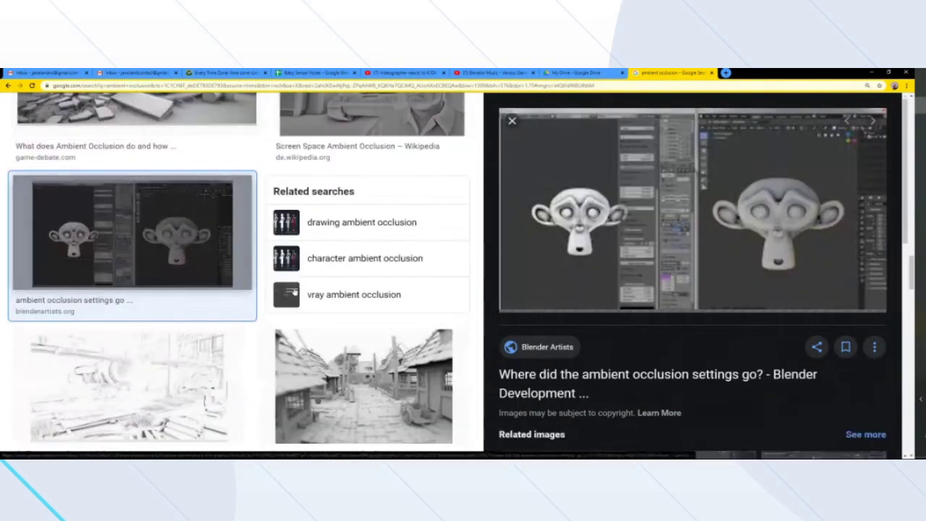
{"action": "scroll", "coordinate": [282, 285], "scroll_direction": "down", "scroll_amount": 7}
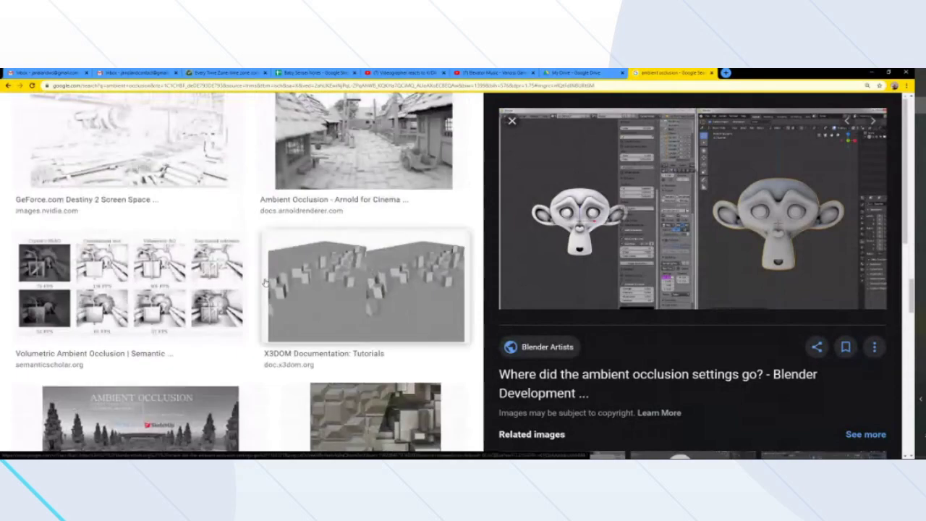
{"action": "left_click", "coordinate": [172, 202]}
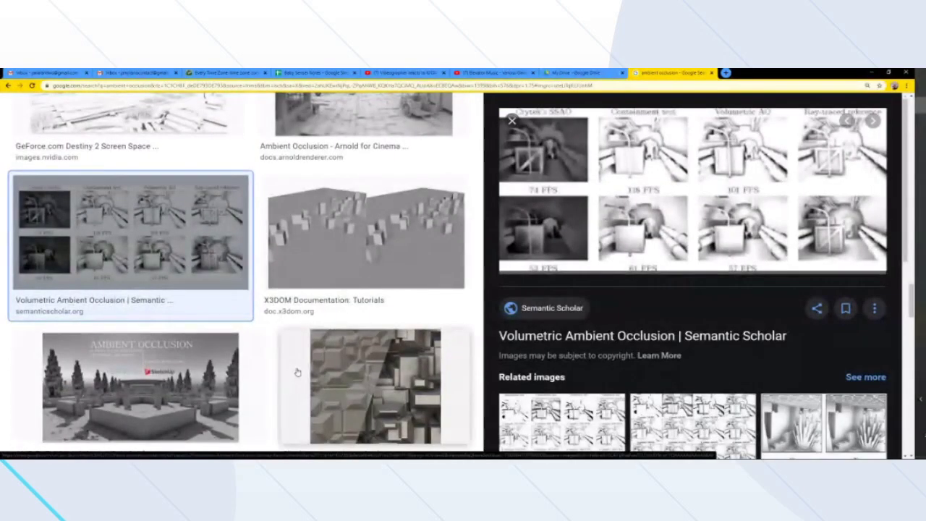
Find and preview the Game Development Stack Exchange bust comparison of the original model and the model with ambient occlusion
{"action": "scroll", "coordinate": [270, 347], "scroll_direction": "down", "scroll_amount": 8}
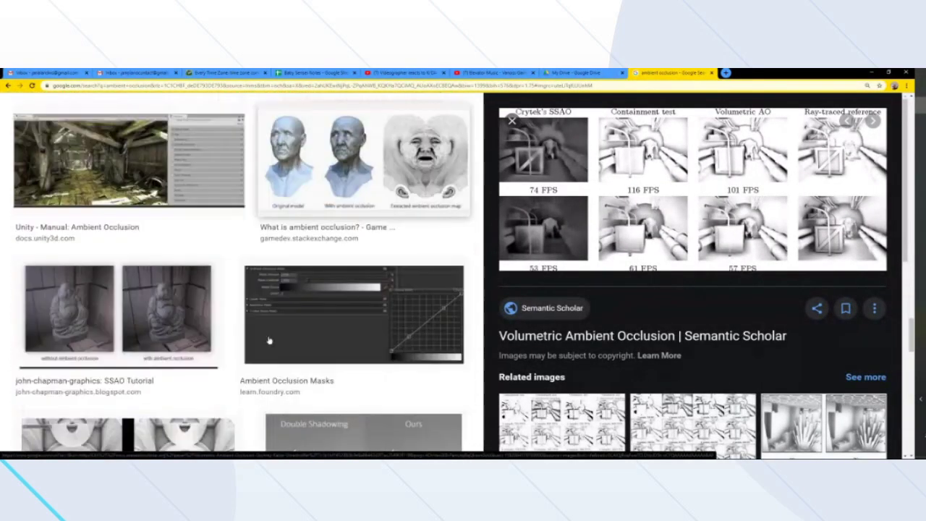
{"action": "scroll", "coordinate": [246, 310], "scroll_direction": "down", "scroll_amount": 4}
{"action": "scroll", "coordinate": [246, 310], "scroll_direction": "up", "scroll_amount": 4}
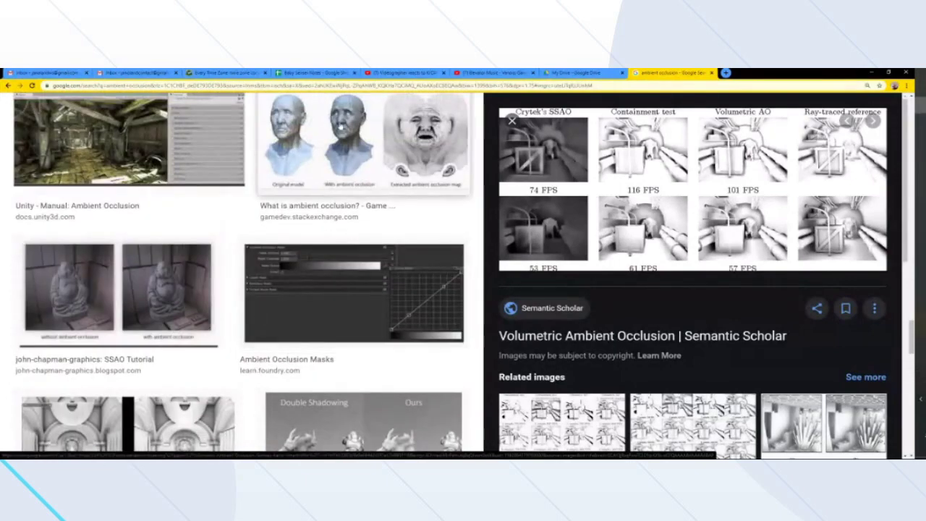
{"action": "left_click", "coordinate": [318, 145]}
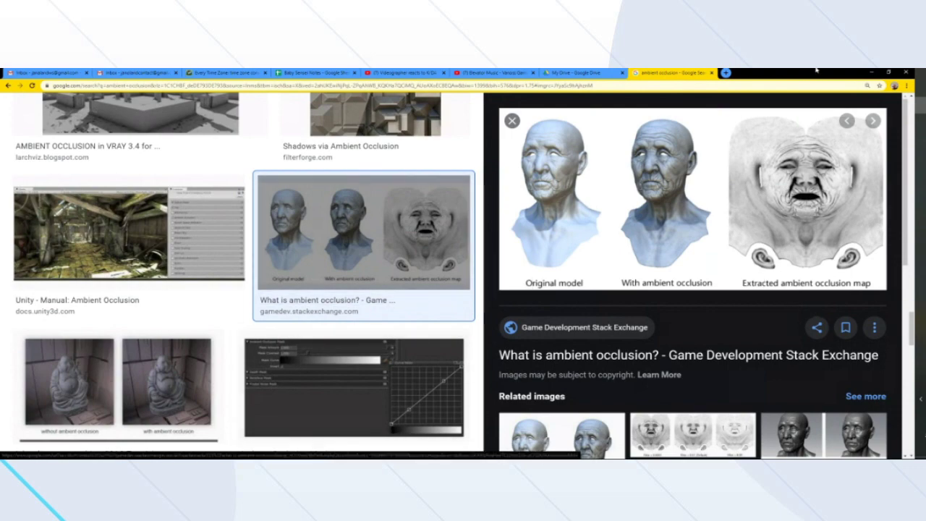
Return to Clip Studio Paint and lasso a long thin curved strand shape leading into the brown accent in front of the ear
{"action": "left_click", "coordinate": [873, 72]}
{"action": "scroll", "coordinate": [519, 253], "scroll_direction": "down", "scroll_amount": 3}
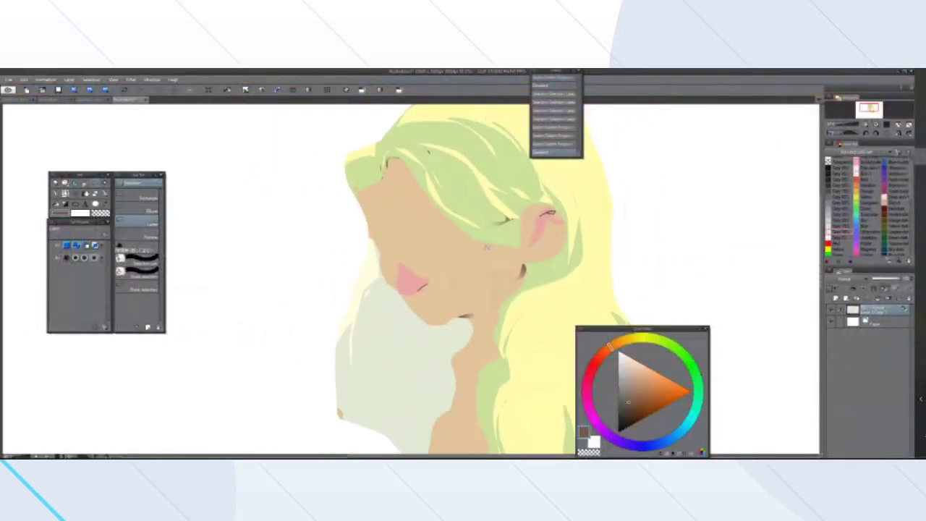
{"action": "scroll", "coordinate": [487, 249], "scroll_direction": "up", "scroll_amount": 3}
{"action": "scroll", "coordinate": [406, 159], "scroll_direction": "down", "scroll_amount": 5}
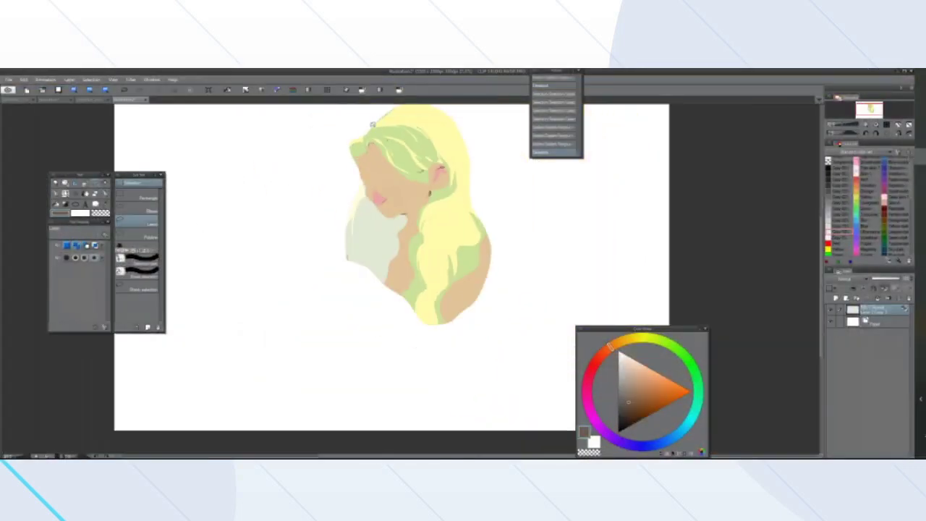
{"action": "scroll", "coordinate": [406, 159], "scroll_direction": "up", "scroll_amount": 3}
{"action": "scroll", "coordinate": [408, 159], "scroll_direction": "up", "scroll_amount": 6}
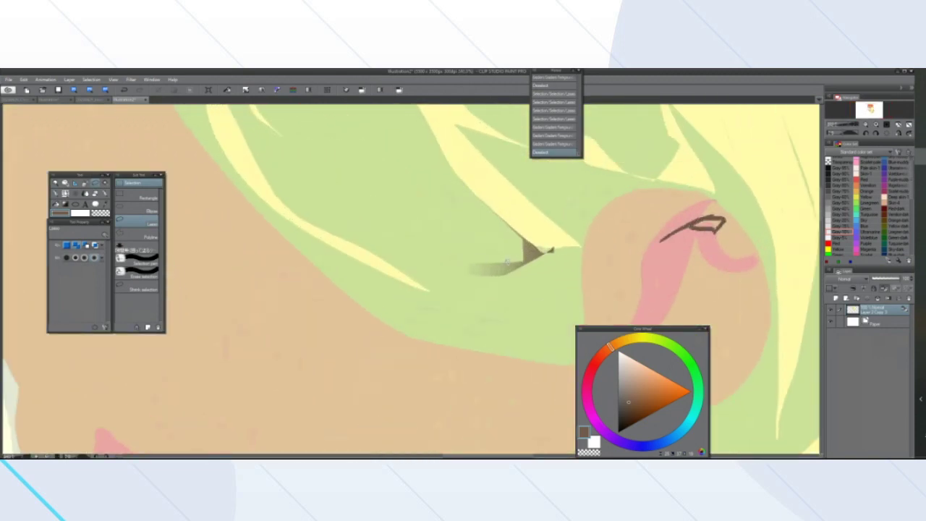
{"action": "mouse_move", "coordinate": [483, 273]}
{"action": "left_mouse_down"}
{"action": "mouse_move", "coordinate": [327, 193]}
{"action": "mouse_move", "coordinate": [416, 252]}
{"action": "mouse_move", "coordinate": [501, 275]}
{"action": "left_mouse_up"}
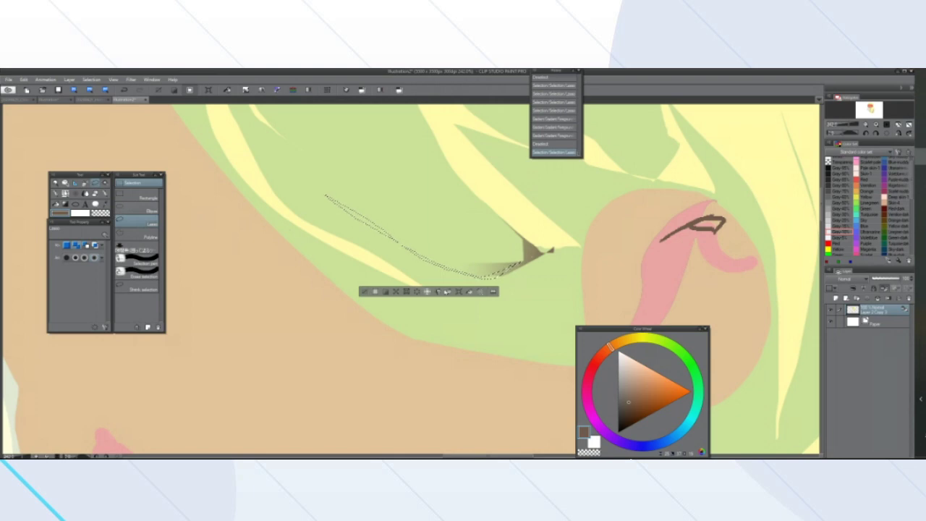
Fill the lassoed curved strand in front of the ear with solid brown and clear the selection
{"action": "left_click", "coordinate": [469, 292]}
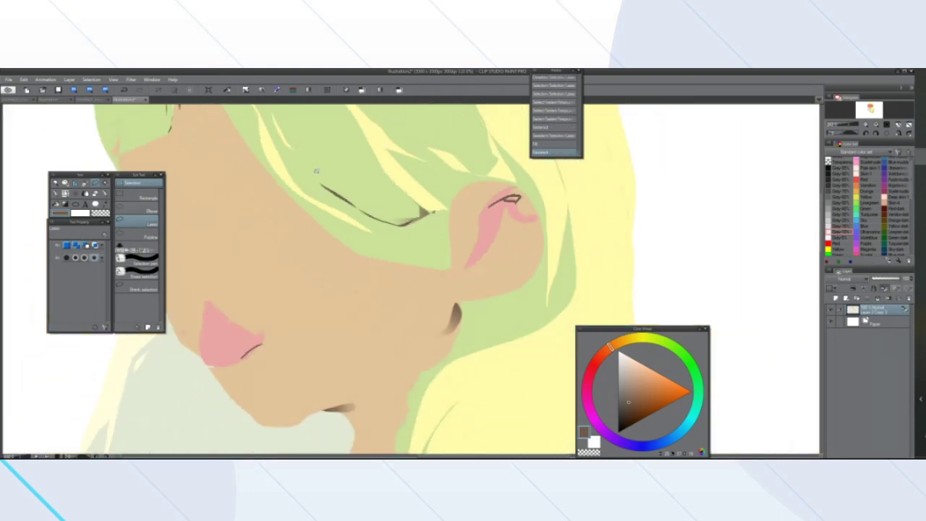
{"action": "scroll", "coordinate": [321, 145], "scroll_direction": "down", "scroll_amount": 5}
{"action": "scroll", "coordinate": [326, 145], "scroll_direction": "up", "scroll_amount": 6}
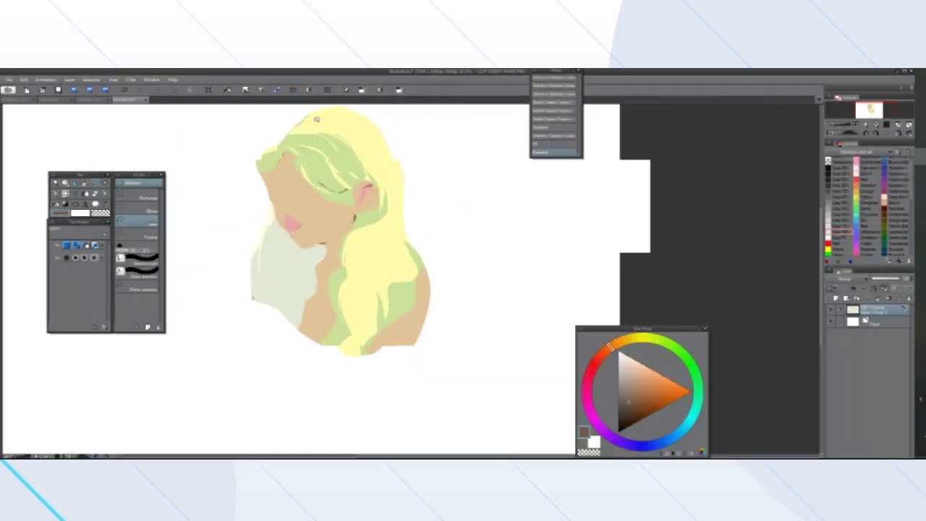
Lasso a pointed V-shaped gap between the hair strands above the ear and shade it with a brown-to-transparent gradient
{"action": "scroll", "coordinate": [336, 167], "scroll_direction": "up", "scroll_amount": 4}
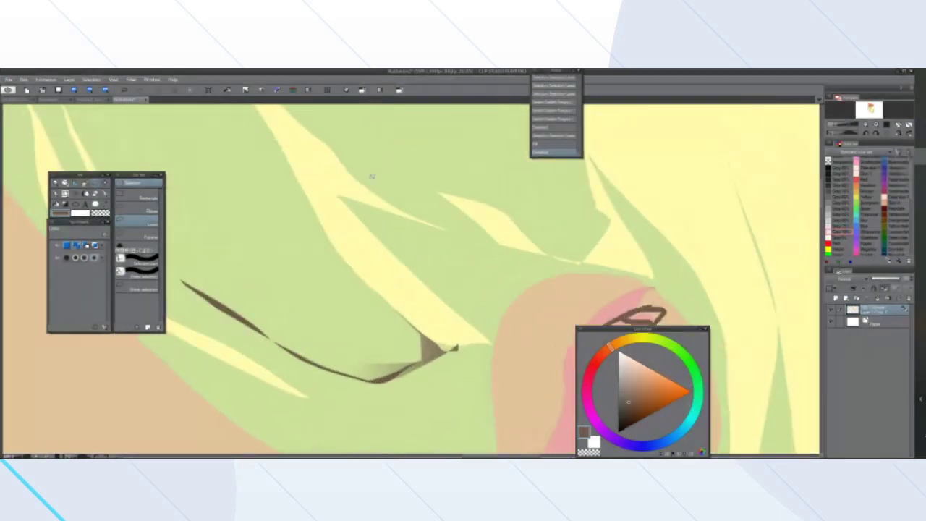
{"action": "mouse_move", "coordinate": [501, 243]}
{"action": "left_mouse_down"}
{"action": "mouse_move", "coordinate": [393, 199]}
{"action": "mouse_move", "coordinate": [474, 221]}
{"action": "mouse_move", "coordinate": [412, 167]}
{"action": "mouse_move", "coordinate": [503, 243]}
{"action": "left_mouse_up"}
{"action": "scroll", "coordinate": [325, 167], "scroll_direction": "down", "scroll_amount": 4}
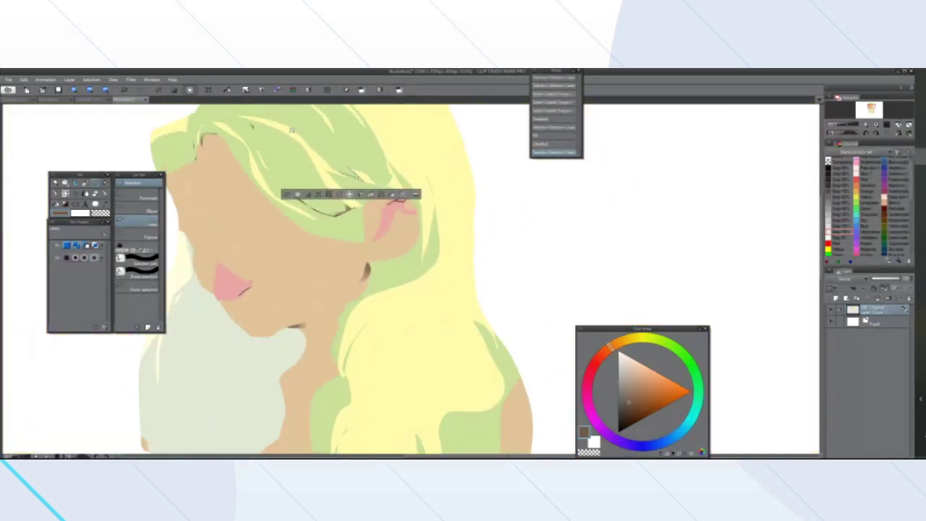
{"action": "scroll", "coordinate": [302, 136], "scroll_direction": "up", "scroll_amount": 5}
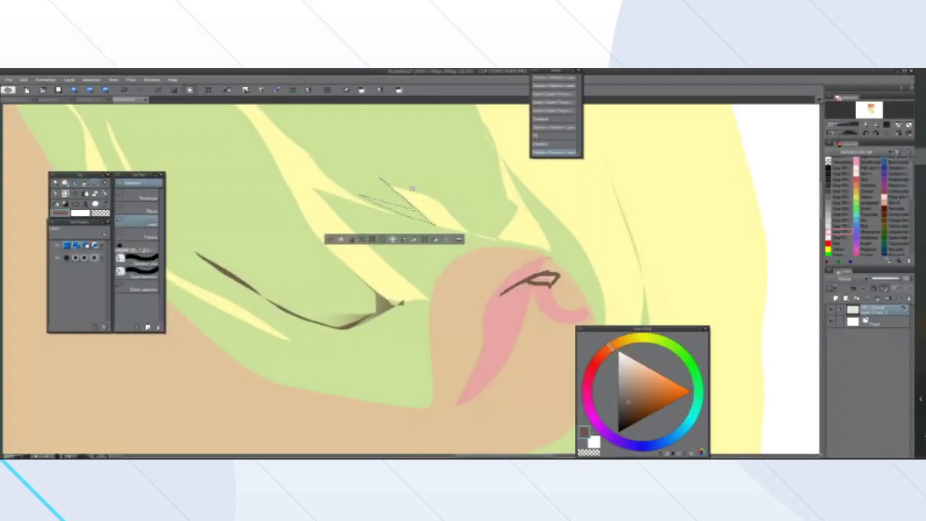
{"action": "left_click", "coordinate": [66, 204]}
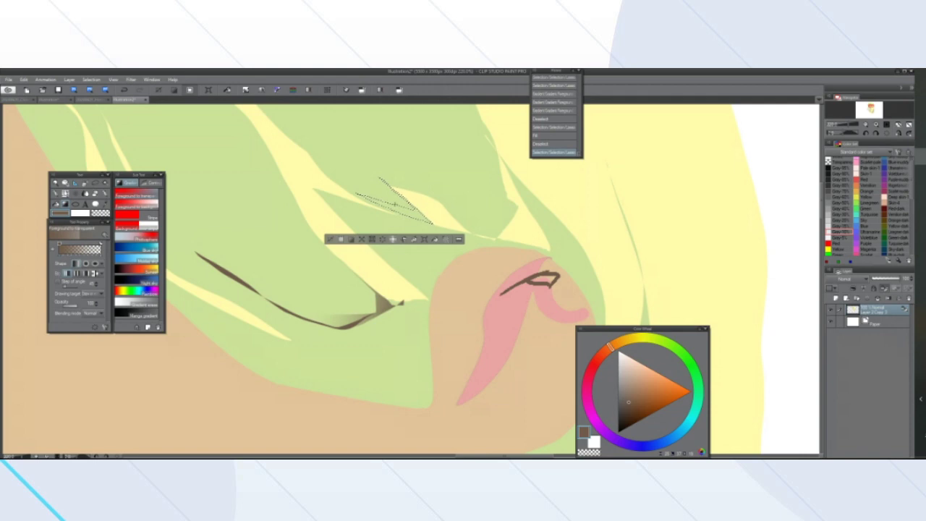
{"action": "left_click_drag", "start_coordinate": [396, 206], "coordinate": [368, 189]}
{"action": "left_click", "coordinate": [330, 240]}
Lasso a thin strand extending the brown accent above the ear along the hair, fill it brown and deselect
{"action": "left_click", "coordinate": [95, 183]}
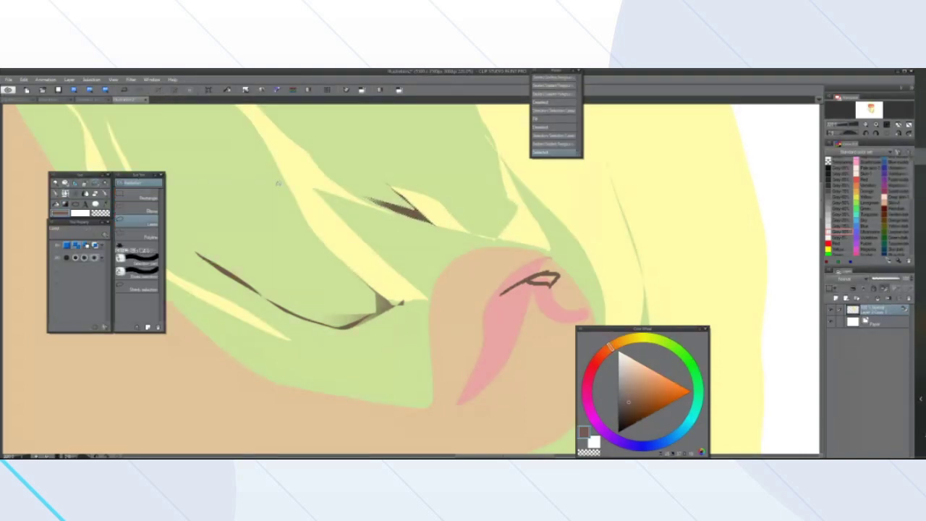
{"action": "mouse_move", "coordinate": [286, 127]}
{"action": "left_mouse_down"}
{"action": "mouse_move", "coordinate": [322, 165]}
{"action": "mouse_move", "coordinate": [385, 203]}
{"action": "mouse_move", "coordinate": [290, 137]}
{"action": "left_mouse_up"}
{"action": "left_click", "coordinate": [372, 215]}
{"action": "left_click", "coordinate": [267, 215]}
{"action": "scroll", "coordinate": [273, 191], "scroll_direction": "down", "scroll_amount": 4}
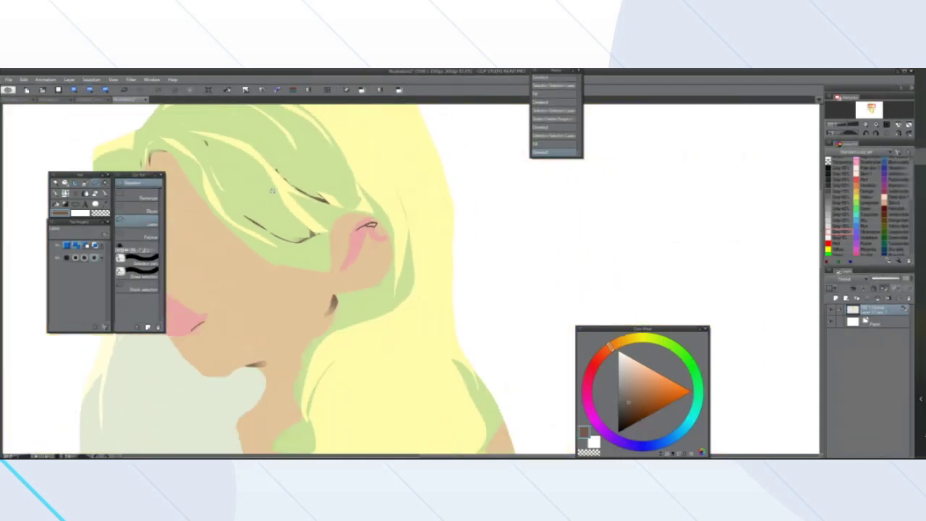
Examine the whole figure at small and large scales to judge how the brown occlusion accents read
{"action": "scroll", "coordinate": [272, 191], "scroll_direction": "down", "scroll_amount": 6}
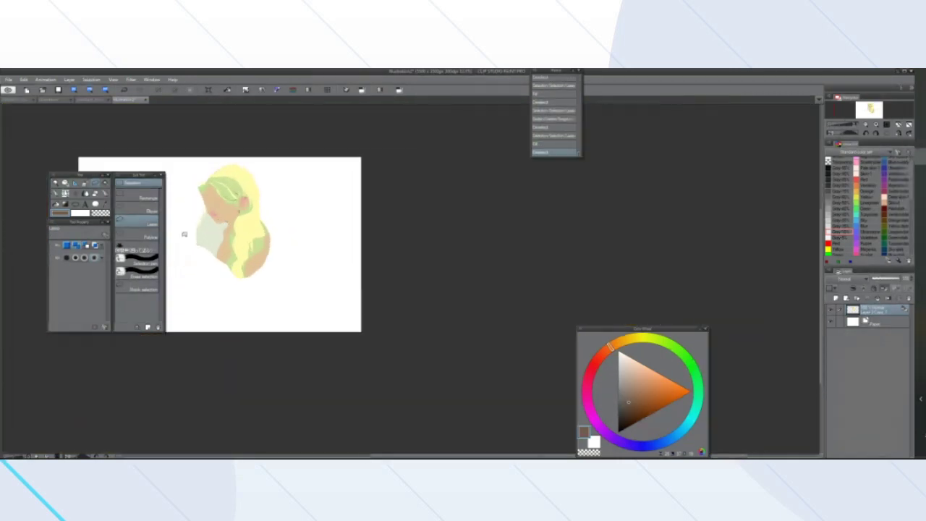
{"action": "scroll", "coordinate": [181, 202], "scroll_direction": "down", "scroll_amount": 5}
{"action": "scroll", "coordinate": [184, 200], "scroll_direction": "up", "scroll_amount": 3}
{"action": "scroll", "coordinate": [217, 181], "scroll_direction": "up", "scroll_amount": 4}
{"action": "scroll", "coordinate": [314, 212], "scroll_direction": "down", "scroll_amount": 2}
{"action": "scroll", "coordinate": [267, 211], "scroll_direction": "up", "scroll_amount": 3}
{"action": "scroll", "coordinate": [401, 312], "scroll_direction": "down", "scroll_amount": 1}
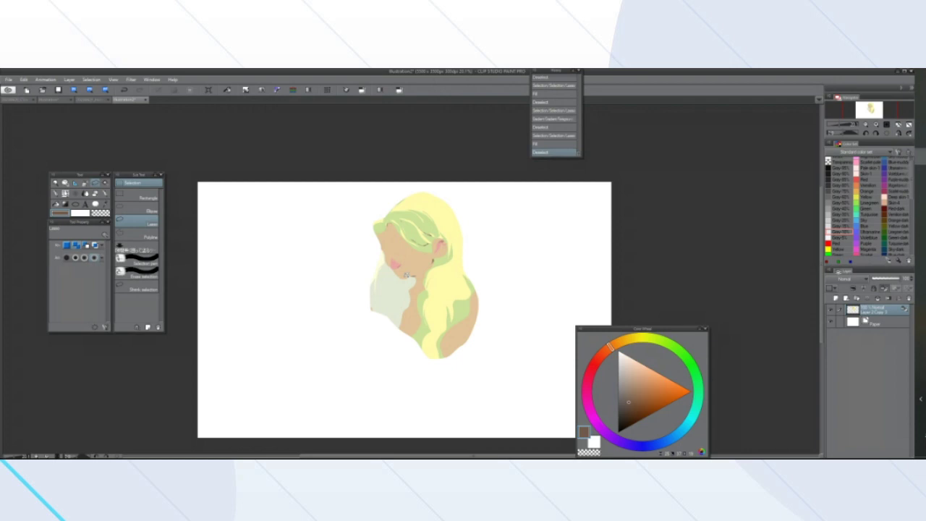
{"action": "scroll", "coordinate": [455, 244], "scroll_direction": "down", "scroll_amount": 5}
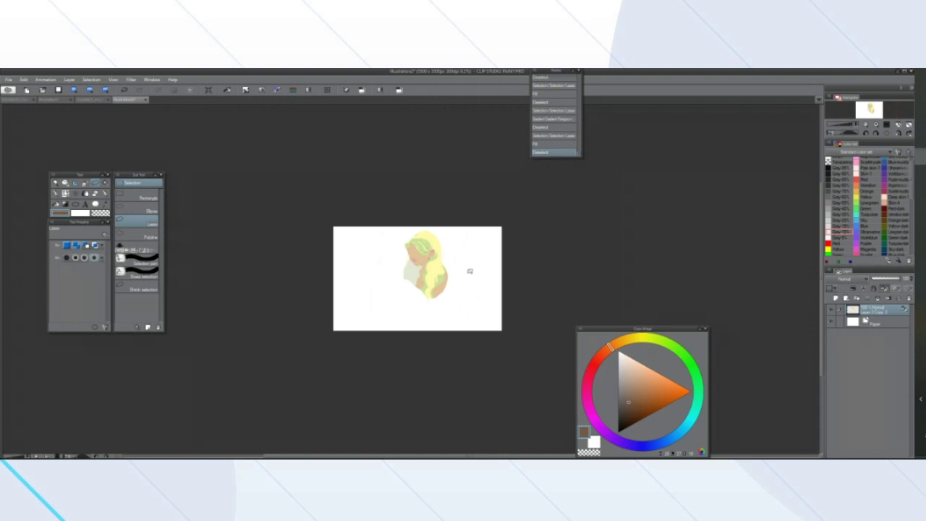
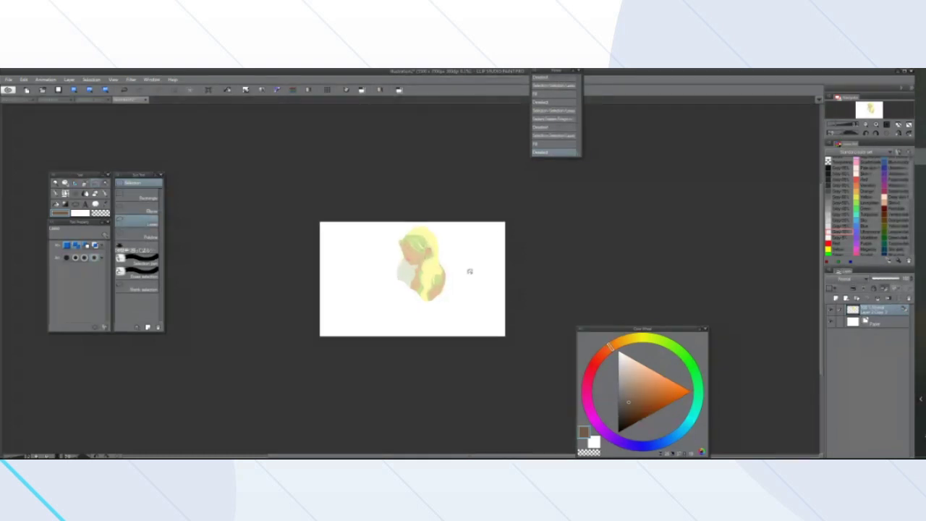
{"action": "scroll", "coordinate": [470, 267], "scroll_direction": "down", "scroll_amount": 3}
{"action": "scroll", "coordinate": [481, 259], "scroll_direction": "up", "scroll_amount": 1}
{"action": "scroll", "coordinate": [483, 259], "scroll_direction": "up", "scroll_amount": 1}
{"action": "scroll", "coordinate": [466, 253], "scroll_direction": "down", "scroll_amount": 3}
{"action": "scroll", "coordinate": [456, 255], "scroll_direction": "up", "scroll_amount": 3}
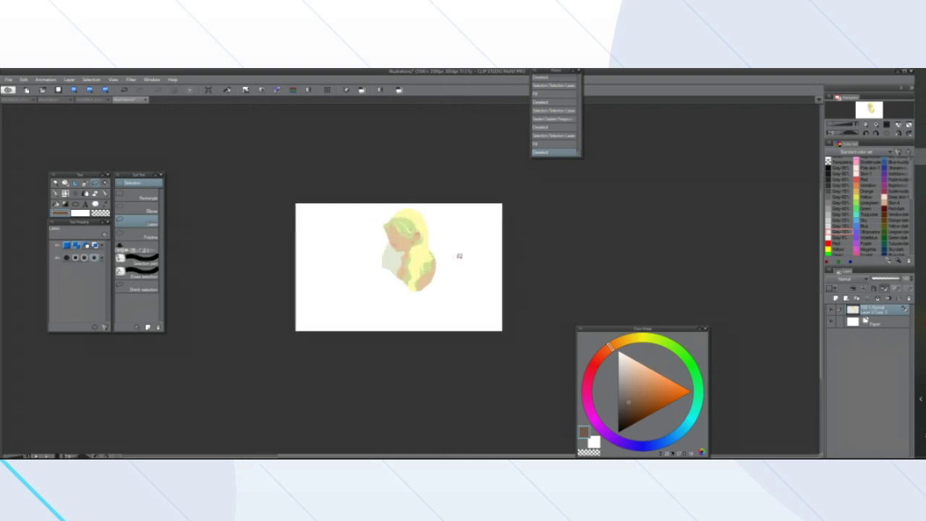
{"action": "scroll", "coordinate": [458, 253], "scroll_direction": "down", "scroll_amount": 2}
{"action": "scroll", "coordinate": [466, 253], "scroll_direction": "up", "scroll_amount": 3}
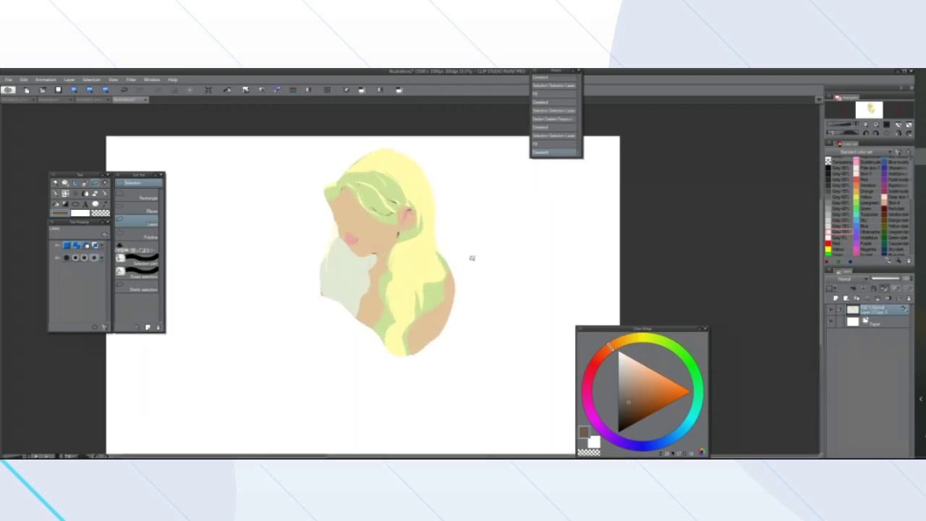
{"action": "scroll", "coordinate": [442, 250], "scroll_direction": "down", "scroll_amount": 1}
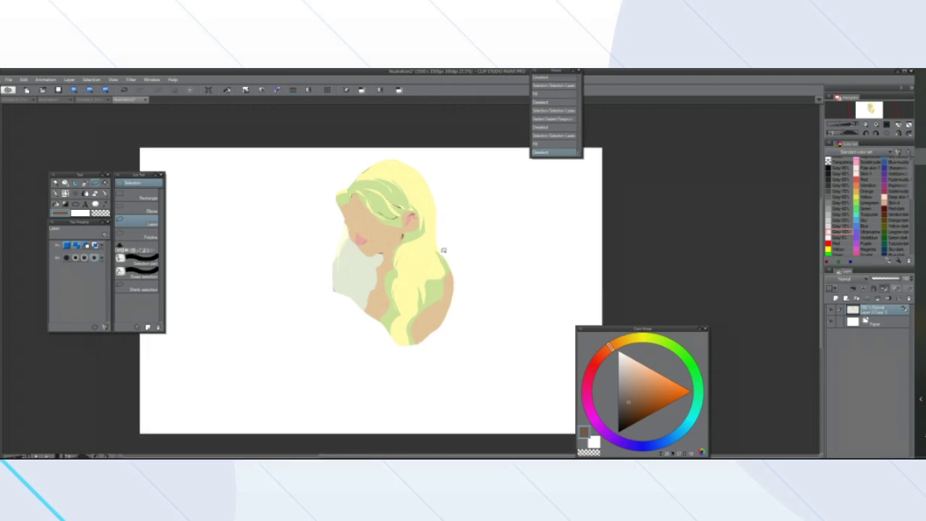
{"action": "scroll", "coordinate": [443, 250], "scroll_direction": "down", "scroll_amount": 4}
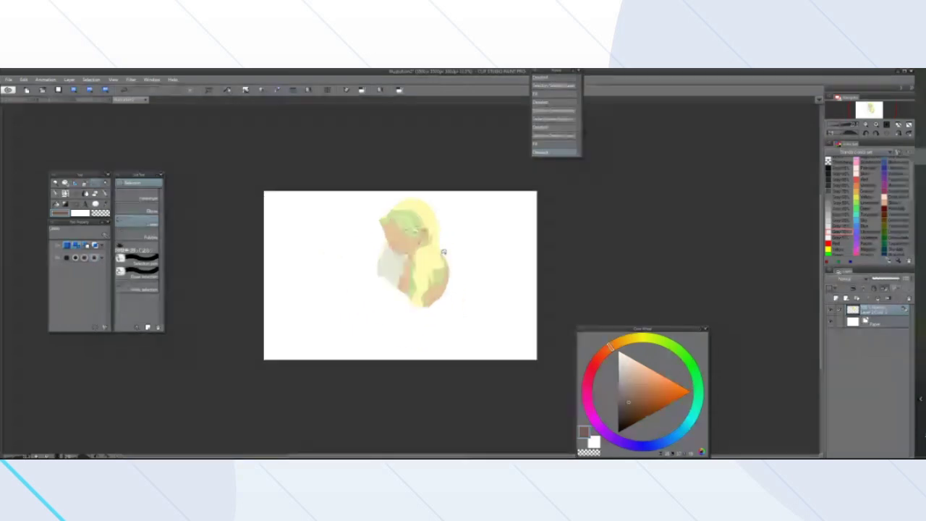
{"action": "scroll", "coordinate": [463, 265], "scroll_direction": "up", "scroll_amount": 2}
{"action": "scroll", "coordinate": [463, 264], "scroll_direction": "down", "scroll_amount": 1}
{"action": "scroll", "coordinate": [463, 264], "scroll_direction": "up", "scroll_amount": 2}
{"action": "scroll", "coordinate": [457, 264], "scroll_direction": "down", "scroll_amount": 2}
{"action": "scroll", "coordinate": [457, 264], "scroll_direction": "down", "scroll_amount": 1}
{"action": "scroll", "coordinate": [449, 260], "scroll_direction": "up", "scroll_amount": 3}
{"action": "scroll", "coordinate": [424, 247], "scroll_direction": "up", "scroll_amount": 1}
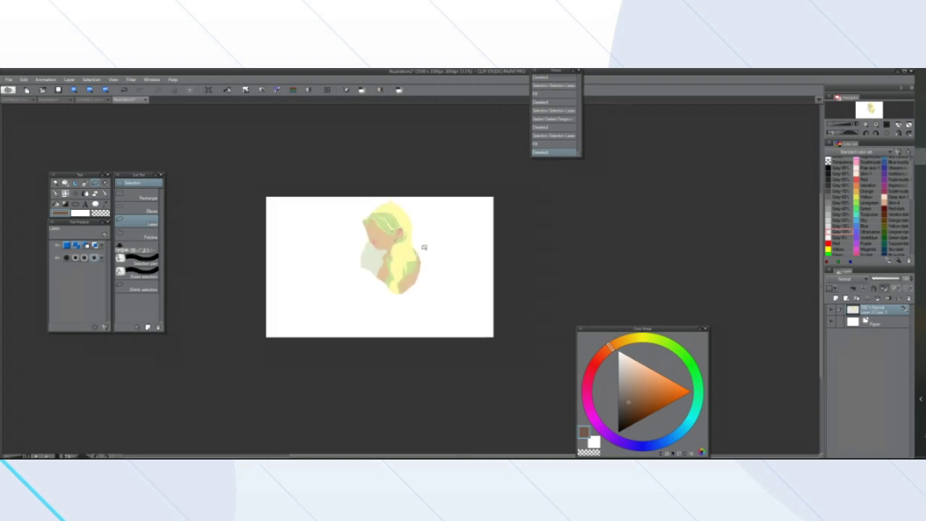
{"action": "scroll", "coordinate": [424, 247], "scroll_direction": "down", "scroll_amount": 3}
{"action": "scroll", "coordinate": [434, 242], "scroll_direction": "up", "scroll_amount": 2}
{"action": "scroll", "coordinate": [440, 239], "scroll_direction": "down", "scroll_amount": 1}
{"action": "scroll", "coordinate": [441, 239], "scroll_direction": "up", "scroll_amount": 3}
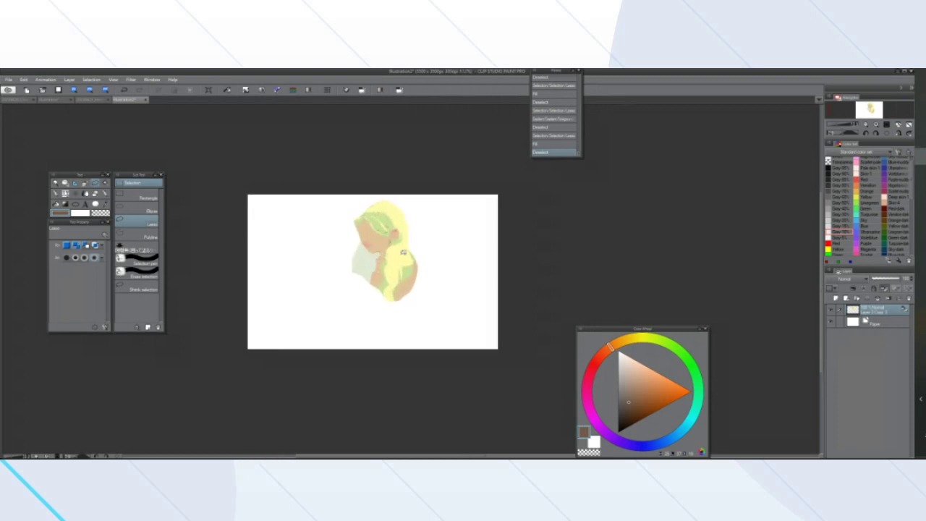
{"action": "scroll", "coordinate": [372, 234], "scroll_direction": "down", "scroll_amount": 1}
{"action": "scroll", "coordinate": [304, 249], "scroll_direction": "up", "scroll_amount": 1}
{"action": "scroll", "coordinate": [304, 249], "scroll_direction": "down", "scroll_amount": 3}
{"action": "scroll", "coordinate": [306, 248], "scroll_direction": "up", "scroll_amount": 3}
{"action": "scroll", "coordinate": [308, 230], "scroll_direction": "up", "scroll_amount": 1}
{"action": "scroll", "coordinate": [309, 230], "scroll_direction": "down", "scroll_amount": 3}
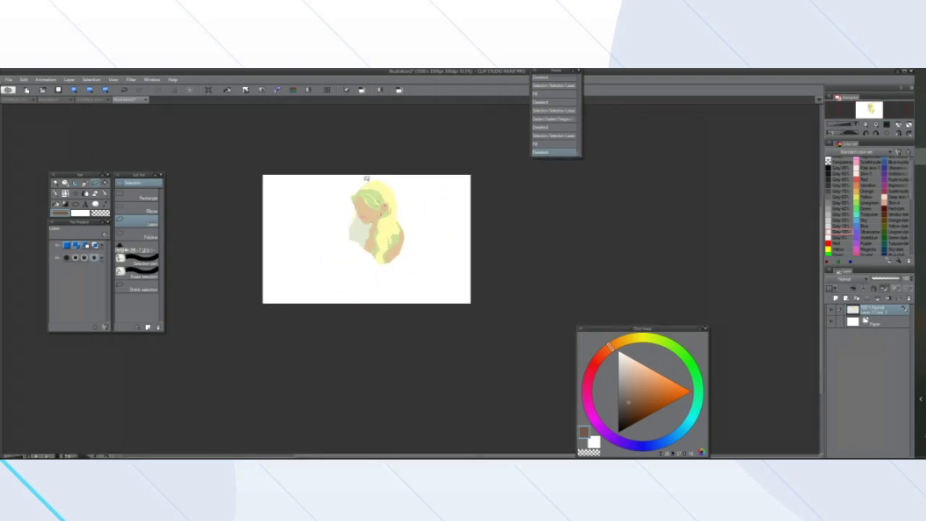
{"action": "scroll", "coordinate": [329, 249], "scroll_direction": "up", "scroll_amount": 3}
{"action": "scroll", "coordinate": [329, 247], "scroll_direction": "down", "scroll_amount": 3}
{"action": "scroll", "coordinate": [391, 242], "scroll_direction": "up", "scroll_amount": 3}
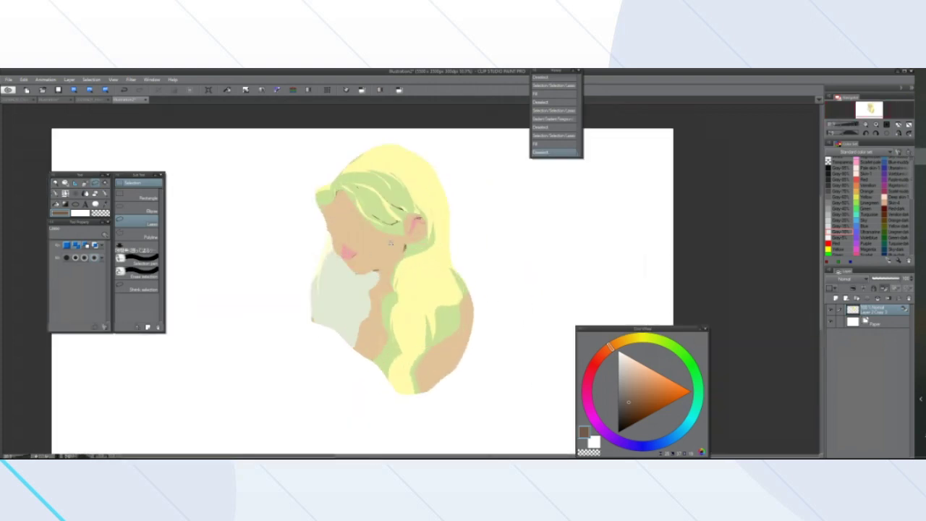
{"action": "scroll", "coordinate": [375, 246], "scroll_direction": "down", "scroll_amount": 4}
{"action": "scroll", "coordinate": [411, 253], "scroll_direction": "up", "scroll_amount": 1}
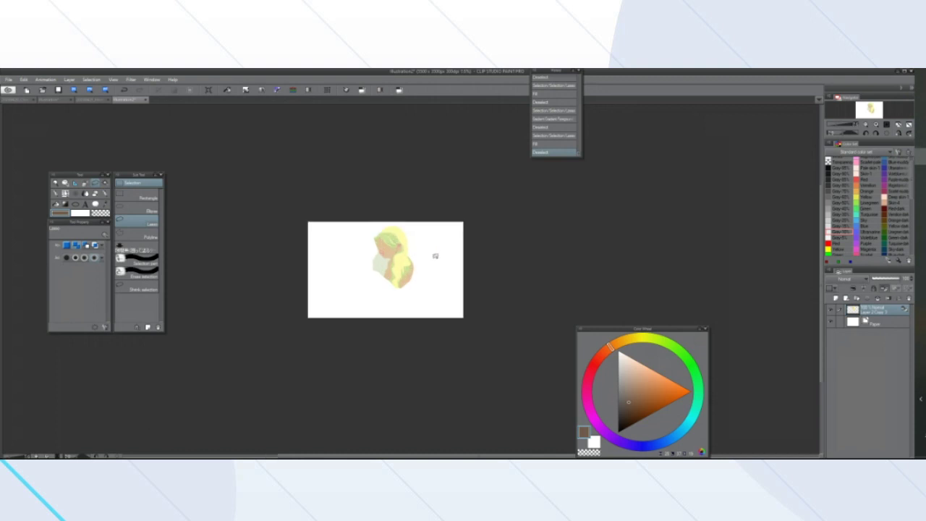
{"action": "scroll", "coordinate": [435, 255], "scroll_direction": "up", "scroll_amount": 5}
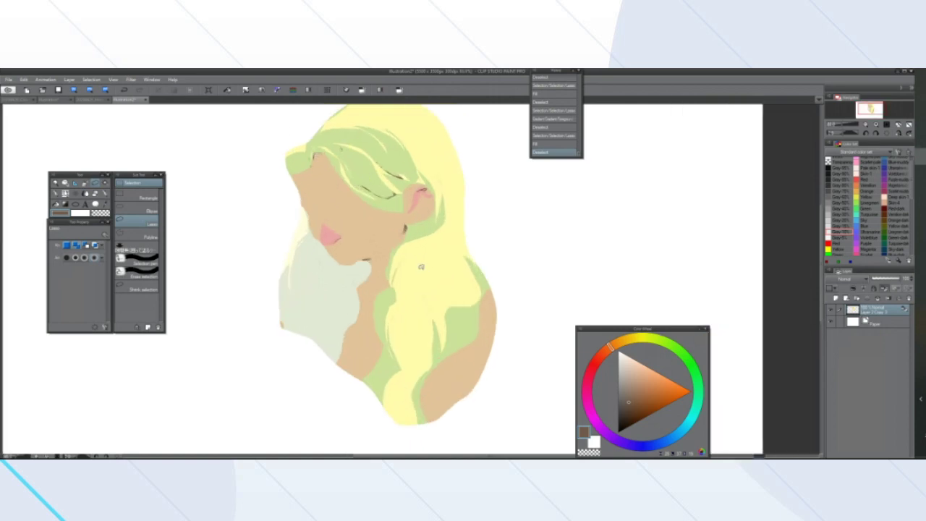
{"action": "scroll", "coordinate": [419, 309], "scroll_direction": "down", "scroll_amount": 5}
{"action": "scroll", "coordinate": [300, 300], "scroll_direction": "down", "scroll_amount": 3}
{"action": "scroll", "coordinate": [300, 300], "scroll_direction": "up", "scroll_amount": 3}
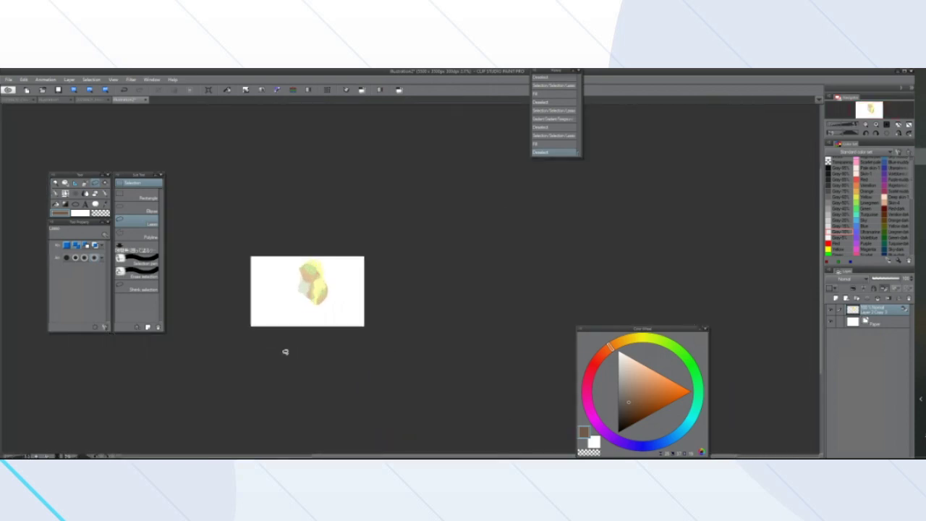
{"action": "scroll", "coordinate": [244, 332], "scroll_direction": "down", "scroll_amount": 2}
{"action": "scroll", "coordinate": [204, 334], "scroll_direction": "up", "scroll_amount": 3}
{"action": "scroll", "coordinate": [225, 335], "scroll_direction": "up", "scroll_amount": 2}
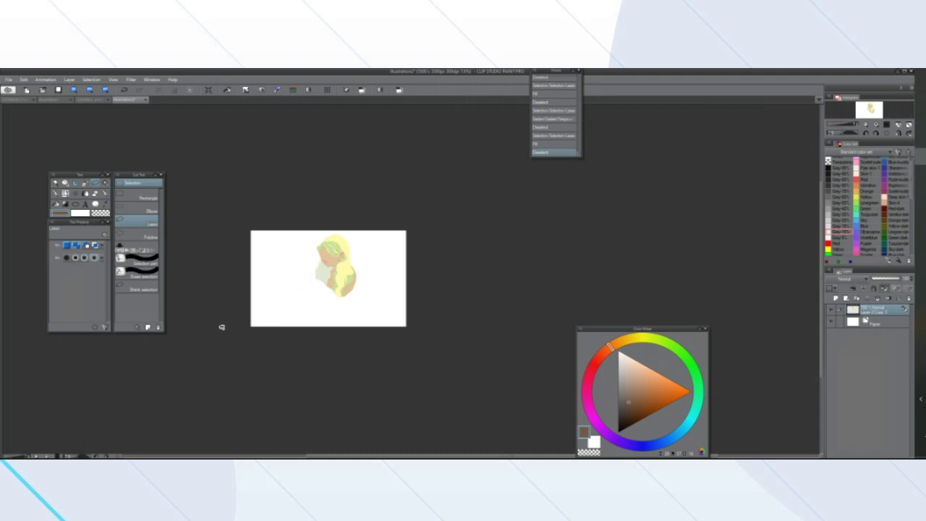
{"action": "scroll", "coordinate": [294, 290], "scroll_direction": "up", "scroll_amount": 4}
{"action": "scroll", "coordinate": [287, 246], "scroll_direction": "down", "scroll_amount": 5}
{"action": "scroll", "coordinate": [280, 243], "scroll_direction": "up", "scroll_amount": 4}
{"action": "scroll", "coordinate": [275, 240], "scroll_direction": "down", "scroll_amount": 4}
{"action": "scroll", "coordinate": [271, 241], "scroll_direction": "up", "scroll_amount": 3}
{"action": "scroll", "coordinate": [268, 240], "scroll_direction": "down", "scroll_amount": 1}
{"action": "scroll", "coordinate": [264, 254], "scroll_direction": "up", "scroll_amount": 1}
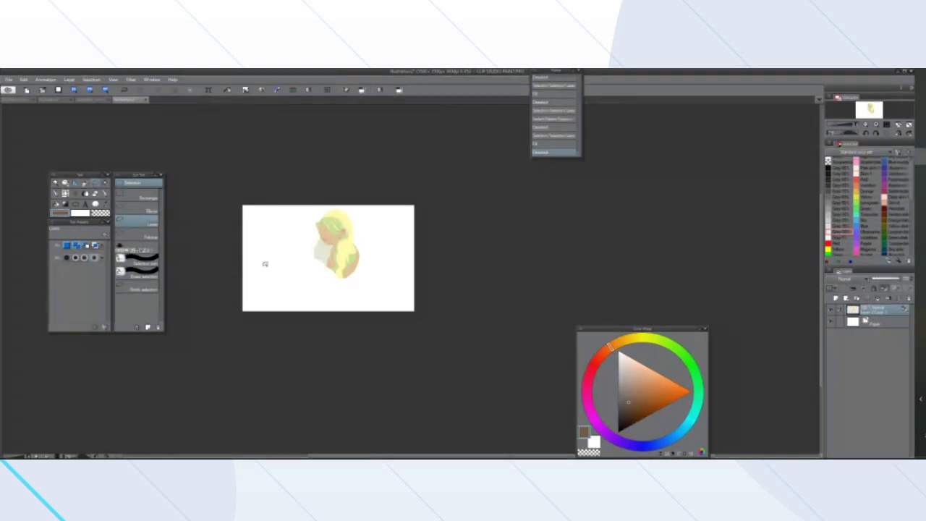
{"action": "scroll", "coordinate": [368, 239], "scroll_direction": "down", "scroll_amount": 4}
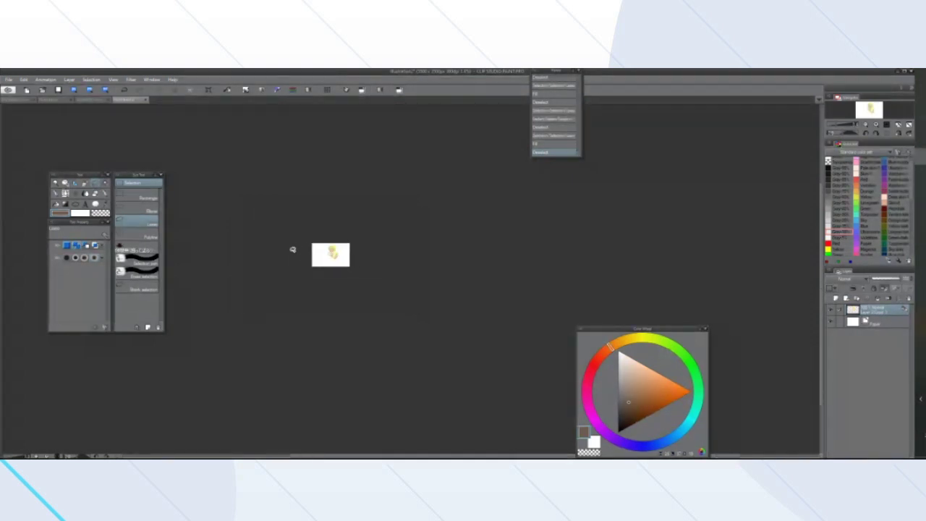
{"action": "scroll", "coordinate": [306, 256], "scroll_direction": "up", "scroll_amount": 5}
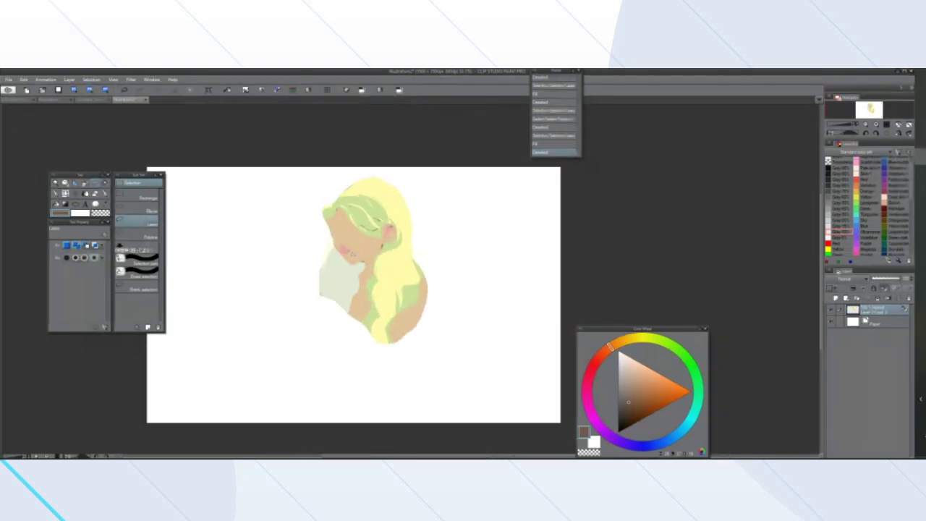
{"action": "scroll", "coordinate": [352, 252], "scroll_direction": "up", "scroll_amount": 4}
{"action": "scroll", "coordinate": [417, 164], "scroll_direction": "down", "scroll_amount": 2}
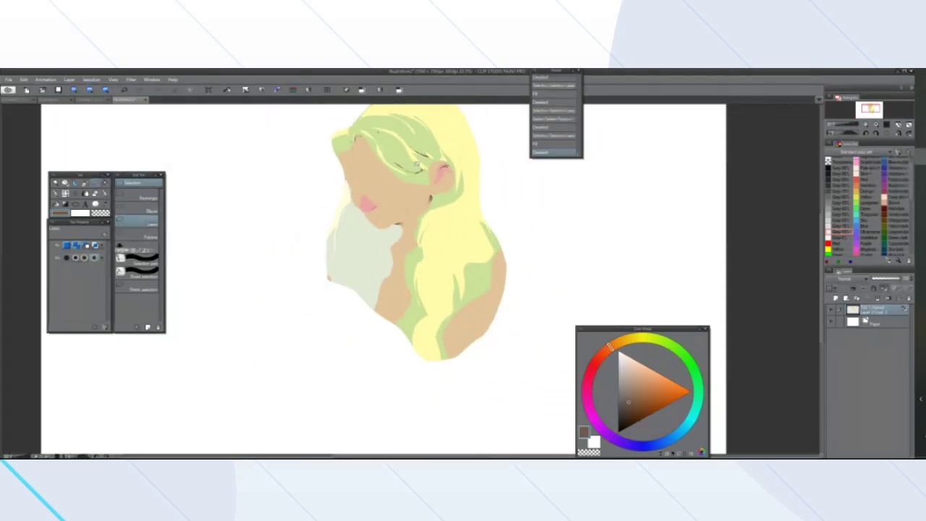
{"action": "scroll", "coordinate": [417, 165], "scroll_direction": "down", "scroll_amount": 3}
Lasso strand-shaped areas of the green hair beneath and behind the ear, down to the neck
{"action": "scroll", "coordinate": [427, 166], "scroll_direction": "up", "scroll_amount": 5}
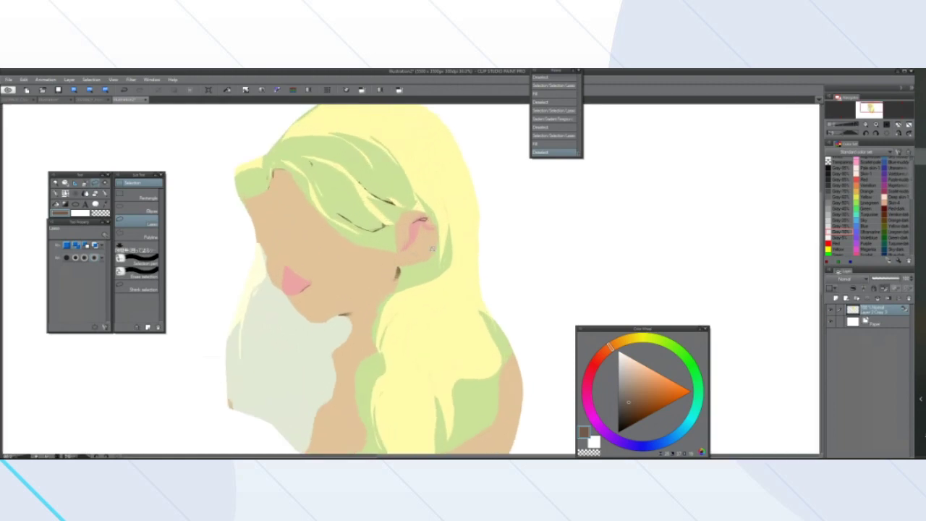
{"action": "scroll", "coordinate": [432, 247], "scroll_direction": "up", "scroll_amount": 2}
{"action": "mouse_move", "coordinate": [460, 257]}
{"action": "left_mouse_down"}
{"action": "mouse_move", "coordinate": [448, 293]}
{"action": "mouse_move", "coordinate": [418, 304]}
{"action": "mouse_move", "coordinate": [406, 289]}
{"action": "mouse_move", "coordinate": [427, 284]}
{"action": "mouse_move", "coordinate": [445, 239]}
{"action": "mouse_move", "coordinate": [438, 286]}
{"action": "mouse_move", "coordinate": [381, 297]}
{"action": "mouse_move", "coordinate": [444, 234]}
{"action": "mouse_move", "coordinate": [438, 253]}
{"action": "left_mouse_up"}
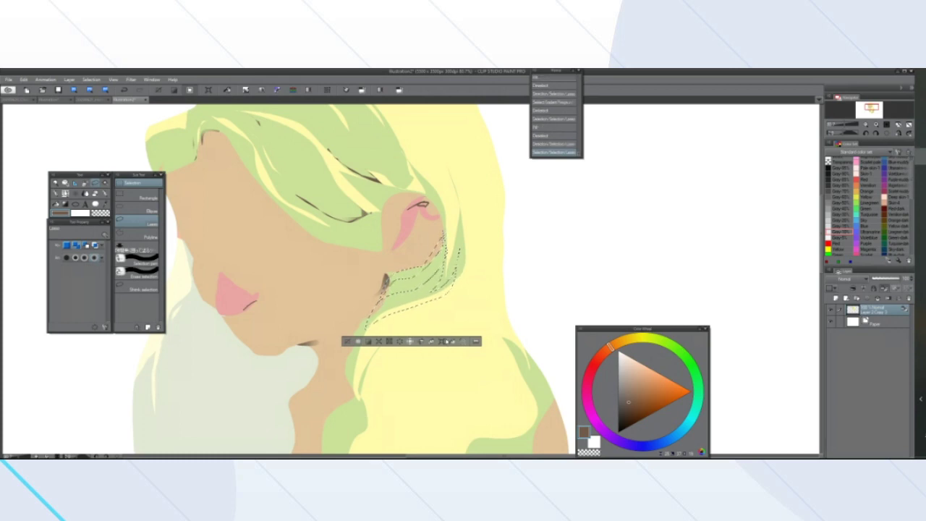
Try a solid brown fill on the strands below the ear and revert to the active selection before that fill
{"action": "left_click", "coordinate": [449, 341]}
{"action": "left_click", "coordinate": [348, 341]}
{"action": "scroll", "coordinate": [342, 344], "scroll_direction": "down", "scroll_amount": 3}
{"action": "scroll", "coordinate": [322, 365], "scroll_direction": "down", "scroll_amount": 3}
{"action": "scroll", "coordinate": [304, 372], "scroll_direction": "up", "scroll_amount": 3}
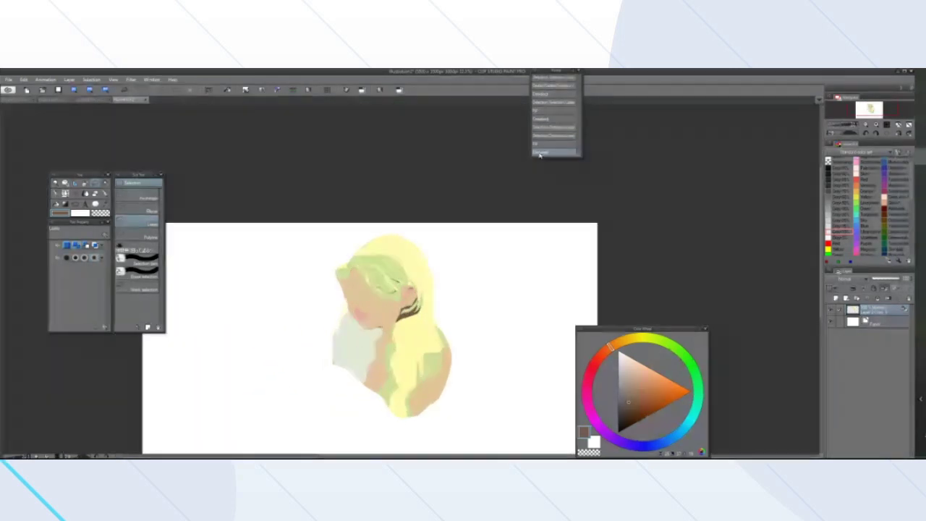
{"action": "left_click", "coordinate": [540, 143]}
{"action": "scroll", "coordinate": [464, 295], "scroll_direction": "up", "scroll_amount": 1}
{"action": "left_click", "coordinate": [541, 135]}
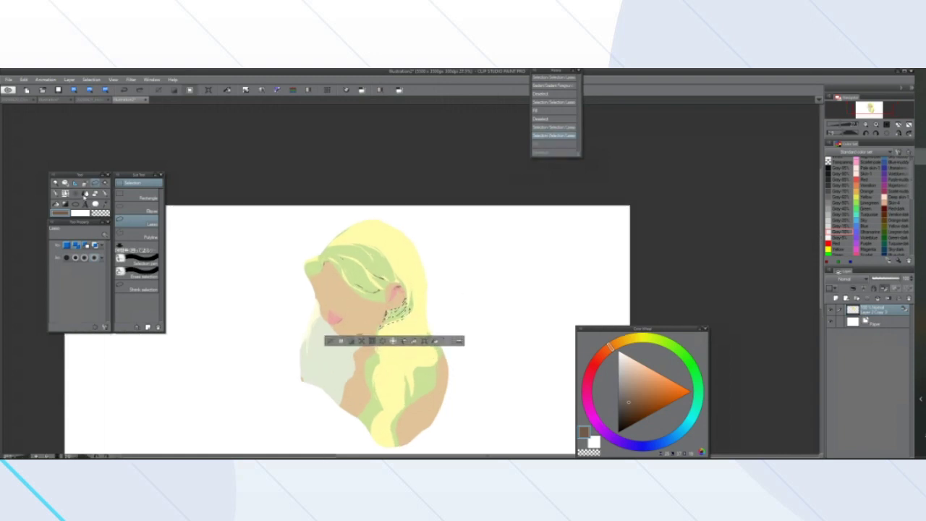
Shade the selected strands below the ear with a brown-to-transparent gradient, deselect, and return to the lasso selection tool
{"action": "left_click", "coordinate": [65, 203]}
{"action": "mouse_move", "coordinate": [404, 304]}
{"action": "left_mouse_down"}
{"action": "mouse_move", "coordinate": [387, 318]}
{"action": "mouse_move", "coordinate": [320, 330]}
{"action": "left_mouse_up"}
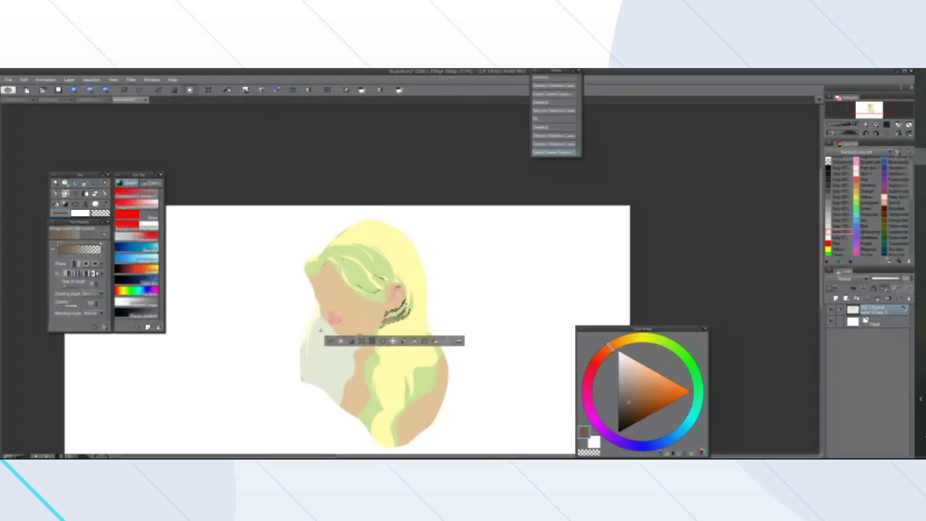
{"action": "key", "text": "ctrl+d"}
{"action": "key", "text": "m"}
Examine how the gradient-shaded strands below the ear read within the whole figure at different scales
{"action": "scroll", "coordinate": [268, 325], "scroll_direction": "down", "scroll_amount": 2}
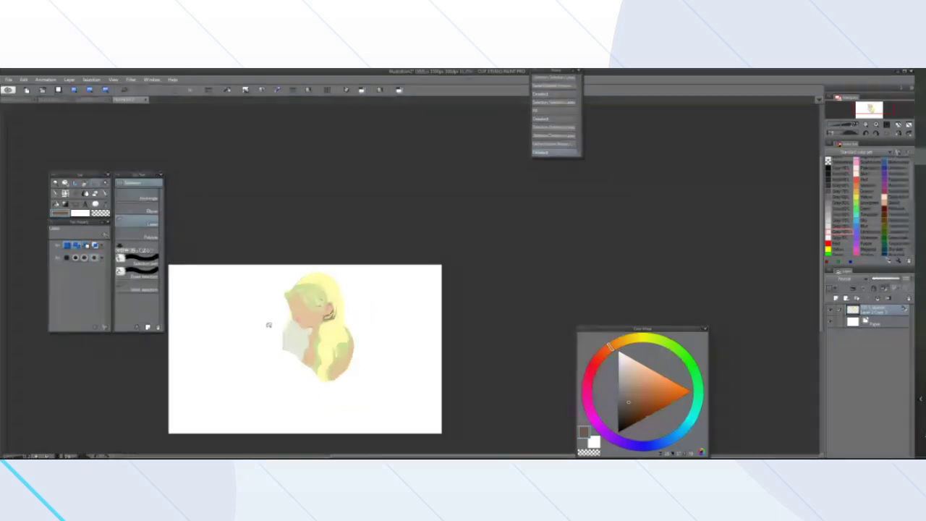
{"action": "scroll", "coordinate": [268, 325], "scroll_direction": "down", "scroll_amount": 3}
{"action": "mouse_move", "coordinate": [253, 315]}
{"action": "left_mouse_down"}
{"action": "mouse_move", "coordinate": [247, 330]}
{"action": "mouse_move", "coordinate": [255, 305]}
{"action": "mouse_move", "coordinate": [248, 332]}
{"action": "mouse_move", "coordinate": [240, 297]}
{"action": "mouse_move", "coordinate": [253, 322]}
{"action": "mouse_move", "coordinate": [233, 297]}
{"action": "mouse_move", "coordinate": [256, 323]}
{"action": "mouse_move", "coordinate": [246, 331]}
{"action": "mouse_move", "coordinate": [232, 297]}
{"action": "left_mouse_up"}
{"action": "left_click", "coordinate": [183, 348]}
{"action": "scroll", "coordinate": [174, 344], "scroll_direction": "down", "scroll_amount": 2}
{"action": "scroll", "coordinate": [167, 348], "scroll_direction": "up", "scroll_amount": 2}
{"action": "scroll", "coordinate": [167, 343], "scroll_direction": "down", "scroll_amount": 3}
{"action": "scroll", "coordinate": [159, 342], "scroll_direction": "up", "scroll_amount": 5}
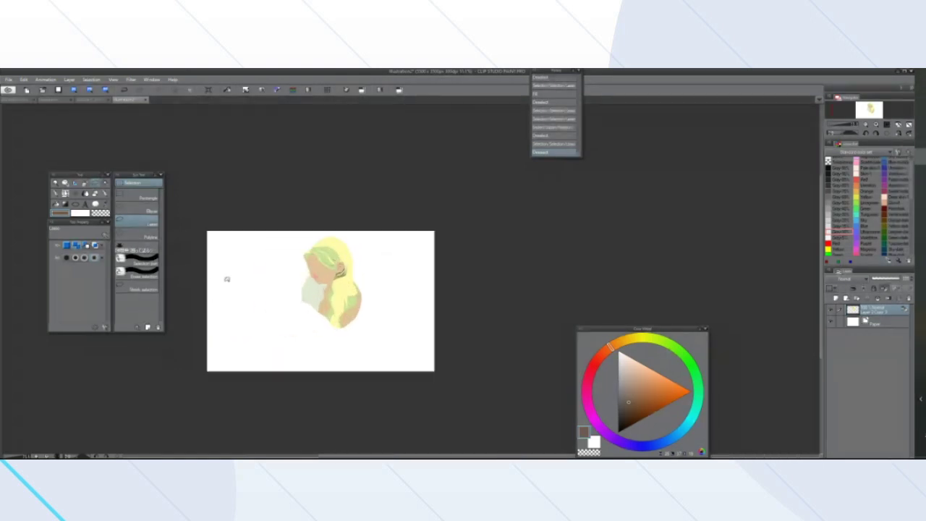
Check the portrait's overall silhouette and colour balance from thumbnail size up to an enlarged view
{"action": "scroll", "coordinate": [226, 279], "scroll_direction": "up", "scroll_amount": 4}
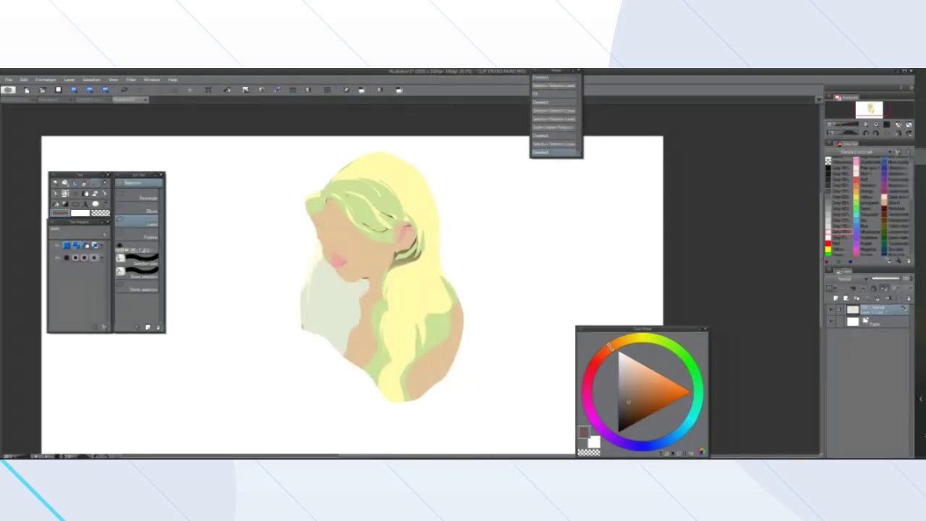
{"action": "scroll", "coordinate": [391, 285], "scroll_direction": "down", "scroll_amount": 6}
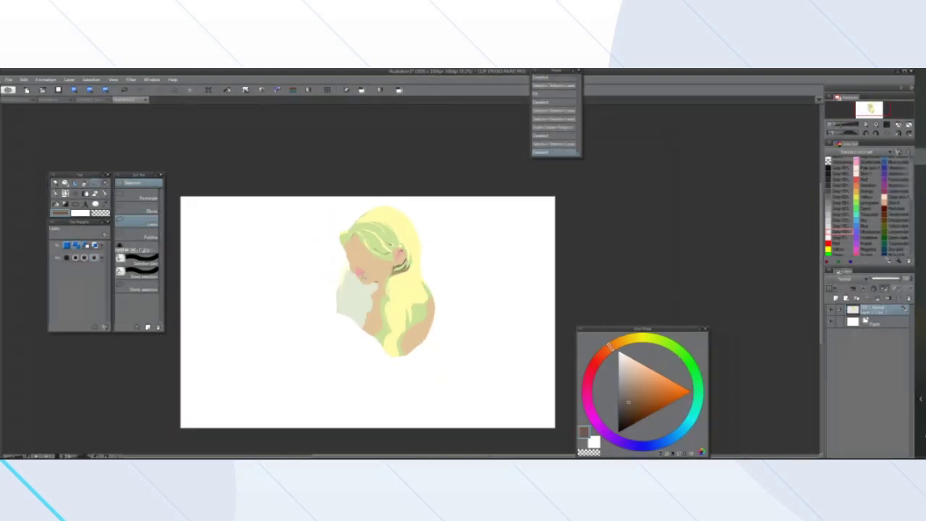
{"action": "scroll", "coordinate": [354, 279], "scroll_direction": "up", "scroll_amount": 3}
{"action": "scroll", "coordinate": [341, 274], "scroll_direction": "up", "scroll_amount": 2}
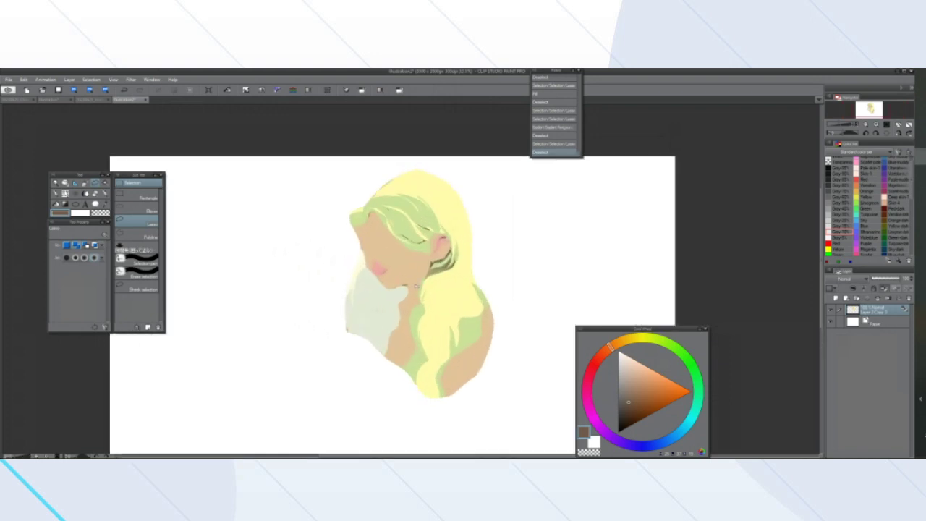
{"action": "scroll", "coordinate": [474, 216], "scroll_direction": "up", "scroll_amount": 3}
{"action": "scroll", "coordinate": [474, 215], "scroll_direction": "down", "scroll_amount": 5}
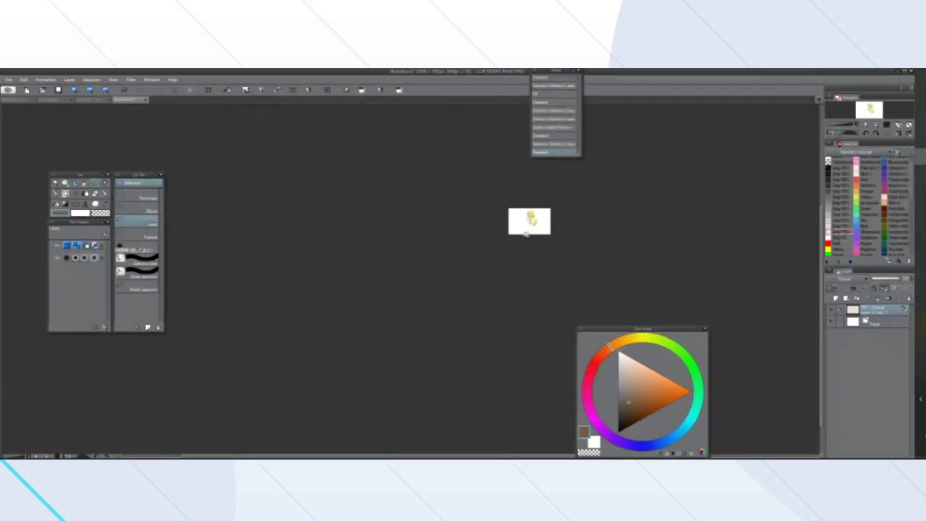
{"action": "scroll", "coordinate": [506, 238], "scroll_direction": "up", "scroll_amount": 6}
{"action": "scroll", "coordinate": [468, 282], "scroll_direction": "up", "scroll_amount": 1}
{"action": "scroll", "coordinate": [459, 287], "scroll_direction": "down", "scroll_amount": 6}
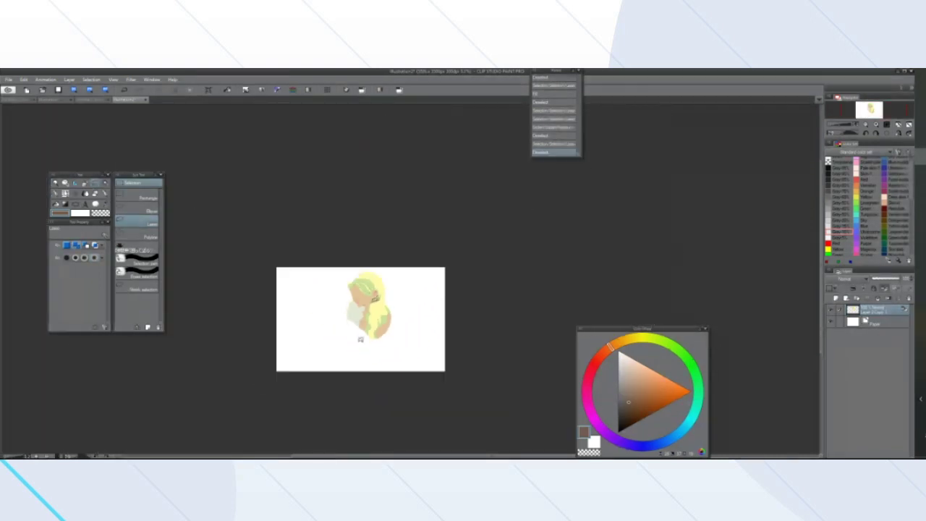
{"action": "scroll", "coordinate": [361, 336], "scroll_direction": "up", "scroll_amount": 5}
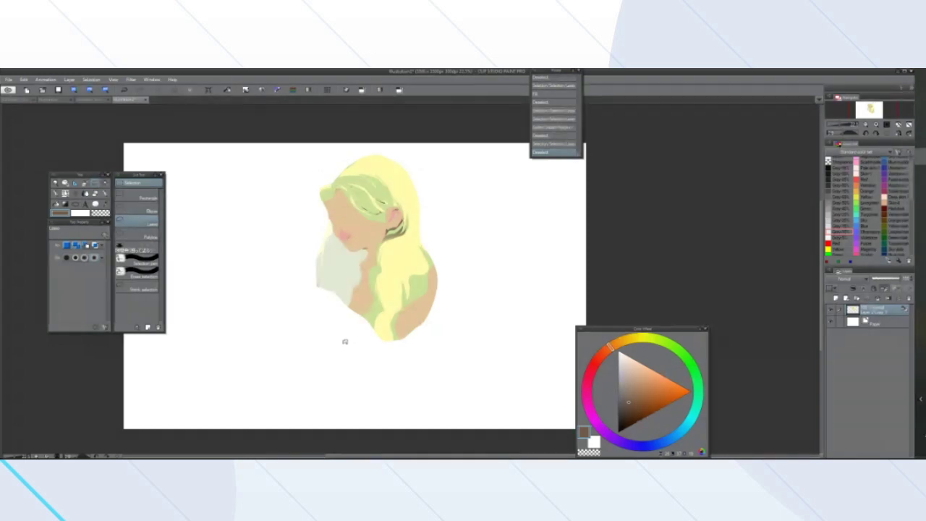
Trace a trial selection along the flow of the hair, discard it, and check the composition in mirrored and normal views
{"action": "mouse_move", "coordinate": [326, 181]}
{"action": "left_mouse_down"}
{"action": "mouse_move", "coordinate": [405, 170]}
{"action": "mouse_move", "coordinate": [425, 215]}
{"action": "mouse_move", "coordinate": [366, 288]}
{"action": "mouse_move", "coordinate": [418, 319]}
{"action": "mouse_move", "coordinate": [374, 283]}
{"action": "mouse_move", "coordinate": [426, 199]}
{"action": "mouse_move", "coordinate": [384, 174]}
{"action": "mouse_move", "coordinate": [330, 178]}
{"action": "mouse_move", "coordinate": [411, 185]}
{"action": "mouse_move", "coordinate": [411, 234]}
{"action": "mouse_move", "coordinate": [365, 271]}
{"action": "mouse_move", "coordinate": [403, 244]}
{"action": "mouse_move", "coordinate": [394, 179]}
{"action": "mouse_move", "coordinate": [329, 177]}
{"action": "mouse_move", "coordinate": [407, 205]}
{"action": "mouse_move", "coordinate": [381, 245]}
{"action": "mouse_move", "coordinate": [382, 295]}
{"action": "mouse_move", "coordinate": [419, 304]}
{"action": "left_mouse_up"}
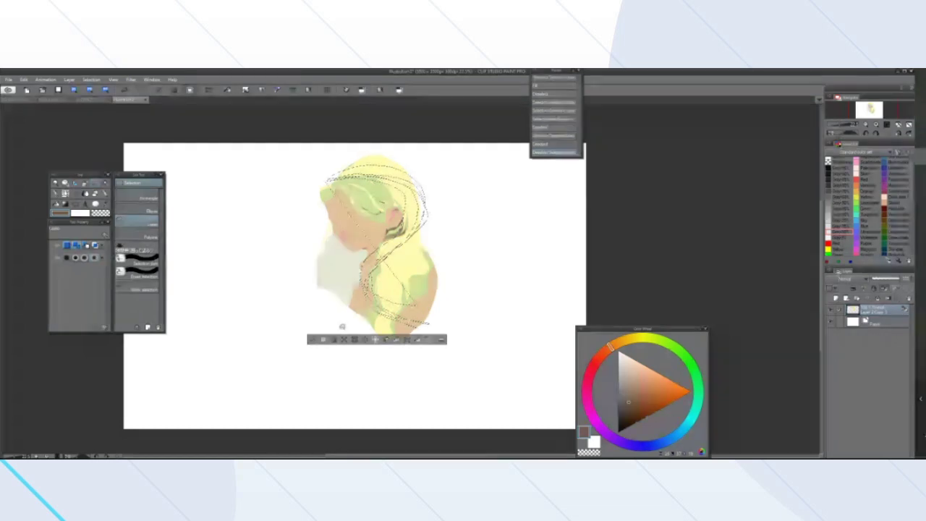
{"action": "left_click", "coordinate": [317, 338]}
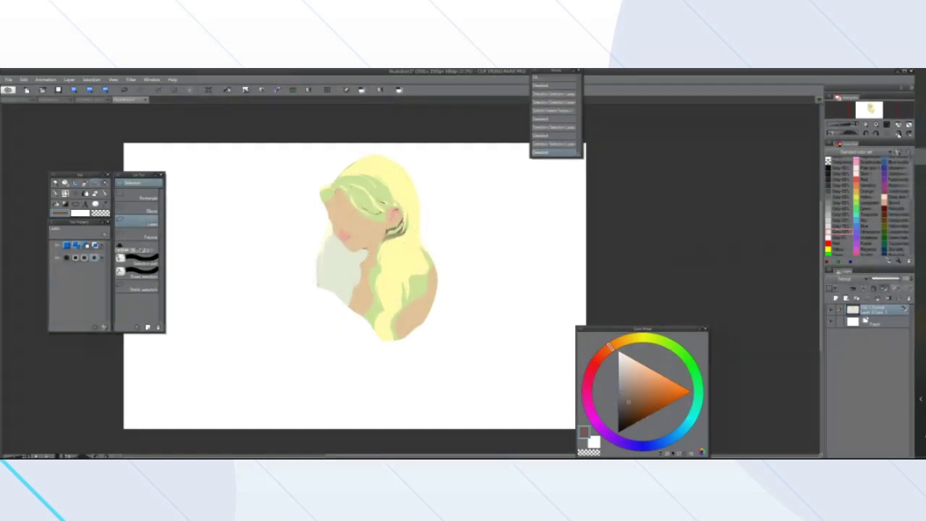
{"action": "left_click", "coordinate": [899, 135]}
{"action": "left_click", "coordinate": [899, 135]}
{"action": "scroll", "coordinate": [376, 195], "scroll_direction": "down", "scroll_amount": 2}
{"action": "scroll", "coordinate": [370, 194], "scroll_direction": "down", "scroll_amount": 2}
{"action": "scroll", "coordinate": [370, 195], "scroll_direction": "up", "scroll_amount": 4}
{"action": "scroll", "coordinate": [370, 230], "scroll_direction": "down", "scroll_amount": 2}
{"action": "scroll", "coordinate": [381, 203], "scroll_direction": "up", "scroll_amount": 2}
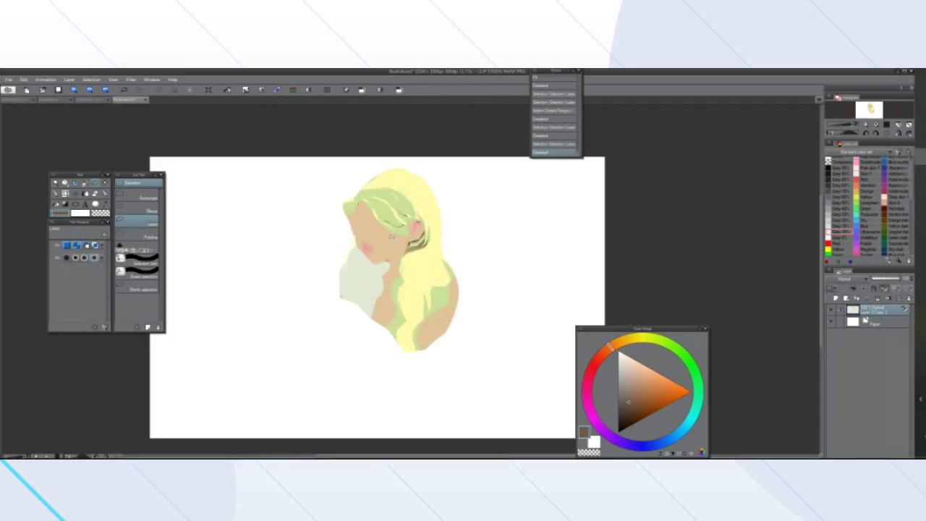
Fill a lassoed sweep of hair from the crown down over the neck and shoulder with the sampled pale yellow, then deselect
{"action": "mouse_move", "coordinate": [384, 170]}
{"action": "left_mouse_down"}
{"action": "mouse_move", "coordinate": [425, 180]}
{"action": "mouse_move", "coordinate": [442, 219]}
{"action": "mouse_move", "coordinate": [427, 252]}
{"action": "mouse_move", "coordinate": [395, 282]}
{"action": "mouse_move", "coordinate": [412, 329]}
{"action": "mouse_move", "coordinate": [377, 275]}
{"action": "mouse_move", "coordinate": [434, 240]}
{"action": "mouse_move", "coordinate": [365, 284]}
{"action": "mouse_move", "coordinate": [372, 316]}
{"action": "mouse_move", "coordinate": [395, 331]}
{"action": "mouse_move", "coordinate": [415, 319]}
{"action": "mouse_move", "coordinate": [398, 295]}
{"action": "mouse_move", "coordinate": [433, 243]}
{"action": "left_mouse_up"}
{"action": "right_click", "coordinate": [422, 285]}
{"action": "left_click", "coordinate": [440, 352]}
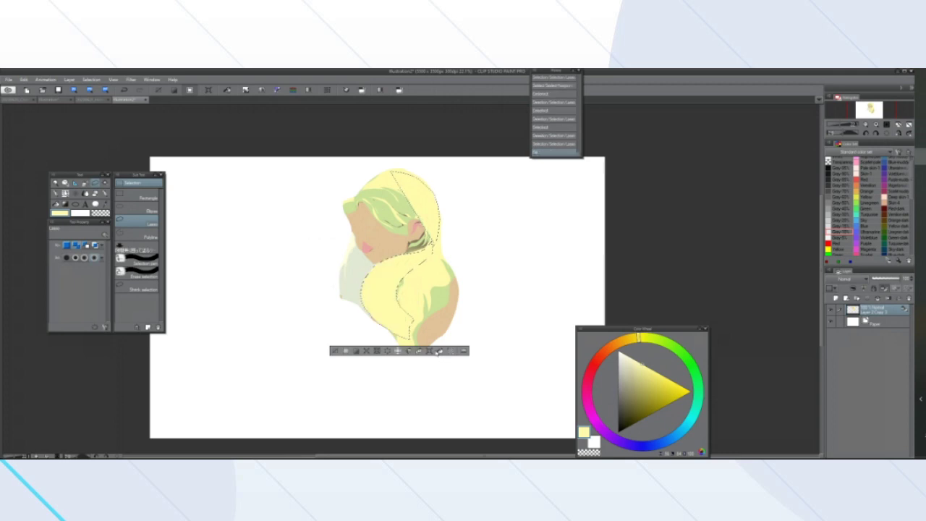
{"action": "left_click", "coordinate": [336, 351]}
{"action": "scroll", "coordinate": [334, 322], "scroll_direction": "down", "scroll_amount": 2}
{"action": "scroll", "coordinate": [309, 320], "scroll_direction": "up", "scroll_amount": 1}
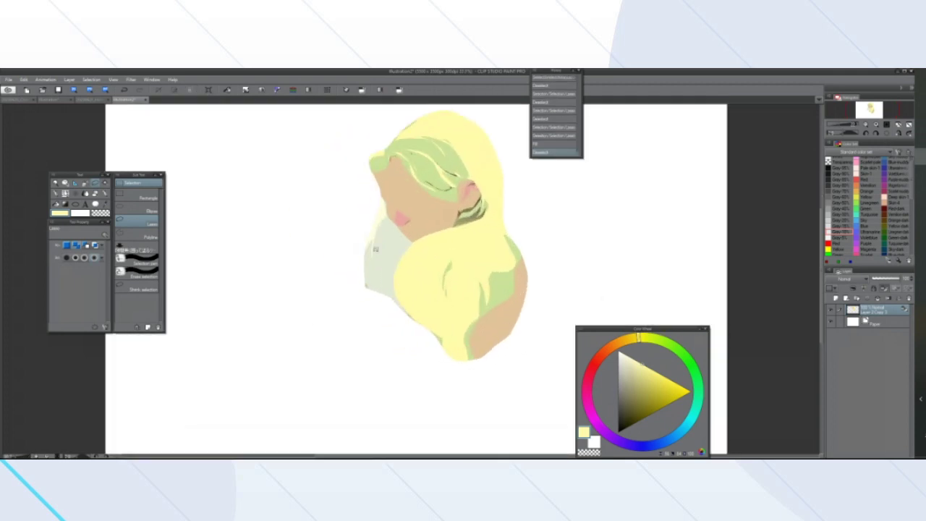
Fill a lassoed curve over the pale garment and along the lower edge of the hair with sampled pale grey-green, then deselect
{"action": "mouse_move", "coordinate": [383, 217]}
{"action": "left_mouse_down"}
{"action": "mouse_move", "coordinate": [333, 265]}
{"action": "mouse_move", "coordinate": [360, 296]}
{"action": "mouse_move", "coordinate": [448, 345]}
{"action": "mouse_move", "coordinate": [388, 290]}
{"action": "mouse_move", "coordinate": [385, 218]}
{"action": "left_mouse_up"}
{"action": "left_click", "coordinate": [396, 278], "text": "alt"}
{"action": "left_click", "coordinate": [427, 357]}
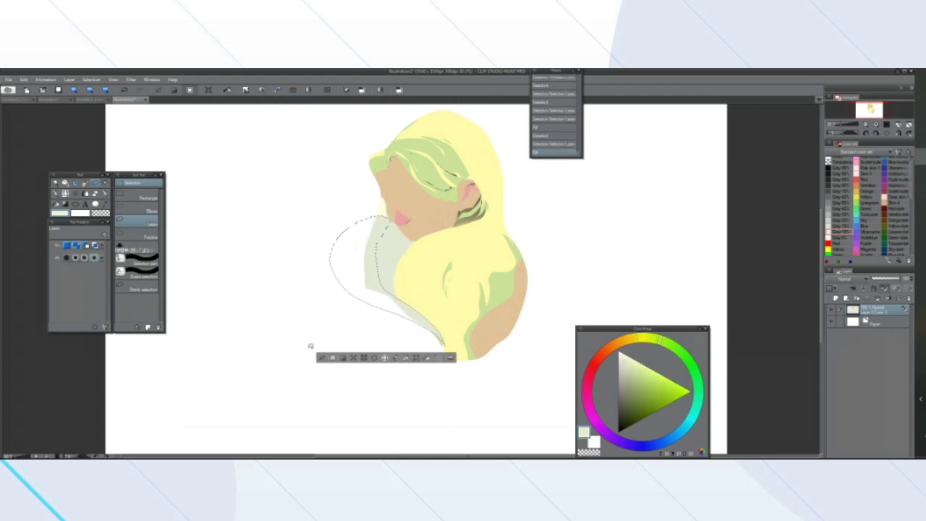
{"action": "left_click", "coordinate": [322, 358]}
{"action": "scroll", "coordinate": [308, 349], "scroll_direction": "down", "scroll_amount": 2}
{"action": "scroll", "coordinate": [308, 349], "scroll_direction": "up", "scroll_amount": 3}
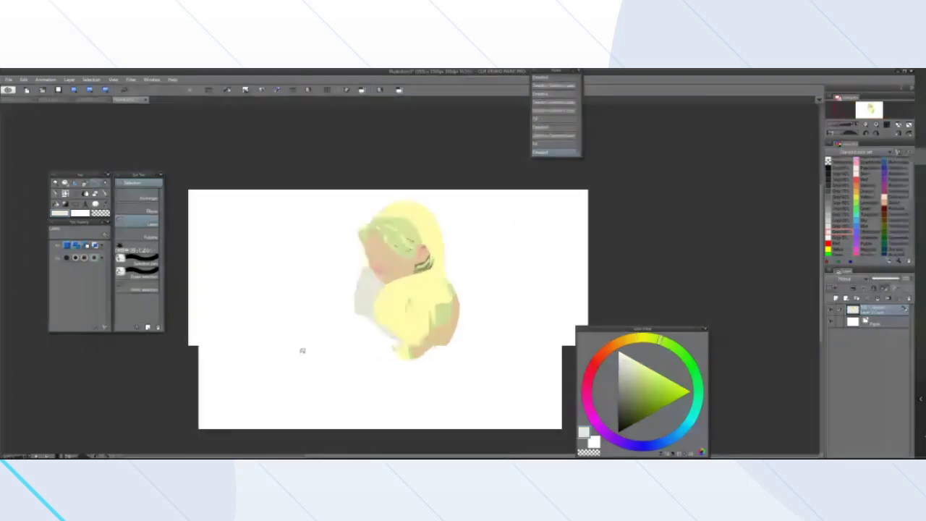
Lasso a thin shadow crescent from behind the ear to beneath the jaw, and sample the skin and yellow hair colours
{"action": "mouse_move", "coordinate": [424, 260]}
{"action": "left_mouse_down"}
{"action": "mouse_move", "coordinate": [464, 245]}
{"action": "mouse_move", "coordinate": [465, 205]}
{"action": "mouse_move", "coordinate": [472, 246]}
{"action": "mouse_move", "coordinate": [429, 257]}
{"action": "left_mouse_up"}
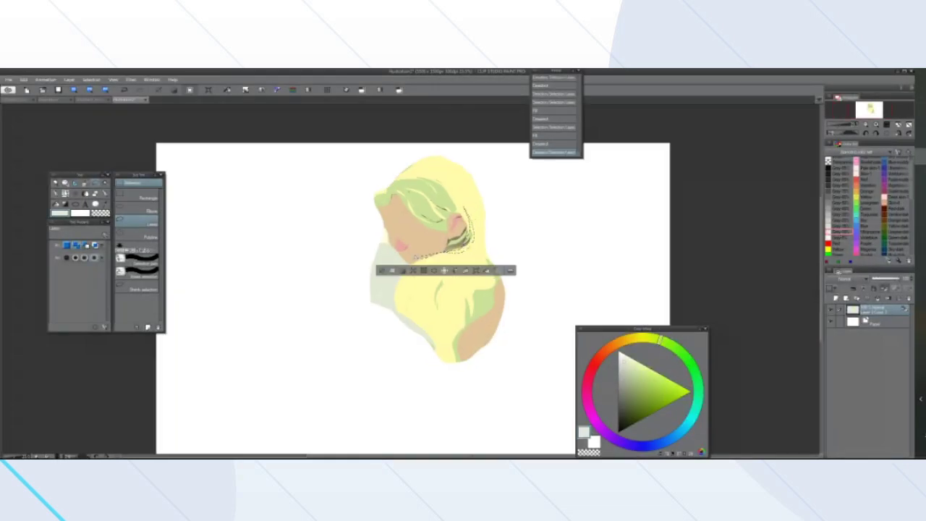
{"action": "scroll", "coordinate": [452, 193], "scroll_direction": "up", "scroll_amount": 2}
{"action": "scroll", "coordinate": [430, 289], "scroll_direction": "down", "scroll_amount": 3}
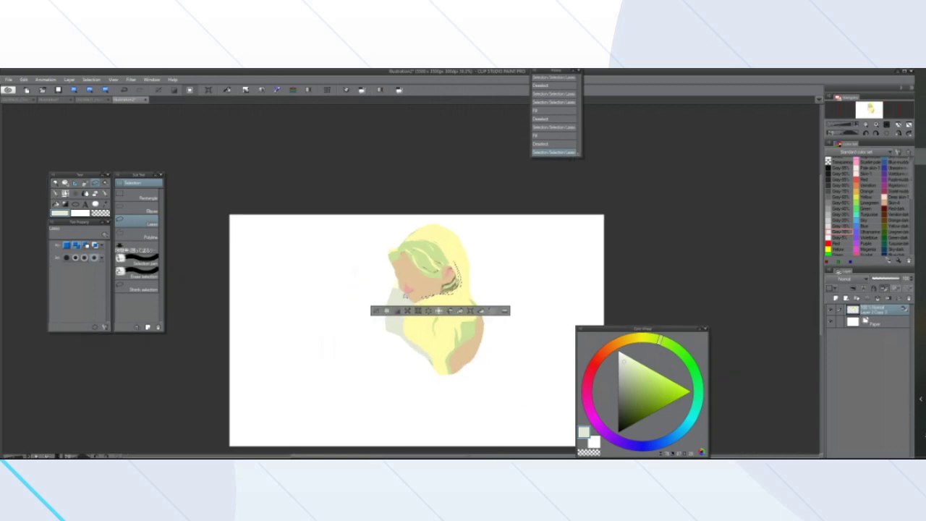
{"action": "scroll", "coordinate": [458, 253], "scroll_direction": "up", "scroll_amount": 3}
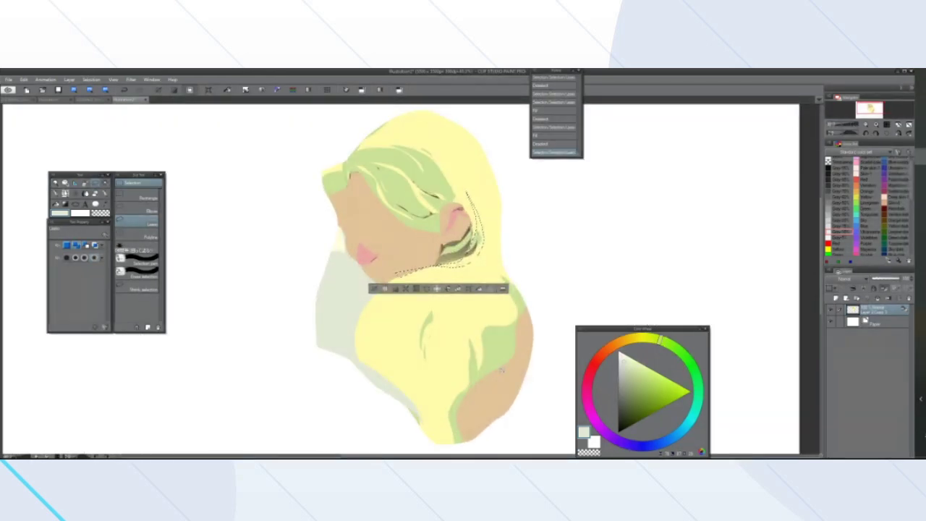
{"action": "left_click", "coordinate": [491, 391], "text": "alt"}
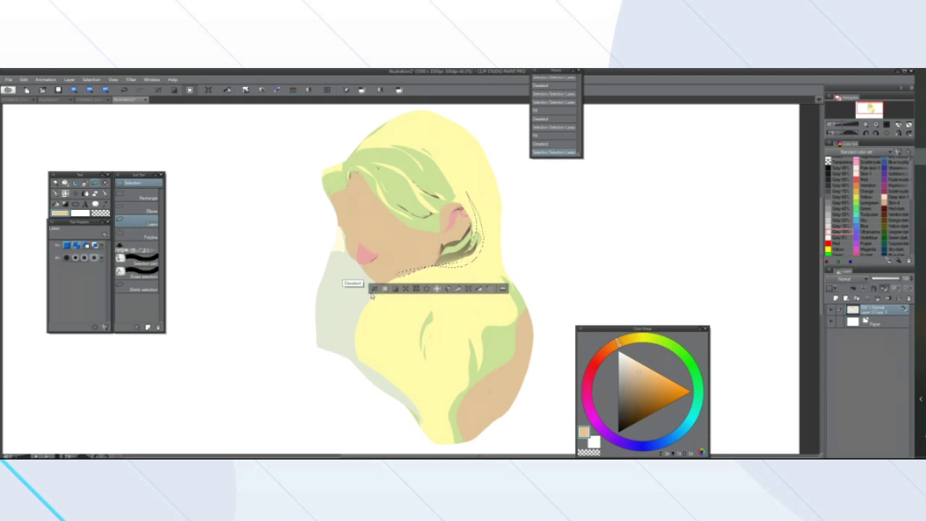
{"action": "left_click", "coordinate": [452, 161], "text": "alt"}
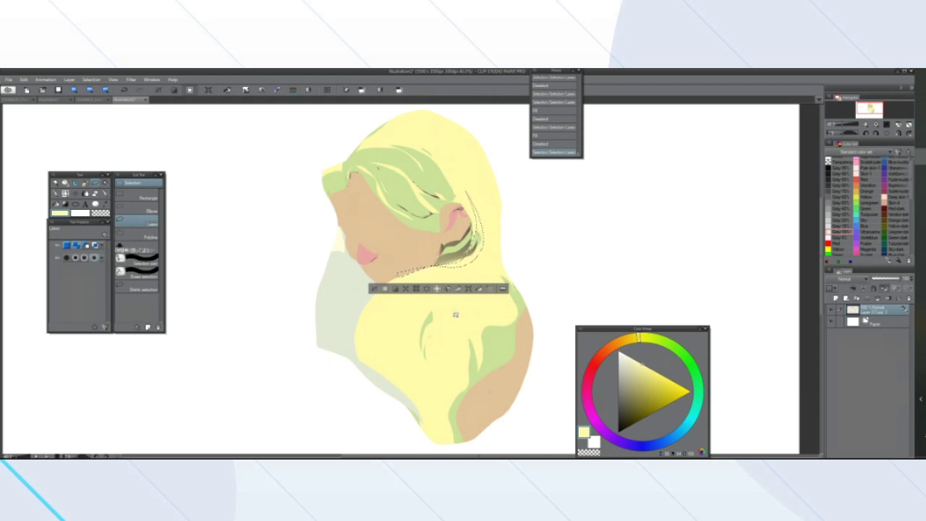
Darken the selected crescent behind the ear and under the jaw by adjusting its saturation and brightness, then deselect
{"action": "key", "text": "ctrl+u"}
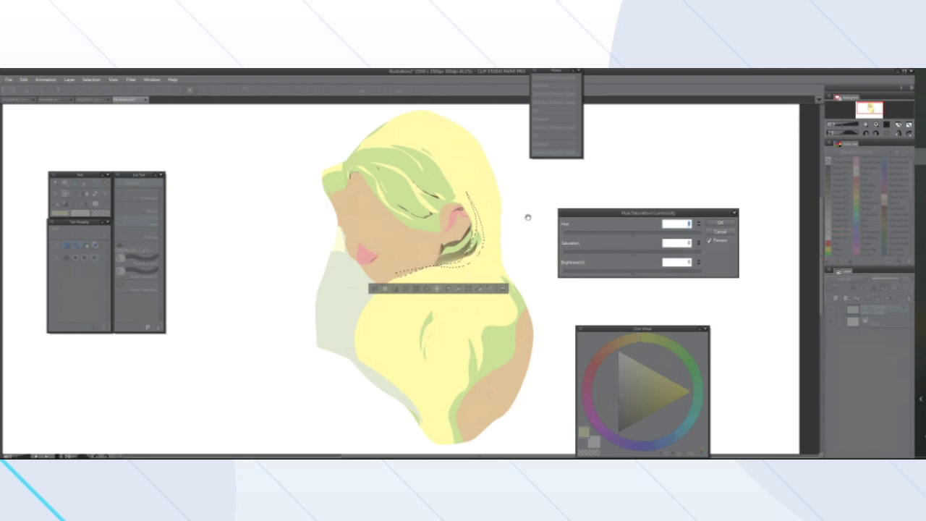
{"action": "left_click_drag", "start_coordinate": [626, 273], "coordinate": [610, 277]}
{"action": "left_click", "coordinate": [611, 255]}
{"action": "left_click", "coordinate": [617, 273]}
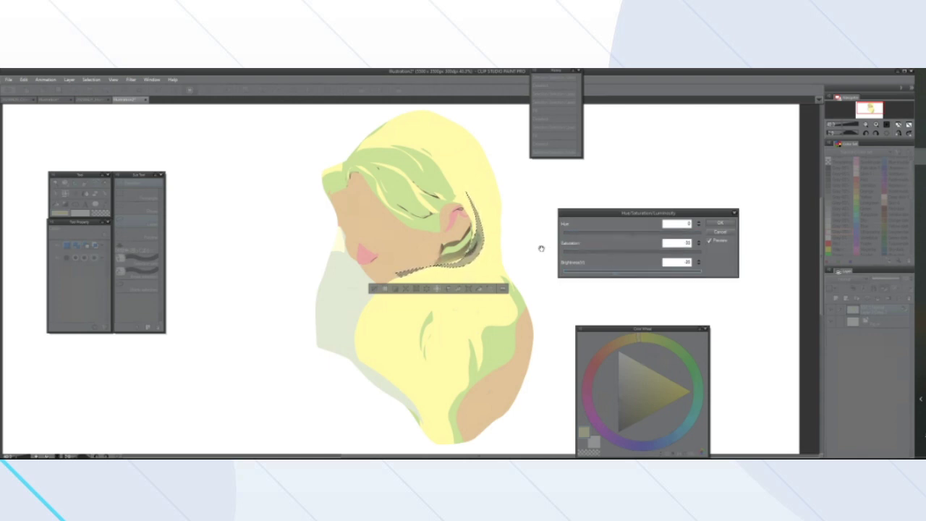
{"action": "left_click", "coordinate": [729, 225]}
{"action": "left_click", "coordinate": [375, 289]}
Mirror the canvas view, examine the figure at different scales, and briefly hide and reshow the painting layer
{"action": "left_click_drag", "start_coordinate": [388, 289], "coordinate": [413, 314]}
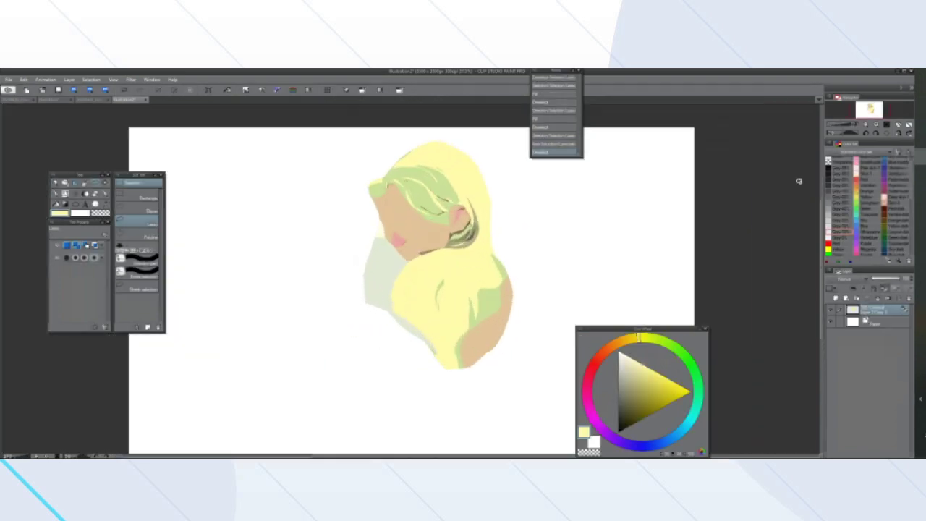
{"action": "left_click", "coordinate": [900, 134]}
{"action": "left_click_drag", "start_coordinate": [390, 254], "coordinate": [338, 257]}
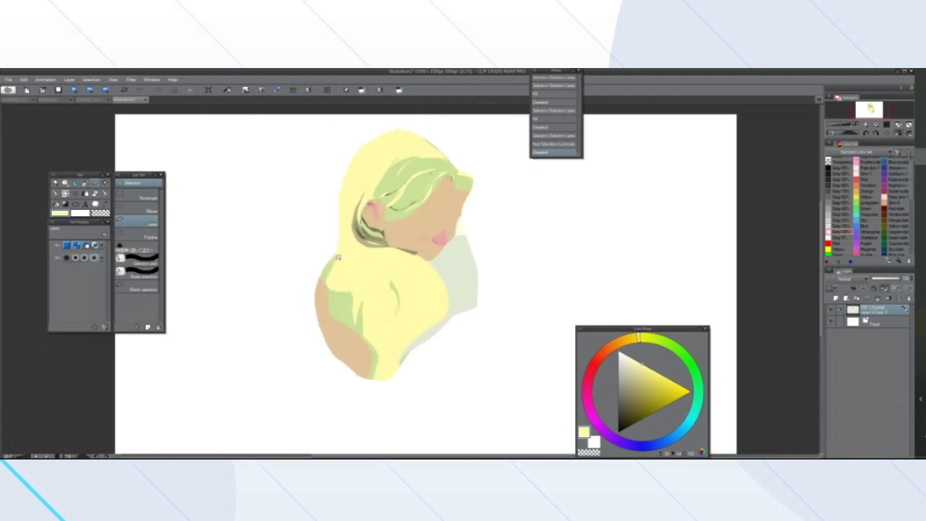
{"action": "scroll", "coordinate": [337, 257], "scroll_direction": "up", "scroll_amount": 1}
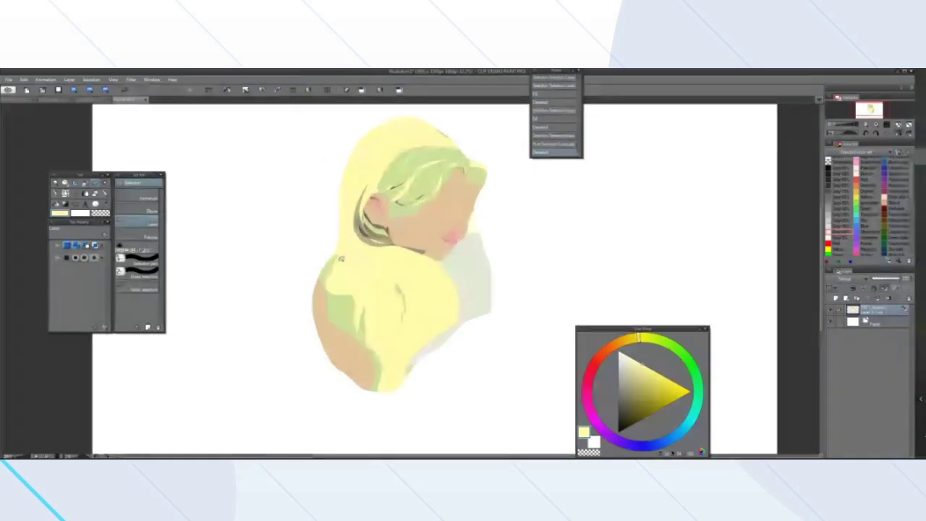
{"action": "scroll", "coordinate": [342, 259], "scroll_direction": "down", "scroll_amount": 1}
{"action": "scroll", "coordinate": [341, 258], "scroll_direction": "up", "scroll_amount": 1}
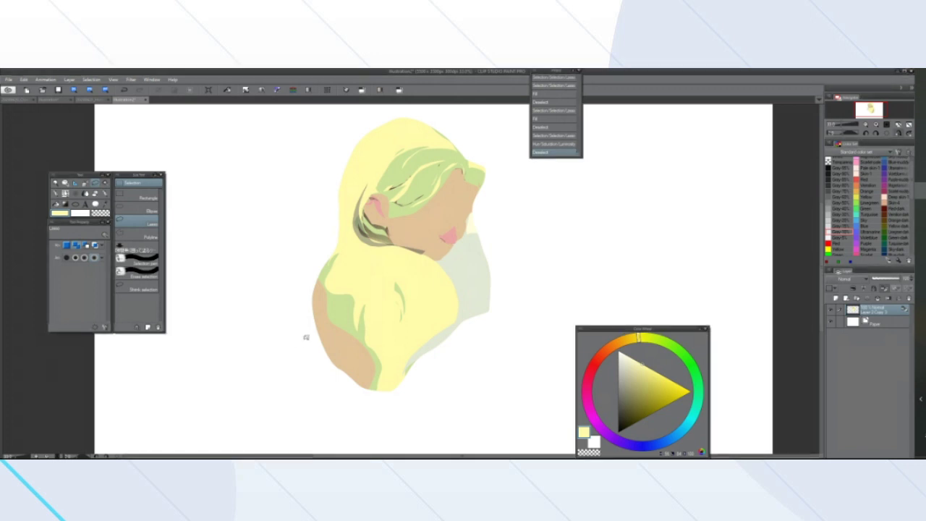
{"action": "scroll", "coordinate": [283, 338], "scroll_direction": "down", "scroll_amount": 1}
{"action": "scroll", "coordinate": [356, 311], "scroll_direction": "up", "scroll_amount": 1}
{"action": "scroll", "coordinate": [356, 303], "scroll_direction": "down", "scroll_amount": 1}
{"action": "scroll", "coordinate": [346, 304], "scroll_direction": "up", "scroll_amount": 2}
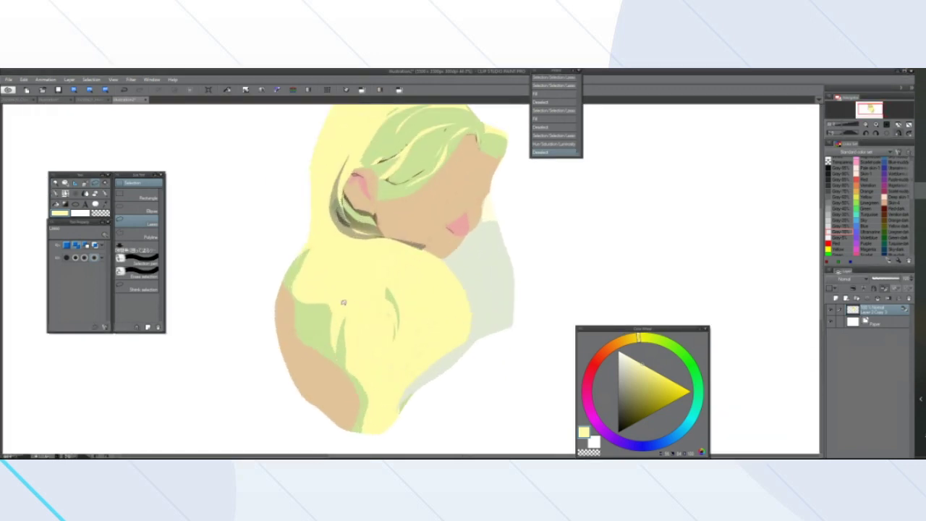
{"action": "scroll", "coordinate": [342, 302], "scroll_direction": "down", "scroll_amount": 3}
{"action": "scroll", "coordinate": [340, 271], "scroll_direction": "up", "scroll_amount": 2}
{"action": "scroll", "coordinate": [339, 268], "scroll_direction": "down", "scroll_amount": 1}
{"action": "scroll", "coordinate": [338, 253], "scroll_direction": "up", "scroll_amount": 1}
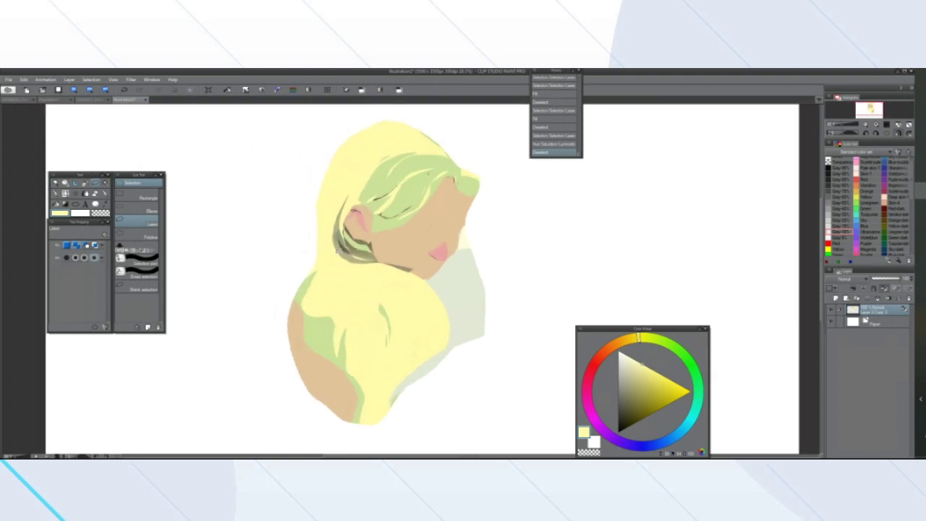
{"action": "left_click", "coordinate": [831, 310]}
{"action": "left_click", "coordinate": [831, 310]}
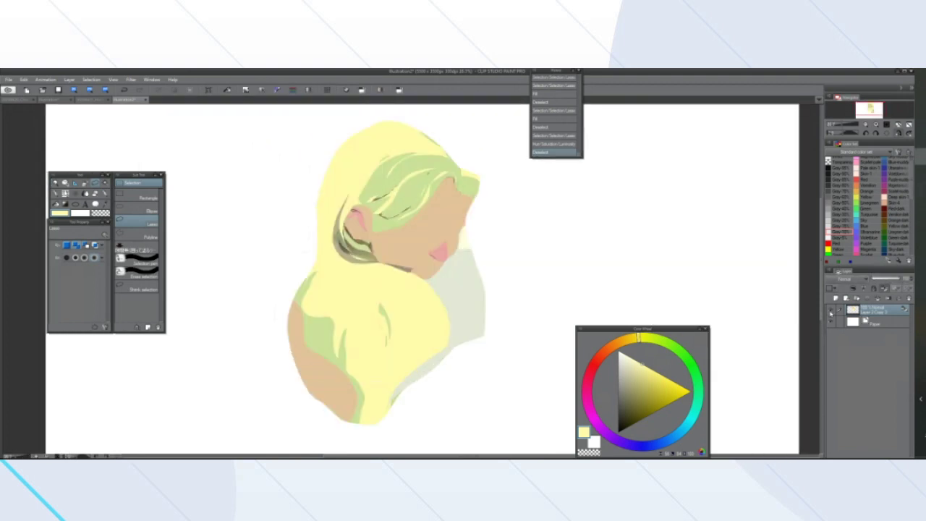
Switch to the "Heads from Shapes" homework sheet and examine the lasso lighting and refinement notes beside the finished head
{"action": "left_click", "coordinate": [91, 101]}
{"action": "scroll", "coordinate": [333, 257], "scroll_direction": "down", "scroll_amount": 2}
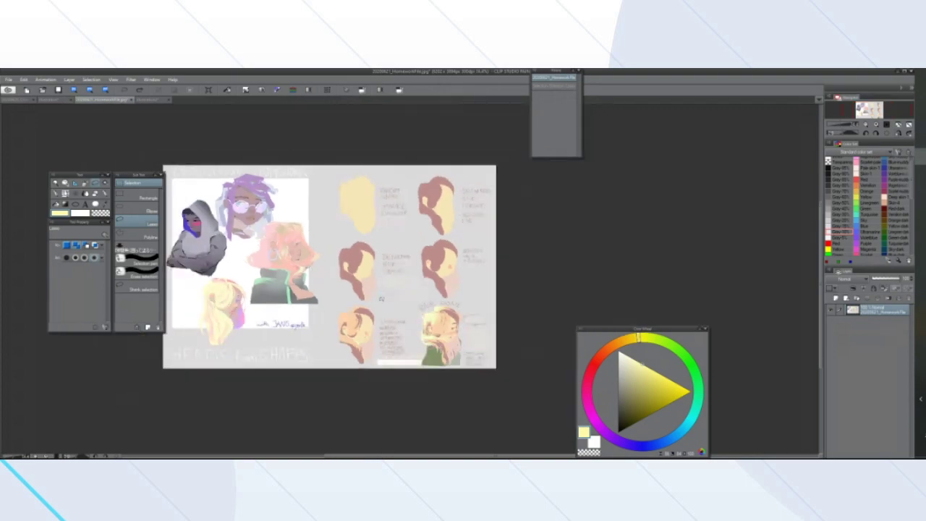
{"action": "scroll", "coordinate": [361, 279], "scroll_direction": "up", "scroll_amount": 2}
{"action": "scroll", "coordinate": [417, 370], "scroll_direction": "down", "scroll_amount": 2}
{"action": "scroll", "coordinate": [463, 401], "scroll_direction": "up", "scroll_amount": 4}
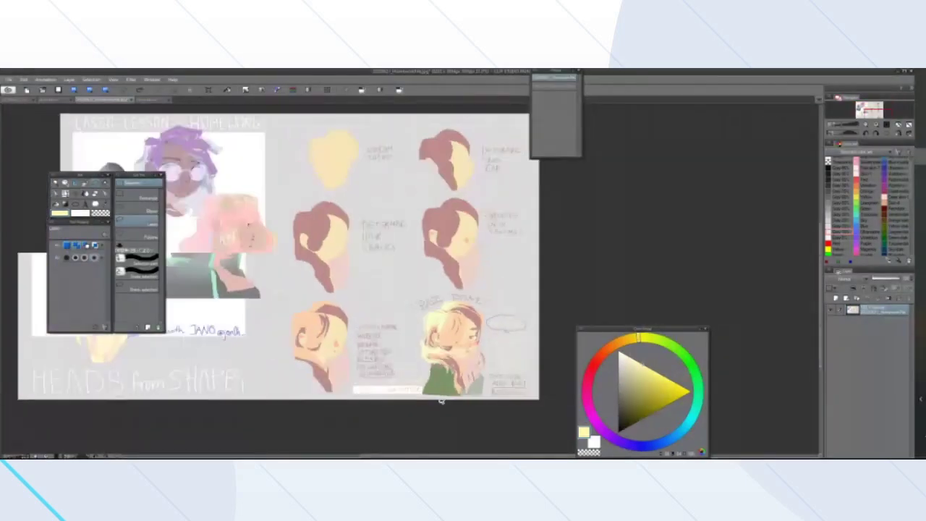
{"action": "scroll", "coordinate": [340, 384], "scroll_direction": "up", "scroll_amount": 2}
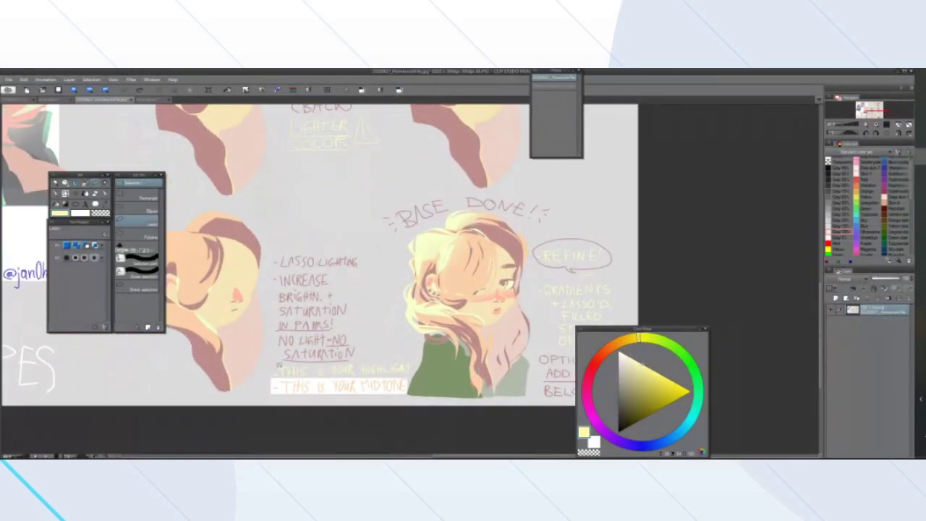
Lasso sample areas around the hair of the unfinished example head beside the lighting notes and clear the selections
{"action": "mouse_move", "coordinate": [348, 375]}
{"action": "left_mouse_down"}
{"action": "mouse_move", "coordinate": [348, 367]}
{"action": "mouse_move", "coordinate": [344, 386]}
{"action": "left_mouse_up"}
{"action": "left_click", "coordinate": [316, 387]}
{"action": "left_click", "coordinate": [310, 403]}
{"action": "mouse_move", "coordinate": [190, 237]}
{"action": "left_mouse_down"}
{"action": "mouse_move", "coordinate": [209, 311]}
{"action": "mouse_move", "coordinate": [197, 307]}
{"action": "left_mouse_up"}
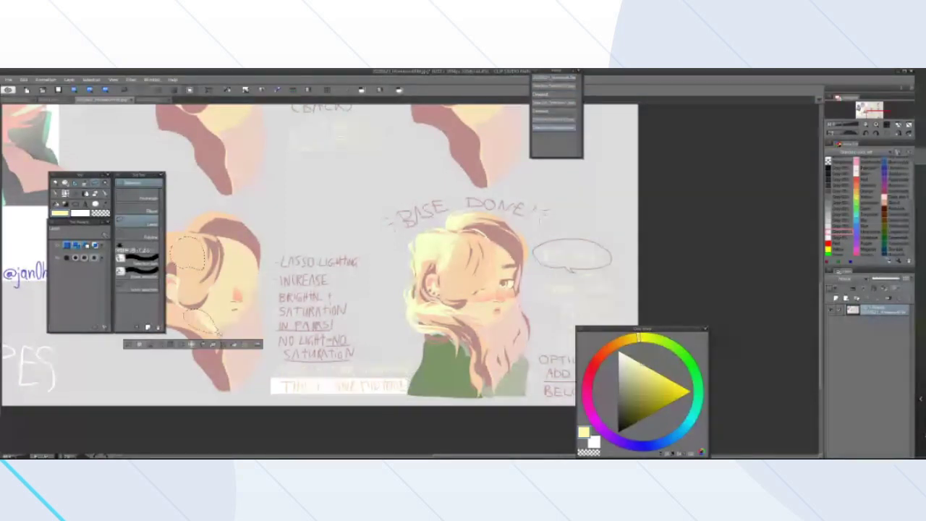
{"action": "left_click", "coordinate": [127, 344]}
Review the portrait stages on the example sheet and return to the portrait illustration
{"action": "scroll", "coordinate": [129, 346], "scroll_direction": "down", "scroll_amount": 3}
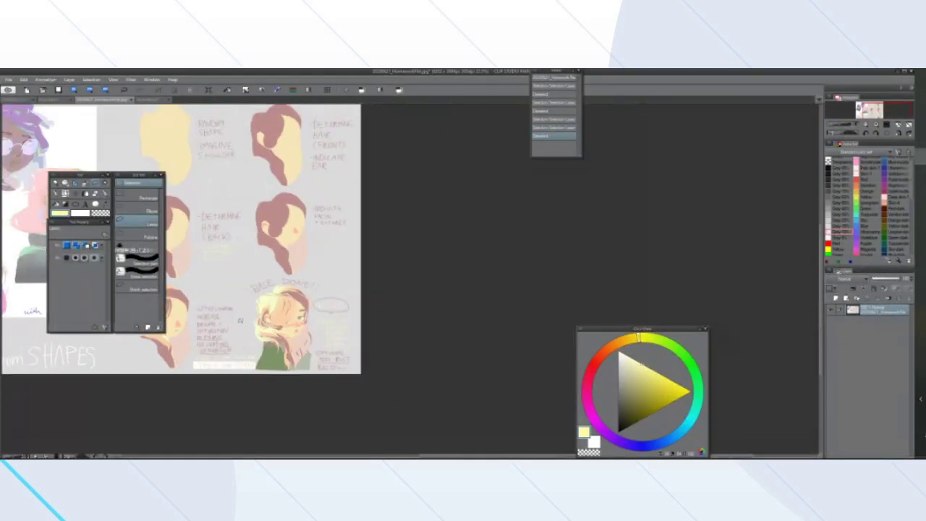
{"action": "scroll", "coordinate": [240, 321], "scroll_direction": "up", "scroll_amount": 1}
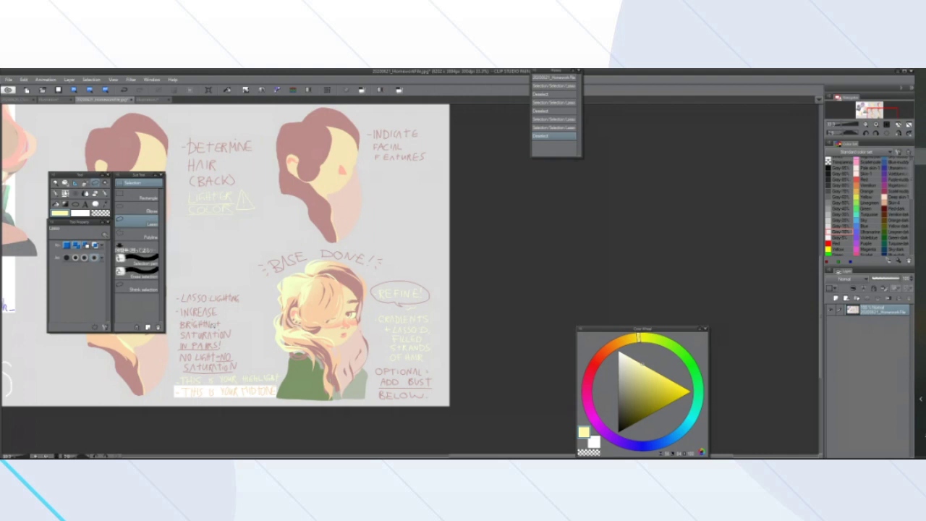
{"action": "scroll", "coordinate": [215, 322], "scroll_direction": "down", "scroll_amount": 5}
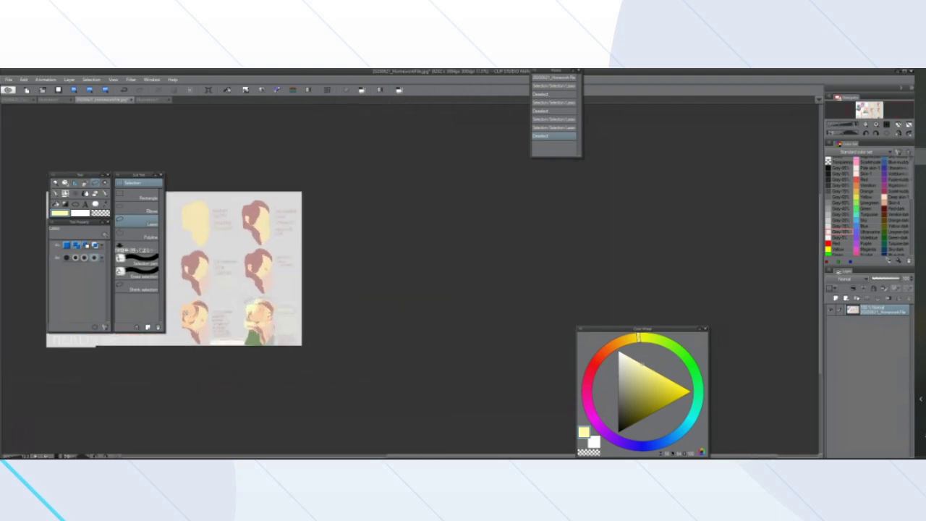
{"action": "scroll", "coordinate": [188, 314], "scroll_direction": "up", "scroll_amount": 3}
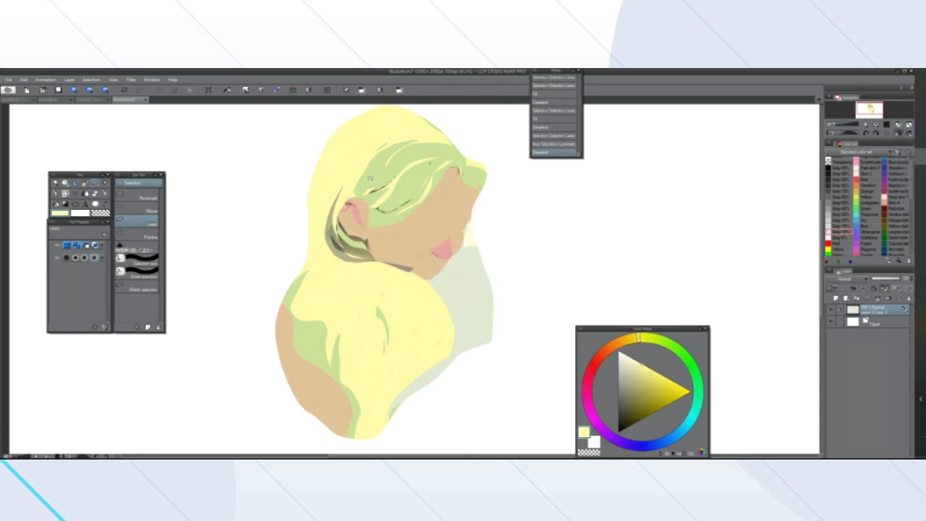
{"action": "scroll", "coordinate": [370, 178], "scroll_direction": "down", "scroll_amount": 3}
{"action": "scroll", "coordinate": [367, 138], "scroll_direction": "up", "scroll_amount": 2}
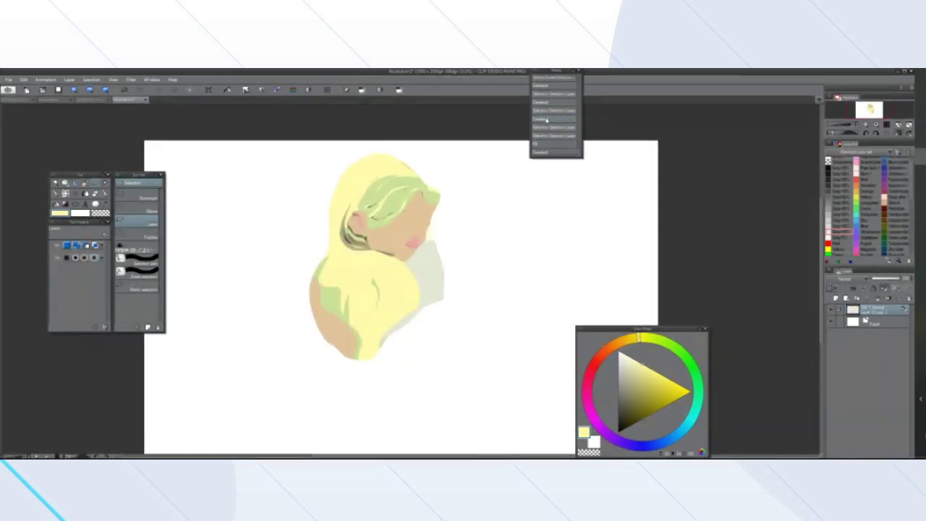
Revert the portrait to an earlier history state and flip the canvas view horizontally
{"action": "left_click", "coordinate": [547, 119]}
{"action": "scroll", "coordinate": [545, 142], "scroll_direction": "down", "scroll_amount": 1}
{"action": "scroll", "coordinate": [545, 142], "scroll_direction": "up", "scroll_amount": 1}
{"action": "left_click", "coordinate": [546, 127]}
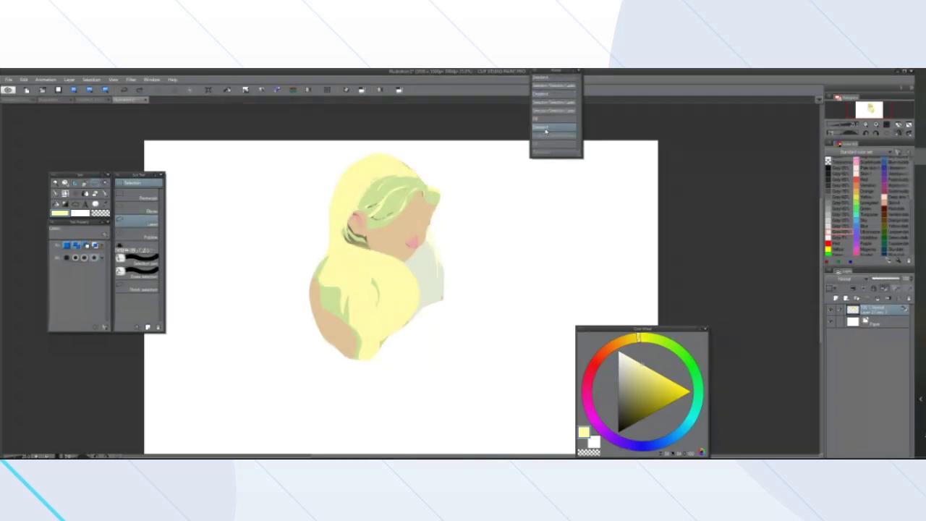
{"action": "left_click", "coordinate": [546, 95]}
{"action": "left_click", "coordinate": [898, 134]}
{"action": "scroll", "coordinate": [484, 246], "scroll_direction": "down", "scroll_amount": 2}
{"action": "scroll", "coordinate": [484, 245], "scroll_direction": "up", "scroll_amount": 3}
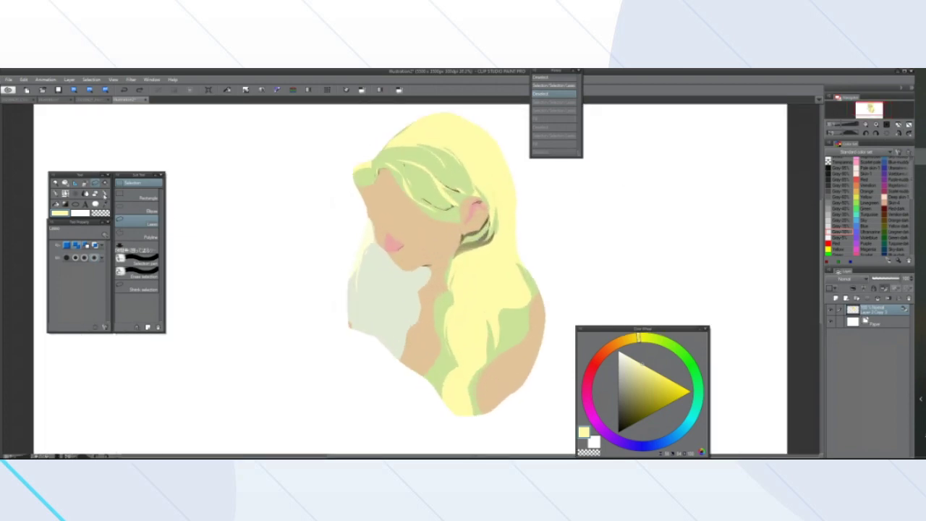
Switch to the paint brush and sample the dark brown shadow colour from the hair beneath the ear
{"action": "left_click", "coordinate": [103, 194]}
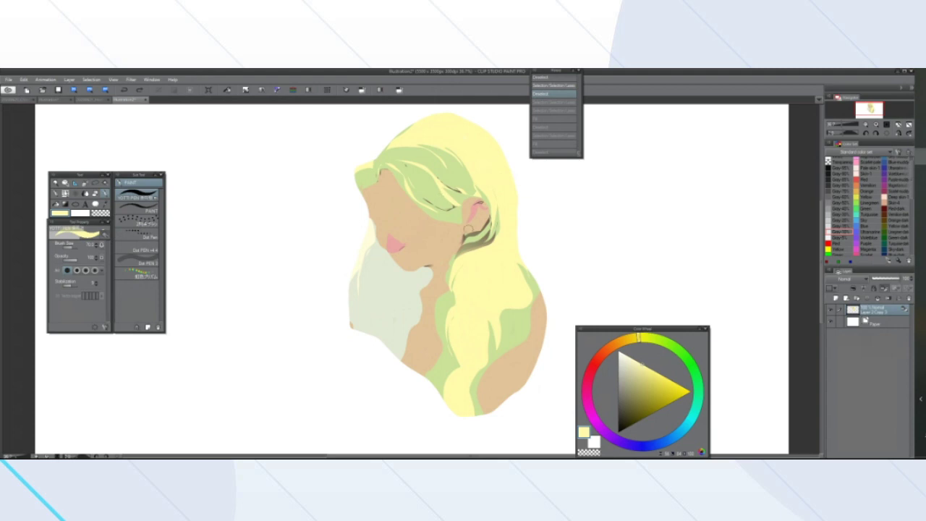
{"action": "left_click", "coordinate": [468, 229], "text": "alt"}
{"action": "left_click", "coordinate": [474, 231], "text": "alt"}
{"action": "scroll", "coordinate": [477, 172], "scroll_direction": "up", "scroll_amount": 2}
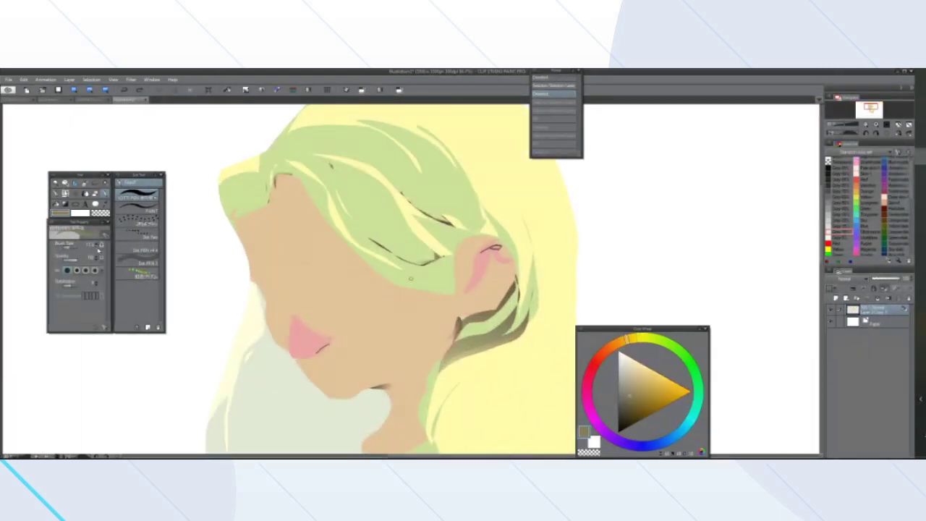
{"action": "scroll", "coordinate": [297, 275], "scroll_direction": "down", "scroll_amount": 1}
{"action": "scroll", "coordinate": [492, 195], "scroll_direction": "up", "scroll_amount": 1}
{"action": "scroll", "coordinate": [383, 173], "scroll_direction": "down", "scroll_amount": 2}
{"action": "scroll", "coordinate": [336, 195], "scroll_direction": "down", "scroll_amount": 2}
{"action": "scroll", "coordinate": [336, 196], "scroll_direction": "up", "scroll_amount": 2}
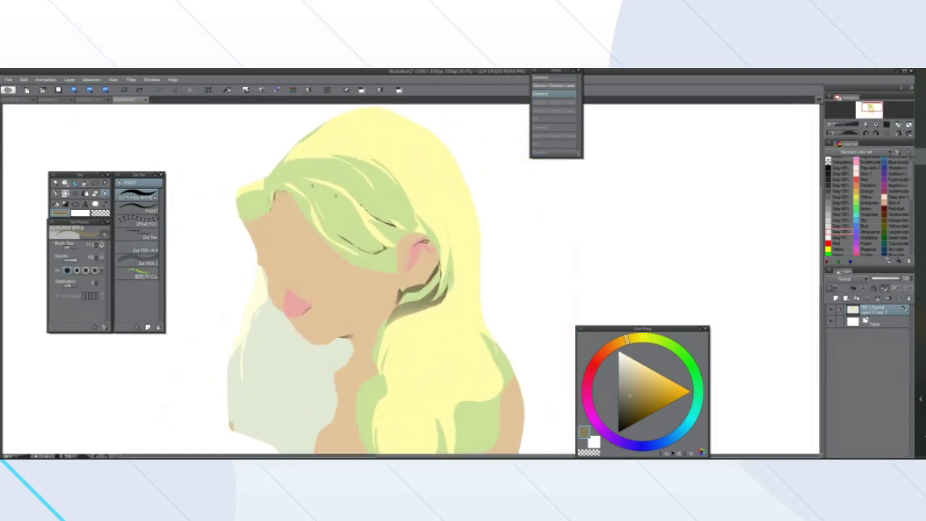
{"action": "scroll", "coordinate": [336, 196], "scroll_direction": "up", "scroll_amount": 1}
Lasso and fill two dark brown shadow shapes under the hairline at the forehead, clearing each selection
{"action": "left_click", "coordinate": [95, 182]}
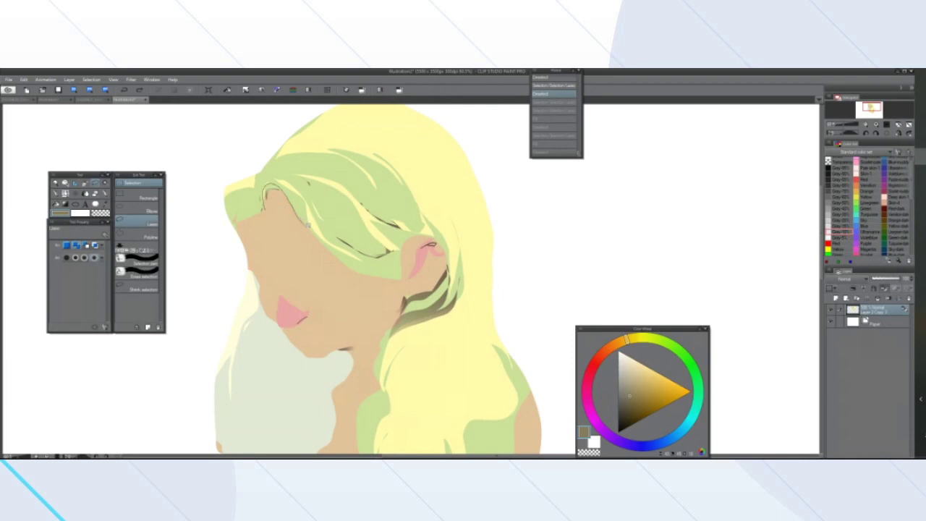
{"action": "mouse_move", "coordinate": [271, 208]}
{"action": "left_mouse_down"}
{"action": "mouse_move", "coordinate": [234, 215]}
{"action": "mouse_move", "coordinate": [251, 210]}
{"action": "left_mouse_up"}
{"action": "left_click", "coordinate": [325, 244]}
{"action": "left_click", "coordinate": [220, 243]}
{"action": "left_click", "coordinate": [286, 239]}
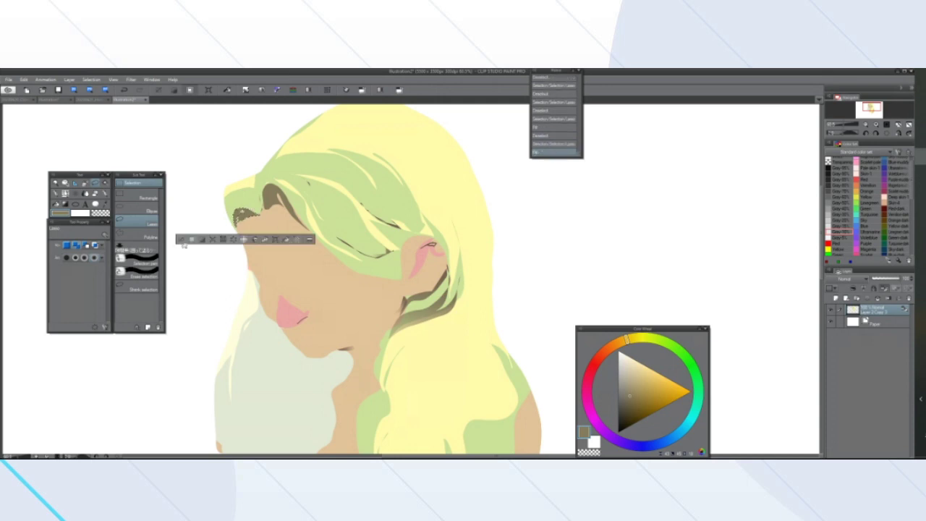
{"action": "left_click", "coordinate": [181, 239]}
{"action": "scroll", "coordinate": [243, 290], "scroll_direction": "down", "scroll_amount": 3}
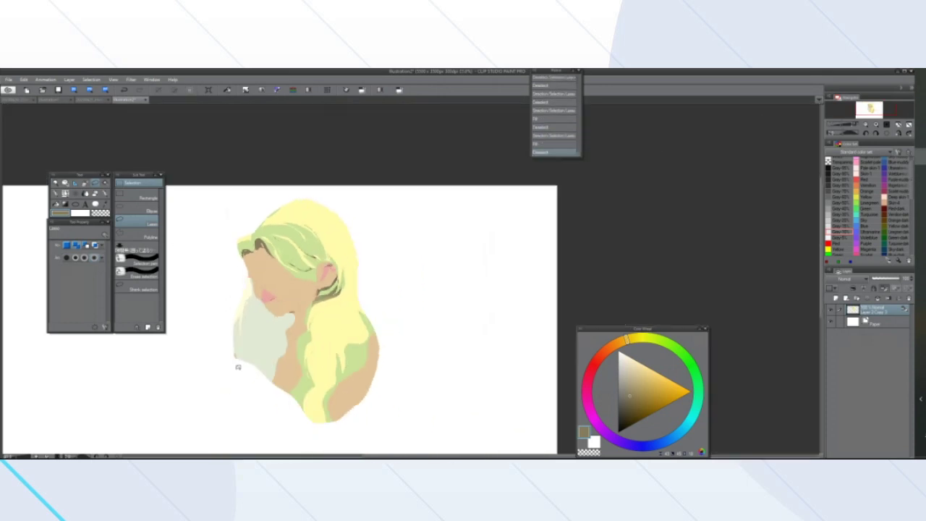
Lasso two small strand shapes on the hair over the shoulder and fill them with dark brown
{"action": "scroll", "coordinate": [253, 347], "scroll_direction": "up", "scroll_amount": 3}
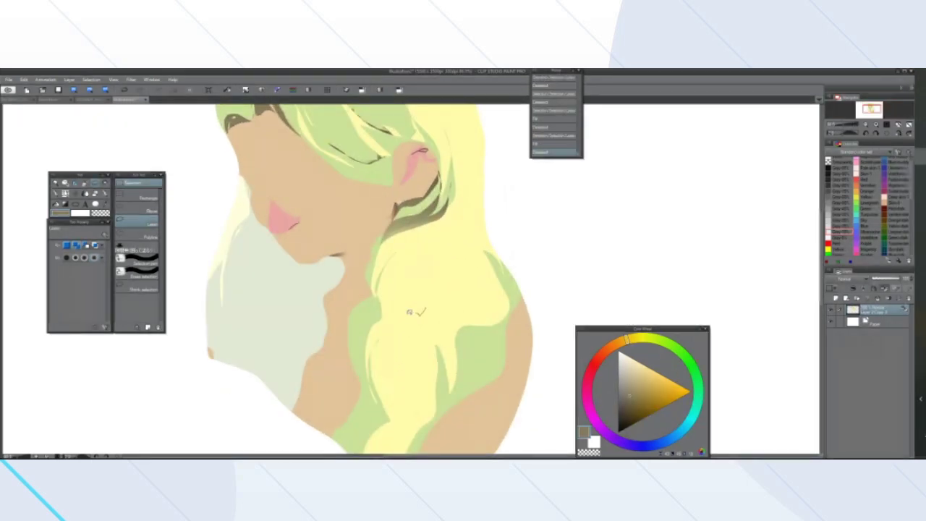
{"action": "left_click_drag", "start_coordinate": [421, 311], "coordinate": [434, 313]}
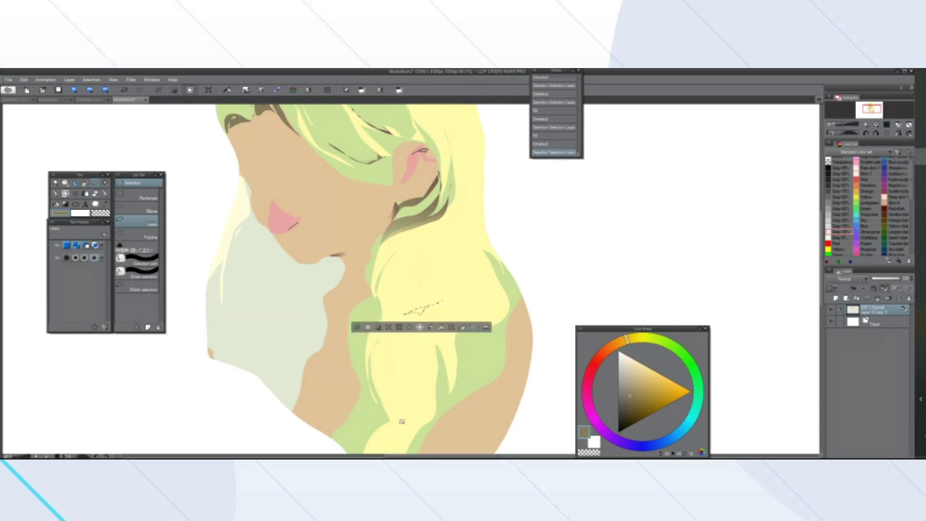
{"action": "mouse_move", "coordinate": [416, 409]}
{"action": "left_mouse_down"}
{"action": "mouse_move", "coordinate": [393, 422]}
{"action": "mouse_move", "coordinate": [398, 411]}
{"action": "mouse_move", "coordinate": [413, 412]}
{"action": "left_mouse_up"}
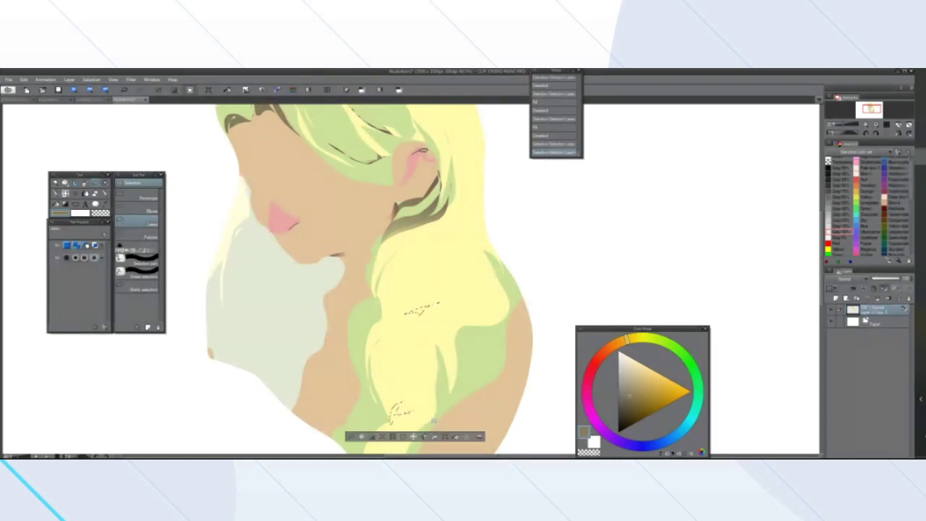
{"action": "left_click", "coordinate": [456, 437]}
{"action": "left_click", "coordinate": [351, 436]}
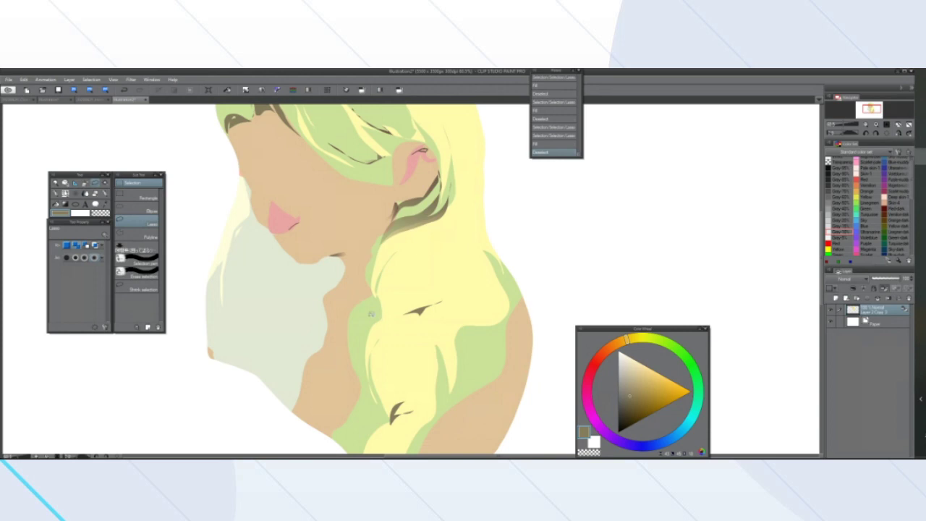
Lasso and fill two curved dark brown shadow strands, one at the hair's neck-side edge and one below the ear
{"action": "mouse_move", "coordinate": [376, 310]}
{"action": "left_mouse_down"}
{"action": "mouse_move", "coordinate": [407, 330]}
{"action": "mouse_move", "coordinate": [377, 304]}
{"action": "left_mouse_up"}
{"action": "left_click", "coordinate": [433, 344]}
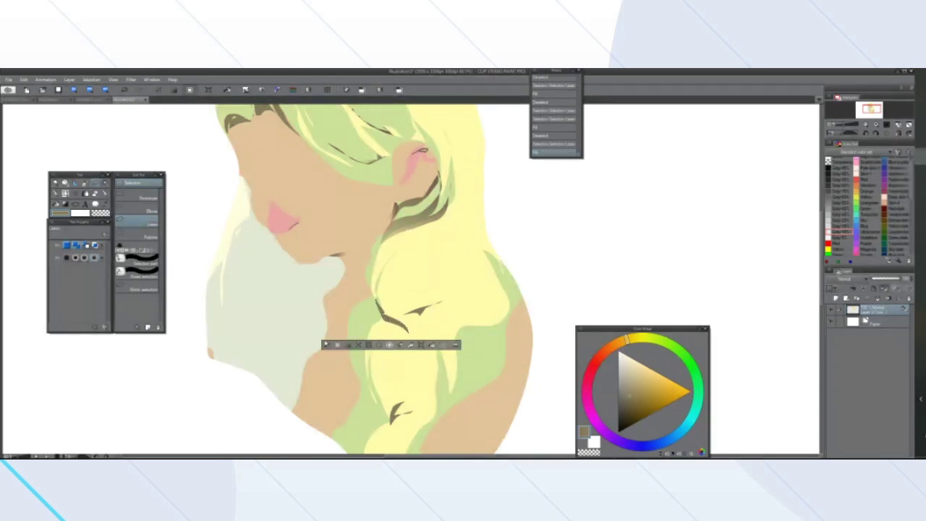
{"action": "key", "text": "ctrl+d"}
{"action": "mouse_move", "coordinate": [437, 224]}
{"action": "left_mouse_down"}
{"action": "mouse_move", "coordinate": [439, 252]}
{"action": "mouse_move", "coordinate": [425, 257]}
{"action": "mouse_move", "coordinate": [440, 246]}
{"action": "mouse_move", "coordinate": [436, 216]}
{"action": "left_mouse_up"}
{"action": "left_click", "coordinate": [466, 273]}
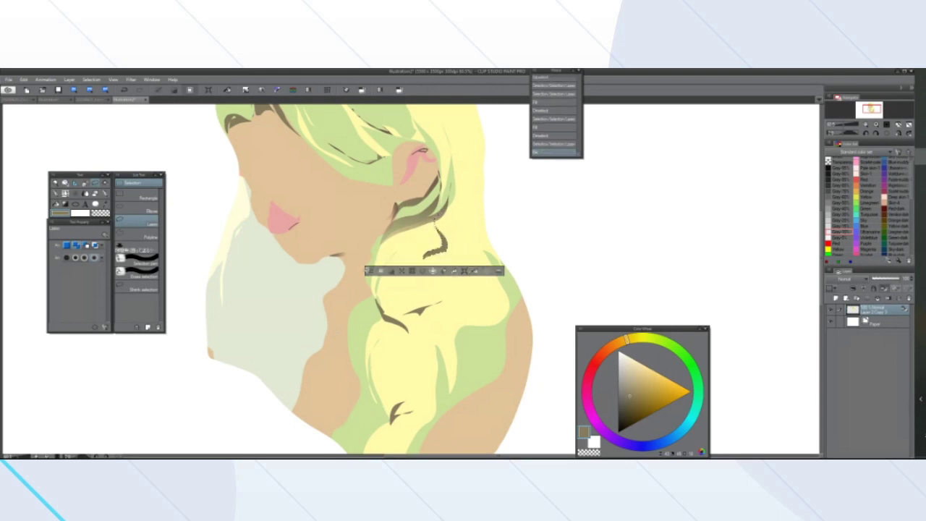
{"action": "left_click", "coordinate": [369, 270]}
{"action": "scroll", "coordinate": [360, 271], "scroll_direction": "down", "scroll_amount": 3}
{"action": "scroll", "coordinate": [312, 361], "scroll_direction": "up", "scroll_amount": 2}
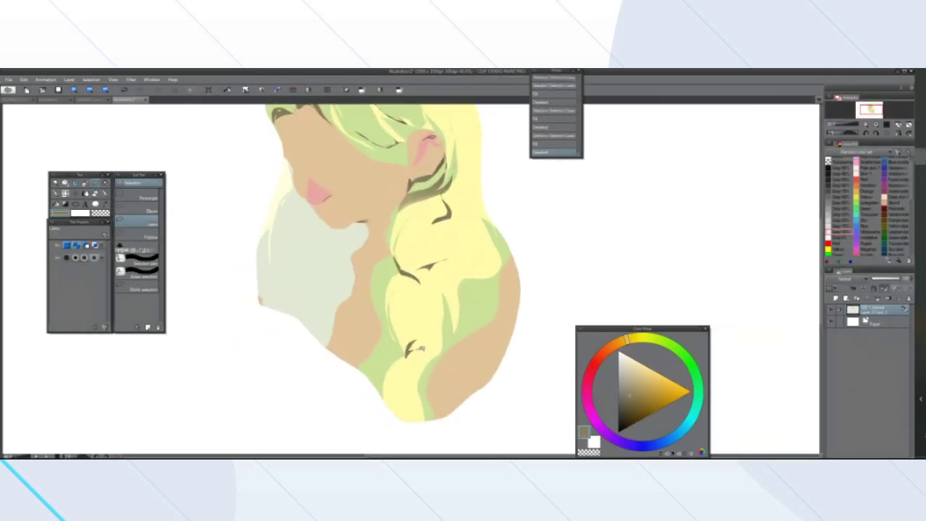
Sample the hair's light green and fill a lassoed shadow shape at the lower end of the hair with it
{"action": "right_click", "coordinate": [447, 341]}
{"action": "left_click_drag", "start_coordinate": [447, 345], "coordinate": [461, 380]}
{"action": "mouse_move", "coordinate": [417, 405]}
{"action": "left_mouse_down"}
{"action": "mouse_move", "coordinate": [402, 388]}
{"action": "mouse_move", "coordinate": [448, 342]}
{"action": "left_mouse_up"}
{"action": "left_click", "coordinate": [470, 428]}
{"action": "left_click", "coordinate": [363, 428]}
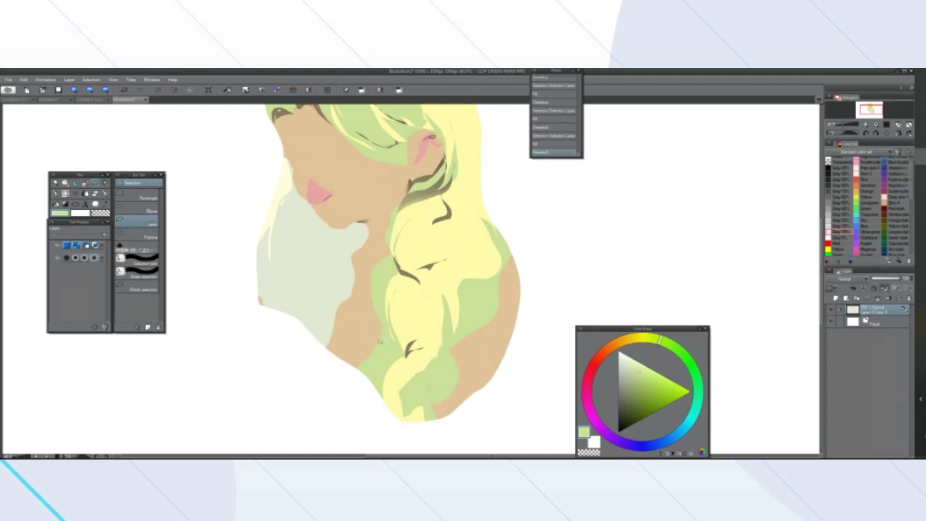
Sample the pale yellow hair colour and fill two lassoed highlight shapes around the lowest curl
{"action": "right_click", "coordinate": [412, 367]}
{"action": "mouse_move", "coordinate": [435, 352]}
{"action": "left_mouse_down"}
{"action": "mouse_move", "coordinate": [416, 383]}
{"action": "mouse_move", "coordinate": [431, 355]}
{"action": "mouse_move", "coordinate": [392, 357]}
{"action": "mouse_move", "coordinate": [386, 345]}
{"action": "mouse_move", "coordinate": [368, 361]}
{"action": "mouse_move", "coordinate": [393, 358]}
{"action": "left_mouse_up"}
{"action": "left_click", "coordinate": [469, 400]}
{"action": "left_click", "coordinate": [364, 401]}
{"action": "left_click", "coordinate": [424, 387]}
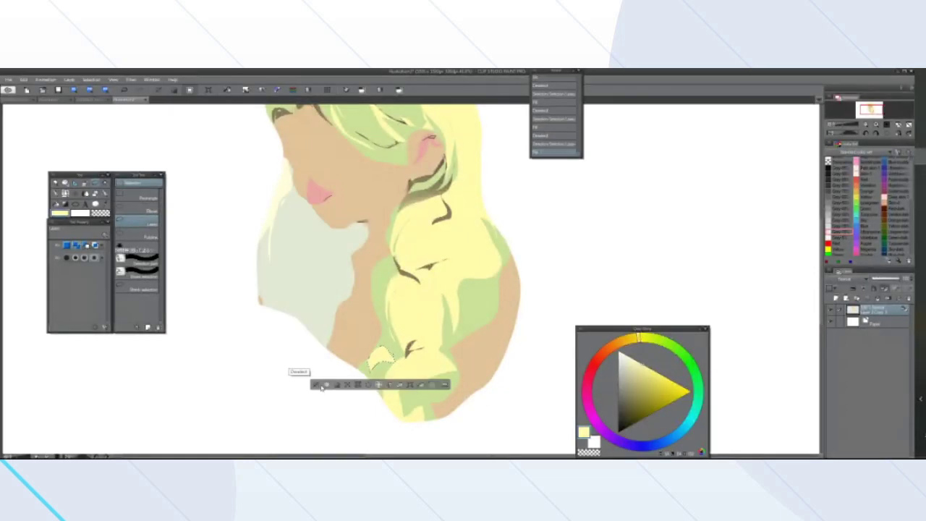
{"action": "left_click", "coordinate": [319, 387]}
Sample light green and fill two lassoed shadow shapes along the neck-side edge of the middle lock
{"action": "left_click", "coordinate": [383, 308], "text": "alt"}
{"action": "mouse_move", "coordinate": [380, 278]}
{"action": "left_mouse_down"}
{"action": "mouse_move", "coordinate": [364, 306]}
{"action": "mouse_move", "coordinate": [392, 344]}
{"action": "left_mouse_up"}
{"action": "left_click", "coordinate": [412, 359]}
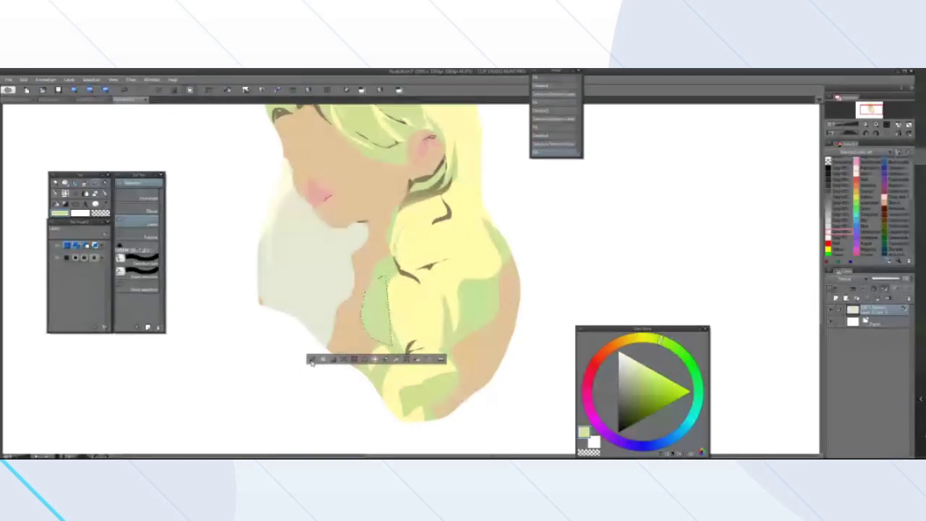
{"action": "left_click", "coordinate": [314, 358]}
{"action": "mouse_move", "coordinate": [394, 259]}
{"action": "left_mouse_down"}
{"action": "mouse_move", "coordinate": [424, 285]}
{"action": "mouse_move", "coordinate": [403, 285]}
{"action": "mouse_move", "coordinate": [398, 308]}
{"action": "mouse_move", "coordinate": [387, 274]}
{"action": "left_mouse_up"}
{"action": "left_click", "coordinate": [443, 325]}
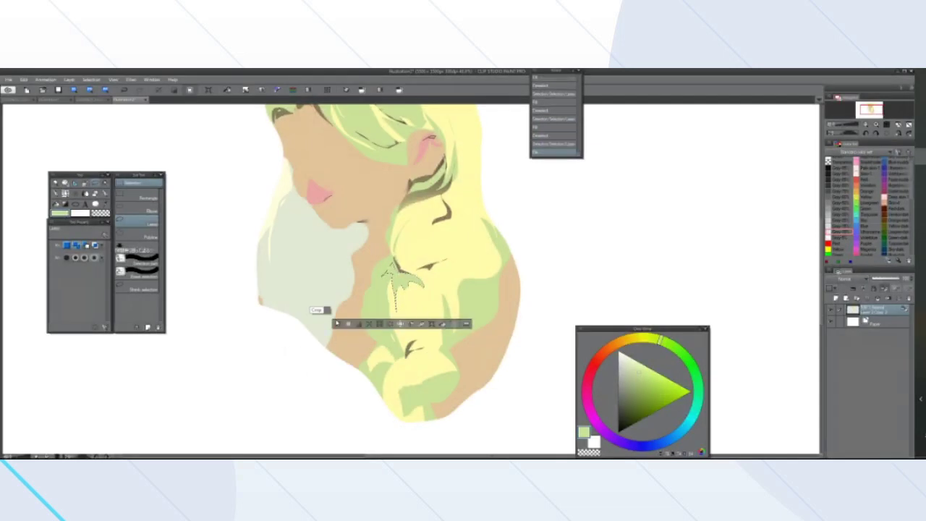
{"action": "left_click", "coordinate": [340, 319]}
Sample pale yellow and fill a large rounded lasso shape over the middle lock of hair
{"action": "left_click", "coordinate": [435, 236], "text": "alt"}
{"action": "mouse_move", "coordinate": [476, 287]}
{"action": "left_mouse_down"}
{"action": "mouse_move", "coordinate": [407, 300]}
{"action": "mouse_move", "coordinate": [410, 335]}
{"action": "mouse_move", "coordinate": [438, 340]}
{"action": "mouse_move", "coordinate": [472, 327]}
{"action": "mouse_move", "coordinate": [487, 307]}
{"action": "mouse_move", "coordinate": [472, 292]}
{"action": "left_mouse_up"}
{"action": "left_click", "coordinate": [482, 352]}
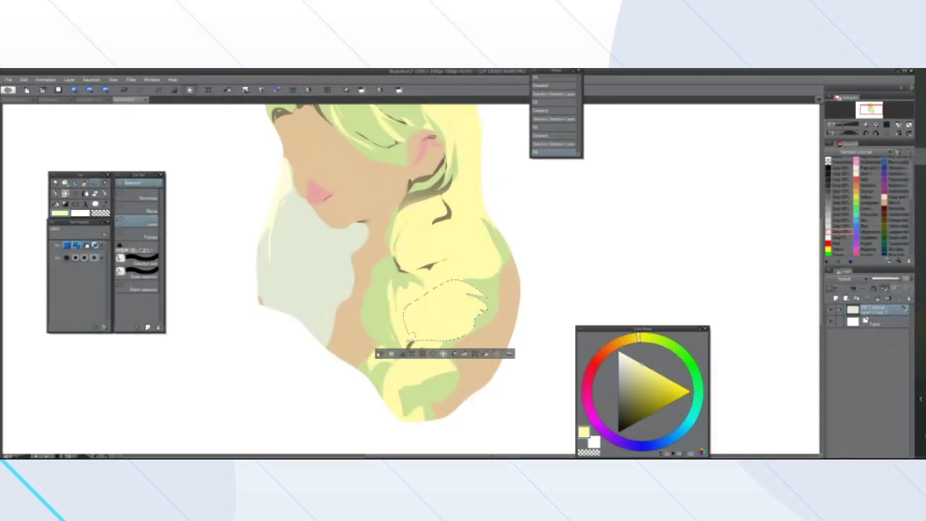
{"action": "key", "text": "ctrl+d"}
Cover the dark brown marks above the middle lock with two lassoed pale yellow fills
{"action": "mouse_move", "coordinate": [465, 251]}
{"action": "left_mouse_down"}
{"action": "mouse_move", "coordinate": [434, 249]}
{"action": "mouse_move", "coordinate": [464, 245]}
{"action": "left_mouse_up"}
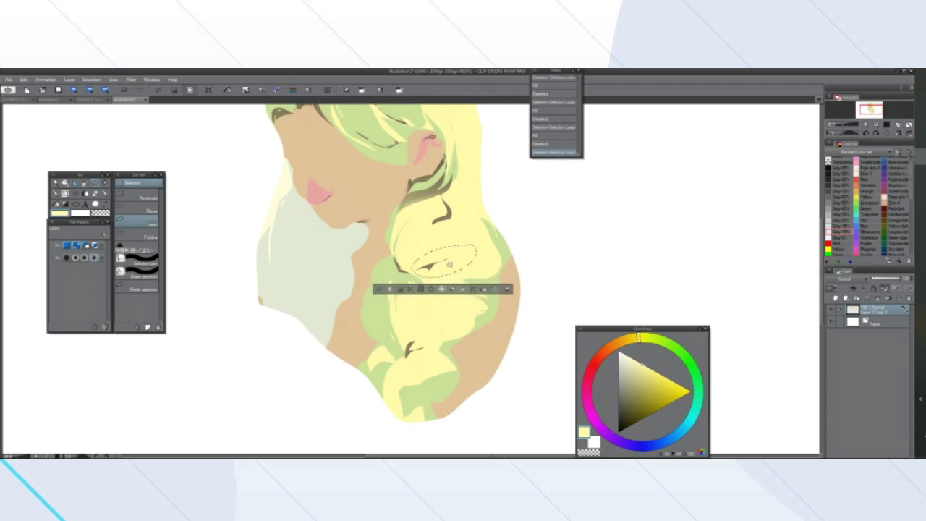
{"action": "left_click", "coordinate": [483, 289]}
{"action": "left_click", "coordinate": [380, 289]}
{"action": "mouse_move", "coordinate": [405, 241]}
{"action": "left_mouse_down"}
{"action": "mouse_move", "coordinate": [414, 272]}
{"action": "mouse_move", "coordinate": [396, 243]}
{"action": "left_mouse_up"}
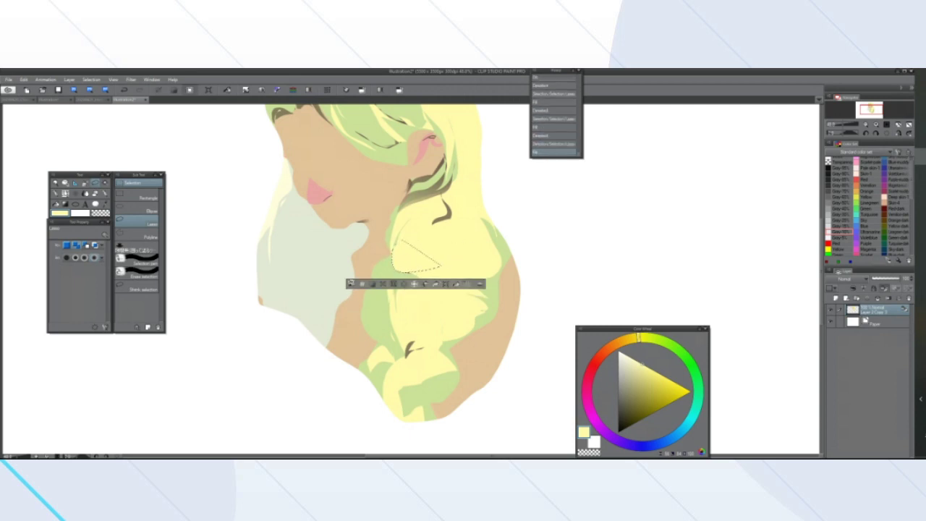
{"action": "left_click", "coordinate": [351, 286]}
Lasso a thin strand curving from below the ear down beside the neck and fill it with pale yellow
{"action": "mouse_move", "coordinate": [437, 201]}
{"action": "left_mouse_down"}
{"action": "mouse_move", "coordinate": [383, 254]}
{"action": "mouse_move", "coordinate": [403, 260]}
{"action": "mouse_move", "coordinate": [443, 252]}
{"action": "left_mouse_up"}
{"action": "left_click", "coordinate": [379, 214]}
{"action": "left_click", "coordinate": [448, 273]}
{"action": "left_click", "coordinate": [341, 273]}
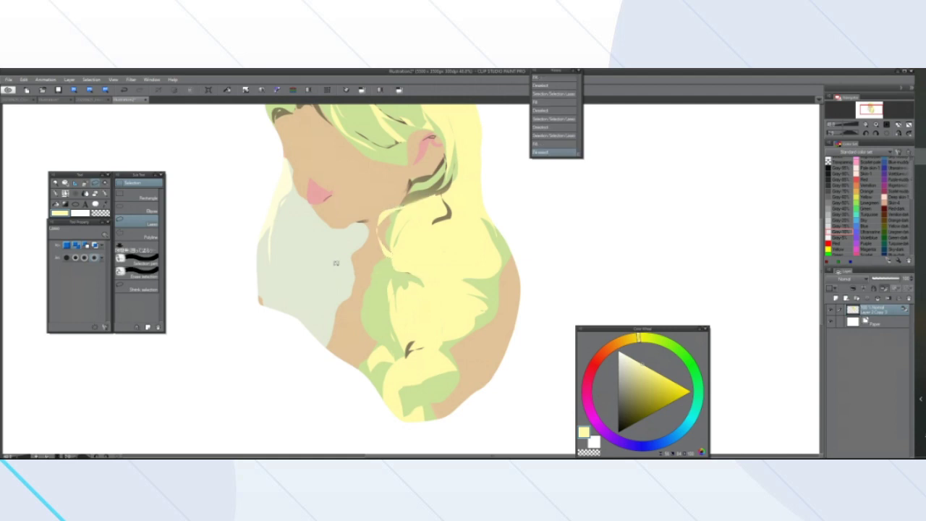
Examine the reworked hair shapes in the whole portrait and up close
{"action": "scroll", "coordinate": [220, 205], "scroll_direction": "down", "scroll_amount": 5}
{"action": "scroll", "coordinate": [221, 205], "scroll_direction": "up", "scroll_amount": 5}
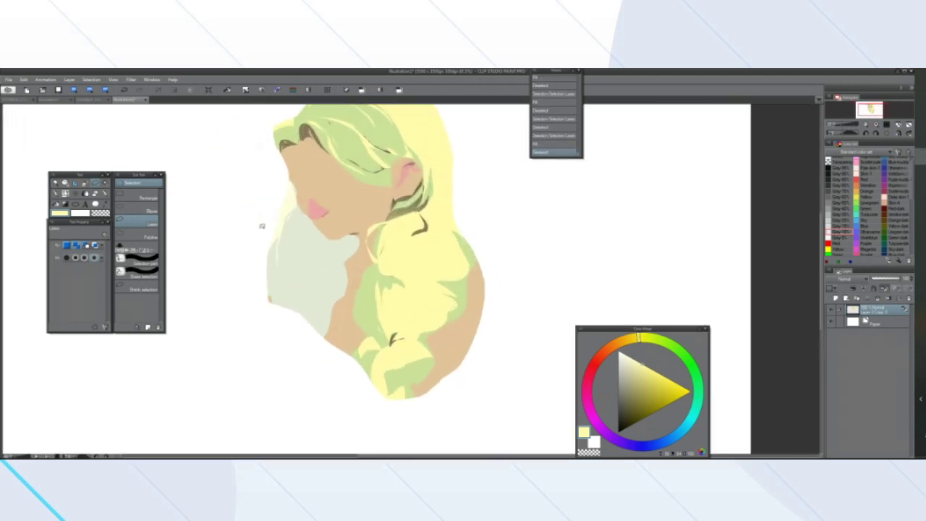
{"action": "scroll", "coordinate": [262, 226], "scroll_direction": "up", "scroll_amount": 1}
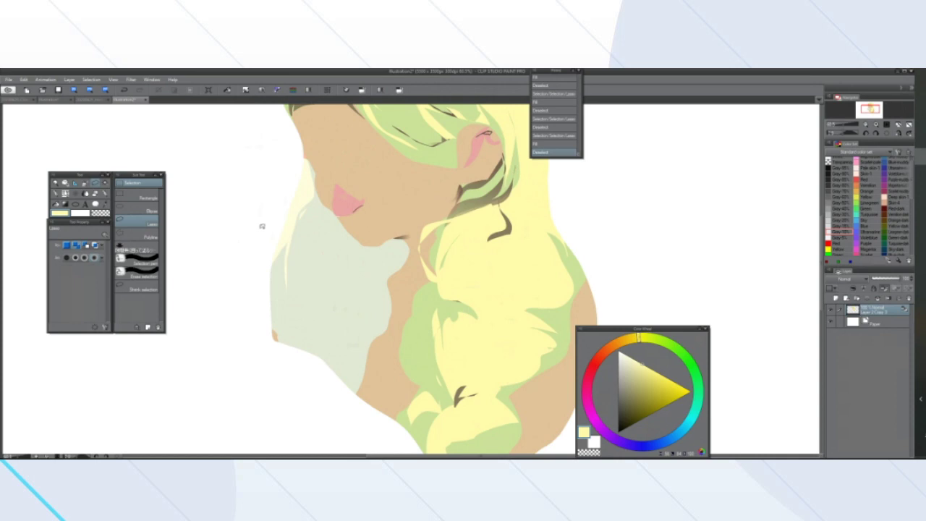
{"action": "scroll", "coordinate": [262, 225], "scroll_direction": "down", "scroll_amount": 2}
{"action": "scroll", "coordinate": [262, 226], "scroll_direction": "up", "scroll_amount": 2}
{"action": "scroll", "coordinate": [262, 226], "scroll_direction": "down", "scroll_amount": 1}
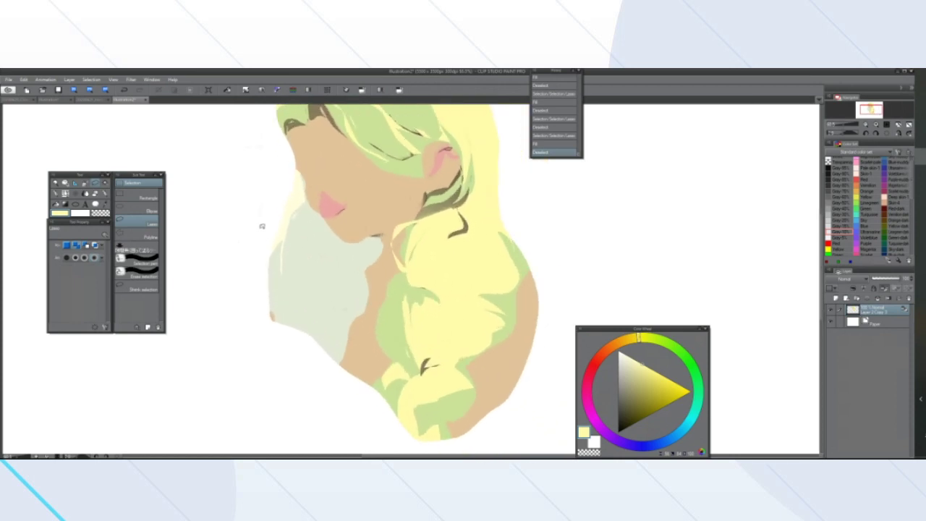
{"action": "scroll", "coordinate": [262, 225], "scroll_direction": "down", "scroll_amount": 2}
{"action": "scroll", "coordinate": [262, 220], "scroll_direction": "up", "scroll_amount": 1}
{"action": "scroll", "coordinate": [260, 216], "scroll_direction": "down", "scroll_amount": 1}
{"action": "scroll", "coordinate": [261, 216], "scroll_direction": "up", "scroll_amount": 1}
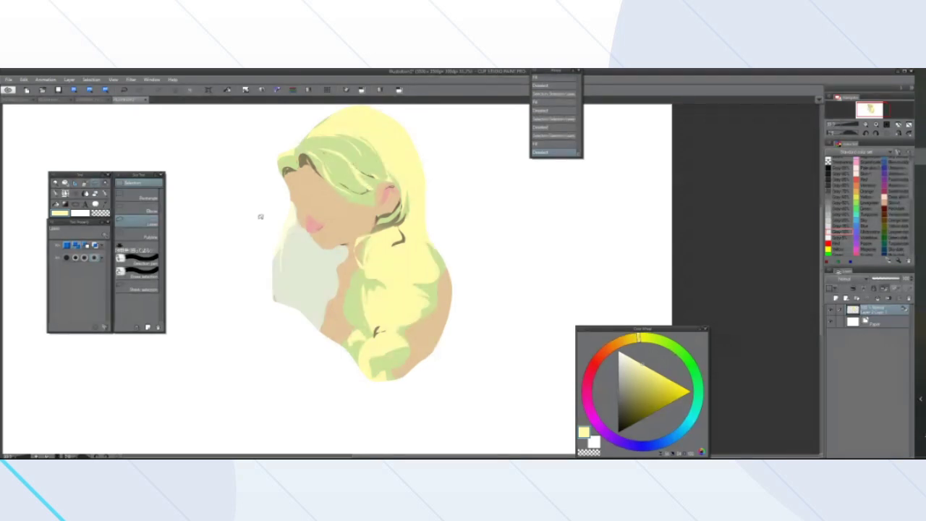
{"action": "scroll", "coordinate": [261, 210], "scroll_direction": "down", "scroll_amount": 1}
{"action": "scroll", "coordinate": [261, 213], "scroll_direction": "up", "scroll_amount": 1}
Cover the dark brown mark below the ear with two lassoed pale yellow fills
{"action": "scroll", "coordinate": [260, 213], "scroll_direction": "up", "scroll_amount": 1}
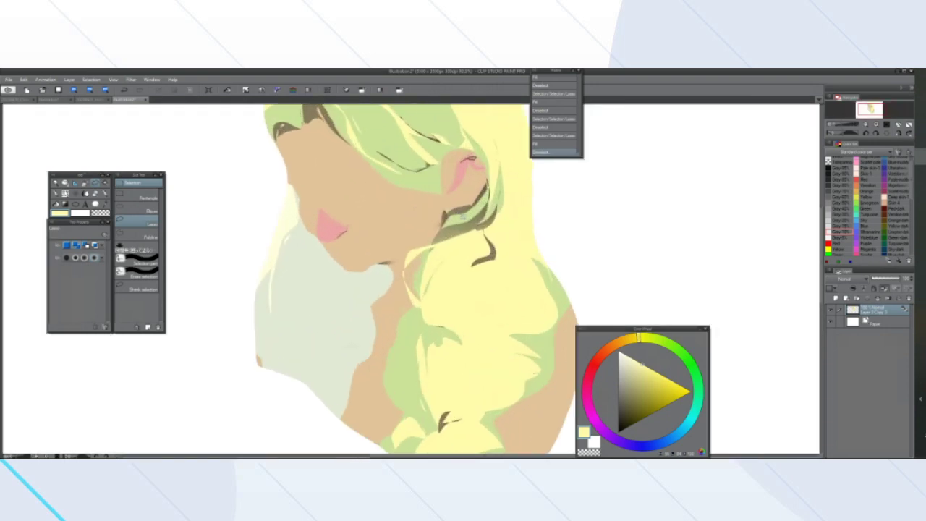
{"action": "mouse_move", "coordinate": [509, 194]}
{"action": "left_mouse_down"}
{"action": "mouse_move", "coordinate": [487, 225]}
{"action": "mouse_move", "coordinate": [490, 257]}
{"action": "mouse_move", "coordinate": [467, 272]}
{"action": "left_mouse_up"}
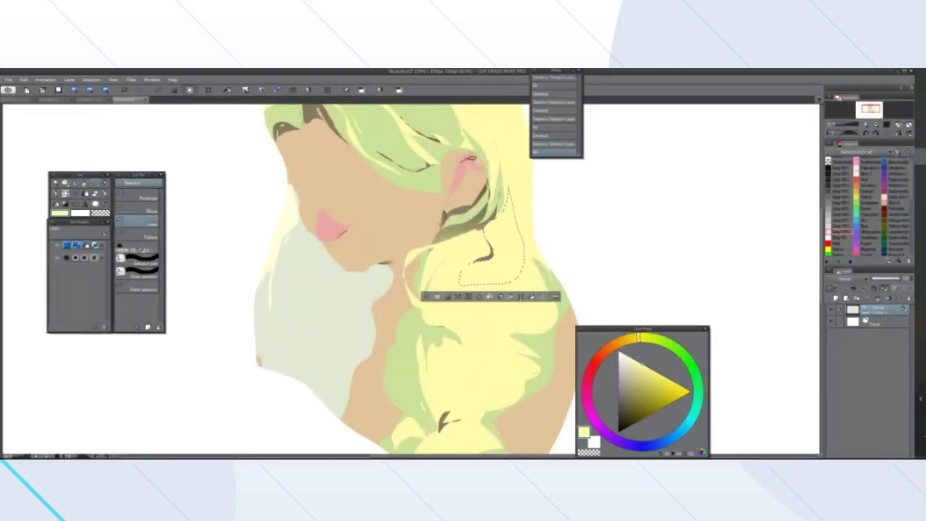
{"action": "left_click", "coordinate": [427, 297]}
{"action": "scroll", "coordinate": [425, 307], "scroll_direction": "down", "scroll_amount": 3}
{"action": "scroll", "coordinate": [427, 307], "scroll_direction": "up", "scroll_amount": 2}
{"action": "mouse_move", "coordinate": [474, 230]}
{"action": "left_mouse_down"}
{"action": "mouse_move", "coordinate": [466, 251]}
{"action": "mouse_move", "coordinate": [480, 262]}
{"action": "left_mouse_up"}
{"action": "left_click", "coordinate": [500, 314]}
{"action": "left_click", "coordinate": [395, 314]}
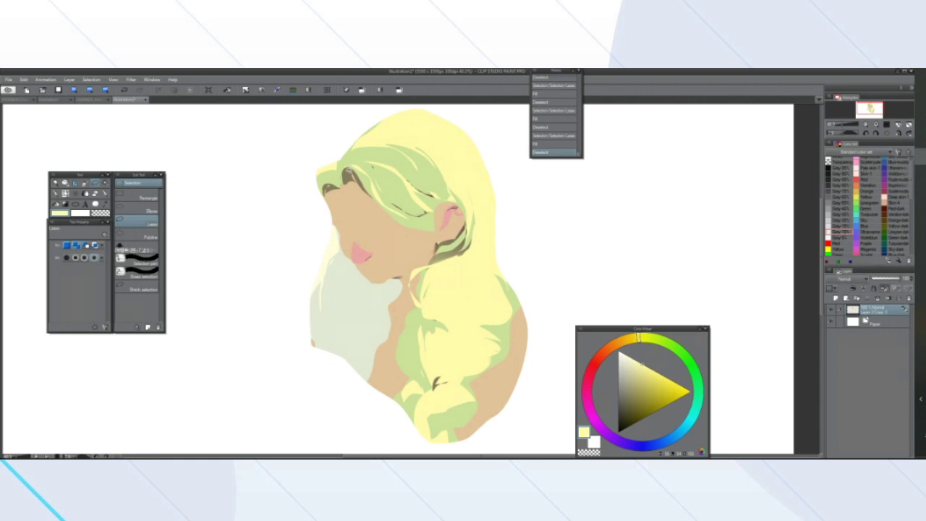
Sample the light green and fill a small lassoed shadow shape on the upper part of the middle lock
{"action": "scroll", "coordinate": [345, 170], "scroll_direction": "down", "scroll_amount": 2}
{"action": "scroll", "coordinate": [351, 176], "scroll_direction": "up", "scroll_amount": 1}
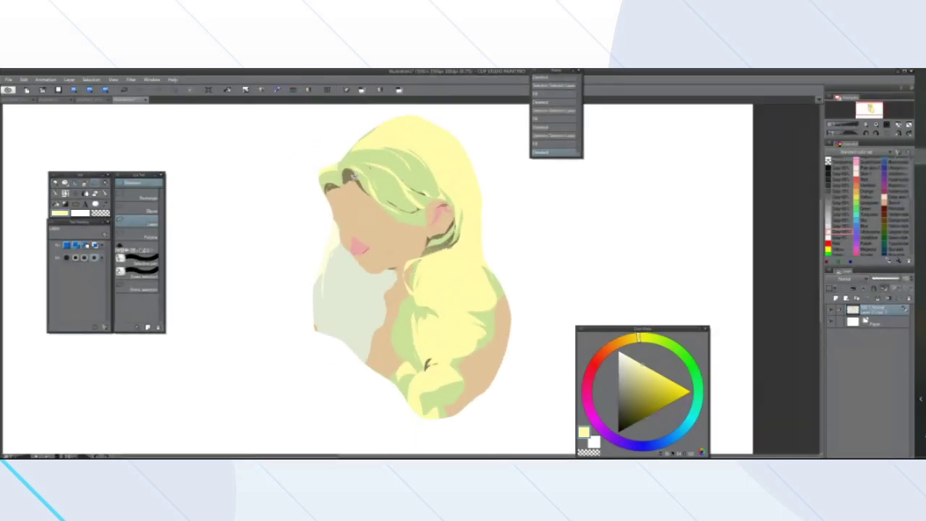
{"action": "right_click", "coordinate": [402, 329]}
{"action": "scroll", "coordinate": [457, 290], "scroll_direction": "up", "scroll_amount": 3}
{"action": "mouse_move", "coordinate": [482, 256]}
{"action": "left_mouse_down"}
{"action": "mouse_move", "coordinate": [455, 290]}
{"action": "mouse_move", "coordinate": [449, 262]}
{"action": "left_mouse_up"}
{"action": "left_click", "coordinate": [489, 325]}
{"action": "left_click", "coordinate": [389, 323]}
{"action": "scroll", "coordinate": [388, 323], "scroll_direction": "down", "scroll_amount": 3}
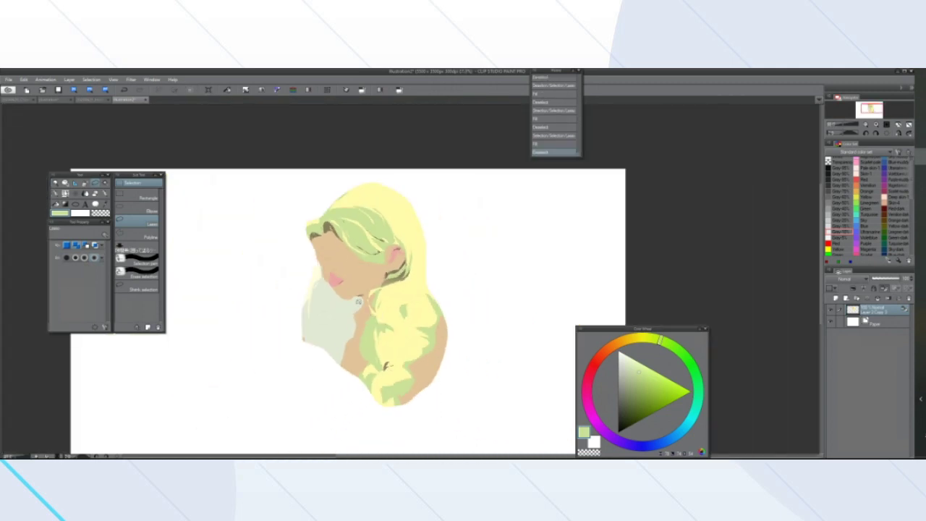
Examine the hair over the forehead up close and the balance of hair shapes across the whole portrait
{"action": "scroll", "coordinate": [281, 269], "scroll_direction": "up", "scroll_amount": 1}
{"action": "scroll", "coordinate": [319, 213], "scroll_direction": "up", "scroll_amount": 4}
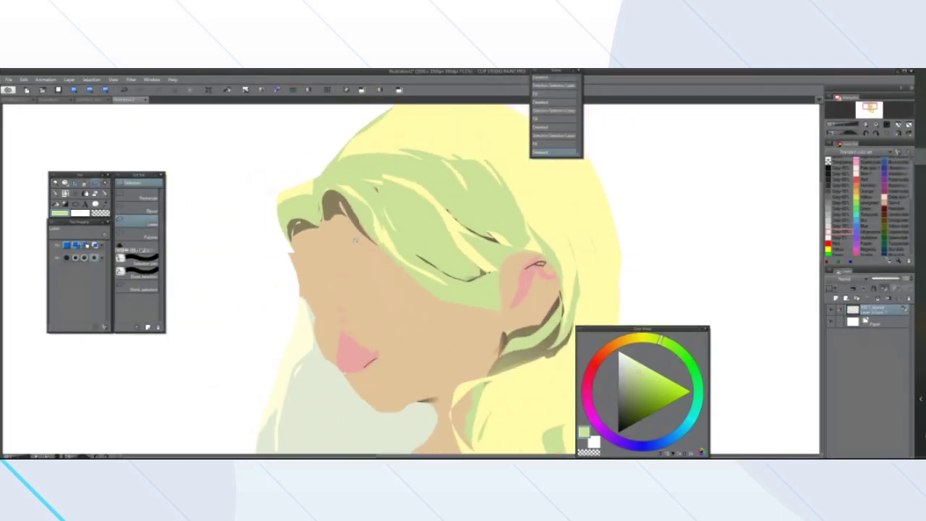
{"action": "scroll", "coordinate": [320, 215], "scroll_direction": "up", "scroll_amount": 2}
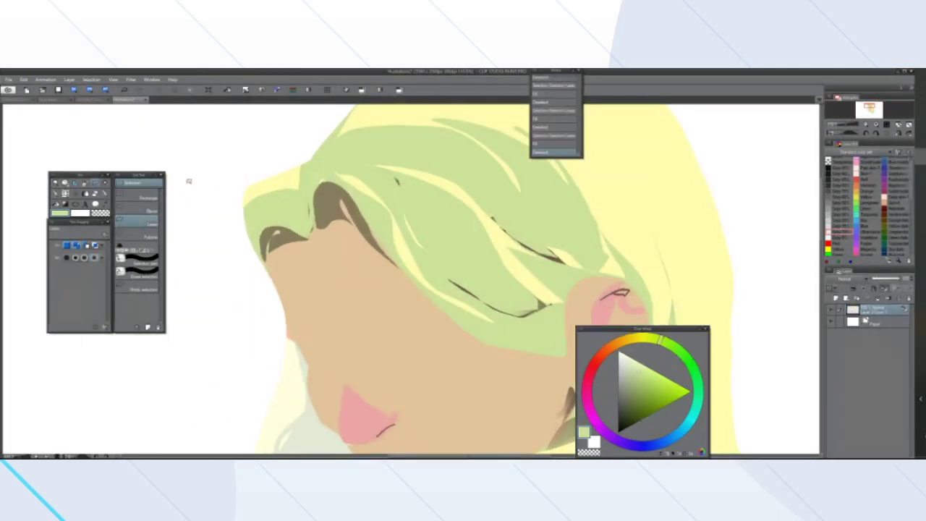
{"action": "scroll", "coordinate": [251, 181], "scroll_direction": "down", "scroll_amount": 3}
{"action": "scroll", "coordinate": [282, 158], "scroll_direction": "up", "scroll_amount": 1}
{"action": "left_click", "coordinate": [296, 127]}
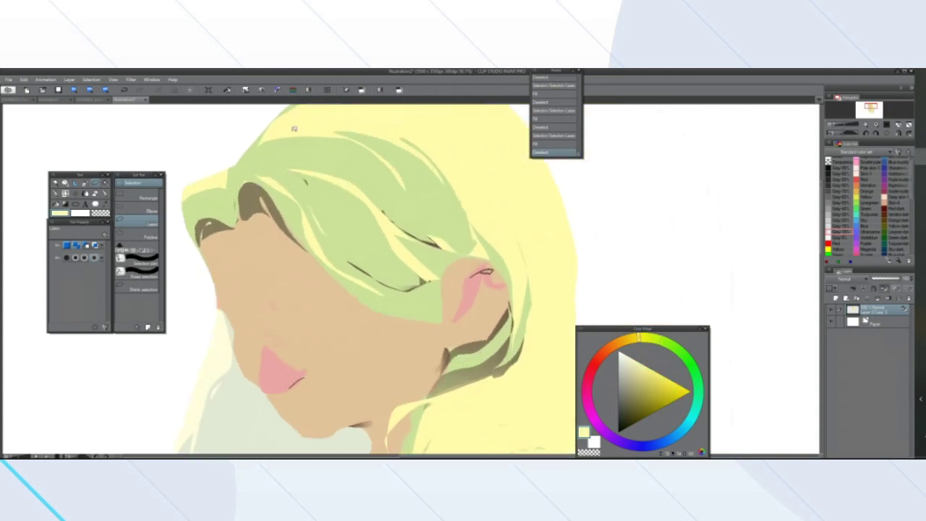
{"action": "scroll", "coordinate": [294, 128], "scroll_direction": "down", "scroll_amount": 4}
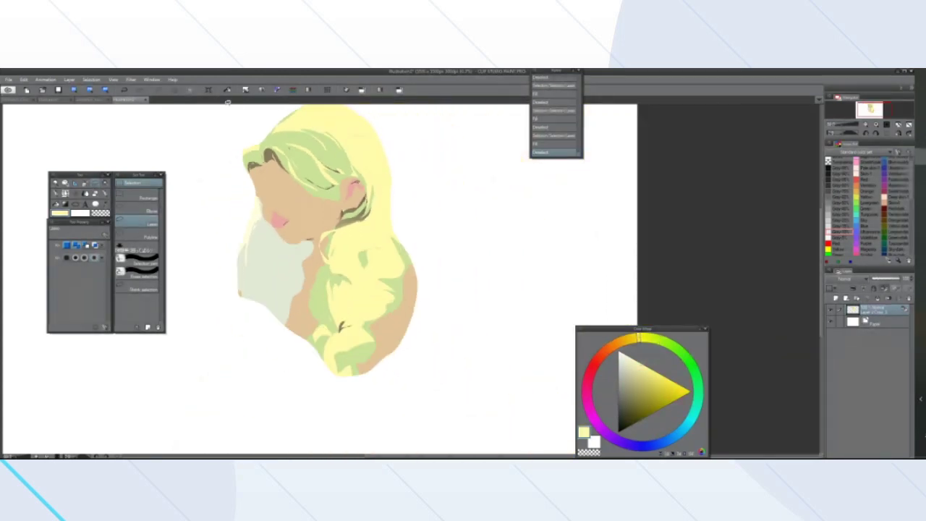
{"action": "scroll", "coordinate": [202, 122], "scroll_direction": "down", "scroll_amount": 2}
{"action": "scroll", "coordinate": [203, 140], "scroll_direction": "up", "scroll_amount": 2}
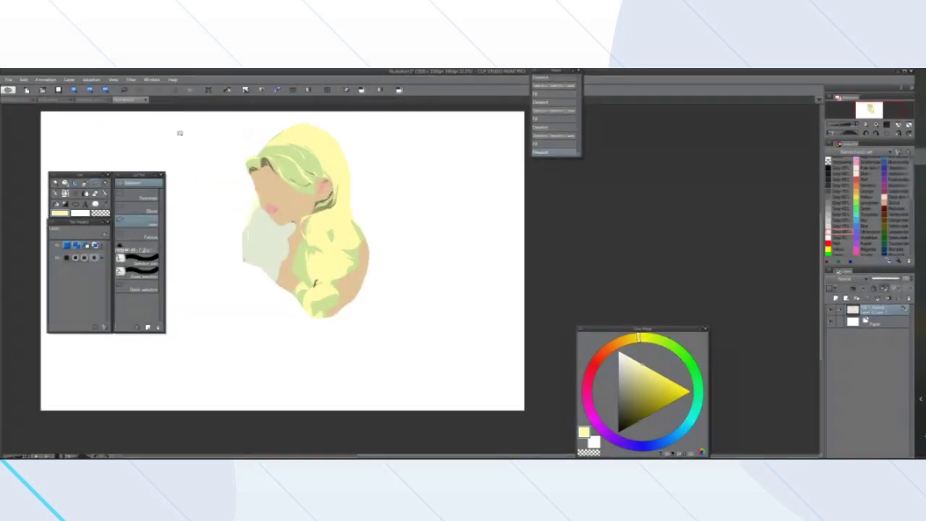
{"action": "scroll", "coordinate": [202, 148], "scroll_direction": "down", "scroll_amount": 1}
{"action": "scroll", "coordinate": [194, 145], "scroll_direction": "up", "scroll_amount": 3}
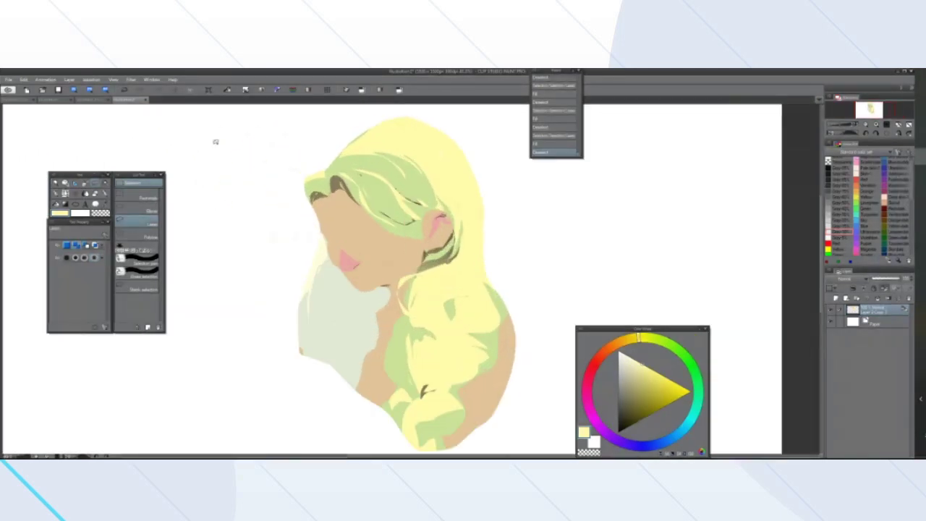
{"action": "scroll", "coordinate": [238, 168], "scroll_direction": "up", "scroll_amount": 1}
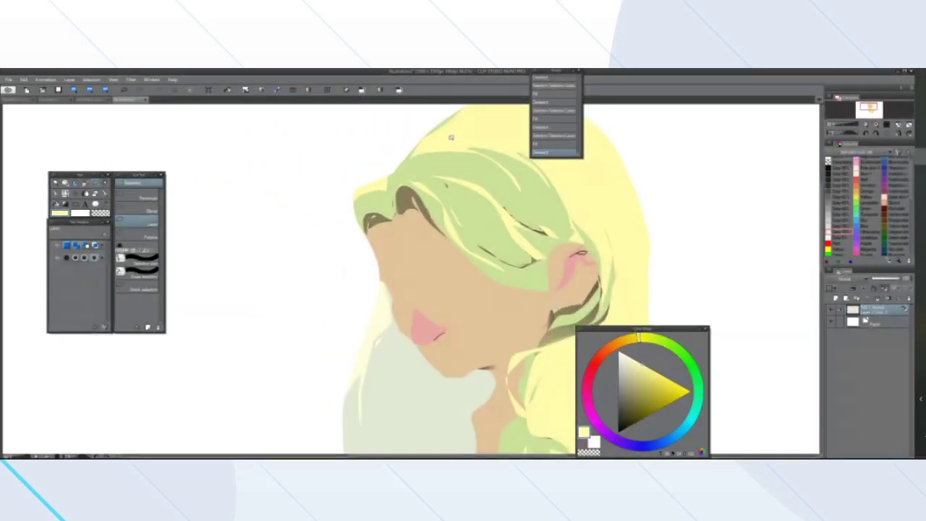
Sample light green and fill a lassoed, uneven wavy strand on a new raster layer in the blank area beside the face
{"action": "right_click", "coordinate": [410, 192]}
{"action": "right_click", "coordinate": [428, 174]}
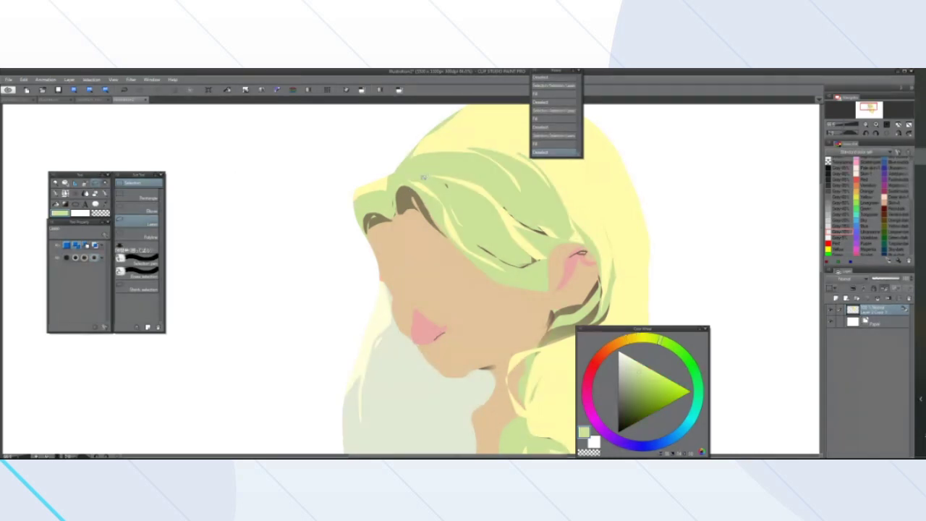
{"action": "mouse_move", "coordinate": [233, 120]}
{"action": "left_mouse_down"}
{"action": "mouse_move", "coordinate": [250, 205]}
{"action": "mouse_move", "coordinate": [250, 303]}
{"action": "mouse_move", "coordinate": [259, 217]}
{"action": "mouse_move", "coordinate": [233, 108]}
{"action": "mouse_move", "coordinate": [233, 116]}
{"action": "left_mouse_up"}
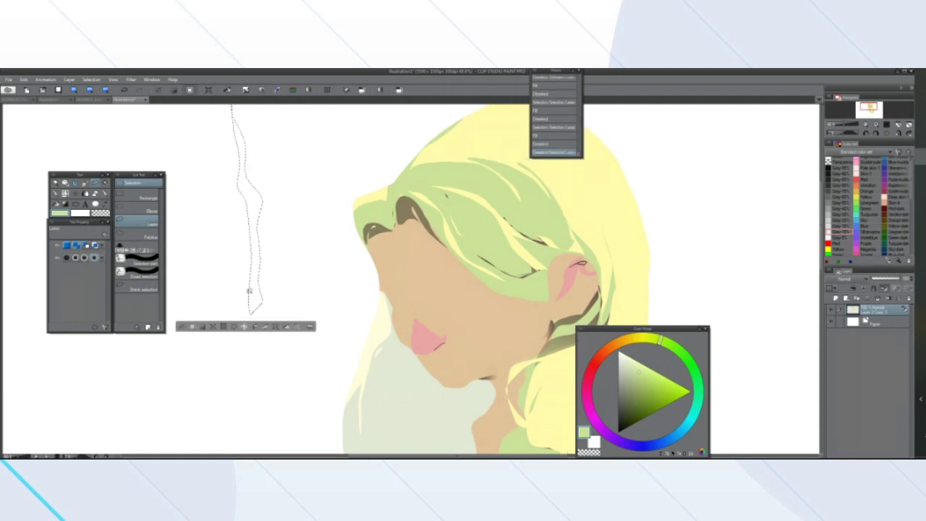
{"action": "left_click", "coordinate": [837, 299]}
{"action": "left_click", "coordinate": [288, 327]}
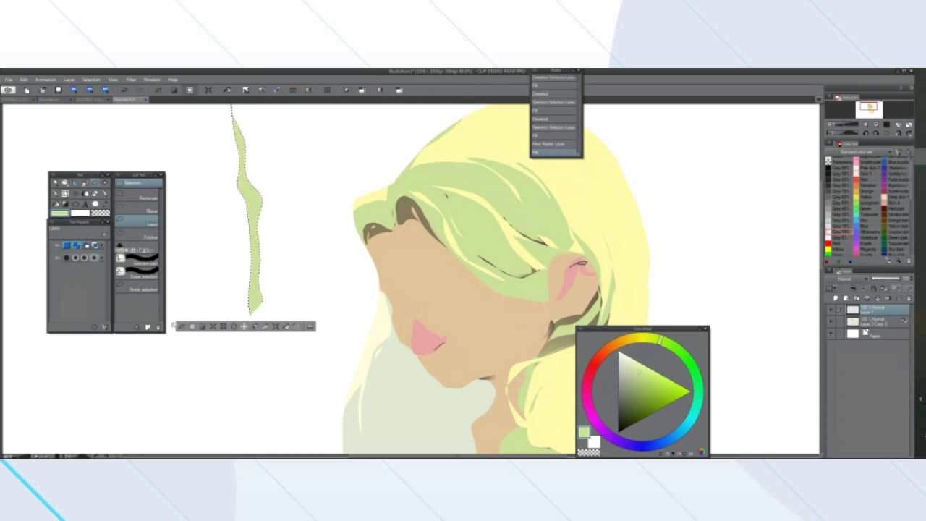
{"action": "left_click", "coordinate": [181, 327]}
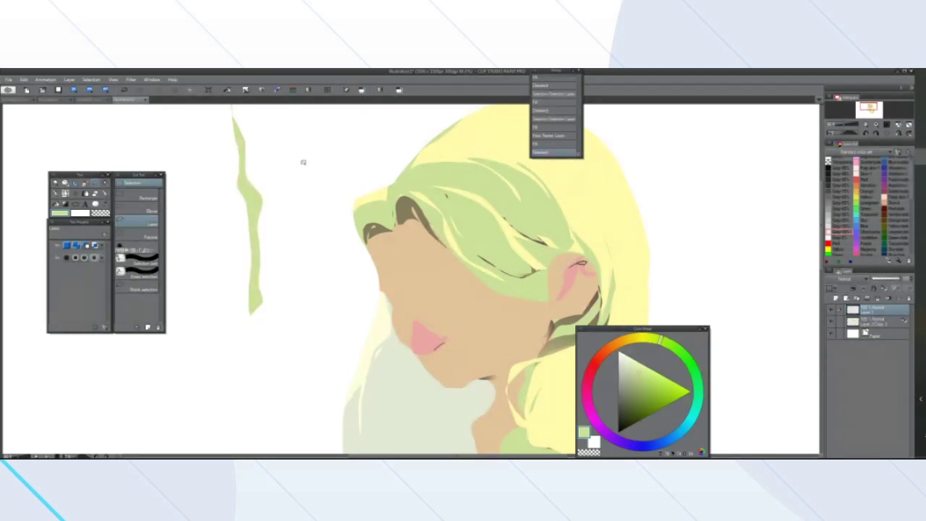
Lasso a smooth S-curved strand with tapering width beside the first sample strand and fill it with light green
{"action": "mouse_move", "coordinate": [308, 115]}
{"action": "left_mouse_down"}
{"action": "mouse_move", "coordinate": [318, 206]}
{"action": "mouse_move", "coordinate": [303, 250]}
{"action": "mouse_move", "coordinate": [311, 316]}
{"action": "mouse_move", "coordinate": [303, 275]}
{"action": "mouse_move", "coordinate": [320, 168]}
{"action": "mouse_move", "coordinate": [307, 114]}
{"action": "left_mouse_up"}
{"action": "left_click", "coordinate": [348, 344]}
{"action": "left_click", "coordinate": [244, 344]}
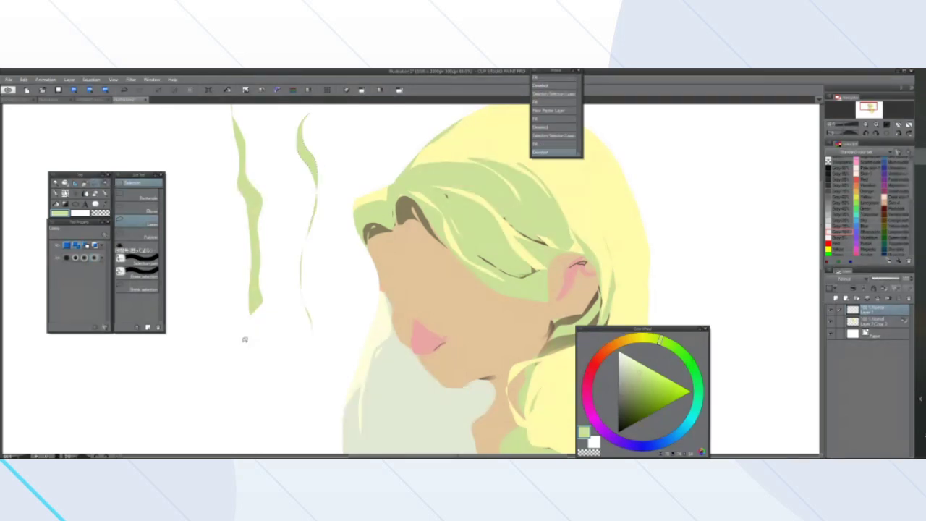
Paint a thick light green ring over the middle of the S-curved strand, and undo it
{"action": "key", "text": "p"}
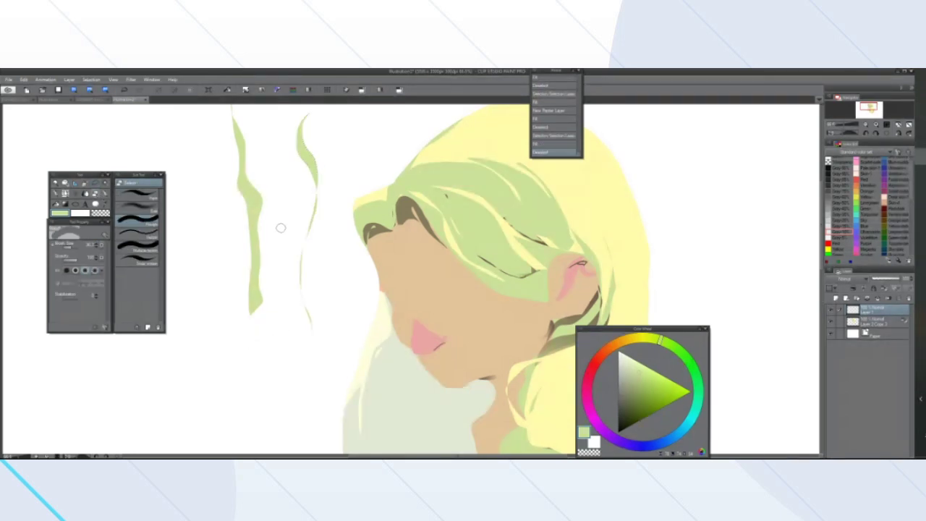
{"action": "left_click", "coordinate": [105, 194]}
{"action": "mouse_move", "coordinate": [294, 263]}
{"action": "left_mouse_down"}
{"action": "mouse_move", "coordinate": [314, 224]}
{"action": "mouse_move", "coordinate": [285, 257]}
{"action": "mouse_move", "coordinate": [319, 263]}
{"action": "left_mouse_up"}
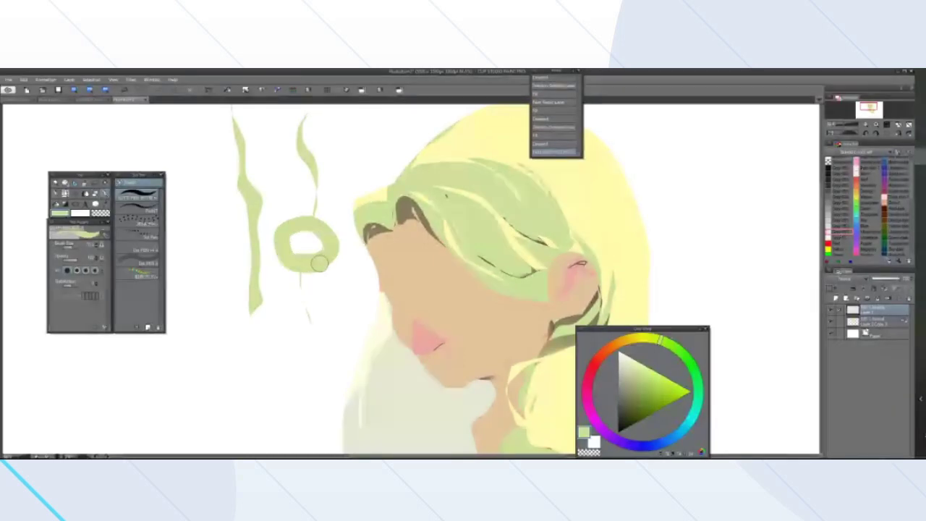
{"action": "left_click", "coordinate": [547, 147]}
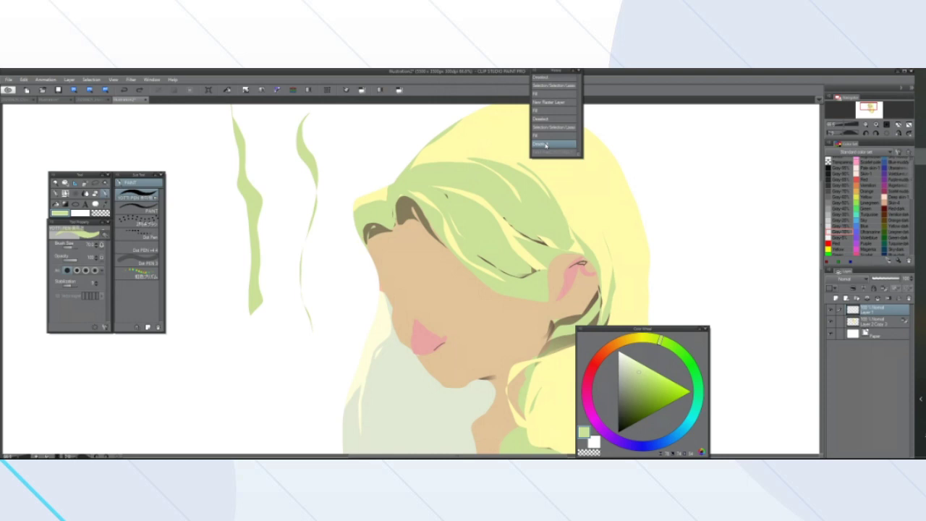
Erase the uneven wavy sample strand and return to the paint pen
{"action": "key", "text": "b"}
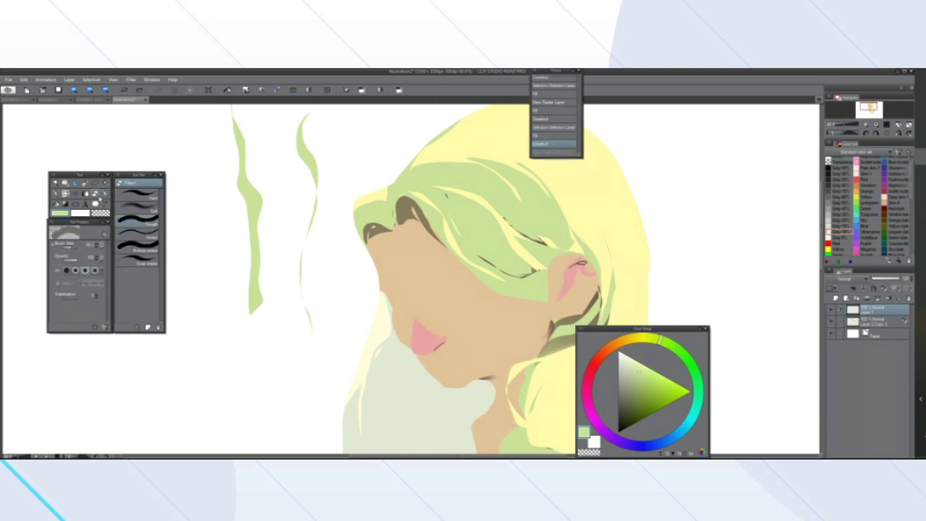
{"action": "mouse_move", "coordinate": [236, 108]}
{"action": "left_mouse_down"}
{"action": "mouse_move", "coordinate": [262, 194]}
{"action": "mouse_move", "coordinate": [257, 271]}
{"action": "mouse_move", "coordinate": [252, 211]}
{"action": "mouse_move", "coordinate": [249, 292]}
{"action": "left_mouse_up"}
{"action": "left_click", "coordinate": [102, 195]}
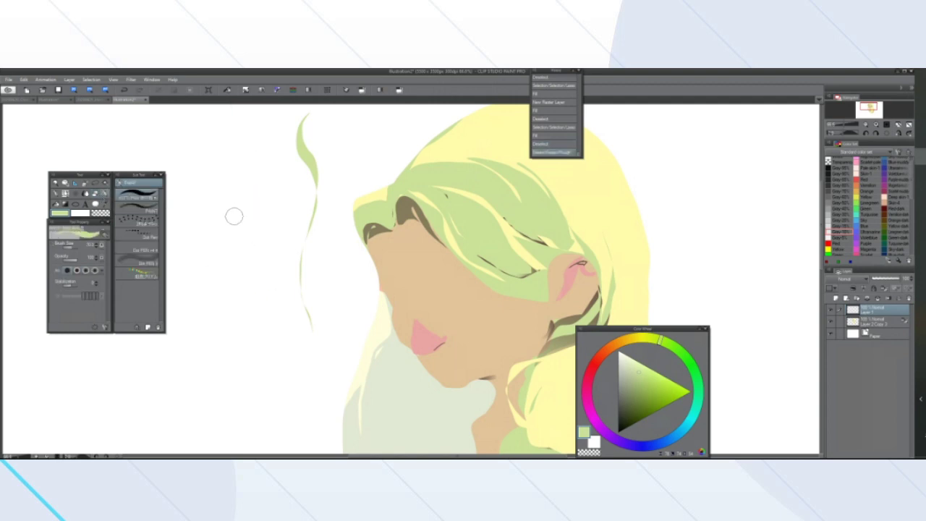
Try a large light green brush dab over the thin part of the remaining strand, and undo it
{"action": "scroll", "coordinate": [256, 251], "scroll_direction": "up", "scroll_amount": 2}
{"action": "scroll", "coordinate": [309, 226], "scroll_direction": "up", "scroll_amount": 5}
{"action": "left_click_drag", "start_coordinate": [453, 194], "coordinate": [425, 209]}
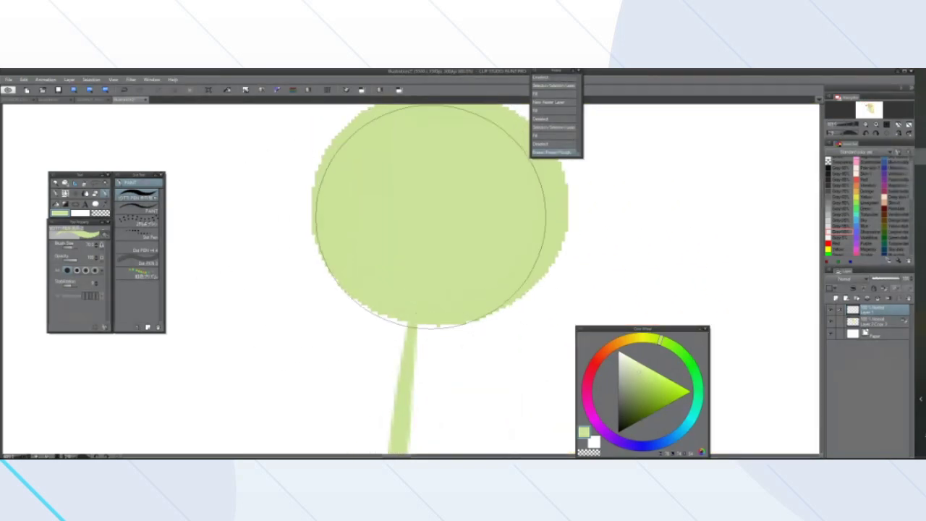
{"action": "left_click", "coordinate": [534, 148]}
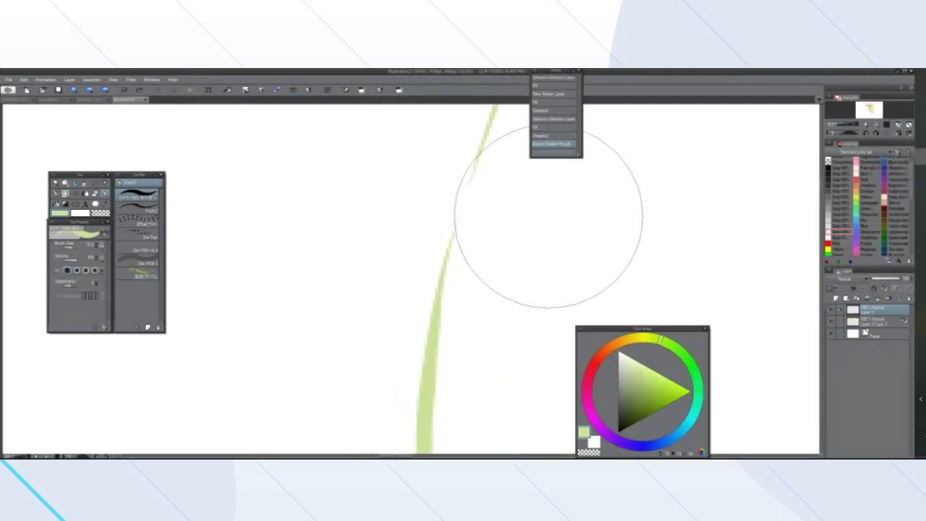
With a much smaller brush, draw a curved double-headed arrow beside the strand and circle the strand's thinnest point
{"action": "scroll", "coordinate": [498, 201], "scroll_direction": "down", "scroll_amount": 4}
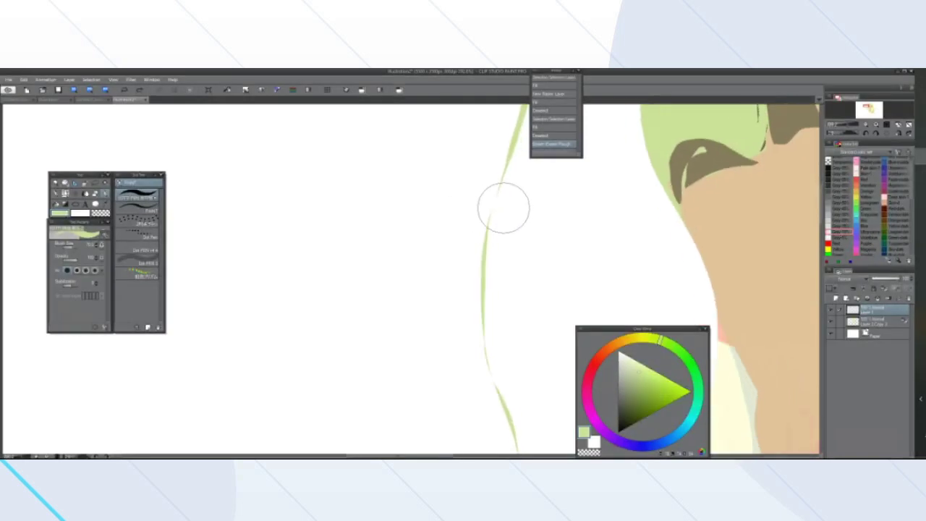
{"action": "left_click", "coordinate": [66, 247]}
{"action": "mouse_move", "coordinate": [413, 169]}
{"action": "left_mouse_down"}
{"action": "mouse_move", "coordinate": [382, 171]}
{"action": "mouse_move", "coordinate": [359, 192]}
{"action": "mouse_move", "coordinate": [384, 224]}
{"action": "mouse_move", "coordinate": [354, 217]}
{"action": "mouse_move", "coordinate": [384, 226]}
{"action": "mouse_move", "coordinate": [373, 205]}
{"action": "mouse_move", "coordinate": [346, 221]}
{"action": "mouse_move", "coordinate": [374, 224]}
{"action": "mouse_move", "coordinate": [360, 182]}
{"action": "mouse_move", "coordinate": [415, 173]}
{"action": "mouse_move", "coordinate": [381, 172]}
{"action": "mouse_move", "coordinate": [420, 165]}
{"action": "left_mouse_up"}
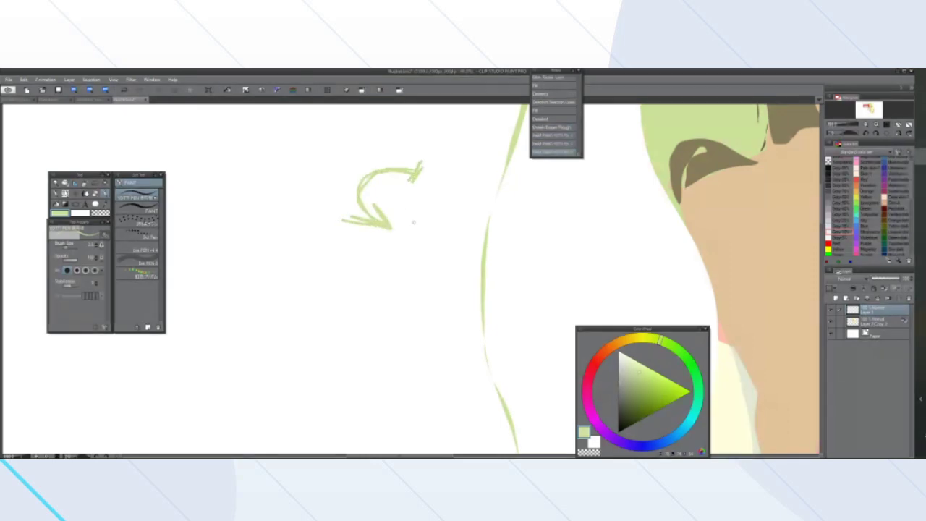
{"action": "left_click_drag", "start_coordinate": [483, 214], "coordinate": [508, 212]}
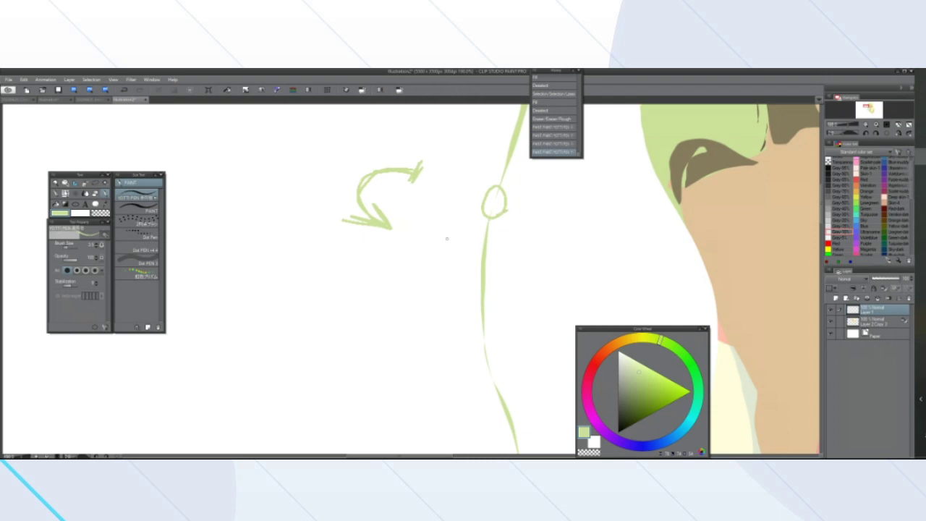
Revert the history to the creation of the new raster layer, clear the selection and delete that layer
{"action": "scroll", "coordinate": [447, 239], "scroll_direction": "down", "scroll_amount": 7}
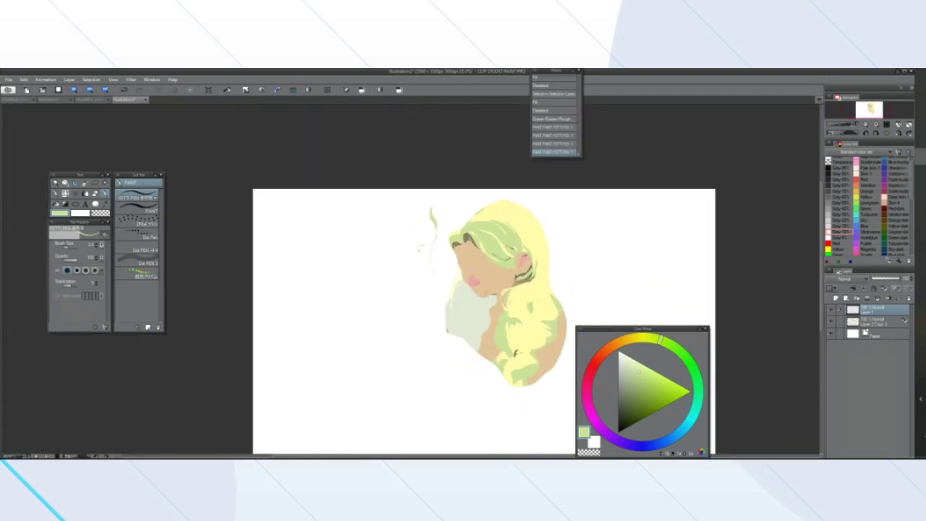
{"action": "scroll", "coordinate": [479, 292], "scroll_direction": "down", "scroll_amount": 3}
{"action": "scroll", "coordinate": [511, 294], "scroll_direction": "up", "scroll_amount": 6}
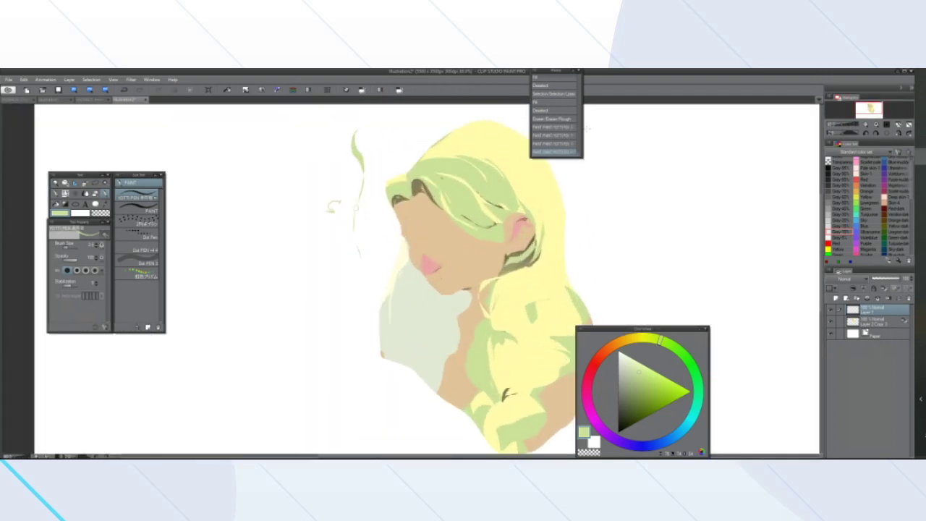
{"action": "left_click_drag", "start_coordinate": [314, 132], "coordinate": [326, 248]}
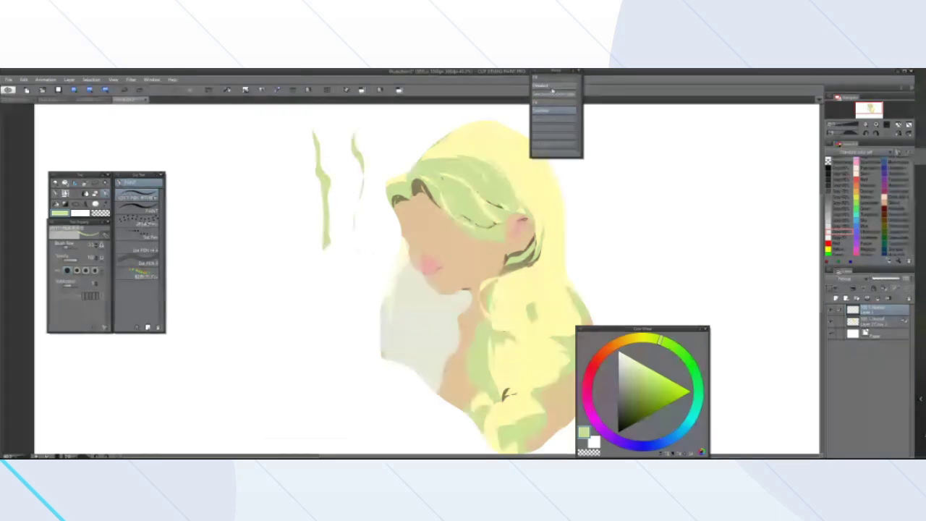
{"action": "left_click", "coordinate": [552, 78]}
{"action": "scroll", "coordinate": [543, 101], "scroll_direction": "up", "scroll_amount": 1}
{"action": "left_click", "coordinate": [545, 86]}
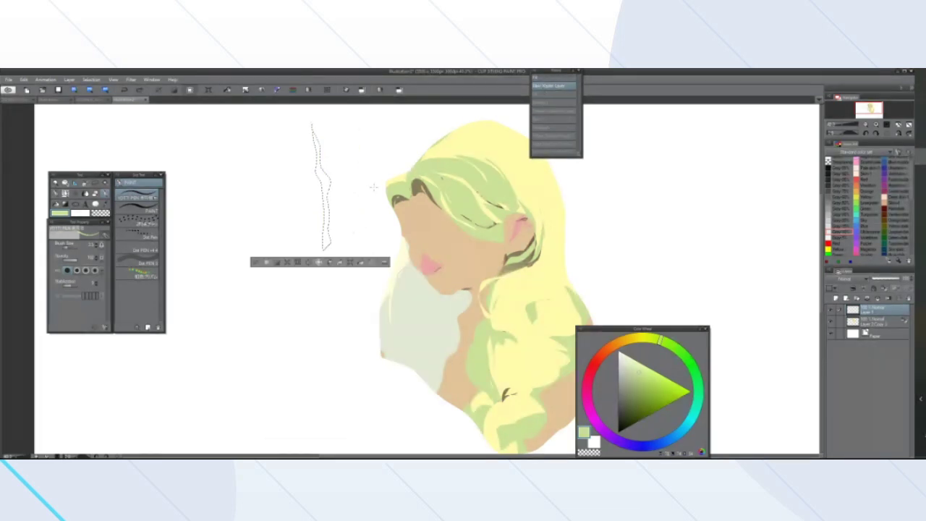
{"action": "key", "text": "ctrl+d"}
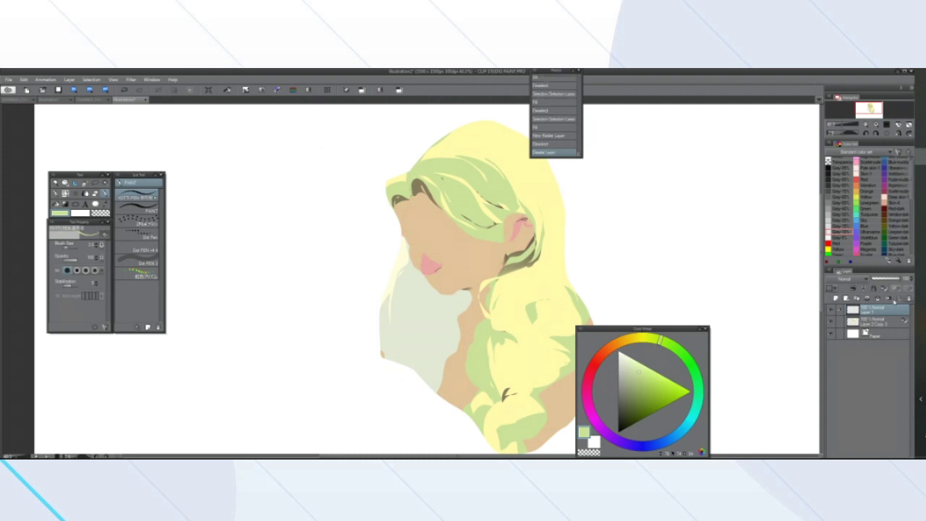
Lasso thin curved strands falling from the front hairline over the forehead and temple, fill them light green and deselect
{"action": "key", "text": "m"}
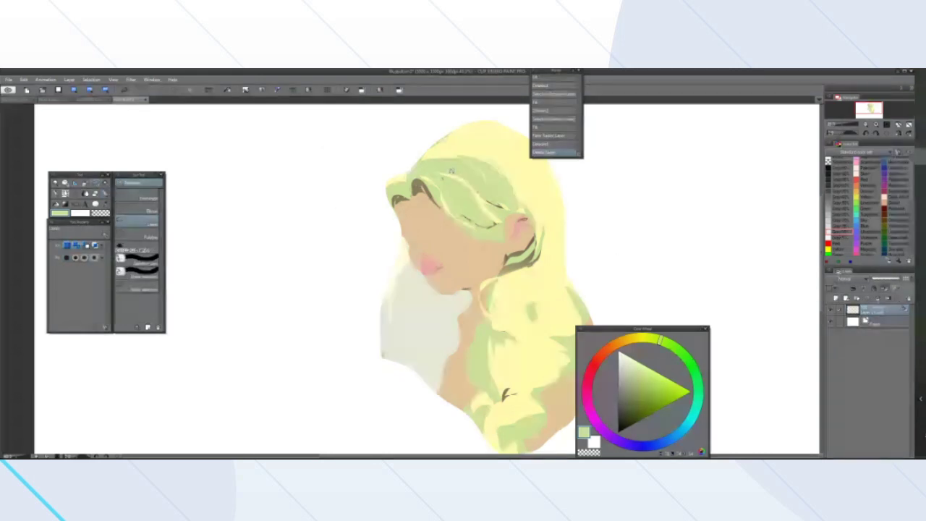
{"action": "scroll", "coordinate": [449, 182], "scroll_direction": "up", "scroll_amount": 4}
{"action": "scroll", "coordinate": [443, 179], "scroll_direction": "down", "scroll_amount": 3}
{"action": "scroll", "coordinate": [346, 174], "scroll_direction": "up", "scroll_amount": 4}
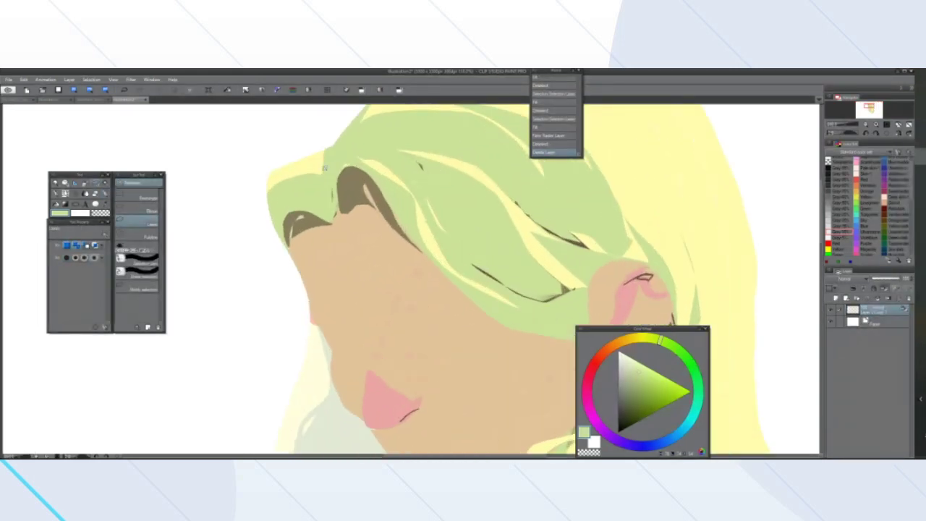
{"action": "mouse_move", "coordinate": [355, 163]}
{"action": "left_mouse_down"}
{"action": "mouse_move", "coordinate": [404, 267]}
{"action": "mouse_move", "coordinate": [446, 315]}
{"action": "mouse_move", "coordinate": [560, 325]}
{"action": "mouse_move", "coordinate": [432, 304]}
{"action": "mouse_move", "coordinate": [359, 155]}
{"action": "mouse_move", "coordinate": [371, 219]}
{"action": "left_mouse_up"}
{"action": "left_click", "coordinate": [294, 216]}
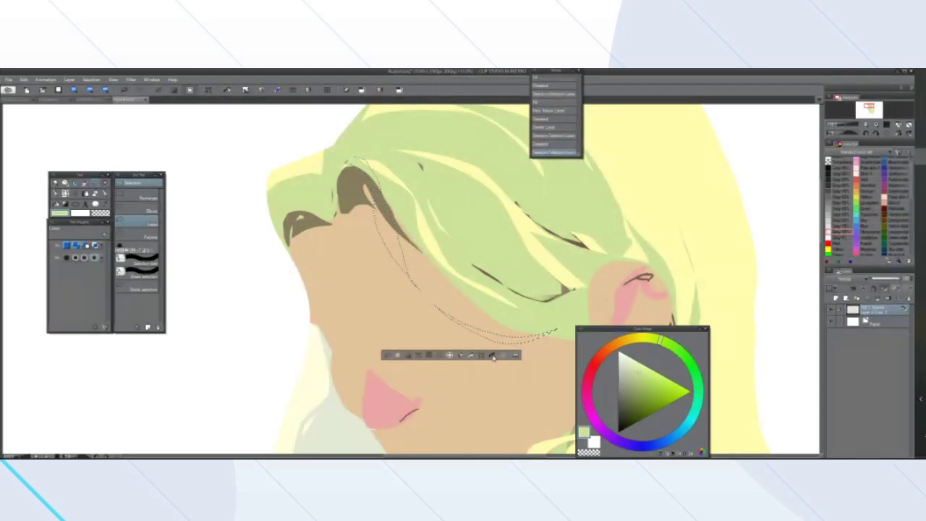
{"action": "left_click", "coordinate": [493, 355]}
{"action": "left_click", "coordinate": [386, 356]}
{"action": "scroll", "coordinate": [384, 348], "scroll_direction": "down", "scroll_amount": 4}
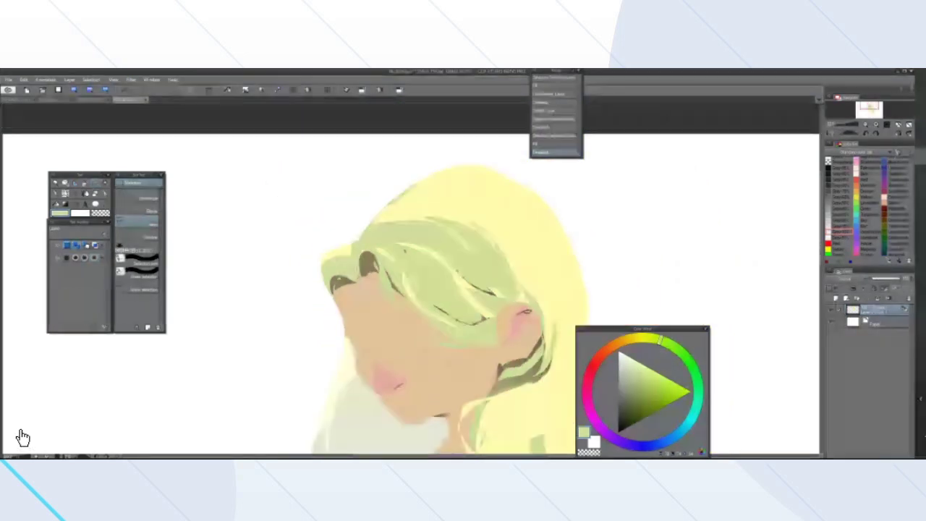
Try another small lasso shape beside the new strands, and revert the history to the last deselection
{"action": "scroll", "coordinate": [383, 351], "scroll_direction": "up", "scroll_amount": 2}
{"action": "scroll", "coordinate": [426, 293], "scroll_direction": "up", "scroll_amount": 5}
{"action": "mouse_move", "coordinate": [398, 287]}
{"action": "left_mouse_down"}
{"action": "mouse_move", "coordinate": [424, 341]}
{"action": "mouse_move", "coordinate": [354, 330]}
{"action": "left_mouse_up"}
{"action": "scroll", "coordinate": [333, 358], "scroll_direction": "down", "scroll_amount": 5}
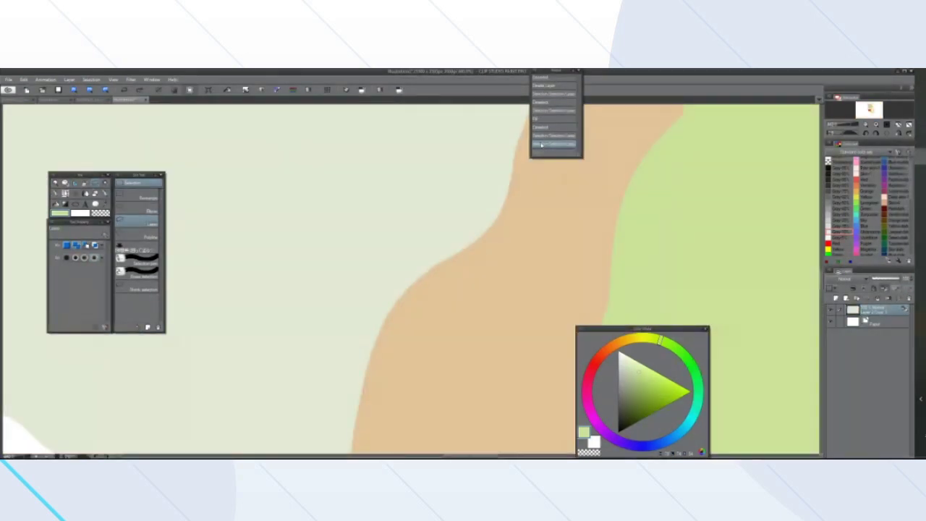
{"action": "left_click", "coordinate": [539, 128]}
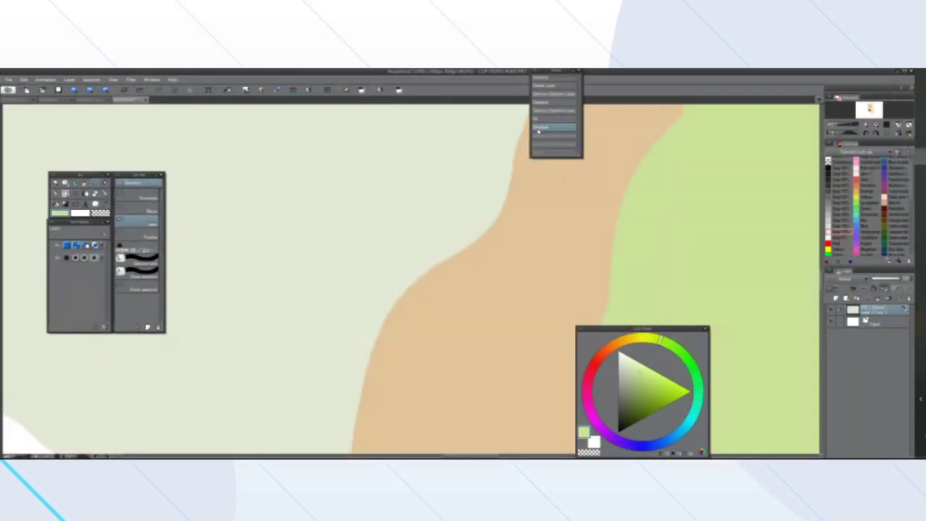
{"action": "scroll", "coordinate": [355, 275], "scroll_direction": "down", "scroll_amount": 5}
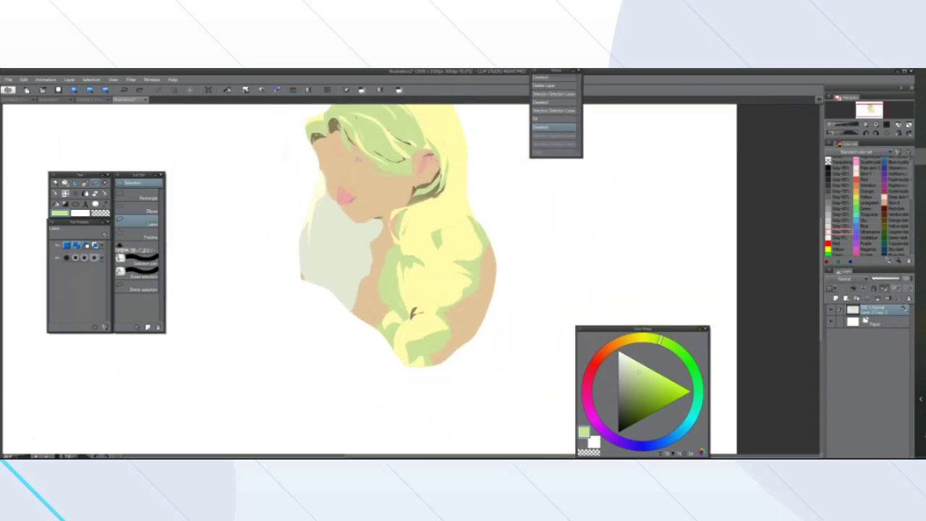
Sample the pale yellow hair colour, lasso thin highlights along the loose forehead strand, fill them and deselect
{"action": "scroll", "coordinate": [336, 130], "scroll_direction": "down", "scroll_amount": 1}
{"action": "scroll", "coordinate": [407, 141], "scroll_direction": "up", "scroll_amount": 6}
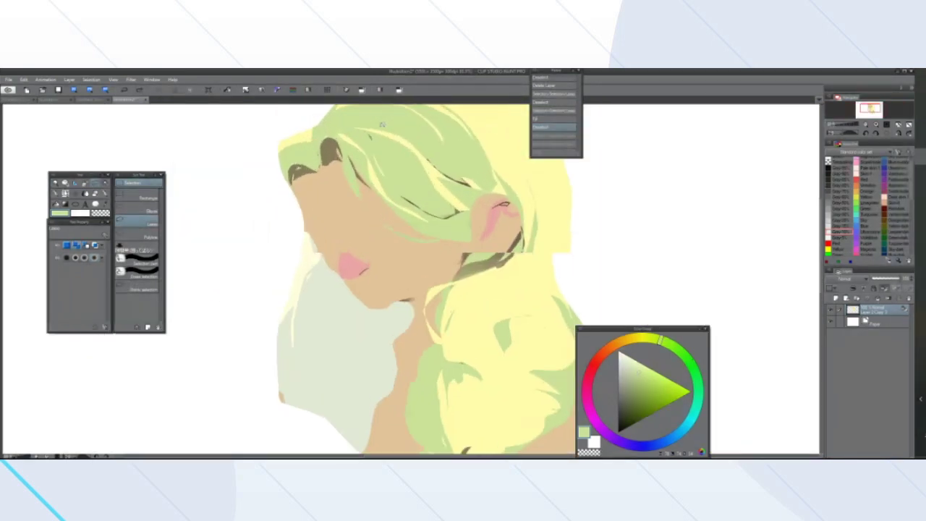
{"action": "left_click", "coordinate": [408, 141], "text": "alt"}
{"action": "scroll", "coordinate": [333, 178], "scroll_direction": "up", "scroll_amount": 3}
{"action": "left_click_drag", "start_coordinate": [328, 112], "coordinate": [398, 269]}
{"action": "mouse_move", "coordinate": [368, 203]}
{"action": "left_mouse_down"}
{"action": "mouse_move", "coordinate": [347, 133]}
{"action": "mouse_move", "coordinate": [330, 112]}
{"action": "left_mouse_up"}
{"action": "left_click", "coordinate": [407, 300]}
{"action": "key", "text": "ctrl+d"}
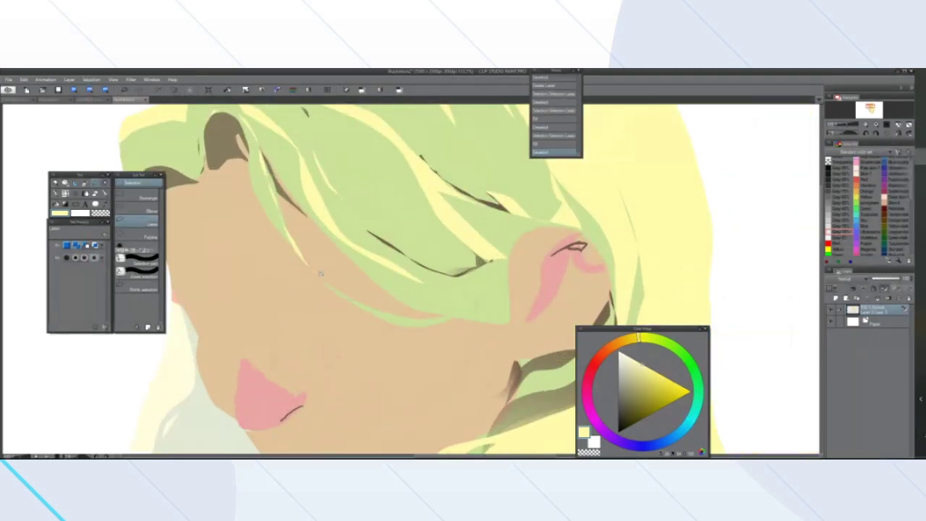
Lasso a narrow sliver along the lower edge of the strand running toward the ear and fill it pale yellow
{"action": "mouse_move", "coordinate": [320, 273]}
{"action": "left_mouse_down"}
{"action": "mouse_move", "coordinate": [390, 321]}
{"action": "mouse_move", "coordinate": [502, 310]}
{"action": "mouse_move", "coordinate": [419, 323]}
{"action": "mouse_move", "coordinate": [347, 301]}
{"action": "mouse_move", "coordinate": [326, 283]}
{"action": "left_mouse_up"}
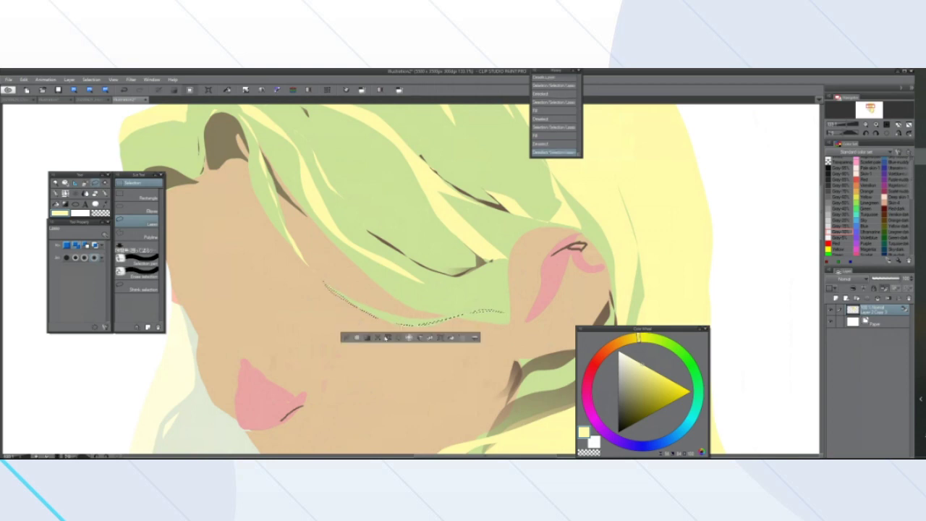
{"action": "left_click", "coordinate": [346, 338]}
{"action": "scroll", "coordinate": [347, 336], "scroll_direction": "down", "scroll_amount": 5}
{"action": "scroll", "coordinate": [341, 325], "scroll_direction": "up", "scroll_amount": 3}
{"action": "scroll", "coordinate": [352, 301], "scroll_direction": "up", "scroll_amount": 3}
{"action": "scroll", "coordinate": [348, 297], "scroll_direction": "down", "scroll_amount": 5}
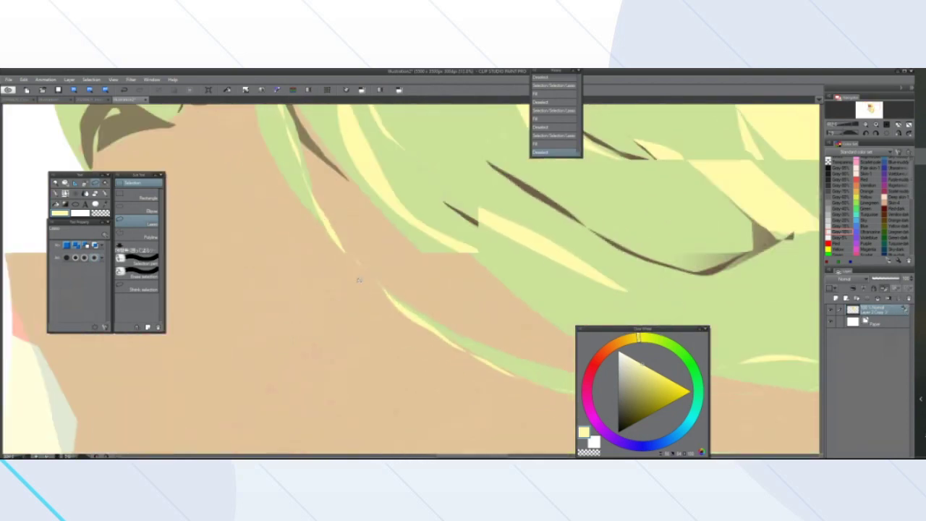
{"action": "scroll", "coordinate": [327, 298], "scroll_direction": "down", "scroll_amount": 4}
{"action": "scroll", "coordinate": [306, 319], "scroll_direction": "up", "scroll_amount": 3}
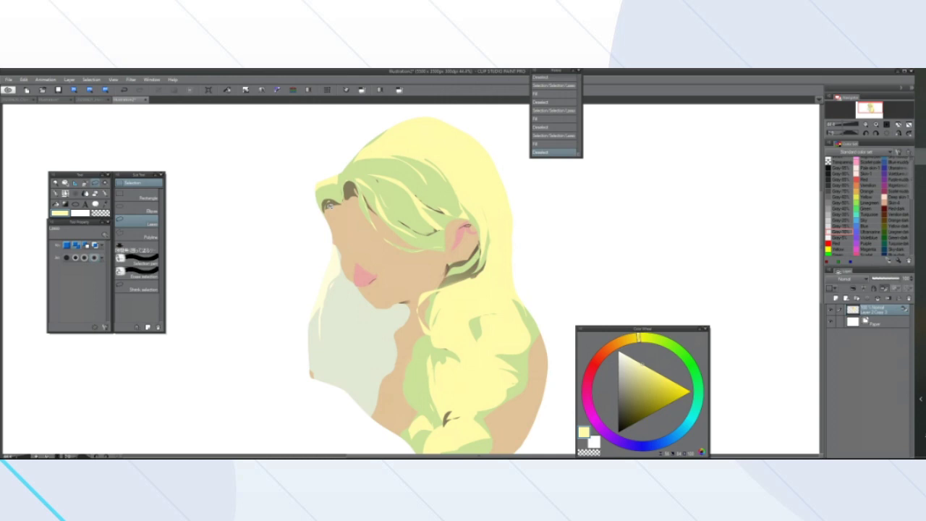
Lasso a tapered strand from the hair's outer edge across the shoulder, fill it pale yellow and deselect
{"action": "scroll", "coordinate": [369, 143], "scroll_direction": "down", "scroll_amount": 3}
{"action": "scroll", "coordinate": [475, 275], "scroll_direction": "up", "scroll_amount": 3}
{"action": "scroll", "coordinate": [517, 263], "scroll_direction": "down", "scroll_amount": 3}
{"action": "scroll", "coordinate": [533, 302], "scroll_direction": "up", "scroll_amount": 4}
{"action": "mouse_move", "coordinate": [510, 240]}
{"action": "left_mouse_down"}
{"action": "mouse_move", "coordinate": [549, 307]}
{"action": "mouse_move", "coordinate": [506, 320]}
{"action": "left_mouse_up"}
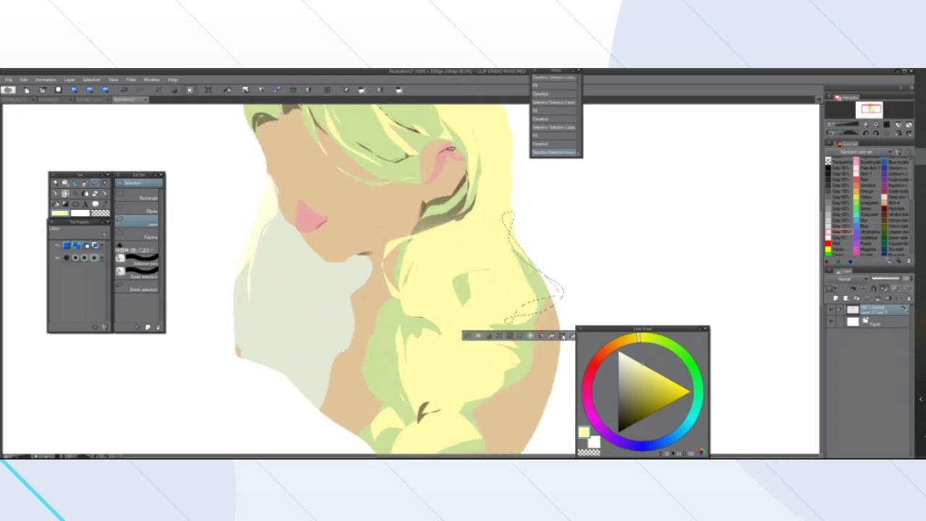
{"action": "left_click", "coordinate": [572, 337]}
{"action": "left_click", "coordinate": [469, 337]}
Lasso curved highlight shapes over the green shadows in the lower curls, fill them pale yellow and deselect
{"action": "mouse_move", "coordinate": [441, 337]}
{"action": "left_mouse_down"}
{"action": "mouse_move", "coordinate": [382, 314]}
{"action": "mouse_move", "coordinate": [416, 387]}
{"action": "left_mouse_up"}
{"action": "mouse_move", "coordinate": [478, 347]}
{"action": "left_mouse_down"}
{"action": "mouse_move", "coordinate": [542, 363]}
{"action": "mouse_move", "coordinate": [467, 403]}
{"action": "mouse_move", "coordinate": [492, 396]}
{"action": "mouse_move", "coordinate": [487, 358]}
{"action": "mouse_move", "coordinate": [465, 362]}
{"action": "left_mouse_up"}
{"action": "left_click", "coordinate": [490, 417]}
{"action": "left_click", "coordinate": [384, 417]}
{"action": "scroll", "coordinate": [385, 423], "scroll_direction": "down", "scroll_amount": 5}
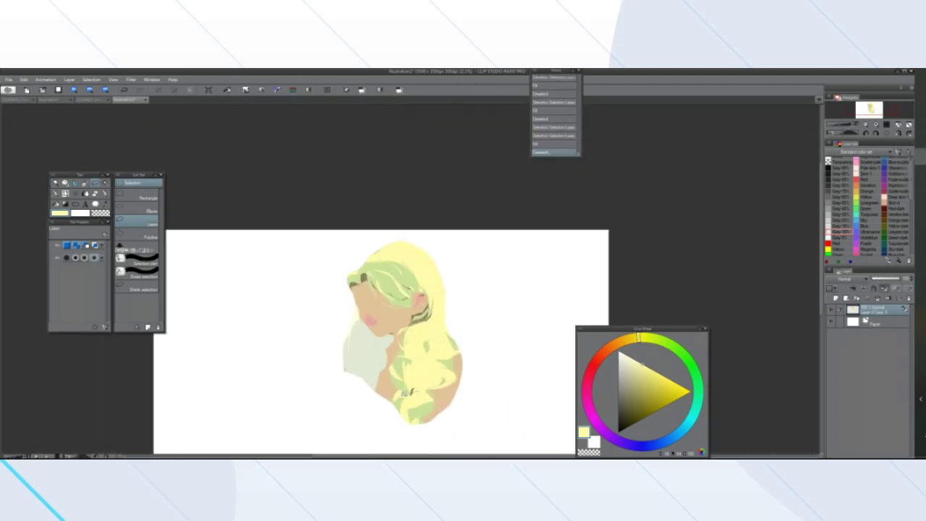
Sample the light green shadow colour, lasso a curved strand beneath the curl over the shoulder, fill it and deselect
{"action": "scroll", "coordinate": [422, 389], "scroll_direction": "up", "scroll_amount": 5}
{"action": "left_click", "coordinate": [444, 260], "text": "alt"}
{"action": "mouse_move", "coordinate": [507, 338]}
{"action": "left_mouse_down"}
{"action": "mouse_move", "coordinate": [482, 361]}
{"action": "mouse_move", "coordinate": [494, 343]}
{"action": "mouse_move", "coordinate": [465, 318]}
{"action": "mouse_move", "coordinate": [541, 361]}
{"action": "mouse_move", "coordinate": [461, 382]}
{"action": "left_mouse_up"}
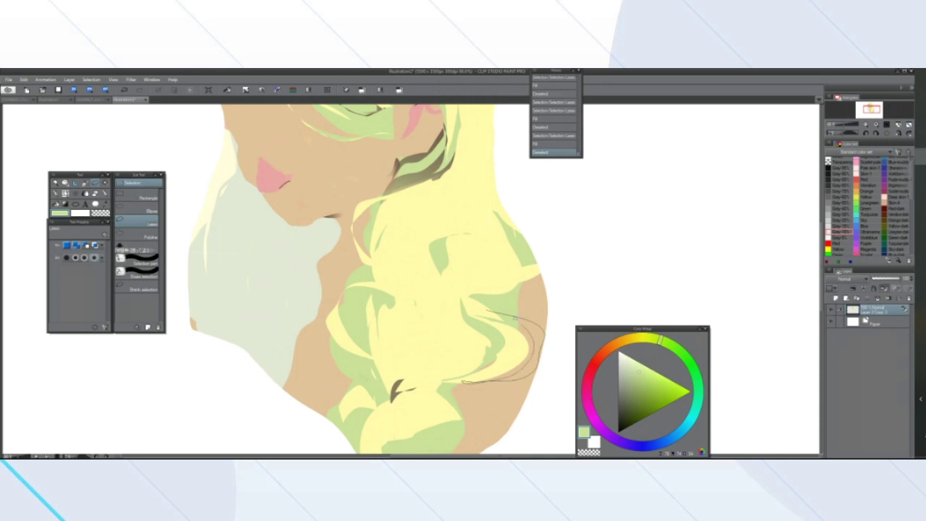
{"action": "left_click_drag", "start_coordinate": [521, 320], "coordinate": [502, 322]}
{"action": "left_click", "coordinate": [544, 396]}
{"action": "left_click", "coordinate": [439, 394]}
Lasso a curved strand along the inner edge of the hair beside the neck, fill it light green and deselect
{"action": "mouse_move", "coordinate": [365, 268]}
{"action": "left_mouse_down"}
{"action": "mouse_move", "coordinate": [322, 308]}
{"action": "mouse_move", "coordinate": [346, 359]}
{"action": "left_mouse_up"}
{"action": "left_click", "coordinate": [380, 370]}
{"action": "left_click", "coordinate": [276, 372]}
{"action": "scroll", "coordinate": [272, 376], "scroll_direction": "down", "scroll_amount": 4}
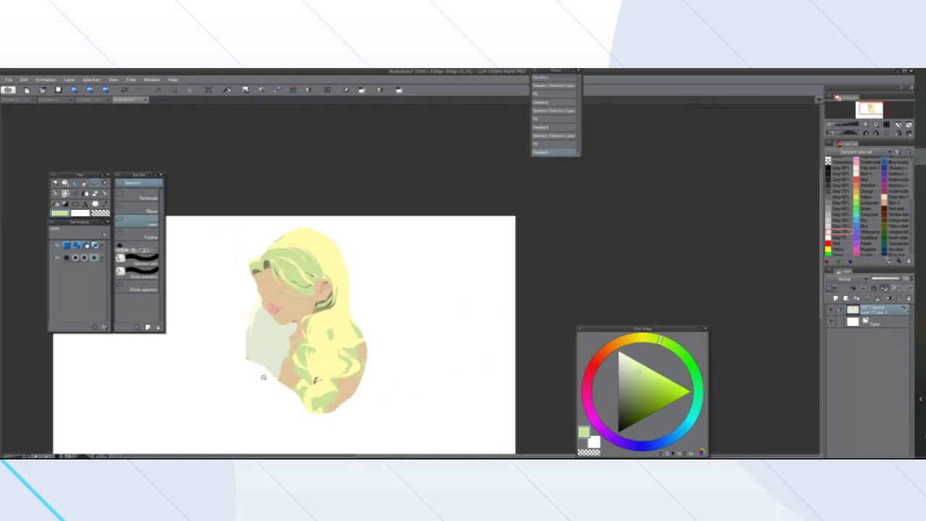
{"action": "scroll", "coordinate": [266, 376], "scroll_direction": "up", "scroll_amount": 4}
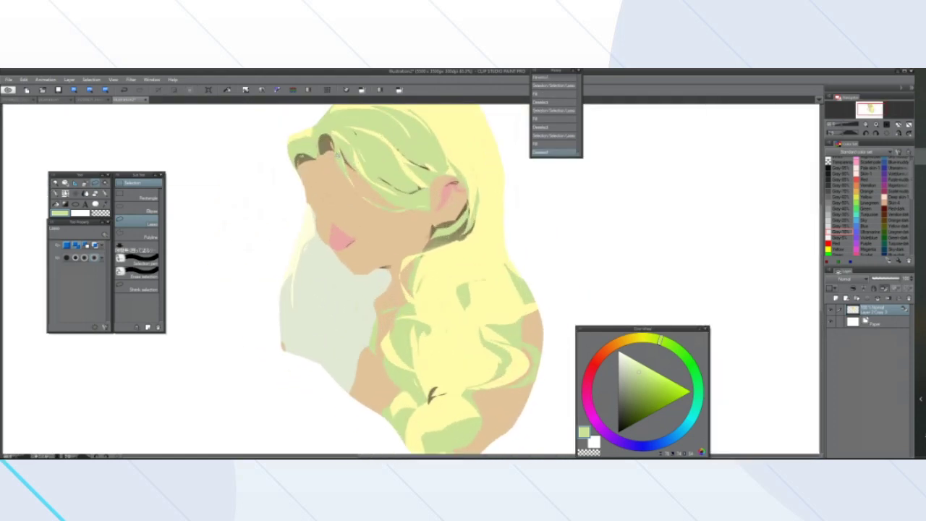
Sample the pale grey-green colour, lasso a looping wisp outside the hair in front of the face, fill it and deselect
{"action": "scroll", "coordinate": [337, 159], "scroll_direction": "down", "scroll_amount": 2}
{"action": "scroll", "coordinate": [343, 263], "scroll_direction": "up", "scroll_amount": 2}
{"action": "left_click", "coordinate": [309, 223], "text": "alt"}
{"action": "mouse_move", "coordinate": [305, 183]}
{"action": "left_mouse_down"}
{"action": "mouse_move", "coordinate": [286, 210]}
{"action": "mouse_move", "coordinate": [283, 263]}
{"action": "mouse_move", "coordinate": [273, 236]}
{"action": "mouse_move", "coordinate": [280, 212]}
{"action": "mouse_move", "coordinate": [310, 191]}
{"action": "left_mouse_up"}
{"action": "left_click", "coordinate": [320, 283]}
{"action": "left_click", "coordinate": [224, 283]}
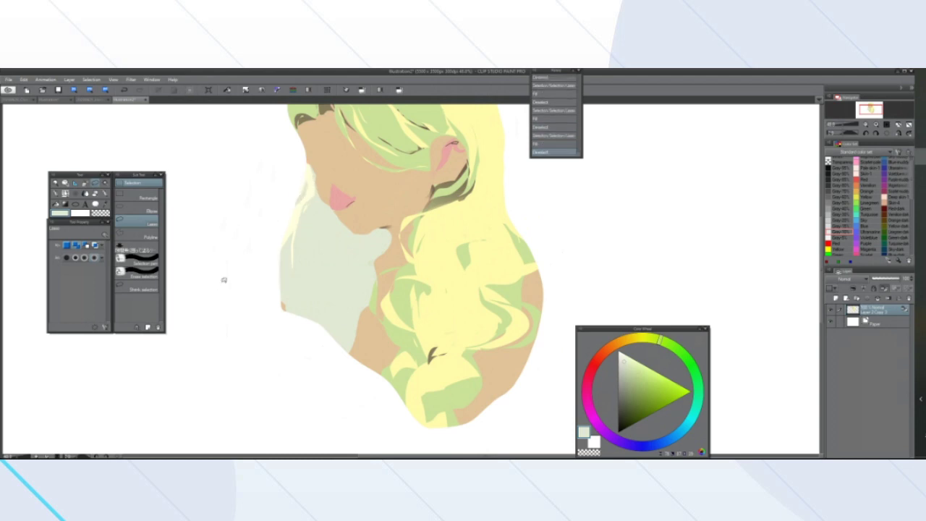
{"action": "scroll", "coordinate": [224, 280], "scroll_direction": "down", "scroll_amount": 2}
Restore the wisp's lasso selection from the history, and refill it with the layer's transparent pixels unlocked
{"action": "left_click", "coordinate": [546, 129]}
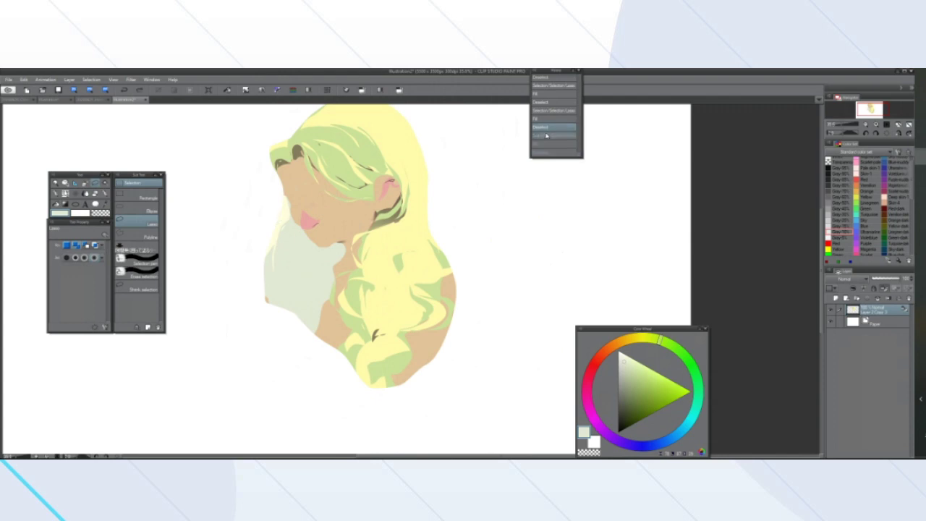
{"action": "left_click", "coordinate": [549, 119]}
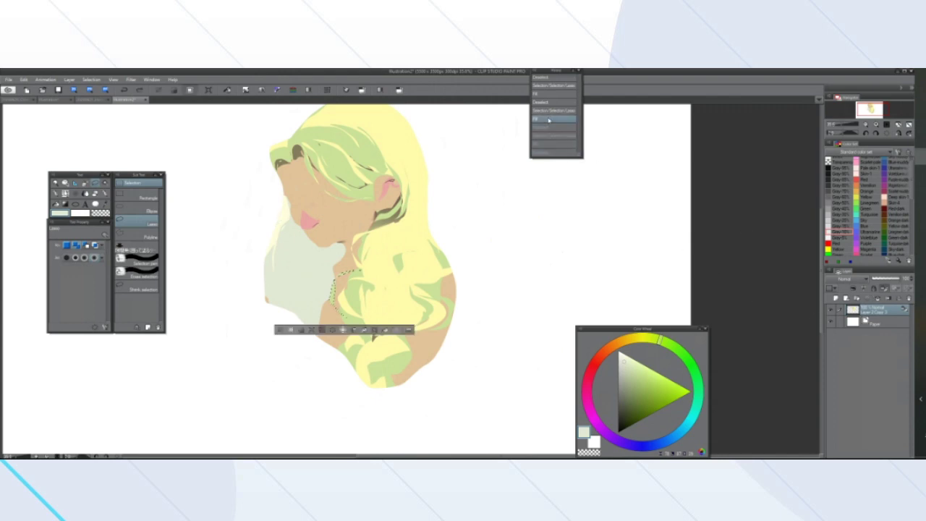
{"action": "left_click", "coordinate": [548, 135]}
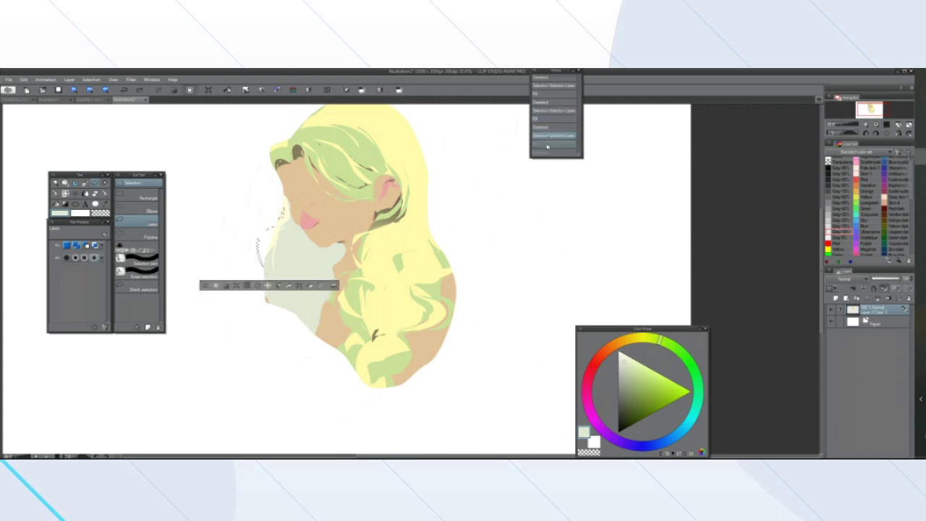
{"action": "left_click", "coordinate": [548, 149]}
{"action": "left_click", "coordinate": [308, 286]}
{"action": "left_click", "coordinate": [204, 286]}
{"action": "scroll", "coordinate": [208, 265], "scroll_direction": "down", "scroll_amount": 5}
{"action": "scroll", "coordinate": [208, 263], "scroll_direction": "up", "scroll_amount": 5}
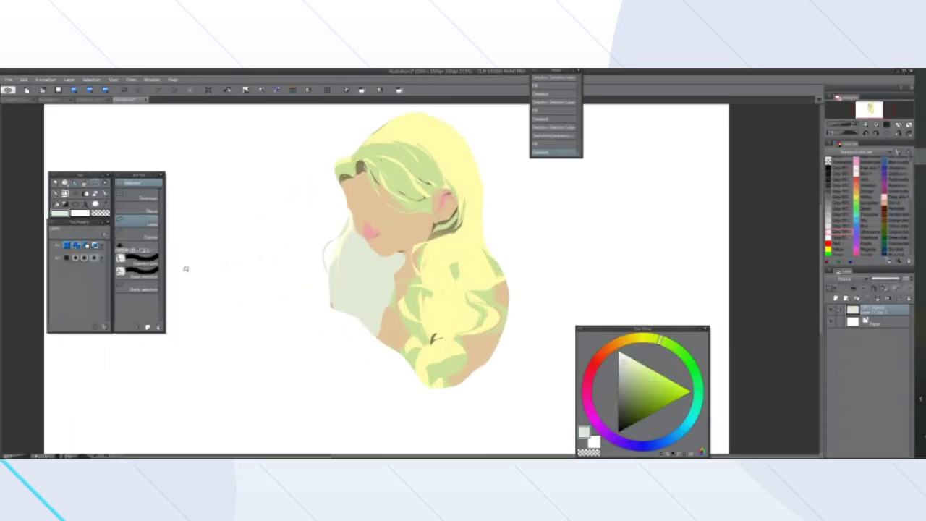
Apply a Tone Curve correction that bends the Green channel downward in the upper midtones
{"action": "scroll", "coordinate": [283, 244], "scroll_direction": "up", "scroll_amount": 2}
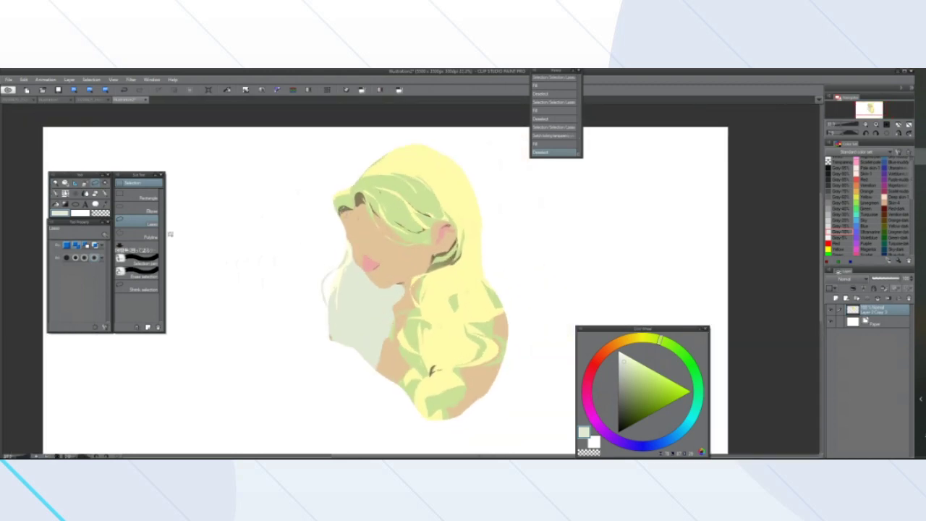
{"action": "left_click", "coordinate": [24, 79]}
{"action": "mouse_move", "coordinate": [72, 211]}
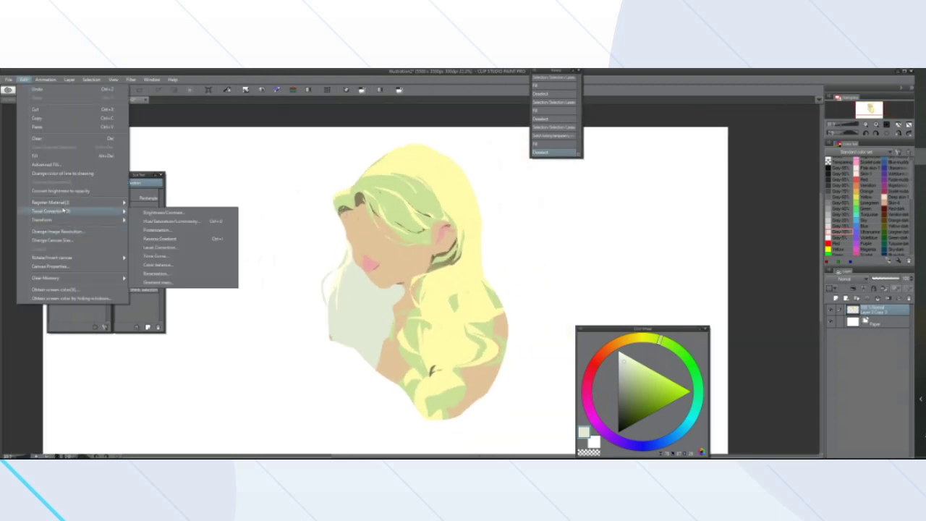
{"action": "left_click", "coordinate": [174, 256]}
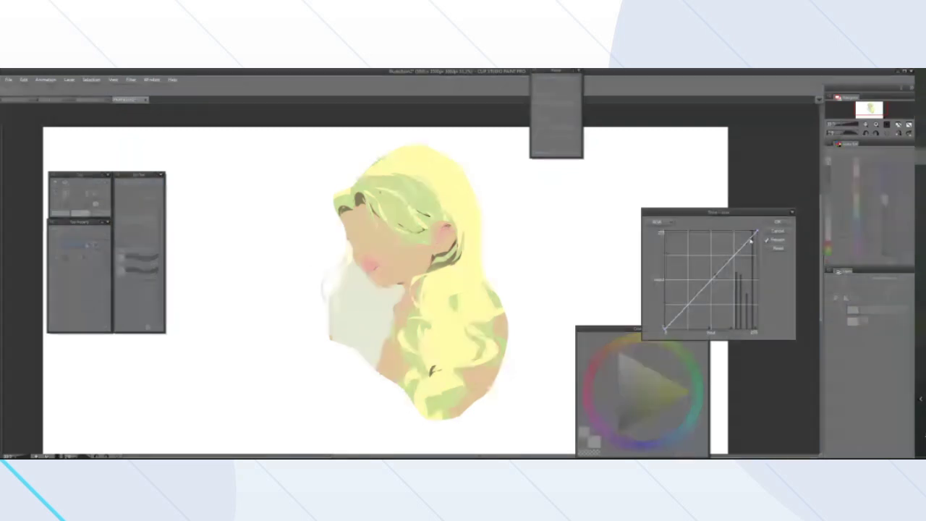
{"action": "left_click_drag", "start_coordinate": [742, 251], "coordinate": [737, 268]}
{"action": "left_click", "coordinate": [652, 223]}
{"action": "left_click", "coordinate": [651, 246]}
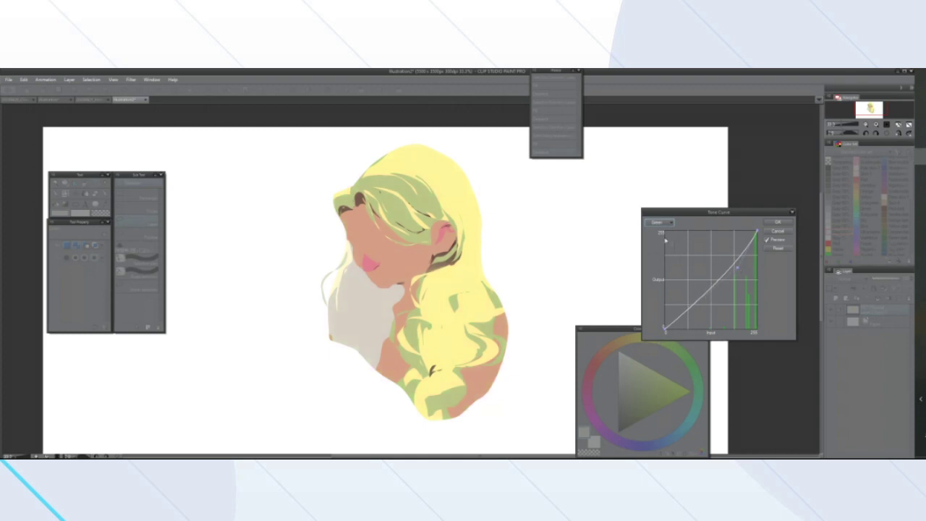
{"action": "left_click", "coordinate": [778, 222]}
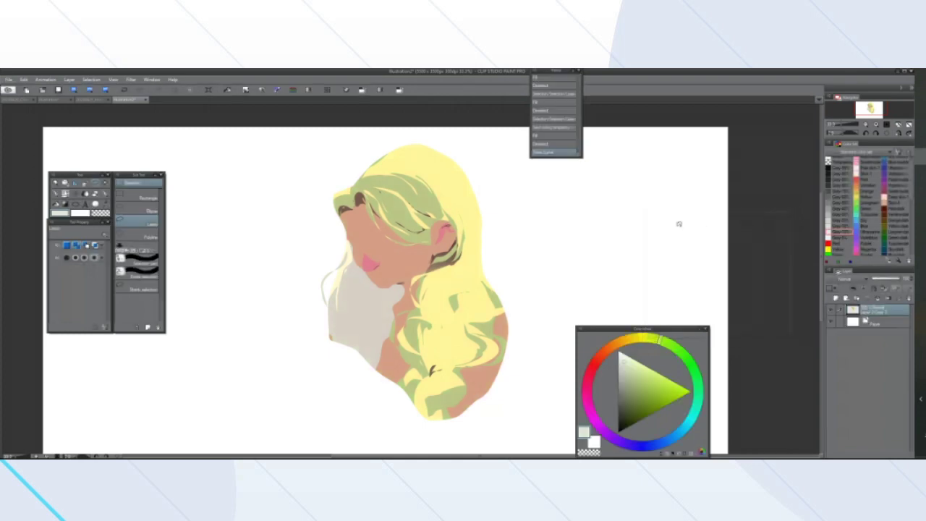
Reopen the Tone Curve correction and move its dialog closer to the portrait
{"action": "left_click", "coordinate": [24, 79]}
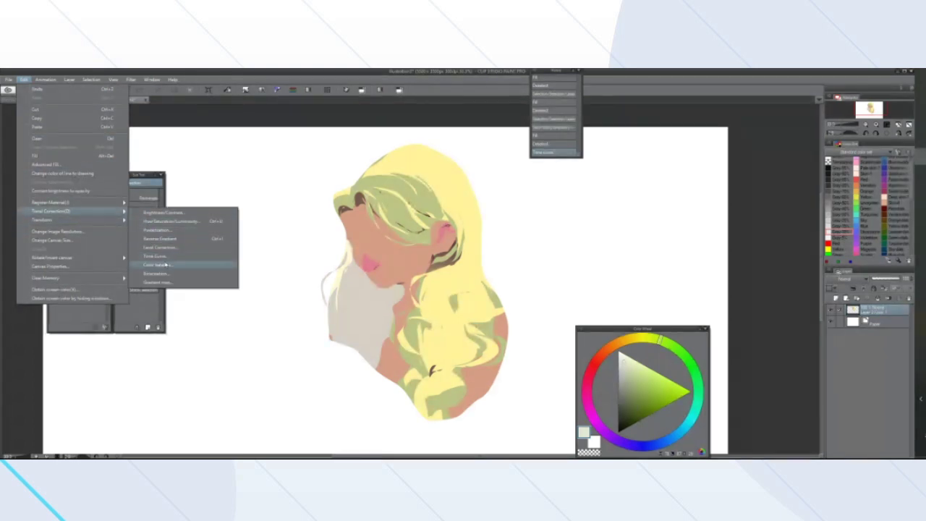
{"action": "left_click", "coordinate": [160, 257]}
{"action": "left_click_drag", "start_coordinate": [693, 212], "coordinate": [609, 196]}
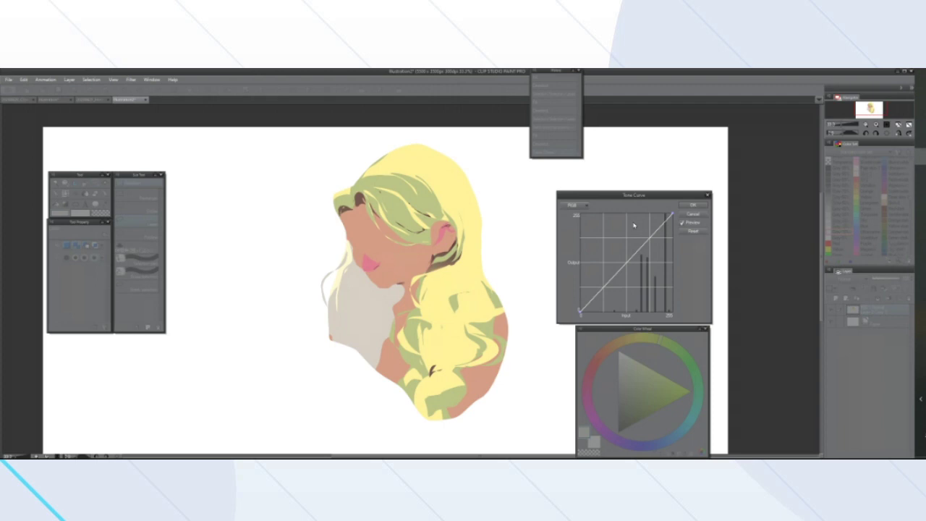
{"action": "left_click_drag", "start_coordinate": [657, 242], "coordinate": [592, 224]}
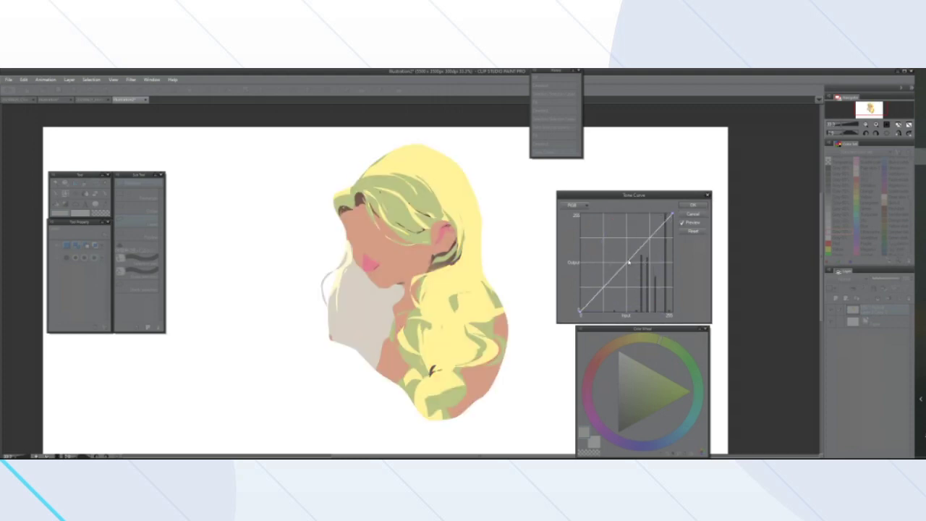
Try raising the black end of the RGB curve almost to maximum output, and return it to its corner
{"action": "mouse_move", "coordinate": [671, 215]}
{"action": "left_mouse_down"}
{"action": "mouse_move", "coordinate": [675, 313]}
{"action": "mouse_move", "coordinate": [673, 204]}
{"action": "mouse_move", "coordinate": [674, 311]}
{"action": "mouse_move", "coordinate": [671, 214]}
{"action": "left_mouse_up"}
{"action": "left_click_drag", "start_coordinate": [580, 313], "coordinate": [581, 232]}
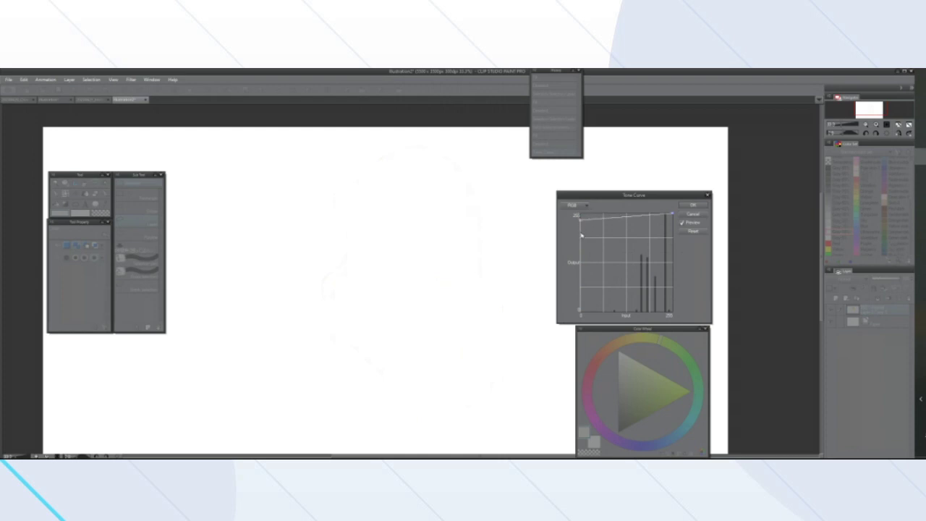
{"action": "left_click_drag", "start_coordinate": [578, 246], "coordinate": [580, 314]}
Raise the upper midtones of the RGB curve and add a highlight point just before its white end
{"action": "mouse_move", "coordinate": [628, 264]}
{"action": "left_mouse_down"}
{"action": "mouse_move", "coordinate": [627, 249]}
{"action": "mouse_move", "coordinate": [639, 244]}
{"action": "mouse_move", "coordinate": [664, 273]}
{"action": "mouse_move", "coordinate": [599, 228]}
{"action": "mouse_move", "coordinate": [655, 246]}
{"action": "mouse_move", "coordinate": [636, 220]}
{"action": "mouse_move", "coordinate": [627, 227]}
{"action": "mouse_move", "coordinate": [626, 267]}
{"action": "left_mouse_up"}
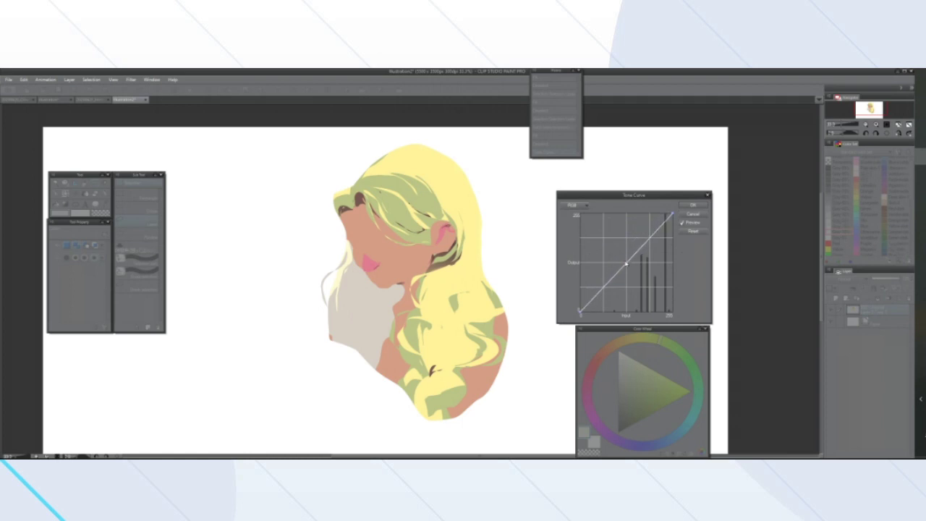
{"action": "mouse_move", "coordinate": [649, 237]}
{"action": "left_mouse_down"}
{"action": "mouse_move", "coordinate": [644, 220]}
{"action": "mouse_move", "coordinate": [656, 252]}
{"action": "mouse_move", "coordinate": [649, 238]}
{"action": "left_mouse_up"}
{"action": "mouse_move", "coordinate": [642, 258]}
{"action": "left_mouse_down"}
{"action": "mouse_move", "coordinate": [643, 308]}
{"action": "mouse_move", "coordinate": [640, 250]}
{"action": "left_mouse_up"}
{"action": "left_click_drag", "start_coordinate": [639, 251], "coordinate": [647, 234]}
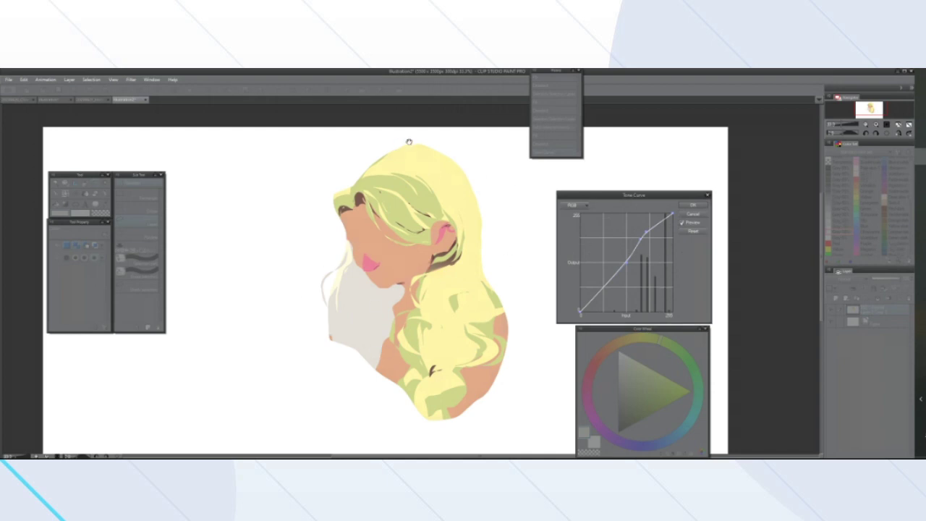
{"action": "left_click_drag", "start_coordinate": [666, 223], "coordinate": [666, 300]}
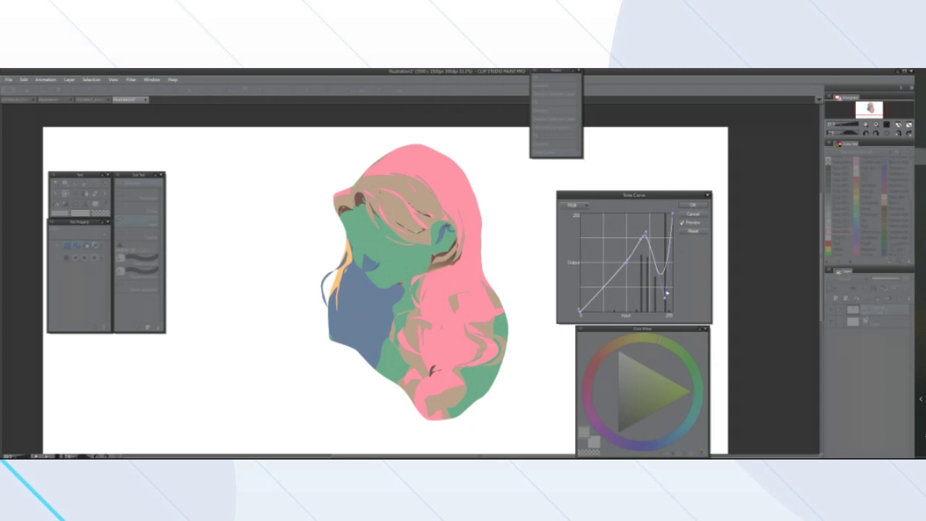
{"action": "left_click_drag", "start_coordinate": [665, 298], "coordinate": [664, 225]}
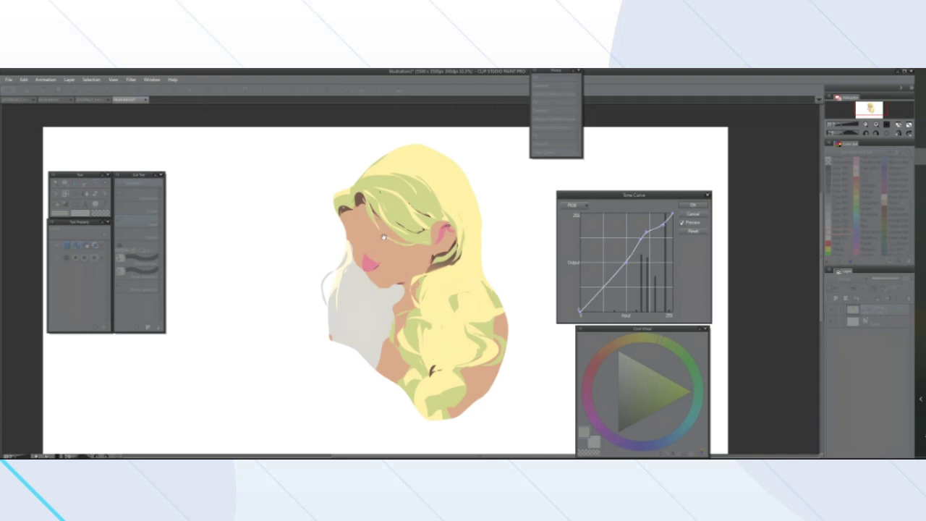
Bend the Blue channel's tone curve upward in the shadows and the upper midtones
{"action": "left_click", "coordinate": [573, 206]}
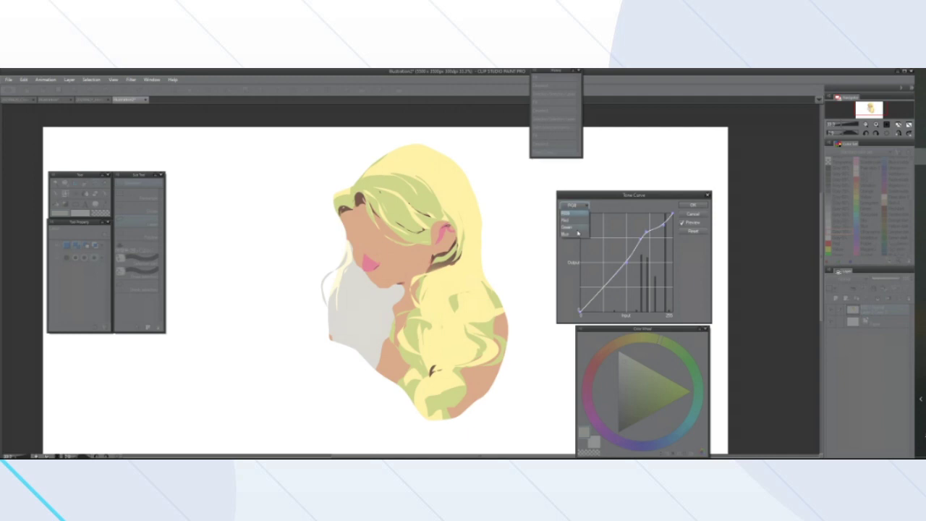
{"action": "left_click", "coordinate": [570, 221]}
{"action": "left_click", "coordinate": [574, 206]}
{"action": "left_click", "coordinate": [570, 227]}
{"action": "left_click", "coordinate": [572, 205]}
{"action": "left_click", "coordinate": [573, 234]}
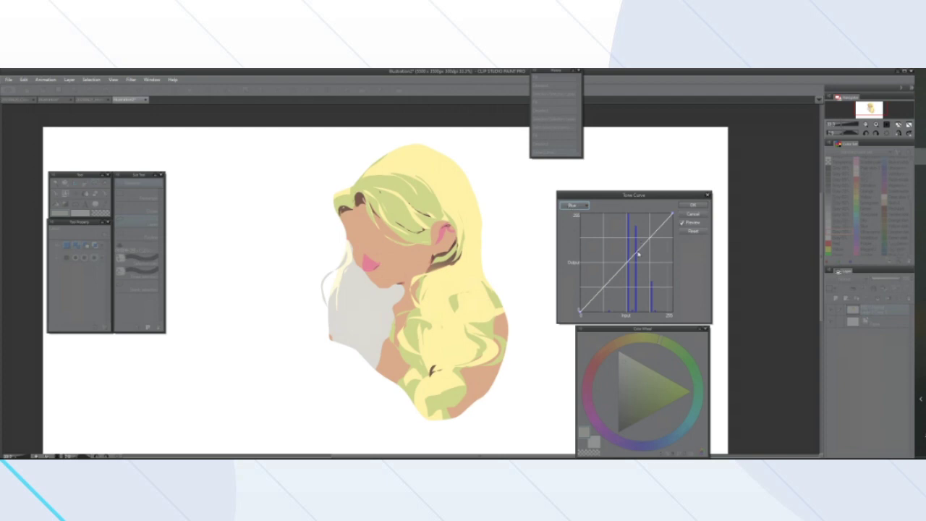
{"action": "left_click_drag", "start_coordinate": [632, 262], "coordinate": [637, 235]}
{"action": "left_click_drag", "start_coordinate": [609, 293], "coordinate": [627, 258]}
Raise the Green channel's tone curve in the lower and upper midtones, with a small dip between them
{"action": "left_click", "coordinate": [575, 206]}
{"action": "left_click", "coordinate": [575, 207]}
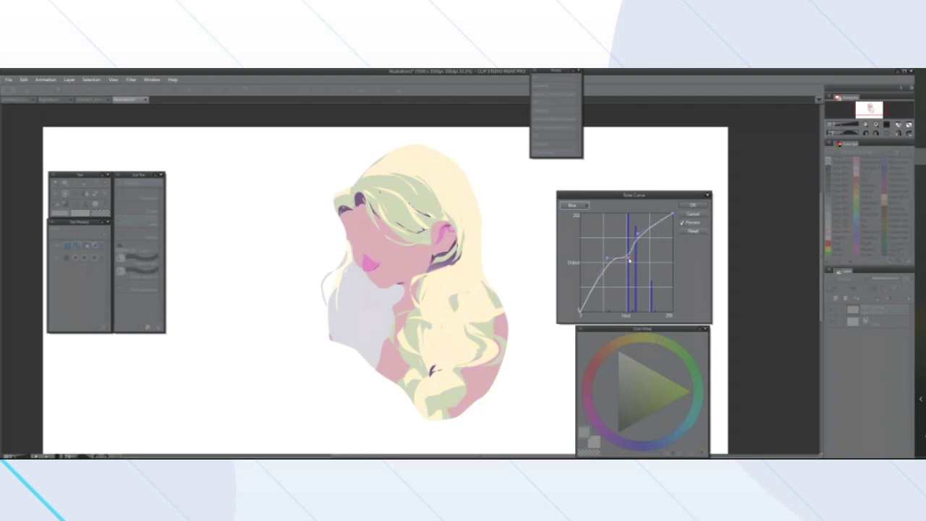
{"action": "left_click", "coordinate": [573, 206]}
{"action": "left_click", "coordinate": [572, 228]}
{"action": "mouse_move", "coordinate": [637, 253]}
{"action": "left_mouse_down"}
{"action": "mouse_move", "coordinate": [650, 244]}
{"action": "mouse_move", "coordinate": [644, 236]}
{"action": "left_mouse_up"}
{"action": "left_click_drag", "start_coordinate": [616, 274], "coordinate": [623, 261]}
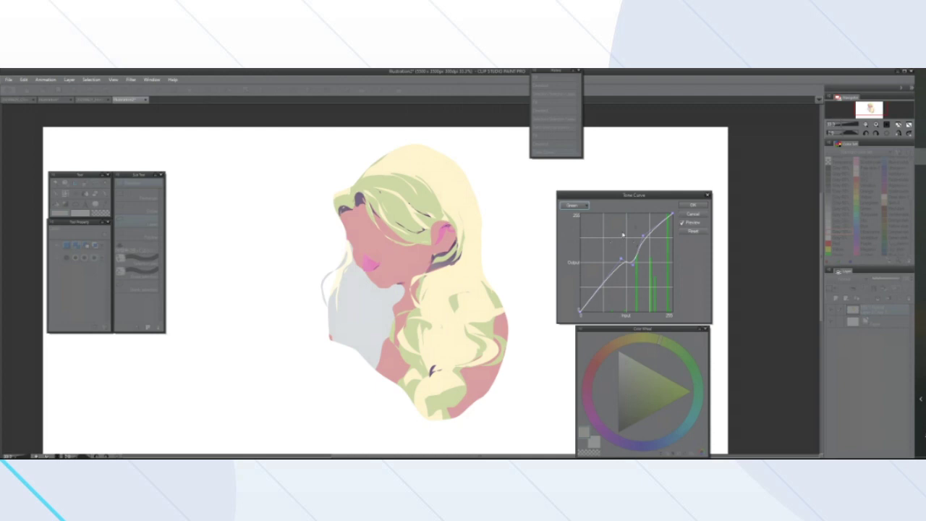
{"action": "left_click_drag", "start_coordinate": [660, 229], "coordinate": [660, 236]}
Pull the Red channel's tone curve down in the highlights, add a narrow peak before the dip, and apply the correction
{"action": "left_click", "coordinate": [574, 205]}
{"action": "left_click", "coordinate": [576, 226]}
{"action": "left_click_drag", "start_coordinate": [650, 239], "coordinate": [660, 267]}
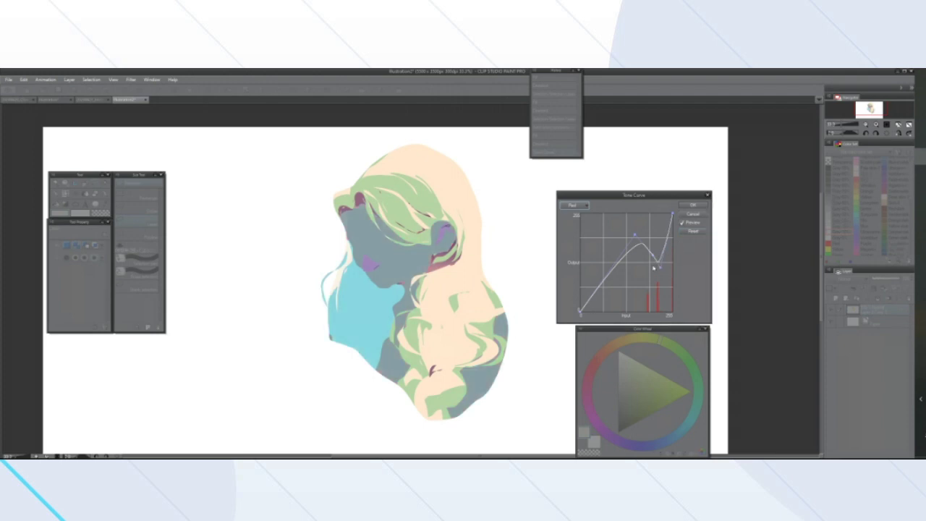
{"action": "mouse_move", "coordinate": [661, 246]}
{"action": "left_mouse_down"}
{"action": "mouse_move", "coordinate": [661, 268]}
{"action": "mouse_move", "coordinate": [655, 230]}
{"action": "left_mouse_up"}
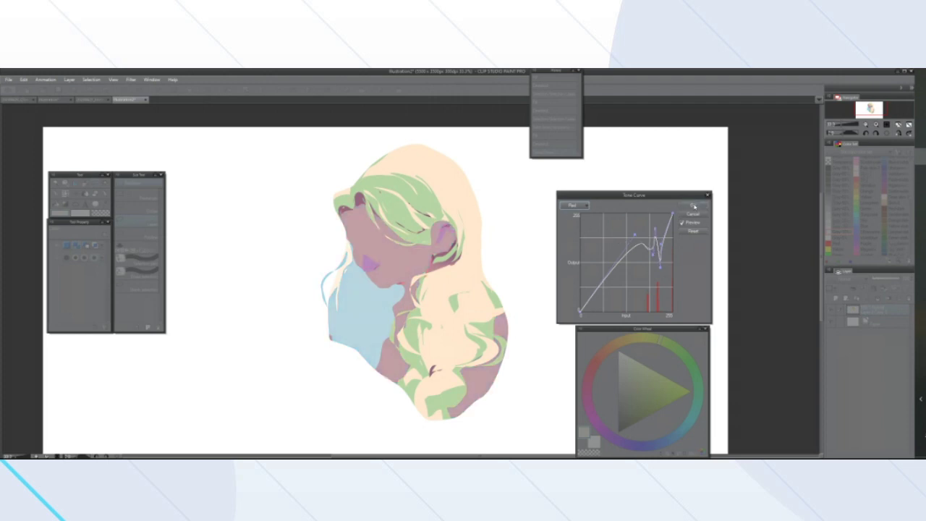
{"action": "left_click", "coordinate": [694, 205]}
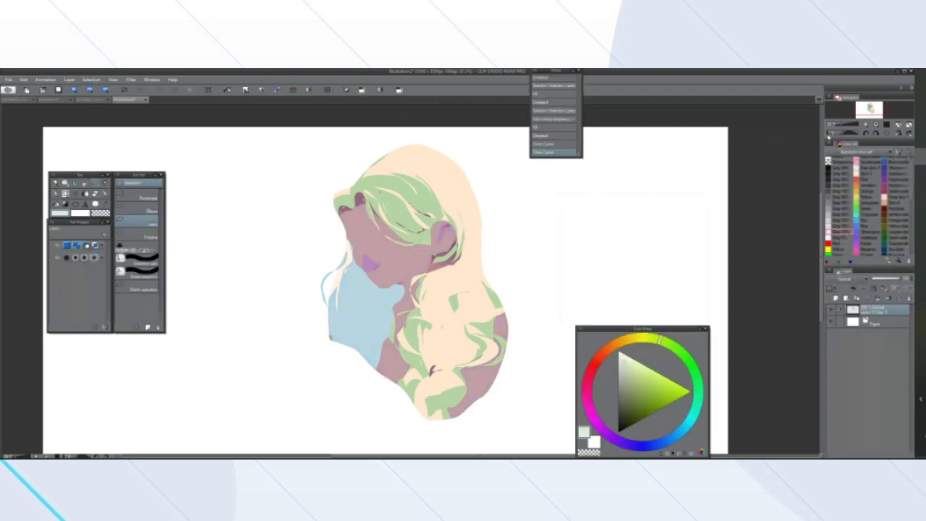
Flip the canvas view horizontally
{"action": "left_click", "coordinate": [899, 133]}
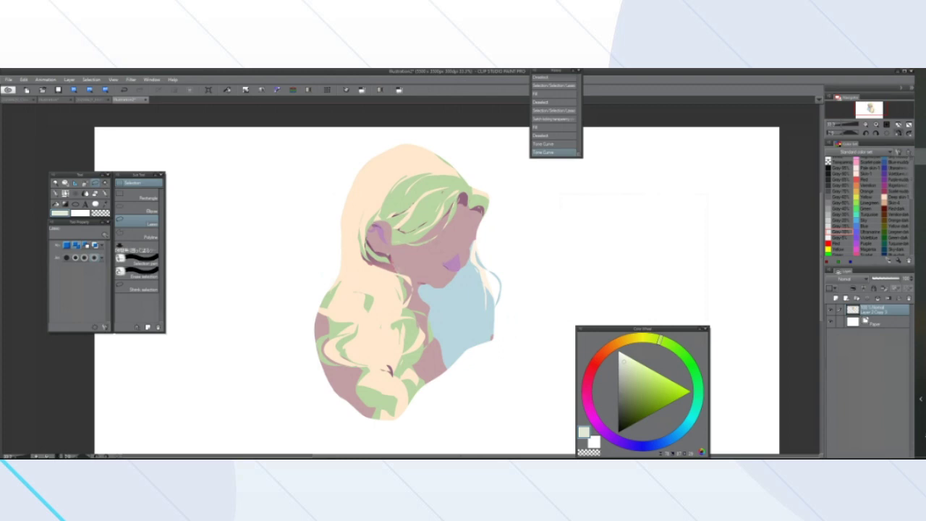
{"action": "mouse_move", "coordinate": [397, 228]}
{"action": "left_mouse_down"}
{"action": "mouse_move", "coordinate": [443, 172]}
{"action": "mouse_move", "coordinate": [380, 214]}
{"action": "mouse_move", "coordinate": [405, 233]}
{"action": "left_mouse_up"}
{"action": "left_click_drag", "start_coordinate": [487, 294], "coordinate": [484, 285]}
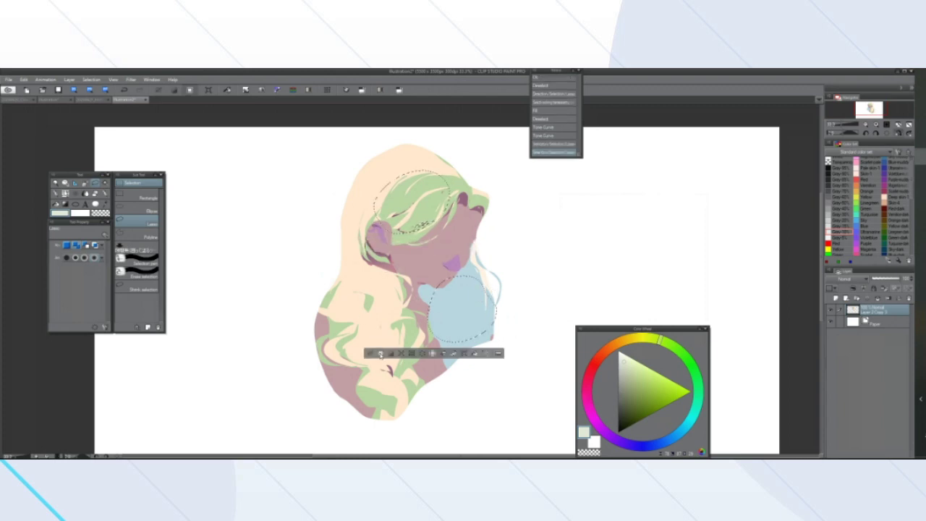
{"action": "left_click", "coordinate": [370, 353]}
{"action": "left_click_drag", "start_coordinate": [376, 225], "coordinate": [375, 237]}
{"action": "left_click", "coordinate": [316, 249]}
{"action": "left_click", "coordinate": [547, 144]}
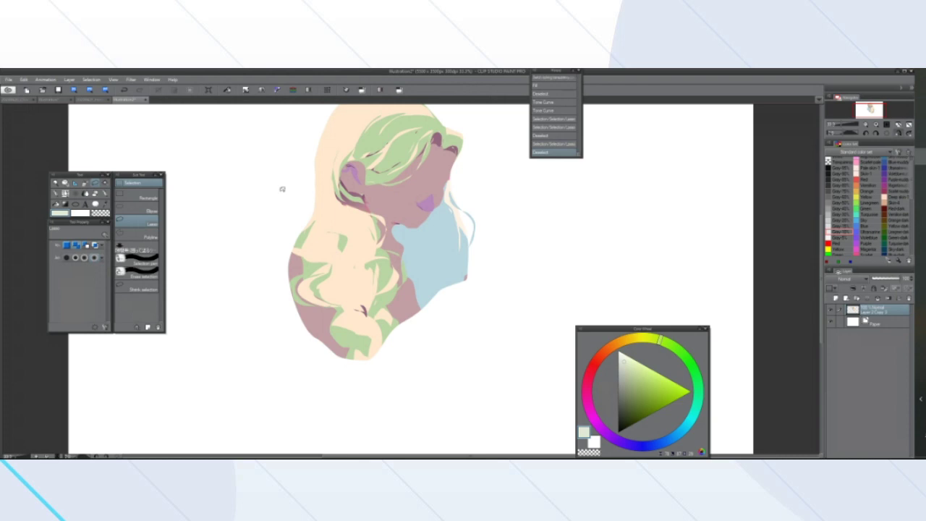
Examine the recoloured, mirrored portrait at several magnifications to judge its shapes and colours
{"action": "scroll", "coordinate": [290, 192], "scroll_direction": "down", "scroll_amount": 5}
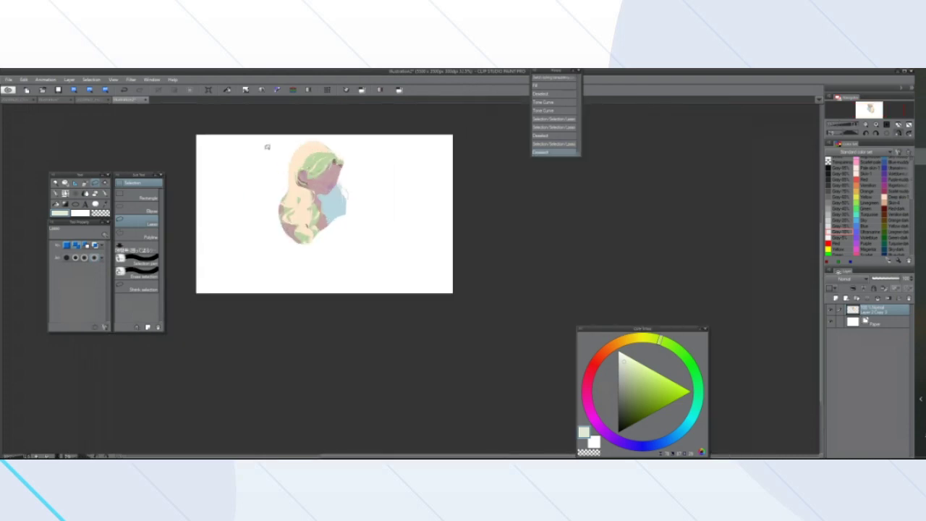
{"action": "scroll", "coordinate": [268, 148], "scroll_direction": "up", "scroll_amount": 5}
{"action": "scroll", "coordinate": [283, 155], "scroll_direction": "up", "scroll_amount": 1}
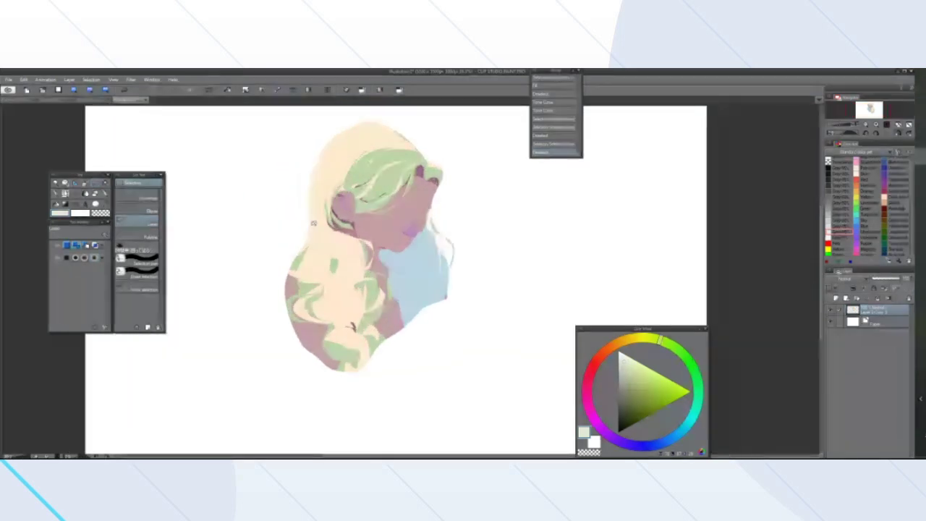
{"action": "scroll", "coordinate": [313, 224], "scroll_direction": "up", "scroll_amount": 3}
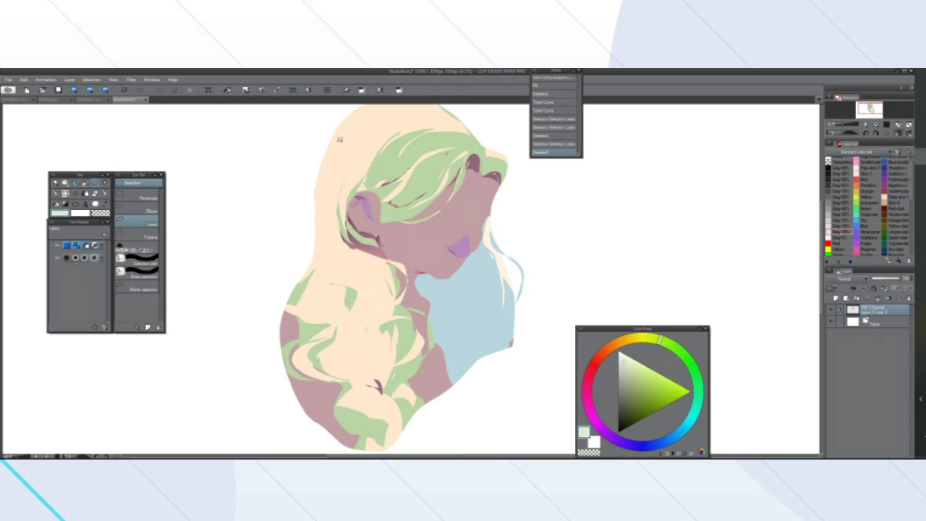
{"action": "scroll", "coordinate": [374, 170], "scroll_direction": "down", "scroll_amount": 4}
{"action": "scroll", "coordinate": [381, 200], "scroll_direction": "up", "scroll_amount": 2}
{"action": "scroll", "coordinate": [365, 227], "scroll_direction": "up", "scroll_amount": 2}
{"action": "scroll", "coordinate": [443, 179], "scroll_direction": "down", "scroll_amount": 2}
{"action": "scroll", "coordinate": [445, 181], "scroll_direction": "up", "scroll_amount": 1}
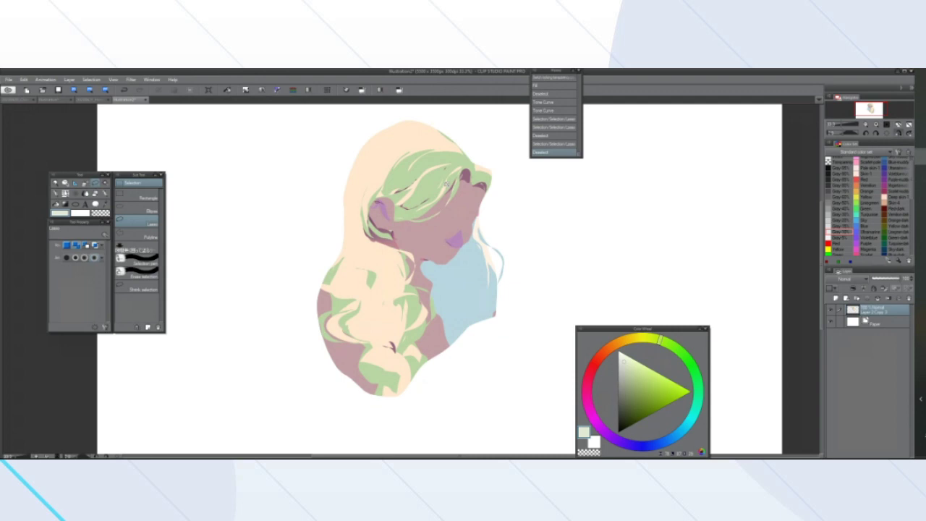
Hide the portrait layer and add a new raster layer above it
{"action": "left_click", "coordinate": [831, 310]}
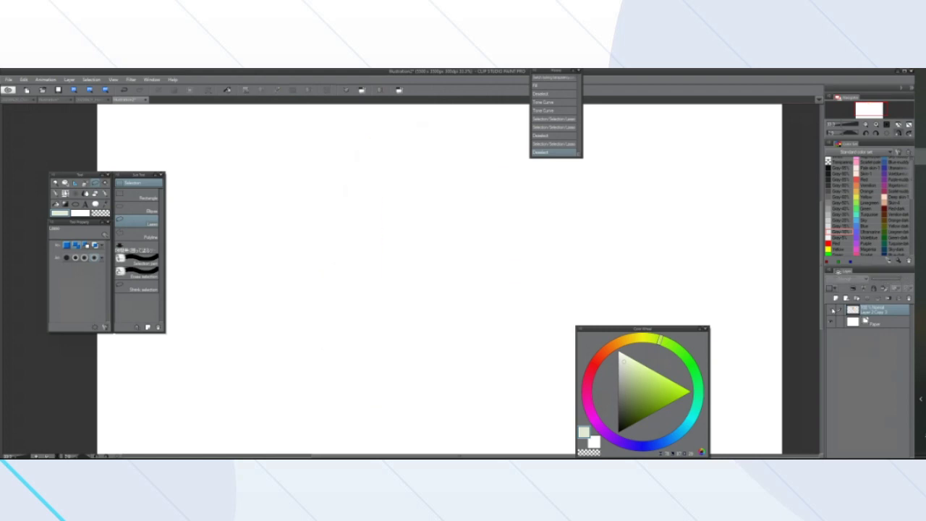
{"action": "left_click", "coordinate": [835, 299]}
Lasso a large head-and-neck silhouette on the new layer, fill it with pale beige, and clear the selection
{"action": "left_click_drag", "start_coordinate": [593, 354], "coordinate": [621, 343]}
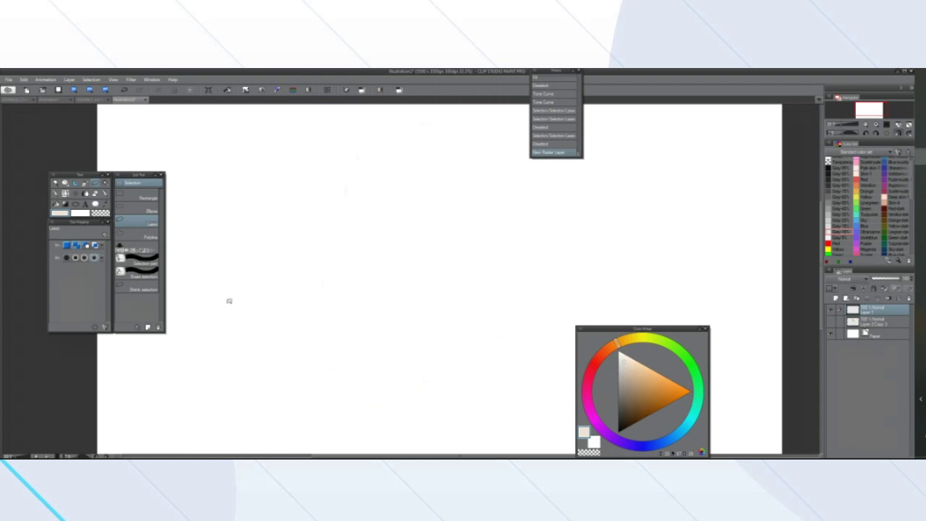
{"action": "mouse_move", "coordinate": [317, 185]}
{"action": "left_mouse_down"}
{"action": "mouse_move", "coordinate": [432, 118]}
{"action": "mouse_move", "coordinate": [473, 277]}
{"action": "mouse_move", "coordinate": [426, 372]}
{"action": "mouse_move", "coordinate": [329, 297]}
{"action": "mouse_move", "coordinate": [316, 183]}
{"action": "left_mouse_up"}
{"action": "left_click", "coordinate": [426, 389]}
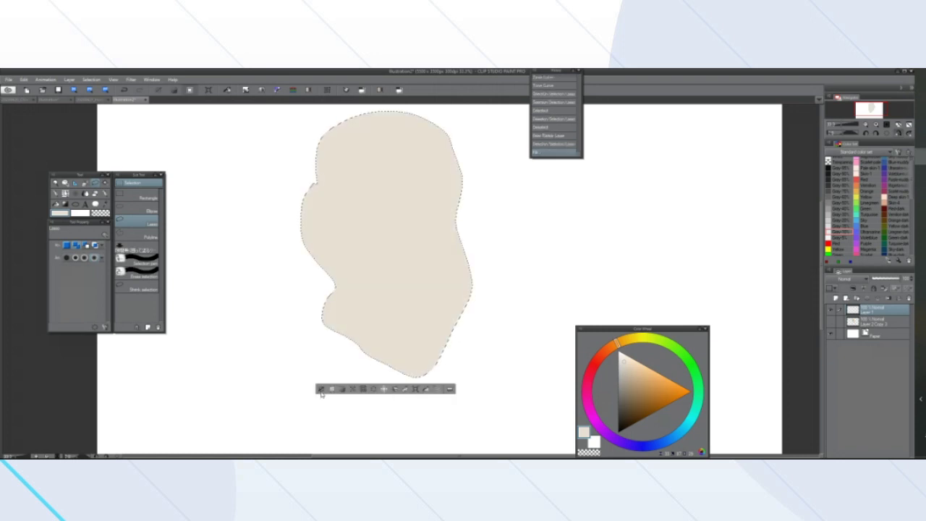
{"action": "left_click", "coordinate": [323, 390]}
{"action": "left_click_drag", "start_coordinate": [330, 148], "coordinate": [416, 139]}
{"action": "left_click", "coordinate": [305, 157]}
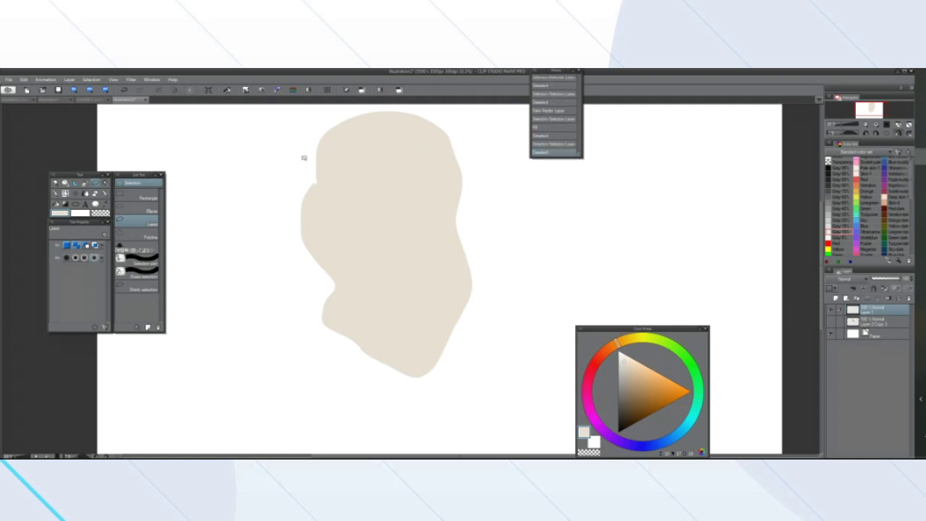
Lock the layer's transparent pixels and fill lassoed areas around the head's crown, side and neck with pale green
{"action": "mouse_move", "coordinate": [361, 122]}
{"action": "left_mouse_down"}
{"action": "mouse_move", "coordinate": [382, 156]}
{"action": "mouse_move", "coordinate": [369, 280]}
{"action": "mouse_move", "coordinate": [335, 260]}
{"action": "mouse_move", "coordinate": [335, 199]}
{"action": "mouse_move", "coordinate": [321, 211]}
{"action": "mouse_move", "coordinate": [355, 283]}
{"action": "mouse_move", "coordinate": [394, 318]}
{"action": "mouse_move", "coordinate": [394, 363]}
{"action": "mouse_move", "coordinate": [230, 265]}
{"action": "mouse_move", "coordinate": [297, 138]}
{"action": "mouse_move", "coordinate": [367, 106]}
{"action": "mouse_move", "coordinate": [467, 123]}
{"action": "mouse_move", "coordinate": [471, 209]}
{"action": "mouse_move", "coordinate": [433, 149]}
{"action": "mouse_move", "coordinate": [365, 123]}
{"action": "left_mouse_up"}
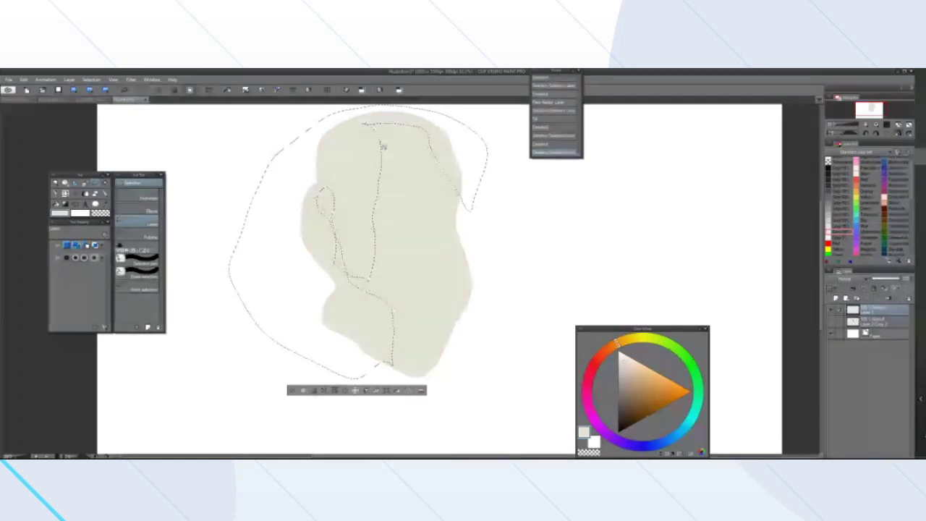
{"action": "left_click", "coordinate": [670, 344]}
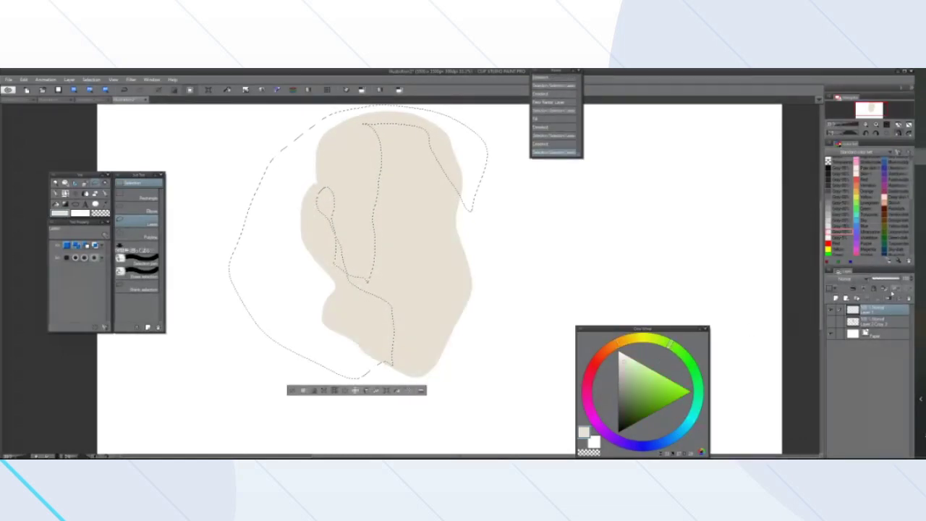
{"action": "left_click", "coordinate": [398, 391]}
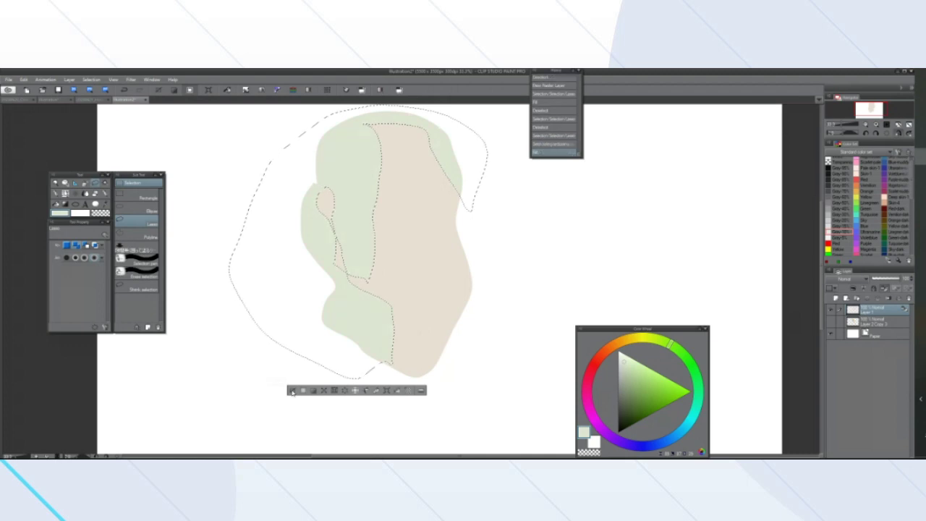
{"action": "left_click", "coordinate": [293, 391]}
Lasso the side of the silhouette from the temple past the jaw to the neck, and fill it with pale yellow-green
{"action": "mouse_move", "coordinate": [435, 166]}
{"action": "left_mouse_down"}
{"action": "mouse_move", "coordinate": [438, 257]}
{"action": "mouse_move", "coordinate": [422, 290]}
{"action": "mouse_move", "coordinate": [432, 371]}
{"action": "mouse_move", "coordinate": [479, 267]}
{"action": "mouse_move", "coordinate": [438, 170]}
{"action": "mouse_move", "coordinate": [428, 226]}
{"action": "mouse_move", "coordinate": [411, 258]}
{"action": "mouse_move", "coordinate": [441, 221]}
{"action": "mouse_move", "coordinate": [438, 188]}
{"action": "left_mouse_up"}
{"action": "mouse_move", "coordinate": [418, 247]}
{"action": "left_mouse_down"}
{"action": "mouse_move", "coordinate": [400, 271]}
{"action": "mouse_move", "coordinate": [426, 290]}
{"action": "mouse_move", "coordinate": [434, 351]}
{"action": "left_mouse_up"}
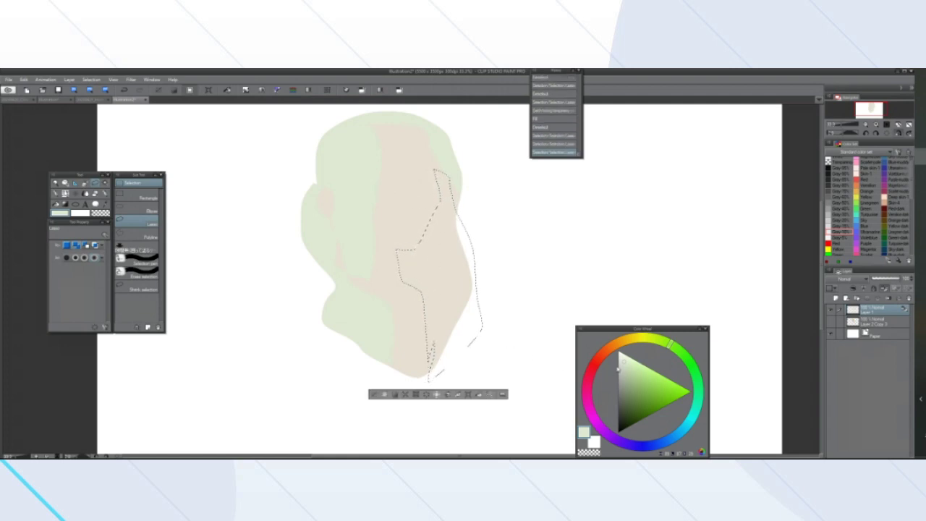
{"action": "left_click", "coordinate": [657, 340]}
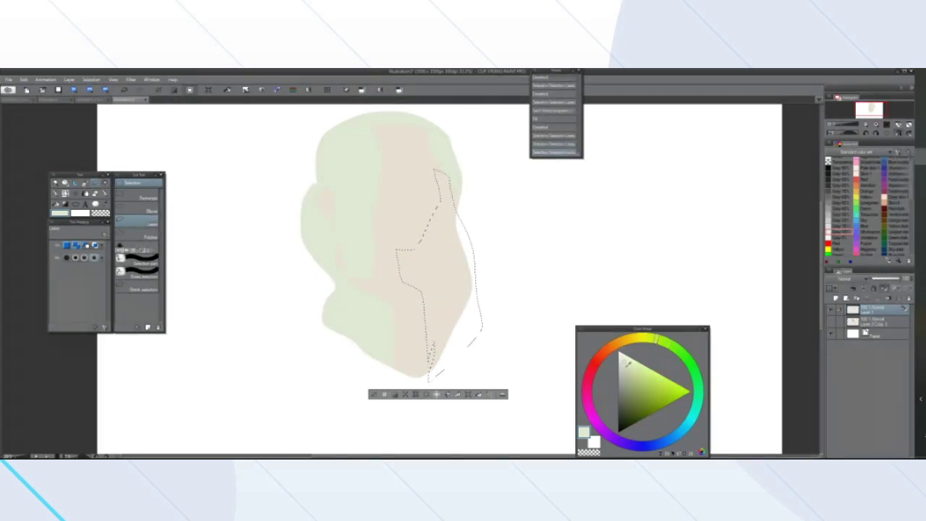
{"action": "left_click_drag", "start_coordinate": [629, 362], "coordinate": [626, 357]}
{"action": "left_click", "coordinate": [477, 394]}
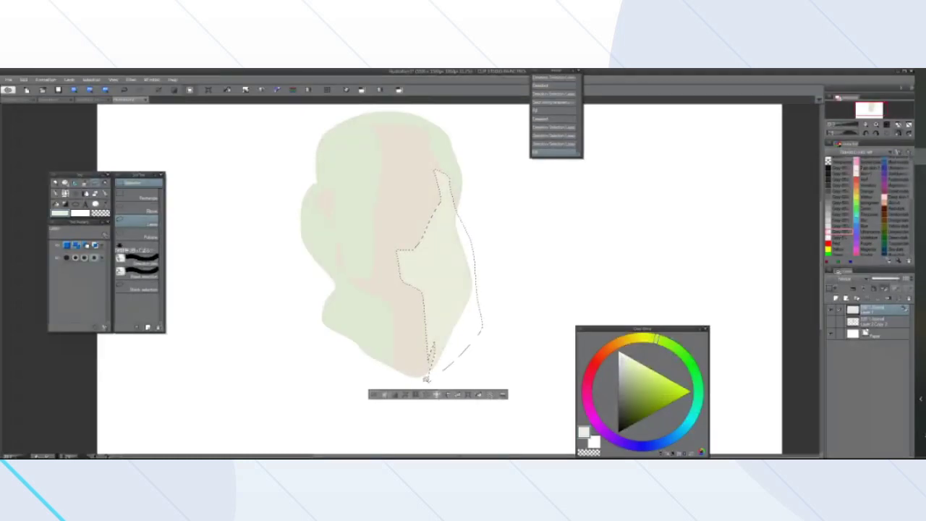
{"action": "left_click", "coordinate": [374, 395]}
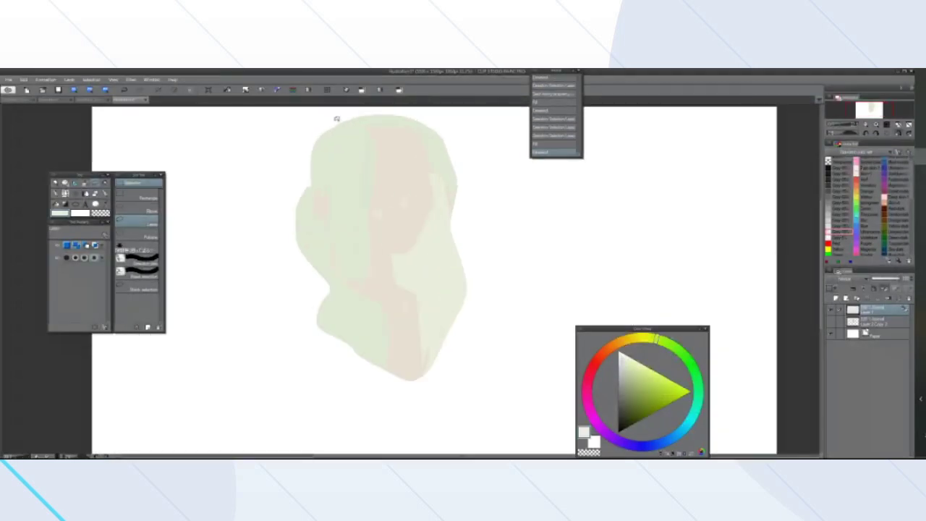
Lasso two small eye shapes on the face, fill them with light pink, and clear the selection
{"action": "scroll", "coordinate": [332, 176], "scroll_direction": "up", "scroll_amount": 1}
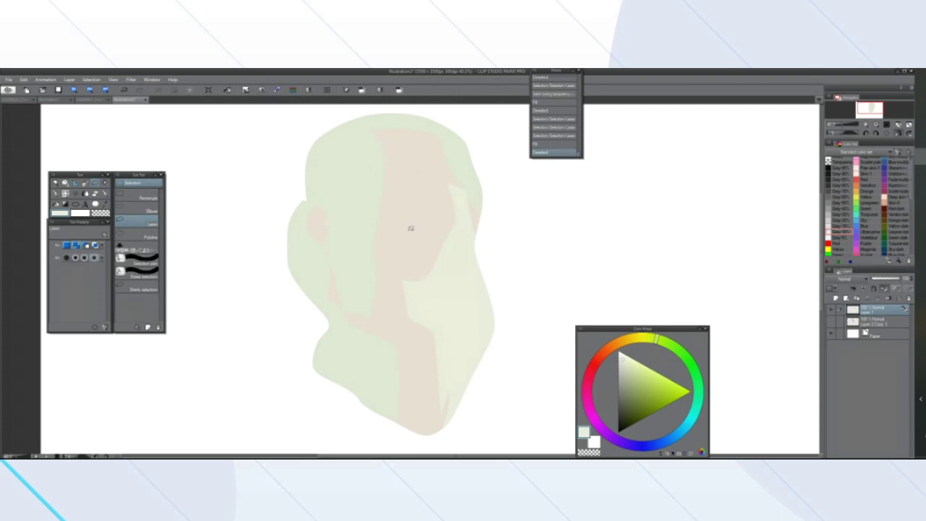
{"action": "left_click_drag", "start_coordinate": [308, 215], "coordinate": [309, 214]}
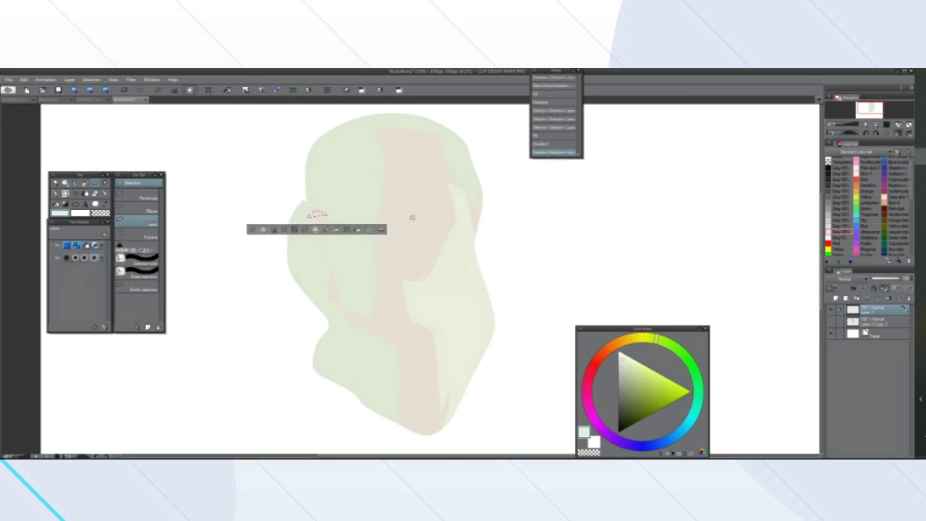
{"action": "mouse_move", "coordinate": [425, 219]}
{"action": "left_mouse_down"}
{"action": "mouse_move", "coordinate": [413, 213]}
{"action": "mouse_move", "coordinate": [412, 221]}
{"action": "left_mouse_up"}
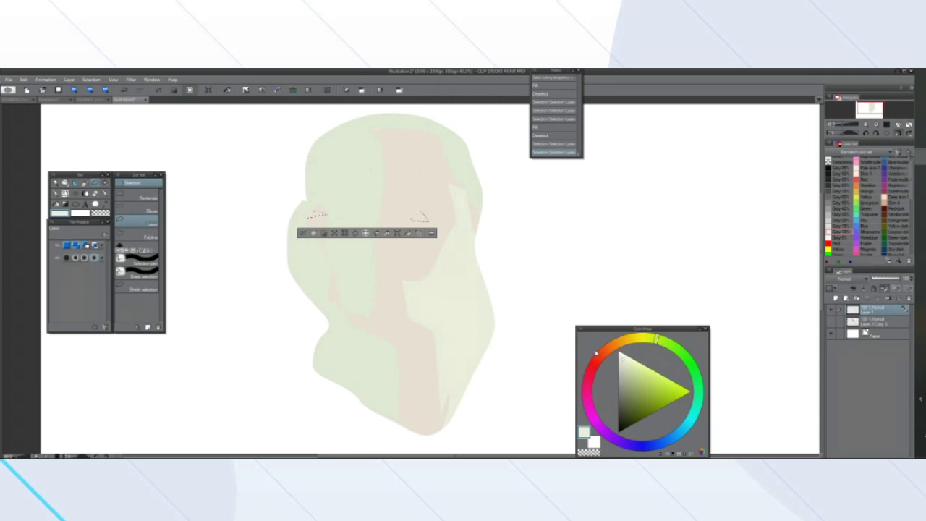
{"action": "left_click", "coordinate": [600, 353]}
{"action": "left_click", "coordinate": [630, 360]}
{"action": "left_click", "coordinate": [408, 233]}
{"action": "left_click", "coordinate": [301, 234]}
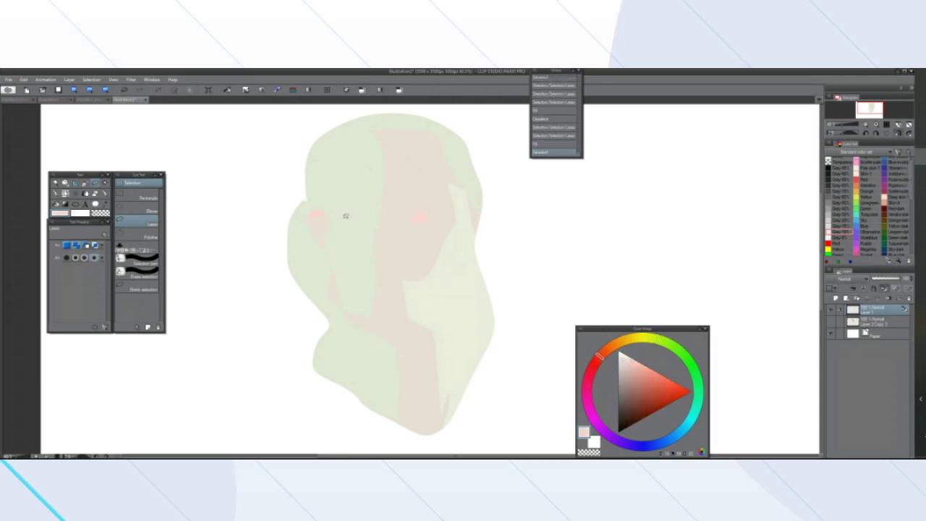
{"action": "left_click_drag", "start_coordinate": [435, 220], "coordinate": [424, 223]}
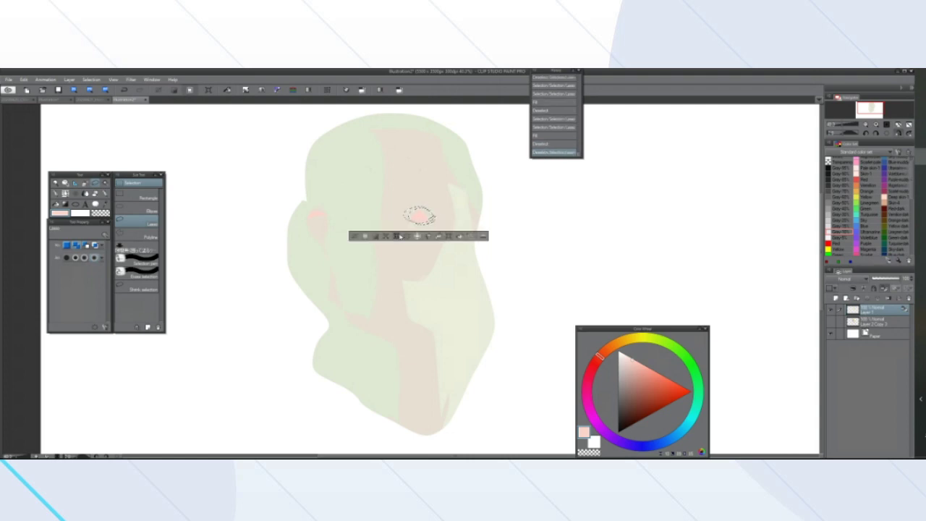
{"action": "left_click", "coordinate": [358, 235]}
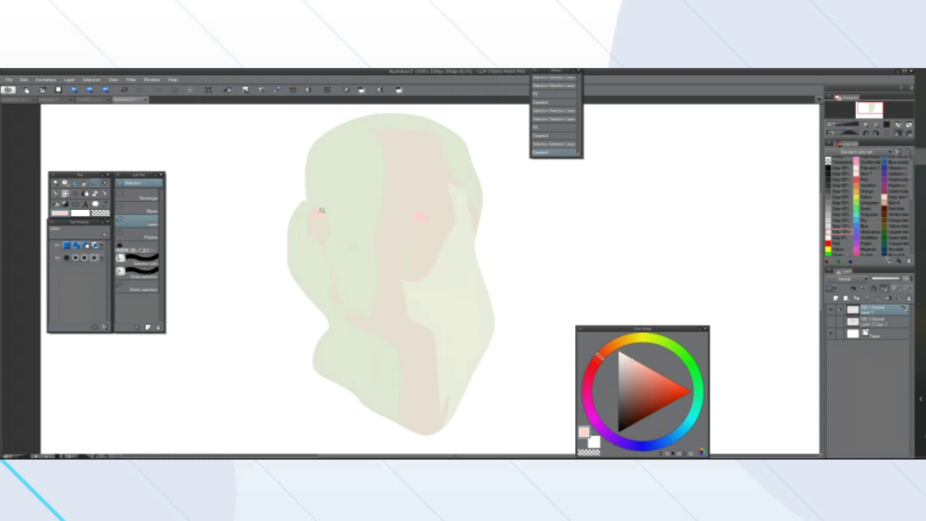
{"action": "left_click_drag", "start_coordinate": [319, 210], "coordinate": [317, 211]}
{"action": "left_click", "coordinate": [251, 230]}
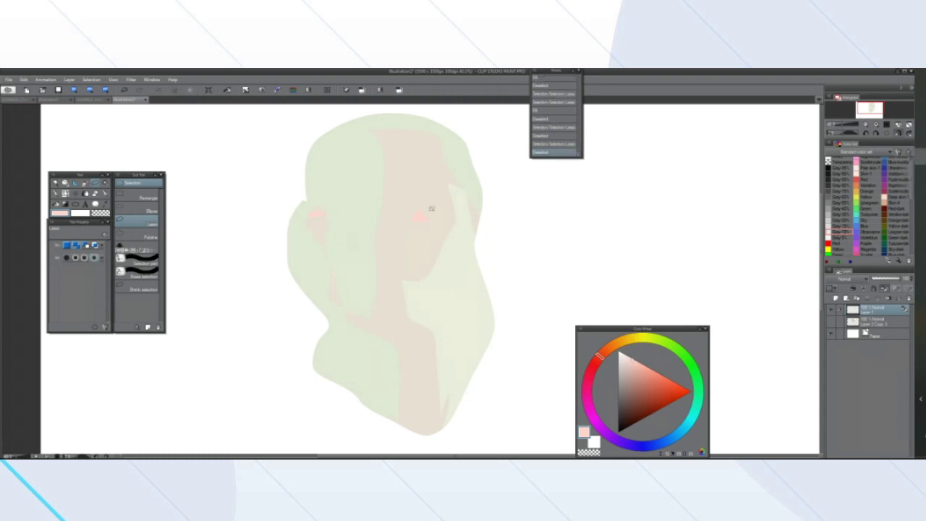
{"action": "mouse_move", "coordinate": [425, 212]}
{"action": "left_mouse_down"}
{"action": "mouse_move", "coordinate": [413, 218]}
{"action": "mouse_move", "coordinate": [424, 212]}
{"action": "left_mouse_up"}
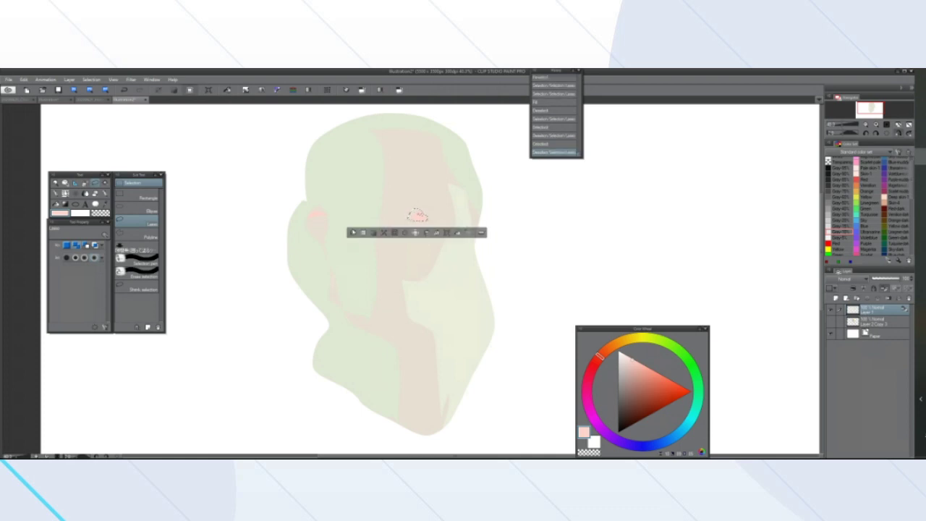
{"action": "left_click", "coordinate": [353, 233]}
Draw two small dark red nostril marks below the pink nose shape with a thin pen
{"action": "key", "text": "p"}
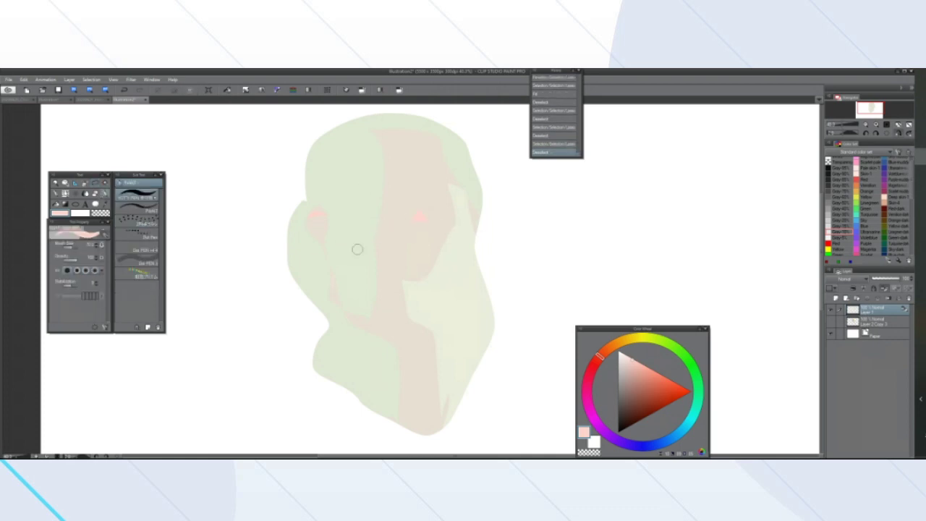
{"action": "left_click_drag", "start_coordinate": [607, 355], "coordinate": [635, 402]}
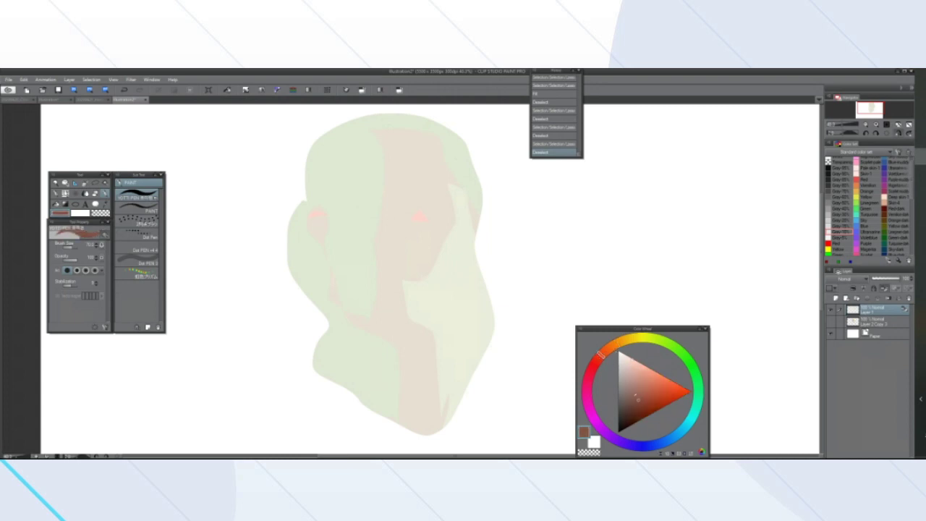
{"action": "left_click_drag", "start_coordinate": [602, 354], "coordinate": [591, 369]}
{"action": "left_click", "coordinate": [67, 248]}
{"action": "scroll", "coordinate": [410, 279], "scroll_direction": "up", "scroll_amount": 3}
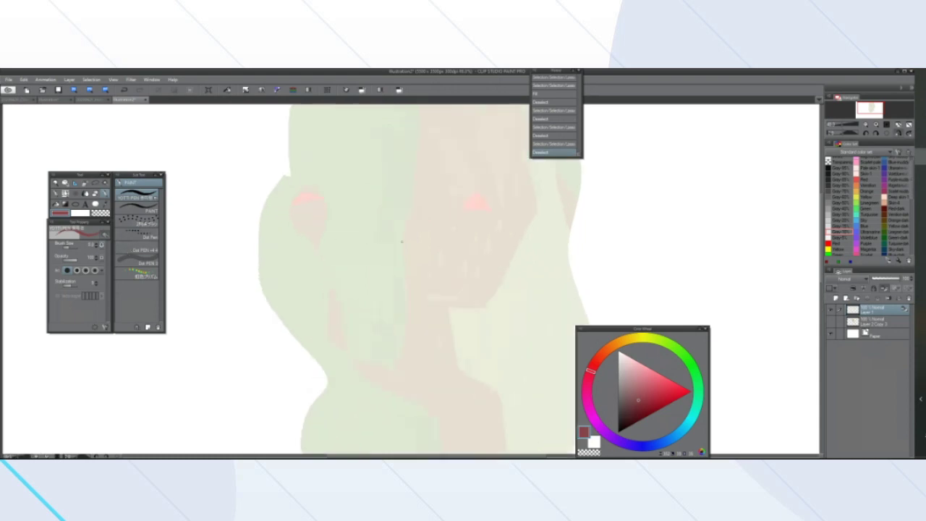
{"action": "scroll", "coordinate": [497, 213], "scroll_direction": "down", "scroll_amount": 5}
{"action": "scroll", "coordinate": [547, 169], "scroll_direction": "up", "scroll_amount": 2}
{"action": "scroll", "coordinate": [547, 169], "scroll_direction": "up", "scroll_amount": 4}
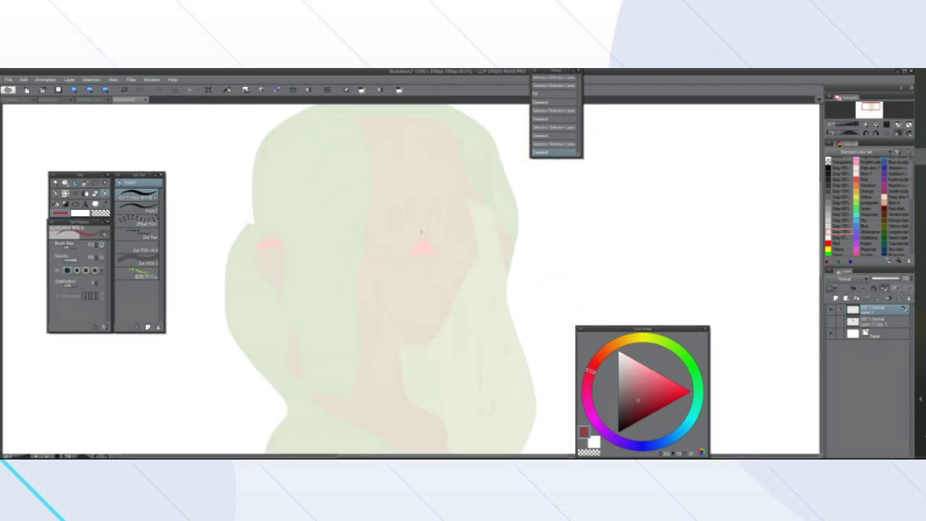
{"action": "left_click_drag", "start_coordinate": [422, 260], "coordinate": [458, 259]}
Draw a dark red dot and a short curved line on the pink ear shape at the side of the head
{"action": "scroll", "coordinate": [456, 262], "scroll_direction": "down", "scroll_amount": 6}
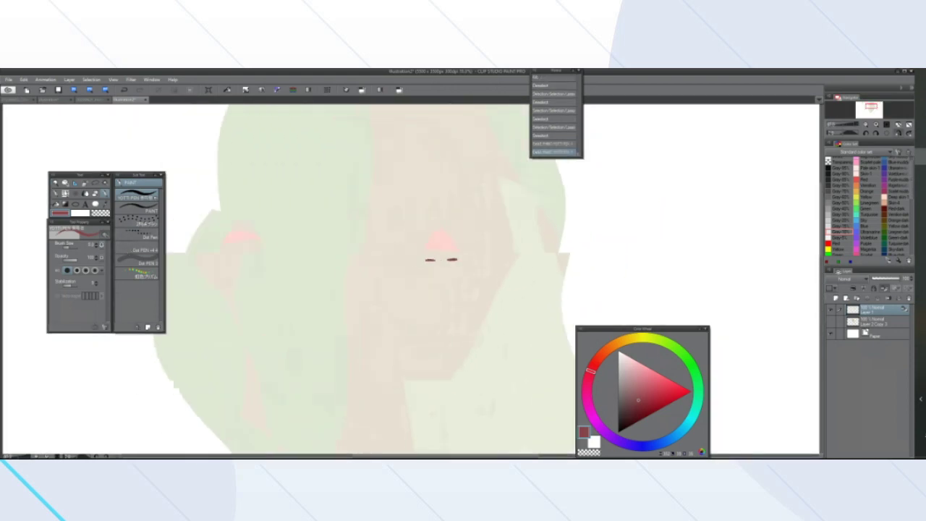
{"action": "scroll", "coordinate": [330, 280], "scroll_direction": "up", "scroll_amount": 3}
{"action": "scroll", "coordinate": [310, 274], "scroll_direction": "up", "scroll_amount": 1}
{"action": "left_click", "coordinate": [269, 231]}
{"action": "left_click_drag", "start_coordinate": [285, 219], "coordinate": [266, 228]}
{"action": "scroll", "coordinate": [261, 248], "scroll_direction": "down", "scroll_amount": 4}
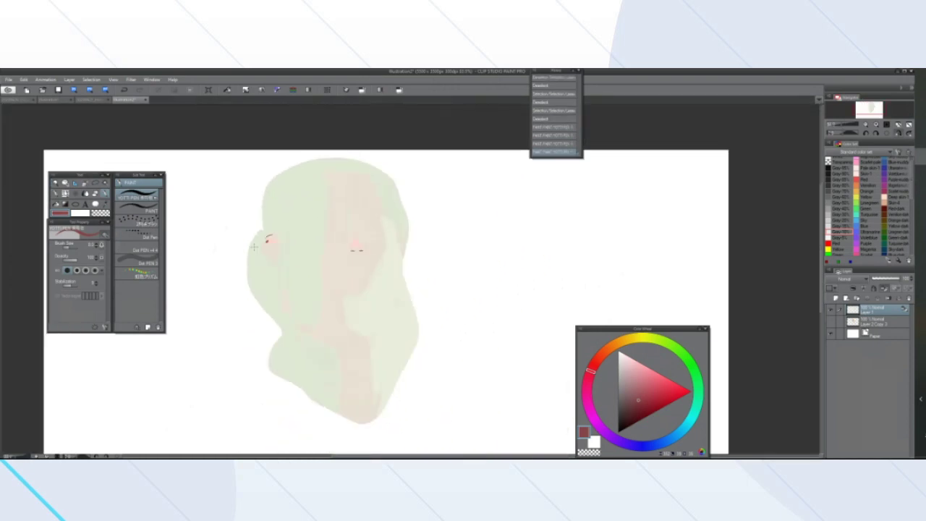
Lasso a hair area around the crown with a jagged fringe reaching down between the ear and the face
{"action": "scroll", "coordinate": [256, 246], "scroll_direction": "up", "scroll_amount": 2}
{"action": "scroll", "coordinate": [291, 264], "scroll_direction": "down", "scroll_amount": 2}
{"action": "scroll", "coordinate": [291, 264], "scroll_direction": "up", "scroll_amount": 2}
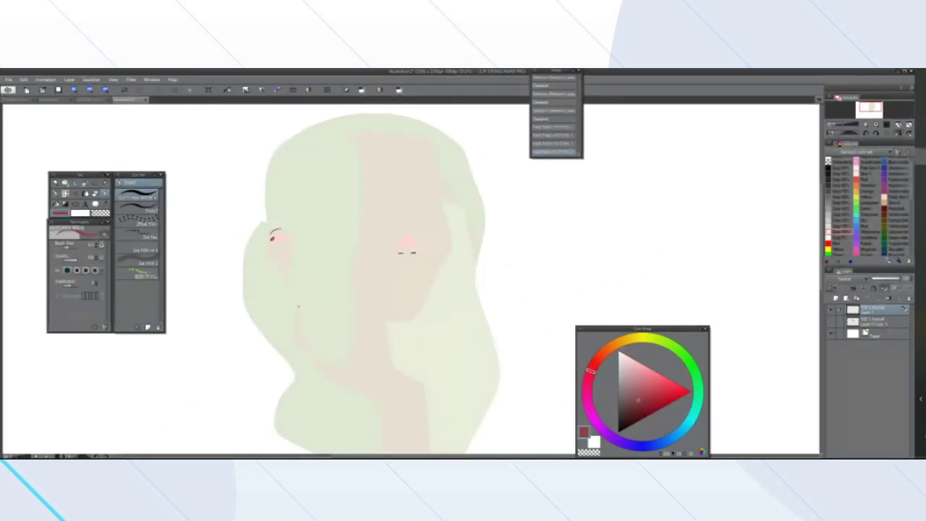
{"action": "scroll", "coordinate": [257, 318], "scroll_direction": "down", "scroll_amount": 4}
{"action": "scroll", "coordinate": [257, 318], "scroll_direction": "up", "scroll_amount": 3}
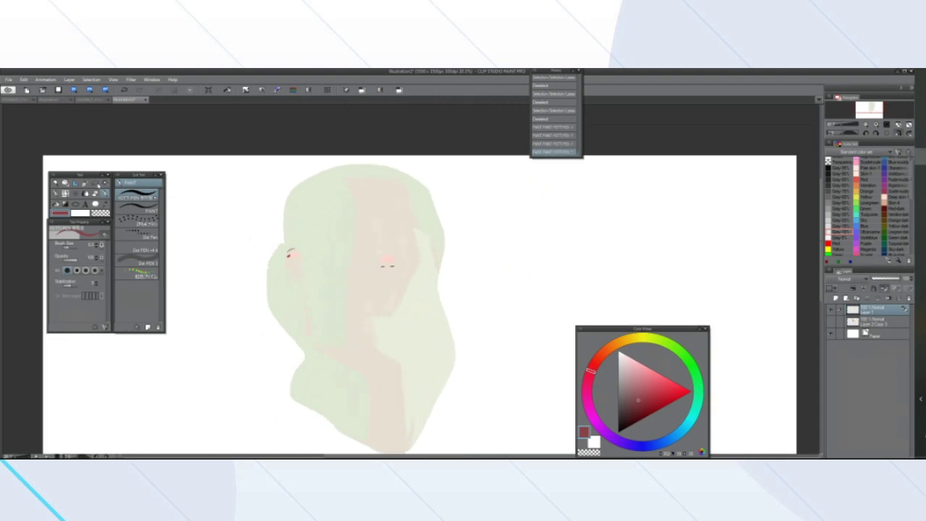
{"action": "left_click", "coordinate": [99, 185]}
{"action": "mouse_move", "coordinate": [293, 171]}
{"action": "left_mouse_down"}
{"action": "mouse_move", "coordinate": [327, 165]}
{"action": "mouse_move", "coordinate": [351, 182]}
{"action": "mouse_move", "coordinate": [350, 211]}
{"action": "mouse_move", "coordinate": [343, 204]}
{"action": "mouse_move", "coordinate": [317, 288]}
{"action": "mouse_move", "coordinate": [281, 171]}
{"action": "left_mouse_up"}
{"action": "mouse_move", "coordinate": [351, 168]}
{"action": "left_mouse_down"}
{"action": "mouse_move", "coordinate": [414, 172]}
{"action": "mouse_move", "coordinate": [447, 244]}
{"action": "mouse_move", "coordinate": [455, 192]}
{"action": "mouse_move", "coordinate": [318, 155]}
{"action": "left_mouse_up"}
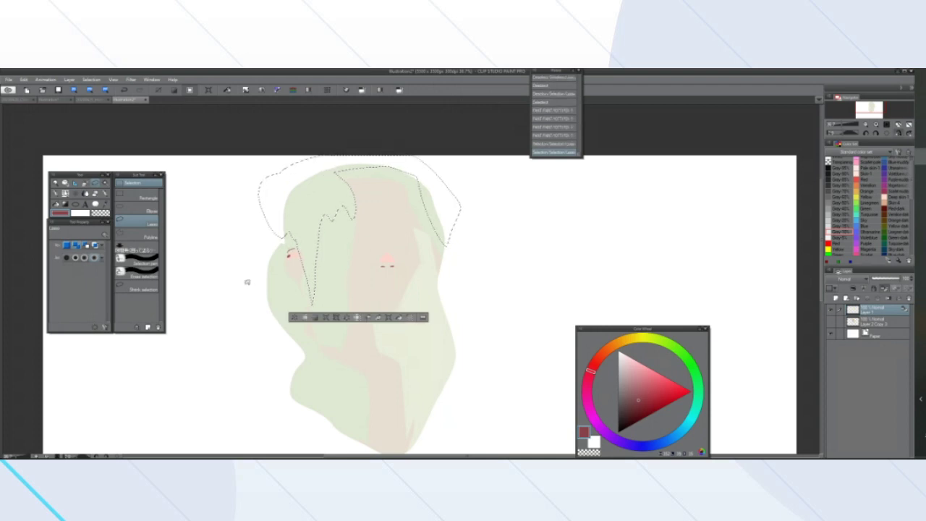
Add the outer edge of the head behind the ear and a thin pointed lock to the selection
{"action": "scroll", "coordinate": [248, 285], "scroll_direction": "down", "scroll_amount": 1}
{"action": "scroll", "coordinate": [267, 257], "scroll_direction": "up", "scroll_amount": 2}
{"action": "mouse_move", "coordinate": [278, 274]}
{"action": "left_mouse_down"}
{"action": "mouse_move", "coordinate": [303, 358]}
{"action": "mouse_move", "coordinate": [265, 233]}
{"action": "left_mouse_up"}
{"action": "scroll", "coordinate": [279, 314], "scroll_direction": "down", "scroll_amount": 2}
{"action": "scroll", "coordinate": [295, 313], "scroll_direction": "up", "scroll_amount": 1}
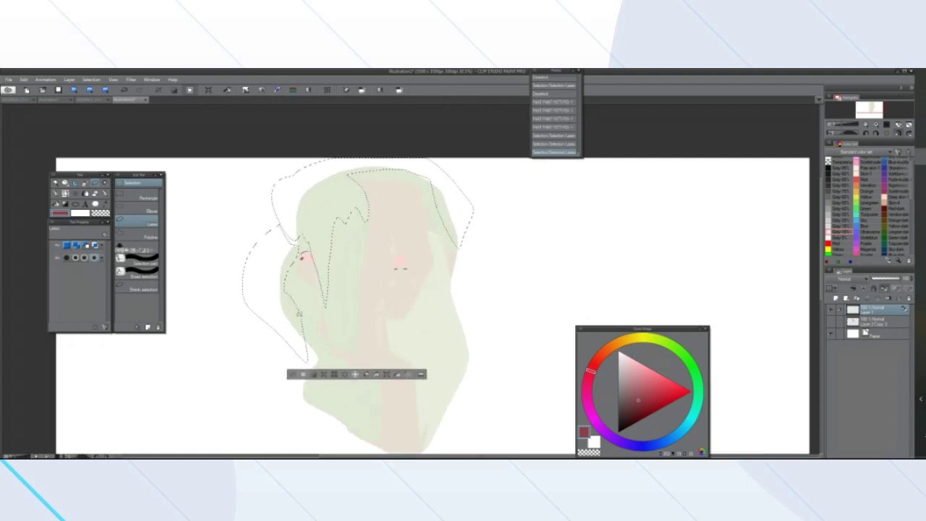
{"action": "scroll", "coordinate": [299, 313], "scroll_direction": "up", "scroll_amount": 1}
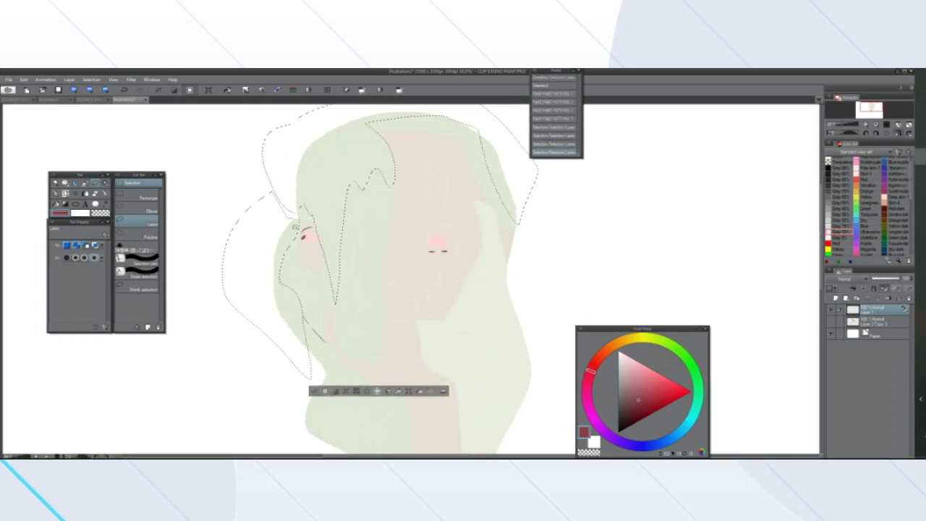
Add a small notch behind the ear, a curl at the nape and the head's opposite edge to the selection
{"action": "scroll", "coordinate": [249, 329], "scroll_direction": "down", "scroll_amount": 2}
{"action": "scroll", "coordinate": [249, 329], "scroll_direction": "up", "scroll_amount": 1}
{"action": "scroll", "coordinate": [249, 330], "scroll_direction": "down", "scroll_amount": 1}
{"action": "scroll", "coordinate": [232, 362], "scroll_direction": "up", "scroll_amount": 1}
{"action": "scroll", "coordinate": [232, 362], "scroll_direction": "down", "scroll_amount": 2}
{"action": "scroll", "coordinate": [231, 361], "scroll_direction": "up", "scroll_amount": 1}
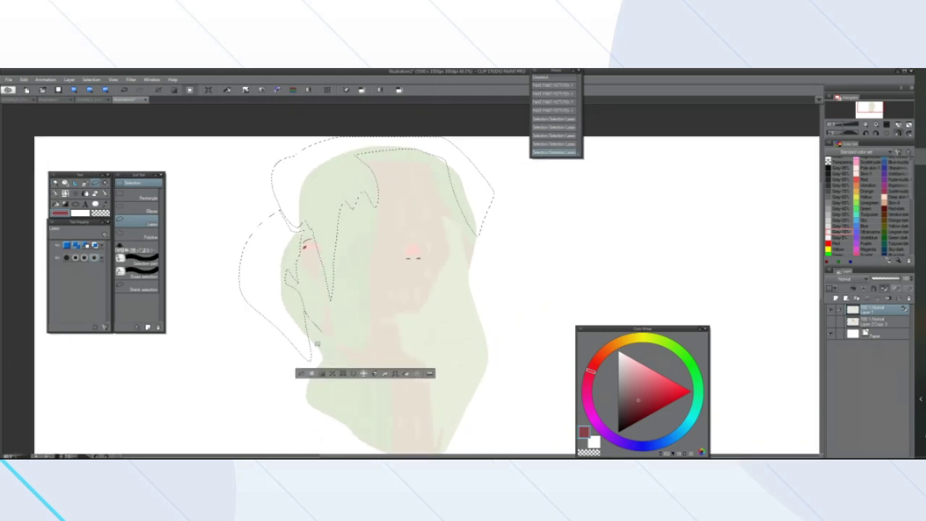
{"action": "left_click_drag", "start_coordinate": [344, 389], "coordinate": [311, 342]}
{"action": "mouse_move", "coordinate": [469, 270]}
{"action": "left_mouse_down"}
{"action": "mouse_move", "coordinate": [487, 379]}
{"action": "mouse_move", "coordinate": [479, 255]}
{"action": "left_mouse_up"}
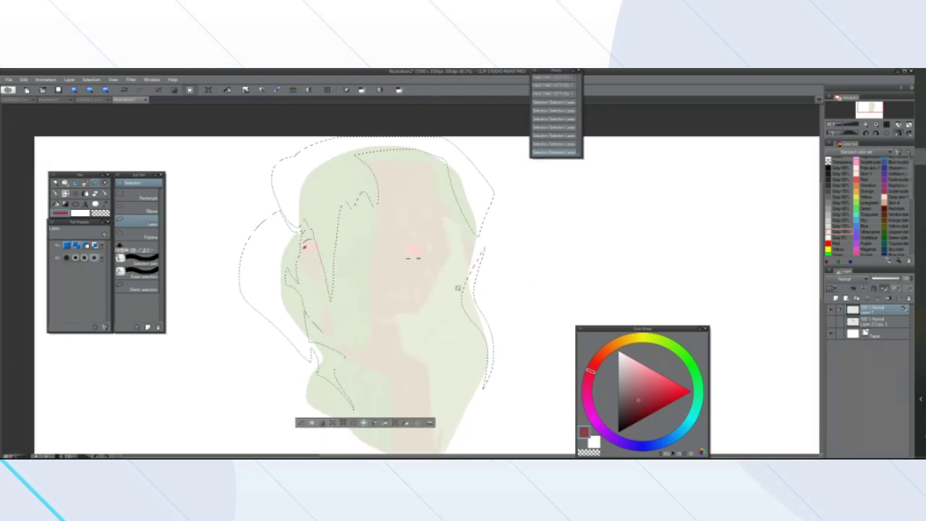
Shift the selected hair areas to a bright pale yellow with Hue/Saturation/Luminosity, and clear the selection
{"action": "key", "text": "ctrl+u"}
{"action": "left_click", "coordinate": [654, 253]}
{"action": "left_click_drag", "start_coordinate": [659, 274], "coordinate": [663, 273]}
{"action": "left_click", "coordinate": [623, 234]}
{"action": "left_click_drag", "start_coordinate": [615, 234], "coordinate": [620, 234]}
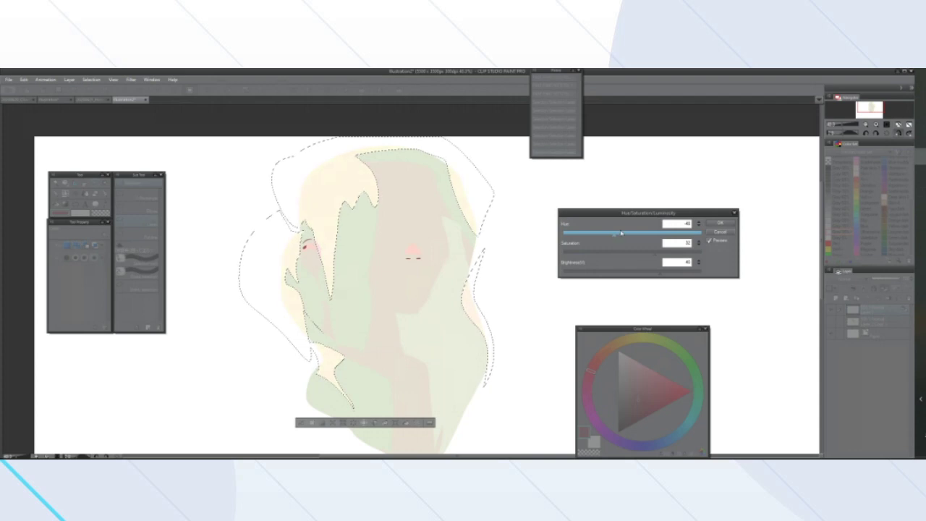
{"action": "left_click", "coordinate": [720, 223]}
{"action": "left_click", "coordinate": [301, 424]}
Sample the pale yellow hair colour, lasso pointed fringe locks beside the face, fill them, and clear the selection
{"action": "scroll", "coordinate": [321, 351], "scroll_direction": "down", "scroll_amount": 1}
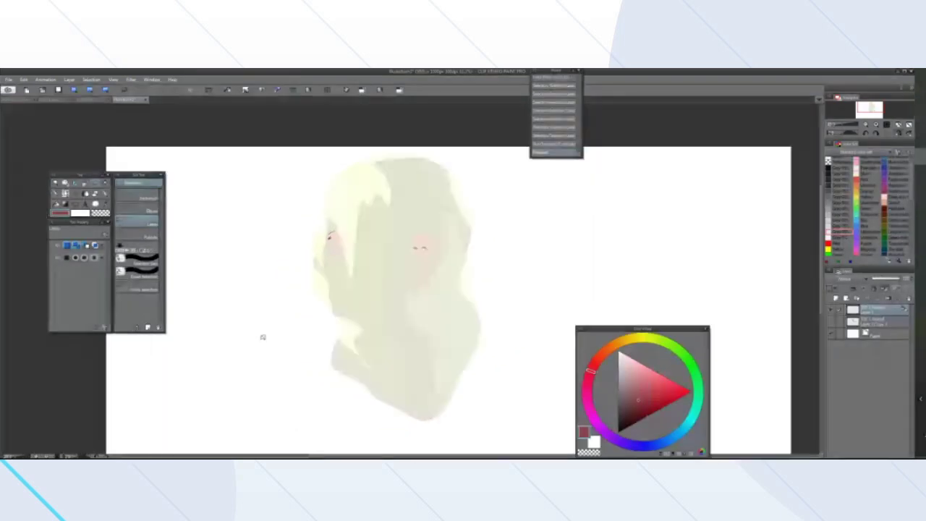
{"action": "scroll", "coordinate": [398, 169], "scroll_direction": "up", "scroll_amount": 1}
{"action": "scroll", "coordinate": [397, 169], "scroll_direction": "up", "scroll_amount": 1}
{"action": "left_click", "coordinate": [373, 165], "text": "alt"}
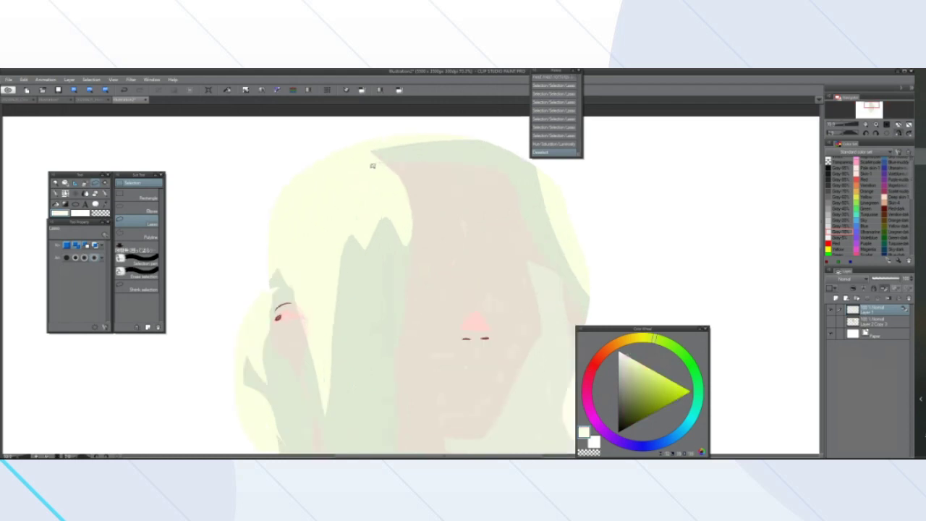
{"action": "mouse_move", "coordinate": [384, 167]}
{"action": "left_mouse_down"}
{"action": "mouse_move", "coordinate": [418, 230]}
{"action": "mouse_move", "coordinate": [388, 355]}
{"action": "mouse_move", "coordinate": [365, 182]}
{"action": "mouse_move", "coordinate": [371, 286]}
{"action": "mouse_move", "coordinate": [345, 366]}
{"action": "mouse_move", "coordinate": [333, 257]}
{"action": "mouse_move", "coordinate": [370, 268]}
{"action": "left_mouse_up"}
{"action": "left_click", "coordinate": [414, 410]}
{"action": "left_click", "coordinate": [310, 410]}
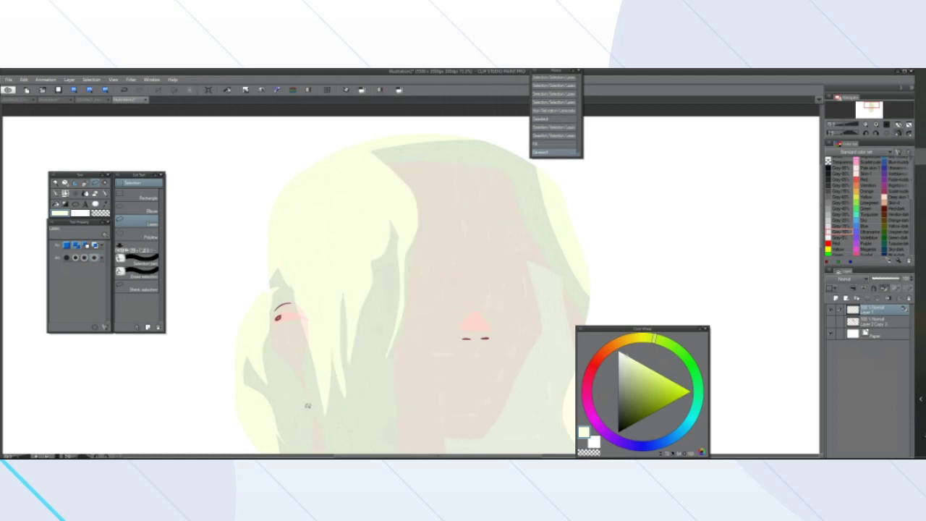
Lasso further hair locks between the ear and the face, fill them with pale yellow, and clear the selection
{"action": "scroll", "coordinate": [308, 357], "scroll_direction": "down", "scroll_amount": 2}
{"action": "left_click_drag", "start_coordinate": [307, 357], "coordinate": [356, 280]}
{"action": "mouse_move", "coordinate": [319, 196]}
{"action": "left_mouse_down"}
{"action": "mouse_move", "coordinate": [308, 257]}
{"action": "mouse_move", "coordinate": [329, 327]}
{"action": "mouse_move", "coordinate": [325, 155]}
{"action": "left_mouse_up"}
{"action": "left_click", "coordinate": [356, 341]}
{"action": "left_click", "coordinate": [253, 340]}
Lasso two hair sections beside the face, blend each with a pale yellow foreground-to-transparent gradient, and clear the selection
{"action": "mouse_move", "coordinate": [355, 202]}
{"action": "left_mouse_down"}
{"action": "mouse_move", "coordinate": [355, 366]}
{"action": "mouse_move", "coordinate": [330, 320]}
{"action": "mouse_move", "coordinate": [326, 241]}
{"action": "mouse_move", "coordinate": [338, 283]}
{"action": "left_mouse_up"}
{"action": "key", "text": "g"}
{"action": "left_click", "coordinate": [271, 379]}
{"action": "key", "text": "m"}
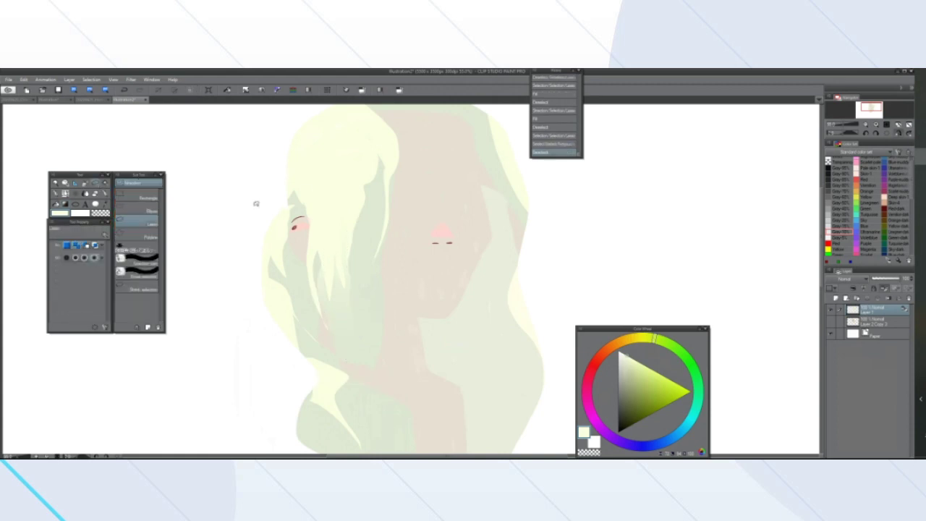
{"action": "mouse_move", "coordinate": [383, 146]}
{"action": "left_mouse_down"}
{"action": "mouse_move", "coordinate": [387, 262]}
{"action": "mouse_move", "coordinate": [375, 333]}
{"action": "mouse_move", "coordinate": [346, 189]}
{"action": "mouse_move", "coordinate": [361, 139]}
{"action": "left_mouse_up"}
{"action": "key", "text": "g"}
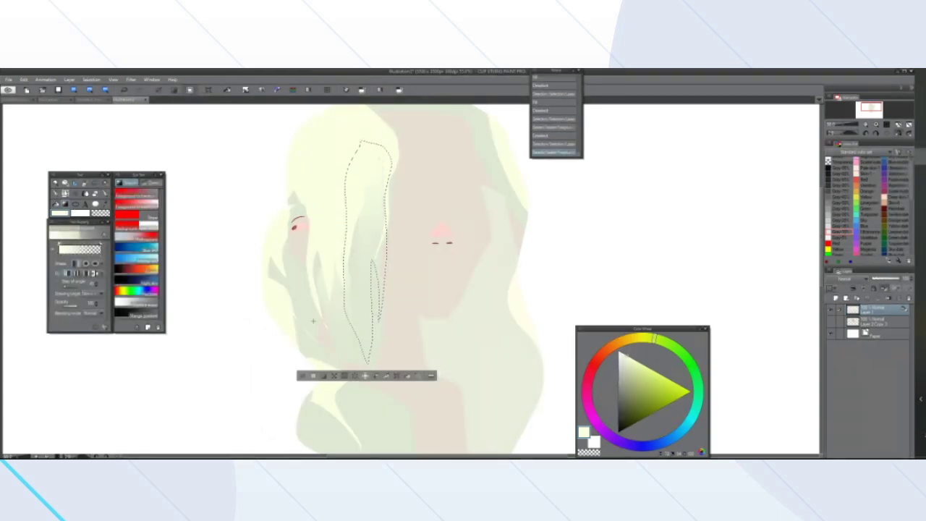
{"action": "key", "text": "ctrl+d"}
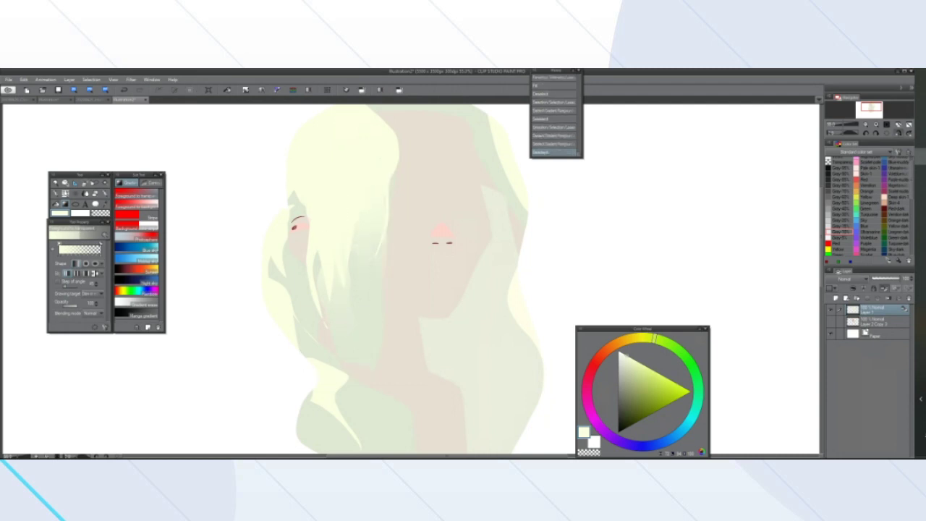
Lasso the hair over the crown, lighten its green band with pale yellow gradients, and clear the selection
{"action": "key", "text": "m"}
{"action": "scroll", "coordinate": [288, 233], "scroll_direction": "down", "scroll_amount": 3}
{"action": "scroll", "coordinate": [335, 171], "scroll_direction": "up", "scroll_amount": 3}
{"action": "mouse_move", "coordinate": [357, 217]}
{"action": "left_mouse_down"}
{"action": "mouse_move", "coordinate": [352, 184]}
{"action": "mouse_move", "coordinate": [448, 194]}
{"action": "mouse_move", "coordinate": [452, 227]}
{"action": "mouse_move", "coordinate": [506, 289]}
{"action": "mouse_move", "coordinate": [504, 179]}
{"action": "mouse_move", "coordinate": [274, 170]}
{"action": "left_mouse_up"}
{"action": "left_click", "coordinate": [66, 205]}
{"action": "left_click_drag", "start_coordinate": [368, 184], "coordinate": [489, 267]}
{"action": "left_click", "coordinate": [330, 303]}
Lasso the hair at the nape, blend it with a pale yellow gradient, and clear the selection
{"action": "scroll", "coordinate": [332, 300], "scroll_direction": "down", "scroll_amount": 4}
{"action": "scroll", "coordinate": [310, 326], "scroll_direction": "up", "scroll_amount": 2}
{"action": "scroll", "coordinate": [325, 303], "scroll_direction": "up", "scroll_amount": 3}
{"action": "key", "text": "m"}
{"action": "scroll", "coordinate": [340, 303], "scroll_direction": "down", "scroll_amount": 3}
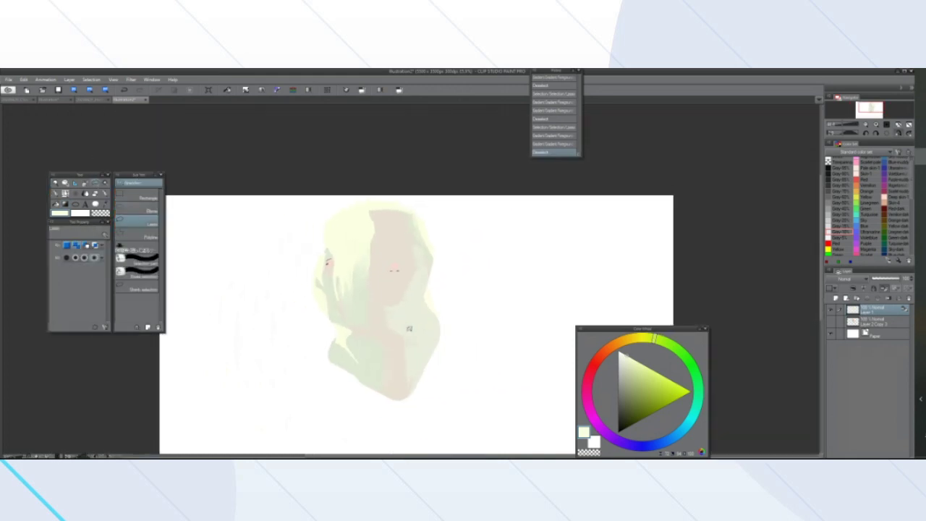
{"action": "scroll", "coordinate": [400, 323], "scroll_direction": "up", "scroll_amount": 2}
{"action": "scroll", "coordinate": [370, 352], "scroll_direction": "up", "scroll_amount": 2}
{"action": "mouse_move", "coordinate": [297, 312]}
{"action": "left_mouse_down"}
{"action": "mouse_move", "coordinate": [354, 330]}
{"action": "mouse_move", "coordinate": [348, 348]}
{"action": "mouse_move", "coordinate": [371, 414]}
{"action": "left_mouse_up"}
{"action": "mouse_move", "coordinate": [351, 384]}
{"action": "left_mouse_down"}
{"action": "mouse_move", "coordinate": [290, 353]}
{"action": "mouse_move", "coordinate": [280, 310]}
{"action": "left_mouse_up"}
{"action": "key", "text": "g"}
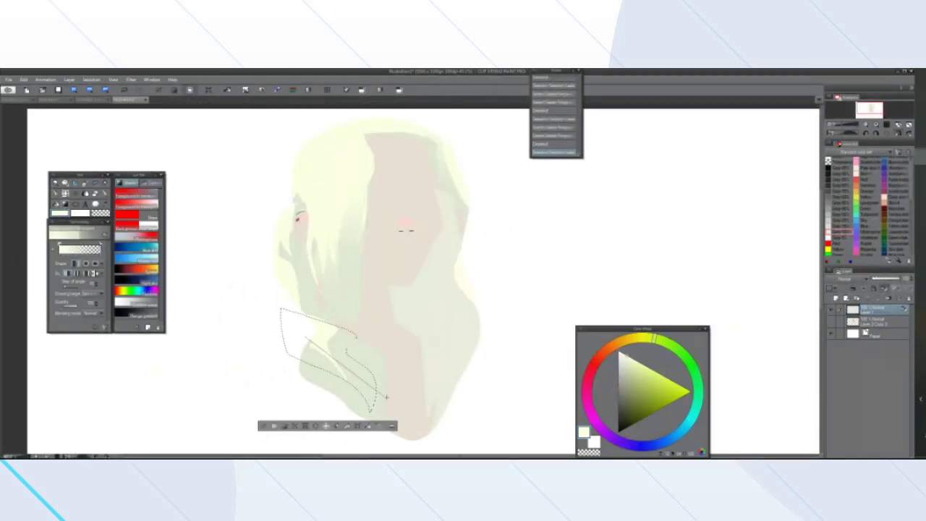
{"action": "key", "text": "ctrl+d"}
Lasso thin wavy strands along both sides of the face, fill them with pale yellow, and clear the selection
{"action": "left_click", "coordinate": [96, 185]}
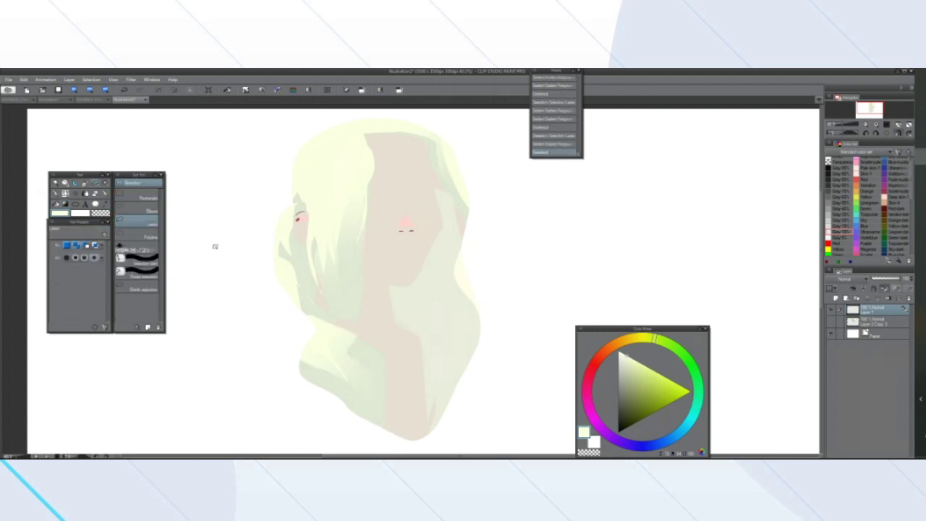
{"action": "mouse_move", "coordinate": [361, 123]}
{"action": "left_mouse_down"}
{"action": "mouse_move", "coordinate": [379, 150]}
{"action": "mouse_move", "coordinate": [372, 273]}
{"action": "mouse_move", "coordinate": [375, 203]}
{"action": "mouse_move", "coordinate": [361, 123]}
{"action": "mouse_move", "coordinate": [439, 268]}
{"action": "mouse_move", "coordinate": [420, 144]}
{"action": "mouse_move", "coordinate": [399, 121]}
{"action": "left_mouse_up"}
{"action": "left_click", "coordinate": [439, 286]}
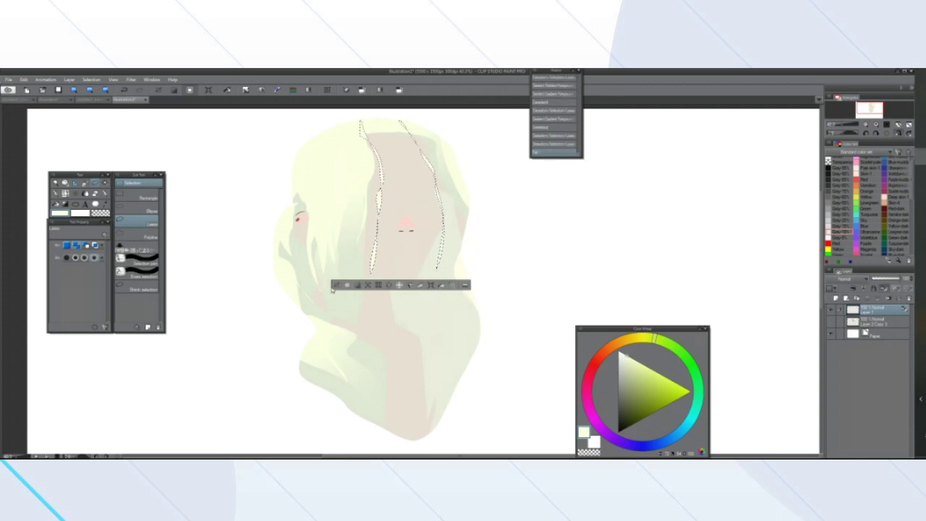
{"action": "left_click", "coordinate": [336, 286]}
Flip the canvas view horizontally, and fill a lassoed strand along the hairline above the forehead with pale yellow
{"action": "scroll", "coordinate": [294, 275], "scroll_direction": "up", "scroll_amount": 1}
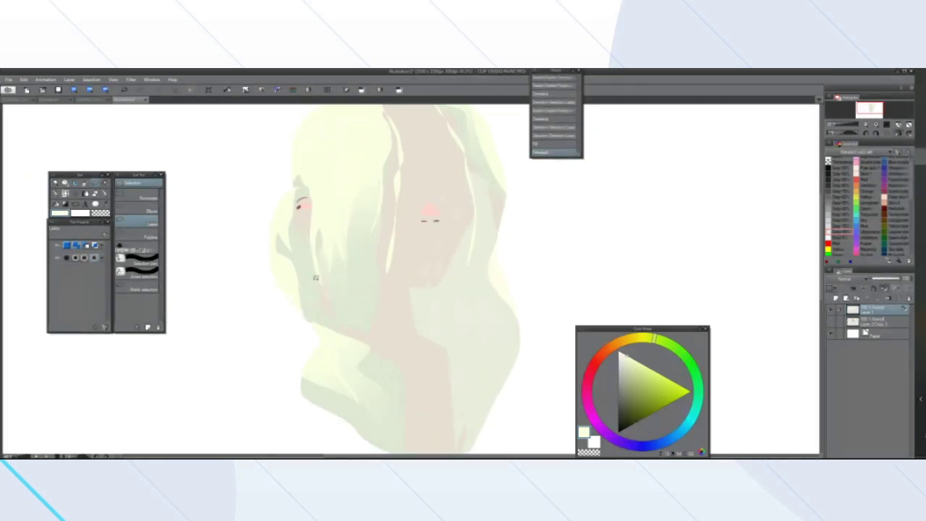
{"action": "left_click", "coordinate": [899, 133]}
{"action": "scroll", "coordinate": [472, 182], "scroll_direction": "down", "scroll_amount": 3}
{"action": "scroll", "coordinate": [464, 142], "scroll_direction": "up", "scroll_amount": 2}
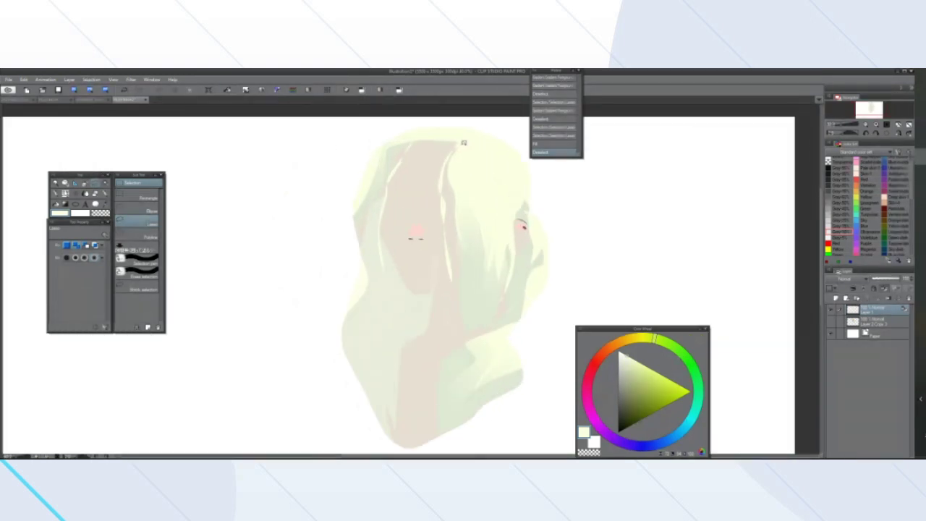
{"action": "scroll", "coordinate": [402, 155], "scroll_direction": "up", "scroll_amount": 1}
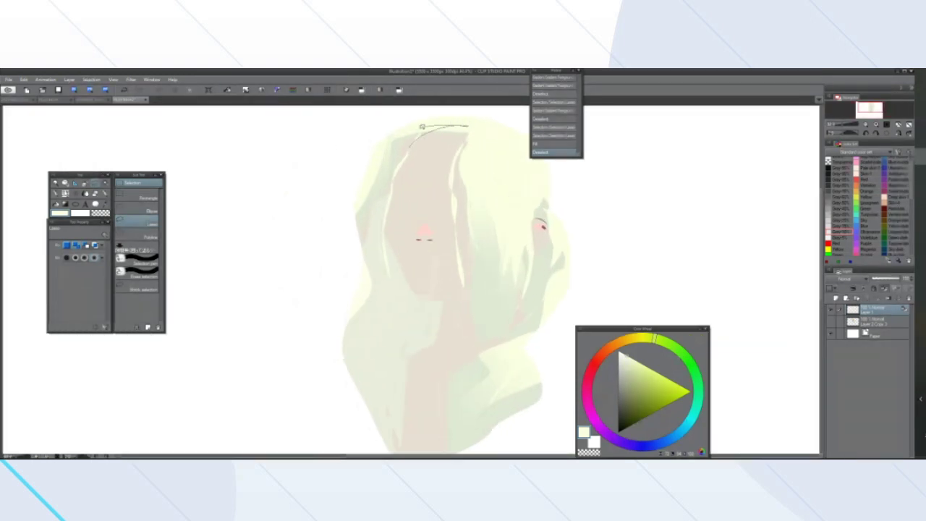
{"action": "left_click_drag", "start_coordinate": [422, 127], "coordinate": [413, 141]}
{"action": "key", "text": "ctrl+t"}
{"action": "left_click", "coordinate": [456, 157]}
{"action": "left_click", "coordinate": [375, 157]}
Lasso small highlight shapes on the crown, fill them with a pale orange tint, and clear the selection
{"action": "left_click_drag", "start_coordinate": [429, 131], "coordinate": [430, 132]}
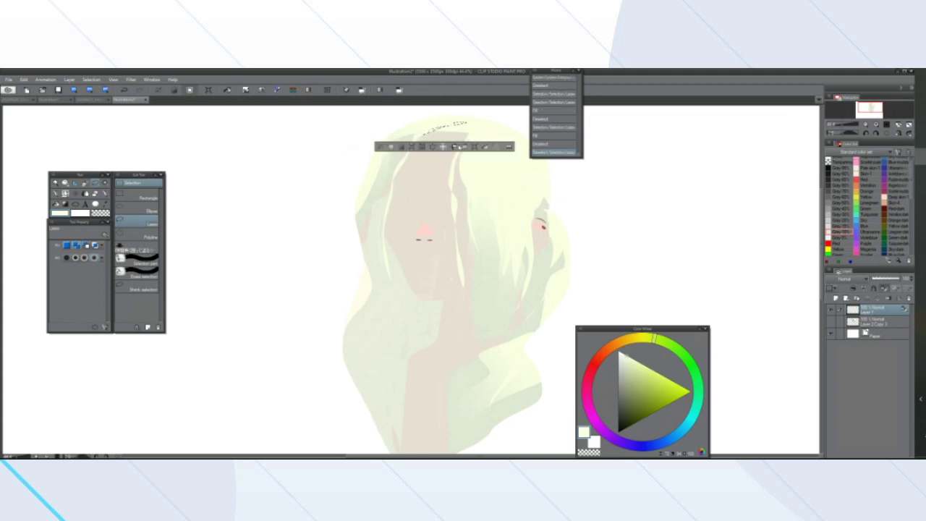
{"action": "left_click_drag", "start_coordinate": [489, 130], "coordinate": [477, 133]}
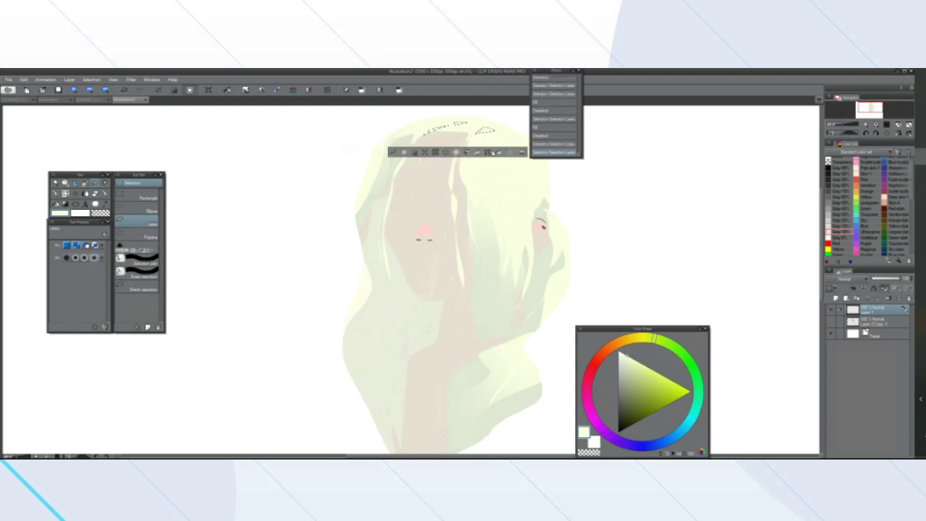
{"action": "left_click_drag", "start_coordinate": [633, 348], "coordinate": [610, 347]}
{"action": "left_click", "coordinate": [498, 153]}
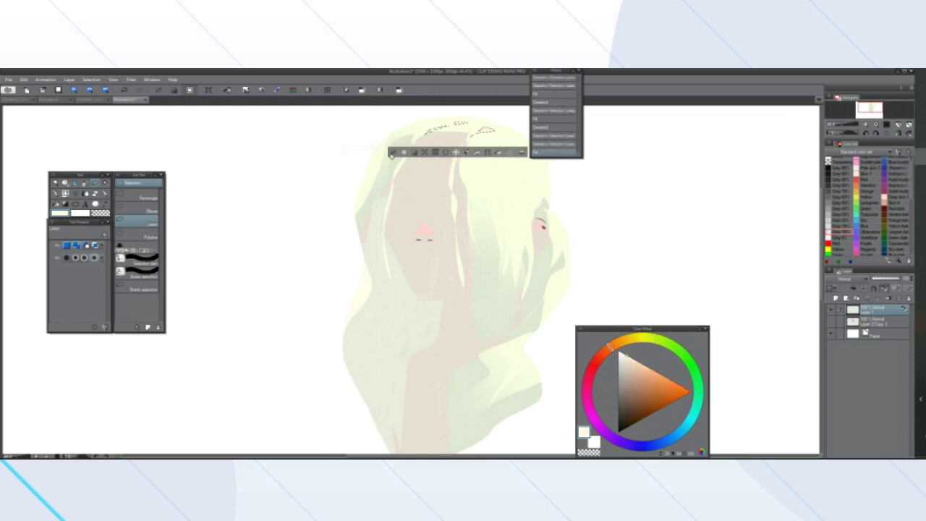
{"action": "left_click", "coordinate": [394, 152]}
{"action": "scroll", "coordinate": [444, 154], "scroll_direction": "down", "scroll_amount": 2}
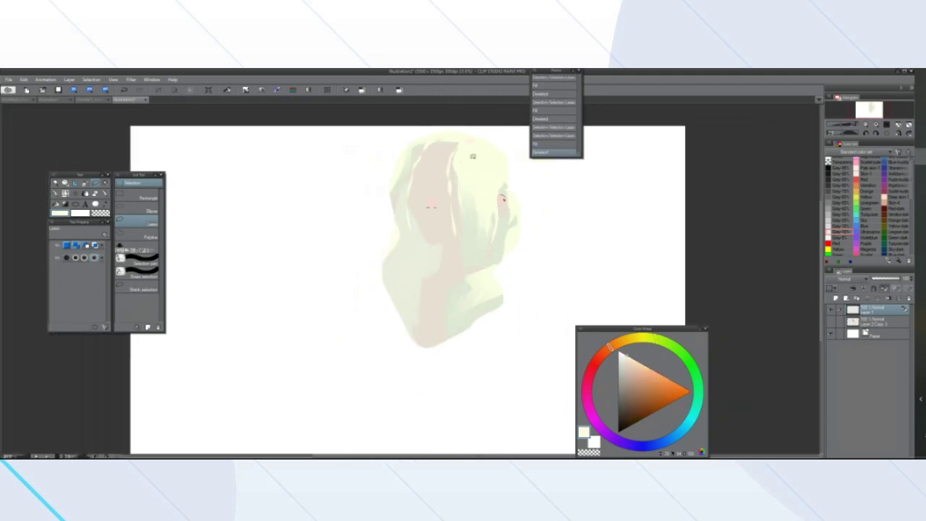
{"action": "scroll", "coordinate": [472, 153], "scroll_direction": "up", "scroll_amount": 1}
{"action": "scroll", "coordinate": [453, 166], "scroll_direction": "up", "scroll_amount": 1}
{"action": "scroll", "coordinate": [453, 166], "scroll_direction": "down", "scroll_amount": 1}
{"action": "scroll", "coordinate": [453, 166], "scroll_direction": "up", "scroll_amount": 2}
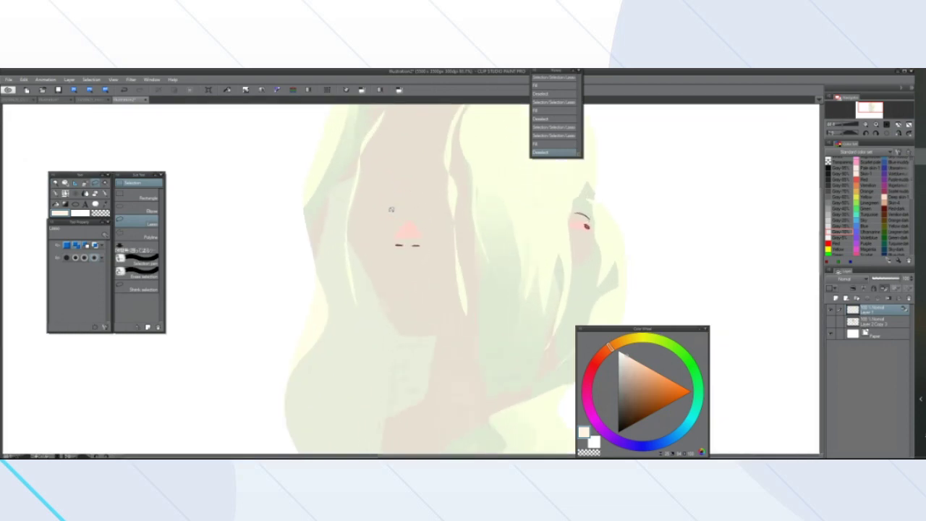
{"action": "scroll", "coordinate": [394, 213], "scroll_direction": "down", "scroll_amount": 2}
{"action": "scroll", "coordinate": [409, 260], "scroll_direction": "up", "scroll_amount": 2}
{"action": "scroll", "coordinate": [414, 276], "scroll_direction": "up", "scroll_amount": 3}
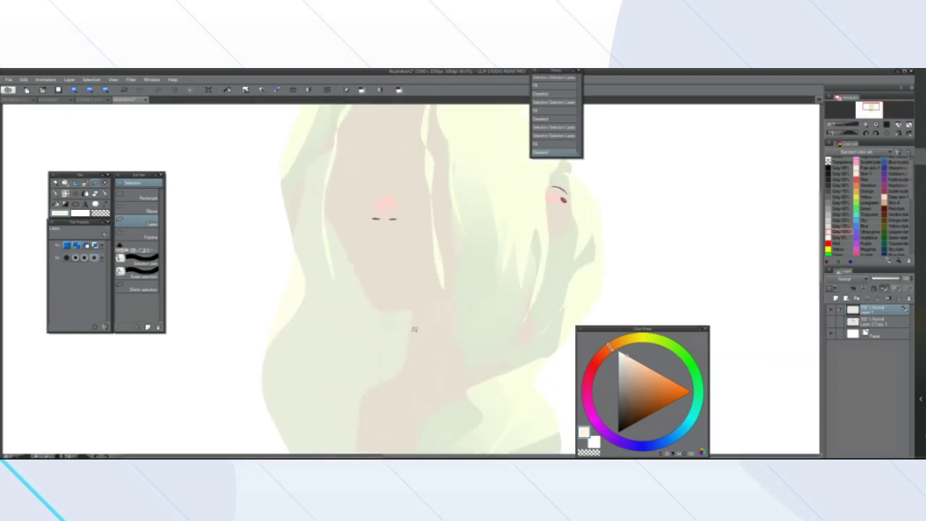
Lasso small pointed shadow shapes under the chin and across the base of the neck
{"action": "left_click_drag", "start_coordinate": [443, 310], "coordinate": [433, 310]}
{"action": "scroll", "coordinate": [433, 311], "scroll_direction": "down", "scroll_amount": 1}
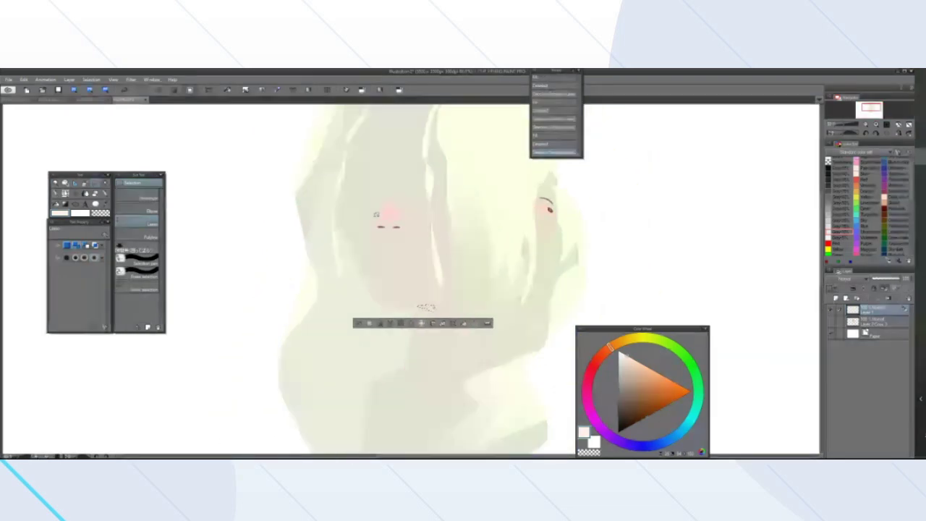
{"action": "scroll", "coordinate": [518, 216], "scroll_direction": "down", "scroll_amount": 2}
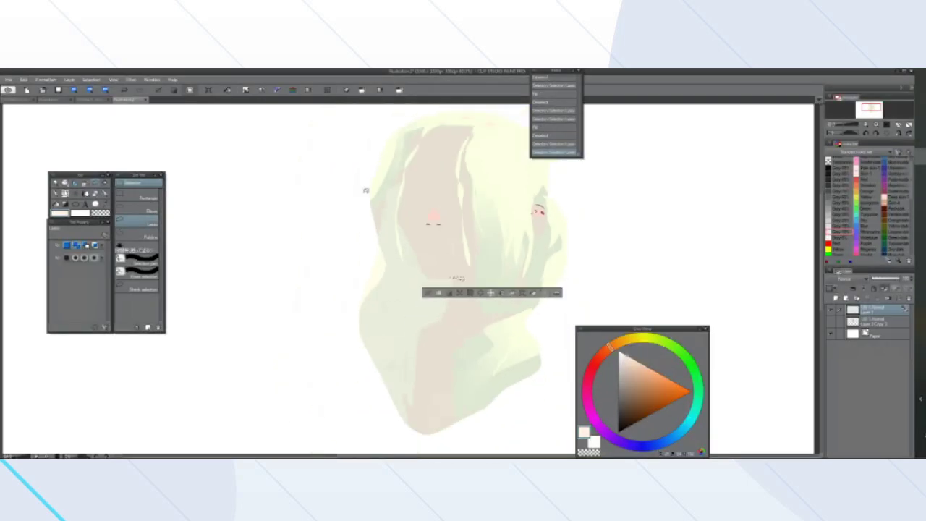
{"action": "scroll", "coordinate": [393, 223], "scroll_direction": "up", "scroll_amount": 2}
{"action": "scroll", "coordinate": [500, 358], "scroll_direction": "down", "scroll_amount": 1}
{"action": "scroll", "coordinate": [564, 353], "scroll_direction": "up", "scroll_amount": 1}
{"action": "scroll", "coordinate": [564, 353], "scroll_direction": "up", "scroll_amount": 2}
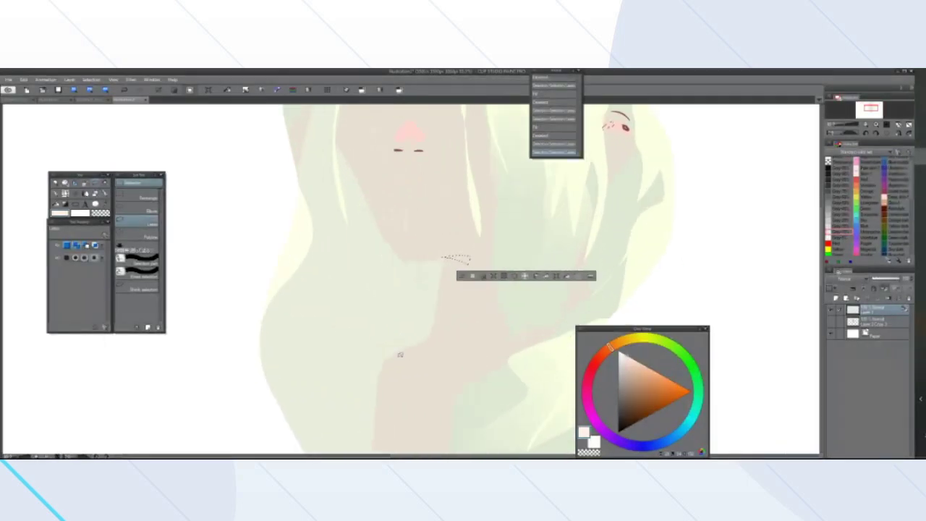
{"action": "left_click_drag", "start_coordinate": [406, 360], "coordinate": [387, 356]}
{"action": "scroll", "coordinate": [466, 333], "scroll_direction": "down", "scroll_amount": 2}
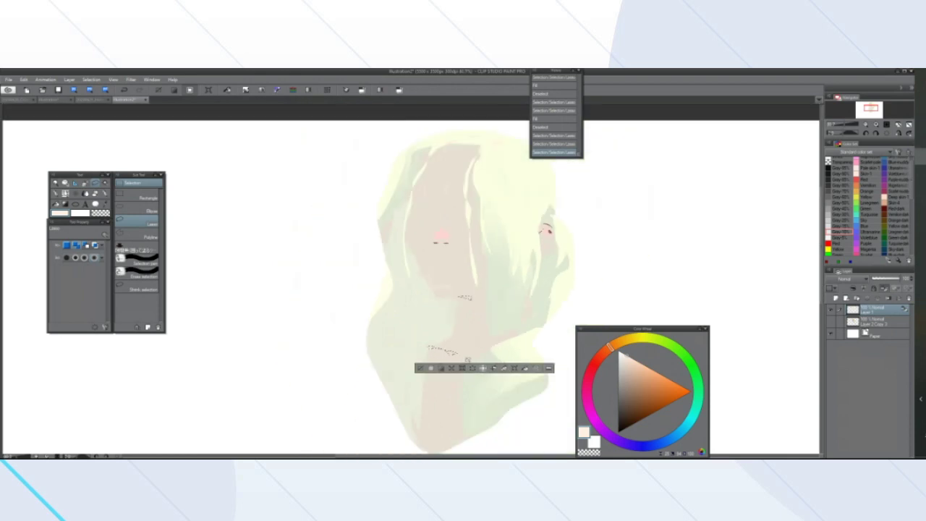
{"action": "scroll", "coordinate": [469, 270], "scroll_direction": "up", "scroll_amount": 2}
{"action": "left_click_drag", "start_coordinate": [448, 259], "coordinate": [451, 269]}
{"action": "scroll", "coordinate": [449, 262], "scroll_direction": "down", "scroll_amount": 2}
{"action": "scroll", "coordinate": [460, 218], "scroll_direction": "up", "scroll_amount": 2}
Shade the selected chin and neck shapes with a dark slate-blue foreground-to-transparent gradient, and clear the selection
{"action": "left_click", "coordinate": [68, 206]}
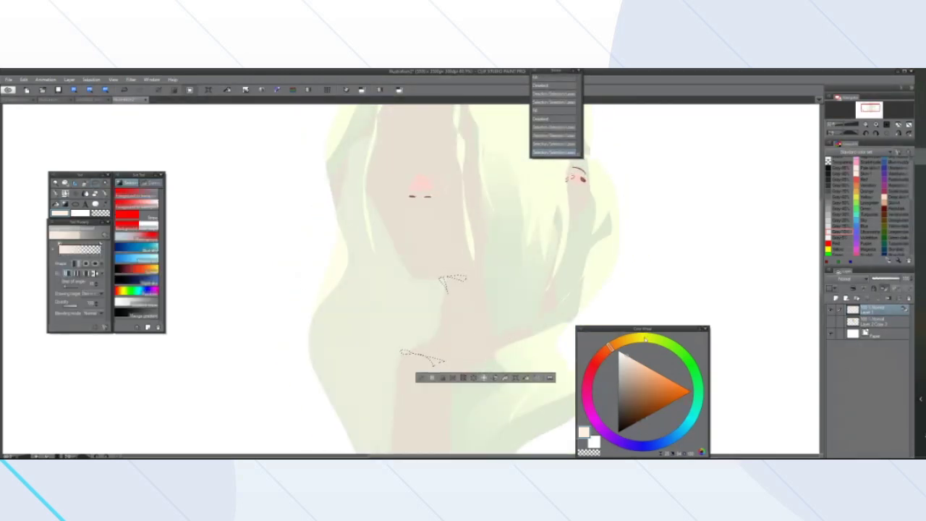
{"action": "left_click", "coordinate": [582, 178], "text": "alt"}
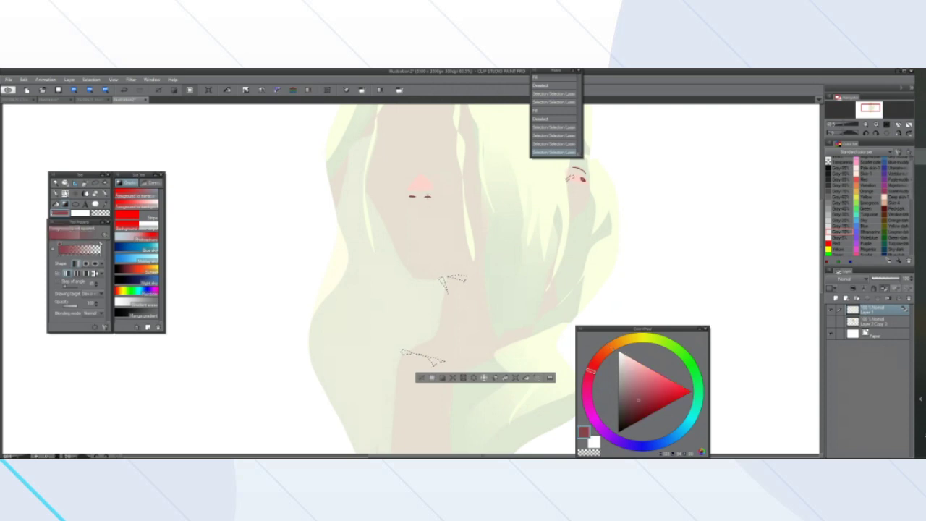
{"action": "left_click", "coordinate": [623, 399]}
{"action": "left_click", "coordinate": [677, 432]}
{"action": "left_click_drag", "start_coordinate": [459, 315], "coordinate": [418, 337]}
{"action": "left_click", "coordinate": [420, 377]}
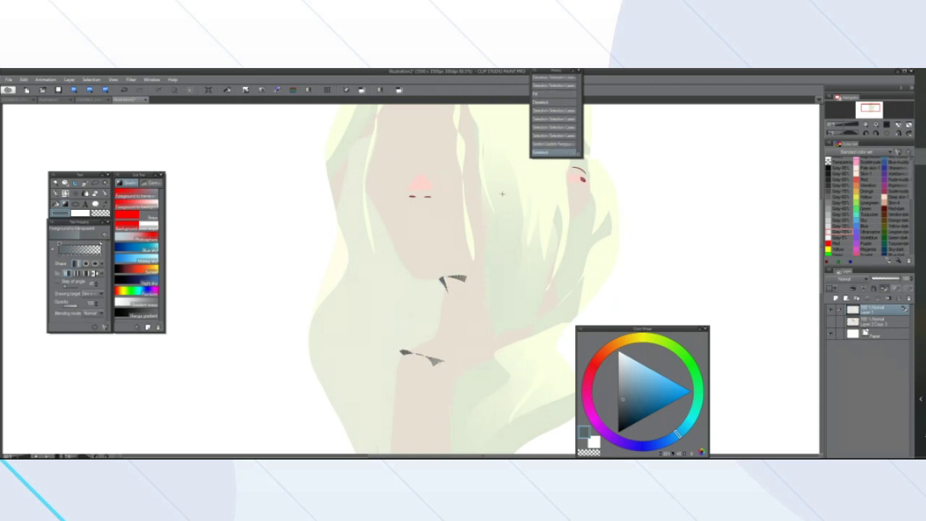
Draw thin slate-blue pen lines along the ear's lower edge, the chin and the jaw
{"action": "scroll", "coordinate": [502, 194], "scroll_direction": "down", "scroll_amount": 4}
{"action": "scroll", "coordinate": [558, 174], "scroll_direction": "up", "scroll_amount": 3}
{"action": "left_click", "coordinate": [104, 195]}
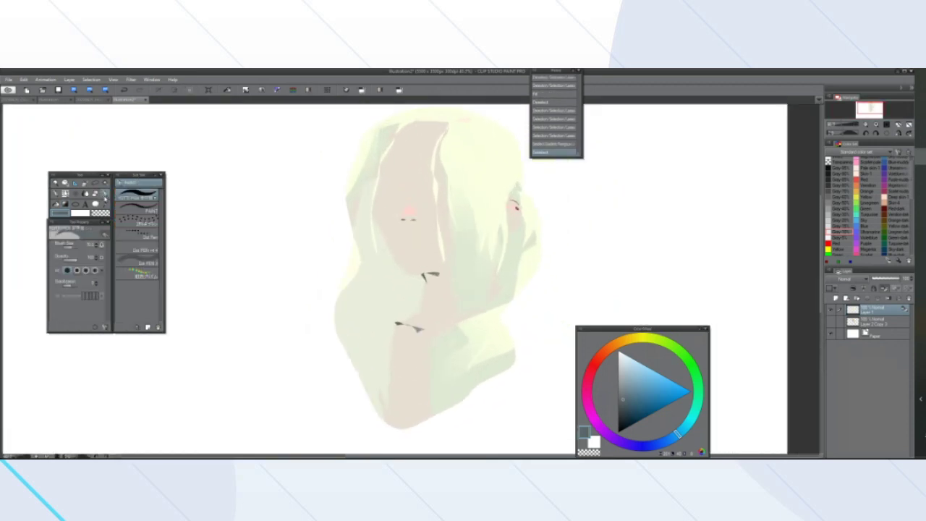
{"action": "scroll", "coordinate": [410, 201], "scroll_direction": "up", "scroll_amount": 3}
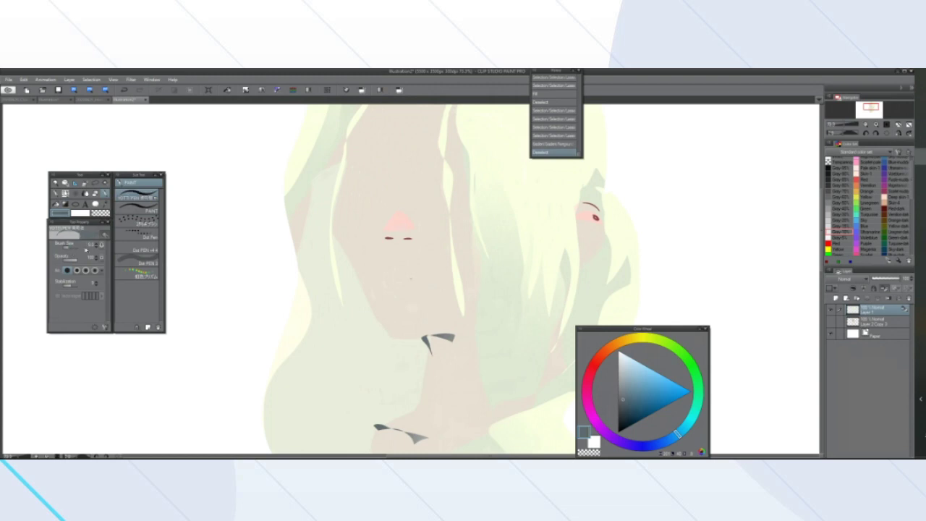
{"action": "scroll", "coordinate": [314, 219], "scroll_direction": "down", "scroll_amount": 2}
{"action": "scroll", "coordinate": [315, 218], "scroll_direction": "up", "scroll_amount": 1}
{"action": "scroll", "coordinate": [315, 219], "scroll_direction": "down", "scroll_amount": 1}
{"action": "scroll", "coordinate": [314, 219], "scroll_direction": "up", "scroll_amount": 4}
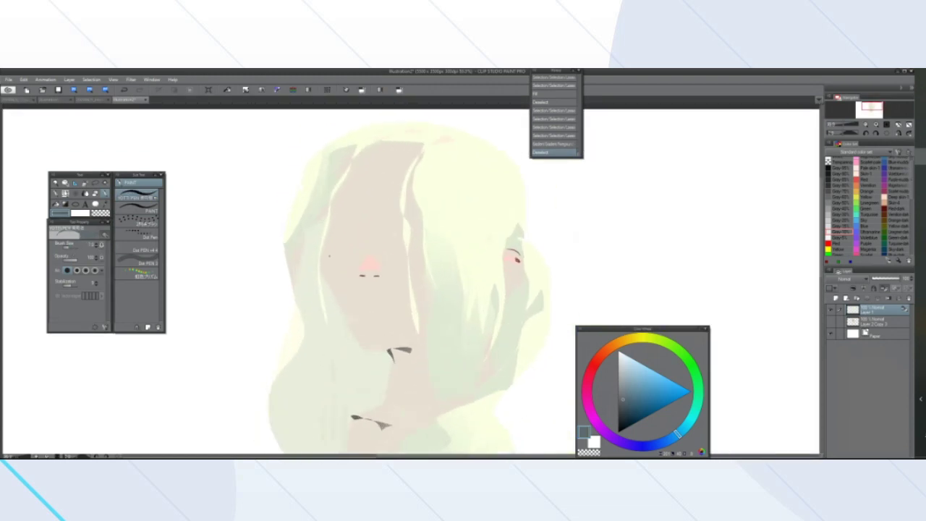
{"action": "scroll", "coordinate": [339, 248], "scroll_direction": "down", "scroll_amount": 2}
{"action": "scroll", "coordinate": [498, 287], "scroll_direction": "up", "scroll_amount": 2}
{"action": "left_click_drag", "start_coordinate": [522, 280], "coordinate": [504, 298]}
{"action": "scroll", "coordinate": [410, 329], "scroll_direction": "down", "scroll_amount": 3}
{"action": "scroll", "coordinate": [392, 362], "scroll_direction": "up", "scroll_amount": 4}
{"action": "left_click_drag", "start_coordinate": [417, 291], "coordinate": [395, 294]}
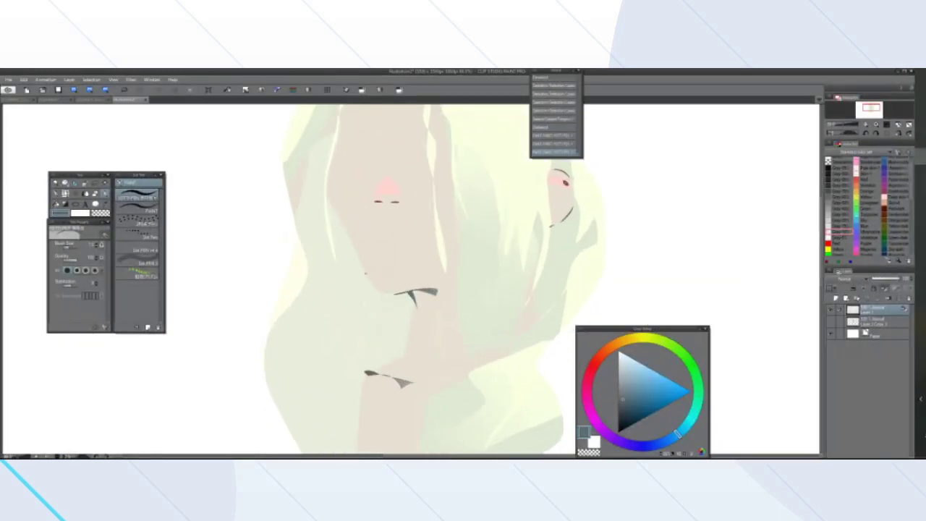
{"action": "mouse_move", "coordinate": [357, 251]}
{"action": "left_mouse_down"}
{"action": "mouse_move", "coordinate": [385, 297]}
{"action": "mouse_move", "coordinate": [372, 281]}
{"action": "mouse_move", "coordinate": [388, 295]}
{"action": "left_mouse_up"}
{"action": "key", "text": "ctrl+z"}
{"action": "scroll", "coordinate": [361, 371], "scroll_direction": "down", "scroll_amount": 3}
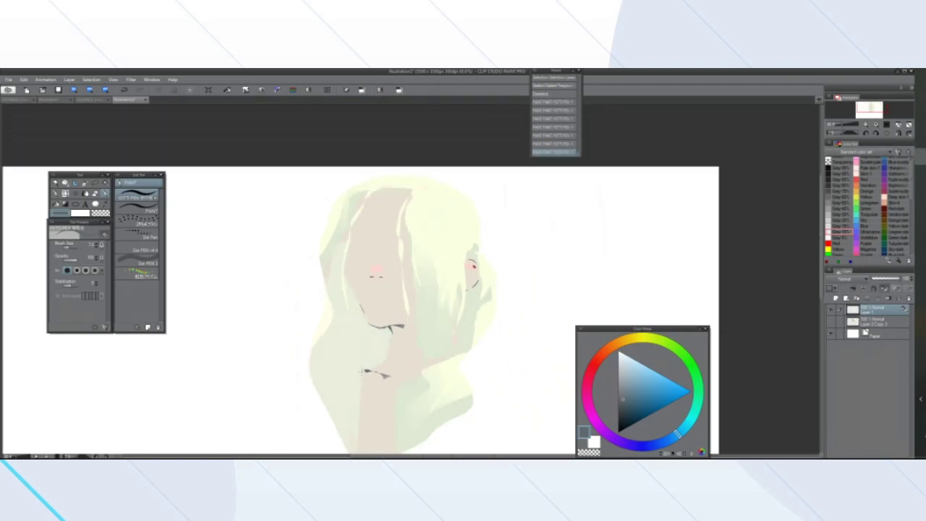
Flip the canvas view horizontally, and duplicate the head's layer
{"action": "scroll", "coordinate": [361, 372], "scroll_direction": "up", "scroll_amount": 2}
{"action": "scroll", "coordinate": [346, 225], "scroll_direction": "down", "scroll_amount": 2}
{"action": "scroll", "coordinate": [346, 224], "scroll_direction": "up", "scroll_amount": 1}
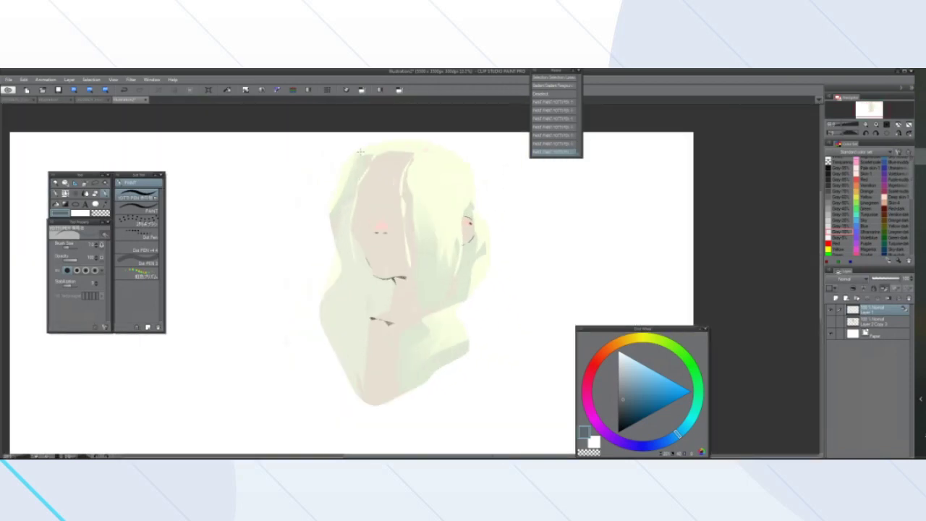
{"action": "scroll", "coordinate": [347, 224], "scroll_direction": "down", "scroll_amount": 2}
{"action": "scroll", "coordinate": [346, 224], "scroll_direction": "up", "scroll_amount": 2}
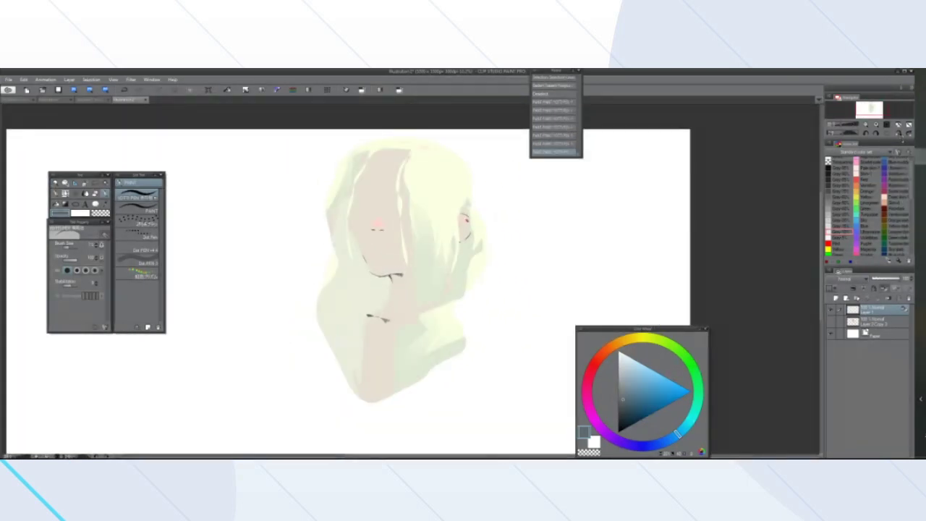
{"action": "left_click", "coordinate": [899, 133]}
{"action": "scroll", "coordinate": [794, 175], "scroll_direction": "down", "scroll_amount": 2}
{"action": "scroll", "coordinate": [794, 175], "scroll_direction": "up", "scroll_amount": 2}
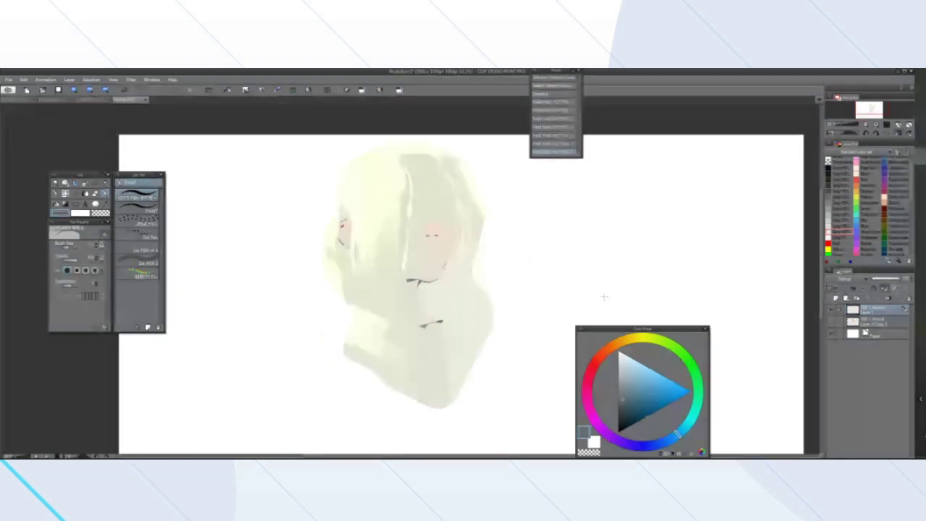
{"action": "right_click", "coordinate": [834, 312]}
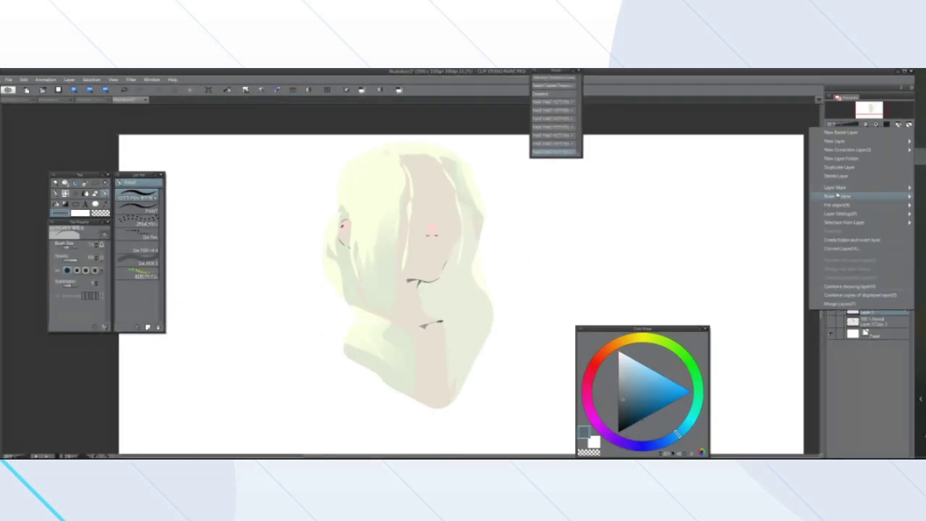
{"action": "left_click", "coordinate": [837, 170]}
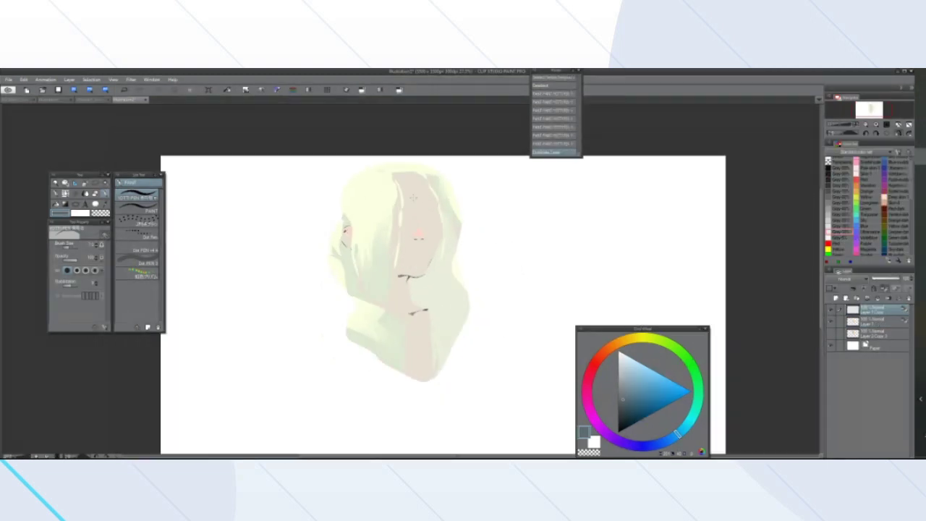
Draw slate-blue outlines for both almond-shaped eyes and their irises above the nose
{"action": "scroll", "coordinate": [398, 245], "scroll_direction": "up", "scroll_amount": 2}
{"action": "scroll", "coordinate": [496, 203], "scroll_direction": "down", "scroll_amount": 3}
{"action": "scroll", "coordinate": [501, 203], "scroll_direction": "up", "scroll_amount": 3}
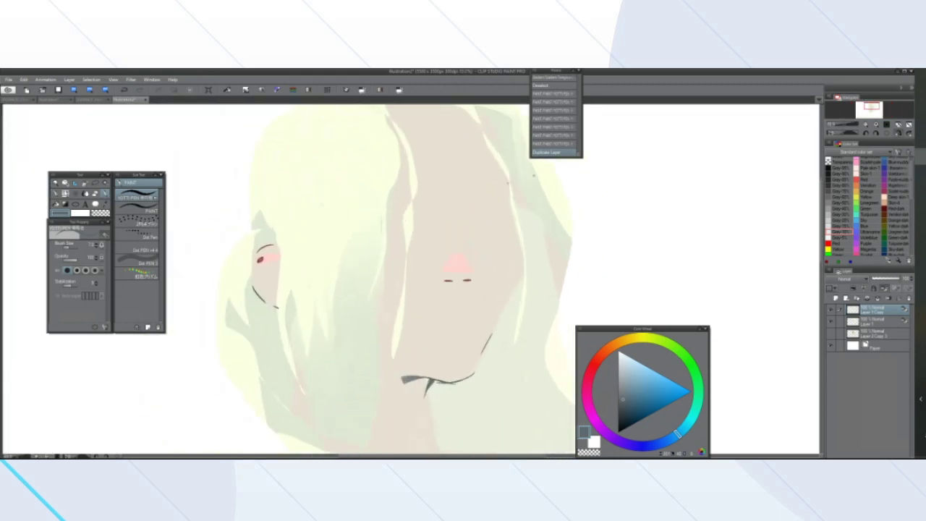
{"action": "mouse_move", "coordinate": [512, 210]}
{"action": "left_mouse_down"}
{"action": "mouse_move", "coordinate": [471, 224]}
{"action": "mouse_move", "coordinate": [515, 209]}
{"action": "mouse_move", "coordinate": [497, 241]}
{"action": "left_mouse_up"}
{"action": "mouse_move", "coordinate": [353, 238]}
{"action": "left_mouse_down"}
{"action": "mouse_move", "coordinate": [424, 224]}
{"action": "mouse_move", "coordinate": [404, 246]}
{"action": "mouse_move", "coordinate": [414, 248]}
{"action": "left_mouse_up"}
{"action": "left_click_drag", "start_coordinate": [400, 245], "coordinate": [419, 246]}
{"action": "left_click_drag", "start_coordinate": [358, 241], "coordinate": [414, 248]}
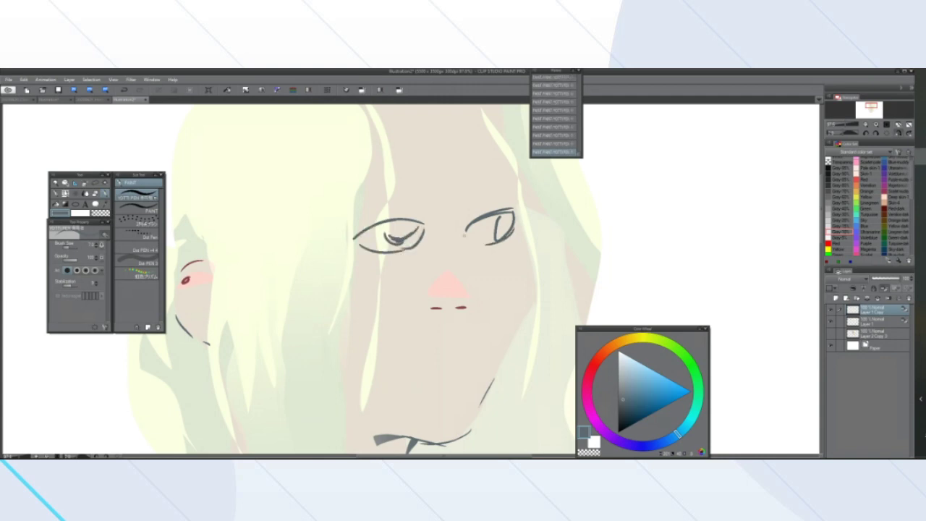
{"action": "scroll", "coordinate": [481, 238], "scroll_direction": "down", "scroll_amount": 4}
{"action": "scroll", "coordinate": [543, 240], "scroll_direction": "up", "scroll_amount": 5}
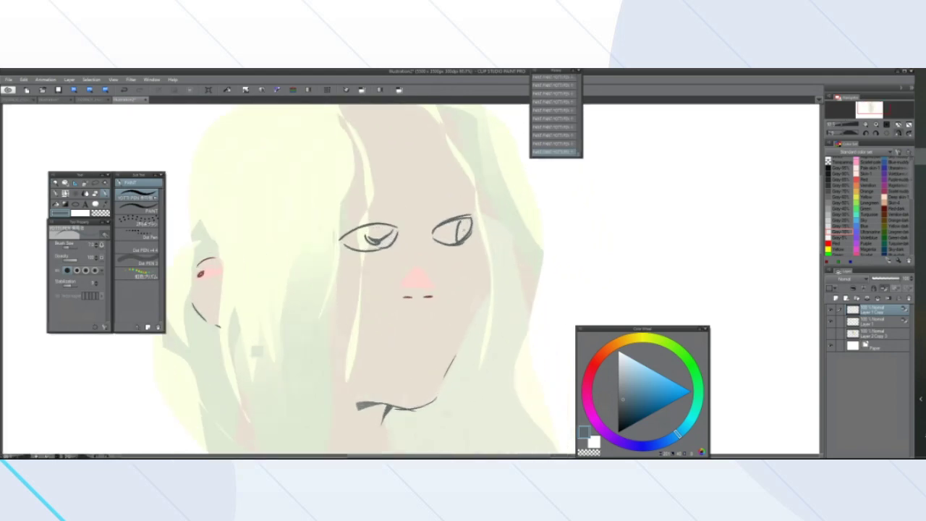
Enlarge the pen and paint both irises solid slate blue
{"action": "left_click", "coordinate": [71, 248]}
{"action": "key", "text": "bracketright"}
{"action": "key", "text": "bracketright"}
{"action": "key", "text": "bracketright"}
{"action": "key", "text": "bracketright"}
{"action": "key", "text": "bracketright"}
{"action": "key", "text": "bracketright"}
{"action": "mouse_move", "coordinate": [318, 239]}
{"action": "left_mouse_down"}
{"action": "mouse_move", "coordinate": [340, 230]}
{"action": "mouse_move", "coordinate": [329, 240]}
{"action": "mouse_move", "coordinate": [351, 239]}
{"action": "left_mouse_up"}
{"action": "left_click_drag", "start_coordinate": [467, 220], "coordinate": [449, 237]}
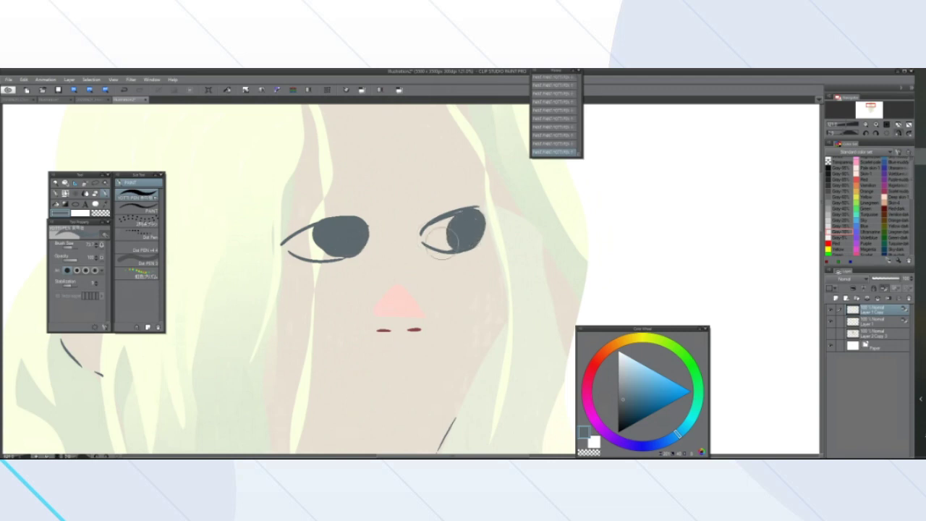
Lasso a curved area over the top of the hair-side iris, fill it with skin colour, and clear the selection
{"action": "left_click", "coordinate": [94, 183]}
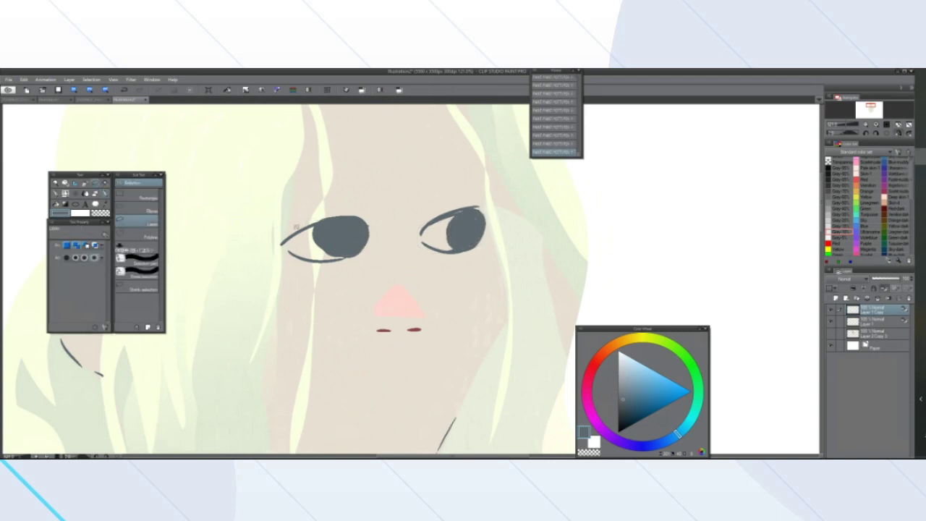
{"action": "mouse_move", "coordinate": [329, 218]}
{"action": "left_mouse_down"}
{"action": "mouse_move", "coordinate": [354, 197]}
{"action": "mouse_move", "coordinate": [323, 216]}
{"action": "left_mouse_up"}
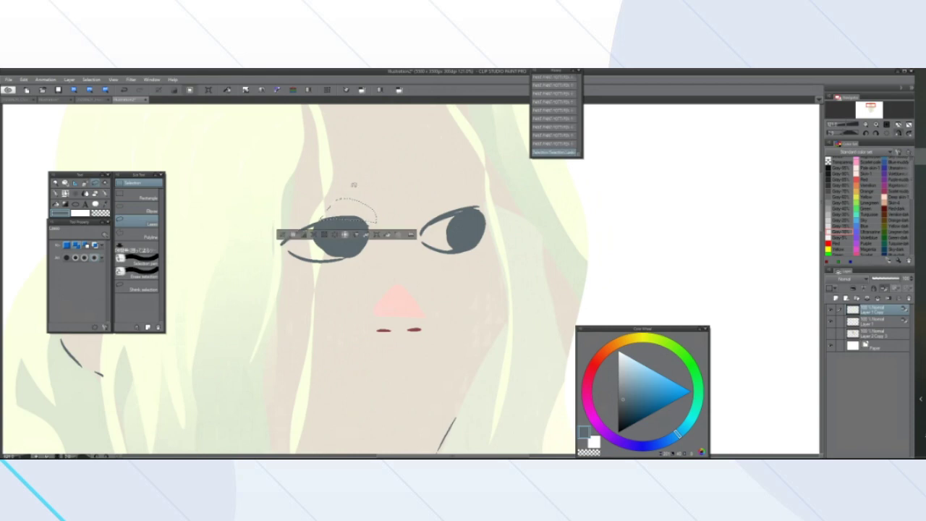
{"action": "right_click", "coordinate": [351, 196]}
{"action": "left_click", "coordinate": [389, 235]}
{"action": "left_click", "coordinate": [283, 234]}
Lasso the hair strand crossing the hair-side eye, fill it with pale yellow, and clear the selection
{"action": "left_click_drag", "start_coordinate": [329, 172], "coordinate": [327, 258]}
{"action": "left_click_drag", "start_coordinate": [315, 303], "coordinate": [313, 264]}
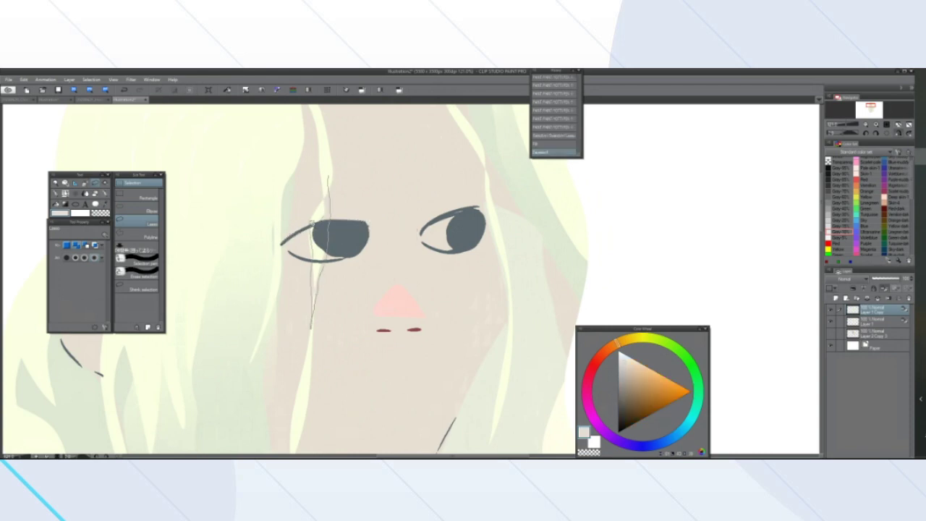
{"action": "left_click_drag", "start_coordinate": [323, 164], "coordinate": [326, 157]}
{"action": "right_click", "coordinate": [326, 172]}
{"action": "left_click", "coordinate": [359, 340]}
{"action": "left_click", "coordinate": [255, 341]}
Flip the canvas view back, reduce the pen size, and thicken the far eye's upper lid in slate blue
{"action": "scroll", "coordinate": [253, 338], "scroll_direction": "down", "scroll_amount": 2}
{"action": "scroll", "coordinate": [252, 339], "scroll_direction": "up", "scroll_amount": 1}
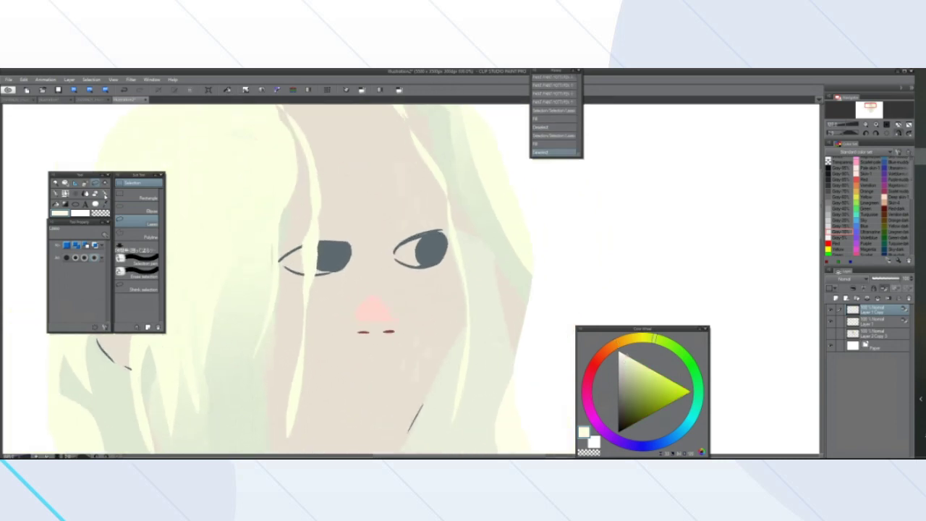
{"action": "left_click", "coordinate": [104, 194]}
{"action": "left_click", "coordinate": [898, 133]}
{"action": "scroll", "coordinate": [379, 261], "scroll_direction": "down", "scroll_amount": 1}
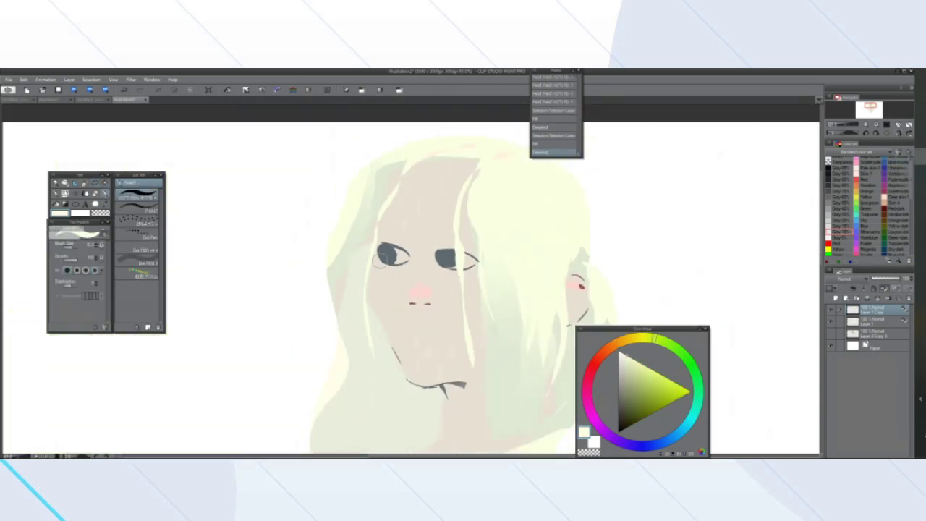
{"action": "scroll", "coordinate": [379, 261], "scroll_direction": "up", "scroll_amount": 2}
{"action": "left_click_drag", "start_coordinate": [79, 248], "coordinate": [74, 247]}
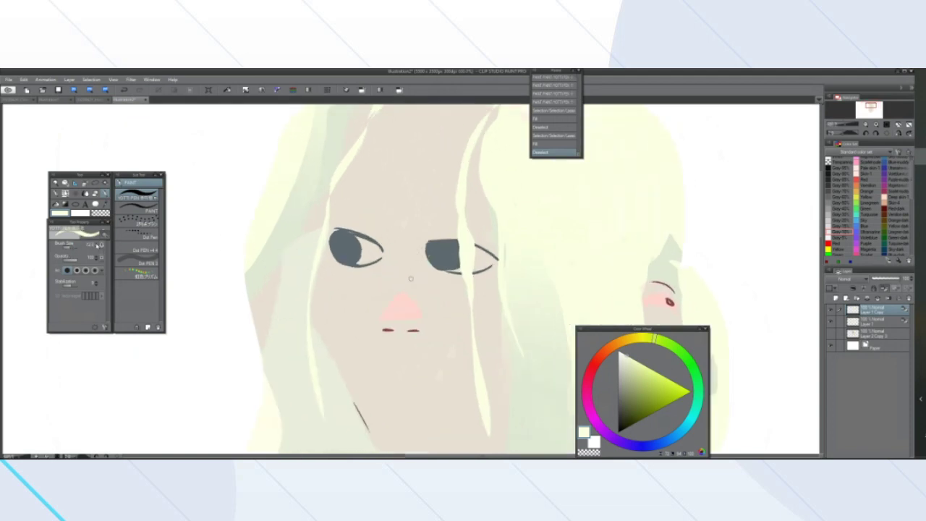
{"action": "scroll", "coordinate": [362, 261], "scroll_direction": "down", "scroll_amount": 2}
{"action": "scroll", "coordinate": [358, 260], "scroll_direction": "up", "scroll_amount": 3}
{"action": "left_click", "coordinate": [348, 233], "text": "alt"}
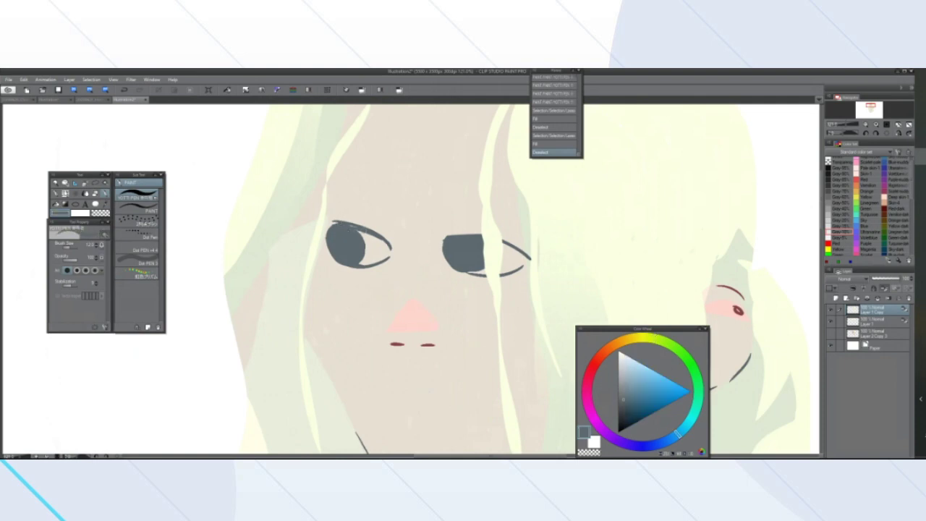
{"action": "left_click_drag", "start_coordinate": [334, 223], "coordinate": [333, 247]}
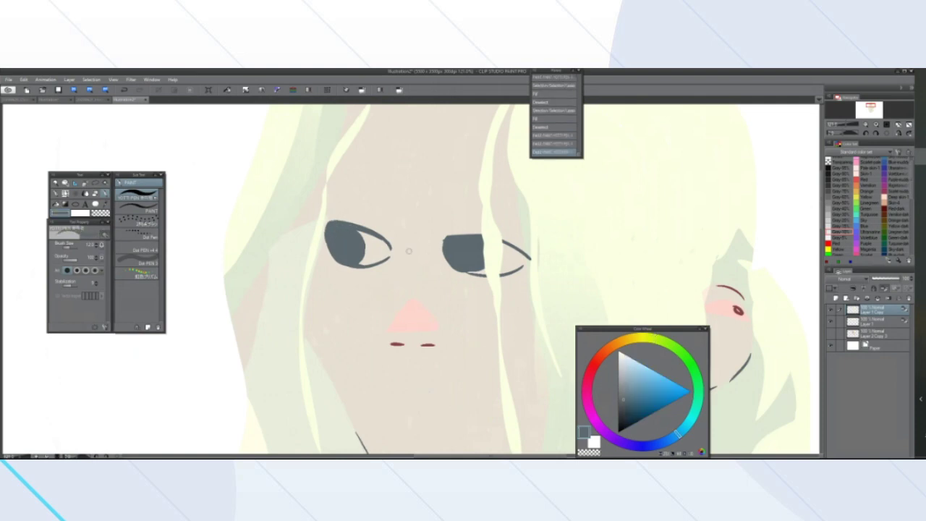
Touch up the hair-side eye, and paint thin pale yellow strands over its outer corner down the cheek
{"action": "mouse_move", "coordinate": [501, 238]}
{"action": "left_mouse_down"}
{"action": "mouse_move", "coordinate": [534, 256]}
{"action": "mouse_move", "coordinate": [502, 293]}
{"action": "left_mouse_up"}
{"action": "left_click", "coordinate": [503, 249], "text": "alt"}
{"action": "left_click_drag", "start_coordinate": [535, 255], "coordinate": [532, 233]}
{"action": "left_click_drag", "start_coordinate": [527, 194], "coordinate": [559, 420]}
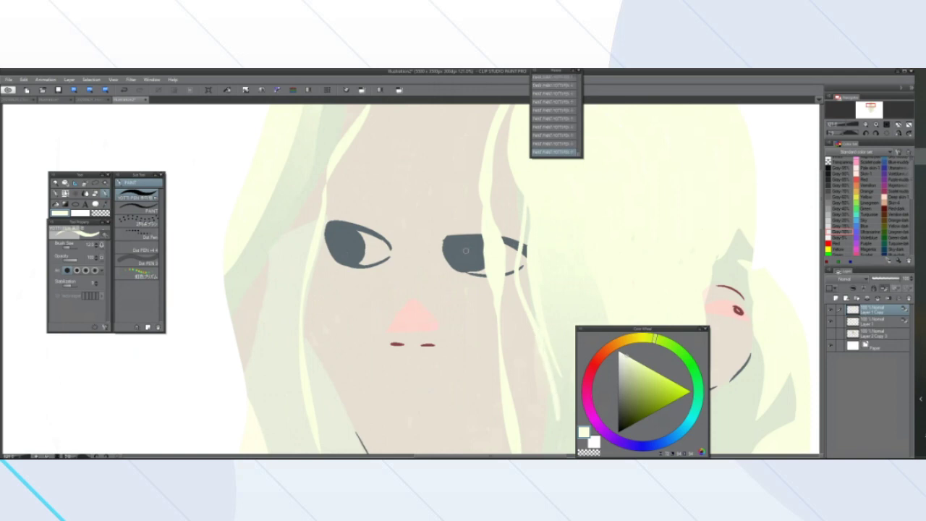
Paint a small slate-blue lash on the far eye's upper lid and a short mouth mark below the nose
{"action": "left_click", "coordinate": [466, 250], "text": "alt"}
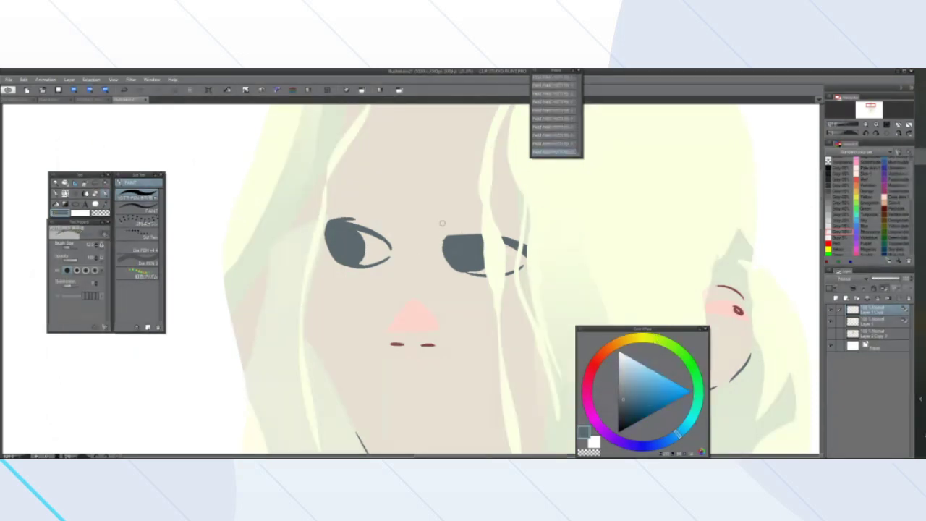
{"action": "scroll", "coordinate": [472, 232], "scroll_direction": "down", "scroll_amount": 4}
{"action": "scroll", "coordinate": [445, 305], "scroll_direction": "up", "scroll_amount": 3}
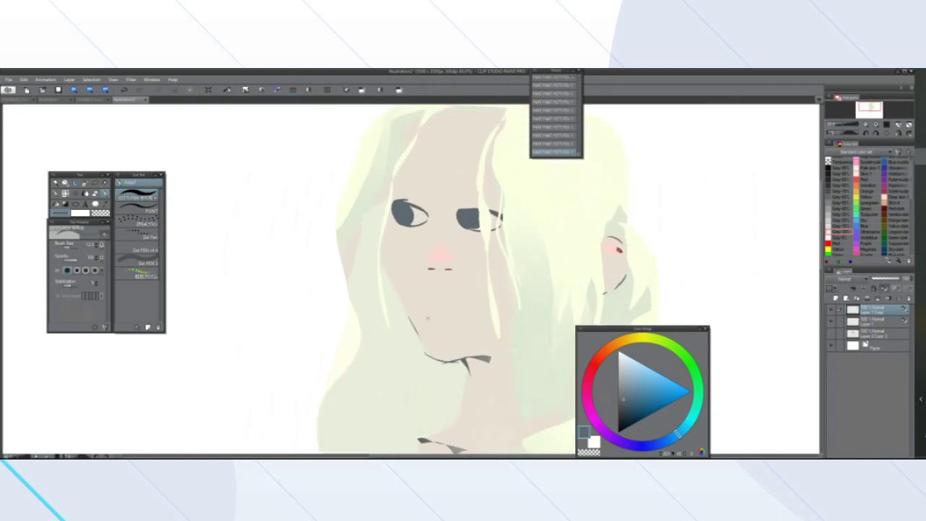
{"action": "scroll", "coordinate": [430, 323], "scroll_direction": "down", "scroll_amount": 3}
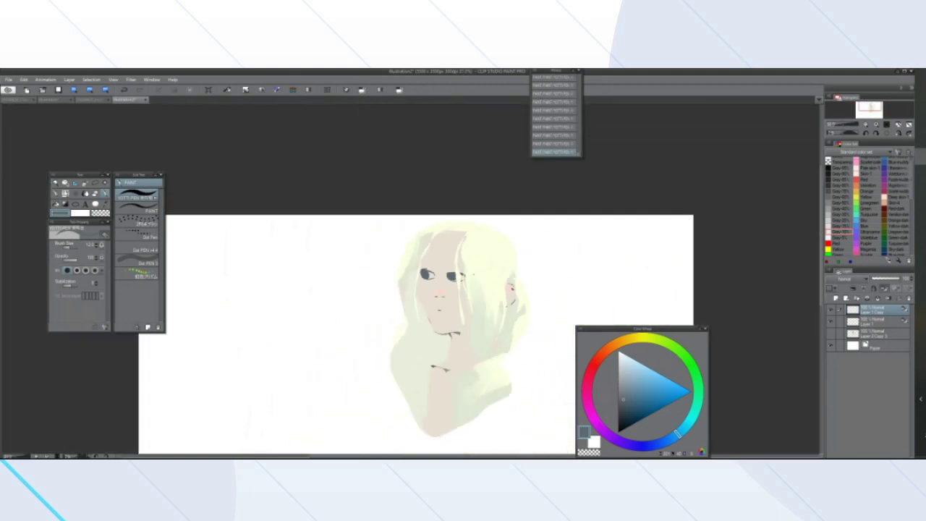
{"action": "scroll", "coordinate": [427, 359], "scroll_direction": "up", "scroll_amount": 4}
{"action": "scroll", "coordinate": [404, 351], "scroll_direction": "up", "scroll_amount": 2}
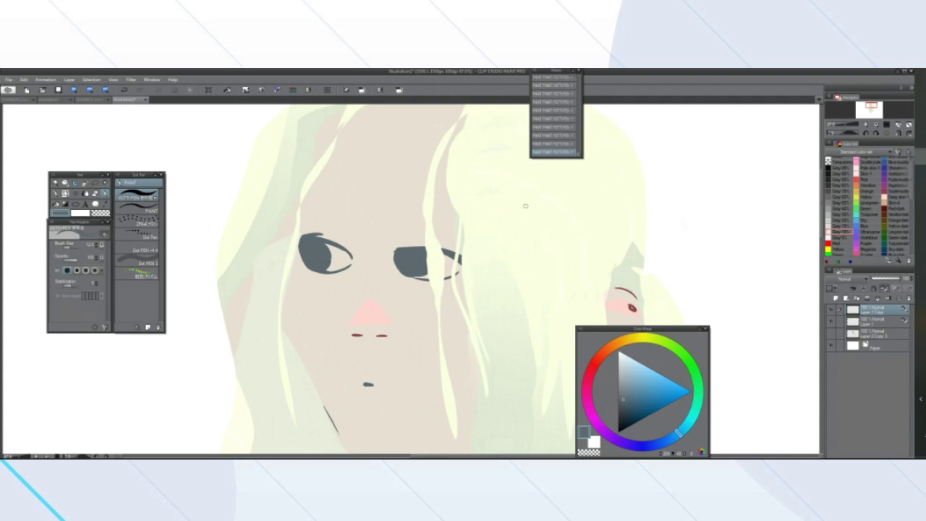
Pick a muted khaki, lasso both eyebrow shapes, shade them with a foreground-to-transparent gradient, and clear the selection
{"action": "left_click", "coordinate": [654, 338]}
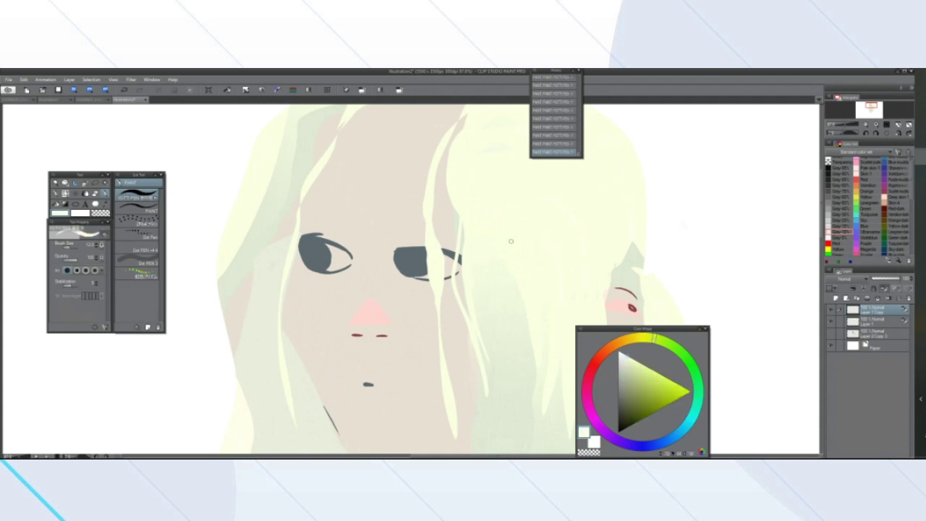
{"action": "left_click", "coordinate": [631, 381]}
{"action": "left_click", "coordinate": [631, 376]}
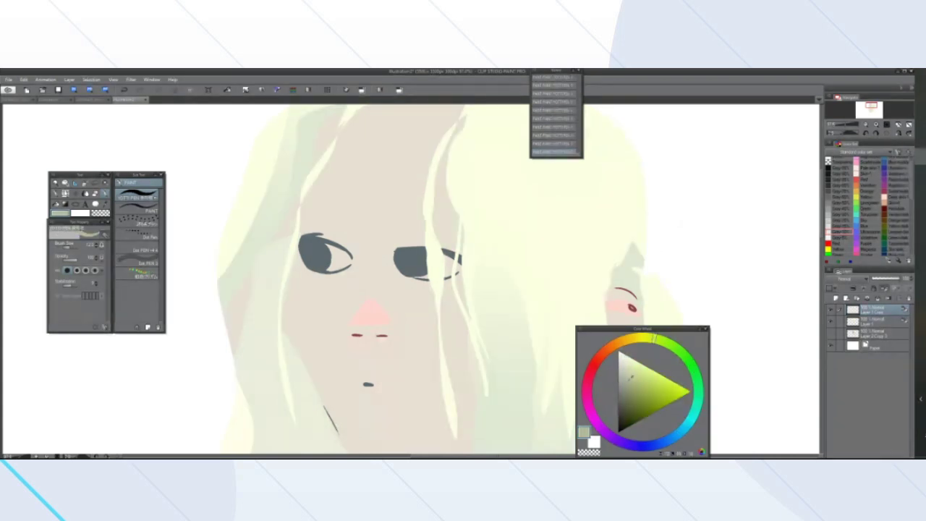
{"action": "scroll", "coordinate": [350, 183], "scroll_direction": "down", "scroll_amount": 3}
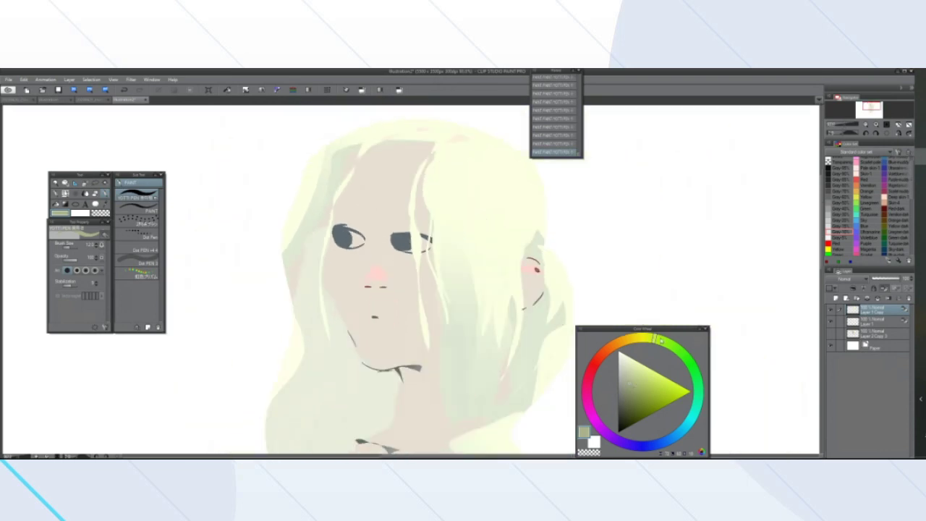
{"action": "scroll", "coordinate": [427, 217], "scroll_direction": "up", "scroll_amount": 3}
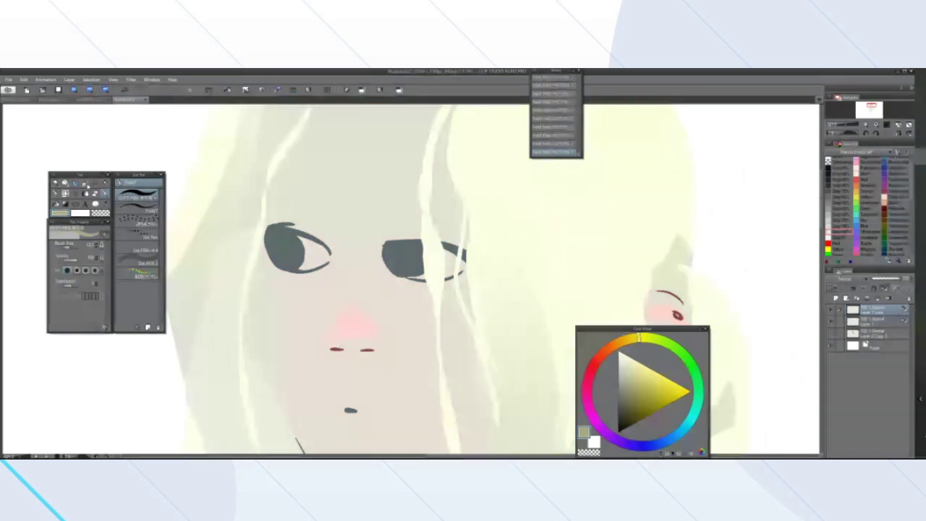
{"action": "key", "text": "m"}
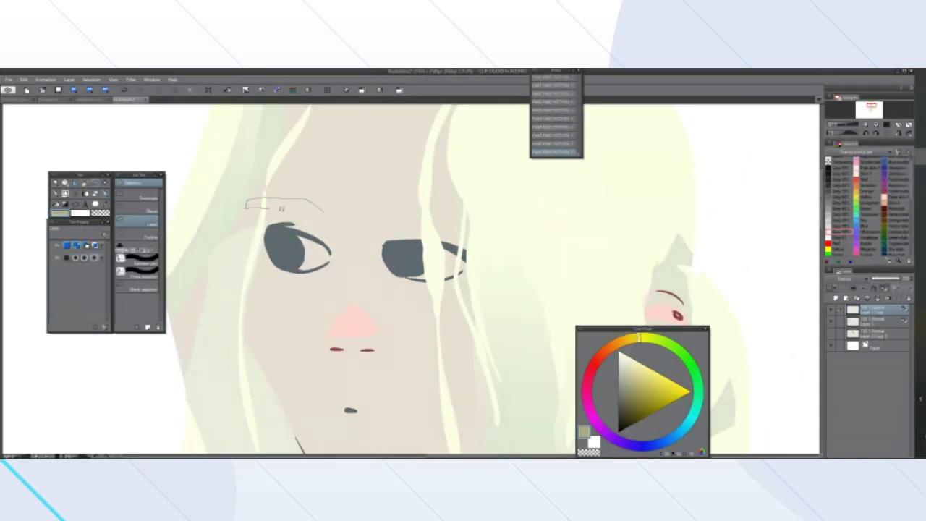
{"action": "left_click_drag", "start_coordinate": [315, 198], "coordinate": [256, 198]}
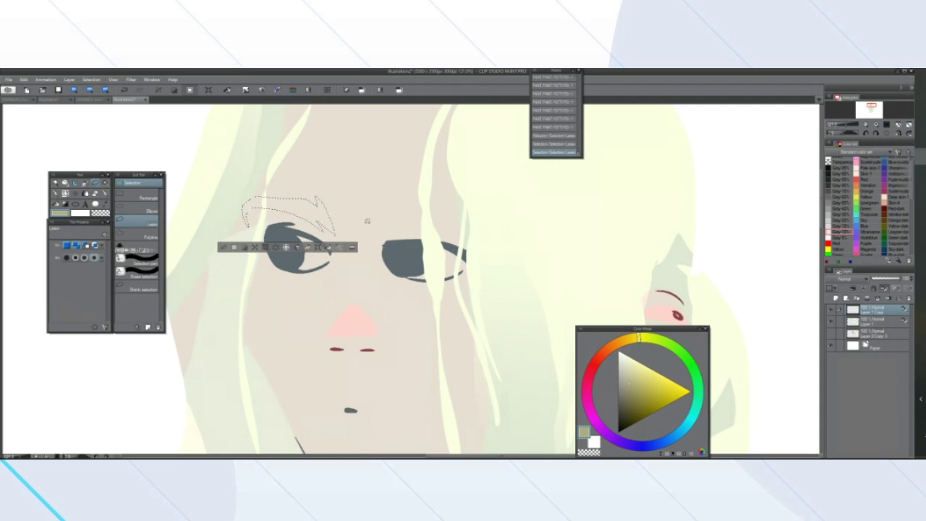
{"action": "left_click_drag", "start_coordinate": [363, 217], "coordinate": [363, 199]}
{"action": "mouse_move", "coordinate": [458, 231]}
{"action": "left_mouse_down"}
{"action": "mouse_move", "coordinate": [365, 224]}
{"action": "mouse_move", "coordinate": [357, 186]}
{"action": "left_mouse_up"}
{"action": "key", "text": "g"}
{"action": "left_click_drag", "start_coordinate": [287, 230], "coordinate": [283, 194]}
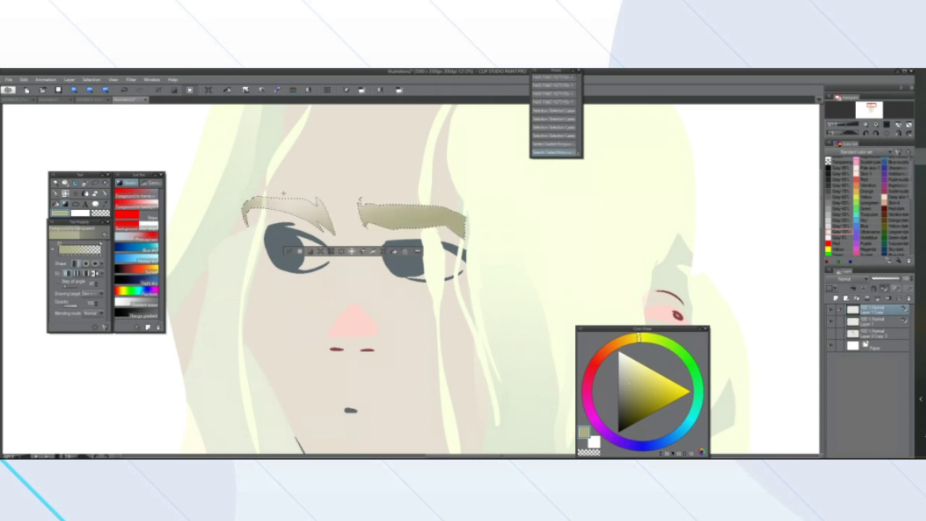
{"action": "key", "text": "ctrl+d"}
{"action": "scroll", "coordinate": [256, 267], "scroll_direction": "down", "scroll_amount": 5}
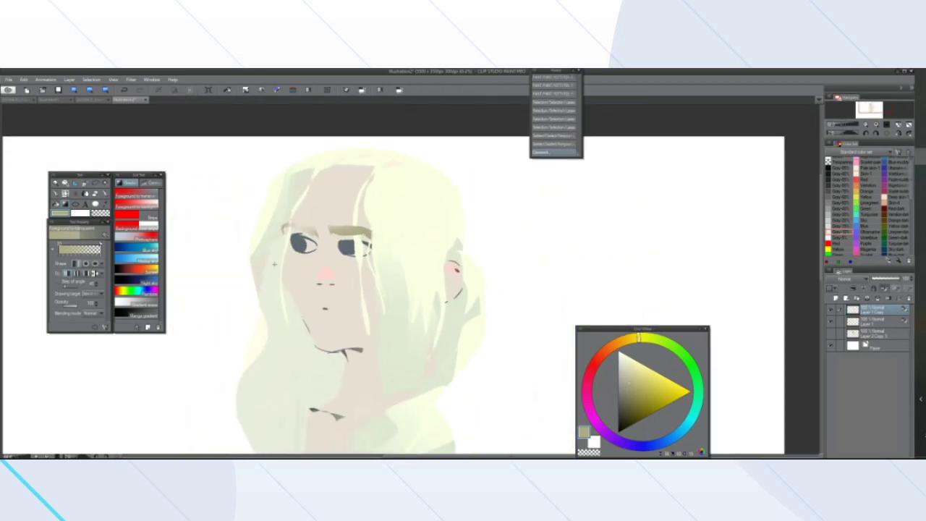
Flip the canvas view, reduce the pen size, and paint fine khaki hair strokes along the hair-side eyebrow
{"action": "key", "text": "h"}
{"action": "scroll", "coordinate": [470, 217], "scroll_direction": "up", "scroll_amount": 2}
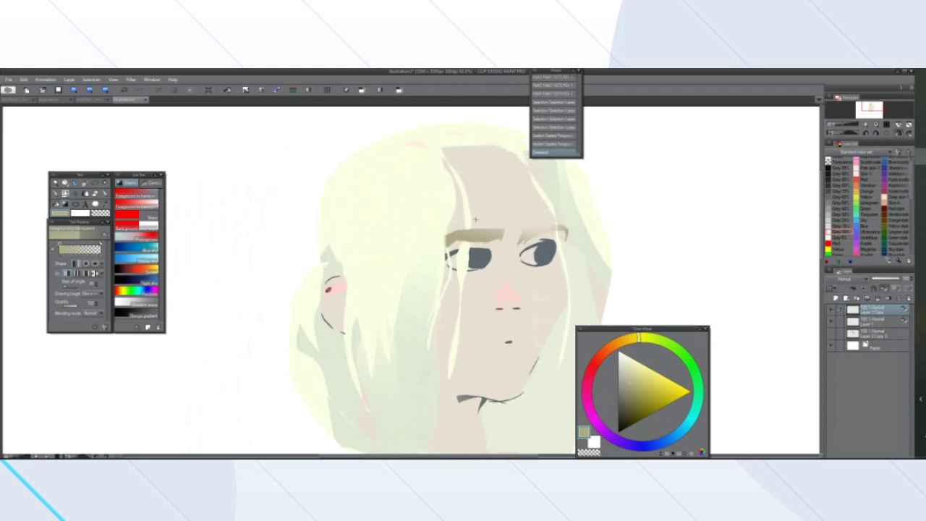
{"action": "scroll", "coordinate": [518, 240], "scroll_direction": "up", "scroll_amount": 2}
{"action": "scroll", "coordinate": [579, 261], "scroll_direction": "down", "scroll_amount": 2}
{"action": "scroll", "coordinate": [638, 219], "scroll_direction": "up", "scroll_amount": 3}
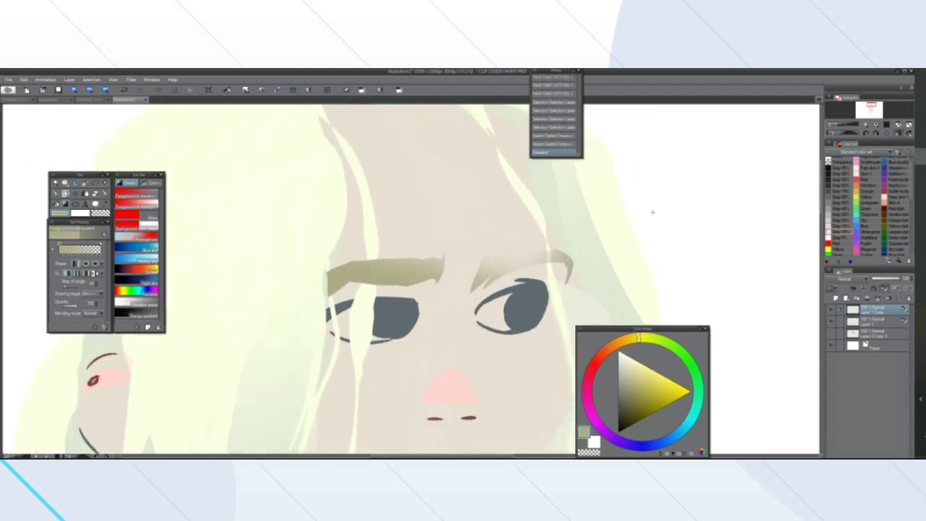
{"action": "key", "text": "m"}
{"action": "key", "text": "b"}
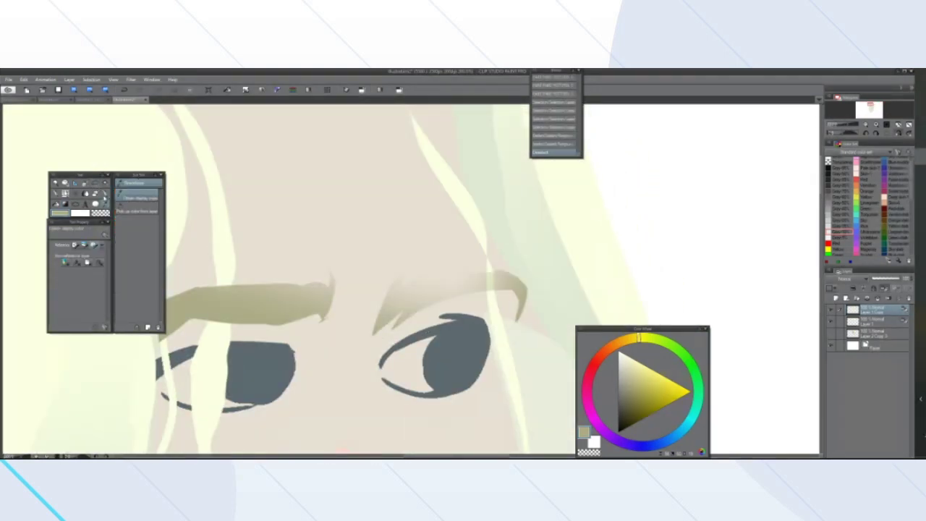
{"action": "left_click", "coordinate": [69, 247]}
{"action": "left_click", "coordinate": [66, 248]}
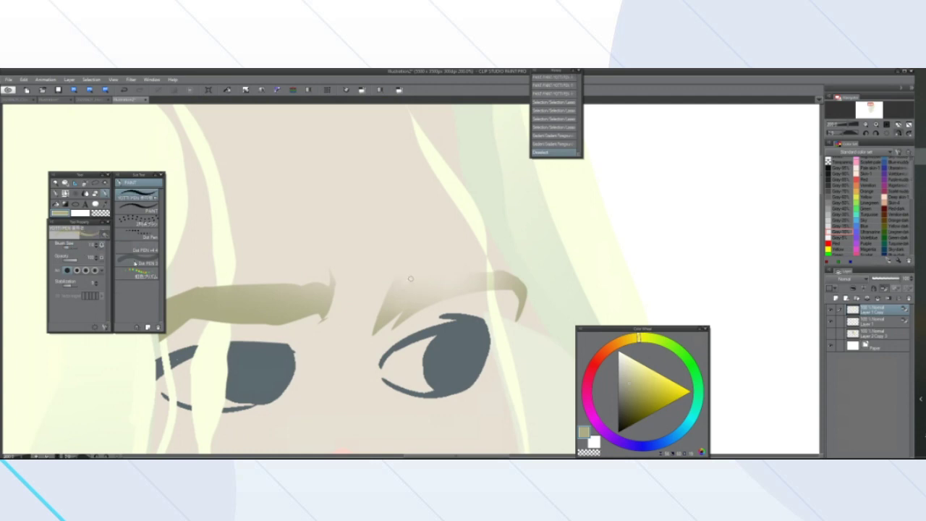
{"action": "mouse_move", "coordinate": [334, 283]}
{"action": "left_mouse_down"}
{"action": "mouse_move", "coordinate": [323, 322]}
{"action": "mouse_move", "coordinate": [304, 288]}
{"action": "mouse_move", "coordinate": [299, 321]}
{"action": "mouse_move", "coordinate": [286, 301]}
{"action": "mouse_move", "coordinate": [307, 310]}
{"action": "mouse_move", "coordinate": [269, 294]}
{"action": "mouse_move", "coordinate": [306, 312]}
{"action": "mouse_move", "coordinate": [228, 290]}
{"action": "mouse_move", "coordinate": [281, 307]}
{"action": "mouse_move", "coordinate": [280, 315]}
{"action": "mouse_move", "coordinate": [181, 306]}
{"action": "mouse_move", "coordinate": [312, 319]}
{"action": "left_mouse_up"}
{"action": "left_click_drag", "start_coordinate": [242, 307], "coordinate": [296, 323]}
{"action": "left_click_drag", "start_coordinate": [198, 310], "coordinate": [286, 318]}
{"action": "left_click_drag", "start_coordinate": [330, 284], "coordinate": [325, 310]}
{"action": "mouse_move", "coordinate": [311, 269]}
{"action": "left_mouse_down"}
{"action": "mouse_move", "coordinate": [320, 312]}
{"action": "mouse_move", "coordinate": [340, 296]}
{"action": "mouse_move", "coordinate": [325, 329]}
{"action": "left_mouse_up"}
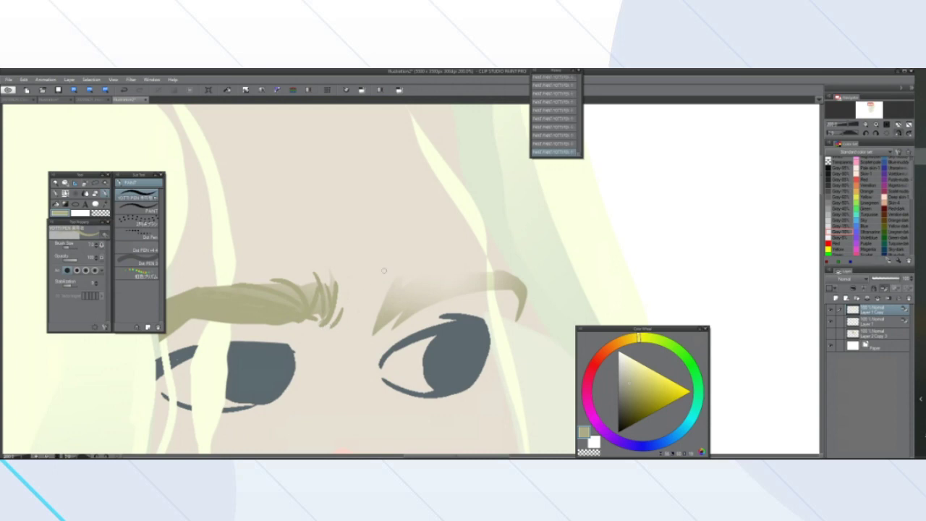
Paint fine khaki hair strokes along the far eyebrow, try one more stroke on the hair-side eyebrow, and undo it
{"action": "left_click_drag", "start_coordinate": [398, 284], "coordinate": [385, 318]}
{"action": "mouse_move", "coordinate": [436, 272]}
{"action": "left_mouse_down"}
{"action": "mouse_move", "coordinate": [404, 309]}
{"action": "mouse_move", "coordinate": [421, 292]}
{"action": "mouse_move", "coordinate": [426, 302]}
{"action": "mouse_move", "coordinate": [500, 283]}
{"action": "mouse_move", "coordinate": [451, 285]}
{"action": "mouse_move", "coordinate": [511, 307]}
{"action": "left_mouse_up"}
{"action": "mouse_move", "coordinate": [484, 272]}
{"action": "left_mouse_down"}
{"action": "mouse_move", "coordinate": [520, 290]}
{"action": "mouse_move", "coordinate": [512, 318]}
{"action": "left_mouse_up"}
{"action": "scroll", "coordinate": [511, 322], "scroll_direction": "down", "scroll_amount": 1}
{"action": "scroll", "coordinate": [510, 321], "scroll_direction": "down", "scroll_amount": 3}
{"action": "scroll", "coordinate": [478, 316], "scroll_direction": "up", "scroll_amount": 3}
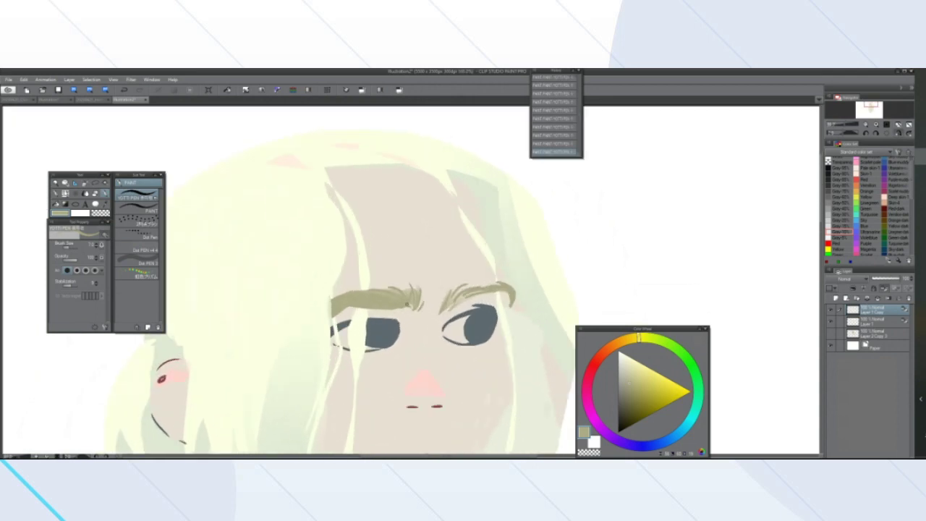
{"action": "left_click_drag", "start_coordinate": [362, 278], "coordinate": [429, 309]}
{"action": "left_click", "coordinate": [553, 143]}
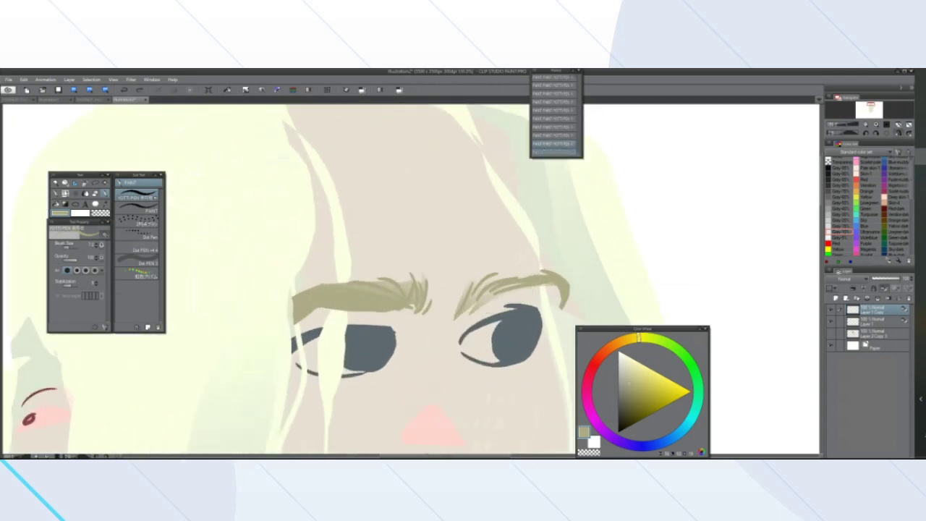
Examine the finished portraits and the heads-from-shapes examples on the homework sheet, and return to the portrait document
{"action": "scroll", "coordinate": [416, 303], "scroll_direction": "down", "scroll_amount": 5}
{"action": "left_click", "coordinate": [51, 99]}
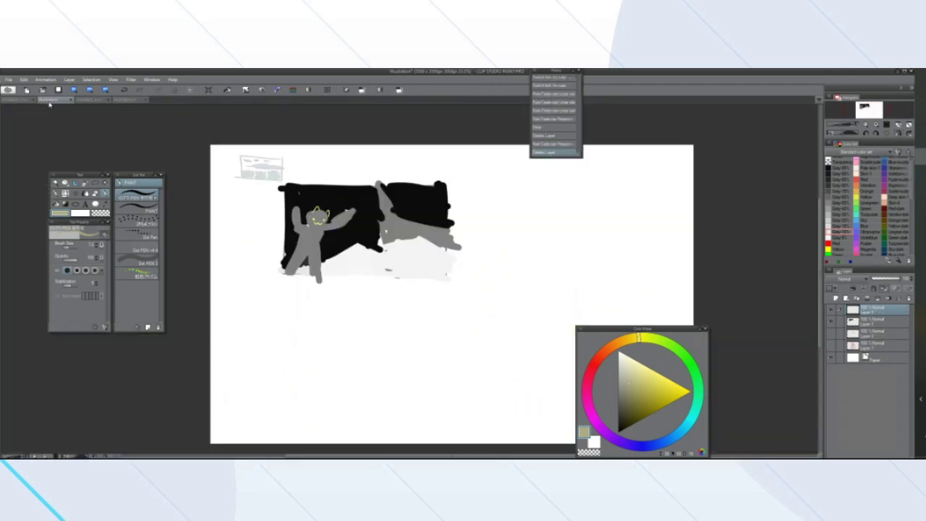
{"action": "left_click", "coordinate": [85, 100]}
{"action": "scroll", "coordinate": [192, 197], "scroll_direction": "down", "scroll_amount": 5}
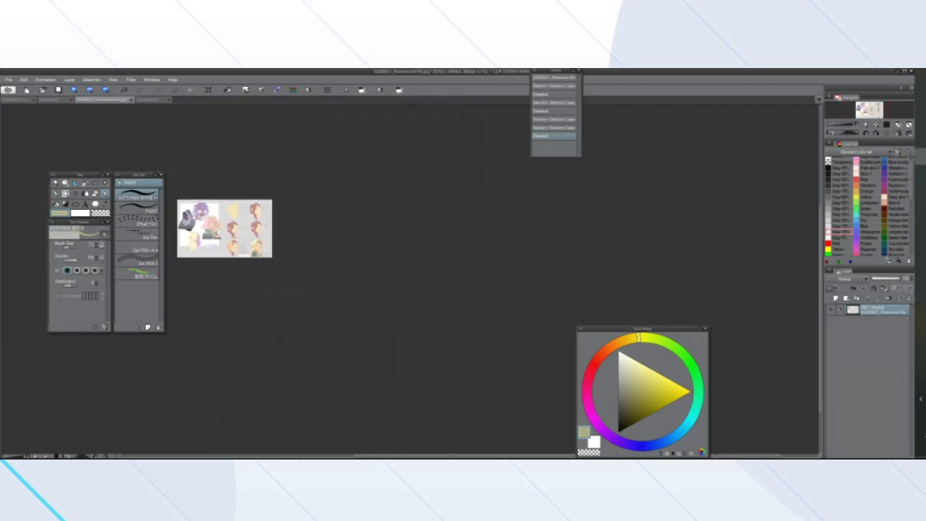
{"action": "scroll", "coordinate": [221, 221], "scroll_direction": "up", "scroll_amount": 7}
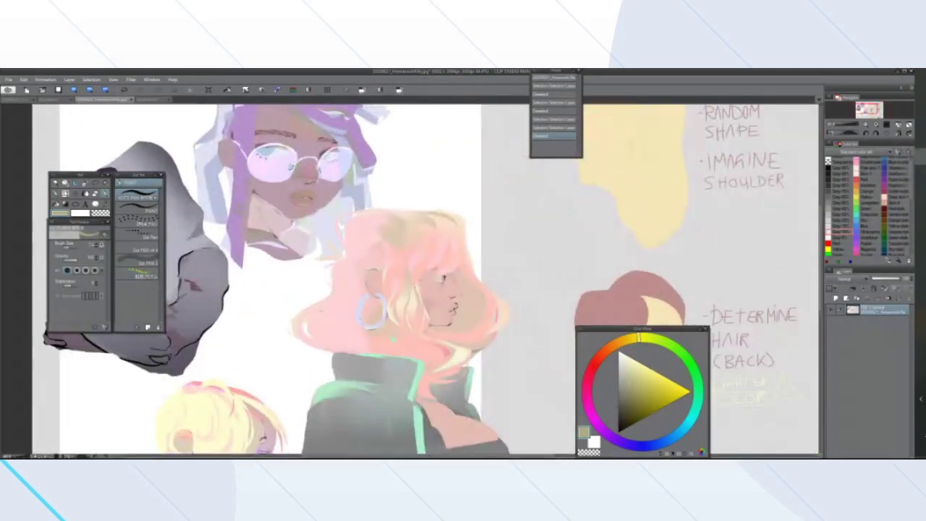
{"action": "scroll", "coordinate": [324, 340], "scroll_direction": "down", "scroll_amount": 3}
{"action": "scroll", "coordinate": [232, 377], "scroll_direction": "up", "scroll_amount": 6}
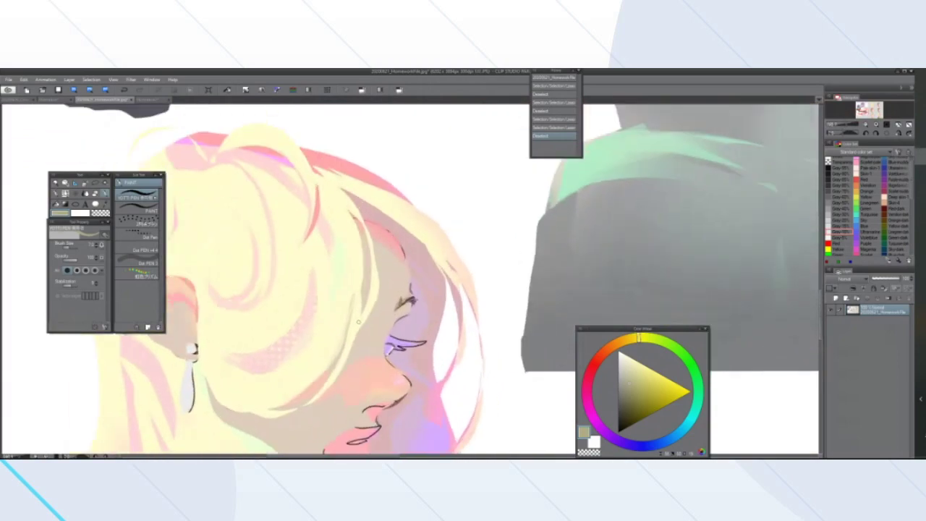
{"action": "scroll", "coordinate": [359, 301], "scroll_direction": "down", "scroll_amount": 3}
{"action": "scroll", "coordinate": [286, 188], "scroll_direction": "down", "scroll_amount": 6}
{"action": "scroll", "coordinate": [277, 125], "scroll_direction": "up", "scroll_amount": 5}
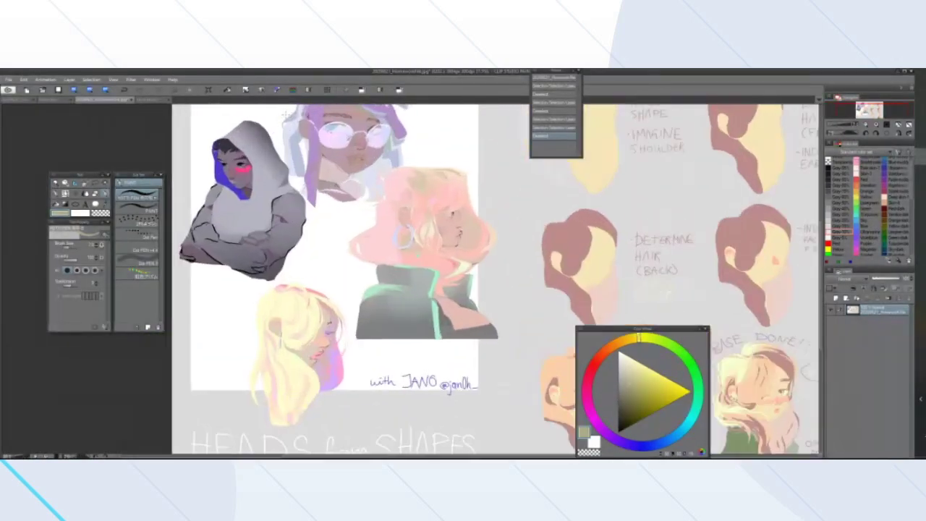
{"action": "scroll", "coordinate": [434, 275], "scroll_direction": "up", "scroll_amount": 2}
{"action": "scroll", "coordinate": [434, 275], "scroll_direction": "down", "scroll_amount": 5}
{"action": "scroll", "coordinate": [434, 275], "scroll_direction": "up", "scroll_amount": 5}
{"action": "scroll", "coordinate": [294, 323], "scroll_direction": "up", "scroll_amount": 4}
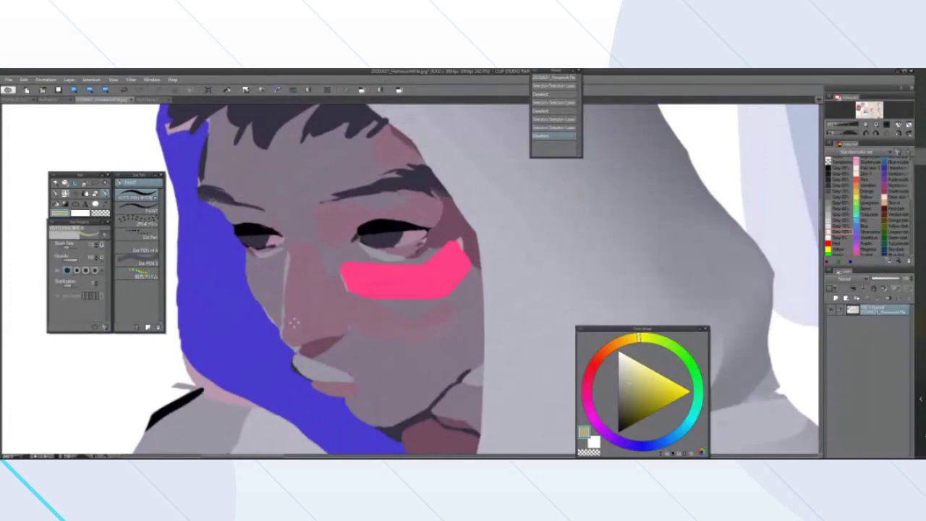
{"action": "scroll", "coordinate": [293, 323], "scroll_direction": "down", "scroll_amount": 5}
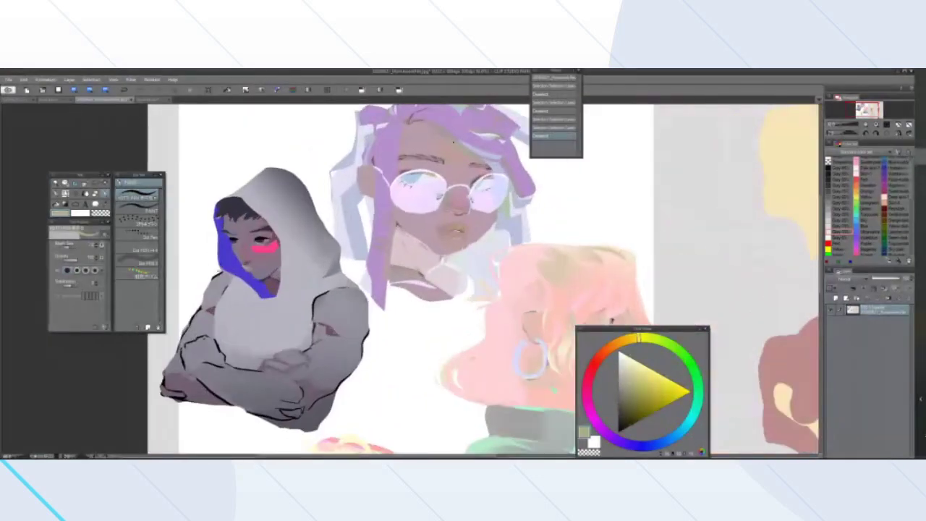
{"action": "scroll", "coordinate": [441, 202], "scroll_direction": "up", "scroll_amount": 4}
{"action": "scroll", "coordinate": [463, 279], "scroll_direction": "down", "scroll_amount": 6}
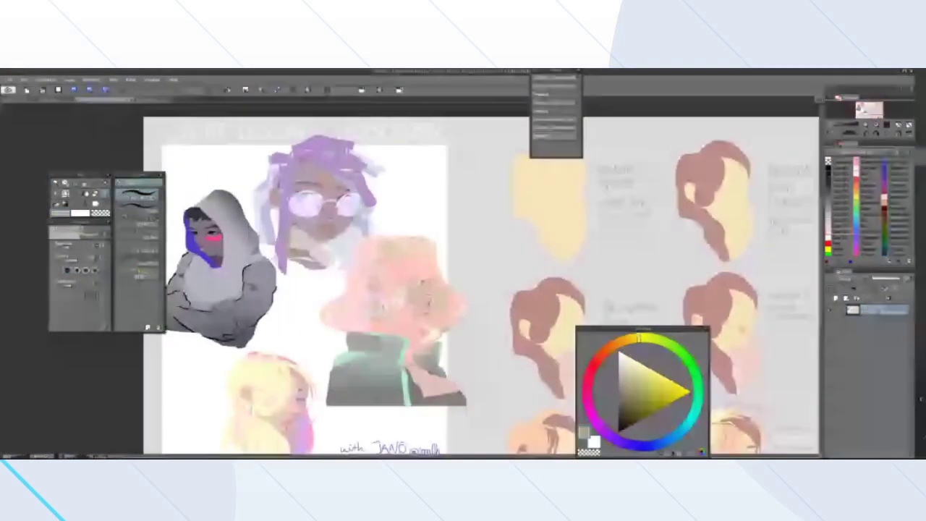
{"action": "left_click", "coordinate": [149, 99]}
Lasso the strand falling from the parting across the hair-side eyebrow, fill it with pale yellow, and clear the selection
{"action": "scroll", "coordinate": [445, 335], "scroll_direction": "up", "scroll_amount": 4}
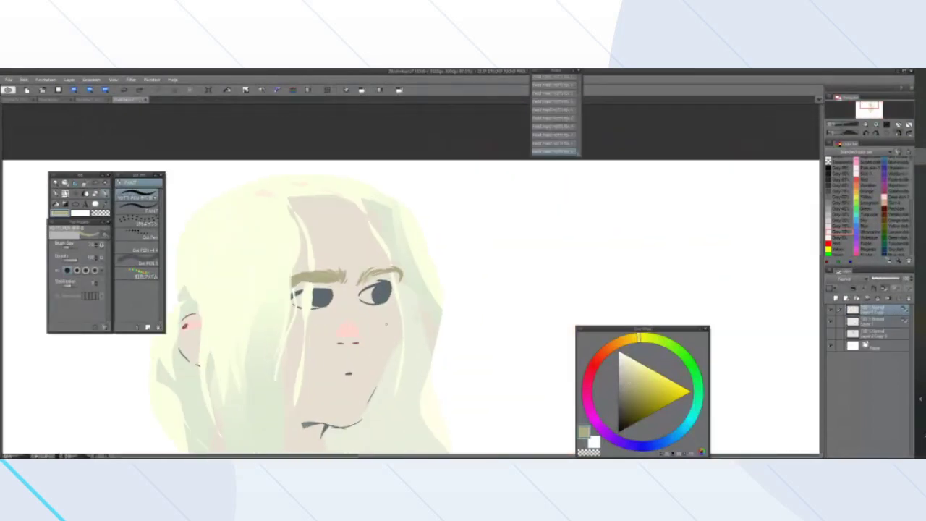
{"action": "scroll", "coordinate": [195, 299], "scroll_direction": "up", "scroll_amount": 3}
{"action": "key", "text": "m"}
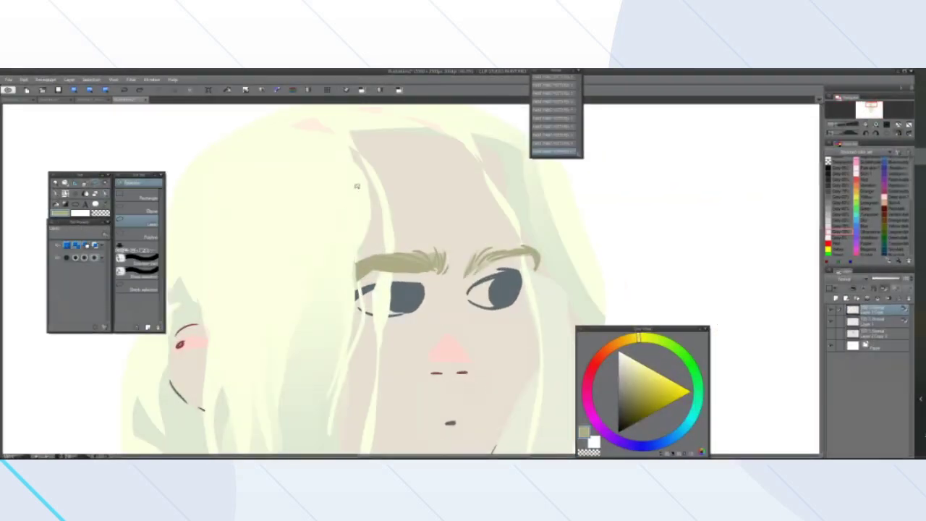
{"action": "mouse_move", "coordinate": [378, 313]}
{"action": "left_mouse_down"}
{"action": "mouse_move", "coordinate": [374, 178]}
{"action": "mouse_move", "coordinate": [350, 136]}
{"action": "left_mouse_up"}
{"action": "left_click", "coordinate": [412, 328]}
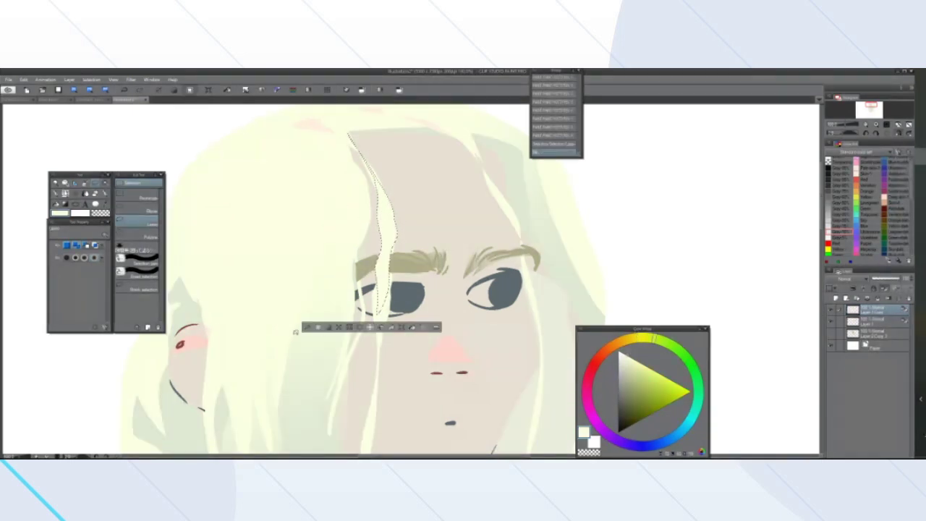
{"action": "left_click", "coordinate": [308, 328]}
Widen that strand with a narrow lassoed sliver over the eyebrow and eye, filled with pale yellow, and clear the selection
{"action": "left_click_drag", "start_coordinate": [393, 220], "coordinate": [389, 318]}
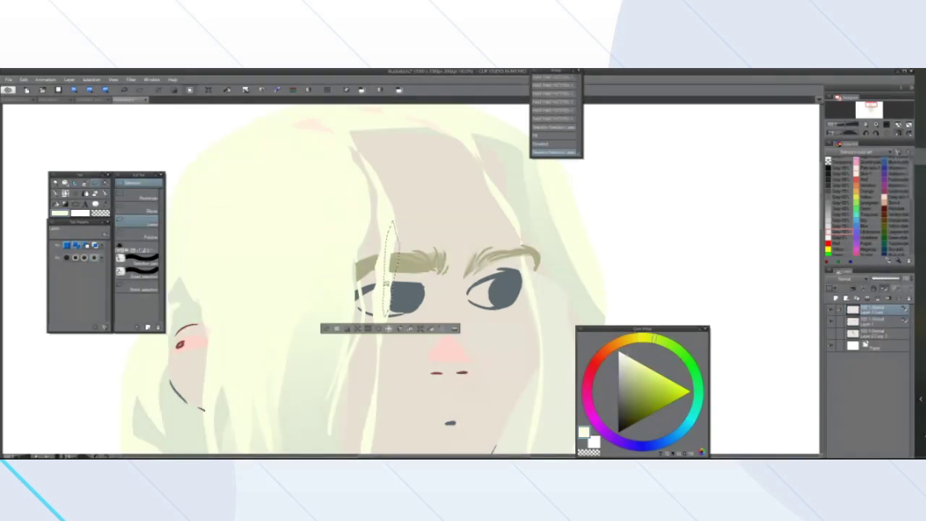
{"action": "left_click", "coordinate": [425, 330]}
{"action": "left_click", "coordinate": [326, 329]}
{"action": "scroll", "coordinate": [328, 325], "scroll_direction": "down", "scroll_amount": 2}
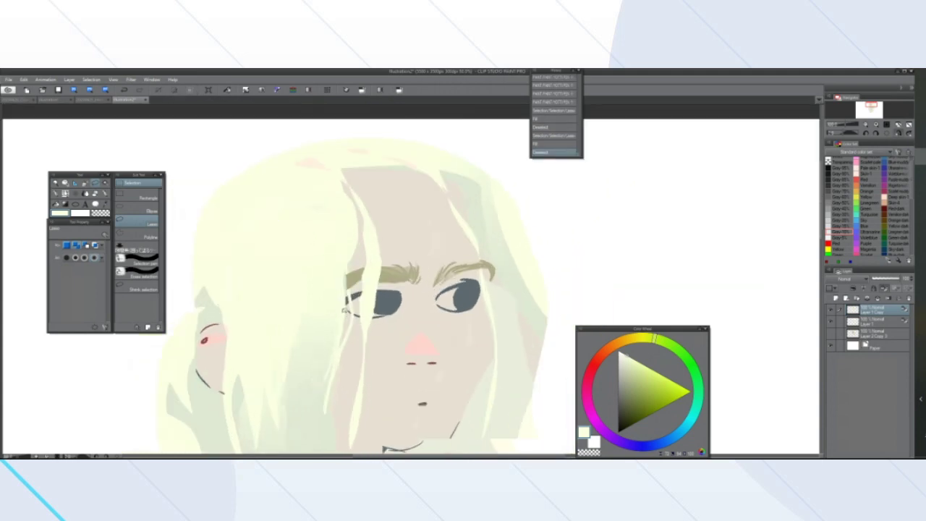
Lasso and fill pale yellow strands at the hair-side eyebrow's outer end and across the far eyebrow, clearing each selection
{"action": "scroll", "coordinate": [350, 321], "scroll_direction": "up", "scroll_amount": 2}
{"action": "mouse_move", "coordinate": [356, 219]}
{"action": "left_mouse_down"}
{"action": "mouse_move", "coordinate": [352, 315]}
{"action": "mouse_move", "coordinate": [353, 210]}
{"action": "left_mouse_up"}
{"action": "left_click", "coordinate": [387, 331]}
{"action": "left_click", "coordinate": [288, 327]}
{"action": "mouse_move", "coordinate": [498, 211]}
{"action": "left_mouse_down"}
{"action": "mouse_move", "coordinate": [522, 298]}
{"action": "mouse_move", "coordinate": [520, 247]}
{"action": "mouse_move", "coordinate": [494, 204]}
{"action": "left_mouse_up"}
{"action": "left_click", "coordinate": [546, 319]}
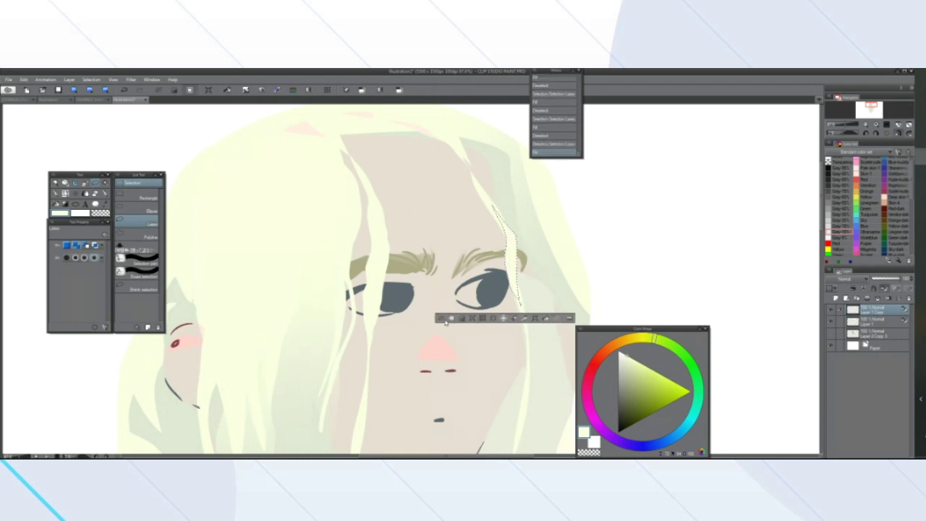
{"action": "left_click", "coordinate": [440, 319]}
Review the whole head at different zoom levels, flip the canvas view back, and toggle the top layer's visibility for comparison
{"action": "scroll", "coordinate": [443, 345], "scroll_direction": "down", "scroll_amount": 8}
{"action": "scroll", "coordinate": [439, 381], "scroll_direction": "up", "scroll_amount": 6}
{"action": "scroll", "coordinate": [440, 369], "scroll_direction": "down", "scroll_amount": 3}
{"action": "scroll", "coordinate": [442, 362], "scroll_direction": "up", "scroll_amount": 3}
{"action": "scroll", "coordinate": [445, 377], "scroll_direction": "down", "scroll_amount": 2}
{"action": "scroll", "coordinate": [451, 376], "scroll_direction": "up", "scroll_amount": 3}
{"action": "scroll", "coordinate": [477, 340], "scroll_direction": "up", "scroll_amount": 1}
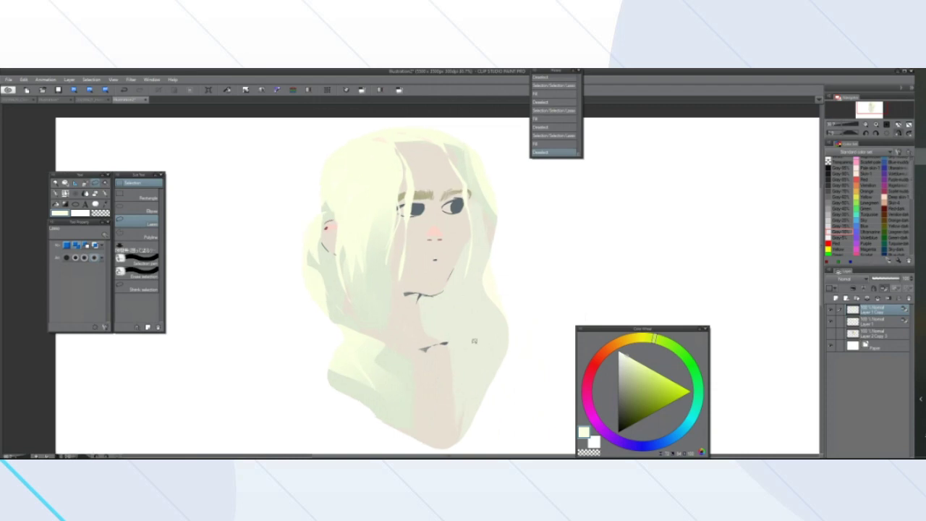
{"action": "left_click", "coordinate": [896, 135]}
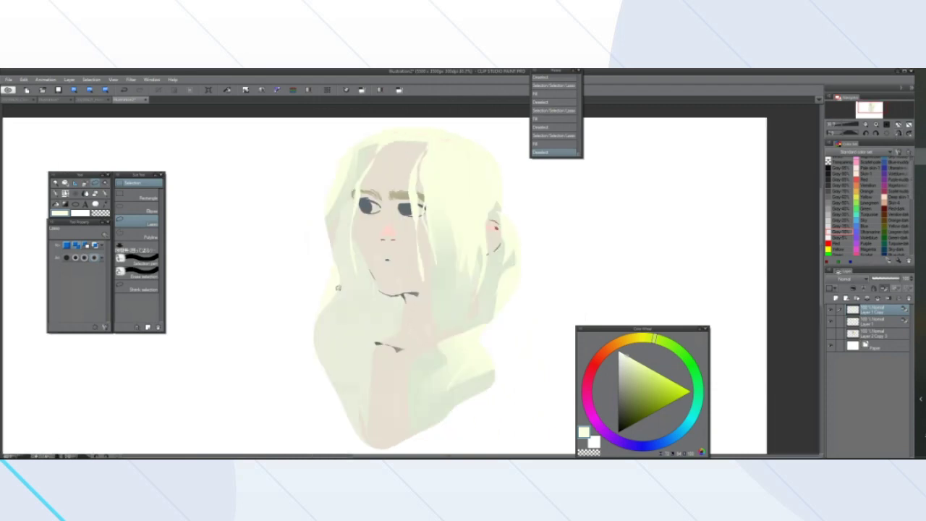
{"action": "left_click", "coordinate": [831, 311]}
{"action": "left_click", "coordinate": [830, 312]}
Duplicate the top layer and recolour the copy to a darker, greyer tone with Hue/Saturation/Luminosity, setting the brightness to -27
{"action": "right_click", "coordinate": [871, 310]}
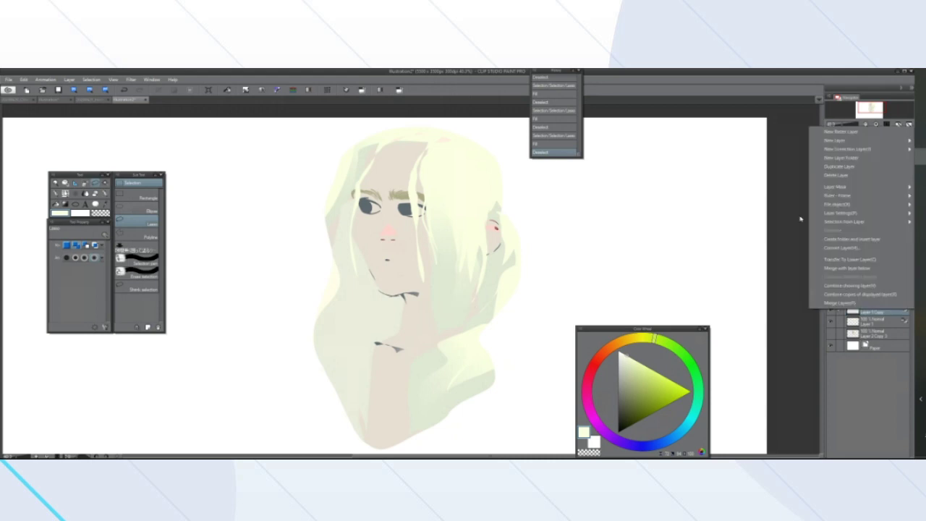
{"action": "left_click", "coordinate": [839, 166]}
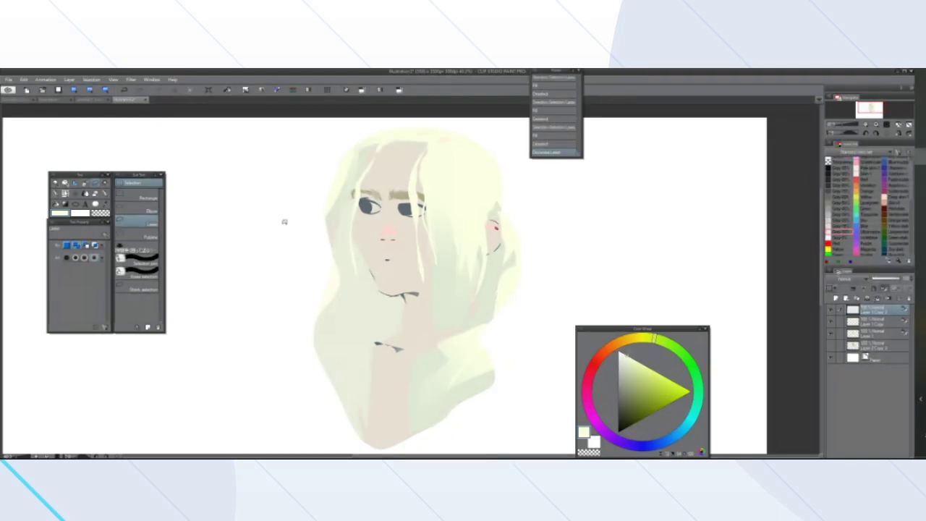
{"action": "left_click", "coordinate": [26, 80]}
{"action": "mouse_move", "coordinate": [72, 211]}
{"action": "left_click", "coordinate": [177, 254]}
{"action": "left_click", "coordinate": [656, 252]}
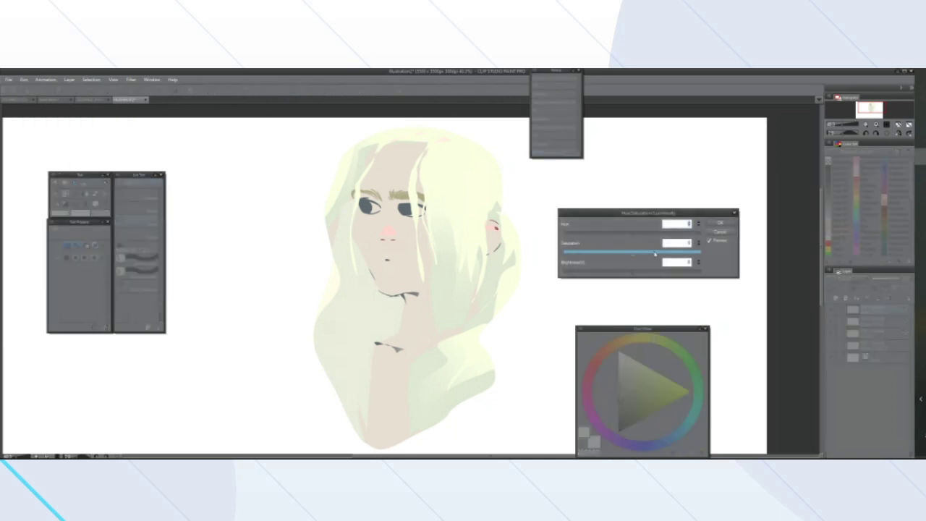
{"action": "left_click", "coordinate": [598, 273]}
{"action": "left_click", "coordinate": [615, 274]}
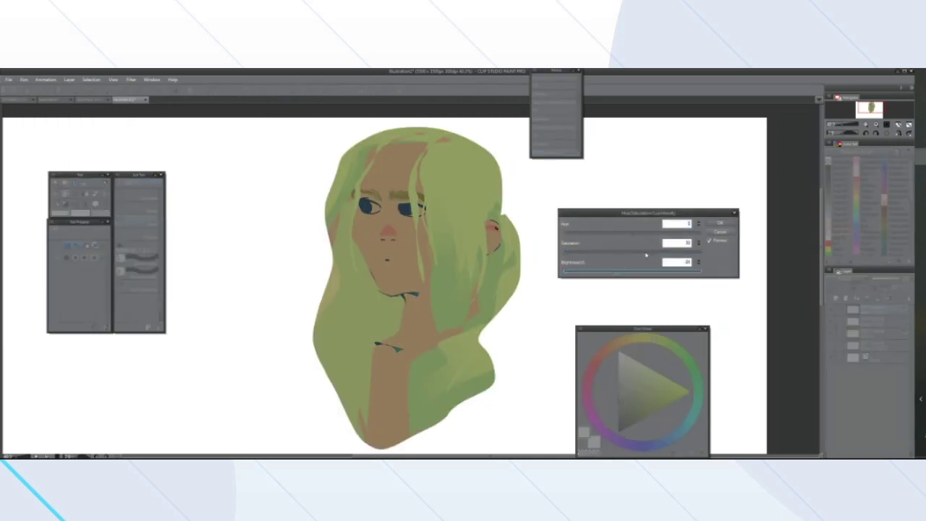
{"action": "left_click", "coordinate": [641, 252]}
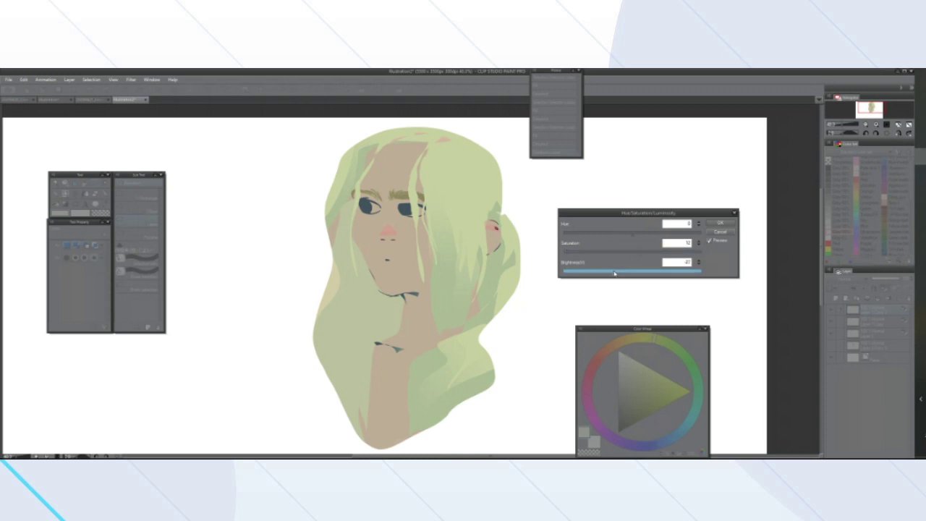
{"action": "left_click_drag", "start_coordinate": [631, 252], "coordinate": [617, 235]}
{"action": "left_click", "coordinate": [627, 252]}
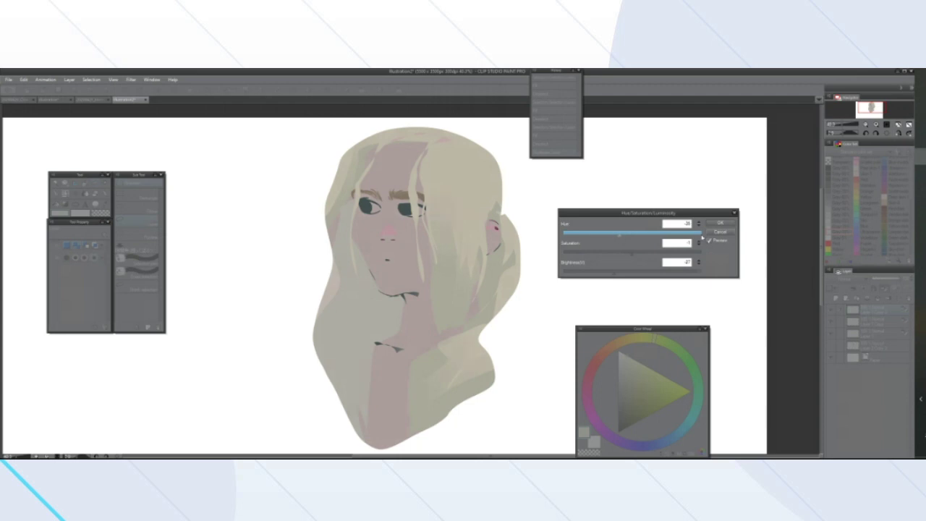
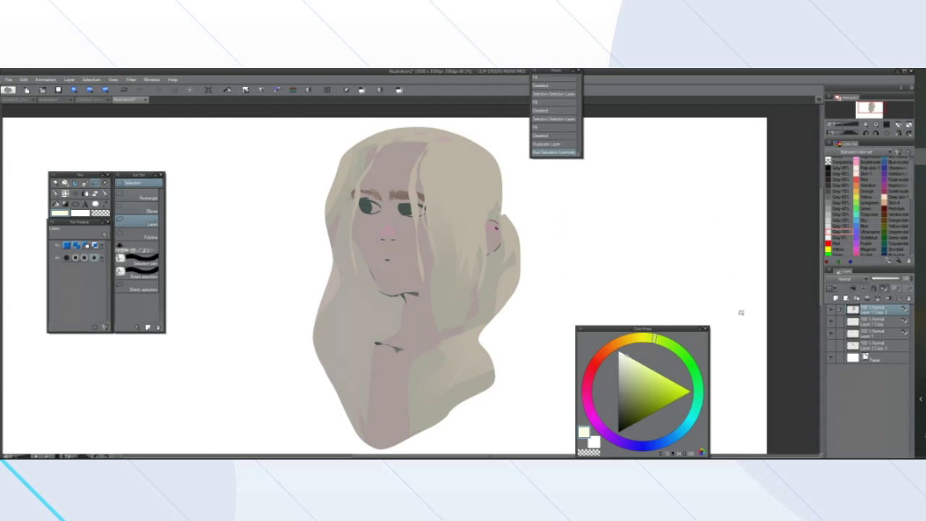
Toggle the darkened copy's visibility and turn off its transparent-pixel lock
{"action": "left_click", "coordinate": [831, 310]}
{"action": "left_click", "coordinate": [832, 310]}
{"action": "left_click", "coordinate": [885, 288]}
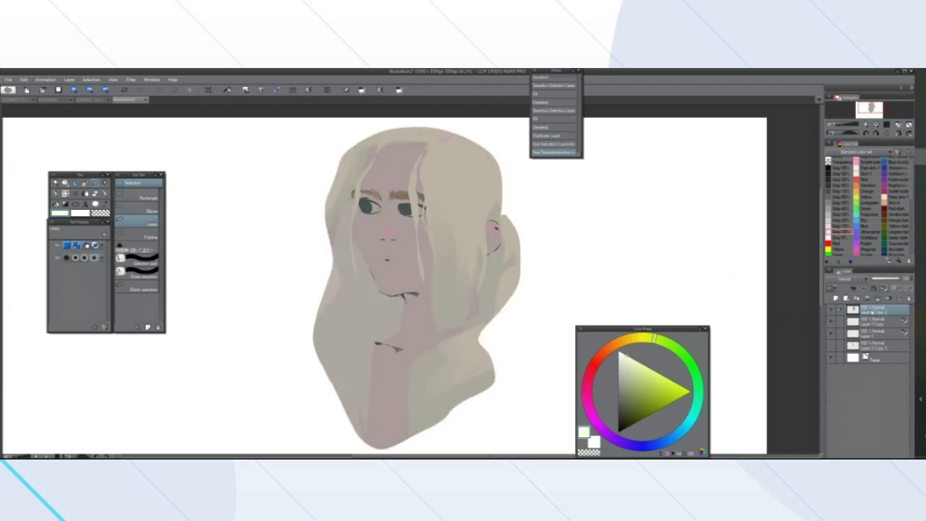
Compare the darkened head with the original pale one by hiding and showing the copy
{"action": "right_click", "coordinate": [875, 312]}
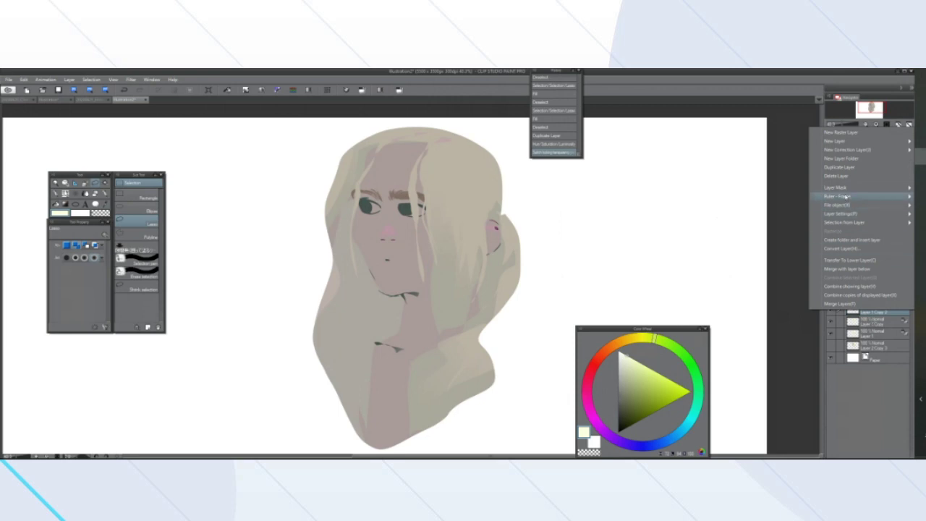
{"action": "mouse_move", "coordinate": [843, 190]}
{"action": "left_click", "coordinate": [872, 313]}
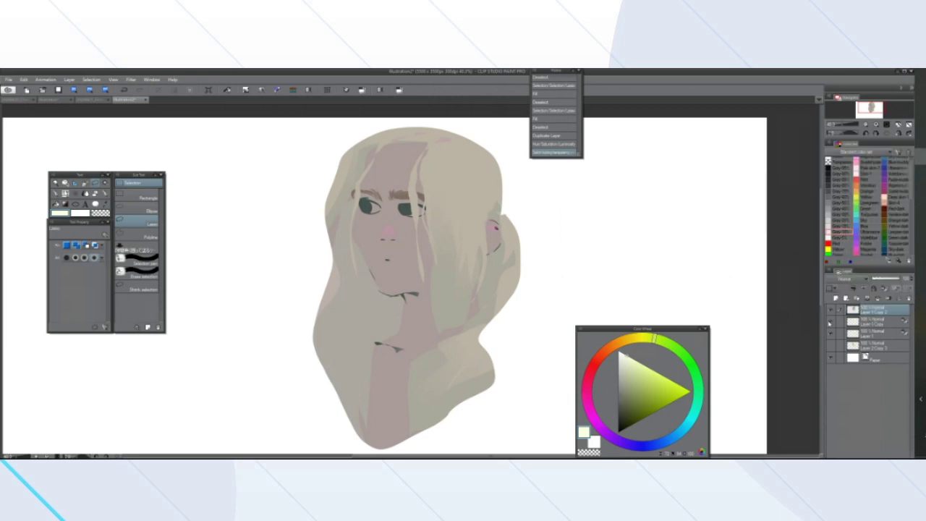
{"action": "left_click", "coordinate": [830, 323]}
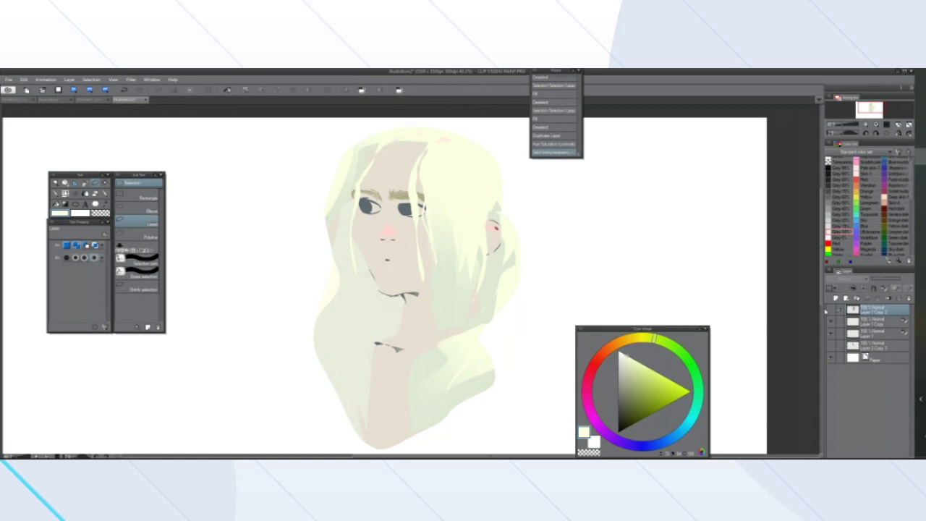
{"action": "left_click", "coordinate": [831, 311]}
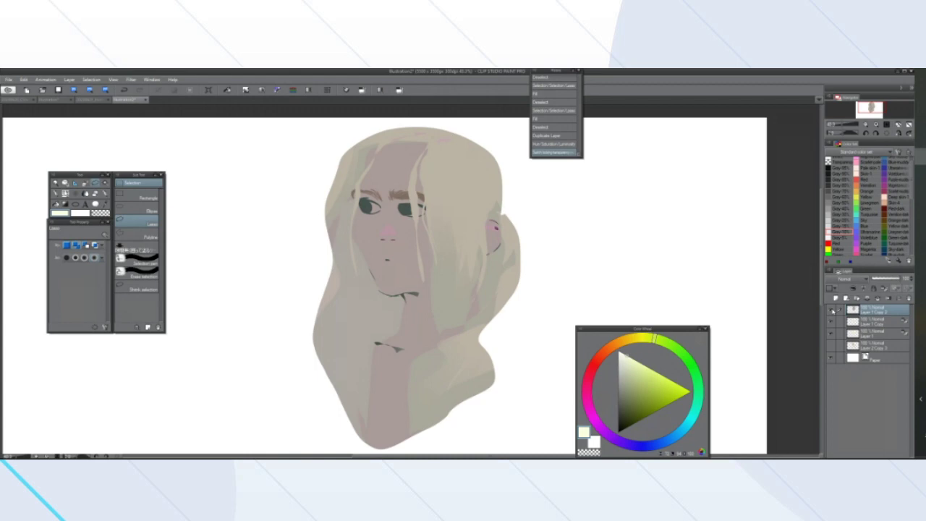
{"action": "left_click", "coordinate": [831, 312]}
{"action": "left_click", "coordinate": [831, 312]}
{"action": "right_click", "coordinate": [872, 312]}
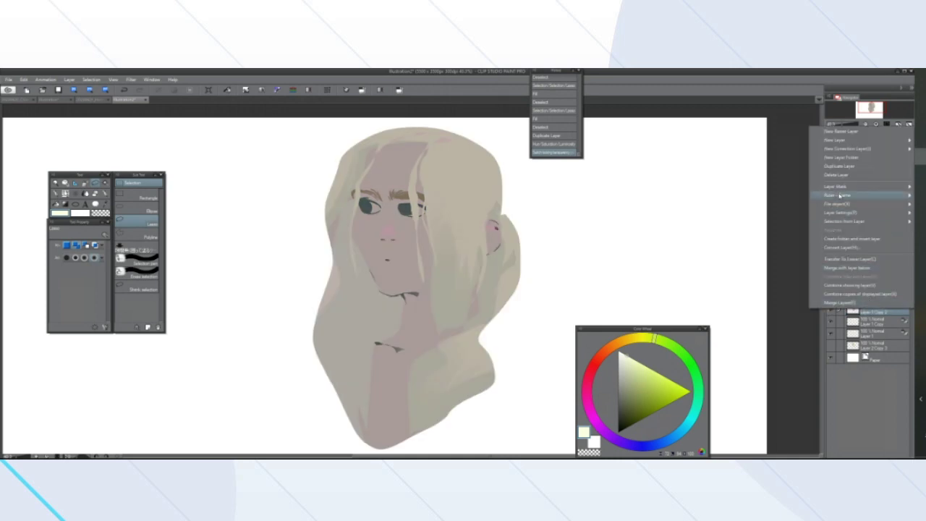
{"action": "mouse_move", "coordinate": [836, 186]}
{"action": "left_click", "coordinate": [754, 195]}
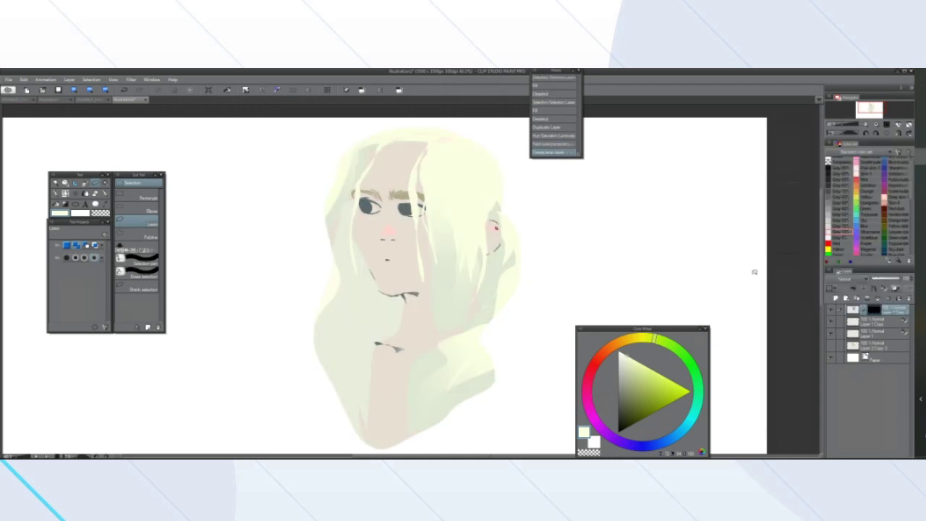
{"action": "key", "text": "ctrl+z"}
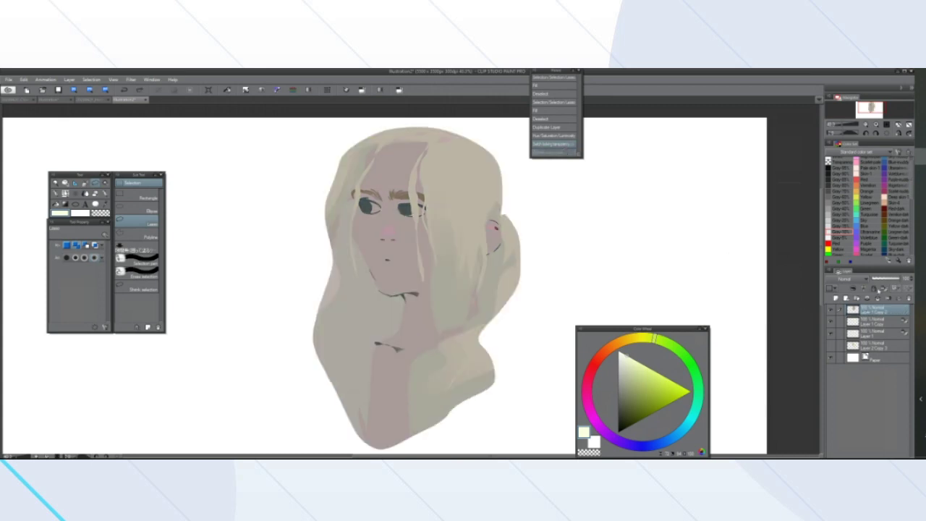
Add a layer mask to the darkened copy that leaves the whole layer showing
{"action": "right_click", "coordinate": [877, 314]}
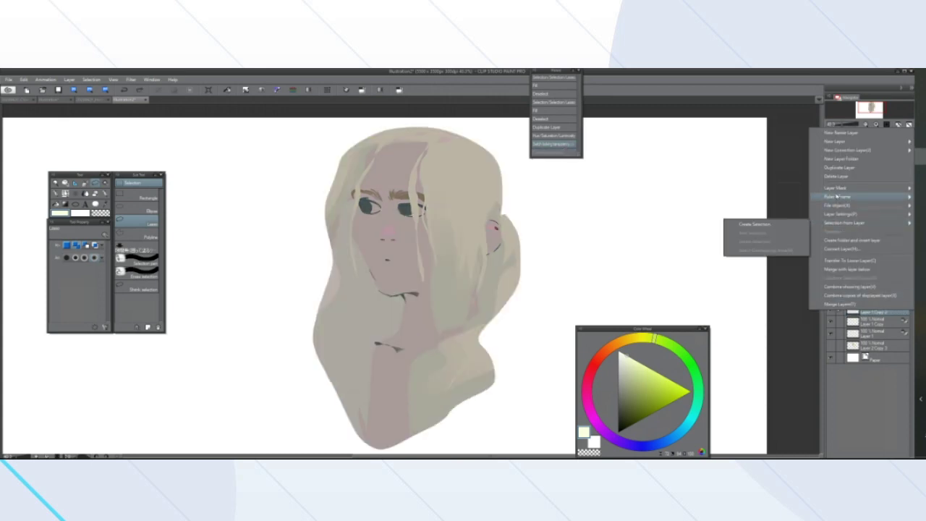
{"action": "mouse_move", "coordinate": [836, 187]}
{"action": "left_click", "coordinate": [753, 198]}
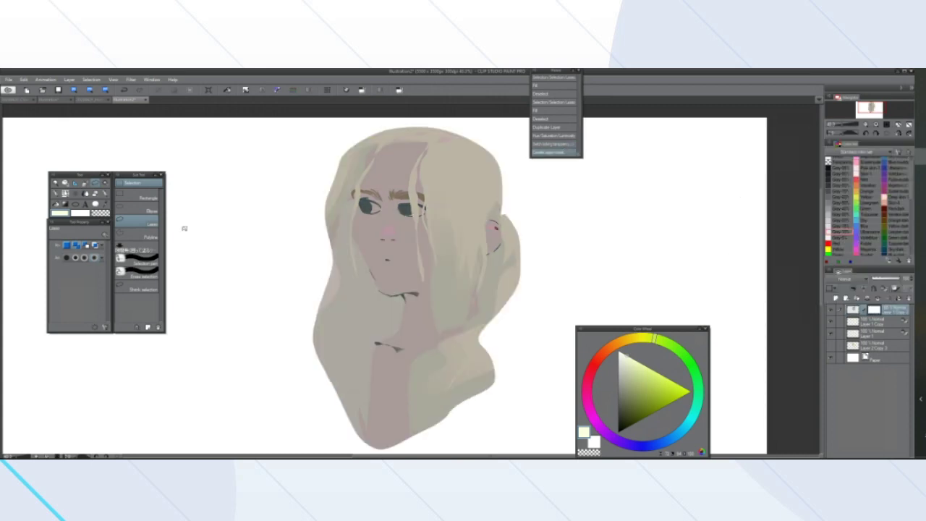
Erase a broad vertical streak of the darkened copy's mask down the hair beside the face with the rough eraser
{"action": "key", "text": "e"}
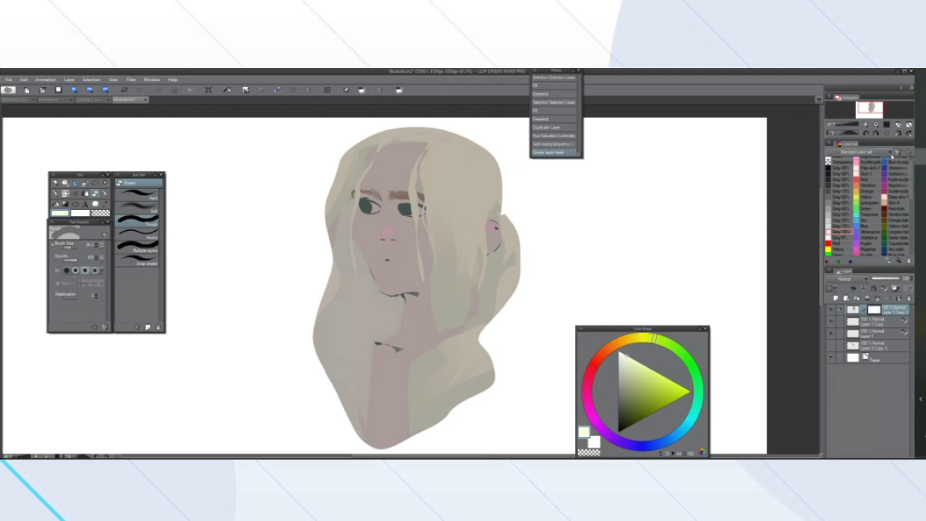
{"action": "scroll", "coordinate": [609, 256], "scroll_direction": "down", "scroll_amount": 2}
{"action": "scroll", "coordinate": [605, 256], "scroll_direction": "up", "scroll_amount": 2}
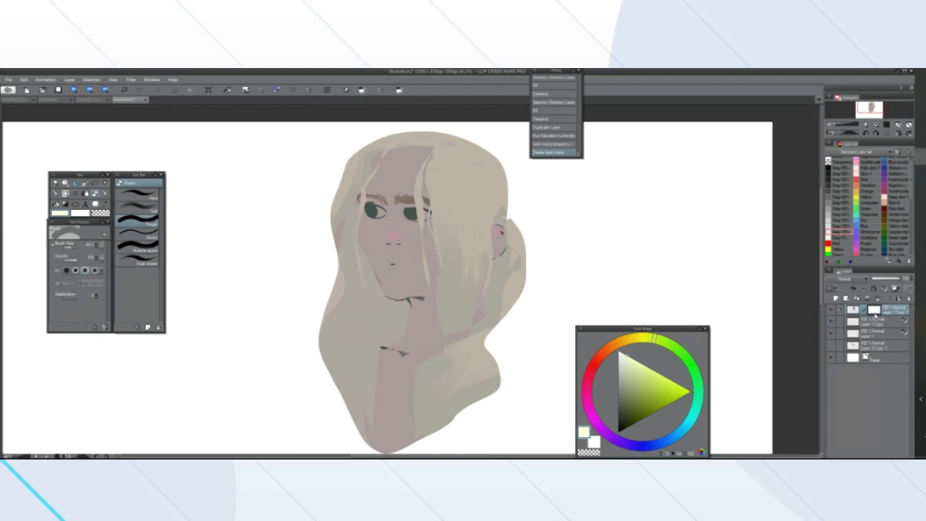
{"action": "left_click", "coordinate": [833, 313]}
{"action": "left_click", "coordinate": [833, 314]}
{"action": "mouse_move", "coordinate": [464, 178]}
{"action": "left_mouse_down"}
{"action": "mouse_move", "coordinate": [469, 282]}
{"action": "mouse_move", "coordinate": [458, 142]}
{"action": "mouse_move", "coordinate": [472, 233]}
{"action": "mouse_move", "coordinate": [475, 134]}
{"action": "mouse_move", "coordinate": [460, 137]}
{"action": "mouse_move", "coordinate": [469, 307]}
{"action": "mouse_move", "coordinate": [449, 117]}
{"action": "mouse_move", "coordinate": [461, 155]}
{"action": "left_mouse_up"}
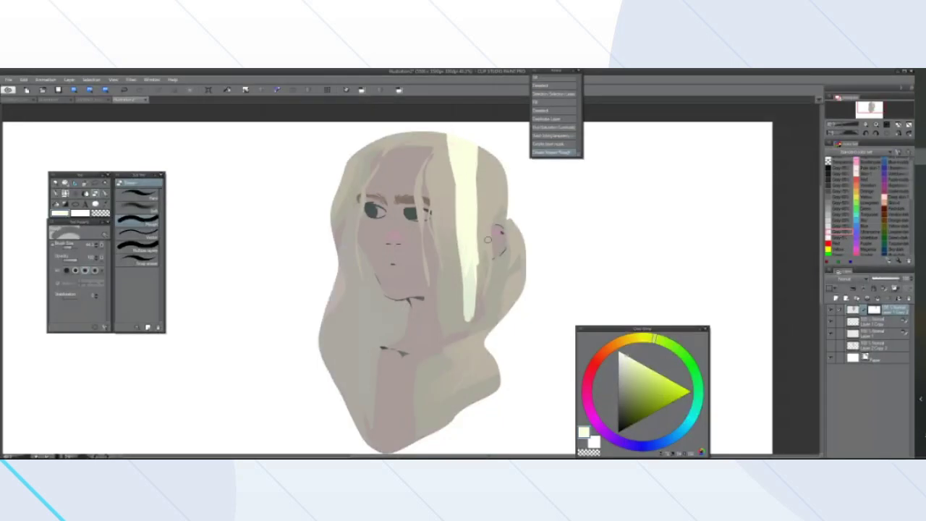
Unlink the mask from the darkened copy and toggle the layer's visibility to compare the erased streak
{"action": "left_click", "coordinate": [864, 310]}
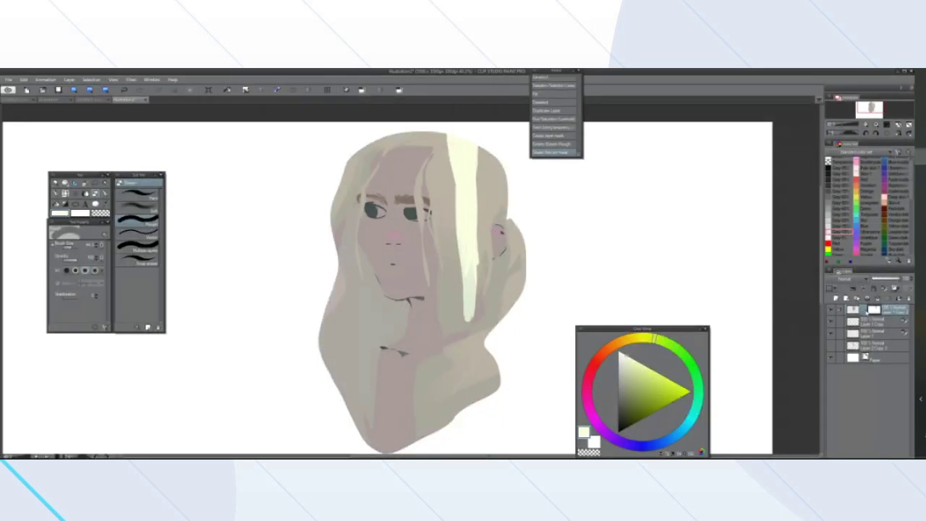
{"action": "left_click", "coordinate": [831, 312]}
{"action": "left_click", "coordinate": [831, 312]}
{"action": "left_click", "coordinate": [831, 311]}
{"action": "left_click", "coordinate": [831, 311]}
Erase the mask softly over the hair, face and lower neck with a large soft eraser, keeping shade around the jaw
{"action": "left_click", "coordinate": [137, 206]}
{"action": "left_click_drag", "start_coordinate": [68, 247], "coordinate": [81, 255]}
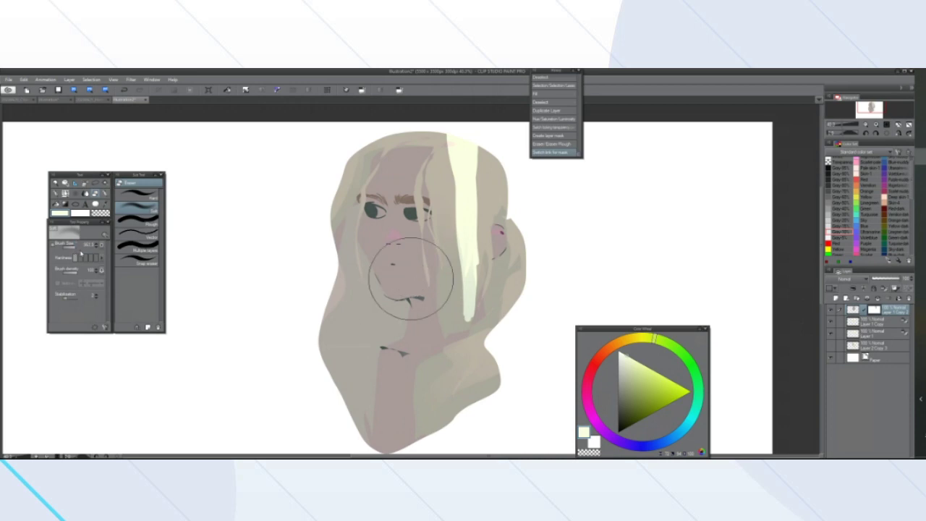
{"action": "mouse_move", "coordinate": [471, 122]}
{"action": "left_mouse_down"}
{"action": "mouse_move", "coordinate": [471, 207]}
{"action": "mouse_move", "coordinate": [427, 235]}
{"action": "mouse_move", "coordinate": [413, 149]}
{"action": "mouse_move", "coordinate": [389, 130]}
{"action": "mouse_move", "coordinate": [395, 152]}
{"action": "left_mouse_up"}
{"action": "mouse_move", "coordinate": [542, 387]}
{"action": "left_mouse_down"}
{"action": "mouse_move", "coordinate": [276, 440]}
{"action": "mouse_move", "coordinate": [572, 304]}
{"action": "mouse_move", "coordinate": [463, 373]}
{"action": "left_mouse_up"}
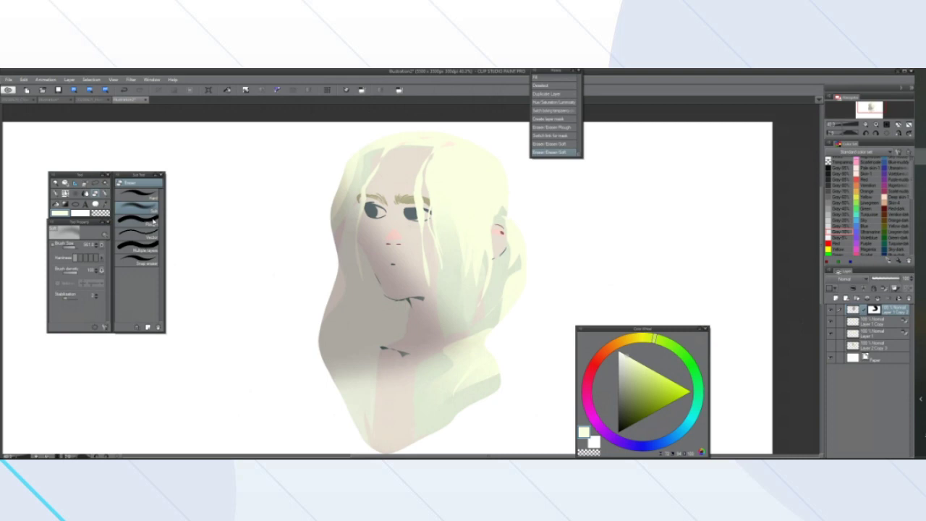
Paint the mask with the paint pen to bring back a hard-edged shadow on the neck beneath the jaw
{"action": "left_click", "coordinate": [129, 222]}
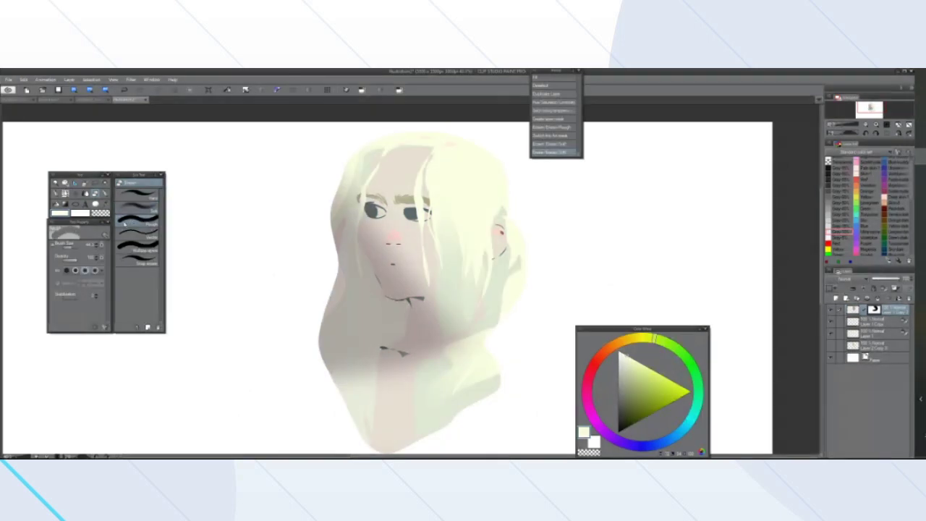
{"action": "key", "text": "p"}
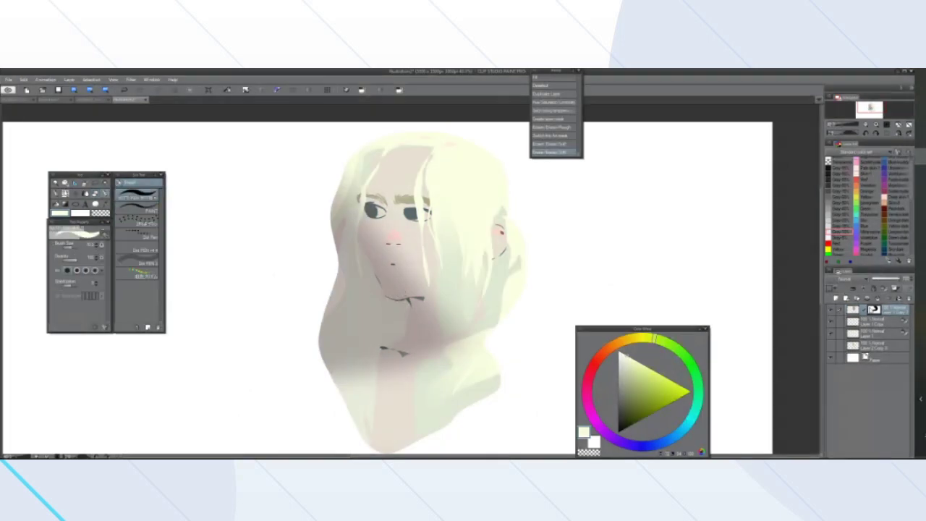
{"action": "left_click", "coordinate": [831, 311]}
{"action": "left_click", "coordinate": [832, 310]}
{"action": "mouse_move", "coordinate": [427, 300]}
{"action": "left_mouse_down"}
{"action": "mouse_move", "coordinate": [456, 291]}
{"action": "mouse_move", "coordinate": [421, 303]}
{"action": "mouse_move", "coordinate": [442, 299]}
{"action": "left_mouse_up"}
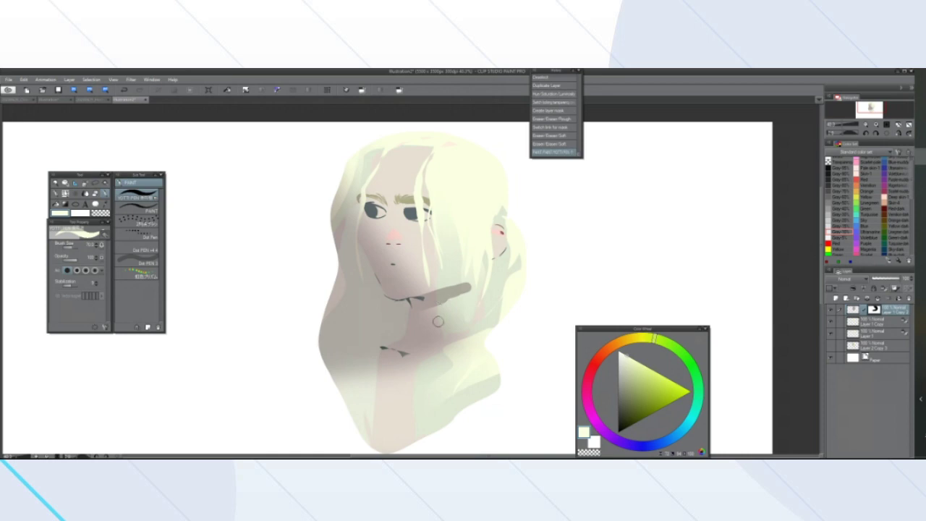
{"action": "key", "text": "ctrl+z"}
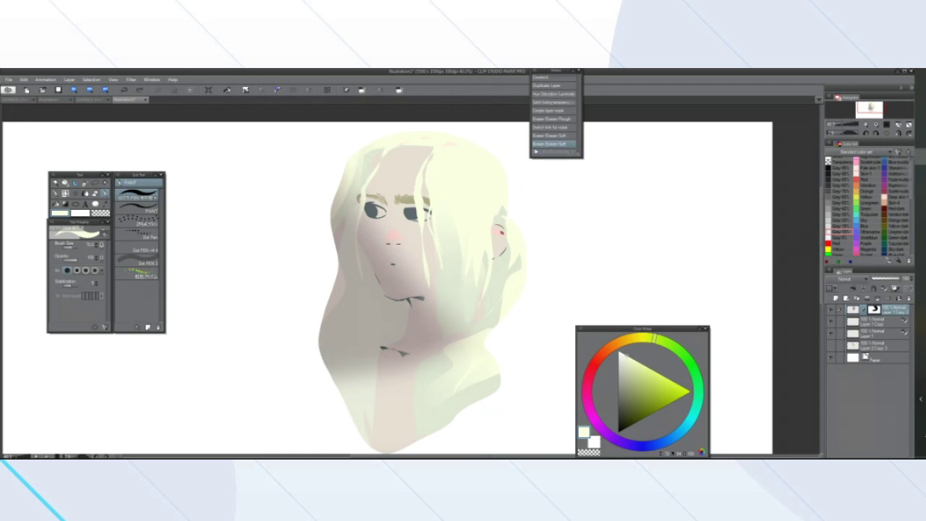
{"action": "mouse_move", "coordinate": [415, 305]}
{"action": "left_mouse_down"}
{"action": "mouse_move", "coordinate": [440, 334]}
{"action": "mouse_move", "coordinate": [417, 326]}
{"action": "mouse_move", "coordinate": [429, 339]}
{"action": "mouse_move", "coordinate": [455, 337]}
{"action": "mouse_move", "coordinate": [434, 320]}
{"action": "mouse_move", "coordinate": [468, 335]}
{"action": "mouse_move", "coordinate": [440, 346]}
{"action": "mouse_move", "coordinate": [448, 338]}
{"action": "mouse_move", "coordinate": [433, 337]}
{"action": "mouse_move", "coordinate": [420, 354]}
{"action": "mouse_move", "coordinate": [388, 348]}
{"action": "left_mouse_up"}
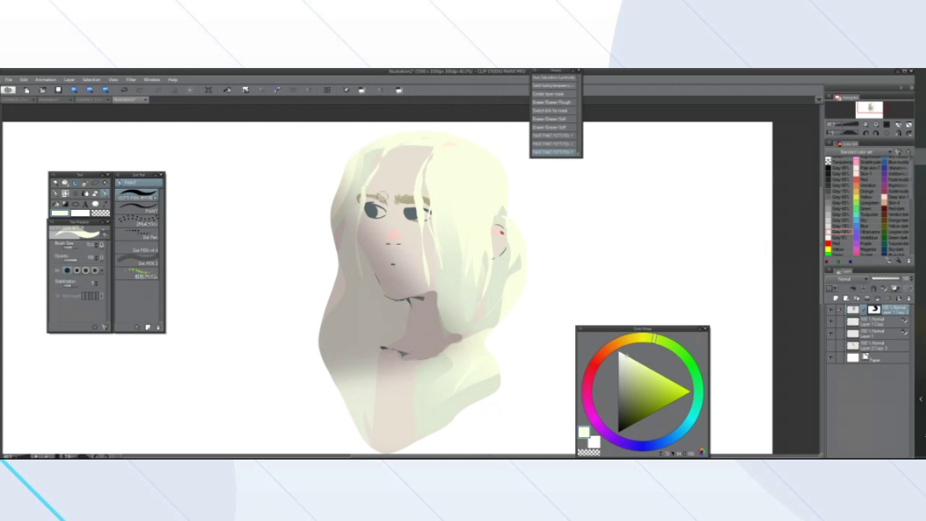
Paint mask shadows along the forehead hairline, down the hair edge beside the face, and inside the ear
{"action": "mouse_move", "coordinate": [428, 146]}
{"action": "left_mouse_down"}
{"action": "mouse_move", "coordinate": [406, 149]}
{"action": "mouse_move", "coordinate": [374, 181]}
{"action": "mouse_move", "coordinate": [369, 162]}
{"action": "mouse_move", "coordinate": [379, 155]}
{"action": "mouse_move", "coordinate": [362, 178]}
{"action": "left_mouse_up"}
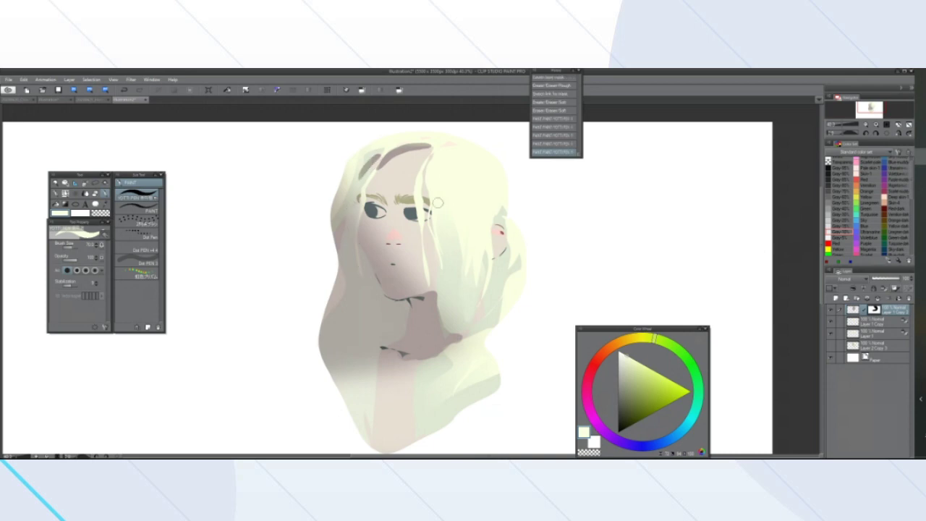
{"action": "left_click_drag", "start_coordinate": [425, 181], "coordinate": [441, 309]}
{"action": "left_click_drag", "start_coordinate": [500, 143], "coordinate": [496, 142]}
{"action": "left_click_drag", "start_coordinate": [503, 233], "coordinate": [493, 233]}
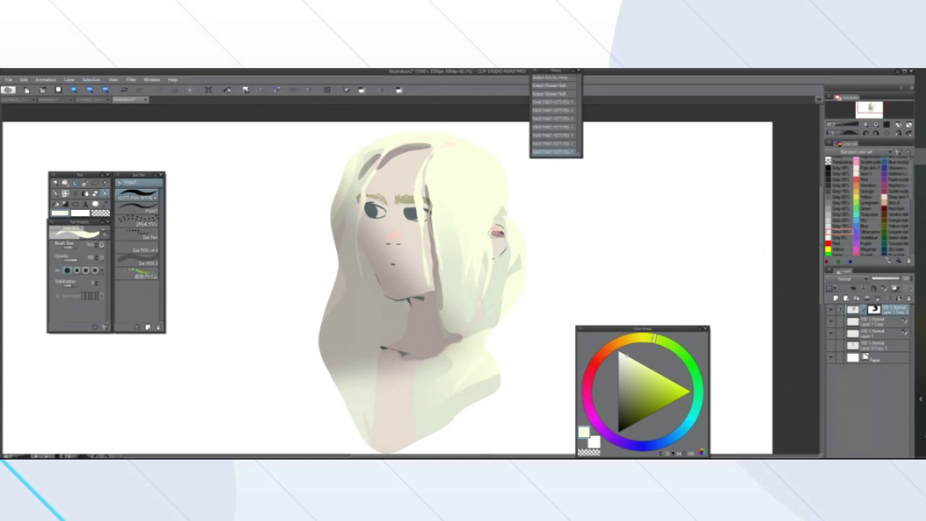
Shade the nose by painting under its tip, lassoing it, applying a foreground-to-transparent gradient on the mask, and clearing the selection
{"action": "left_click_drag", "start_coordinate": [400, 246], "coordinate": [391, 246]}
{"action": "left_click", "coordinate": [96, 183]}
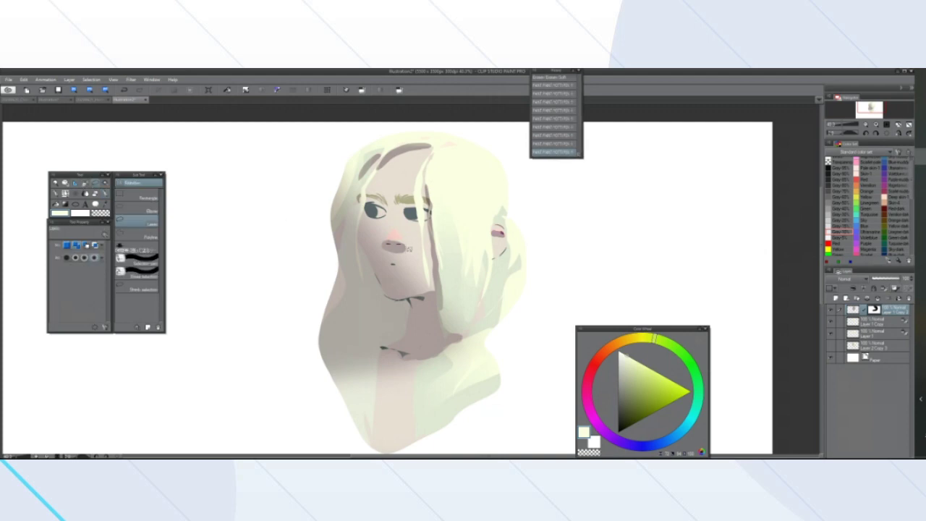
{"action": "key", "text": "ctrl+d"}
{"action": "mouse_move", "coordinate": [392, 214]}
{"action": "left_mouse_down"}
{"action": "mouse_move", "coordinate": [381, 239]}
{"action": "mouse_move", "coordinate": [407, 253]}
{"action": "mouse_move", "coordinate": [398, 251]}
{"action": "left_mouse_up"}
{"action": "left_click", "coordinate": [67, 206]}
{"action": "left_click_drag", "start_coordinate": [393, 218], "coordinate": [393, 250]}
{"action": "left_click", "coordinate": [327, 267]}
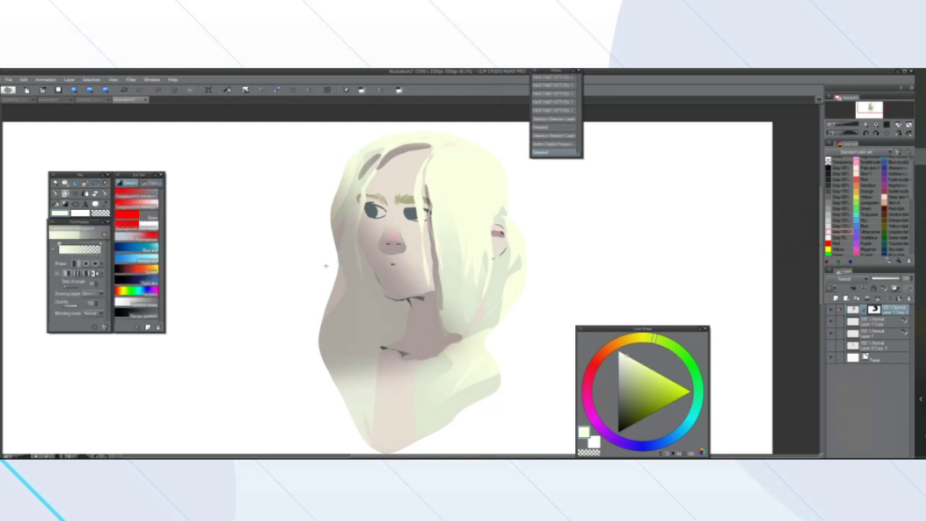
Flip the canvas view horizontally and examine the head's shading at different zoom levels, with the lasso selection tool active
{"action": "left_click", "coordinate": [899, 135]}
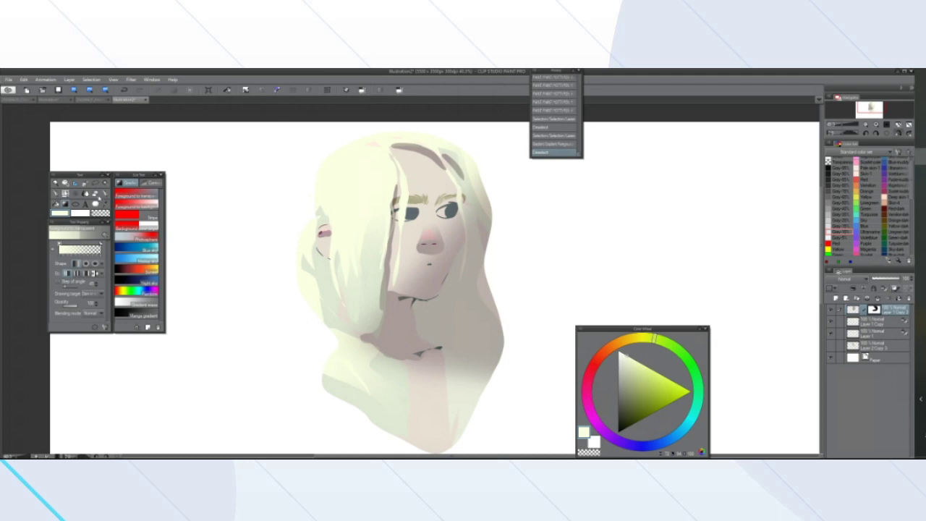
{"action": "left_click", "coordinate": [96, 194]}
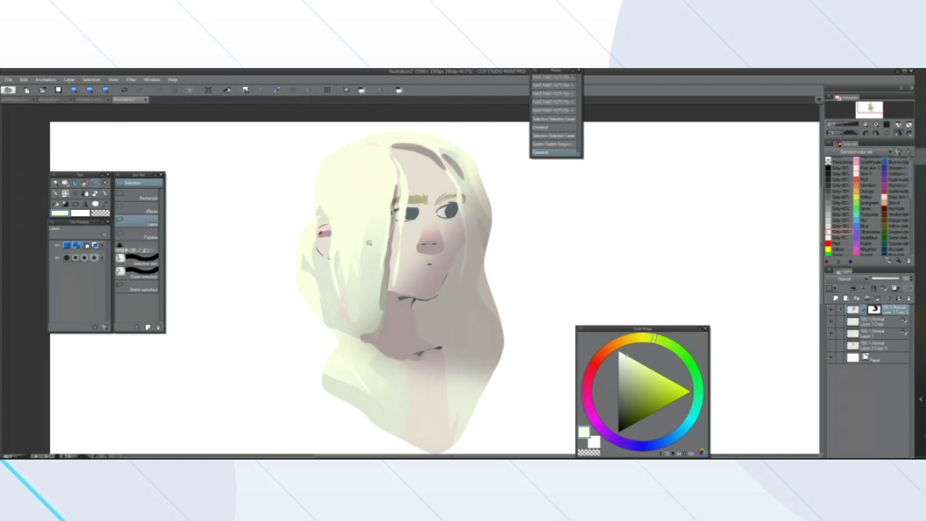
{"action": "scroll", "coordinate": [371, 238], "scroll_direction": "down", "scroll_amount": 4}
{"action": "scroll", "coordinate": [370, 239], "scroll_direction": "up", "scroll_amount": 3}
{"action": "scroll", "coordinate": [393, 239], "scroll_direction": "down", "scroll_amount": 3}
{"action": "scroll", "coordinate": [396, 239], "scroll_direction": "up", "scroll_amount": 3}
{"action": "scroll", "coordinate": [391, 222], "scroll_direction": "up", "scroll_amount": 1}
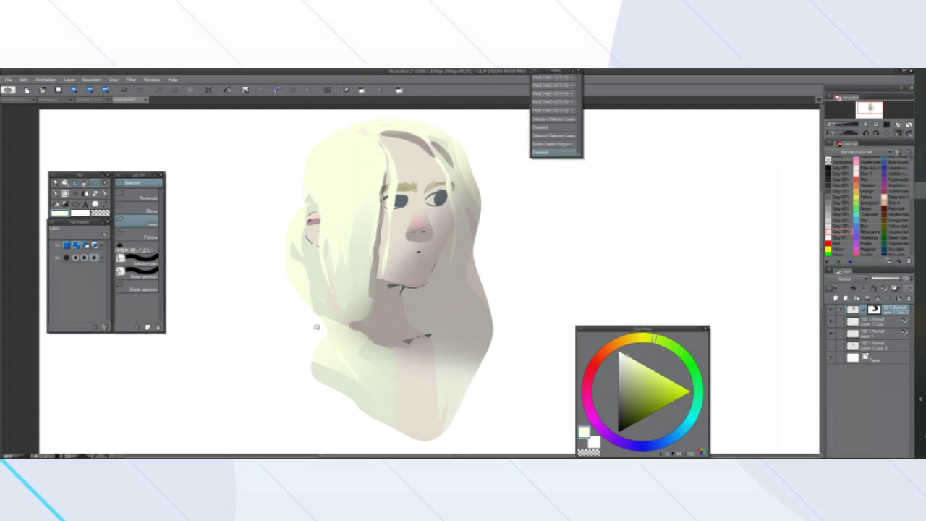
Try the Multiply blending mode on the masked shadow layer, then set it back to Normal
{"action": "scroll", "coordinate": [297, 334], "scroll_direction": "down", "scroll_amount": 3}
{"action": "scroll", "coordinate": [195, 336], "scroll_direction": "up", "scroll_amount": 1}
{"action": "scroll", "coordinate": [155, 345], "scroll_direction": "down", "scroll_amount": 1}
{"action": "scroll", "coordinate": [148, 347], "scroll_direction": "up", "scroll_amount": 2}
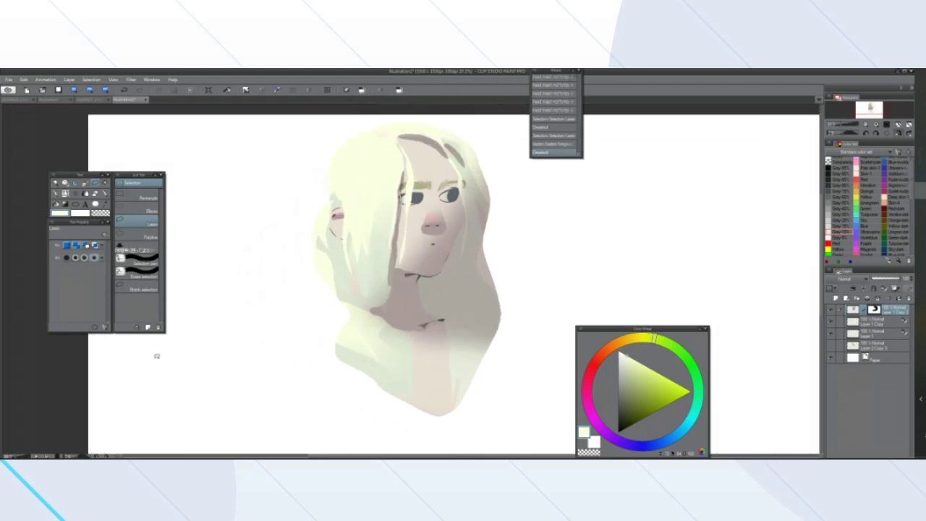
{"action": "left_click", "coordinate": [843, 279]}
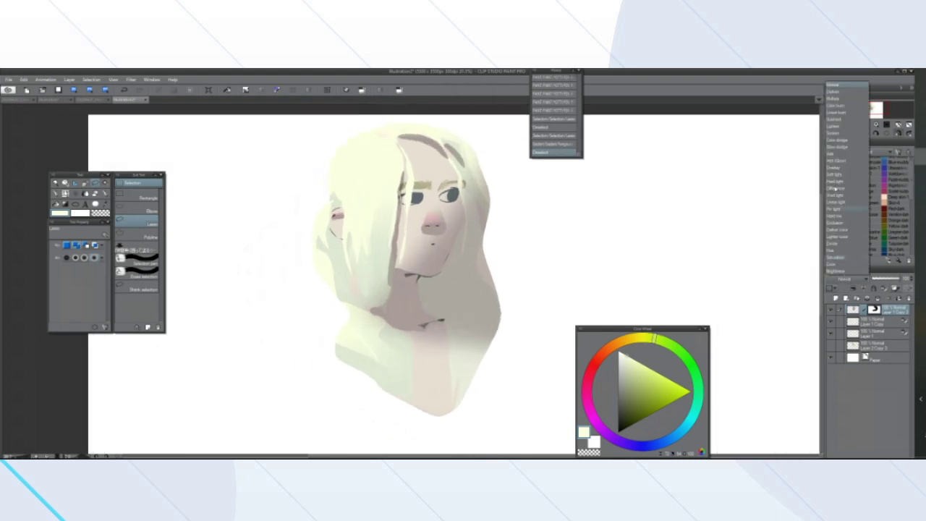
{"action": "left_click", "coordinate": [839, 100]}
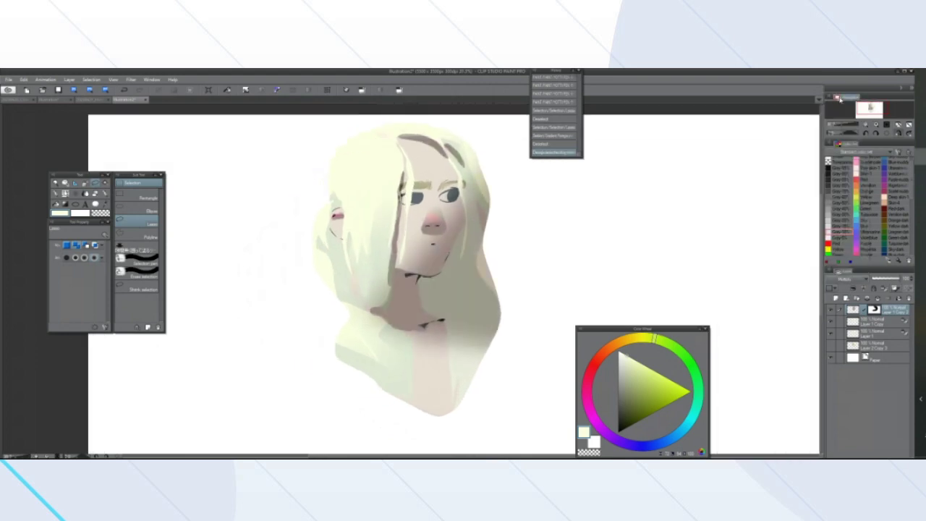
{"action": "left_click", "coordinate": [843, 279]}
{"action": "left_click", "coordinate": [839, 85]}
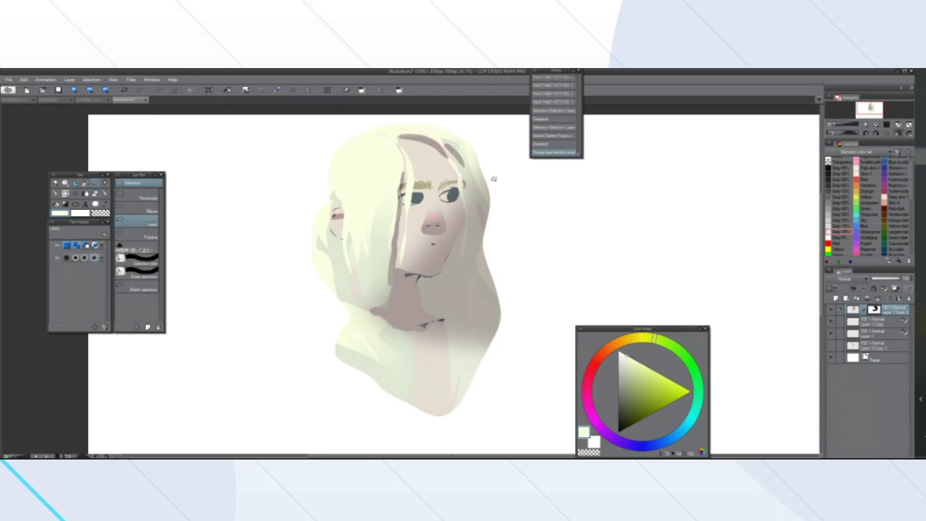
Open the lasso lesson homework sheet and examine its group of finished example portraits at different zoom levels
{"action": "left_click", "coordinate": [43, 99]}
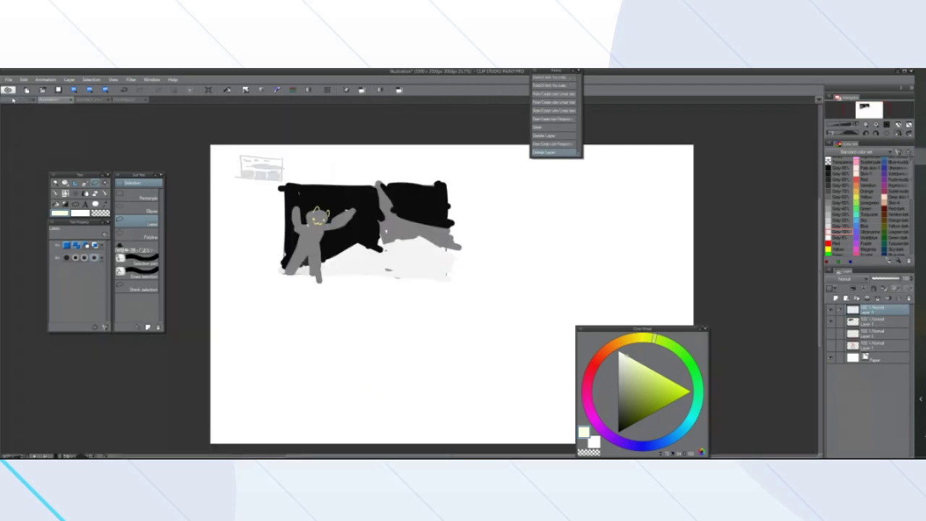
{"action": "left_click", "coordinate": [13, 100]}
{"action": "left_click", "coordinate": [88, 99]}
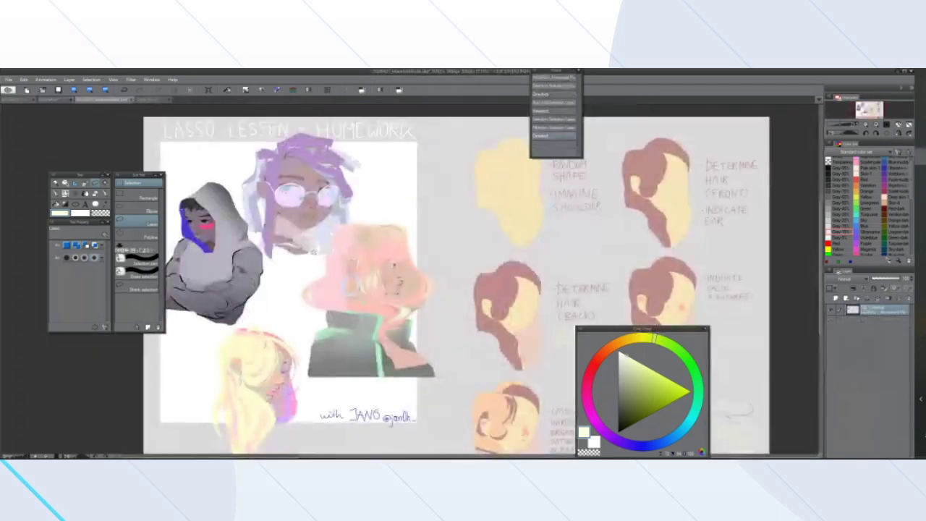
{"action": "scroll", "coordinate": [769, 203], "scroll_direction": "down", "scroll_amount": 1}
{"action": "scroll", "coordinate": [199, 250], "scroll_direction": "up", "scroll_amount": 4}
{"action": "scroll", "coordinate": [331, 259], "scroll_direction": "down", "scroll_amount": 4}
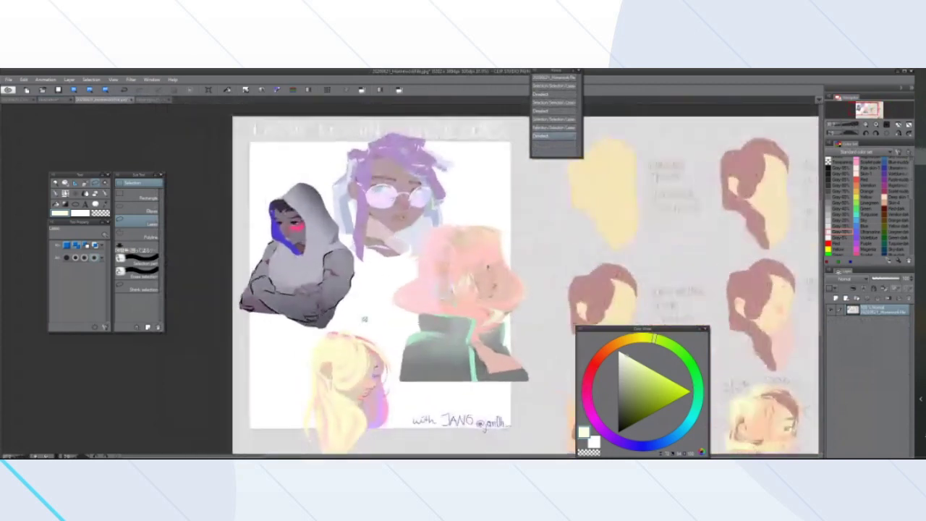
{"action": "scroll", "coordinate": [364, 319], "scroll_direction": "up", "scroll_amount": 2}
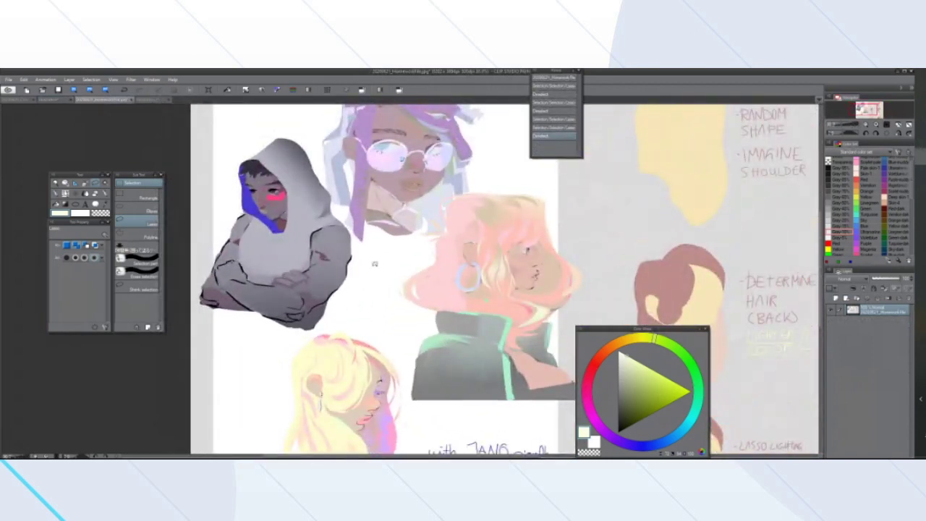
{"action": "scroll", "coordinate": [504, 278], "scroll_direction": "down", "scroll_amount": 2}
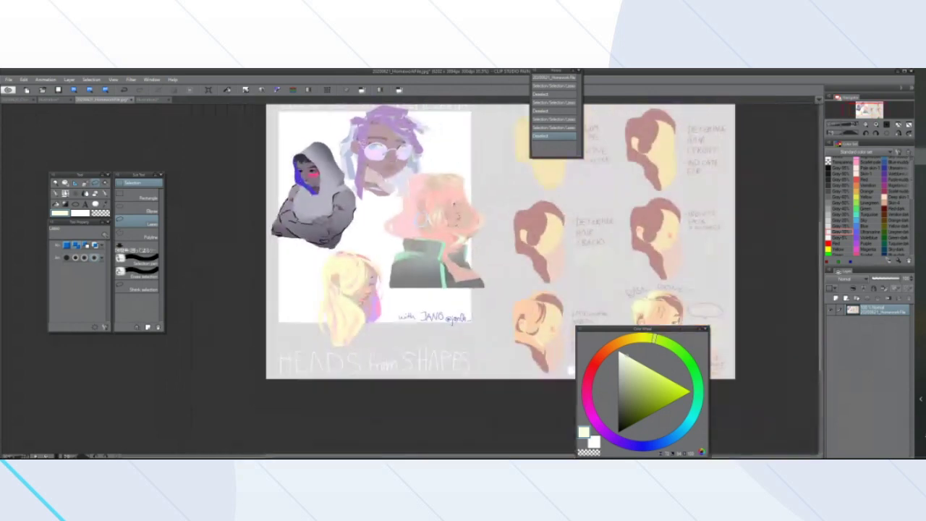
{"action": "scroll", "coordinate": [505, 278], "scroll_direction": "up", "scroll_amount": 2}
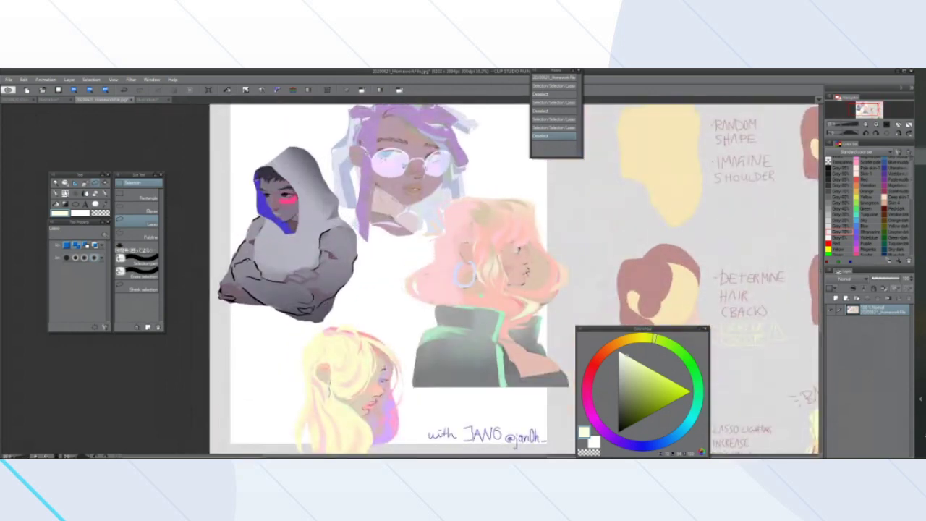
{"action": "scroll", "coordinate": [357, 166], "scroll_direction": "up", "scroll_amount": 1}
{"action": "scroll", "coordinate": [355, 174], "scroll_direction": "down", "scroll_amount": 1}
{"action": "scroll", "coordinate": [362, 187], "scroll_direction": "down", "scroll_amount": 1}
{"action": "scroll", "coordinate": [362, 187], "scroll_direction": "up", "scroll_amount": 1}
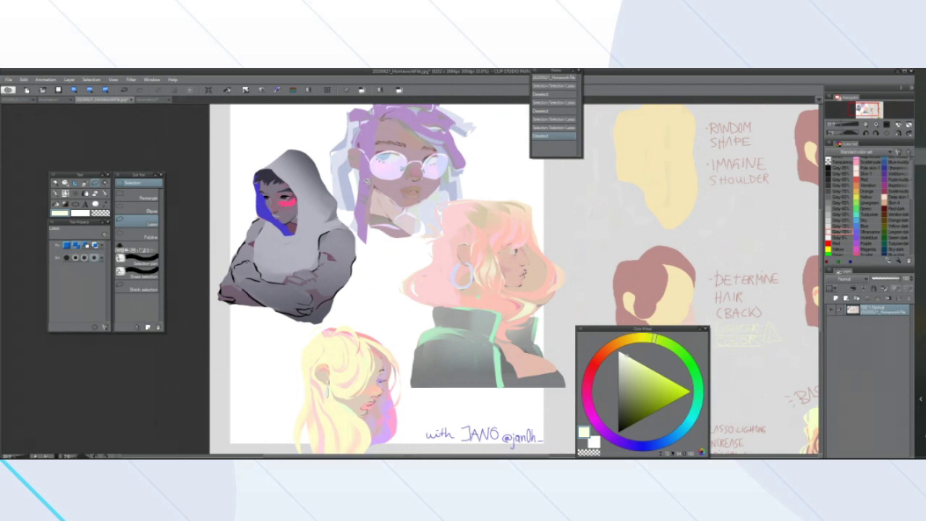
{"action": "scroll", "coordinate": [368, 181], "scroll_direction": "down", "scroll_amount": 1}
{"action": "scroll", "coordinate": [368, 180], "scroll_direction": "up", "scroll_amount": 1}
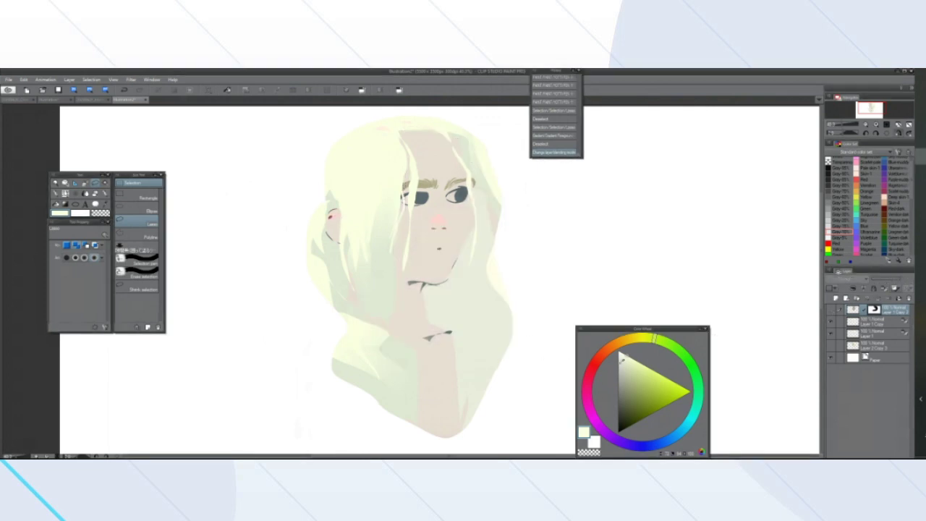
Choose a duller yellow-green, show the masked shadow layer again, and merge it with the layer below
{"action": "left_click", "coordinate": [625, 358]}
{"action": "left_click_drag", "start_coordinate": [624, 356], "coordinate": [632, 365]}
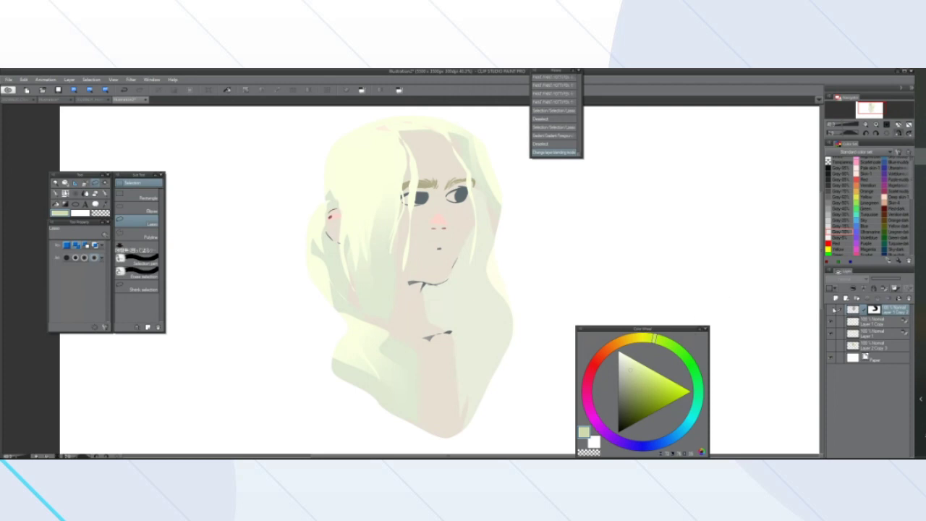
{"action": "left_click", "coordinate": [832, 310]}
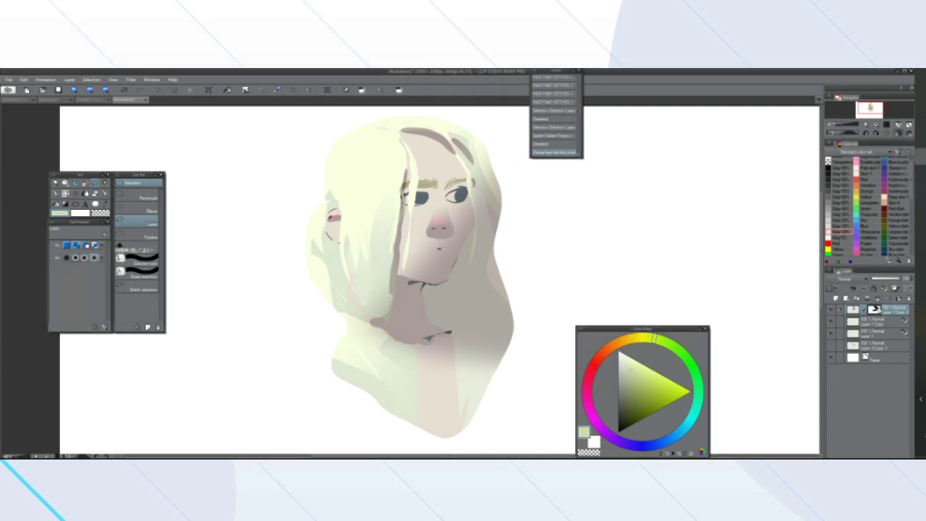
{"action": "key", "text": "ctrl+e"}
{"action": "scroll", "coordinate": [413, 209], "scroll_direction": "down", "scroll_amount": 2}
{"action": "scroll", "coordinate": [429, 182], "scroll_direction": "up", "scroll_amount": 1}
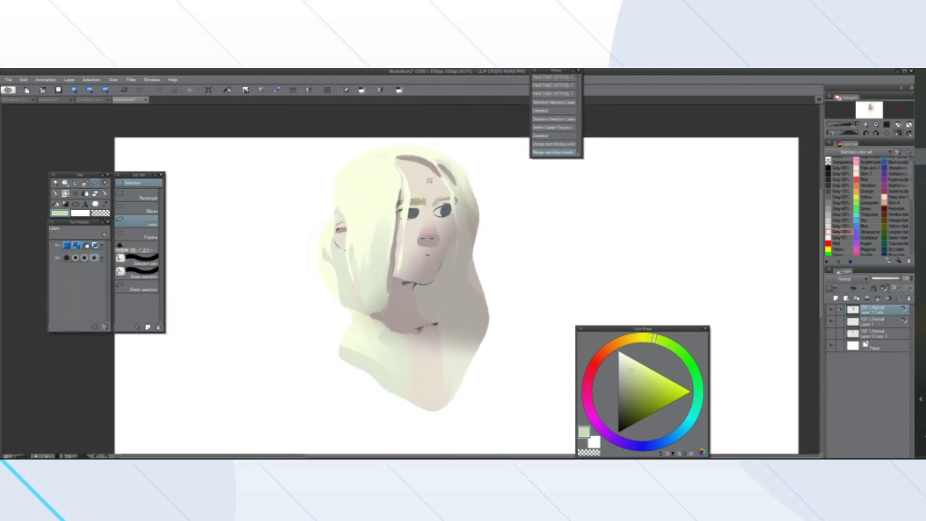
Sample the hair's pale yellow and lasso-fill two light strands over the forehead hairline shadow, clearing each selection
{"action": "key", "text": "ctrl+plus"}
{"action": "left_click", "coordinate": [379, 138], "text": "alt"}
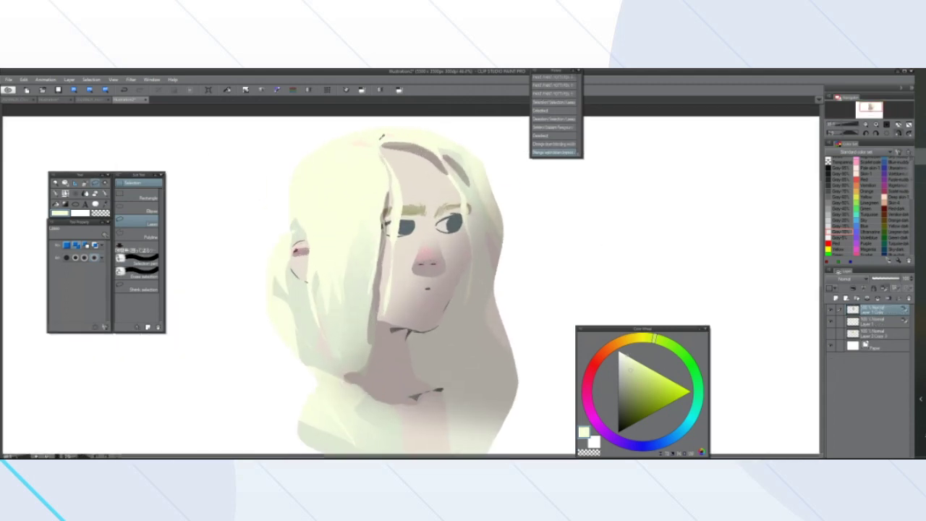
{"action": "mouse_move", "coordinate": [391, 143]}
{"action": "left_mouse_down"}
{"action": "mouse_move", "coordinate": [378, 144]}
{"action": "mouse_move", "coordinate": [435, 151]}
{"action": "mouse_move", "coordinate": [458, 184]}
{"action": "mouse_move", "coordinate": [430, 142]}
{"action": "mouse_move", "coordinate": [378, 137]}
{"action": "left_mouse_up"}
{"action": "left_click", "coordinate": [321, 155]}
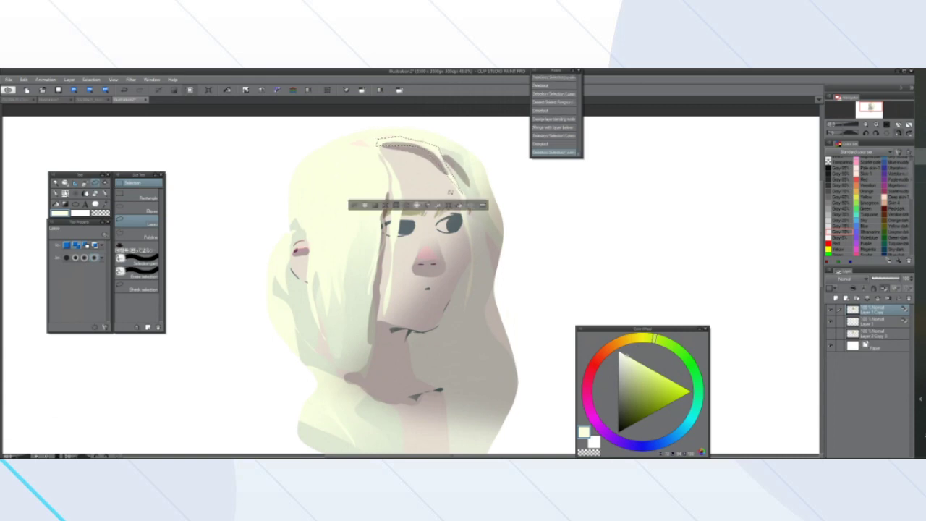
{"action": "left_click", "coordinate": [448, 205]}
{"action": "left_click", "coordinate": [353, 205]}
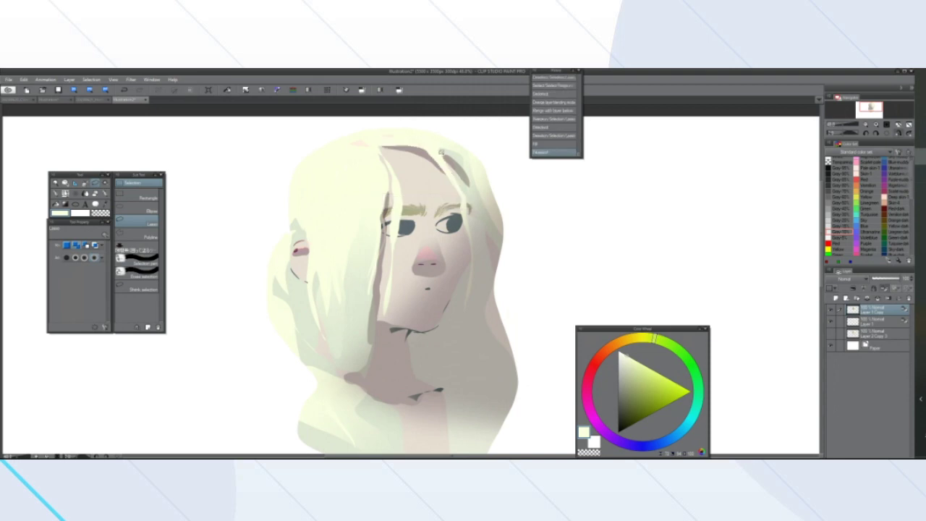
{"action": "mouse_move", "coordinate": [427, 147]}
{"action": "left_mouse_down"}
{"action": "mouse_move", "coordinate": [459, 167]}
{"action": "mouse_move", "coordinate": [478, 196]}
{"action": "mouse_move", "coordinate": [471, 154]}
{"action": "mouse_move", "coordinate": [417, 140]}
{"action": "left_mouse_up"}
{"action": "left_click", "coordinate": [493, 220]}
{"action": "left_click", "coordinate": [388, 219]}
{"action": "scroll", "coordinate": [387, 220], "scroll_direction": "down", "scroll_amount": 3}
{"action": "scroll", "coordinate": [358, 225], "scroll_direction": "up", "scroll_amount": 2}
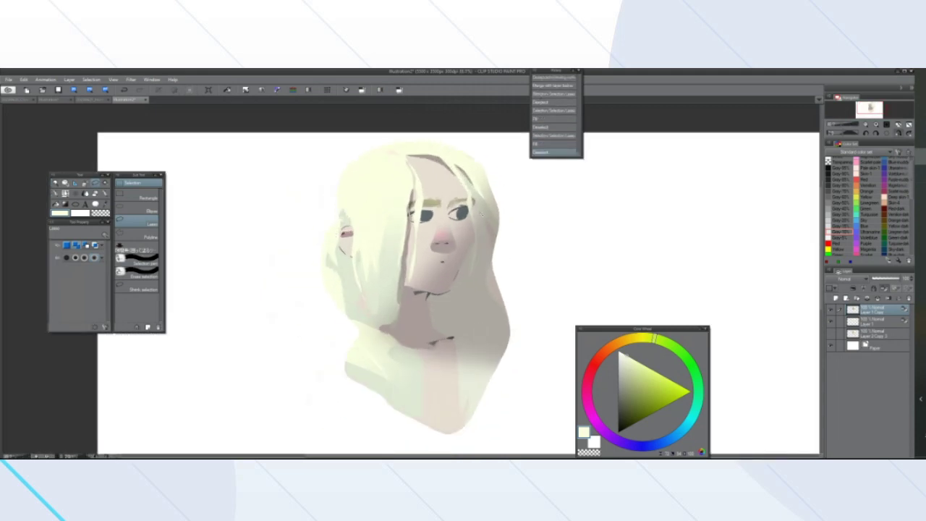
Lasso a thin sliver near the hair's outer edge beside the face, clear it, and merge the layer with the one below
{"action": "scroll", "coordinate": [503, 210], "scroll_direction": "up", "scroll_amount": 5}
{"action": "left_click_drag", "start_coordinate": [475, 209], "coordinate": [478, 243]}
{"action": "left_click_drag", "start_coordinate": [447, 150], "coordinate": [443, 144]}
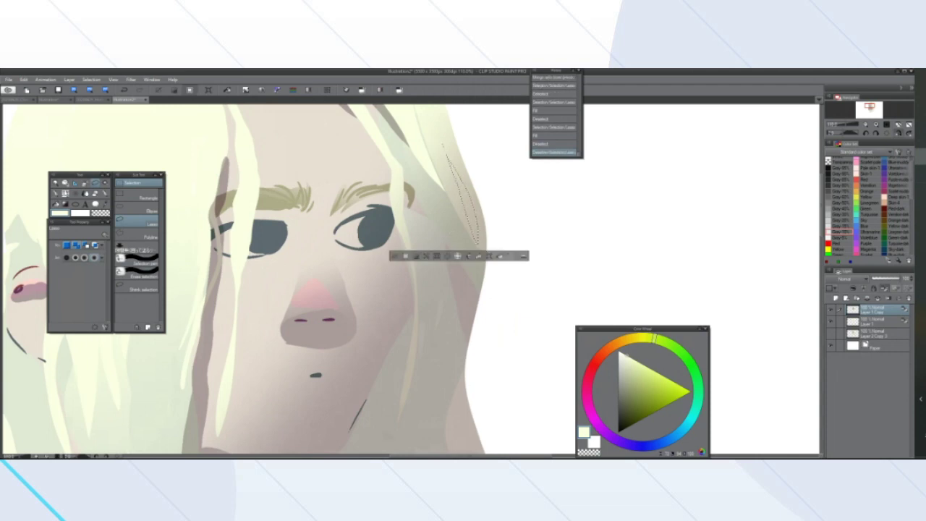
{"action": "left_click", "coordinate": [448, 256]}
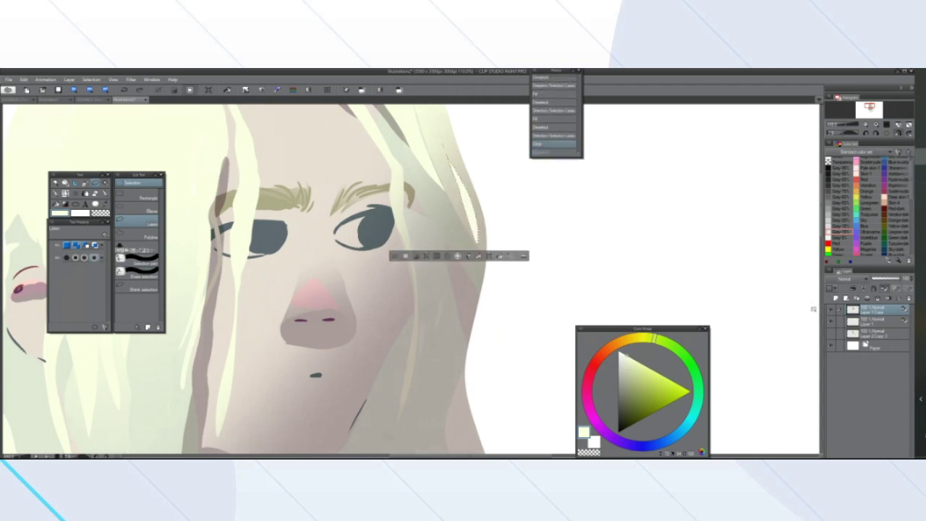
{"action": "key", "text": "ctrl+e"}
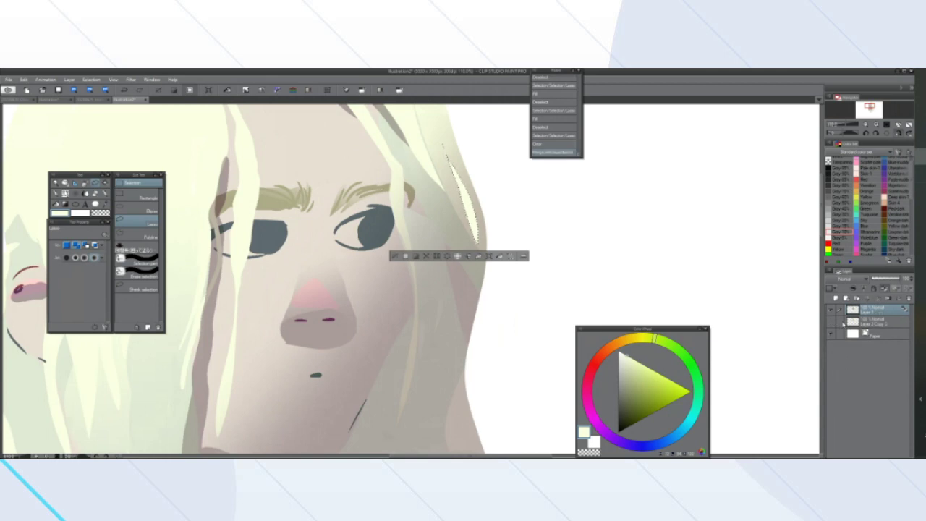
Check the merged layer by toggling its visibility, clear the selected hair sliver from it, and deselect
{"action": "left_click", "coordinate": [831, 311]}
{"action": "left_click", "coordinate": [832, 311]}
{"action": "left_click", "coordinate": [448, 256]}
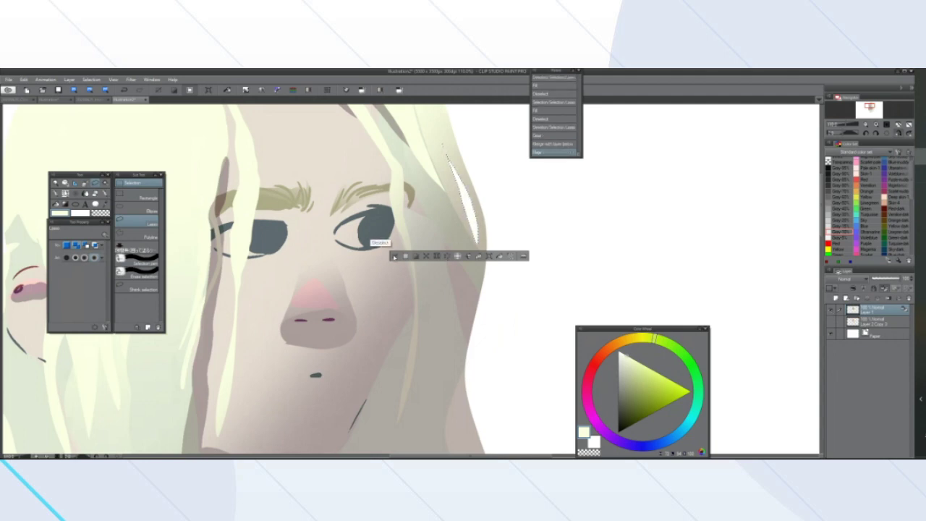
{"action": "left_click", "coordinate": [395, 257]}
{"action": "scroll", "coordinate": [420, 187], "scroll_direction": "down", "scroll_amount": 6}
{"action": "scroll", "coordinate": [414, 210], "scroll_direction": "up", "scroll_amount": 1}
{"action": "scroll", "coordinate": [380, 270], "scroll_direction": "down", "scroll_amount": 2}
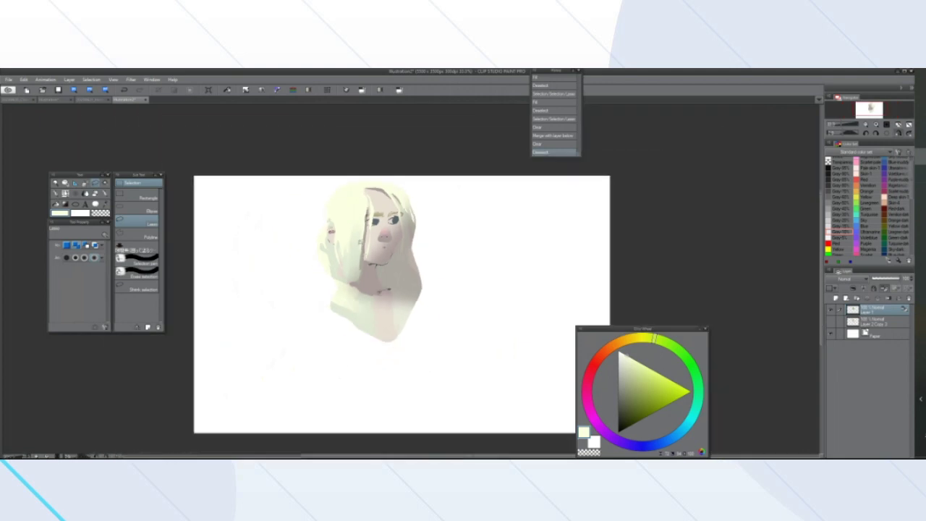
Lasso a longer narrow strip around the gap in the outer hair, clear it to enlarge the cut-out, and deselect
{"action": "scroll", "coordinate": [397, 210], "scroll_direction": "up", "scroll_amount": 5}
{"action": "scroll", "coordinate": [413, 158], "scroll_direction": "down", "scroll_amount": 2}
{"action": "mouse_move", "coordinate": [355, 116]}
{"action": "left_mouse_down"}
{"action": "mouse_move", "coordinate": [410, 136]}
{"action": "mouse_move", "coordinate": [437, 175]}
{"action": "mouse_move", "coordinate": [449, 235]}
{"action": "mouse_move", "coordinate": [437, 298]}
{"action": "left_mouse_up"}
{"action": "mouse_move", "coordinate": [438, 253]}
{"action": "left_mouse_down"}
{"action": "mouse_move", "coordinate": [431, 181]}
{"action": "mouse_move", "coordinate": [393, 128]}
{"action": "mouse_move", "coordinate": [441, 155]}
{"action": "mouse_move", "coordinate": [434, 198]}
{"action": "mouse_move", "coordinate": [374, 116]}
{"action": "mouse_move", "coordinate": [447, 271]}
{"action": "mouse_move", "coordinate": [455, 346]}
{"action": "mouse_move", "coordinate": [434, 259]}
{"action": "mouse_move", "coordinate": [367, 120]}
{"action": "left_mouse_up"}
{"action": "left_click", "coordinate": [338, 311]}
{"action": "scroll", "coordinate": [446, 150], "scroll_direction": "up", "scroll_amount": 3}
{"action": "scroll", "coordinate": [357, 145], "scroll_direction": "down", "scroll_amount": 2}
{"action": "scroll", "coordinate": [358, 145], "scroll_direction": "up", "scroll_amount": 2}
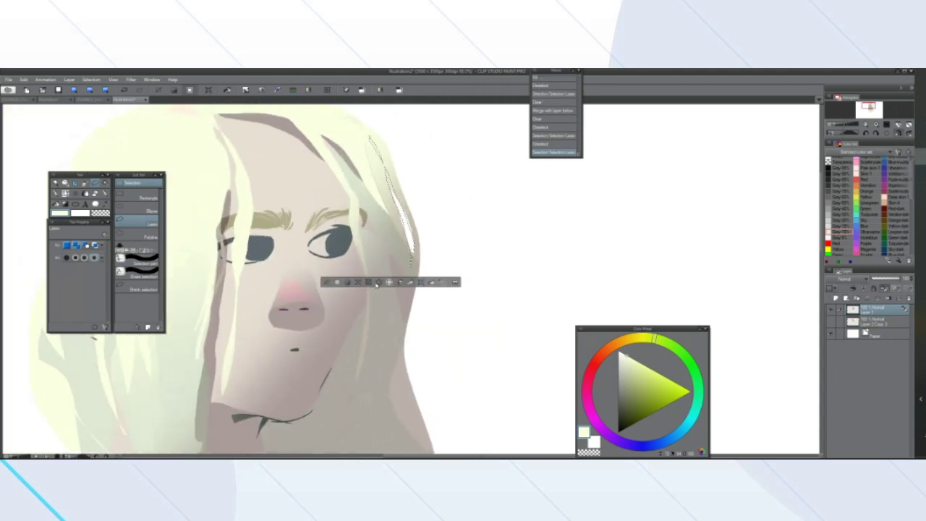
{"action": "left_click", "coordinate": [327, 280]}
{"action": "scroll", "coordinate": [328, 280], "scroll_direction": "down", "scroll_amount": 4}
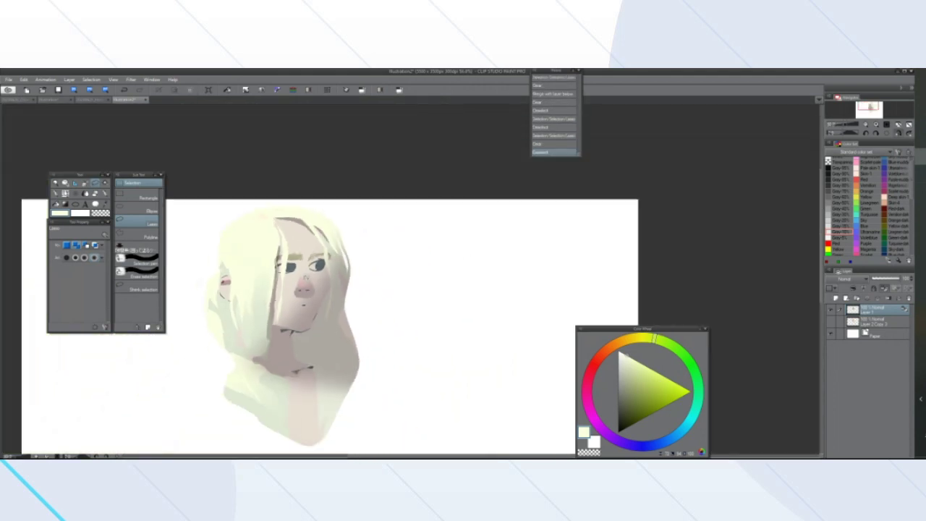
{"action": "scroll", "coordinate": [238, 296], "scroll_direction": "up", "scroll_amount": 2}
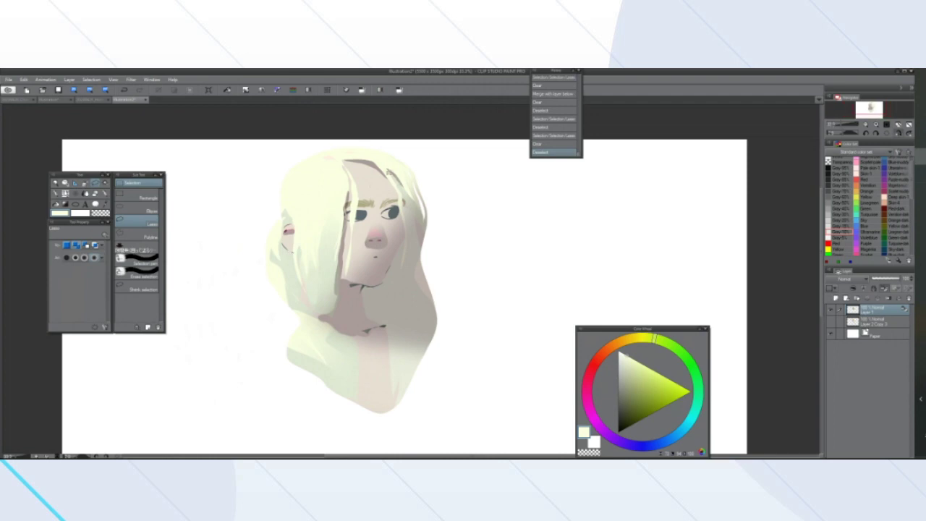
{"action": "scroll", "coordinate": [325, 157], "scroll_direction": "up", "scroll_amount": 1}
{"action": "scroll", "coordinate": [290, 253], "scroll_direction": "down", "scroll_amount": 2}
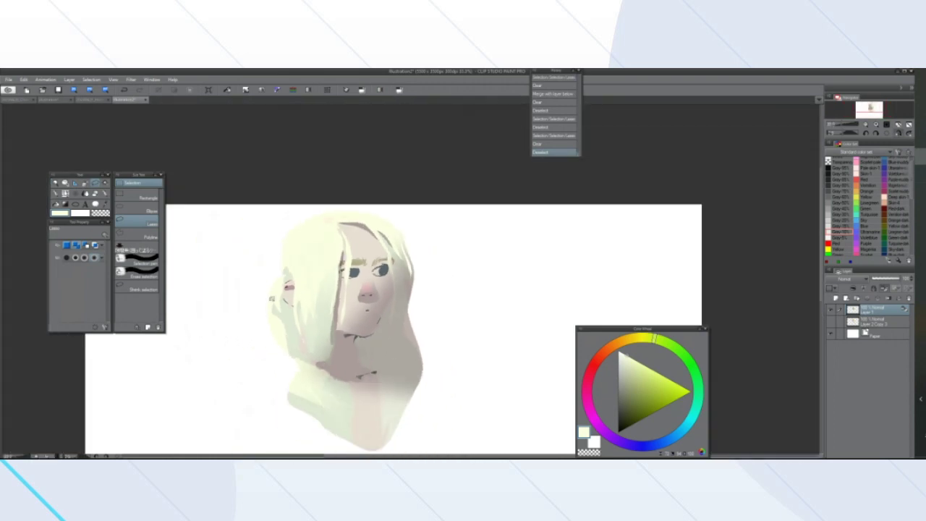
{"action": "scroll", "coordinate": [258, 323], "scroll_direction": "up", "scroll_amount": 3}
{"action": "scroll", "coordinate": [258, 323], "scroll_direction": "down", "scroll_amount": 4}
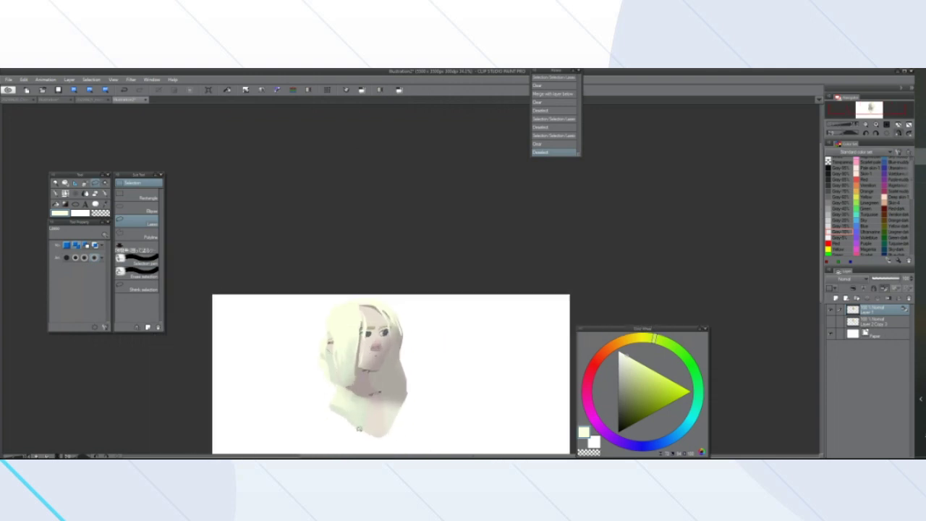
{"action": "scroll", "coordinate": [358, 428], "scroll_direction": "up", "scroll_amount": 3}
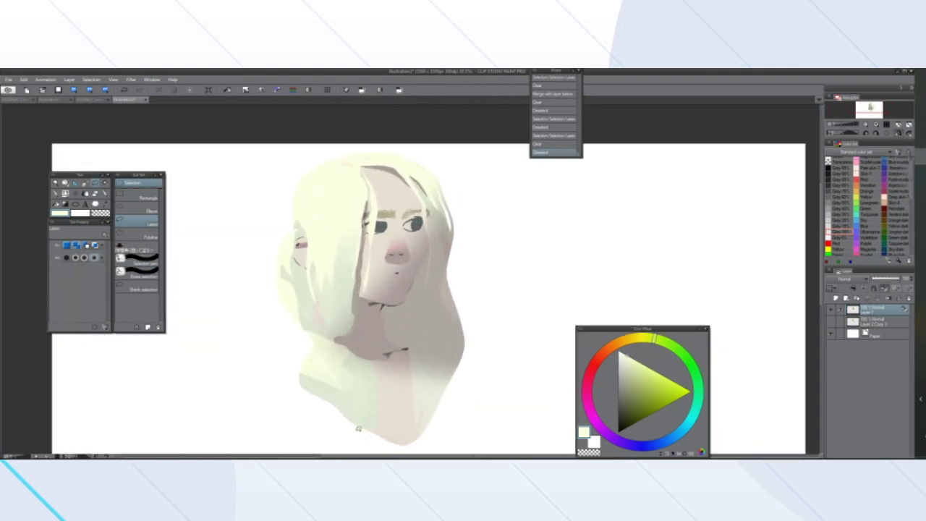
Look through the other open documents and examine the homework sheet's stages from random shape to lasso lighting and refinement
{"action": "left_click", "coordinate": [58, 99]}
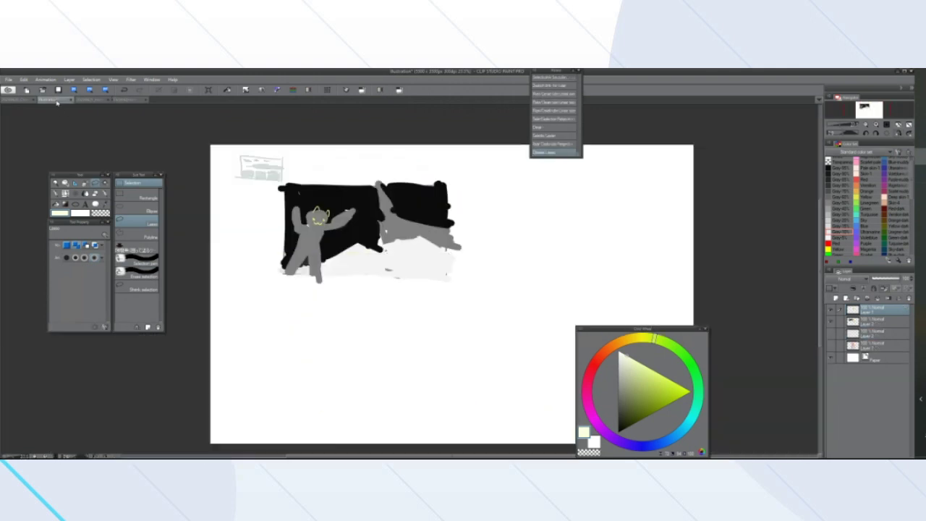
{"action": "left_click", "coordinate": [11, 100]}
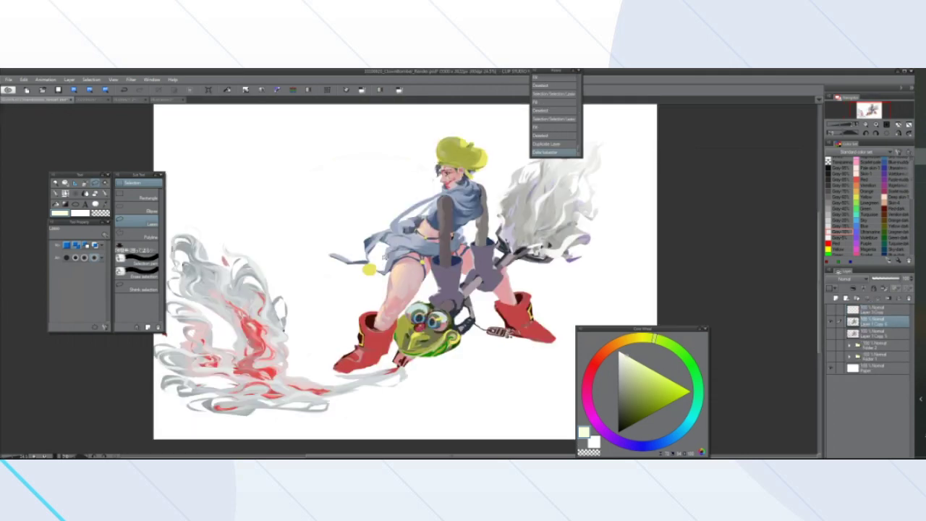
{"action": "left_click", "coordinate": [126, 101]}
{"action": "scroll", "coordinate": [427, 275], "scroll_direction": "down", "scroll_amount": 1}
{"action": "scroll", "coordinate": [445, 293], "scroll_direction": "down", "scroll_amount": 6}
{"action": "scroll", "coordinate": [482, 307], "scroll_direction": "up", "scroll_amount": 5}
{"action": "scroll", "coordinate": [455, 300], "scroll_direction": "down", "scroll_amount": 2}
{"action": "scroll", "coordinate": [492, 304], "scroll_direction": "up", "scroll_amount": 2}
{"action": "scroll", "coordinate": [557, 338], "scroll_direction": "up", "scroll_amount": 1}
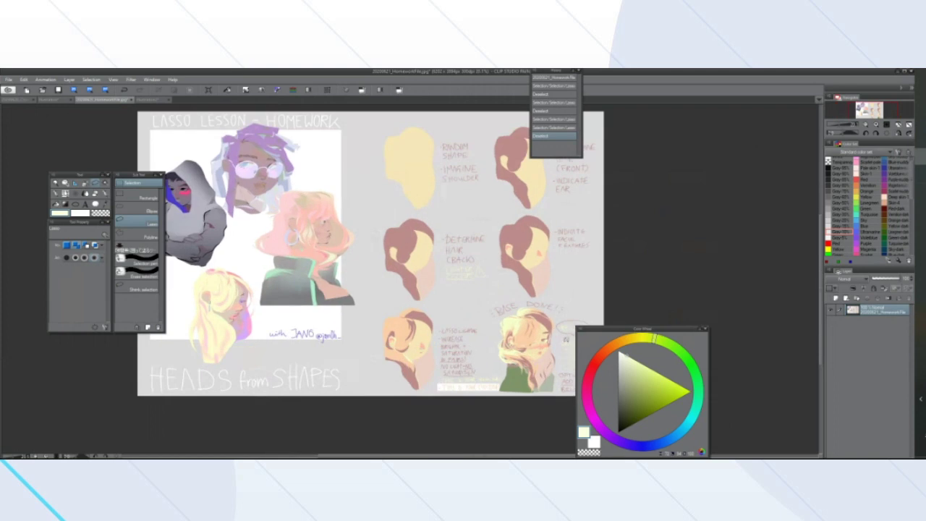
{"action": "scroll", "coordinate": [371, 253], "scroll_direction": "down", "scroll_amount": 2}
{"action": "scroll", "coordinate": [370, 253], "scroll_direction": "up", "scroll_amount": 4}
{"action": "scroll", "coordinate": [370, 253], "scroll_direction": "down", "scroll_amount": 2}
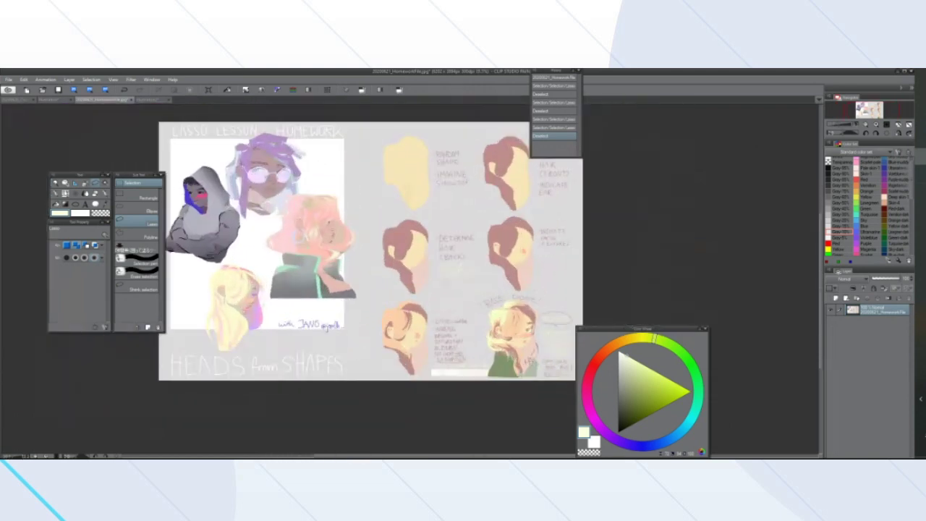
{"action": "scroll", "coordinate": [511, 352], "scroll_direction": "up", "scroll_amount": 3}
{"action": "mouse_move", "coordinate": [272, 338]}
{"action": "left_mouse_down"}
{"action": "mouse_move", "coordinate": [217, 206]}
{"action": "mouse_move", "coordinate": [285, 313]}
{"action": "left_mouse_up"}
{"action": "left_click", "coordinate": [178, 376]}
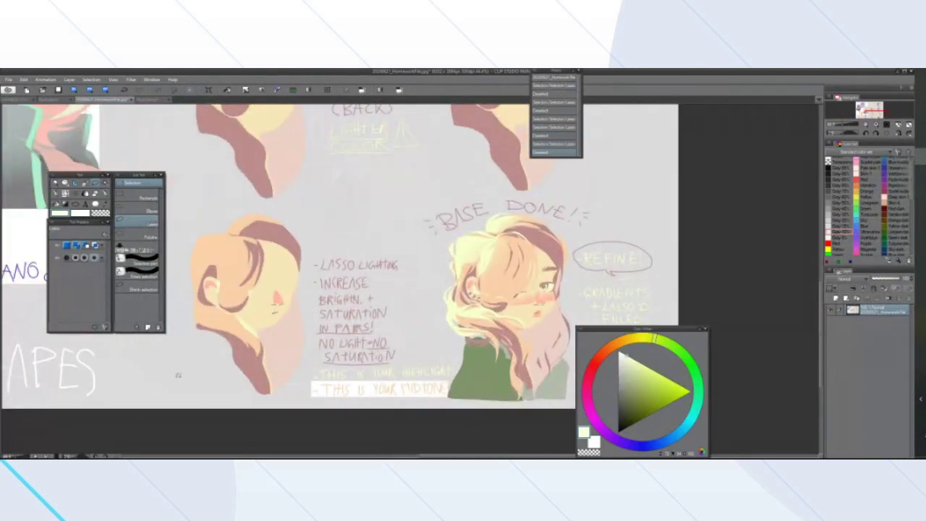
Circle the "Base done!" head on the homework sheet with the lasso and return to the pastel head illustration
{"action": "mouse_move", "coordinate": [440, 315]}
{"action": "left_mouse_down"}
{"action": "mouse_move", "coordinate": [551, 196]}
{"action": "mouse_move", "coordinate": [446, 327]}
{"action": "mouse_move", "coordinate": [581, 318]}
{"action": "mouse_move", "coordinate": [492, 361]}
{"action": "left_mouse_up"}
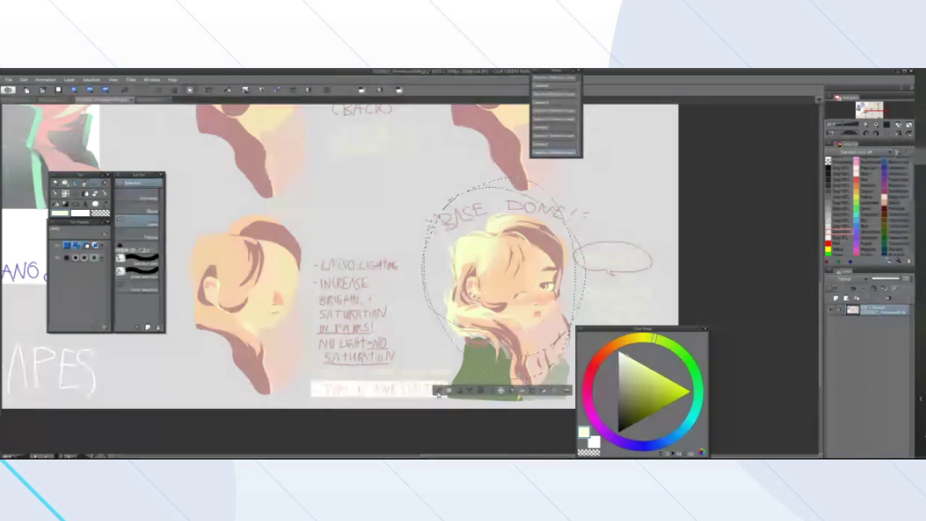
{"action": "left_click", "coordinate": [277, 179]}
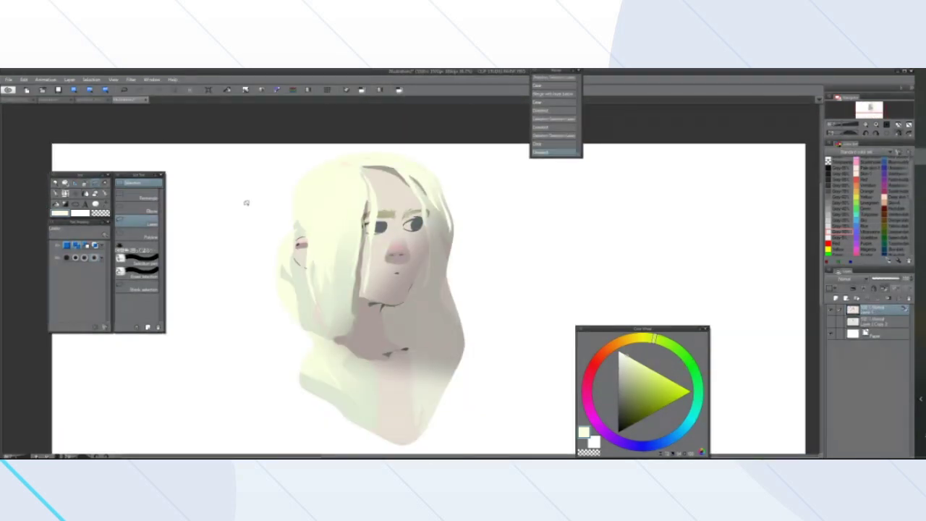
{"action": "scroll", "coordinate": [221, 327], "scroll_direction": "down", "scroll_amount": 2}
{"action": "scroll", "coordinate": [228, 316], "scroll_direction": "up", "scroll_amount": 3}
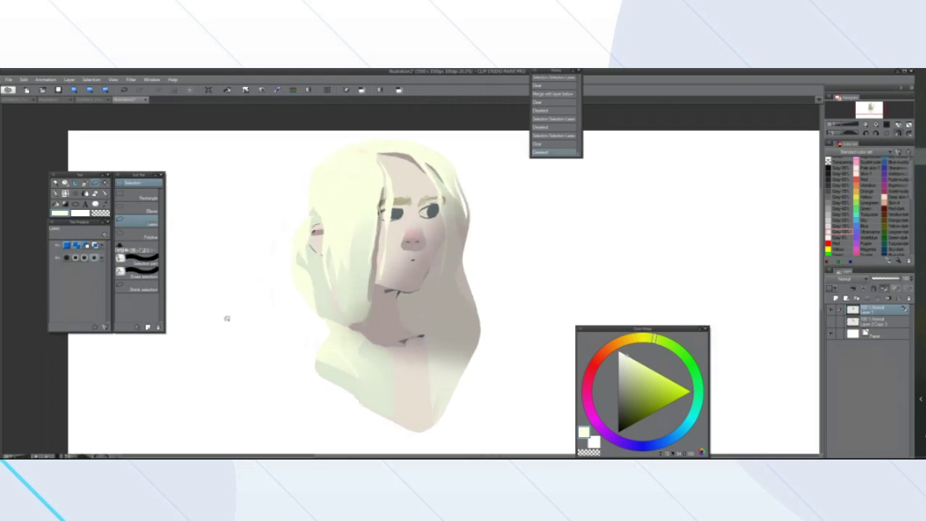
{"action": "scroll", "coordinate": [337, 145], "scroll_direction": "down", "scroll_amount": 2}
Lasso a crescent along the outer hair edge behind the ear, clear it, and deselect
{"action": "mouse_move", "coordinate": [321, 143]}
{"action": "left_mouse_down"}
{"action": "mouse_move", "coordinate": [325, 187]}
{"action": "mouse_move", "coordinate": [310, 215]}
{"action": "mouse_move", "coordinate": [322, 250]}
{"action": "mouse_move", "coordinate": [302, 223]}
{"action": "mouse_move", "coordinate": [322, 149]}
{"action": "left_mouse_up"}
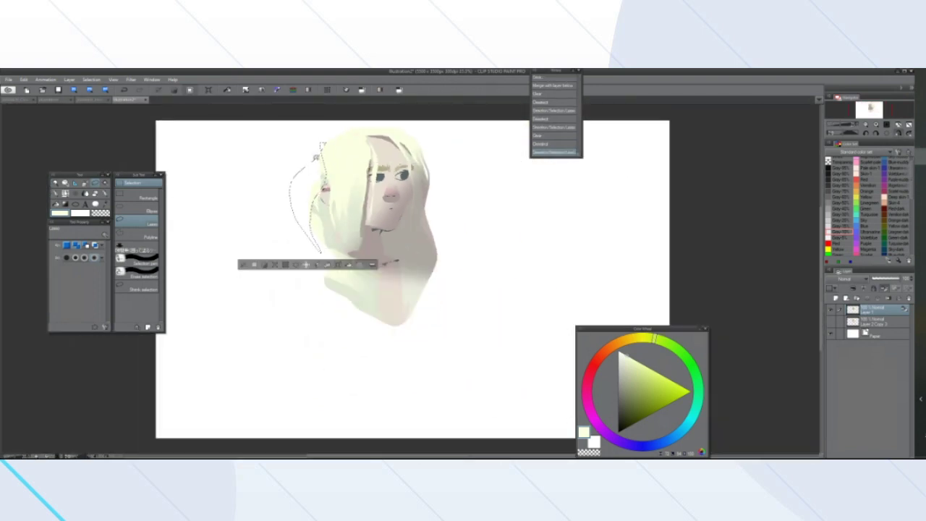
{"action": "scroll", "coordinate": [271, 120], "scroll_direction": "up", "scroll_amount": 2}
{"action": "scroll", "coordinate": [309, 249], "scroll_direction": "down", "scroll_amount": 1}
{"action": "scroll", "coordinate": [310, 250], "scroll_direction": "up", "scroll_amount": 2}
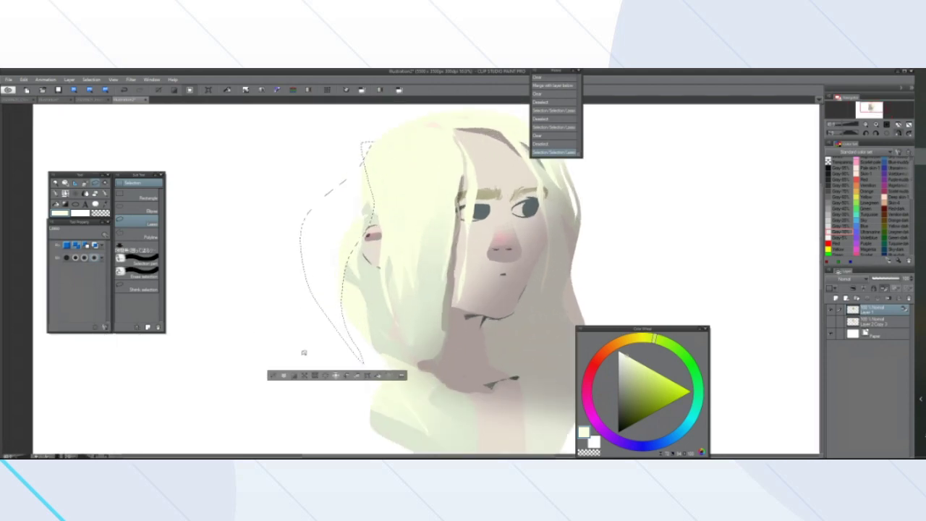
{"action": "left_click", "coordinate": [320, 375]}
{"action": "left_click", "coordinate": [272, 375]}
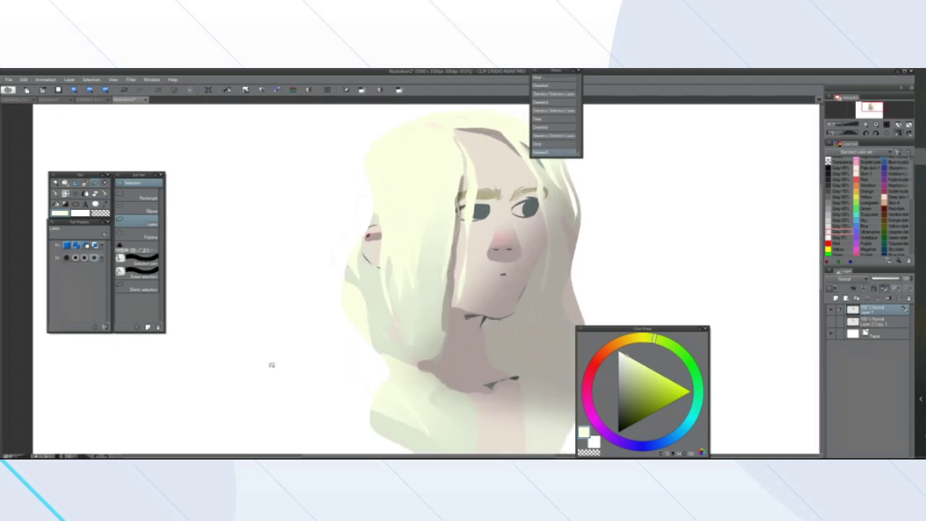
{"action": "scroll", "coordinate": [270, 359], "scroll_direction": "down", "scroll_amount": 2}
{"action": "scroll", "coordinate": [268, 365], "scroll_direction": "up", "scroll_amount": 3}
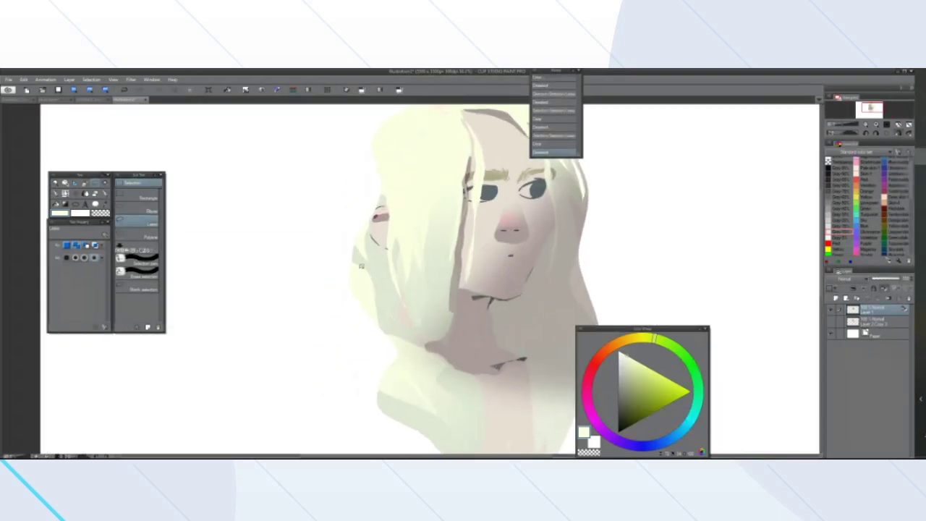
{"action": "scroll", "coordinate": [367, 276], "scroll_direction": "down", "scroll_amount": 2}
{"action": "scroll", "coordinate": [330, 261], "scroll_direction": "up", "scroll_amount": 1}
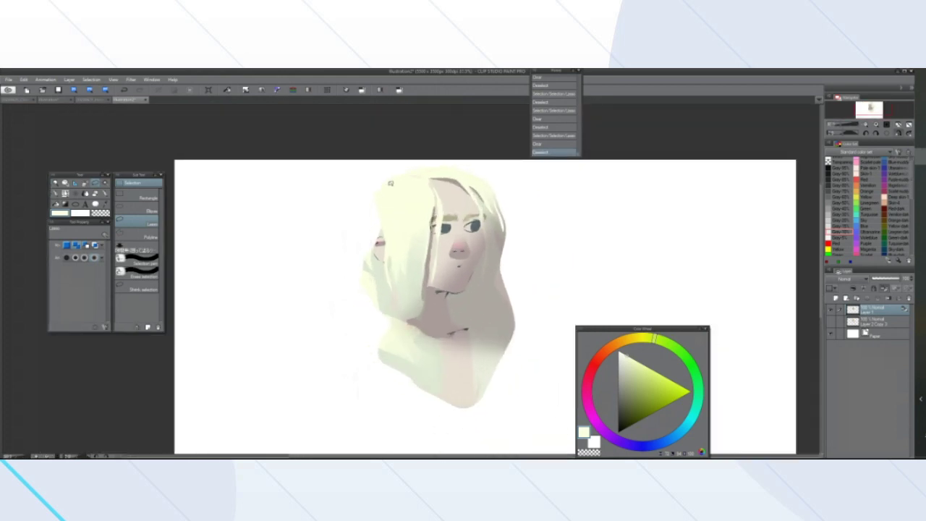
Lasso a thin looping strand at the back of the crown, turn off the transparency lock, fill the strand pale yellow, and deselect
{"action": "scroll", "coordinate": [390, 184], "scroll_direction": "up", "scroll_amount": 3}
{"action": "mouse_move", "coordinate": [386, 164]}
{"action": "left_mouse_down"}
{"action": "mouse_move", "coordinate": [376, 253]}
{"action": "mouse_move", "coordinate": [351, 181]}
{"action": "mouse_move", "coordinate": [422, 165]}
{"action": "left_mouse_up"}
{"action": "left_click", "coordinate": [420, 267]}
{"action": "left_click", "coordinate": [319, 267]}
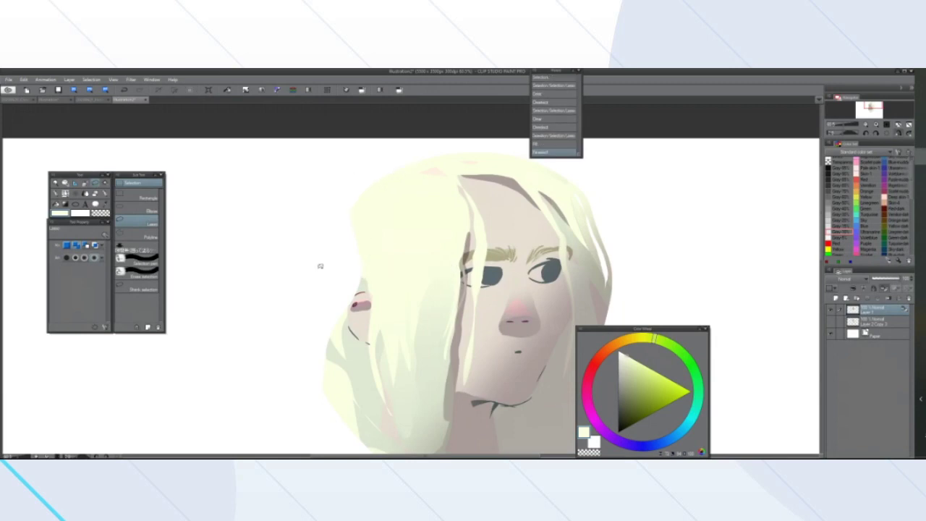
{"action": "key", "text": "ctrl+z"}
{"action": "key", "text": "ctrl+z"}
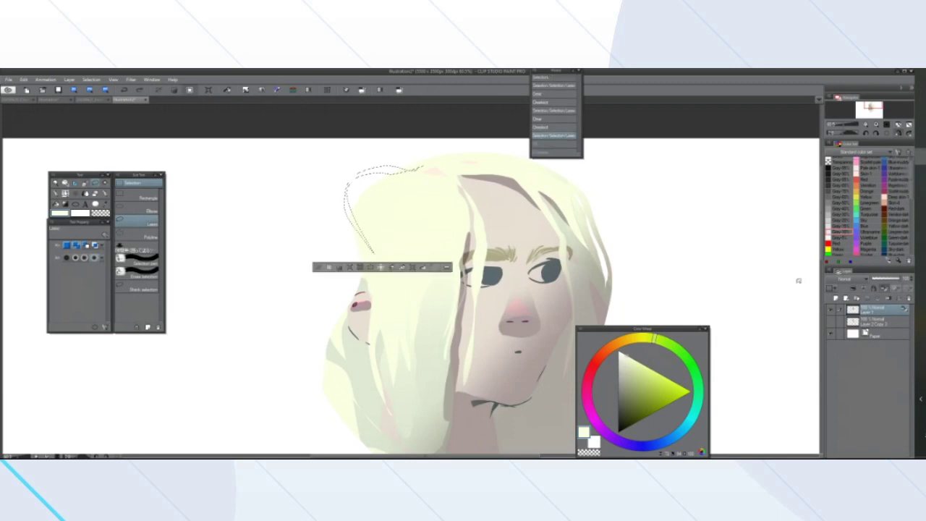
{"action": "left_click", "coordinate": [884, 289]}
{"action": "left_click", "coordinate": [423, 267]}
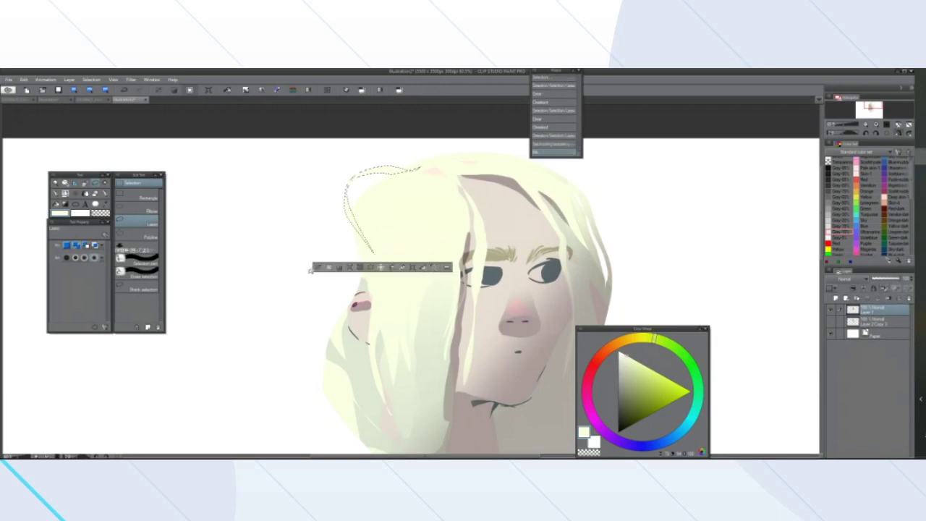
{"action": "left_click", "coordinate": [318, 267]}
Lasso a thin flyaway strand arching over the top of the hair, fill it pale yellow, and deselect
{"action": "scroll", "coordinate": [314, 268], "scroll_direction": "down", "scroll_amount": 3}
{"action": "scroll", "coordinate": [387, 252], "scroll_direction": "up", "scroll_amount": 2}
{"action": "mouse_move", "coordinate": [353, 194]}
{"action": "left_mouse_down"}
{"action": "mouse_move", "coordinate": [438, 180]}
{"action": "mouse_move", "coordinate": [487, 233]}
{"action": "mouse_move", "coordinate": [468, 206]}
{"action": "mouse_move", "coordinate": [430, 184]}
{"action": "mouse_move", "coordinate": [362, 191]}
{"action": "left_mouse_up"}
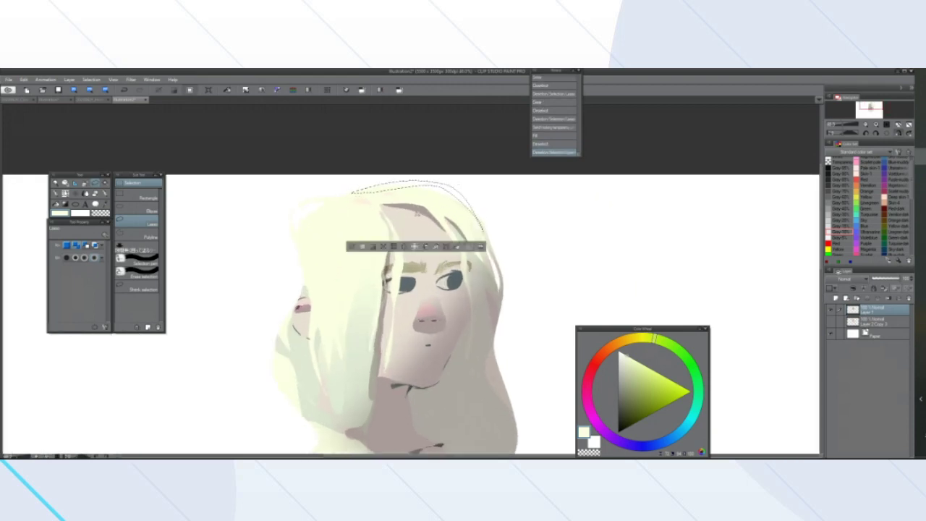
{"action": "left_click", "coordinate": [456, 247]}
{"action": "left_click", "coordinate": [352, 247]}
{"action": "scroll", "coordinate": [326, 255], "scroll_direction": "down", "scroll_amount": 3}
{"action": "scroll", "coordinate": [279, 395], "scroll_direction": "up", "scroll_amount": 4}
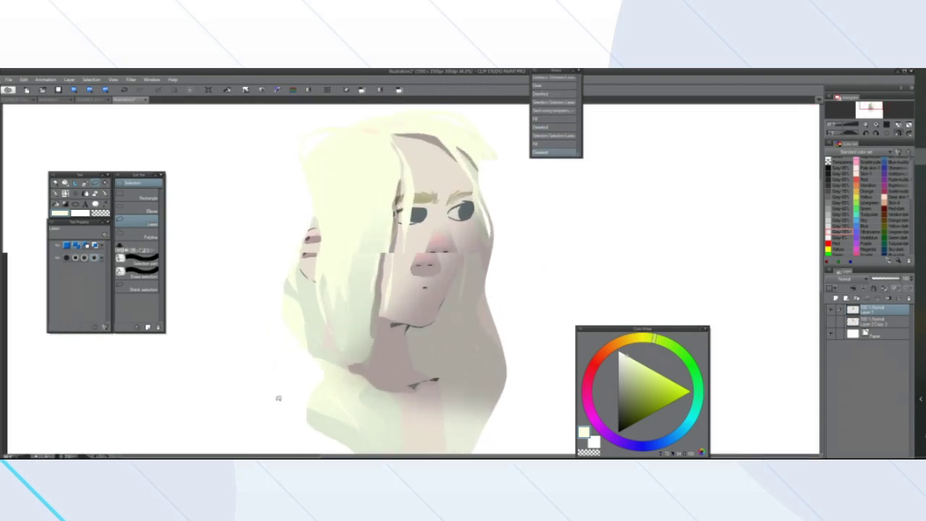
Fill lassoed pale yellow locks curving from behind the ear down towards the neck, and deselect
{"action": "mouse_move", "coordinate": [319, 175]}
{"action": "left_mouse_down"}
{"action": "mouse_move", "coordinate": [283, 250]}
{"action": "mouse_move", "coordinate": [302, 314]}
{"action": "mouse_move", "coordinate": [364, 358]}
{"action": "mouse_move", "coordinate": [379, 392]}
{"action": "mouse_move", "coordinate": [344, 301]}
{"action": "mouse_move", "coordinate": [303, 258]}
{"action": "mouse_move", "coordinate": [308, 208]}
{"action": "mouse_move", "coordinate": [320, 182]}
{"action": "left_mouse_up"}
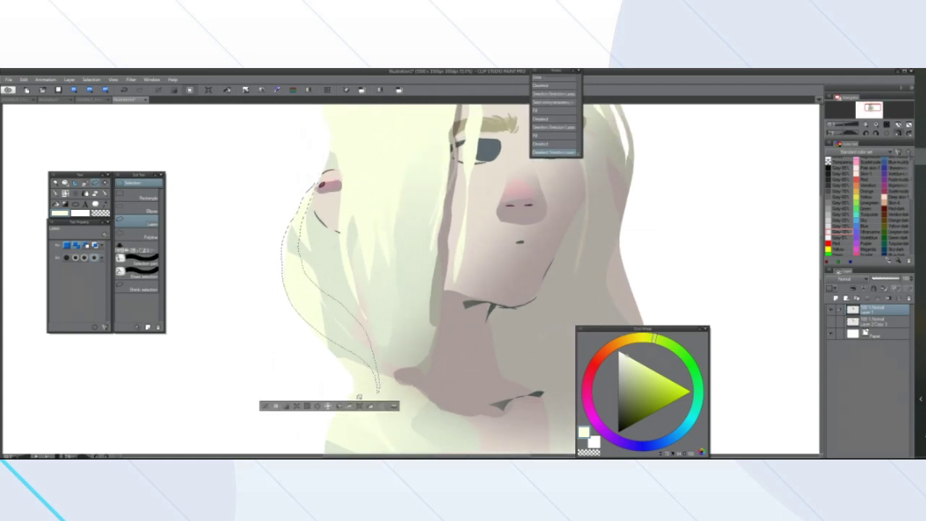
{"action": "left_click", "coordinate": [291, 393]}
{"action": "scroll", "coordinate": [275, 347], "scroll_direction": "down", "scroll_amount": 3}
{"action": "mouse_move", "coordinate": [270, 295]}
{"action": "left_mouse_down"}
{"action": "mouse_move", "coordinate": [359, 428]}
{"action": "mouse_move", "coordinate": [270, 302]}
{"action": "left_mouse_up"}
{"action": "left_click", "coordinate": [353, 443]}
{"action": "left_click", "coordinate": [251, 442]}
{"action": "scroll", "coordinate": [264, 366], "scroll_direction": "down", "scroll_amount": 5}
{"action": "scroll", "coordinate": [219, 357], "scroll_direction": "up", "scroll_amount": 4}
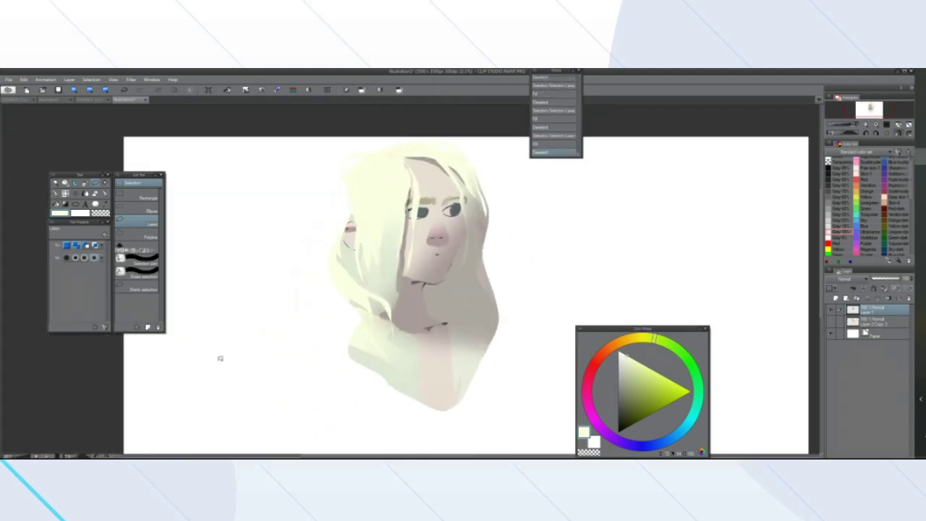
Lasso two wavy locks continuing from the neck down over the lower hair, filling each pale yellow and deselecting
{"action": "mouse_move", "coordinate": [360, 277]}
{"action": "left_mouse_down"}
{"action": "mouse_move", "coordinate": [405, 356]}
{"action": "mouse_move", "coordinate": [374, 336]}
{"action": "mouse_move", "coordinate": [335, 268]}
{"action": "left_mouse_up"}
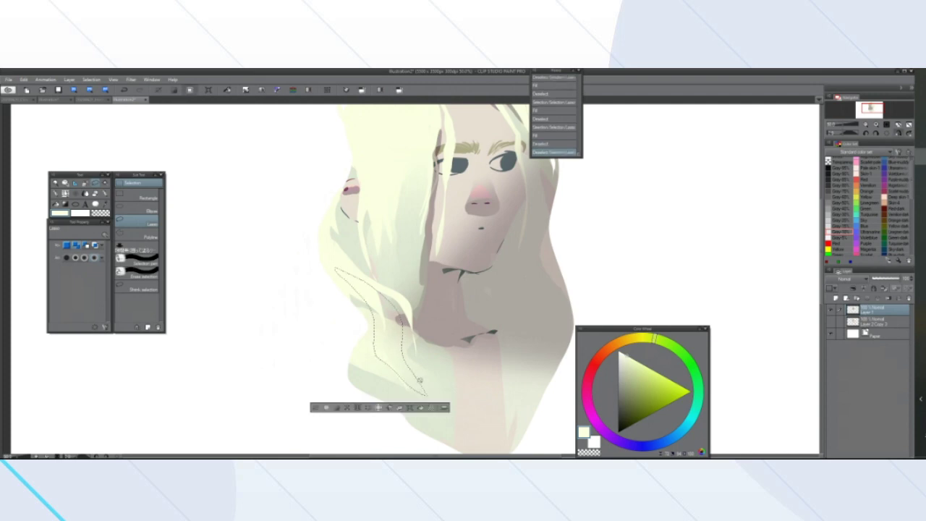
{"action": "left_click", "coordinate": [420, 409]}
{"action": "left_click", "coordinate": [317, 406]}
{"action": "mouse_move", "coordinate": [402, 369]}
{"action": "left_mouse_down"}
{"action": "mouse_move", "coordinate": [429, 410]}
{"action": "mouse_move", "coordinate": [389, 338]}
{"action": "mouse_move", "coordinate": [400, 366]}
{"action": "left_mouse_up"}
{"action": "left_click", "coordinate": [448, 432]}
{"action": "left_click", "coordinate": [345, 430]}
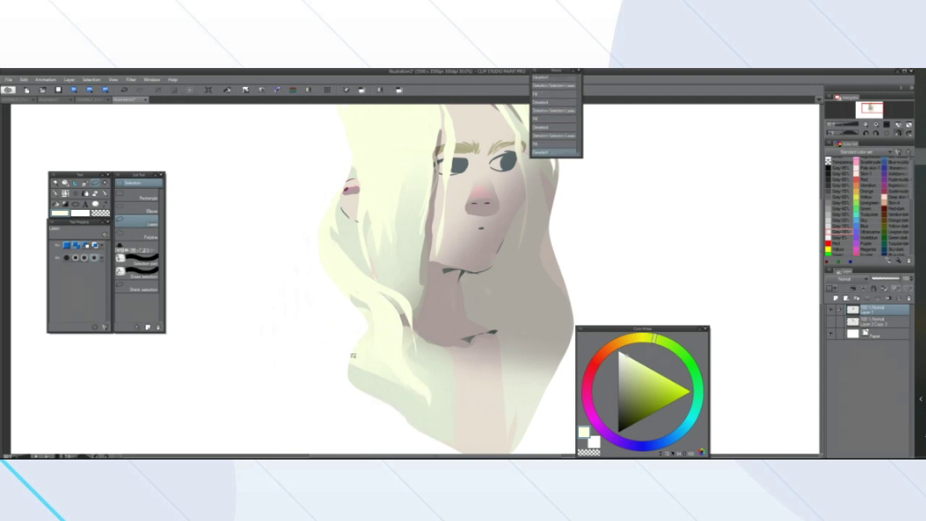
Lasso a narrow S-shaped strand within the wavy hair beside the neck, fill it, and deselect
{"action": "mouse_move", "coordinate": [376, 304]}
{"action": "left_mouse_down"}
{"action": "mouse_move", "coordinate": [375, 366]}
{"action": "mouse_move", "coordinate": [370, 329]}
{"action": "left_mouse_up"}
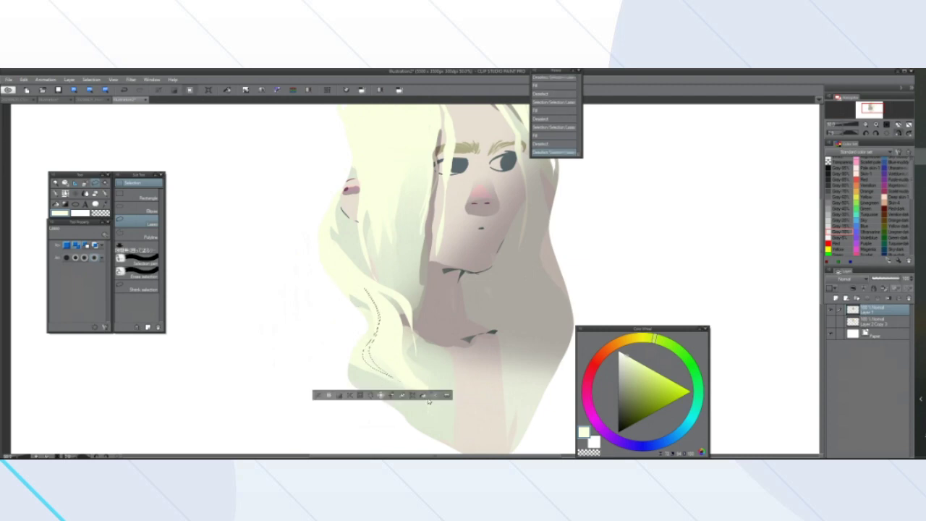
{"action": "left_click", "coordinate": [319, 396]}
{"action": "scroll", "coordinate": [326, 366], "scroll_direction": "down", "scroll_amount": 2}
{"action": "scroll", "coordinate": [425, 184], "scroll_direction": "up", "scroll_amount": 1}
{"action": "scroll", "coordinate": [404, 315], "scroll_direction": "down", "scroll_amount": 1}
{"action": "scroll", "coordinate": [397, 324], "scroll_direction": "up", "scroll_amount": 1}
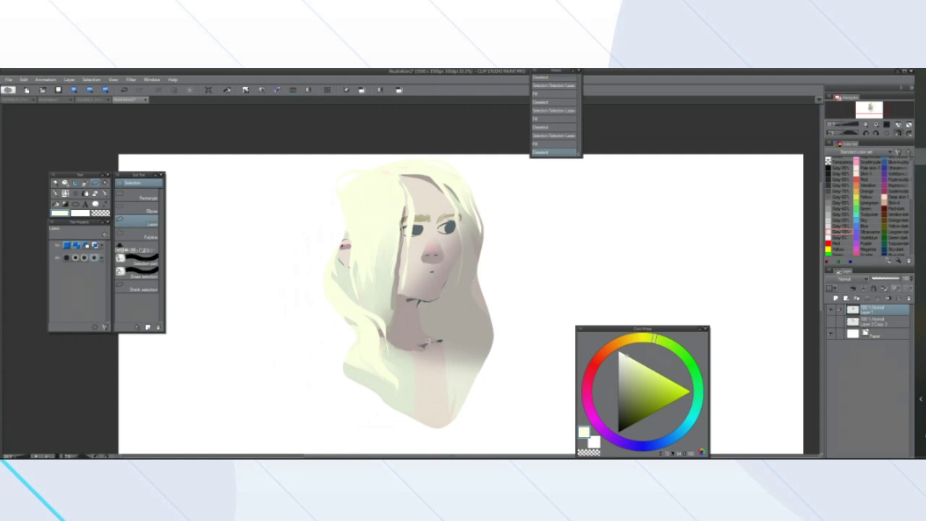
Lasso a rounded shape over the nose, sample the nose's pink, fill the shape with it, and deselect
{"action": "scroll", "coordinate": [386, 365], "scroll_direction": "up", "scroll_amount": 2}
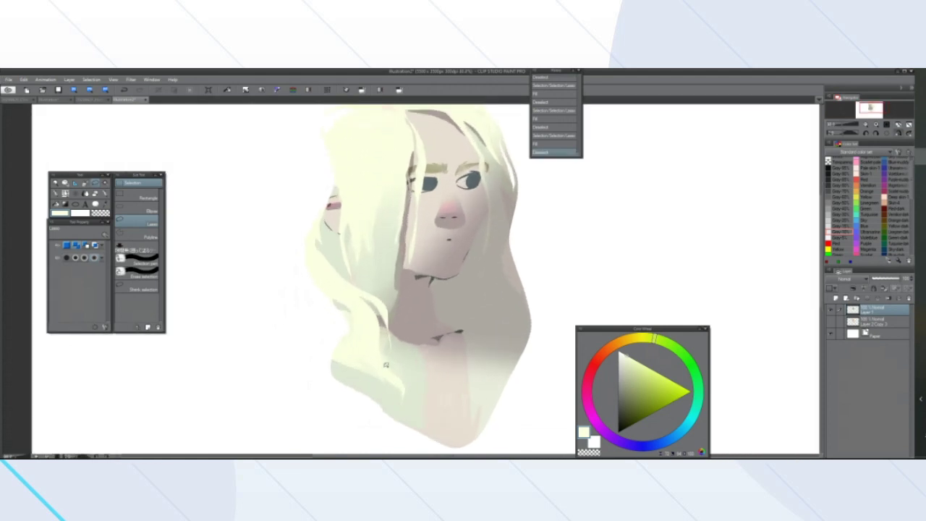
{"action": "scroll", "coordinate": [385, 365], "scroll_direction": "up", "scroll_amount": 2}
{"action": "scroll", "coordinate": [386, 365], "scroll_direction": "down", "scroll_amount": 4}
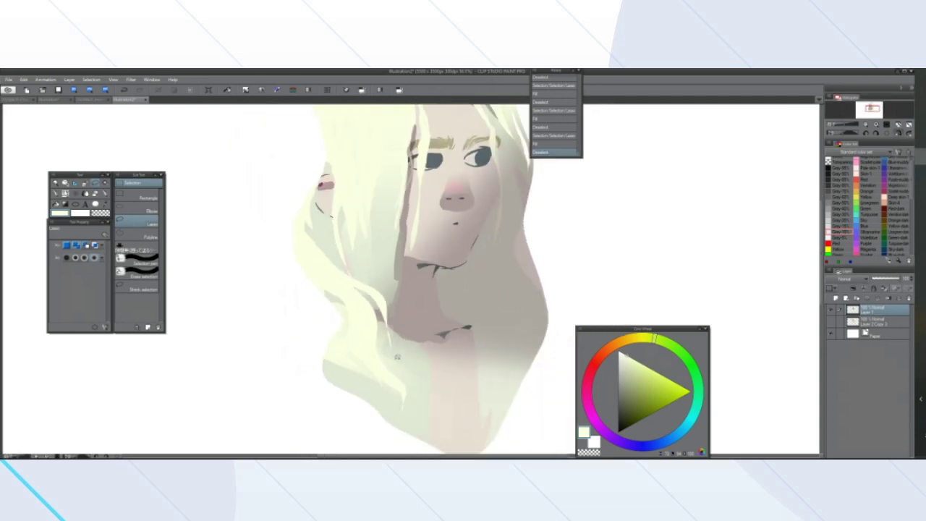
{"action": "scroll", "coordinate": [467, 190], "scroll_direction": "up", "scroll_amount": 3}
{"action": "scroll", "coordinate": [442, 223], "scroll_direction": "down", "scroll_amount": 4}
{"action": "scroll", "coordinate": [433, 228], "scroll_direction": "up", "scroll_amount": 6}
{"action": "mouse_move", "coordinate": [451, 223]}
{"action": "left_mouse_down"}
{"action": "mouse_move", "coordinate": [451, 159]}
{"action": "mouse_move", "coordinate": [385, 217]}
{"action": "mouse_move", "coordinate": [430, 239]}
{"action": "left_mouse_up"}
{"action": "left_click", "coordinate": [402, 187], "text": "alt"}
{"action": "left_click", "coordinate": [468, 252]}
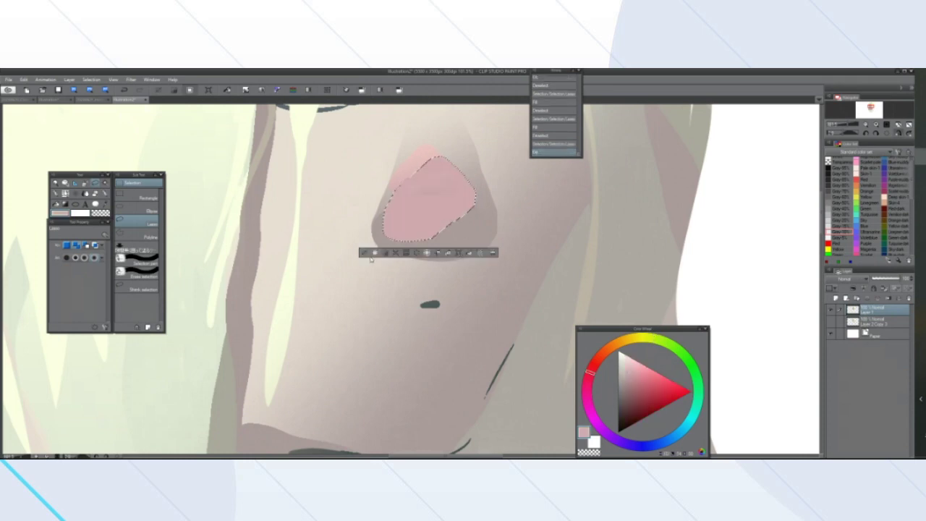
{"action": "key", "text": "ctrl+d"}
{"action": "scroll", "coordinate": [331, 294], "scroll_direction": "down", "scroll_amount": 5}
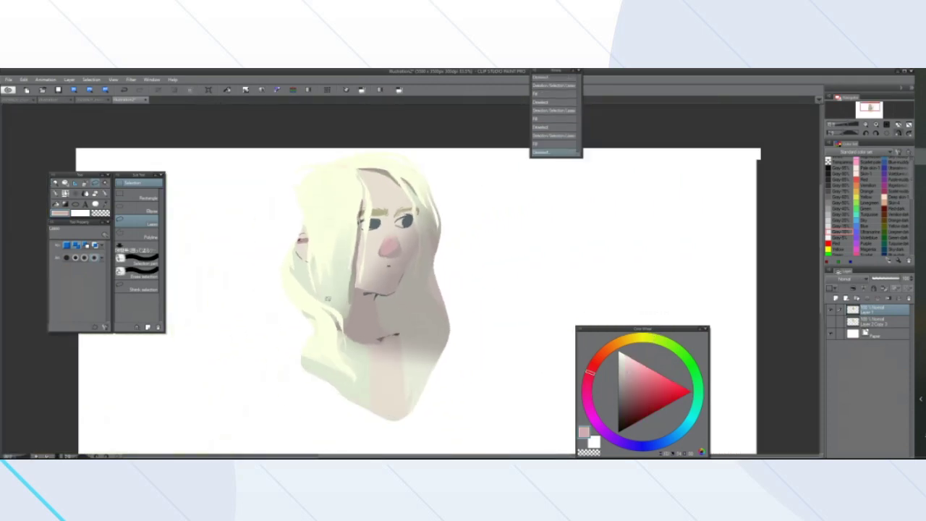
{"action": "scroll", "coordinate": [331, 295], "scroll_direction": "up", "scroll_amount": 3}
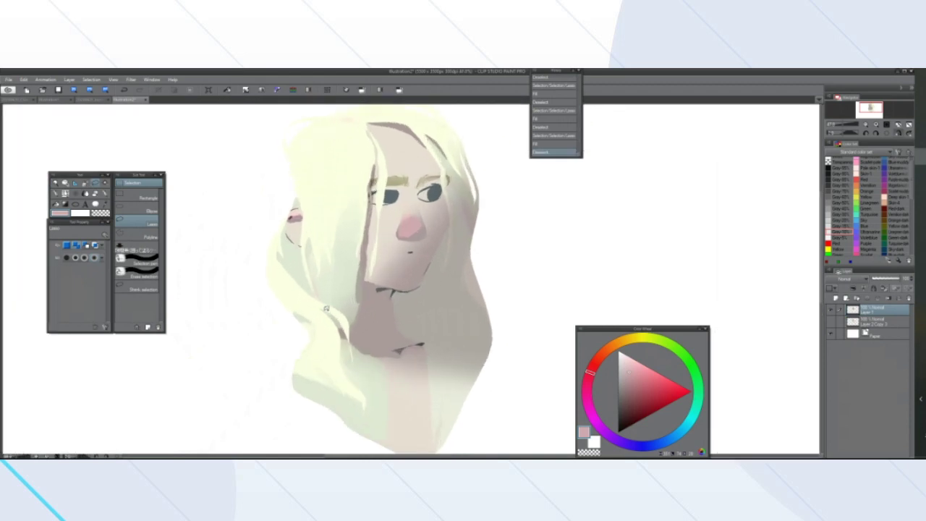
{"action": "scroll", "coordinate": [327, 308], "scroll_direction": "down", "scroll_amount": 3}
{"action": "scroll", "coordinate": [327, 308], "scroll_direction": "up", "scroll_amount": 1}
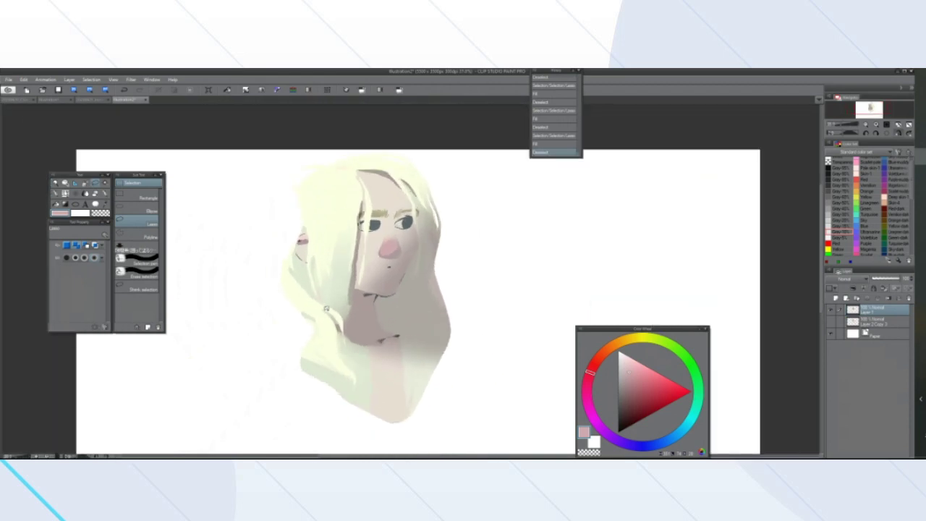
{"action": "scroll", "coordinate": [326, 309], "scroll_direction": "down", "scroll_amount": 2}
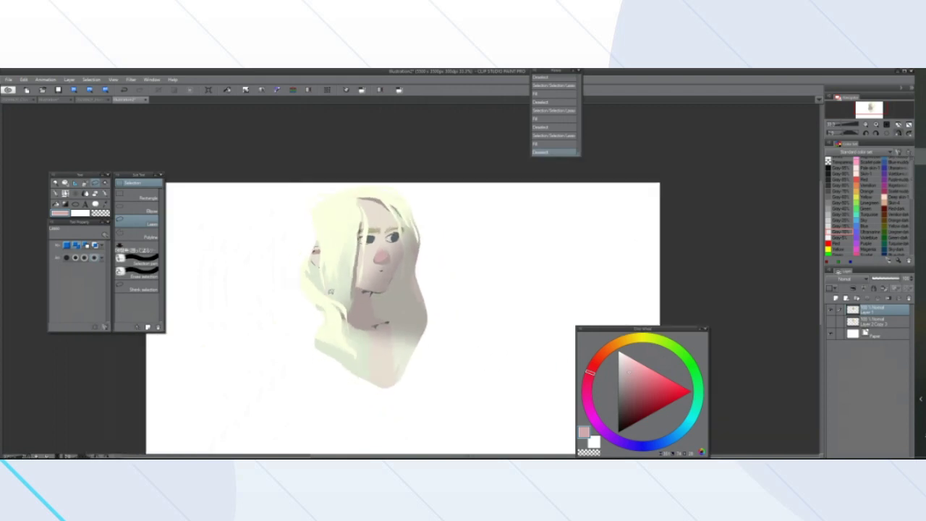
{"action": "scroll", "coordinate": [325, 297], "scroll_direction": "up", "scroll_amount": 3}
{"action": "scroll", "coordinate": [327, 294], "scroll_direction": "up", "scroll_amount": 1}
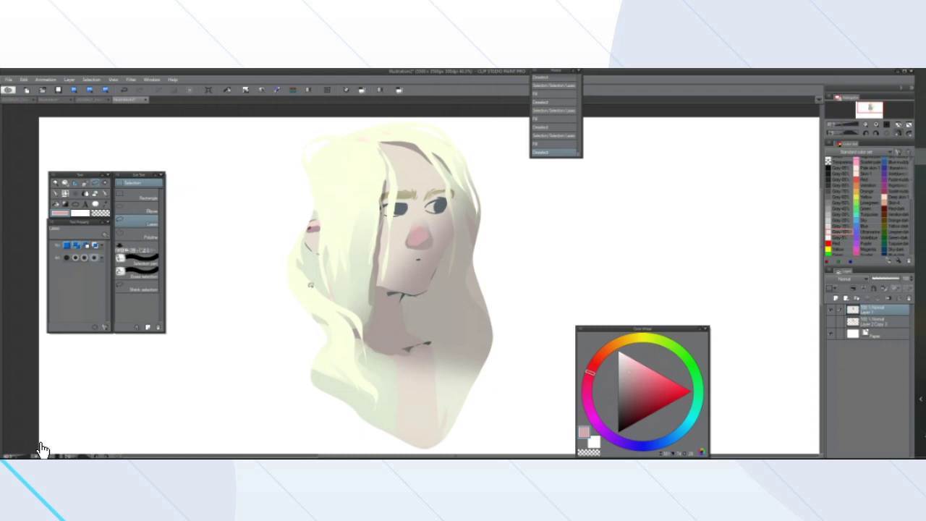
Outline the shaded lower side of the hair with the lasso, and deselect it
{"action": "mouse_move", "coordinate": [496, 261]}
{"action": "left_mouse_down"}
{"action": "mouse_move", "coordinate": [321, 399]}
{"action": "mouse_move", "coordinate": [420, 427]}
{"action": "left_mouse_up"}
{"action": "left_click", "coordinate": [309, 439]}
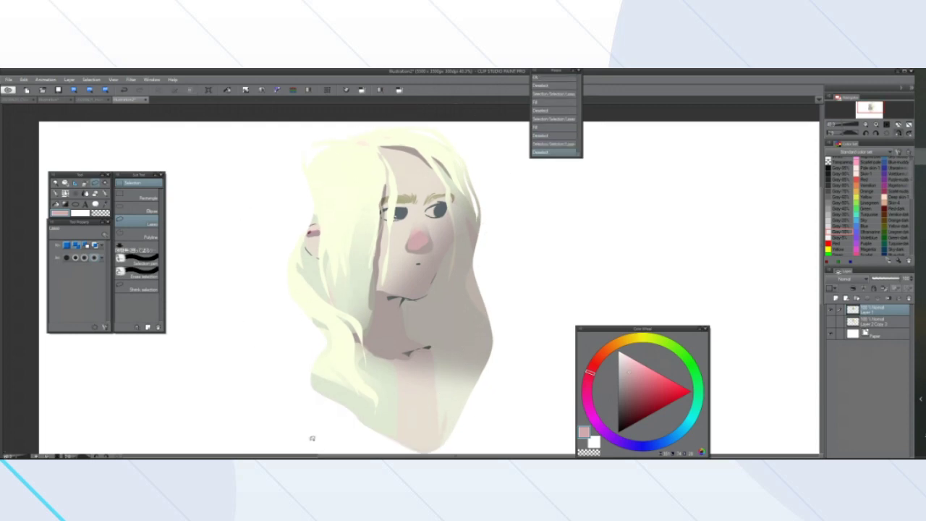
{"action": "scroll", "coordinate": [248, 256], "scroll_direction": "down", "scroll_amount": 2}
{"action": "scroll", "coordinate": [268, 280], "scroll_direction": "up", "scroll_amount": 1}
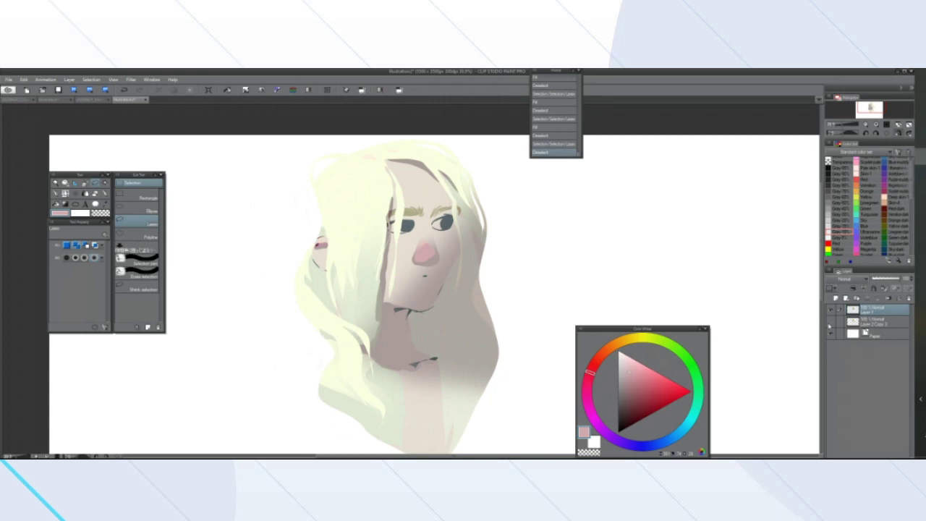
Compare Layer 2 Copy 3 with Layer 1 by toggling their visibility, and circle the hair beside the face
{"action": "left_click", "coordinate": [830, 322]}
{"action": "left_click", "coordinate": [829, 323]}
{"action": "left_click", "coordinate": [831, 311]}
{"action": "left_click", "coordinate": [831, 311]}
{"action": "mouse_move", "coordinate": [467, 176]}
{"action": "left_mouse_down"}
{"action": "mouse_move", "coordinate": [486, 210]}
{"action": "mouse_move", "coordinate": [483, 236]}
{"action": "left_mouse_up"}
{"action": "left_click", "coordinate": [413, 249]}
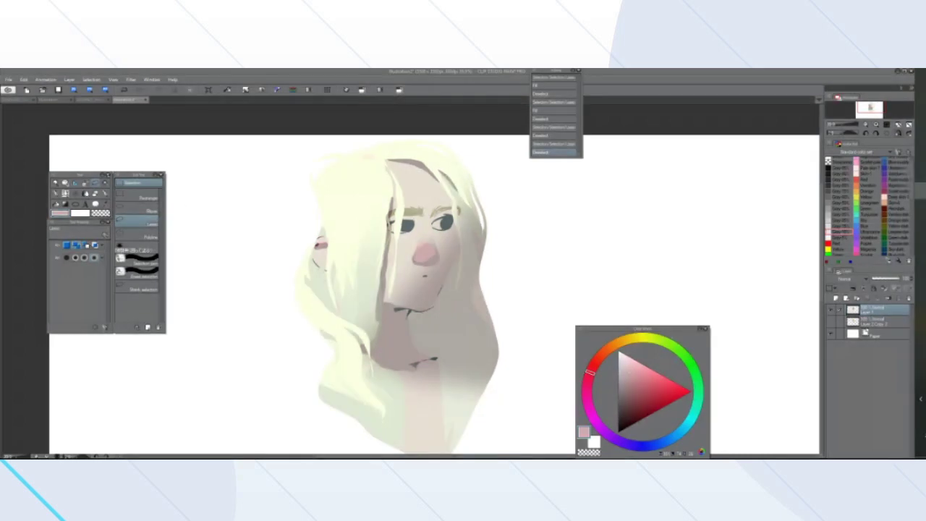
Sample the pale peach tone from the small patch showing through the crown of the hair
{"action": "scroll", "coordinate": [302, 213], "scroll_direction": "up", "scroll_amount": 1}
{"action": "scroll", "coordinate": [299, 214], "scroll_direction": "down", "scroll_amount": 4}
{"action": "scroll", "coordinate": [299, 212], "scroll_direction": "up", "scroll_amount": 5}
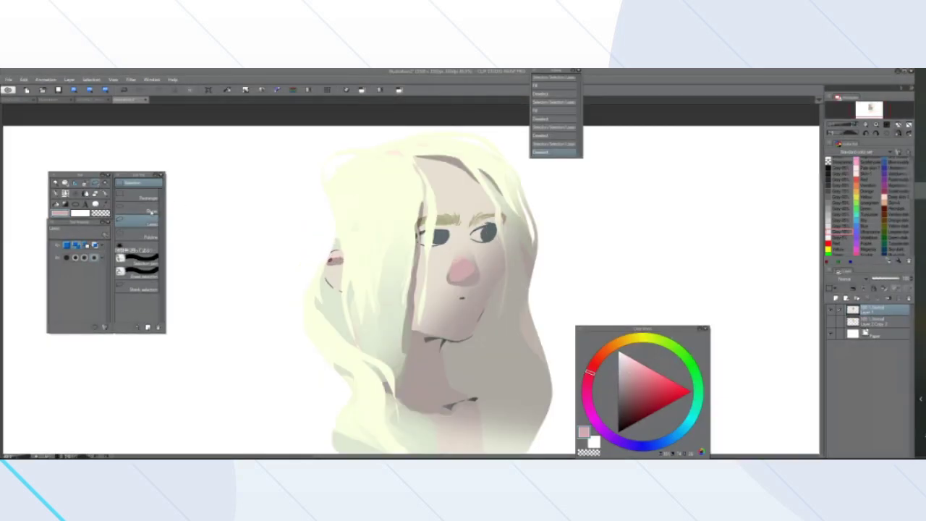
{"action": "scroll", "coordinate": [293, 222], "scroll_direction": "down", "scroll_amount": 1}
{"action": "scroll", "coordinate": [293, 221], "scroll_direction": "up", "scroll_amount": 2}
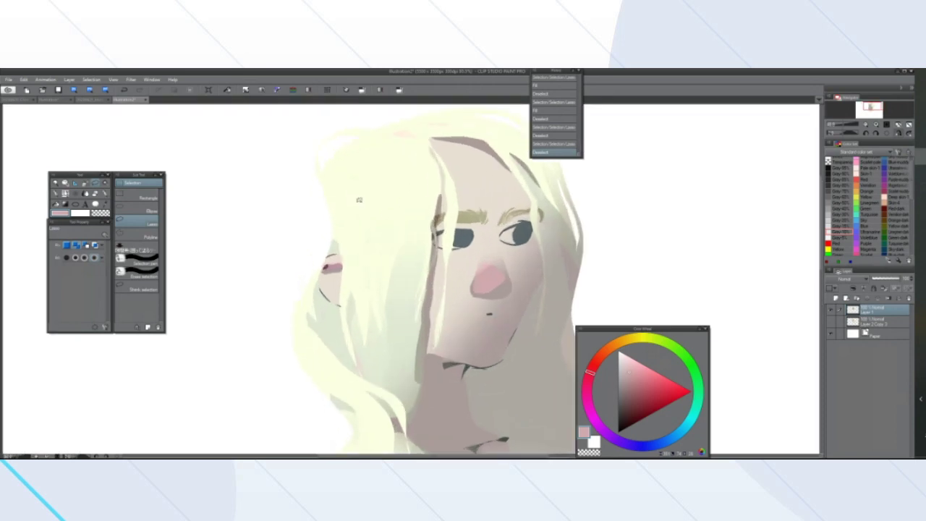
{"action": "scroll", "coordinate": [388, 167], "scroll_direction": "up", "scroll_amount": 2}
{"action": "scroll", "coordinate": [374, 169], "scroll_direction": "up", "scroll_amount": 2}
{"action": "scroll", "coordinate": [360, 181], "scroll_direction": "down", "scroll_amount": 2}
{"action": "scroll", "coordinate": [357, 164], "scroll_direction": "up", "scroll_amount": 2}
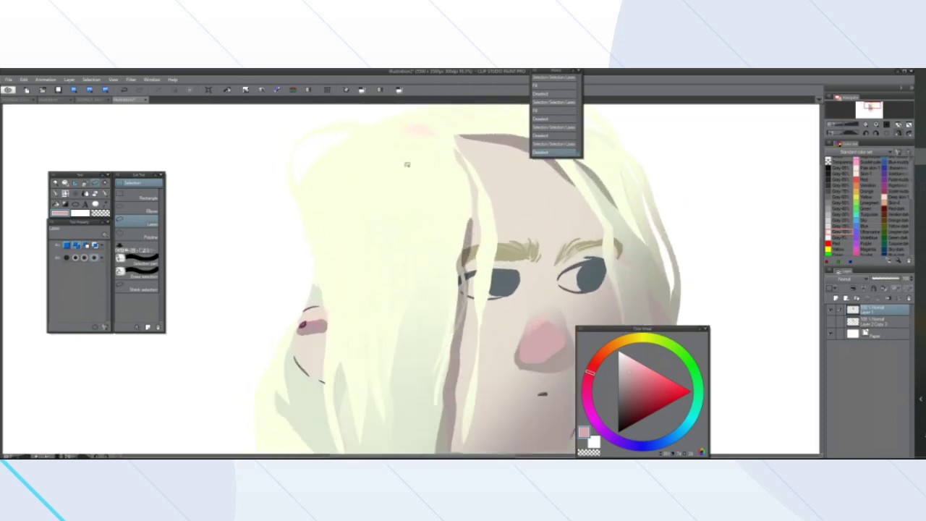
{"action": "right_click", "coordinate": [422, 130]}
Lasso the upper eyelid areas between the eyebrow and the eye on both sides of the face
{"action": "scroll", "coordinate": [415, 140], "scroll_direction": "down", "scroll_amount": 1}
{"action": "scroll", "coordinate": [405, 155], "scroll_direction": "up", "scroll_amount": 1}
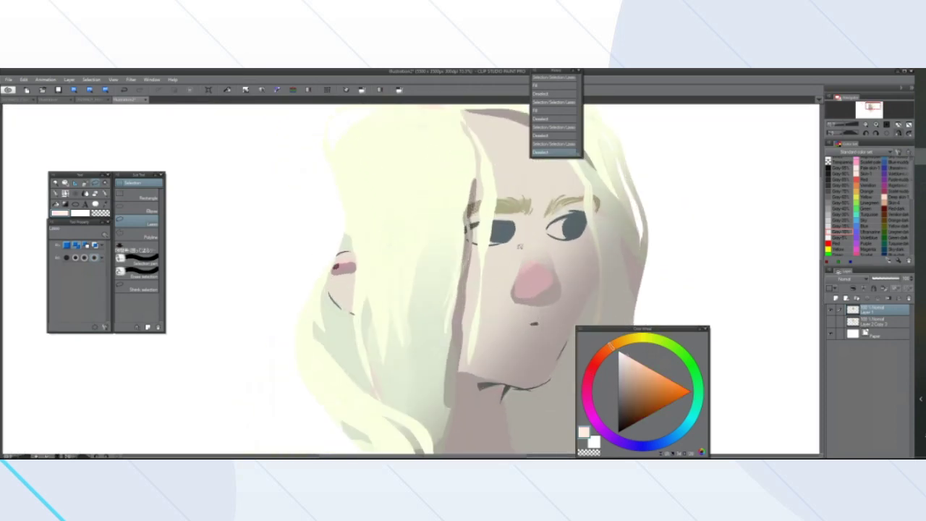
{"action": "scroll", "coordinate": [479, 216], "scroll_direction": "down", "scroll_amount": 3}
{"action": "scroll", "coordinate": [566, 205], "scroll_direction": "up", "scroll_amount": 5}
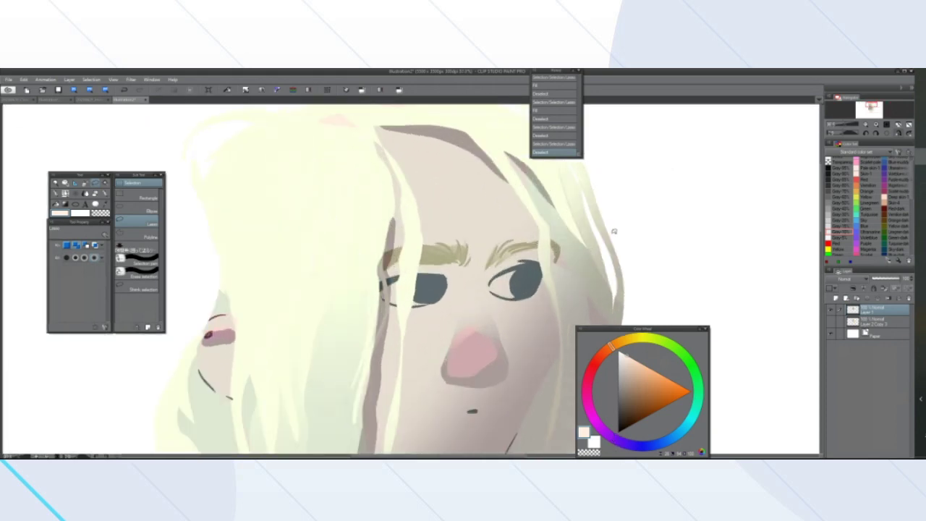
{"action": "scroll", "coordinate": [367, 285], "scroll_direction": "down", "scroll_amount": 3}
{"action": "scroll", "coordinate": [340, 278], "scroll_direction": "up", "scroll_amount": 5}
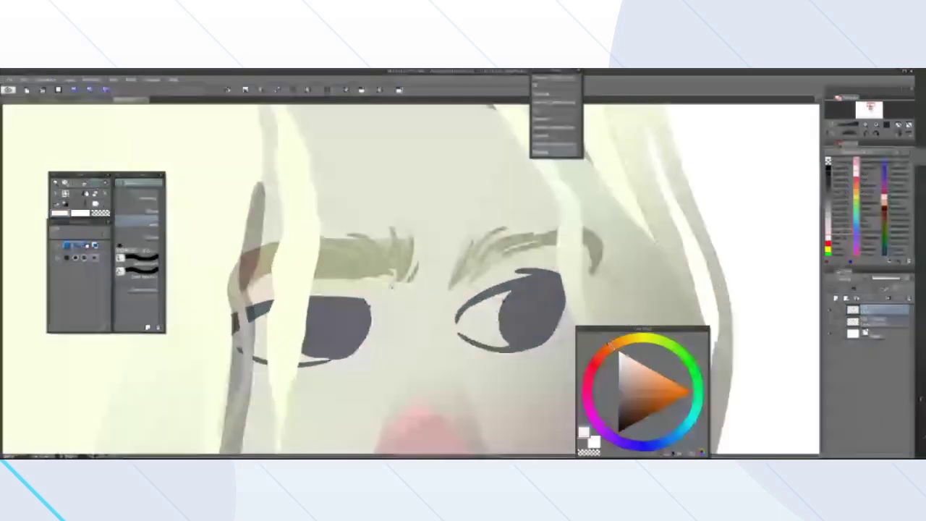
{"action": "left_click_drag", "start_coordinate": [330, 274], "coordinate": [413, 277]}
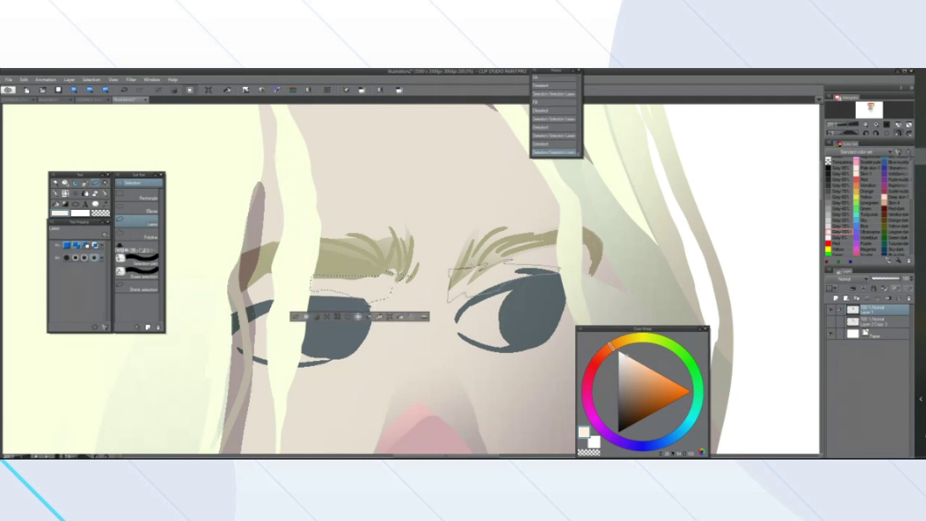
{"action": "left_click_drag", "start_coordinate": [512, 260], "coordinate": [506, 262]}
Lighten both selected eyelid areas with upward gradients fading from the sampled peach to transparent, and deselect
{"action": "left_click", "coordinate": [75, 203]}
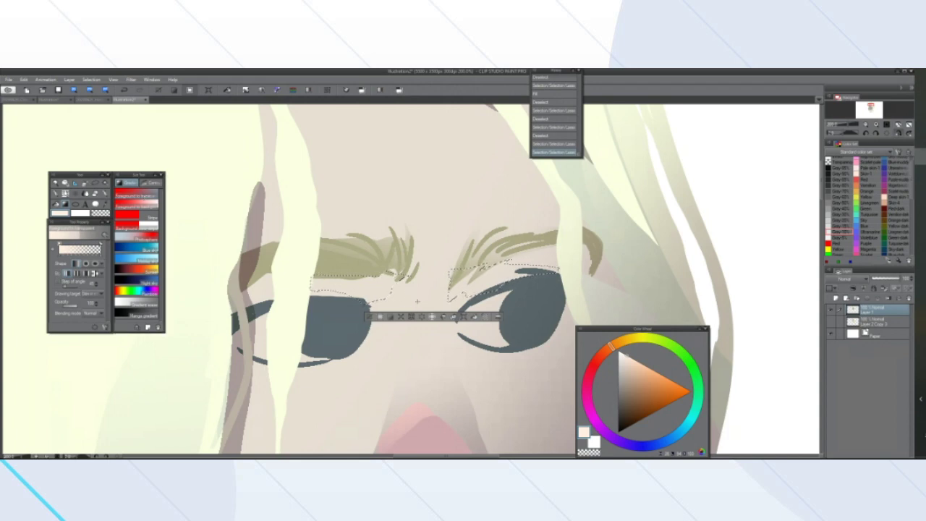
{"action": "left_click_drag", "start_coordinate": [418, 299], "coordinate": [419, 262]}
{"action": "left_click_drag", "start_coordinate": [507, 293], "coordinate": [508, 259]}
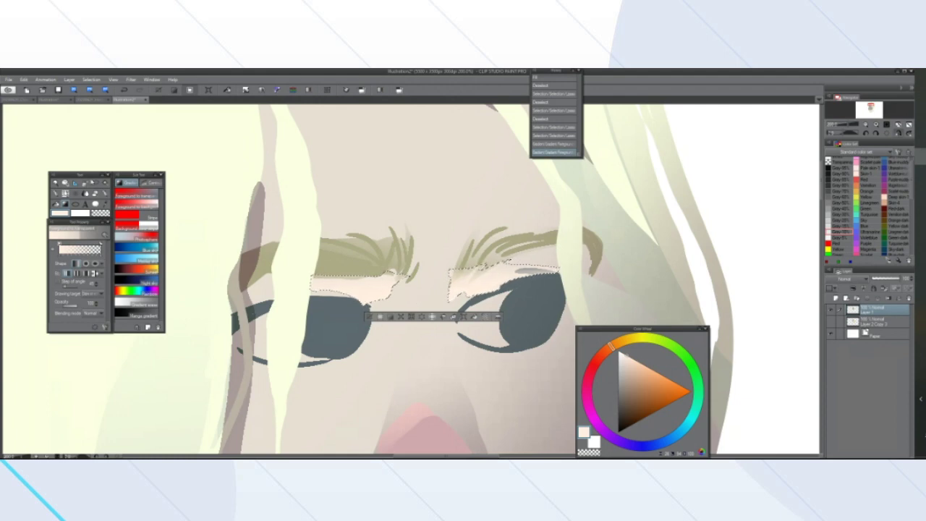
{"action": "left_click", "coordinate": [94, 184]}
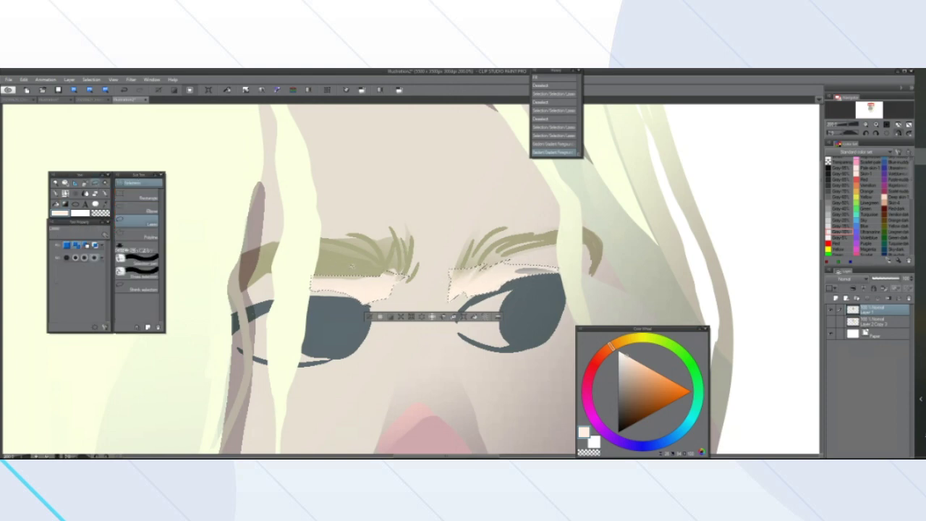
{"action": "left_click", "coordinate": [64, 204]}
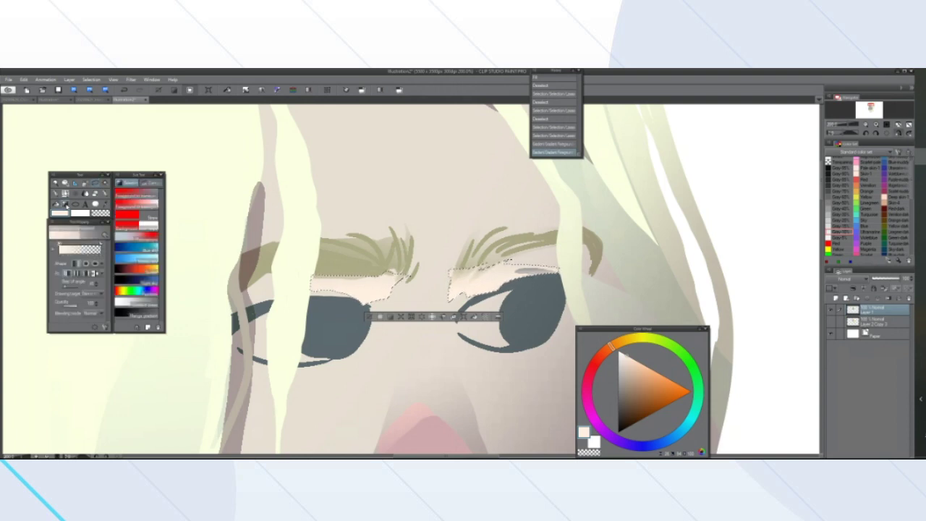
{"action": "left_click_drag", "start_coordinate": [414, 319], "coordinate": [421, 245]}
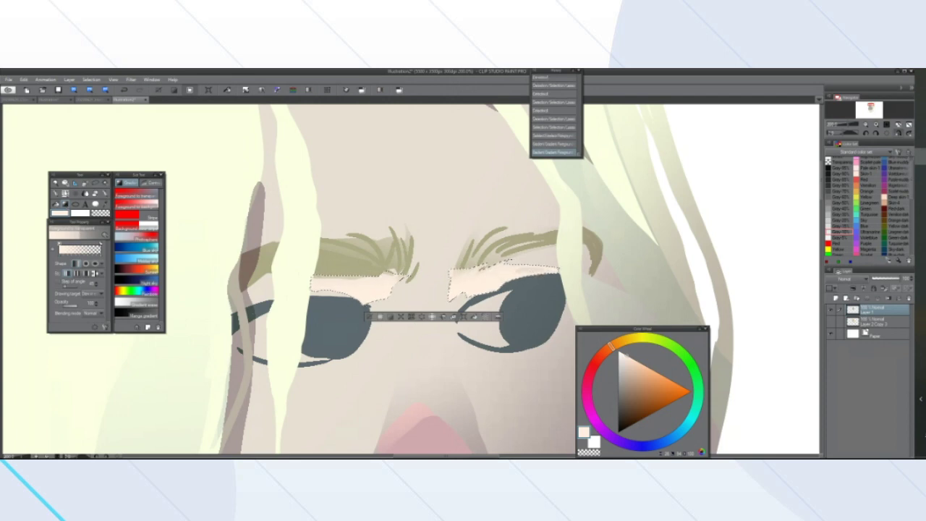
{"action": "left_click", "coordinate": [369, 317]}
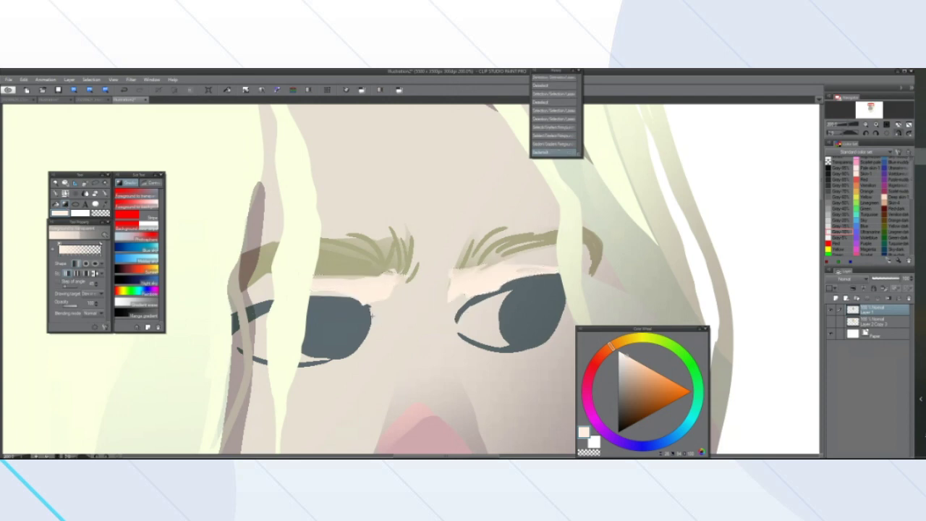